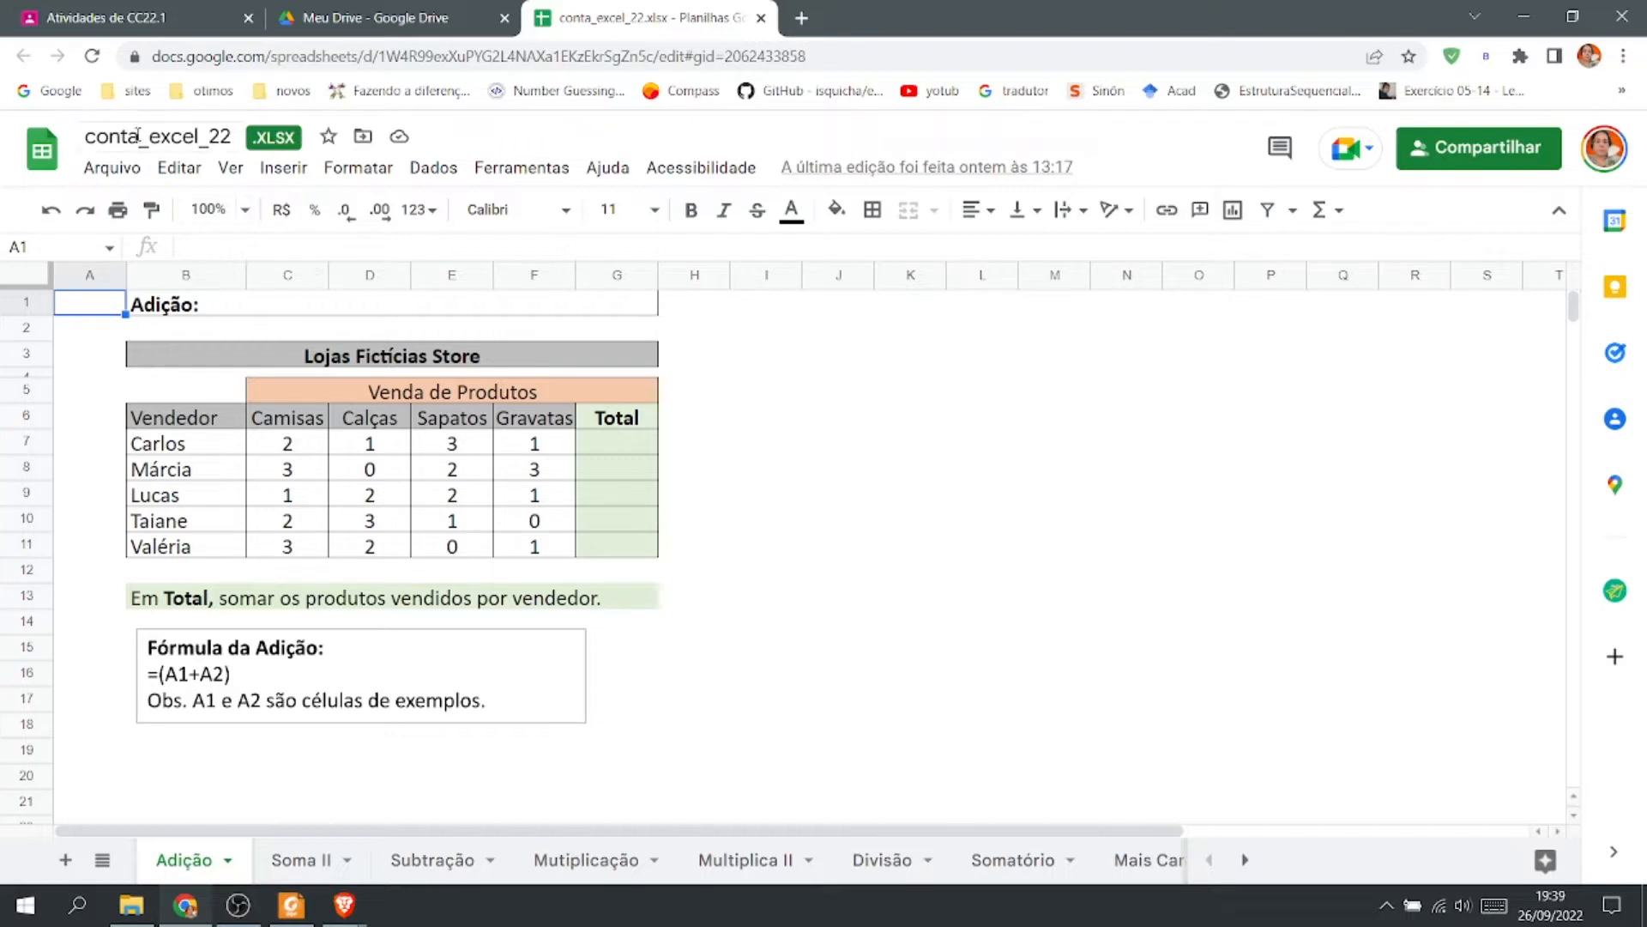
left_click(188, 130)
left_click_drag(232, 134, 82, 136)
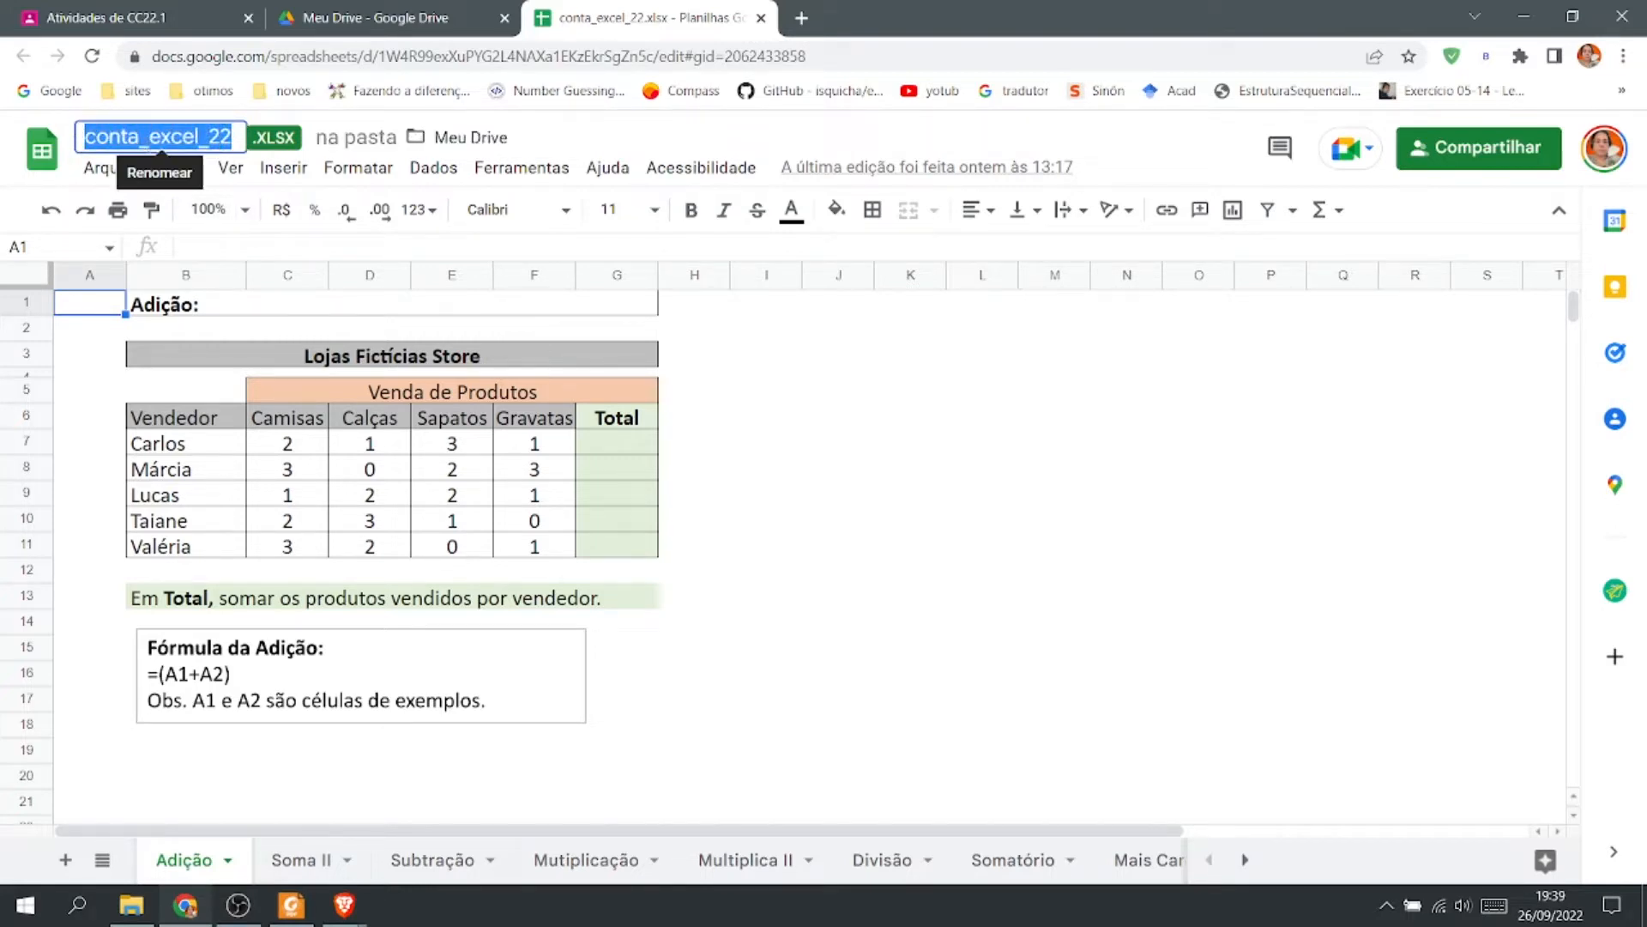
left_click(148, 138)
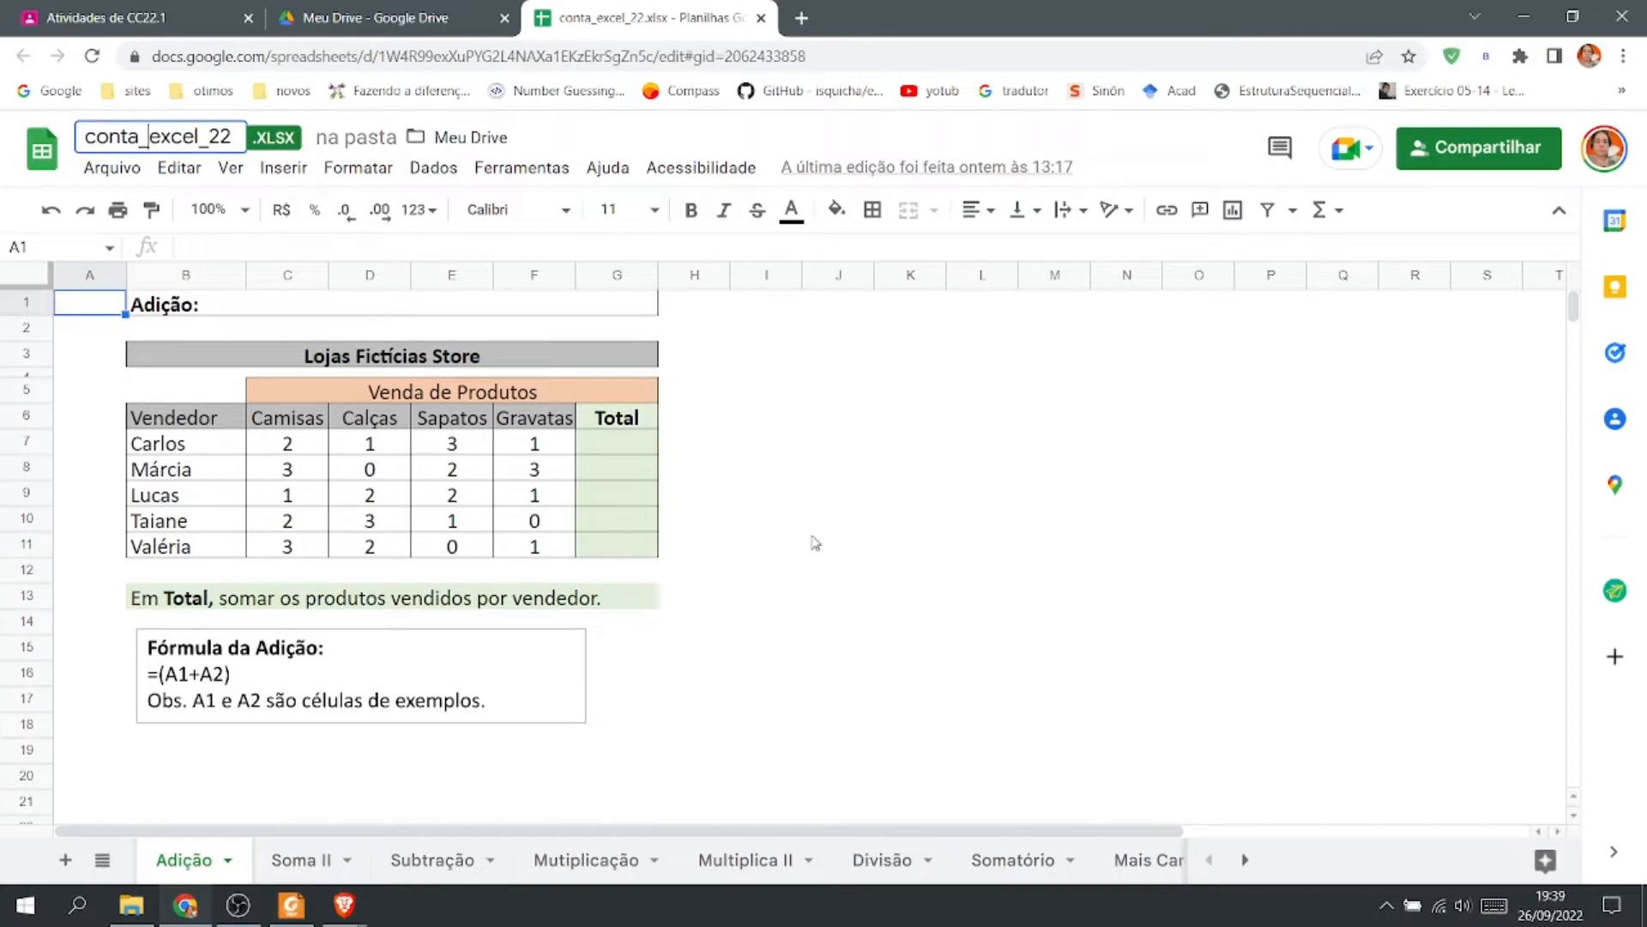
Download the spreadsheet as a Microsoft Excel (.xlsx) file.
left_click(109, 169)
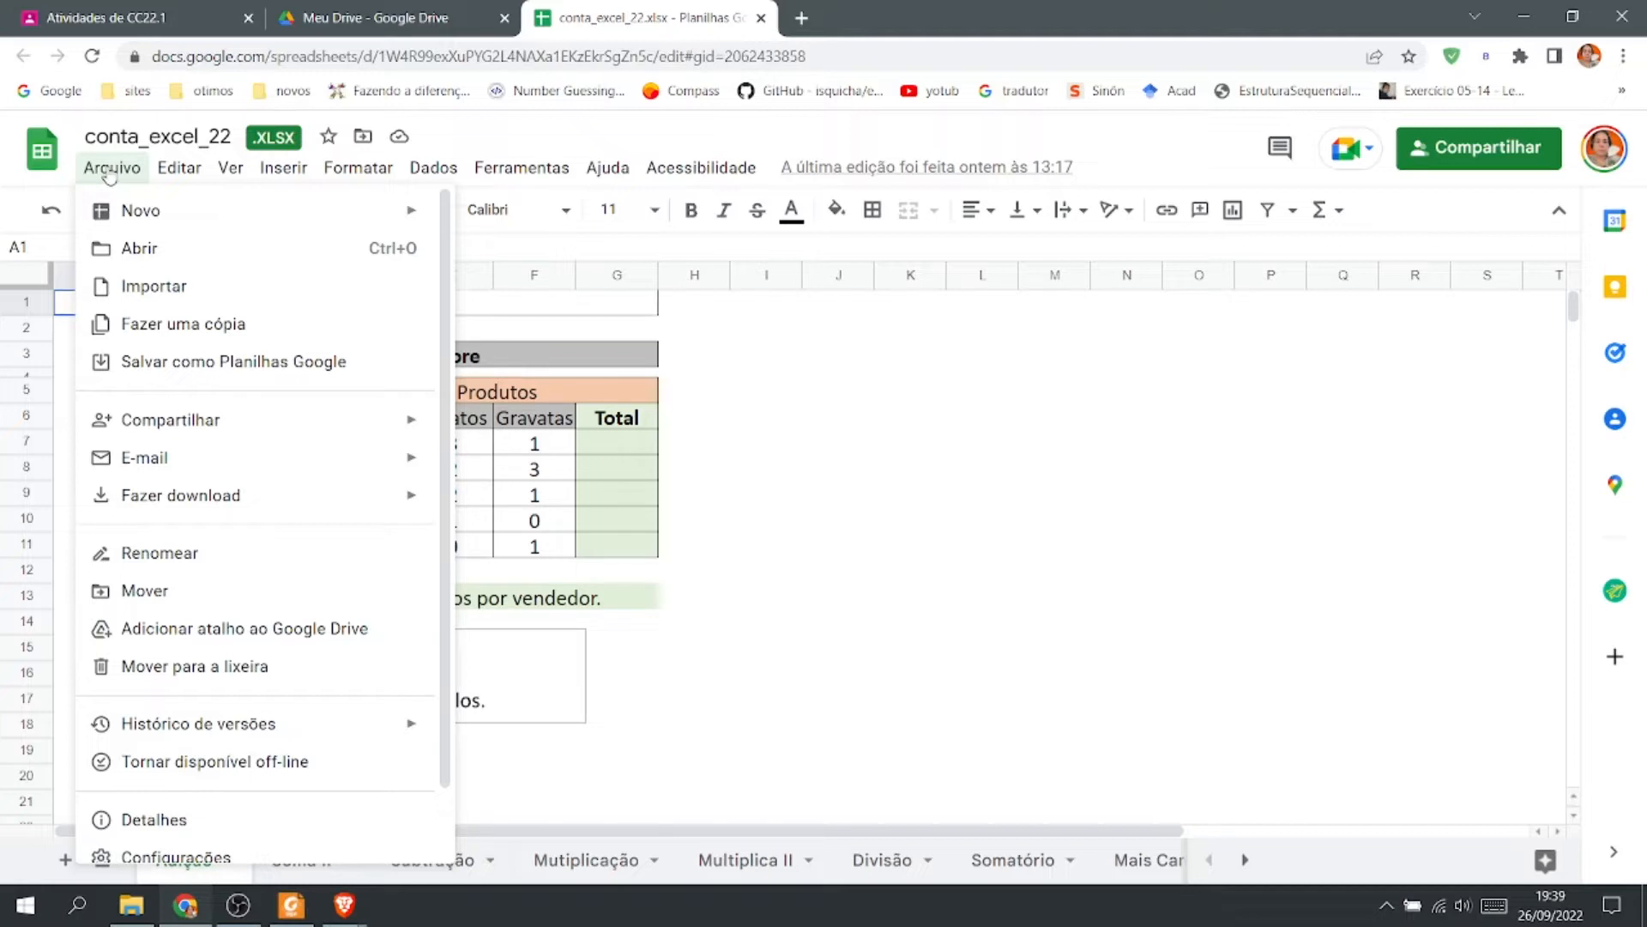
mouse_move(214, 498)
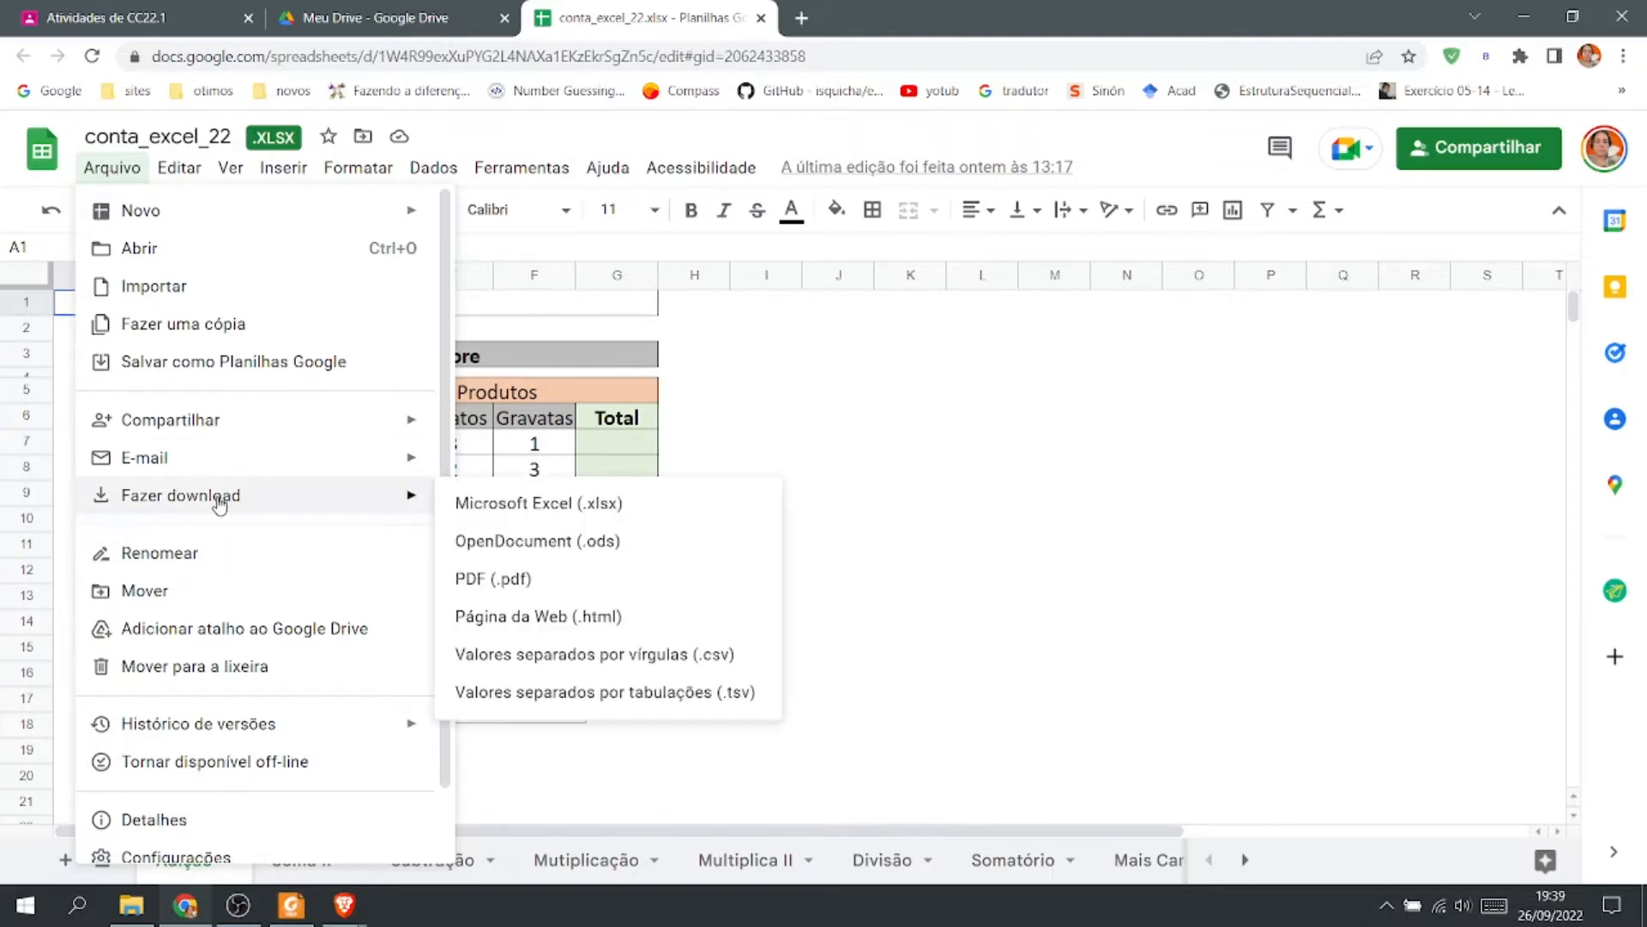
left_click(627, 512)
left_click(695, 350)
left_click(911, 328)
left_click(1270, 328)
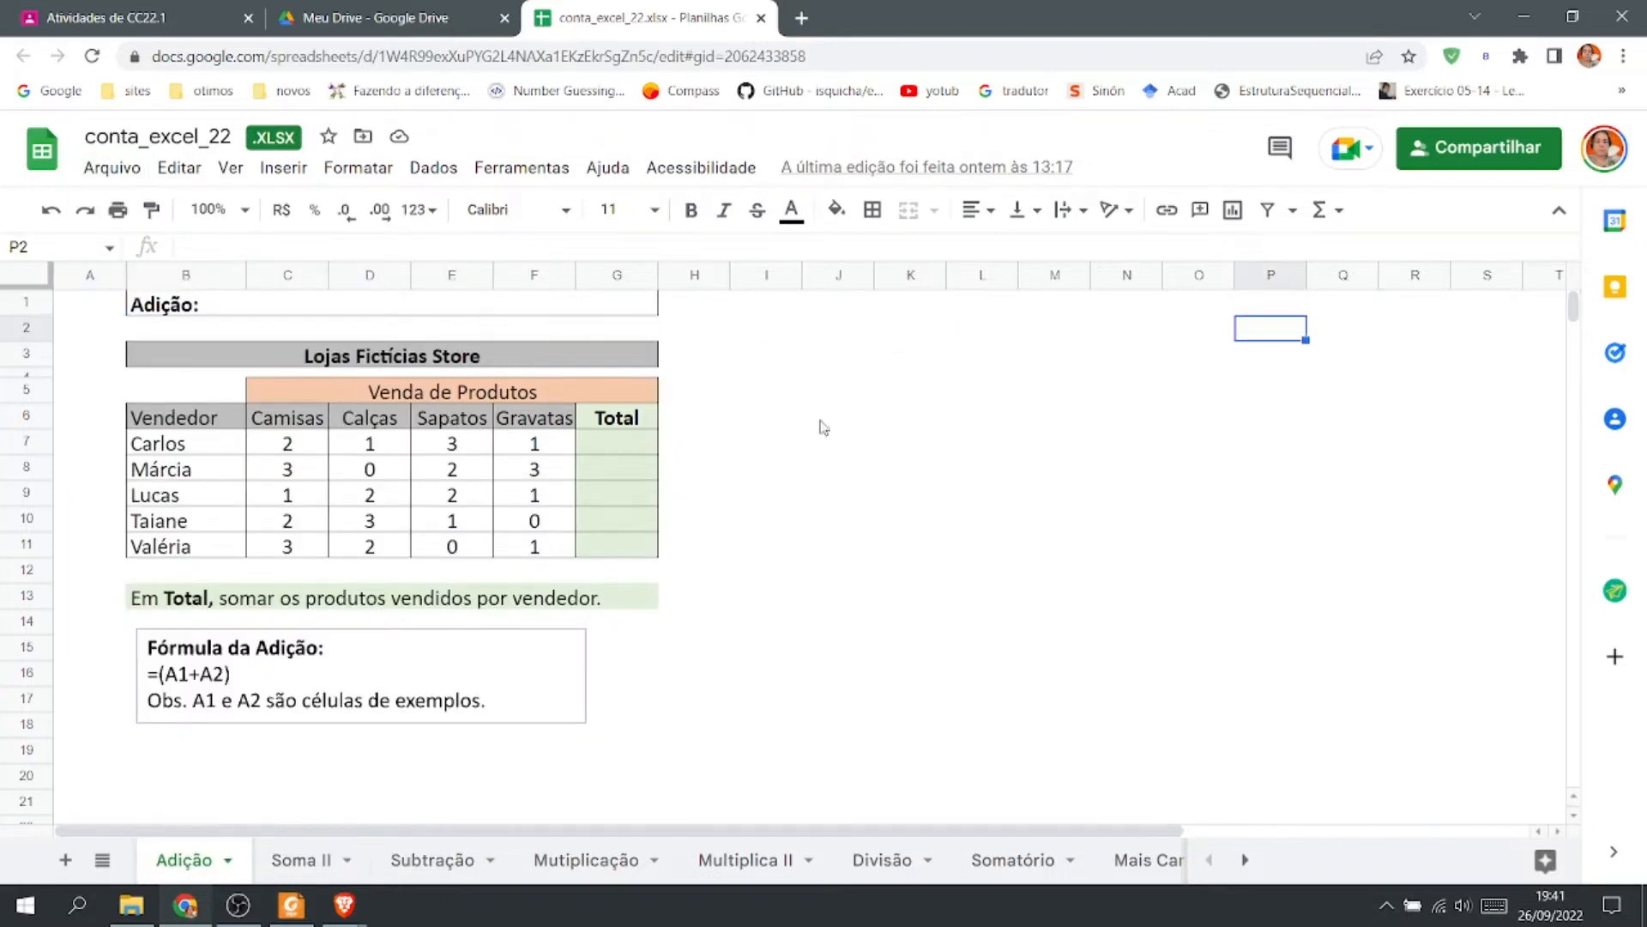
left_click(92, 307)
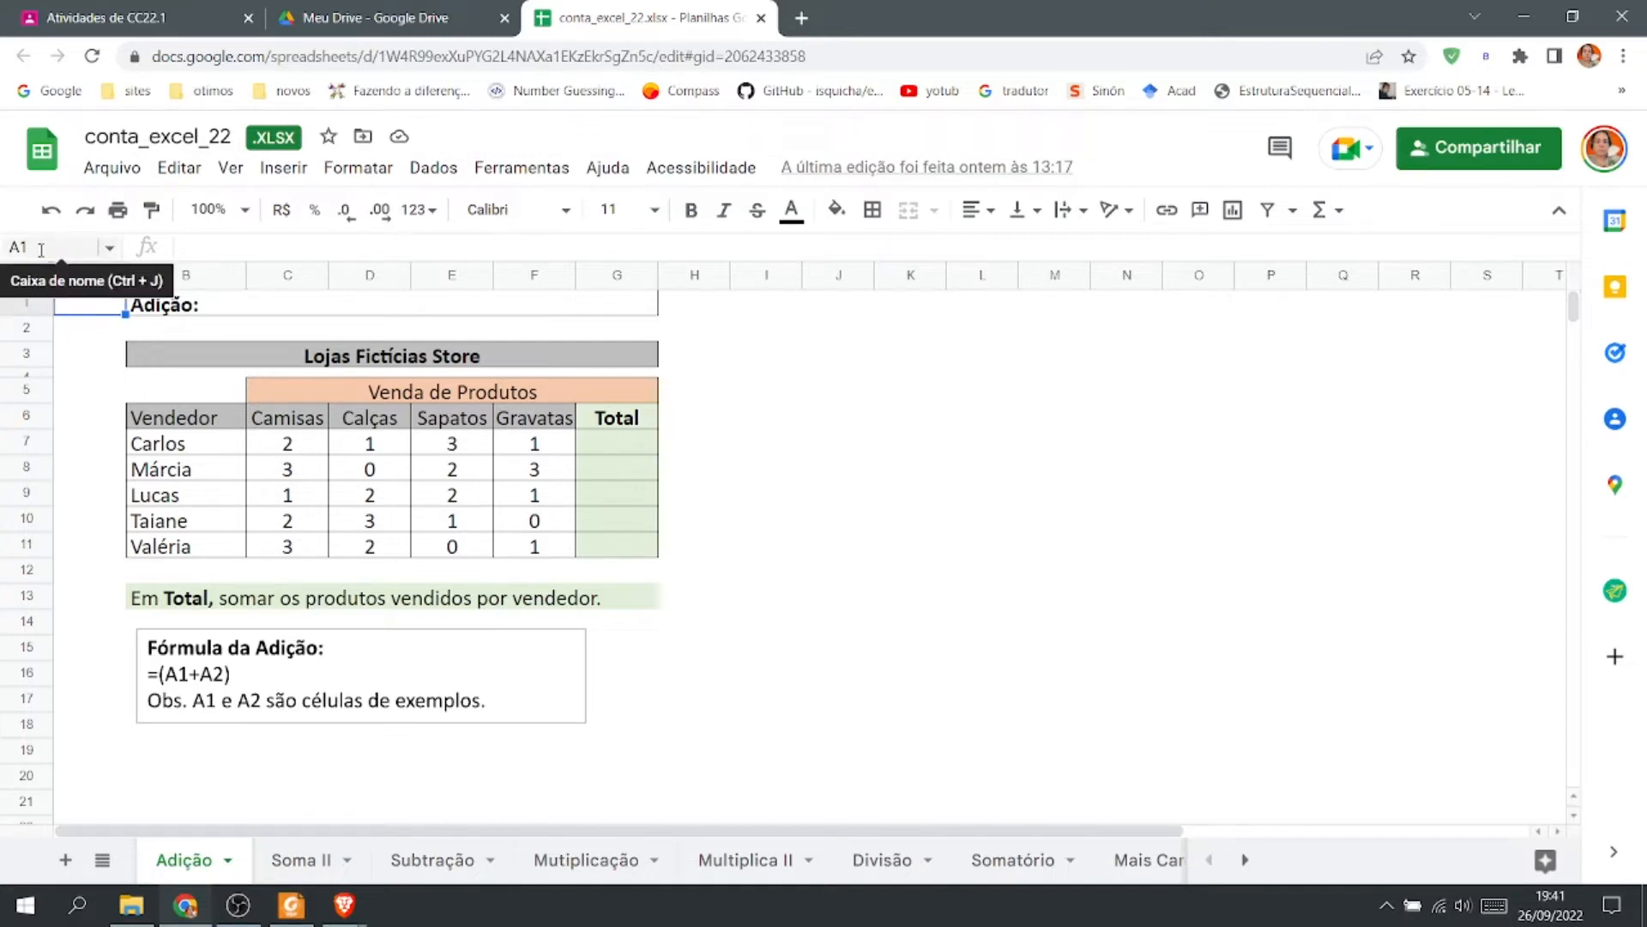
left_click(1061, 449)
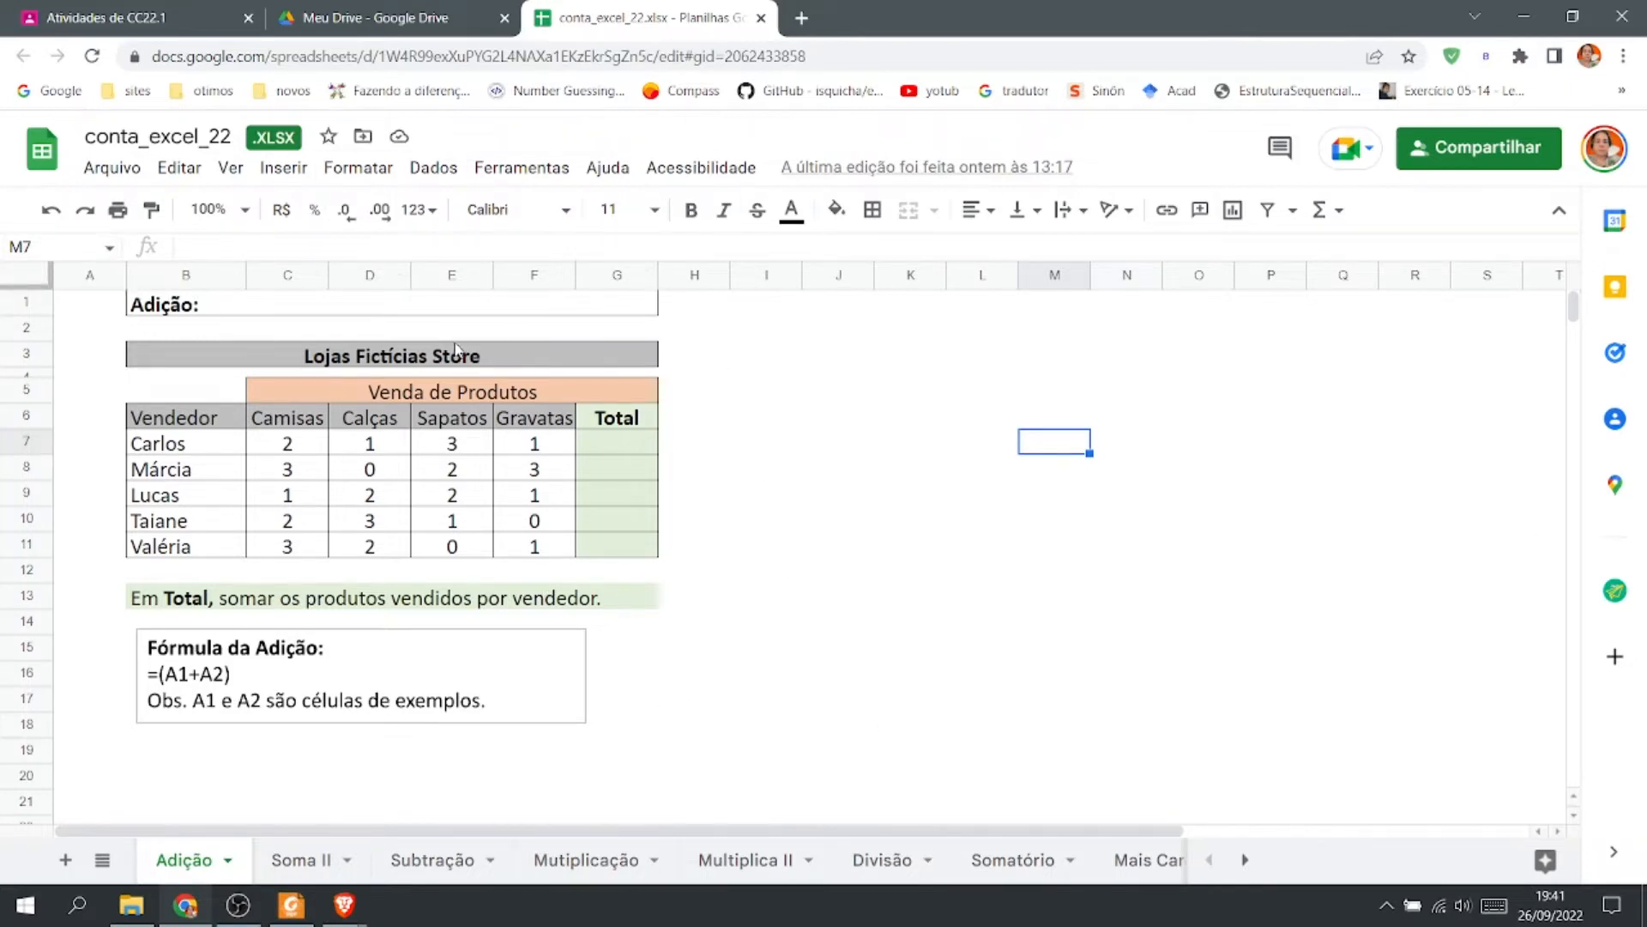
Switch to Excel by launching it from the Start menu.
left_click(10, 914)
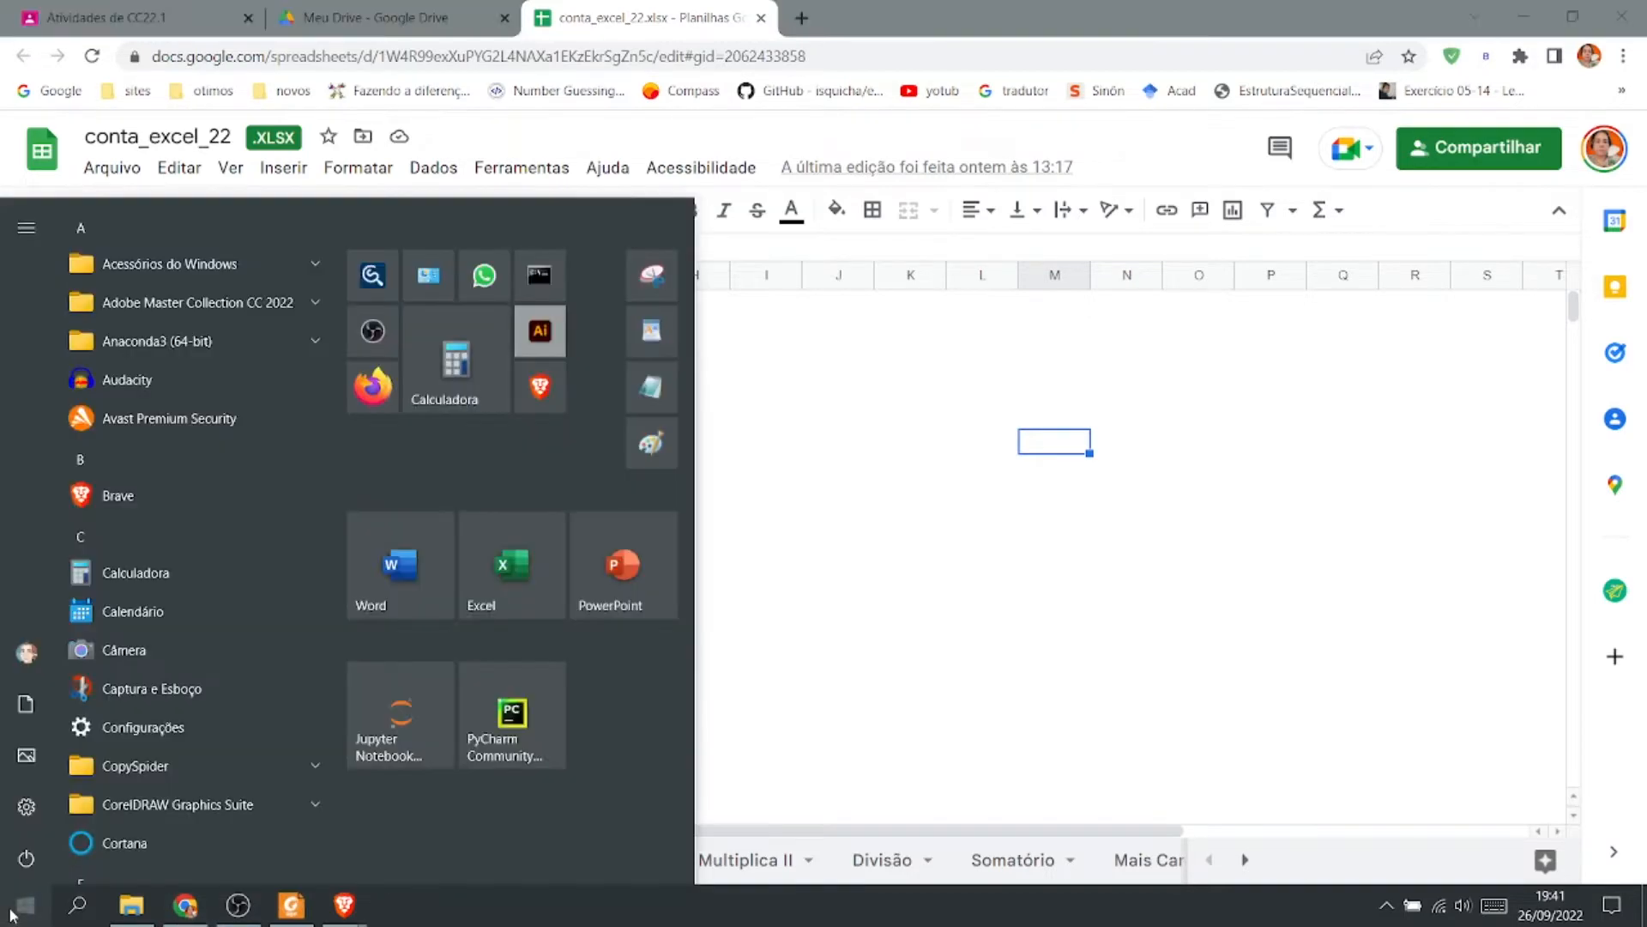
left_click(496, 592)
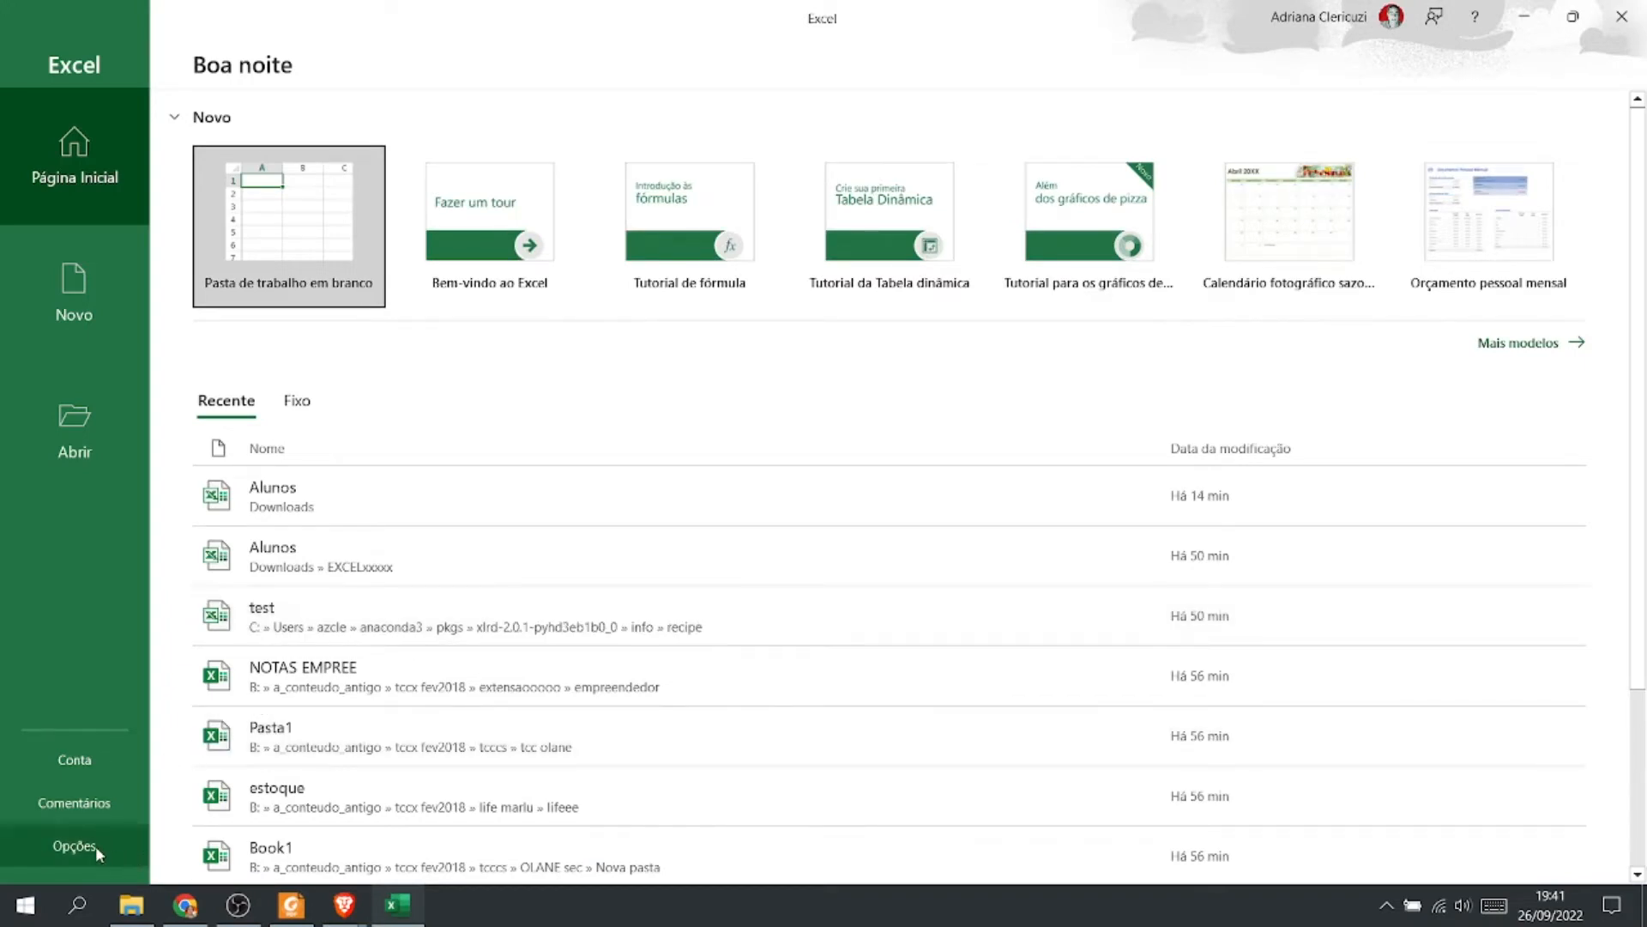
Look through Excel's Options dialog and Account page, then return to the start page.
left_click(95, 846)
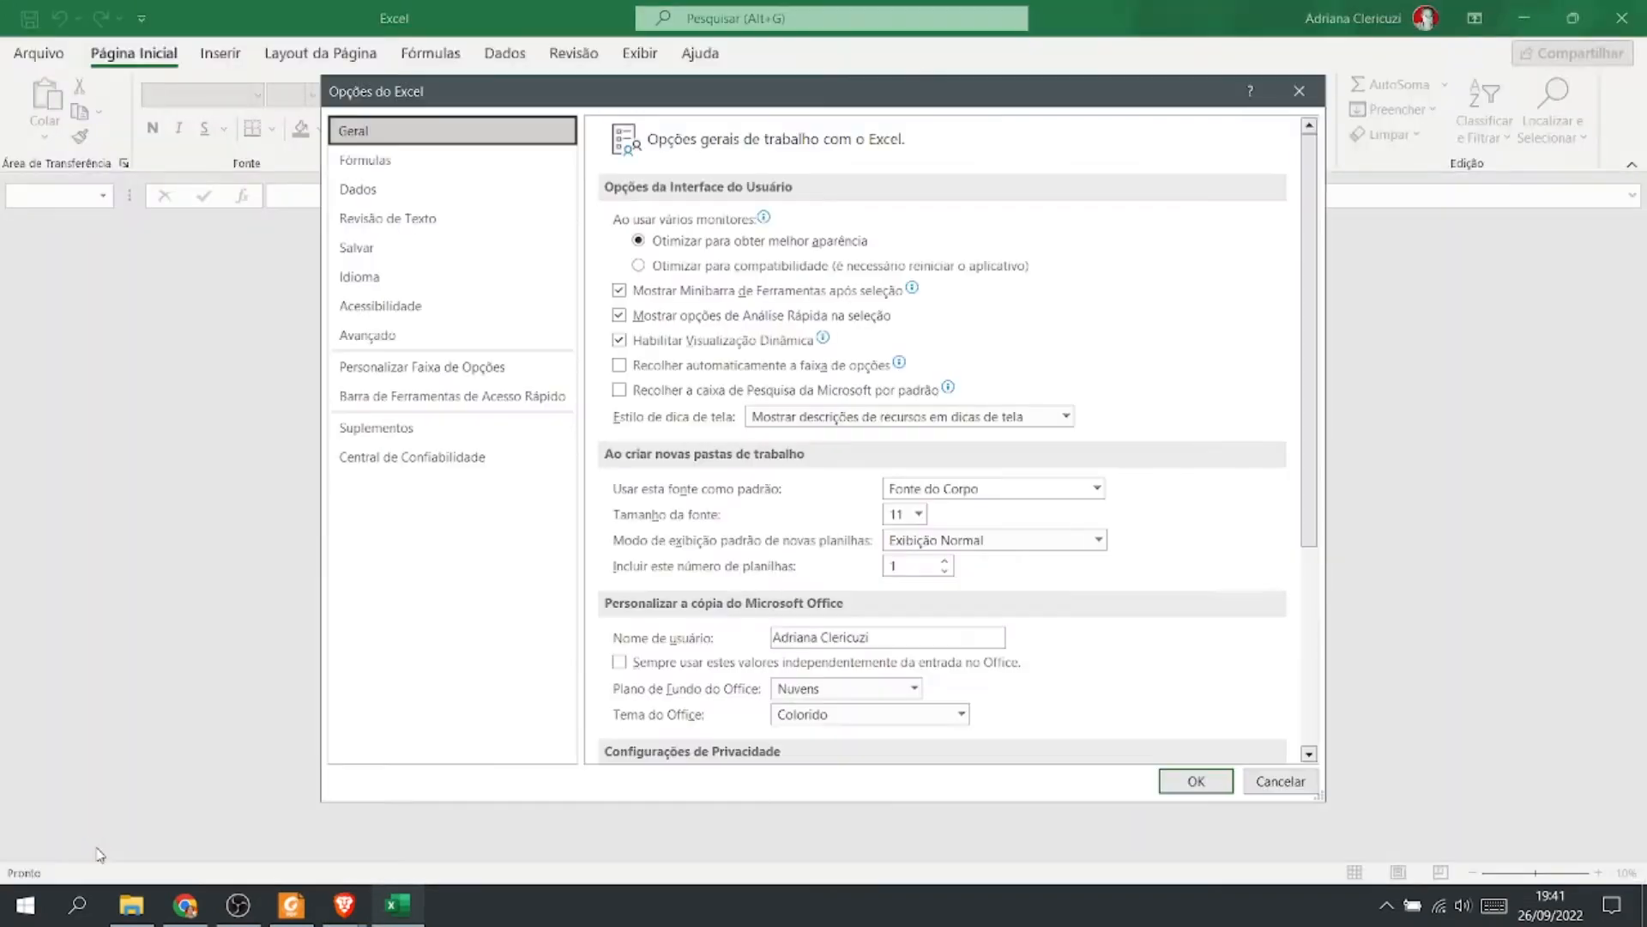
left_click(1298, 93)
left_click(40, 57)
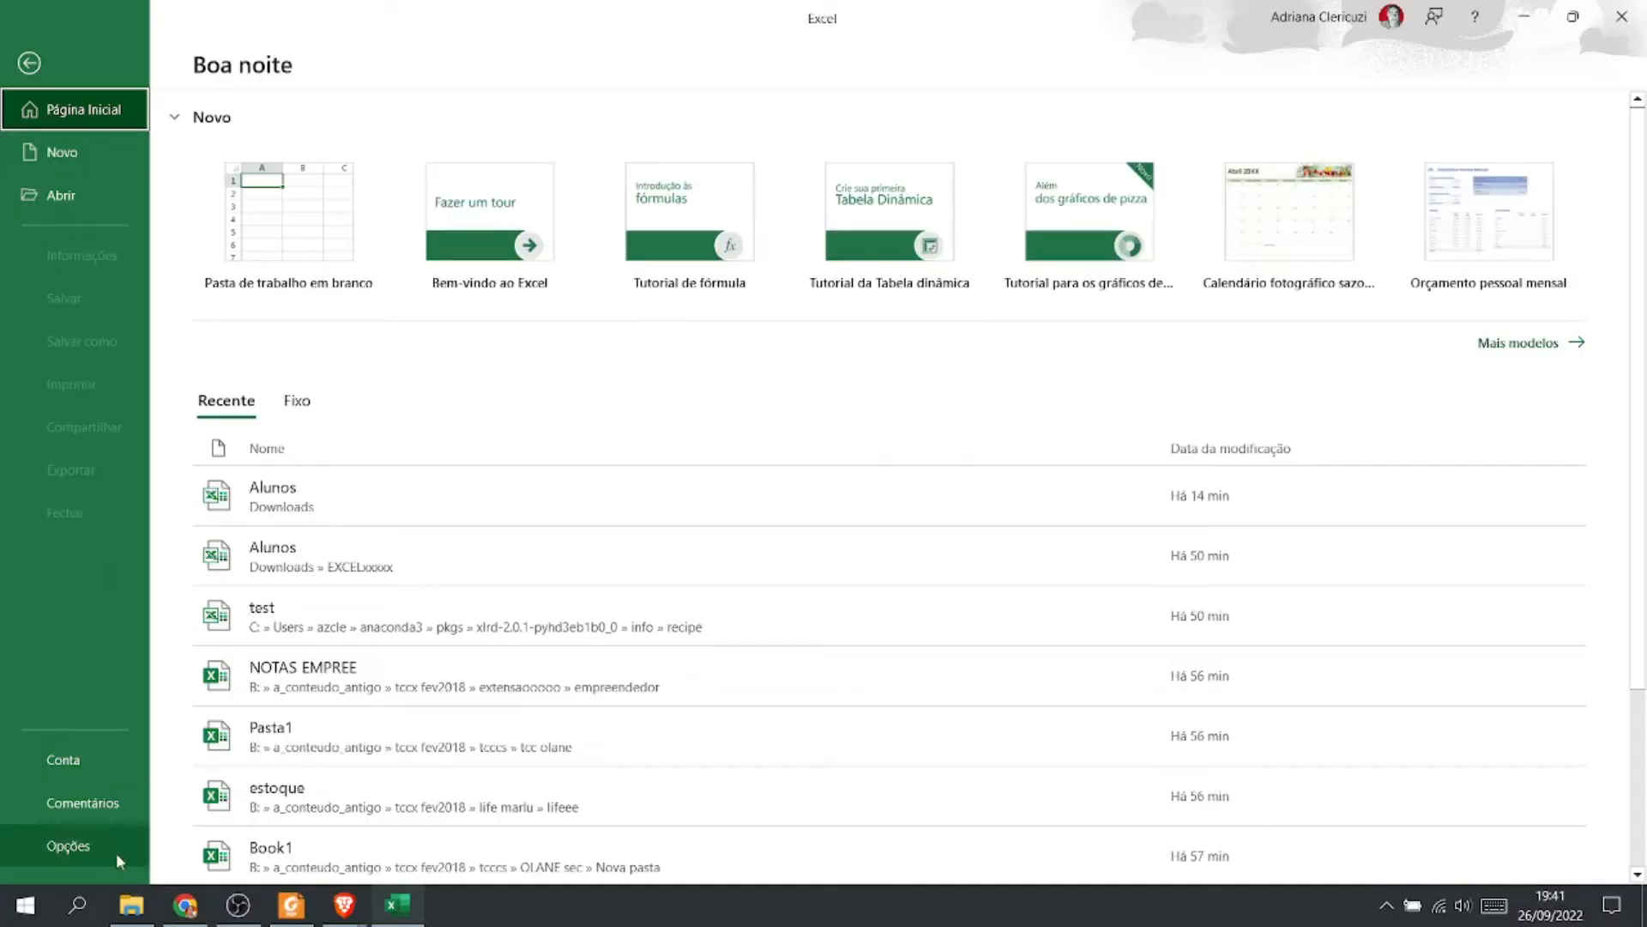
left_click(87, 760)
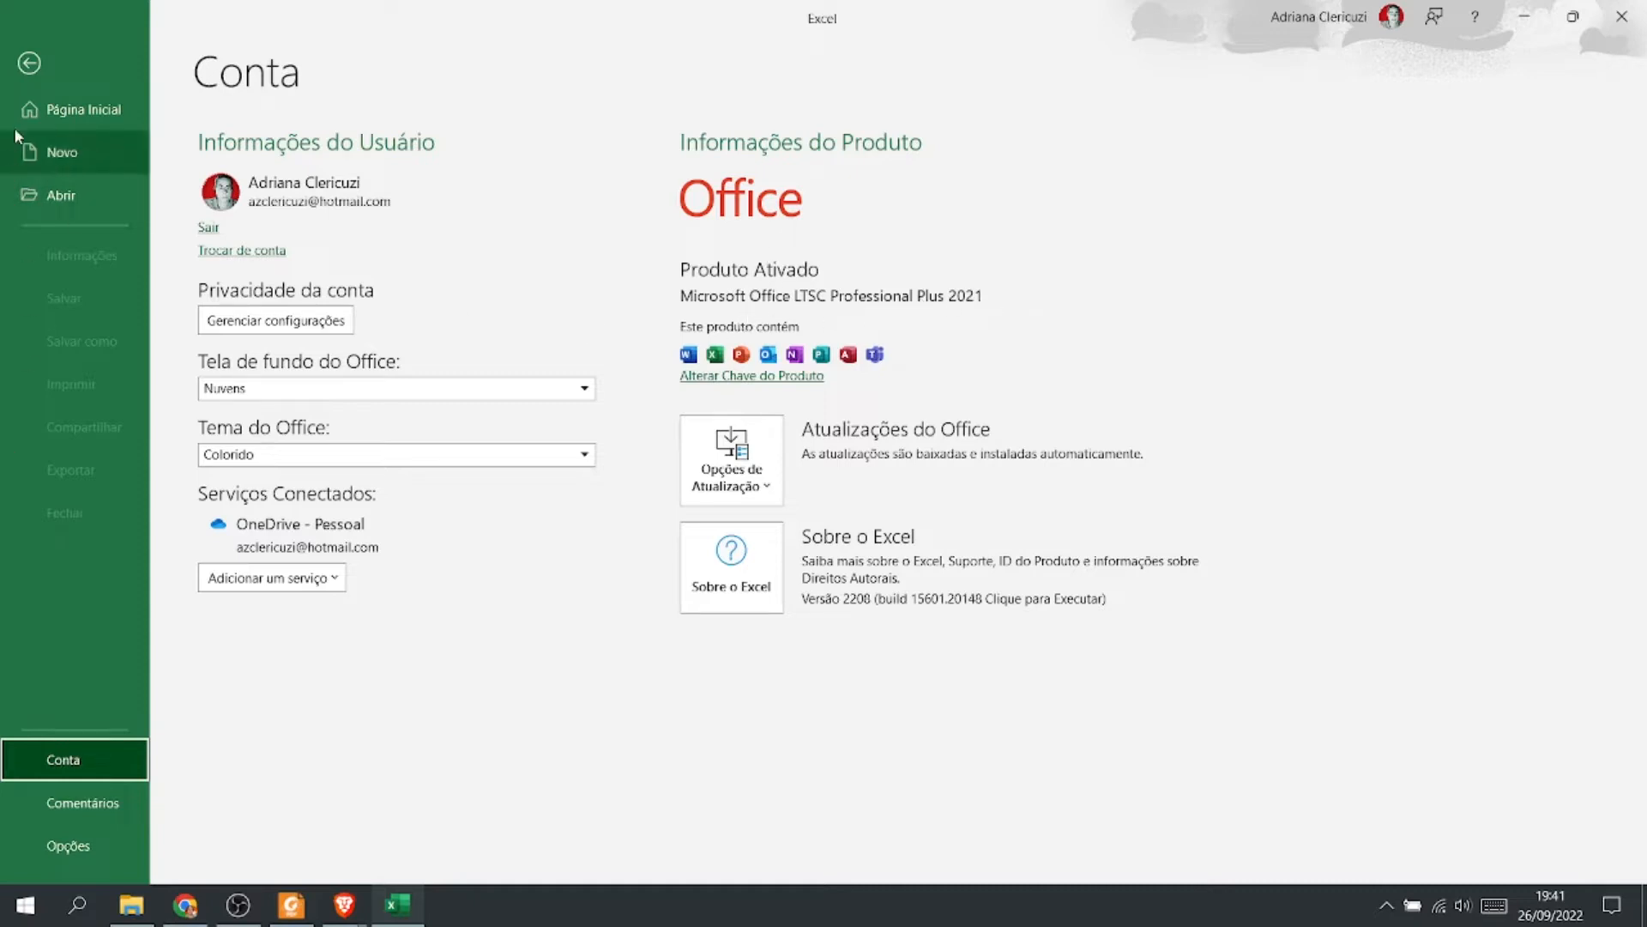
left_click(28, 64)
left_click(39, 53)
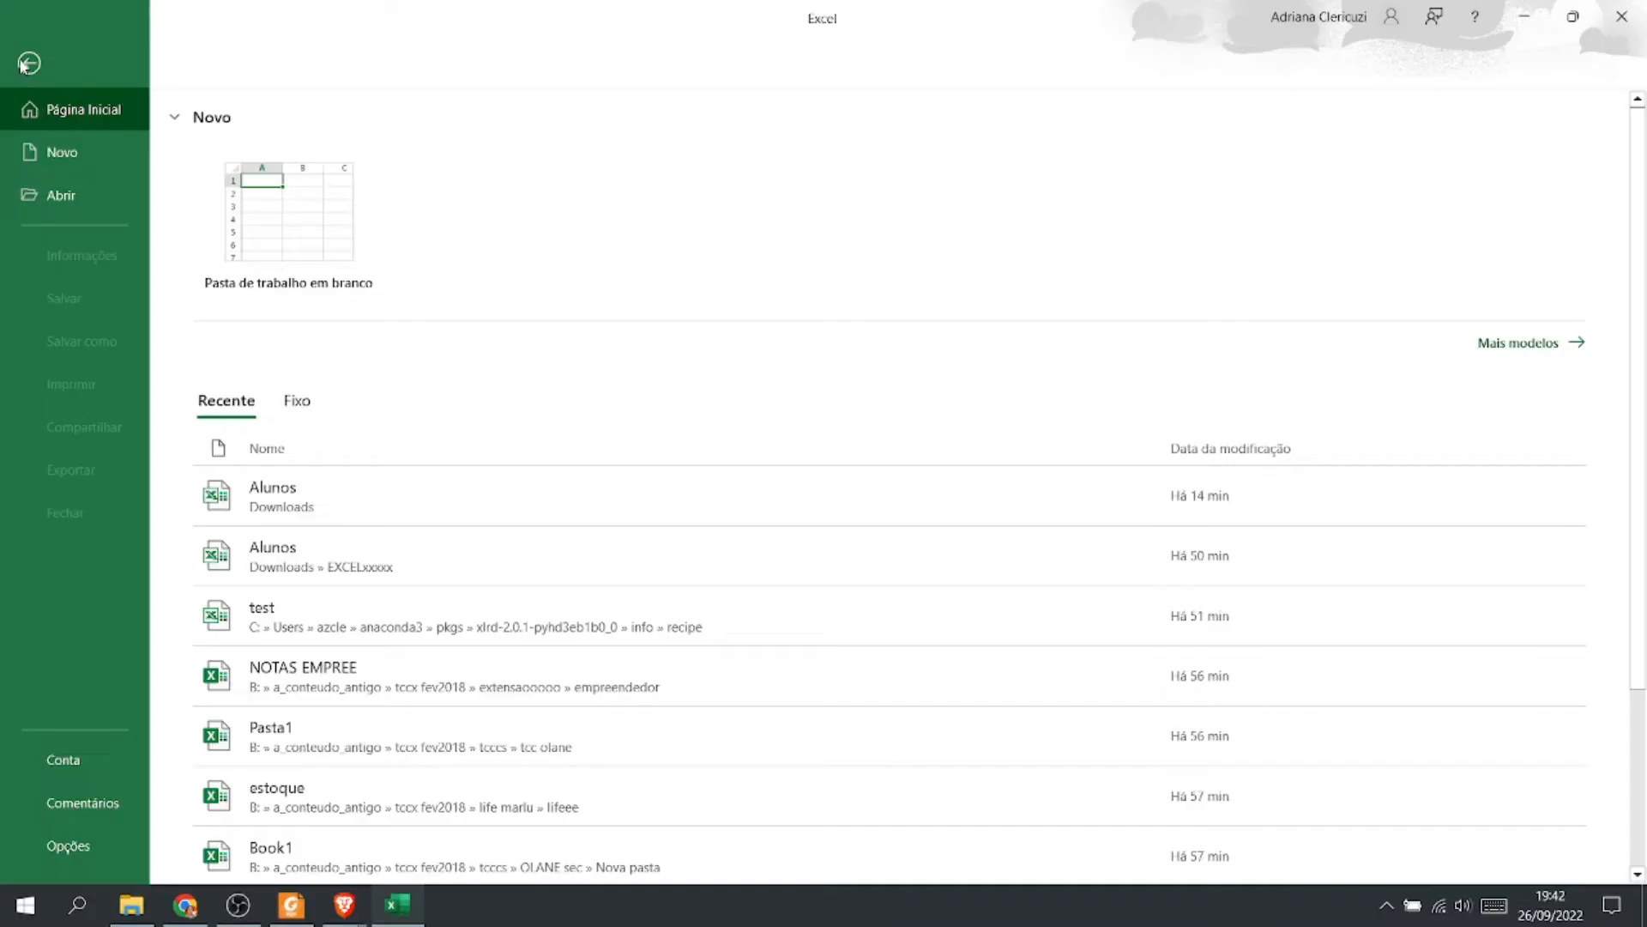
Create a new blank workbook.
left_click(58, 154)
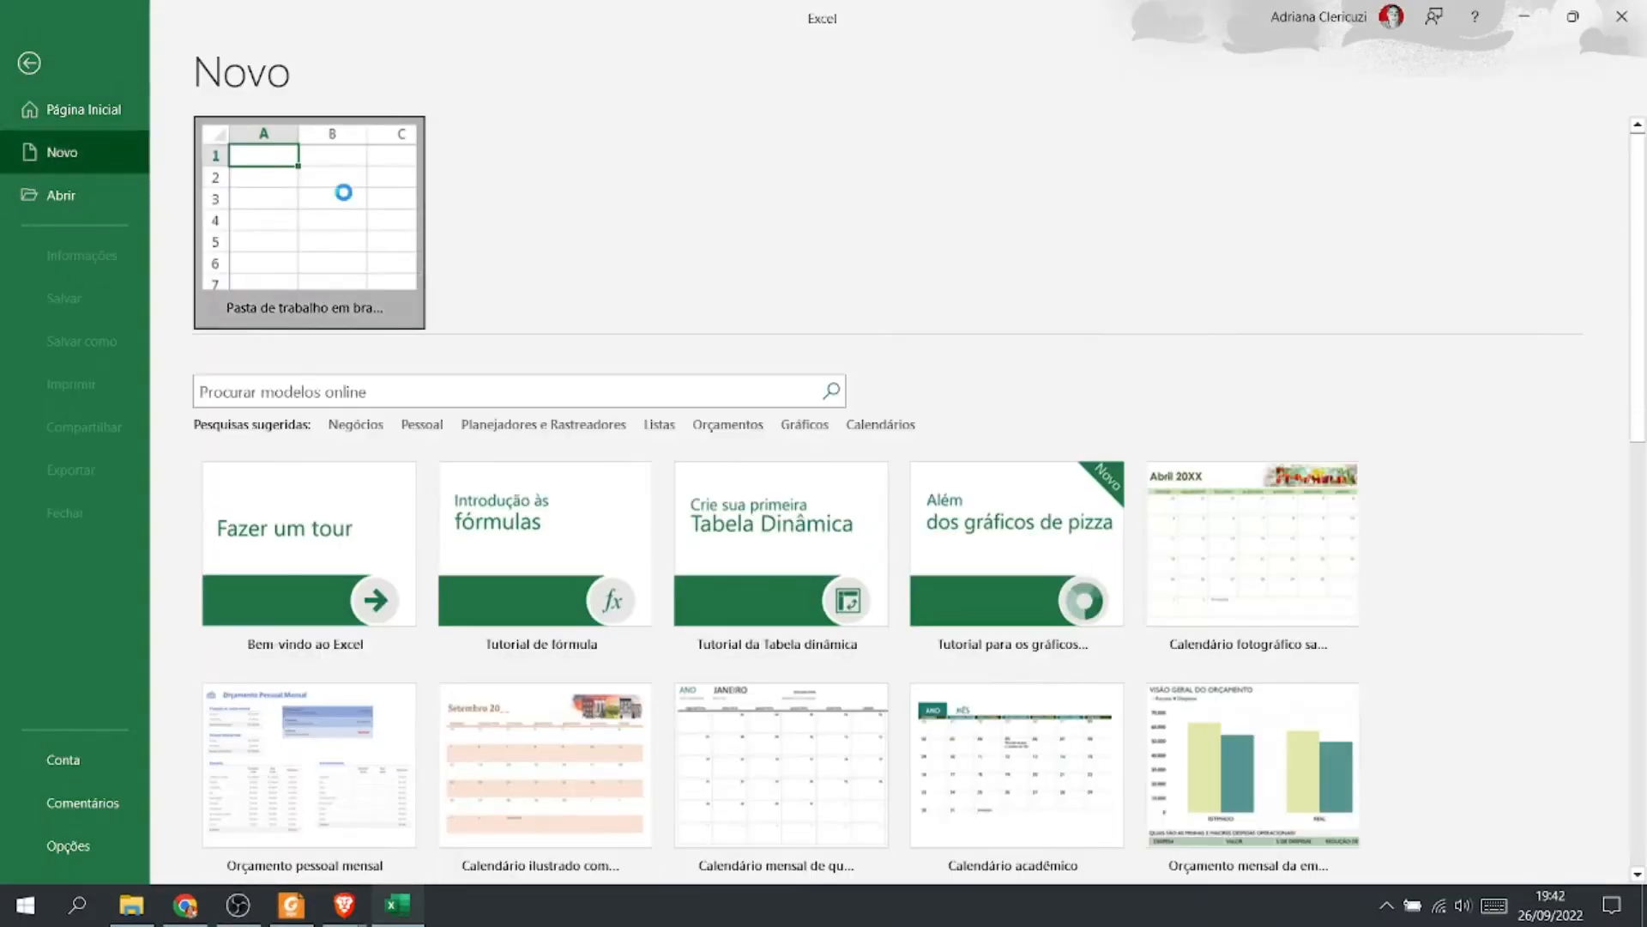
left_click(347, 199)
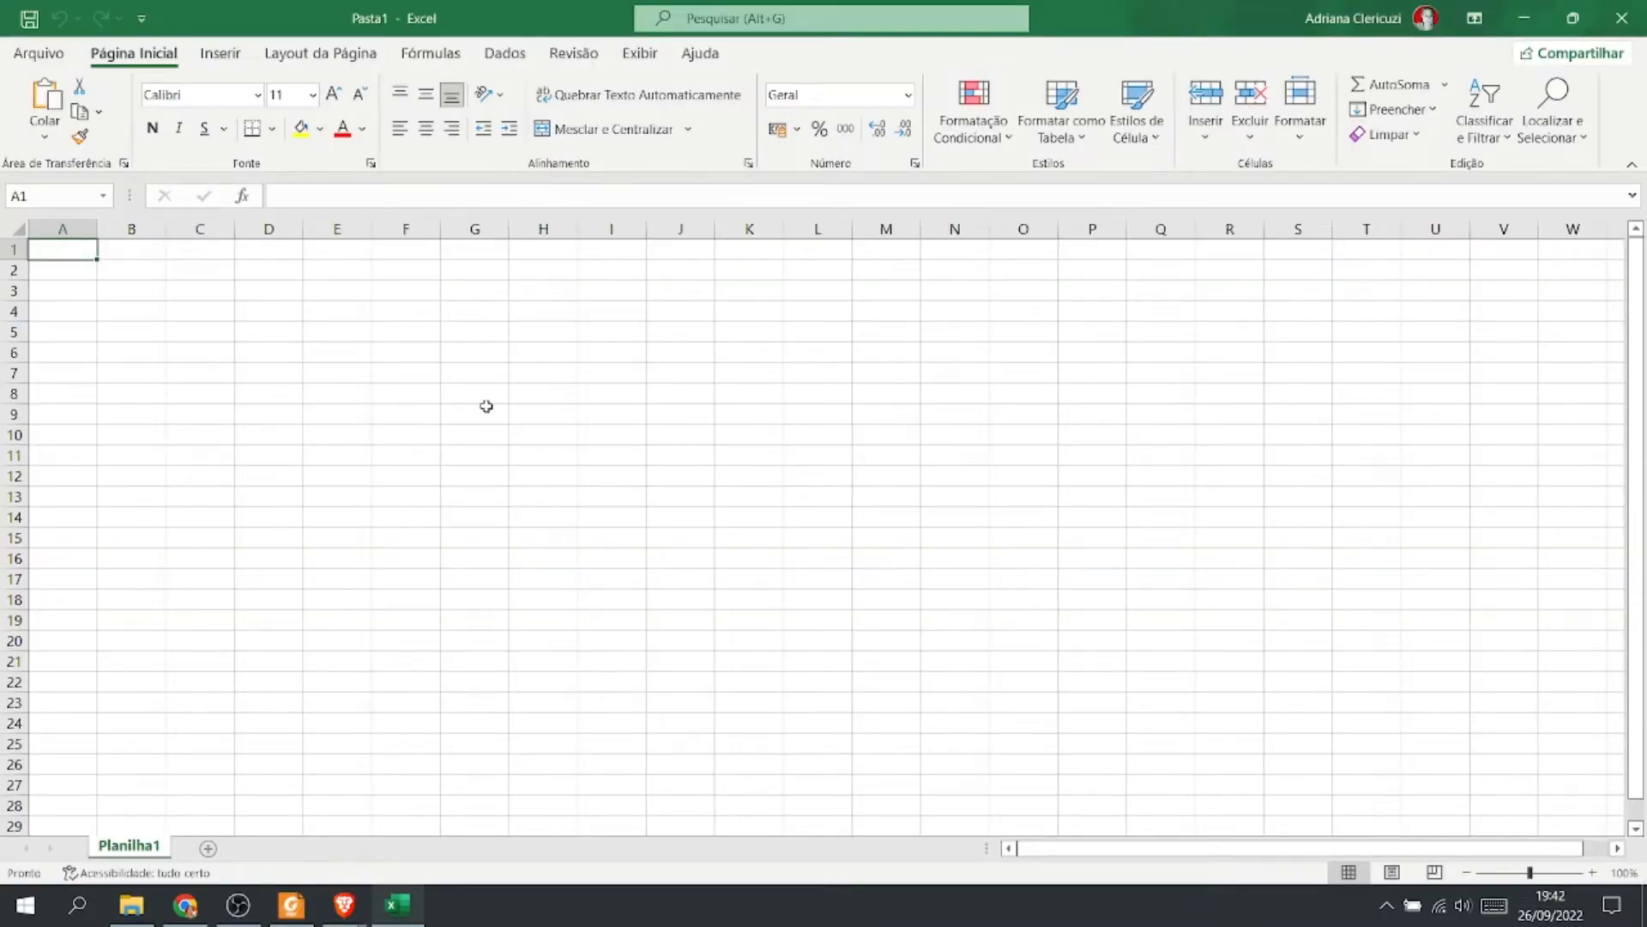
Enter the value 2 in cell A1 and 5 in cell B1.
scroll(487, 406, "up", 5, "ctrl")
left_click(677, 419)
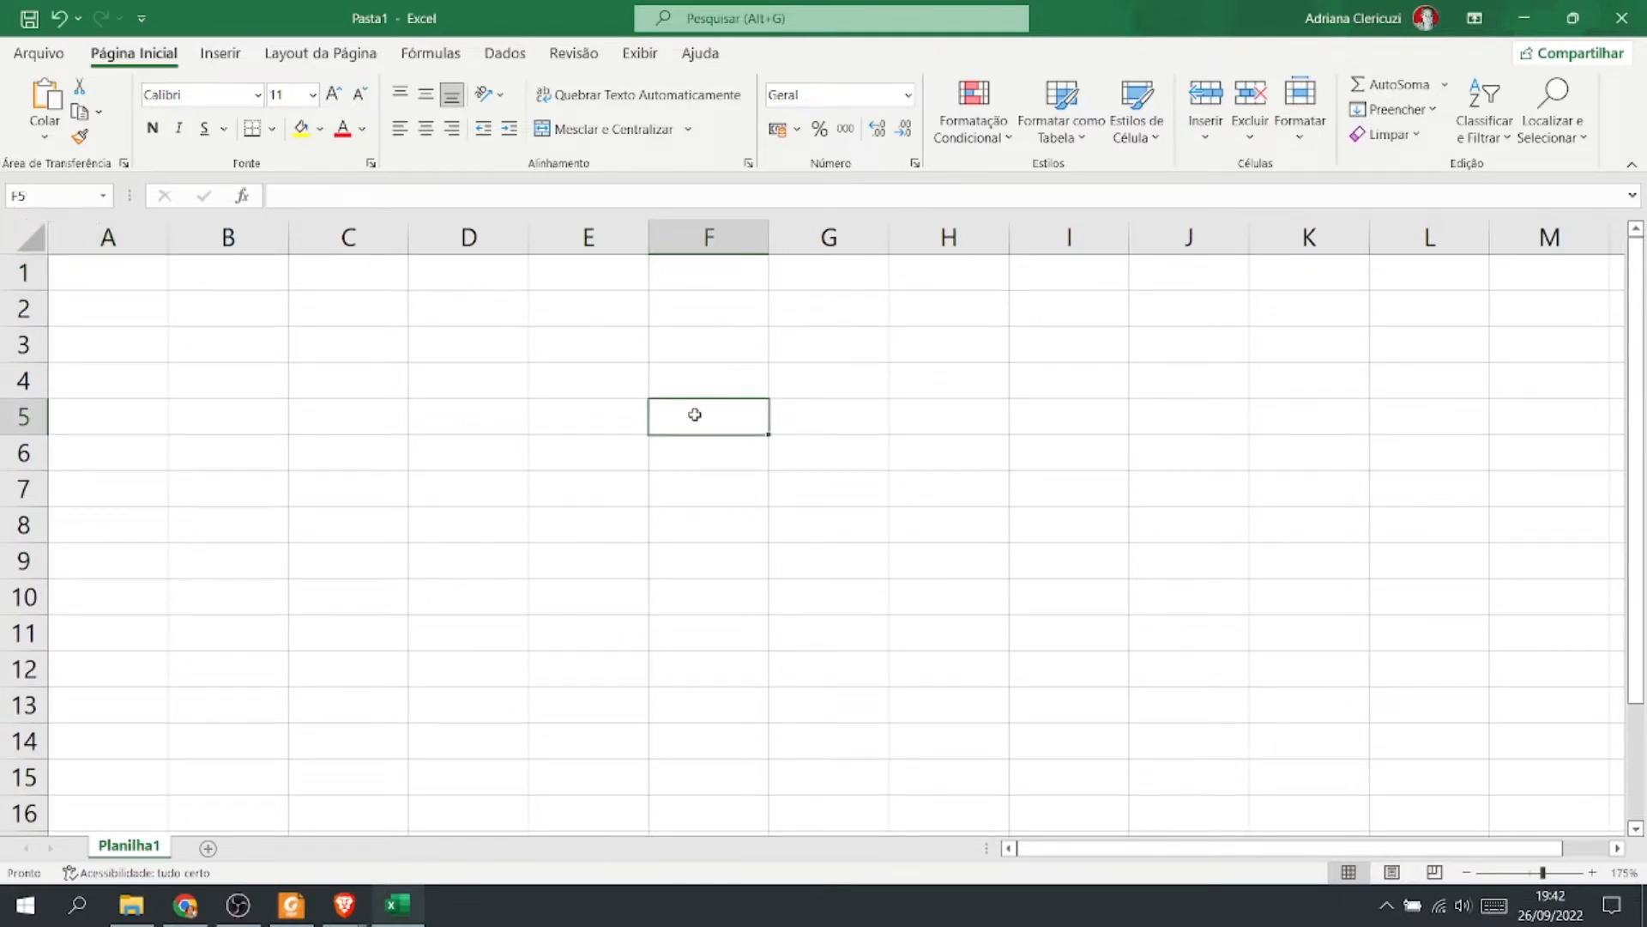
left_click(129, 270)
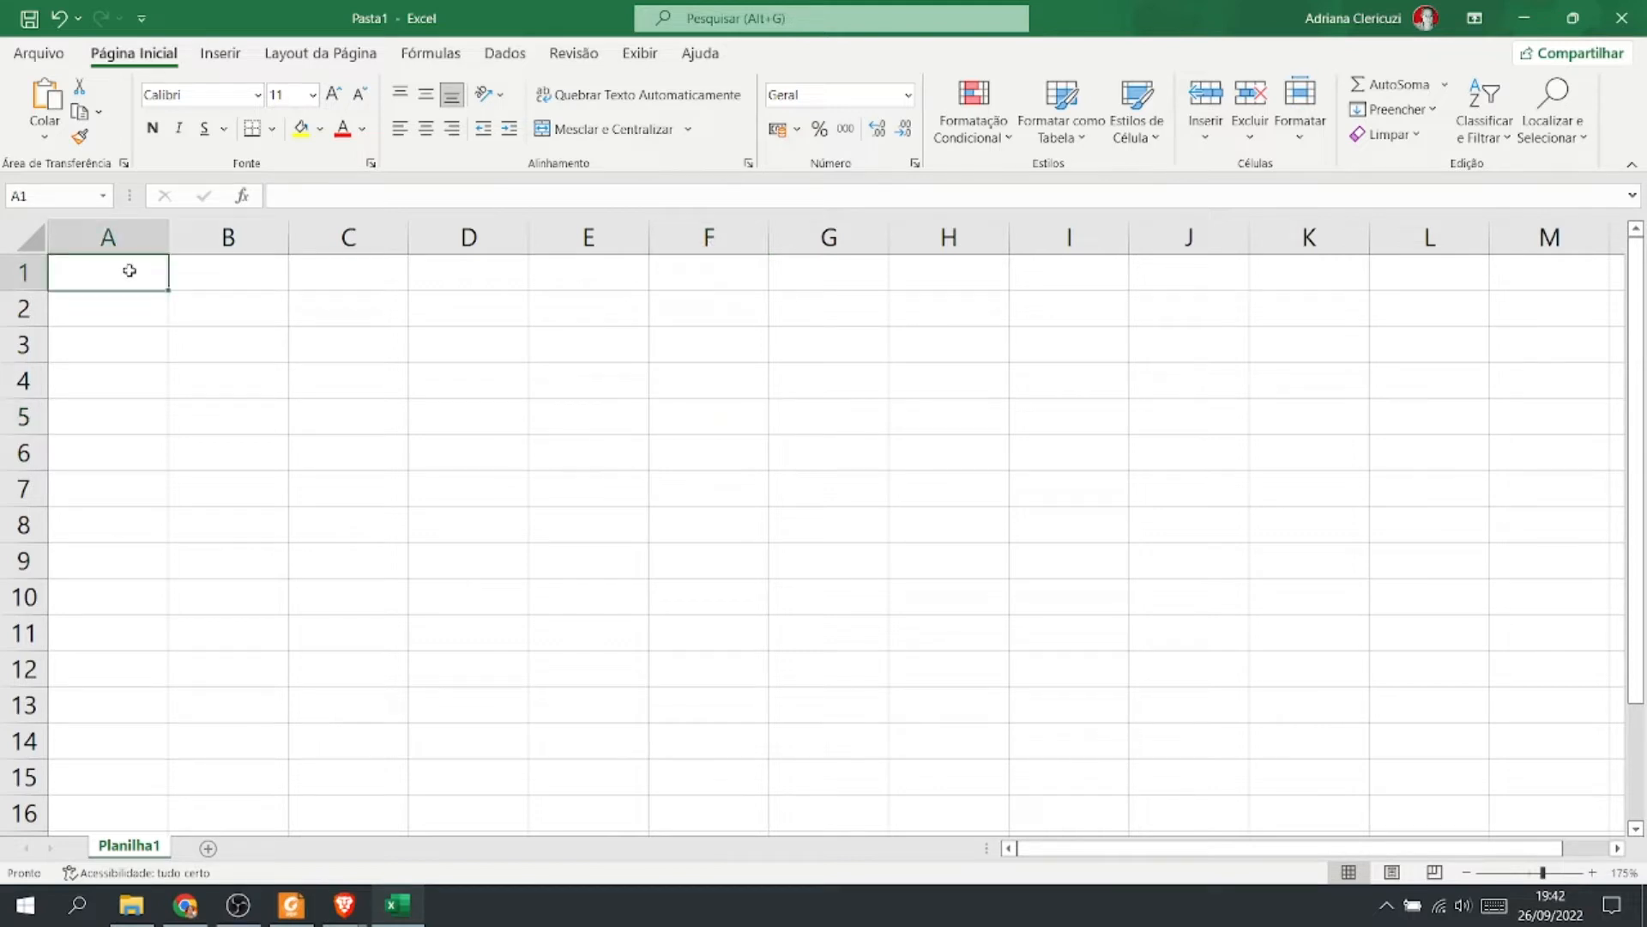
type("2")
left_click(248, 273)
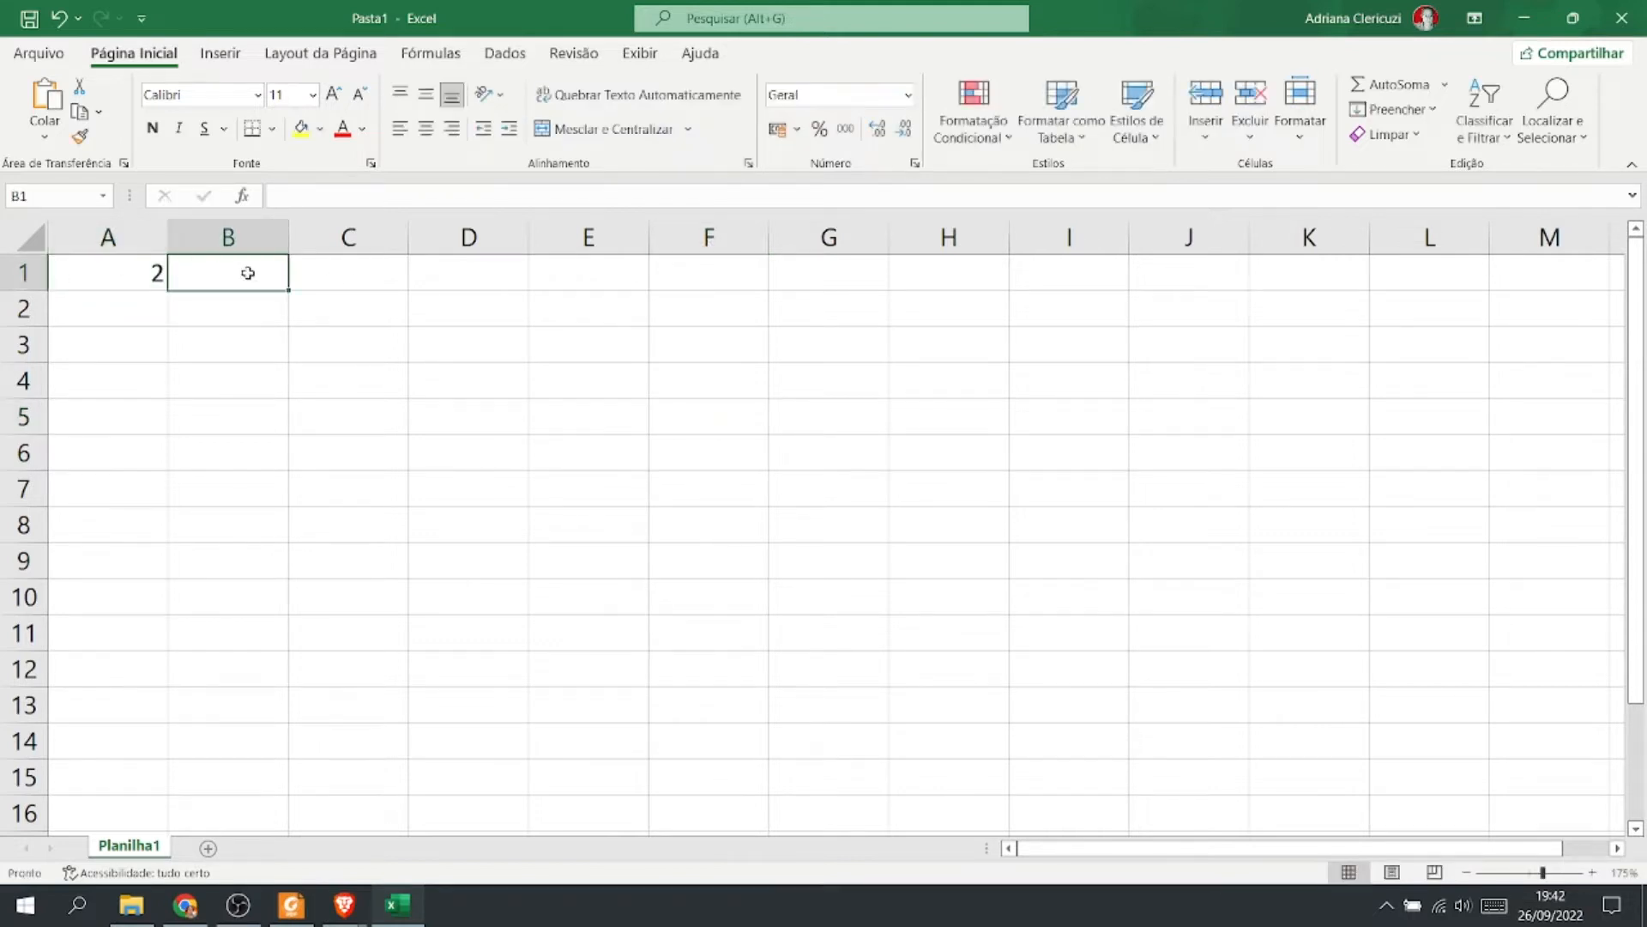
type("5")
Enter the addition formula =A1+B1 in cell C1.
left_click(346, 276)
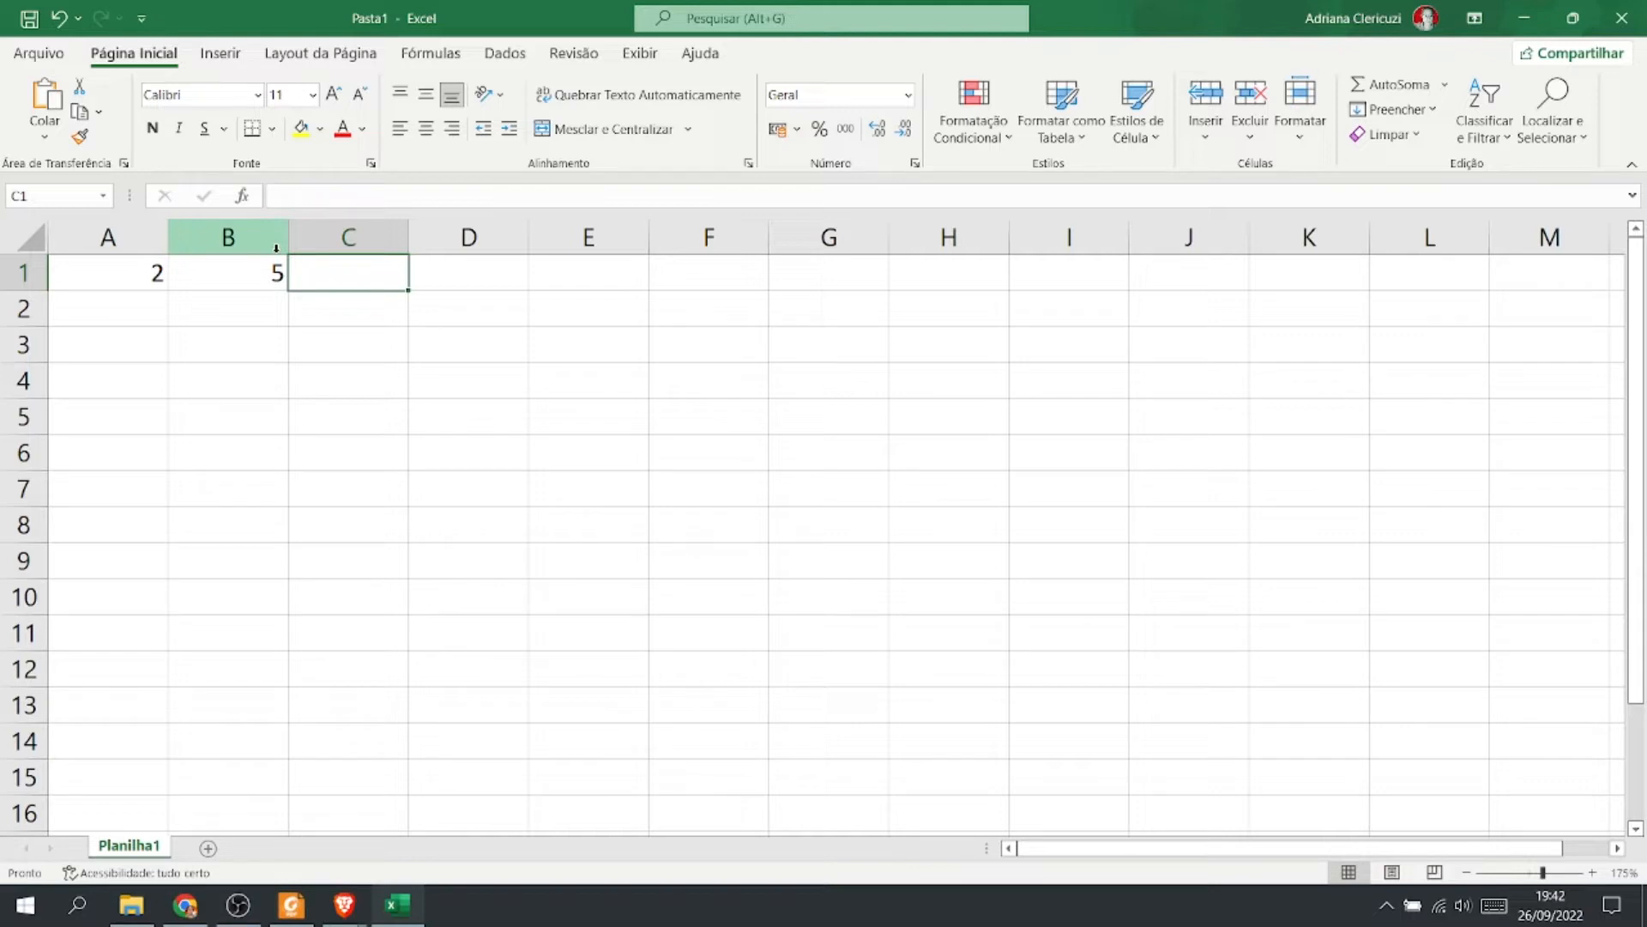
type("=")
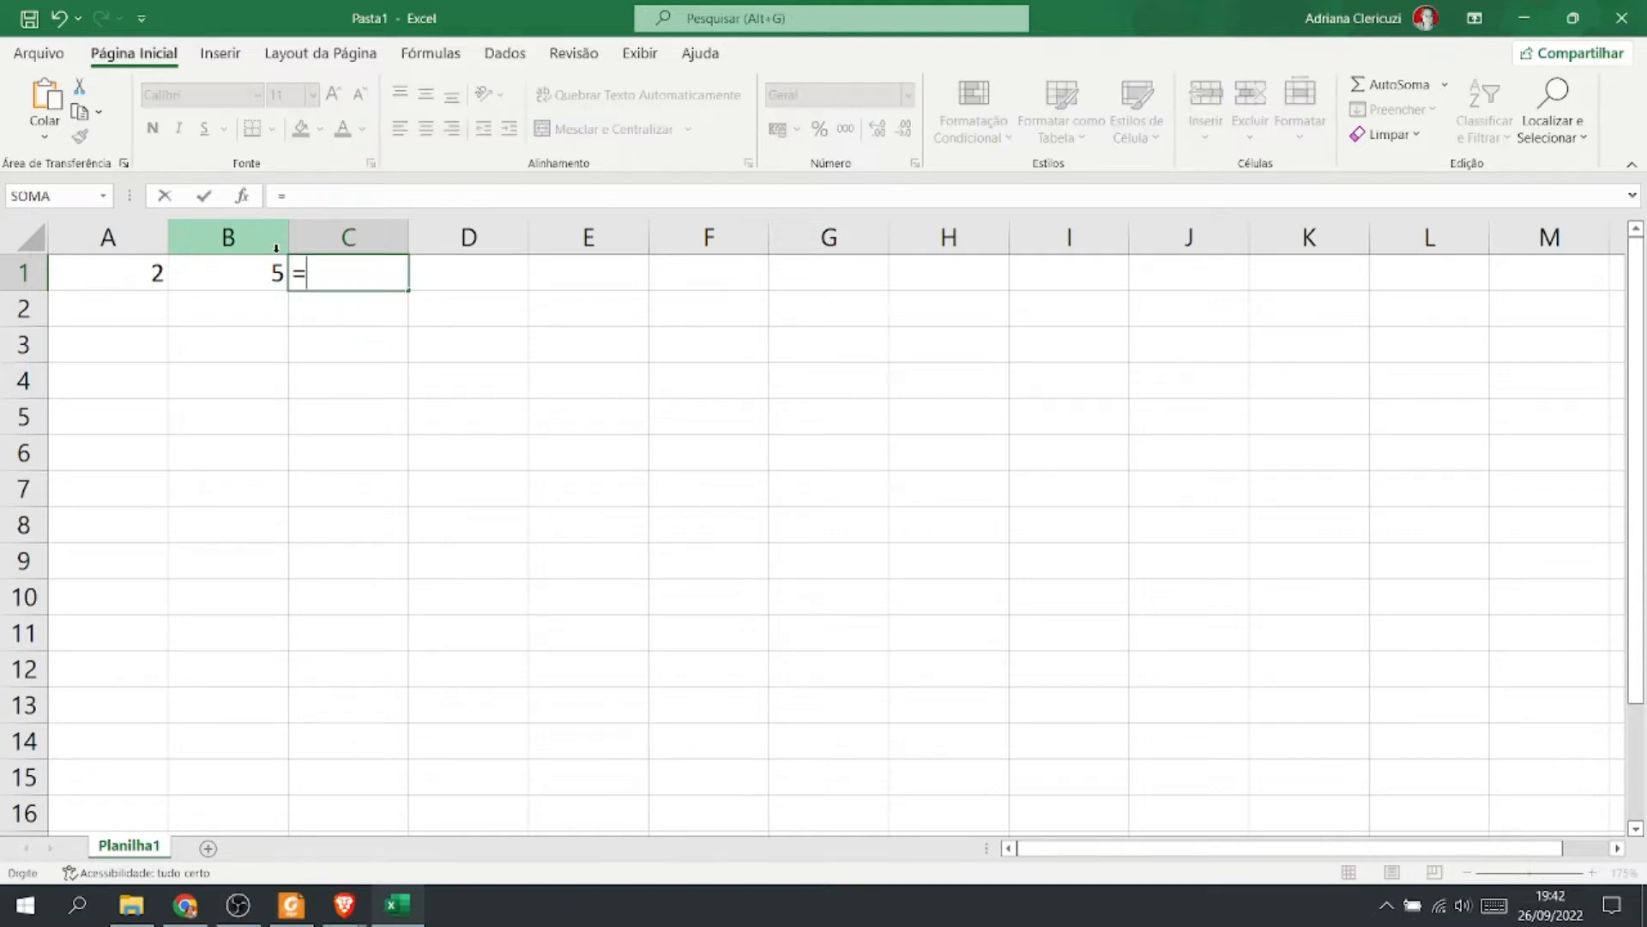
left_click(125, 277)
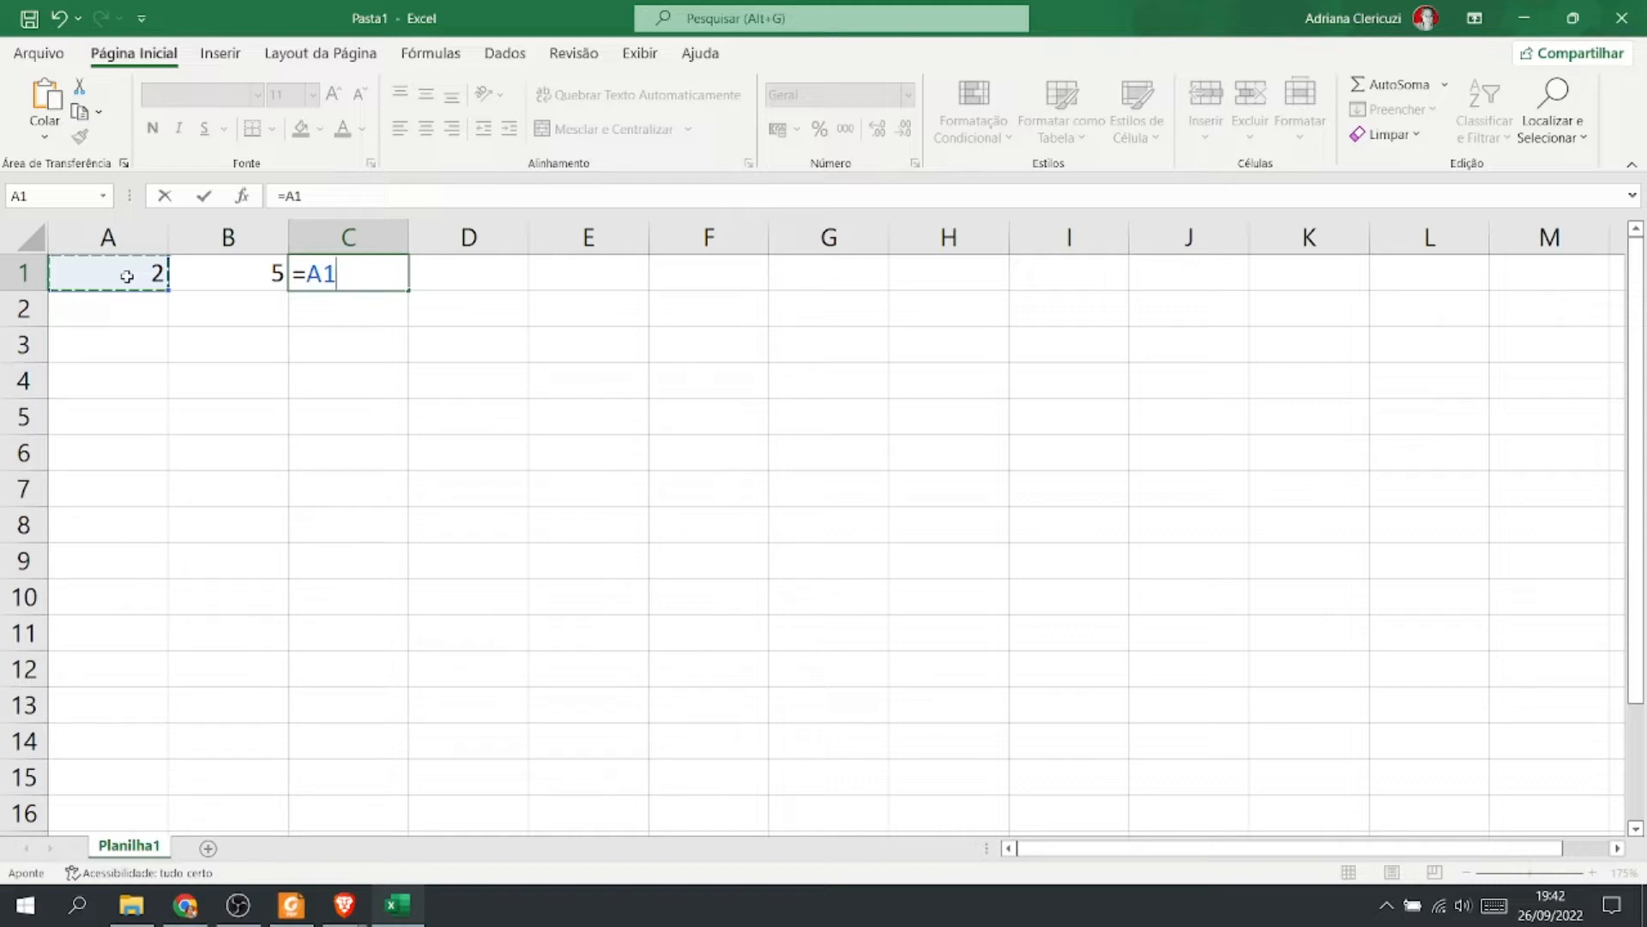
type("+b1")
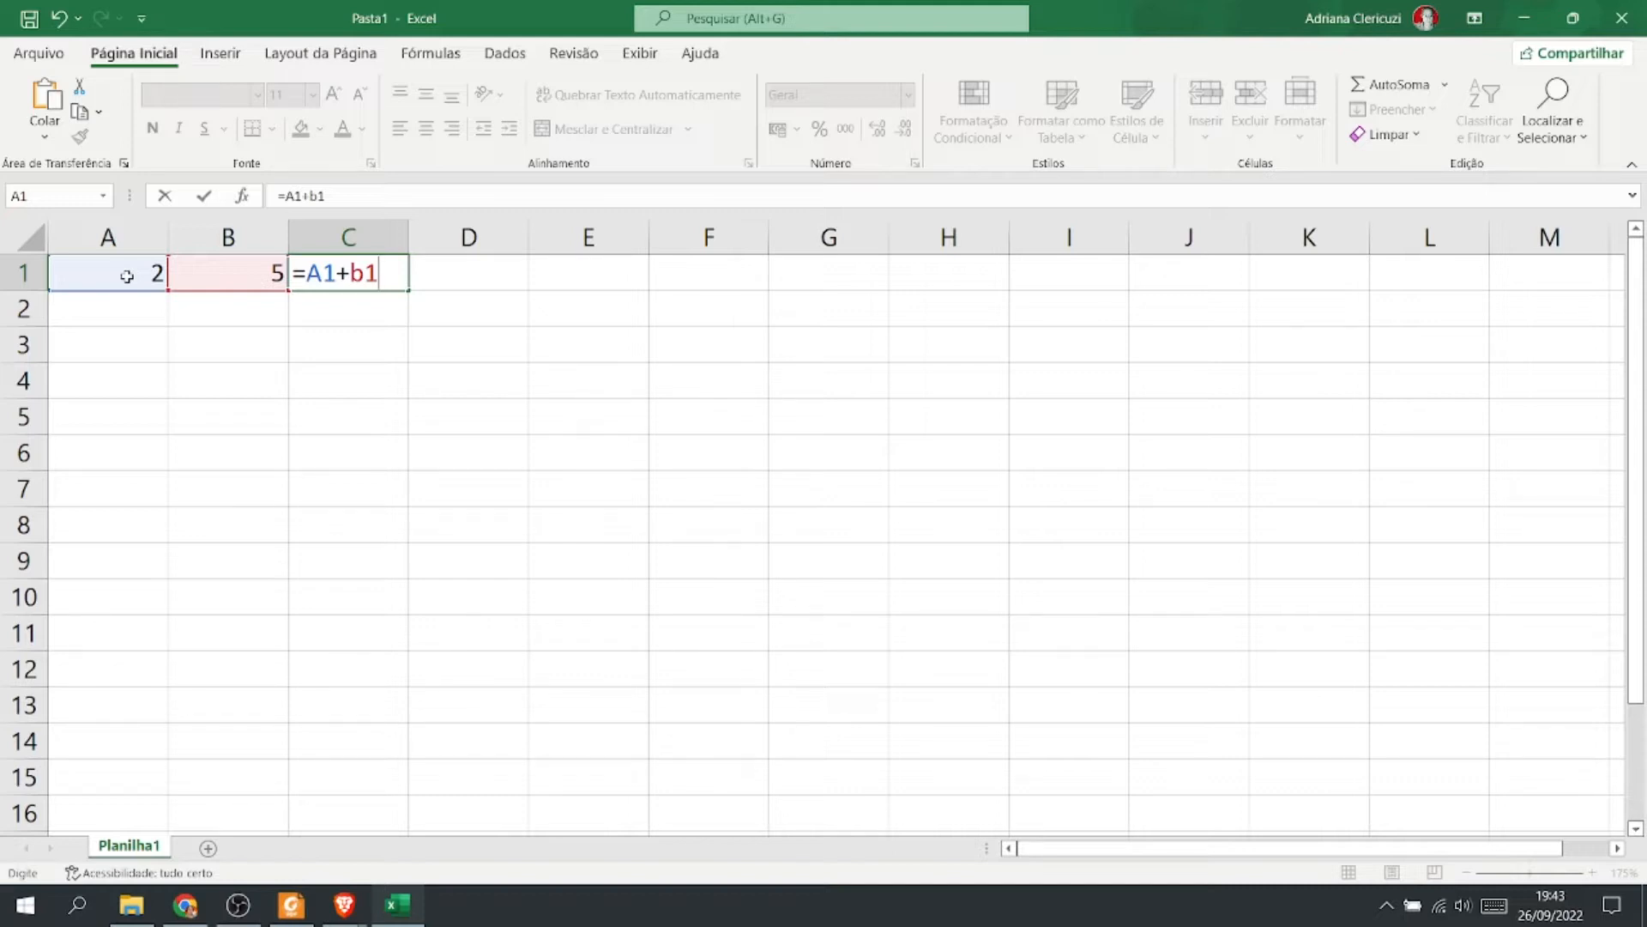
key("Return")
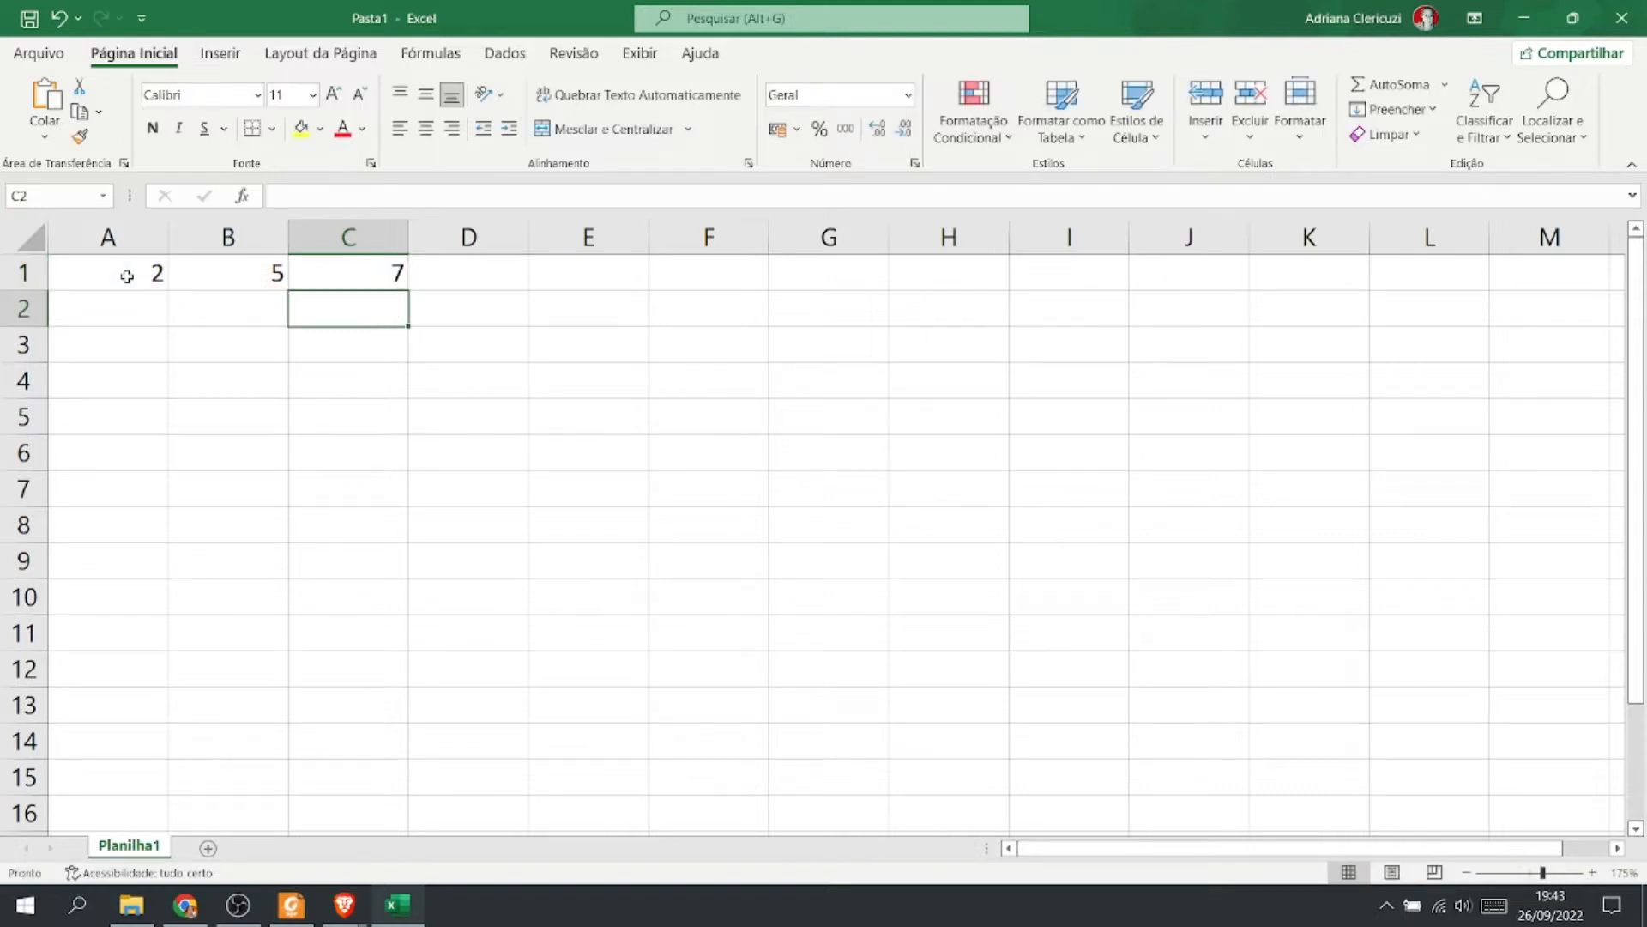
Inspect the addition formula in cell C1 at a larger zoom.
double_click(341, 275)
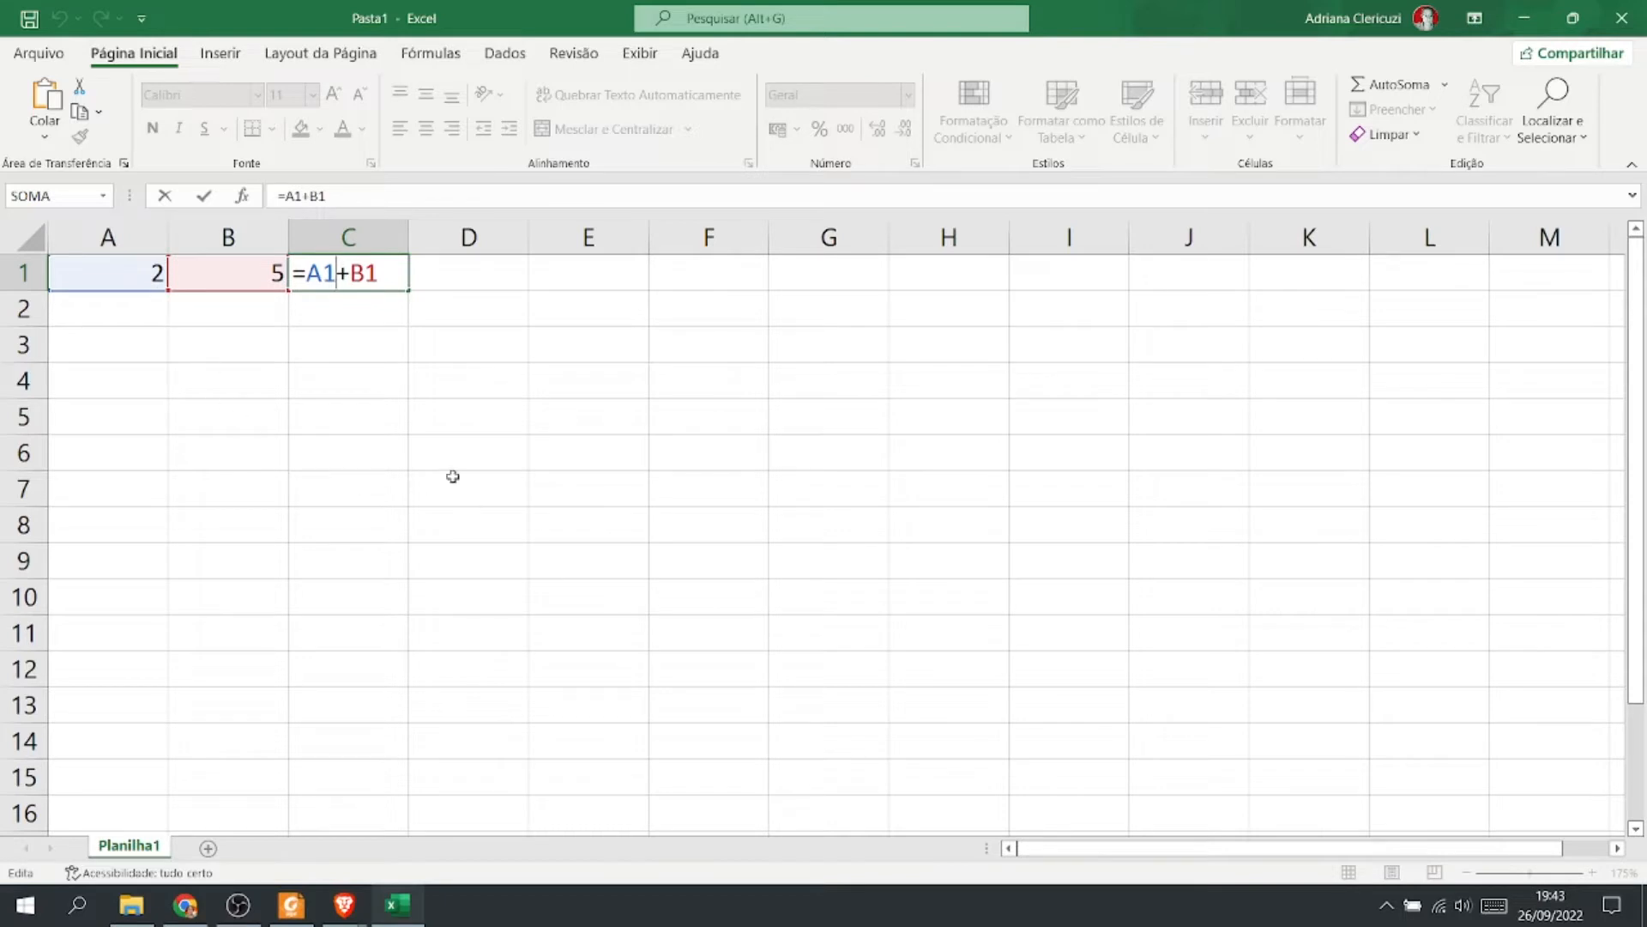
left_click(483, 566)
scroll(418, 458, "up", 9)
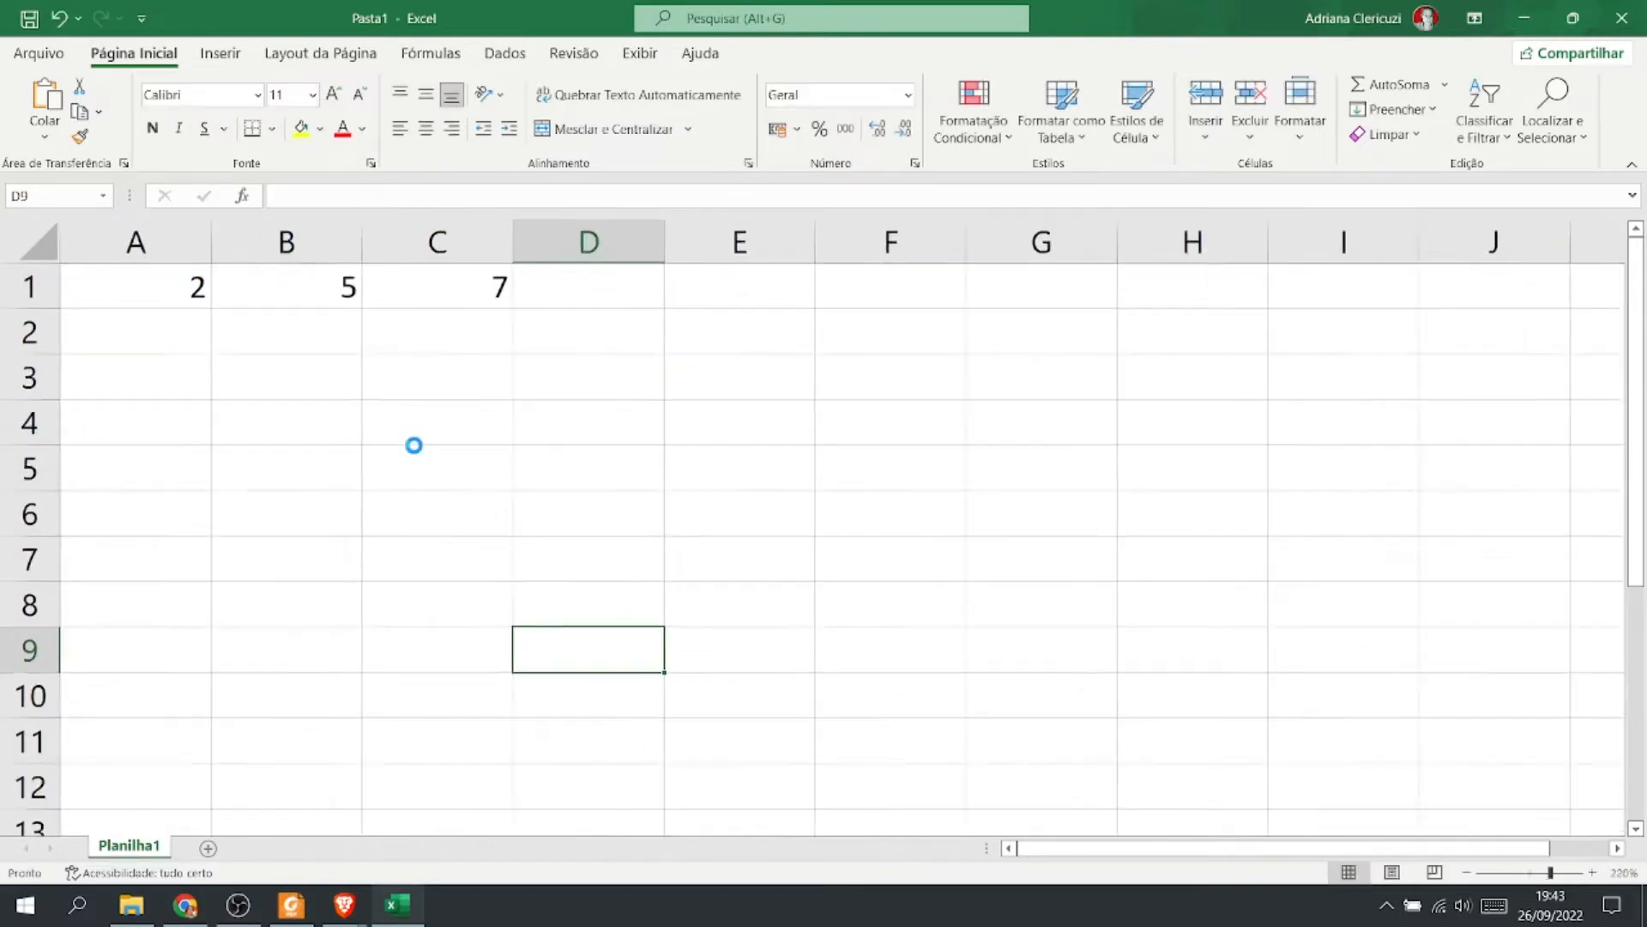
left_click(607, 323)
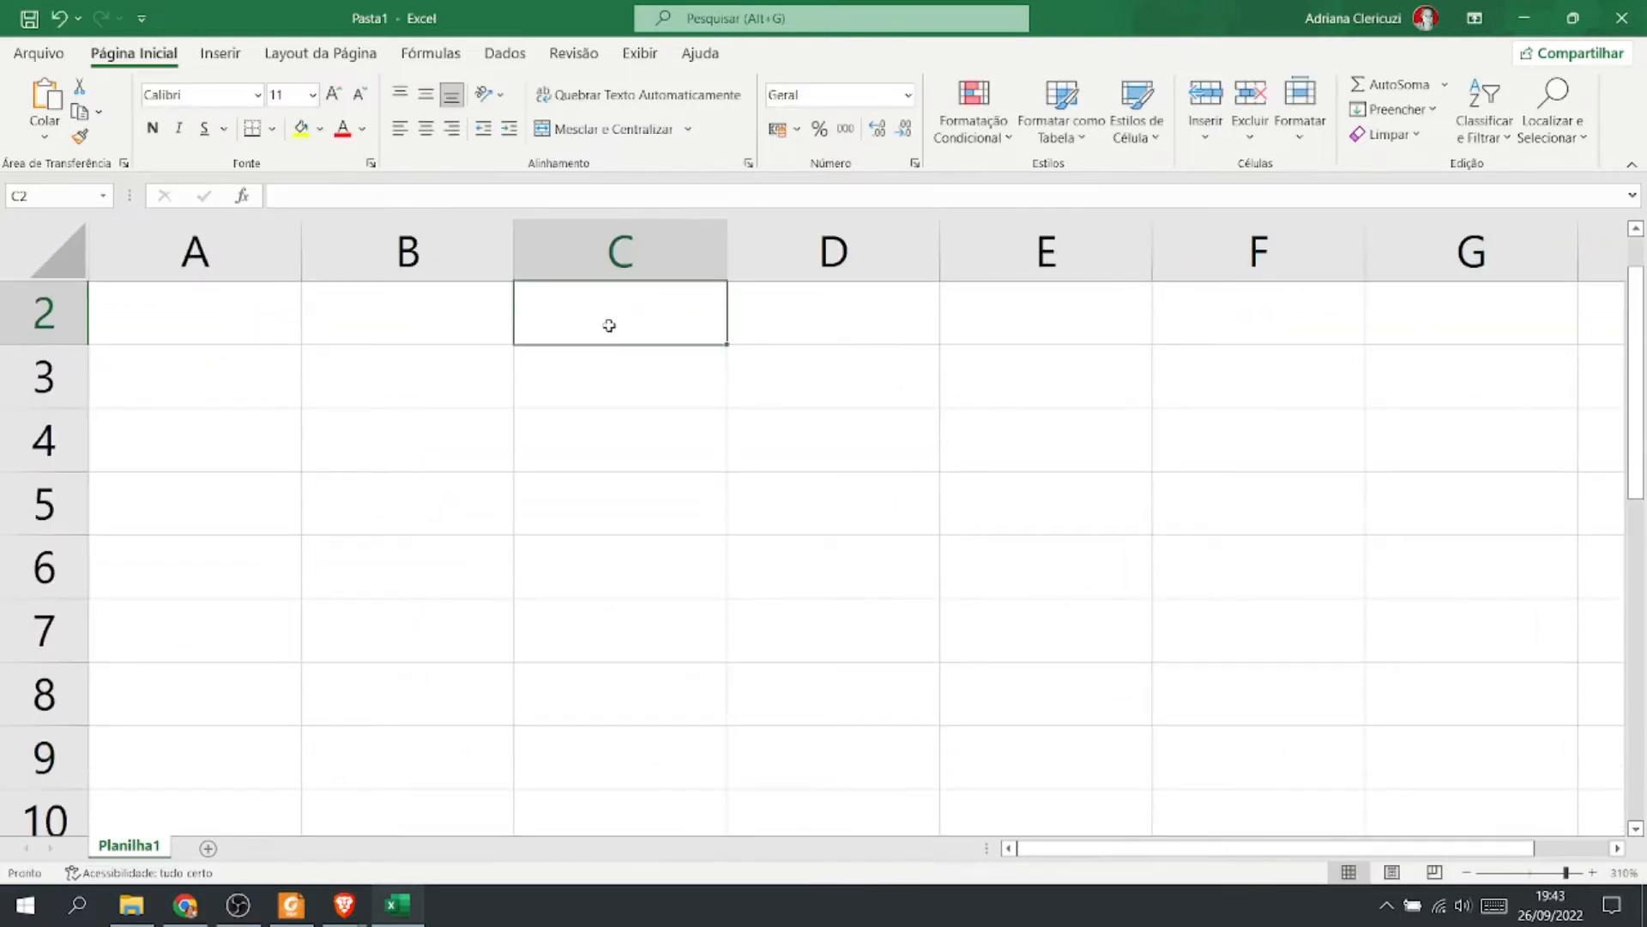
scroll(588, 452, "up", 1)
left_click(549, 320)
double_click(549, 320)
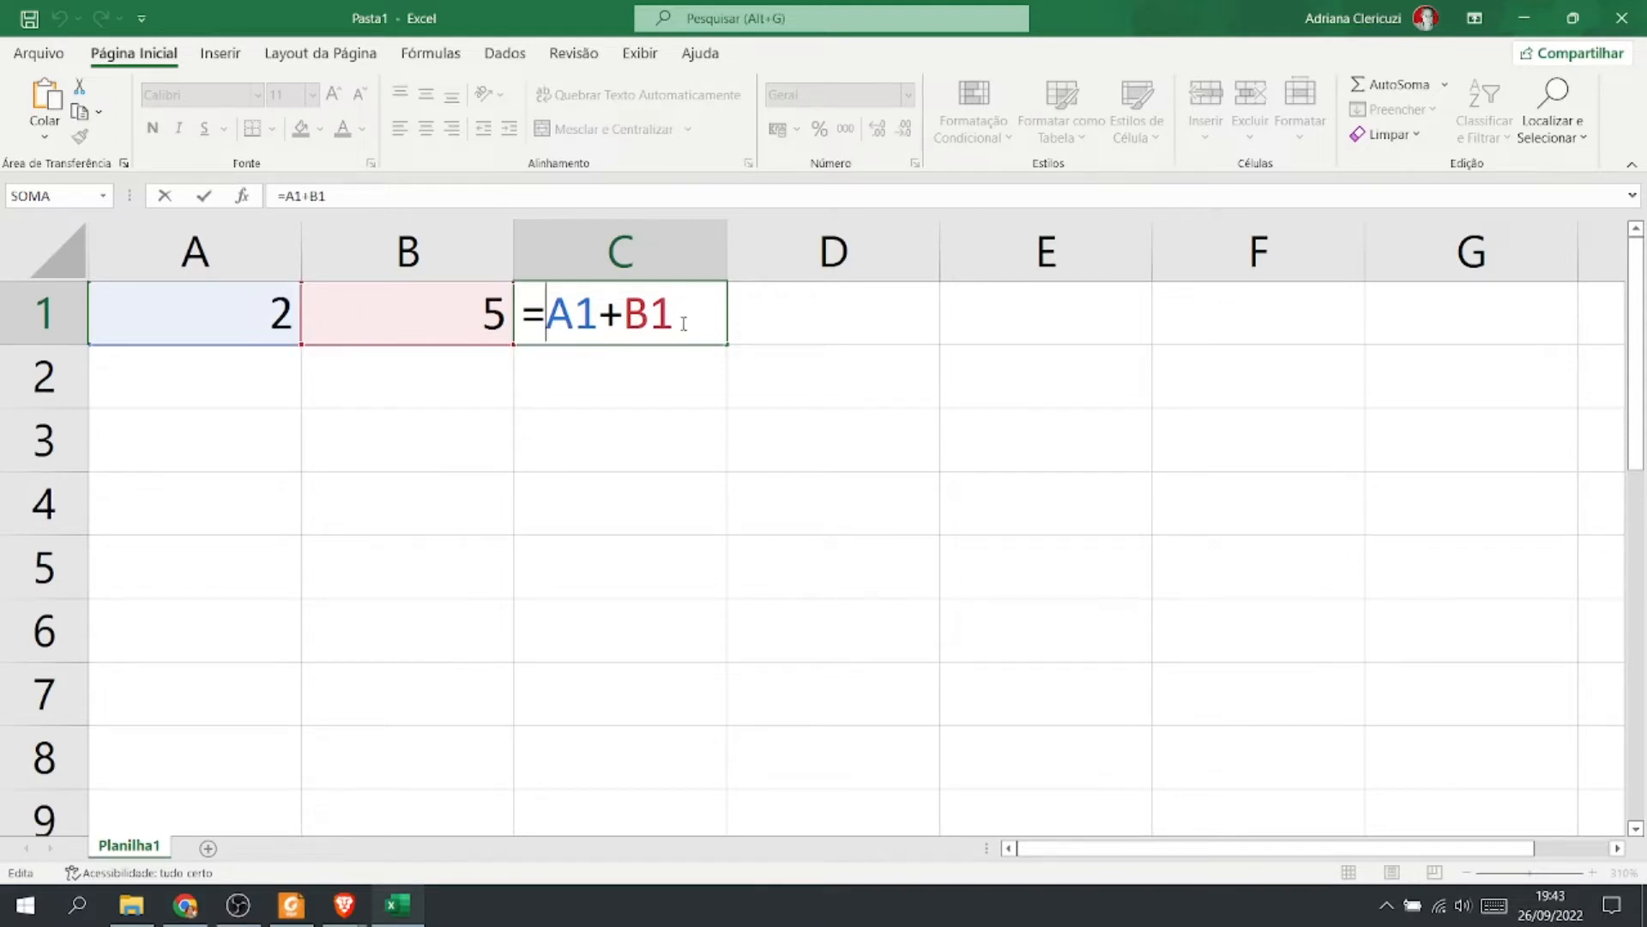
key("Return")
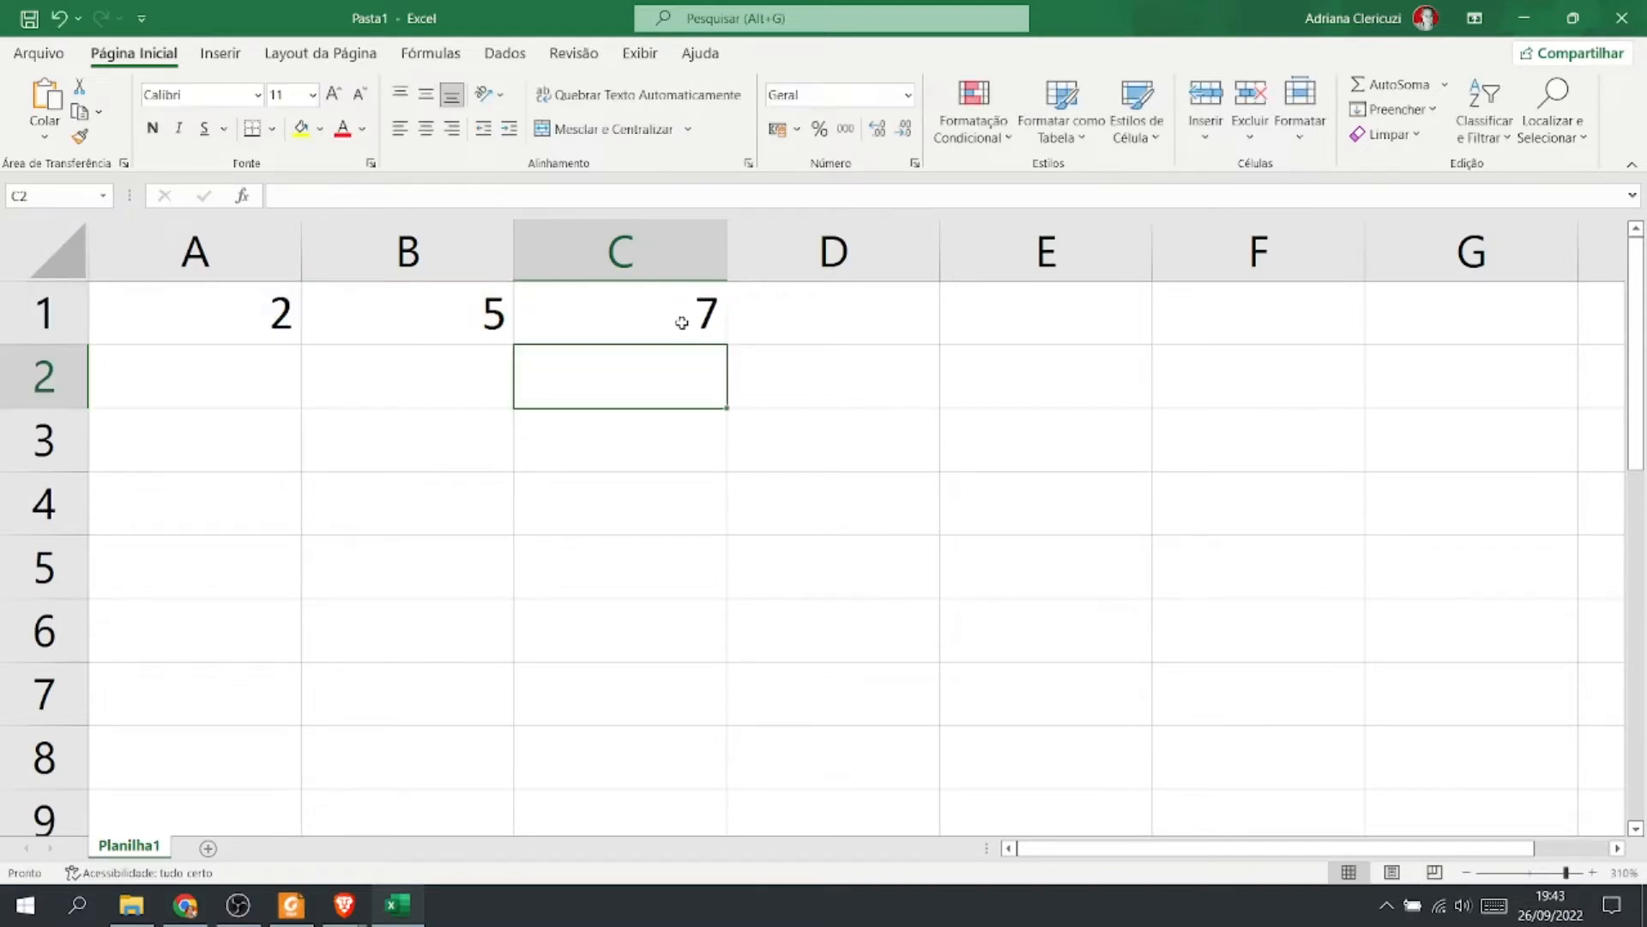
Change the value in cell B1 to 3.
left_click(438, 323)
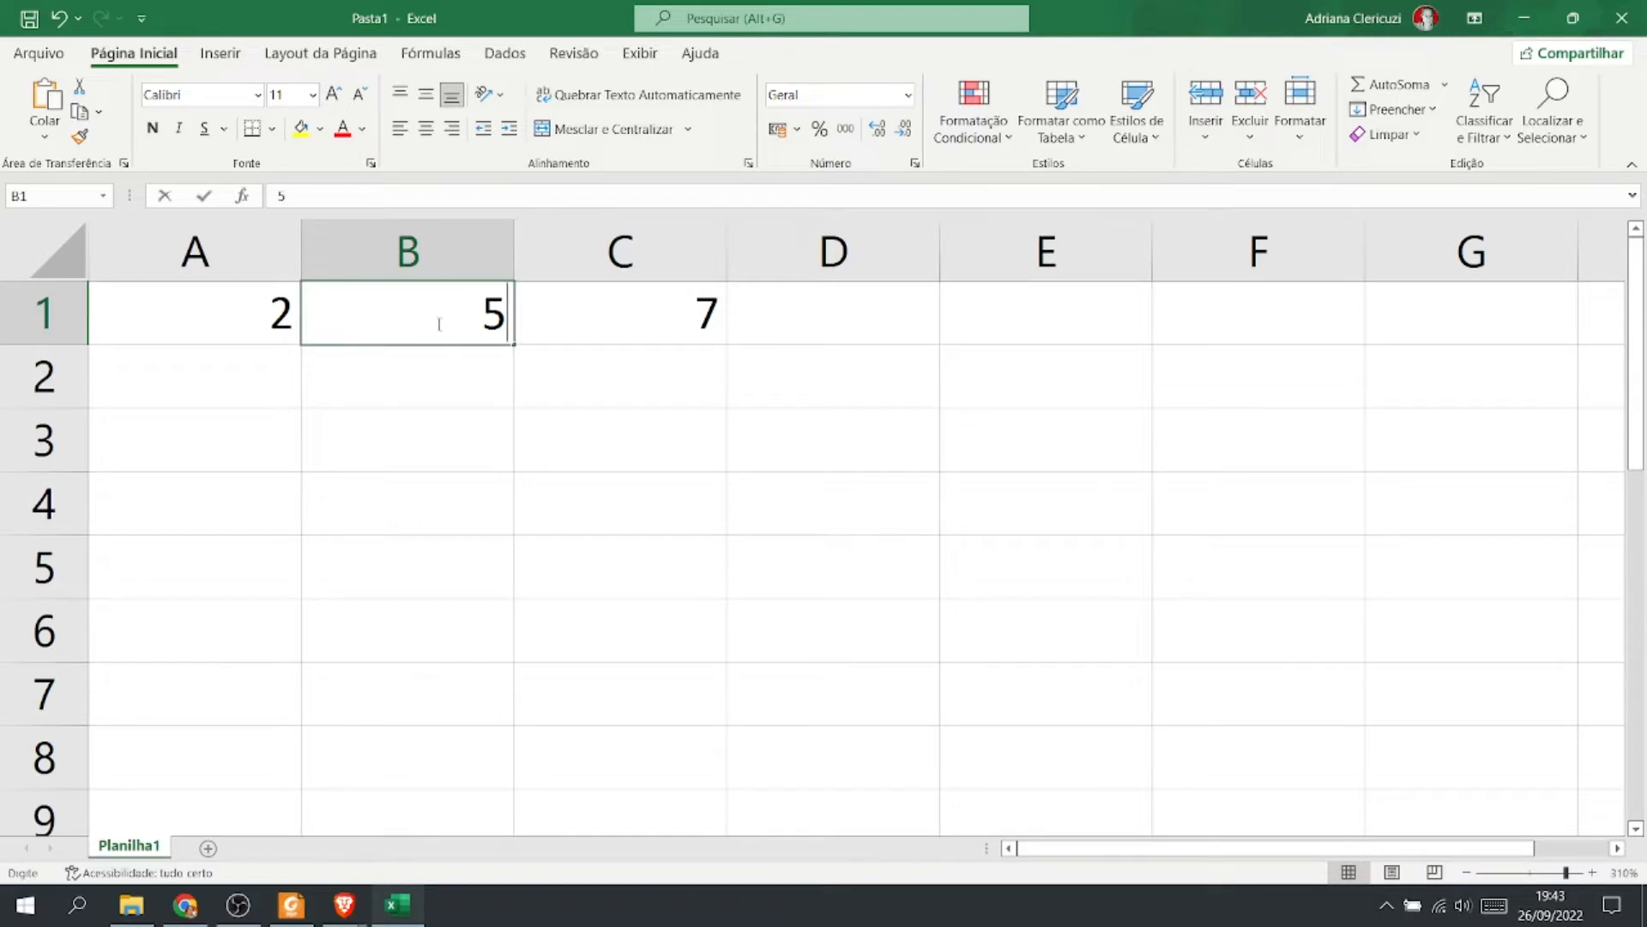
type("3")
key("Return")
Review C1's formula and compare it with the Adição sheet in the browser.
left_click(610, 312)
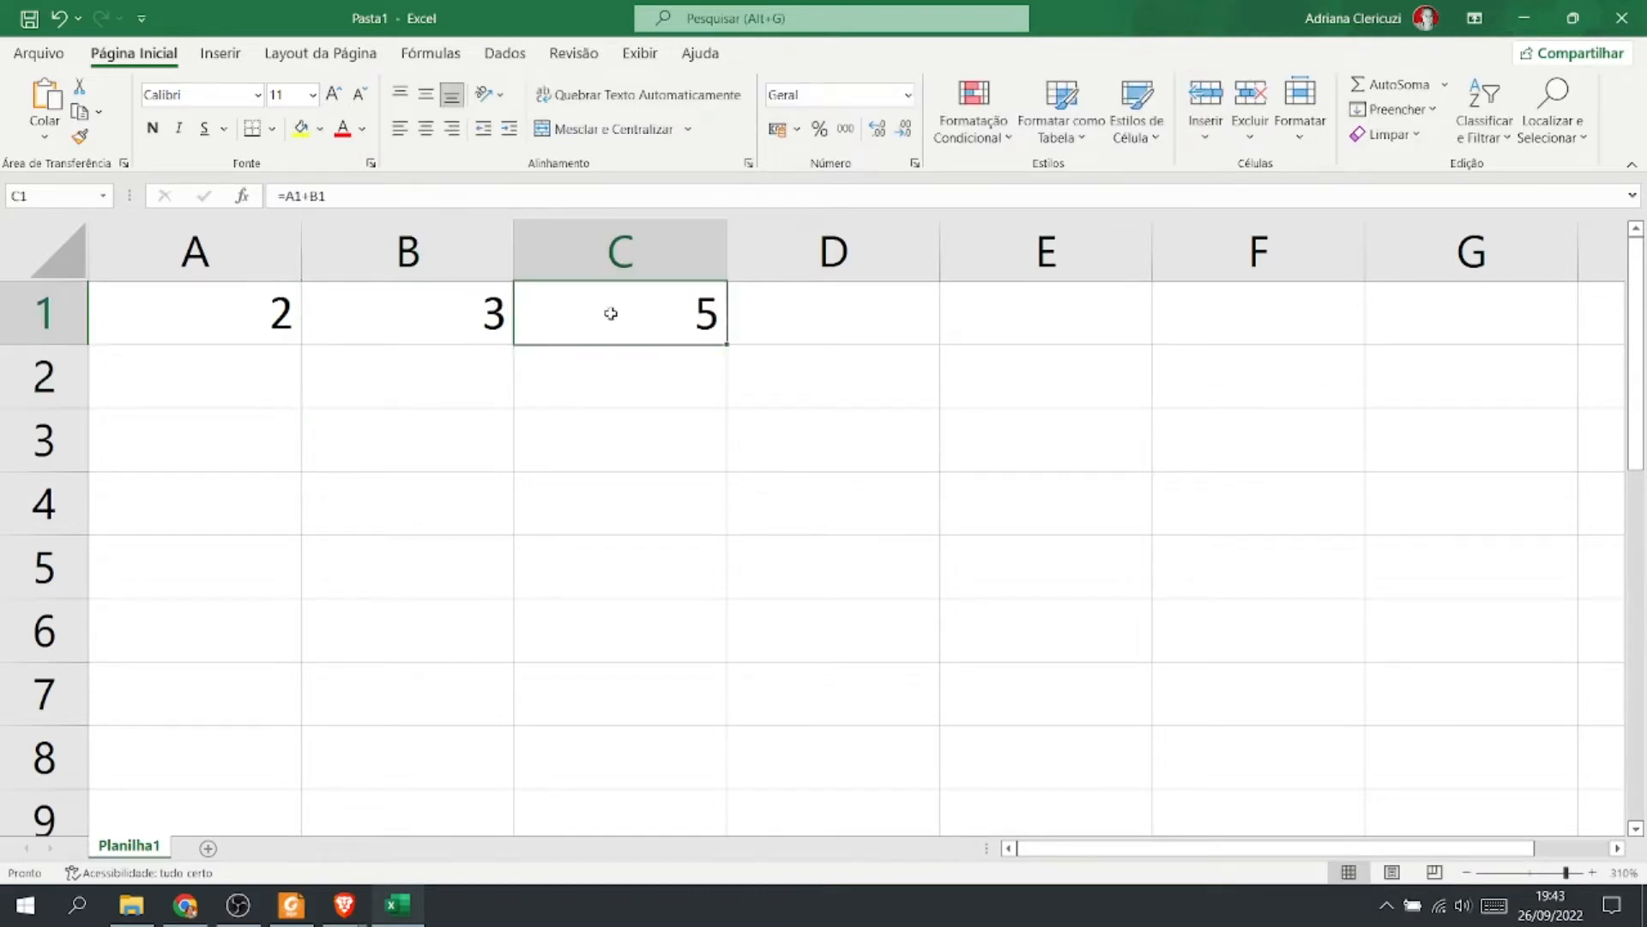
double_click(610, 314)
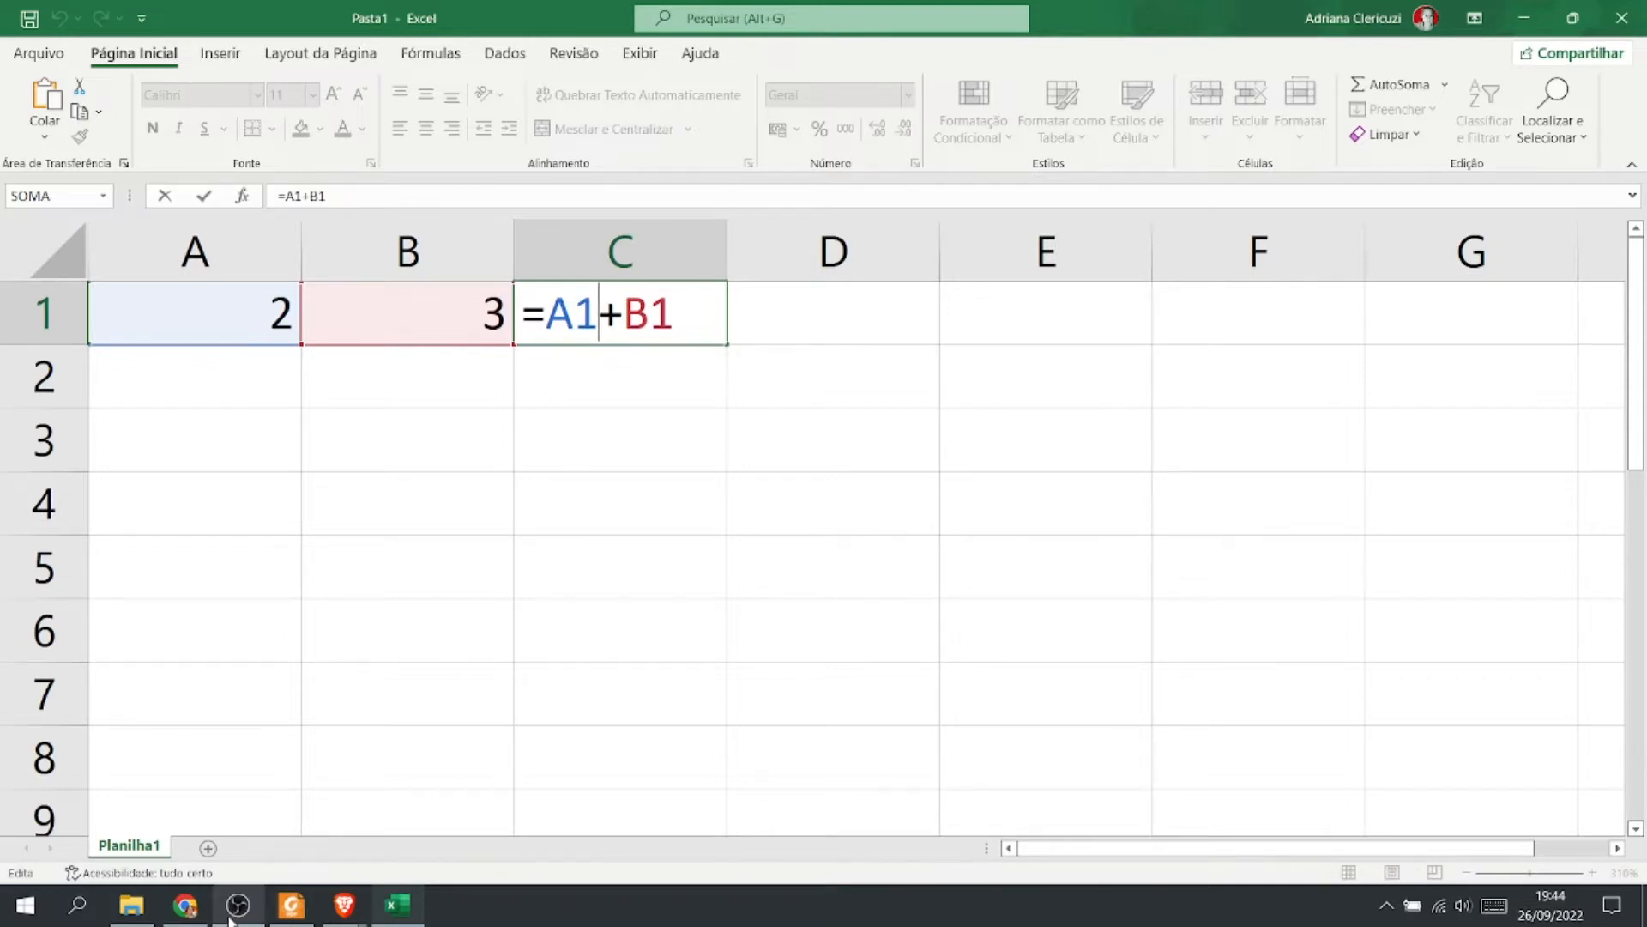
left_click(183, 916)
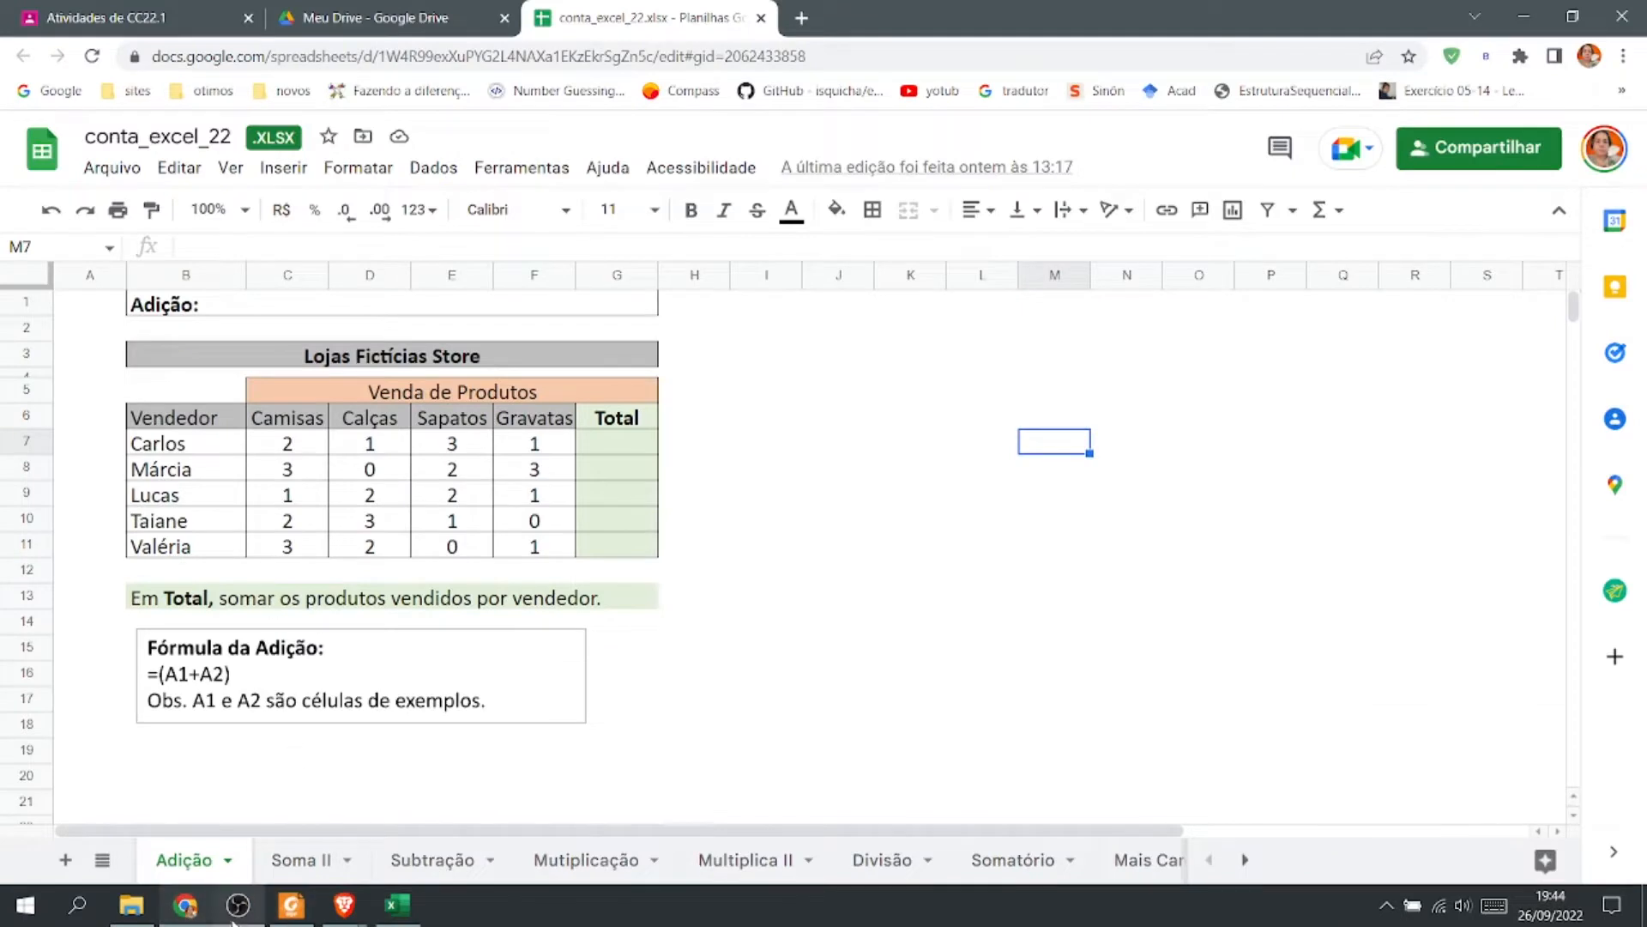
left_click(397, 906)
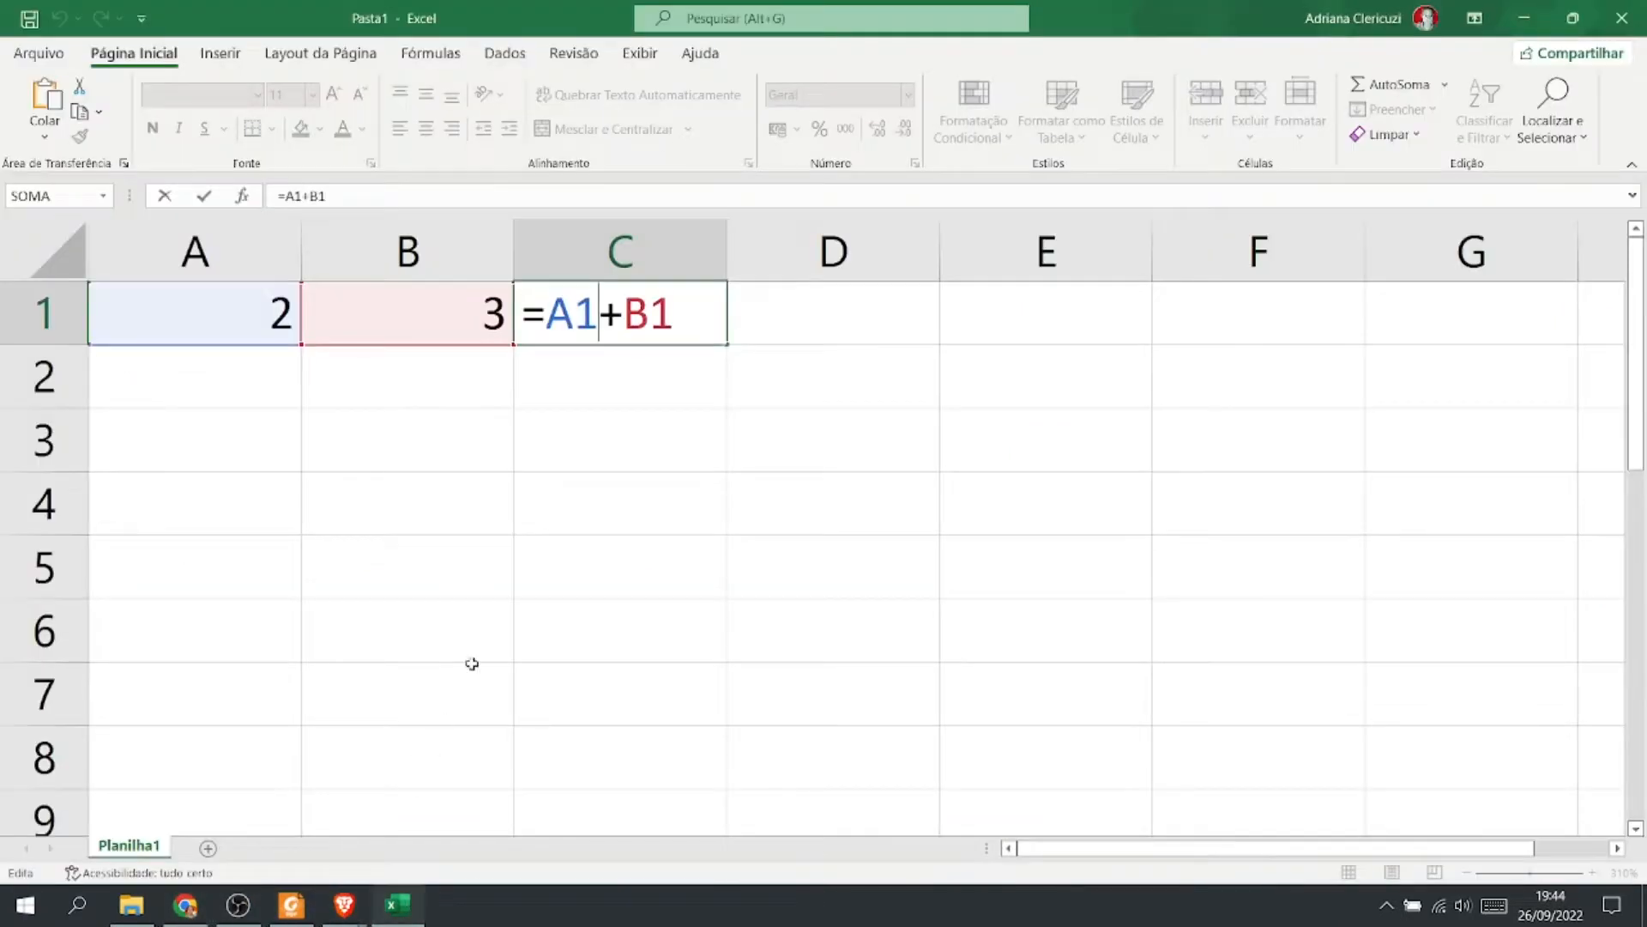
key("ctrl+Return")
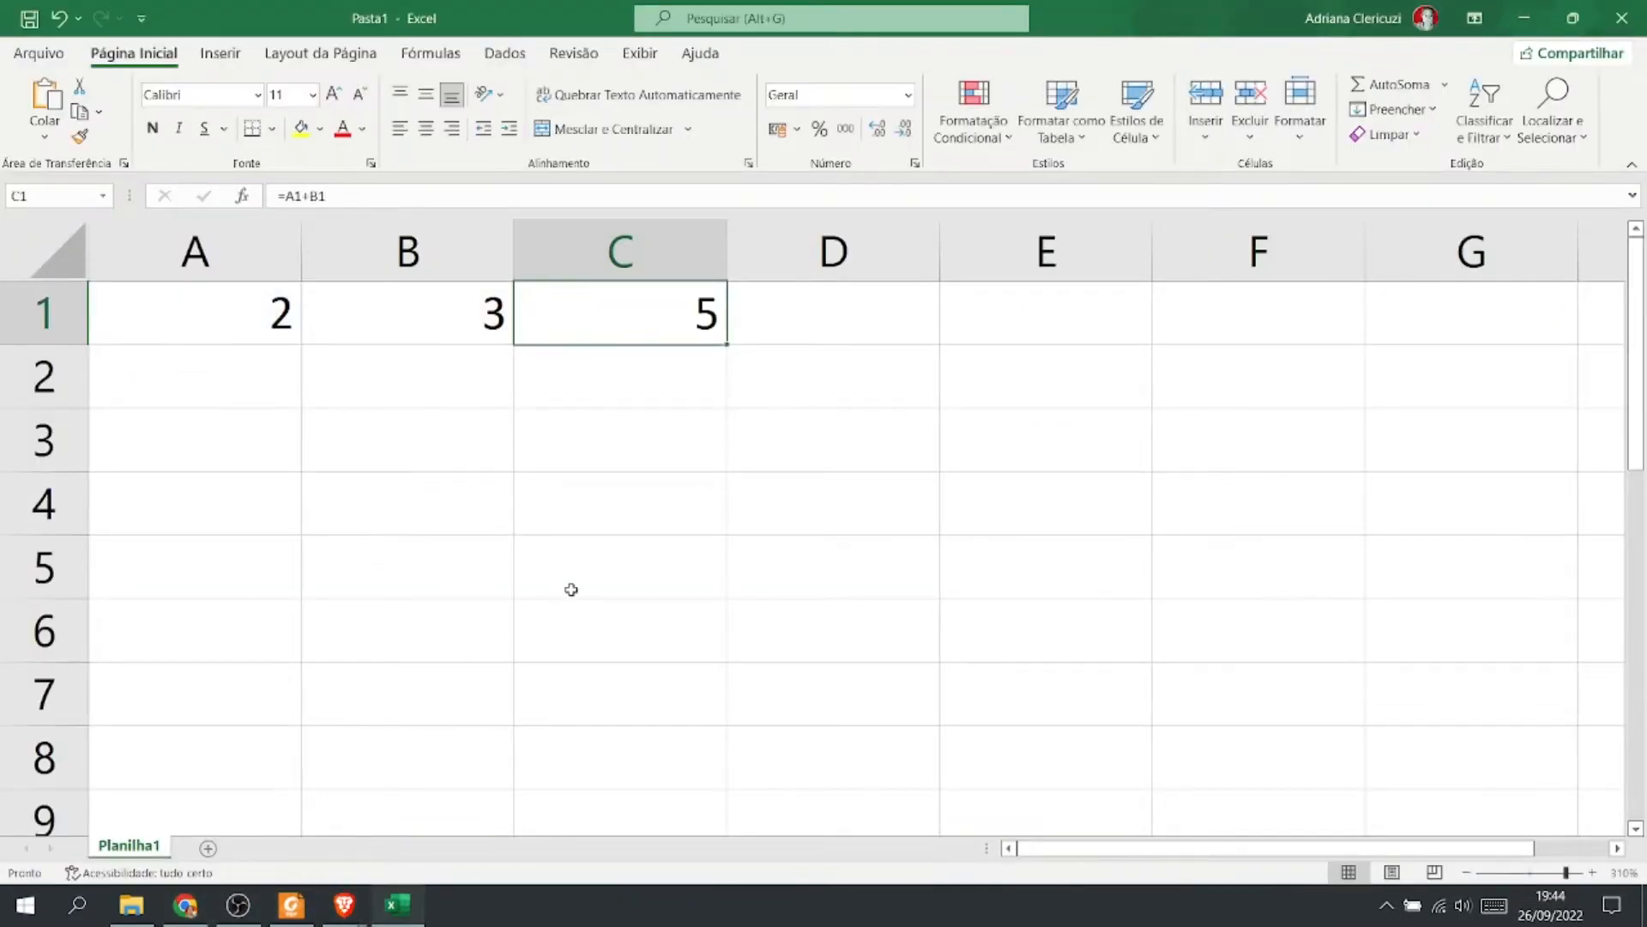
scroll(571, 589, "down", 7)
scroll(571, 589, "down", 3)
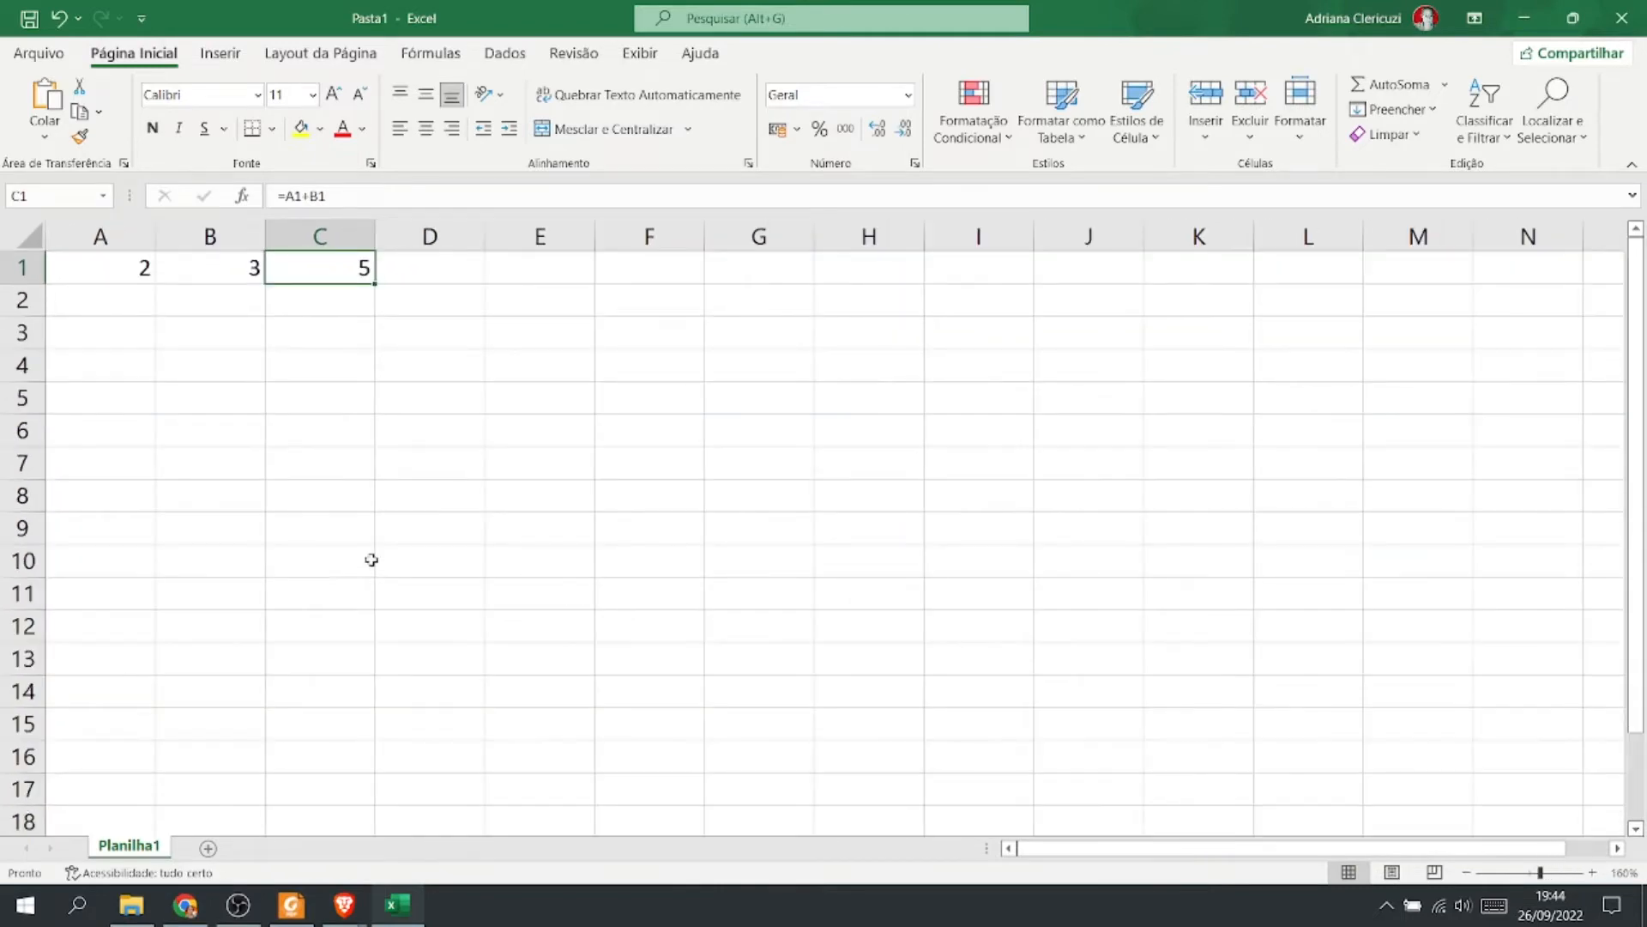
Switch to the Adição exercise sheet in the browser and browse its menus.
left_click(196, 908)
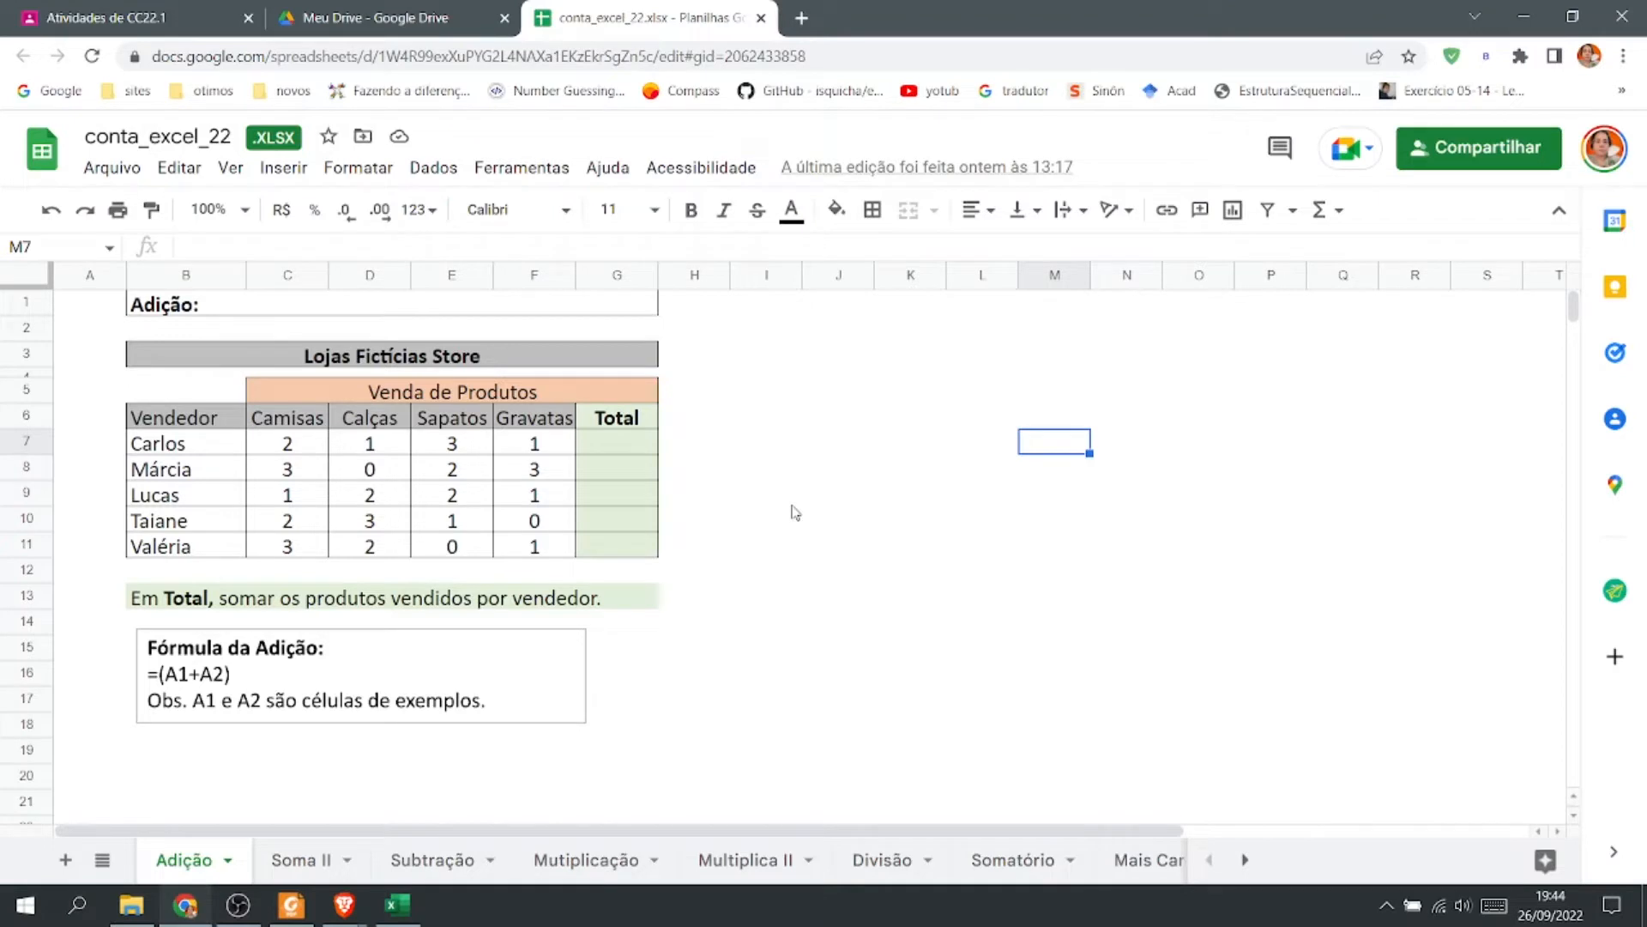
left_click(1161, 522)
left_click(1343, 506)
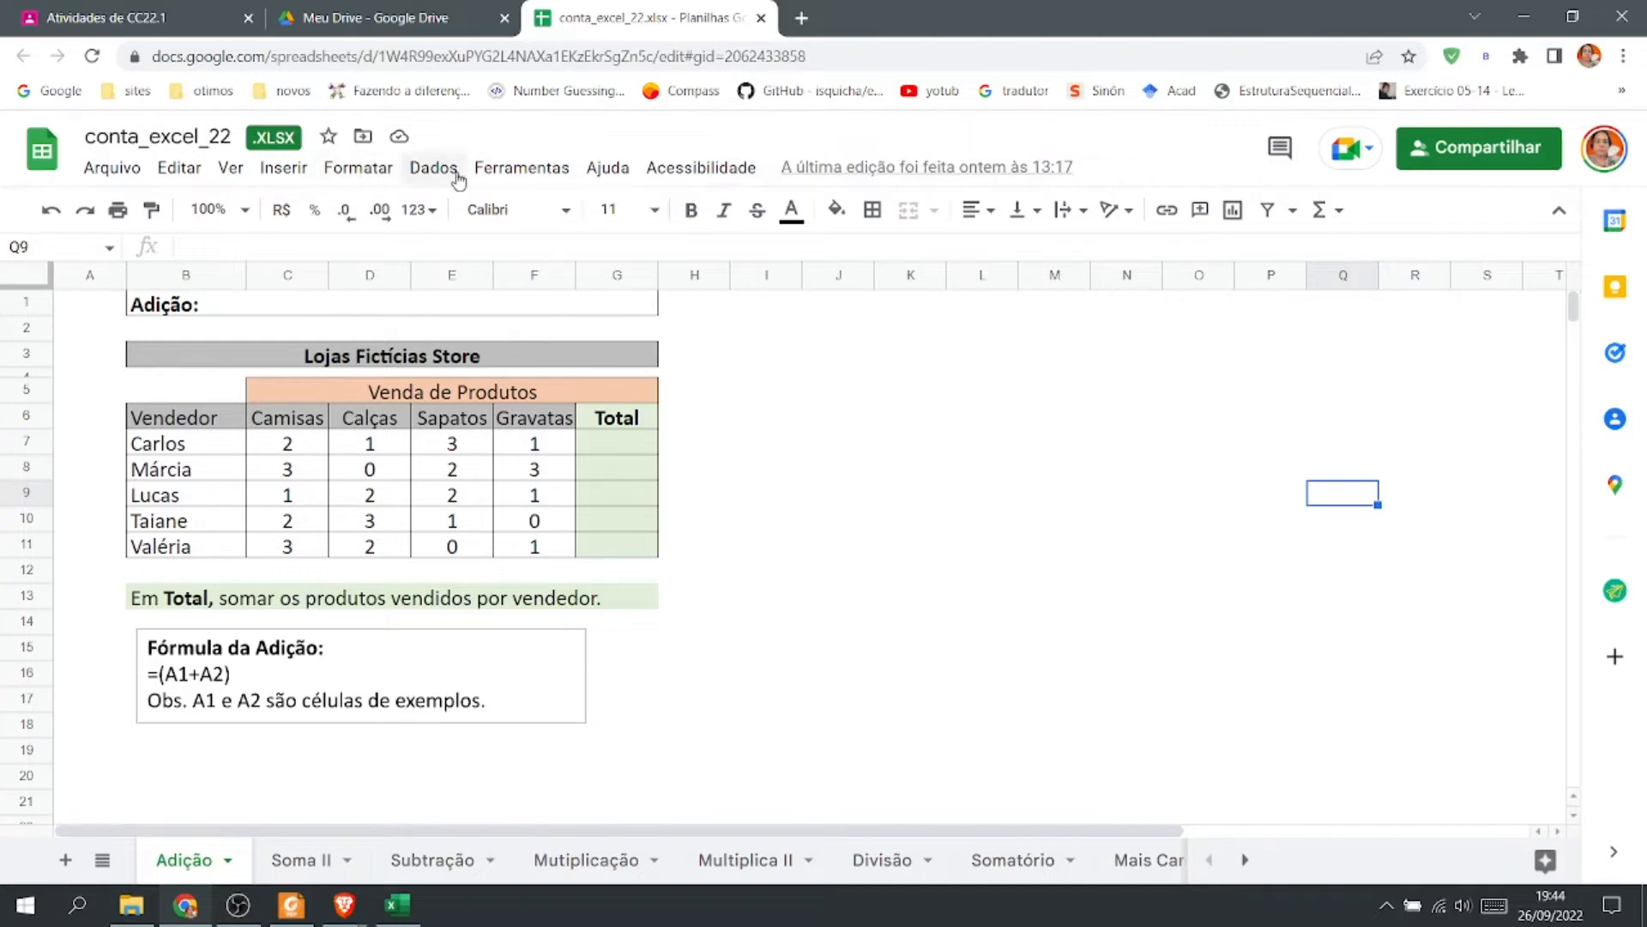
left_click(544, 172)
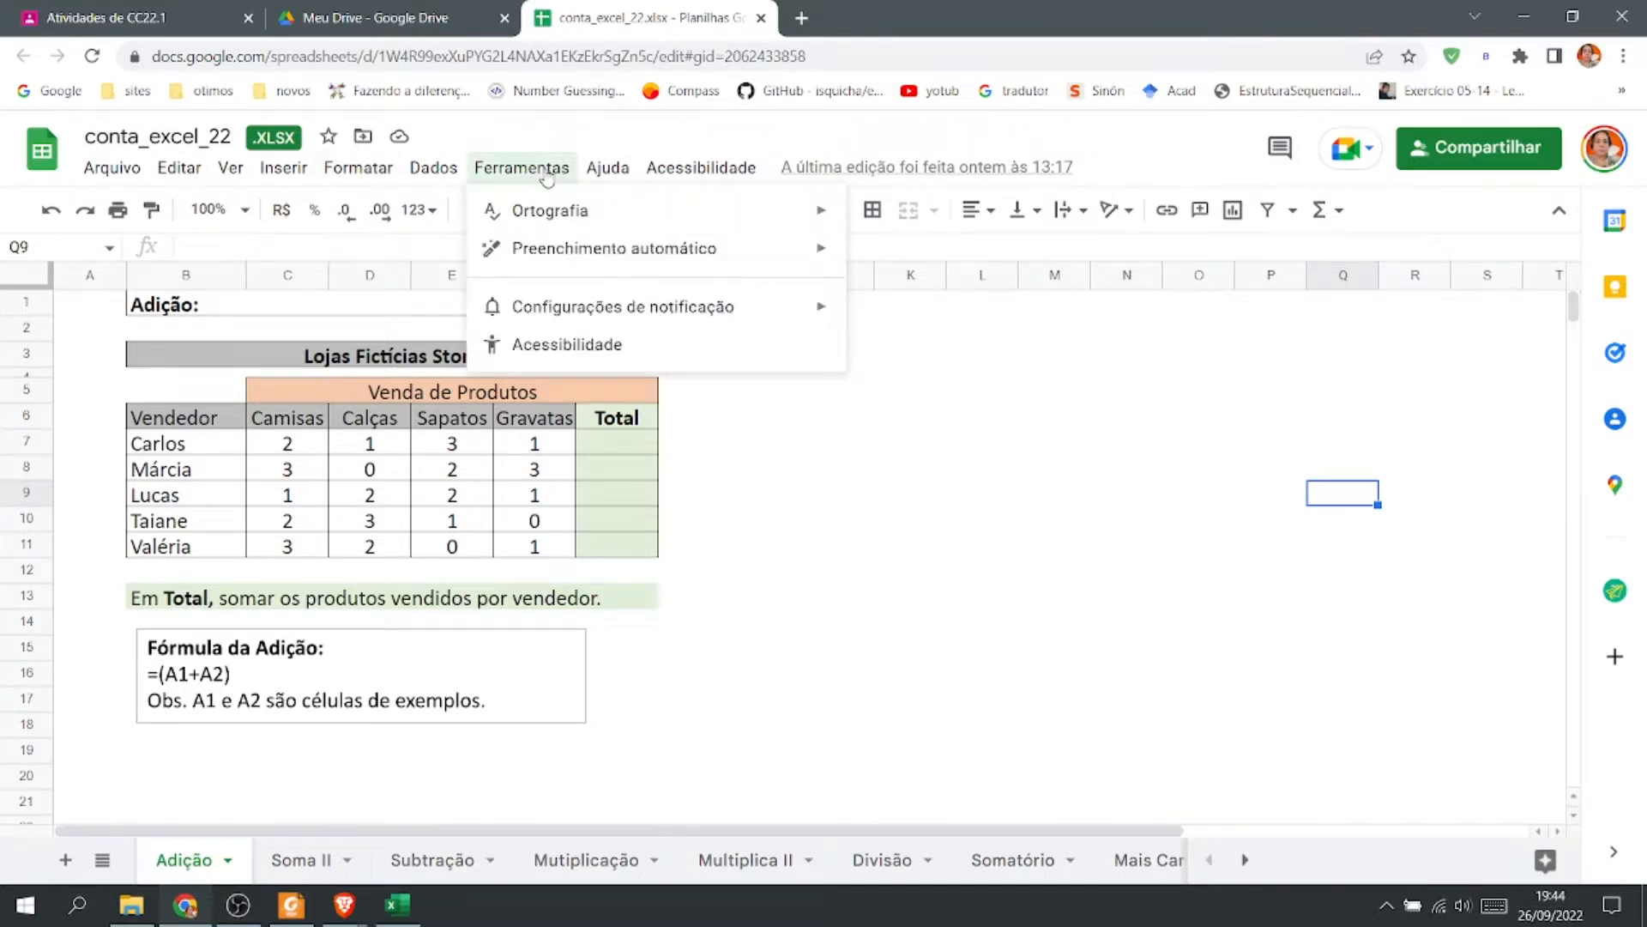
mouse_move(378, 180)
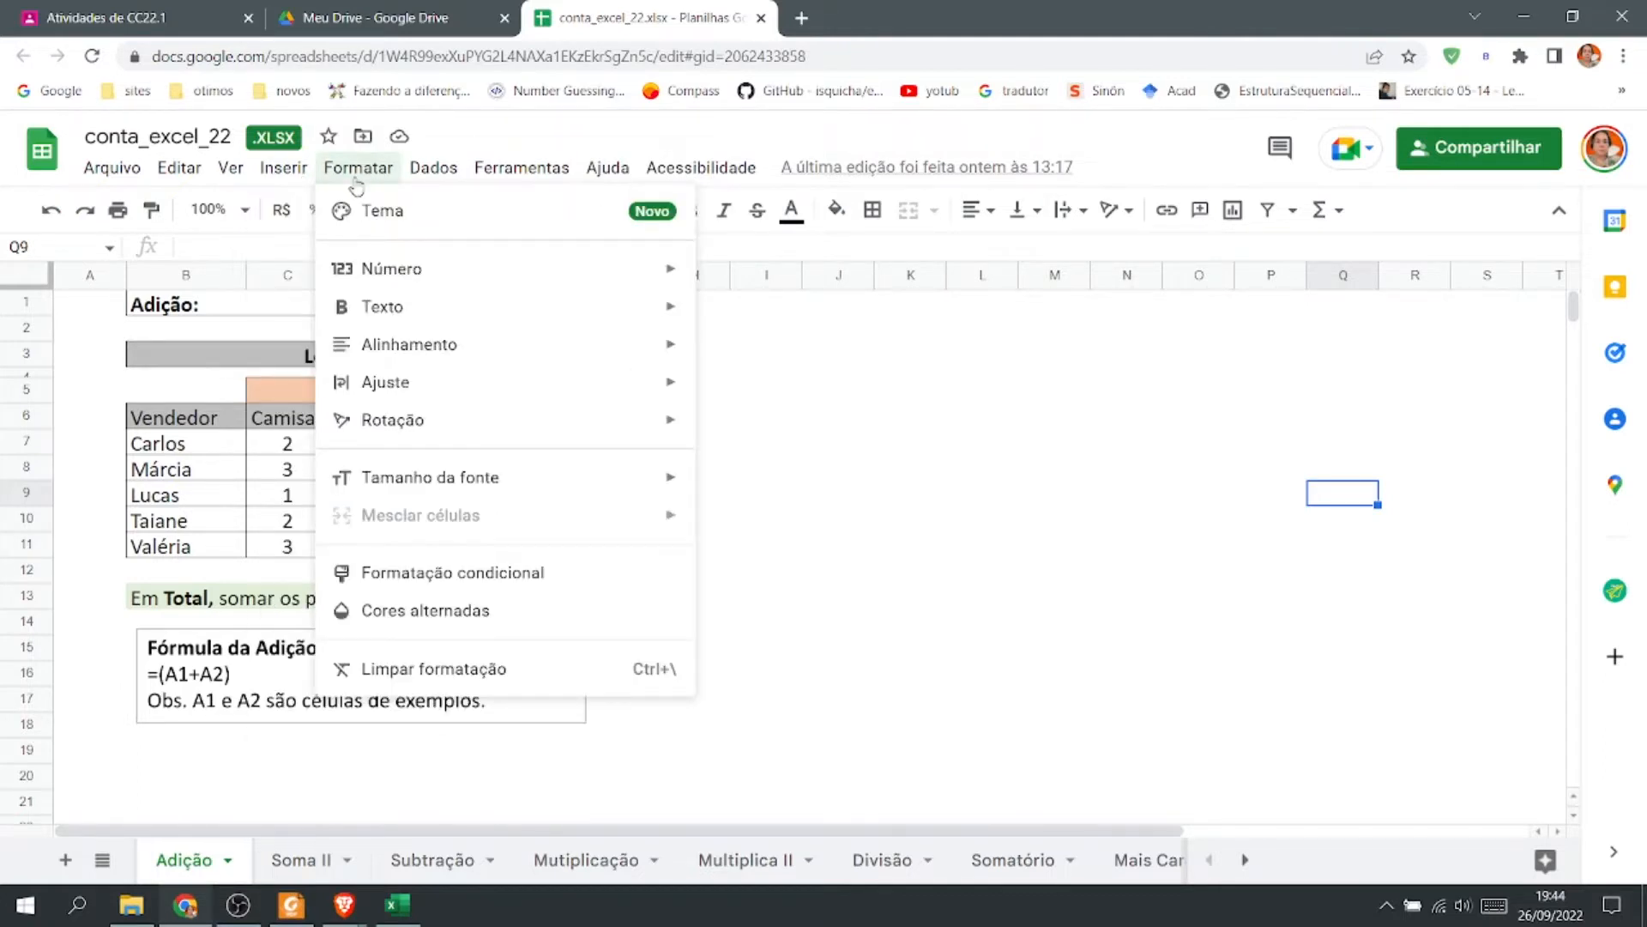
mouse_move(295, 182)
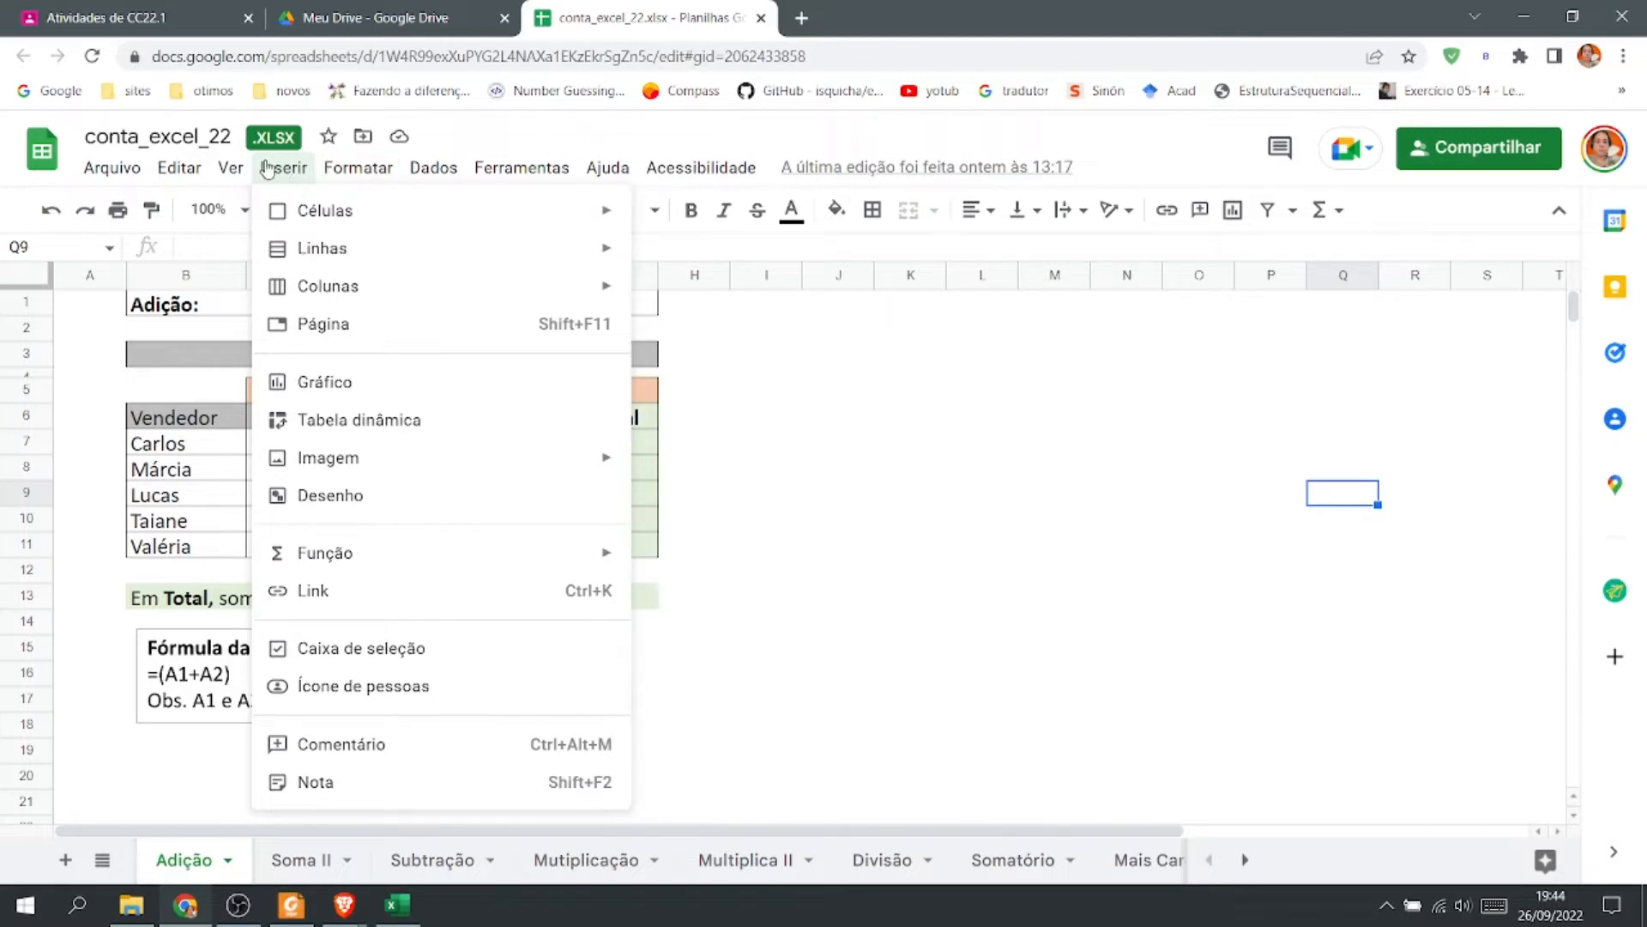
mouse_move(226, 174)
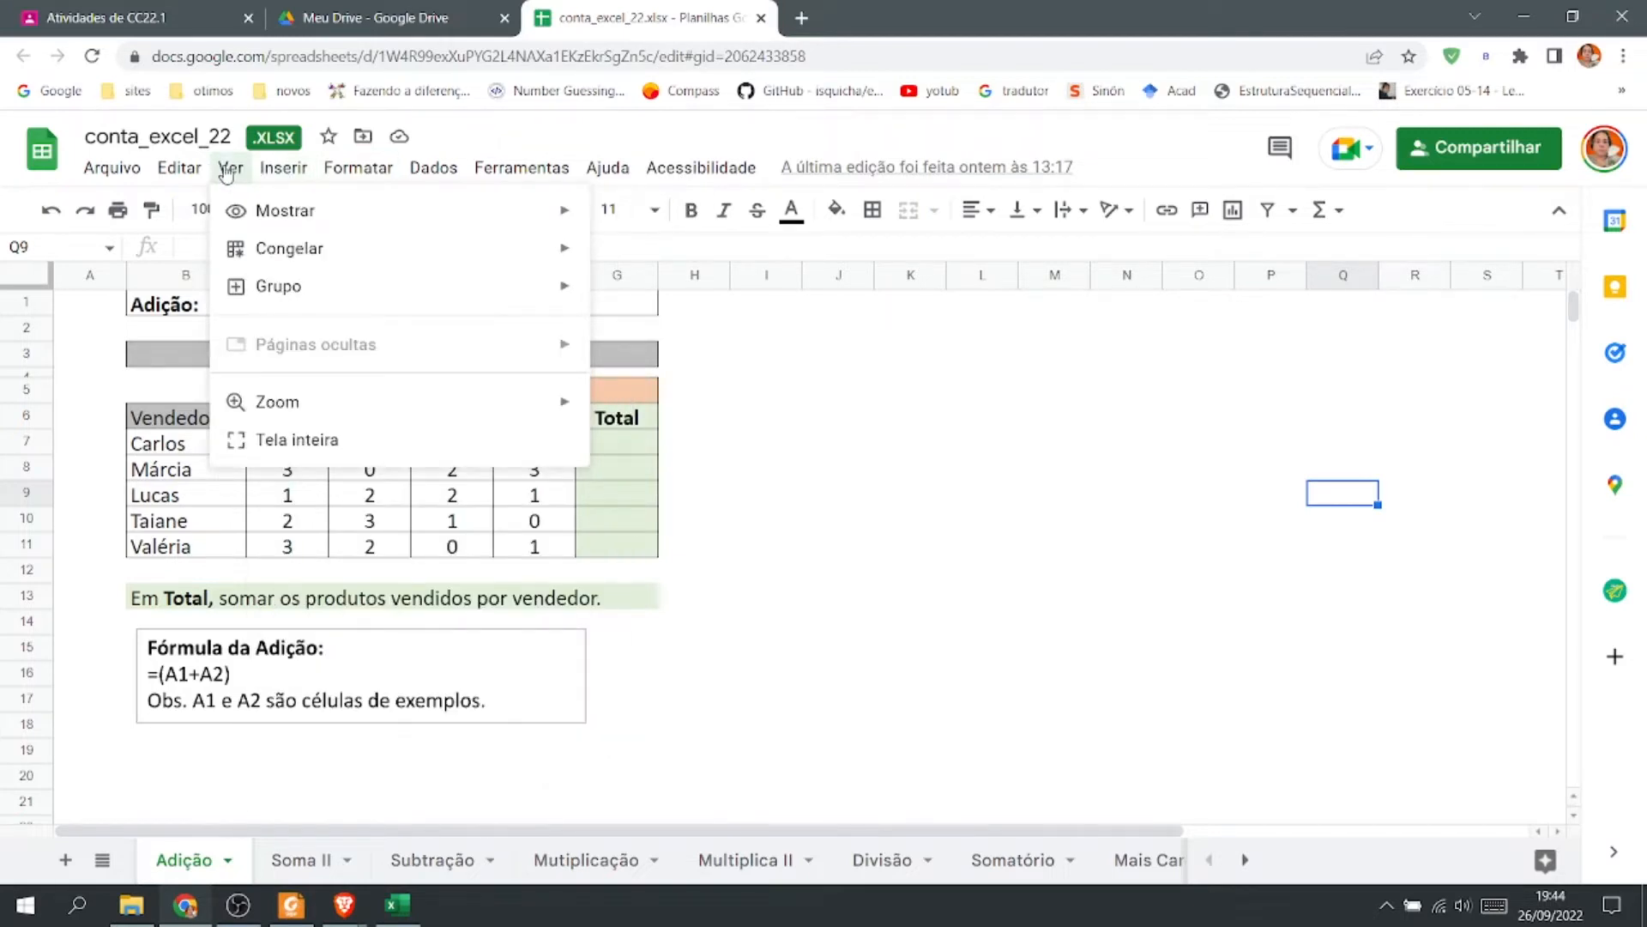
mouse_move(177, 172)
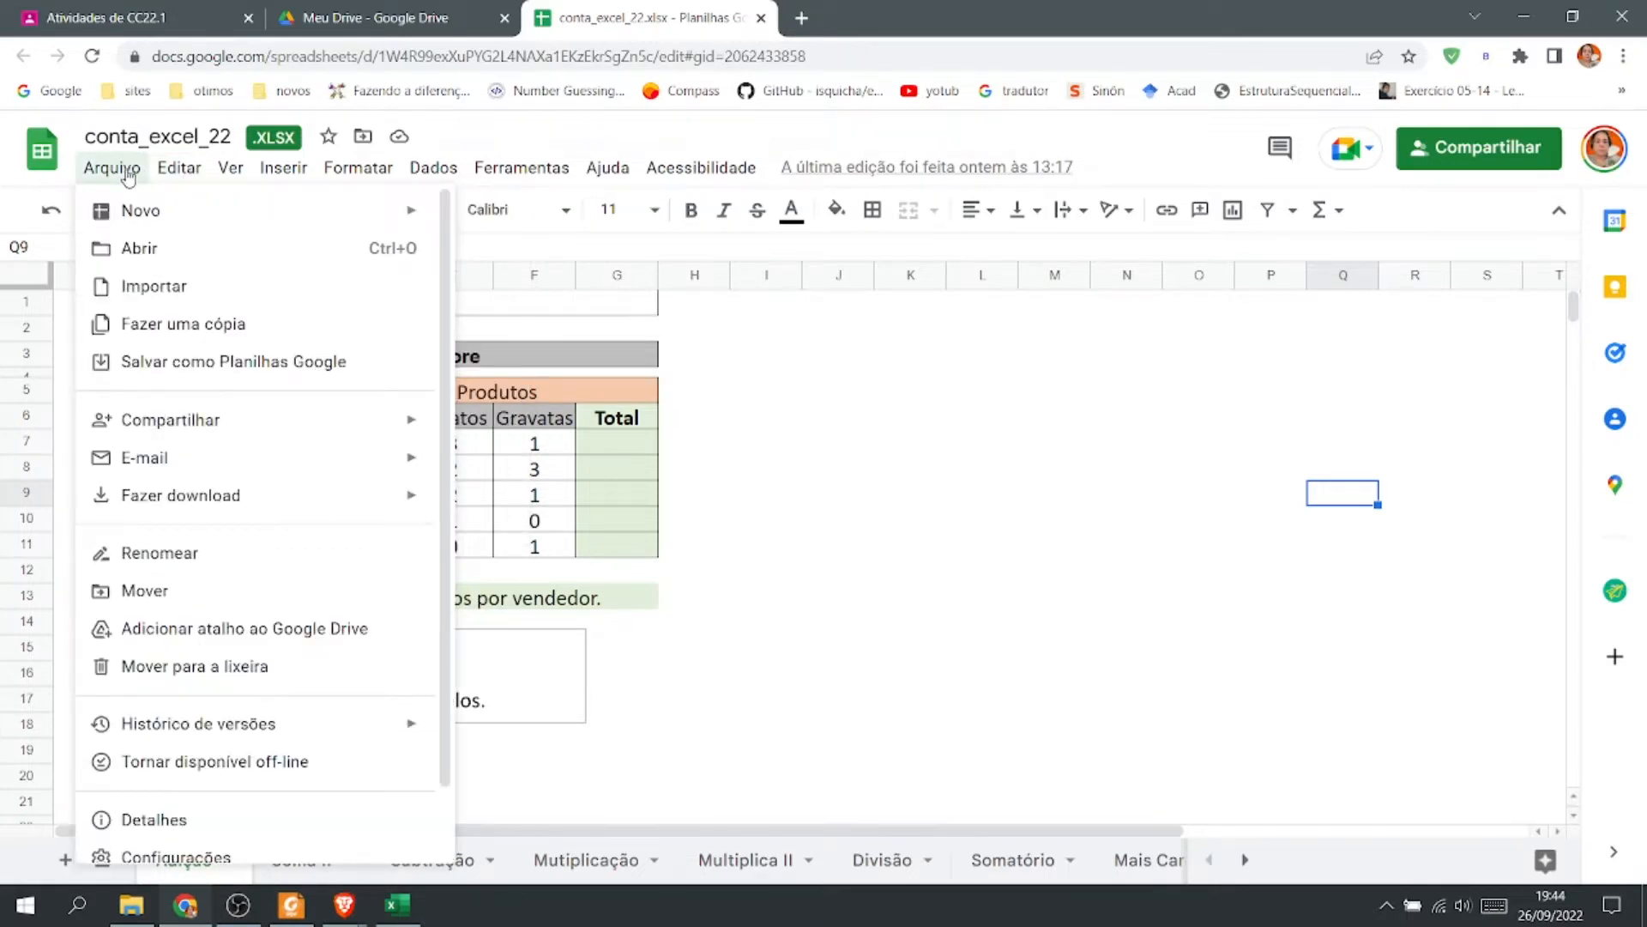
left_click(1021, 486)
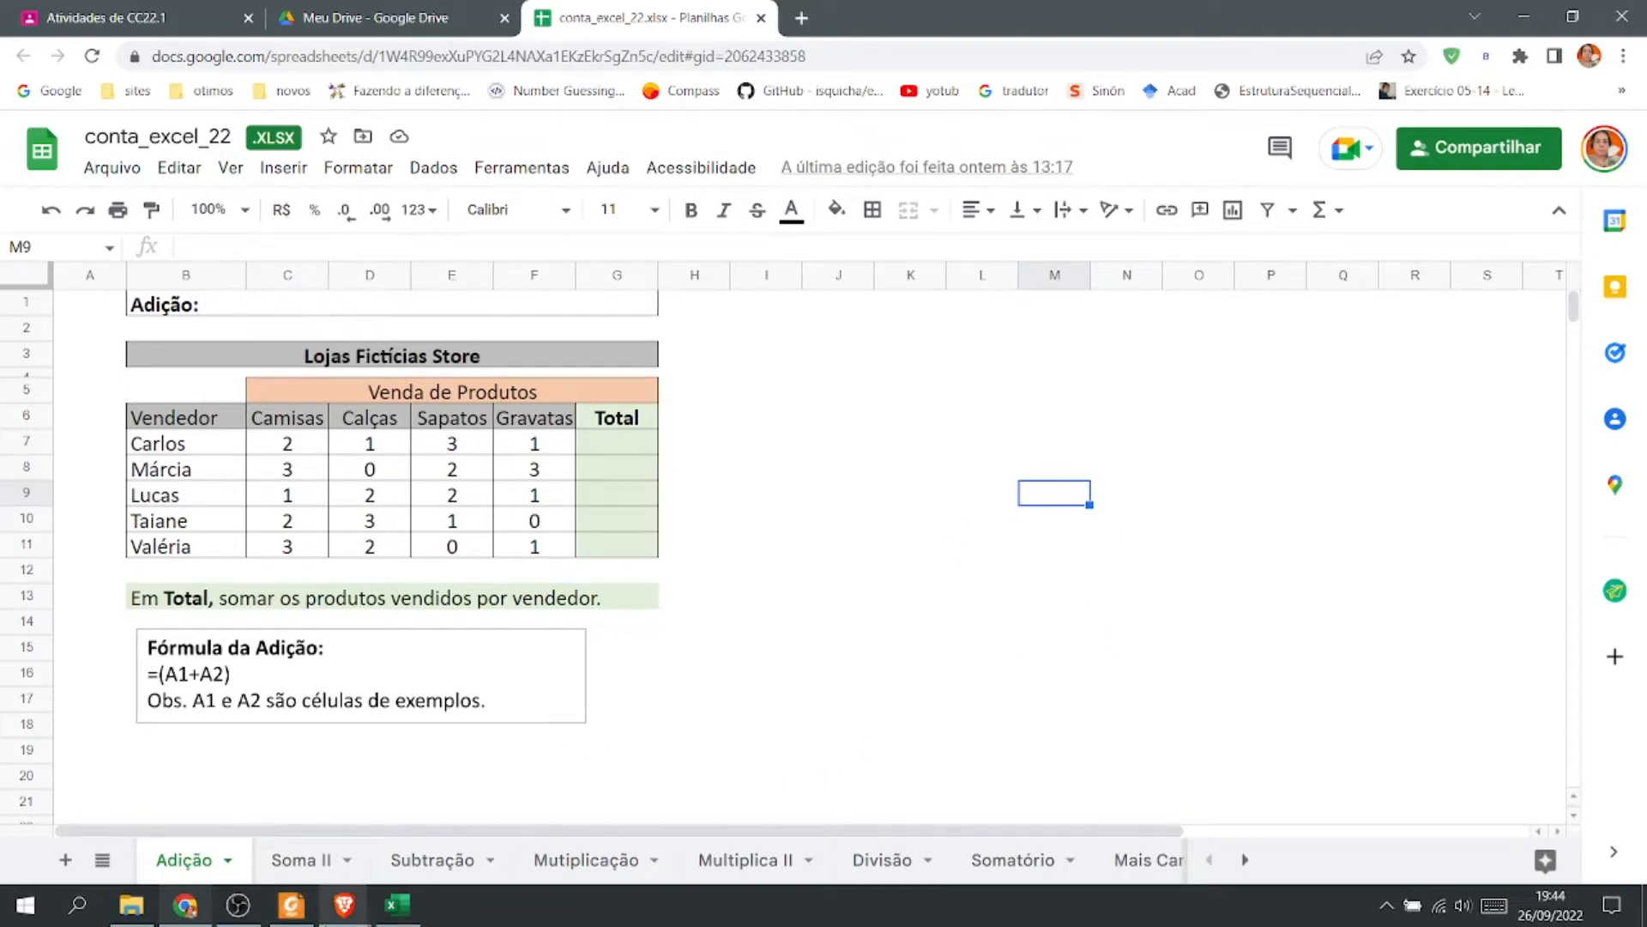
Return to the Excel workbook and hide the worksheet gridlines.
left_click(398, 904)
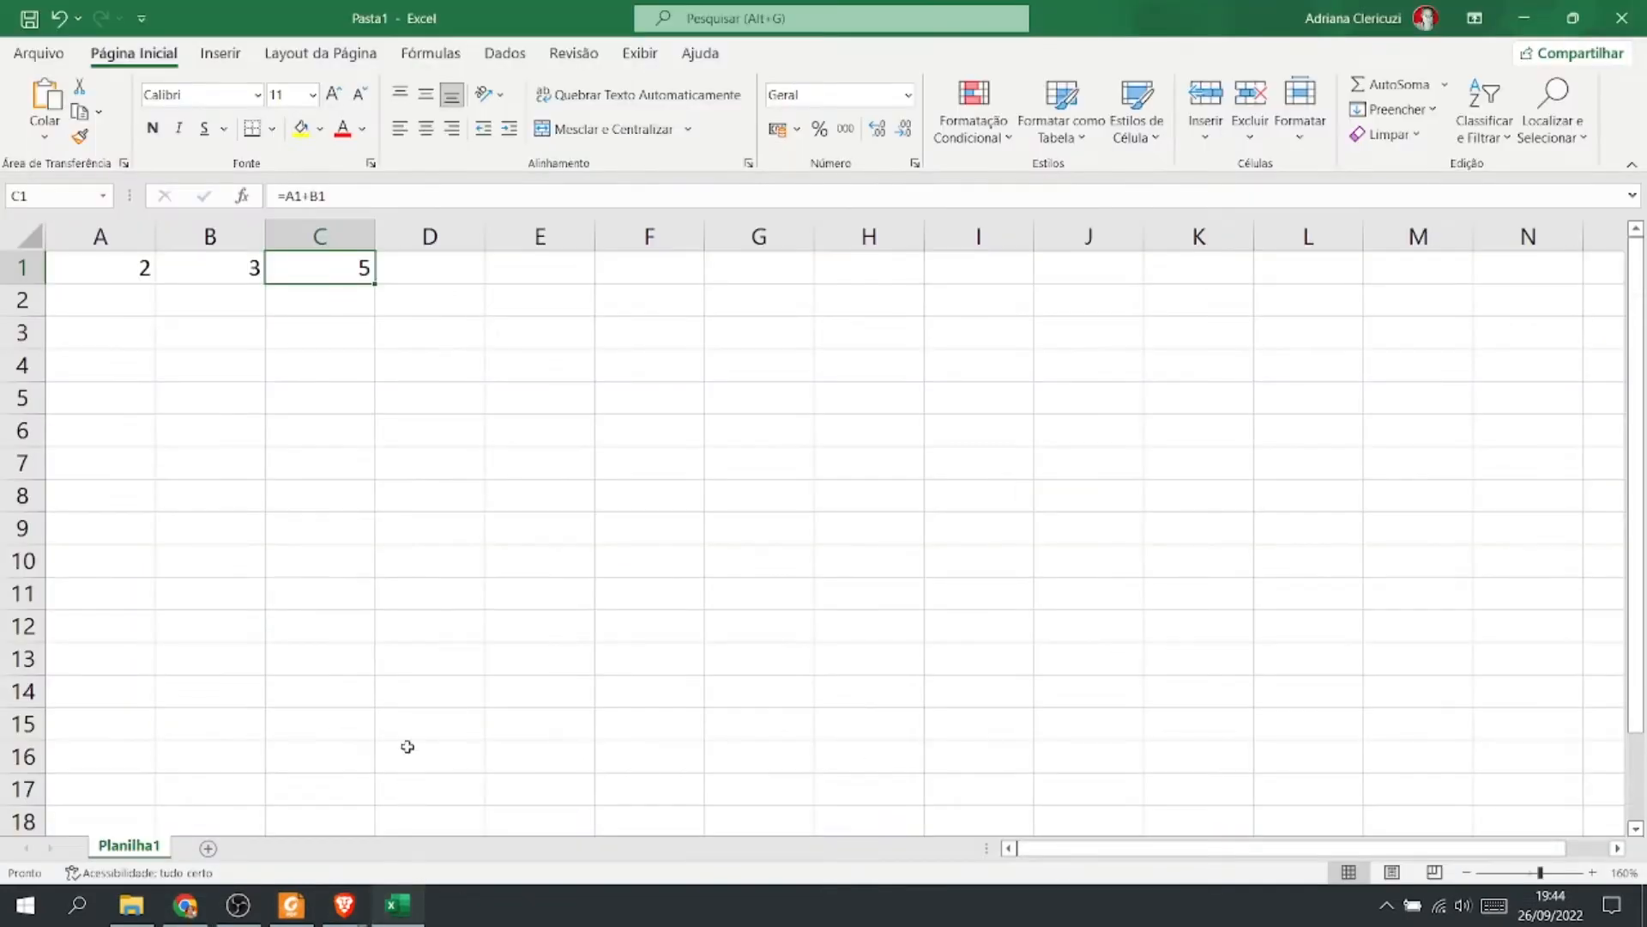
left_click(635, 57)
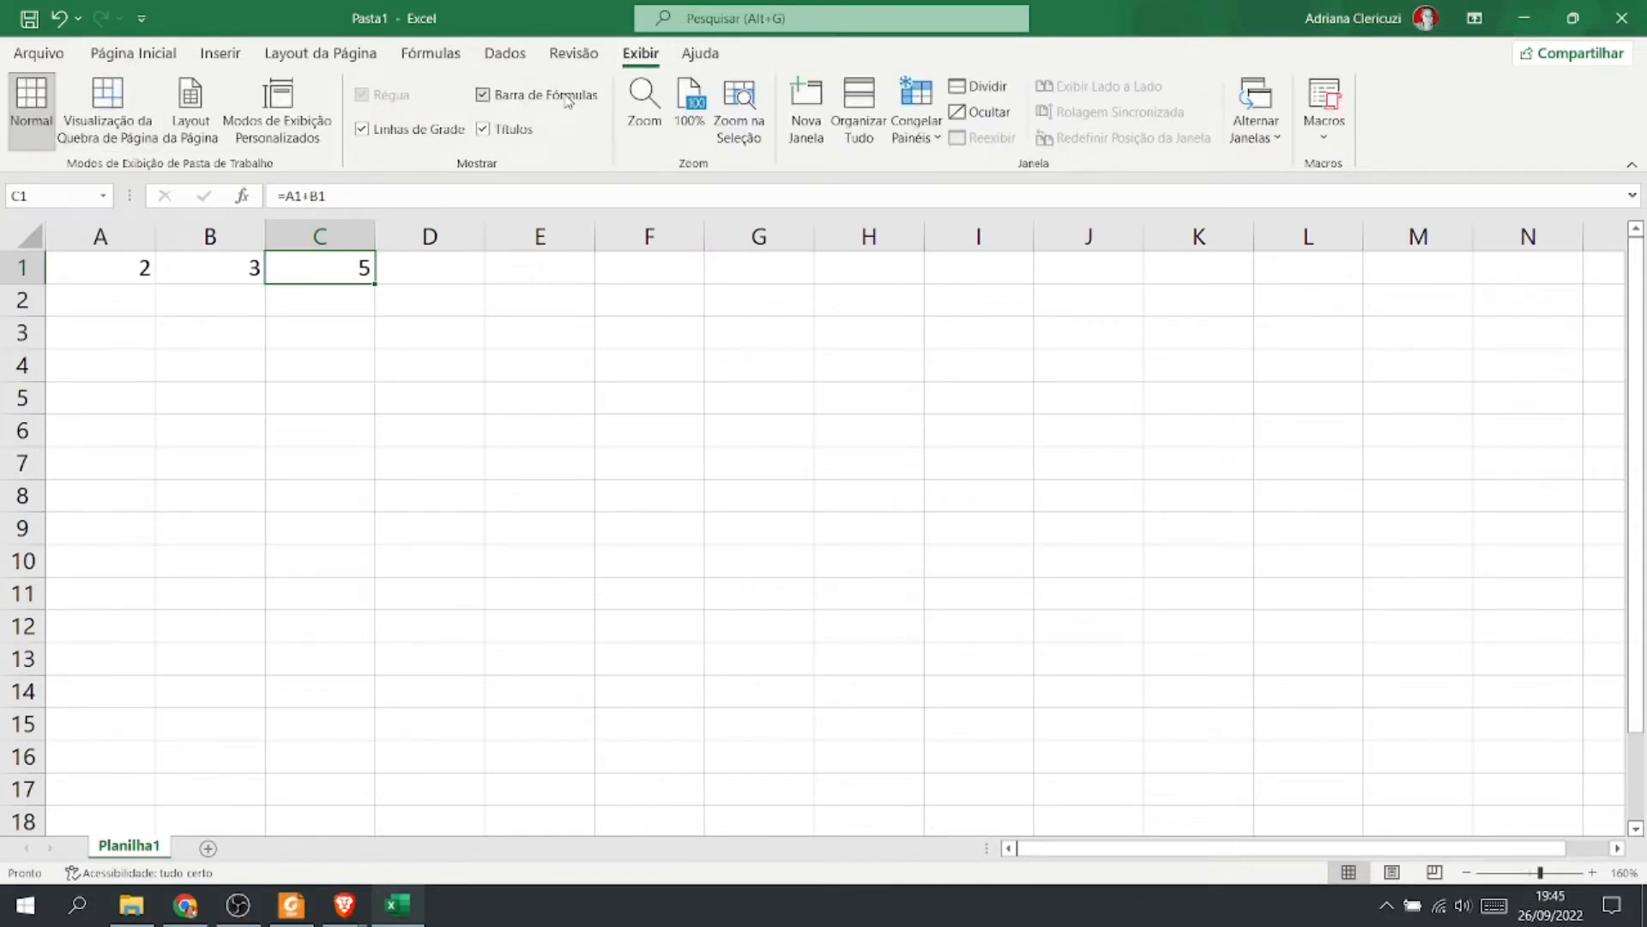
left_click(362, 128)
left_click(506, 459)
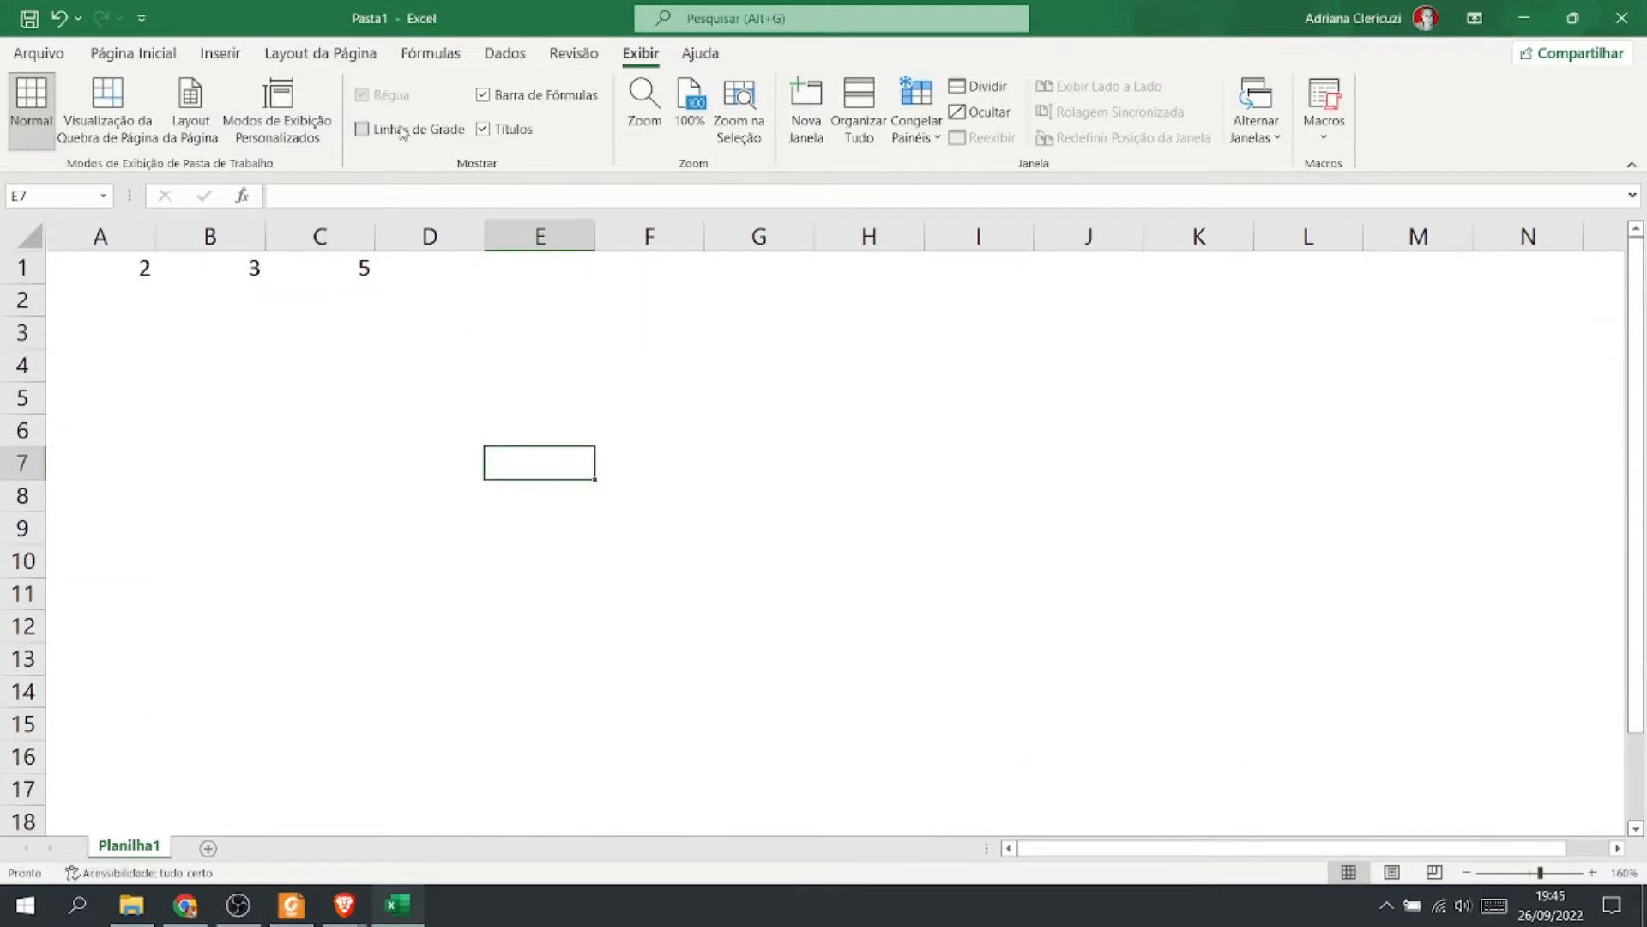
In the Adição sheet at 125% zoom, enter =C7+D7+E7+F7 in Carlos's Total cell G7.
left_click(412, 905)
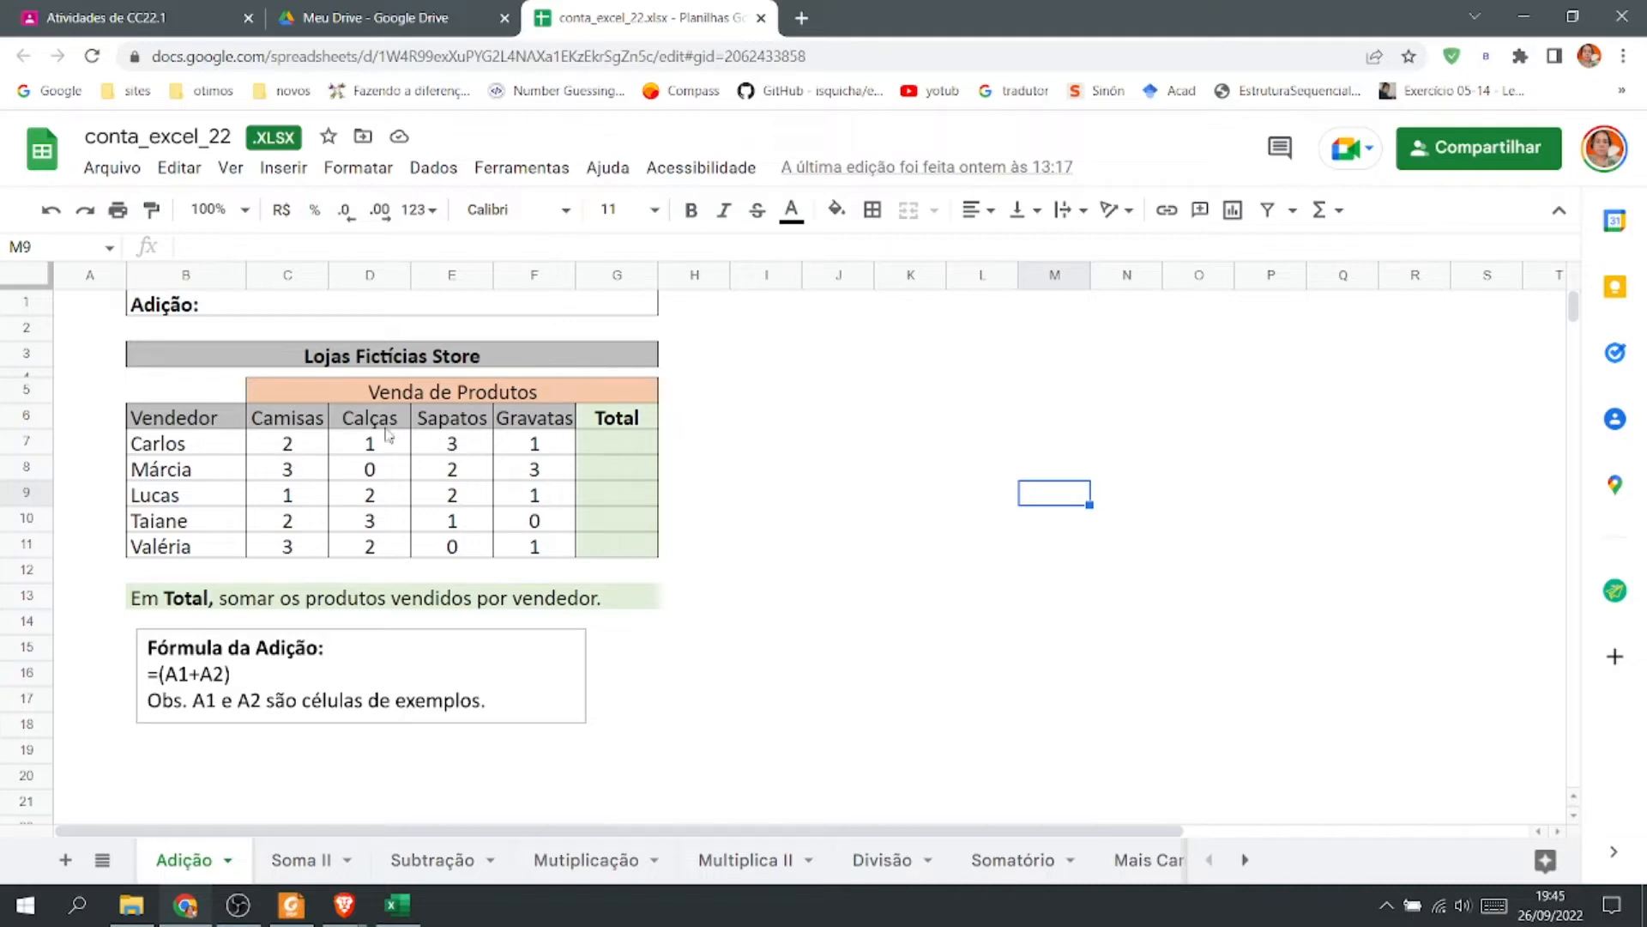
left_click(629, 446)
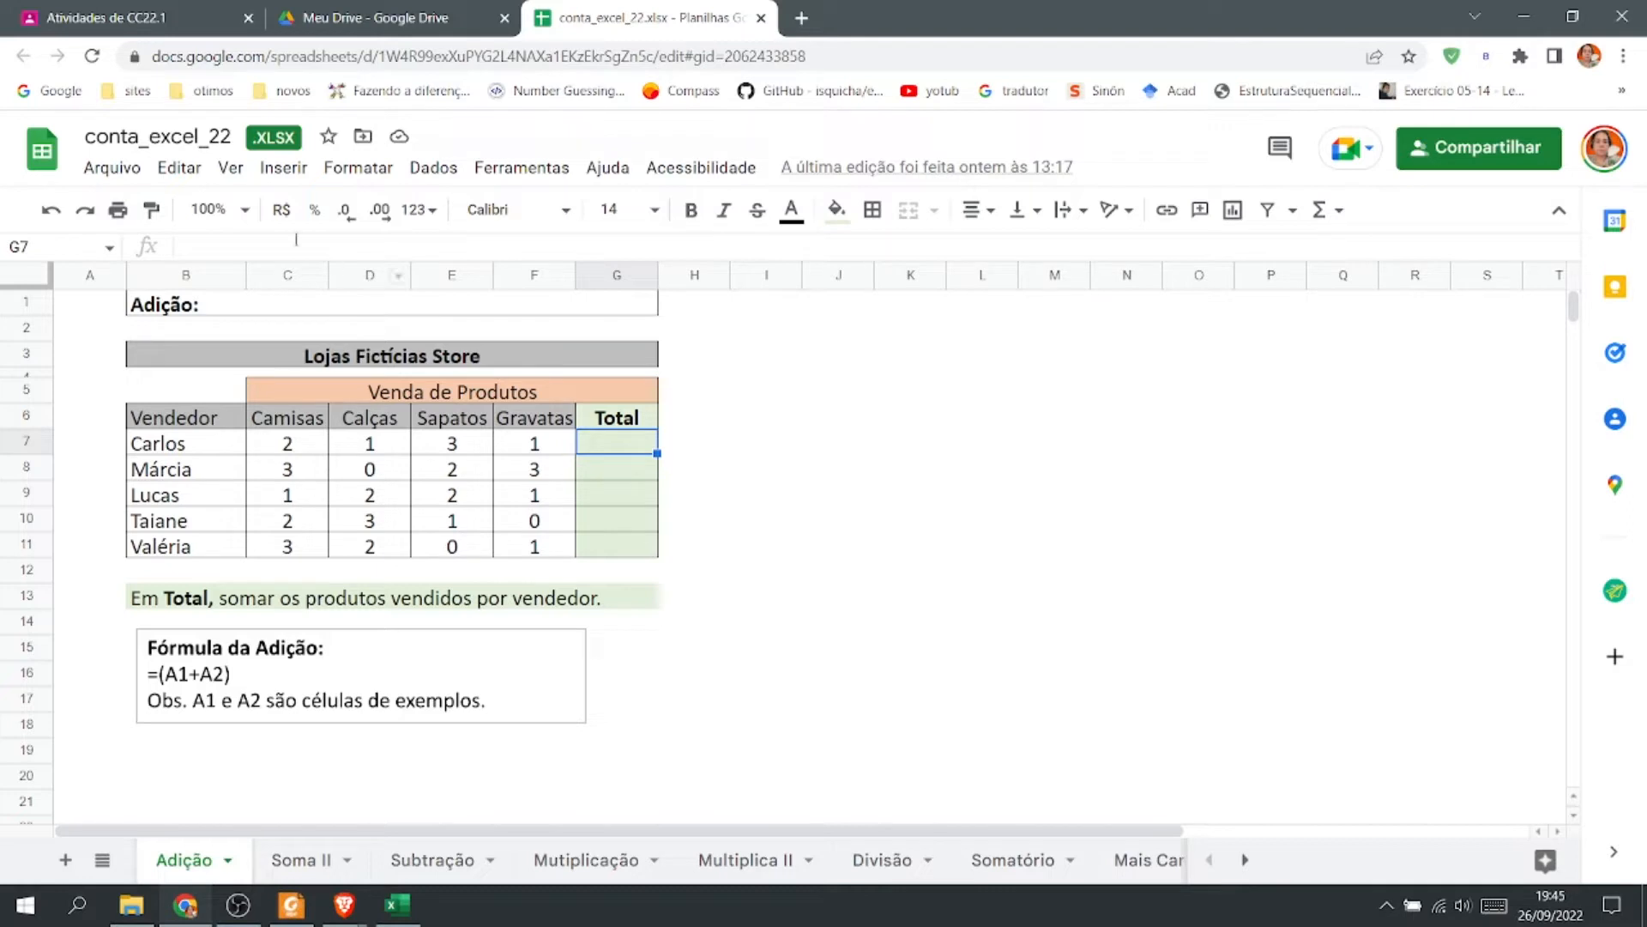
left_click(240, 212)
left_click(243, 210)
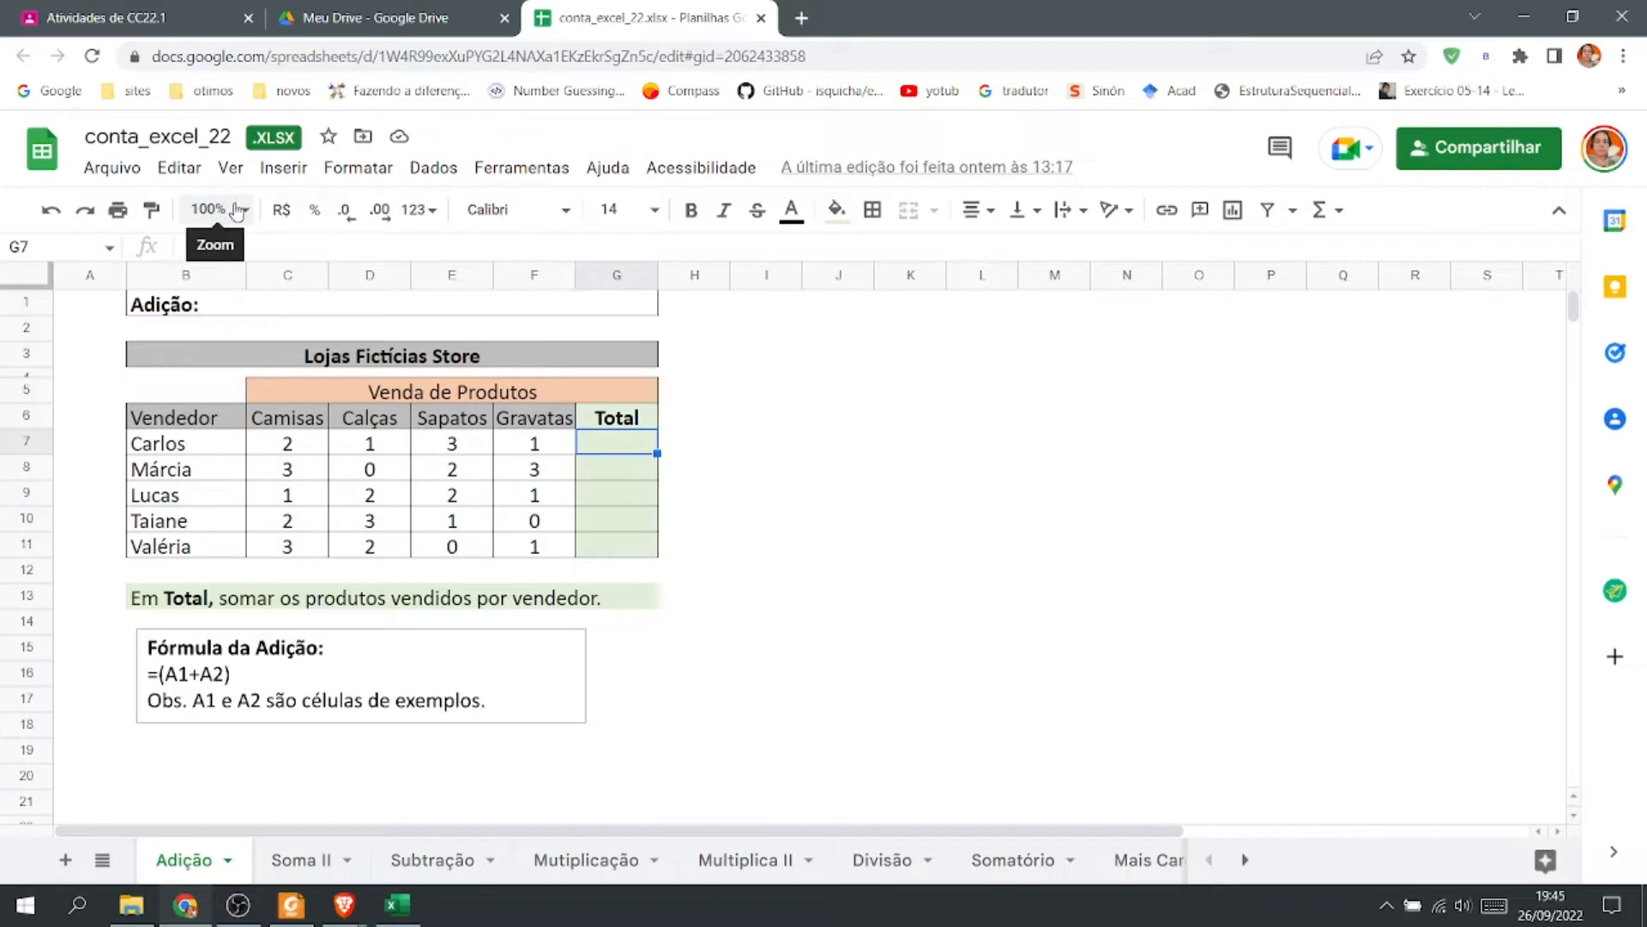
left_click(238, 210)
left_click(220, 403)
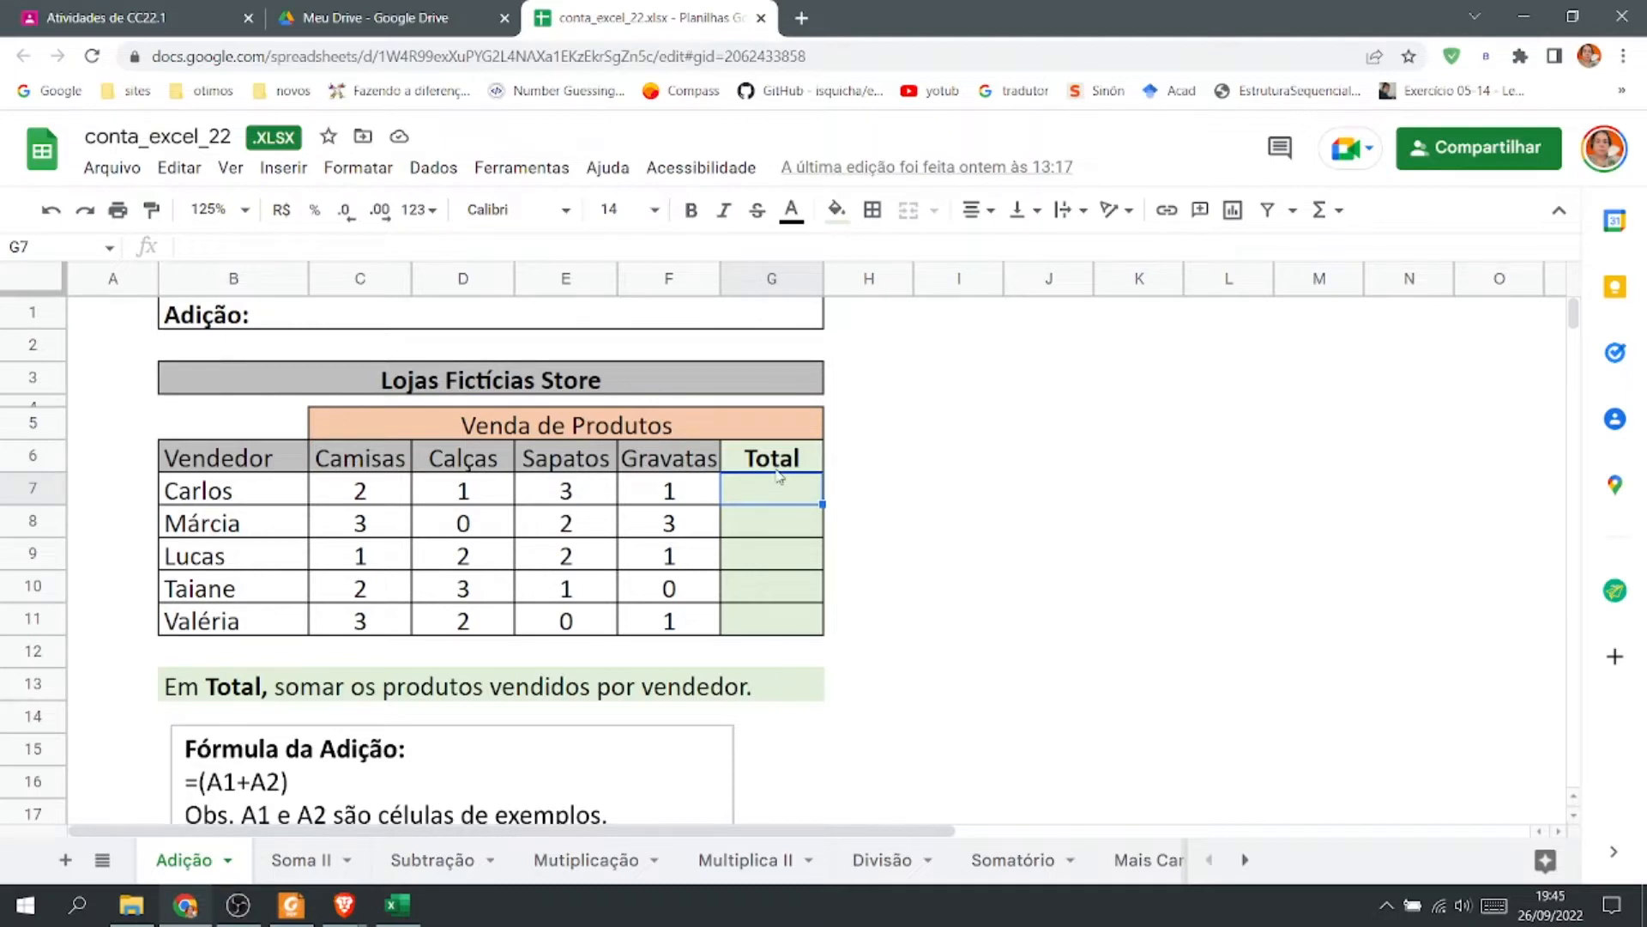
type("=")
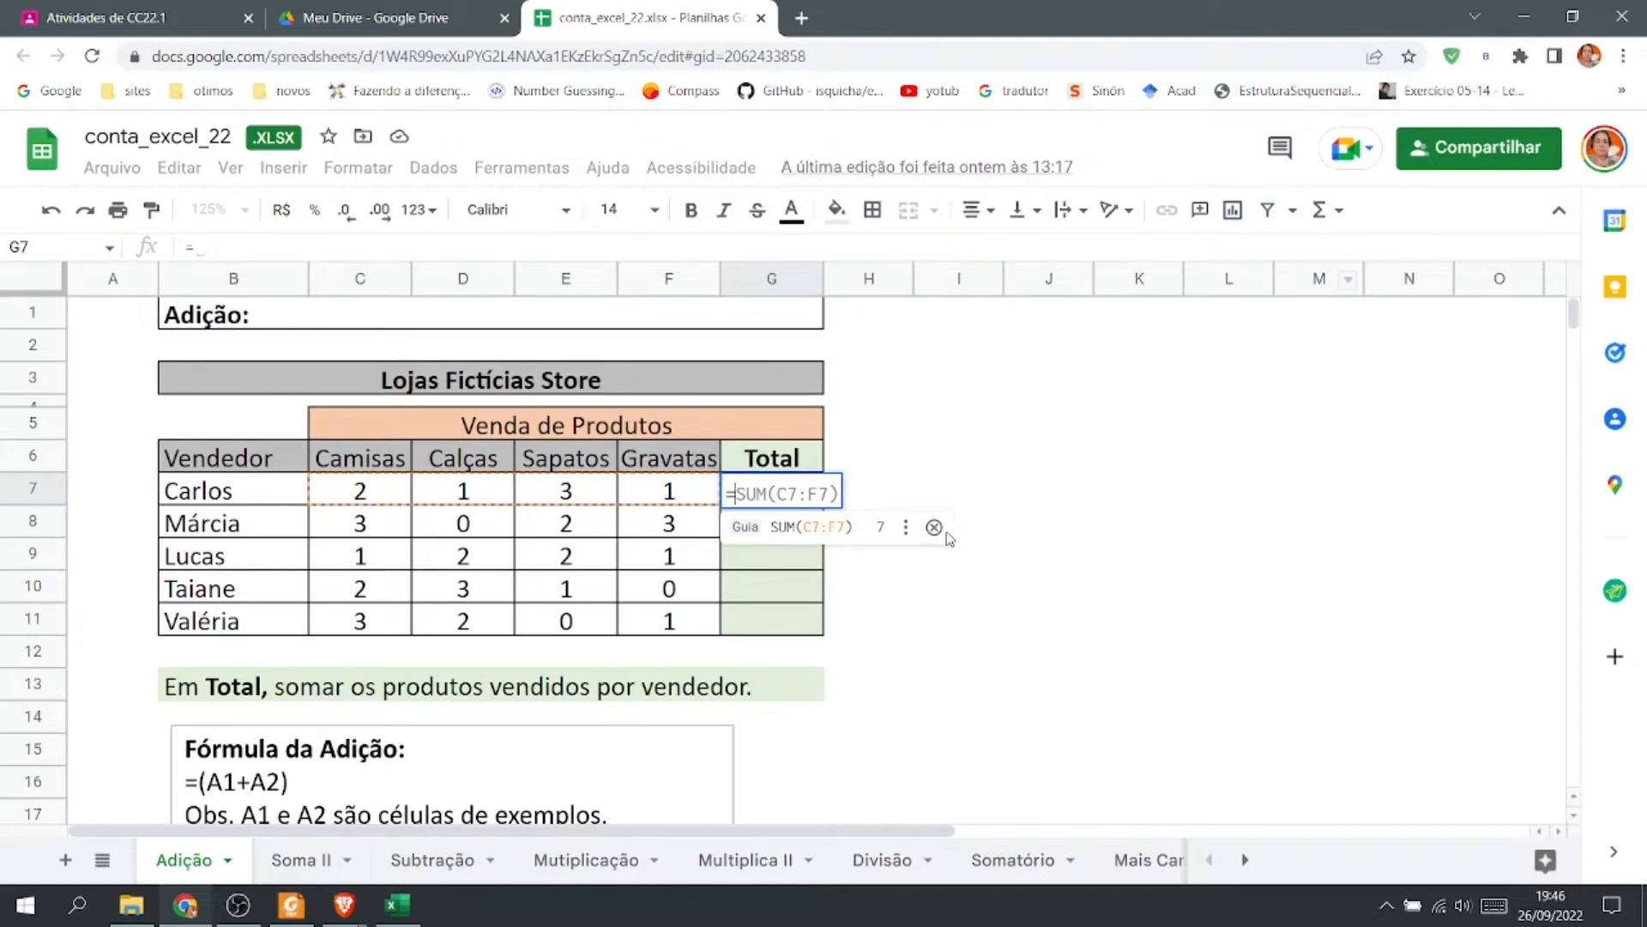
left_click(934, 527)
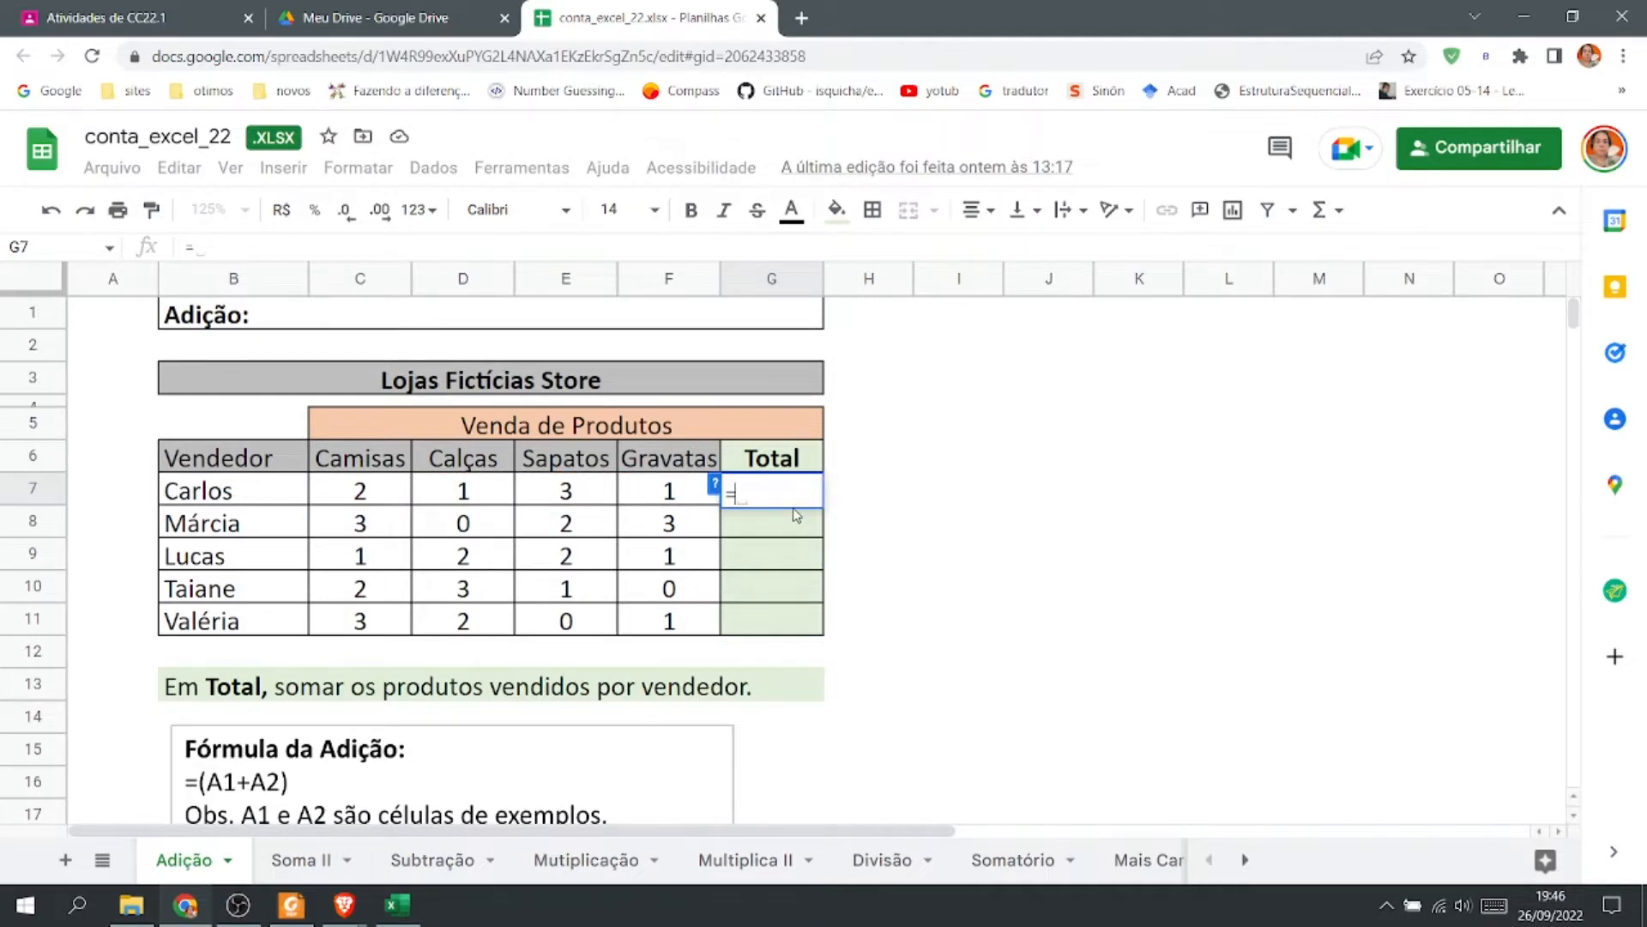
left_click(380, 495)
type("+")
left_click(466, 492)
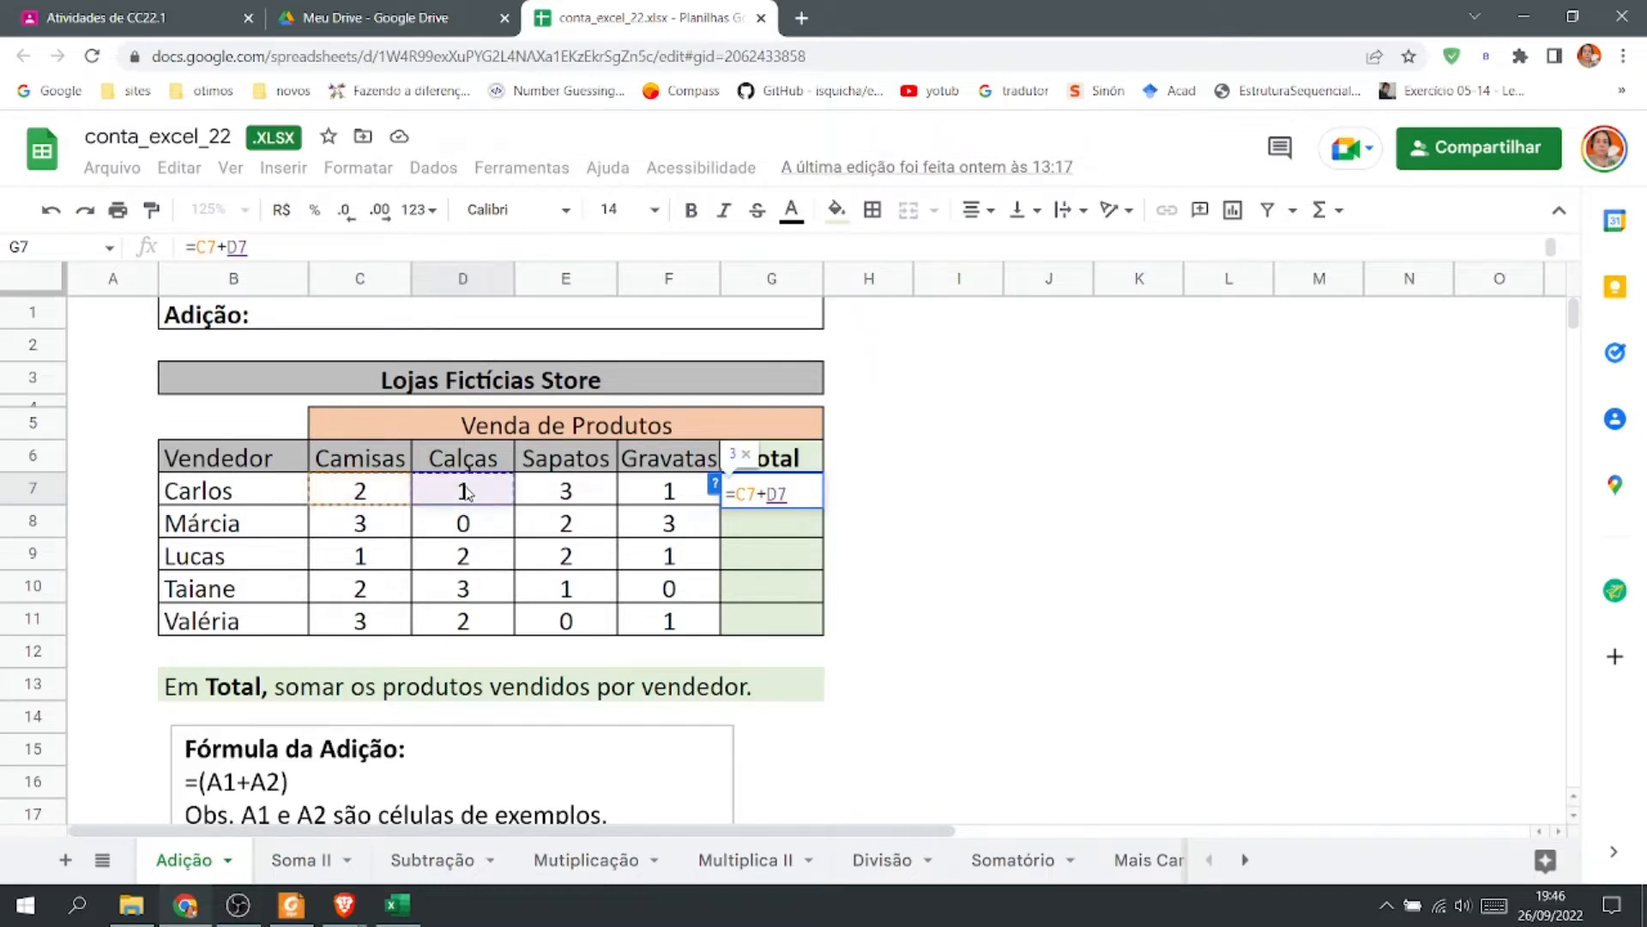
type("+")
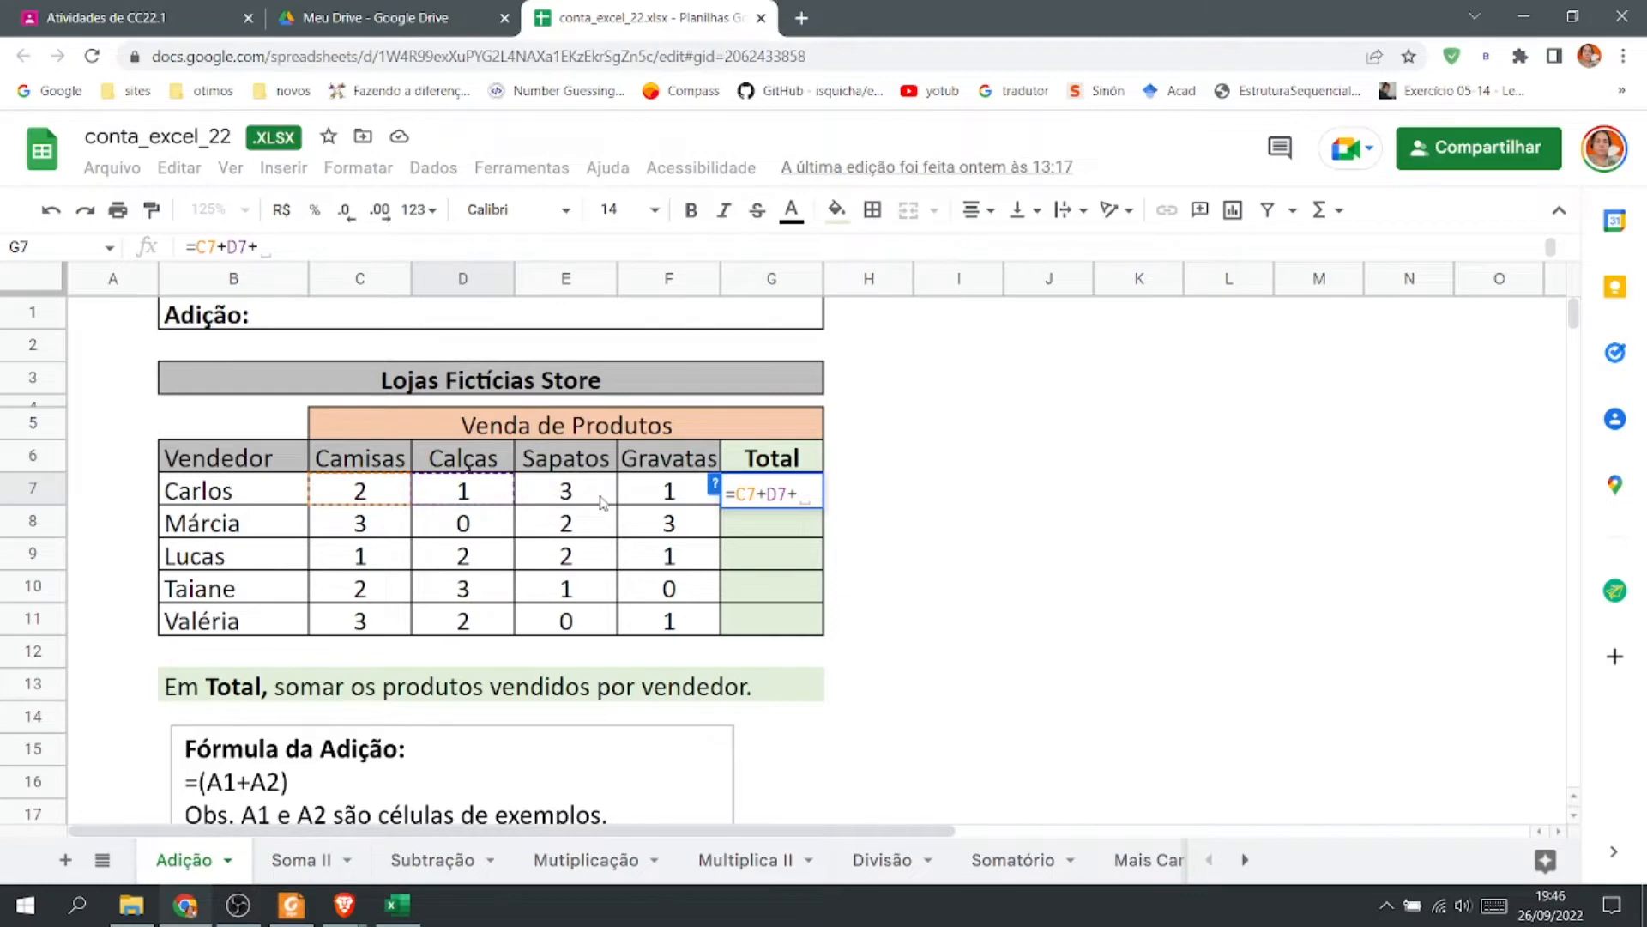
left_click(600, 501)
type("+")
left_click(655, 502)
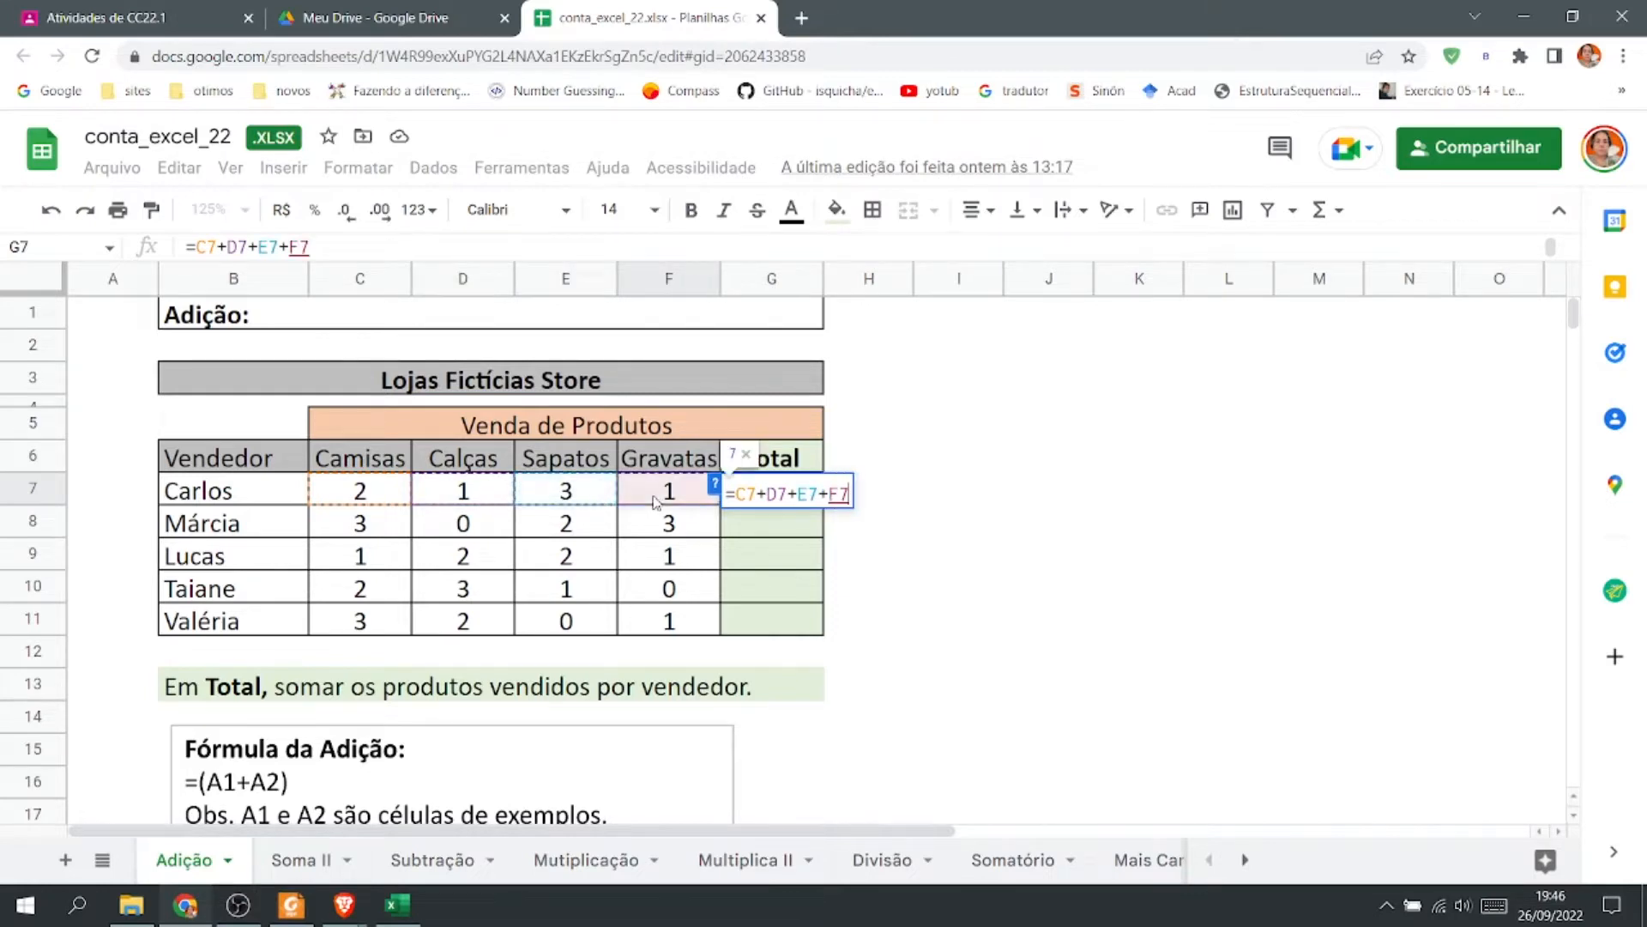
key("Return")
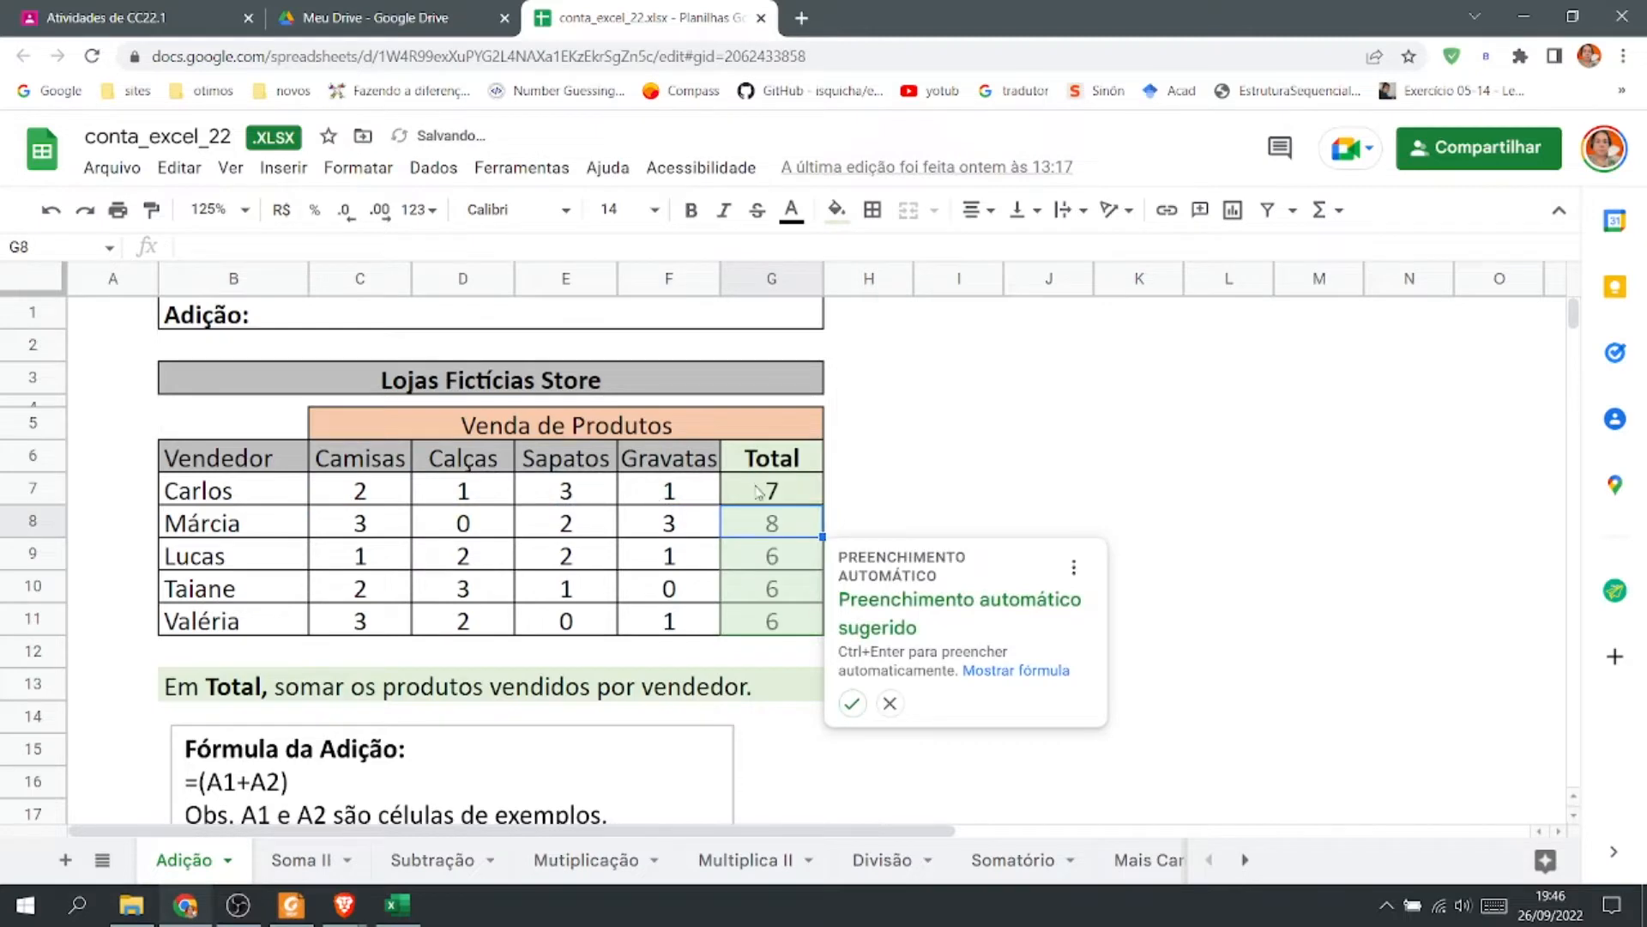
Open the formula in cell G7 to review it.
left_click(769, 491)
double_click(770, 491)
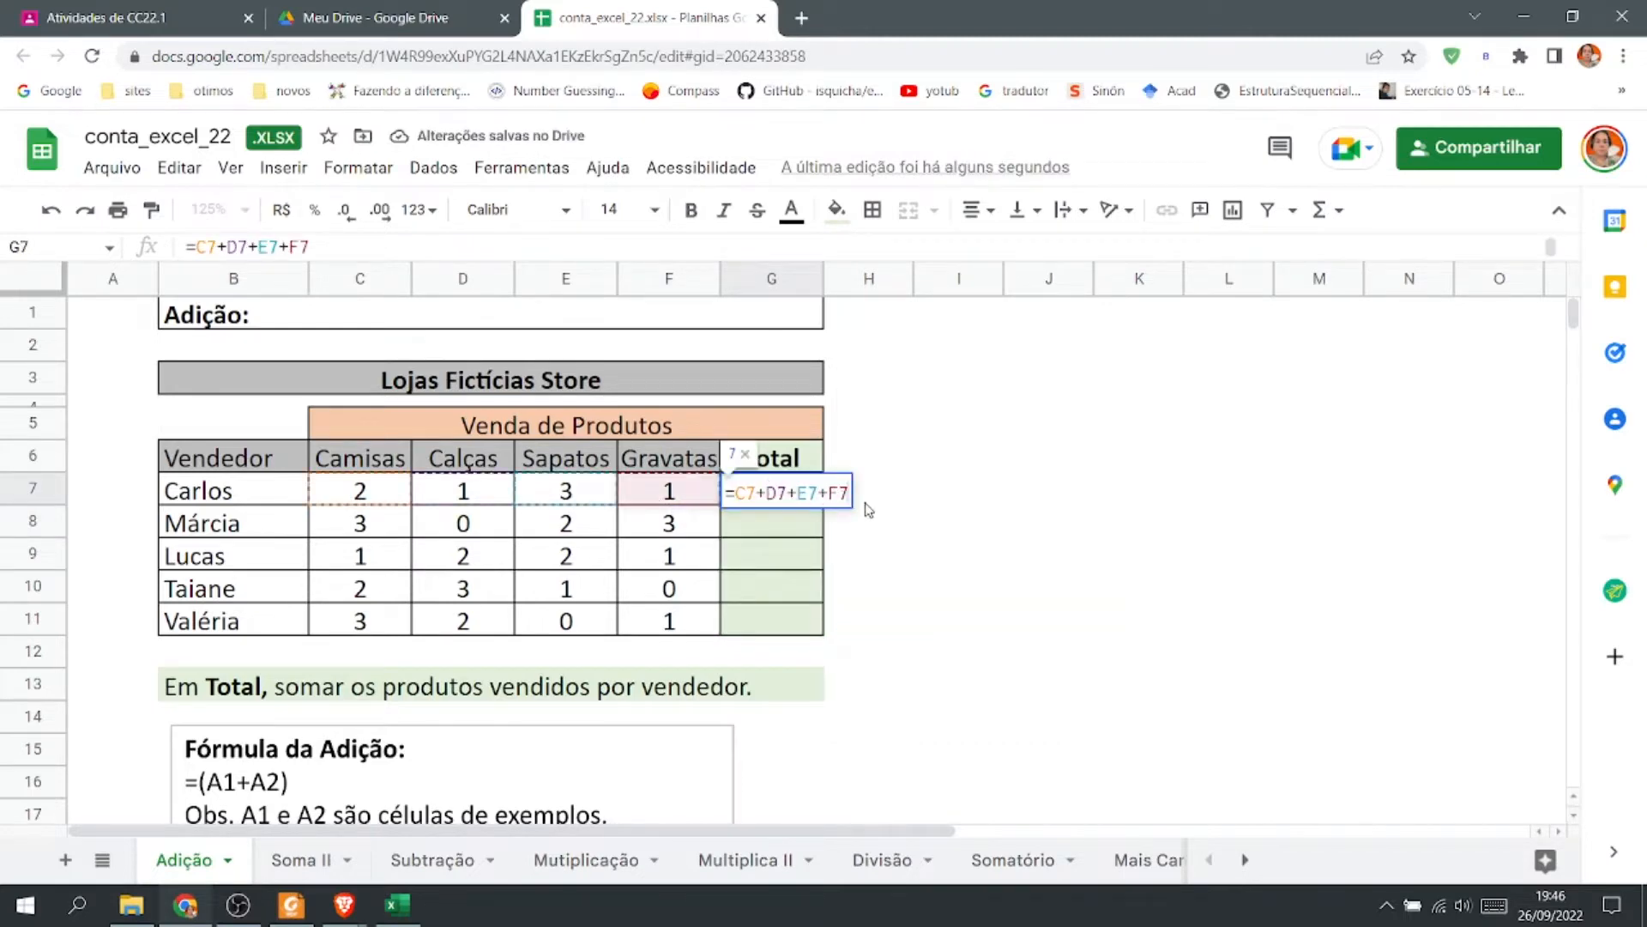
key("Return")
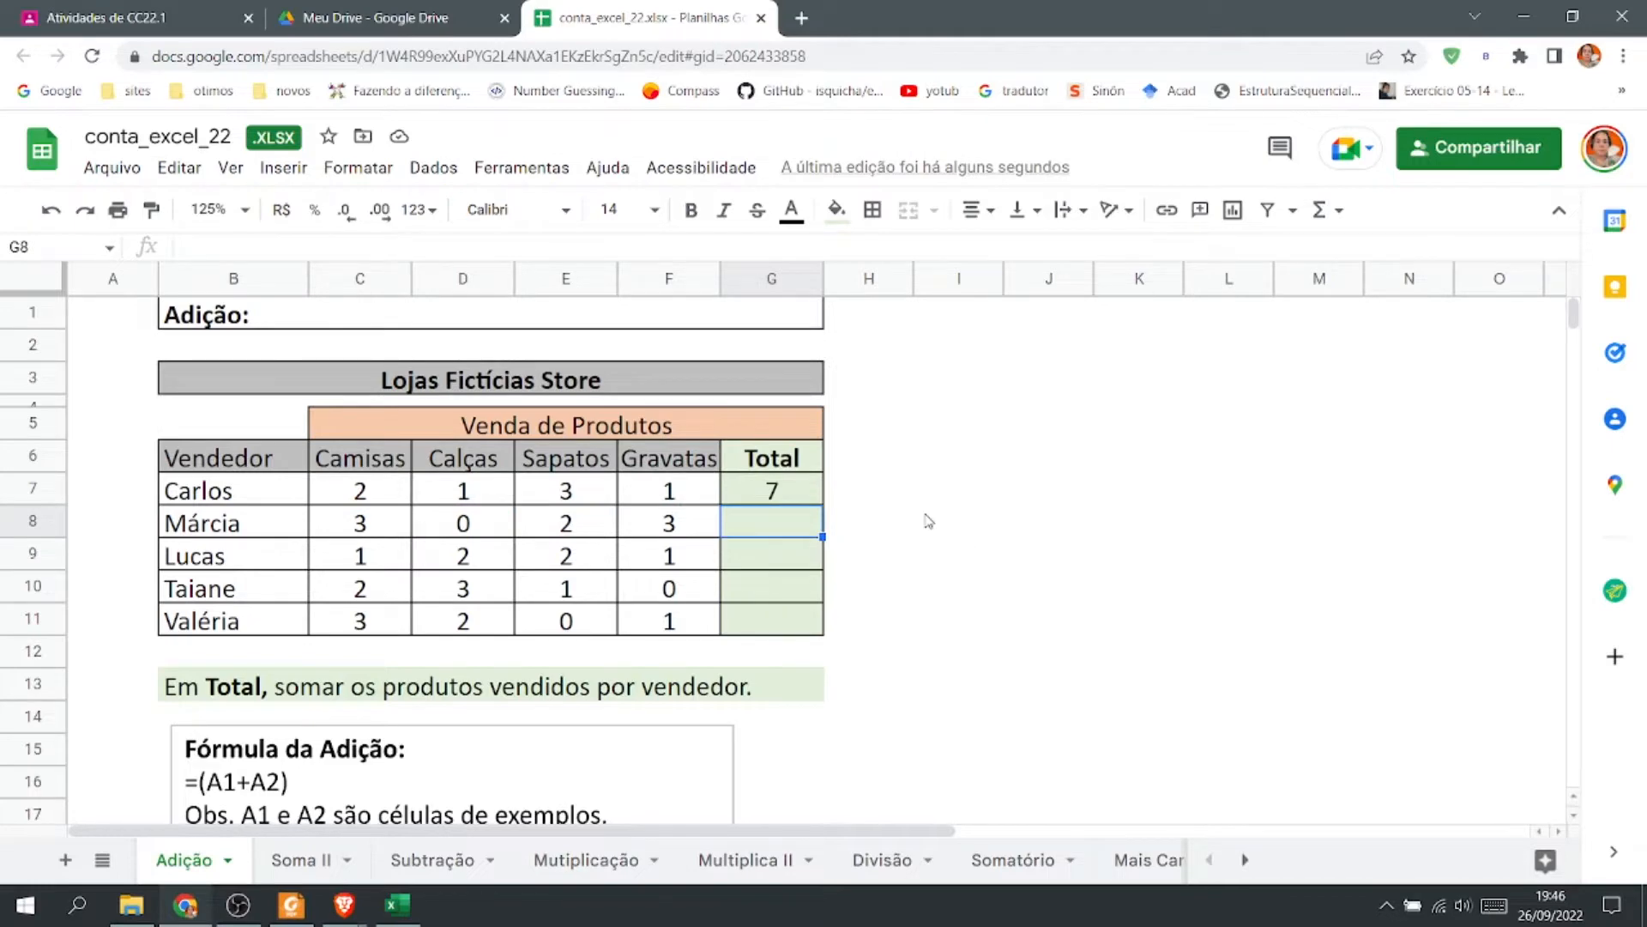
Replace the formula in G7 with =soma(C7:F7), summing Carlos's products as a range.
double_click(799, 491)
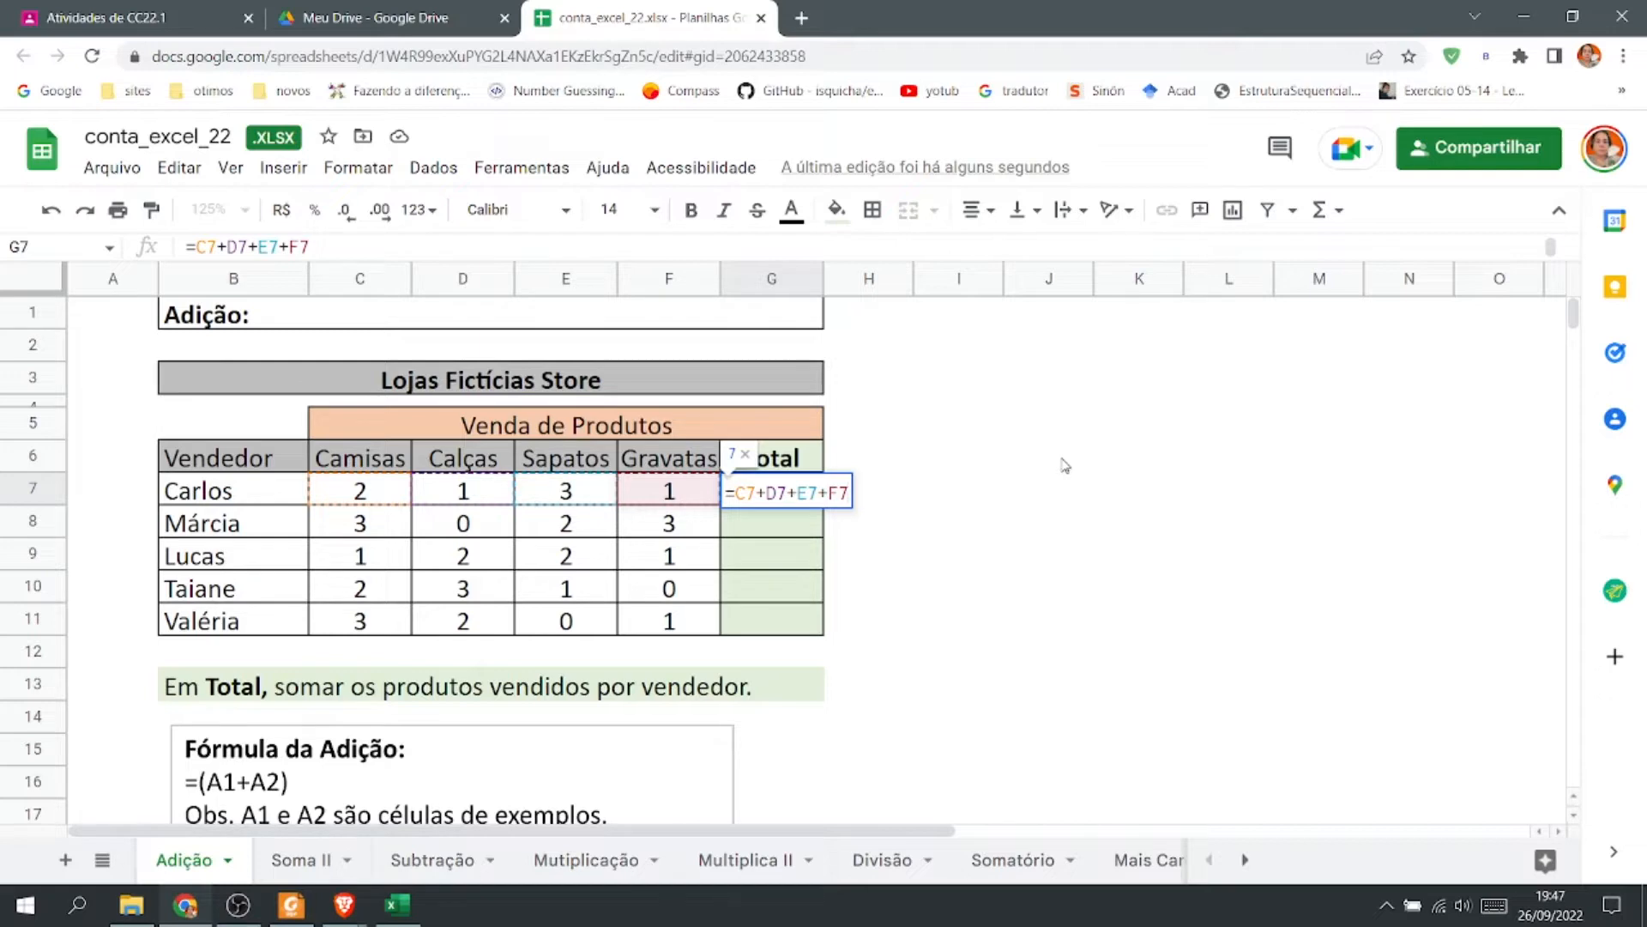
key("BackSpace")
key("BackSpace")
key("BackSpace")
key("BackSpace")
key("BackSpace")
key("BackSpace")
key("BackSpace")
key("BackSpace")
key("BackSpace")
key("BackSpace")
key("BackSpace")
key("BackSpace")
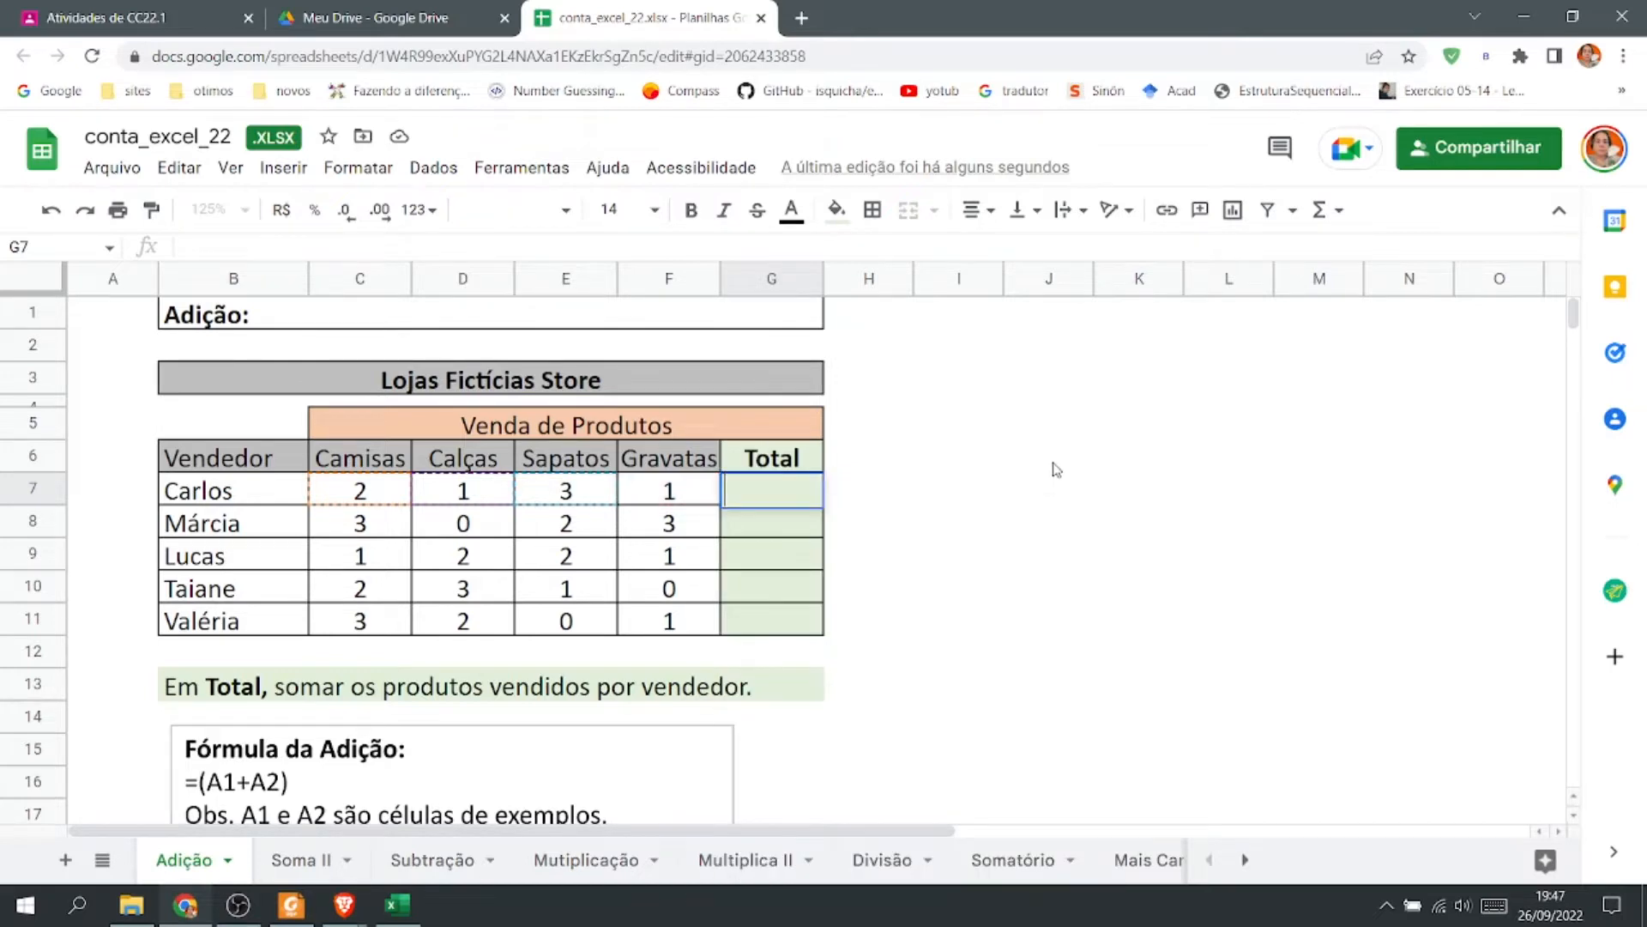
type("=soma")
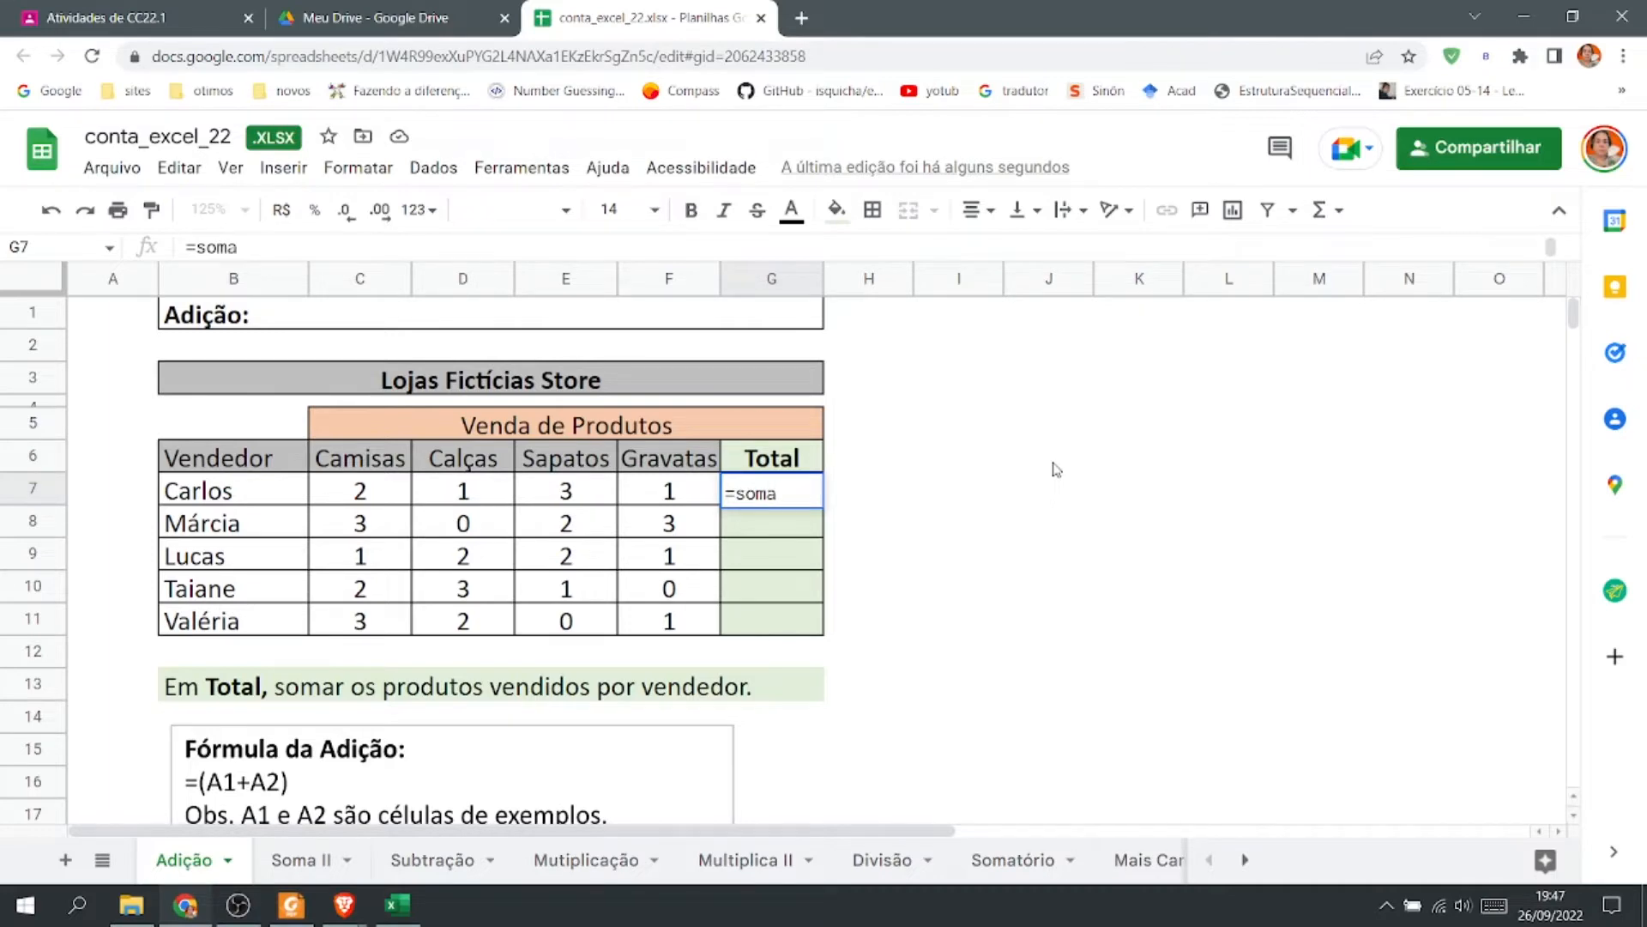
type("(")
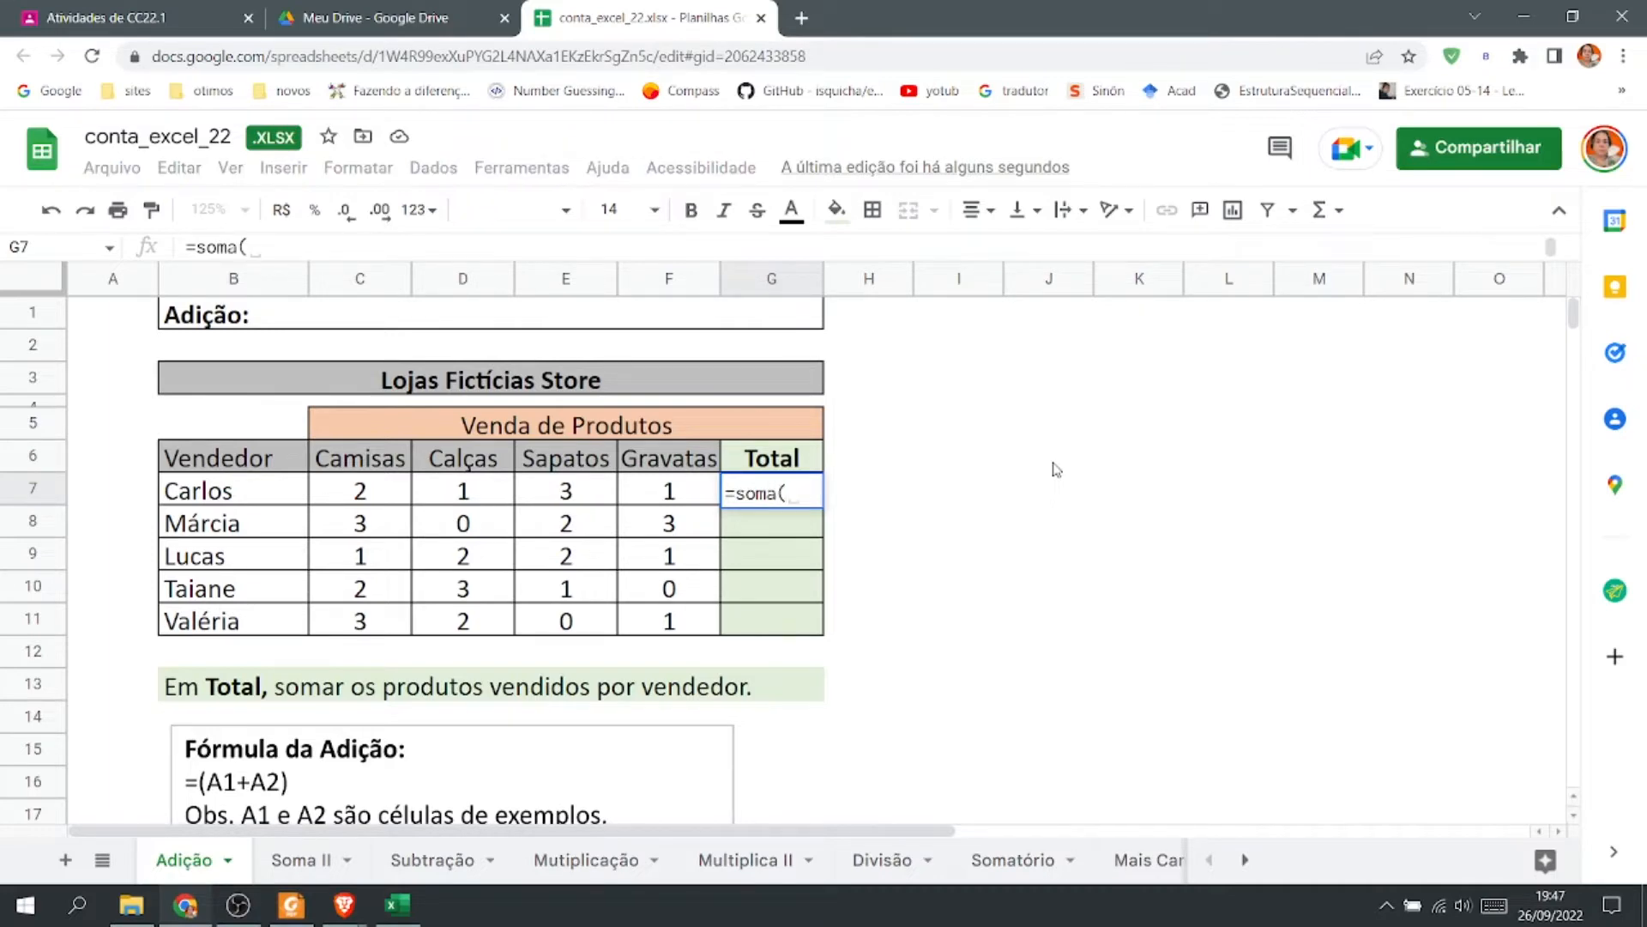
left_click(365, 502)
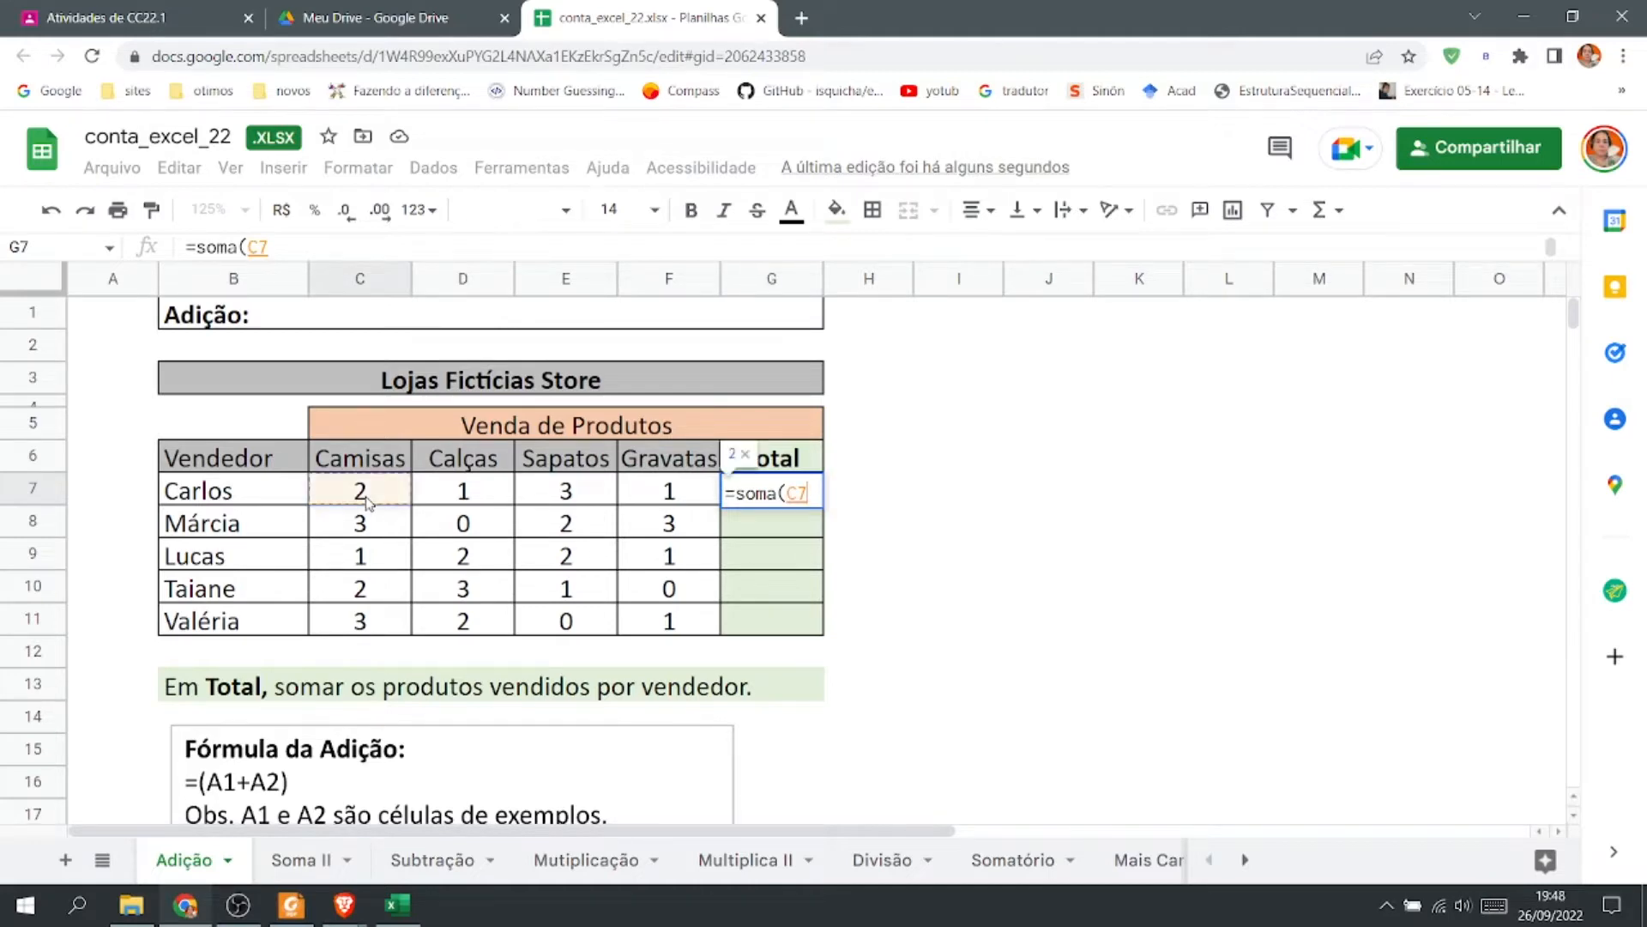
type(":")
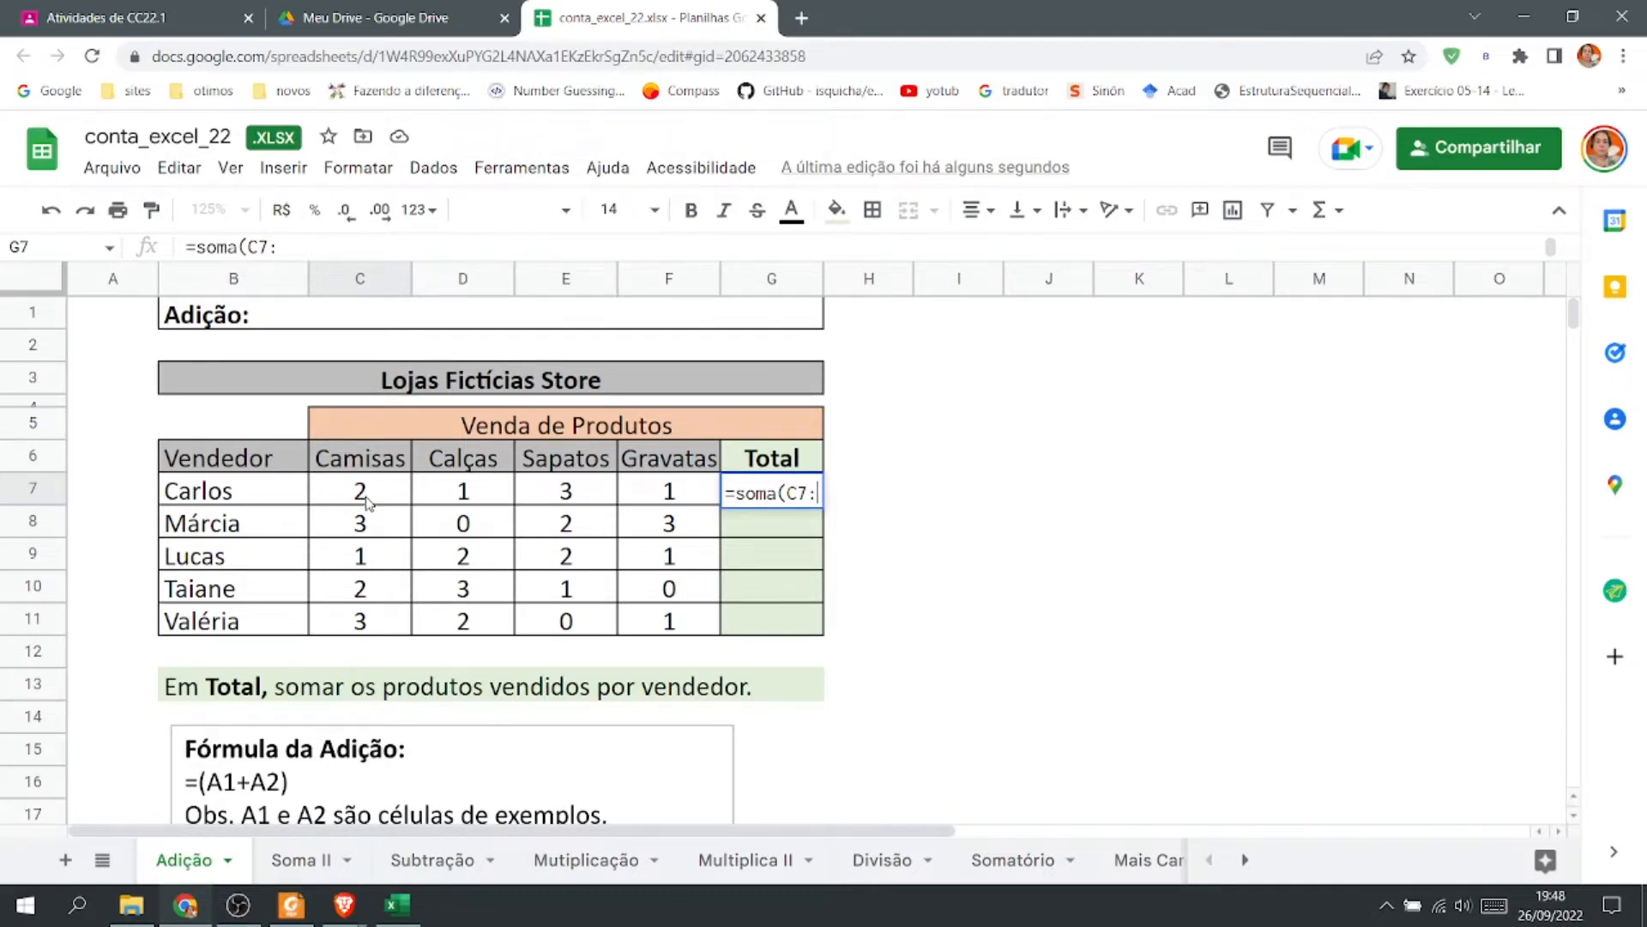
left_click(684, 493)
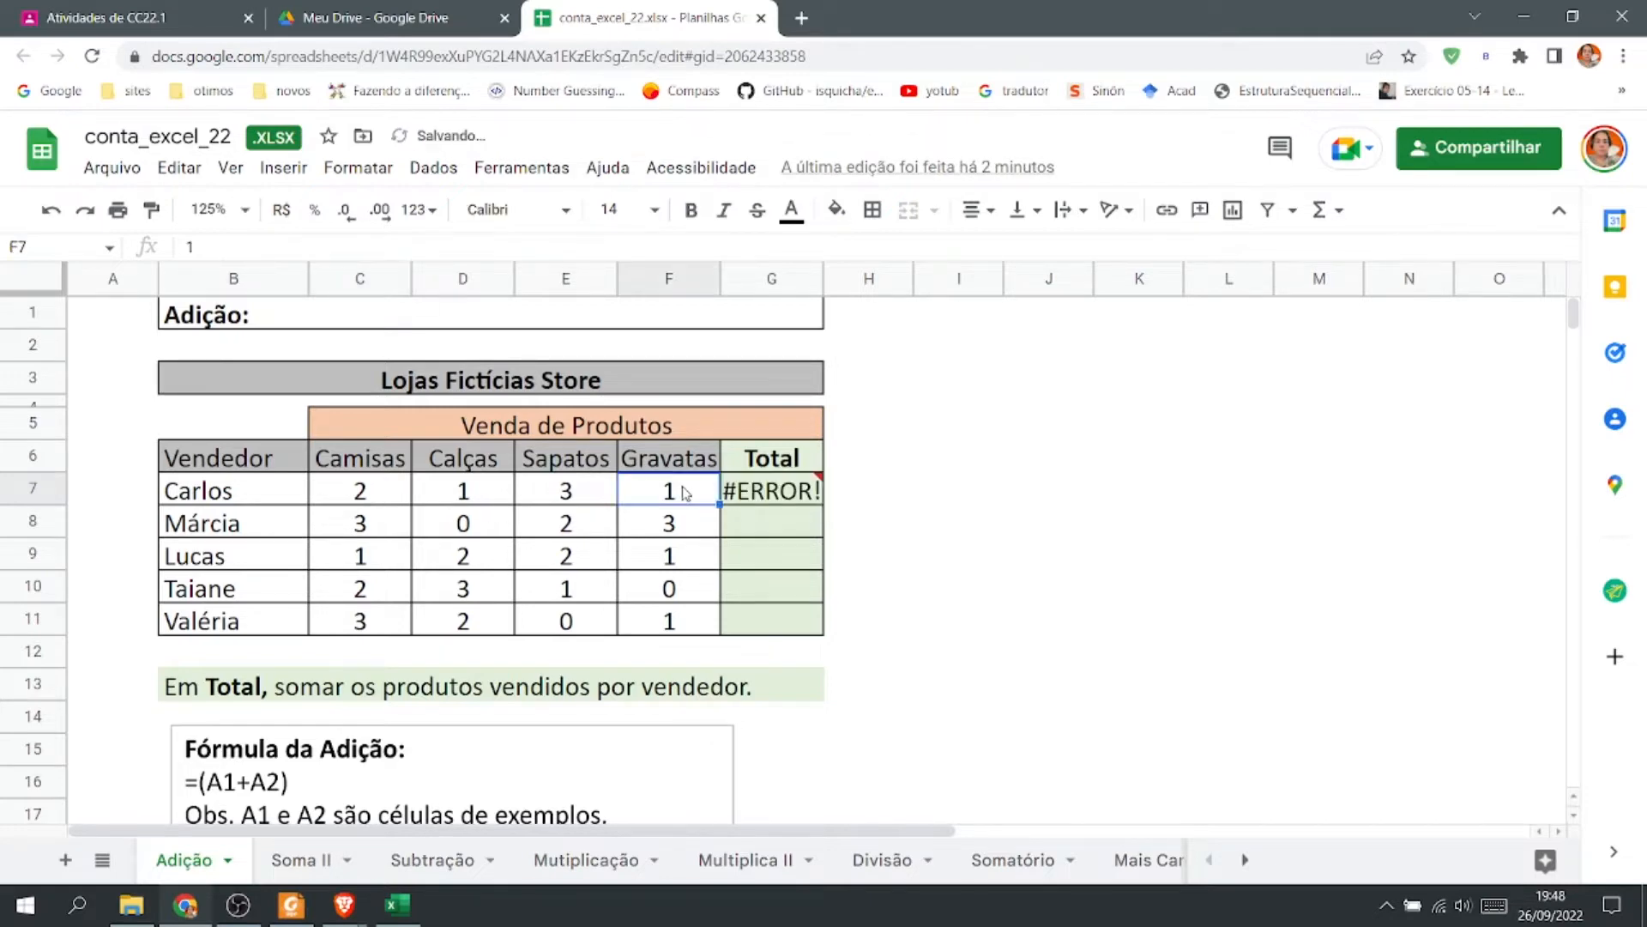
double_click(804, 501)
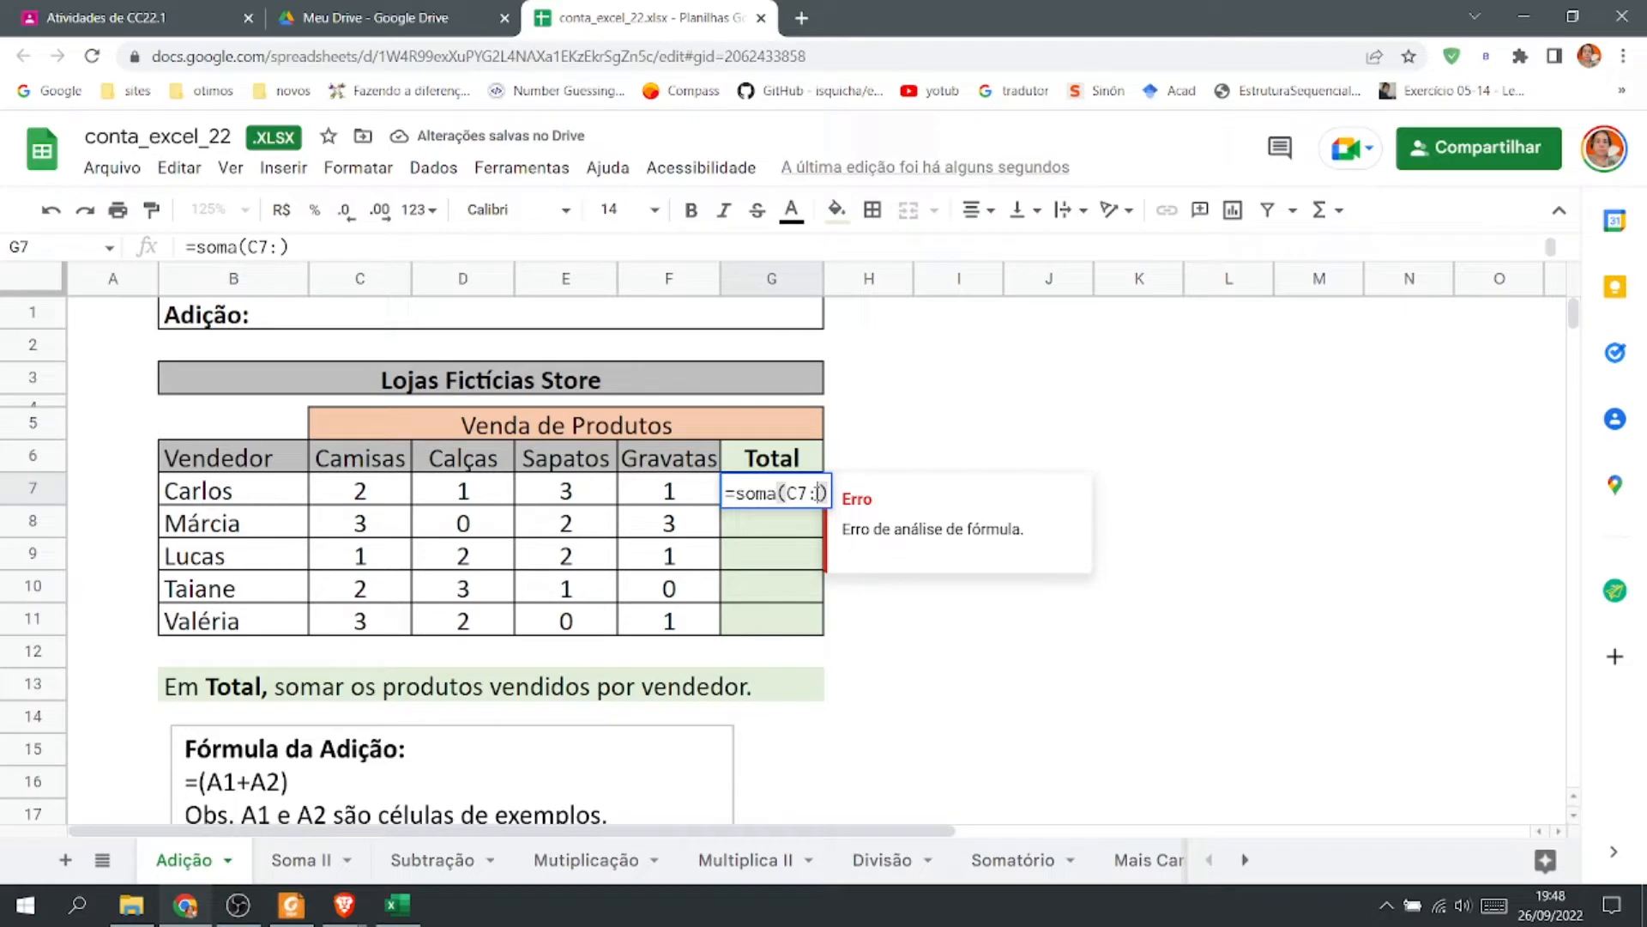
type("f7")
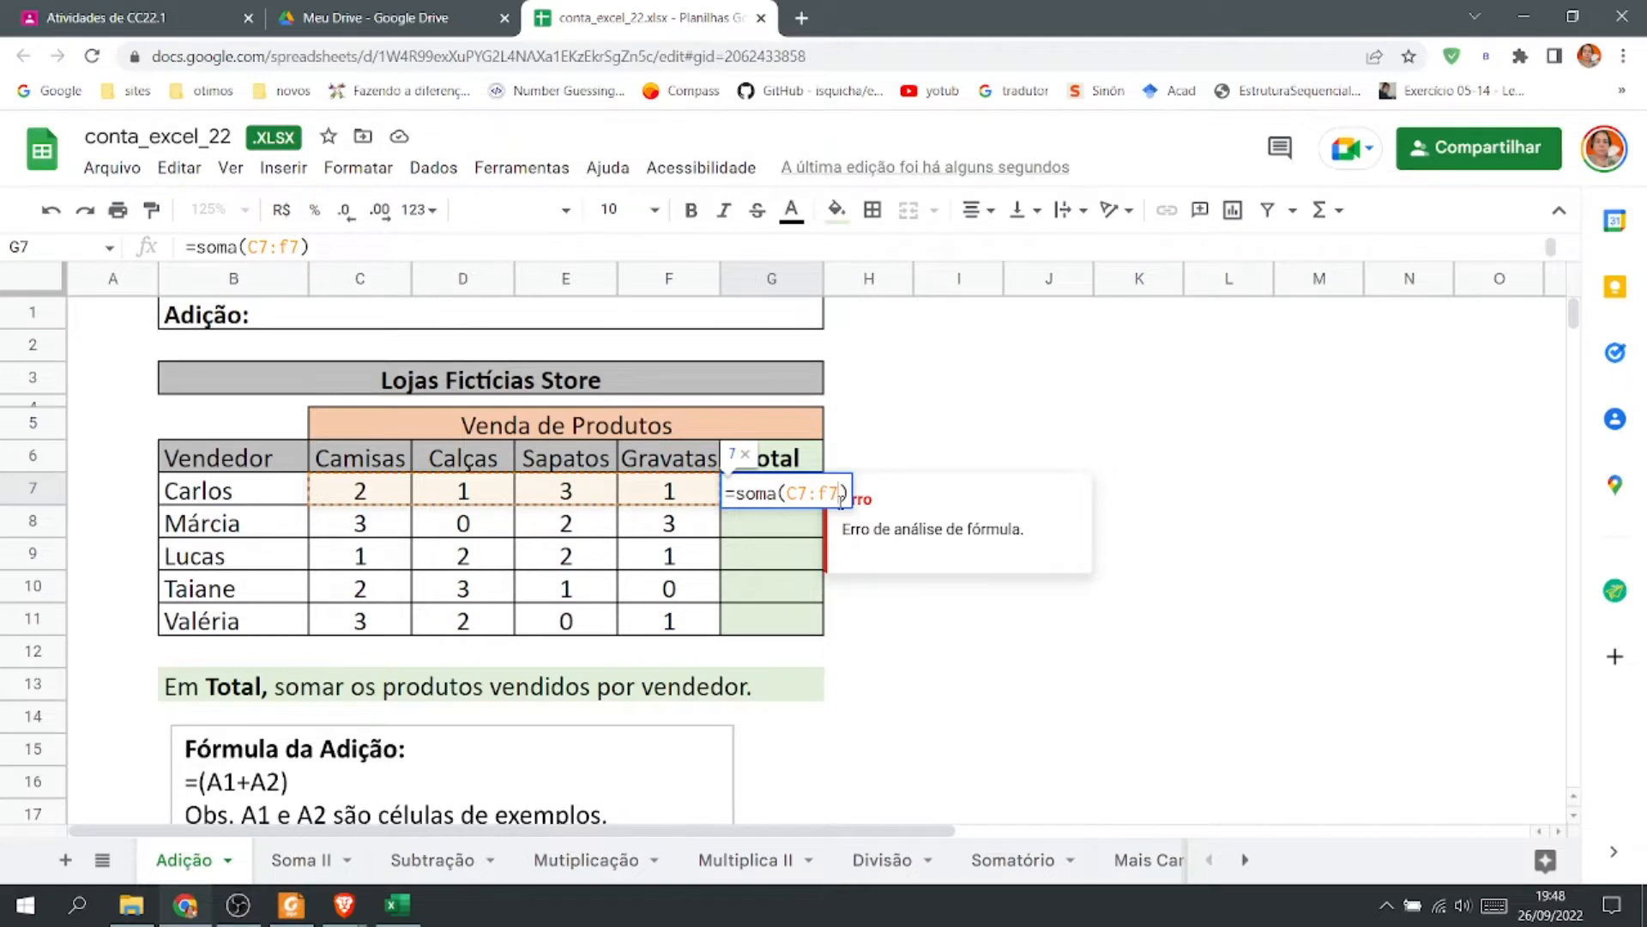
key("Return")
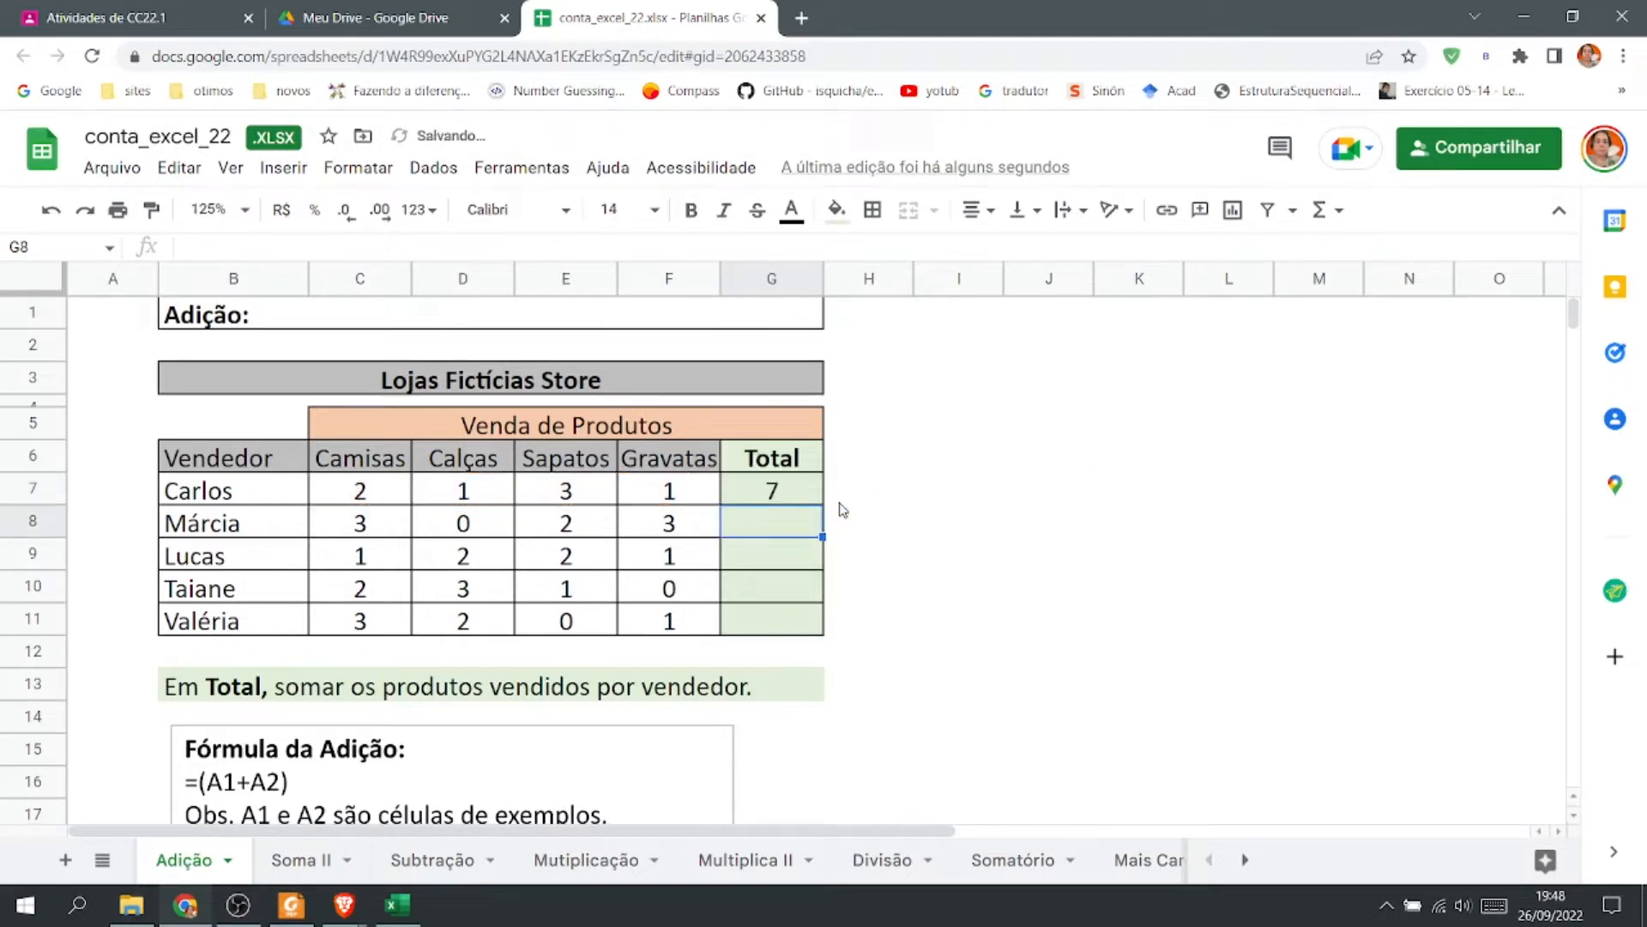
Rewrite the function name in G7's formula as Soma, entering =Soma(C7:F7).
double_click(783, 496)
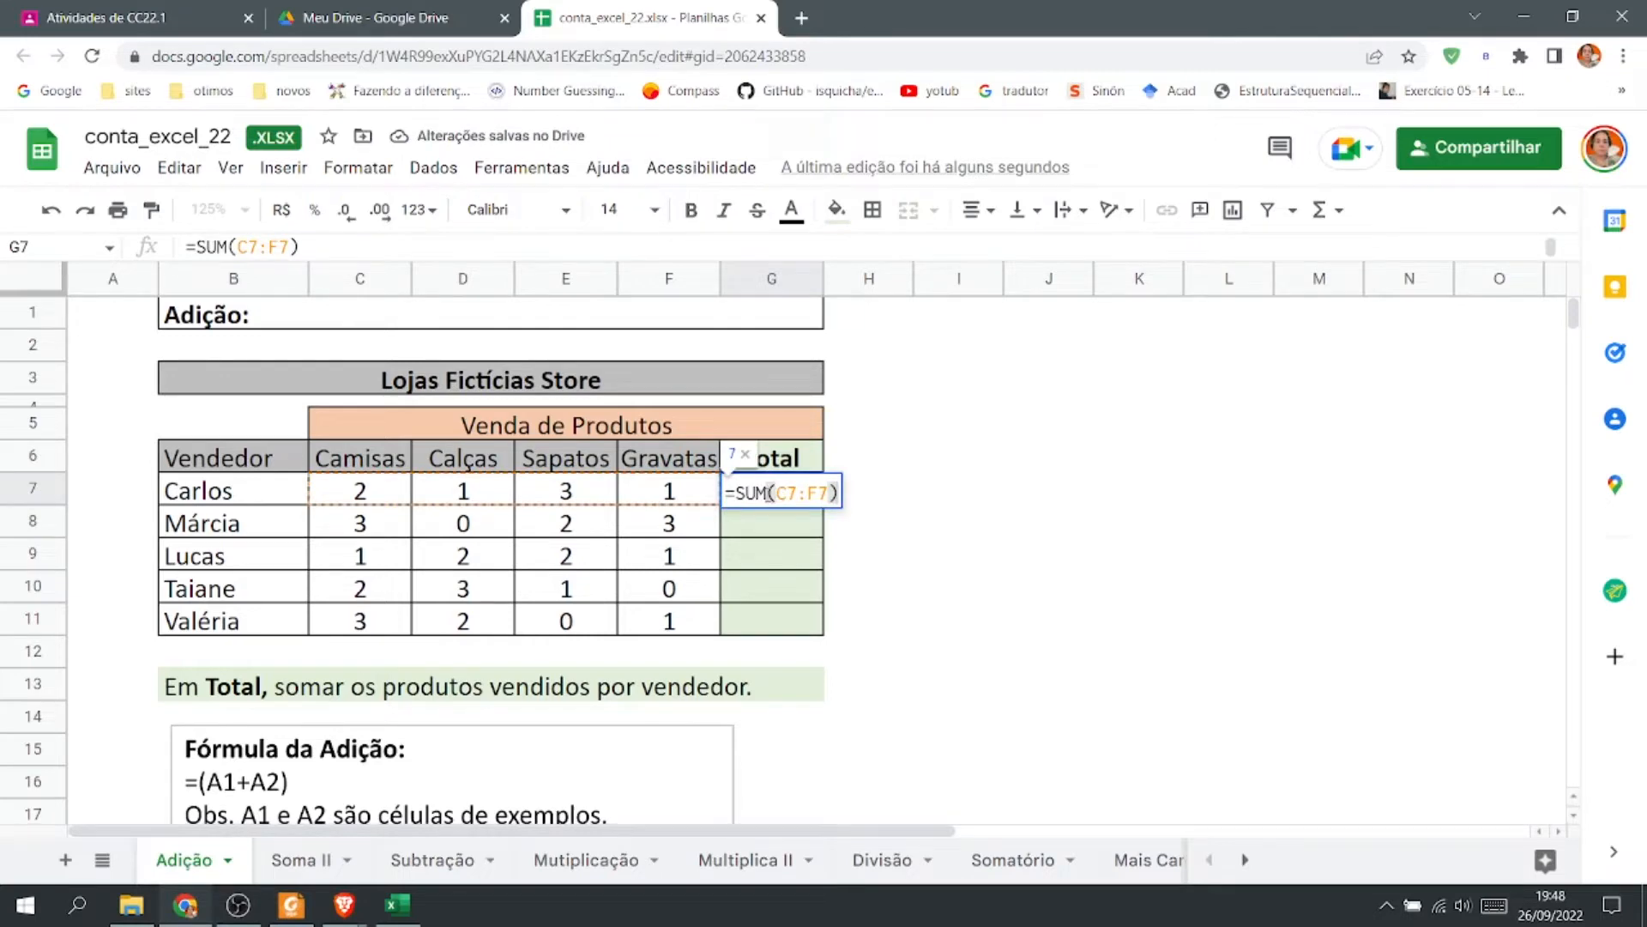
left_click_drag(745, 495, 763, 496)
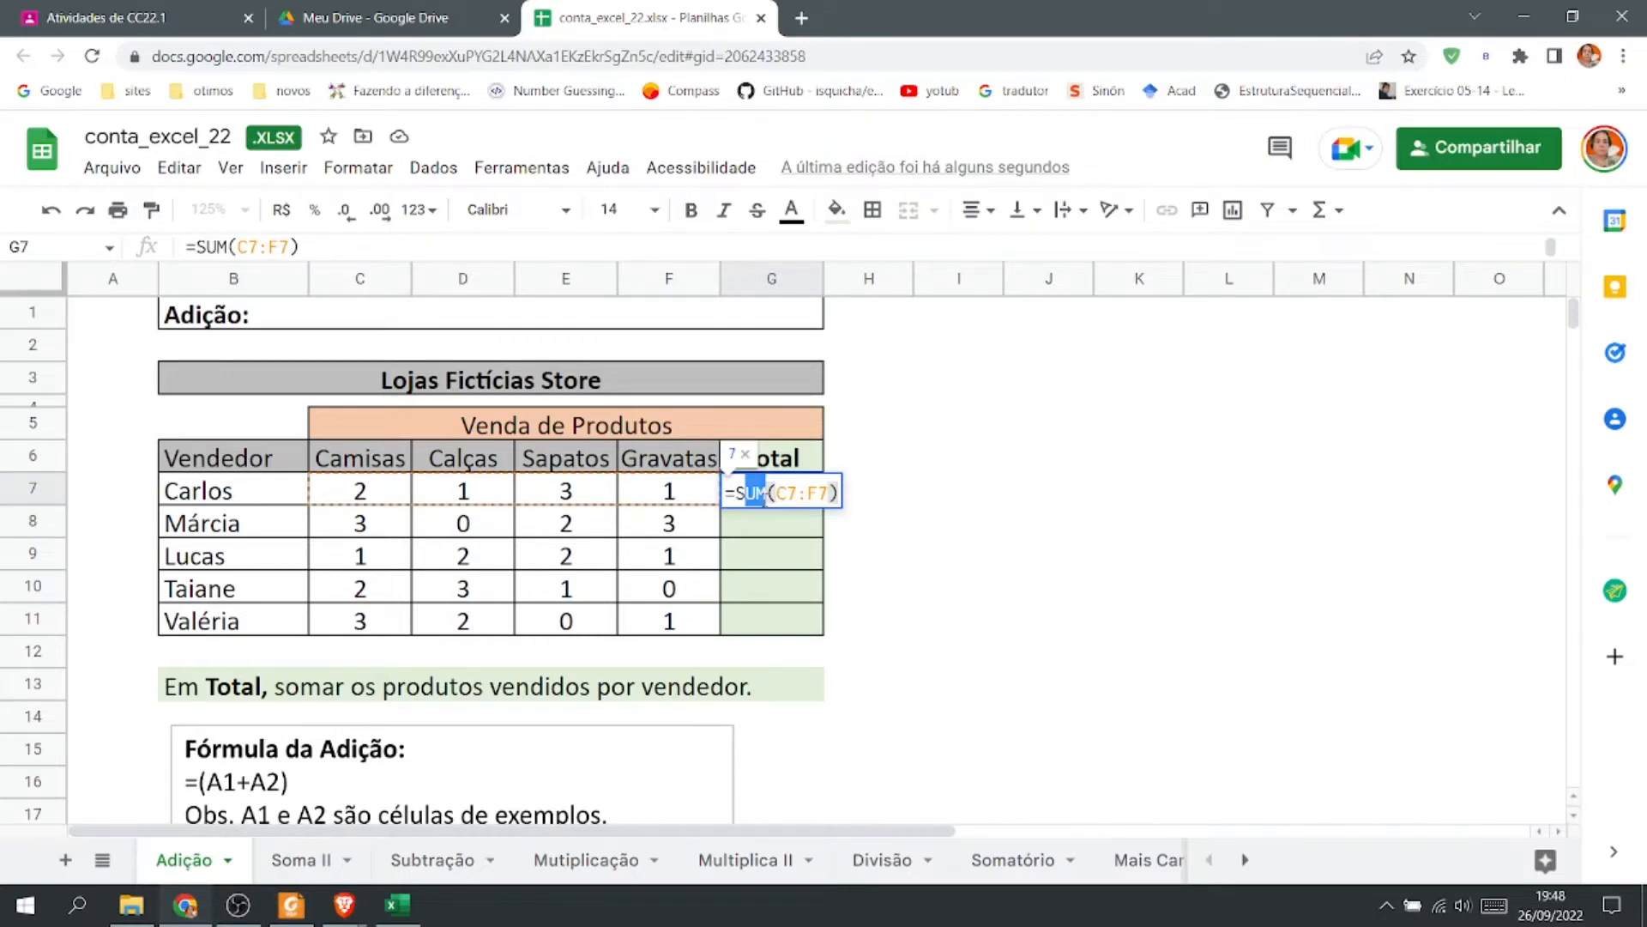
type("oma")
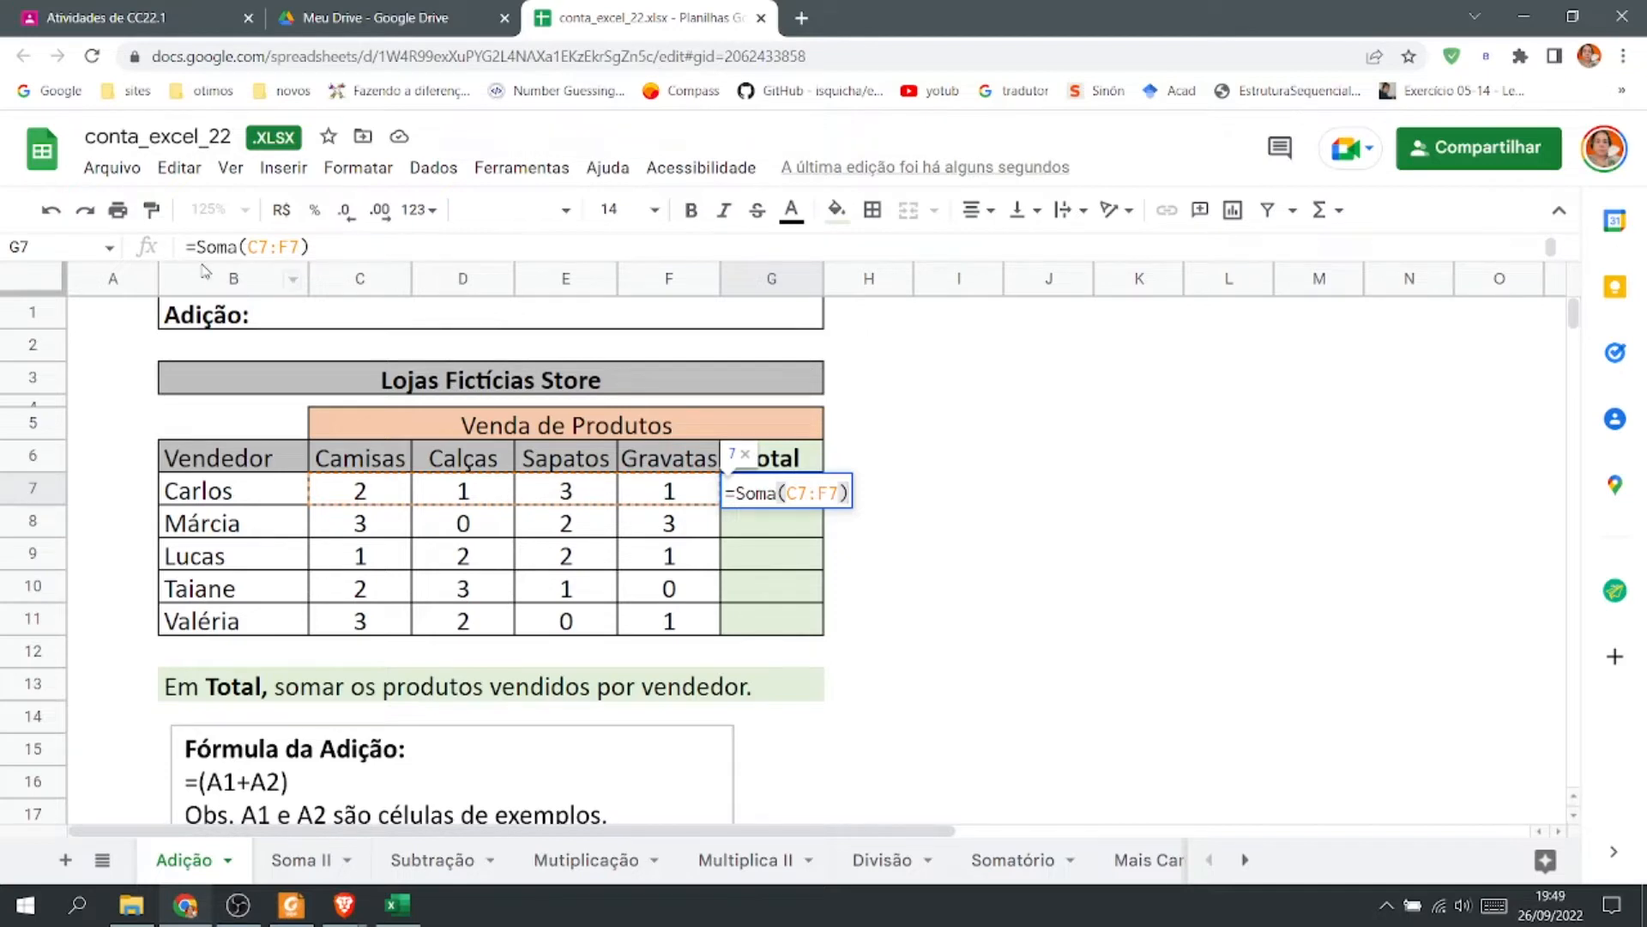
key("Return")
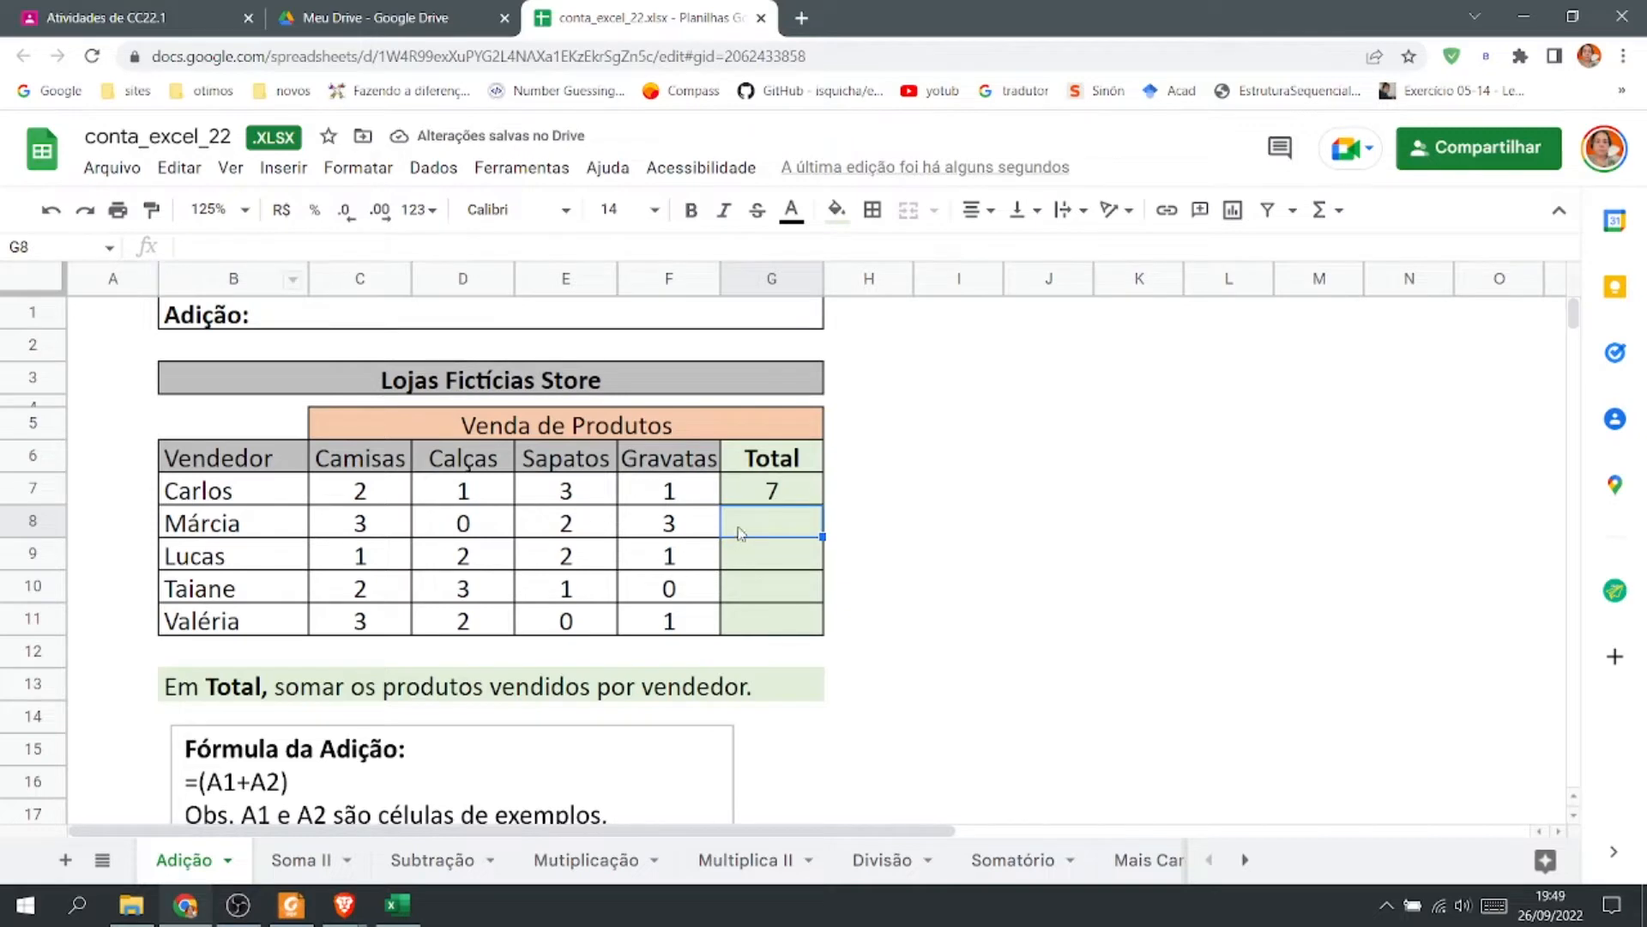
Review G7's formula and browse the complete list of available functions.
double_click(769, 494)
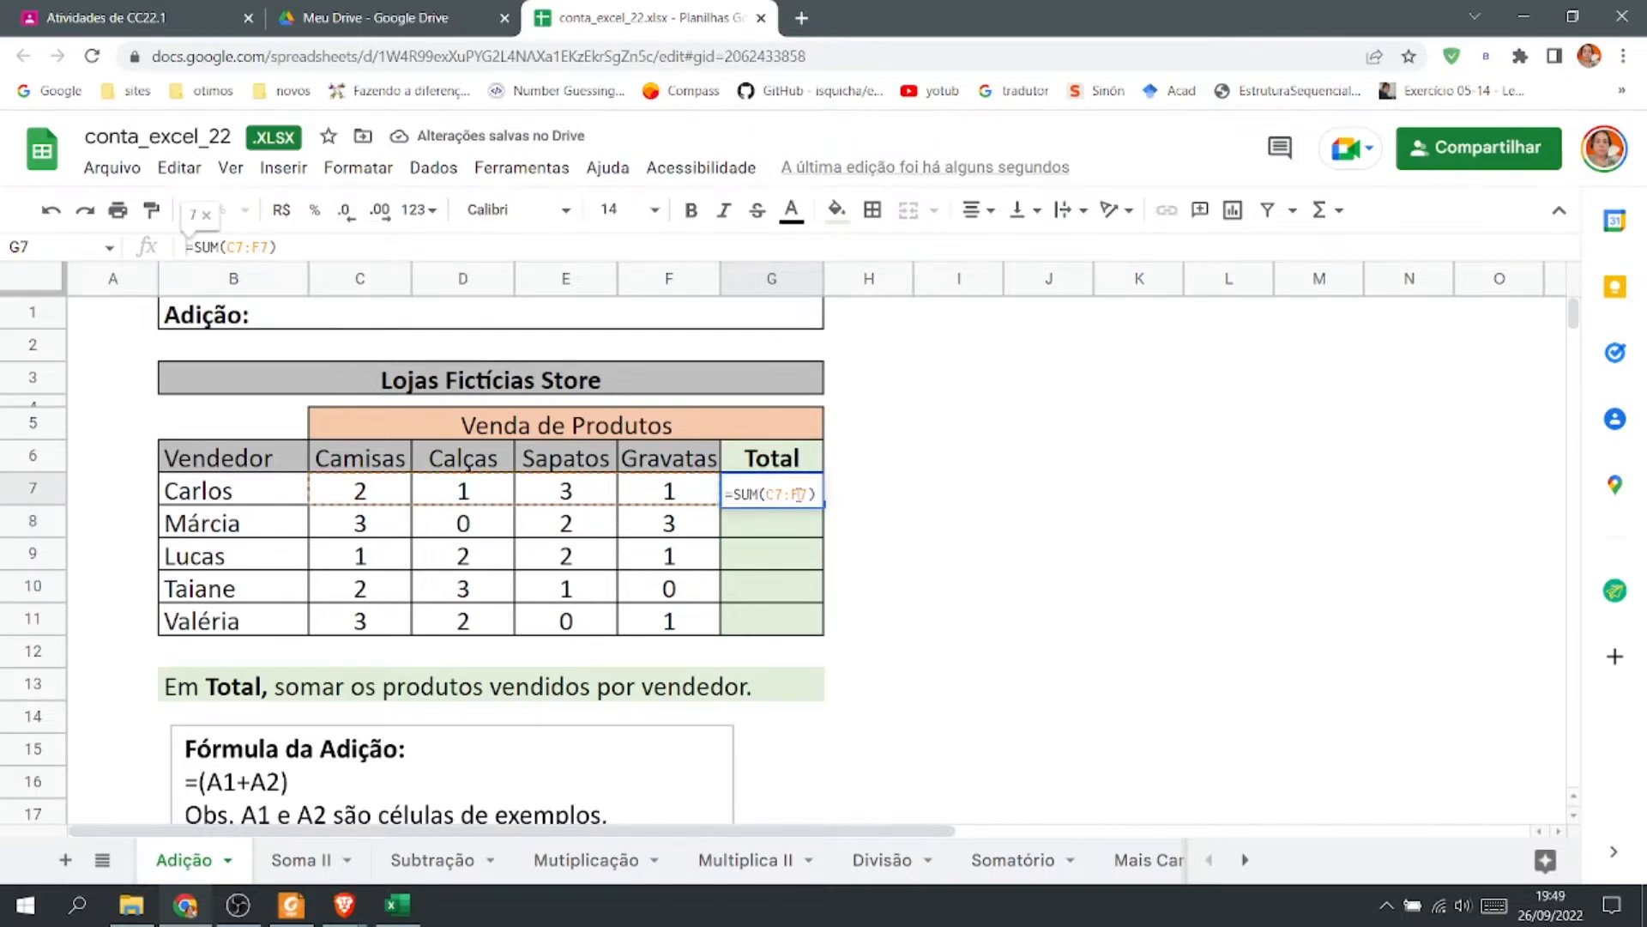
left_click(945, 531)
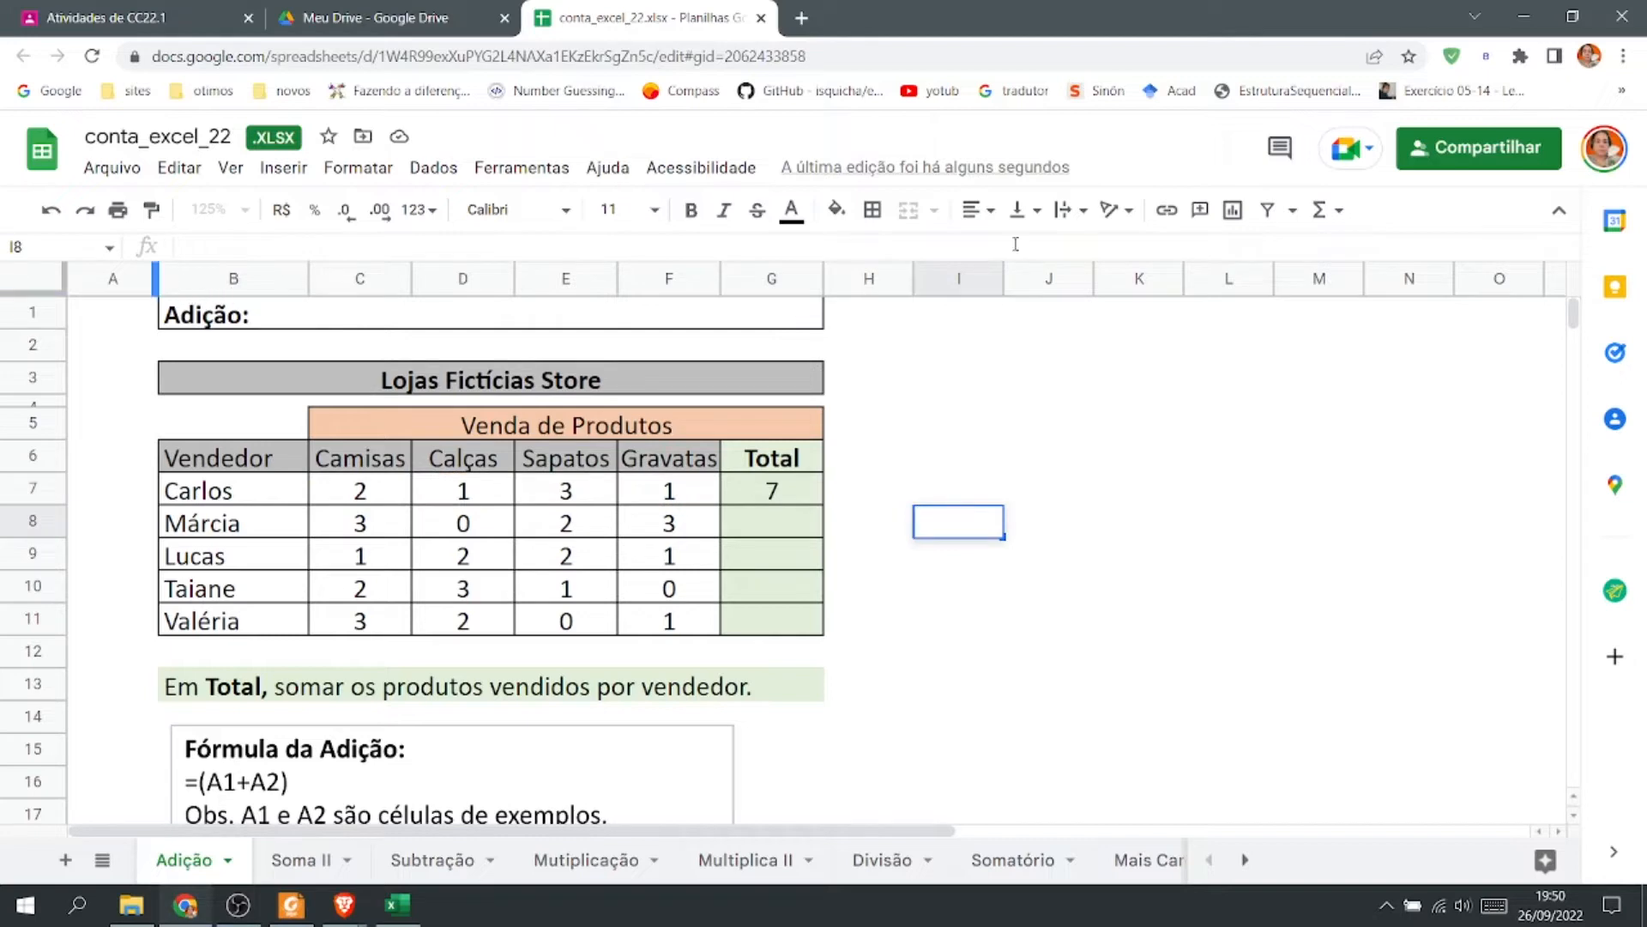
left_click(1335, 210)
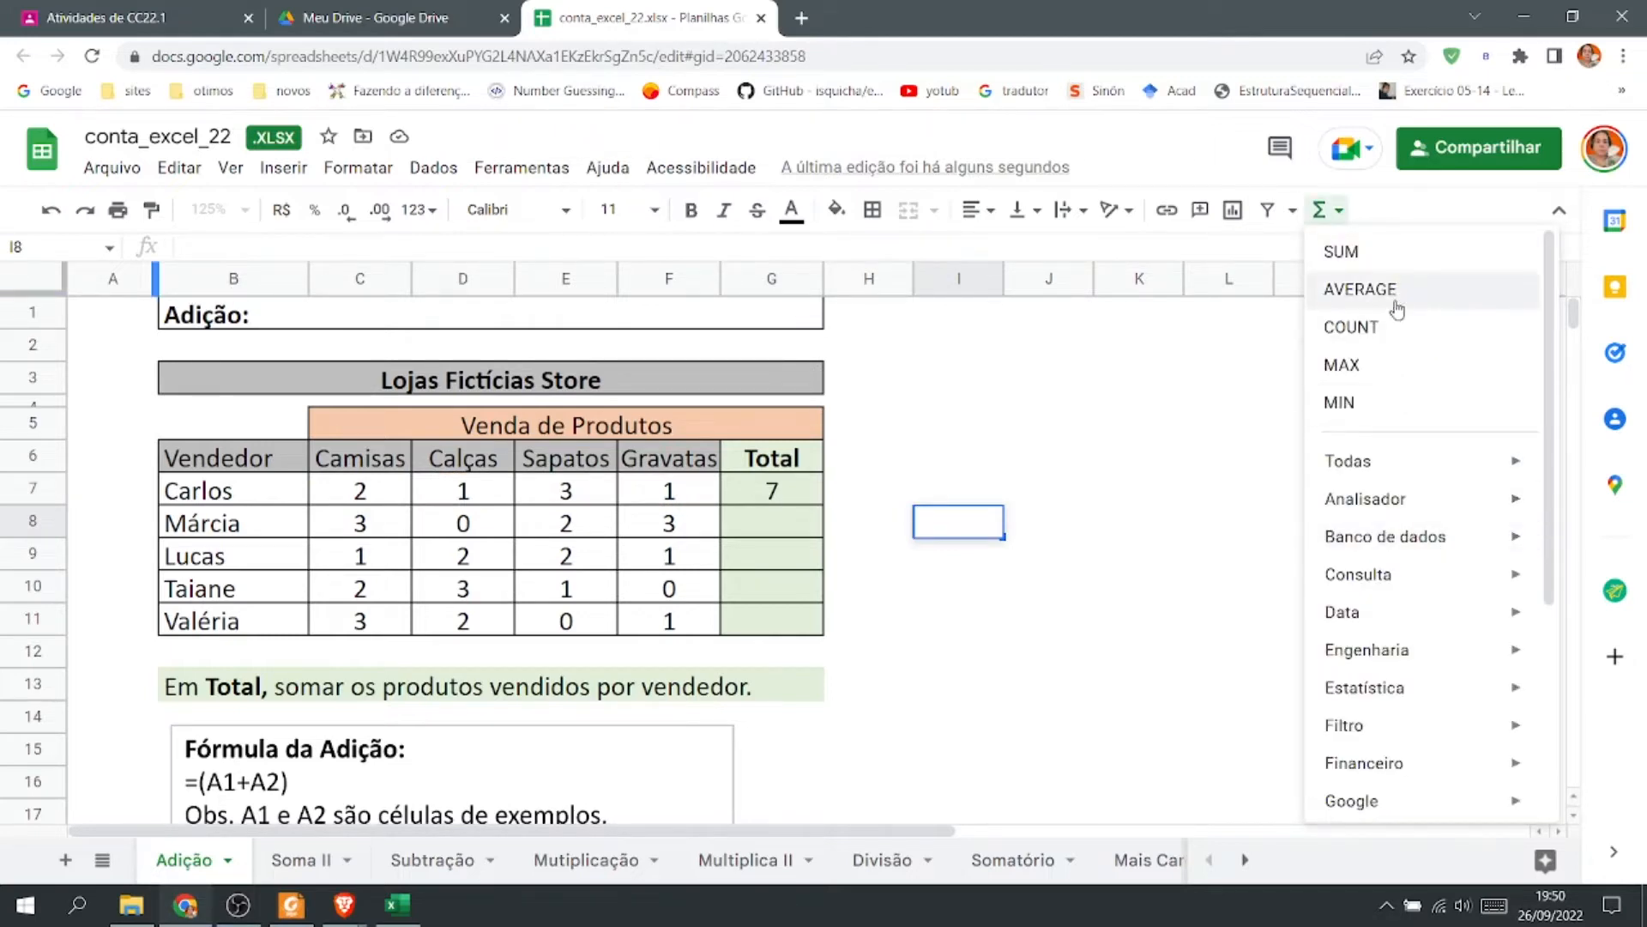
mouse_move(1446, 473)
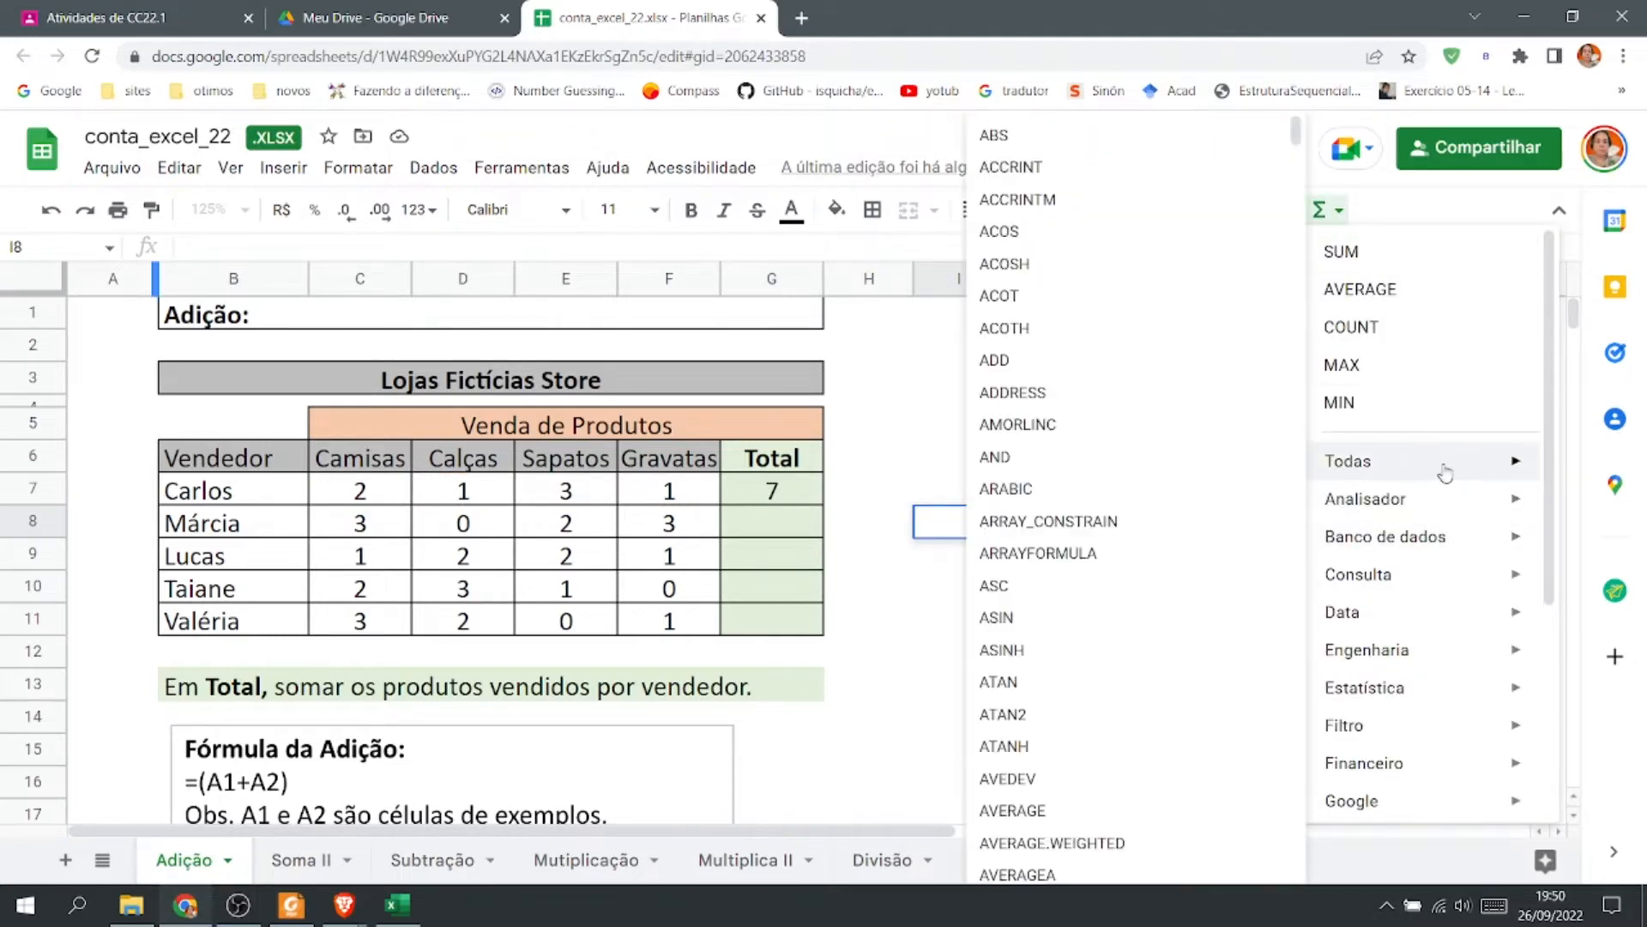
scroll(1229, 498, "down", 15)
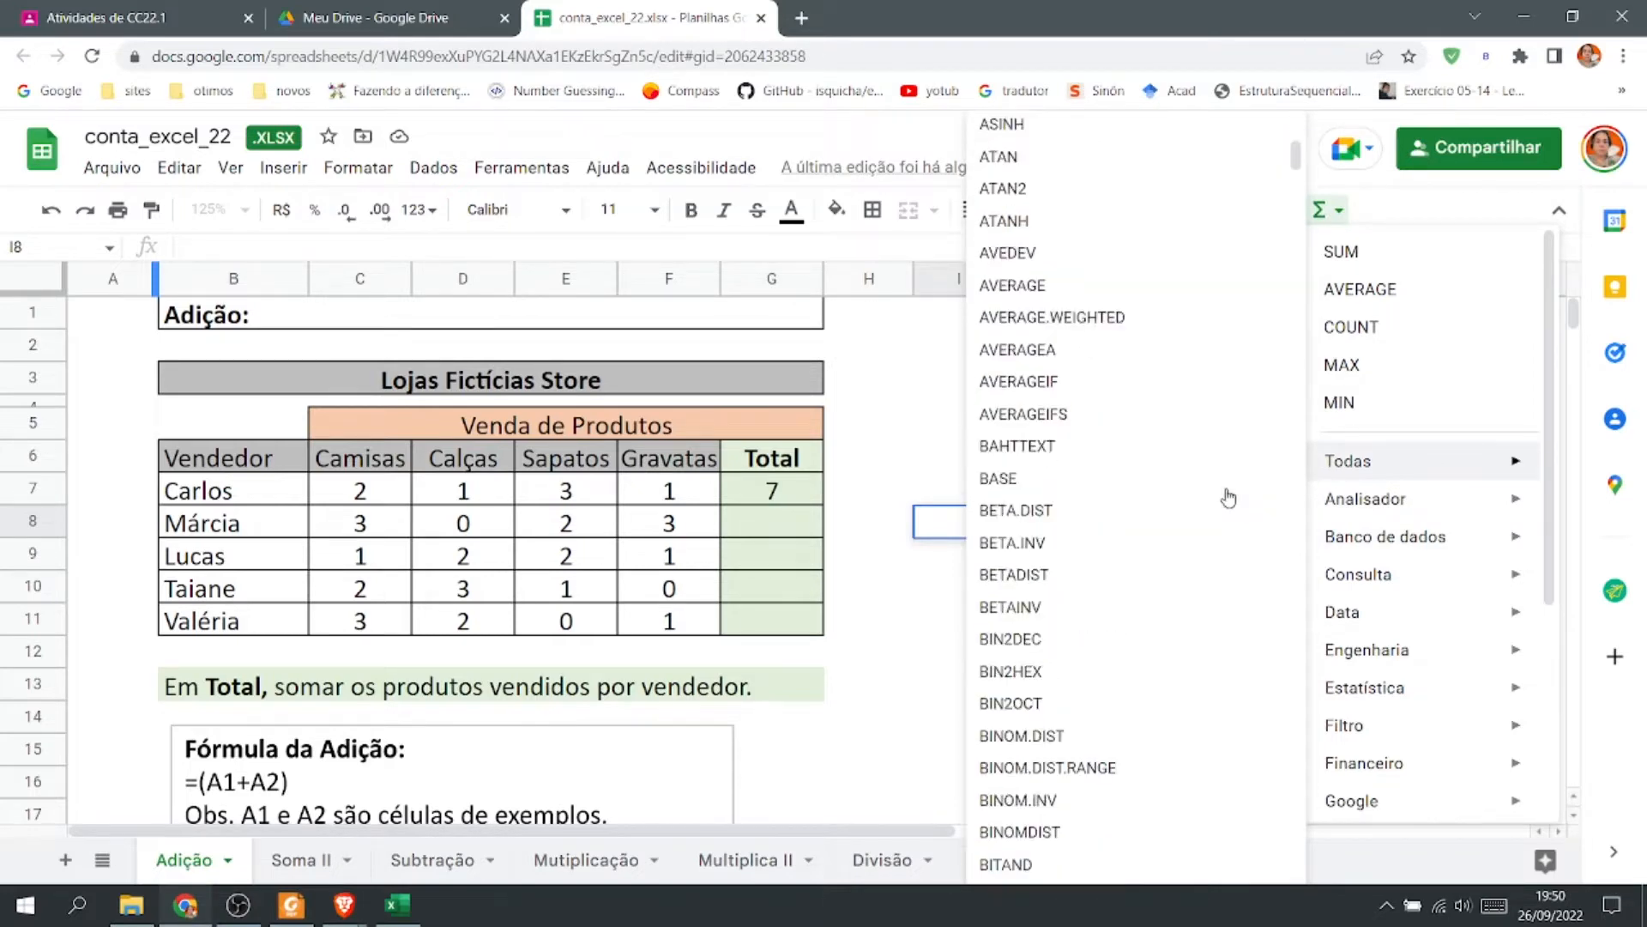
scroll(1229, 497, "down", 20)
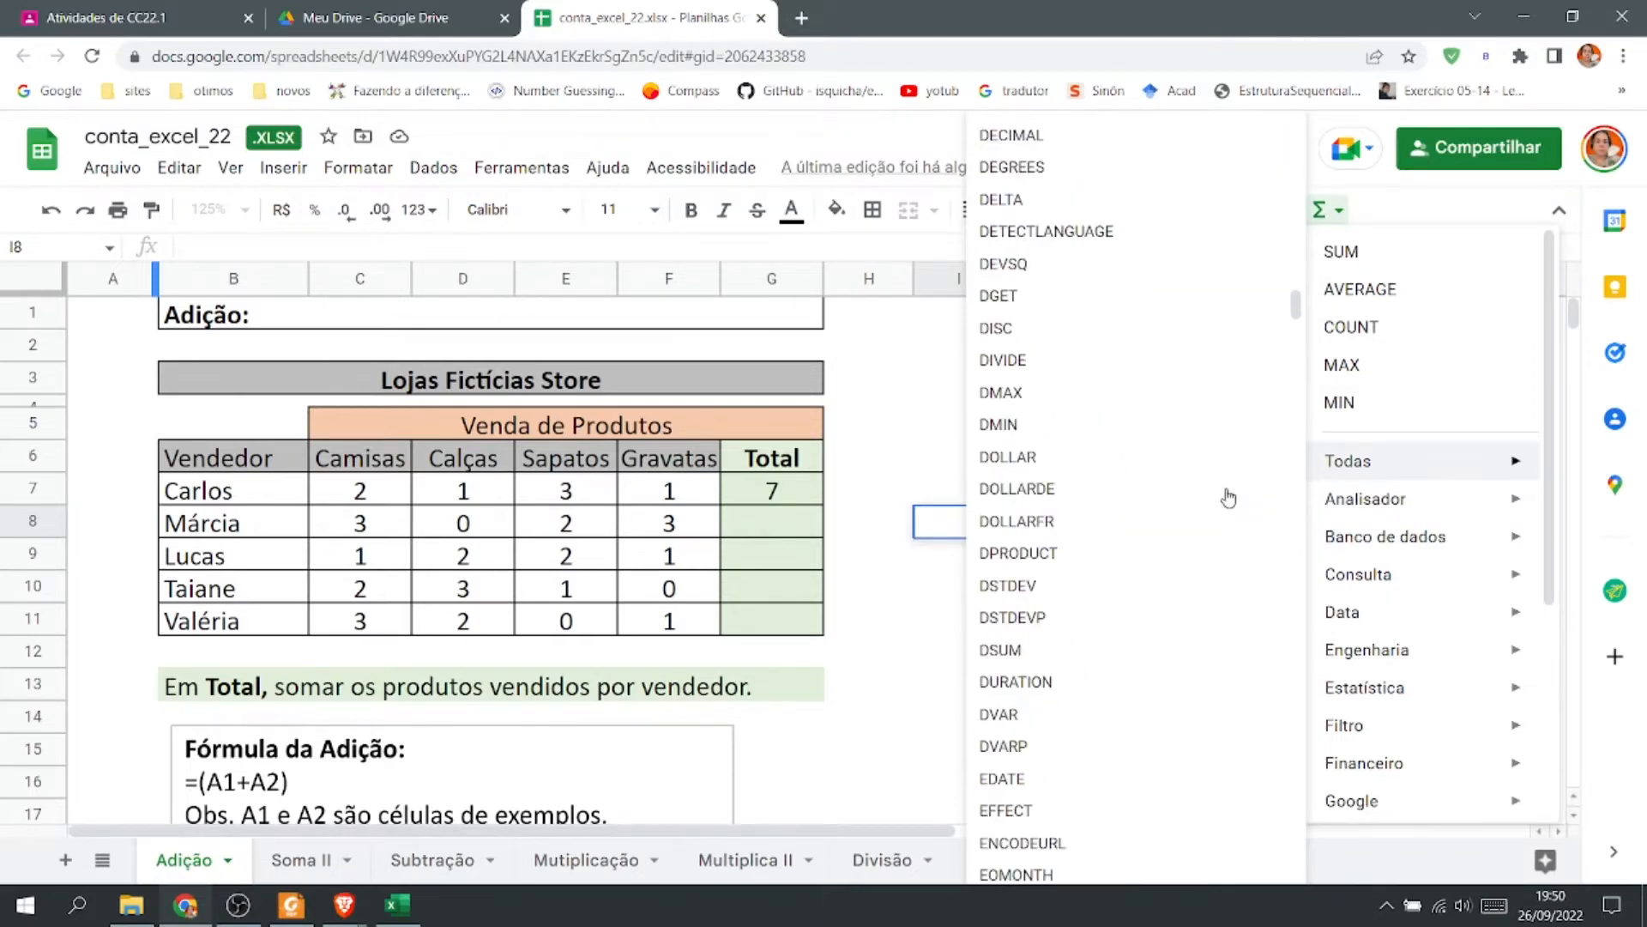
scroll(1257, 490, "down", 20)
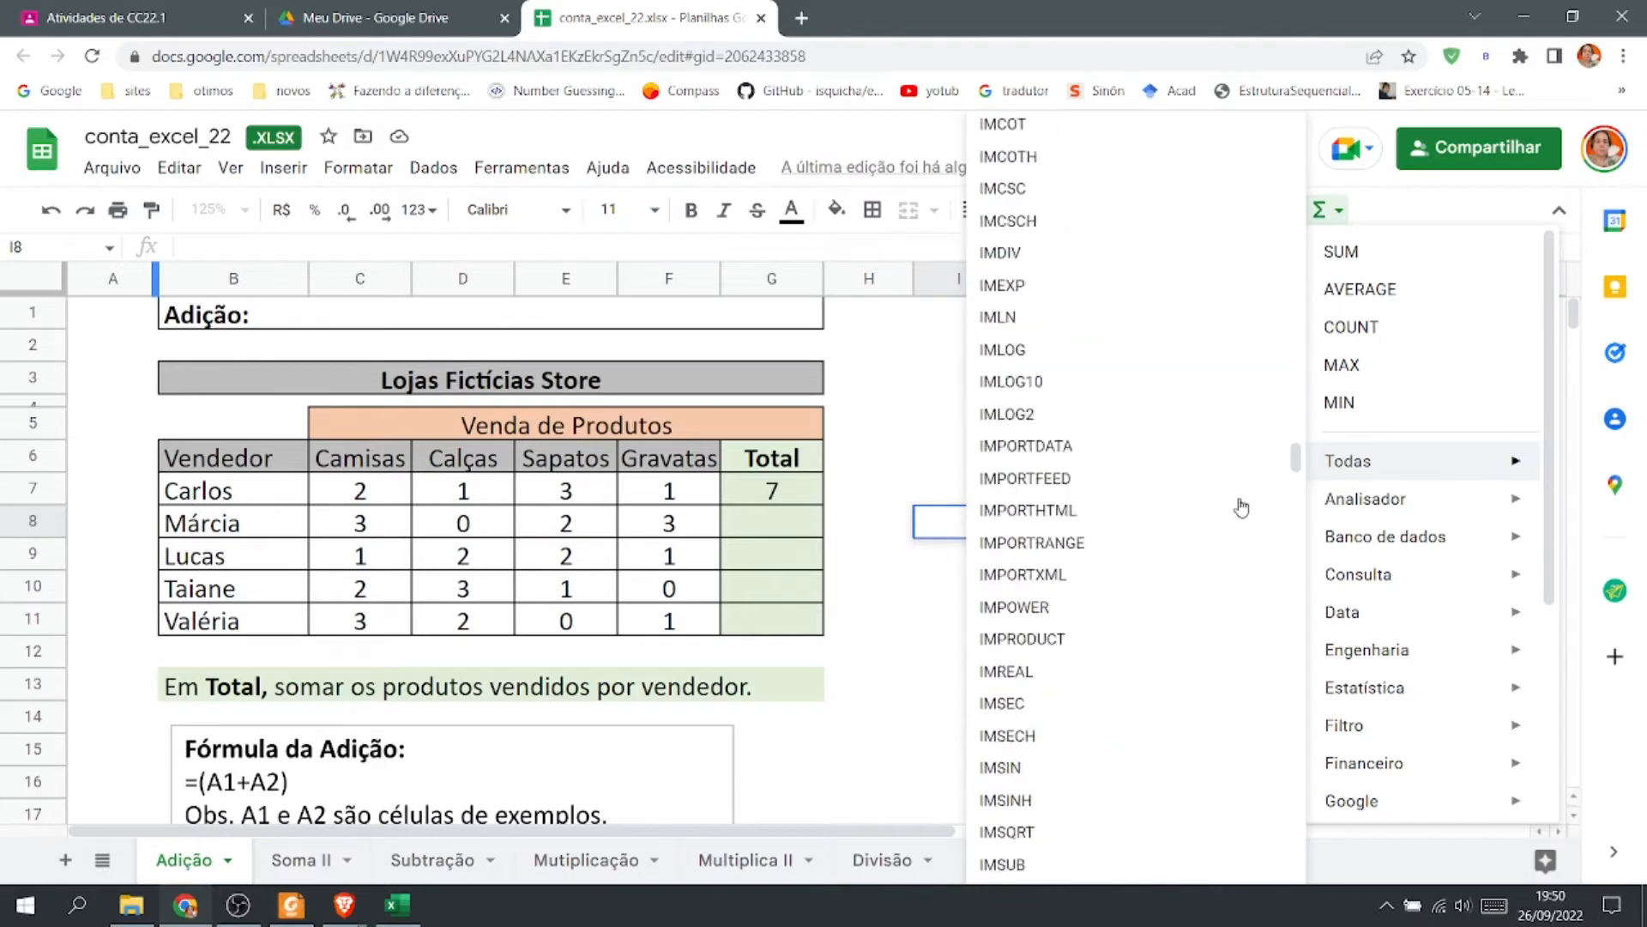
scroll(1240, 508, "down", 20)
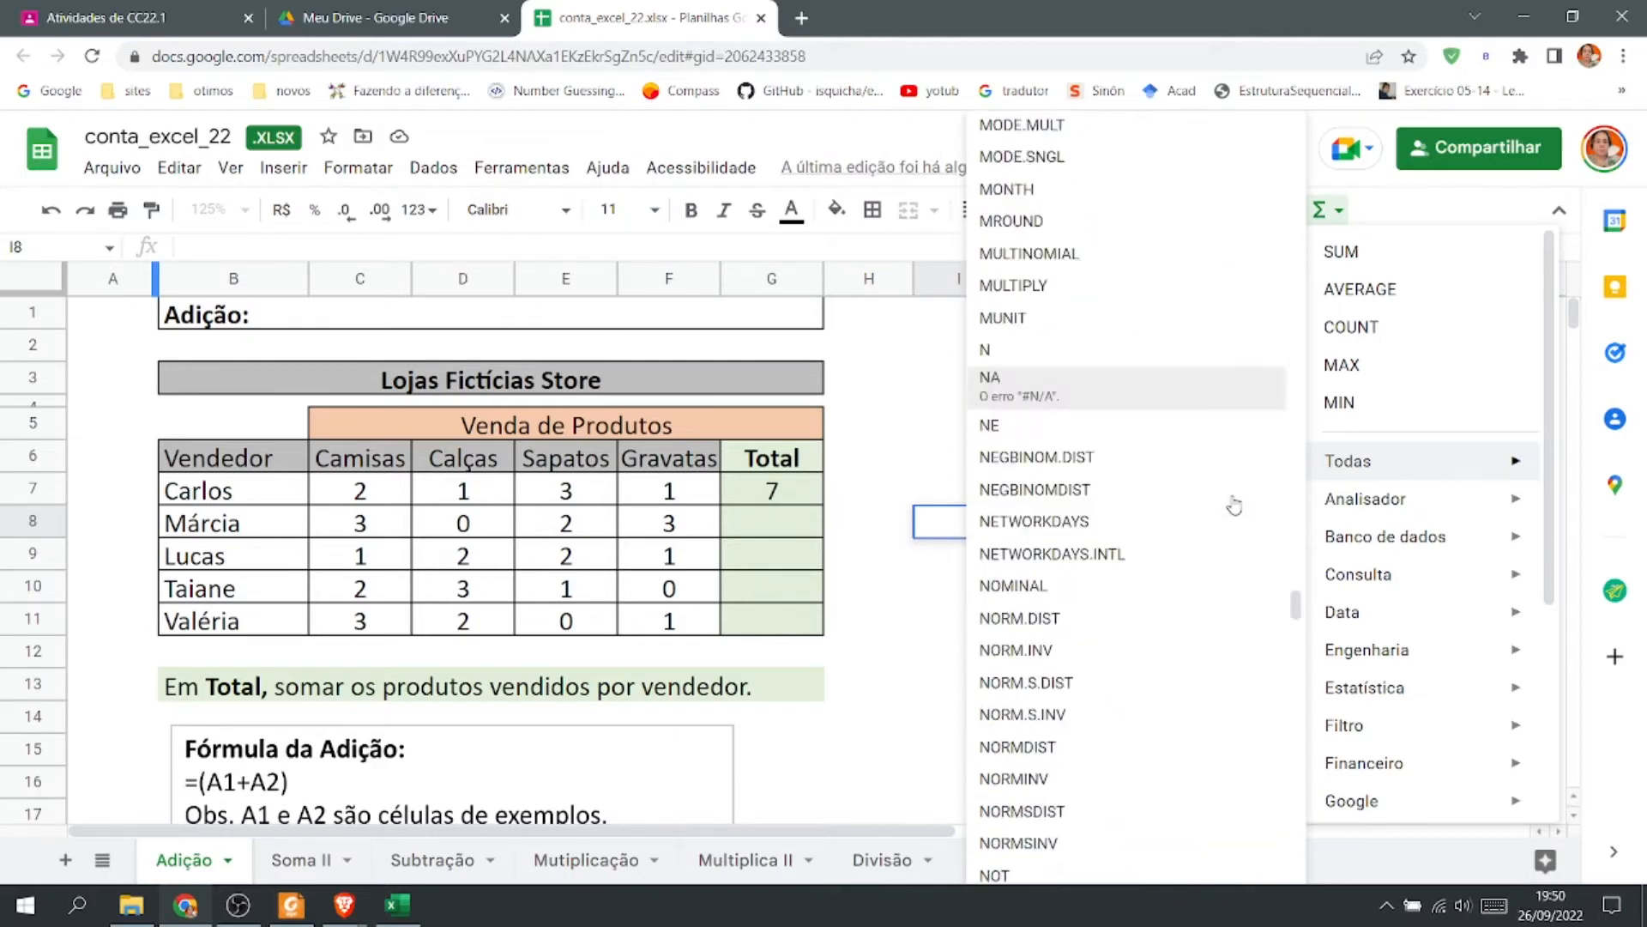
scroll(1216, 544, "down", 20)
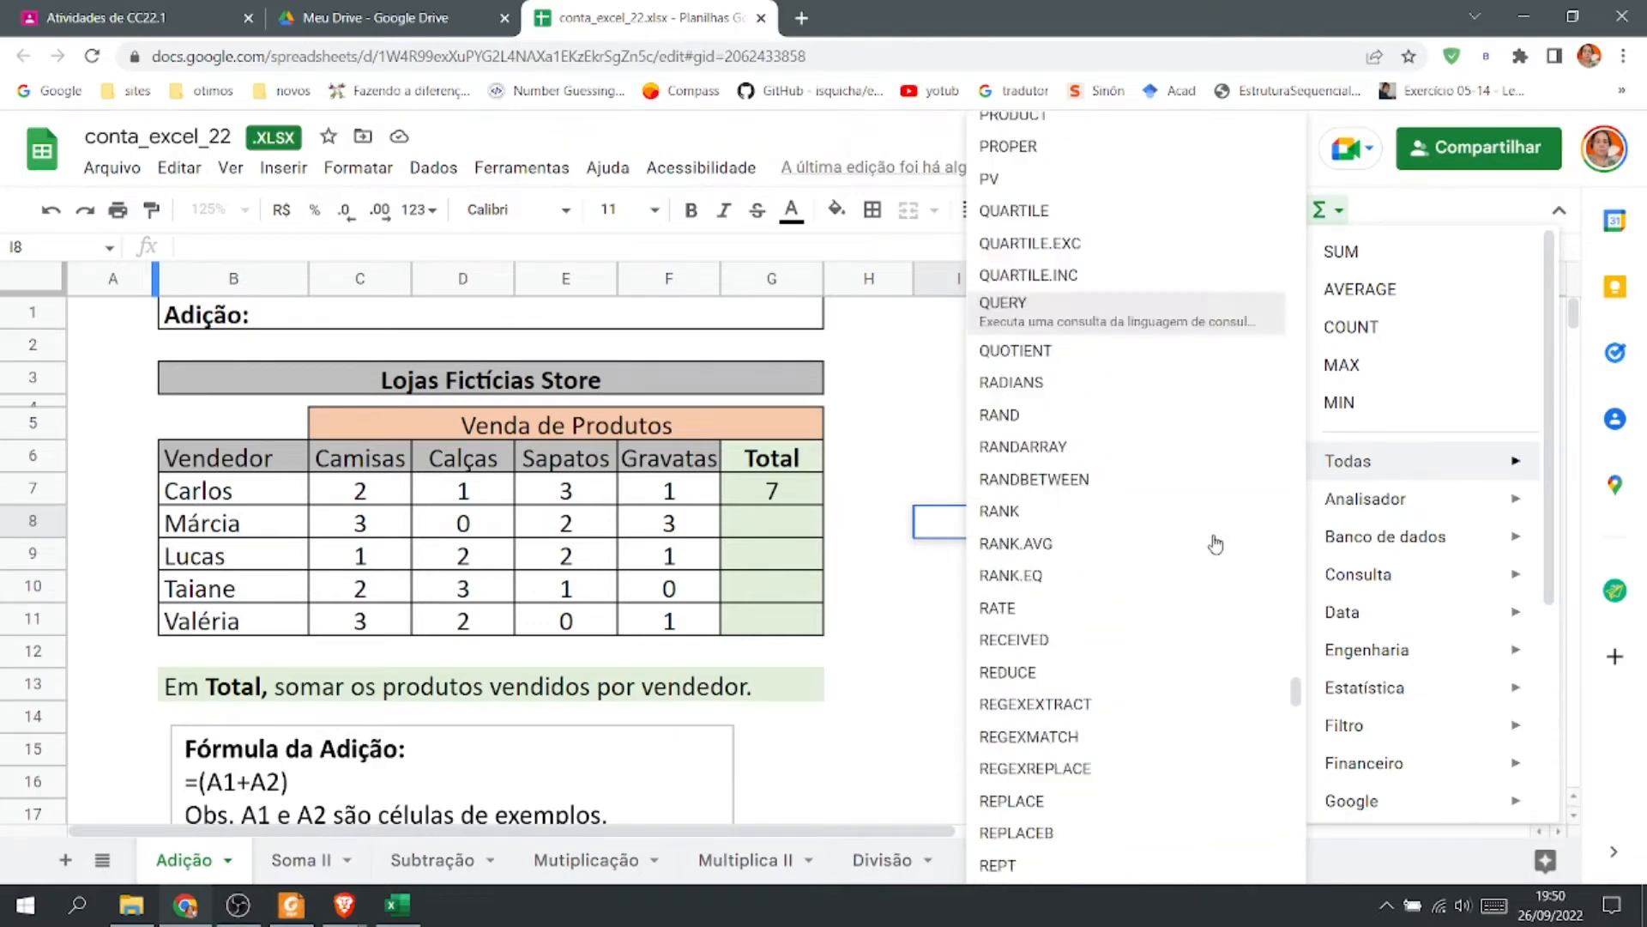
scroll(1217, 543, "down", 15)
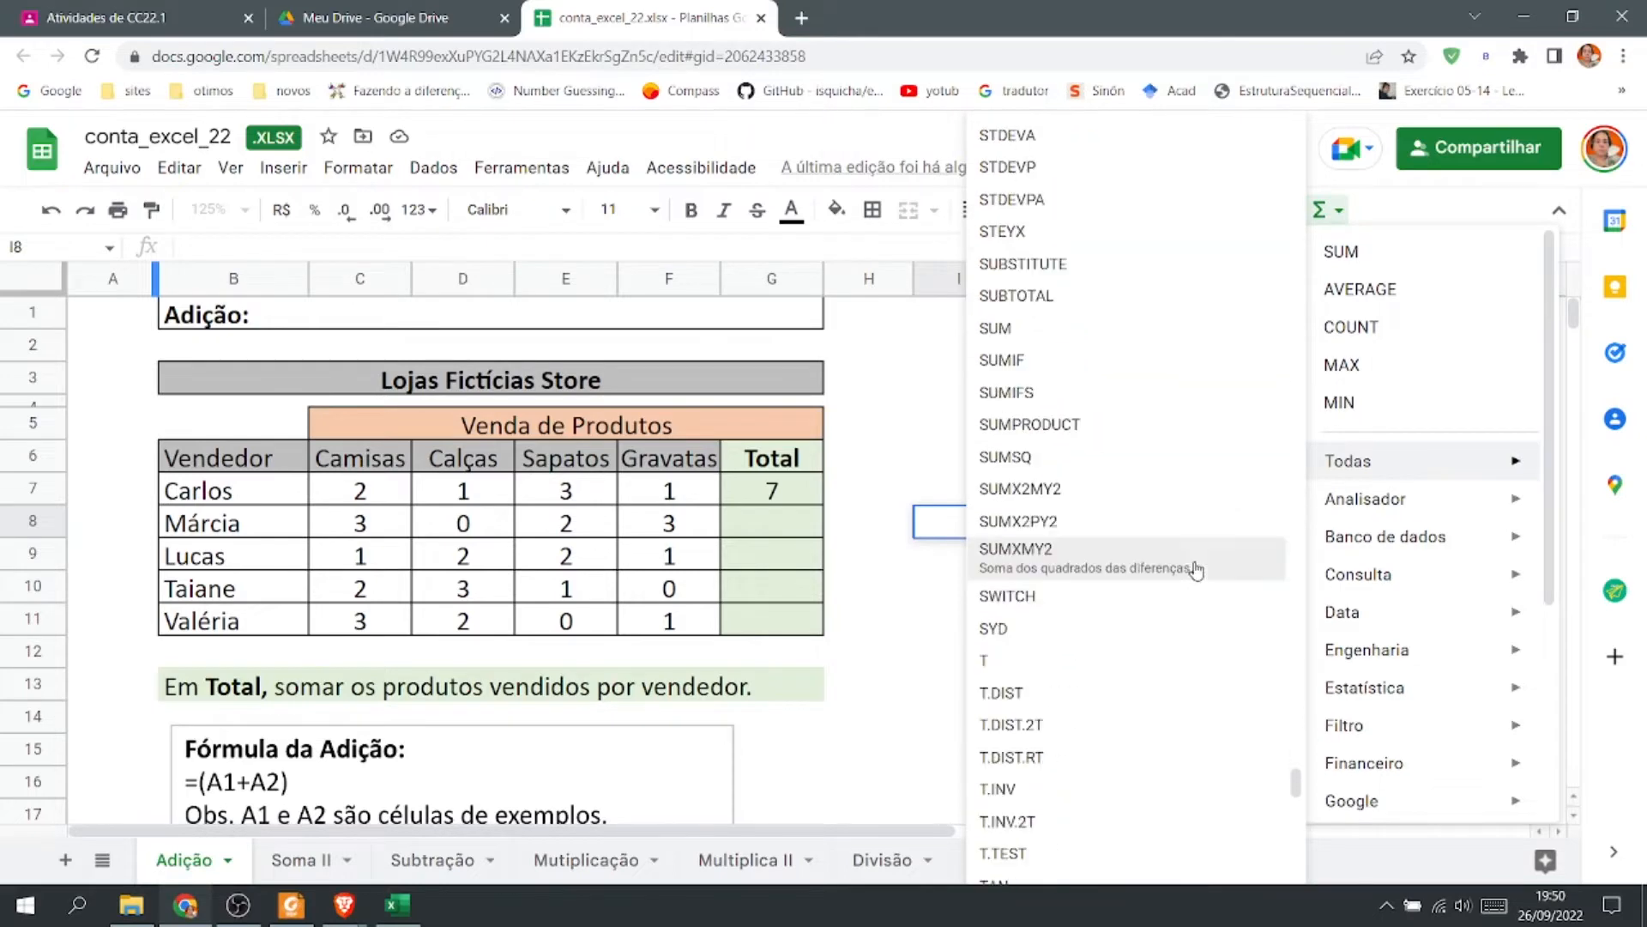
scroll(1182, 570, "down", 20)
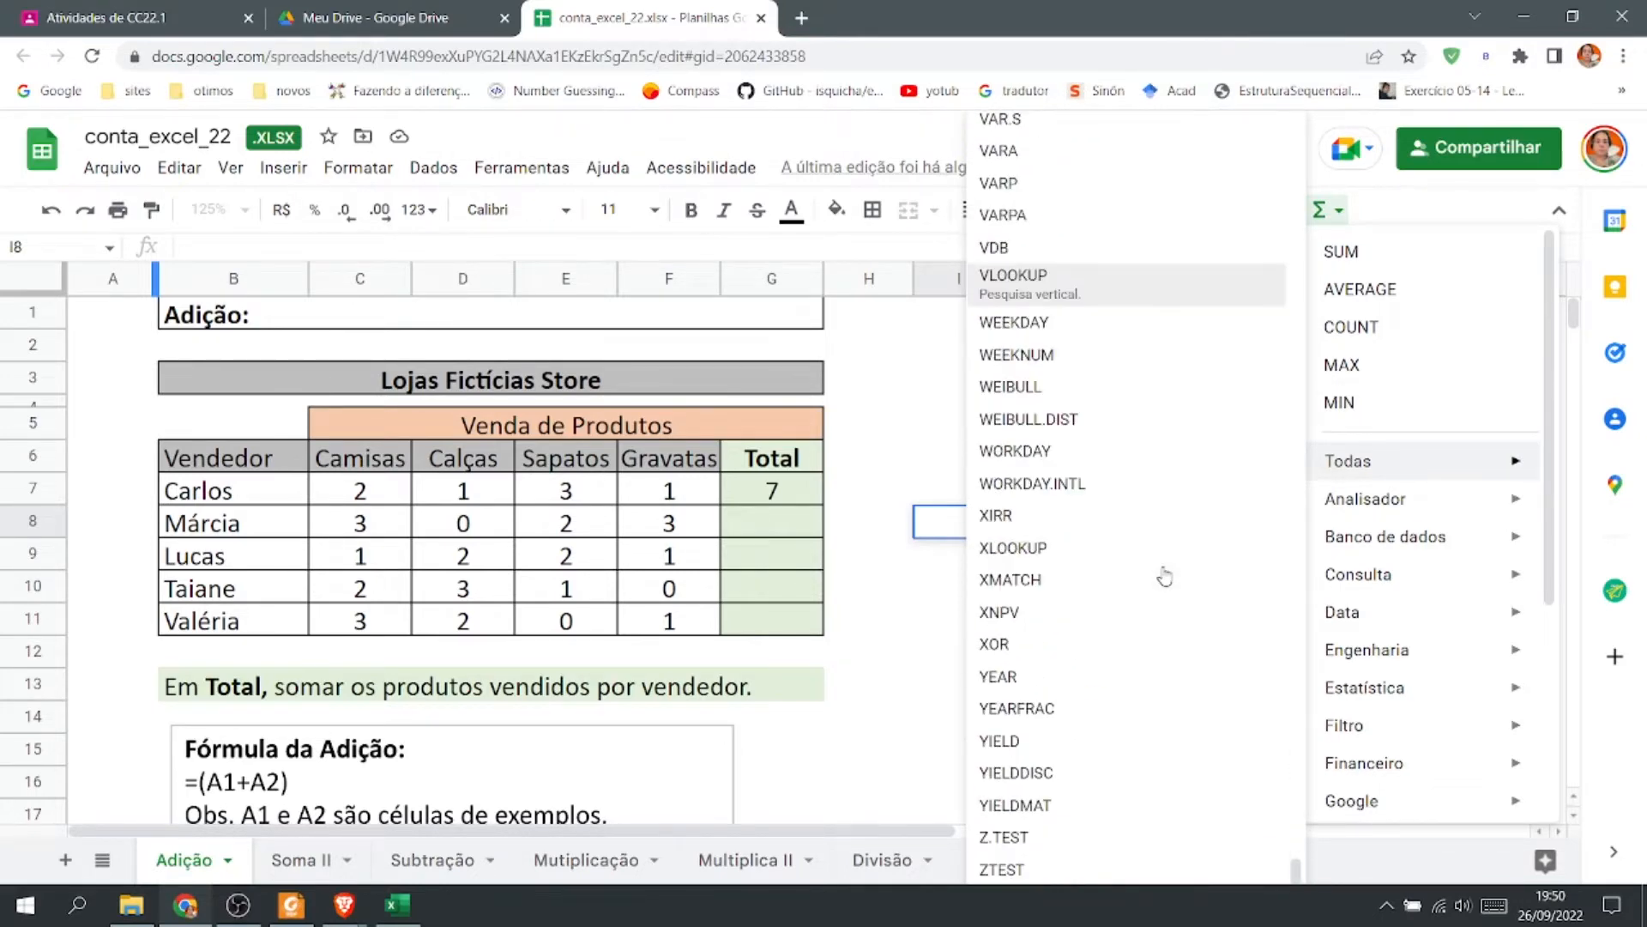
Insert a SUM function in Márcia's Total cell G8 covering the range C8:F8.
left_click(776, 530)
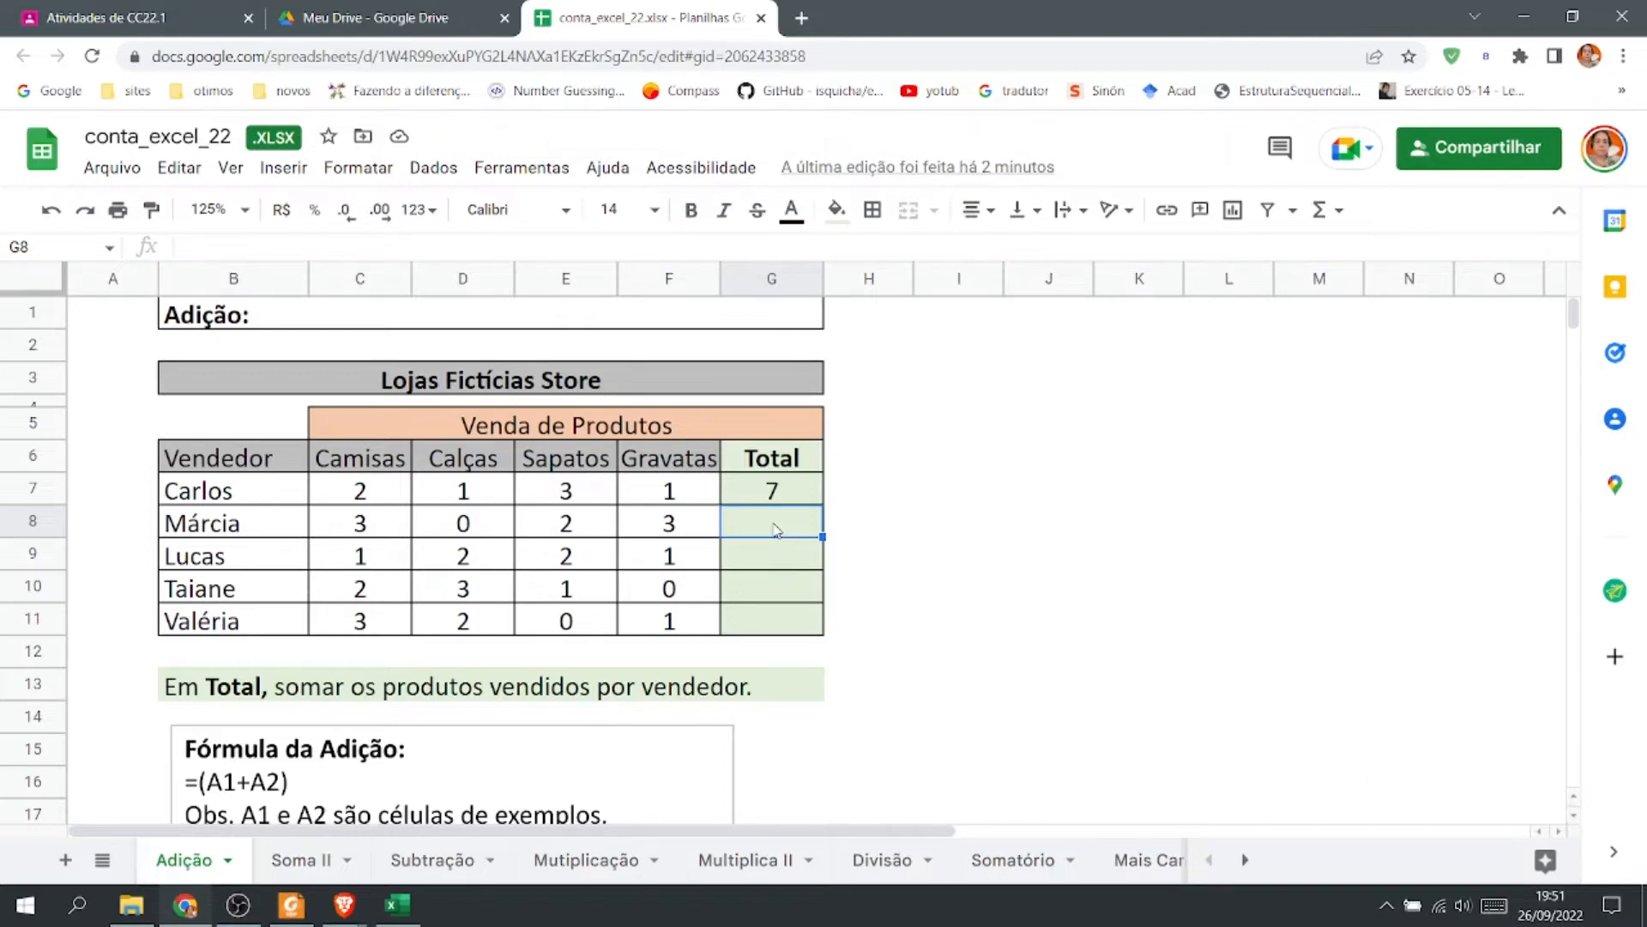
left_click(1345, 223)
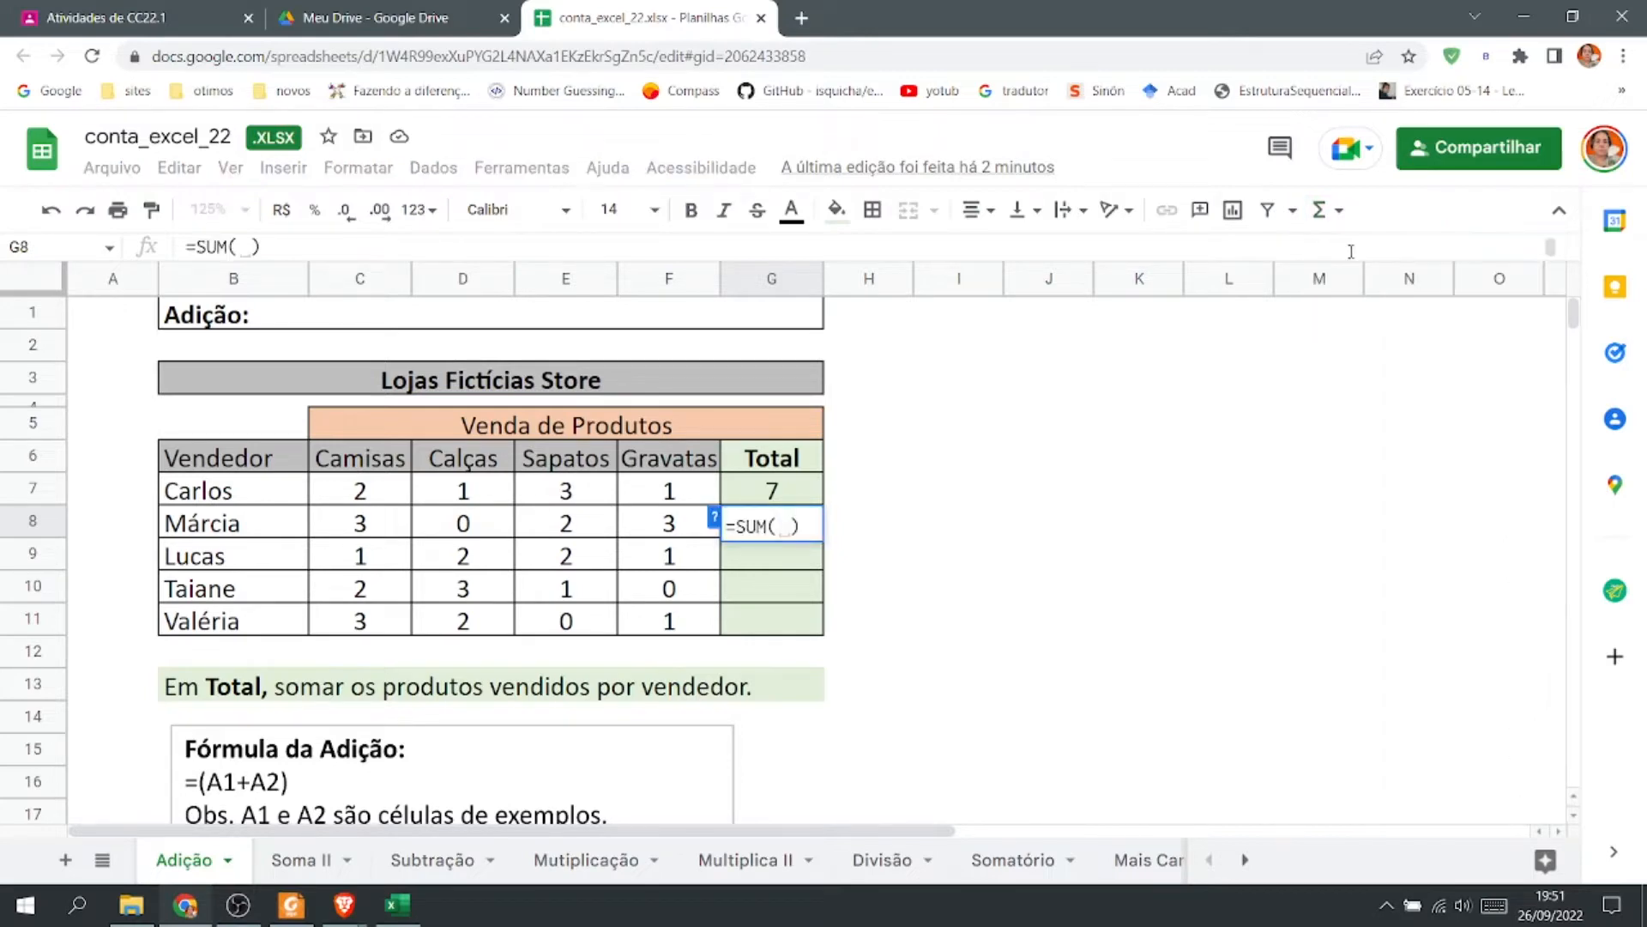
left_click_drag(379, 526, 668, 525)
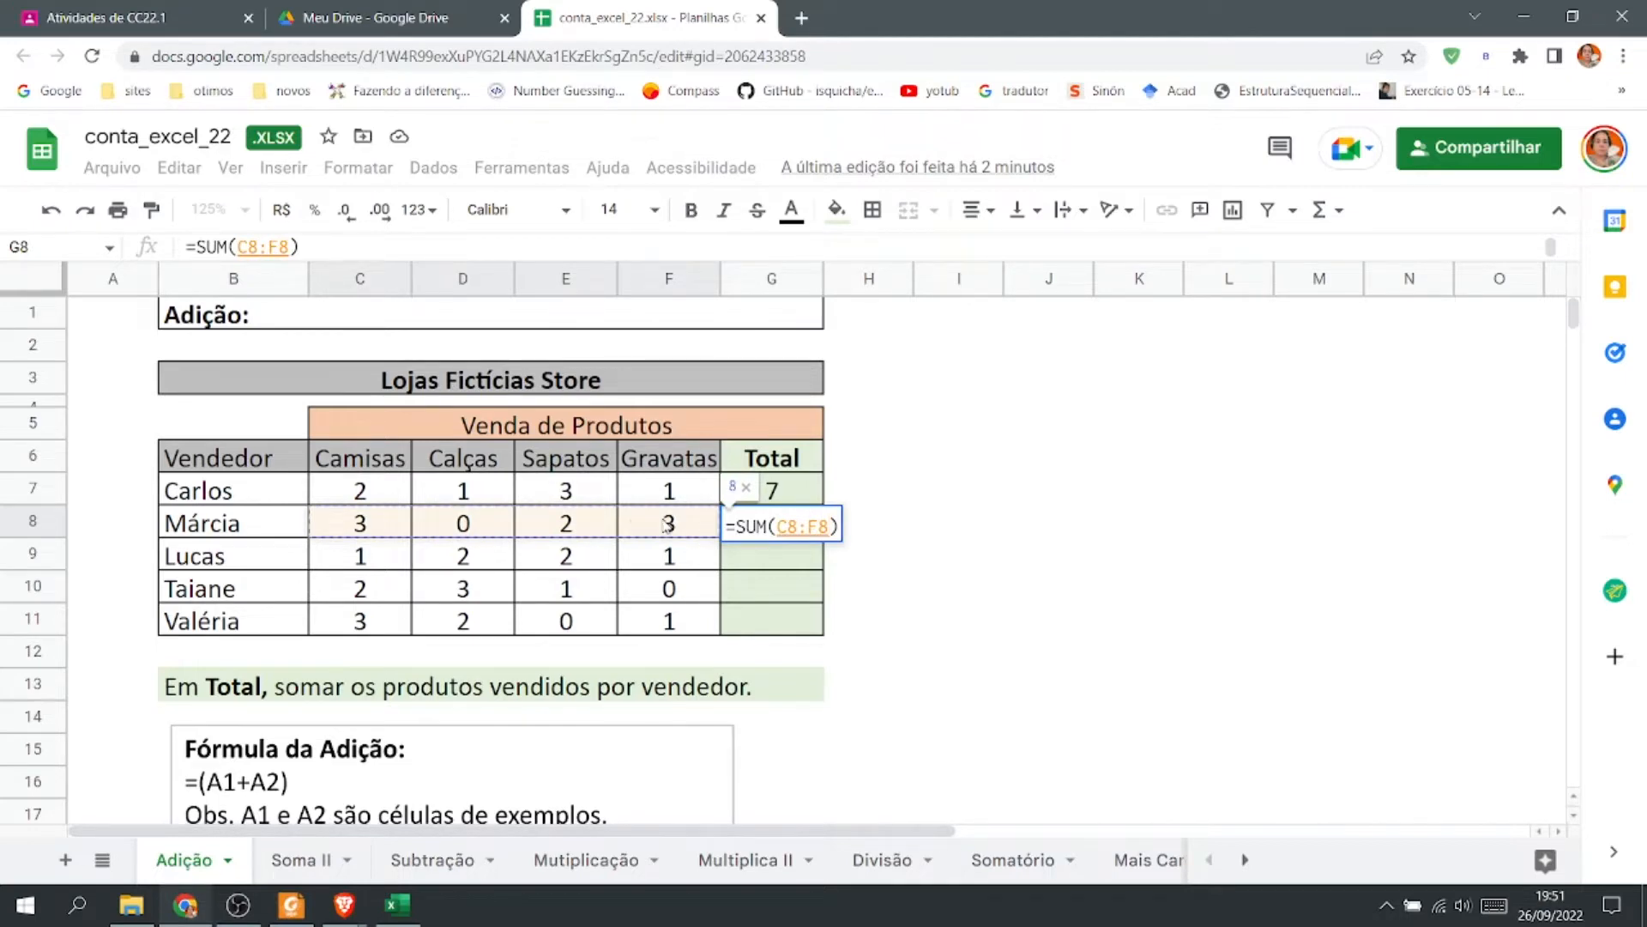
key("Return")
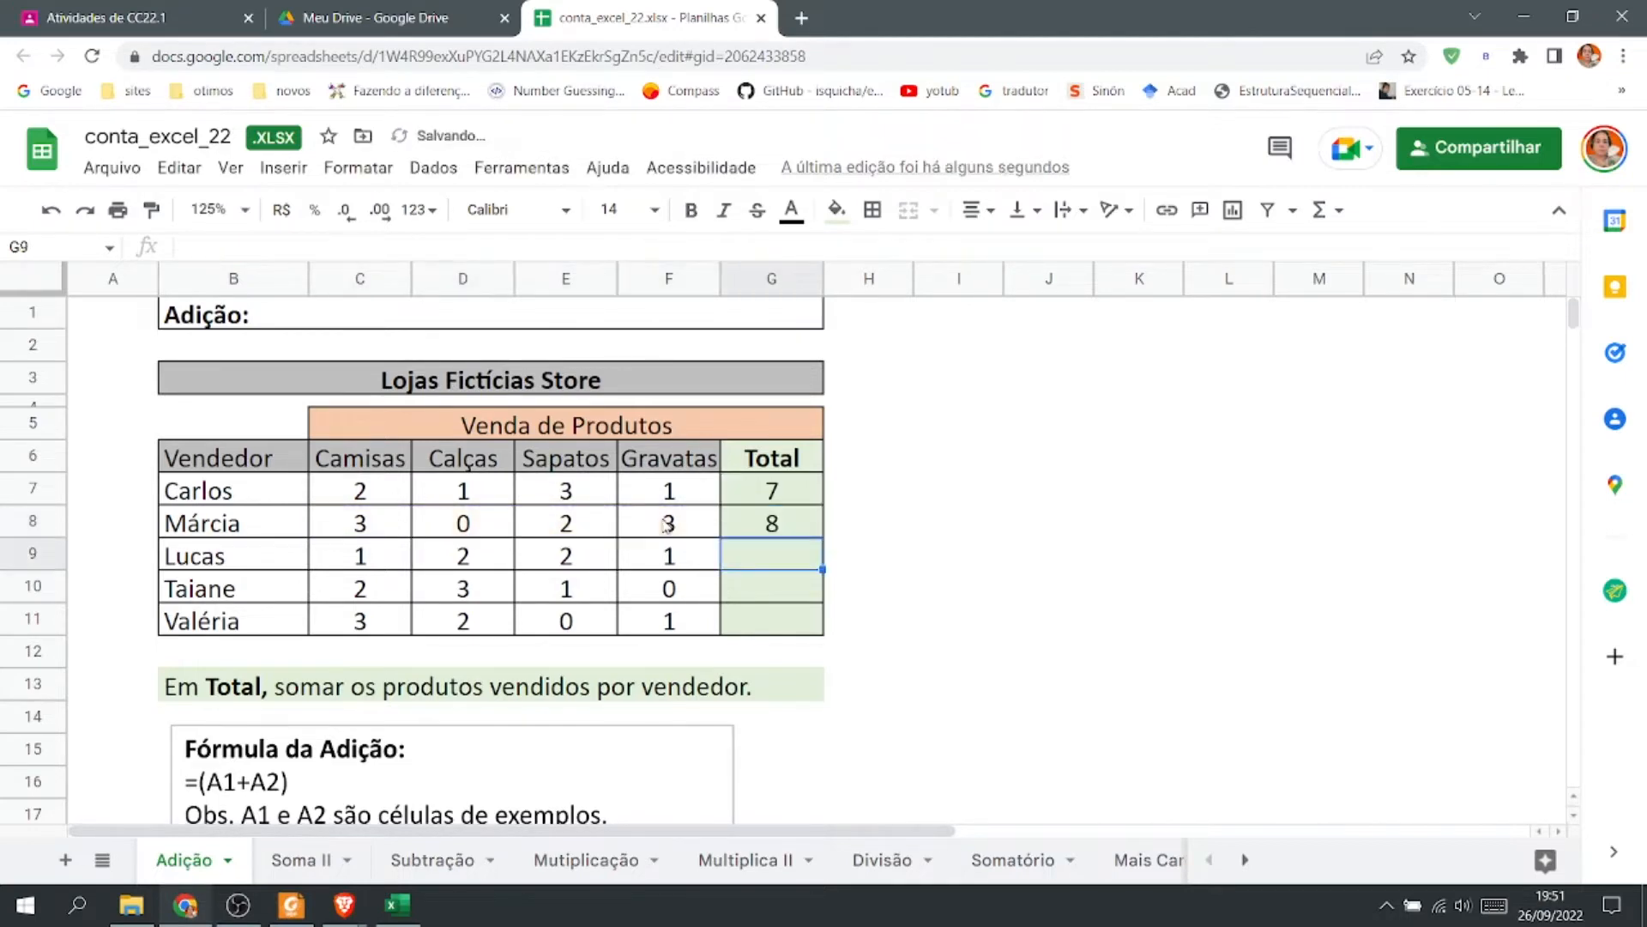
Fill G8's formula down through G11 to total the remaining sellers.
left_click(803, 503)
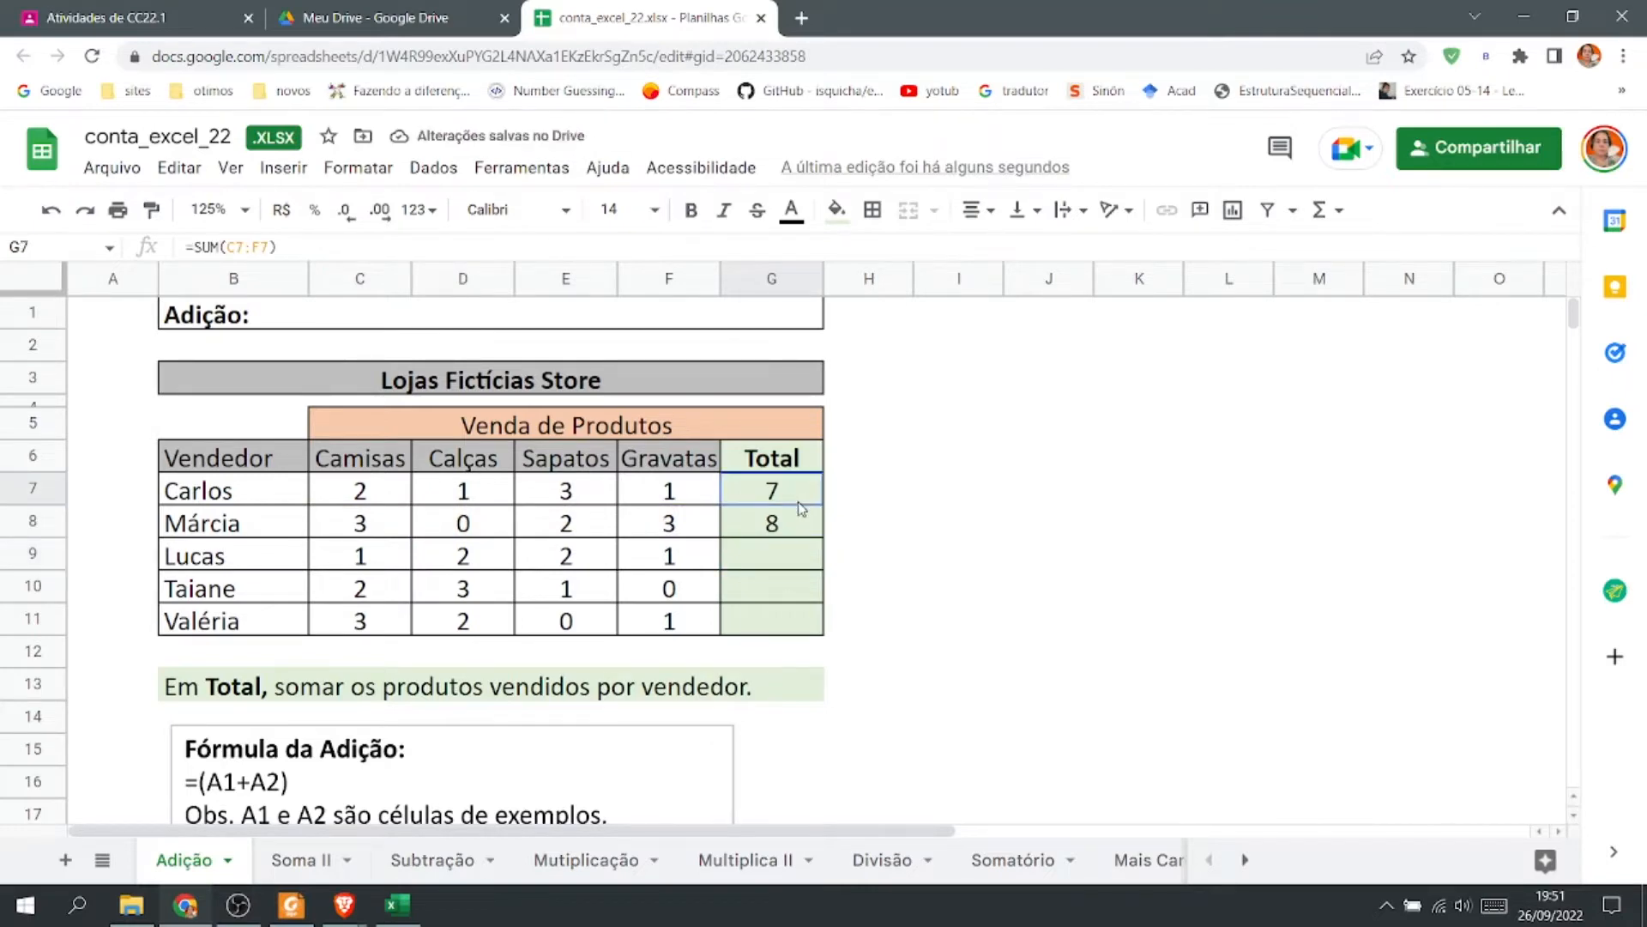
left_click(804, 532)
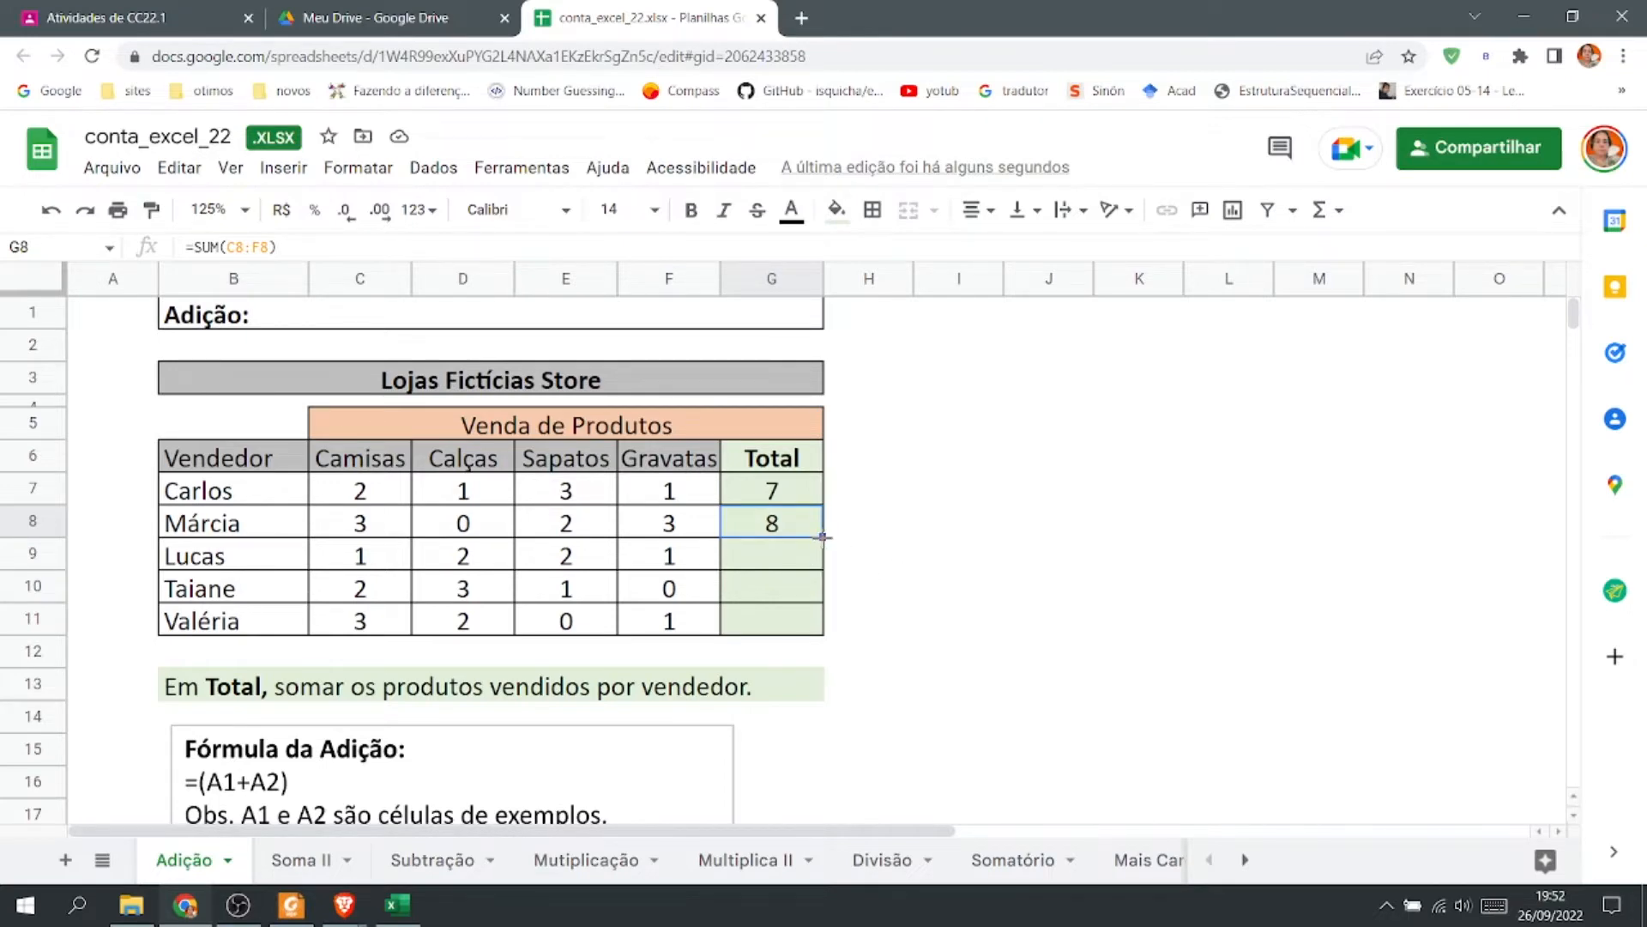
left_click_drag(822, 537, 822, 633)
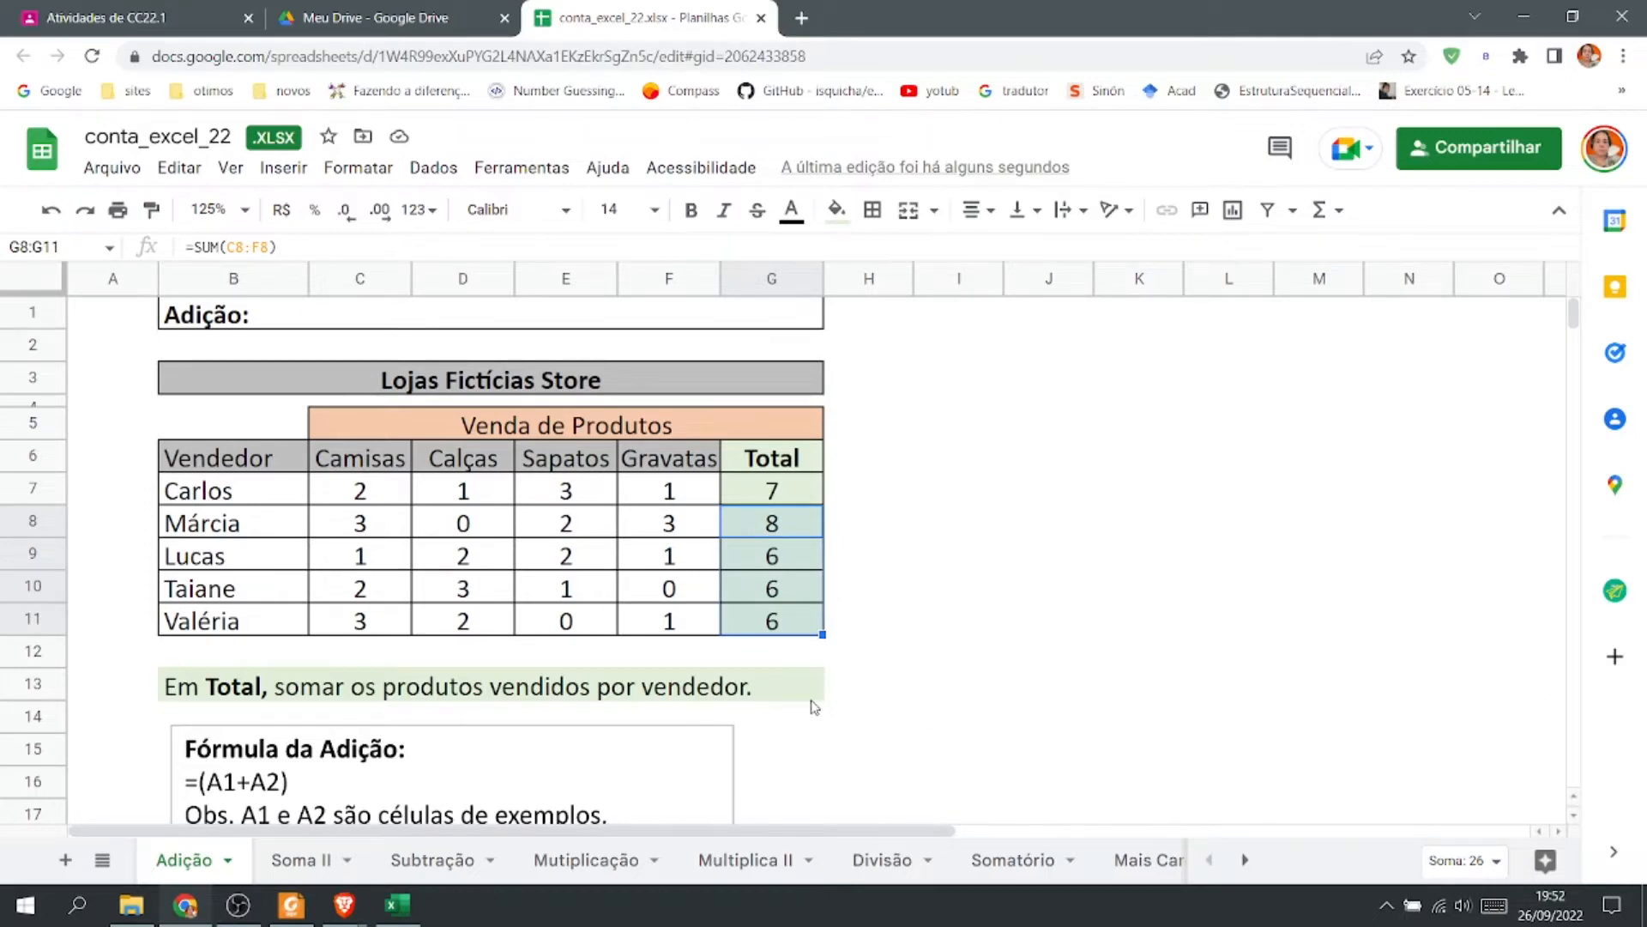
Inspect the formulas in each Total cell from G7 to G11.
double_click(793, 494)
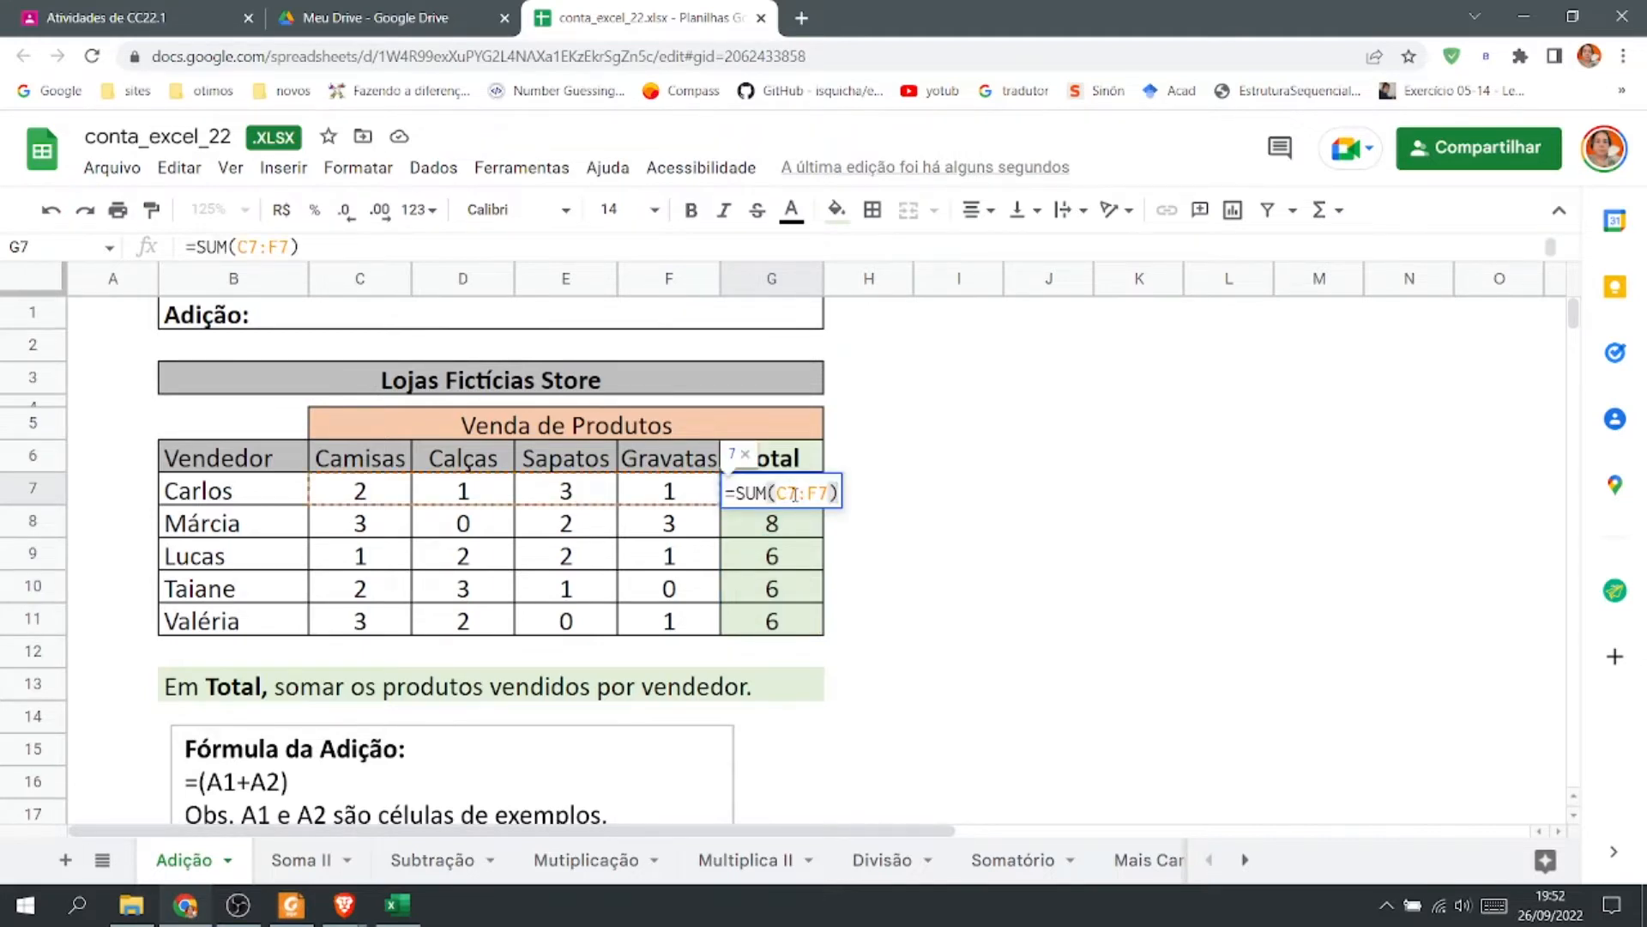
key("Escape")
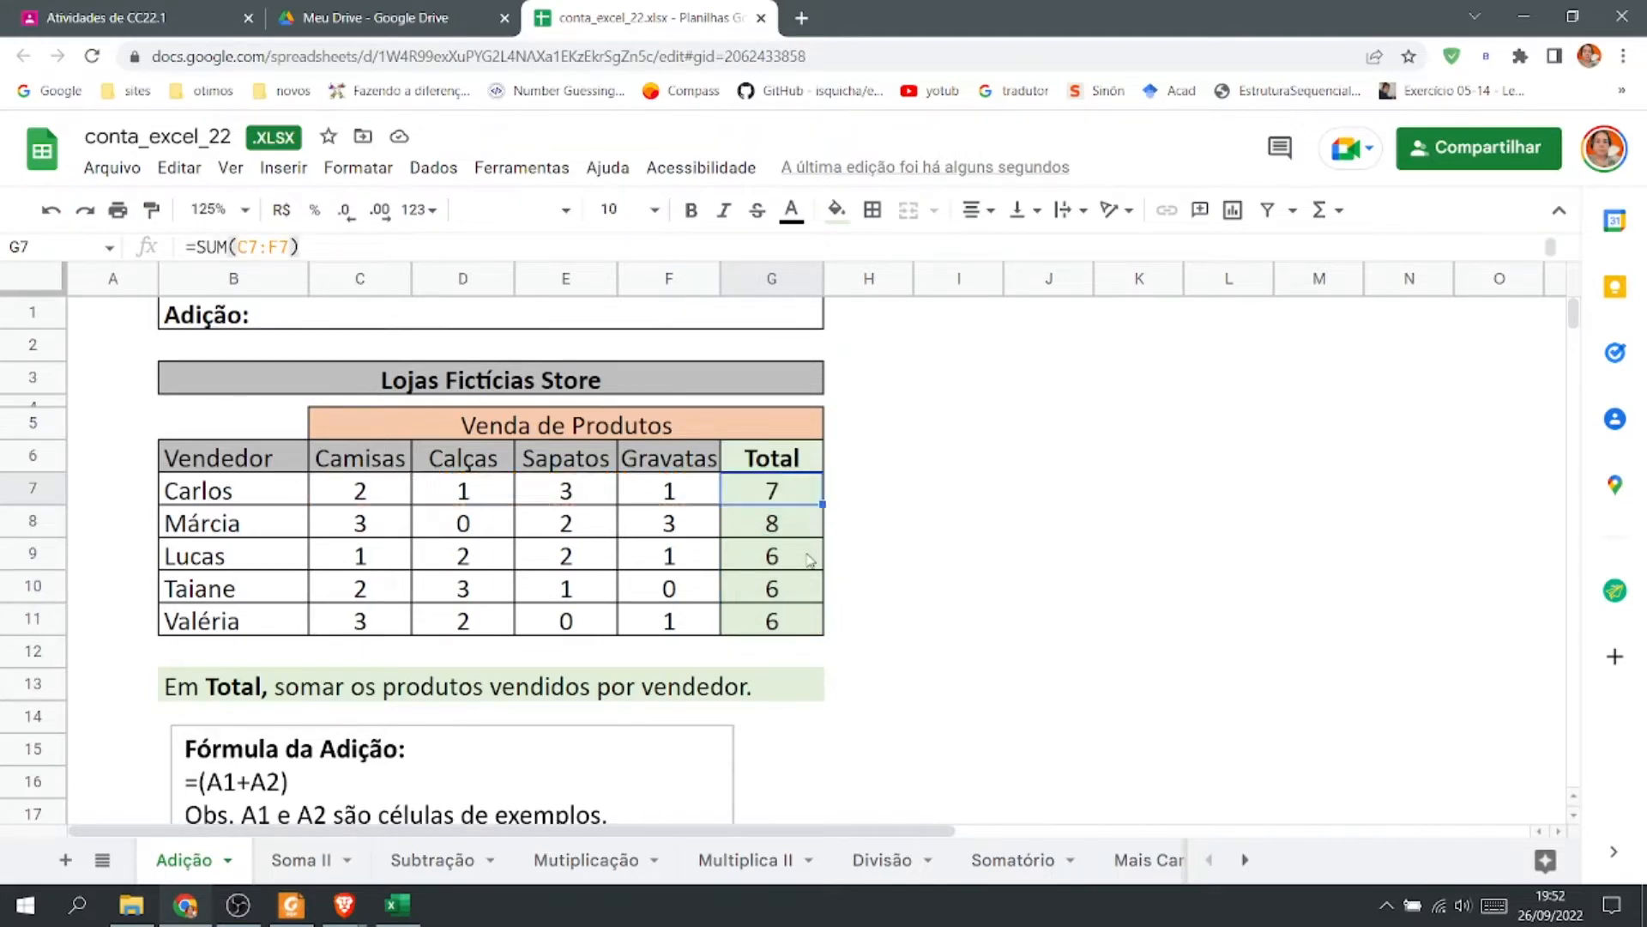
double_click(812, 526)
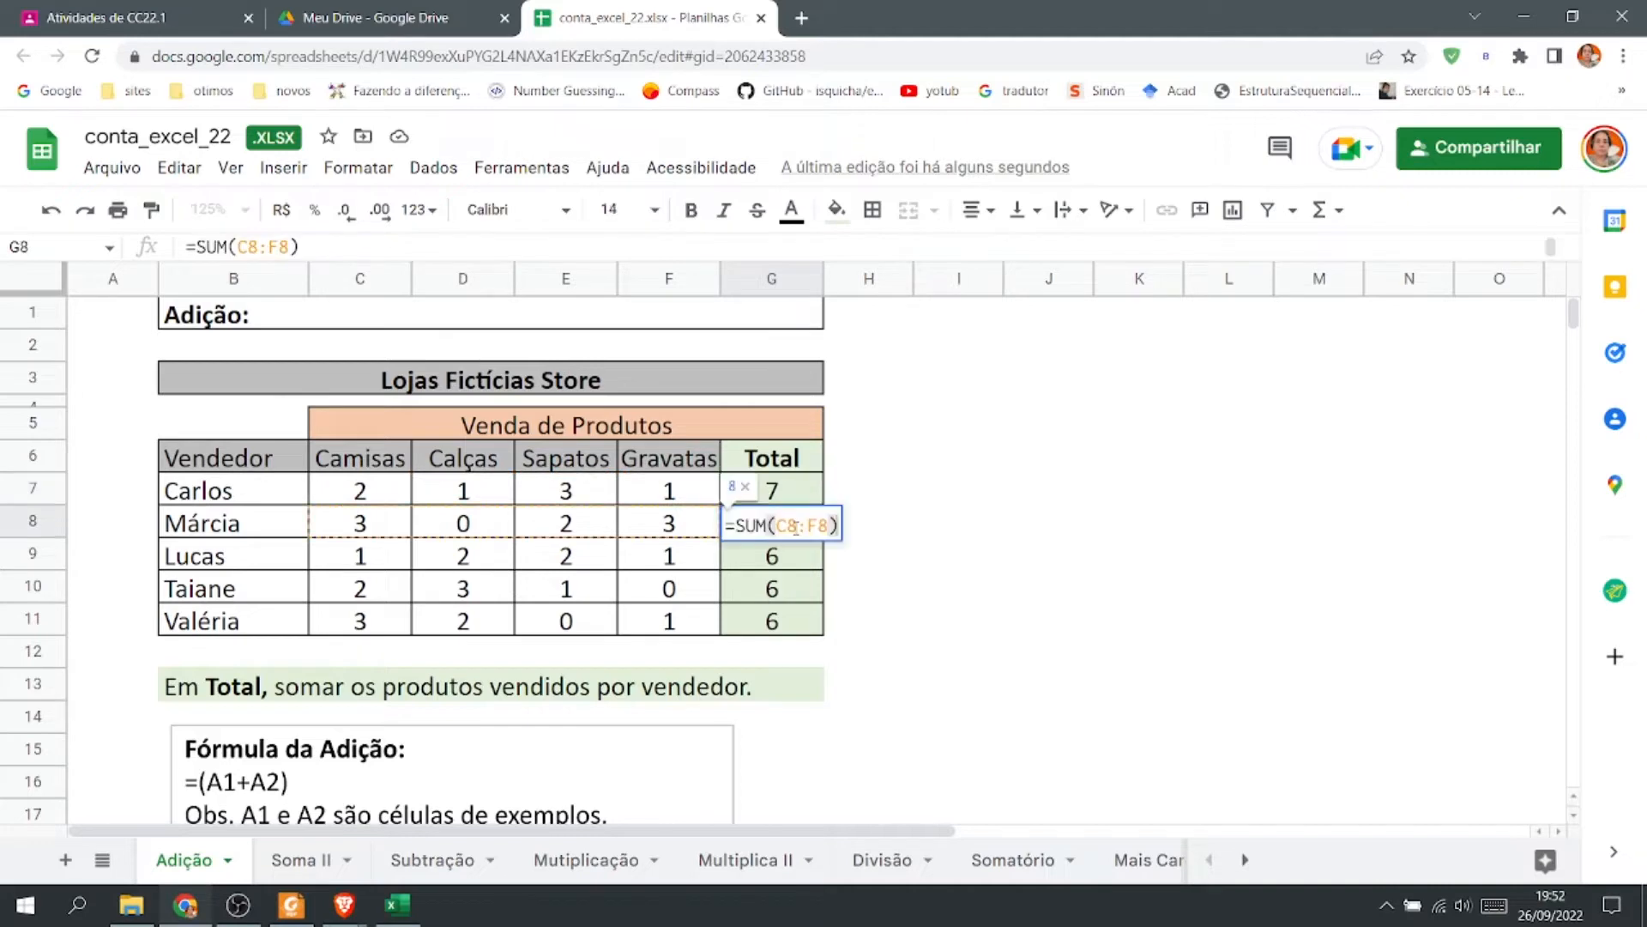
key("Escape")
double_click(816, 558)
key("Escape")
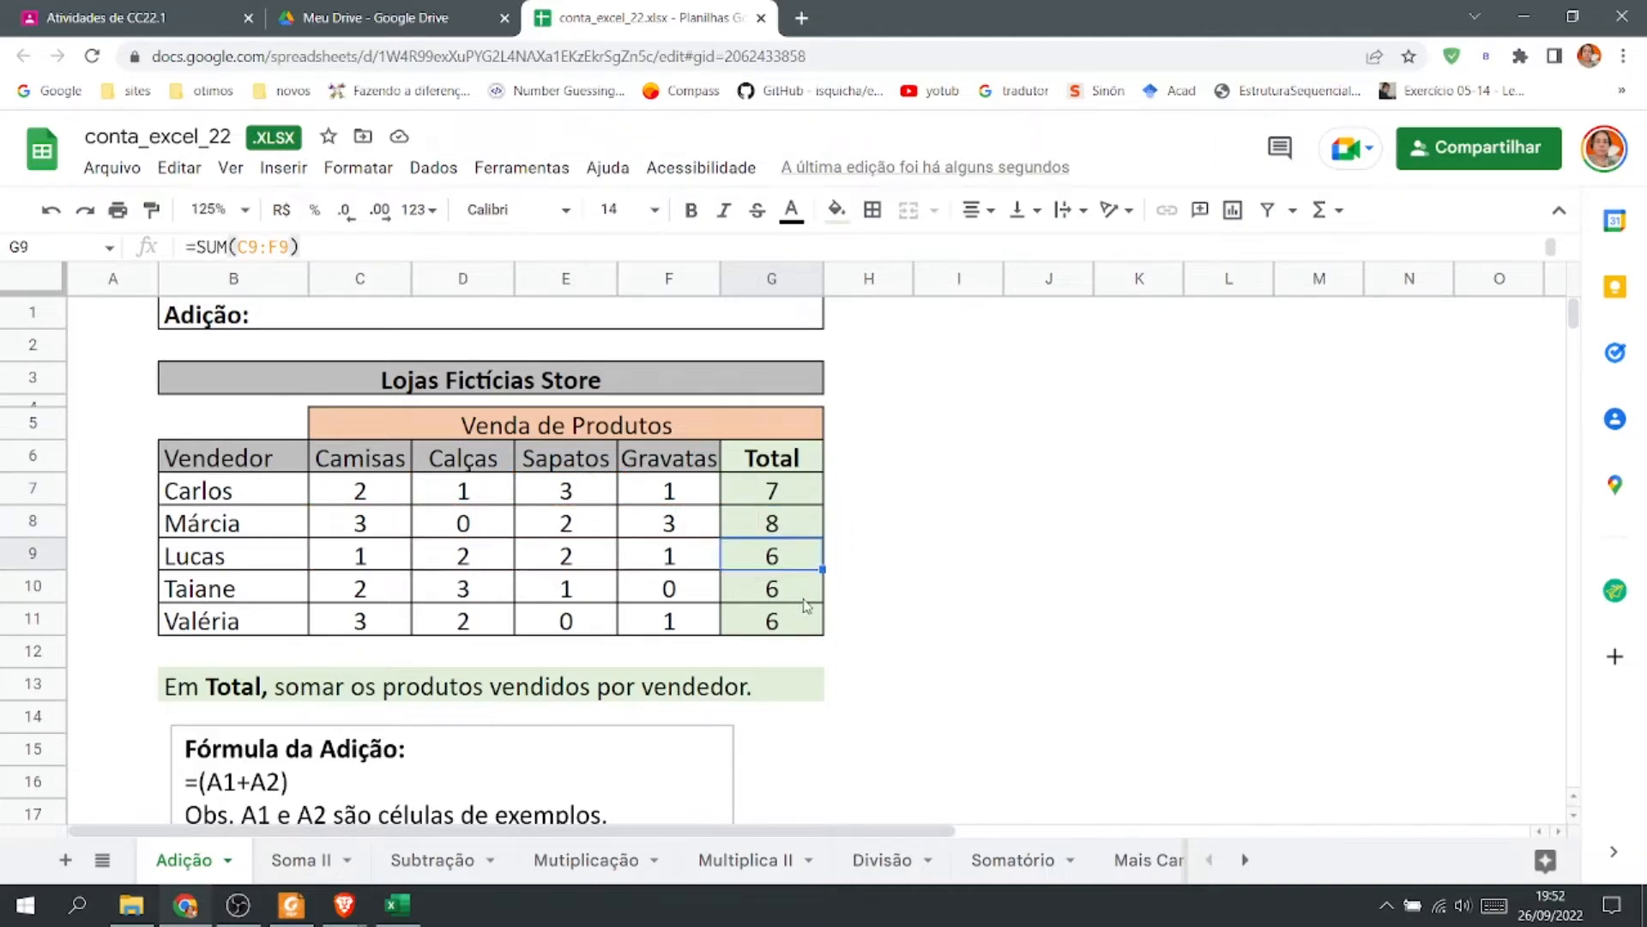
left_click(785, 592)
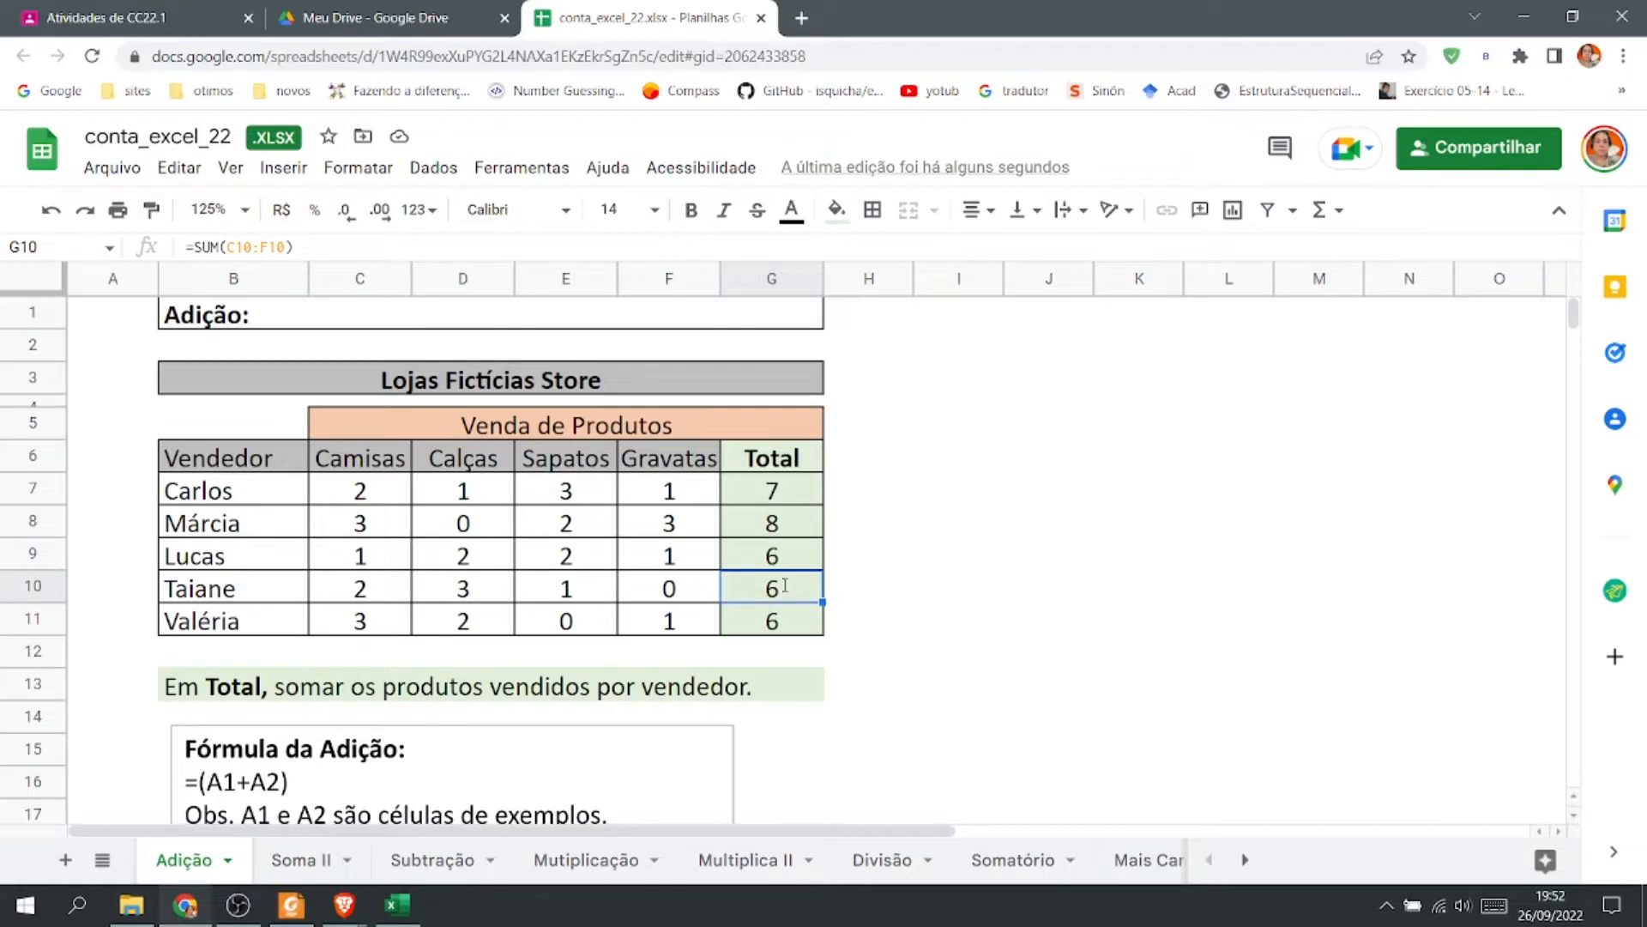
double_click(786, 592)
key("Escape")
double_click(790, 627)
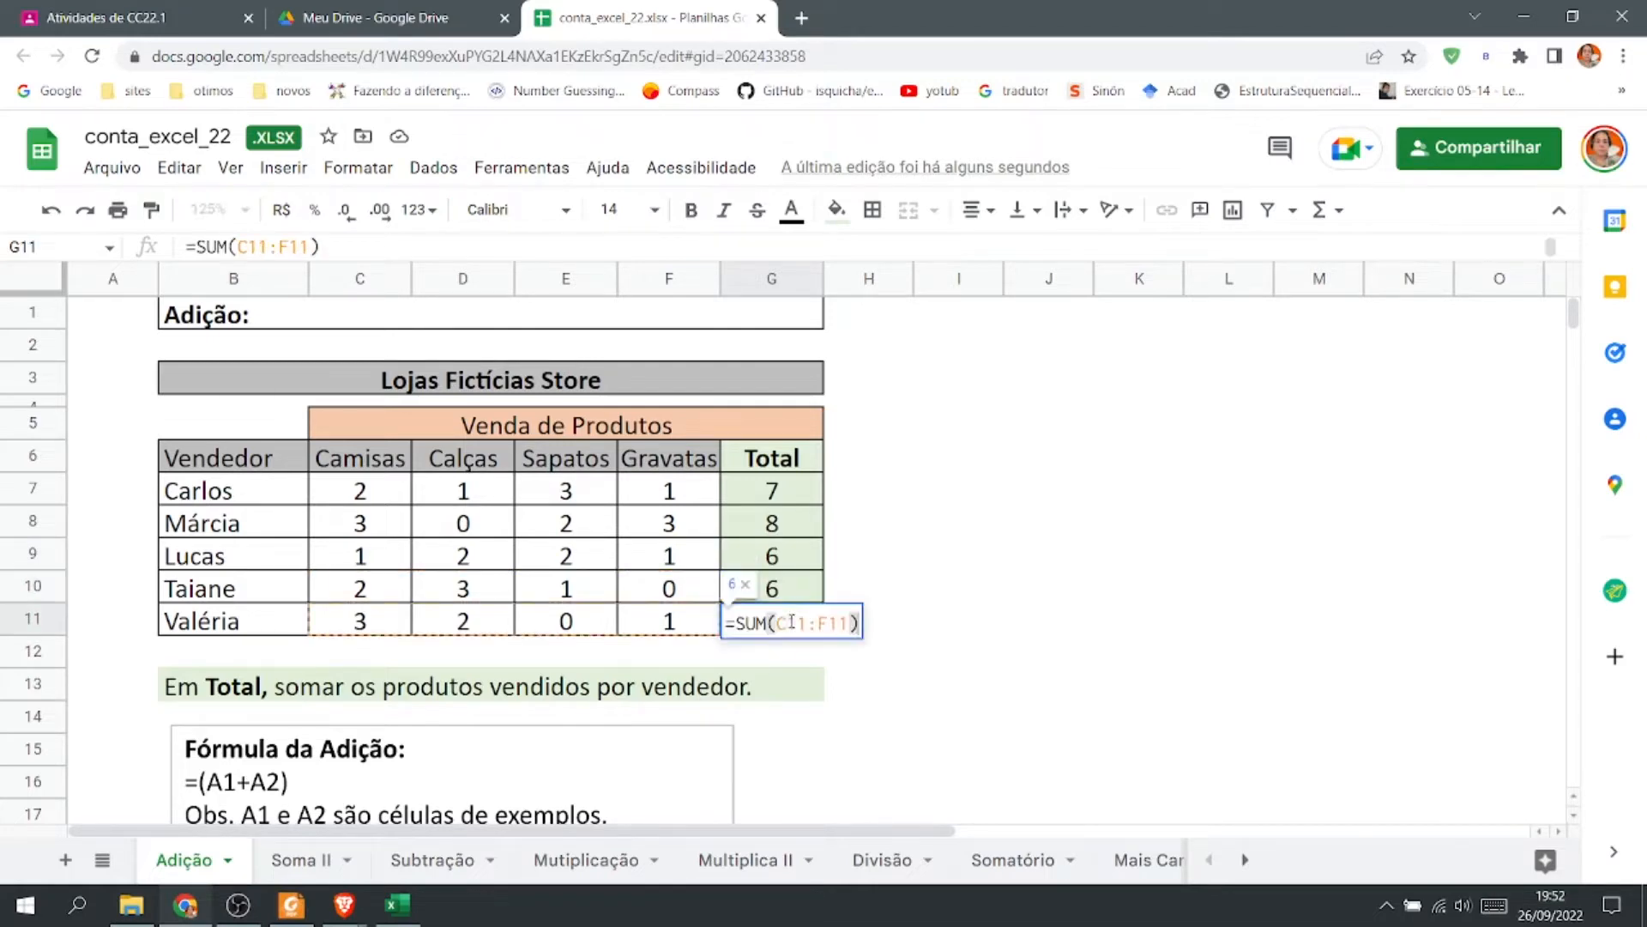
key("Escape")
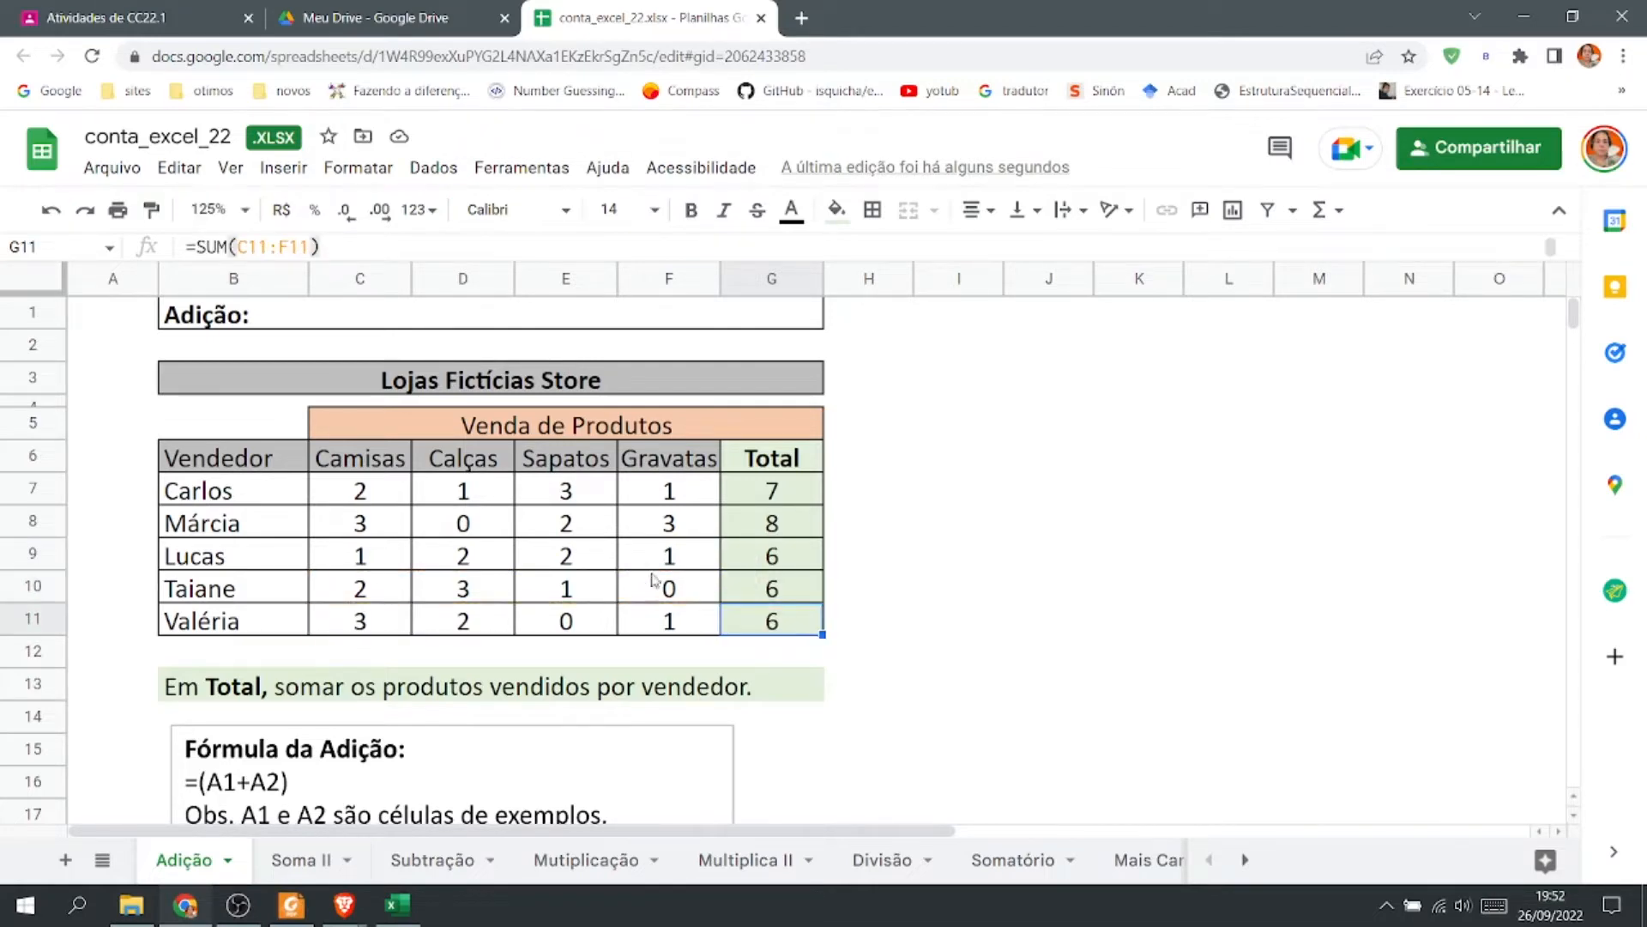
Change Lucas's Camisas quantity in C9 to 7 to test the automatic totals.
left_click(391, 565)
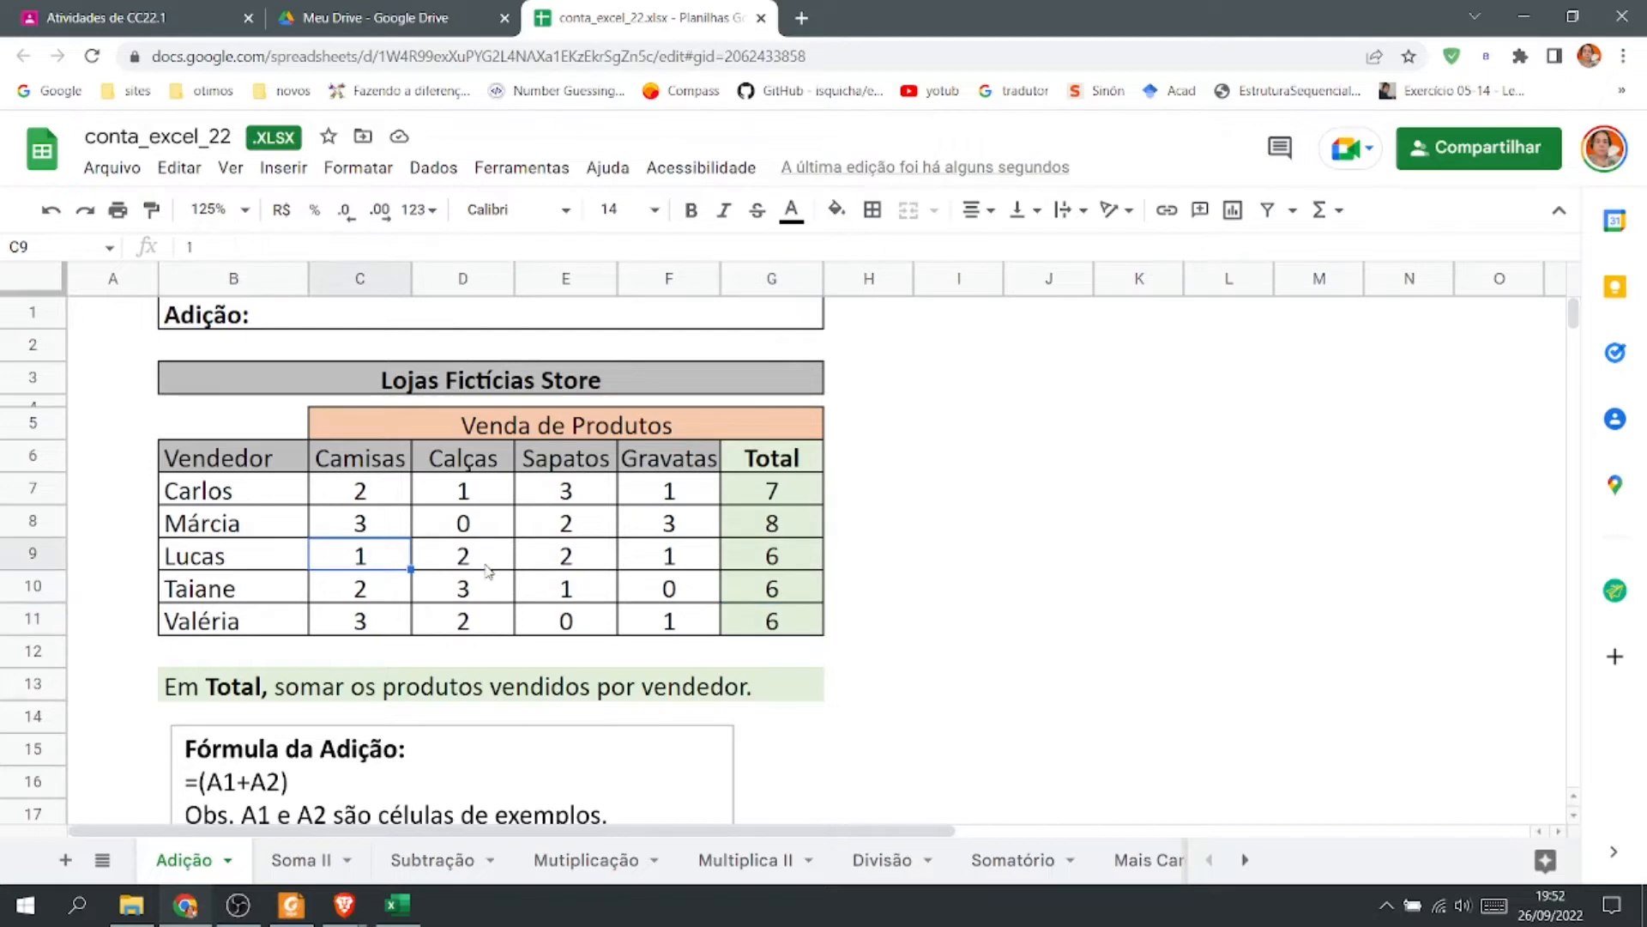
type("7")
key("Return")
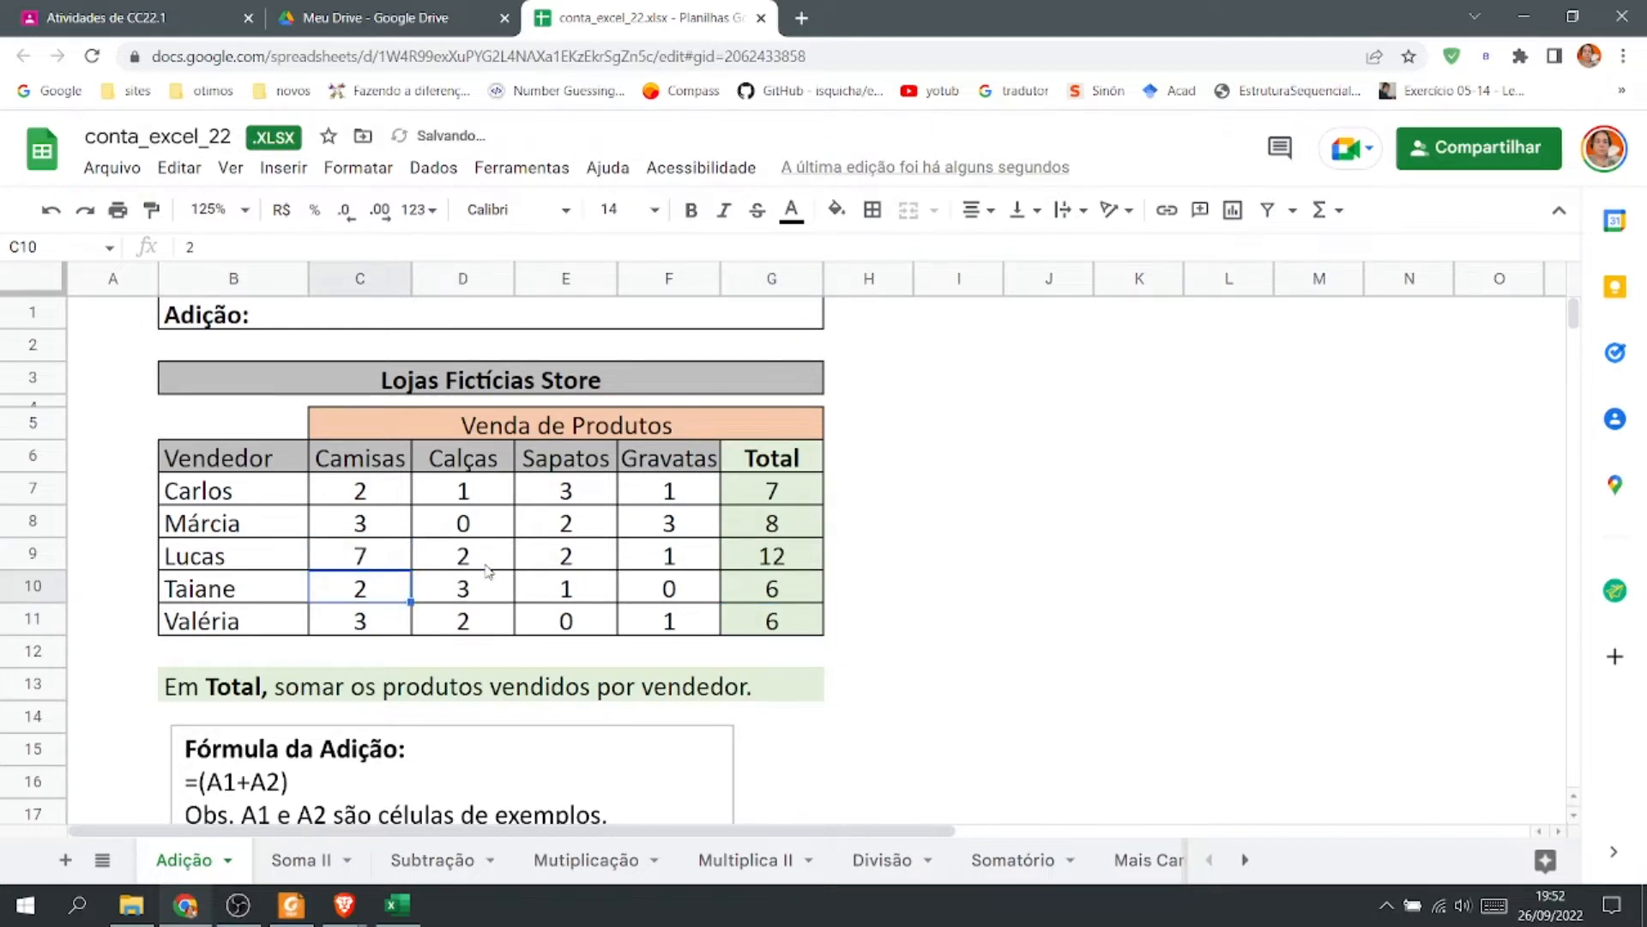
Set Taiane's Camisas quantity in C10 to 4.
type("8")
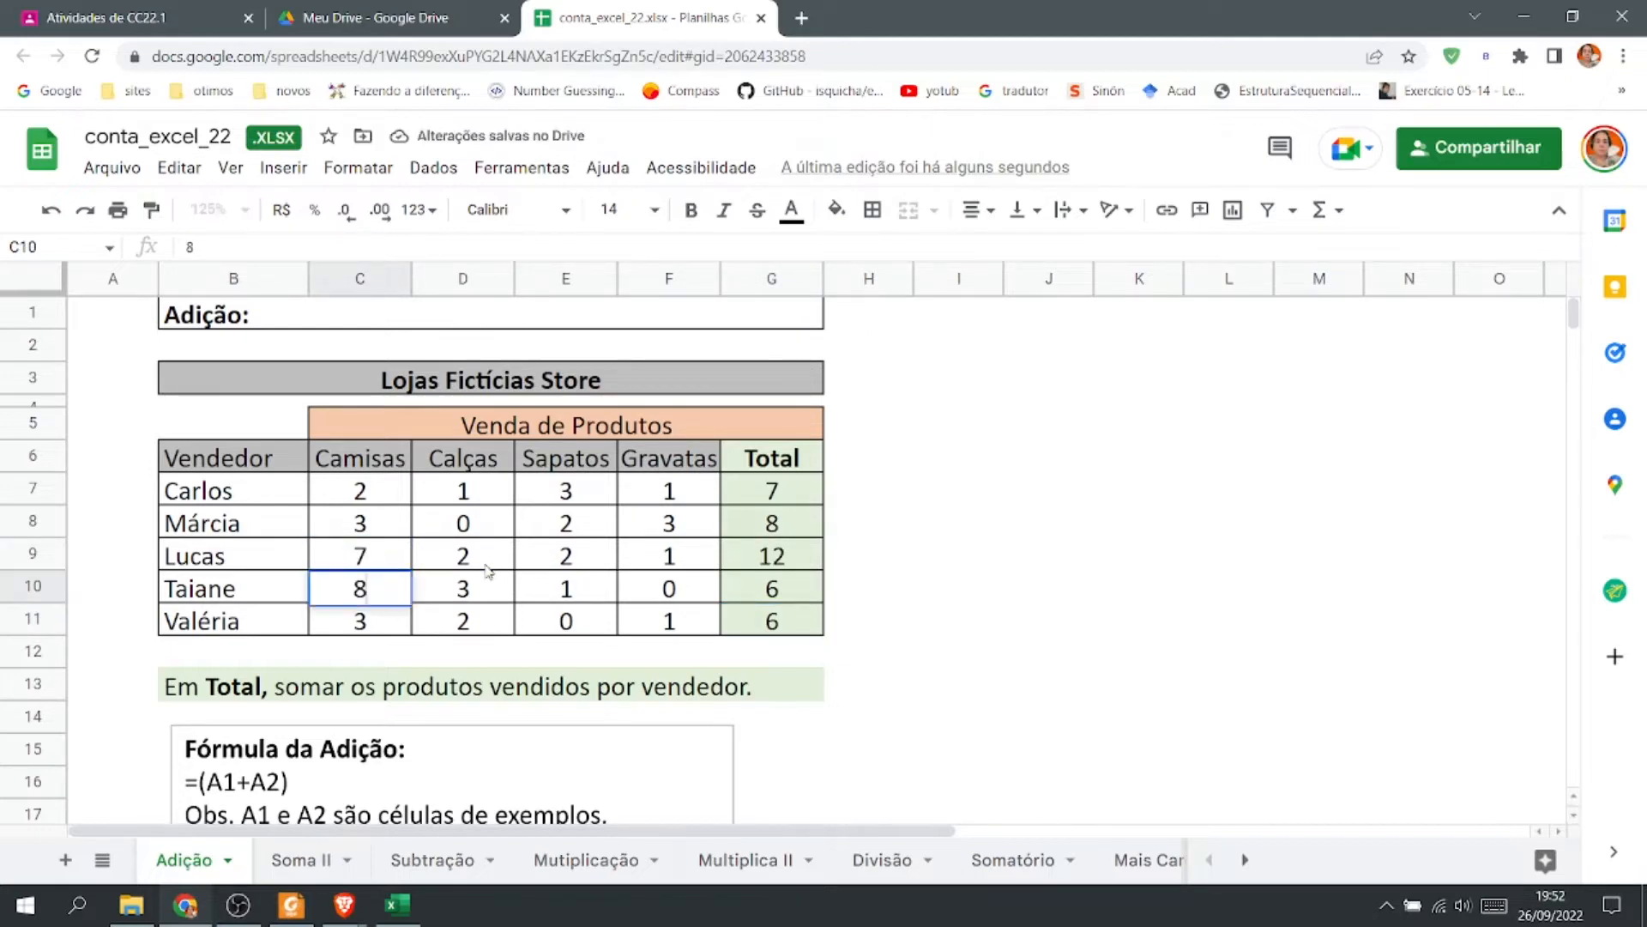
key("Return")
key("Up")
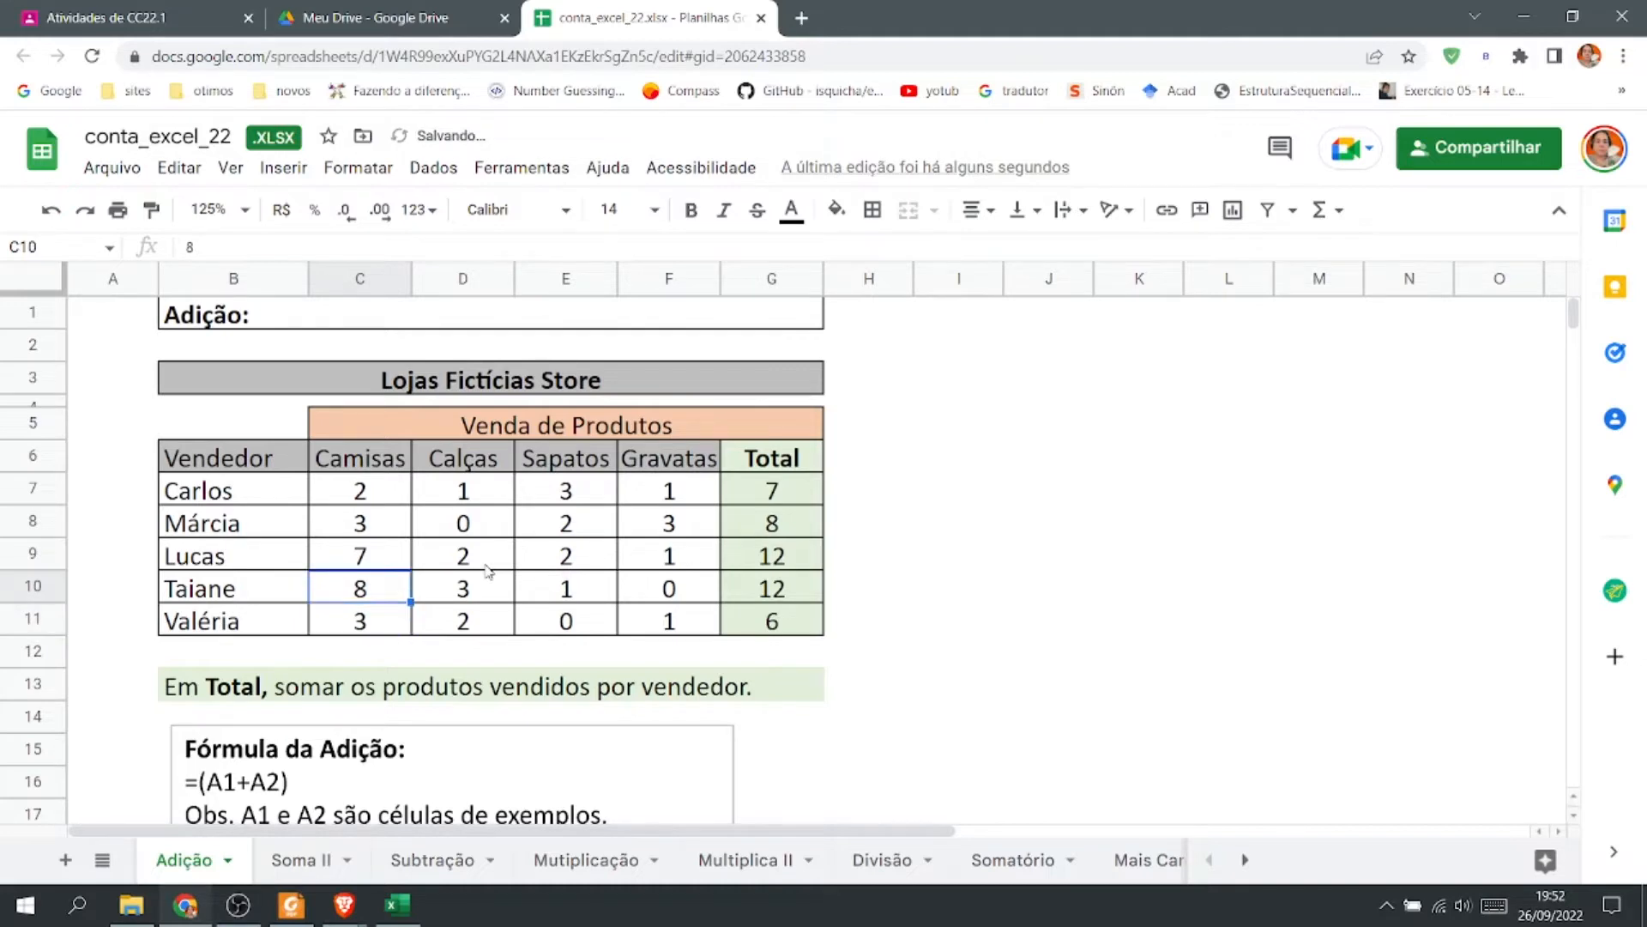
type("4")
key("Return")
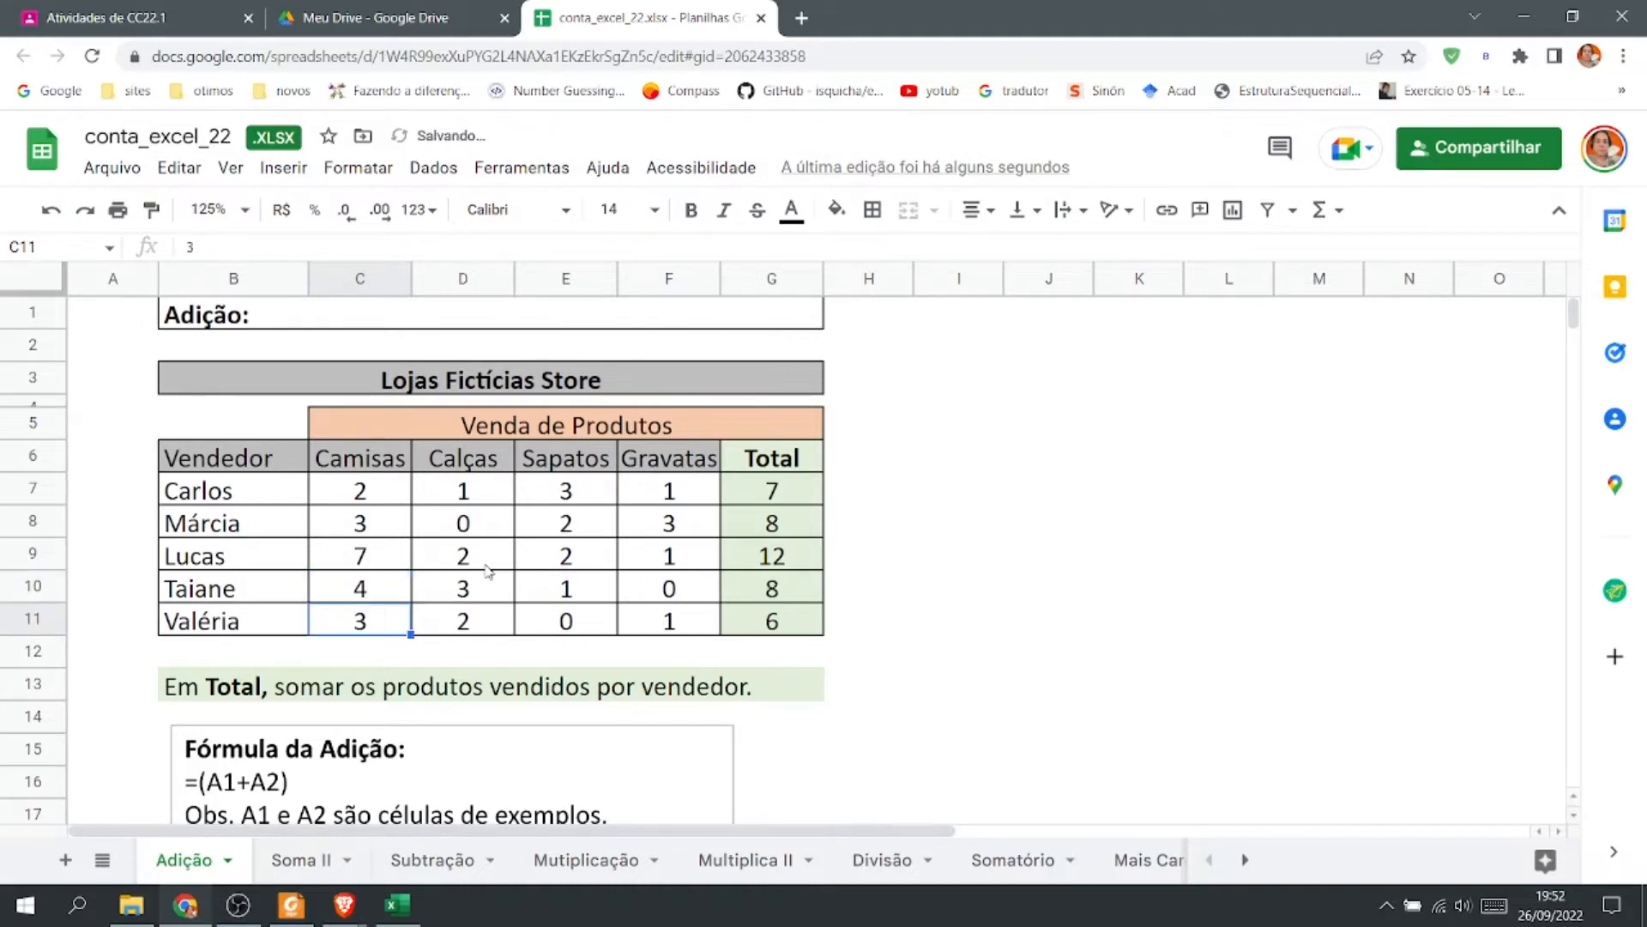
key("Up")
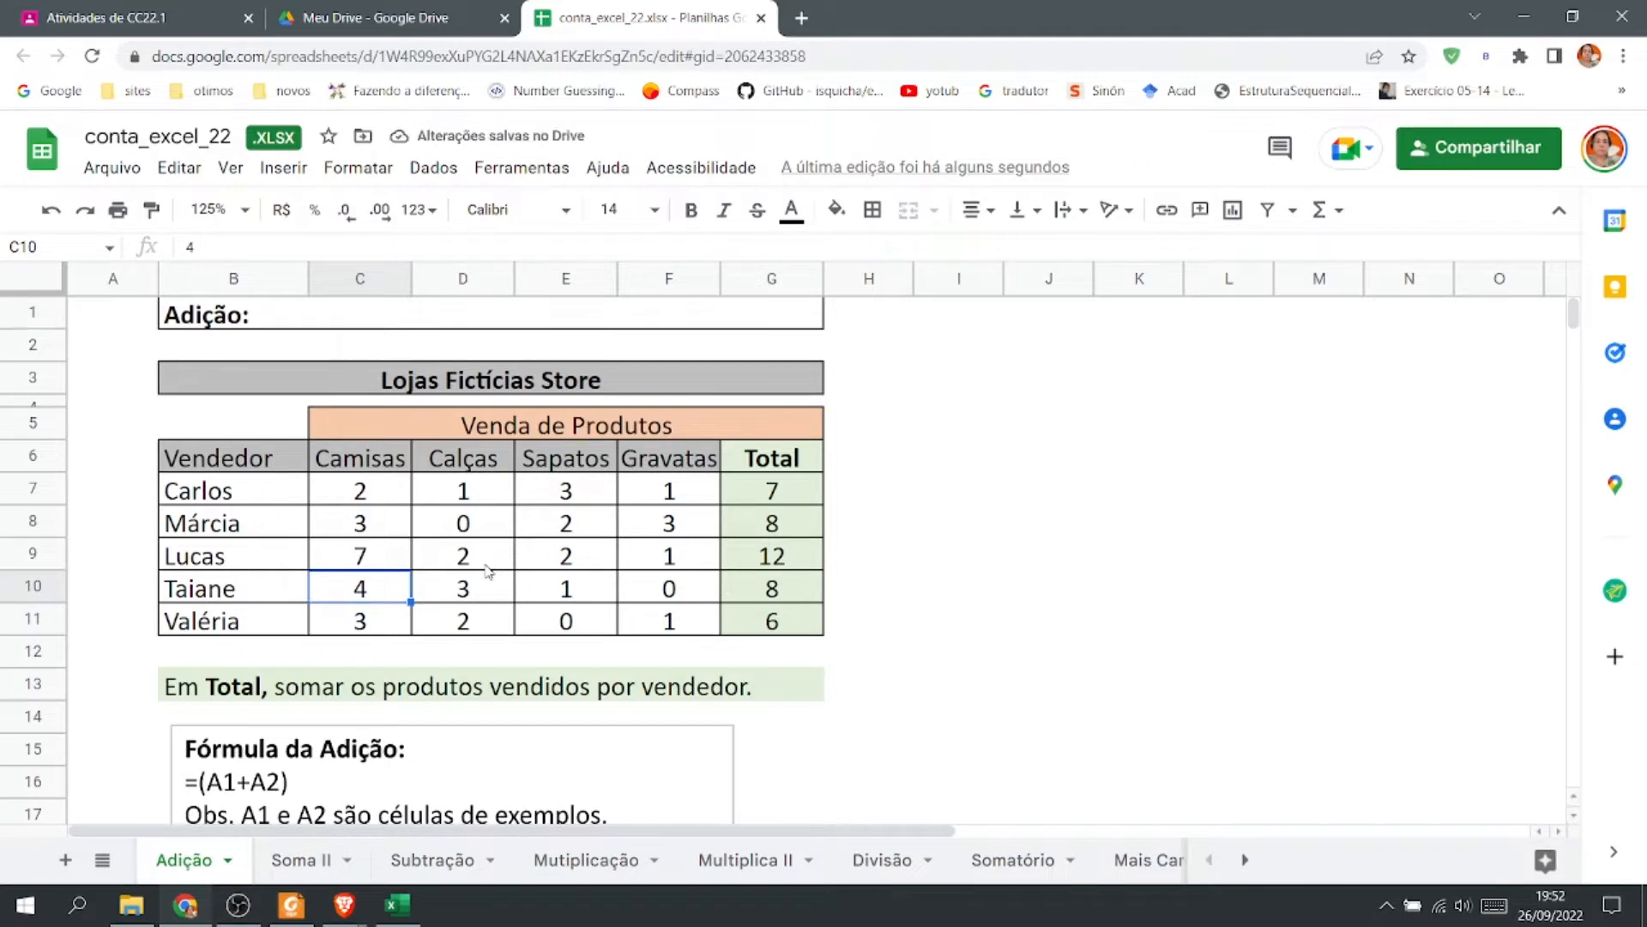
Set Taiane's Camisas quantity in C10 to 1.
type("1")
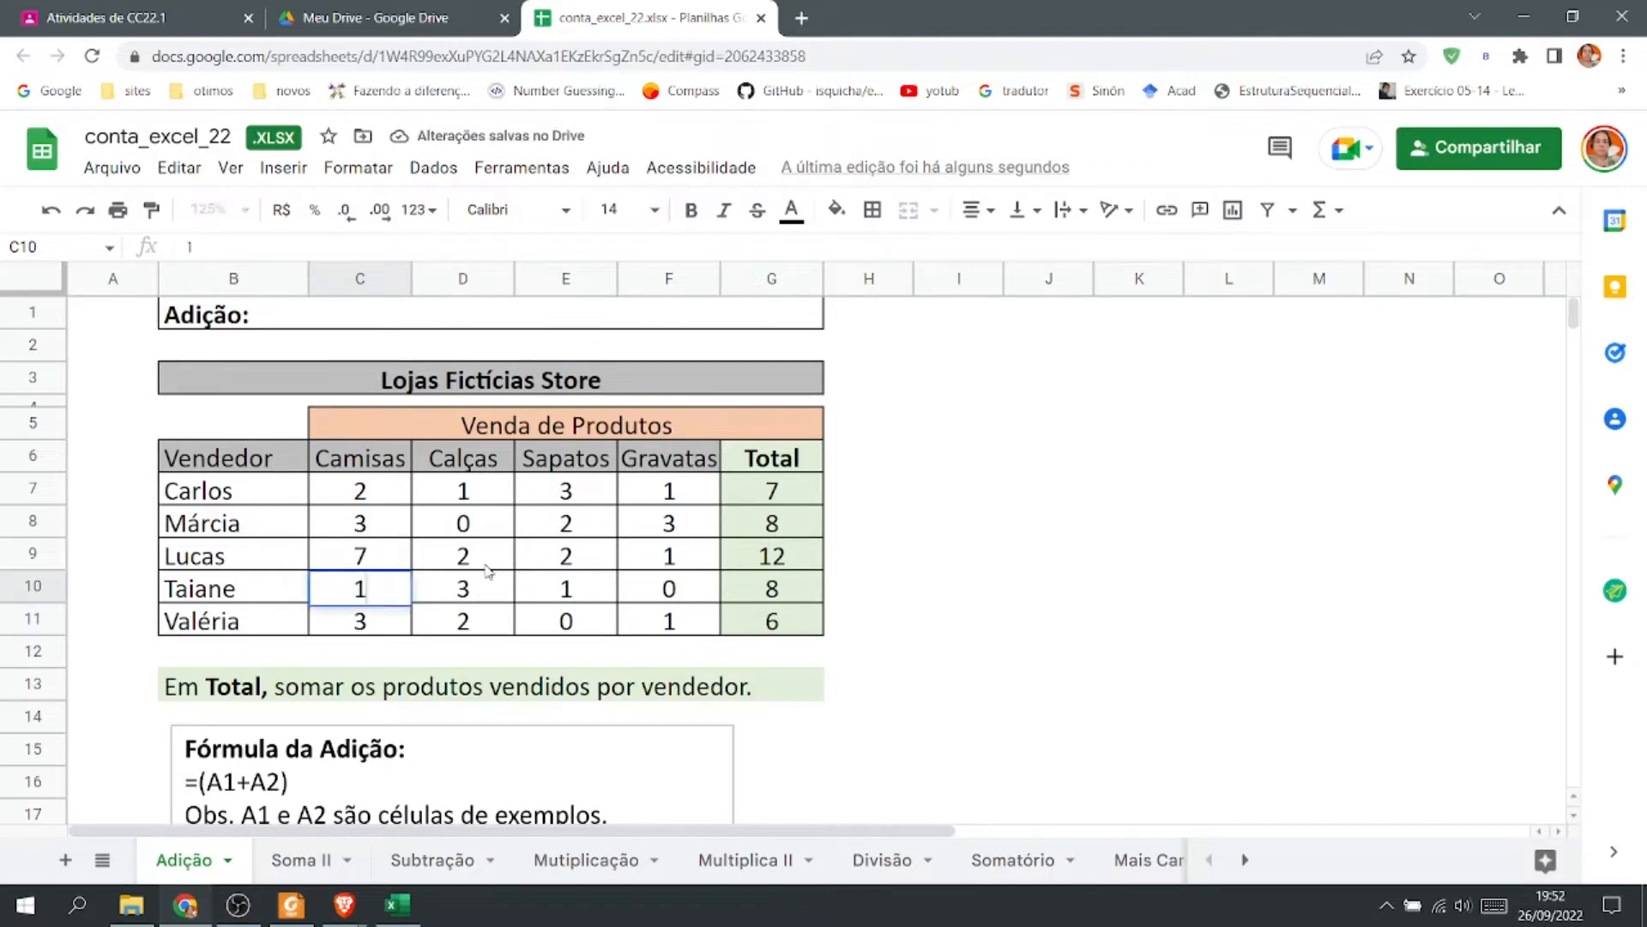
key("Return")
key("Up")
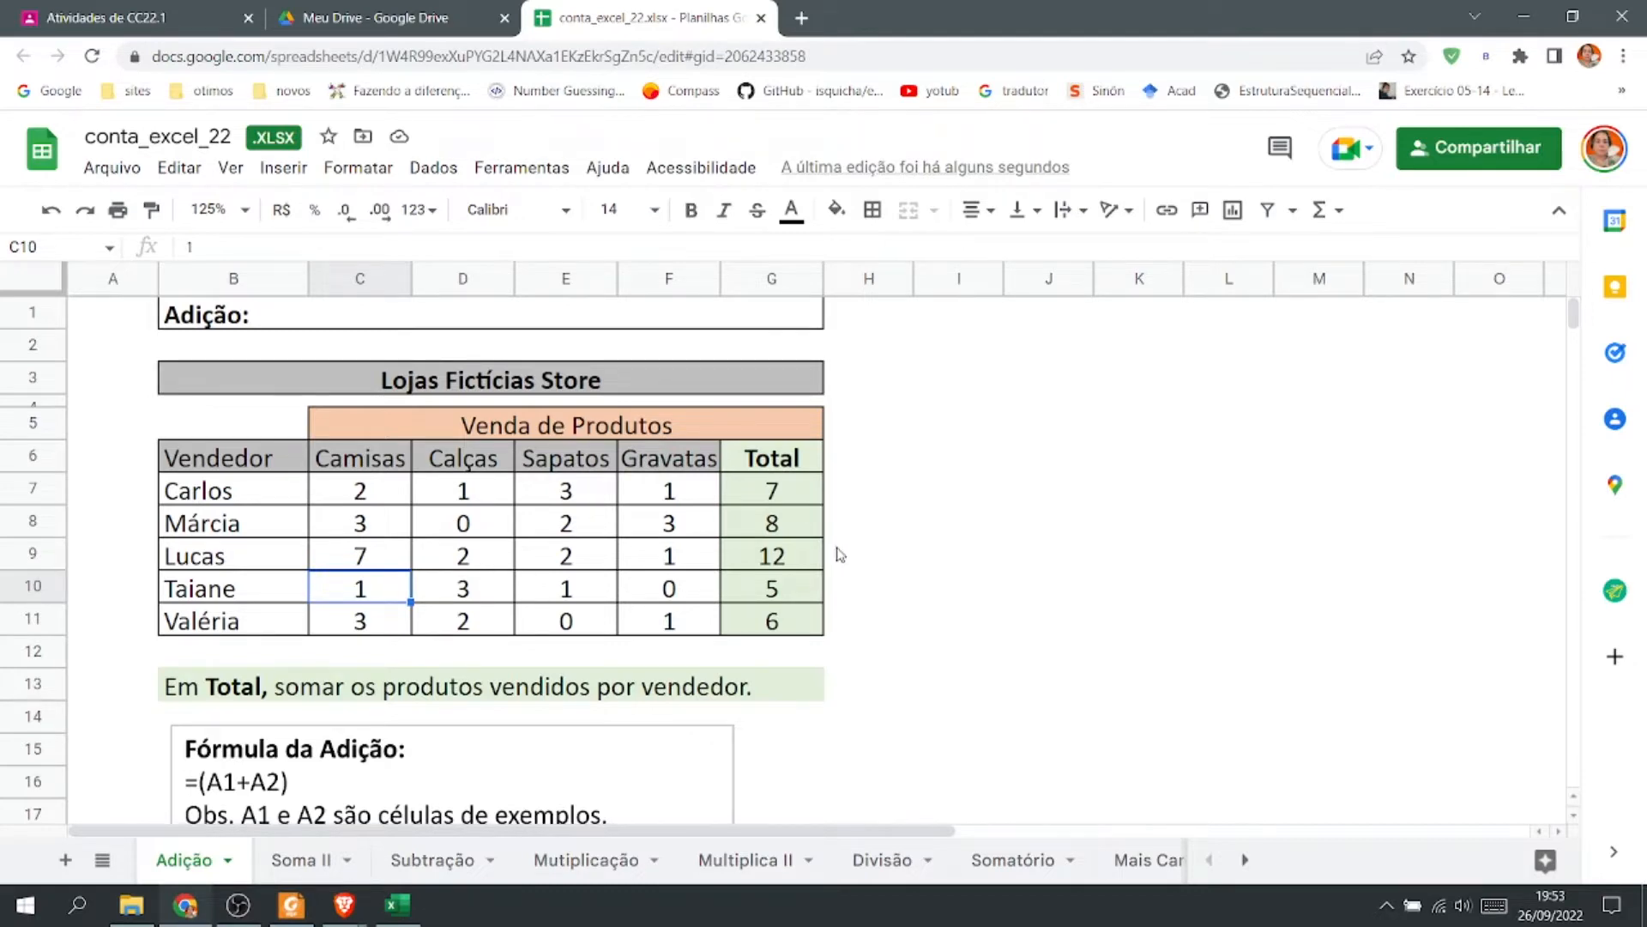
Clear the totals in G8 through G11.
left_click(796, 501)
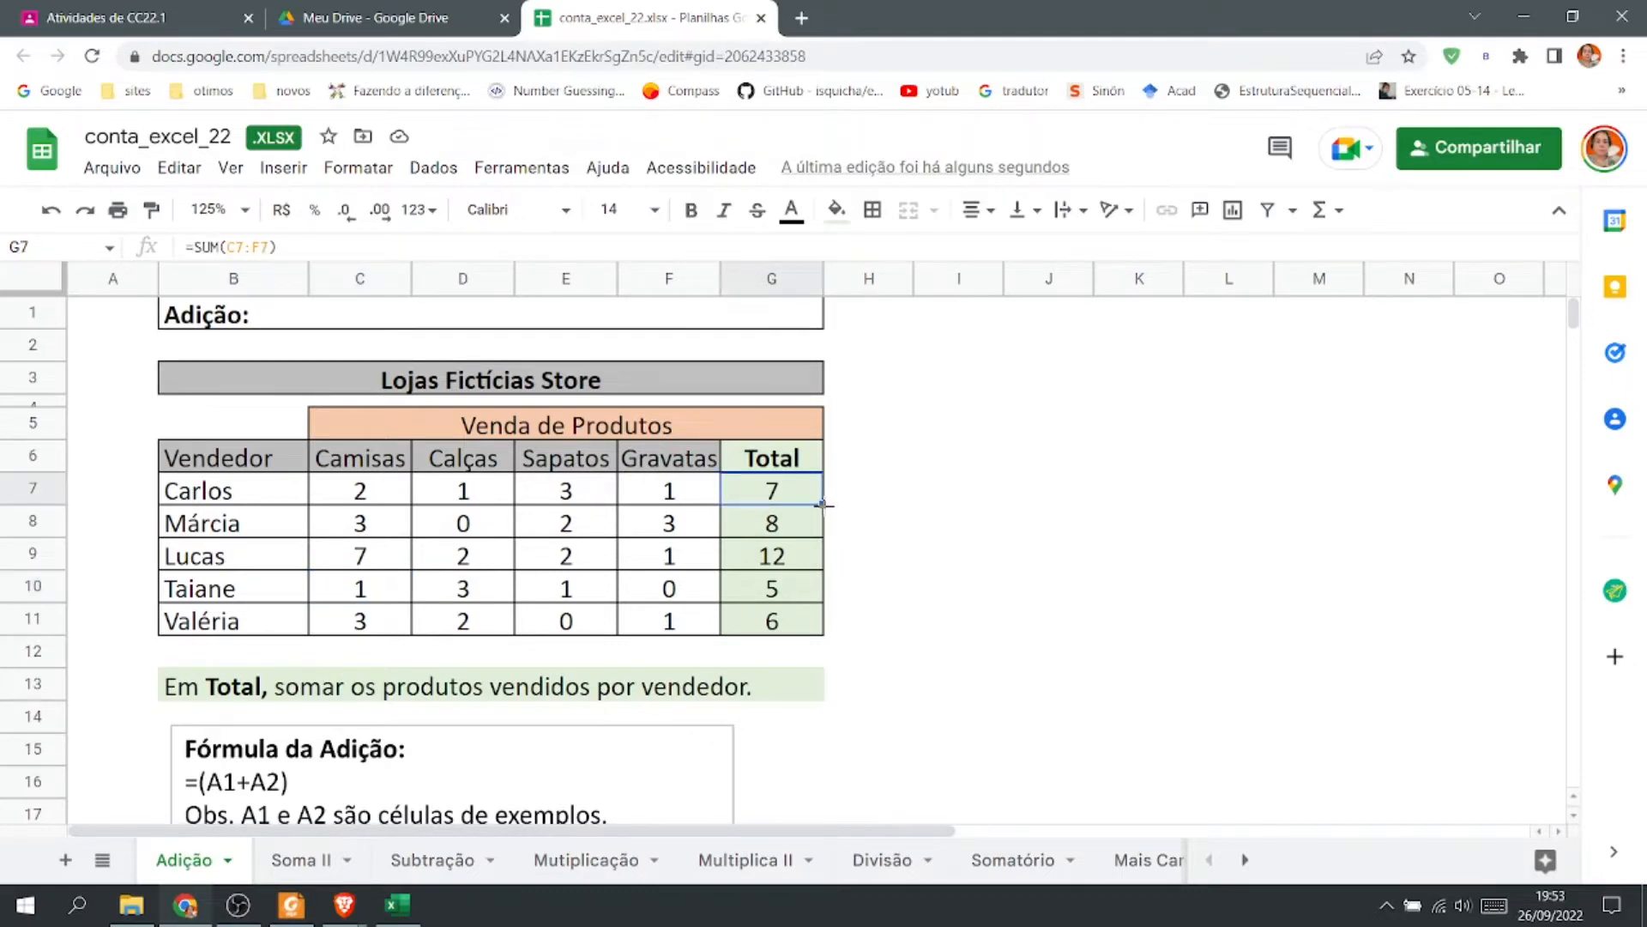
left_click_drag(822, 509, 782, 625)
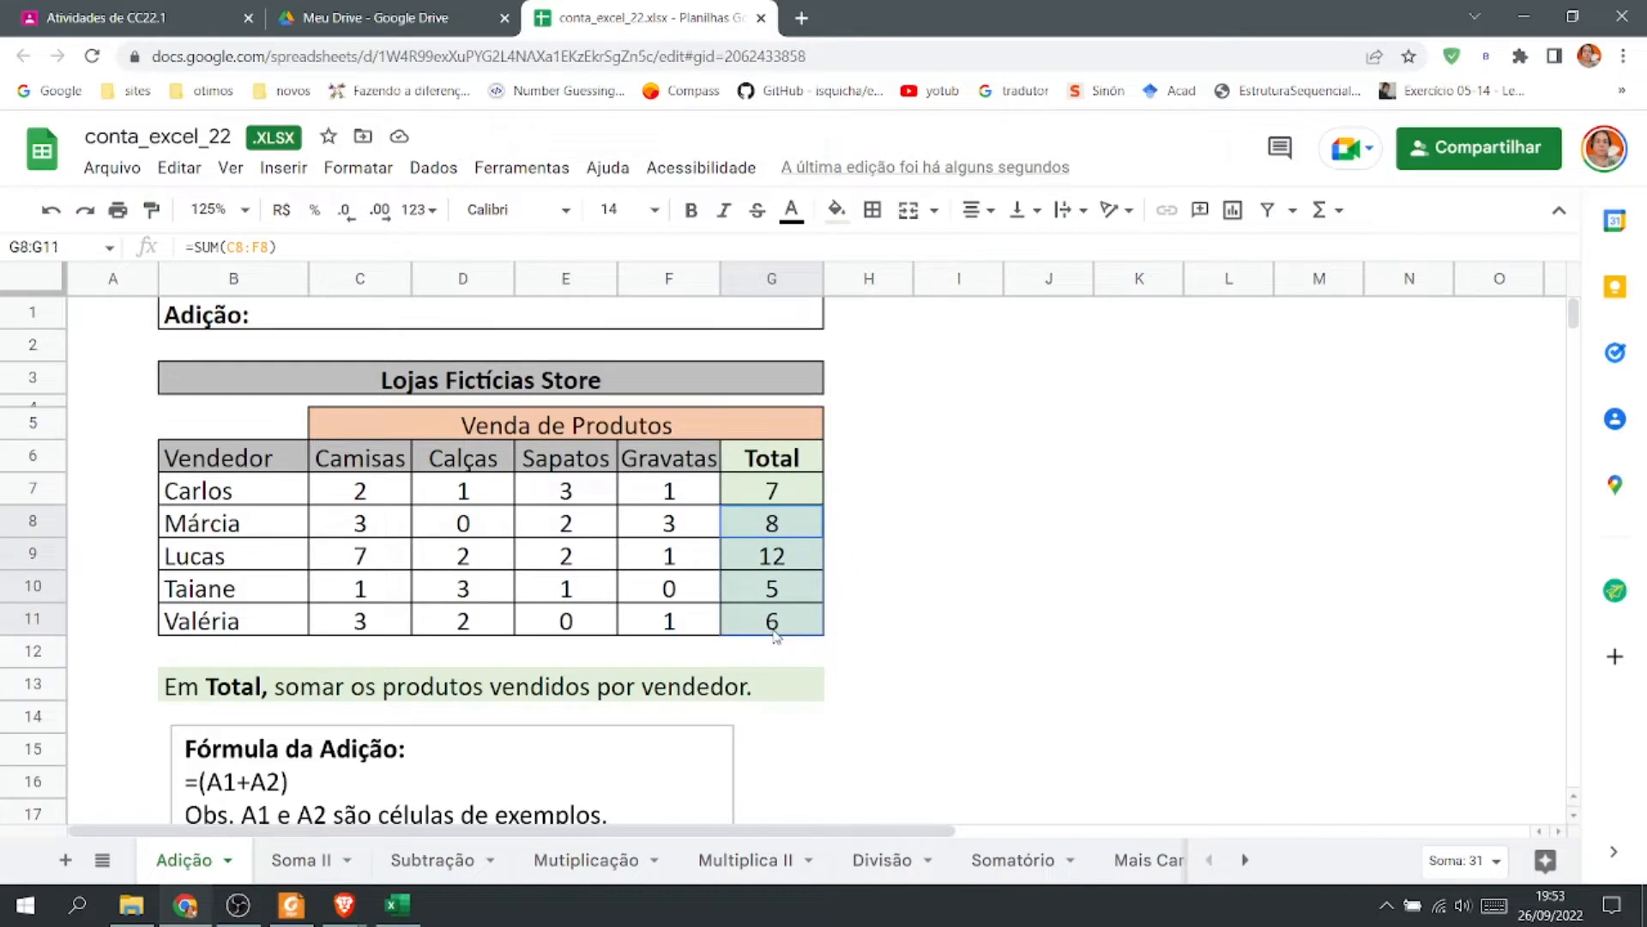
key("Delete")
left_click(763, 496)
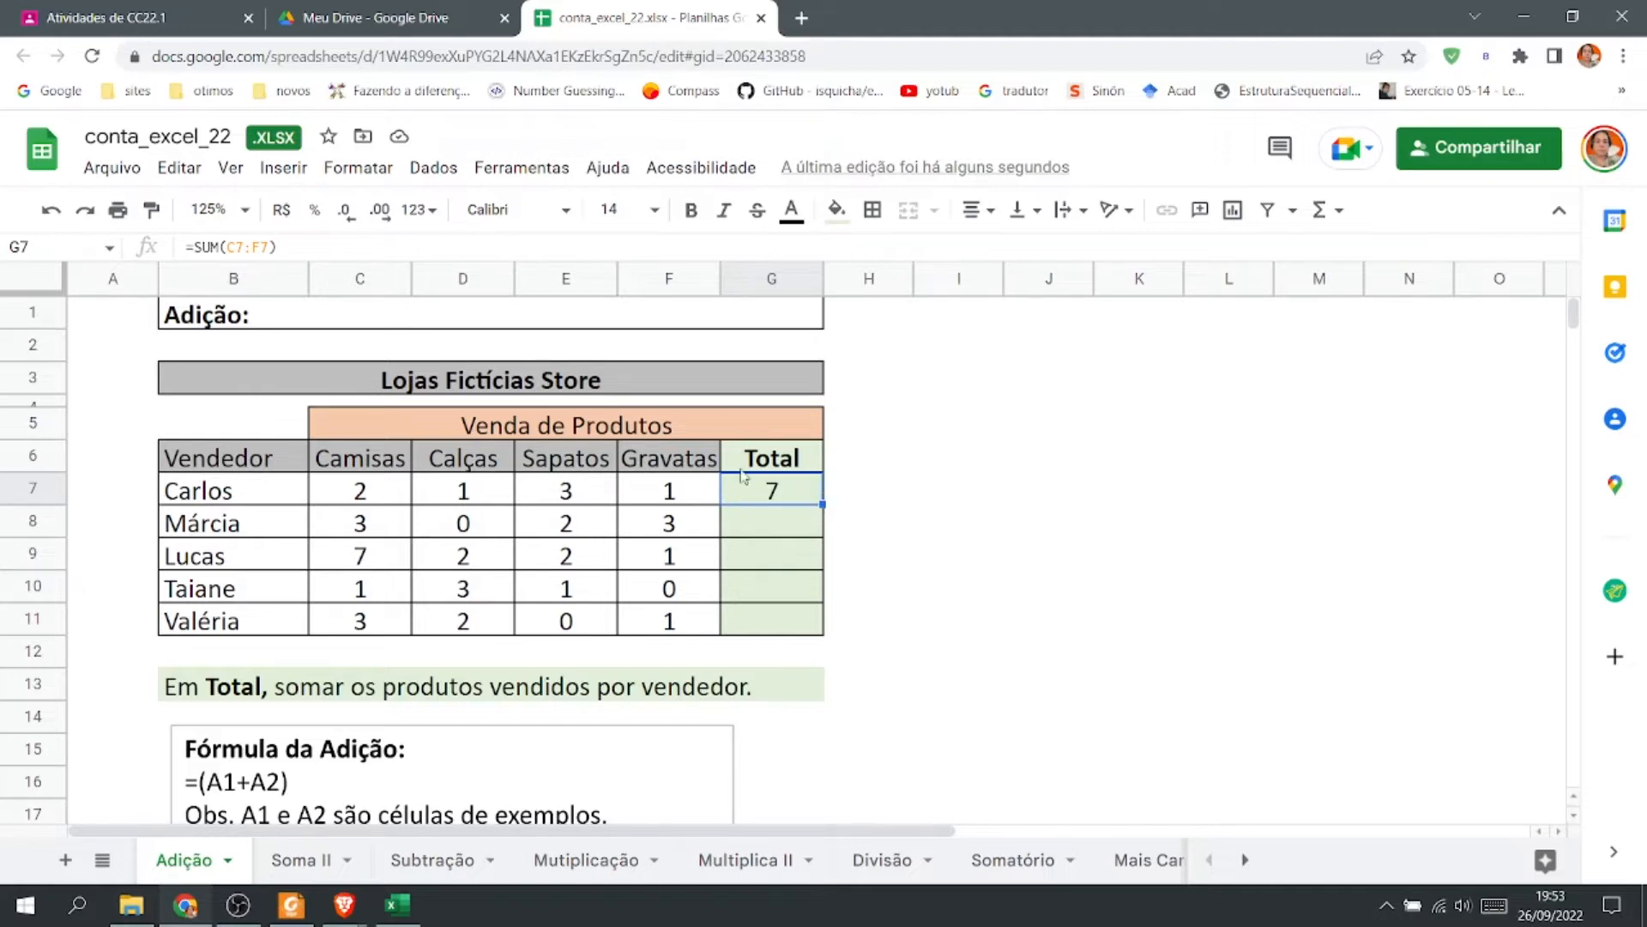
Fill G7's SUM formula down through G11 to restore every seller's total.
double_click(772, 492)
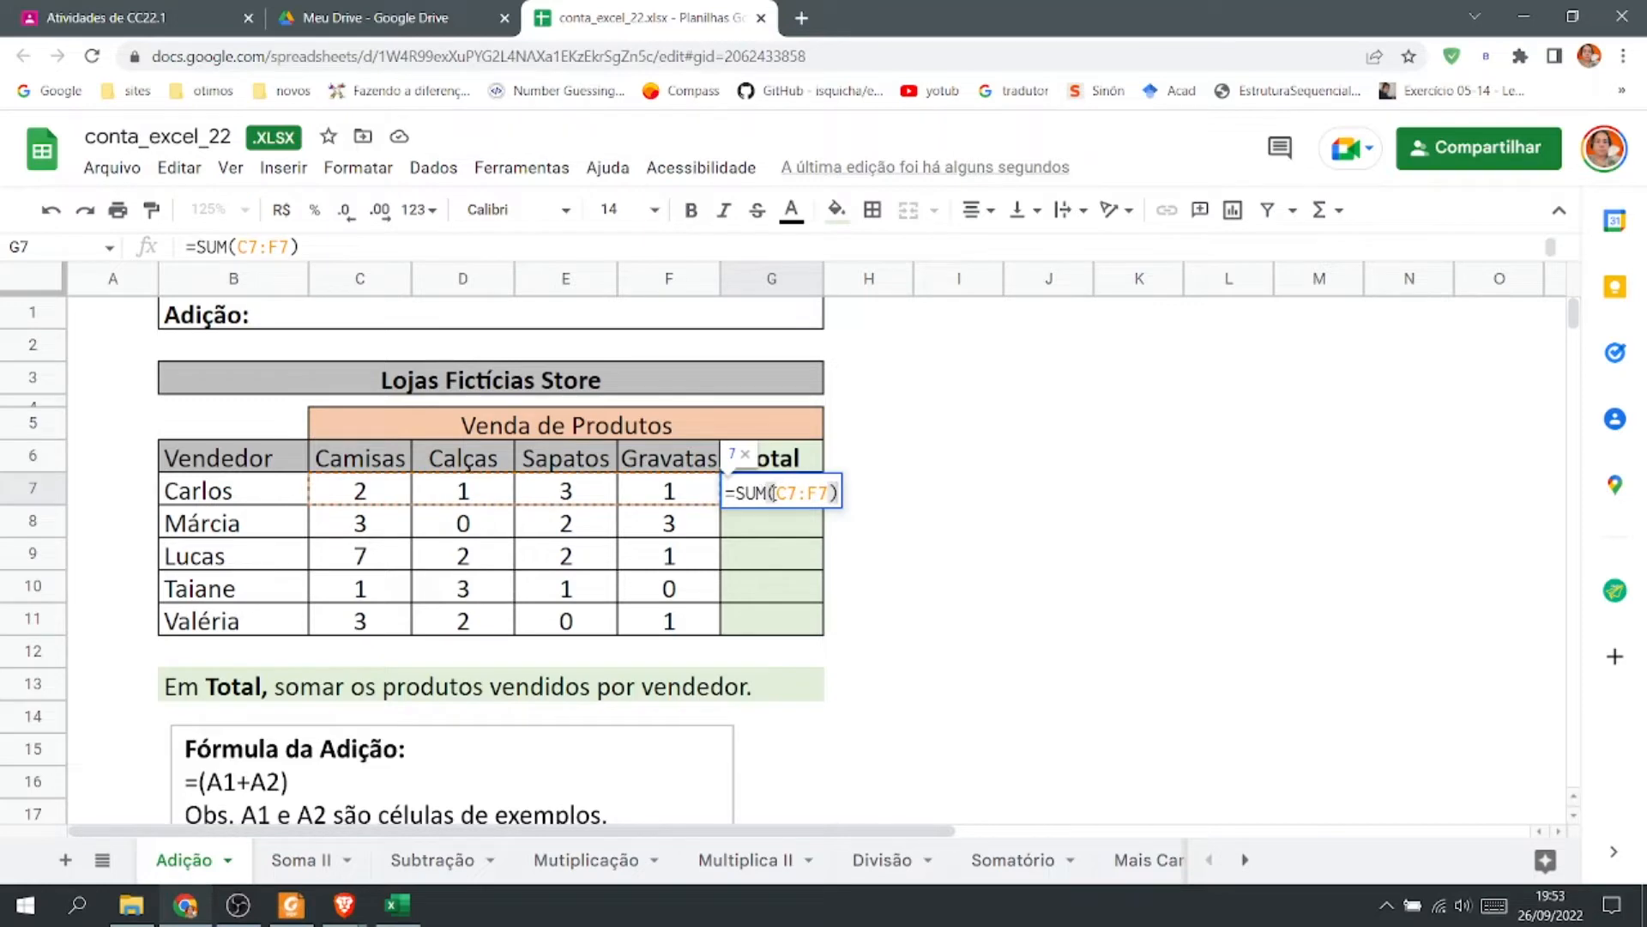
left_click(874, 495)
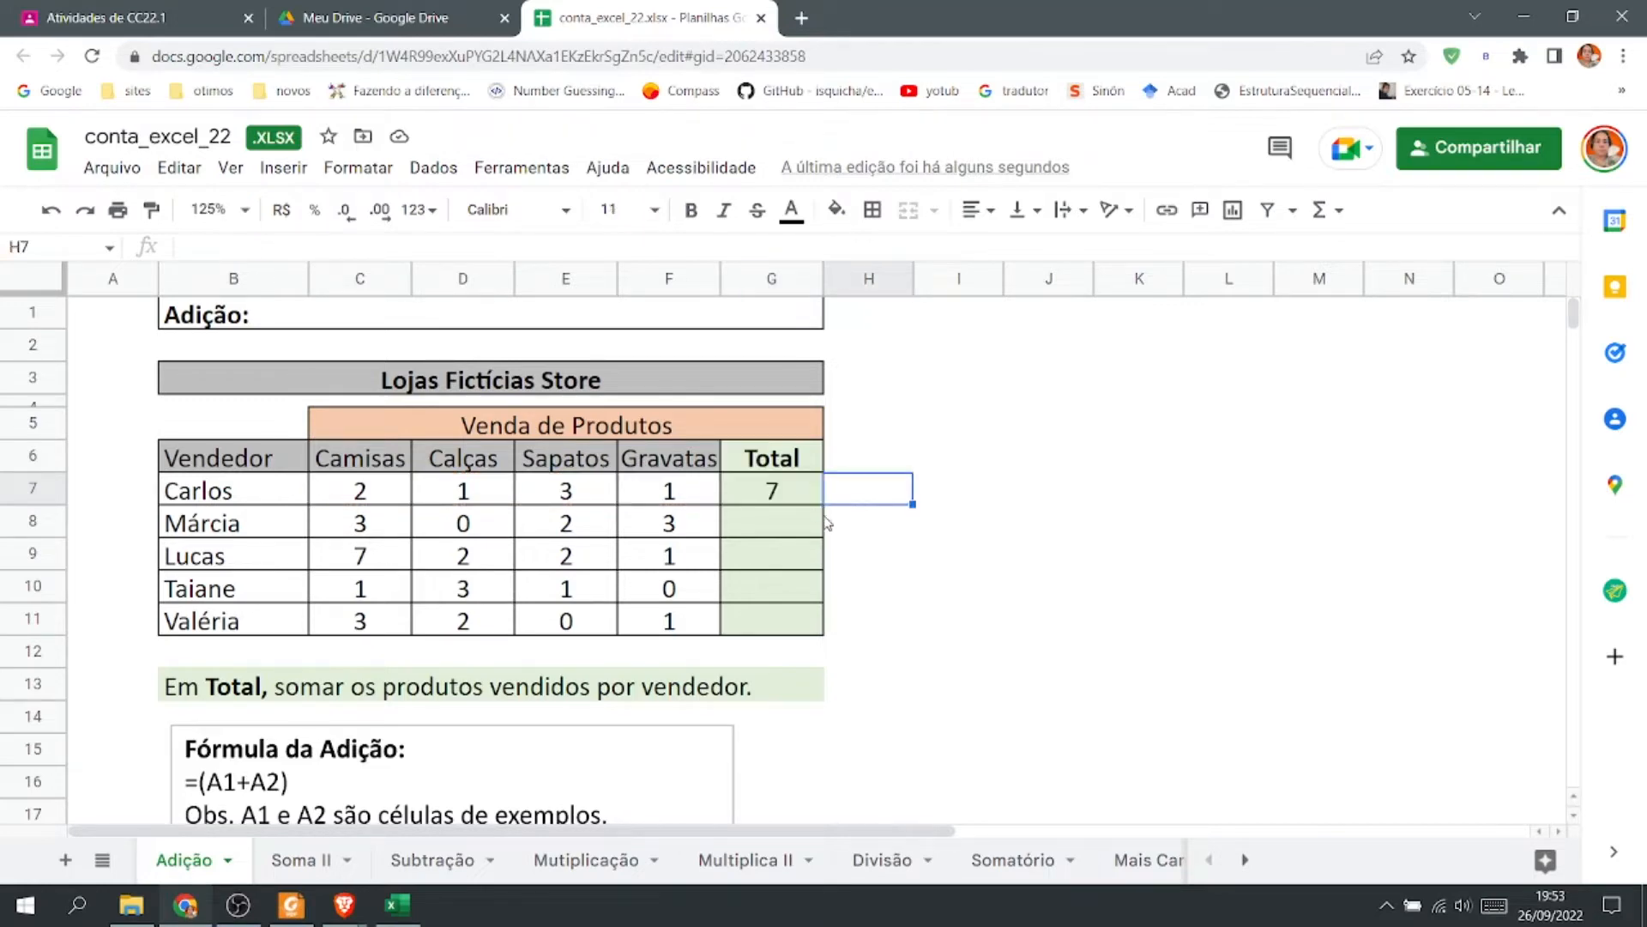
left_click(807, 526)
left_click(804, 498)
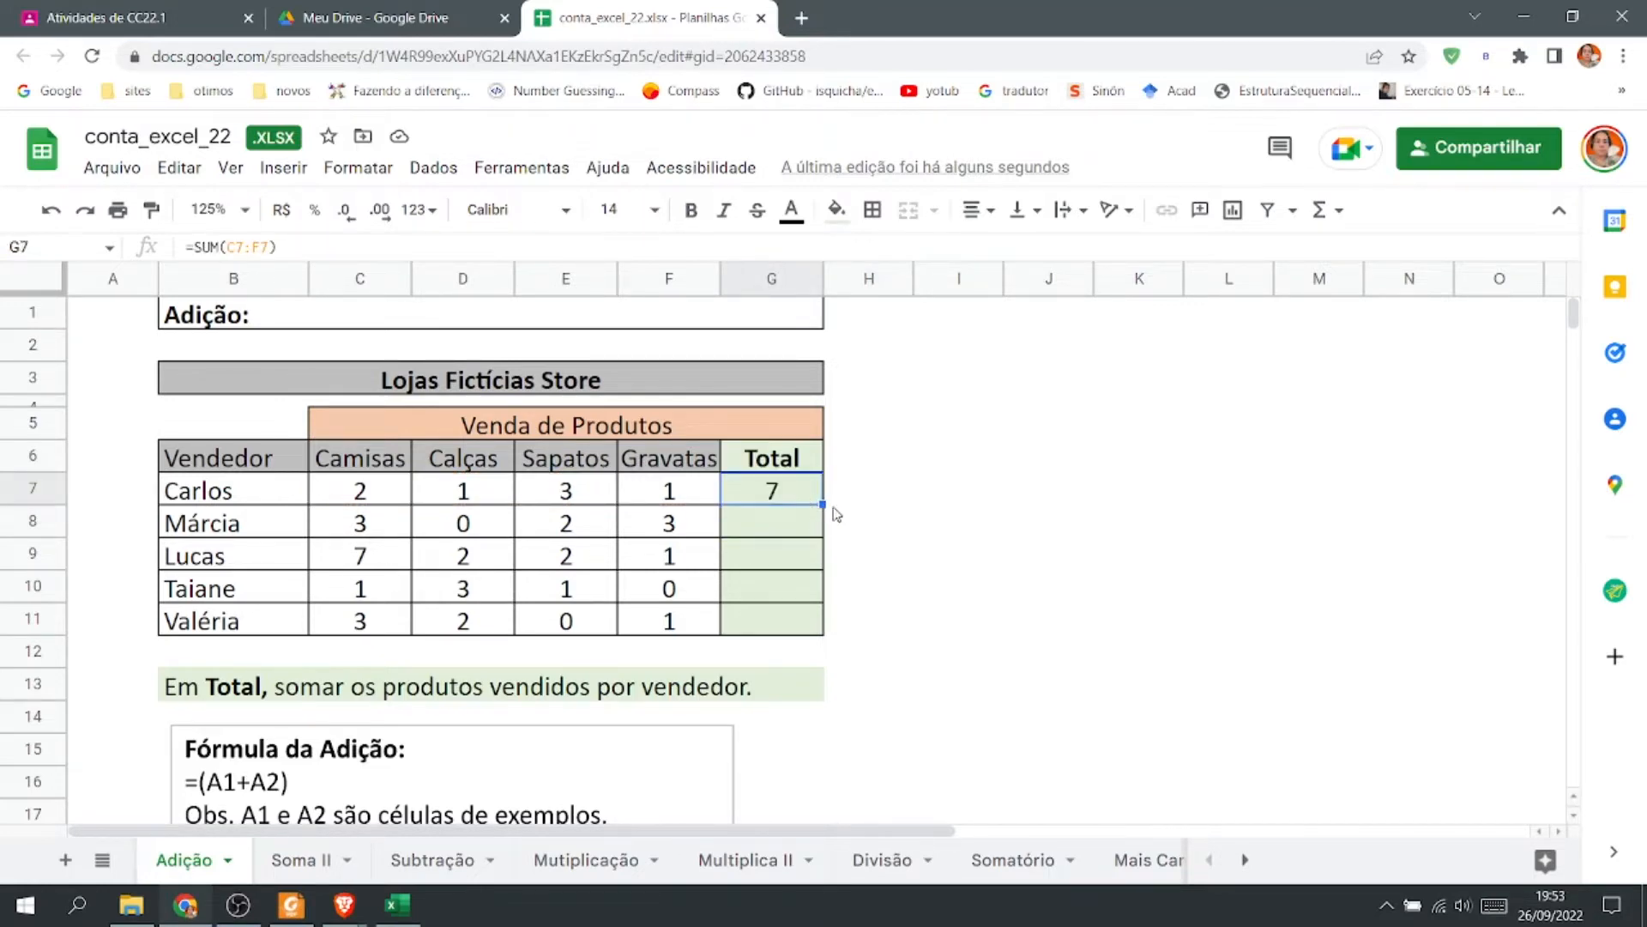
left_click_drag(822, 505, 825, 639)
left_click(858, 663)
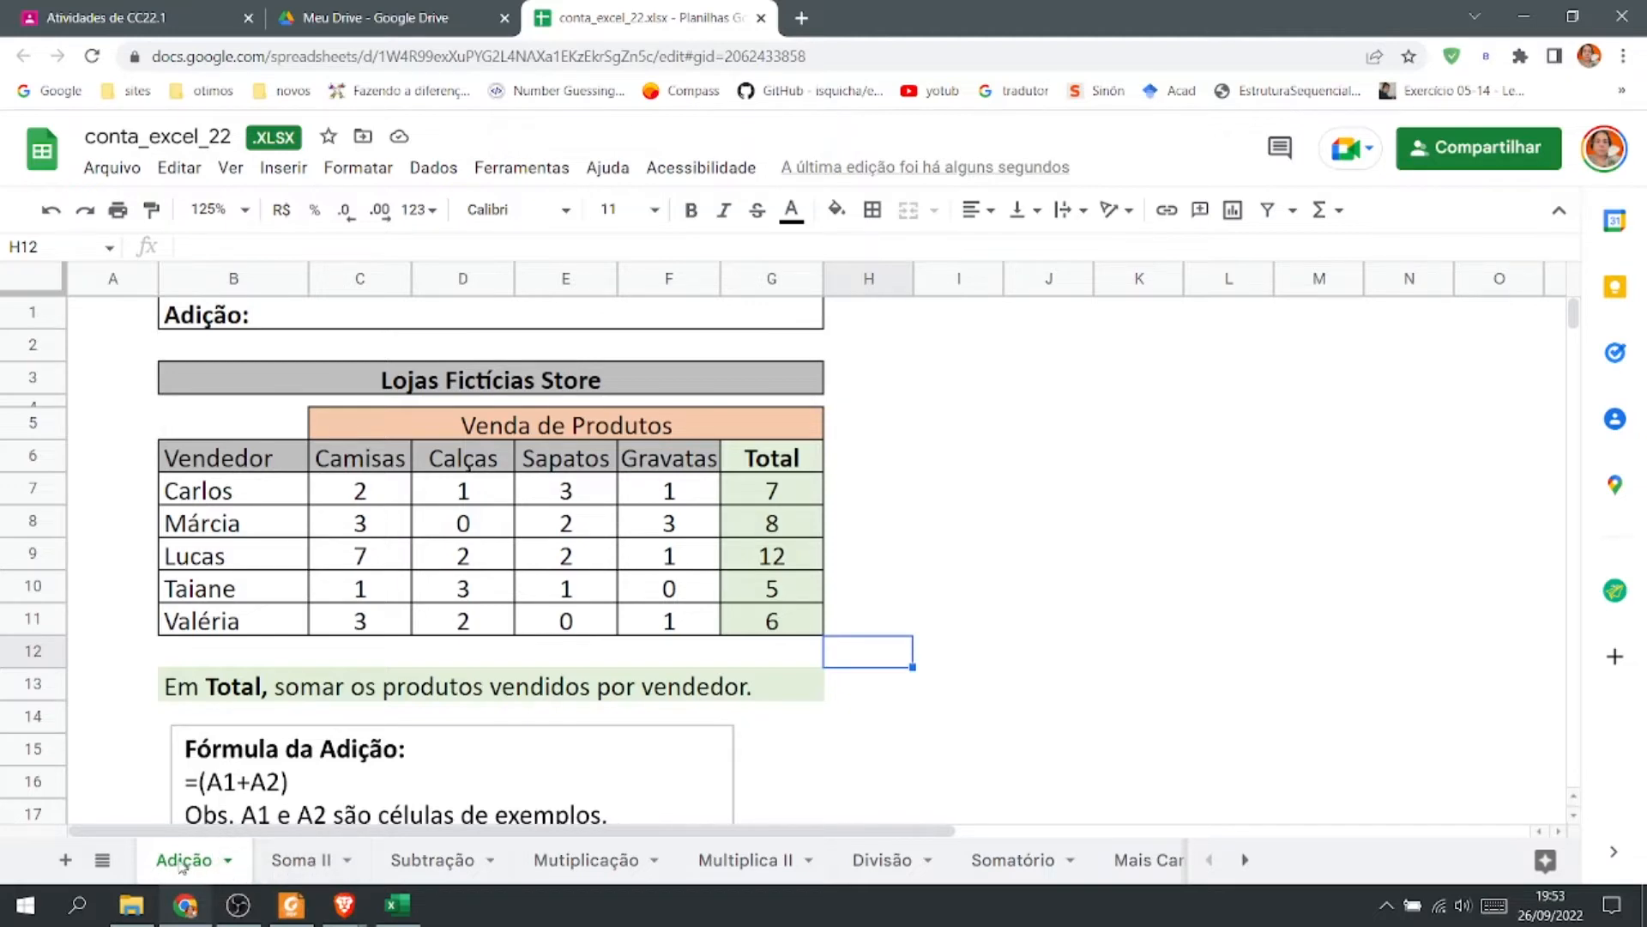
On the Soma II sheet, enter =B4+B5+B6+B7 in G6 to add cells B4 through B7.
left_click(303, 860)
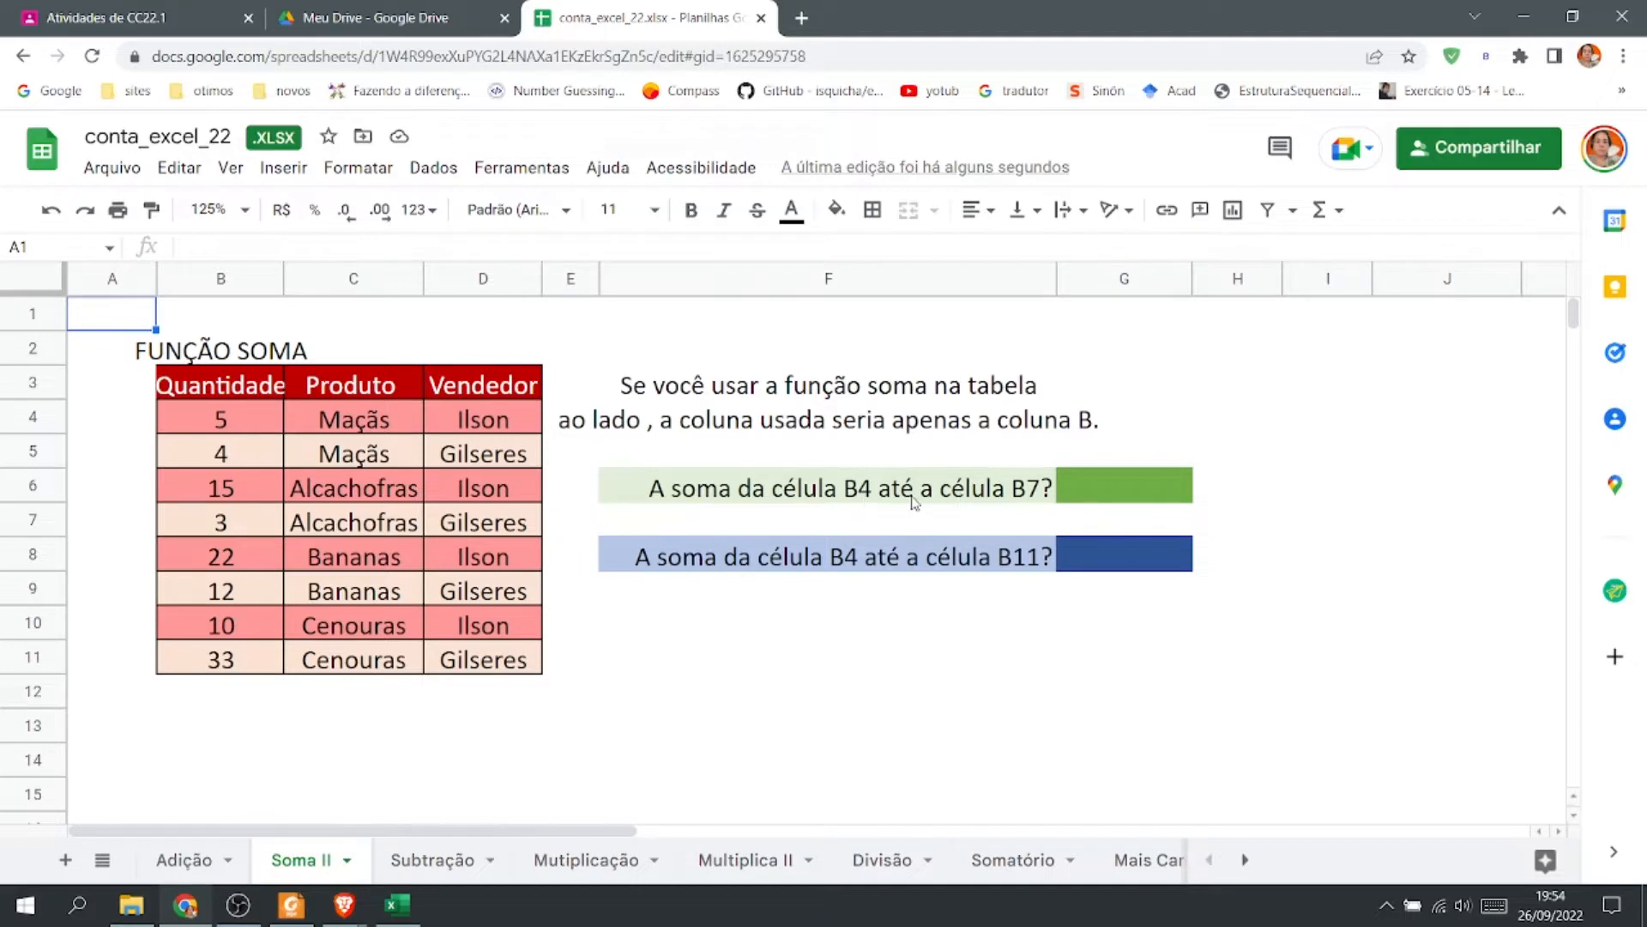
left_click(1097, 496)
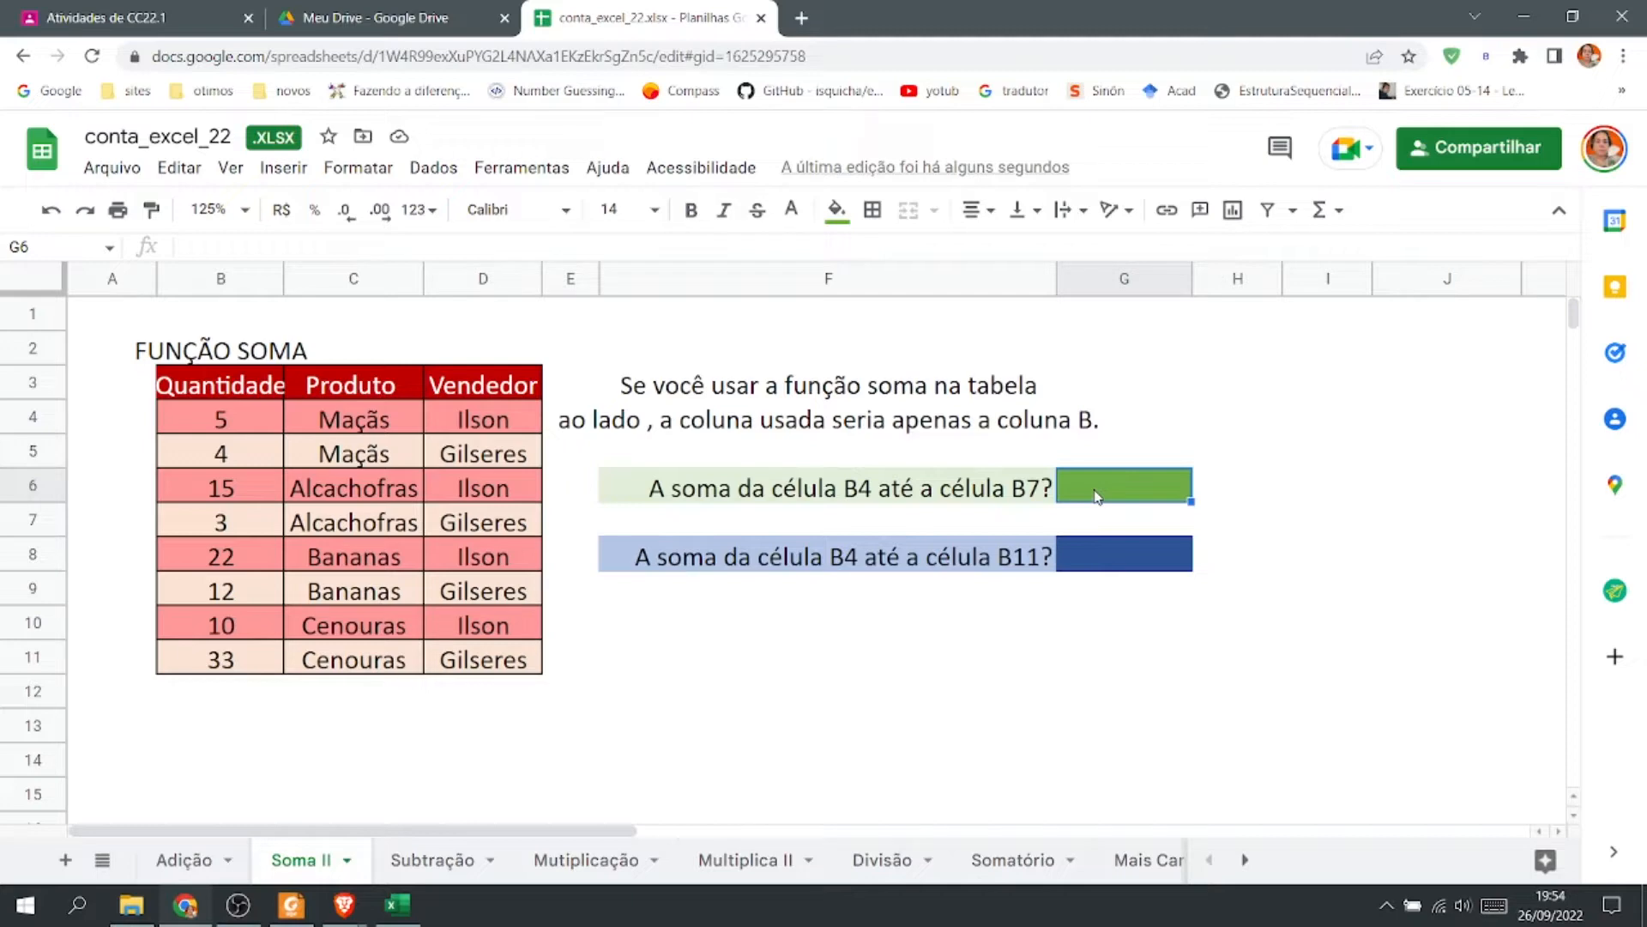
type("=")
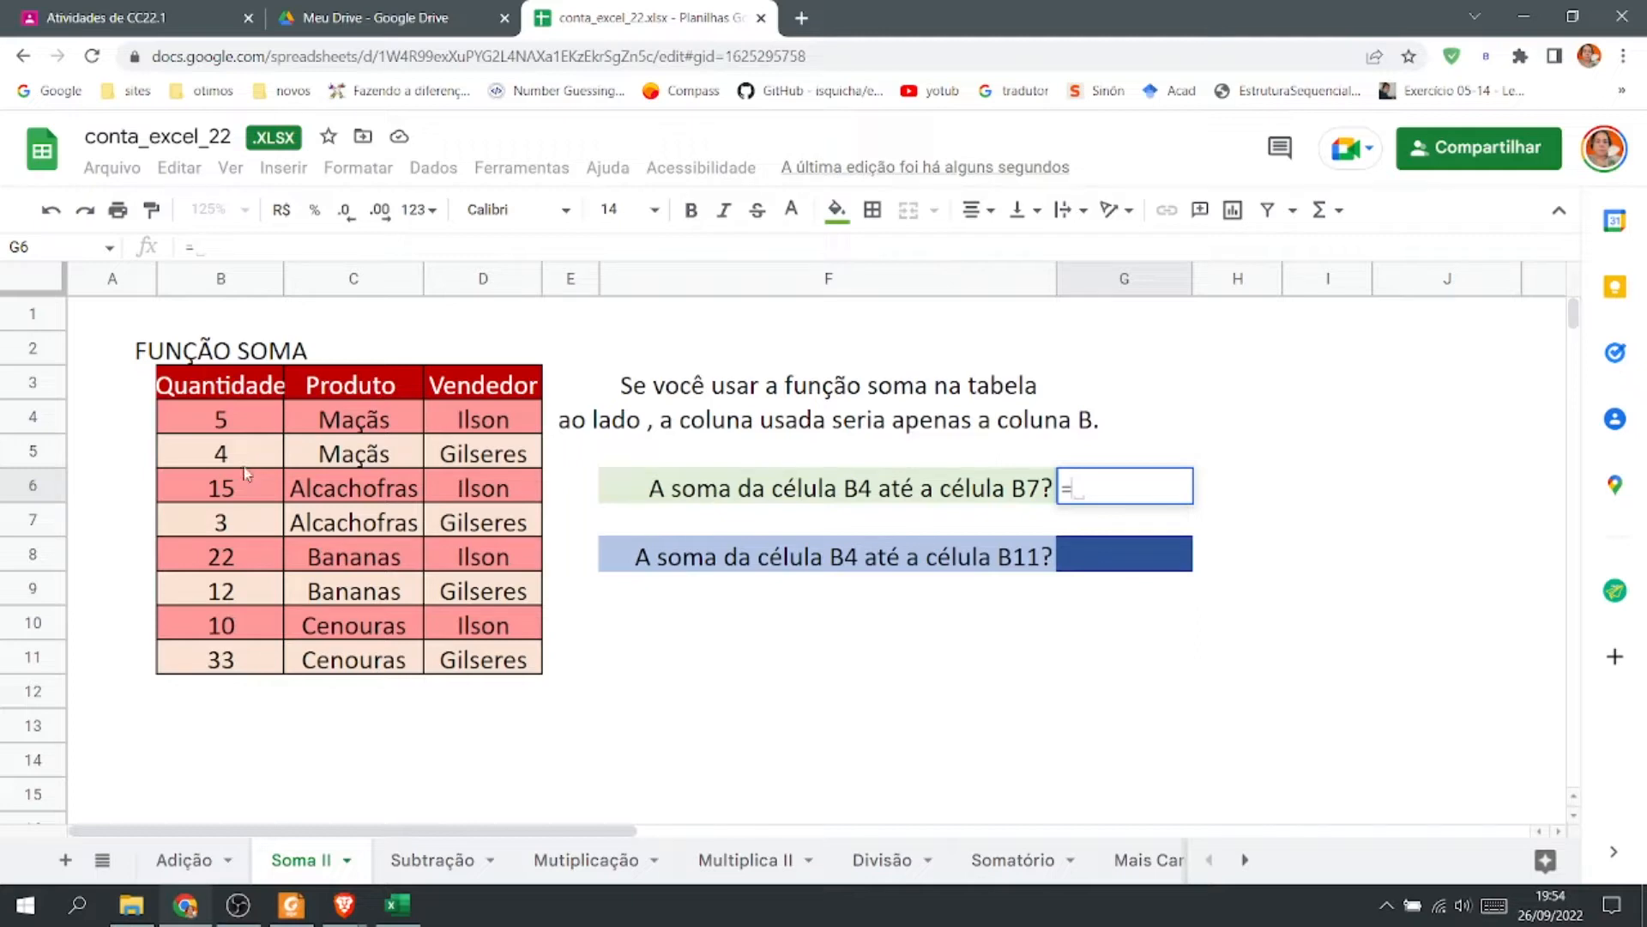
left_click(241, 427)
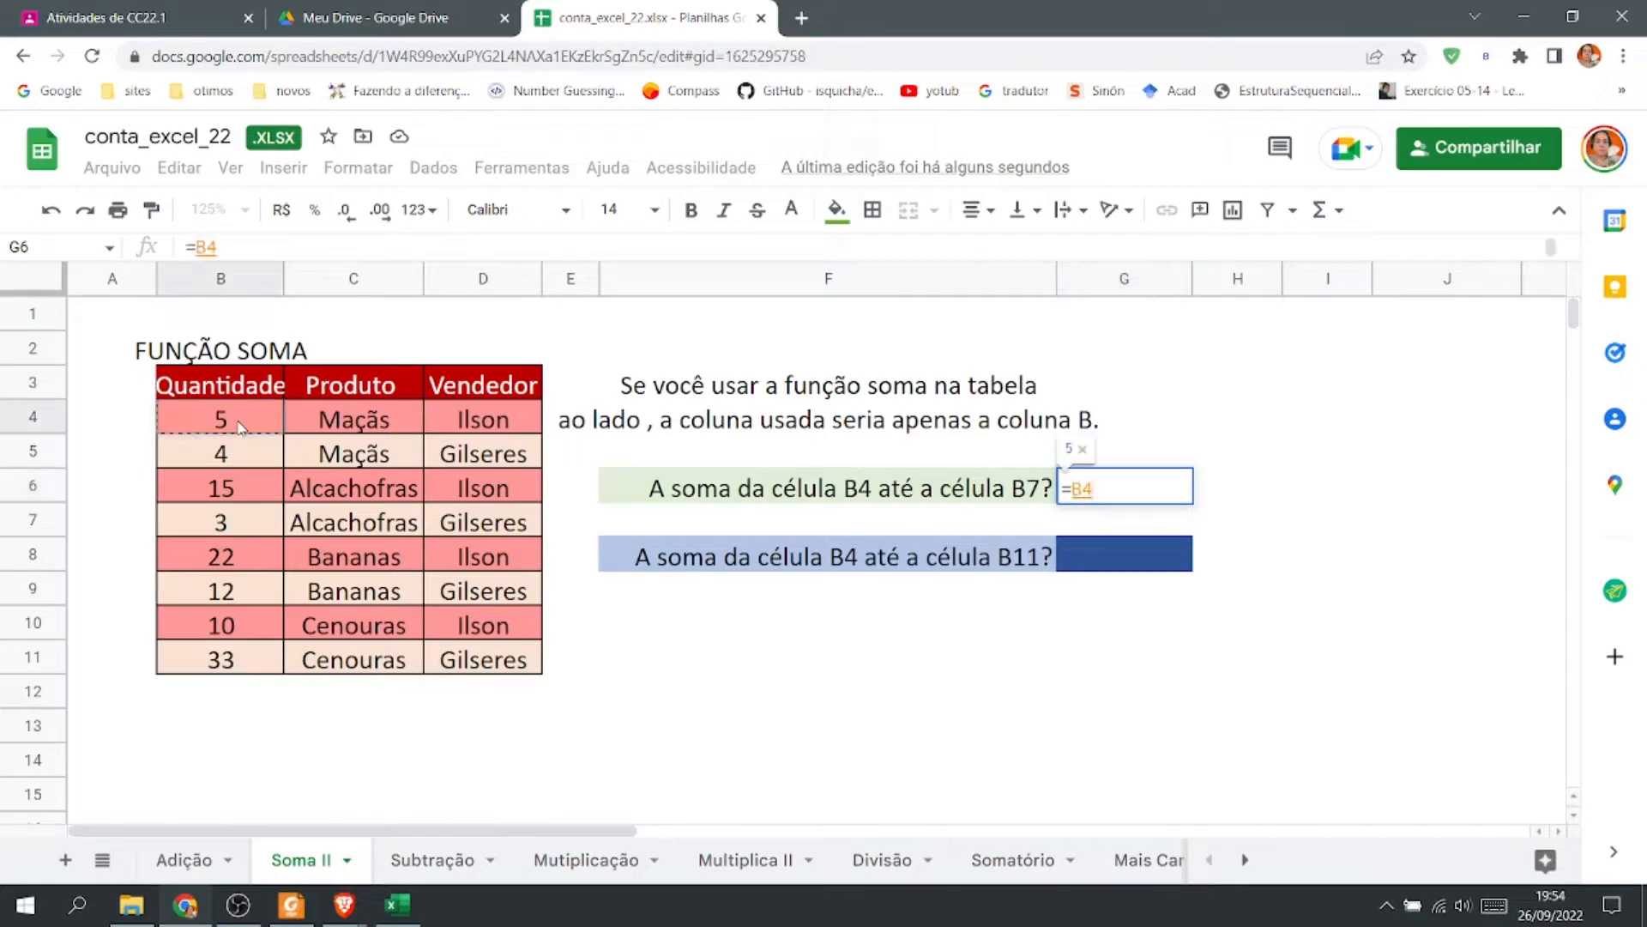
type("+")
left_click(227, 457)
type("+")
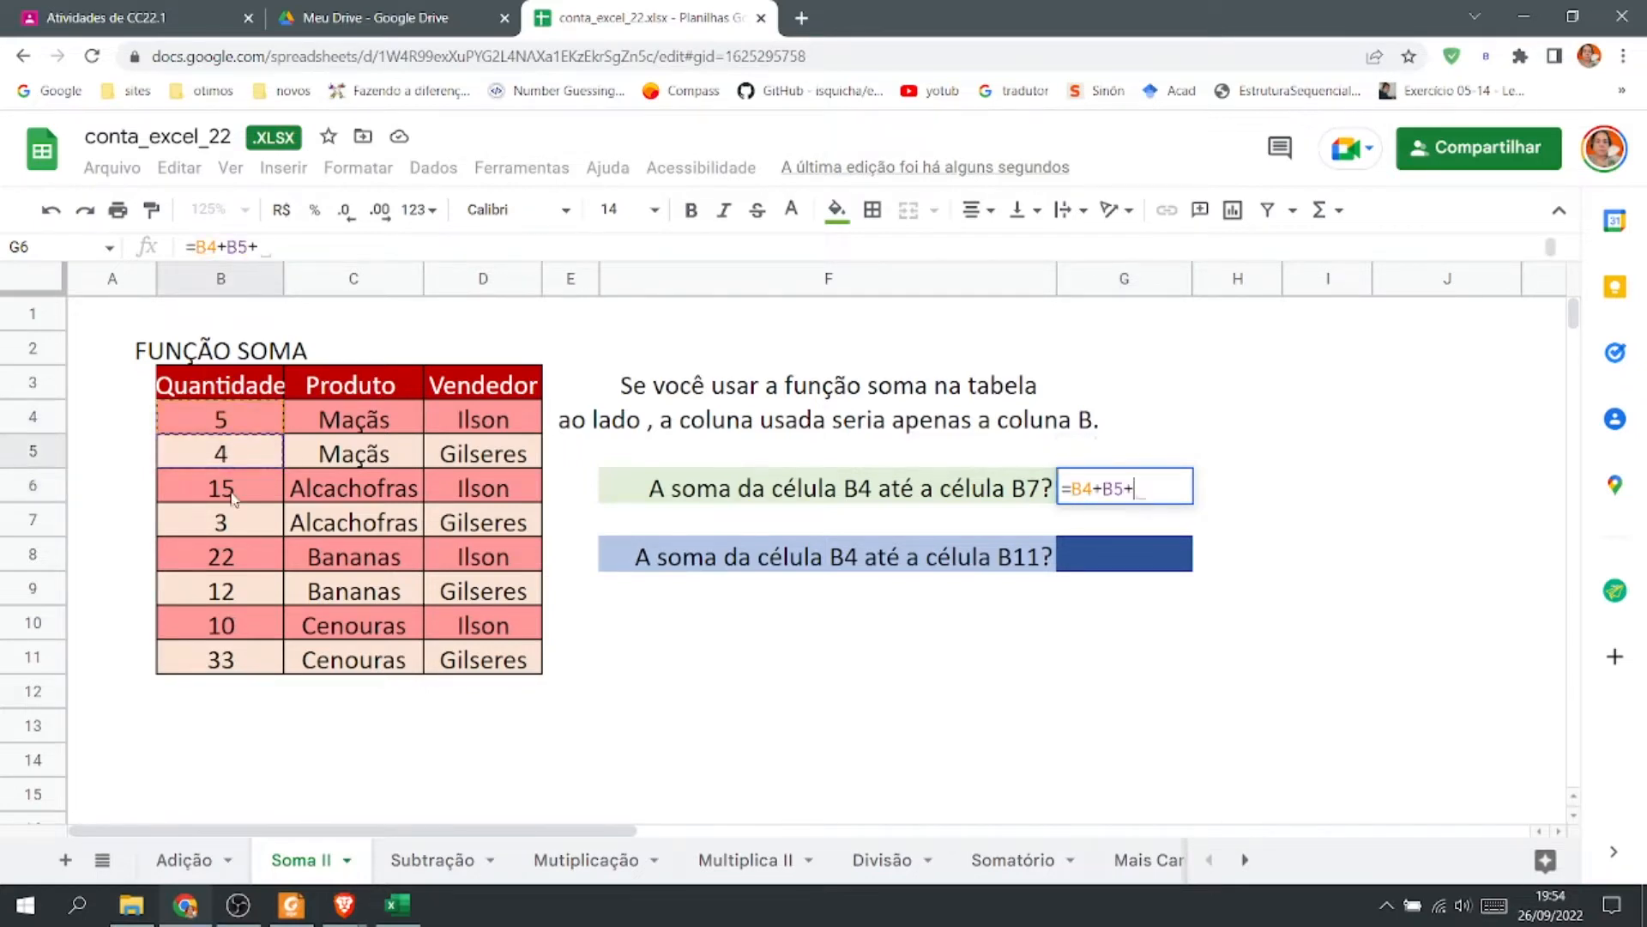
left_click(224, 492)
type("+")
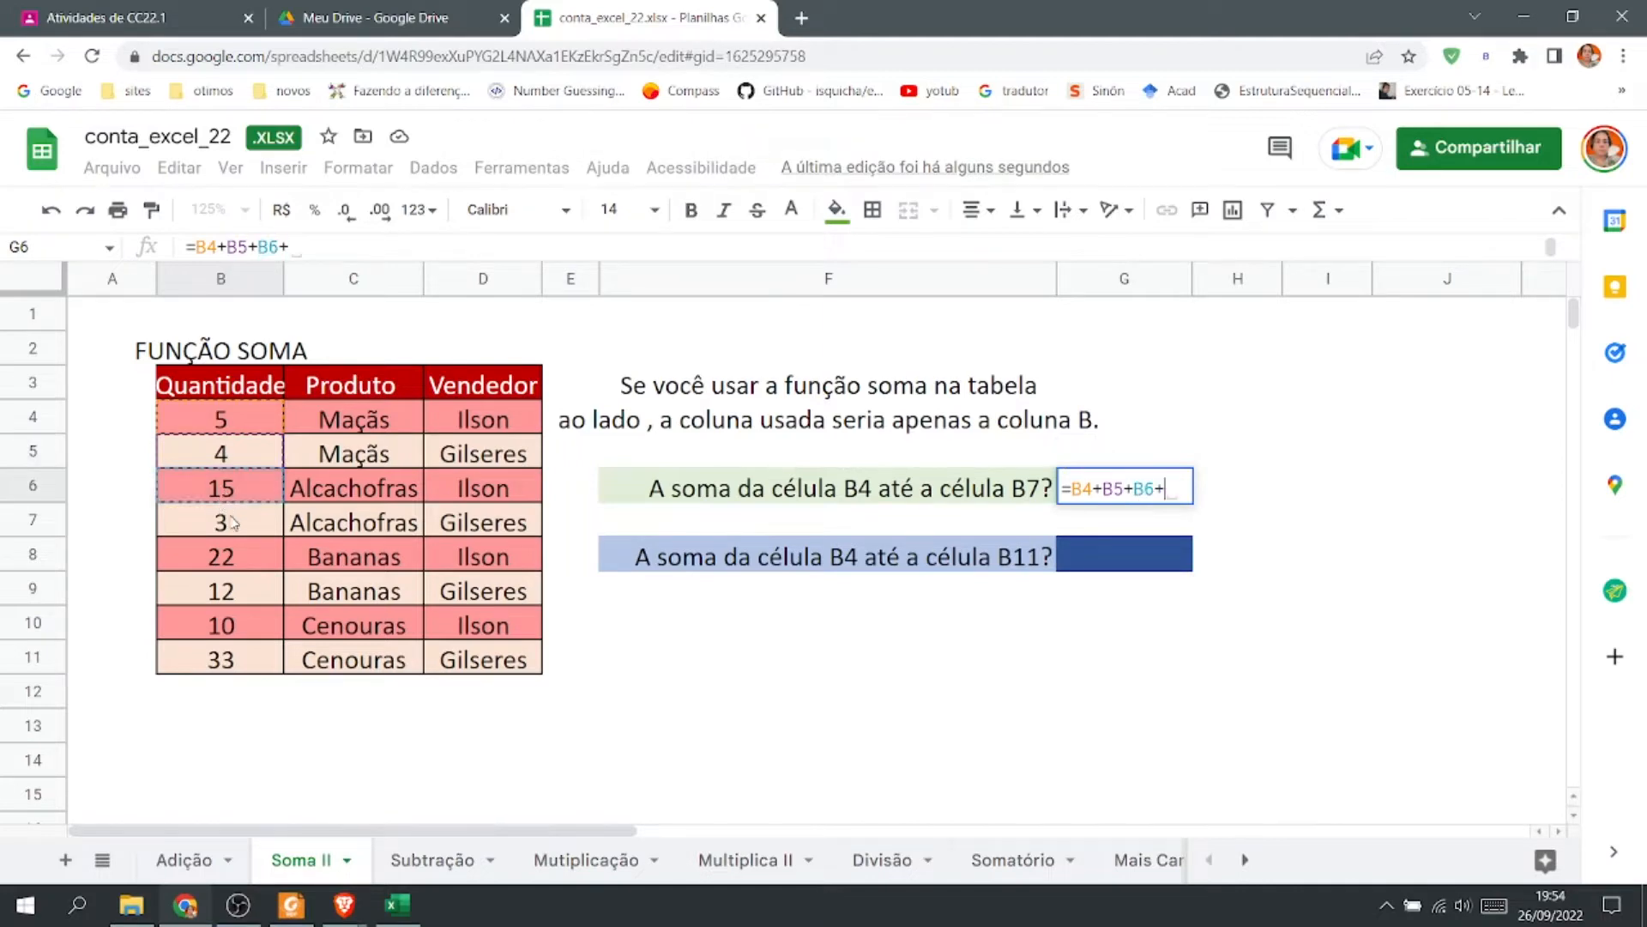
left_click(230, 522)
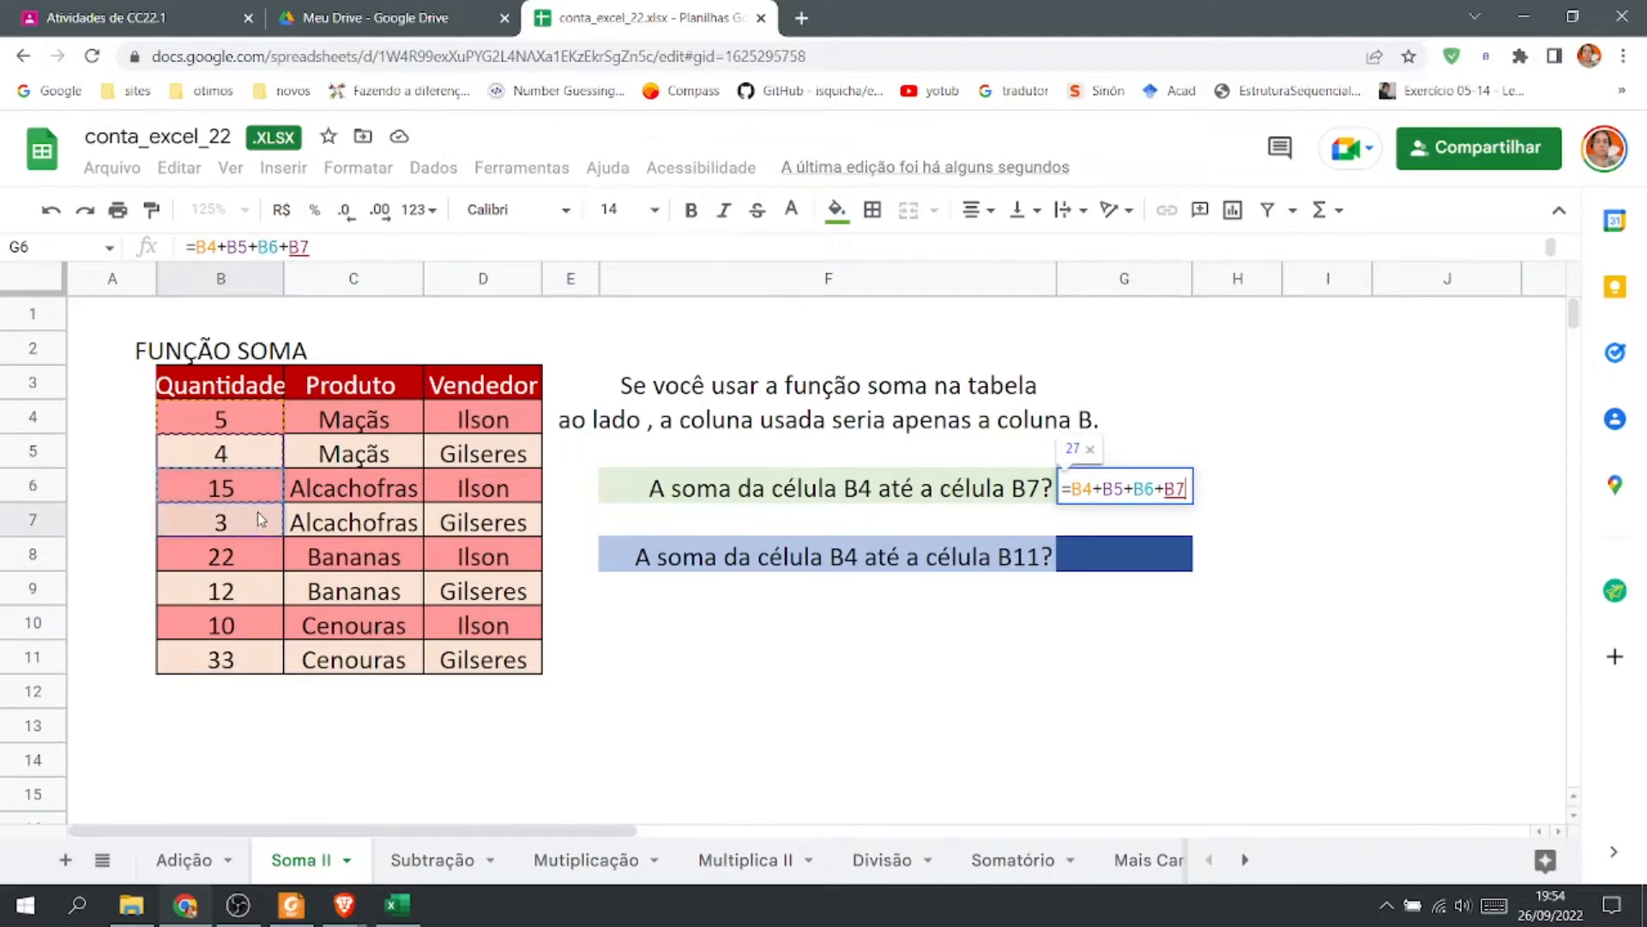
key("Return")
Enter =soma(B4:B7) in H6 to sum the same range with the SUM function.
left_click(1250, 486)
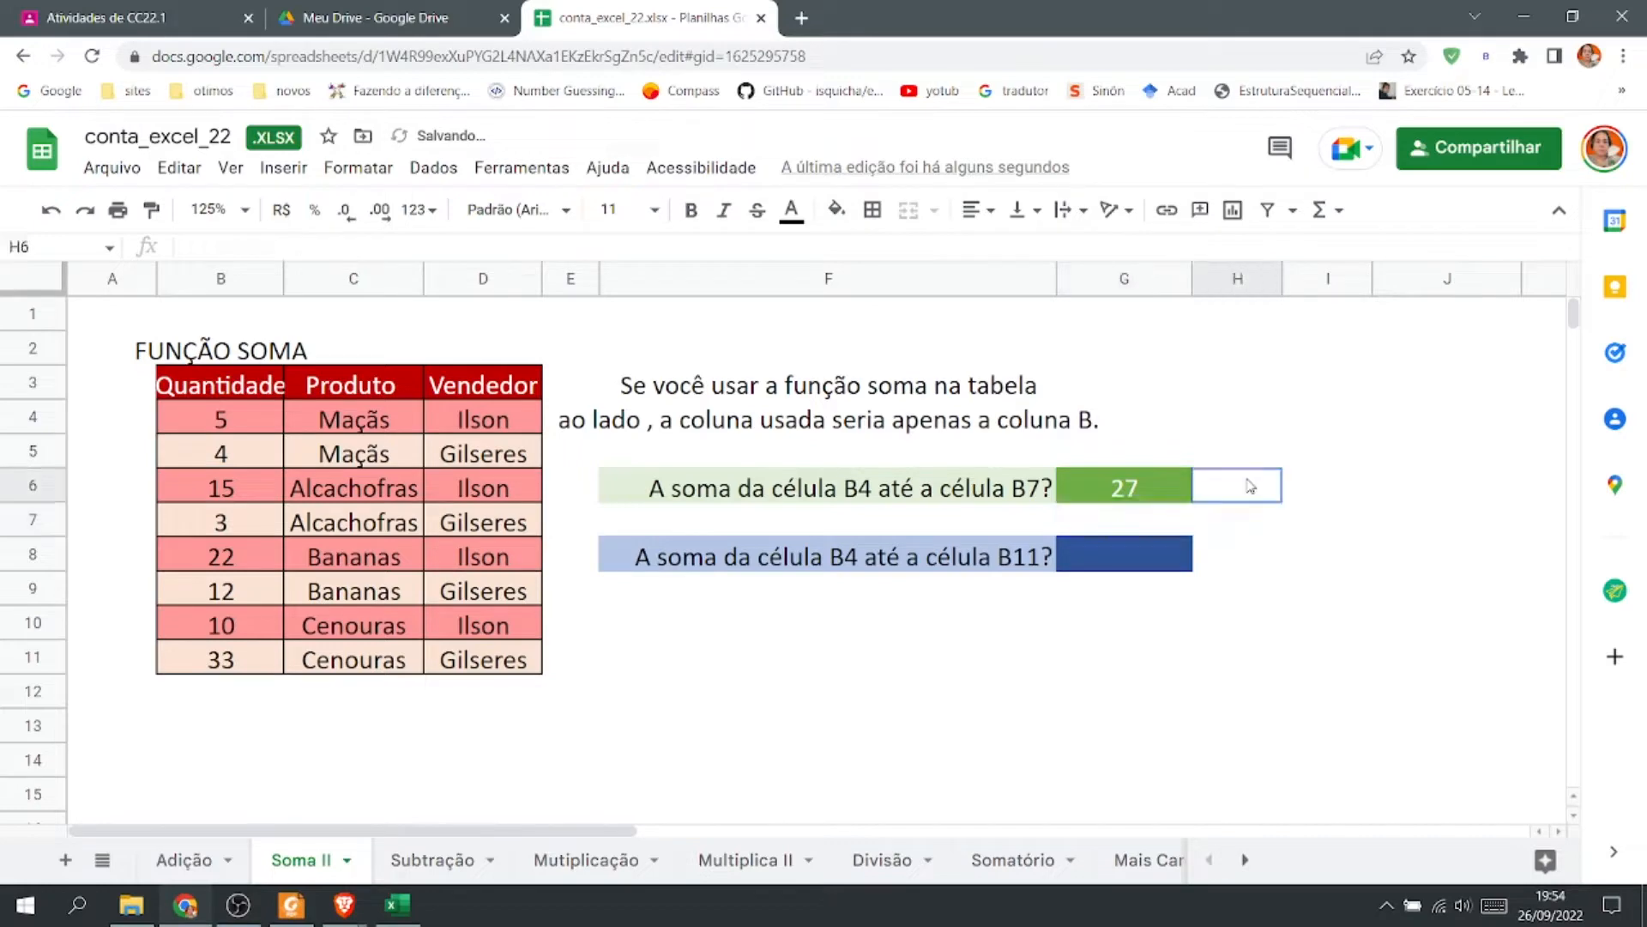
type("=")
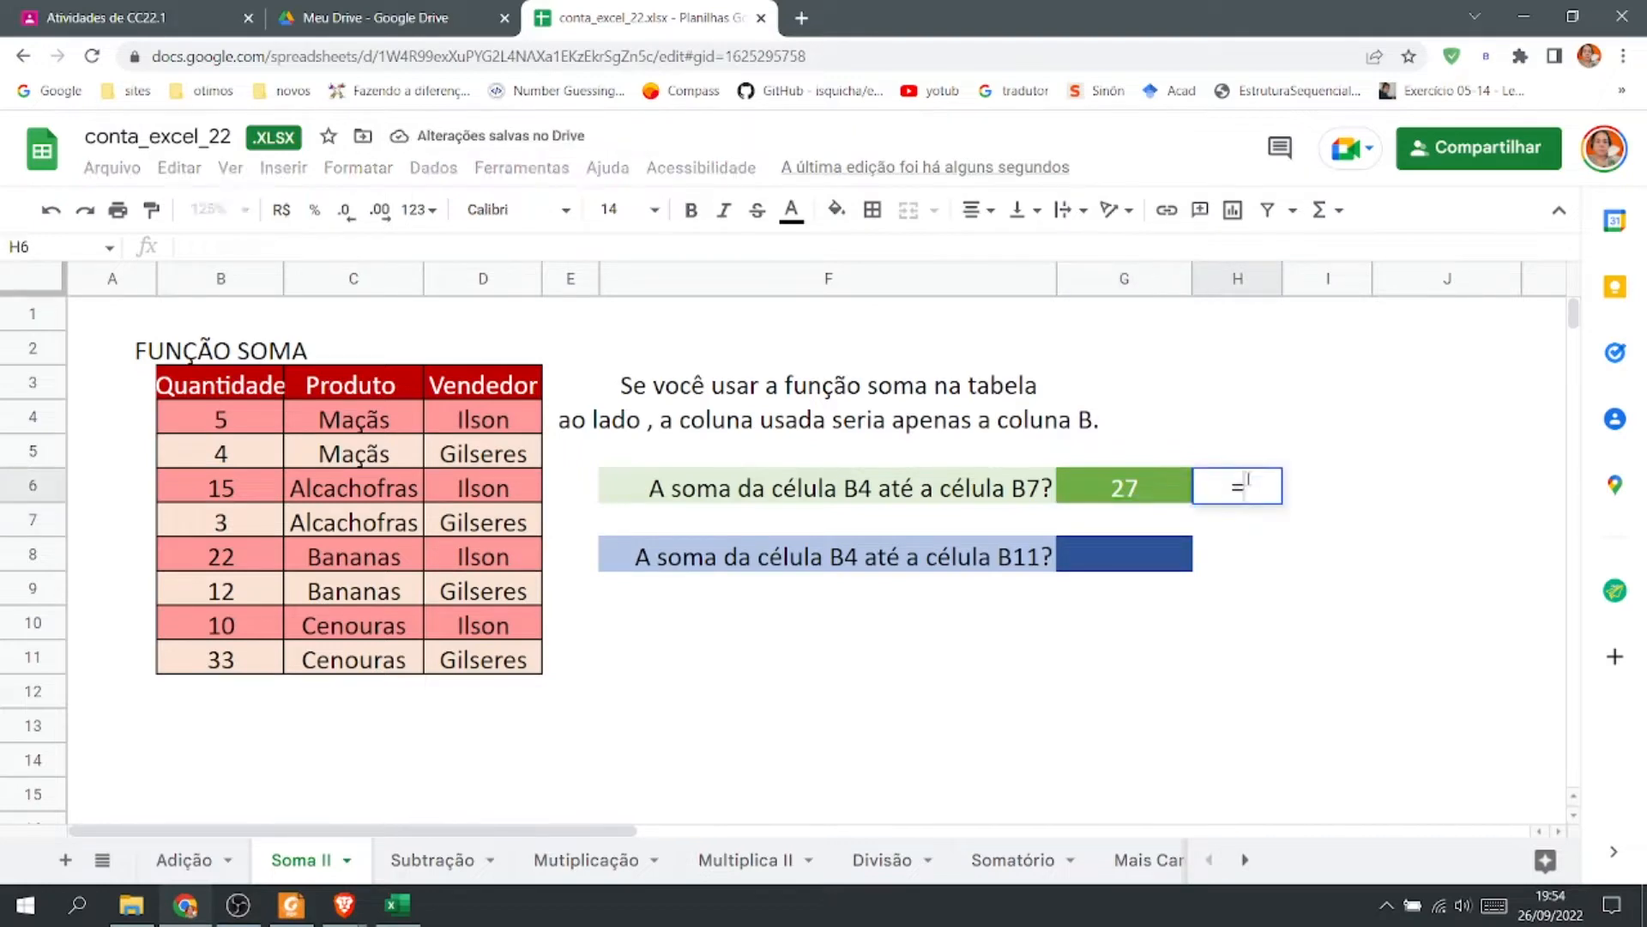
type("som")
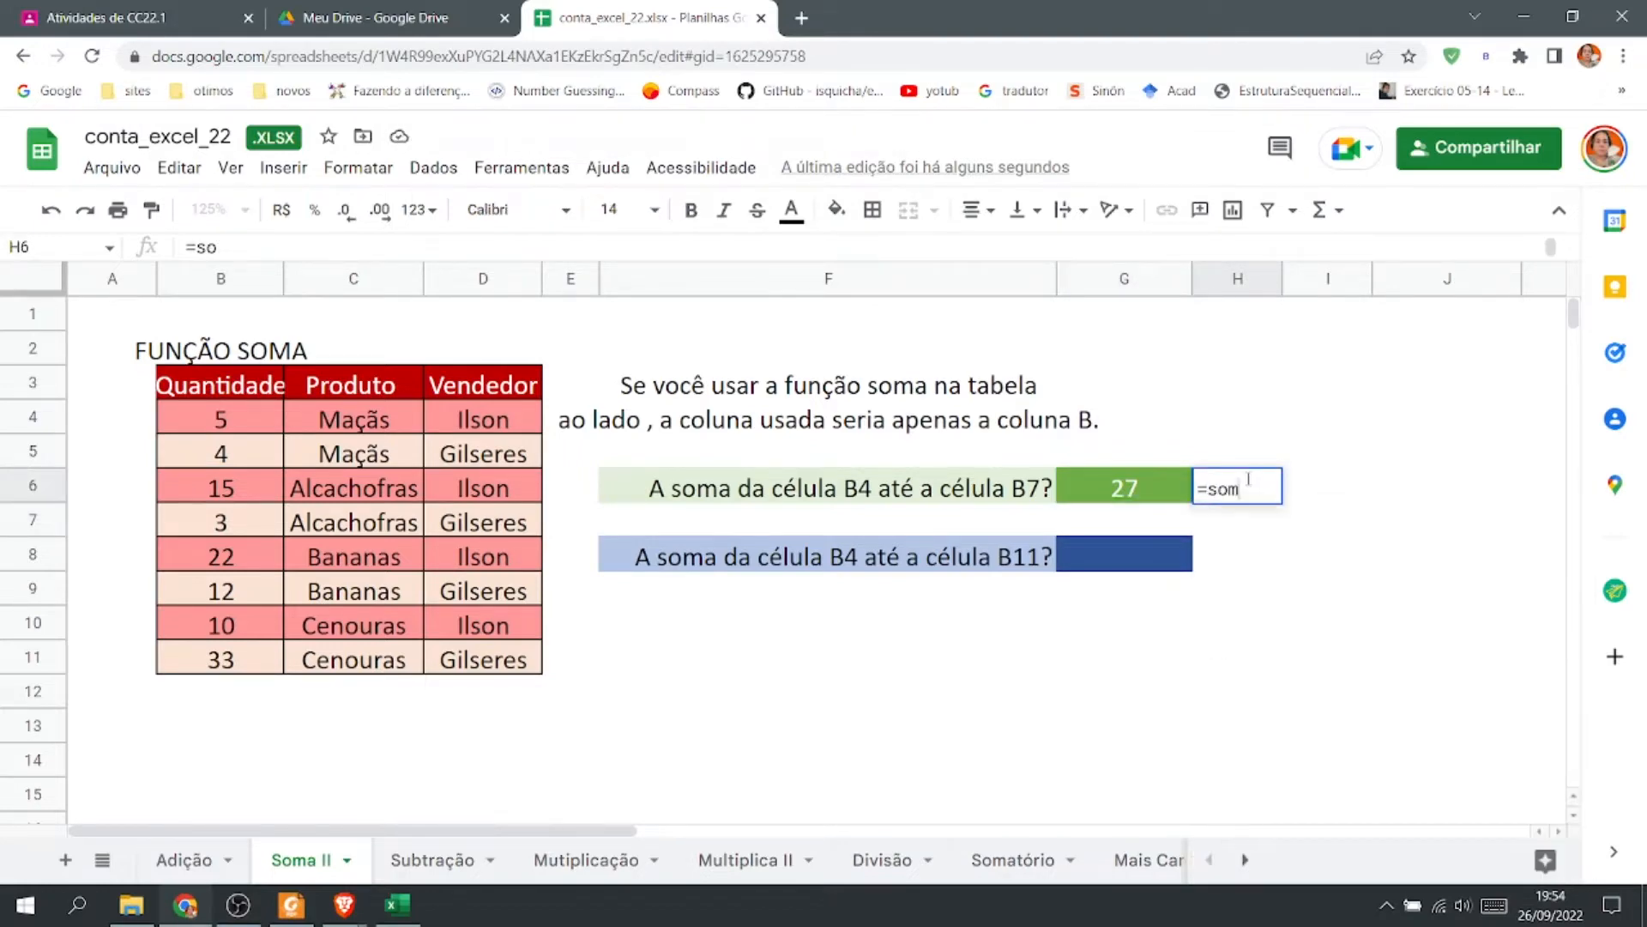
type("a(")
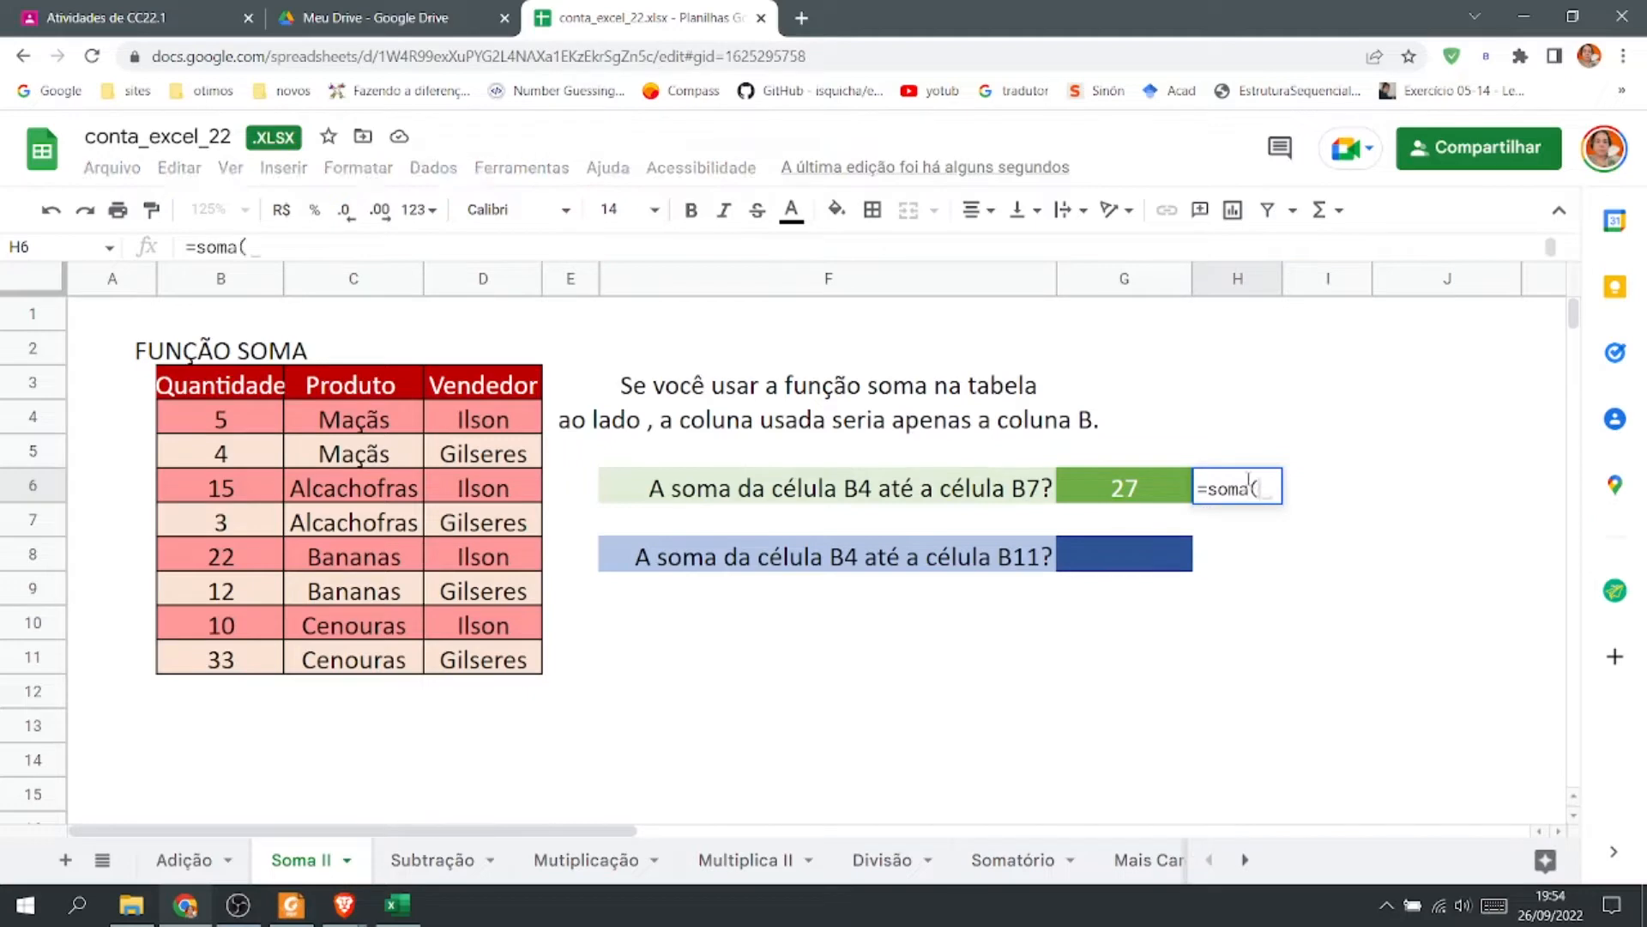
left_click_drag(216, 426, 263, 529)
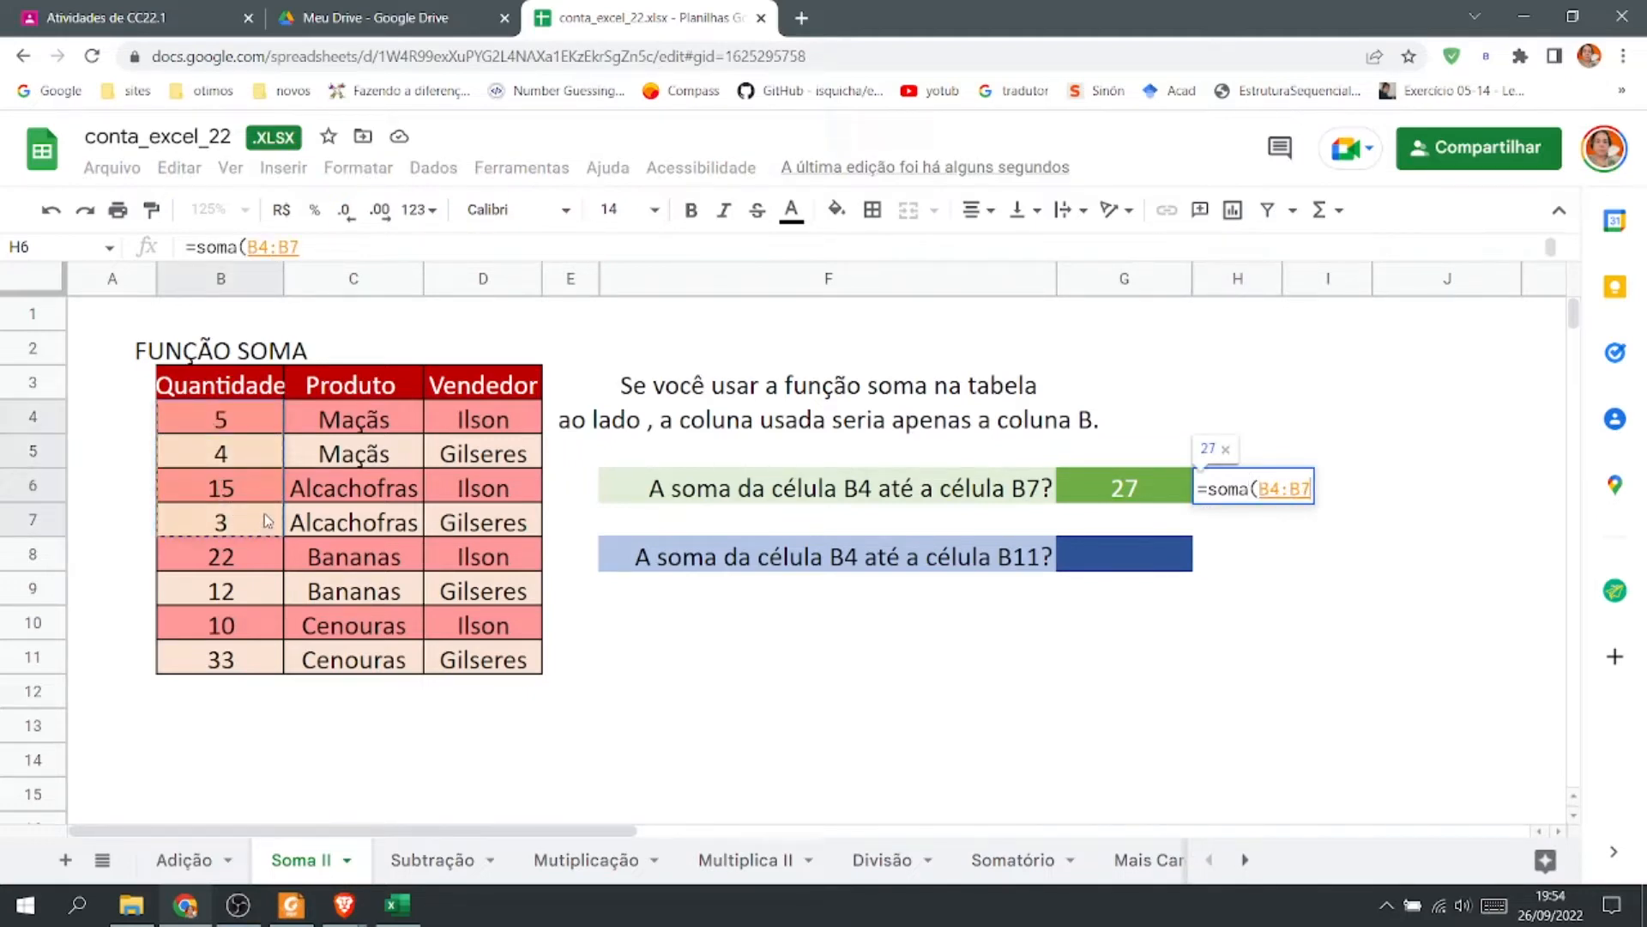
type(")")
key("Return")
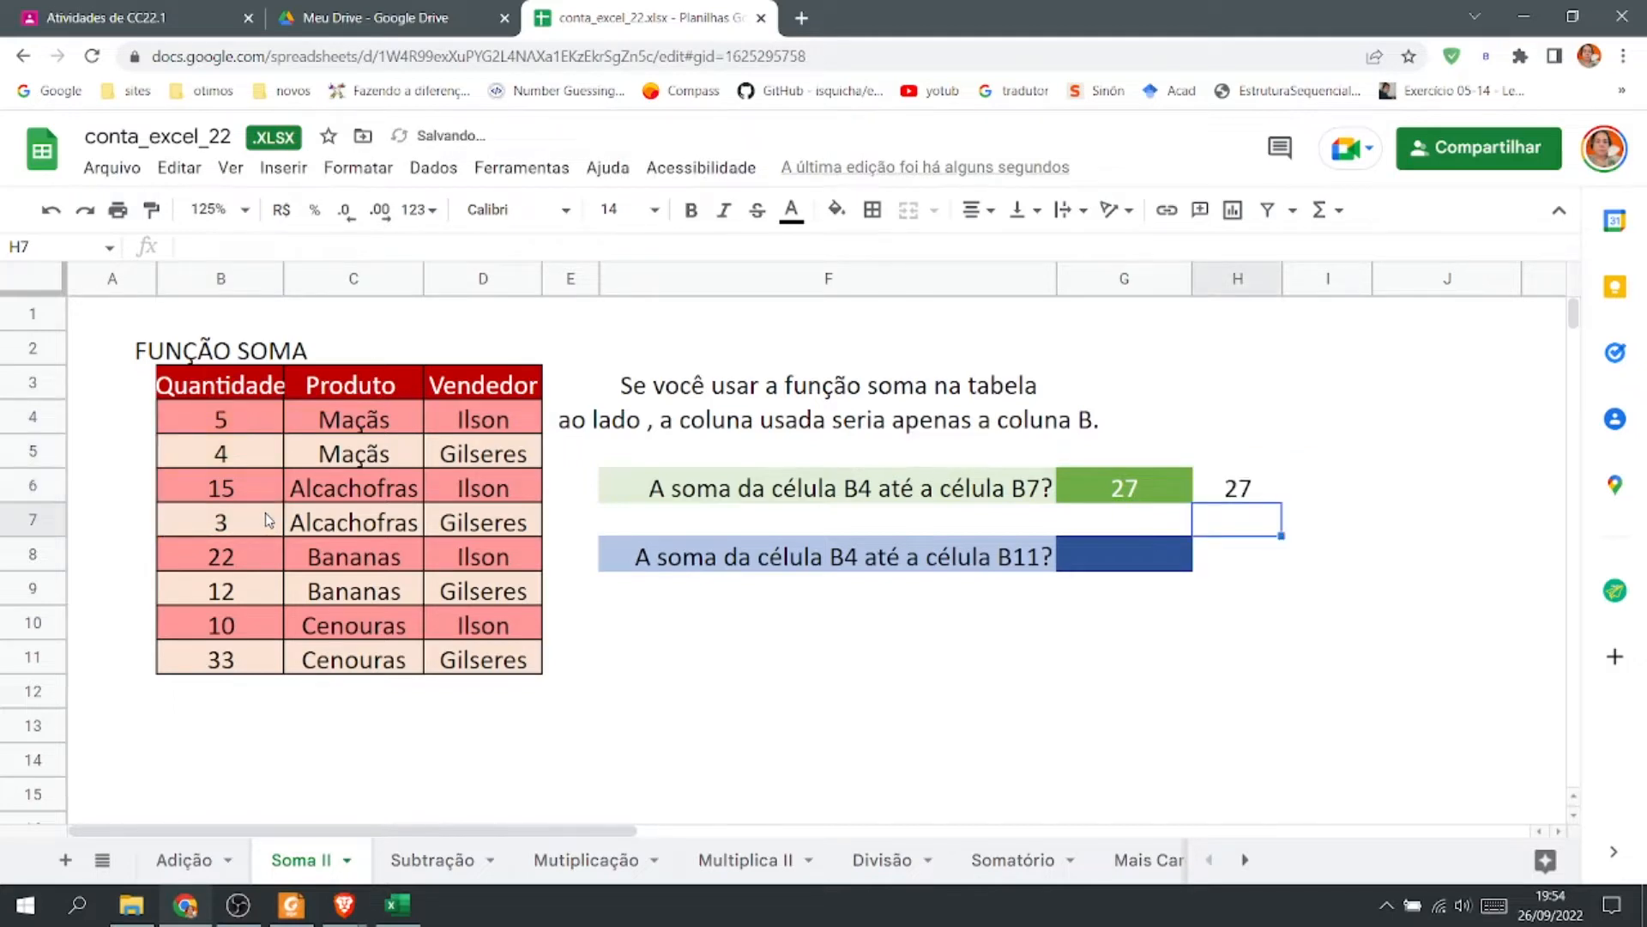
Compare the formulas in G6 and H6.
double_click(1064, 481)
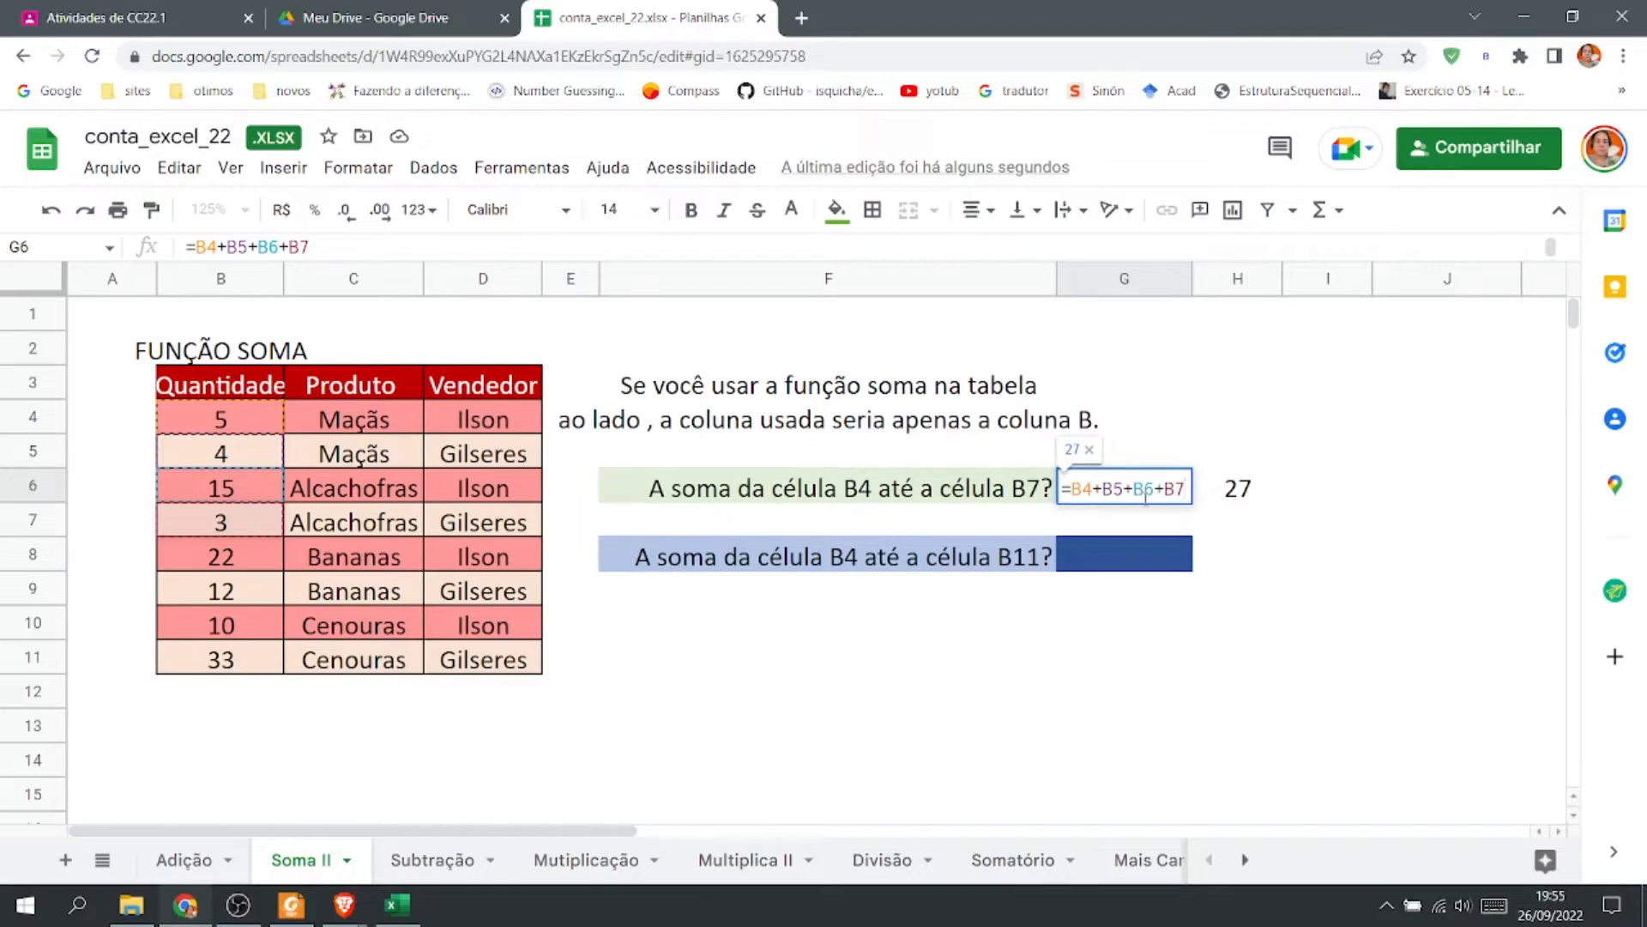
double_click(1248, 489)
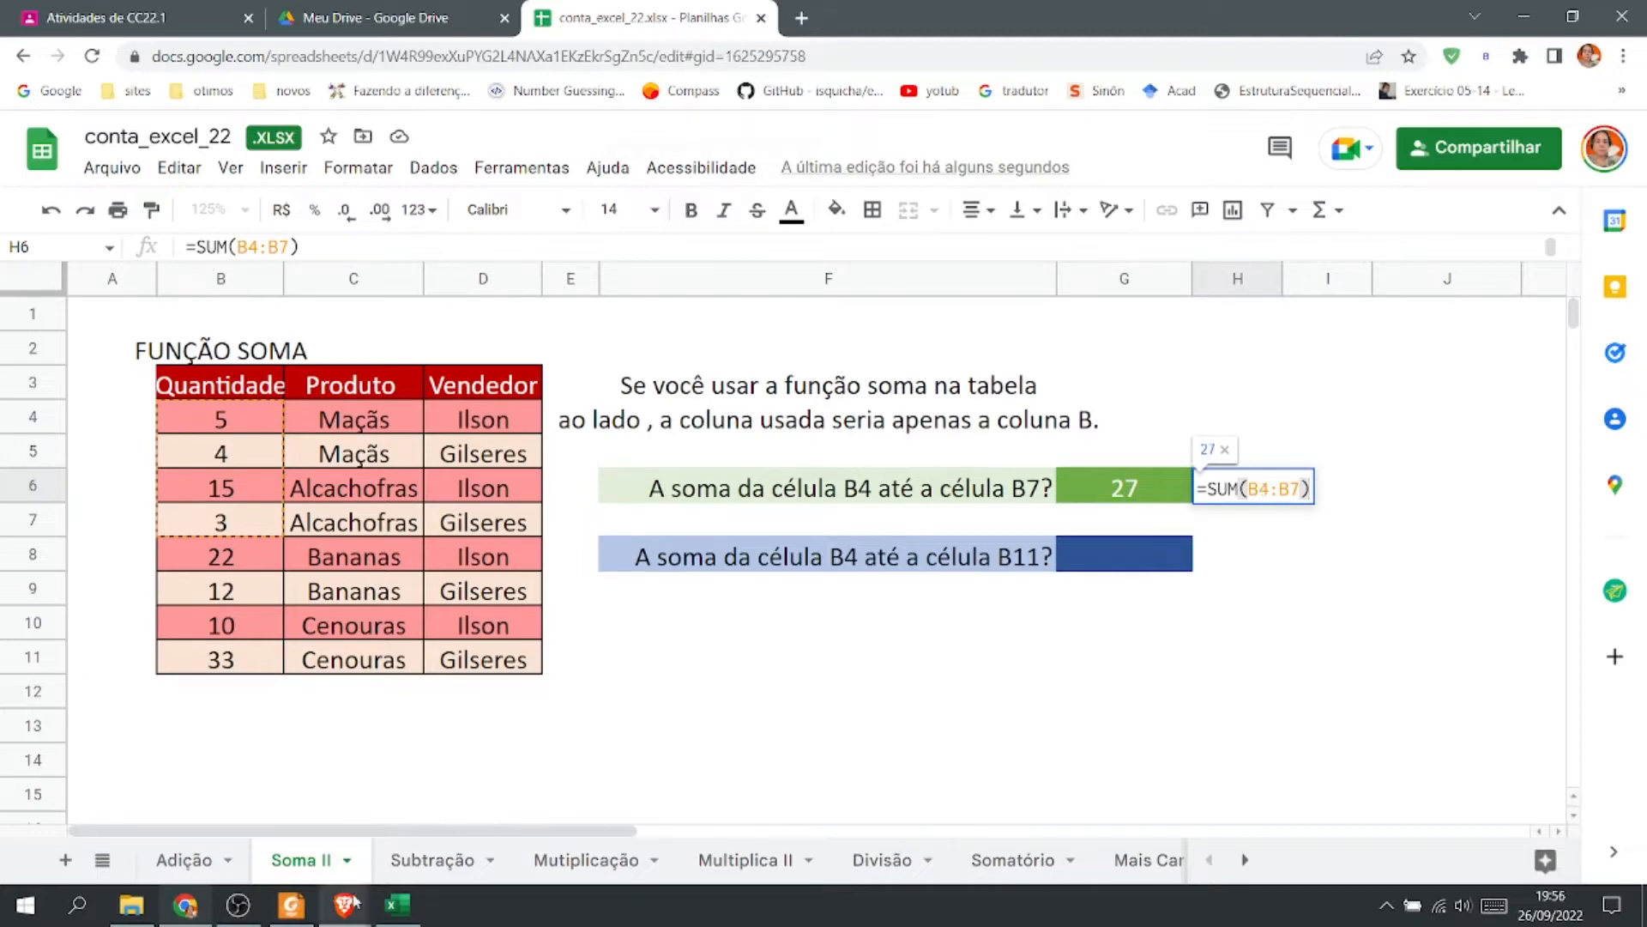
On the Subtração sheet, enter =C7-D7 in E7 to subtract the quantity sold from previous stock.
left_click(439, 872)
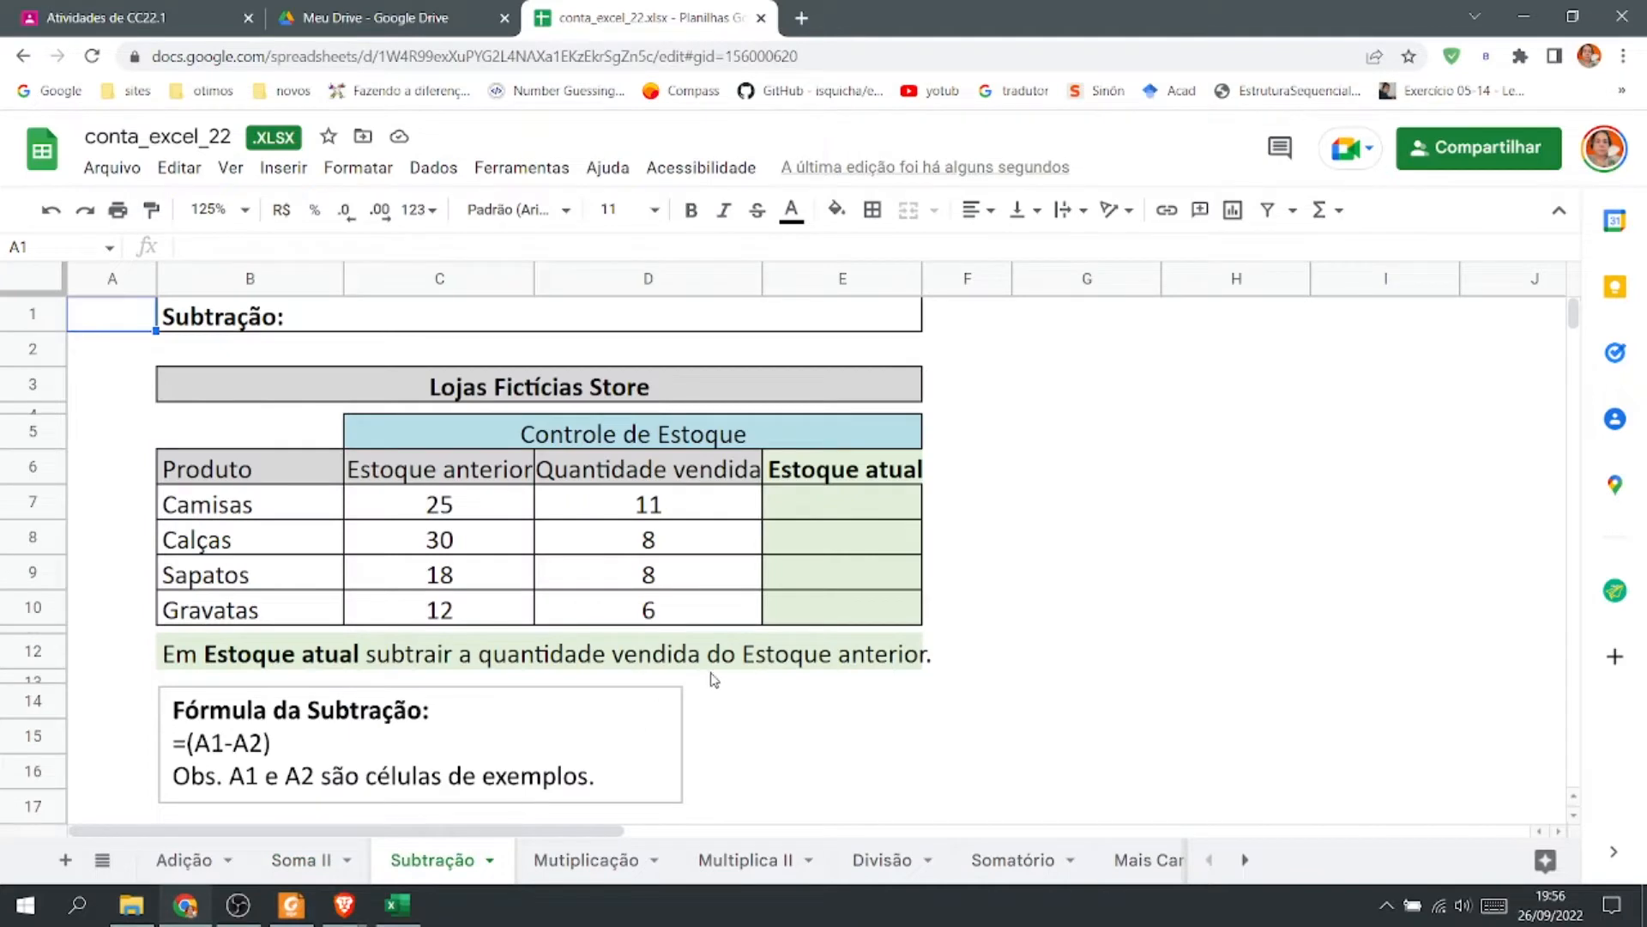
left_click(866, 509)
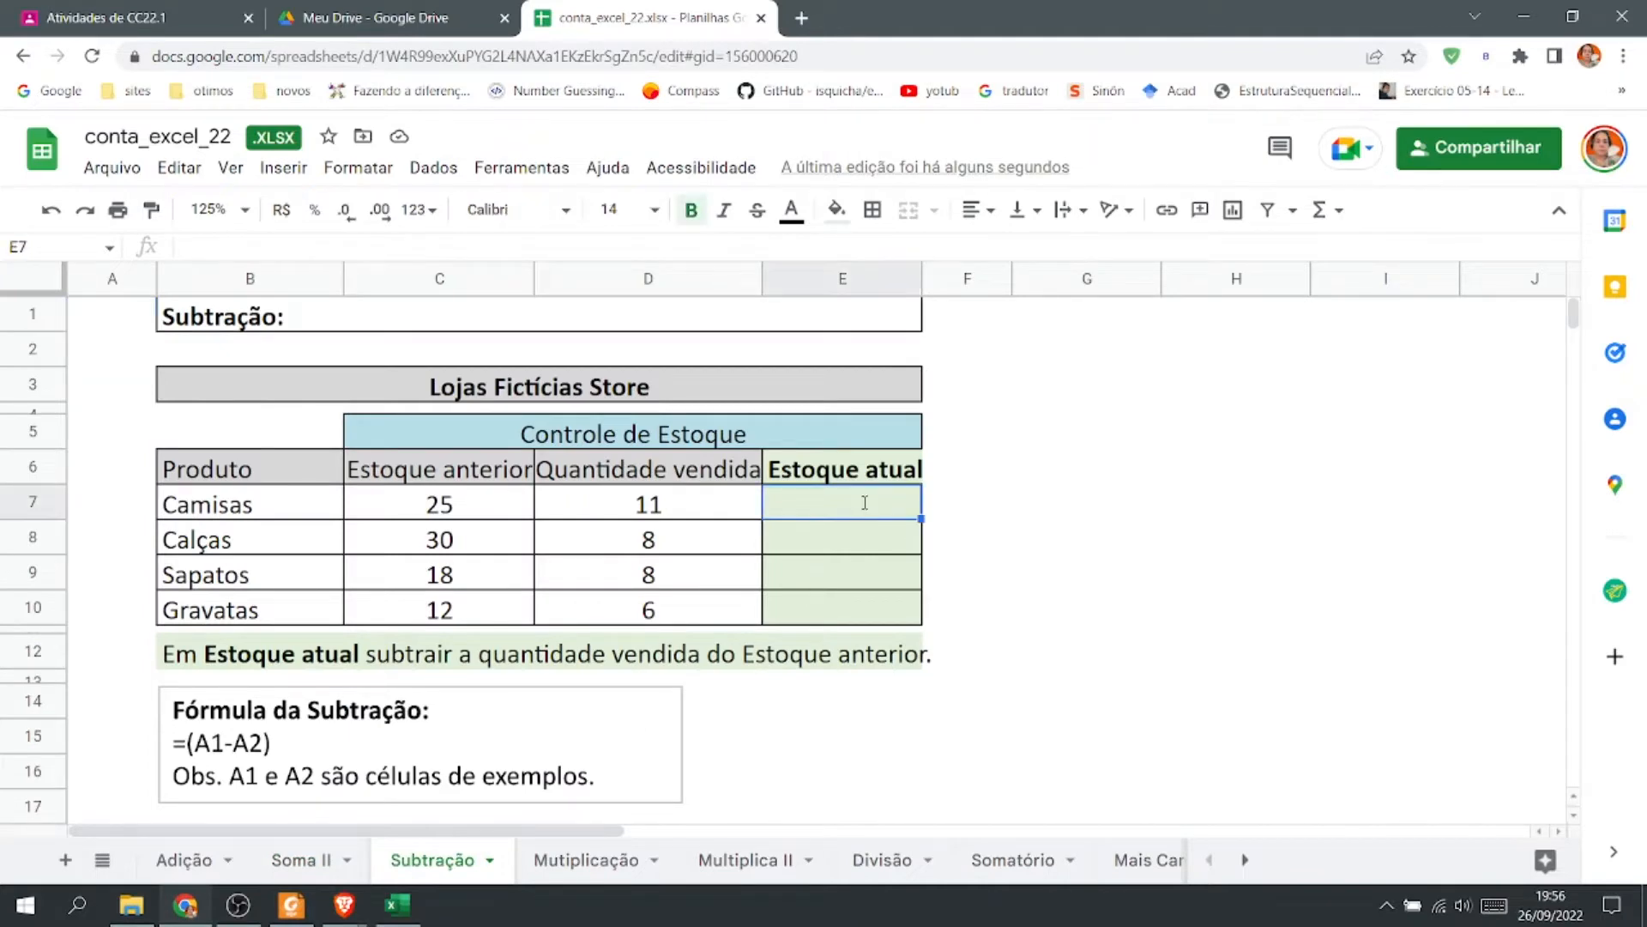
type("=")
left_click(443, 512)
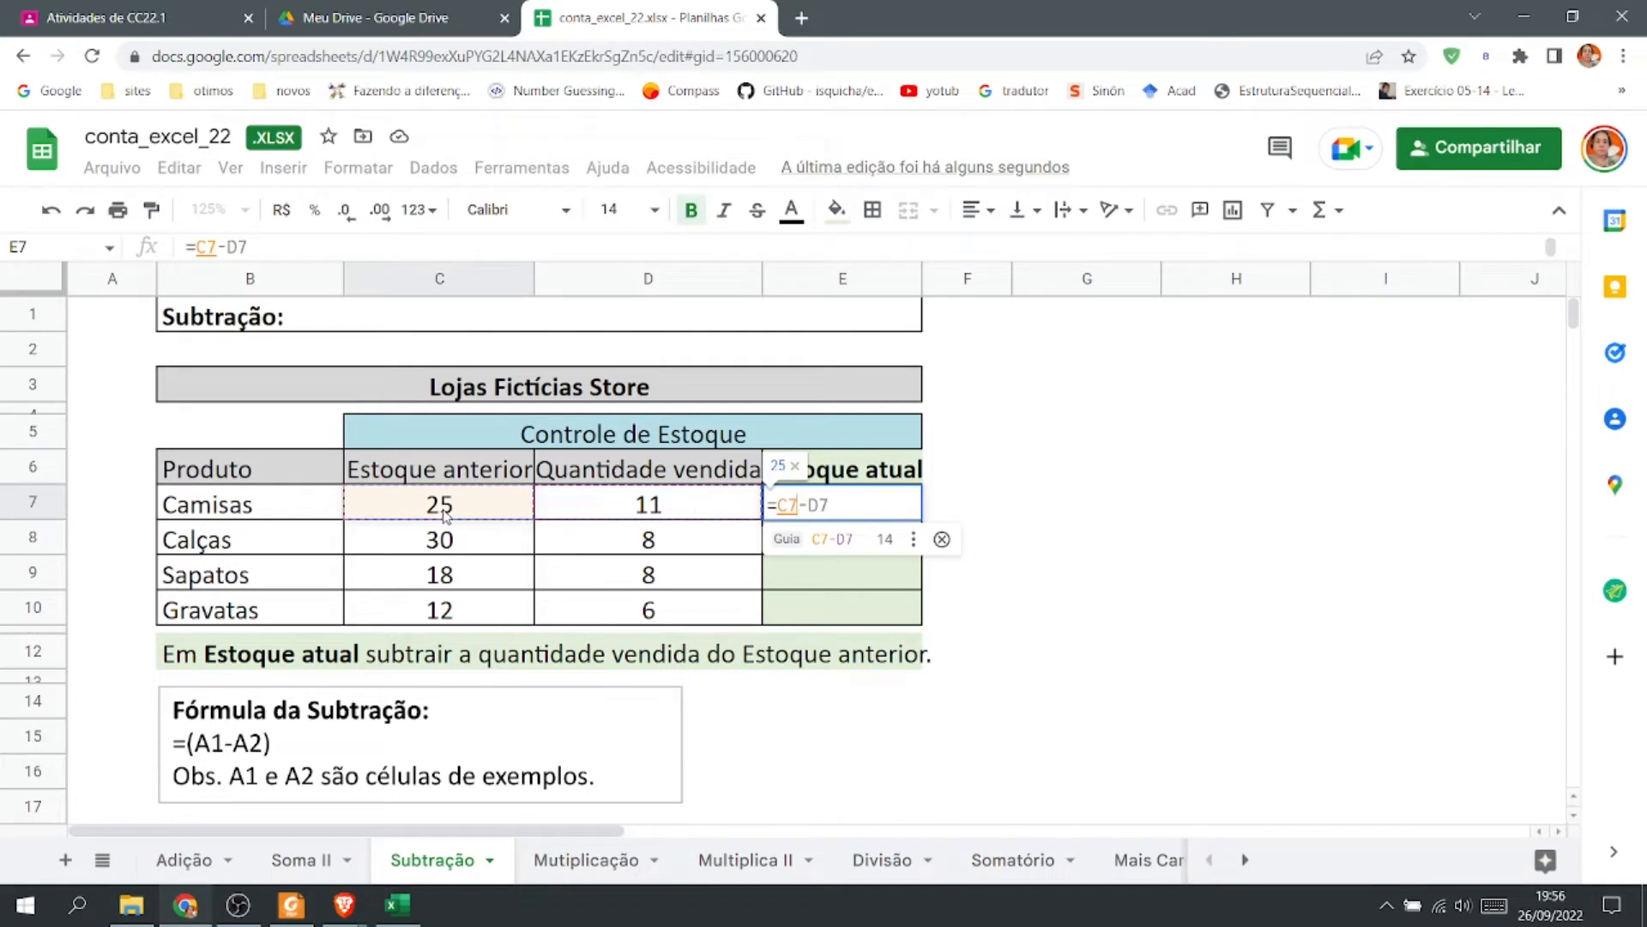
left_click(881, 552)
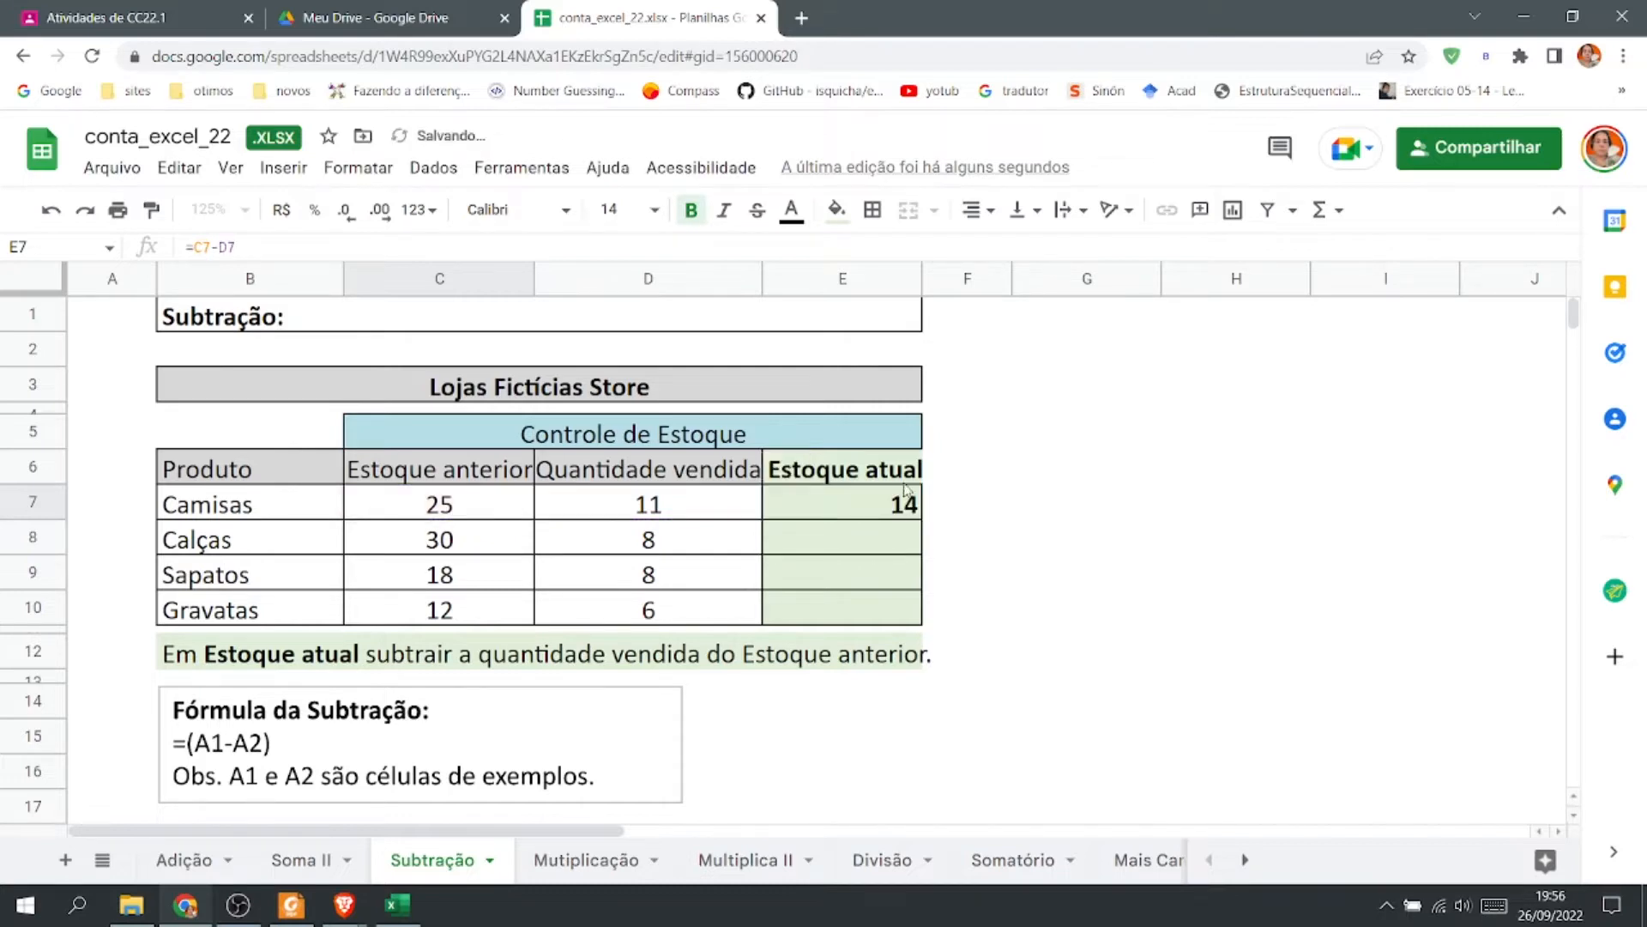
Fill E7's subtraction formula down through E10 for the other products.
double_click(863, 508)
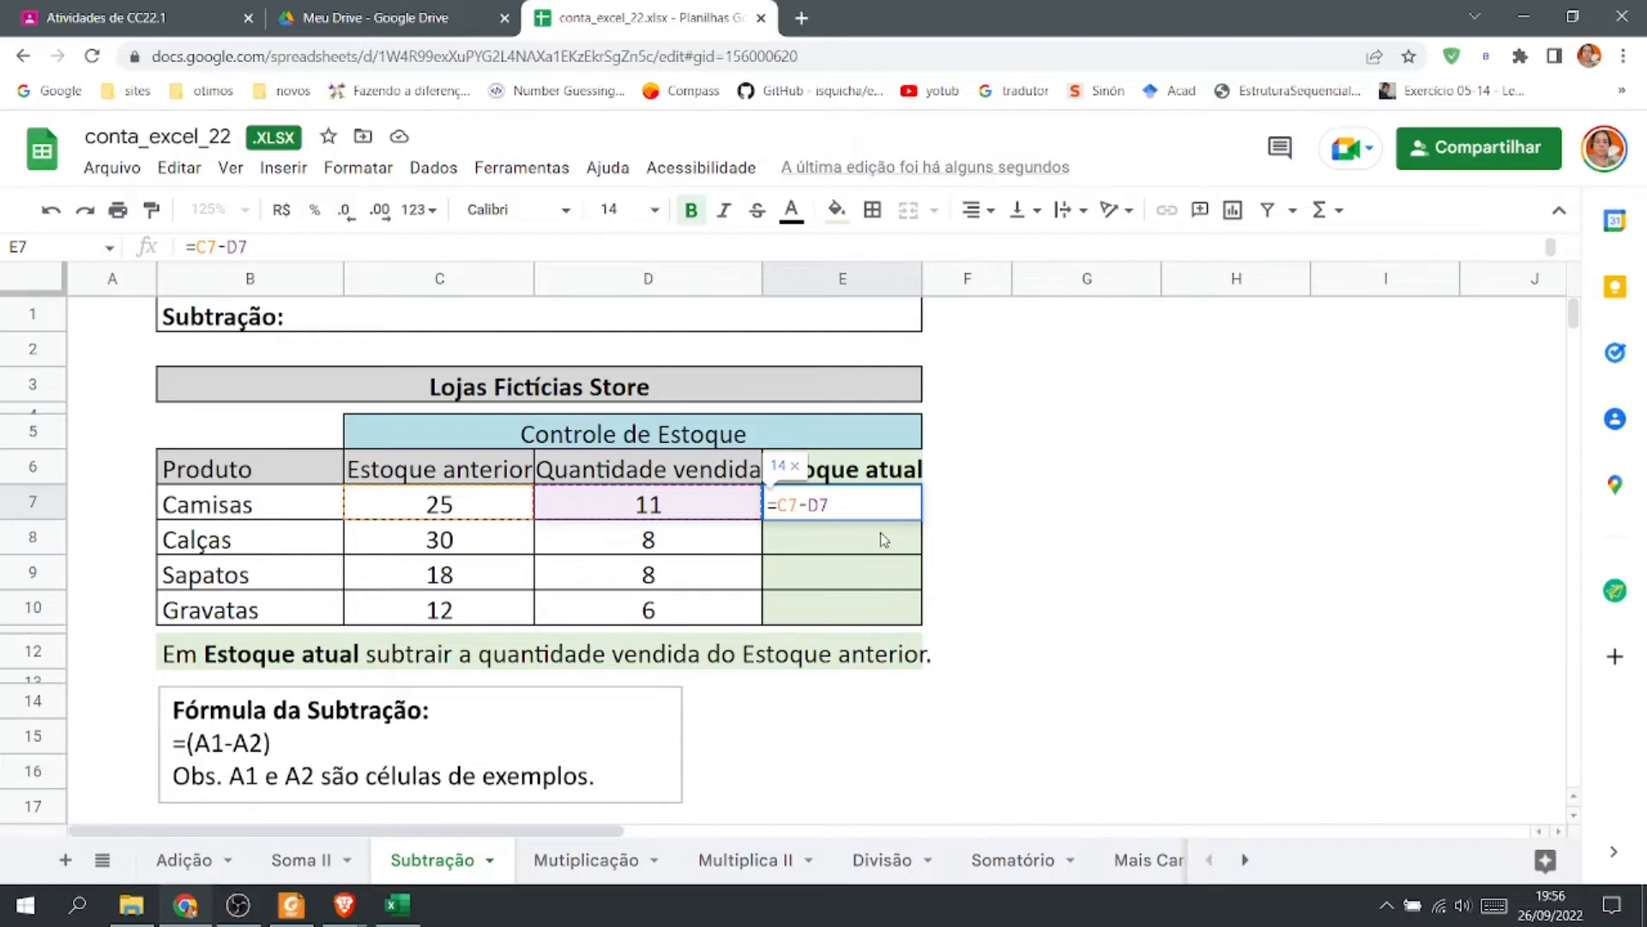
key("Escape")
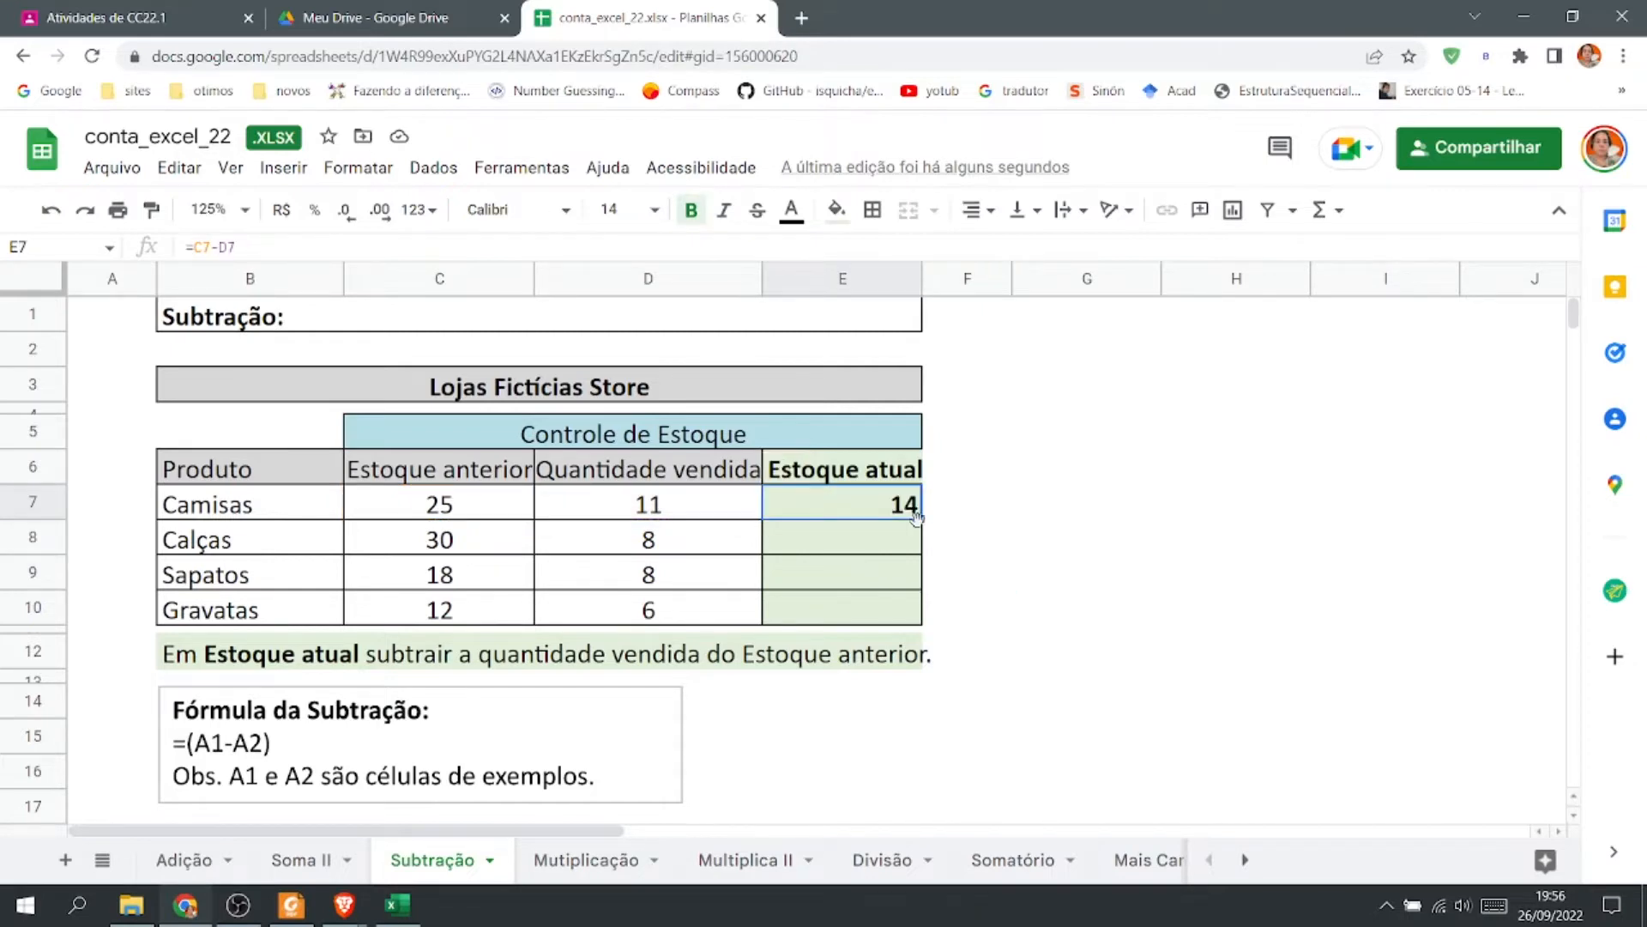
left_click_drag(921, 516, 938, 630)
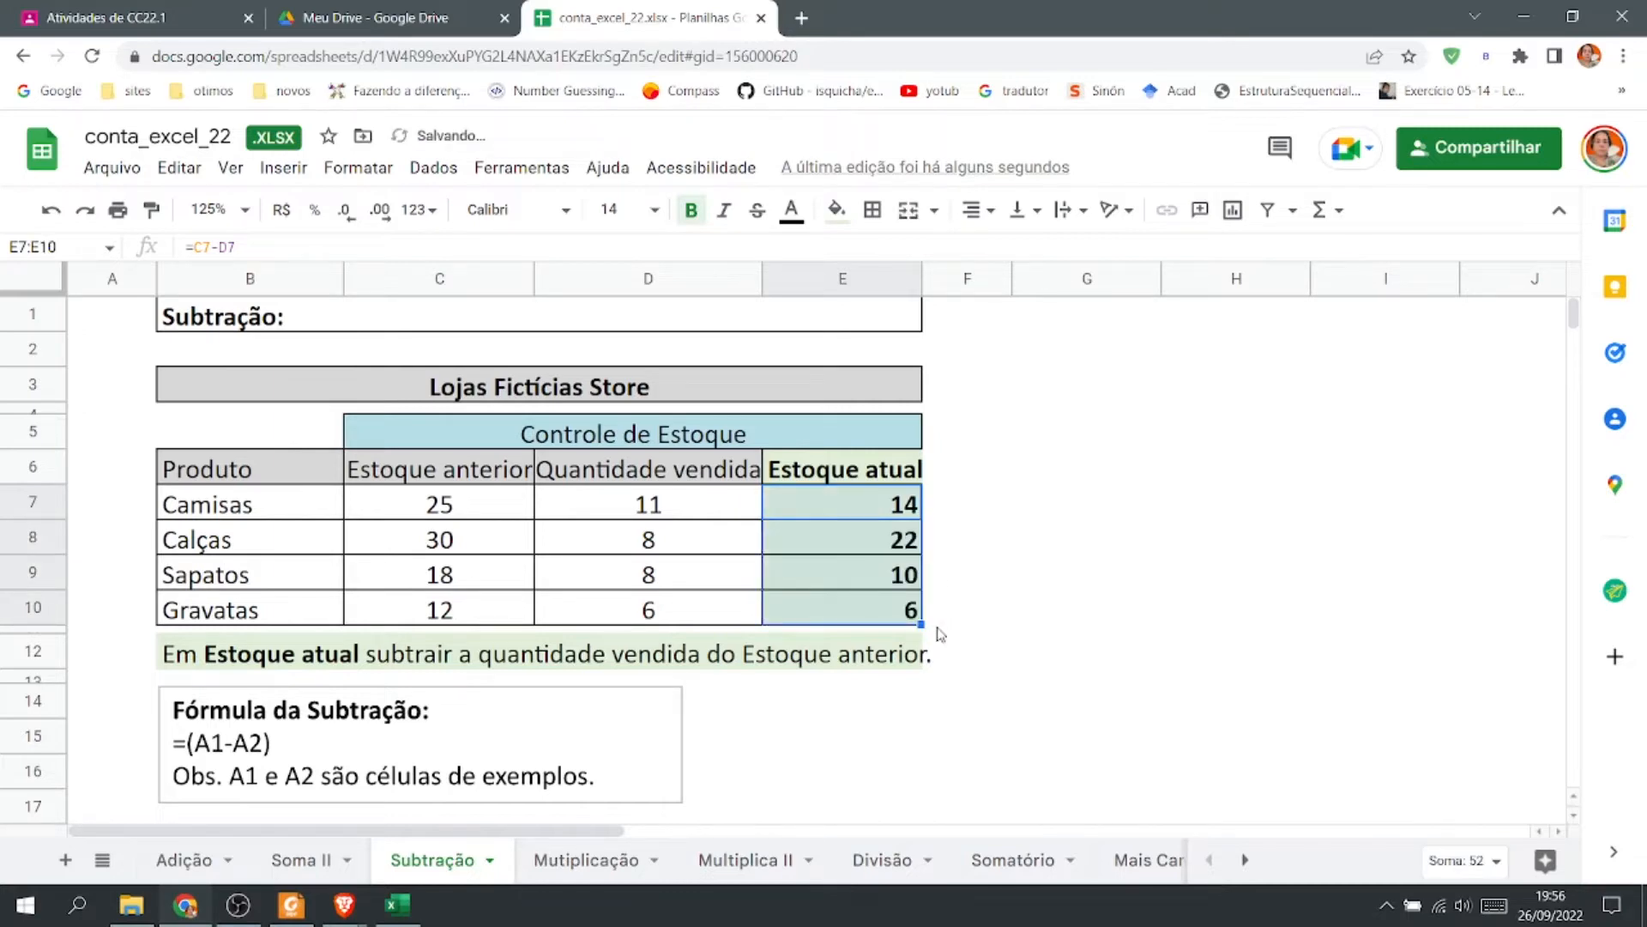
On the Mutiplicação sheet, enter =C7*D7 in E7 to multiply the unit price by the quantity sold.
left_click(598, 863)
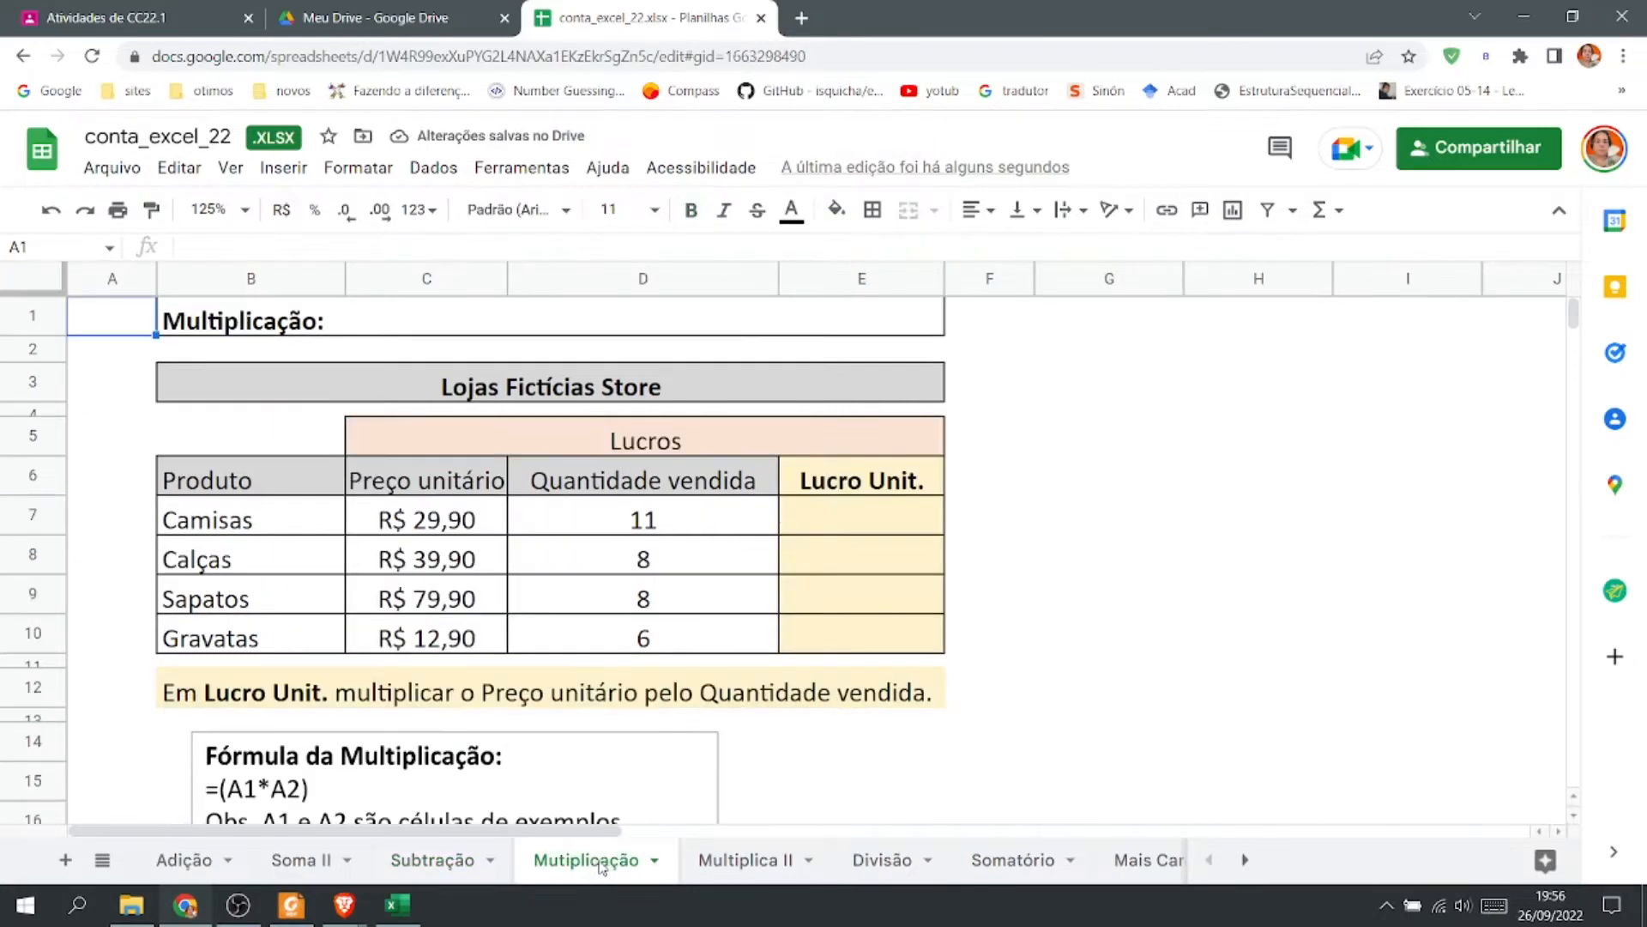
scroll(614, 736, "down", 1)
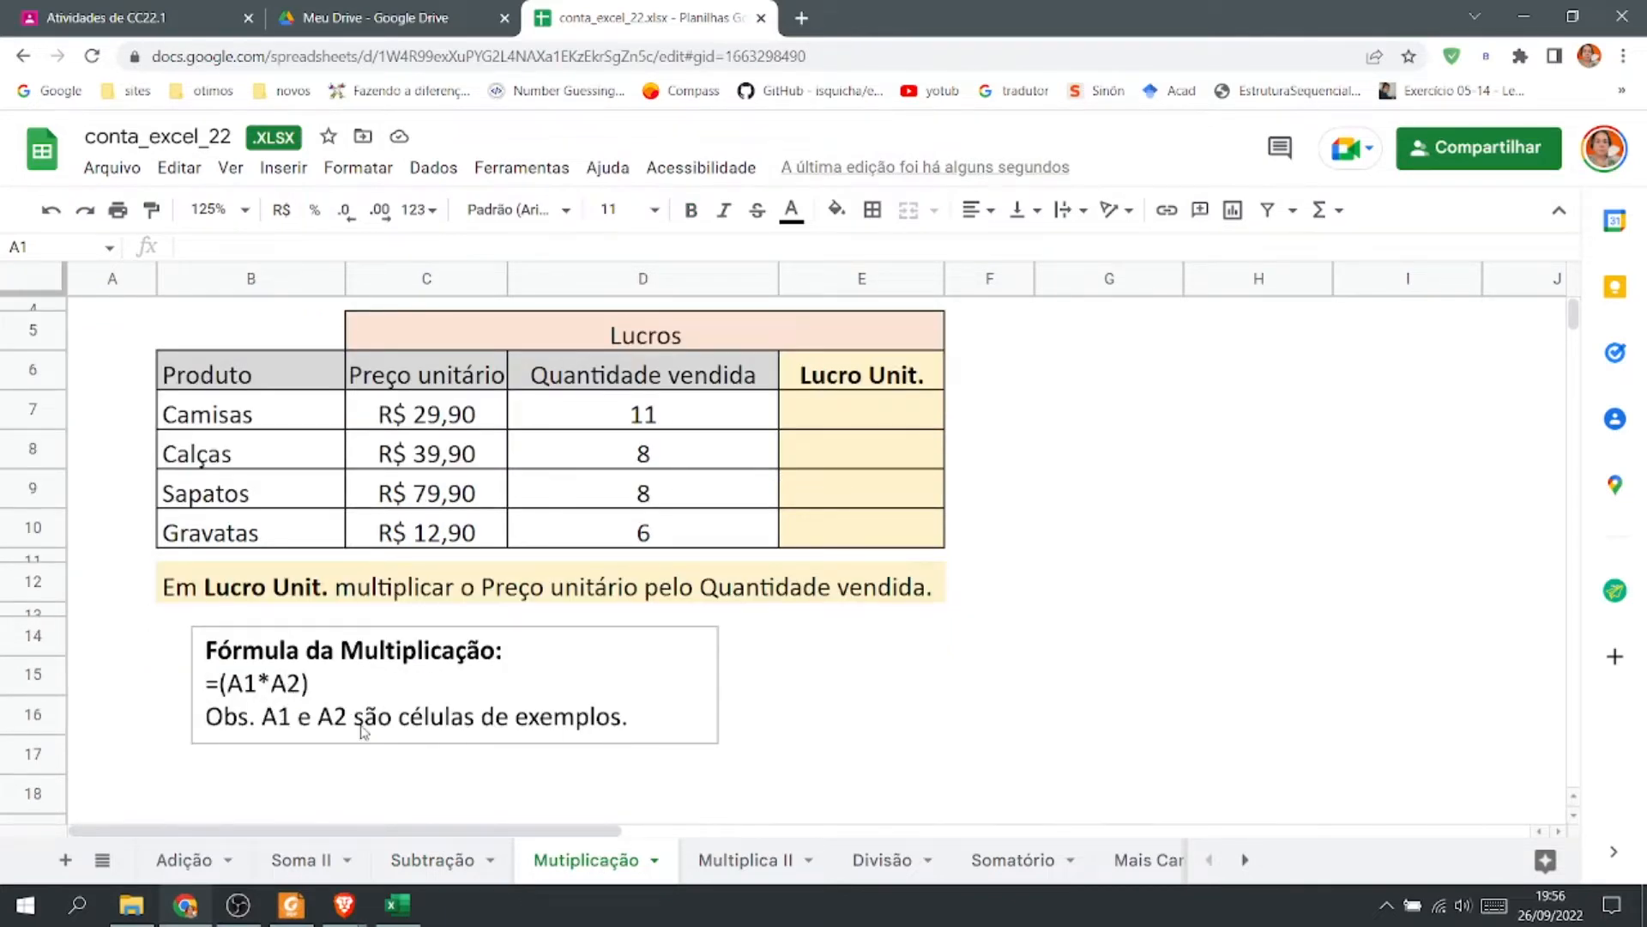
scroll(574, 736, "up", 1)
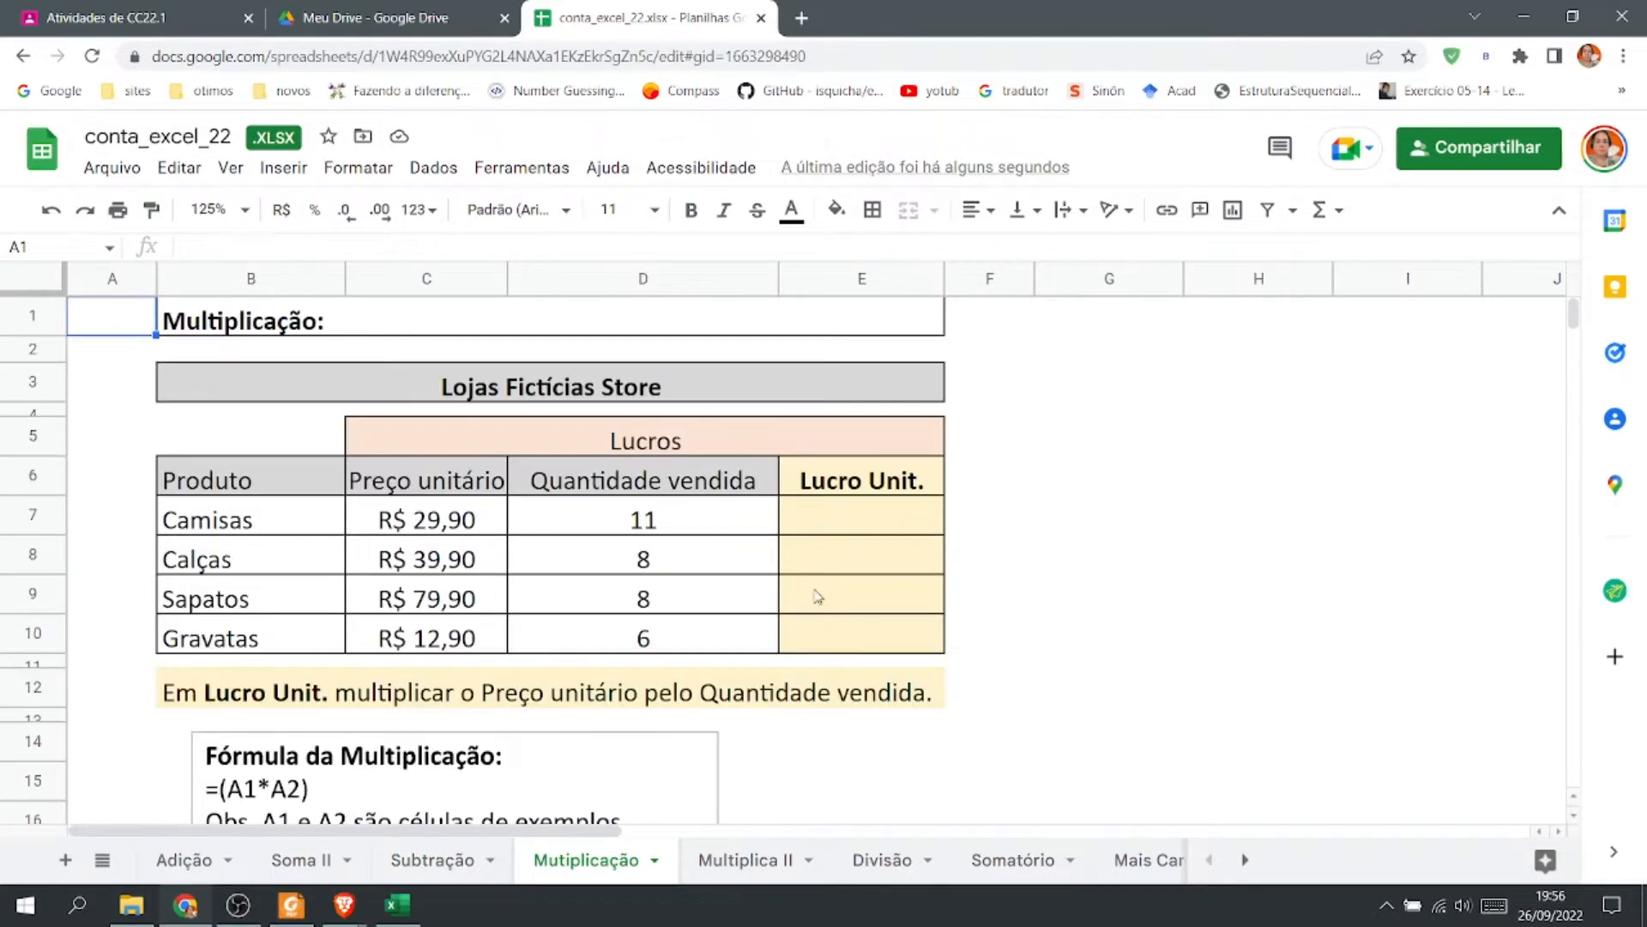
left_click(859, 516)
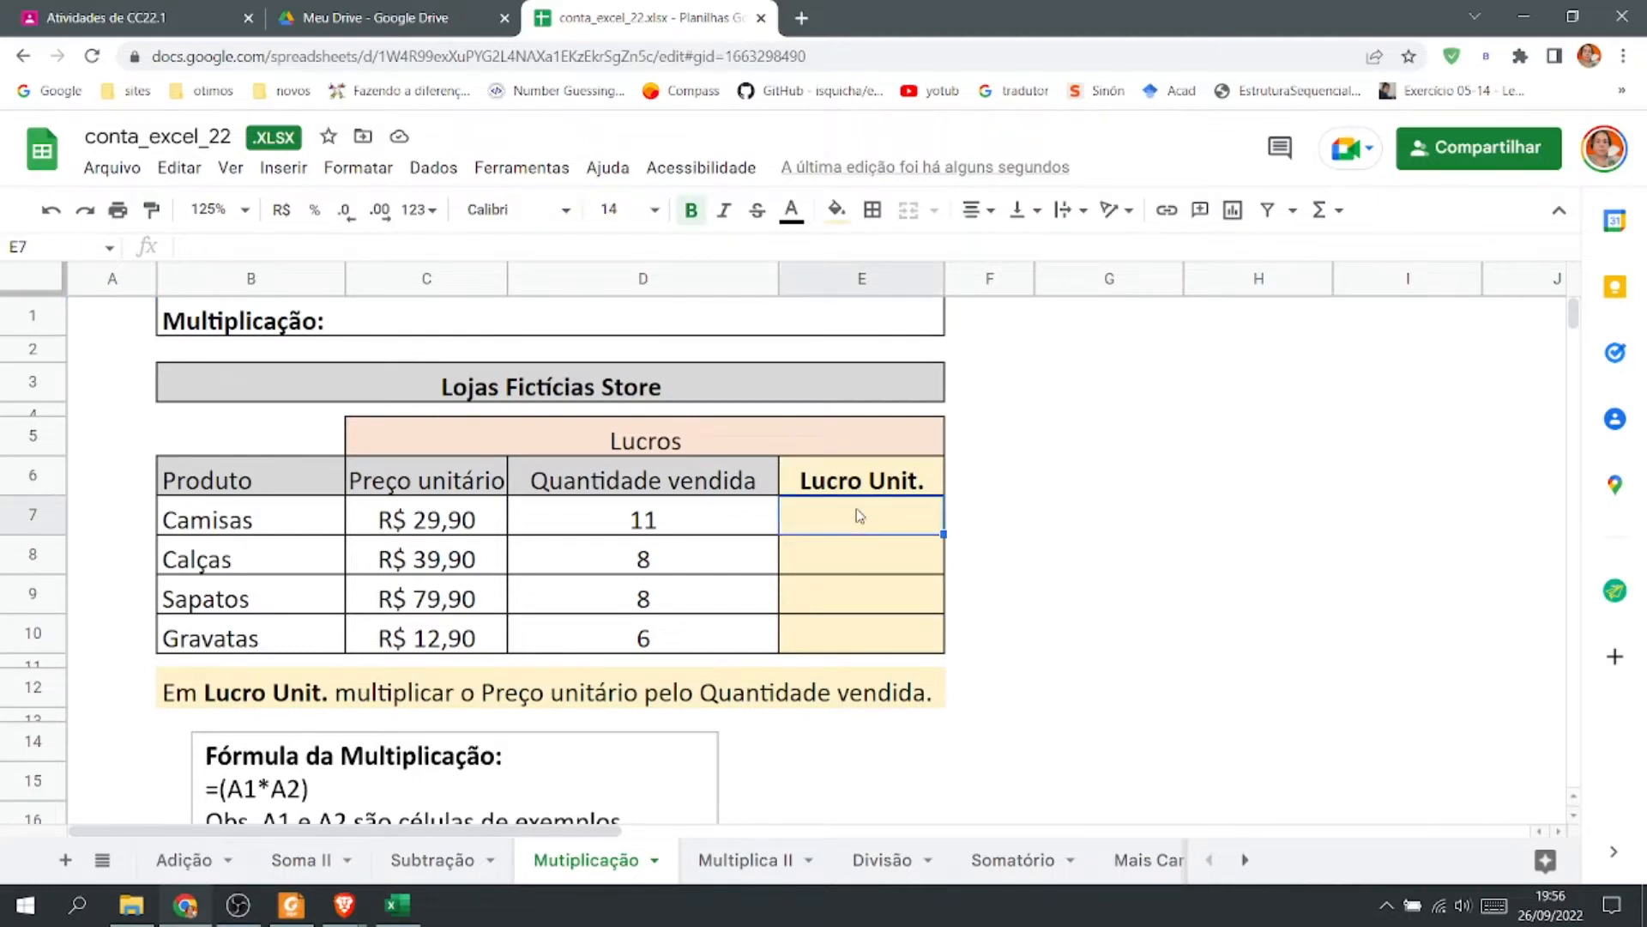
type("=")
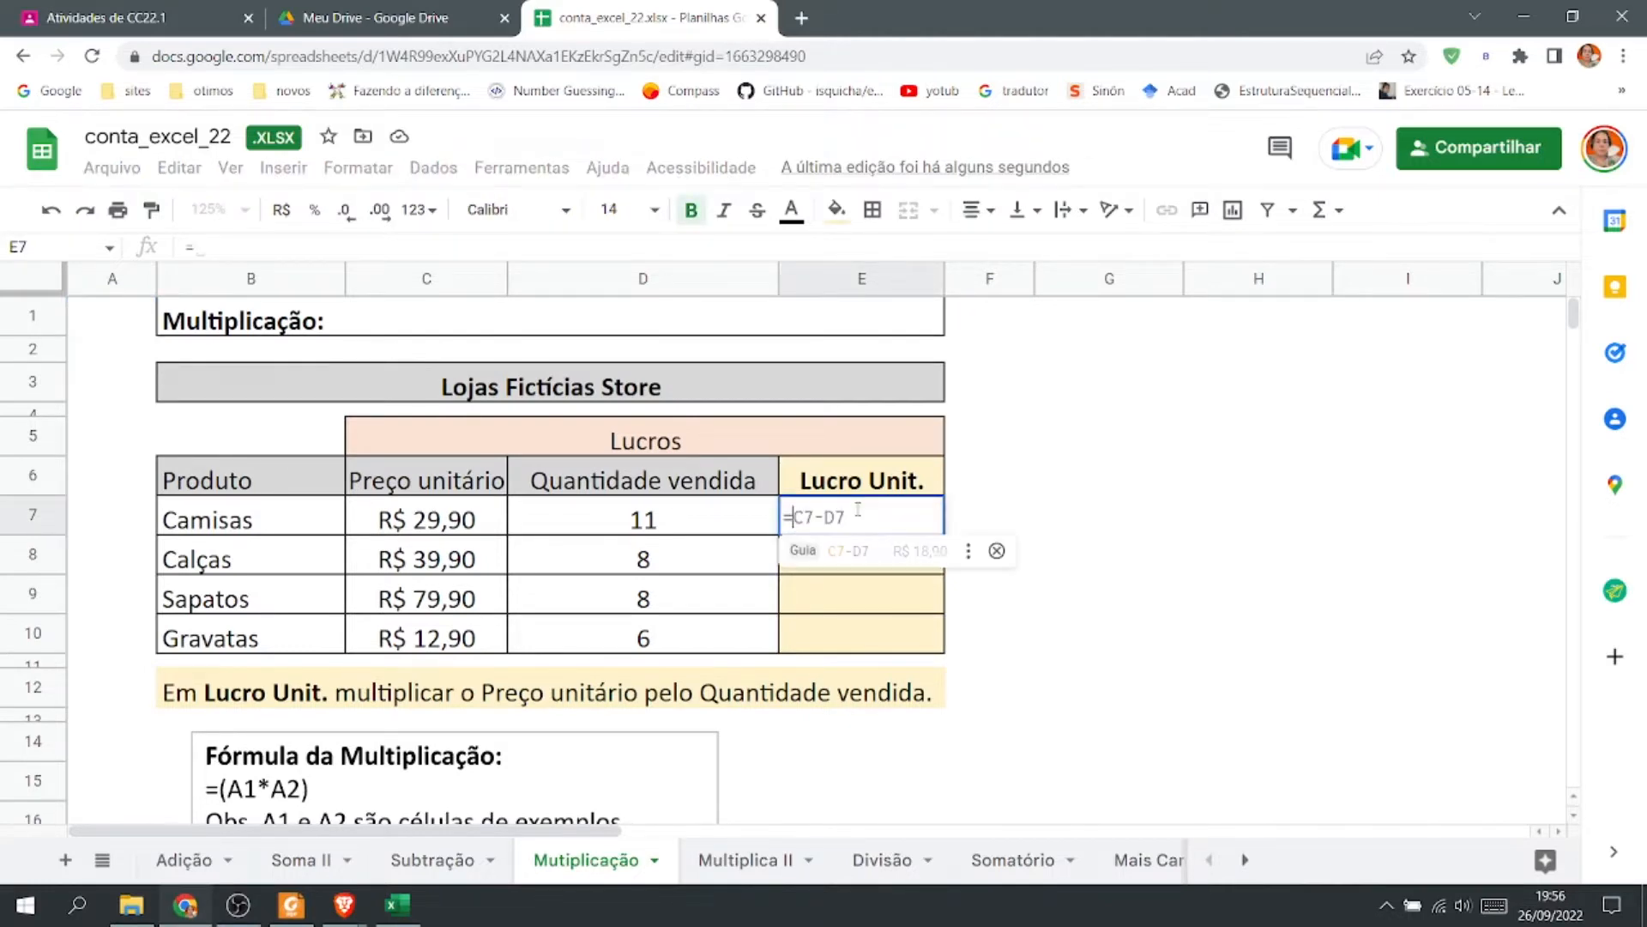
left_click(398, 530)
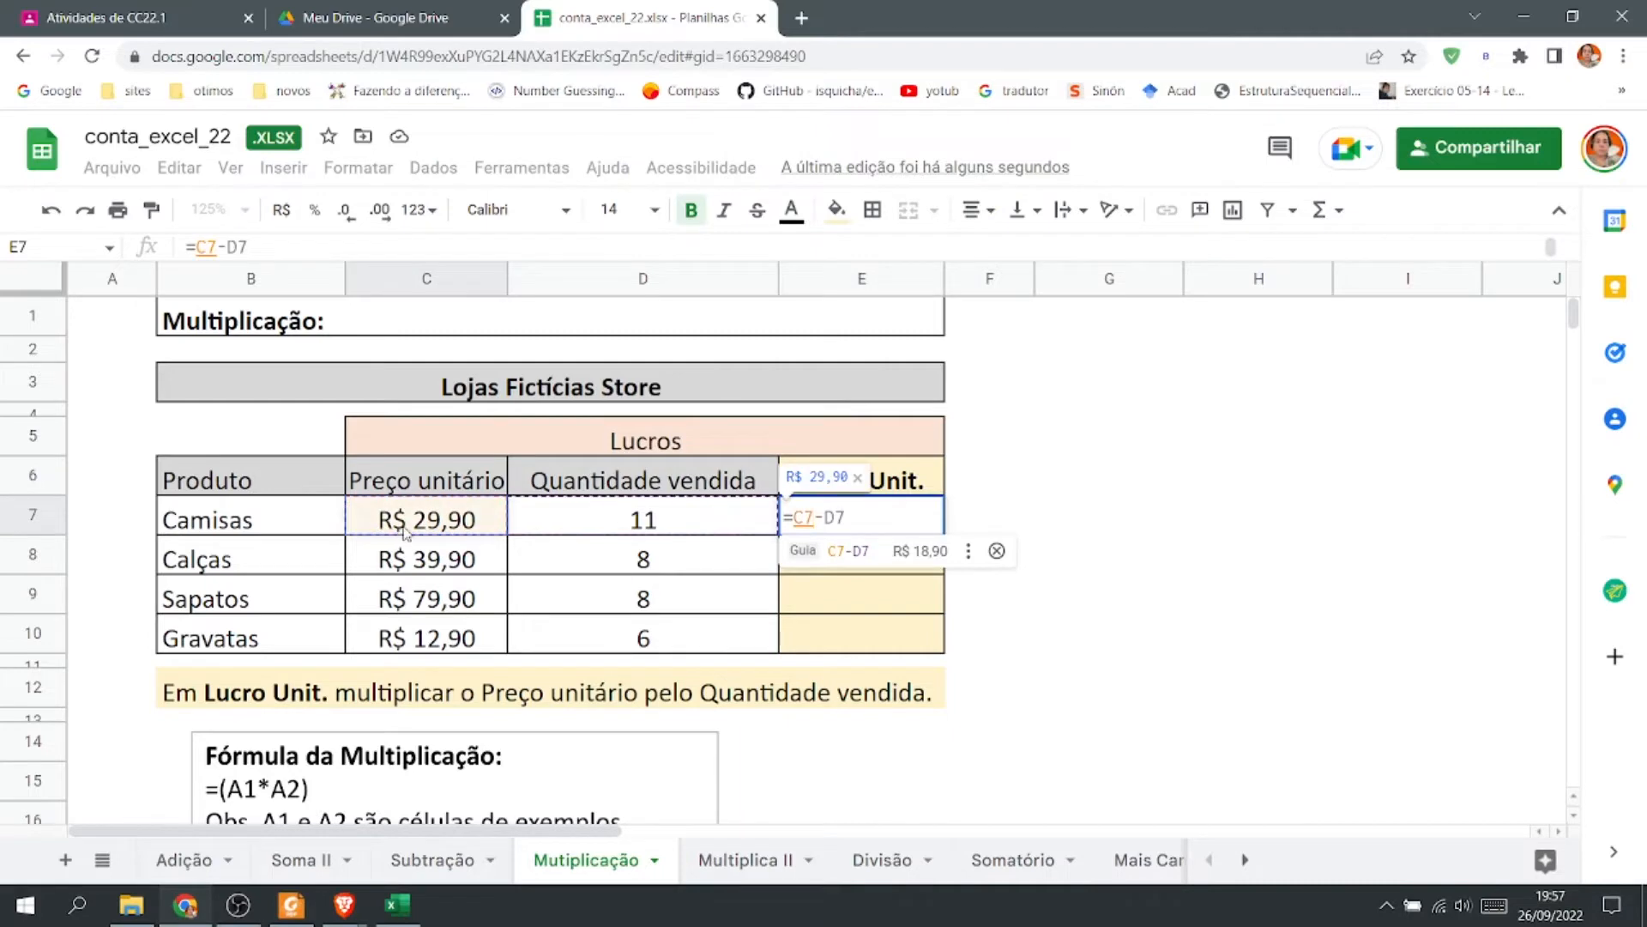
type("*")
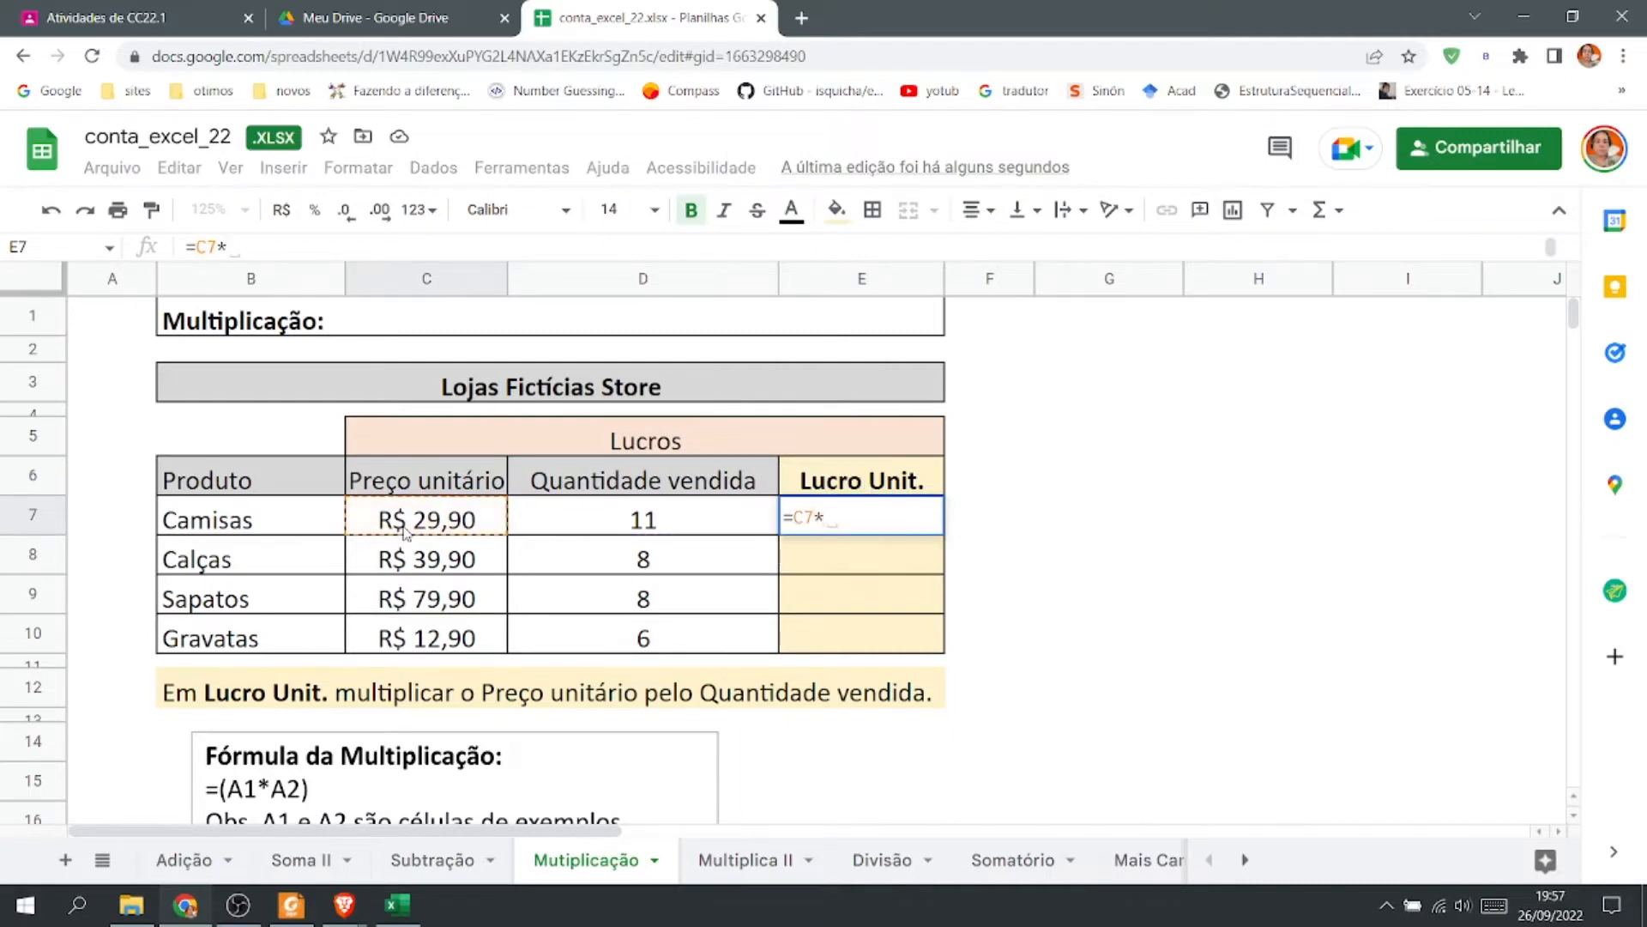
left_click(644, 530)
key("Return")
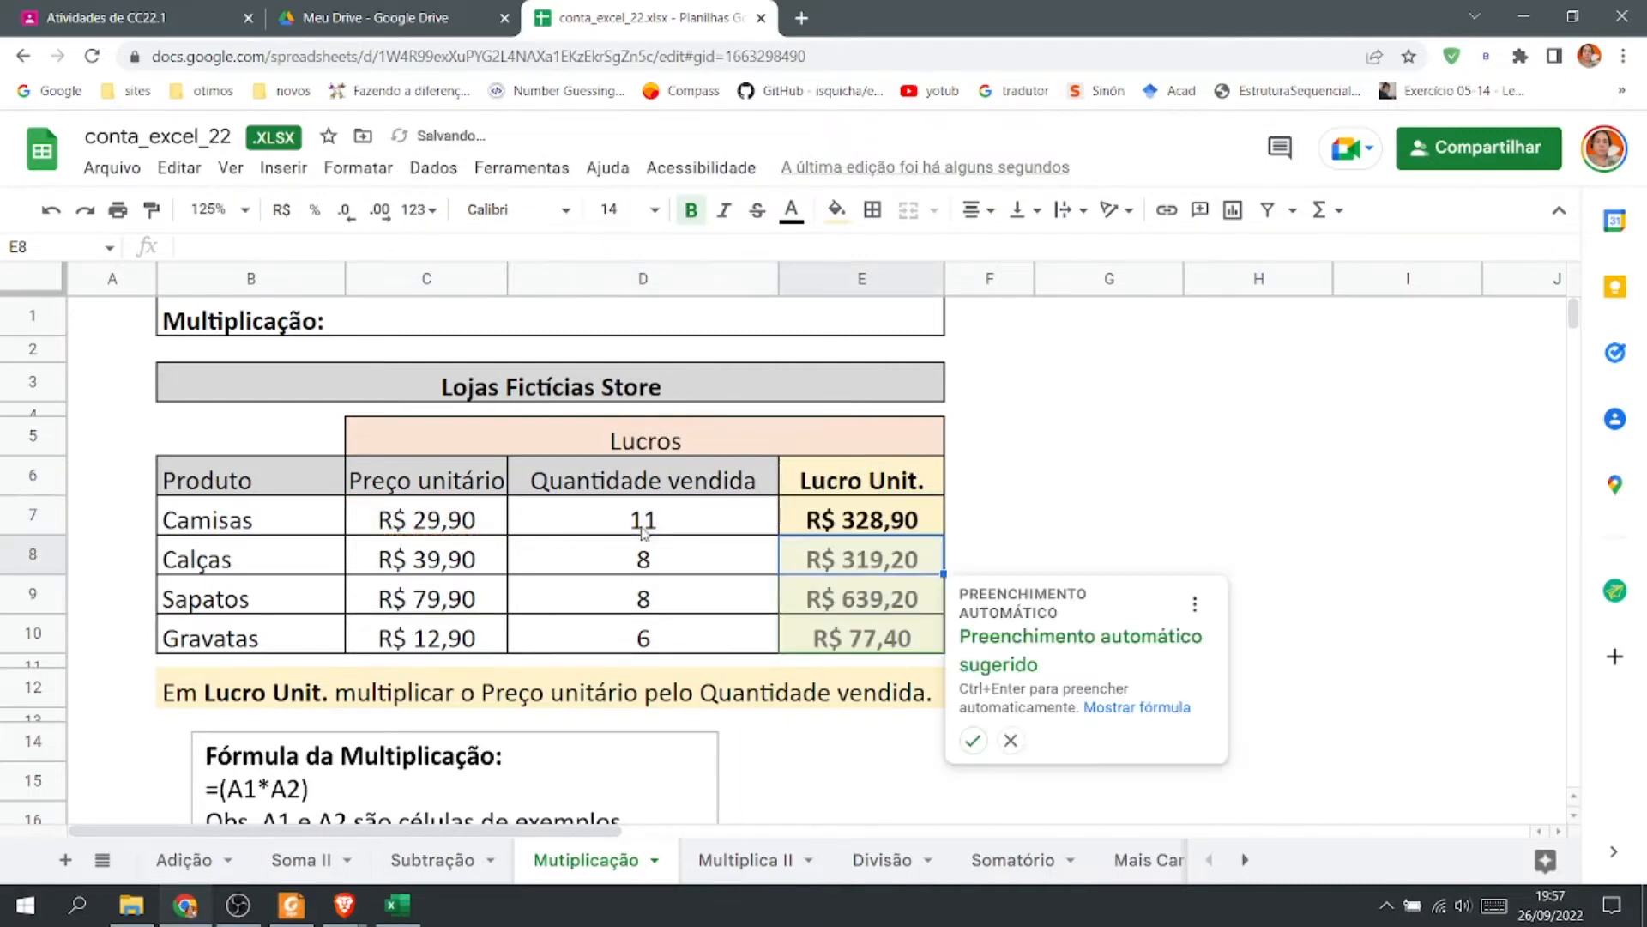
Fill E7's multiplication formula down through E10 for the other products.
left_click(1086, 511)
left_click(896, 525)
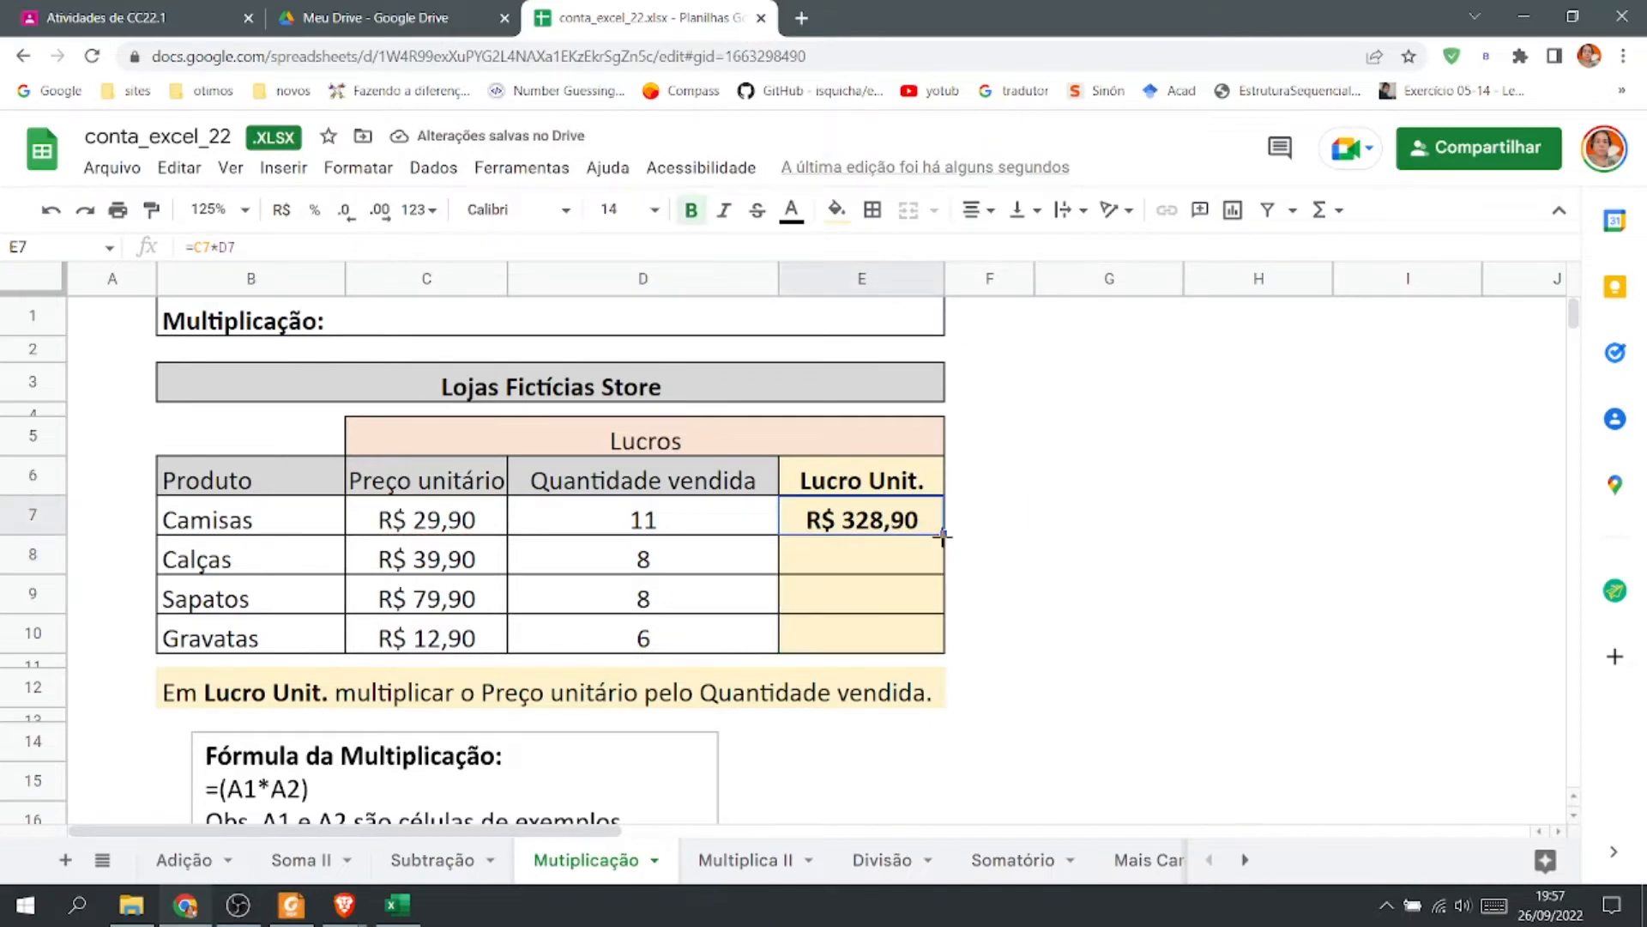
left_click_drag(947, 579, 945, 656)
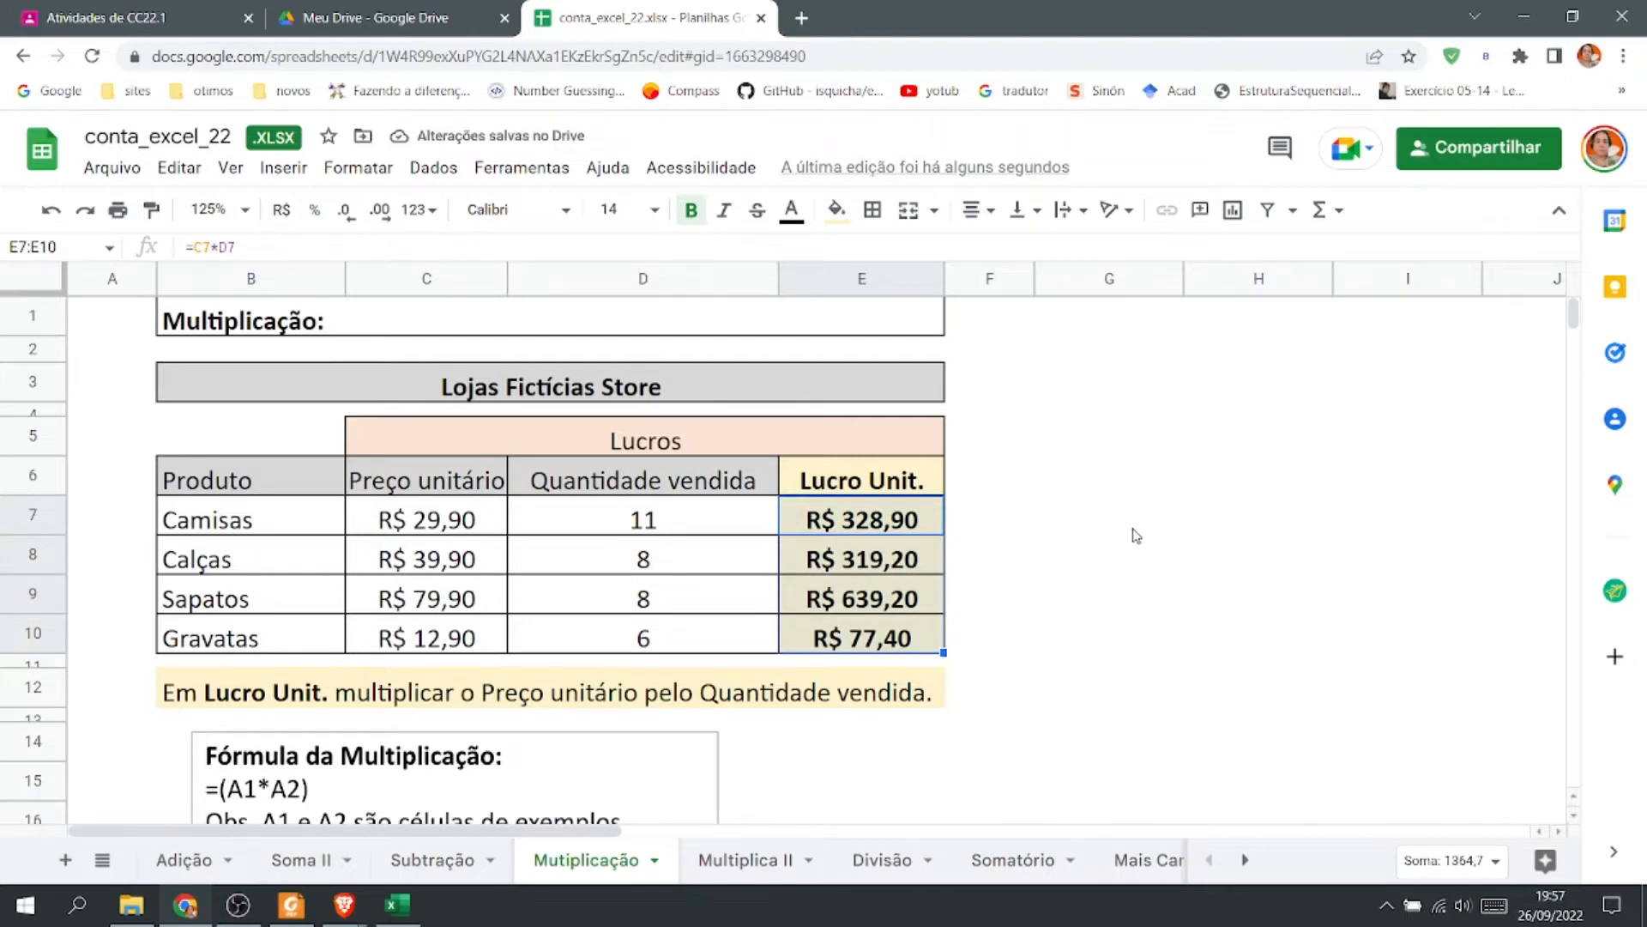
Resize column E so the Lucro Unit. values fit neatly inside the table.
mouse_move(941, 271)
left_mouse_down()
mouse_move(840, 292)
mouse_move(948, 287)
mouse_move(928, 287)
left_mouse_up()
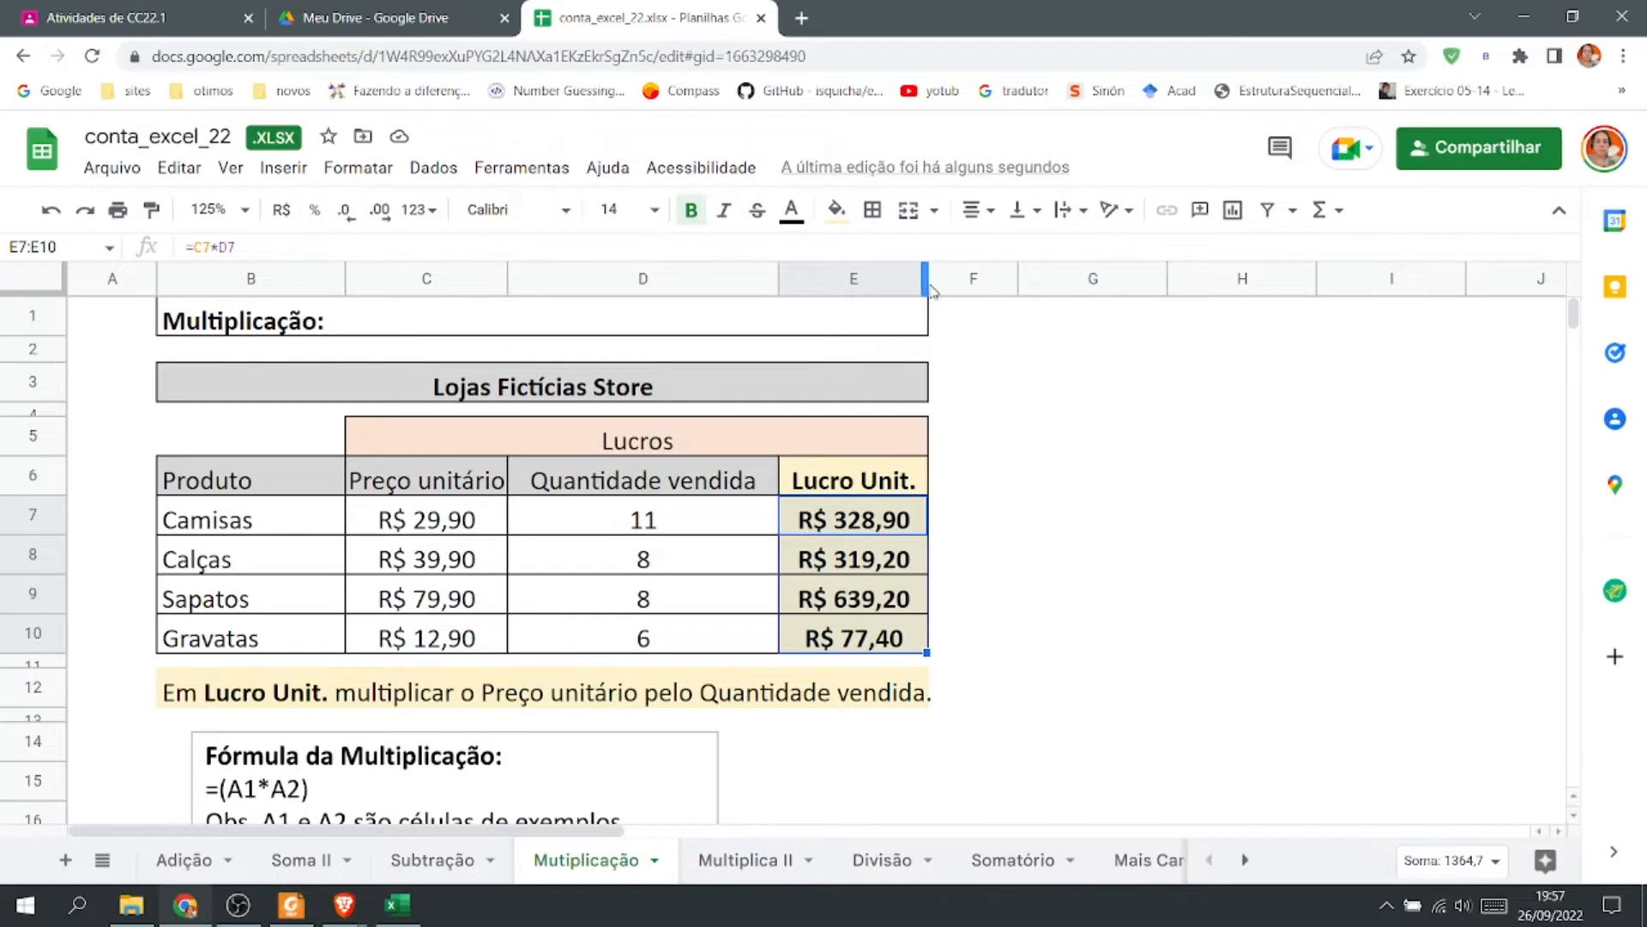
left_click_drag(923, 282, 849, 282)
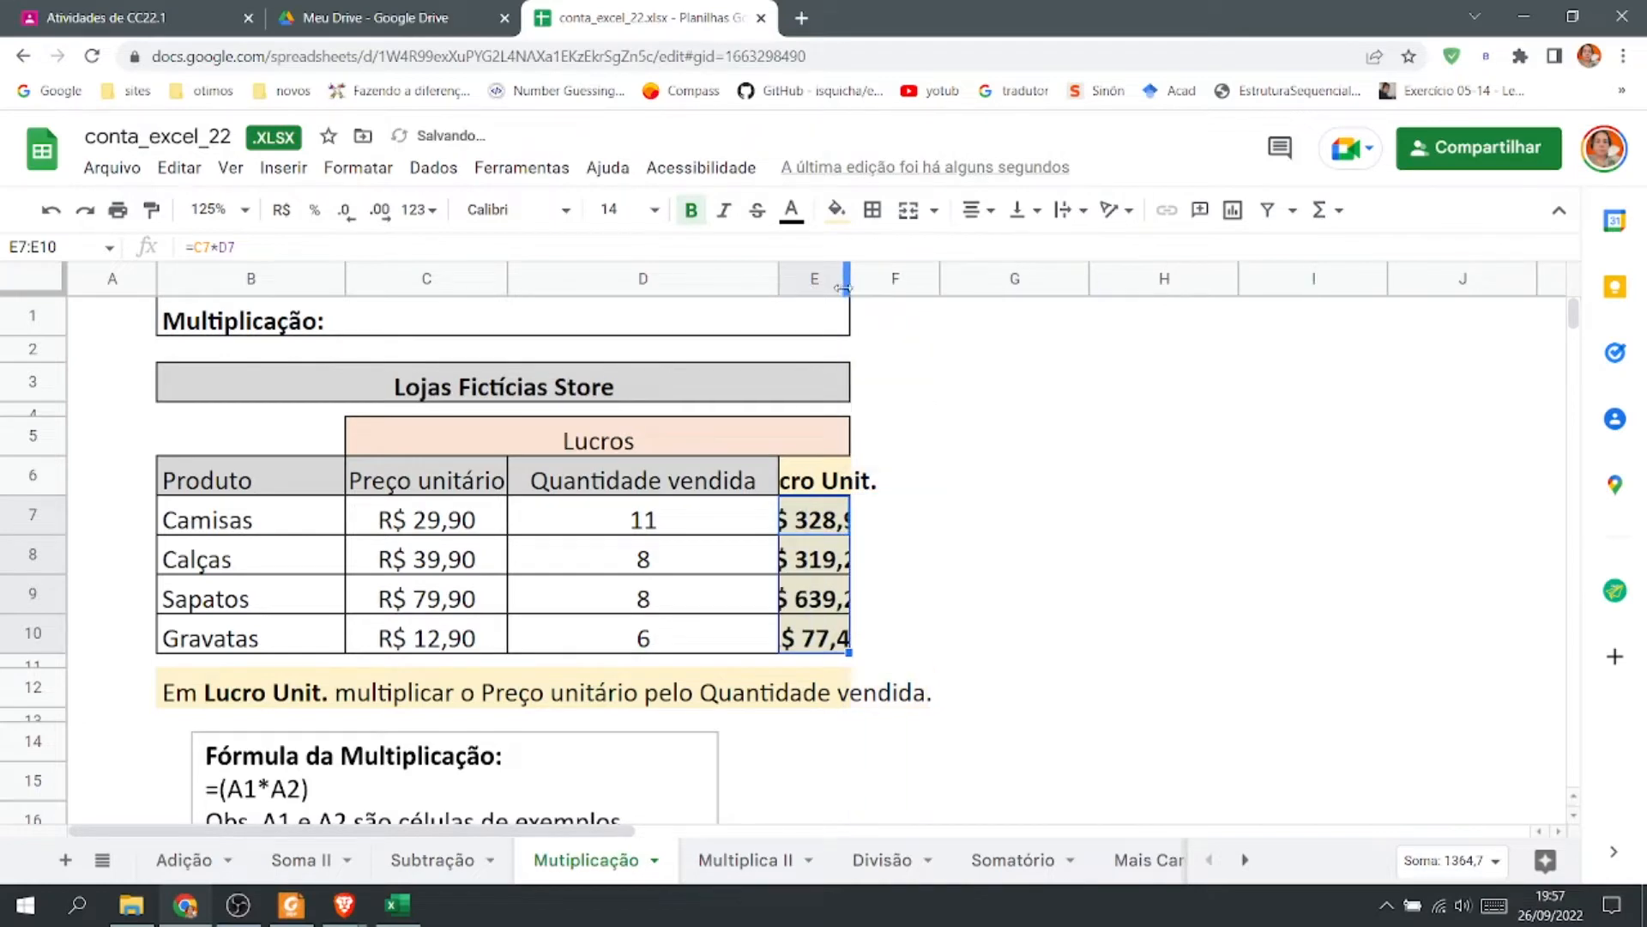
double_click(849, 283)
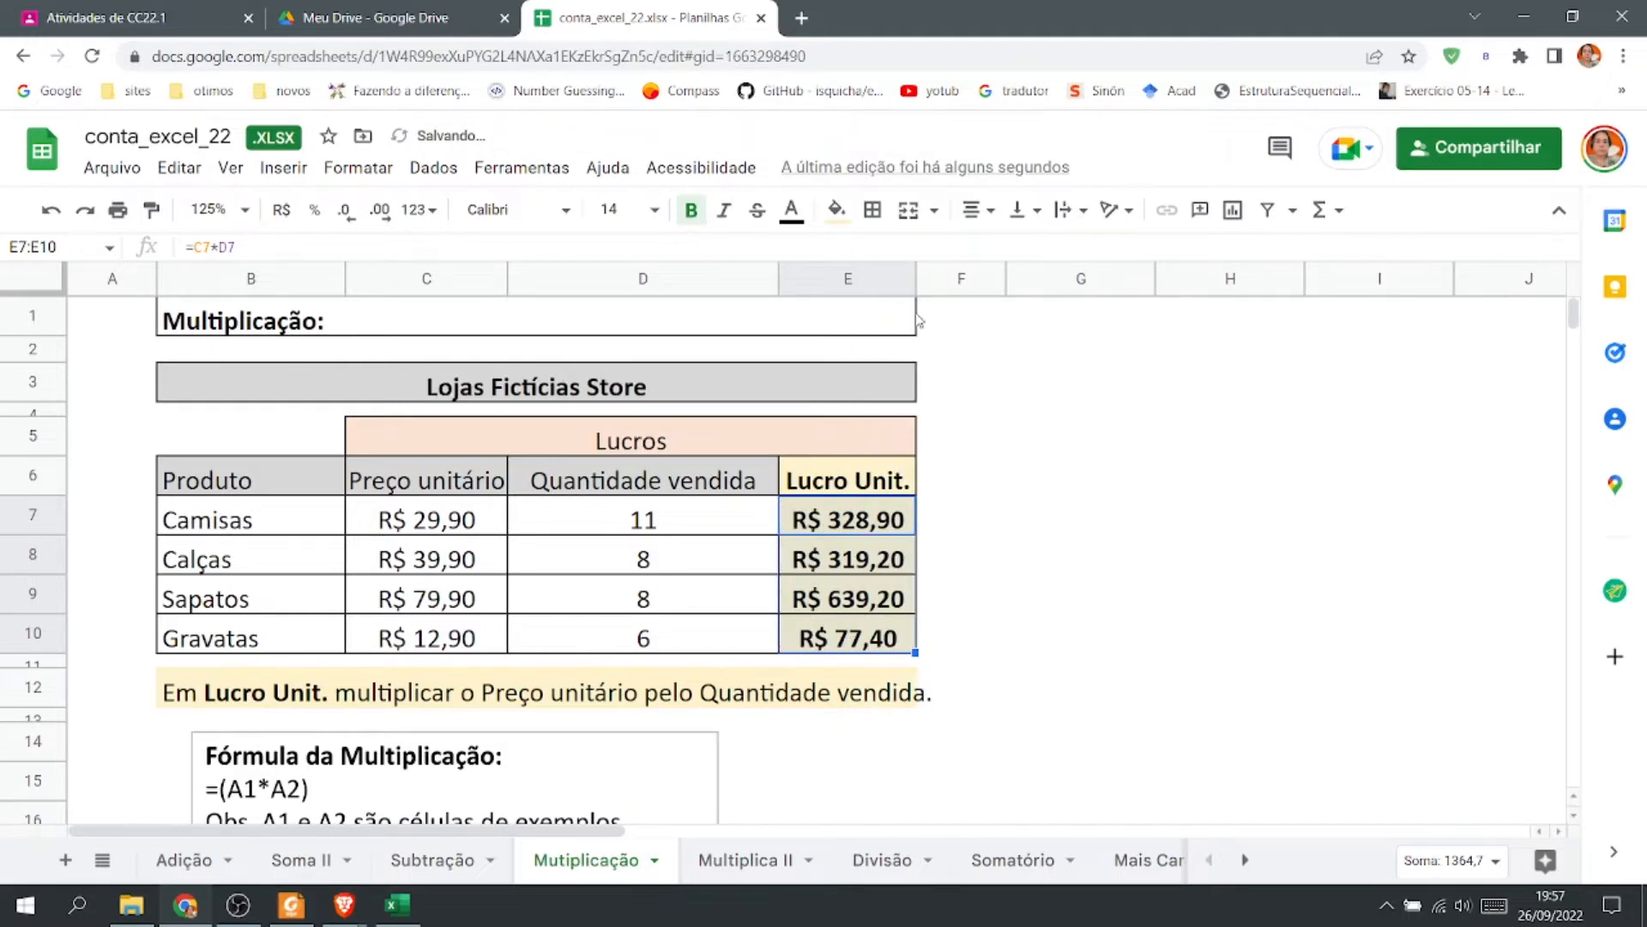
left_click(888, 277)
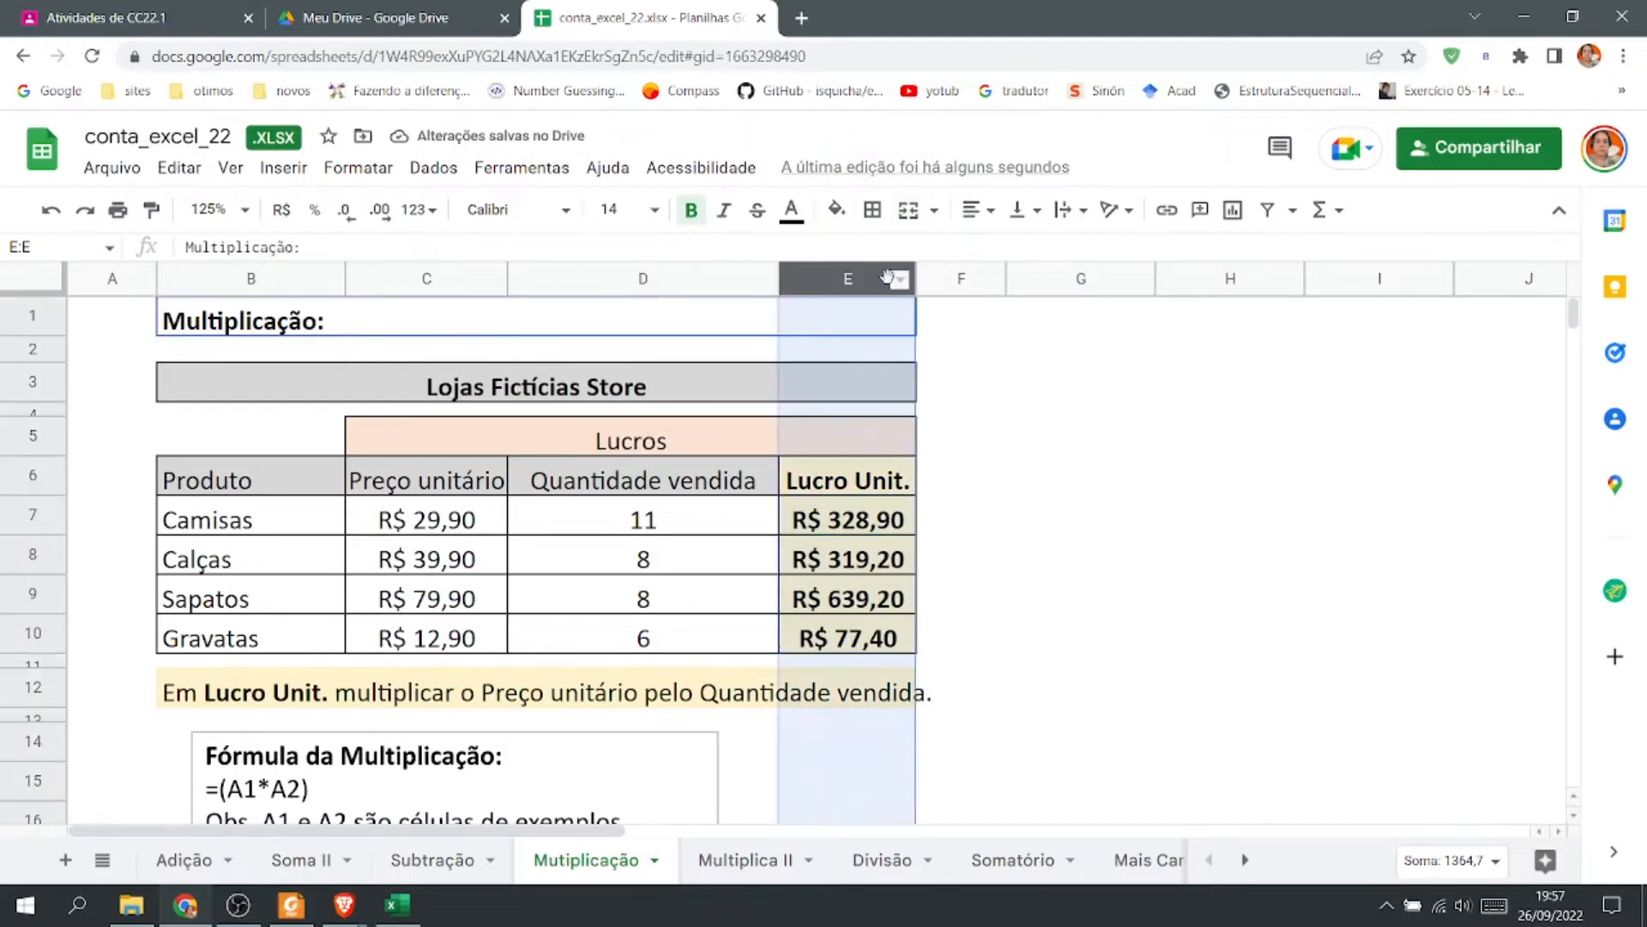
mouse_move(914, 278)
left_mouse_down()
mouse_move(963, 278)
mouse_move(902, 278)
mouse_move(949, 278)
mouse_move(903, 278)
mouse_move(930, 278)
left_mouse_up()
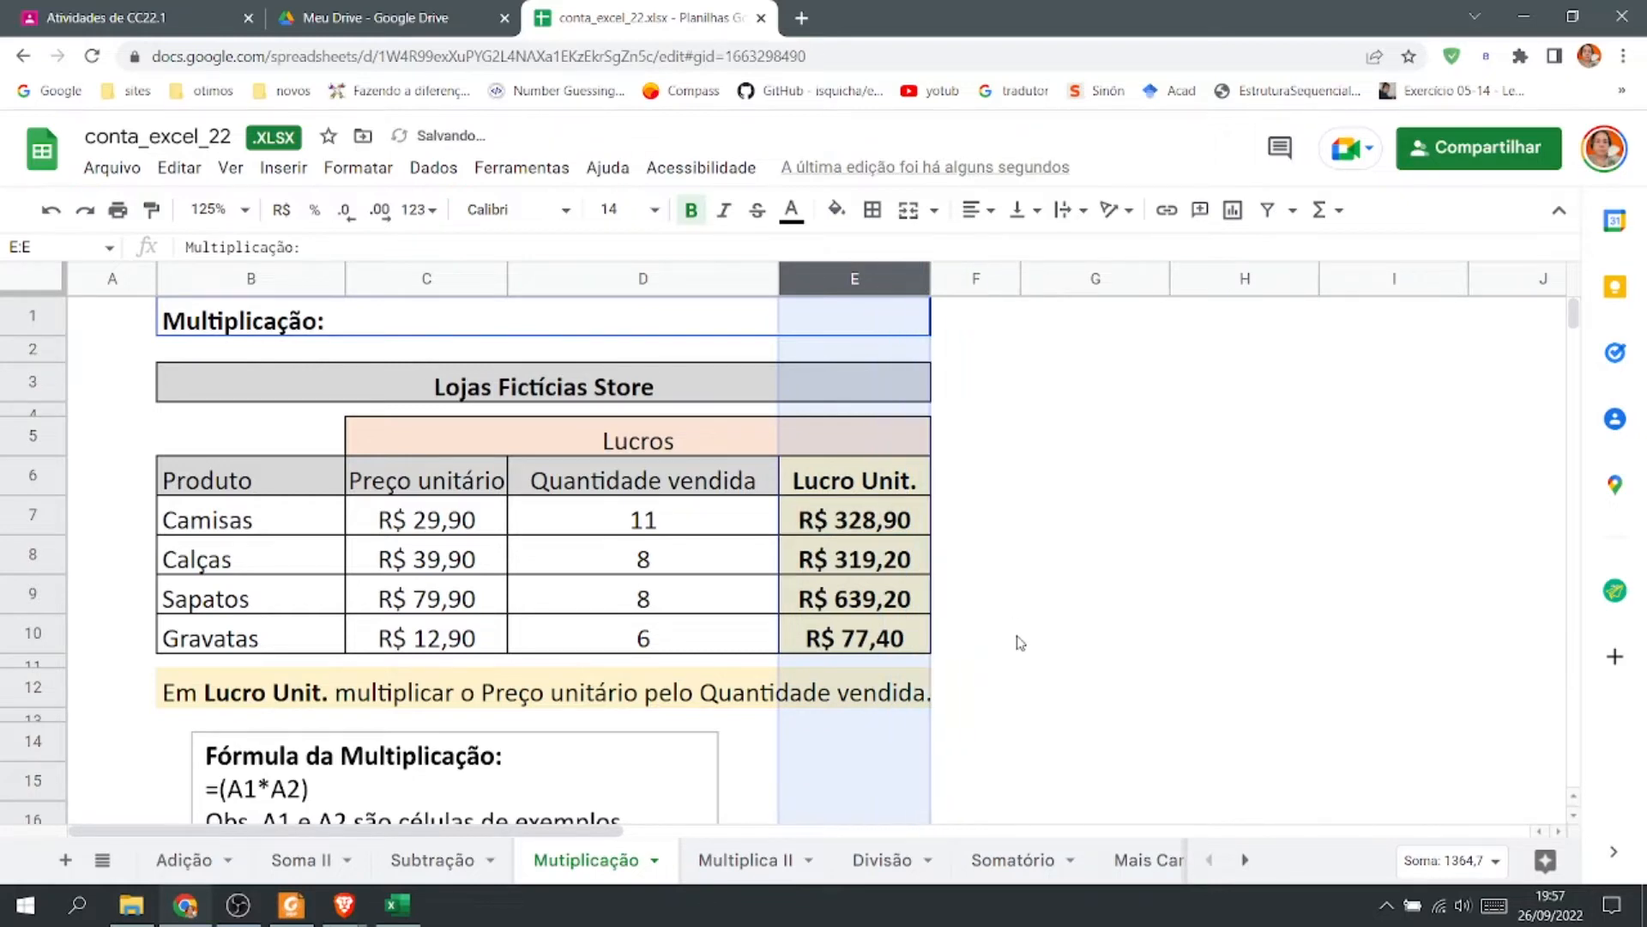
left_click(1017, 643)
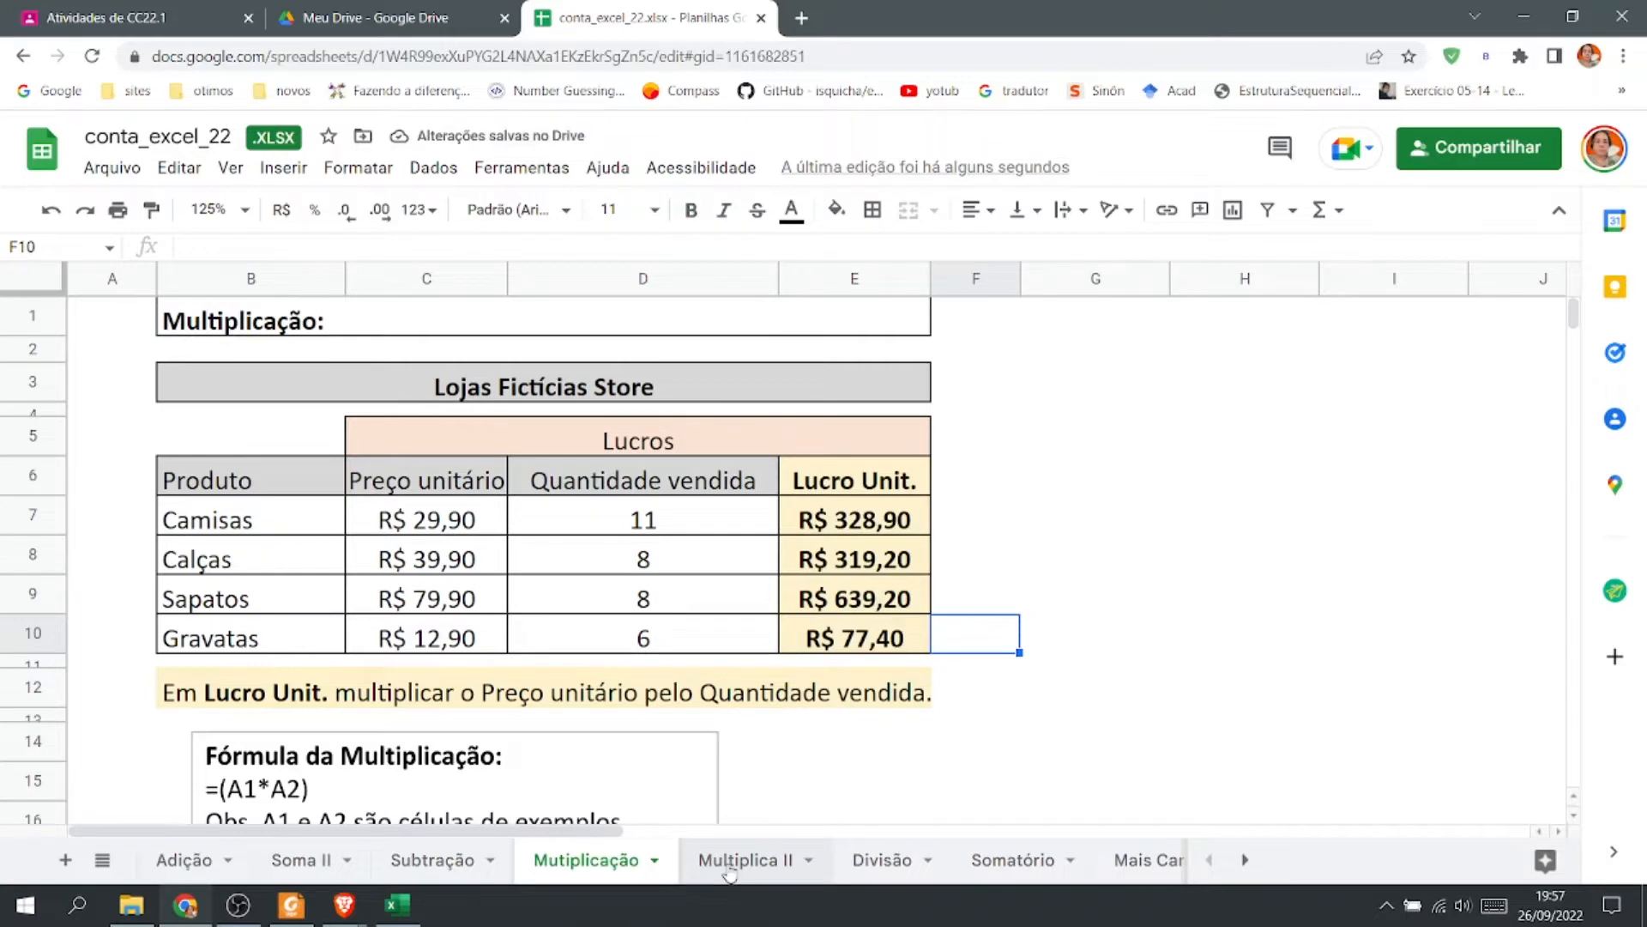
On the Multiplica II sheet, enter =C3*D3 in E3 to multiply price by quantity.
left_click(728, 860)
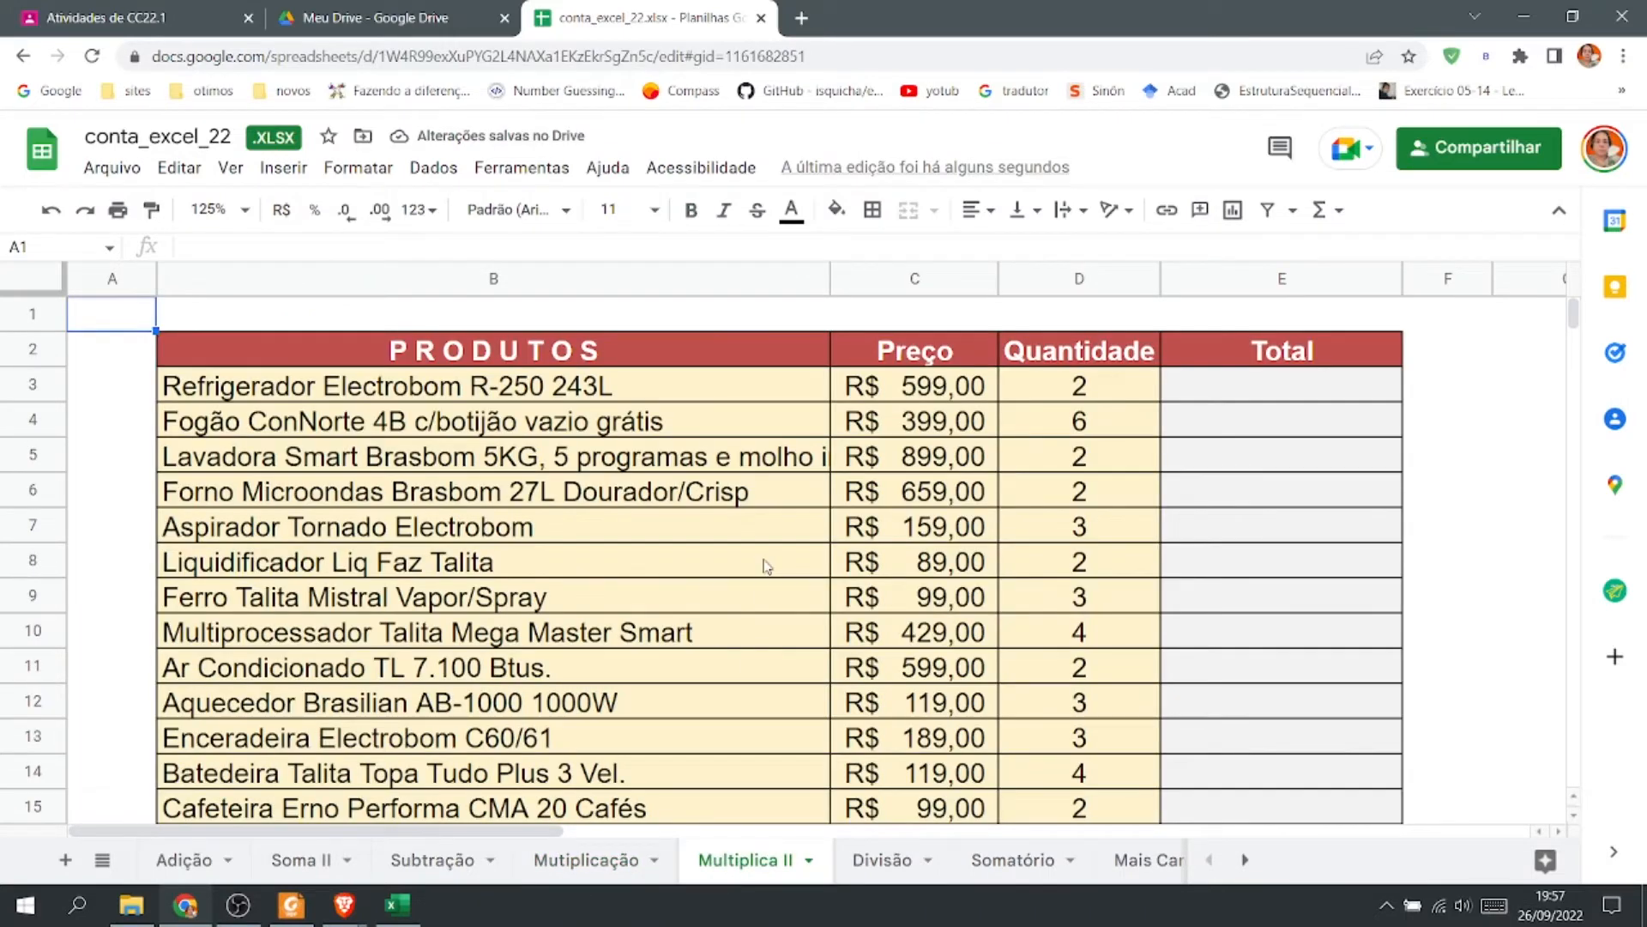
left_click(245, 211)
left_click(246, 214)
left_click(246, 214)
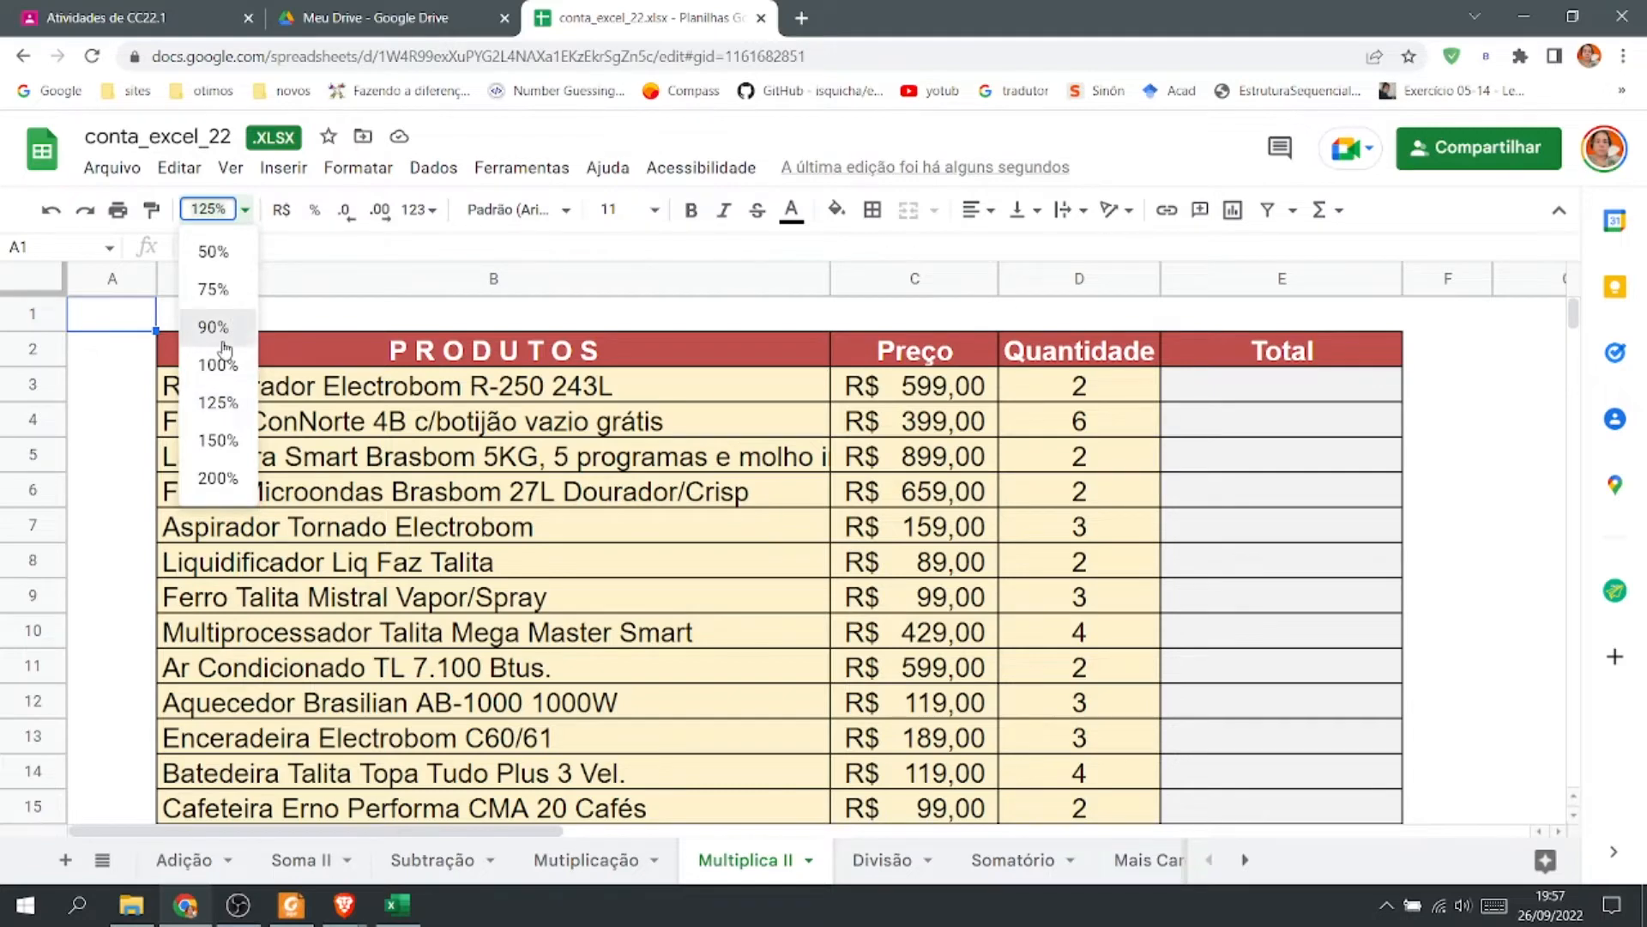
left_click(215, 329)
left_click(1122, 611)
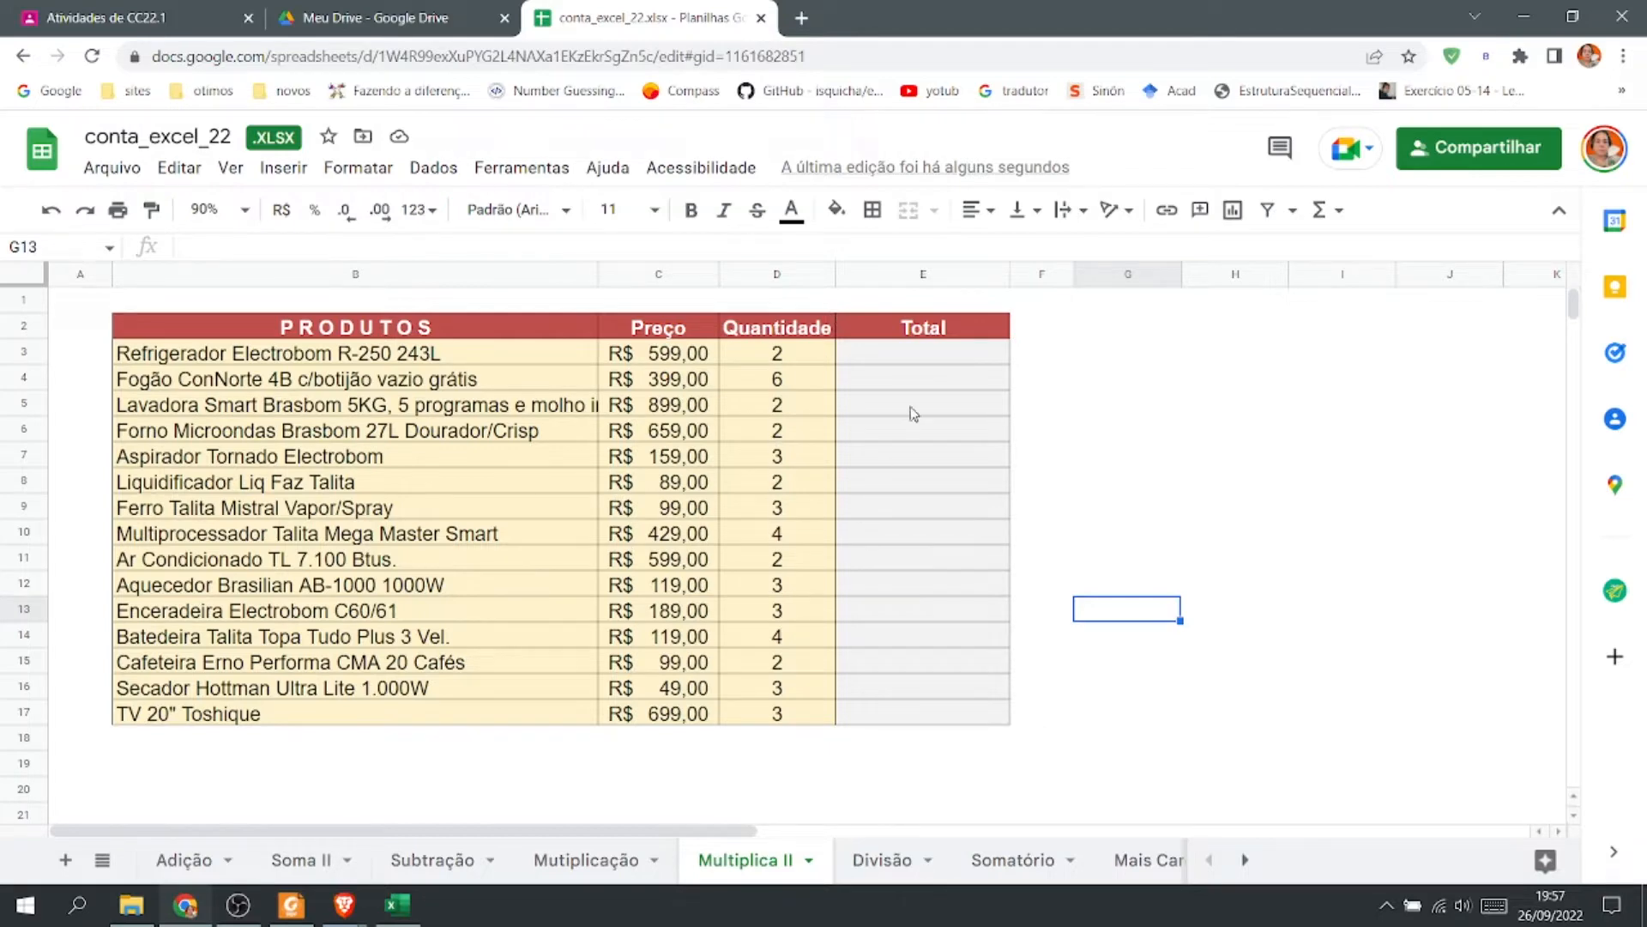
left_click(922, 361)
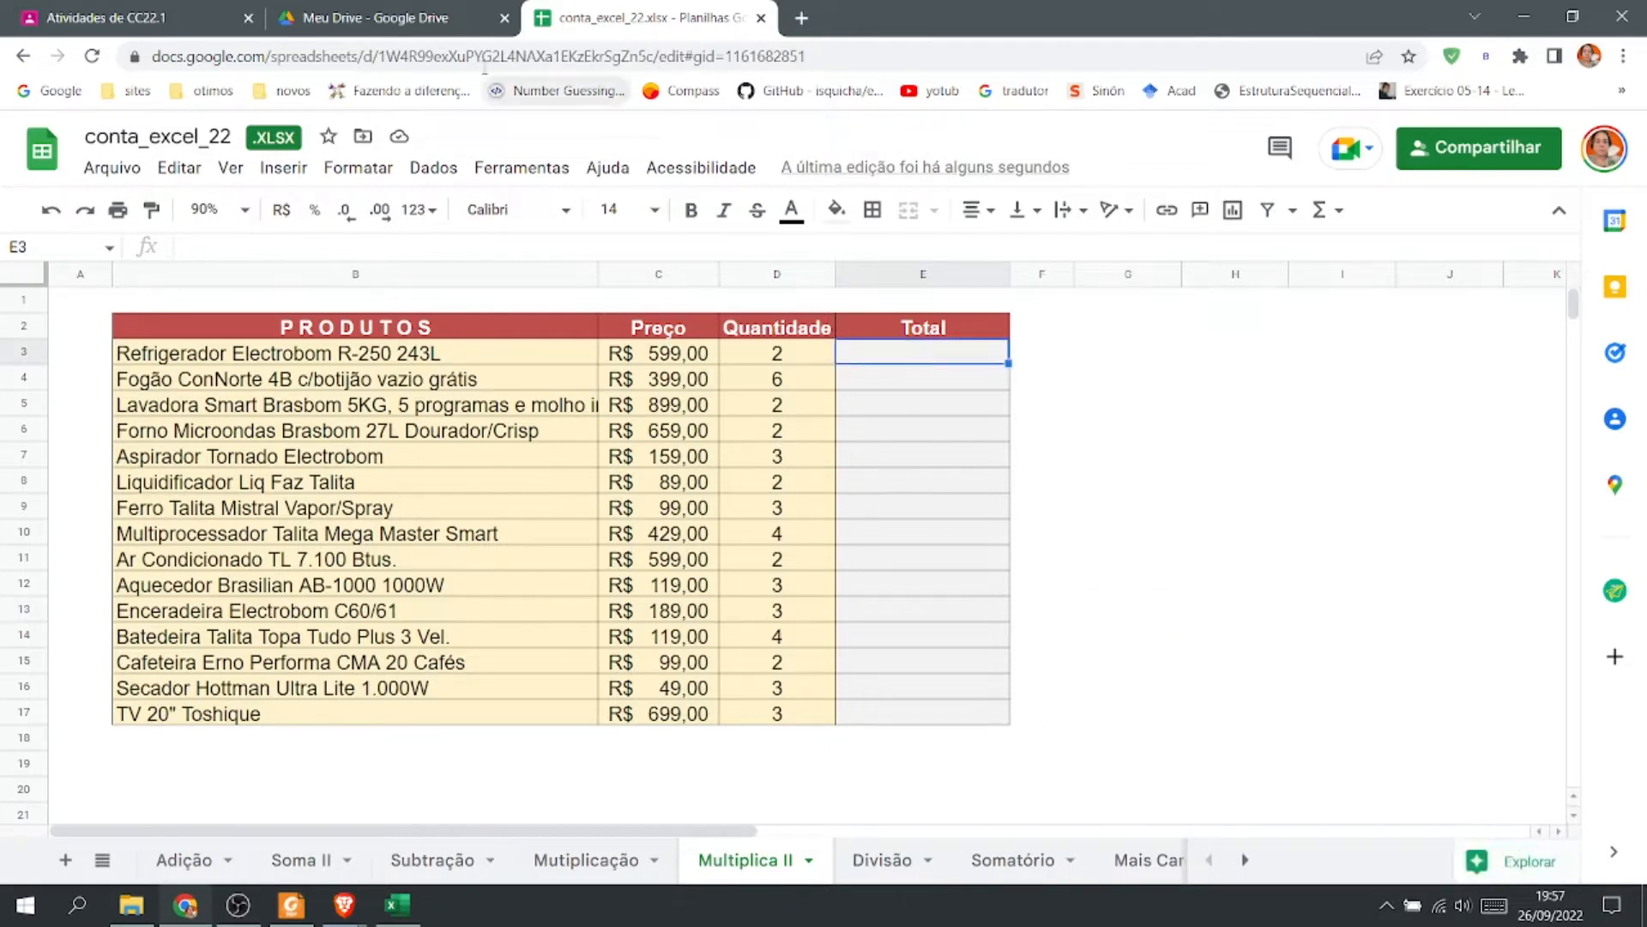
type("=C3*D3")
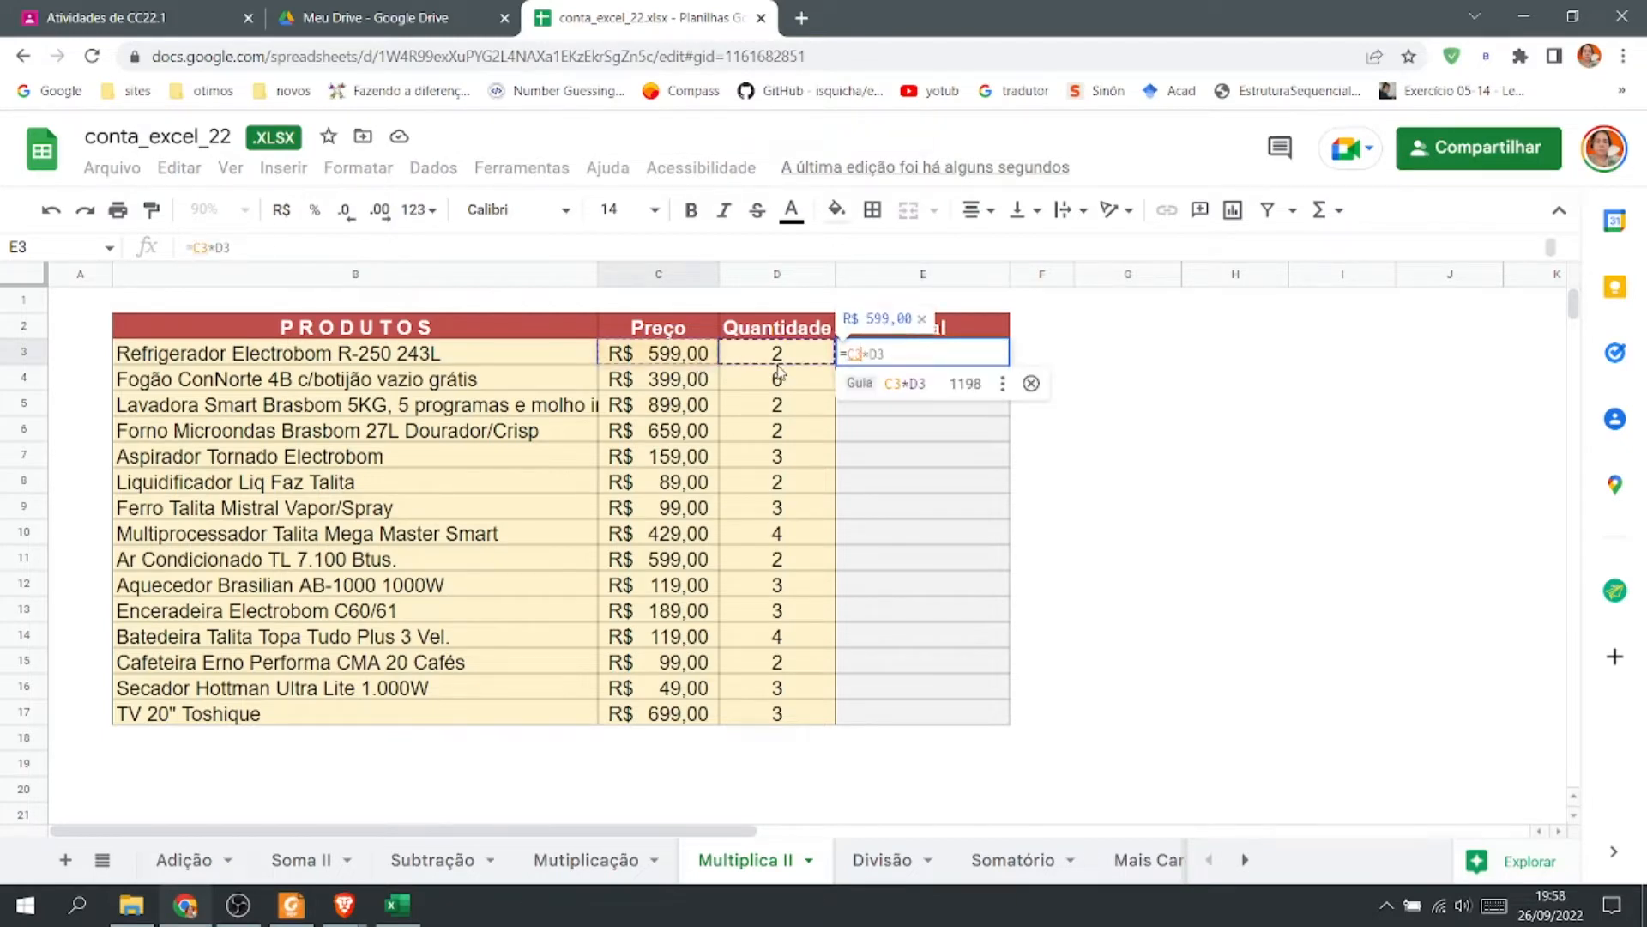
key("Return")
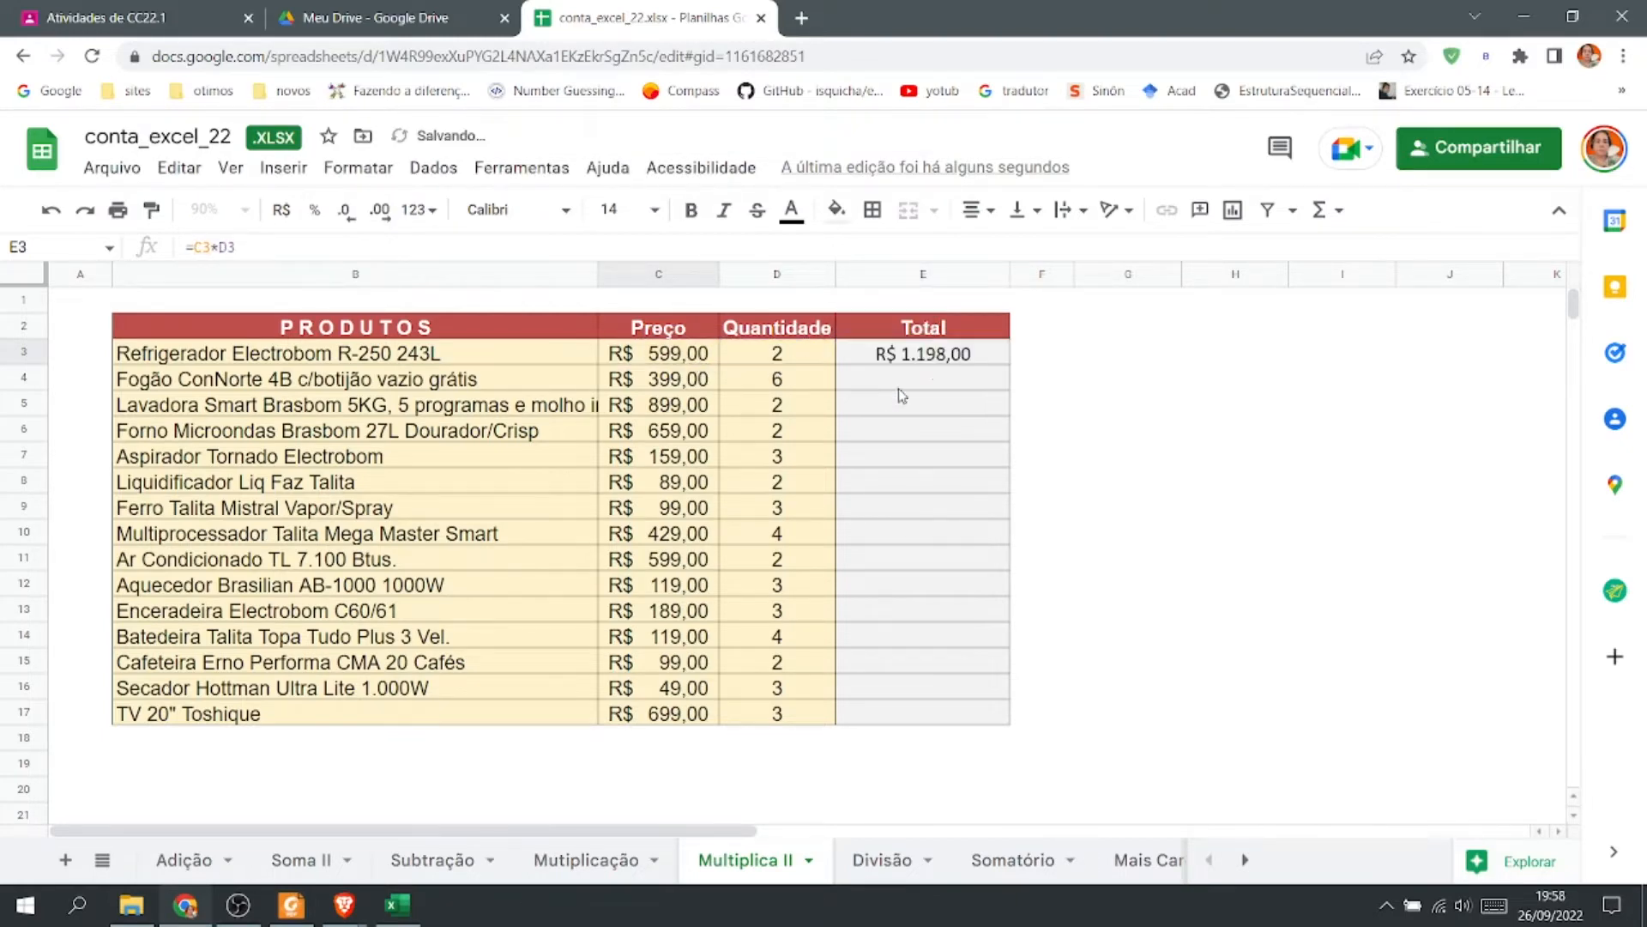
Fill E3's formula down through E17 for all products.
left_click(957, 354)
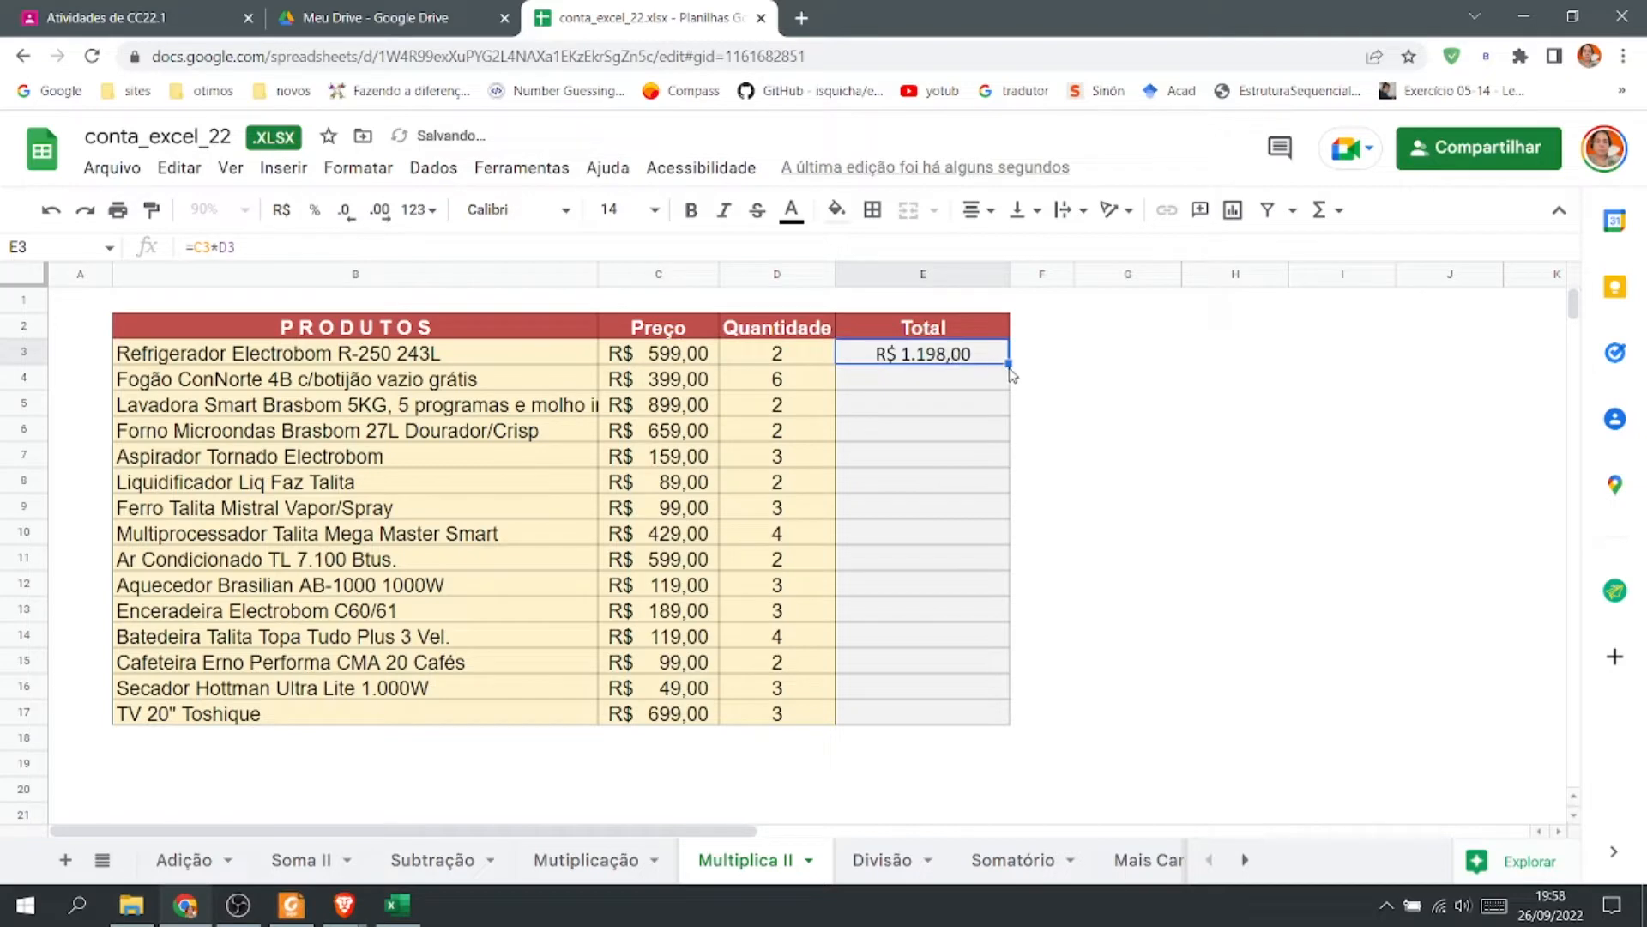
left_click_drag(1008, 364, 1010, 722)
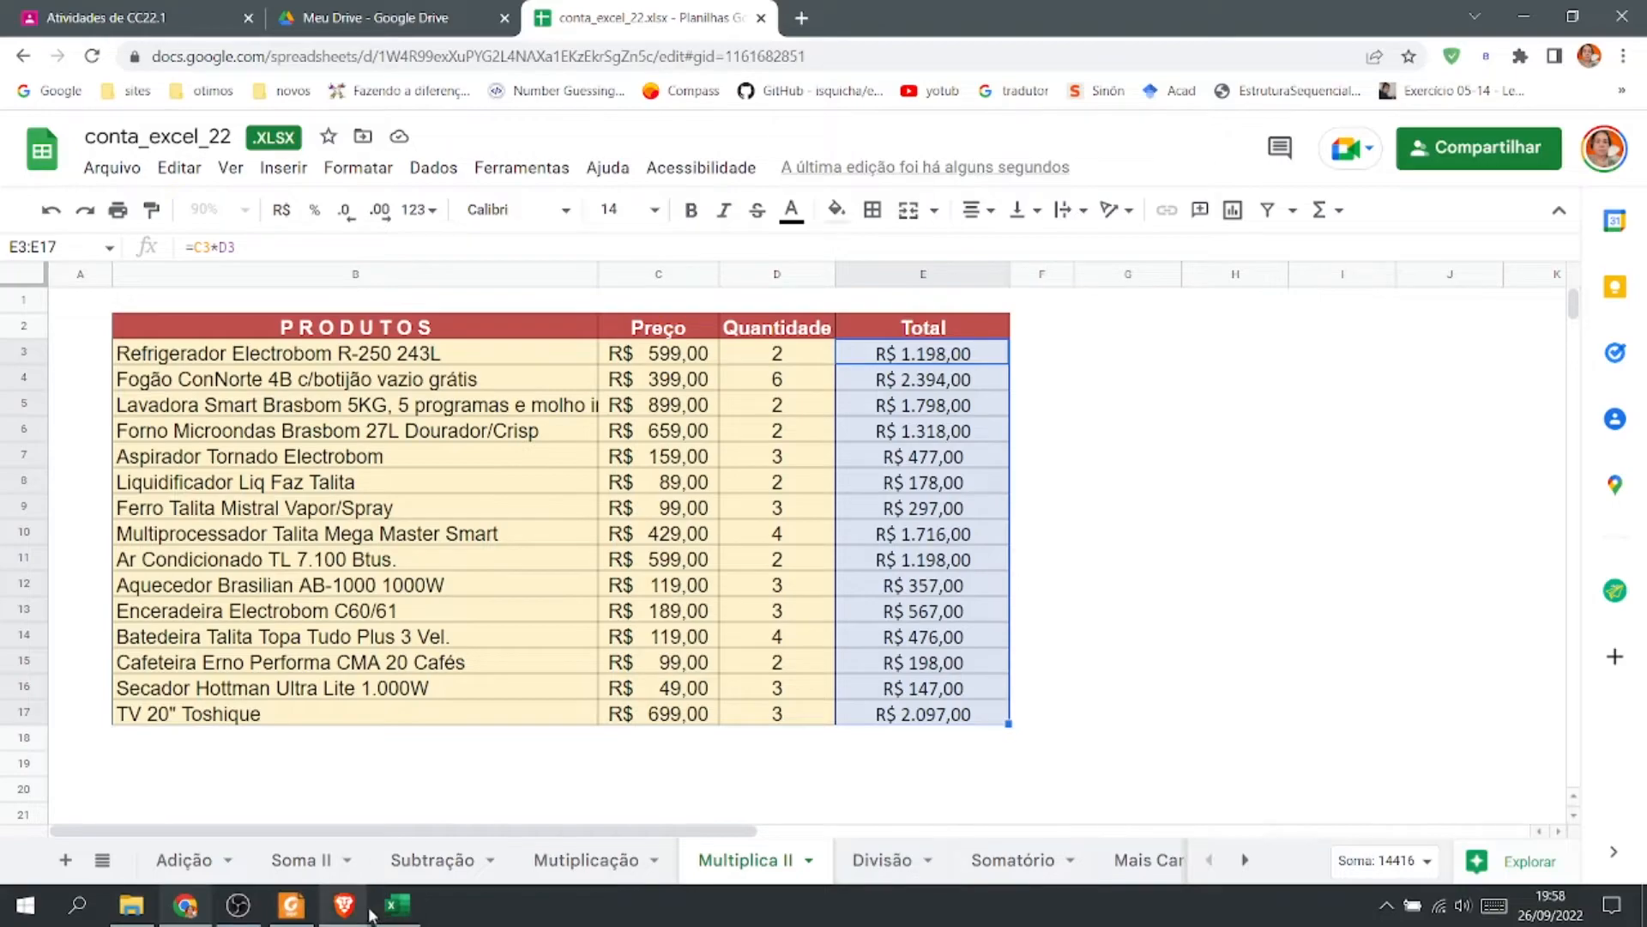
mouse_move(397, 923)
left_click(185, 906)
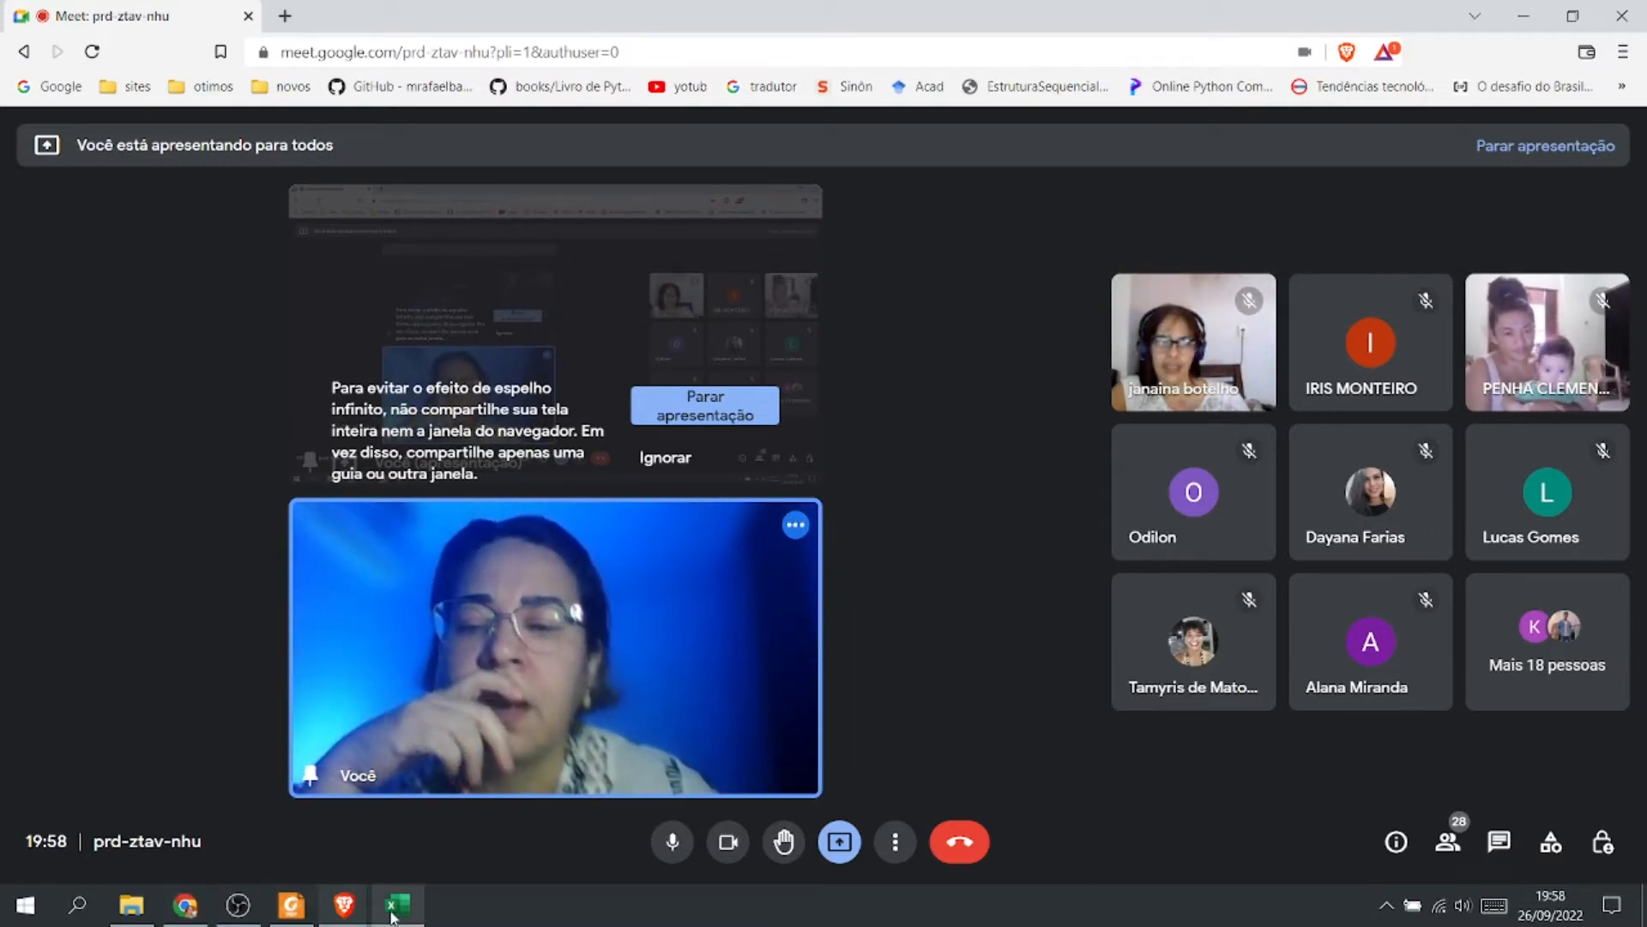
mouse_move(392, 914)
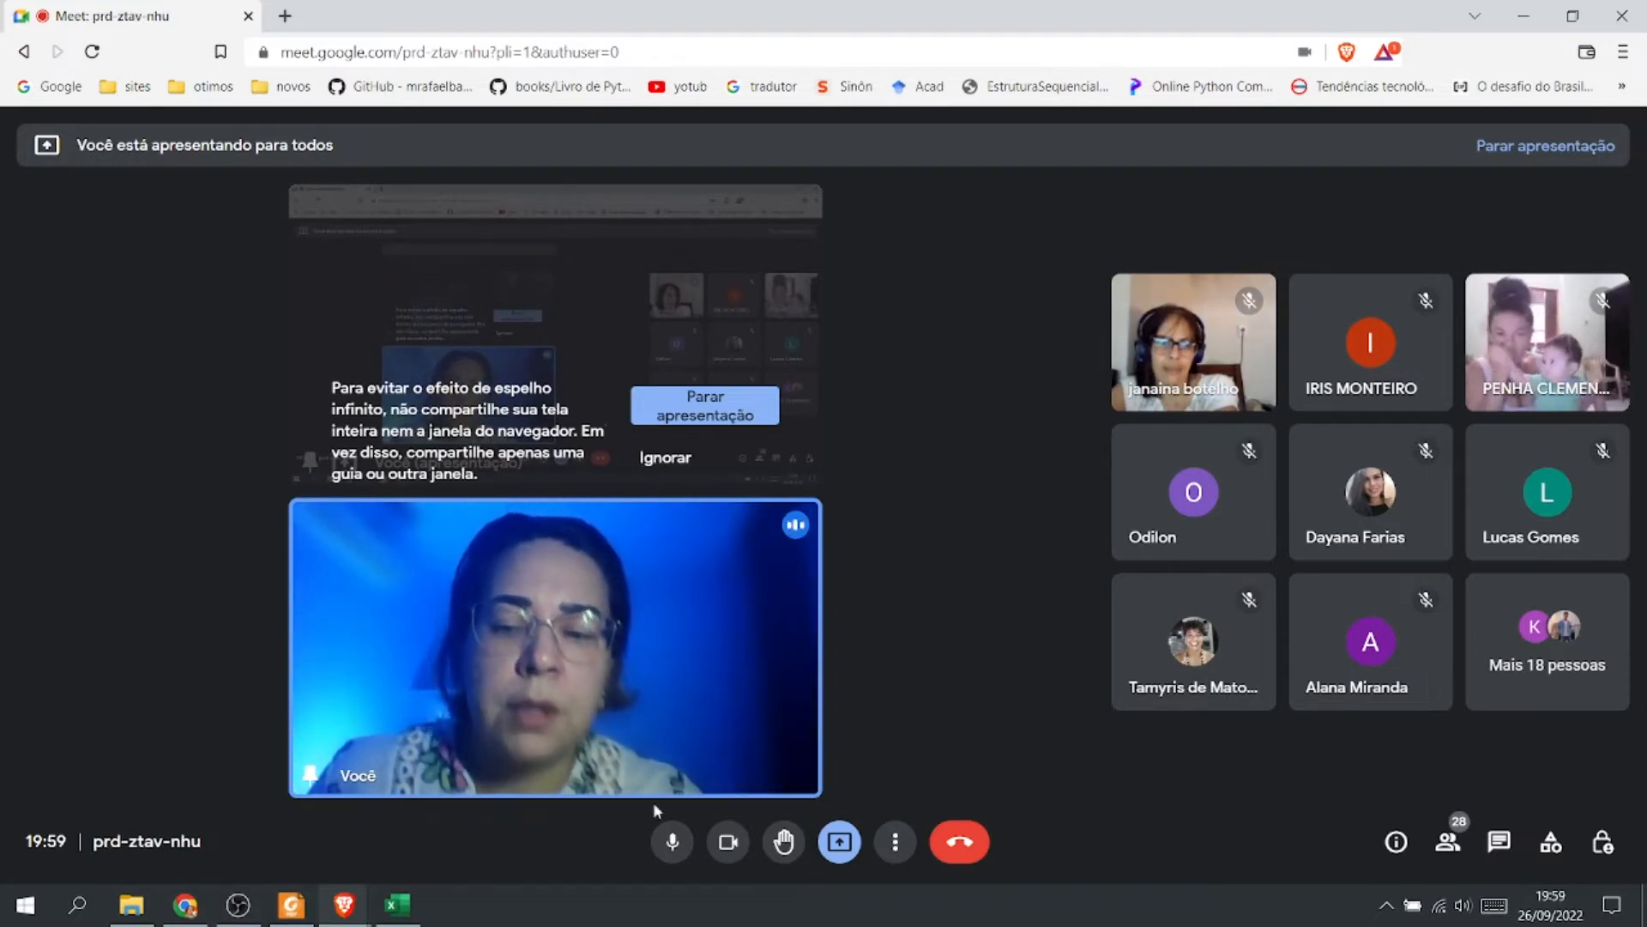
left_click(394, 912)
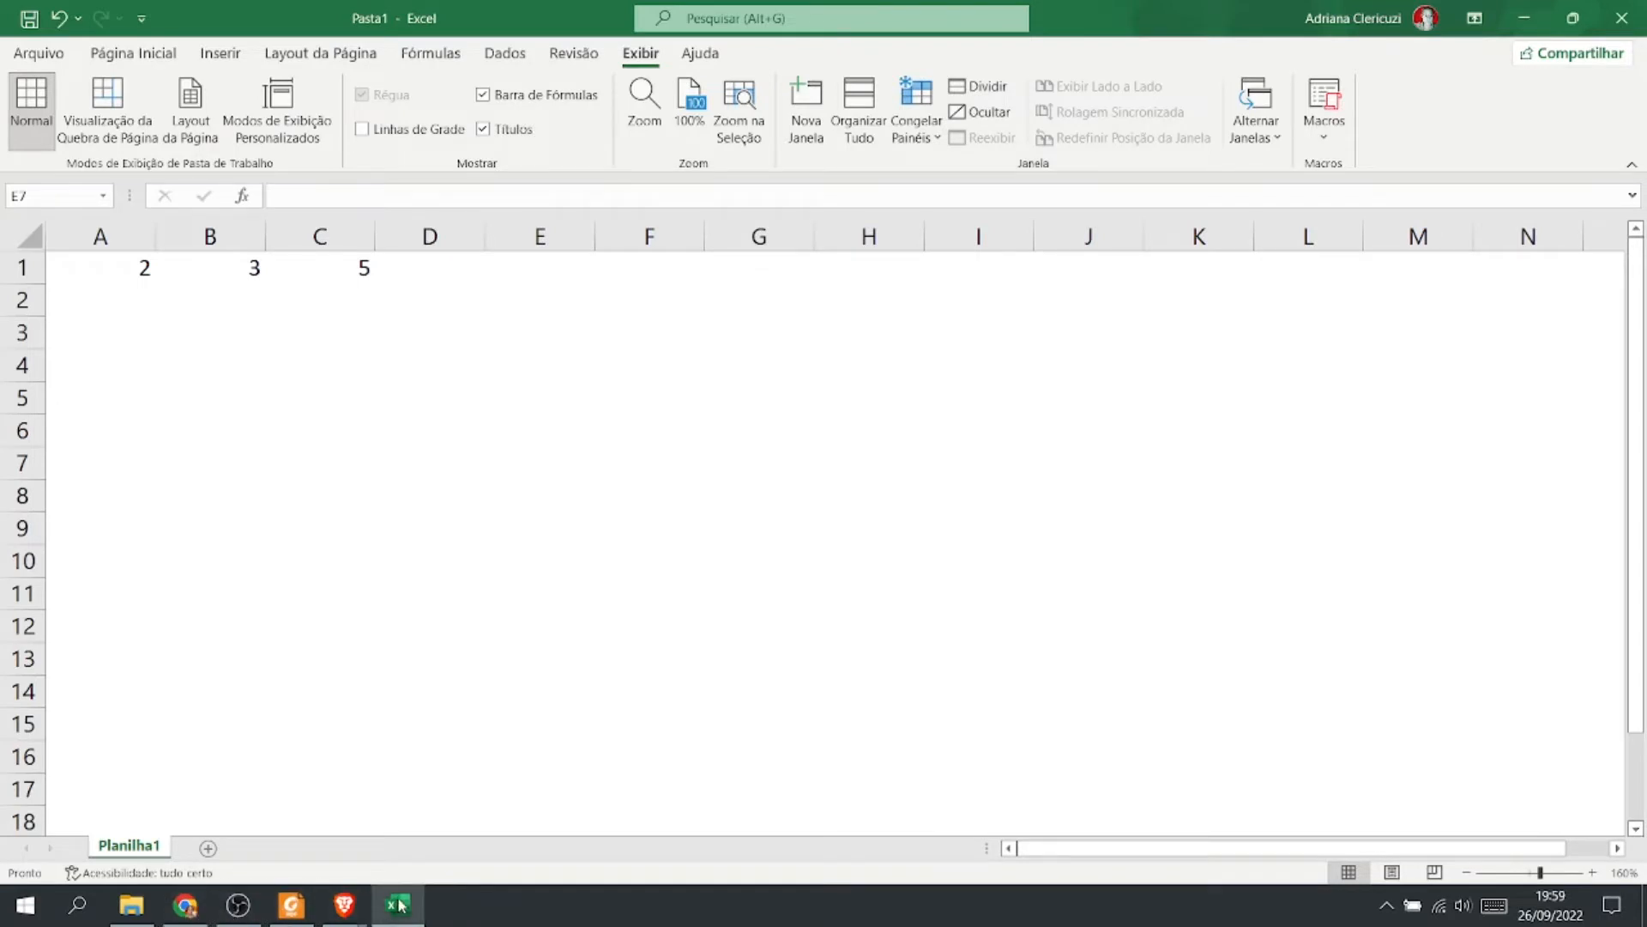
left_click(1524, 18)
left_click(202, 907)
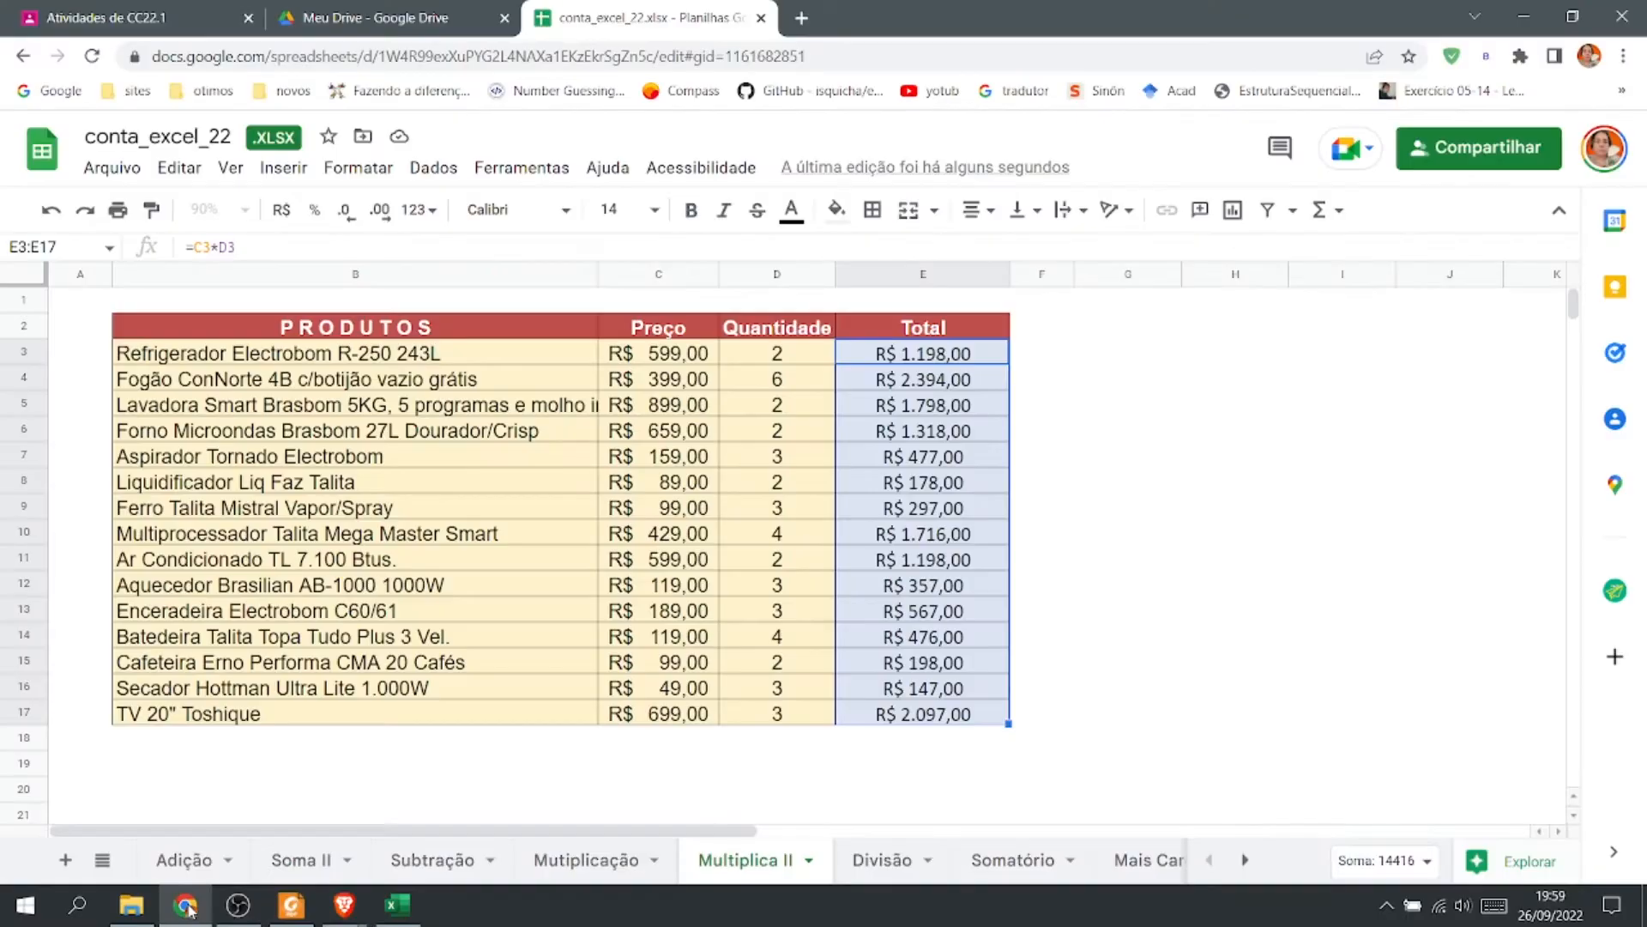
On the Divisão sheet, enter =C7/D7 in E7 to divide the profit by the divisor.
left_click(884, 859)
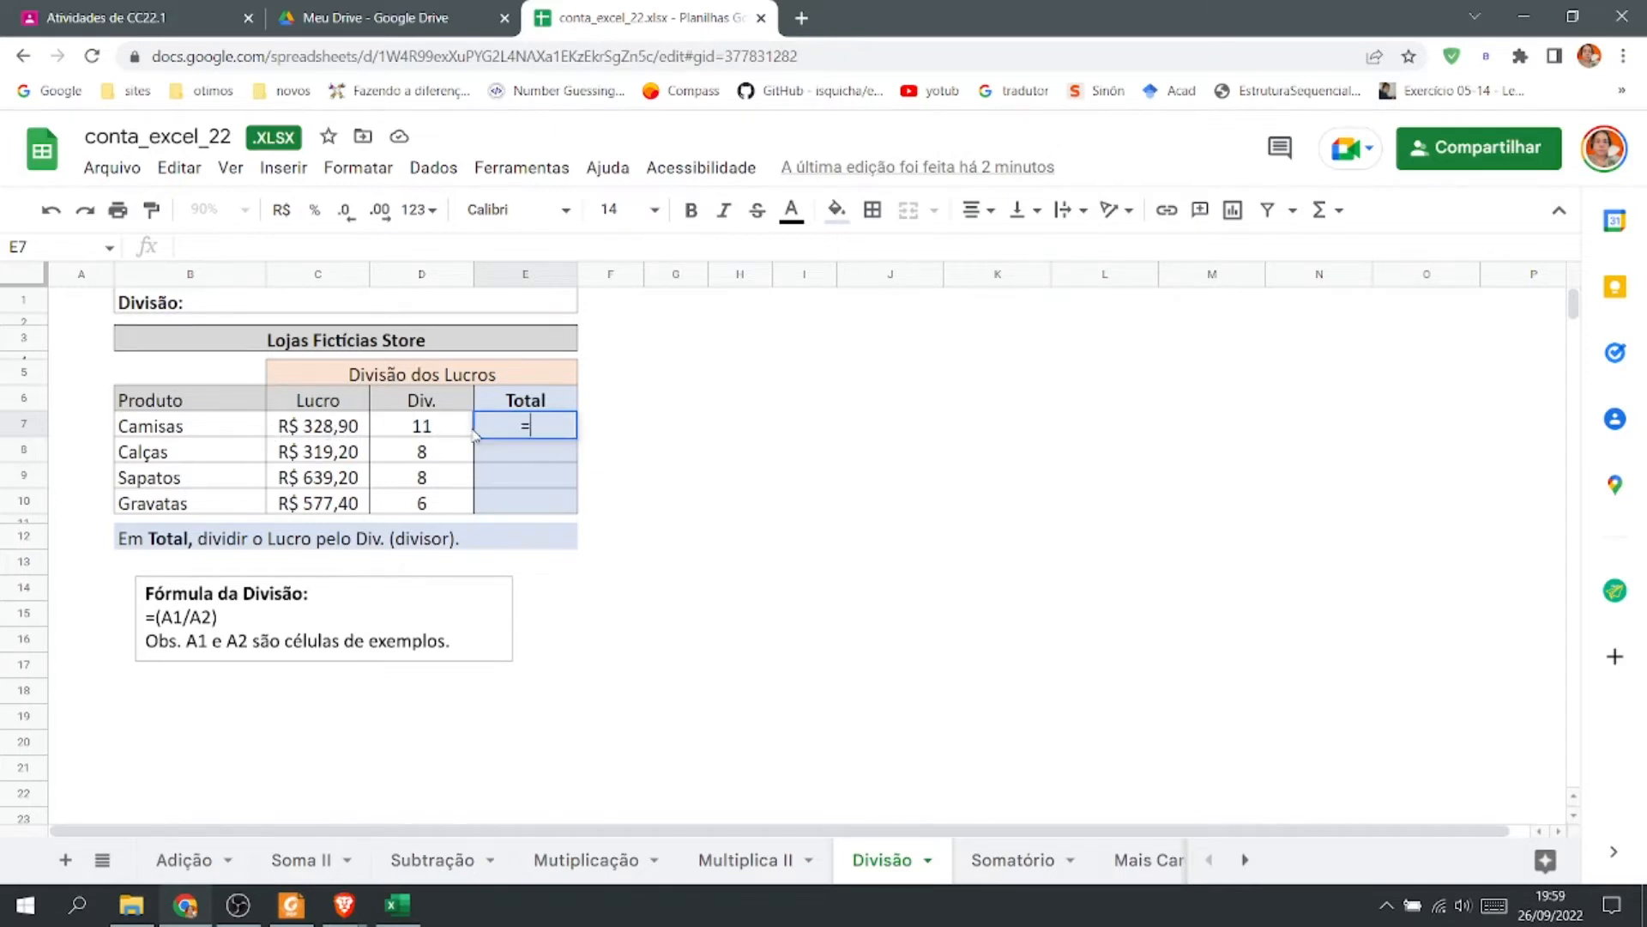
type("=")
left_click(311, 436)
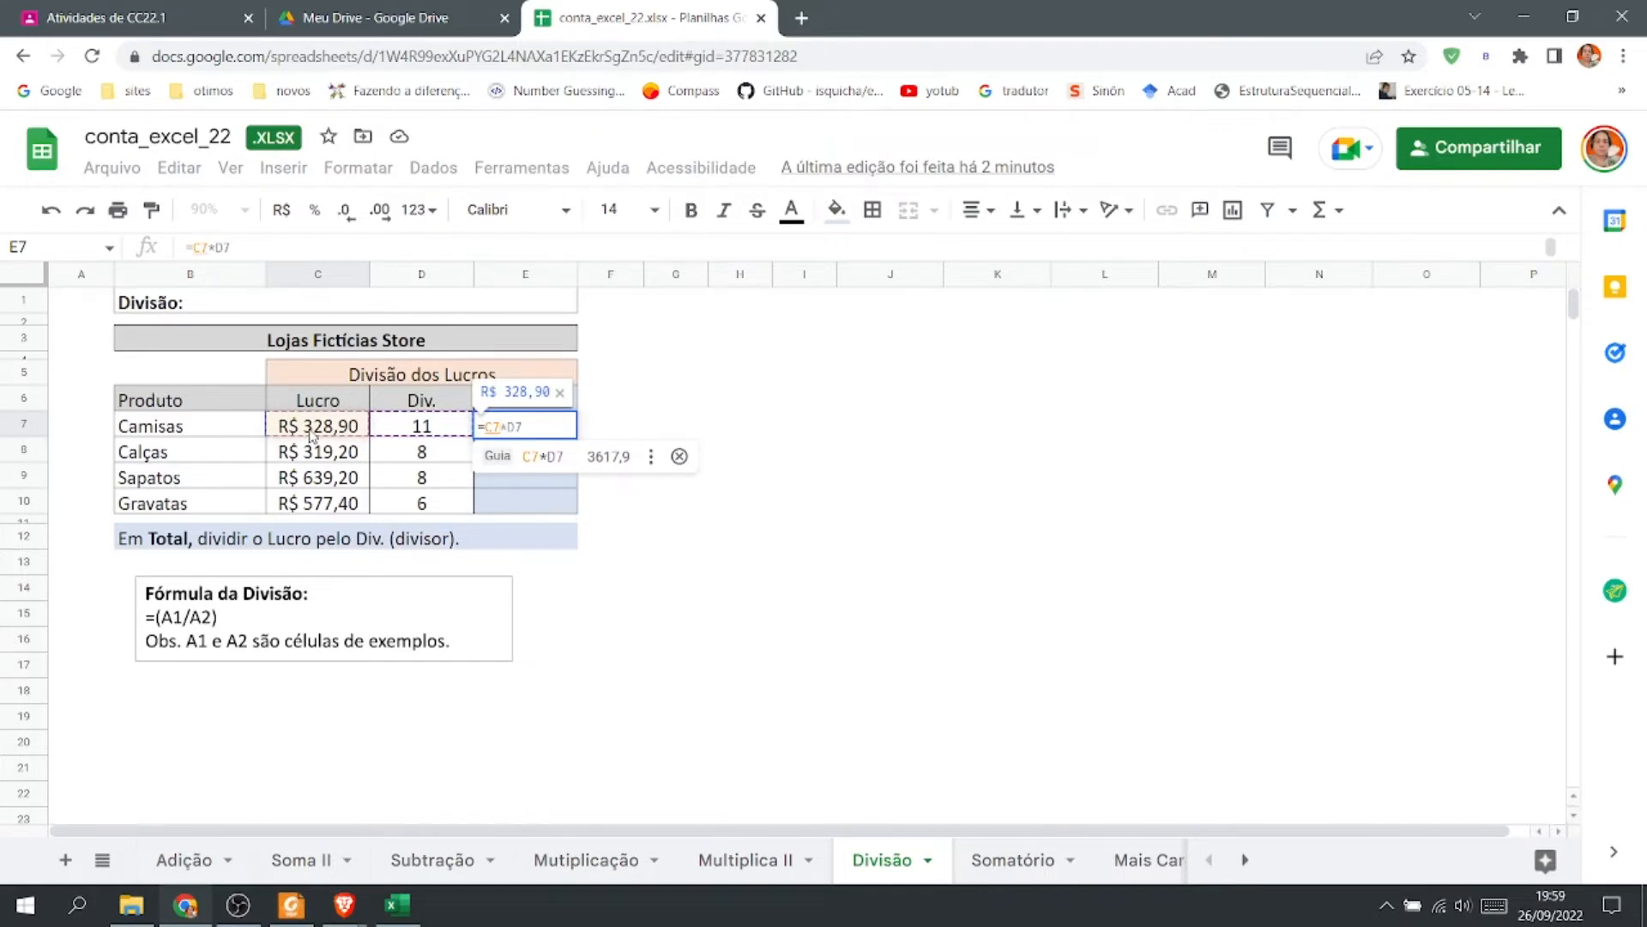
type("/")
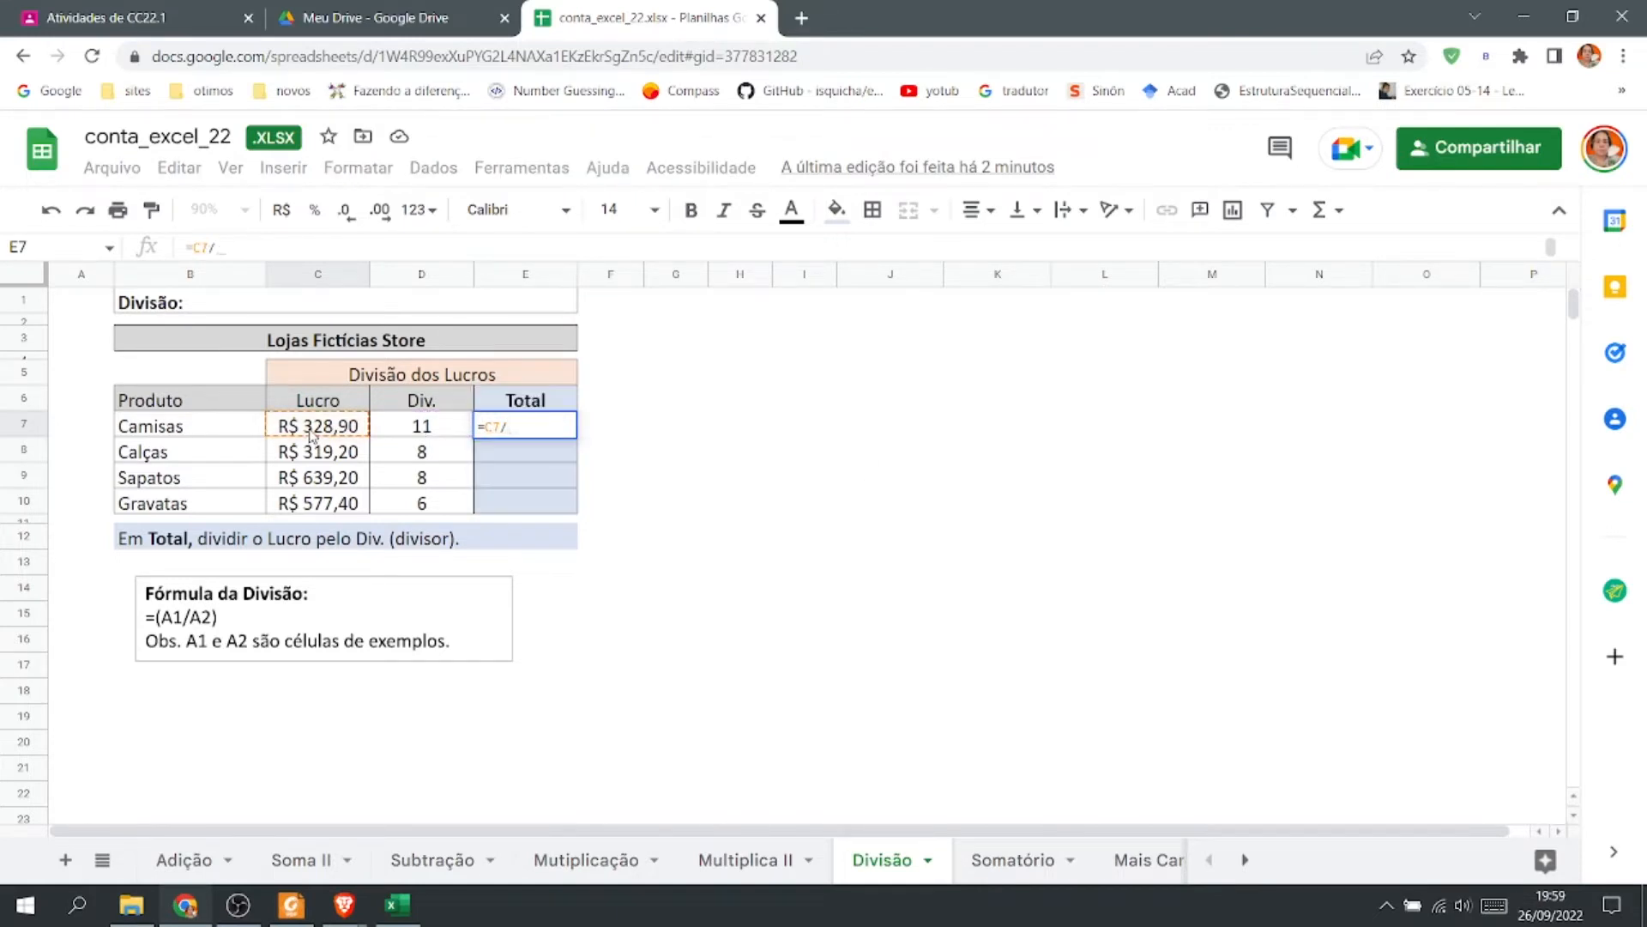
left_click(427, 434)
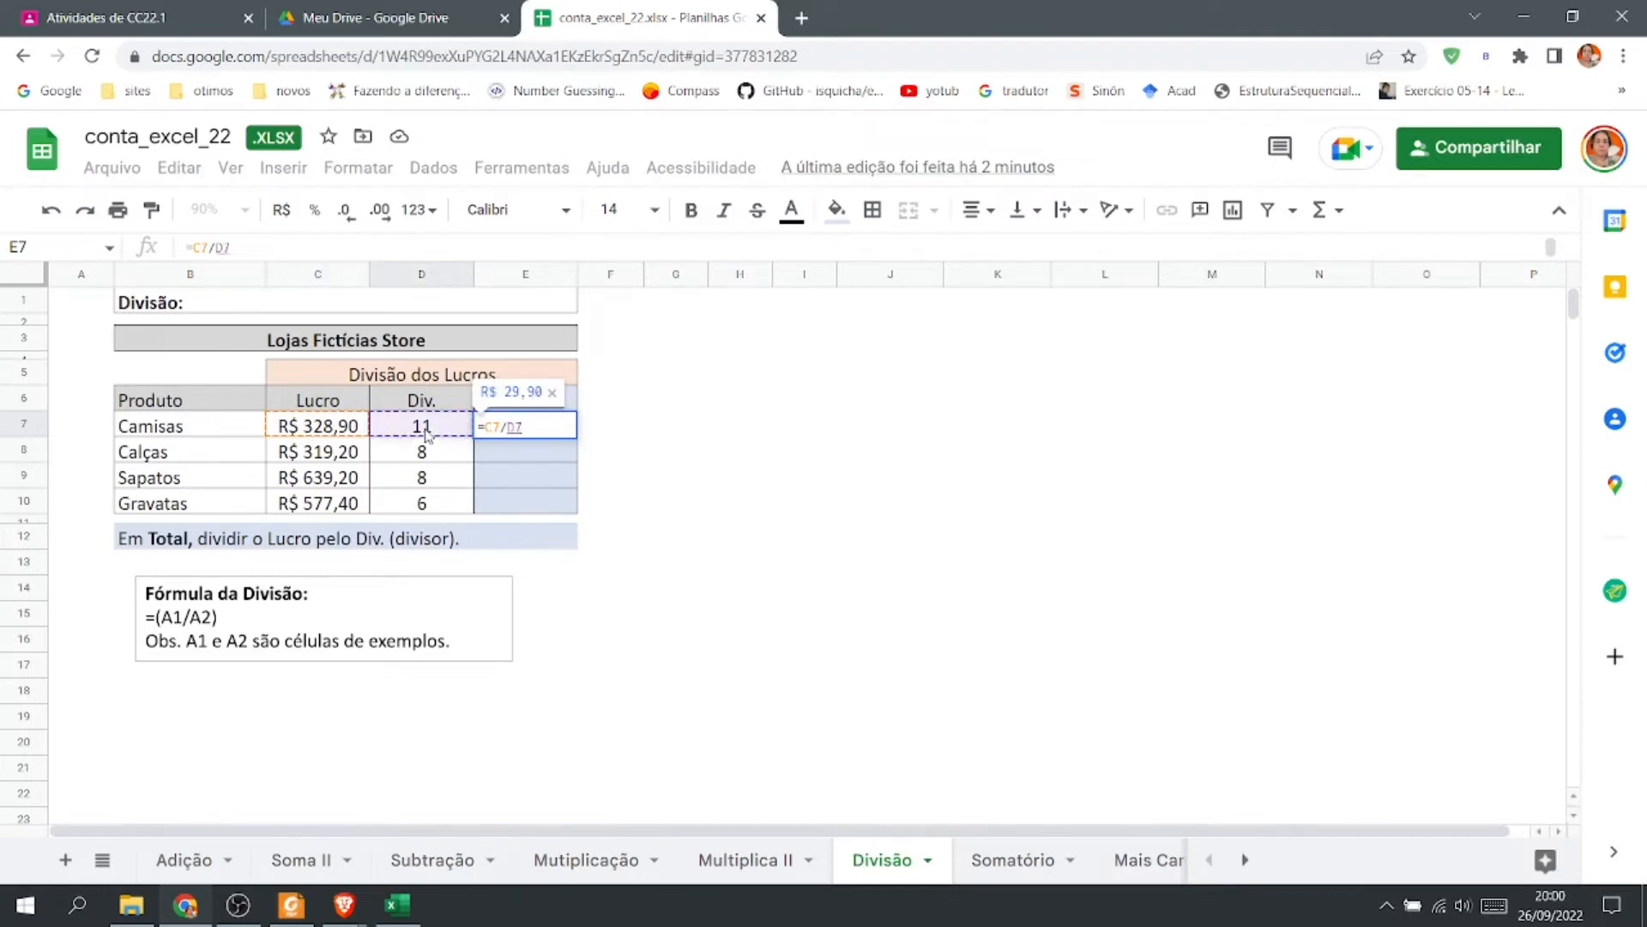
key("Return")
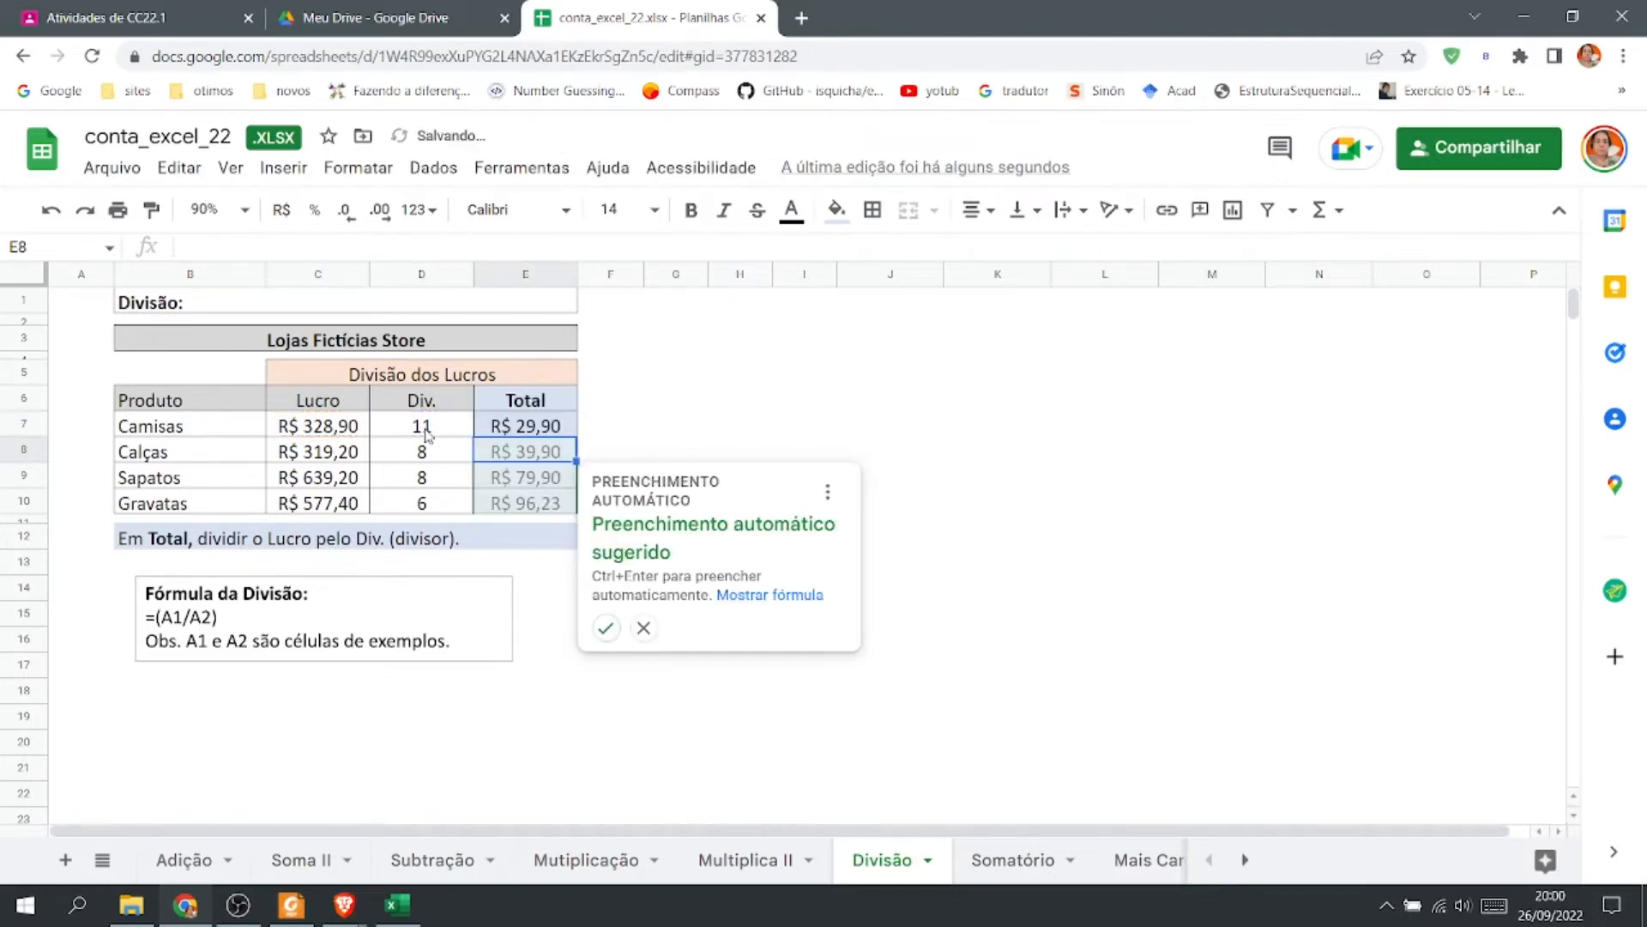
left_click(738, 401)
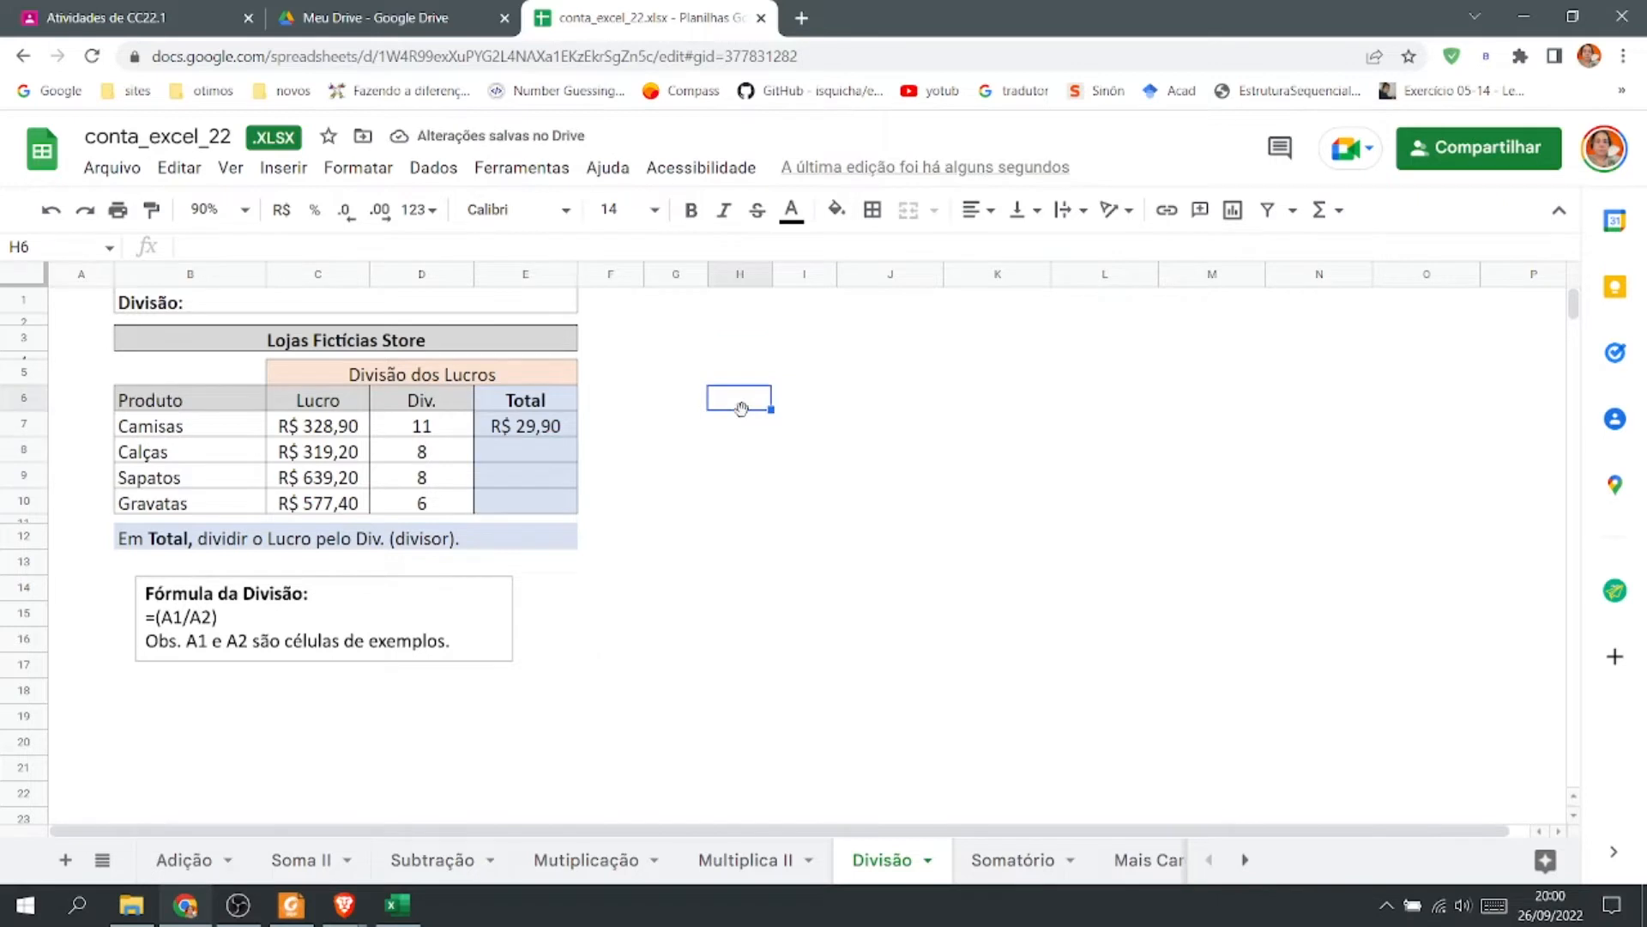
left_click(242, 210)
left_click(218, 402)
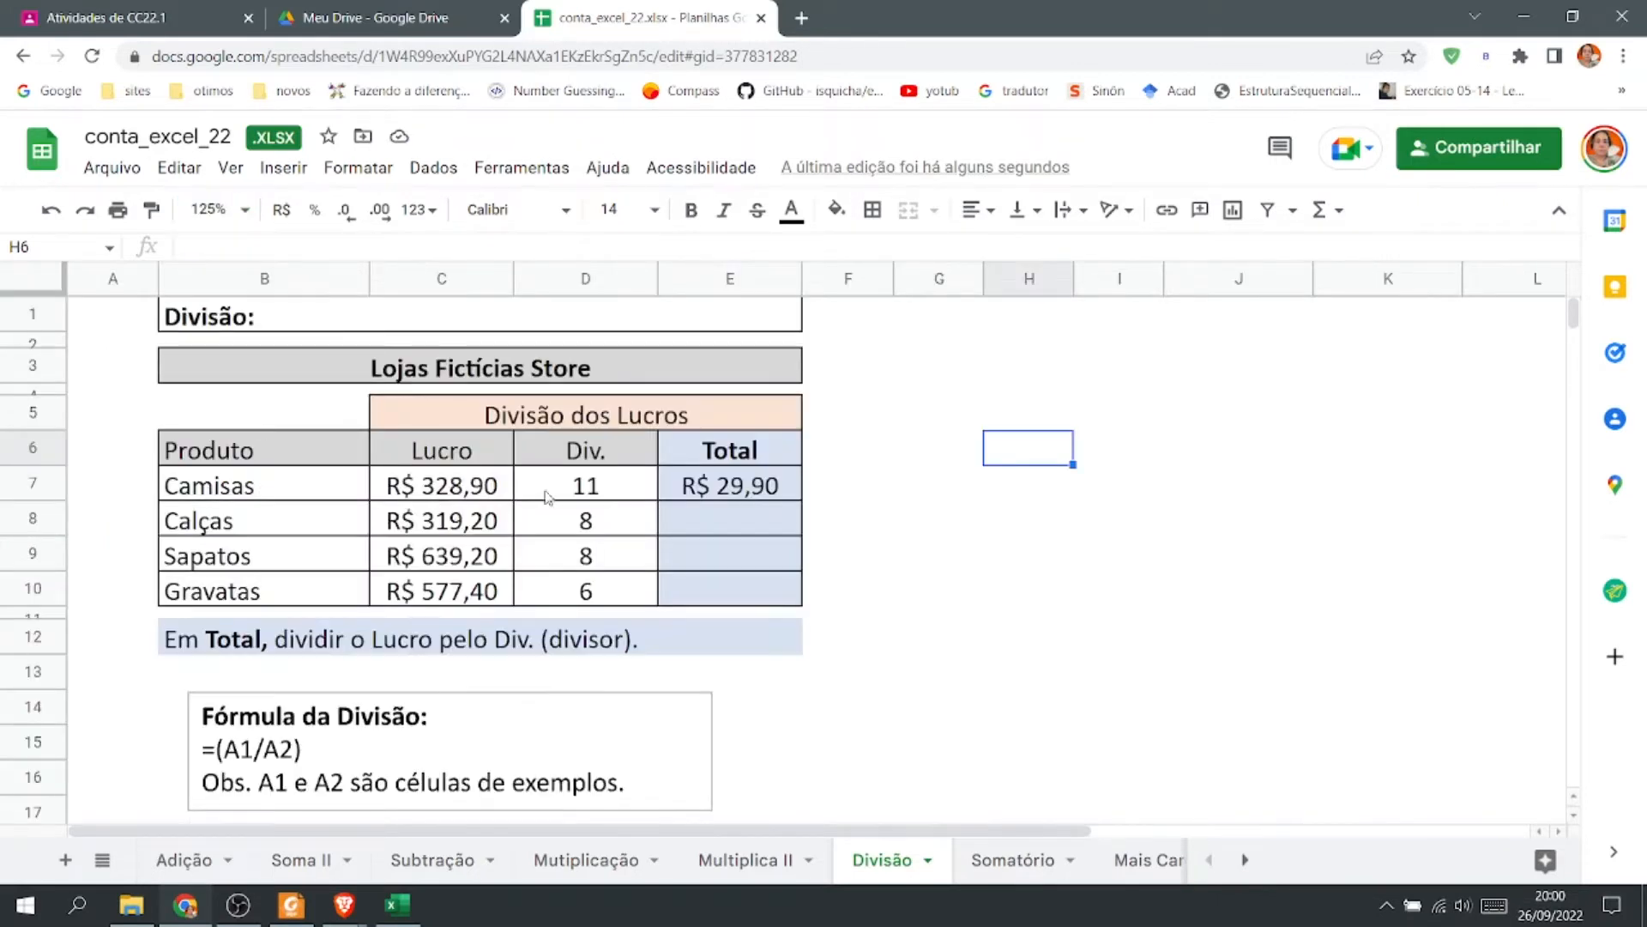
Fill E7's division formula down through E10 for the remaining products.
left_click(785, 494)
left_click_drag(800, 498, 816, 601)
left_click(944, 598)
double_click(766, 498)
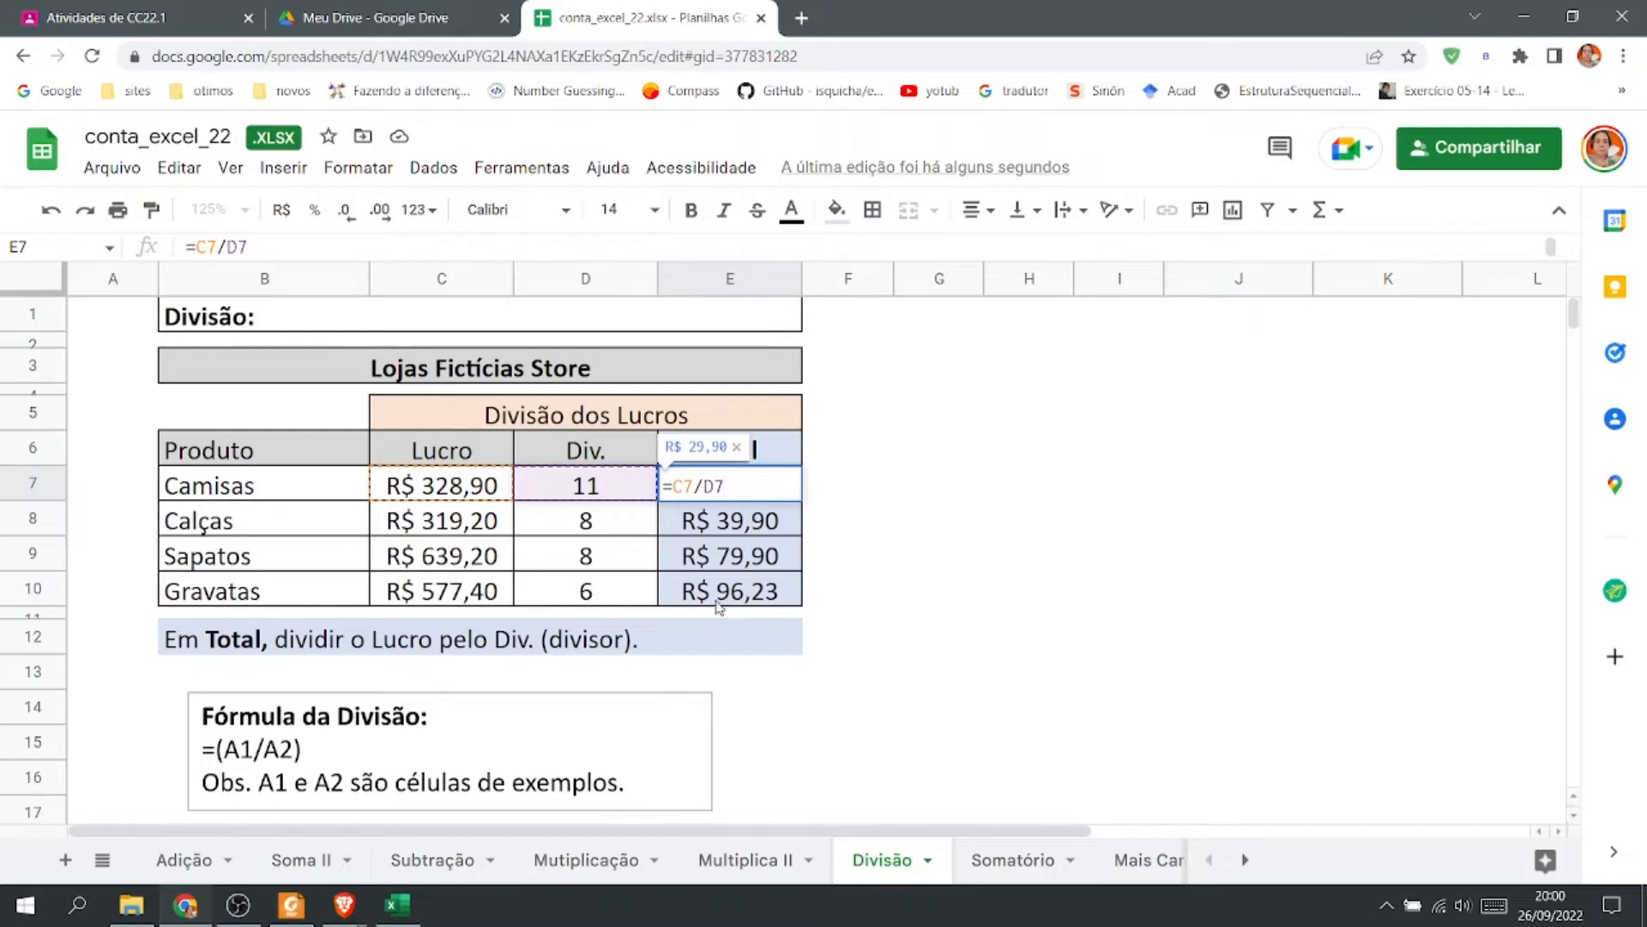
On the Somatório sheet at 100% zoom, enter =soma(C3:C17) in C18 to total all product prices.
left_click(1015, 872)
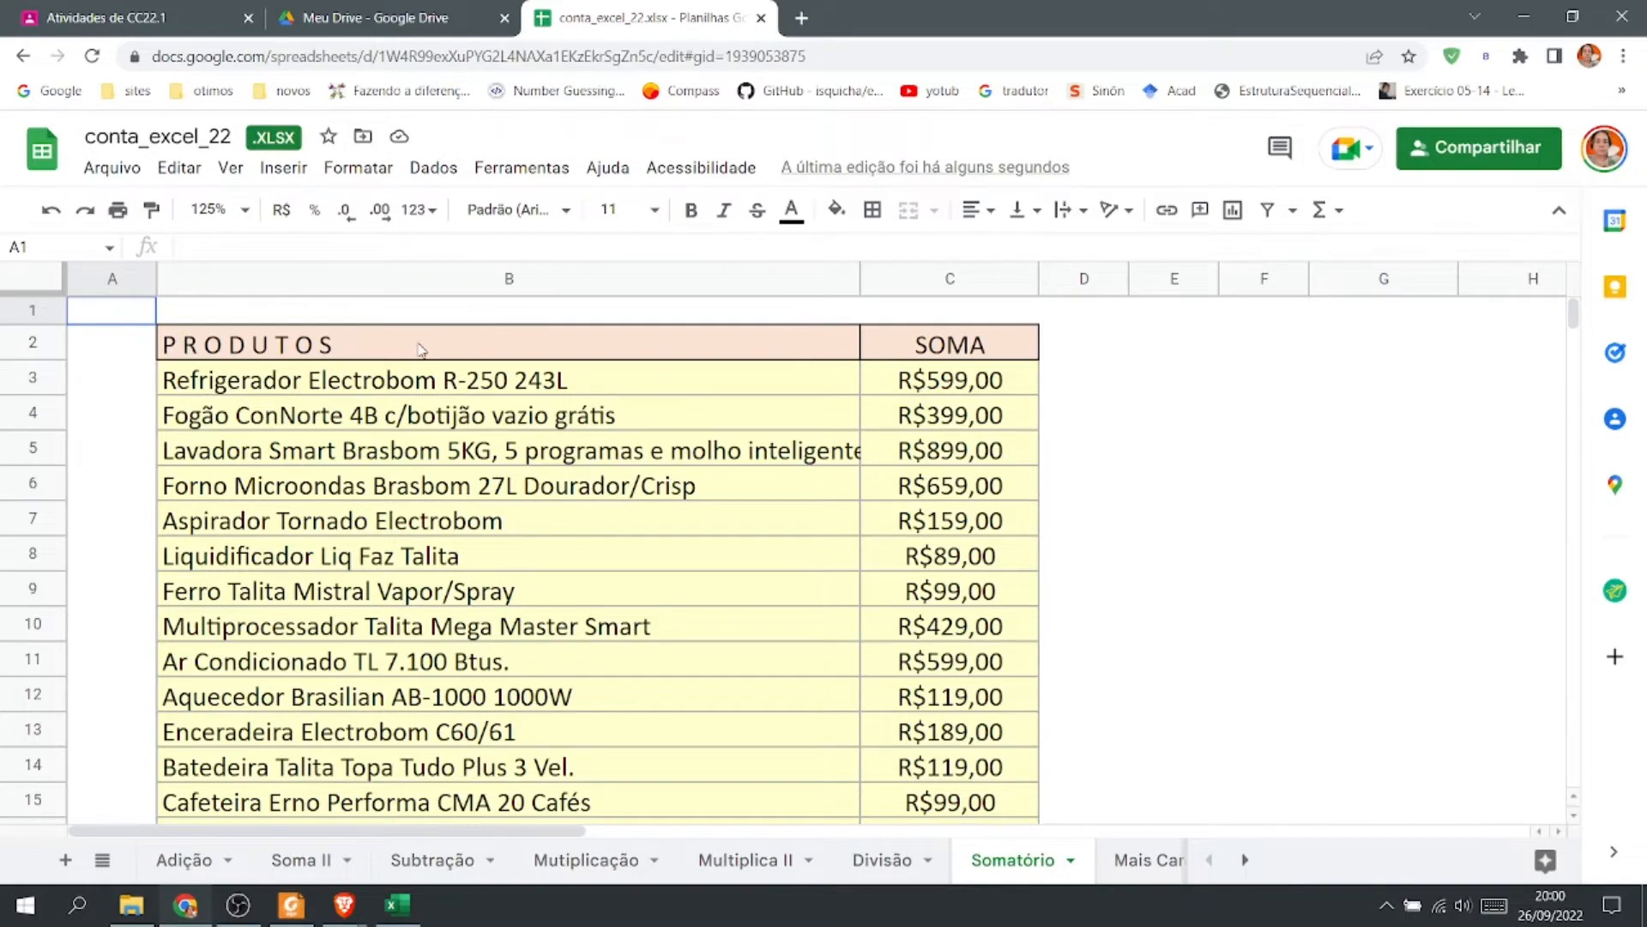
scroll(1130, 436, "down", 4)
scroll(1131, 436, "up", 4)
scroll(1129, 435, "down", 1)
scroll(1129, 434, "up", 1)
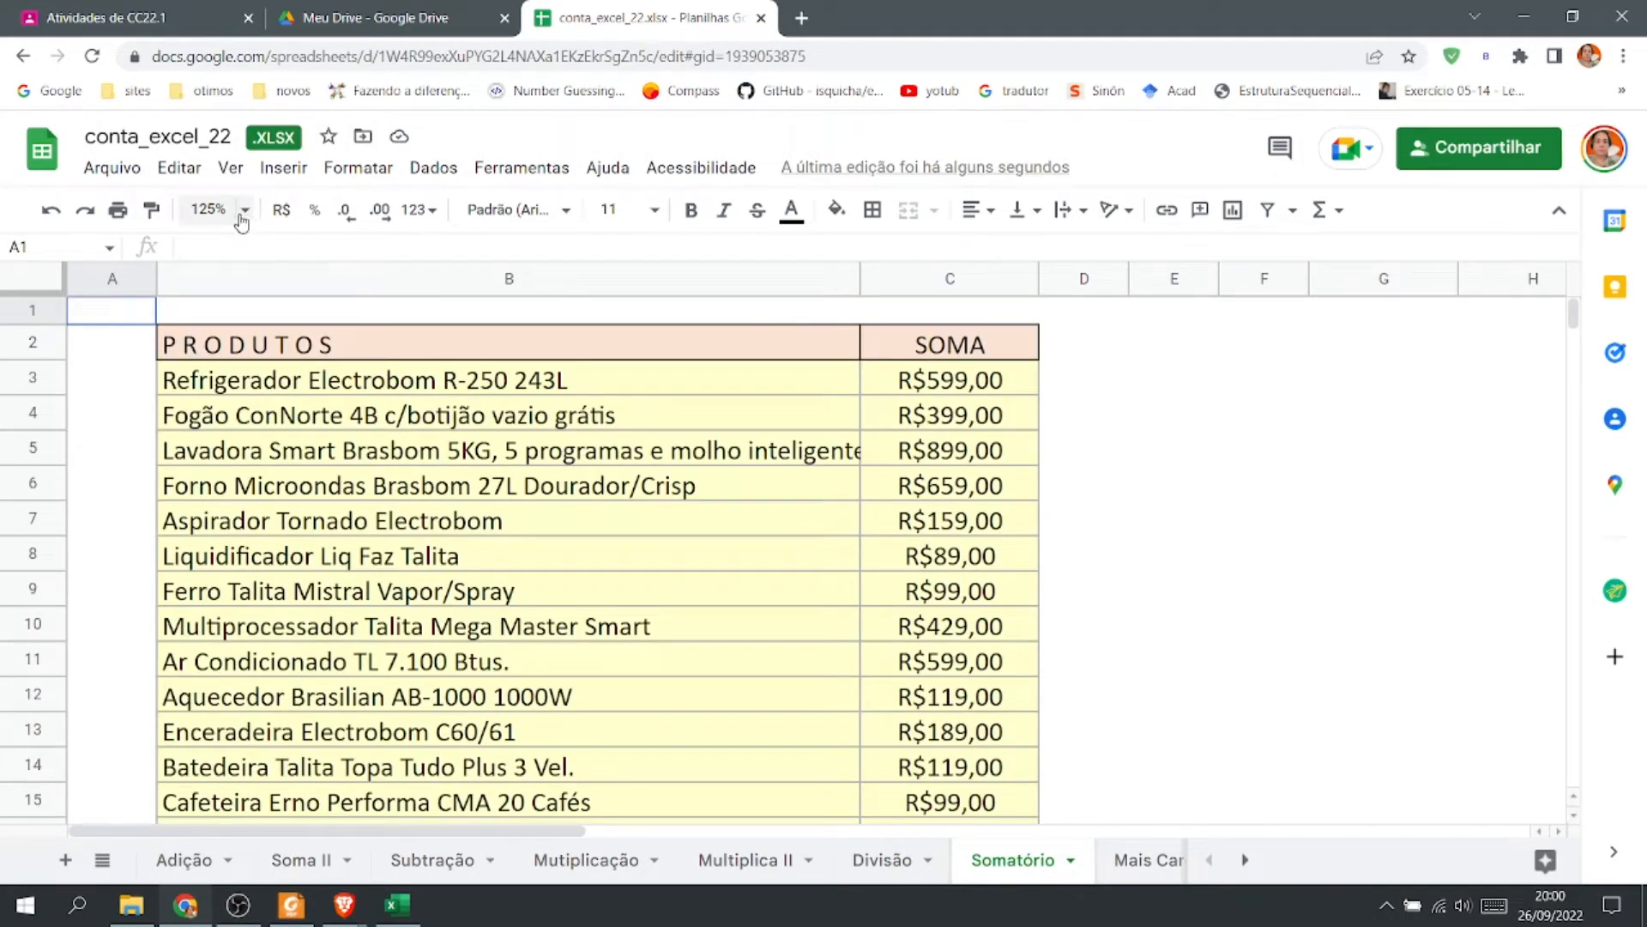
left_click(211, 210)
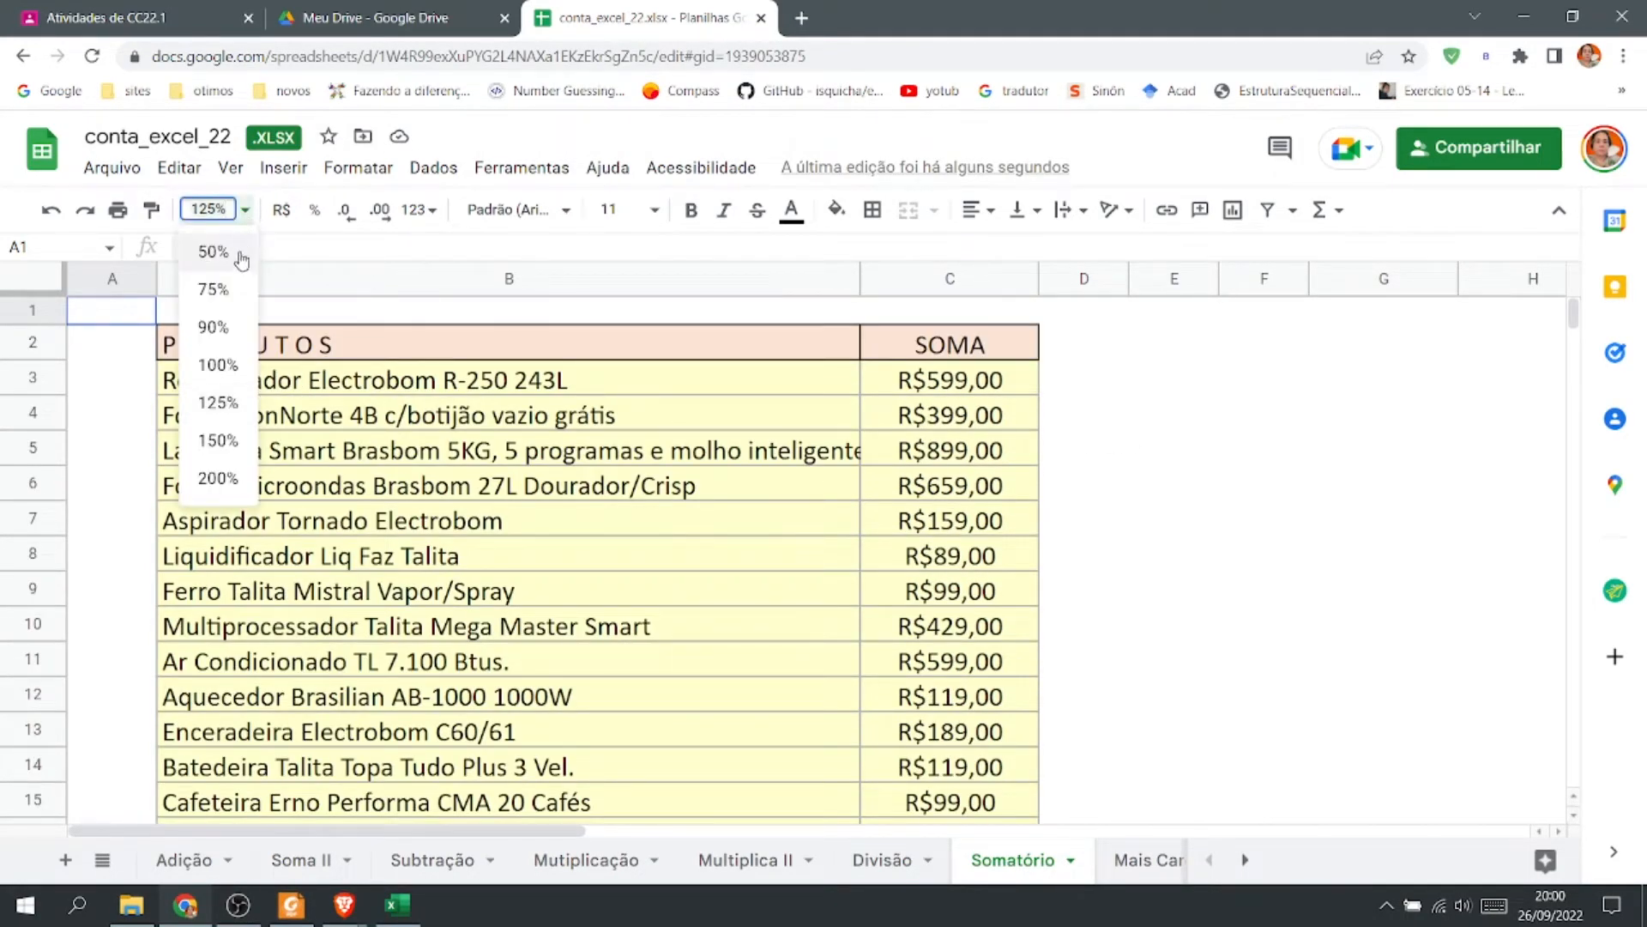
left_click(221, 366)
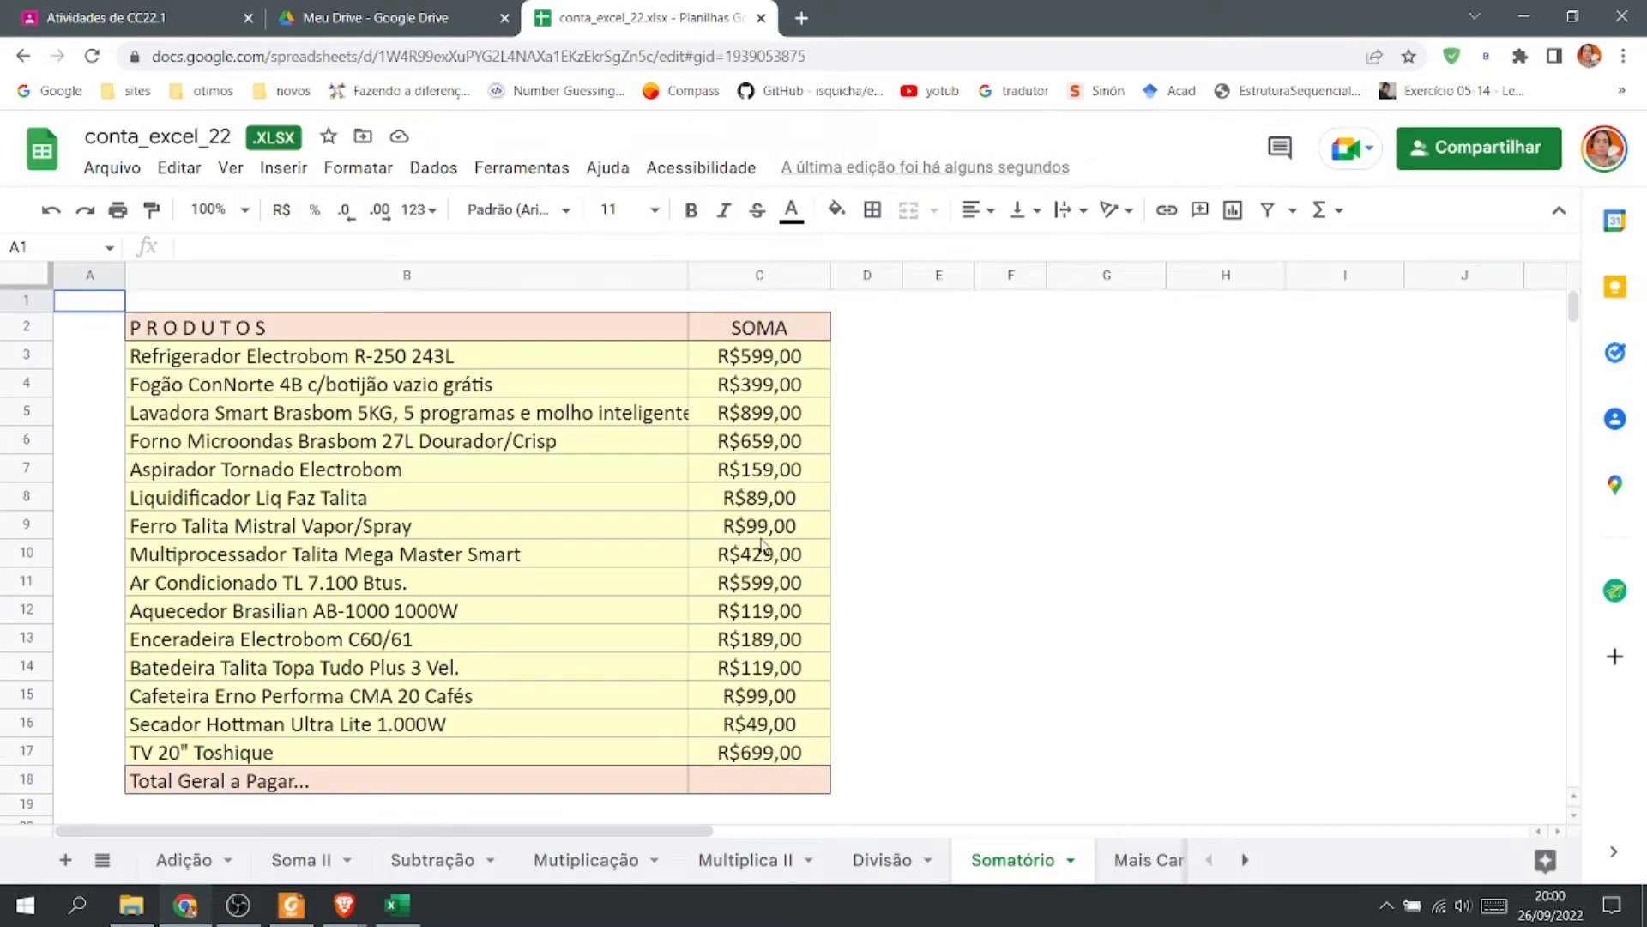
left_click(781, 785)
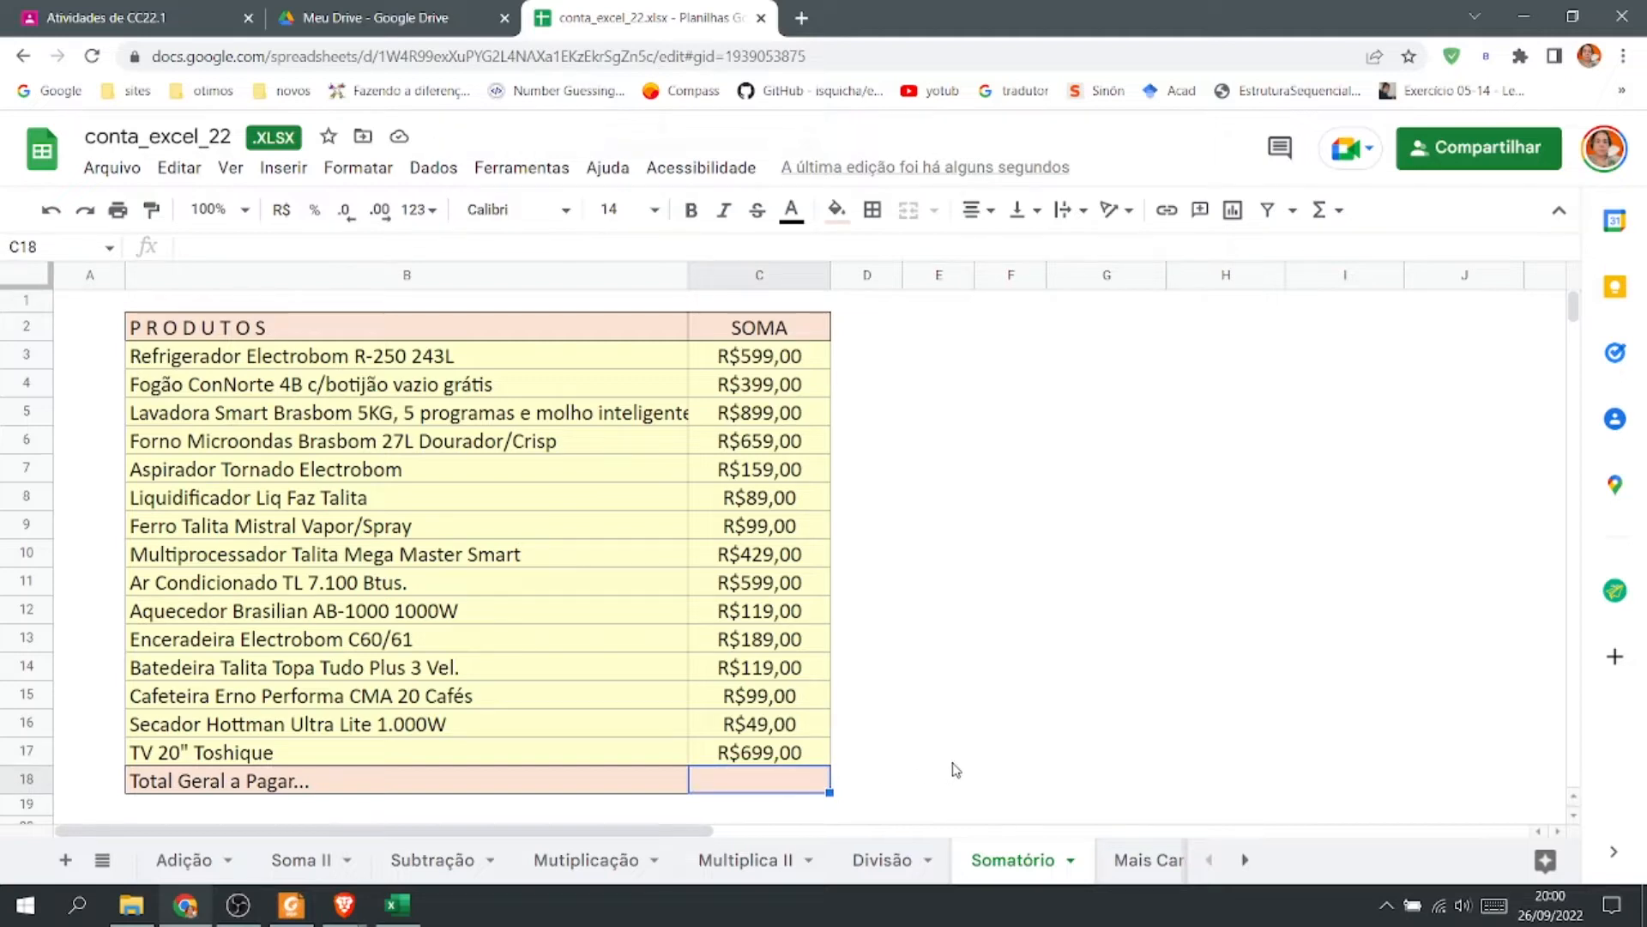
type("=soma")
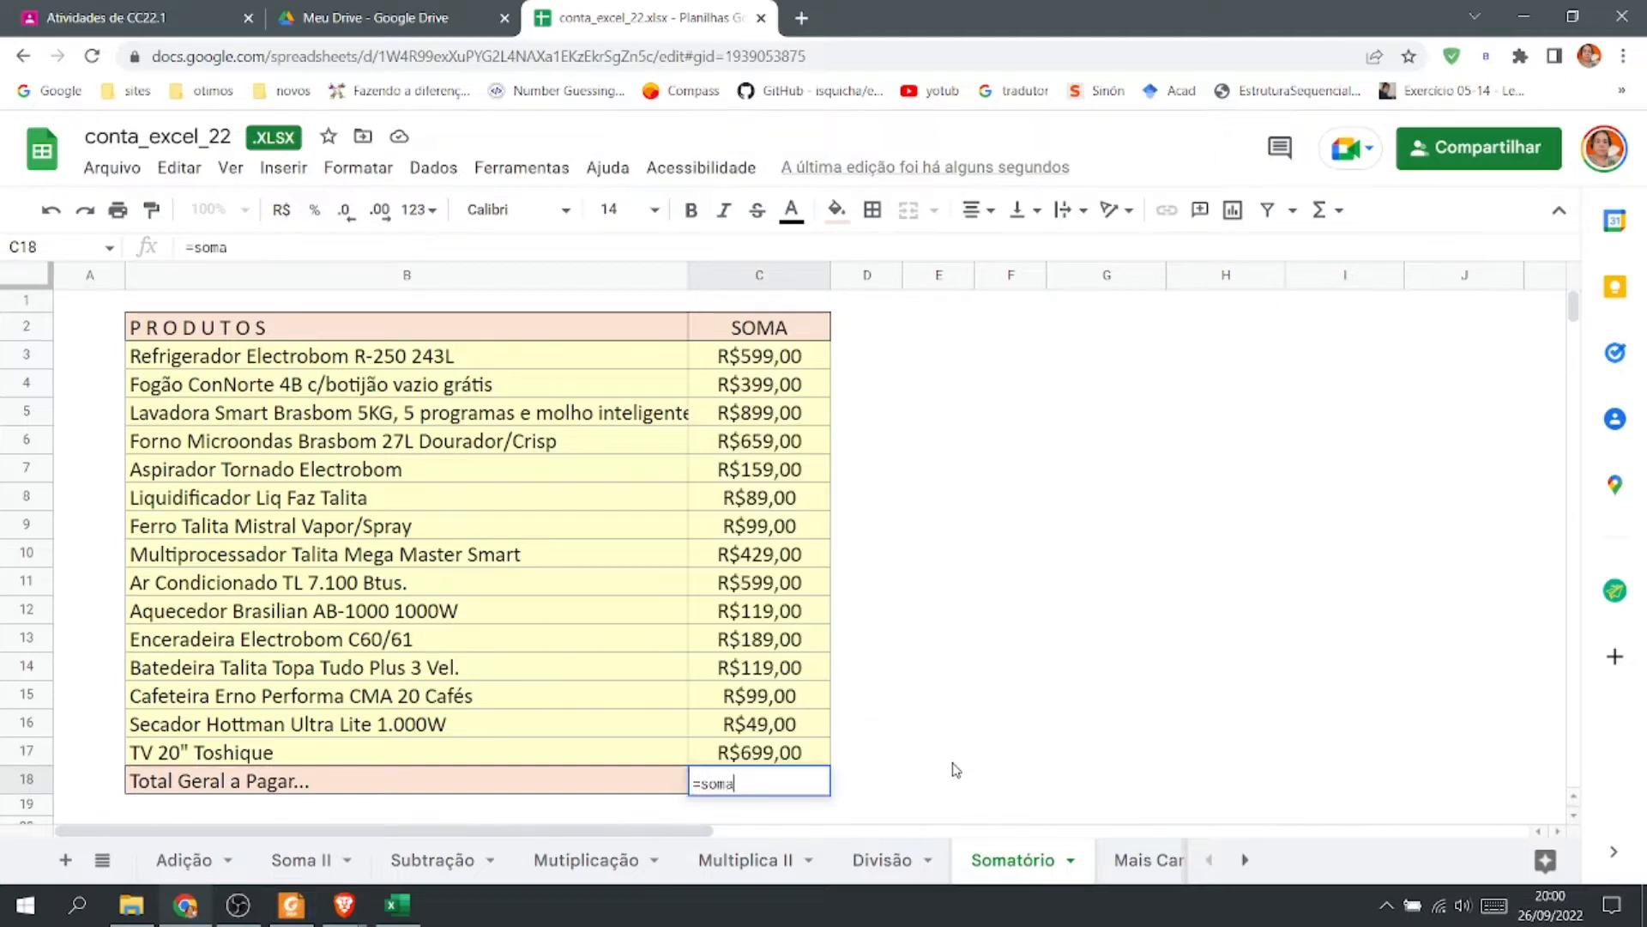
type("(")
left_click_drag(768, 359, 815, 755)
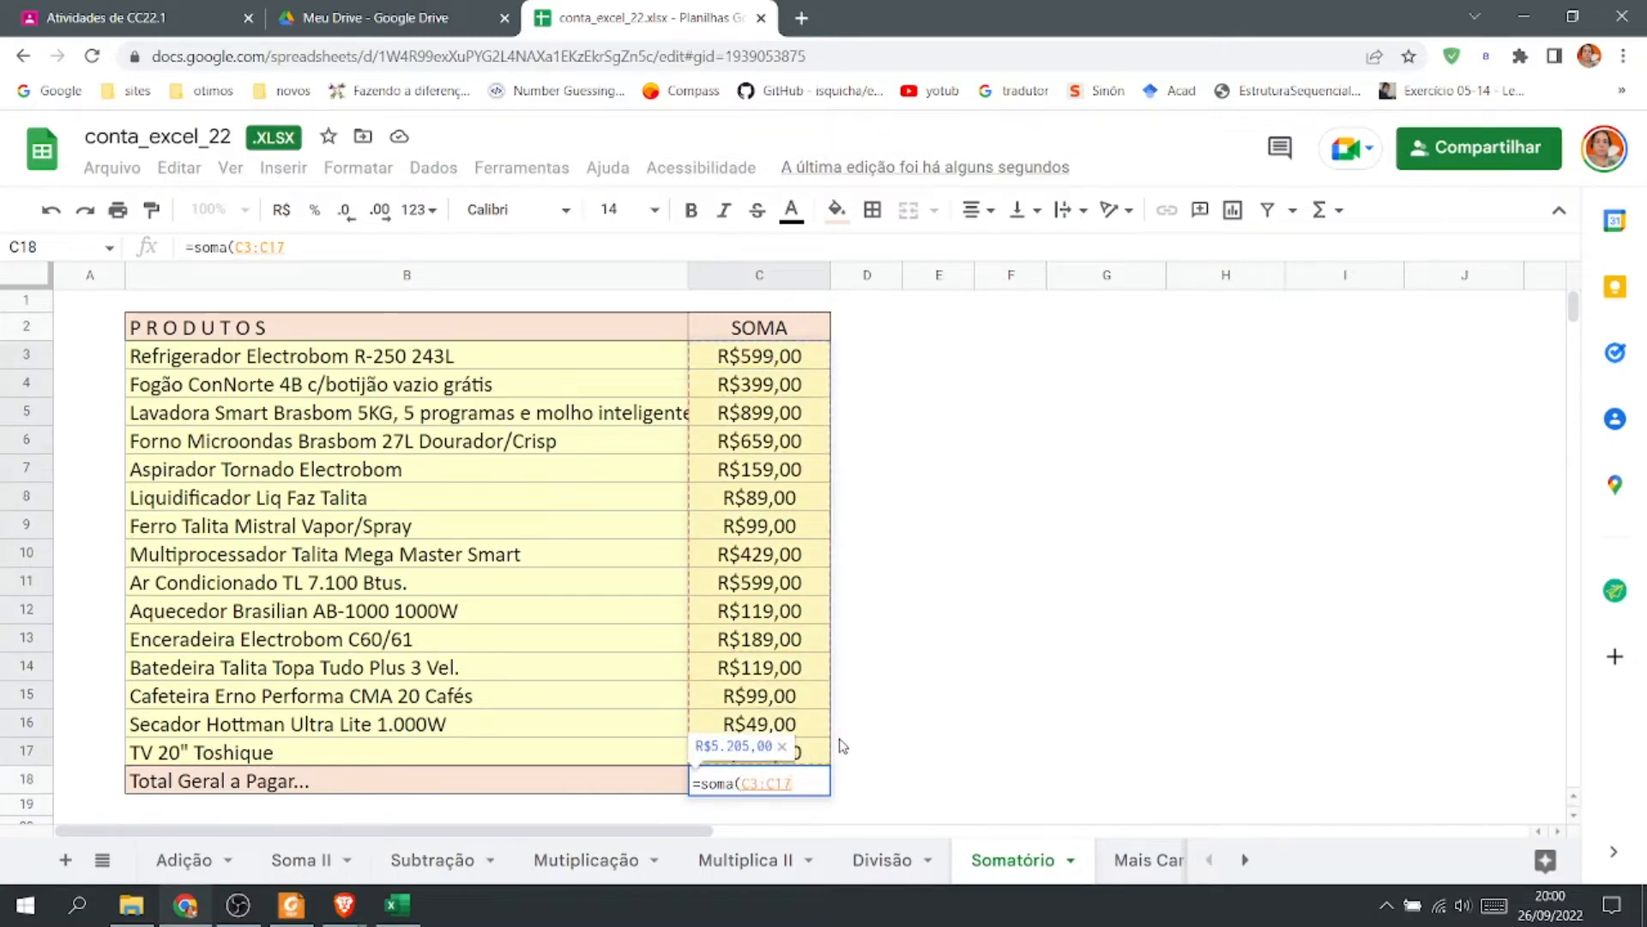
type(")")
key("Return")
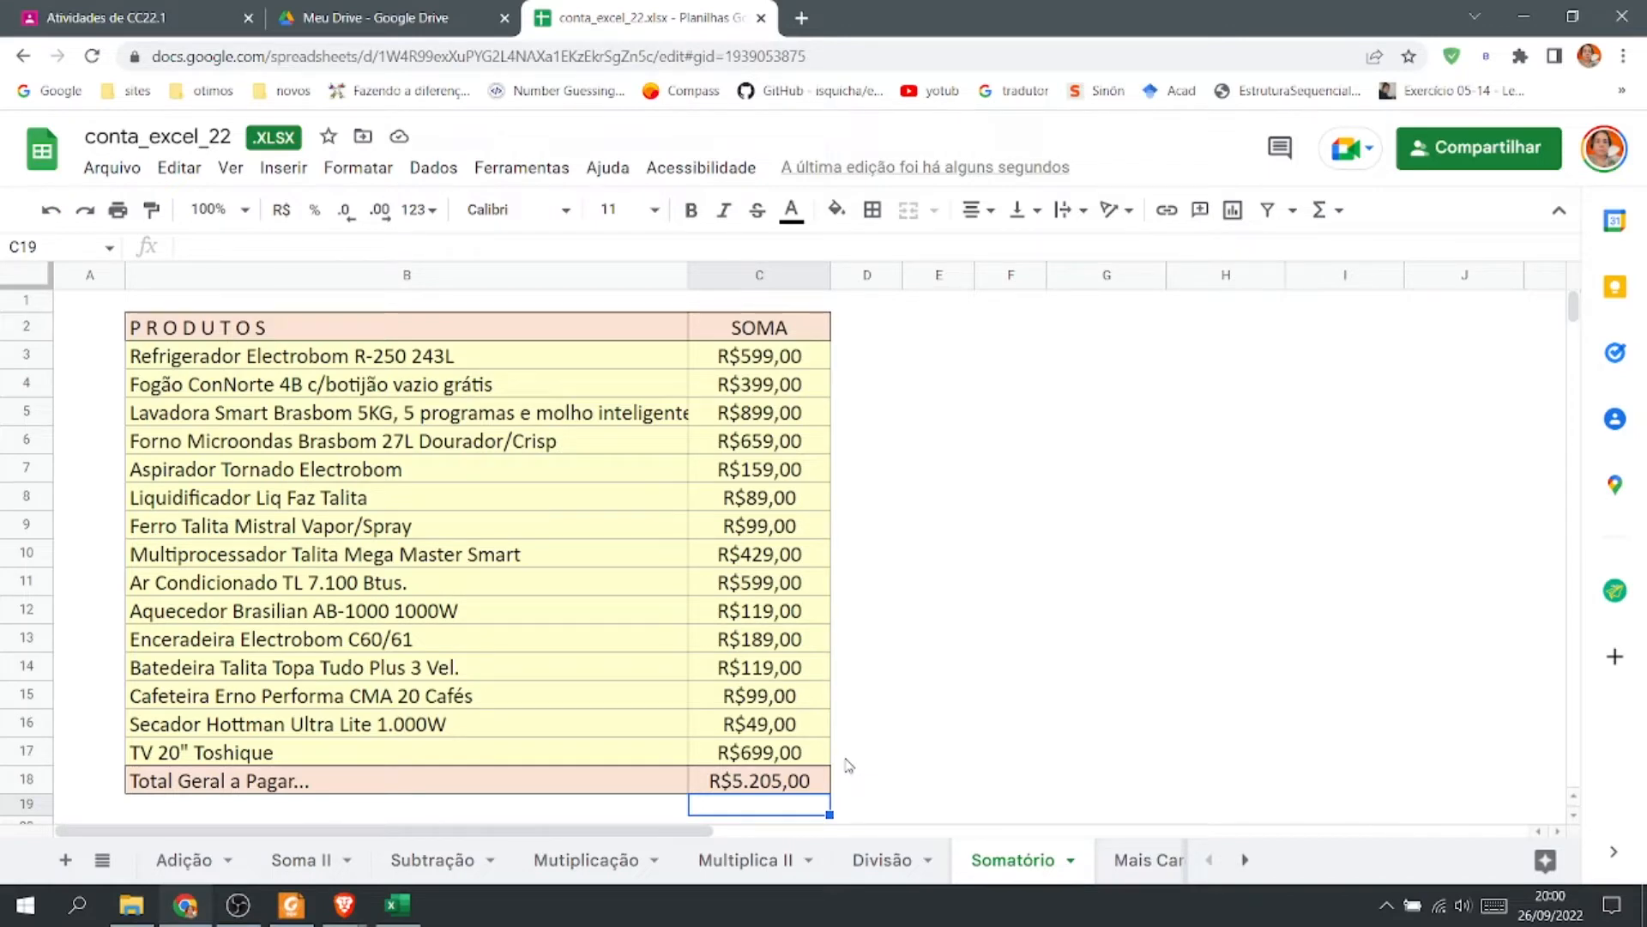
Open the functions list to review the available quick functions.
left_click(1339, 214)
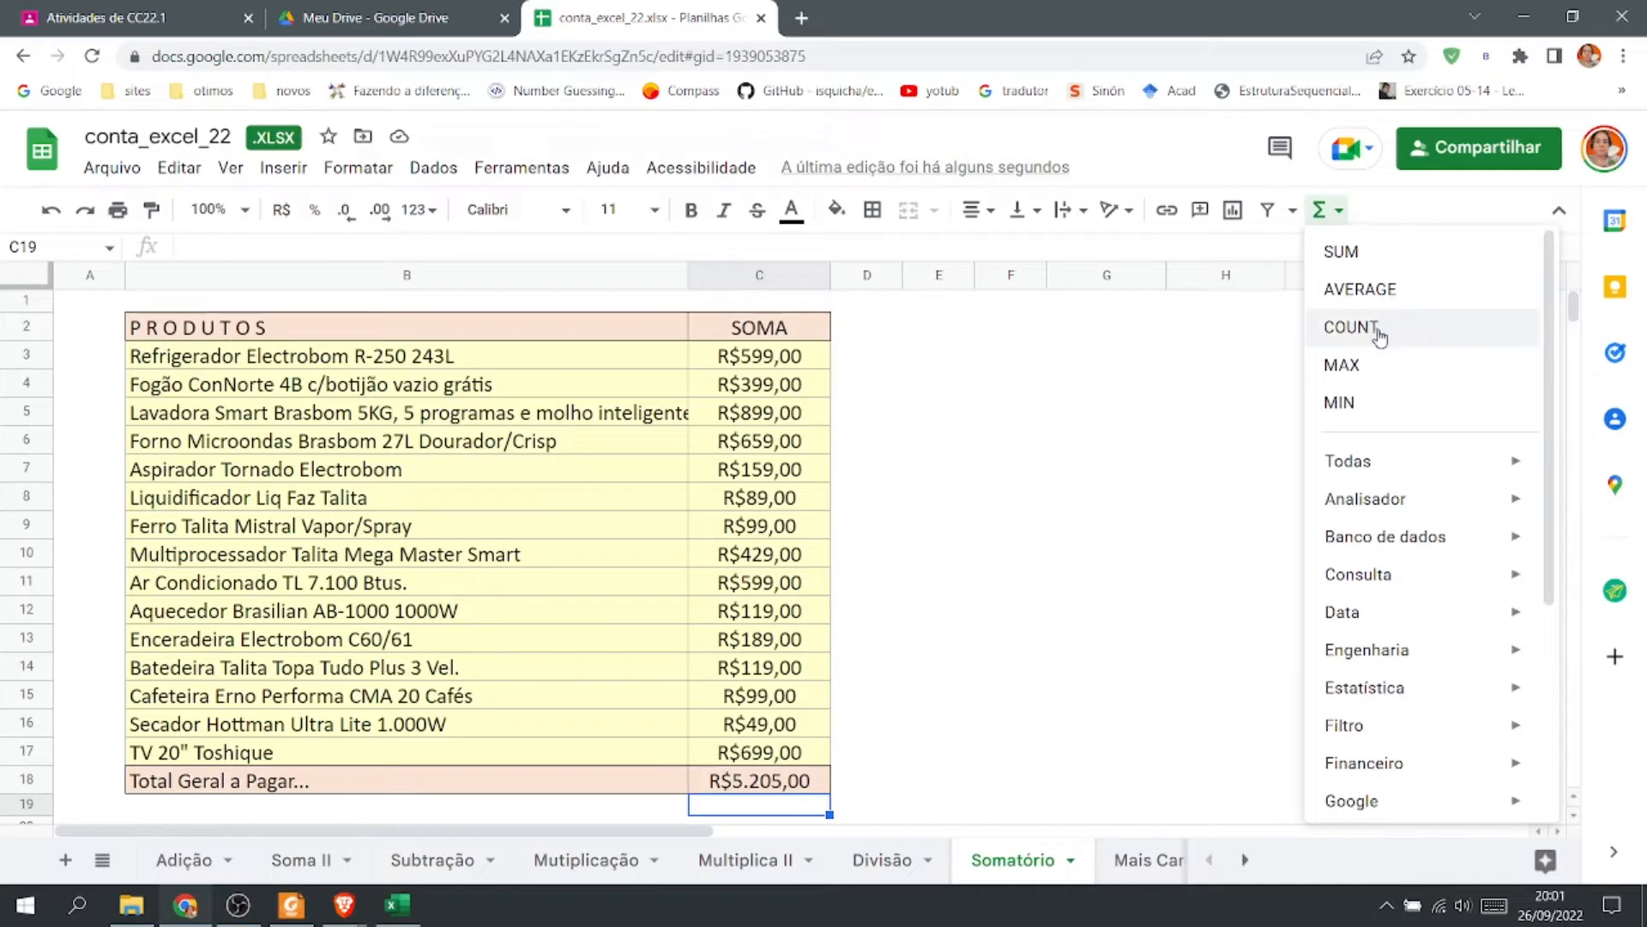
left_click(1088, 448)
Switch to Excel, enable gridlines in the blank workbook and open the AutoSoma function list.
left_click(398, 908)
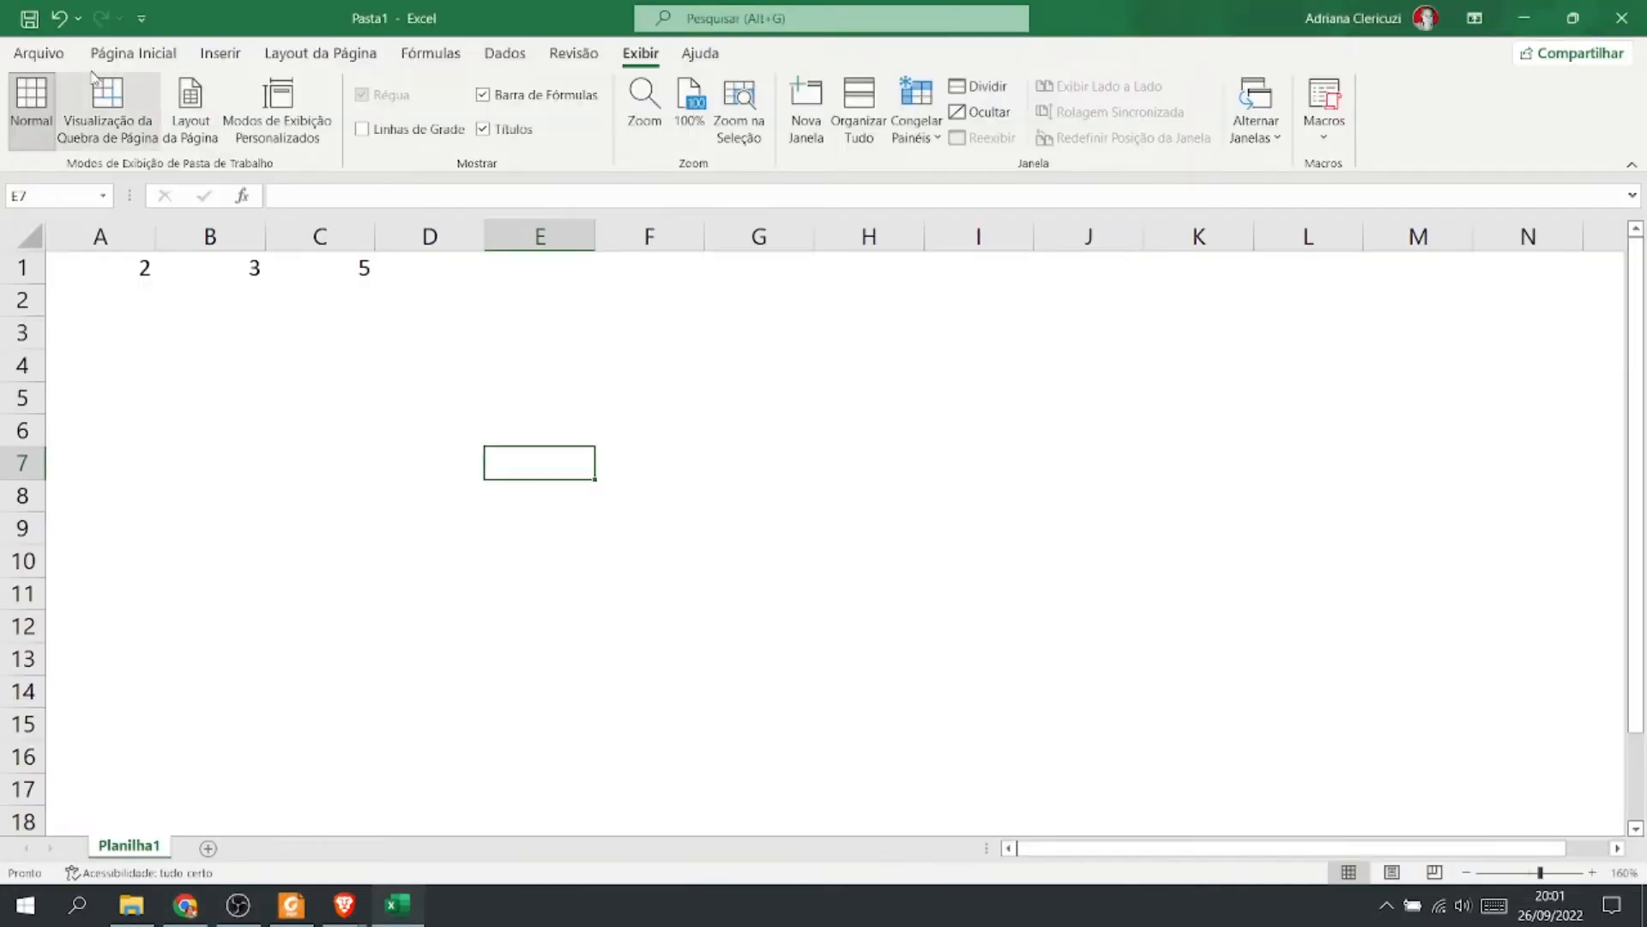
left_click(120, 57)
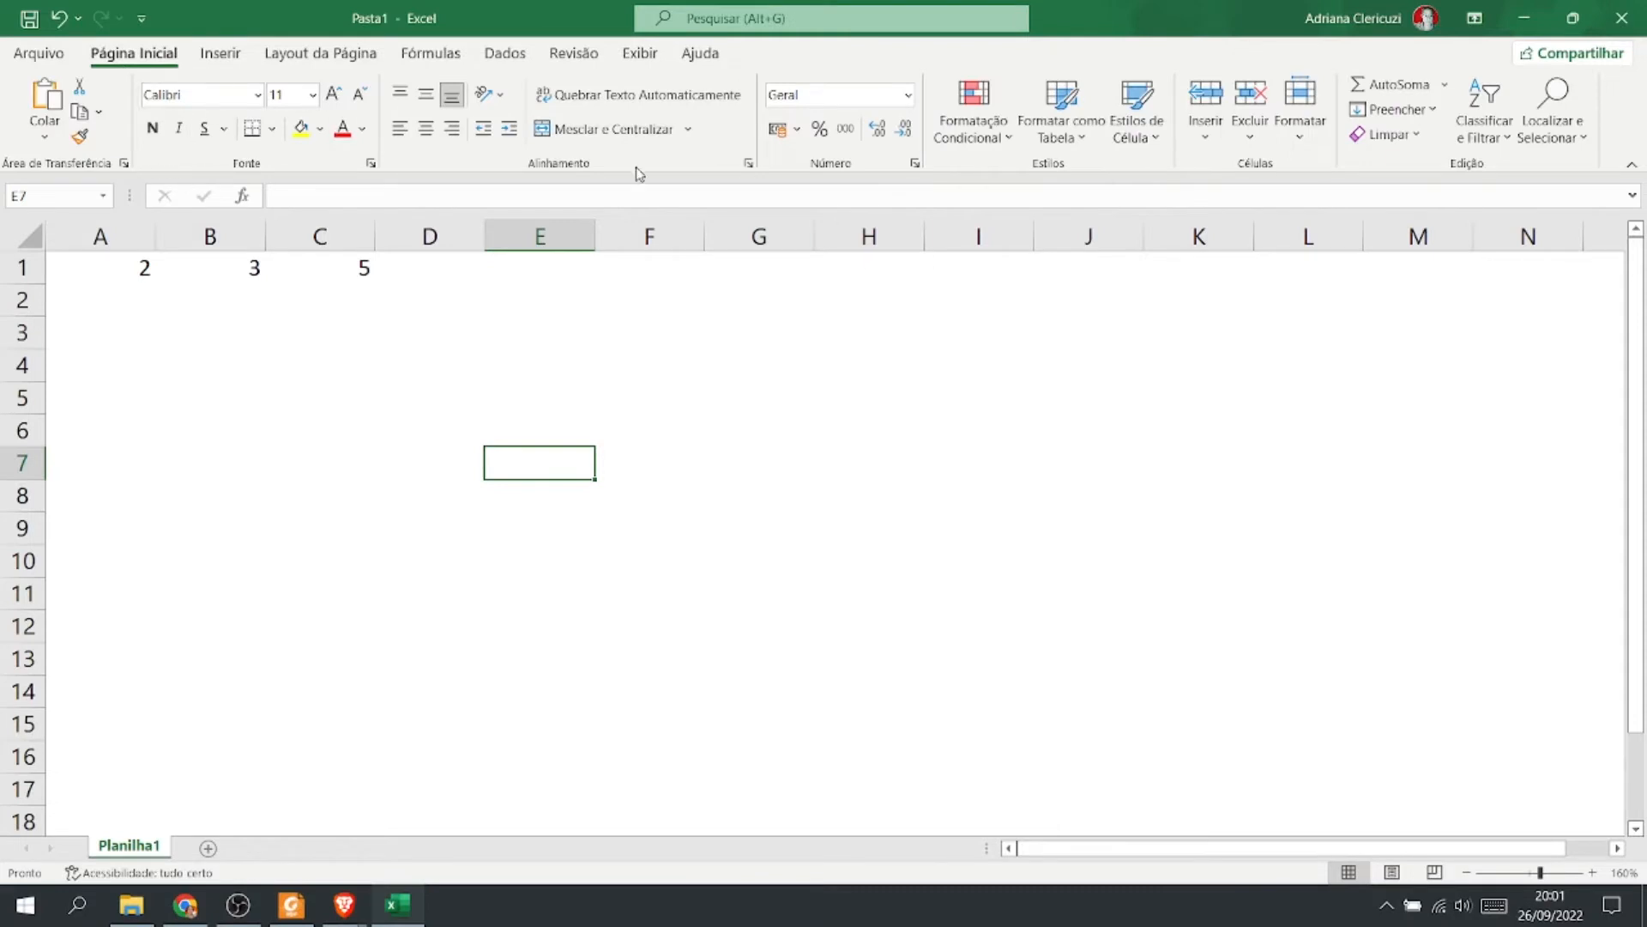
left_click(651, 51)
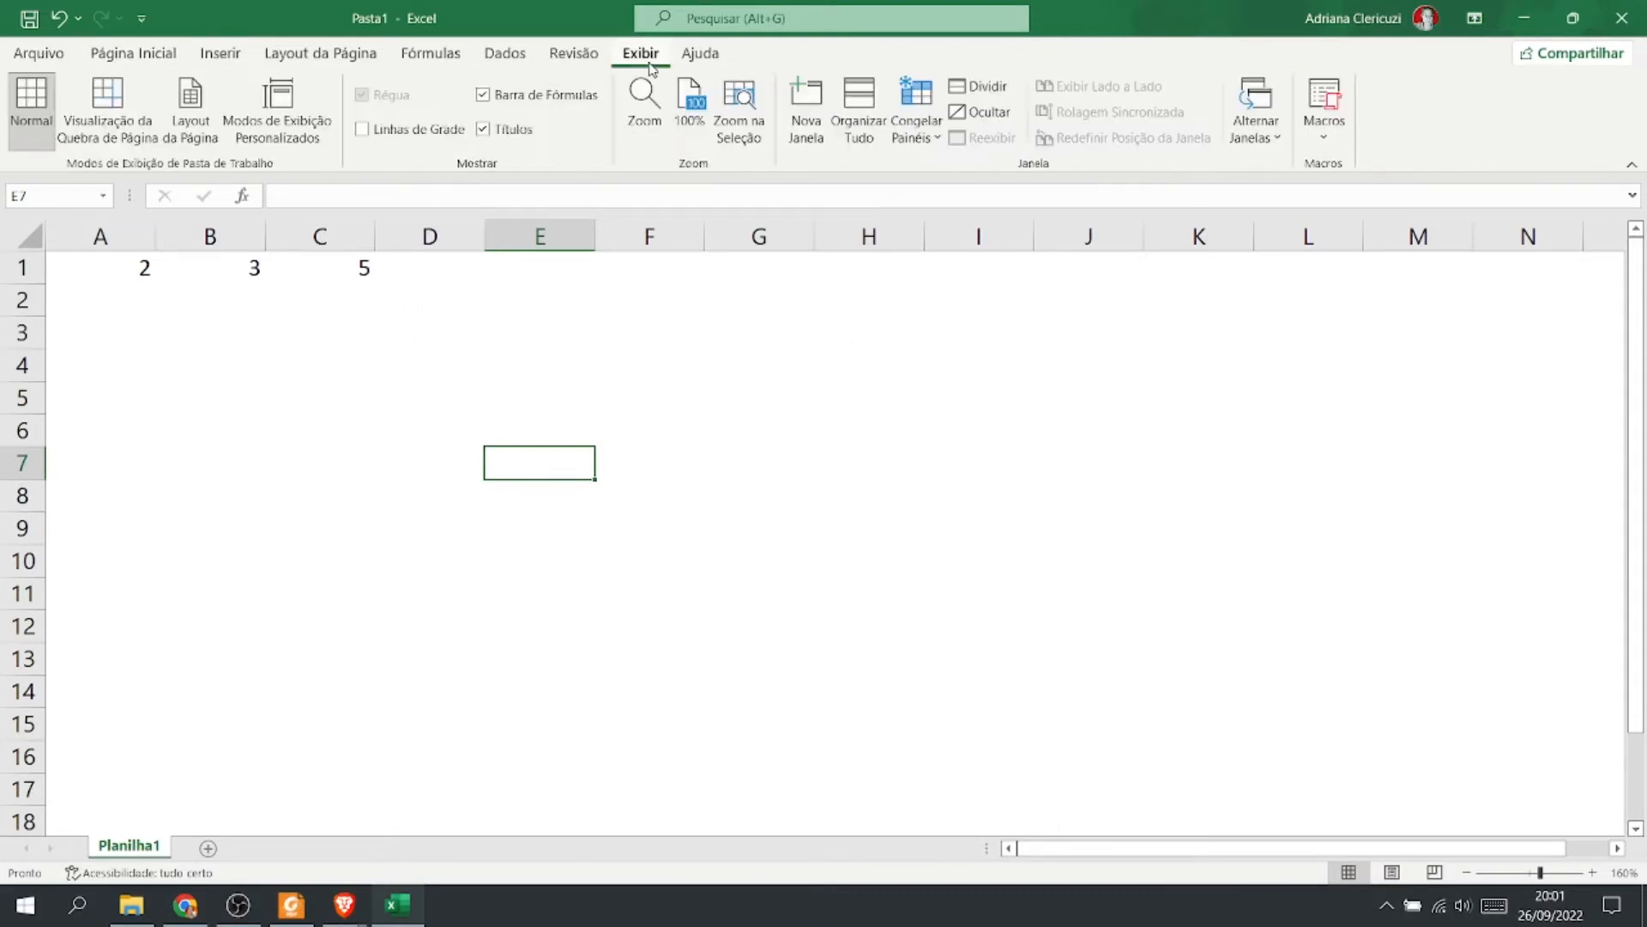
left_click(361, 129)
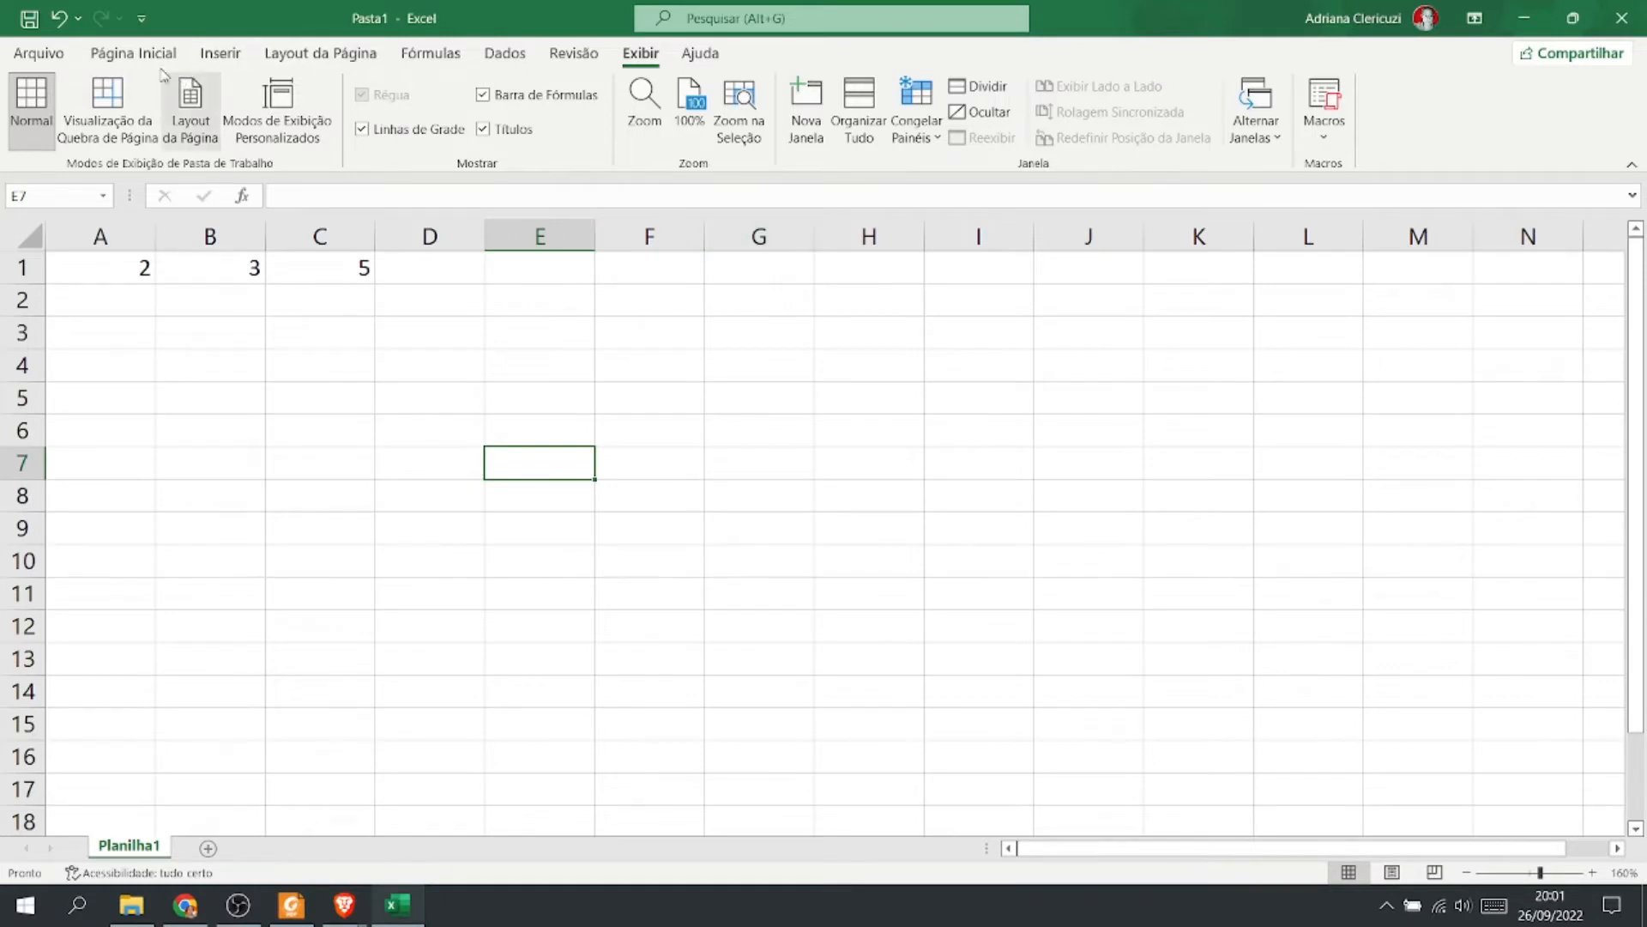
left_click(134, 55)
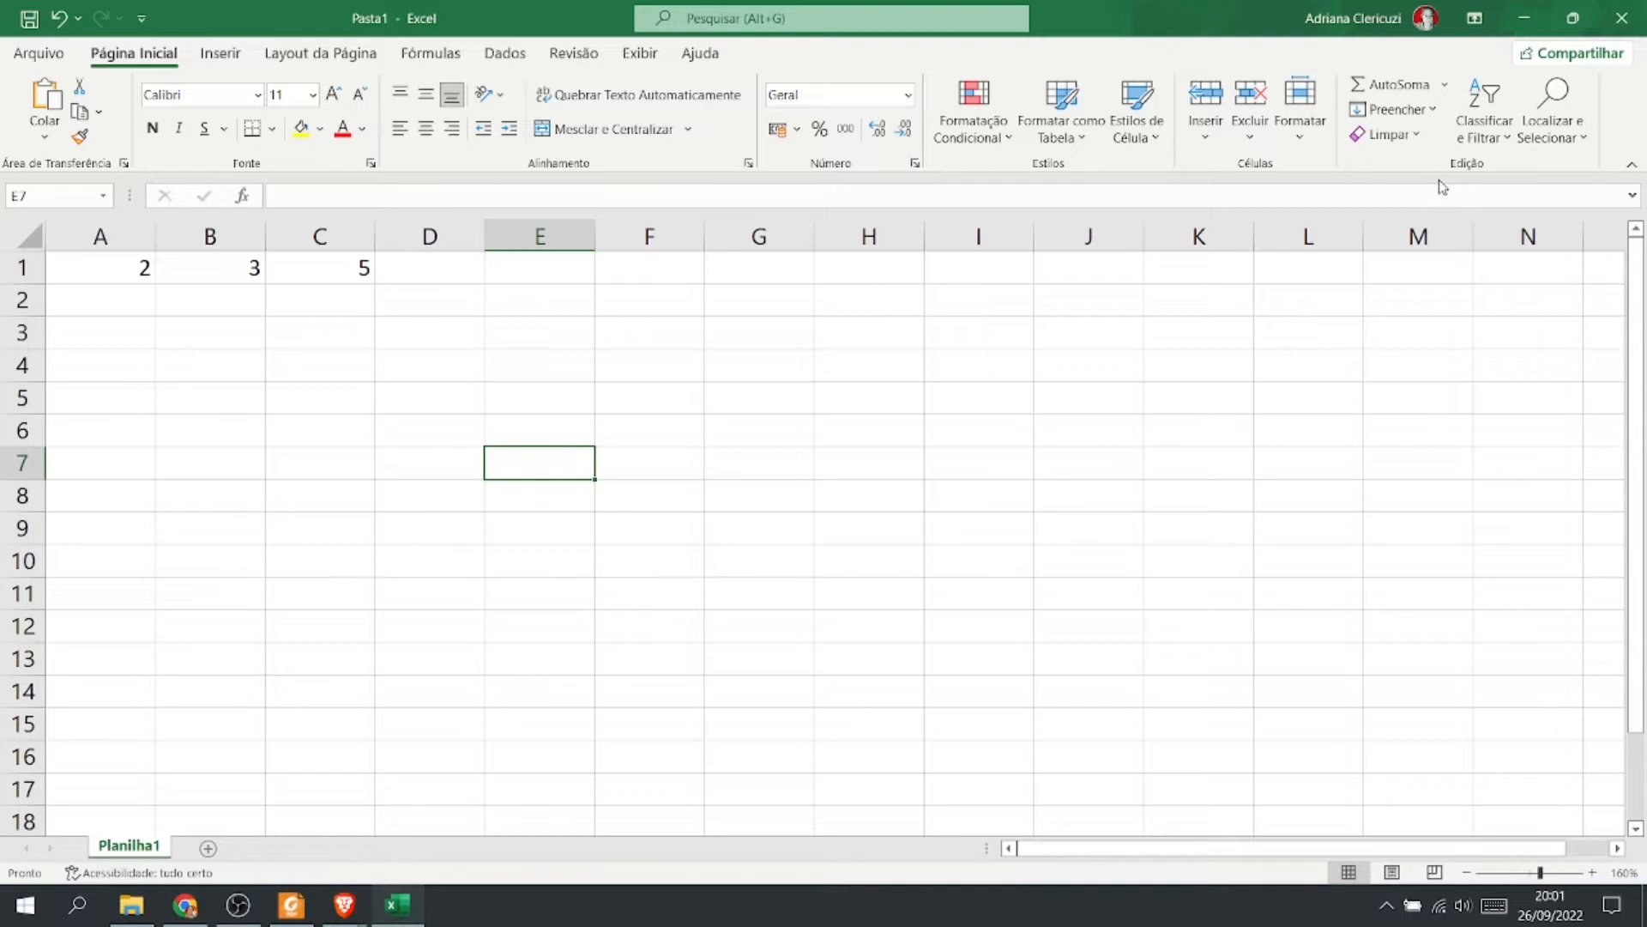
left_click(1444, 85)
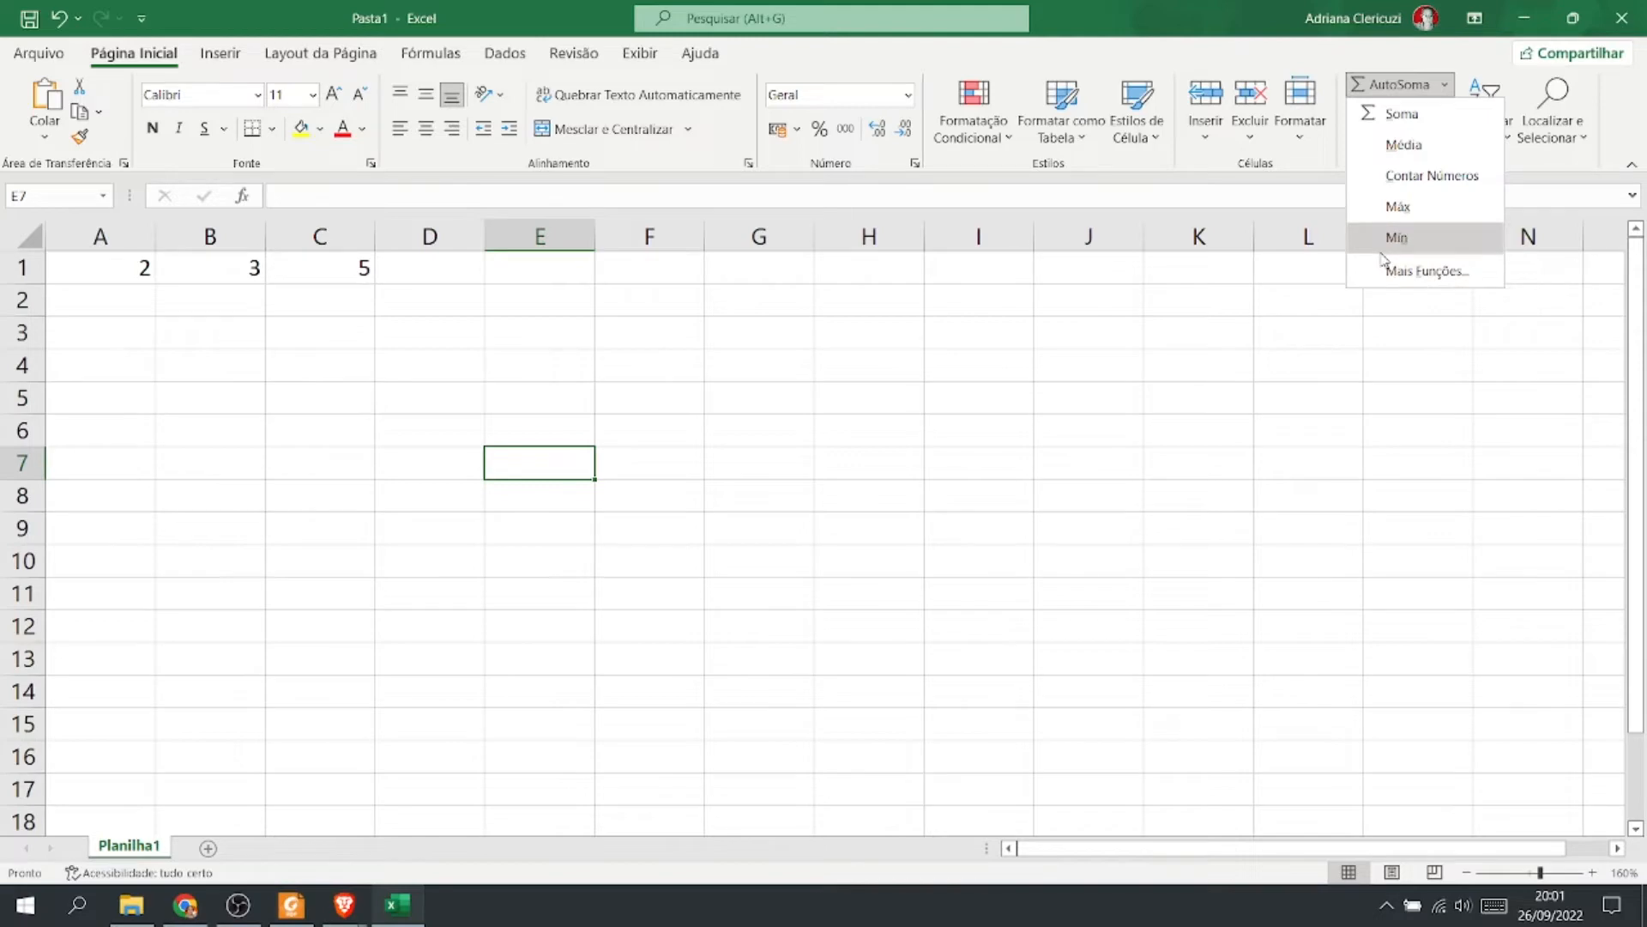
Return to the browser, open the Mais Caro sheet and try inserting a SUM over C2:C16 in A1.
left_click(185, 905)
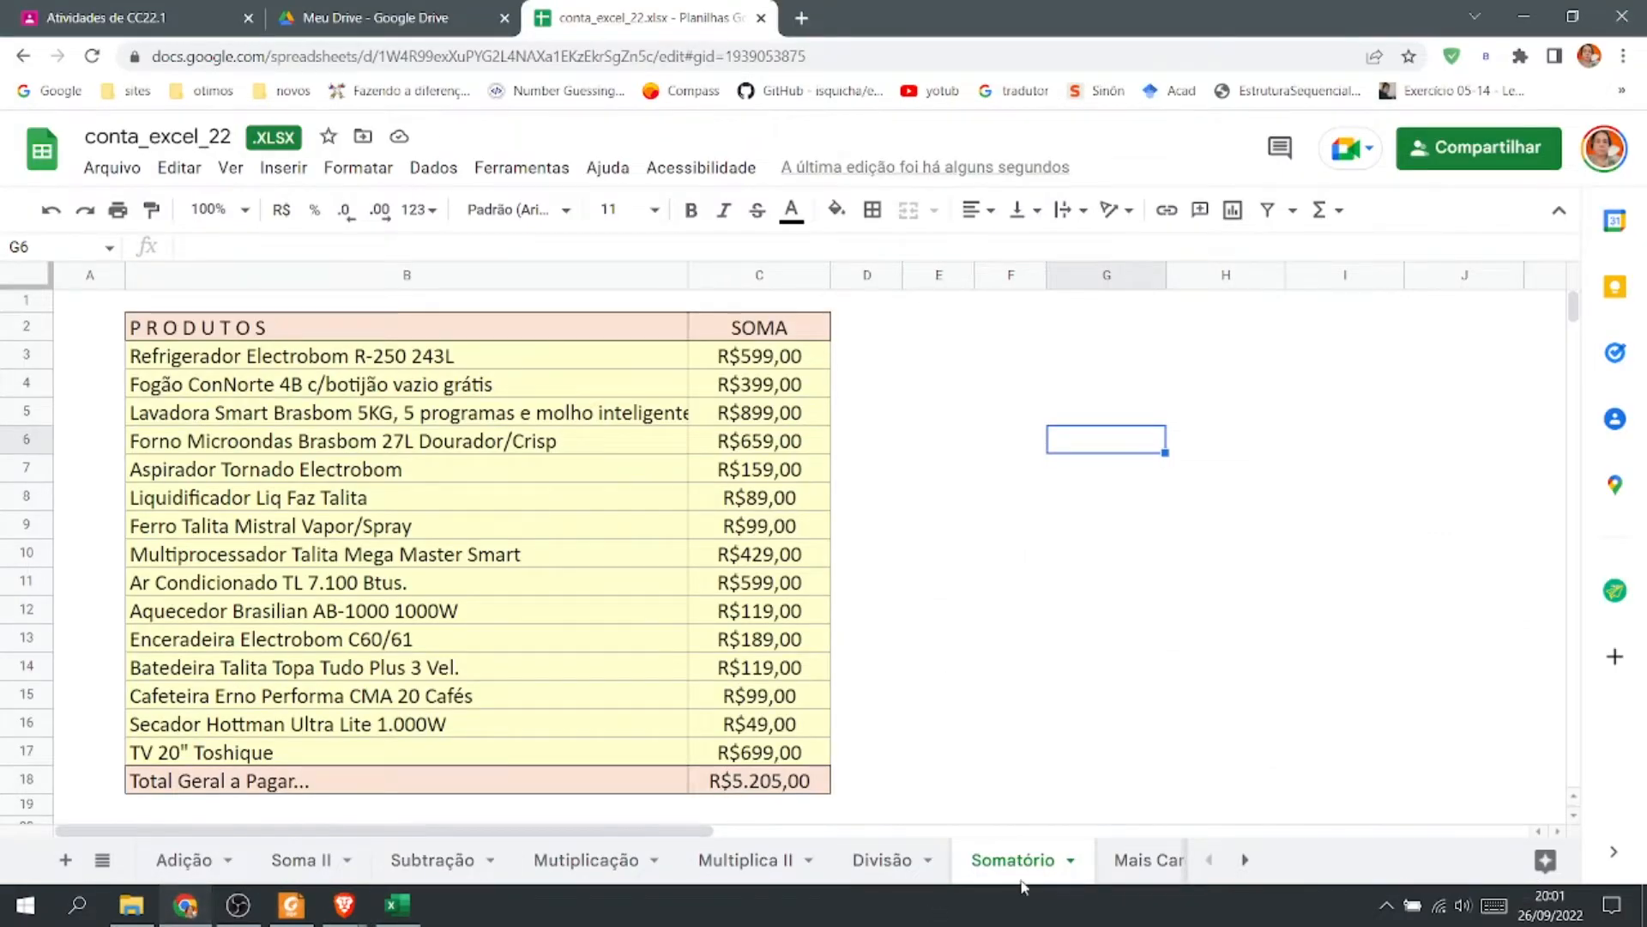
left_click(1138, 867)
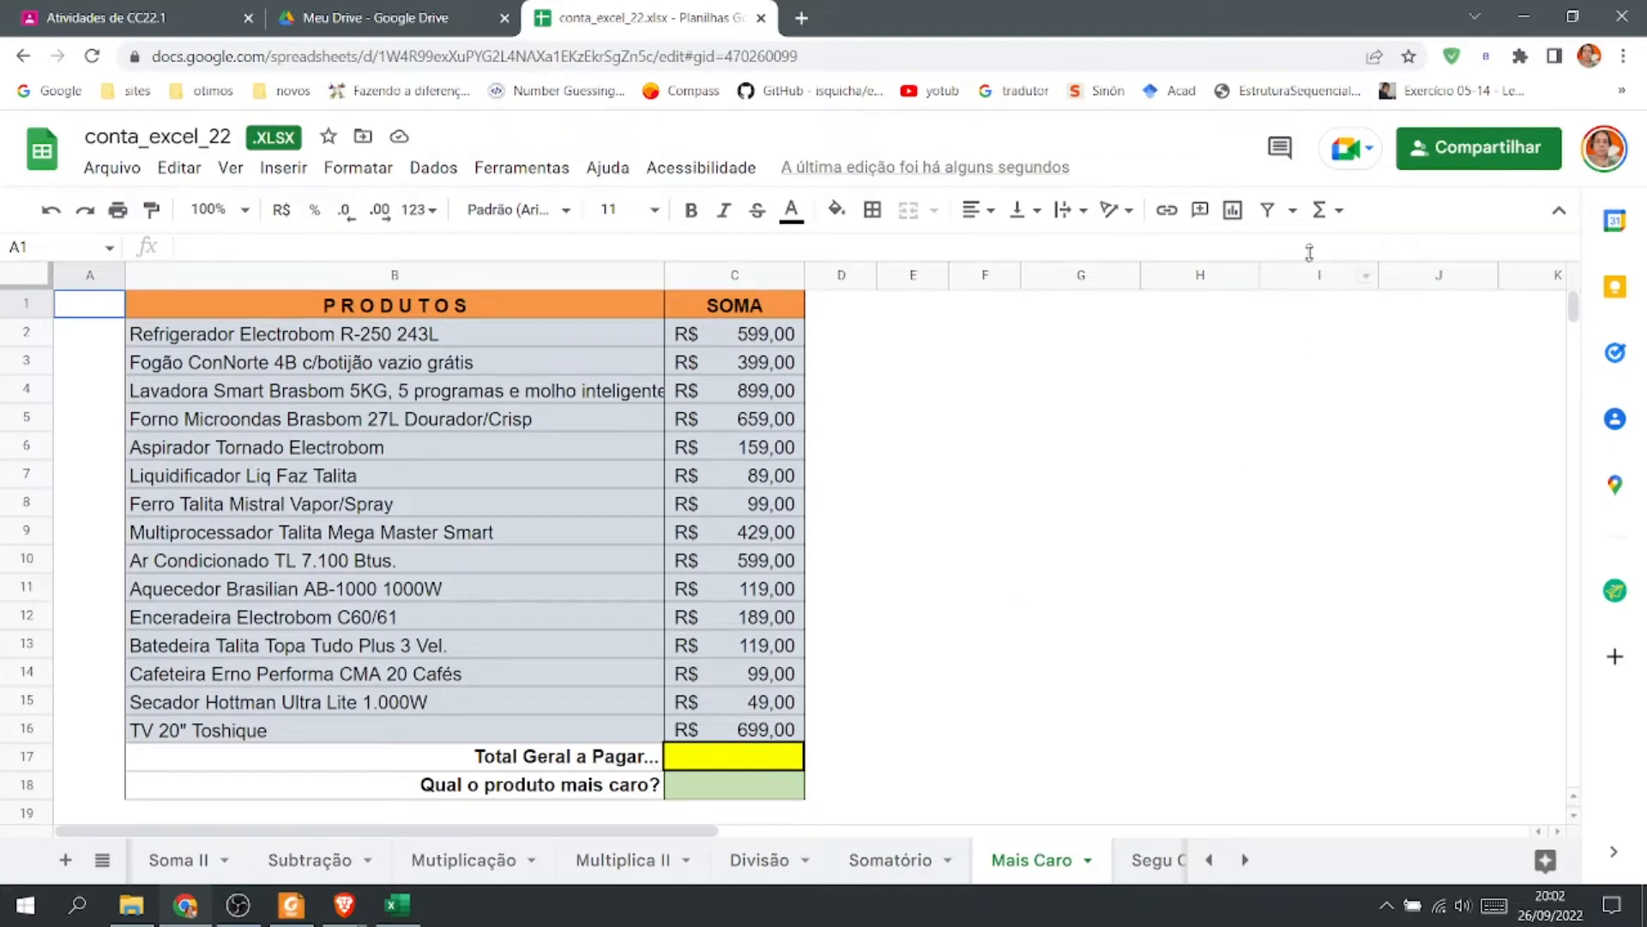
left_click(1326, 210)
left_click(1353, 253)
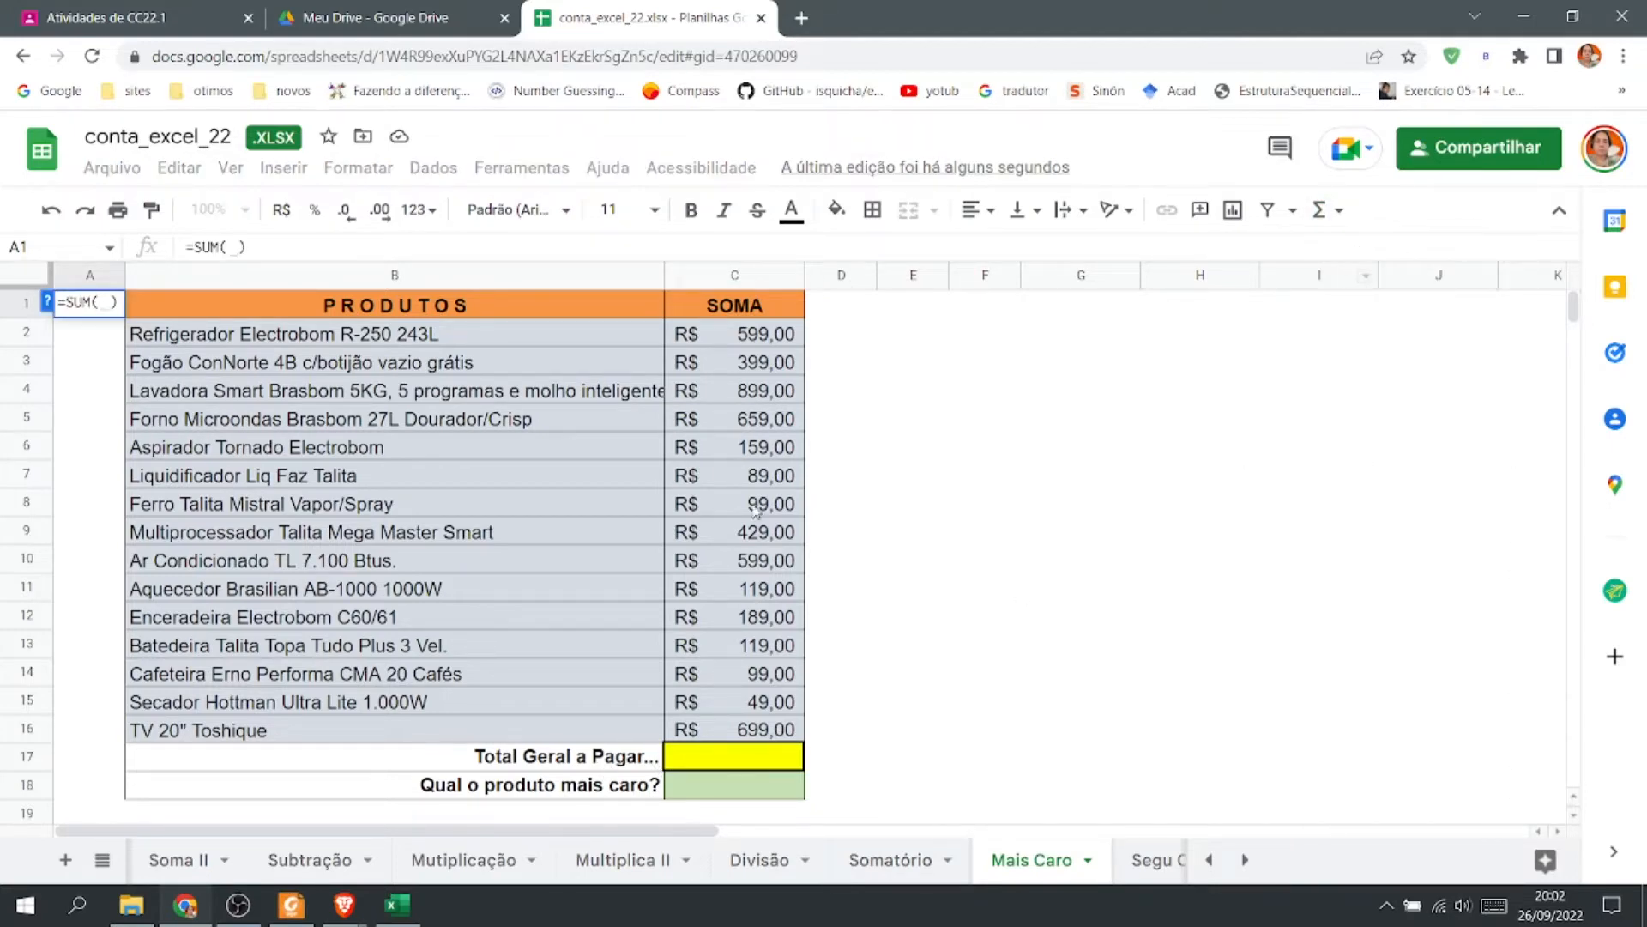
left_click_drag(773, 336, 778, 728)
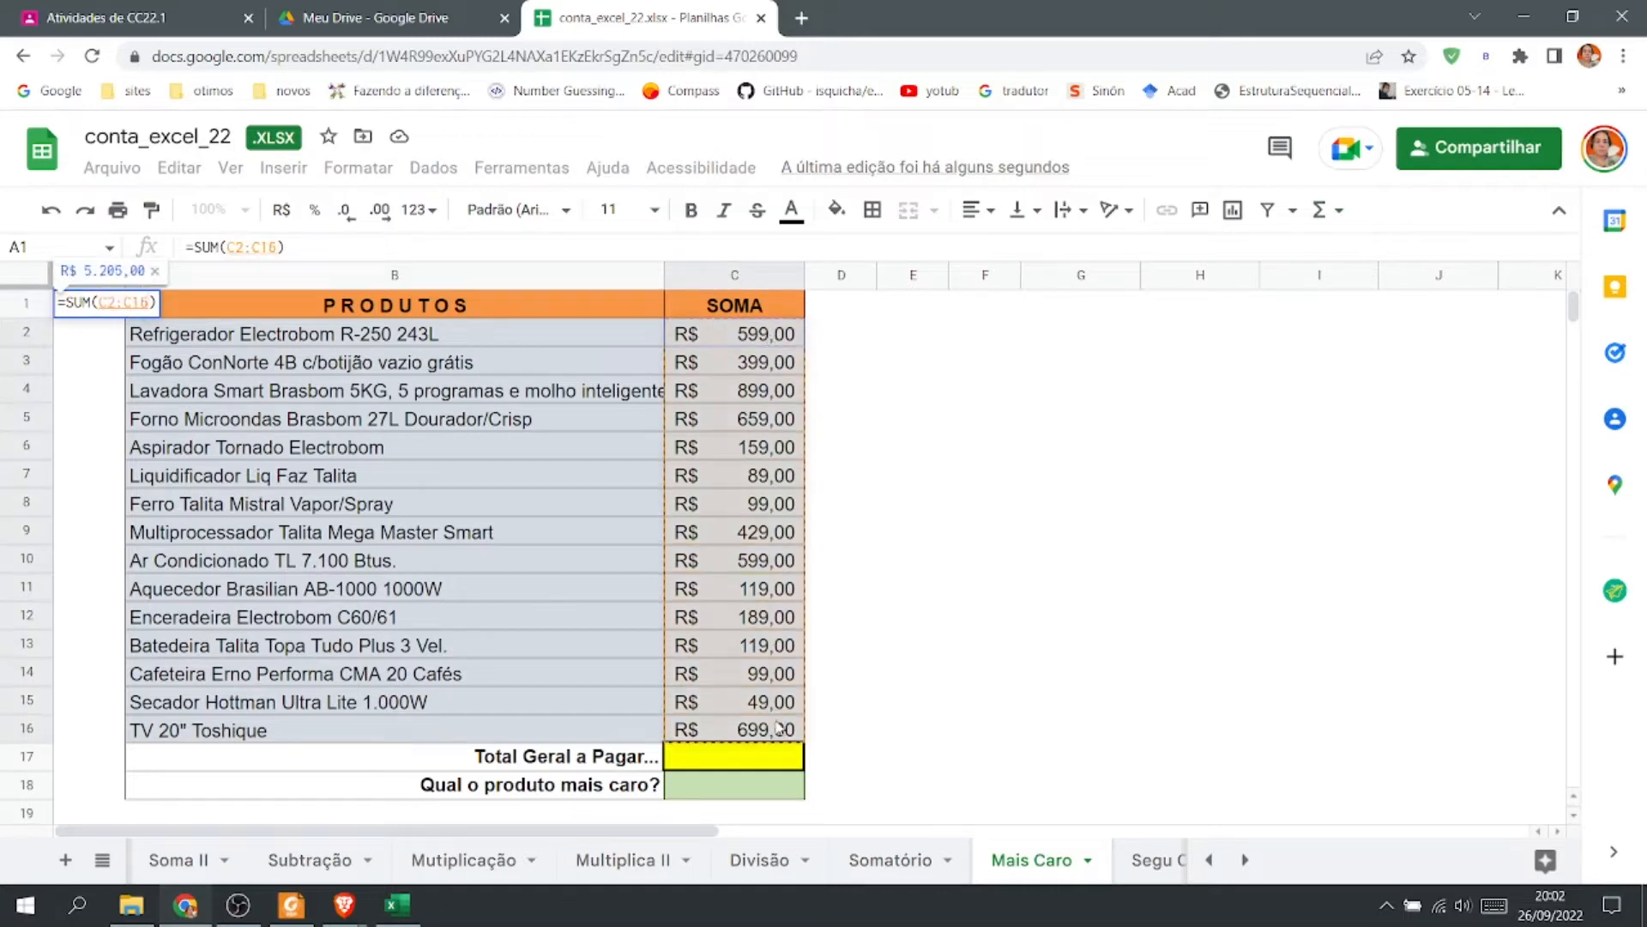
key("Escape")
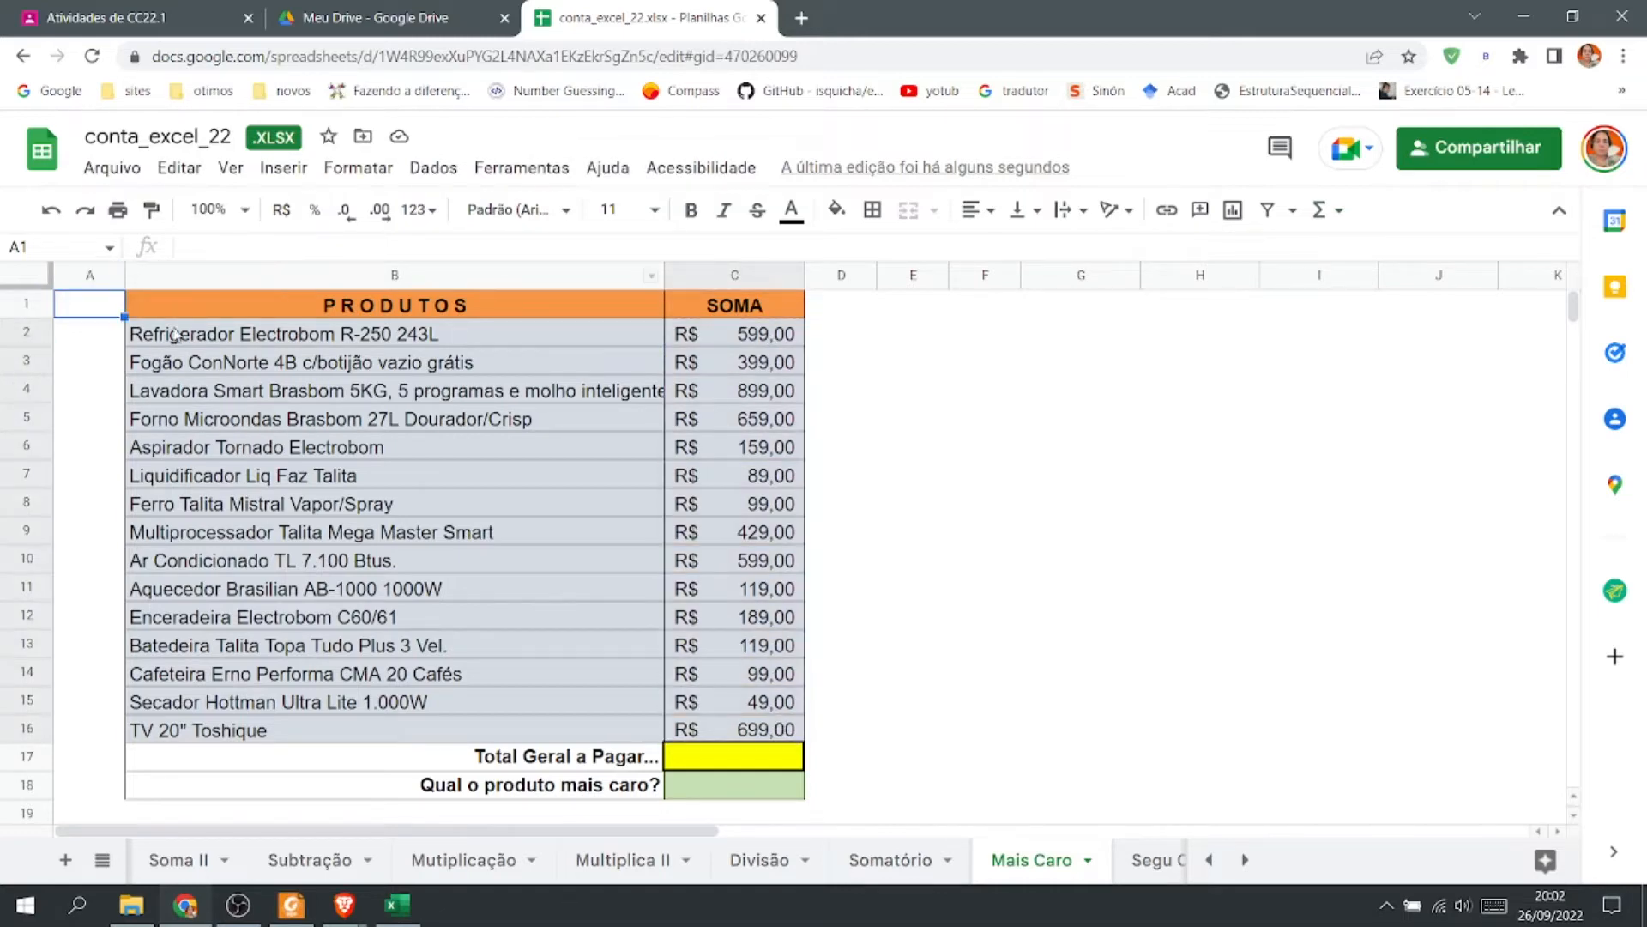
Insert a SUM of C2:C16 in C17 for the Total Geral a Pagar.
left_click(725, 755)
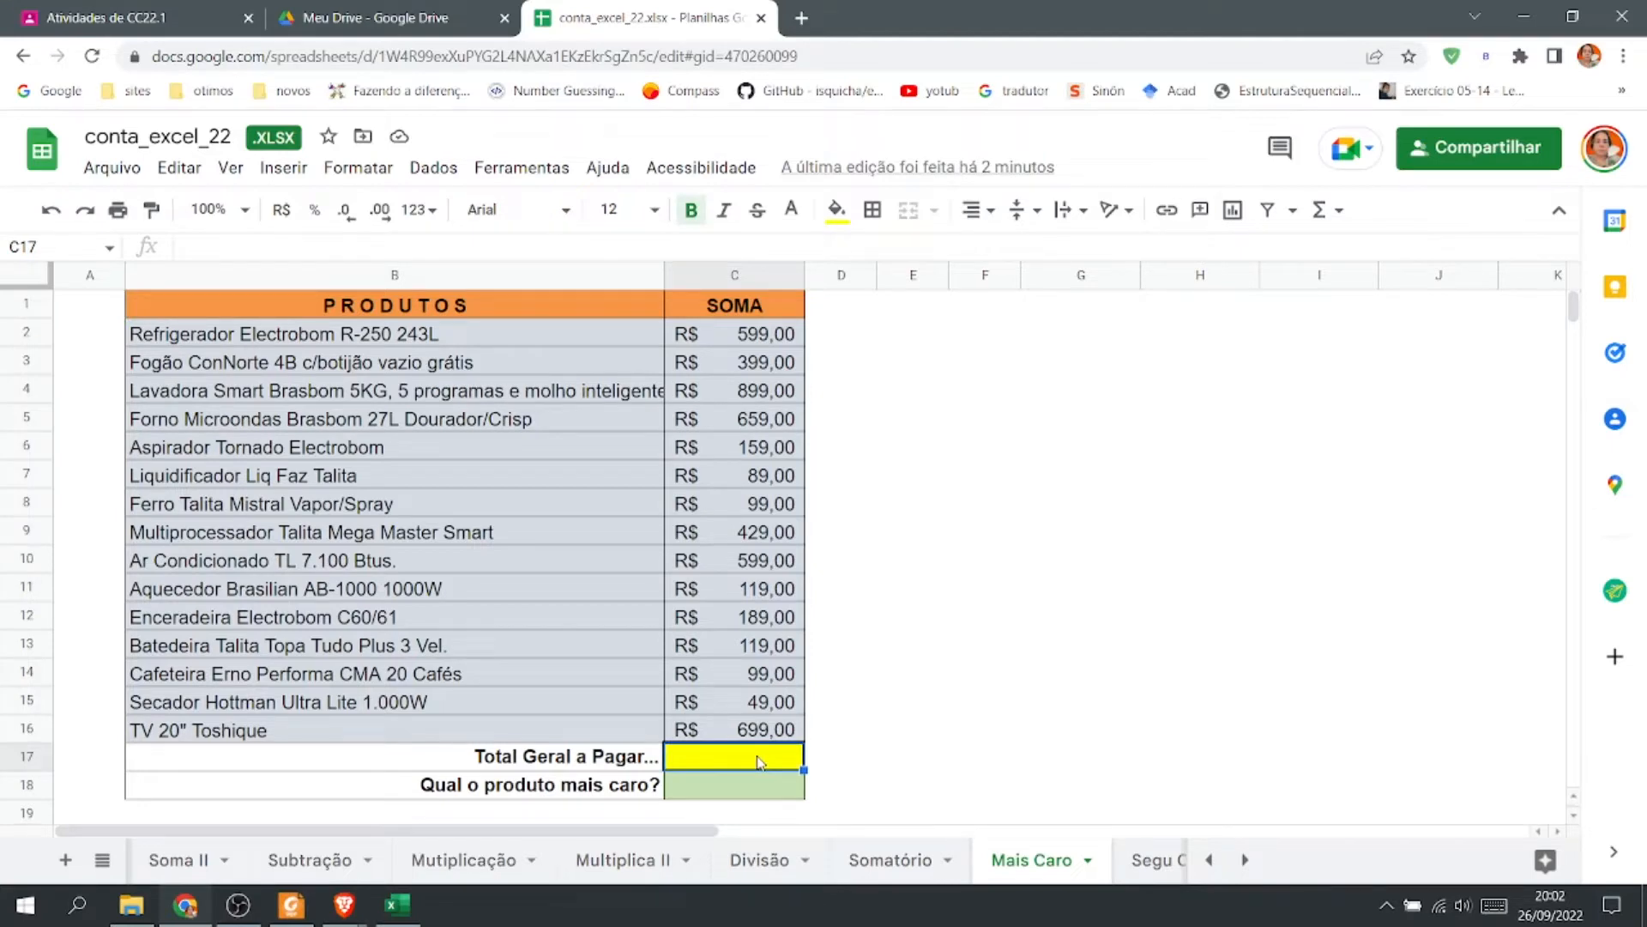
left_click(1337, 211)
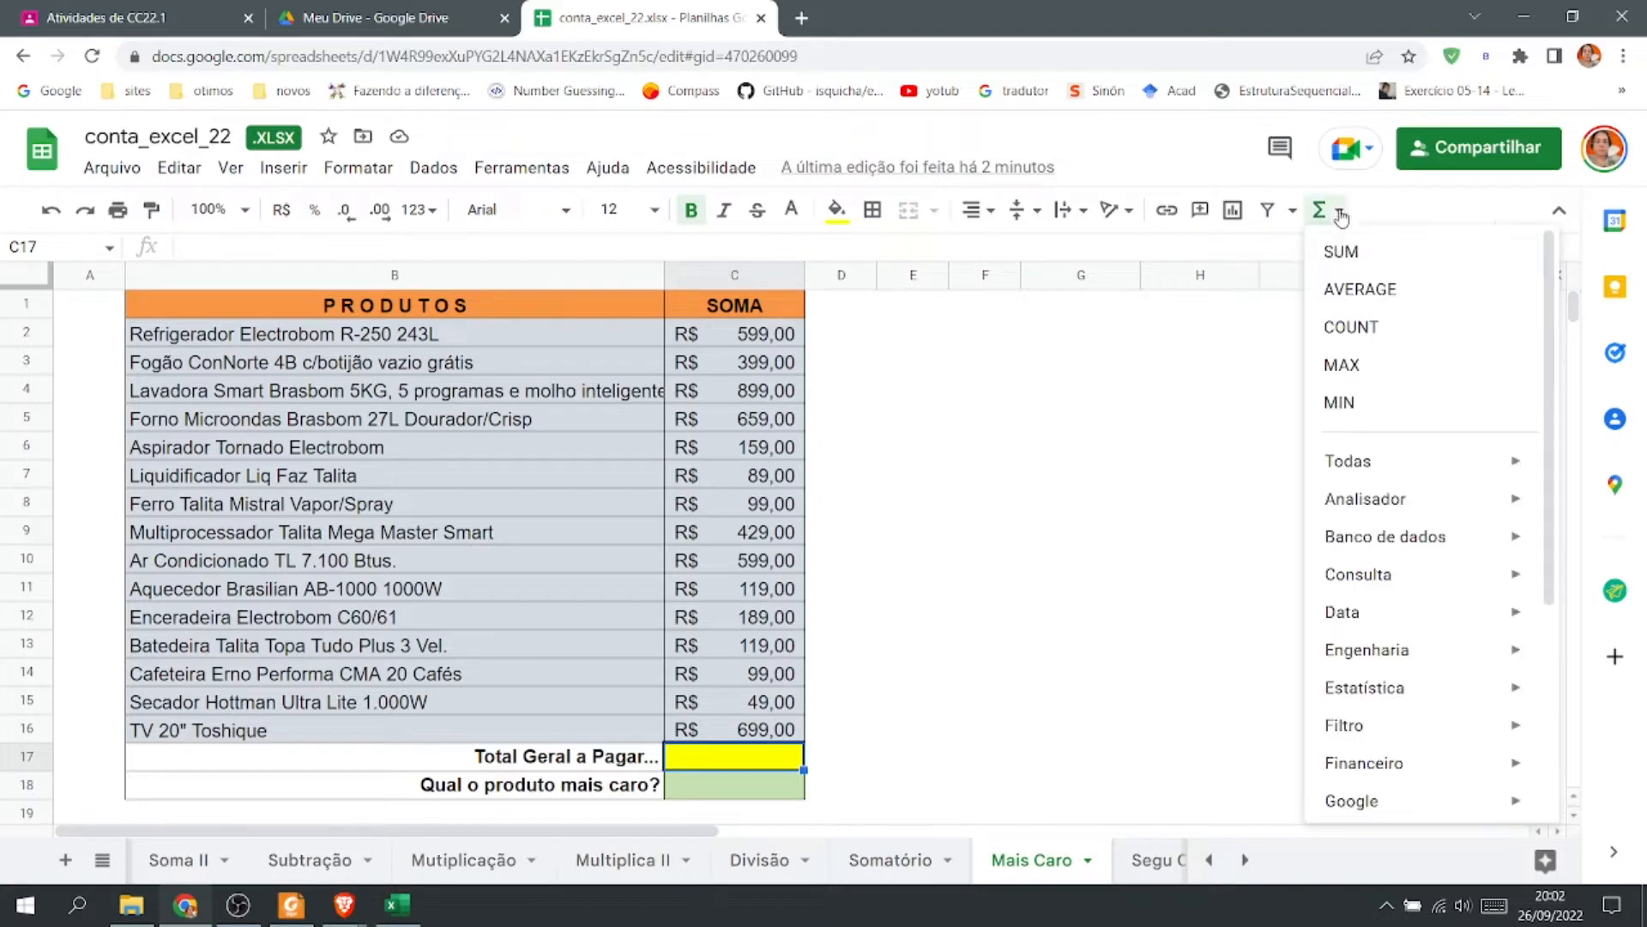
left_click(1343, 255)
left_click_drag(755, 335, 796, 731)
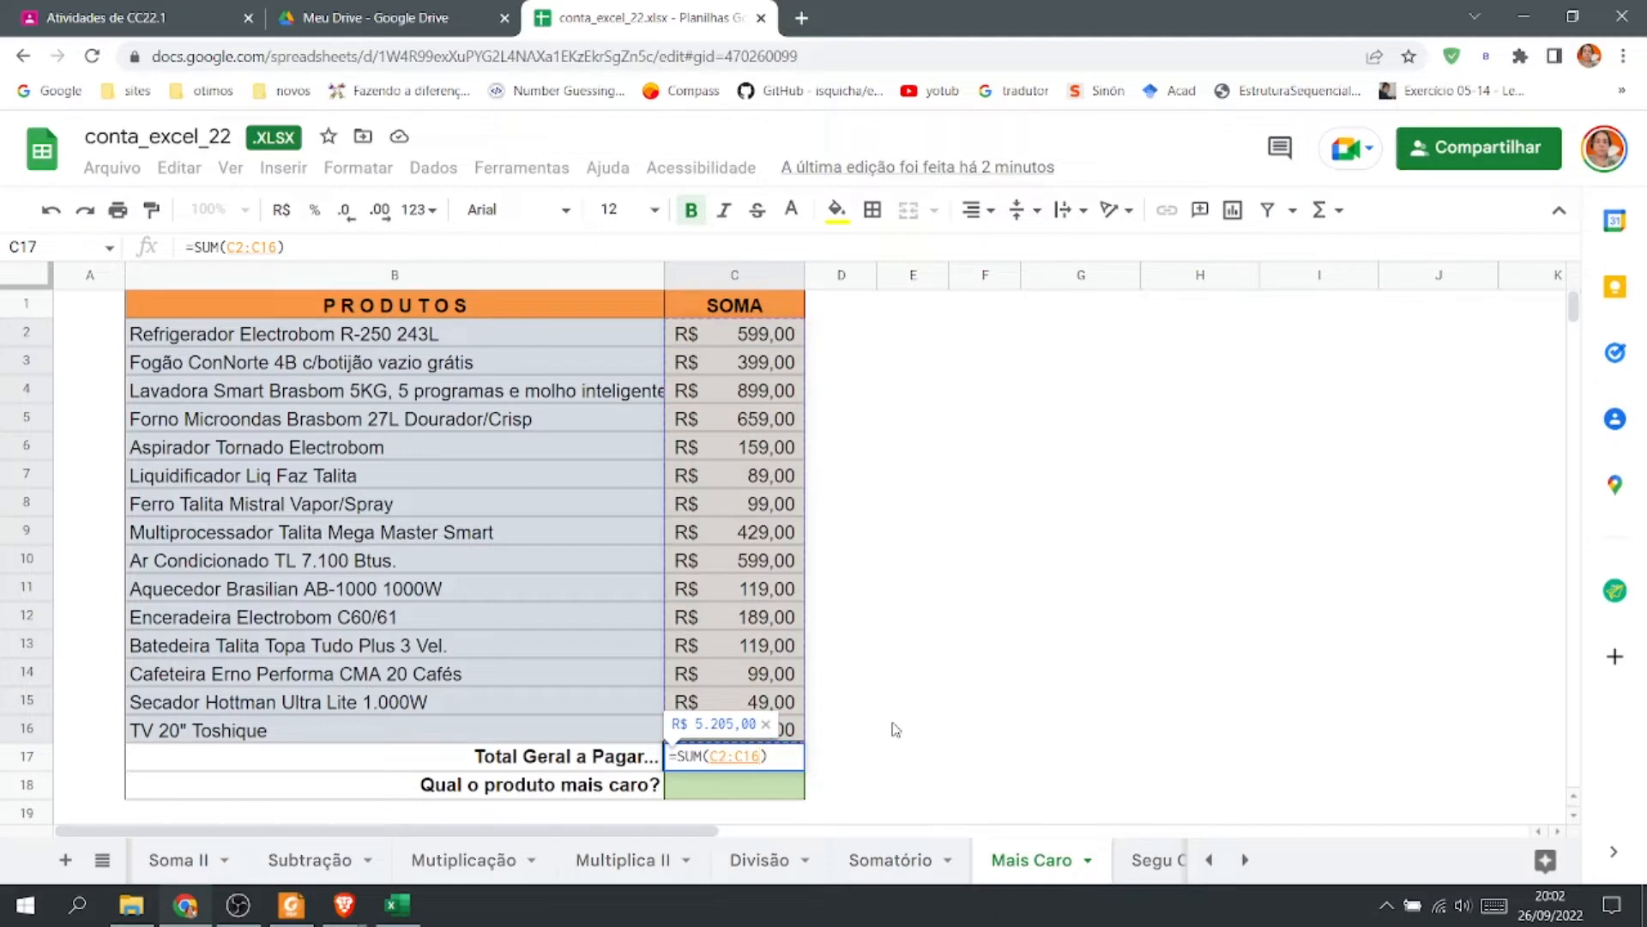
key("Return")
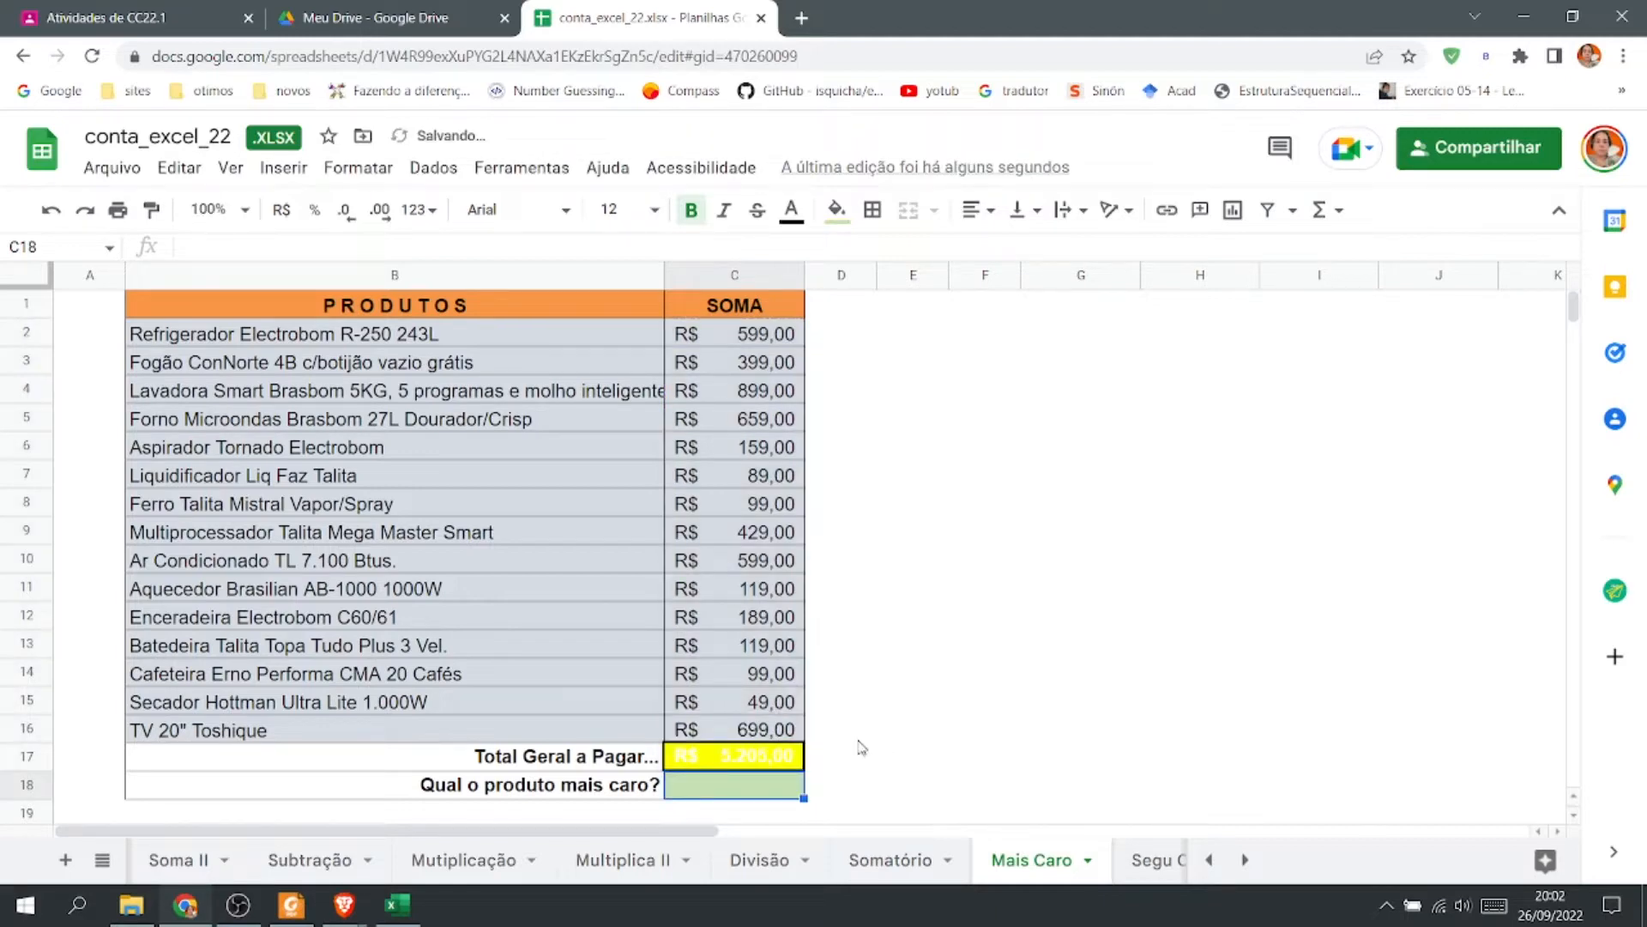
Set the text colour of the total in C17 to black.
left_click(783, 766)
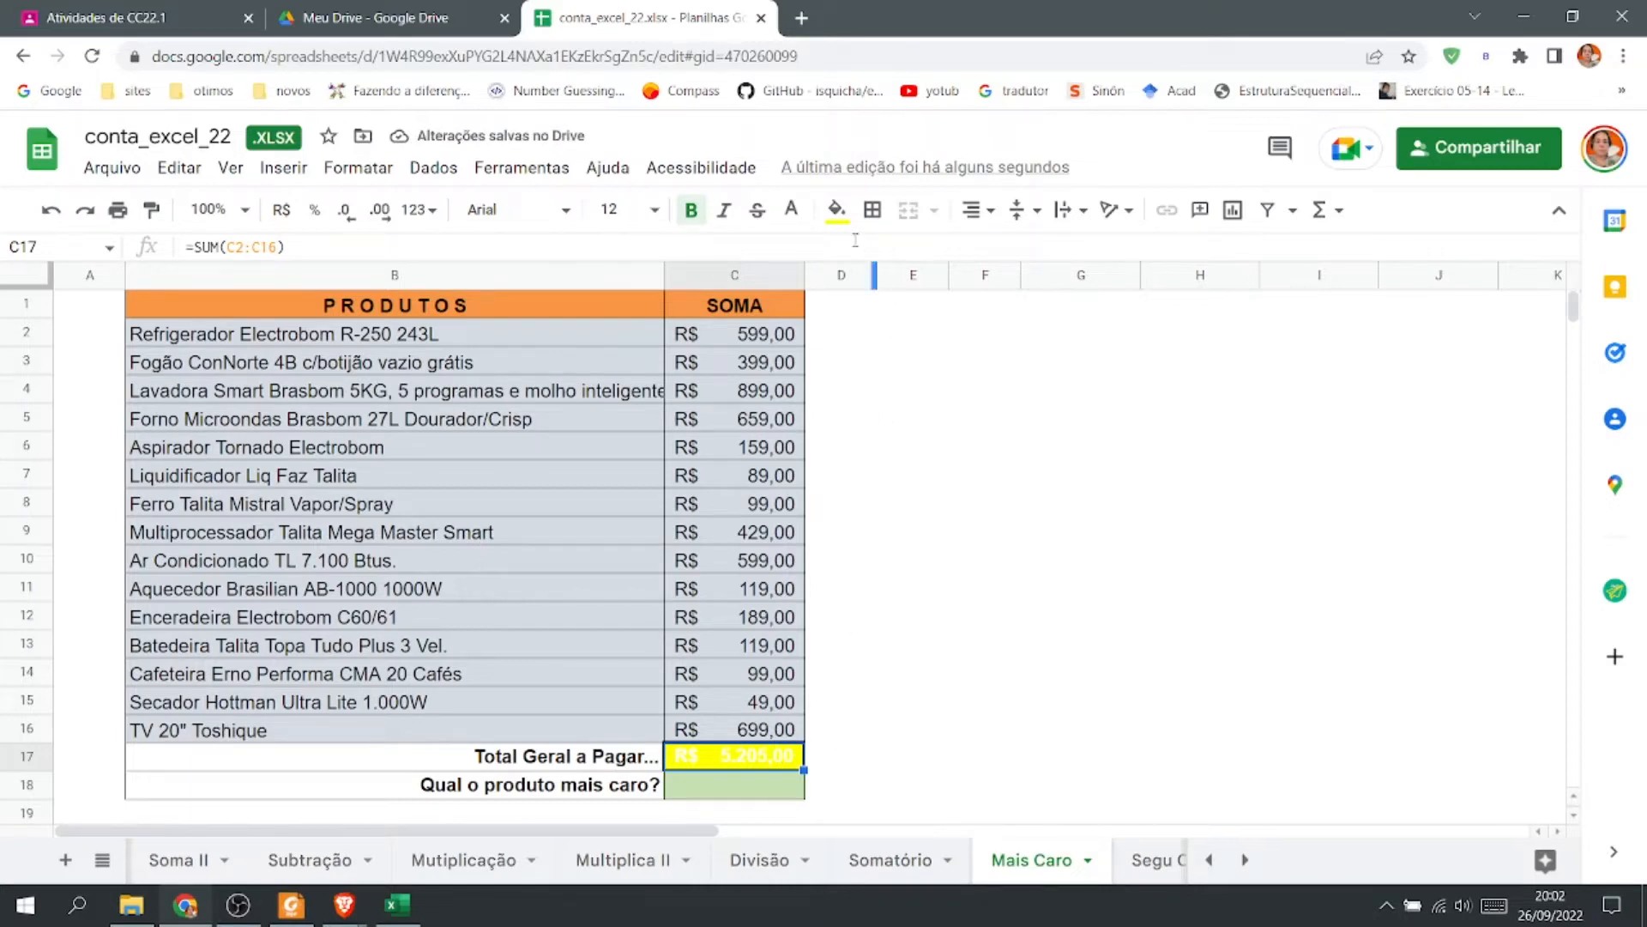
left_click(791, 211)
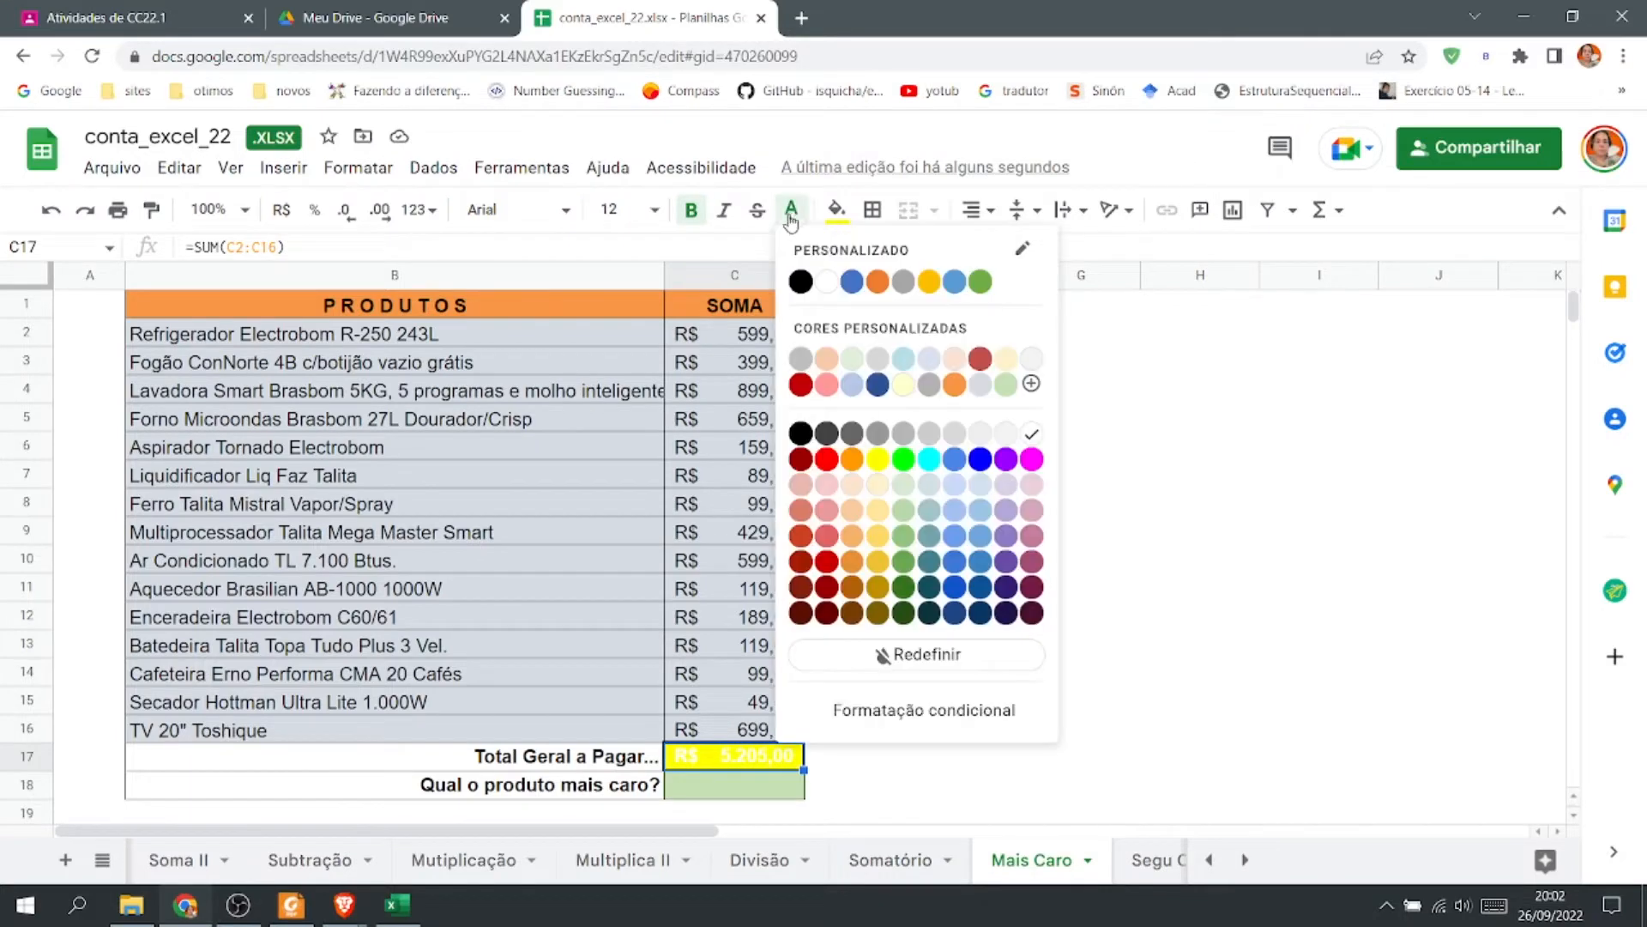
left_click(800, 281)
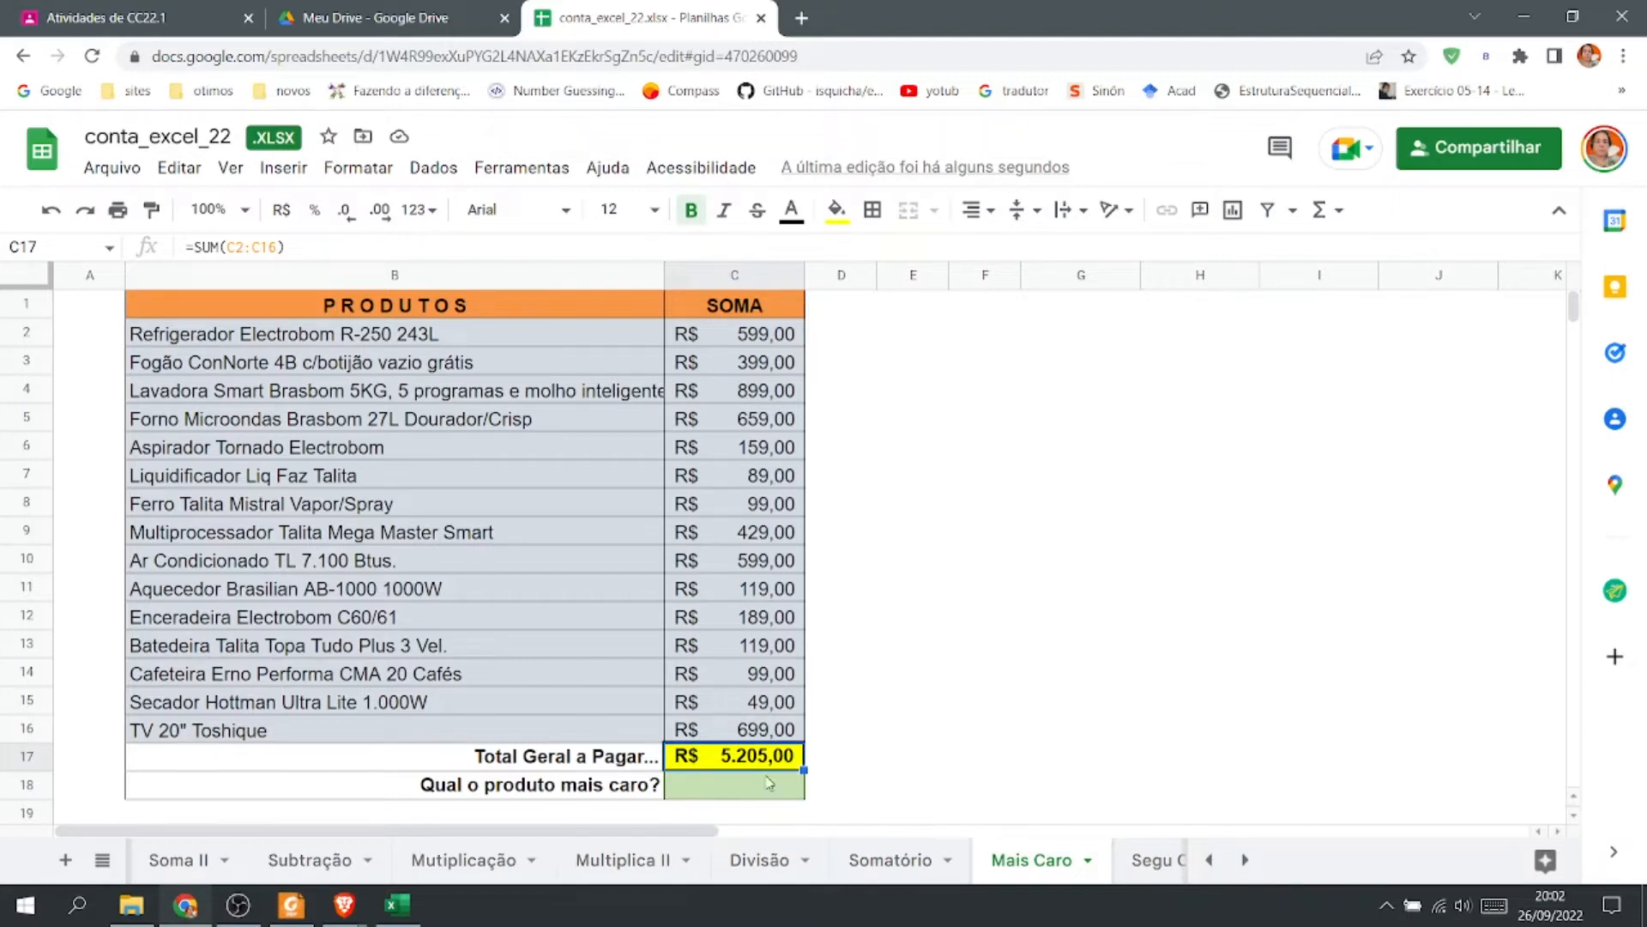
Insert a MAX of C2:C16 in C18 to find the most expensive product's price.
left_click(751, 386)
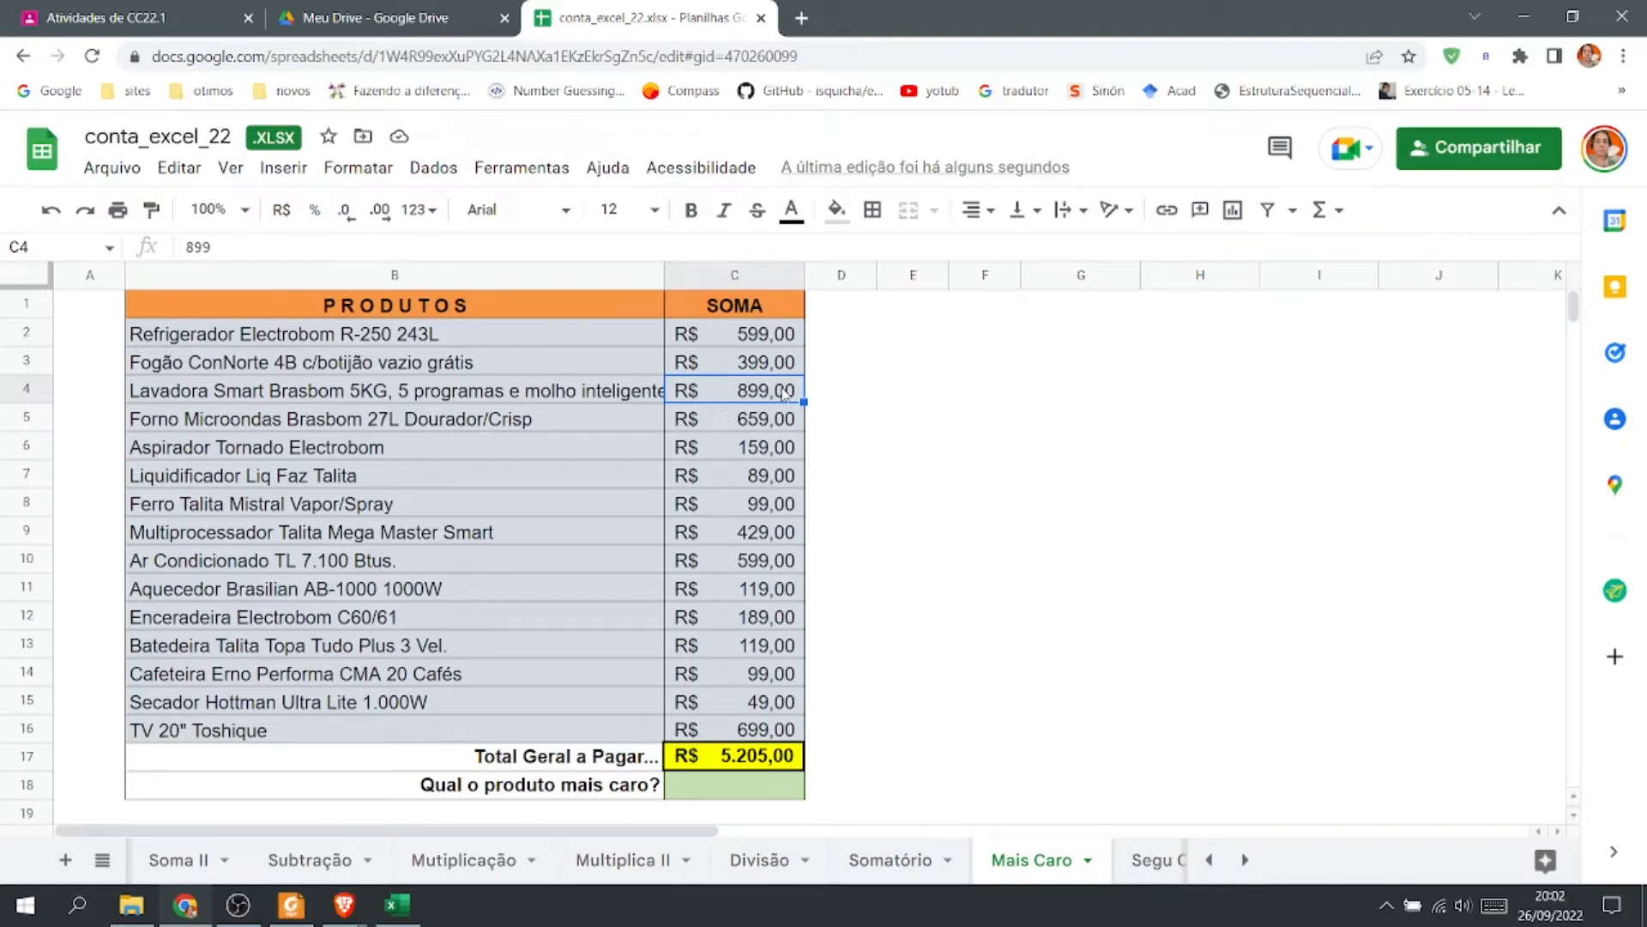
left_click(726, 791)
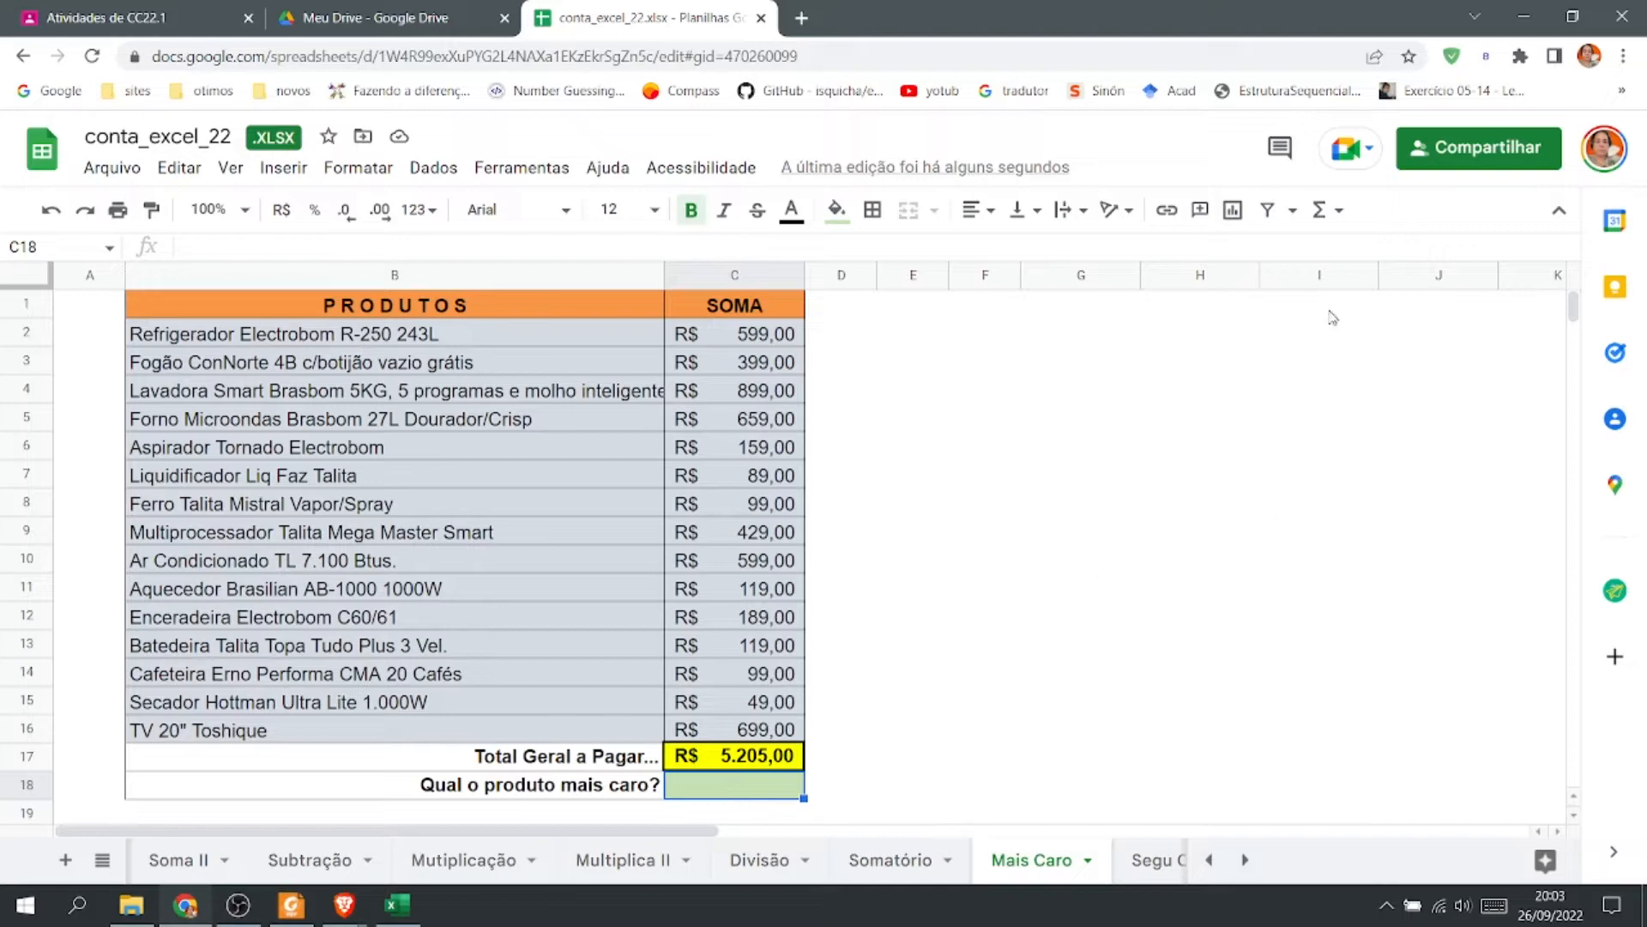
left_click(1336, 213)
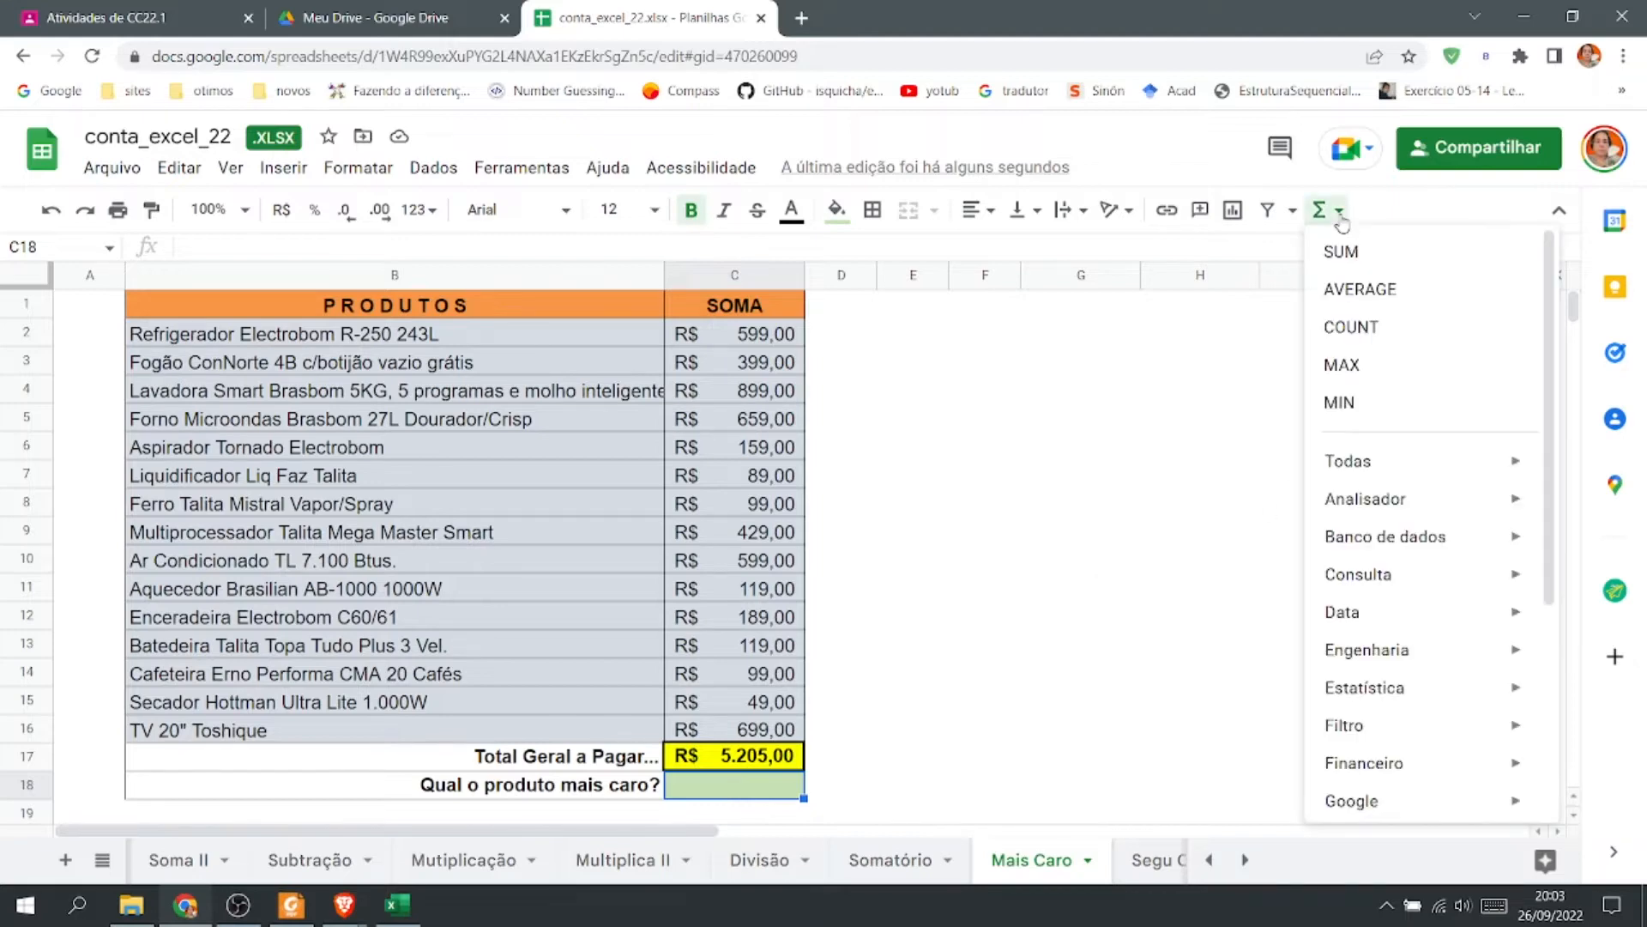
left_click(1390, 369)
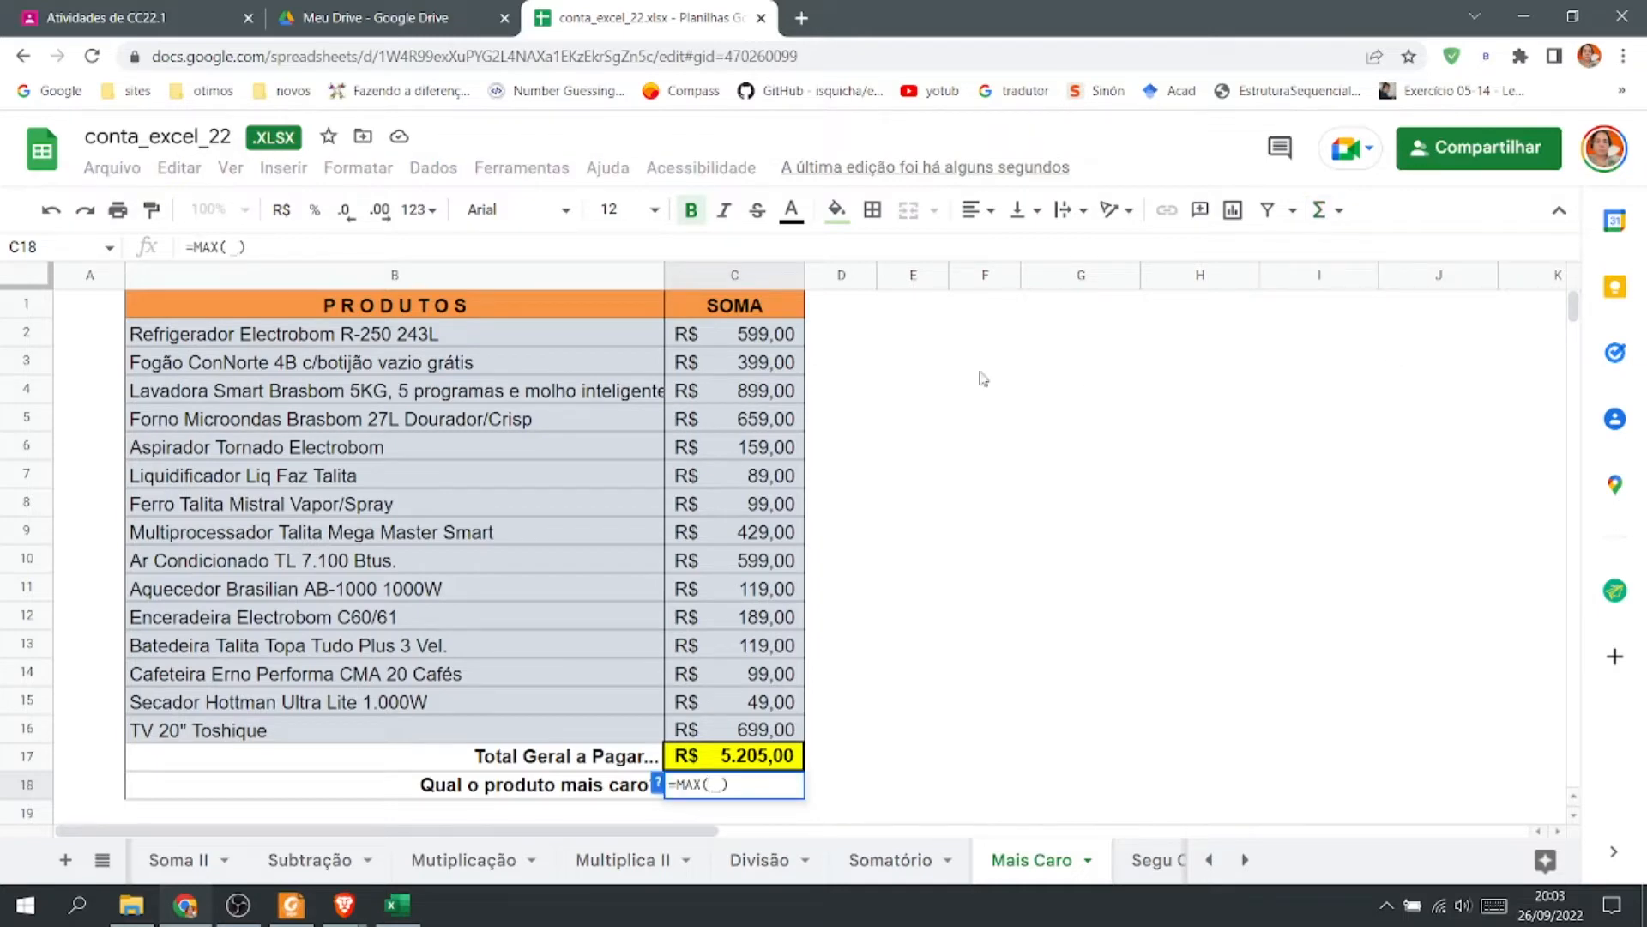
left_click_drag(762, 335, 763, 737)
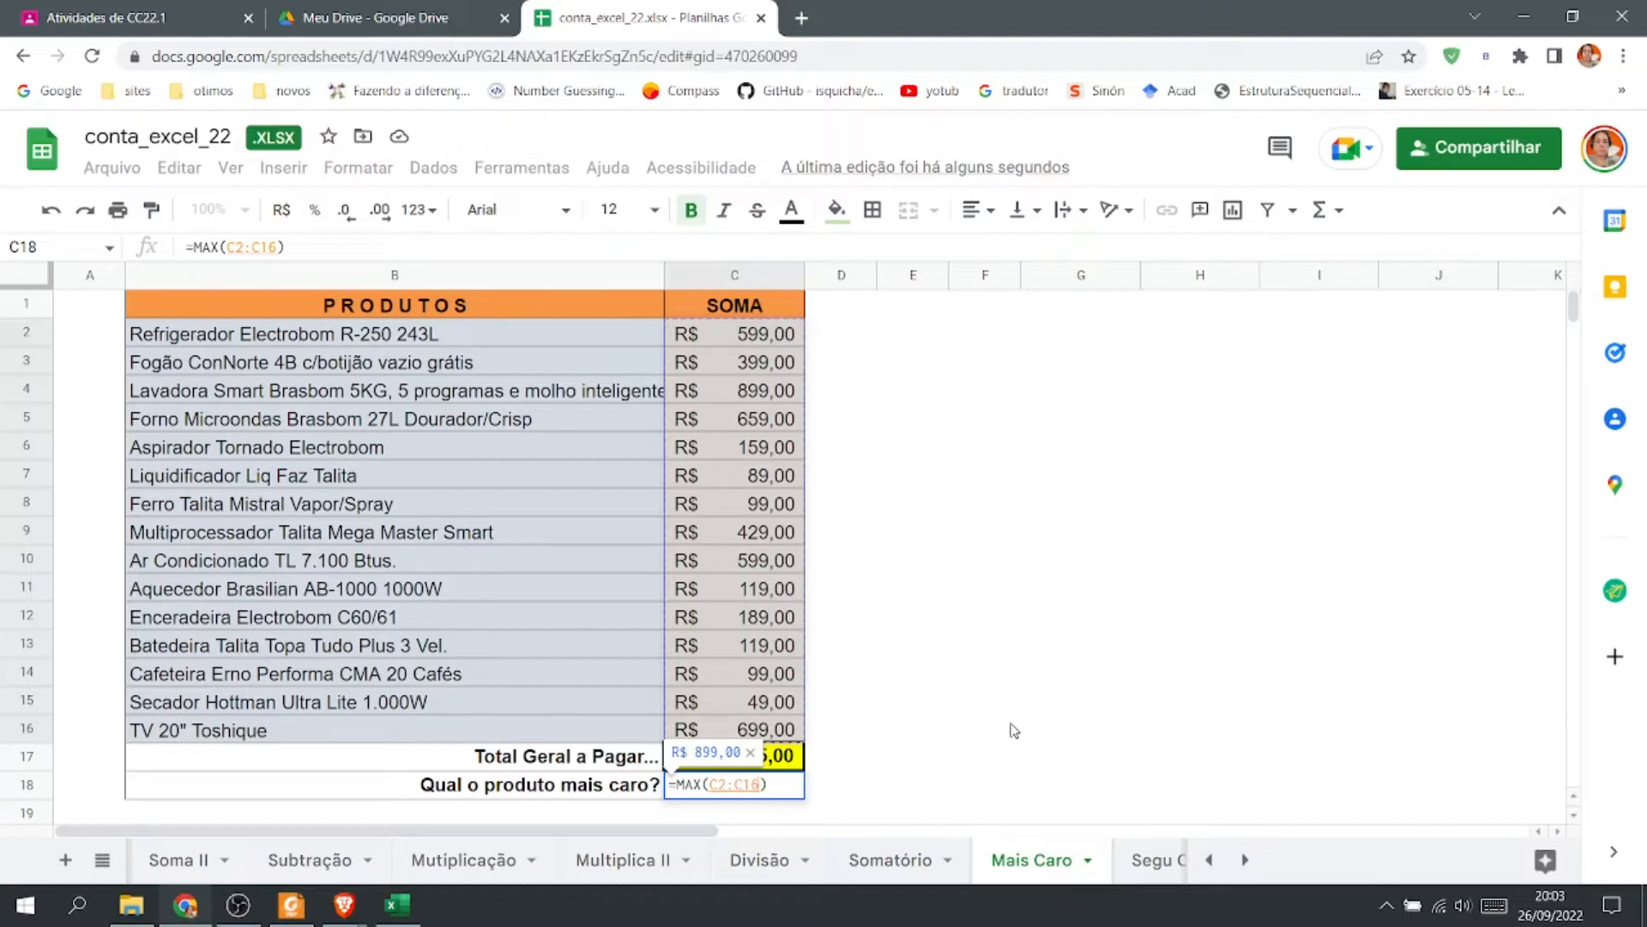
key("Return")
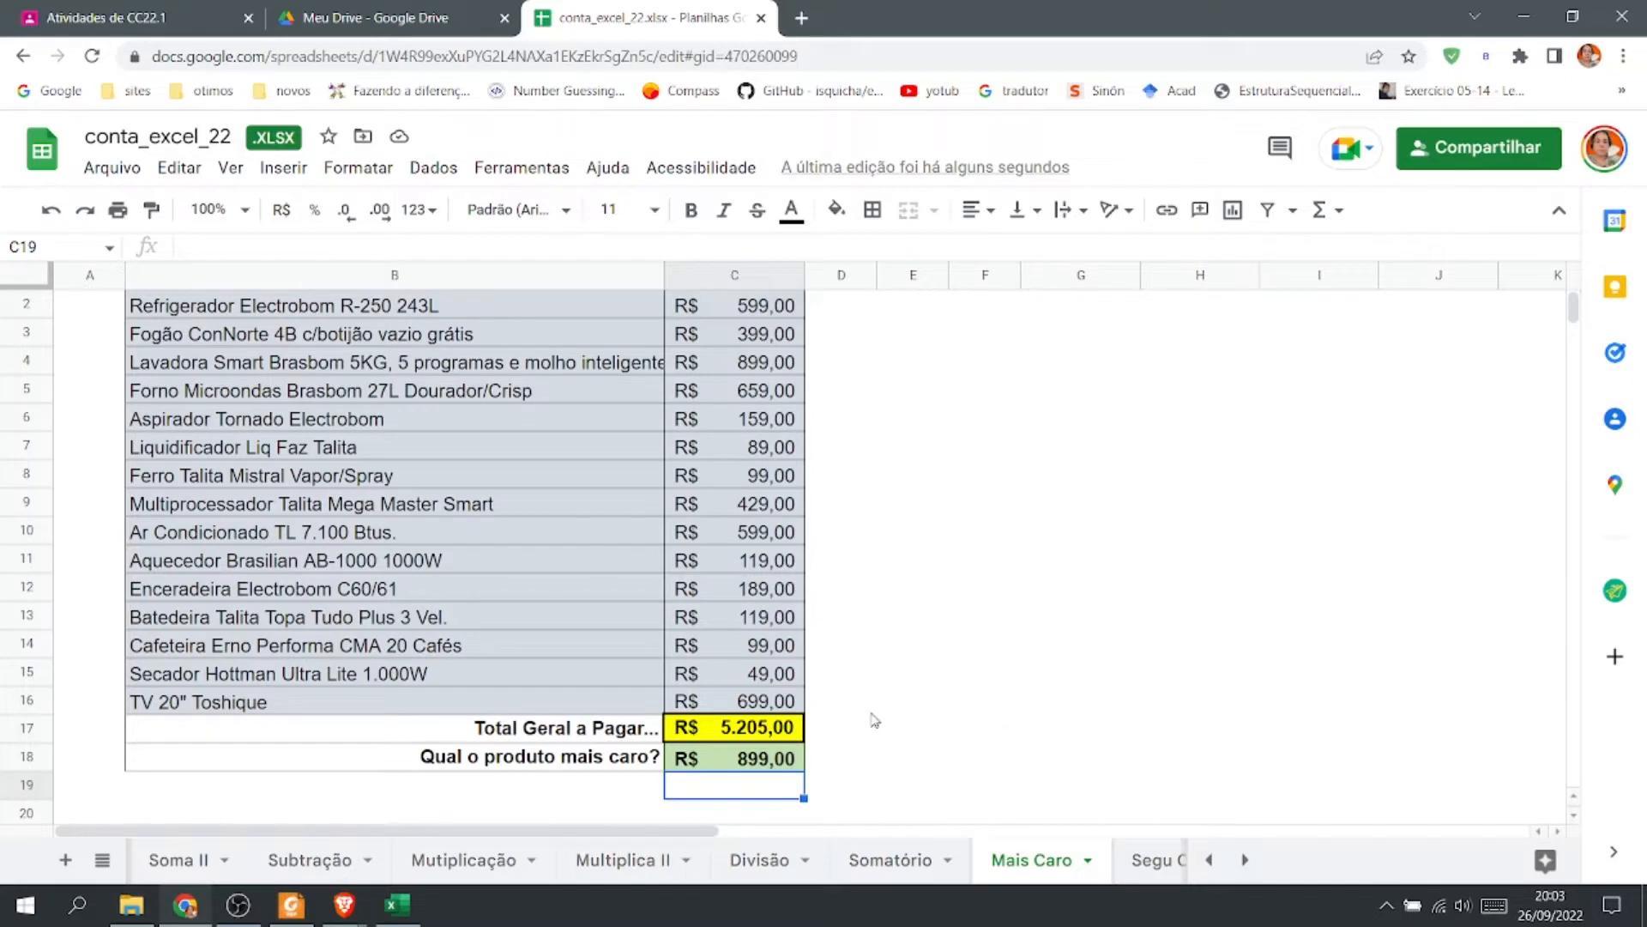
scroll(875, 721, "up", 1)
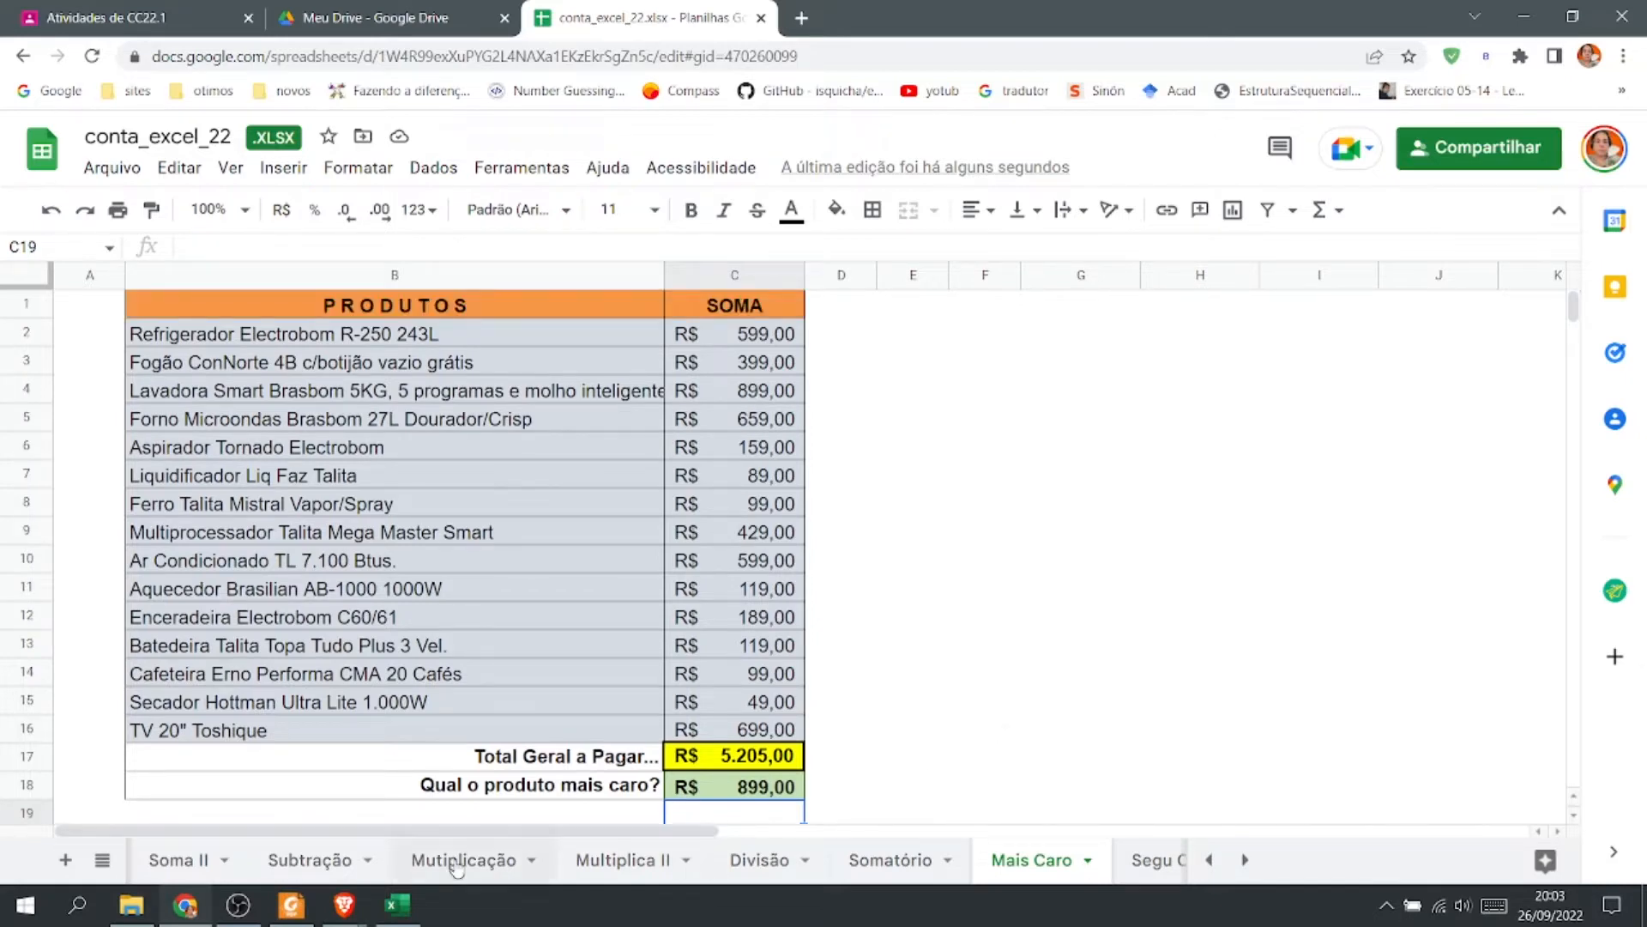
Copy the product table B1:C18 from the Mais Caro sheet.
left_click(397, 912)
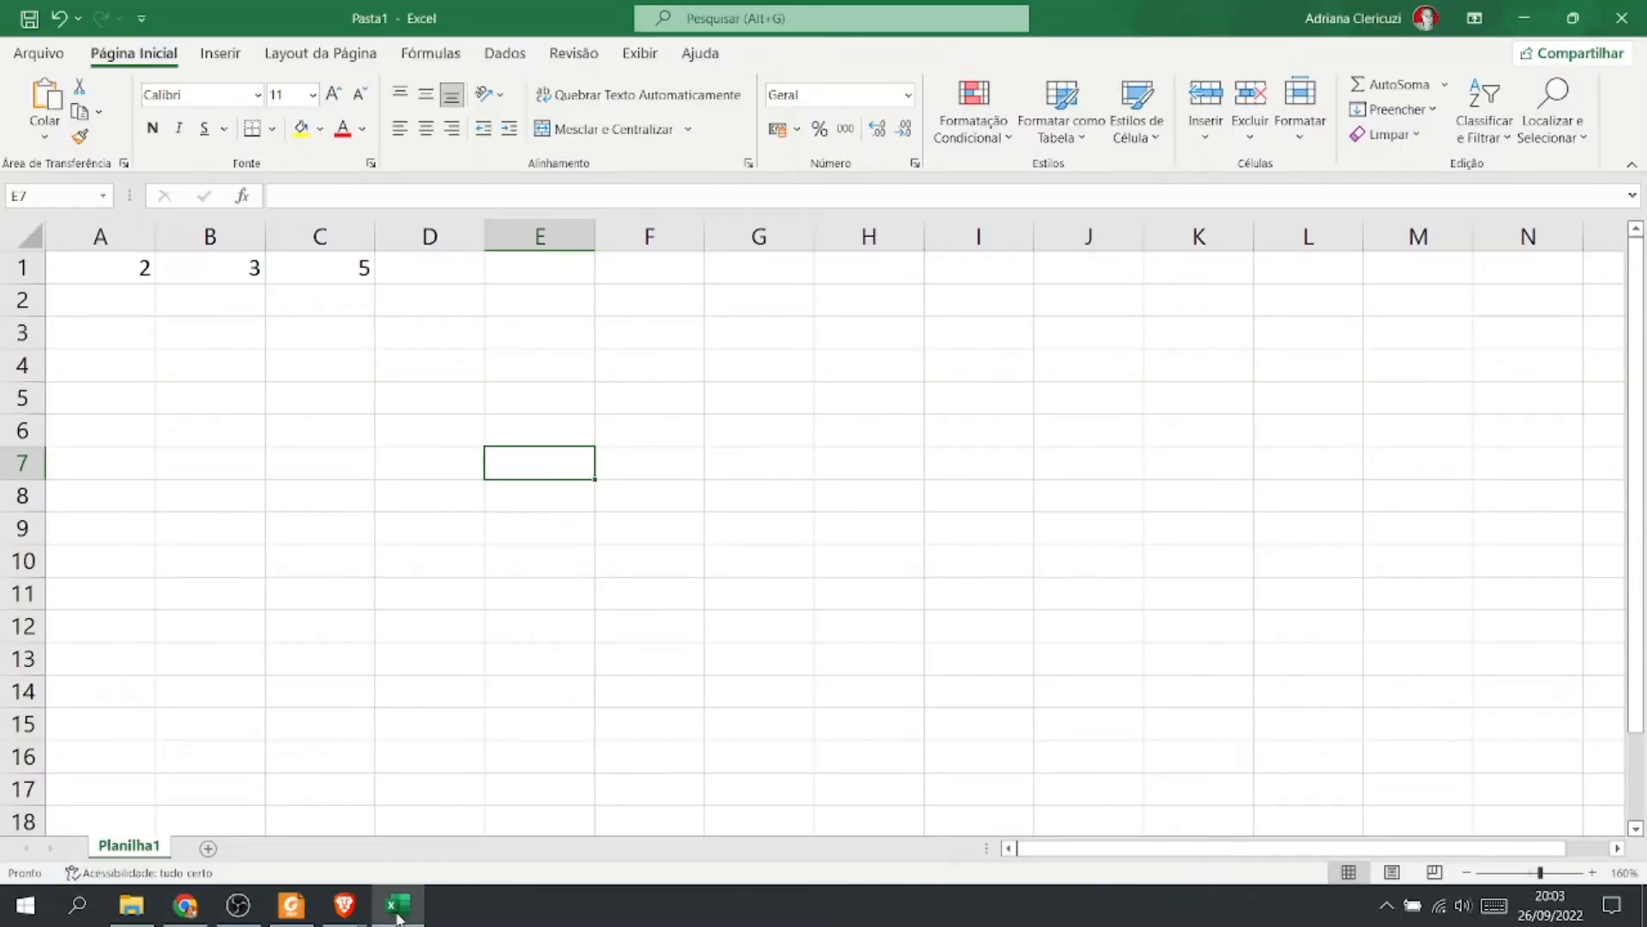
left_click(397, 911)
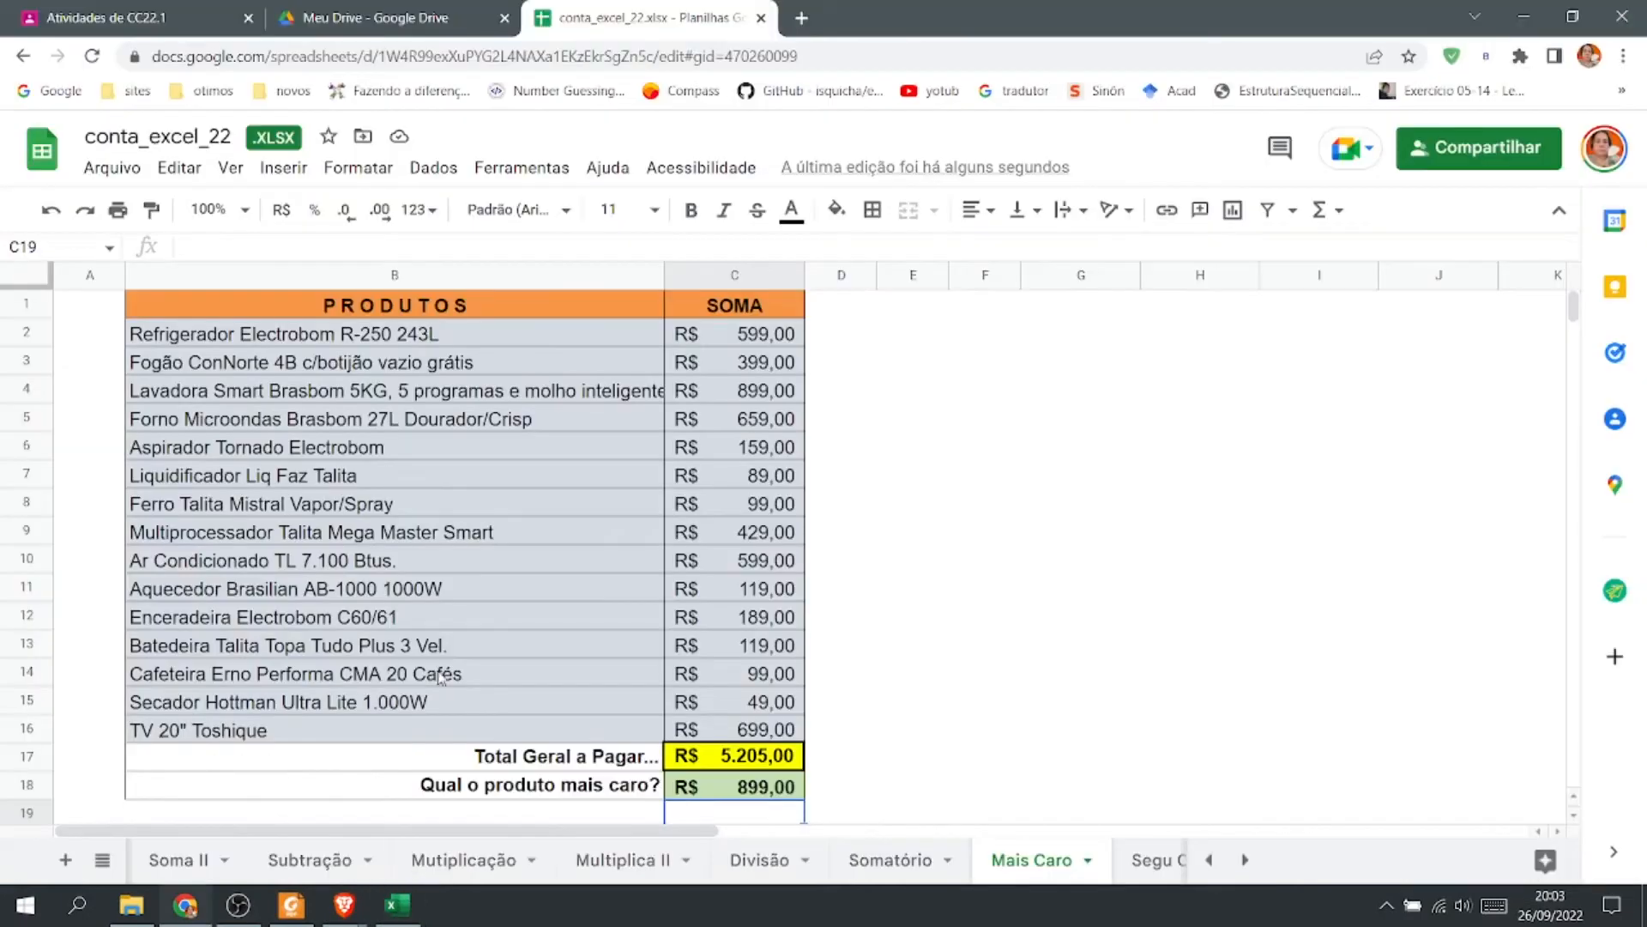
left_click_drag(253, 309, 755, 782)
key("ctrl+c")
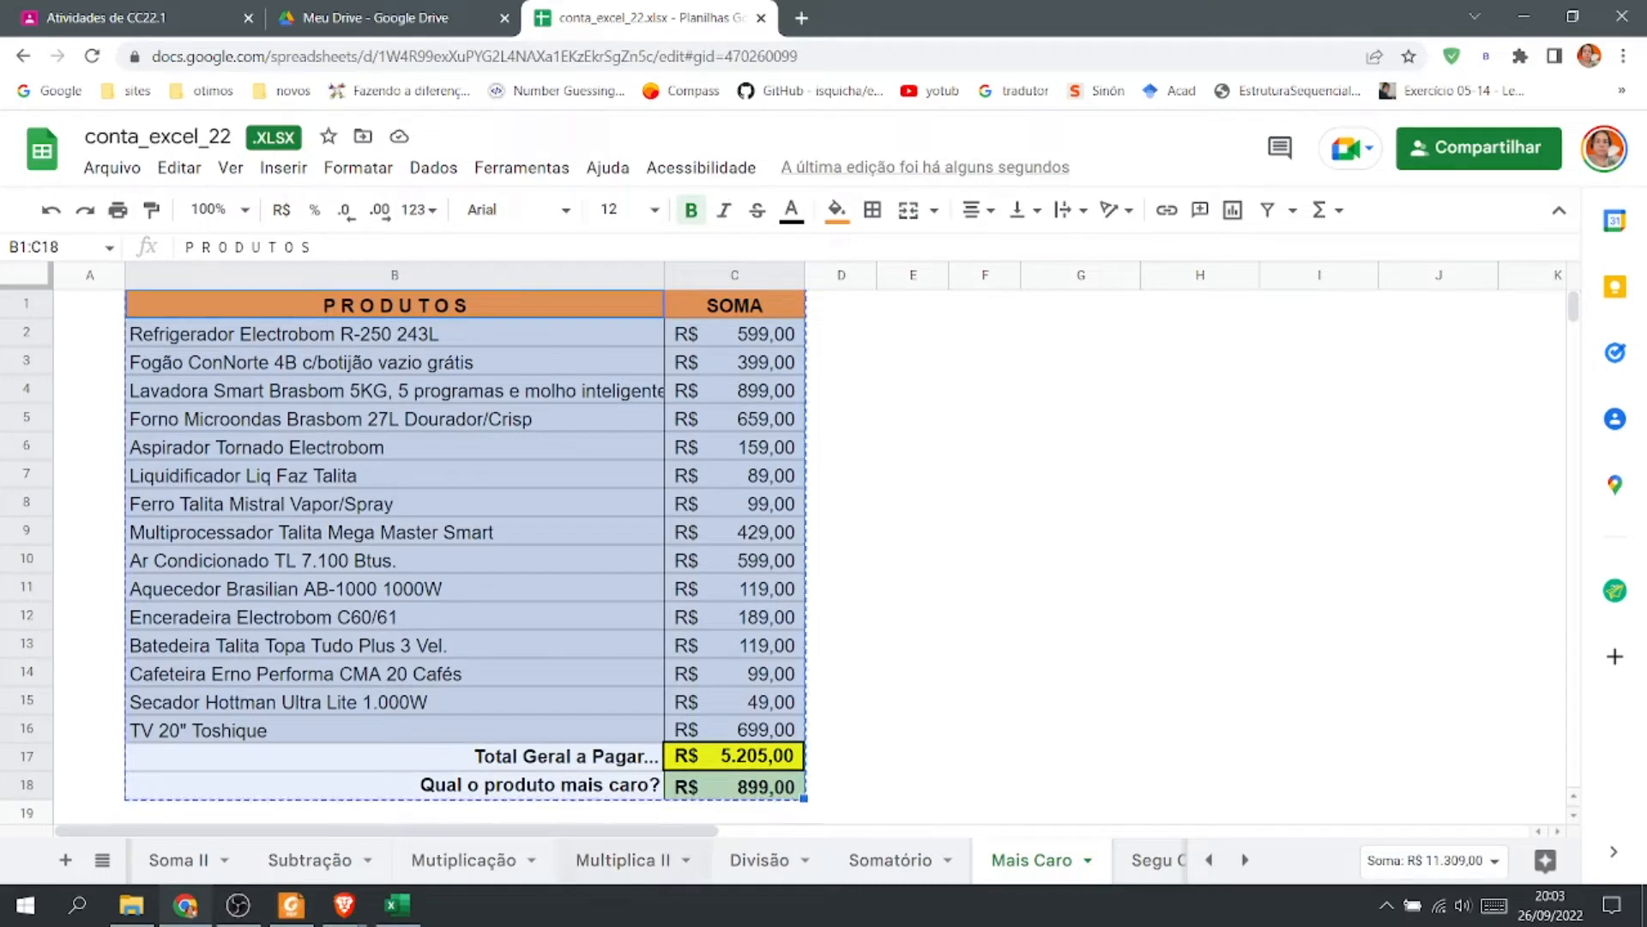
Paste the table into Excel starting at C6 and widen columns C and D to fit it.
left_click(397, 905)
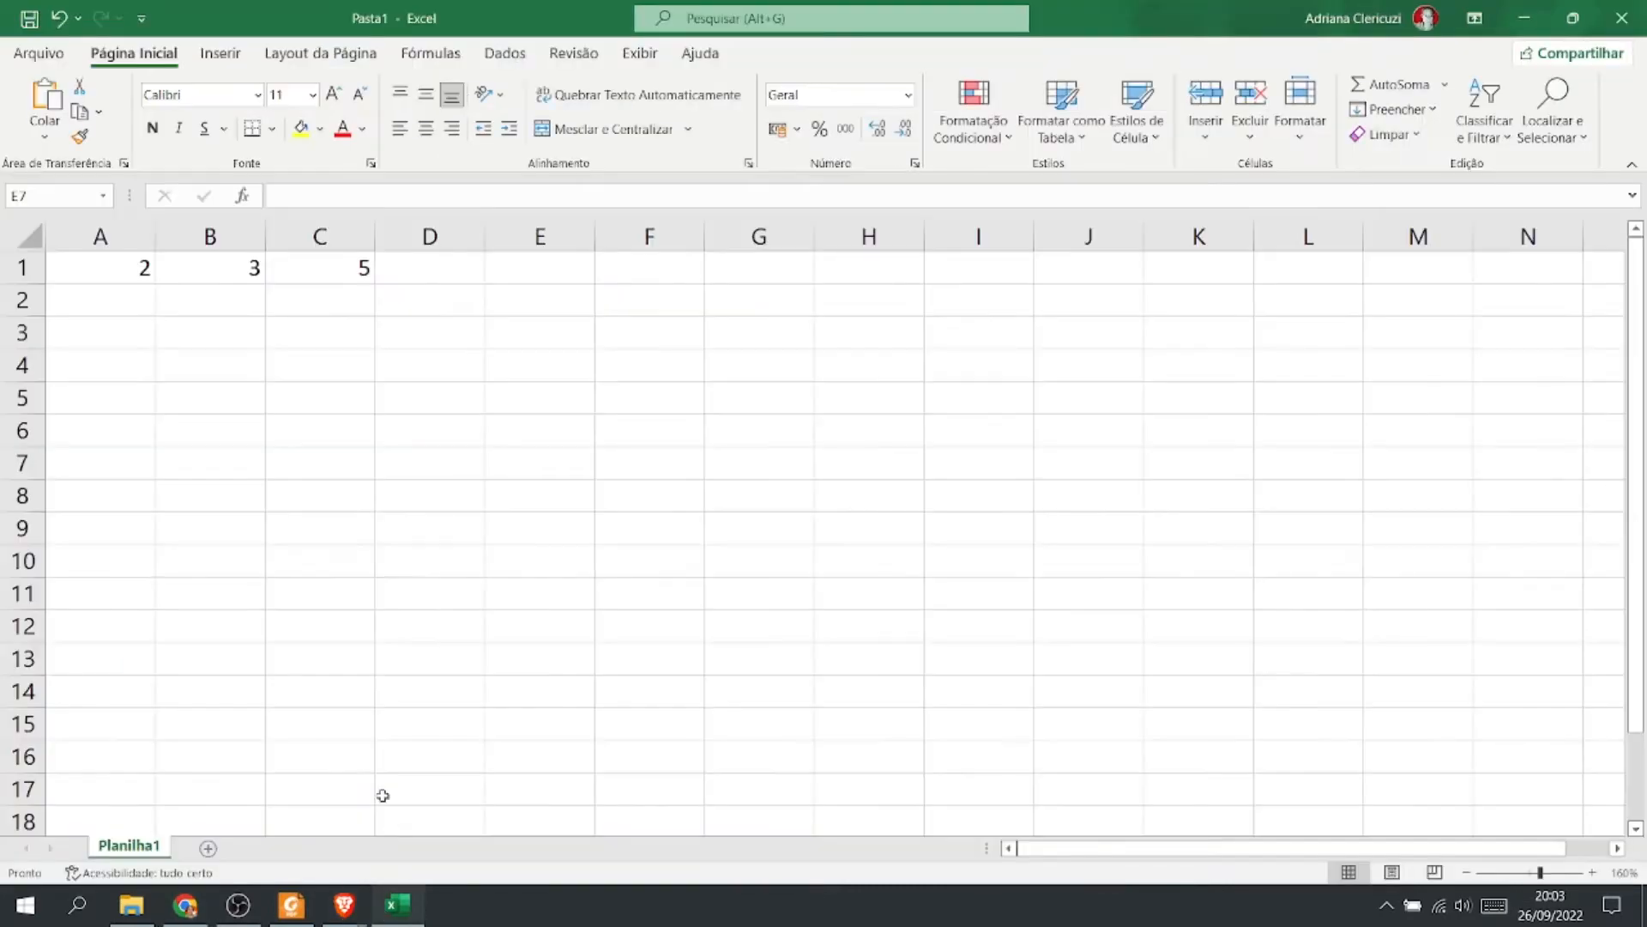
left_click(331, 435)
key("ctrl+v")
double_click(376, 236)
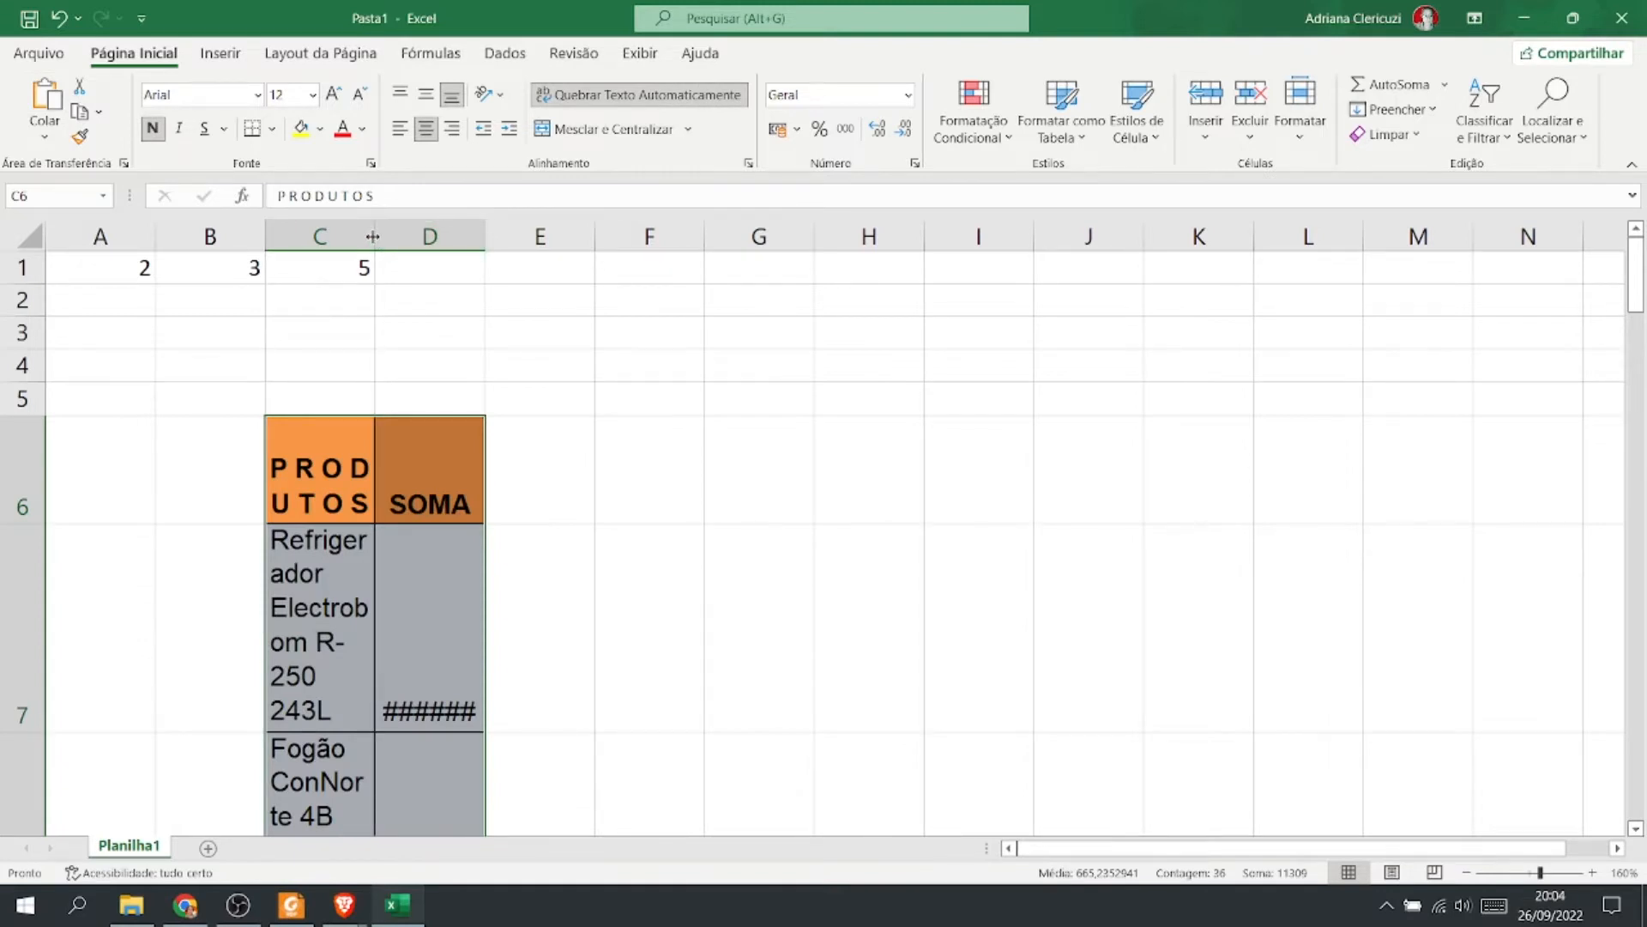
left_click_drag(372, 236, 579, 236)
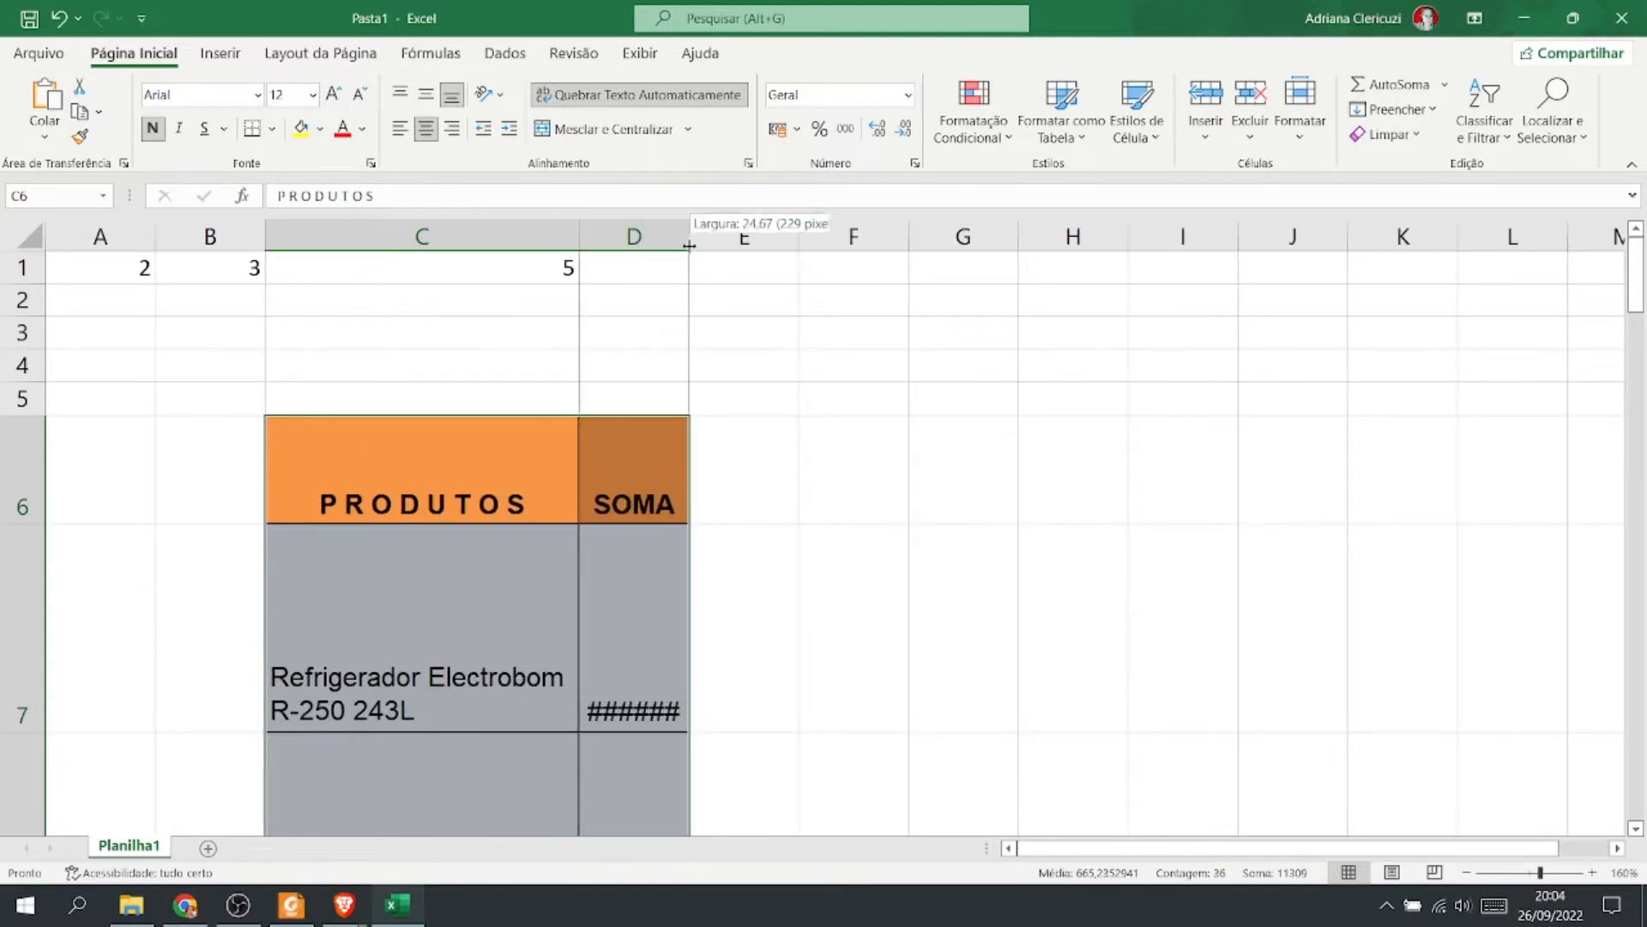
left_click_drag(689, 247, 1017, 247)
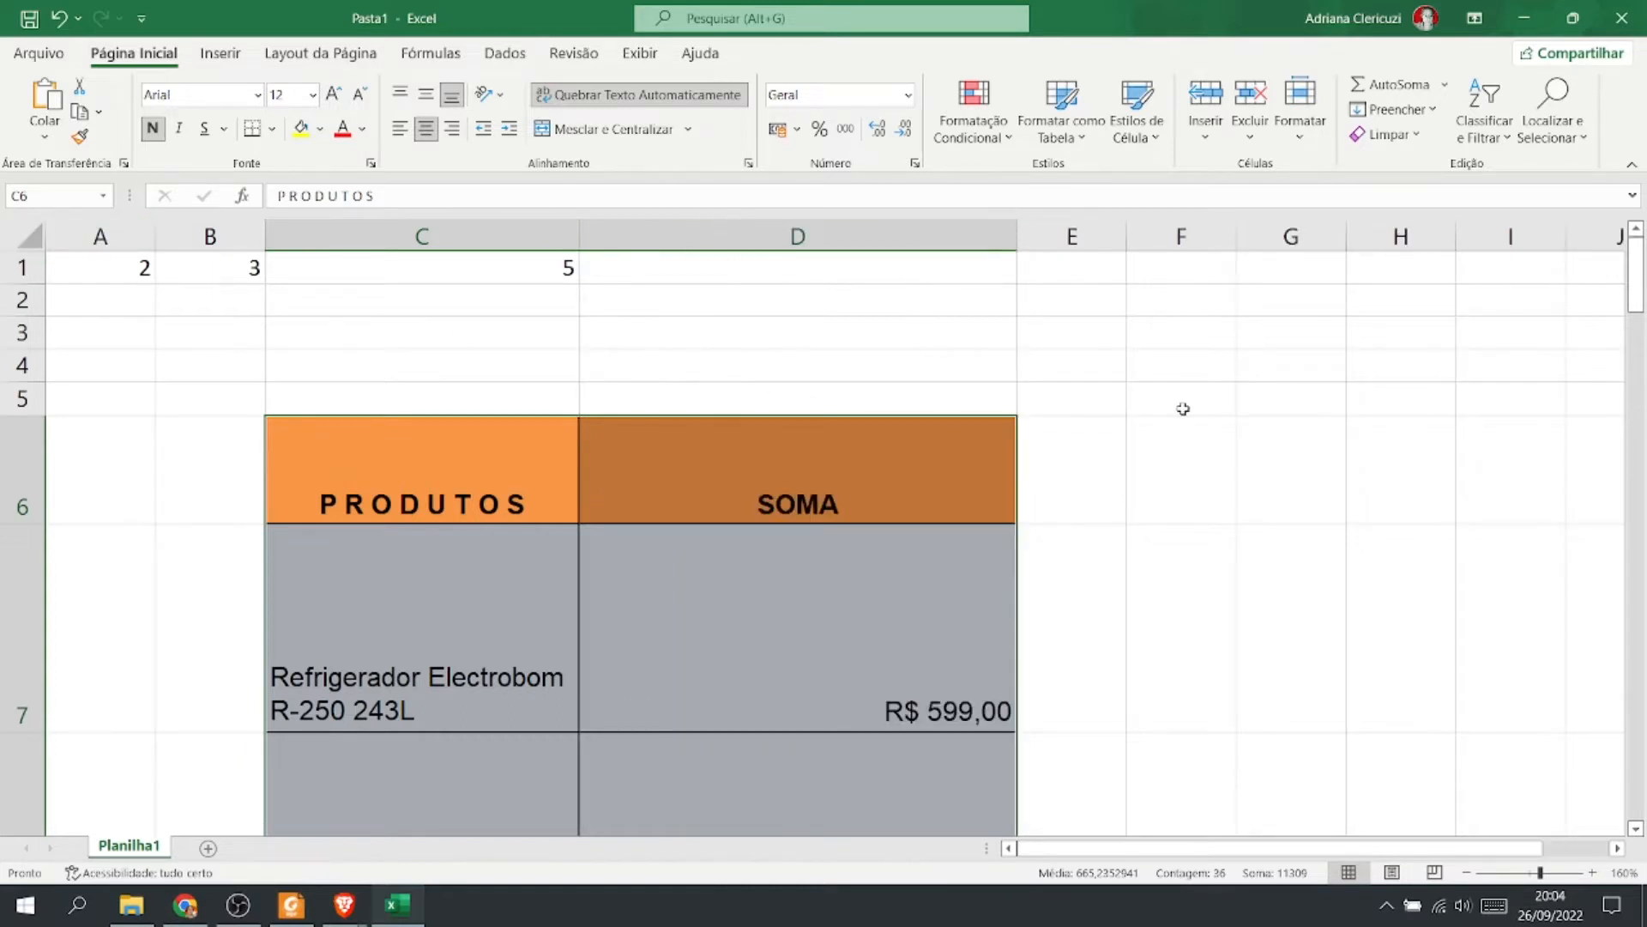
Delete the empty rows 1 to 5 above the pasted table and reset all row heights.
scroll(1183, 409, "down", 2)
scroll(1183, 408, "up", 2)
left_click_drag(25, 273, 27, 386)
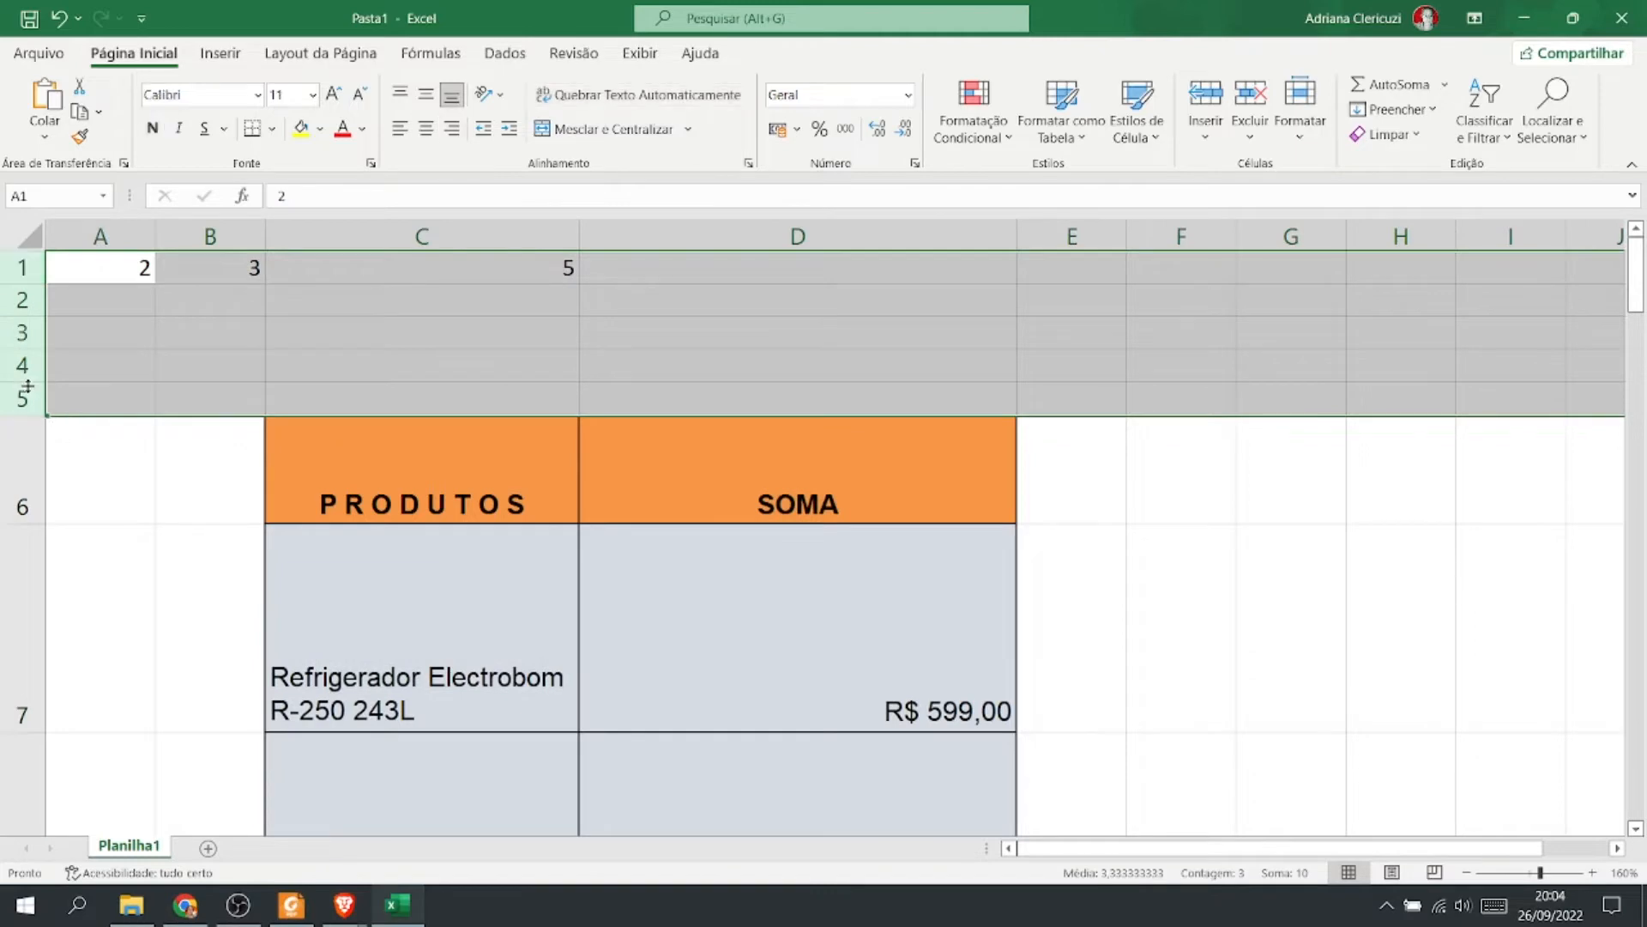
right_click(26, 386)
left_click(99, 642)
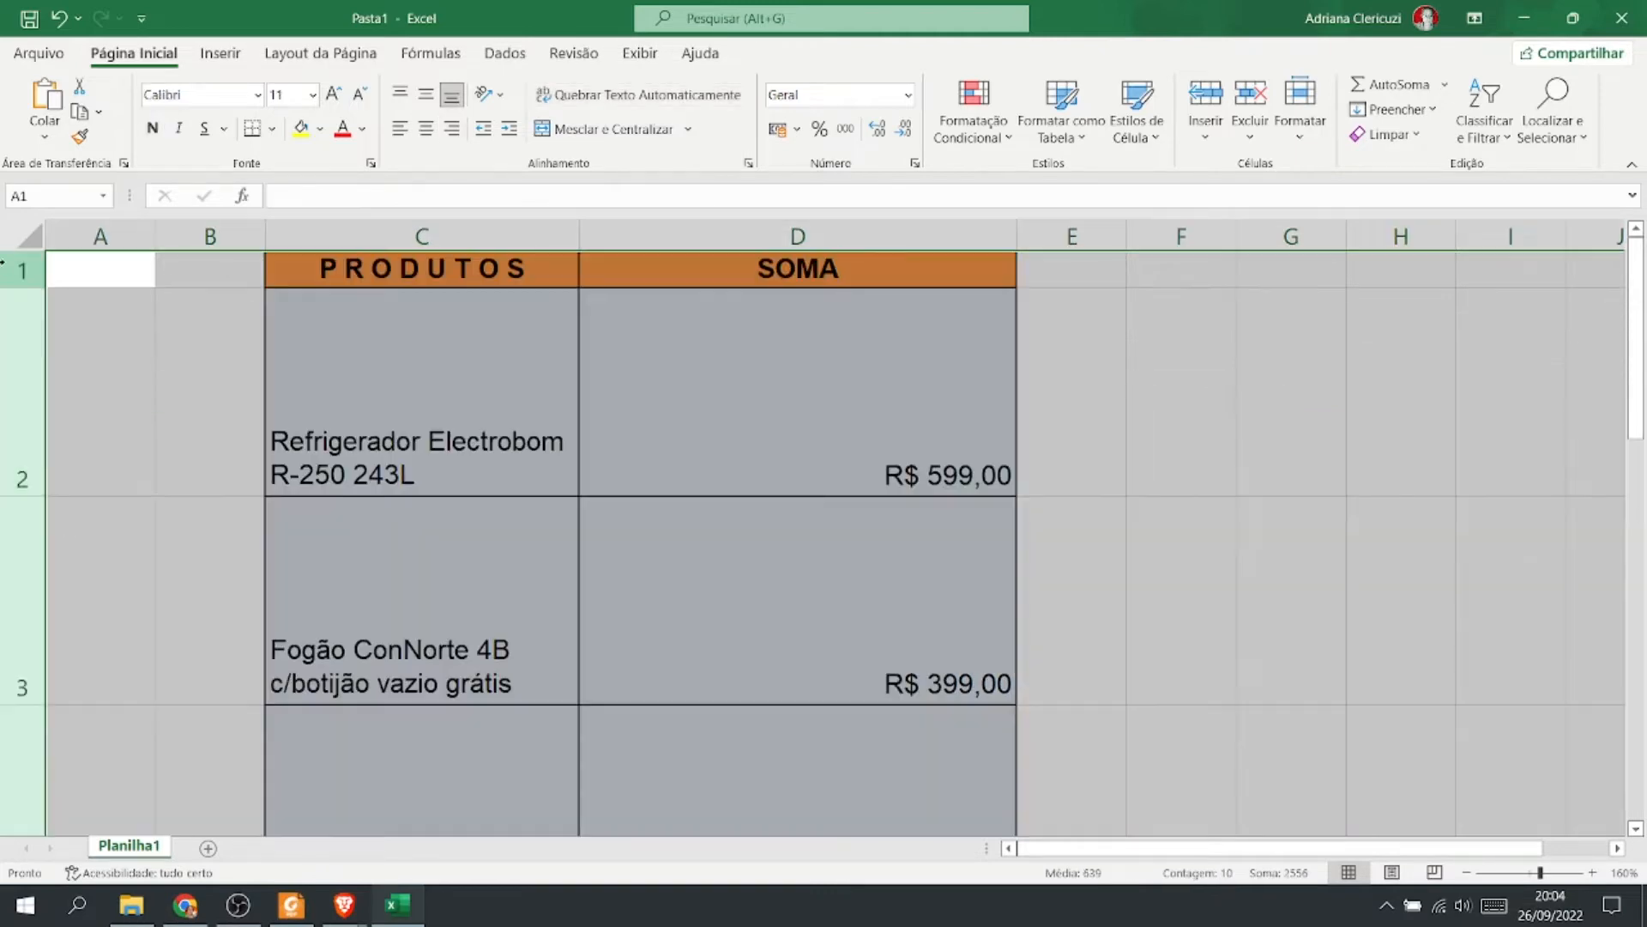
left_click(19, 234)
left_click_drag(22, 286, 23, 288)
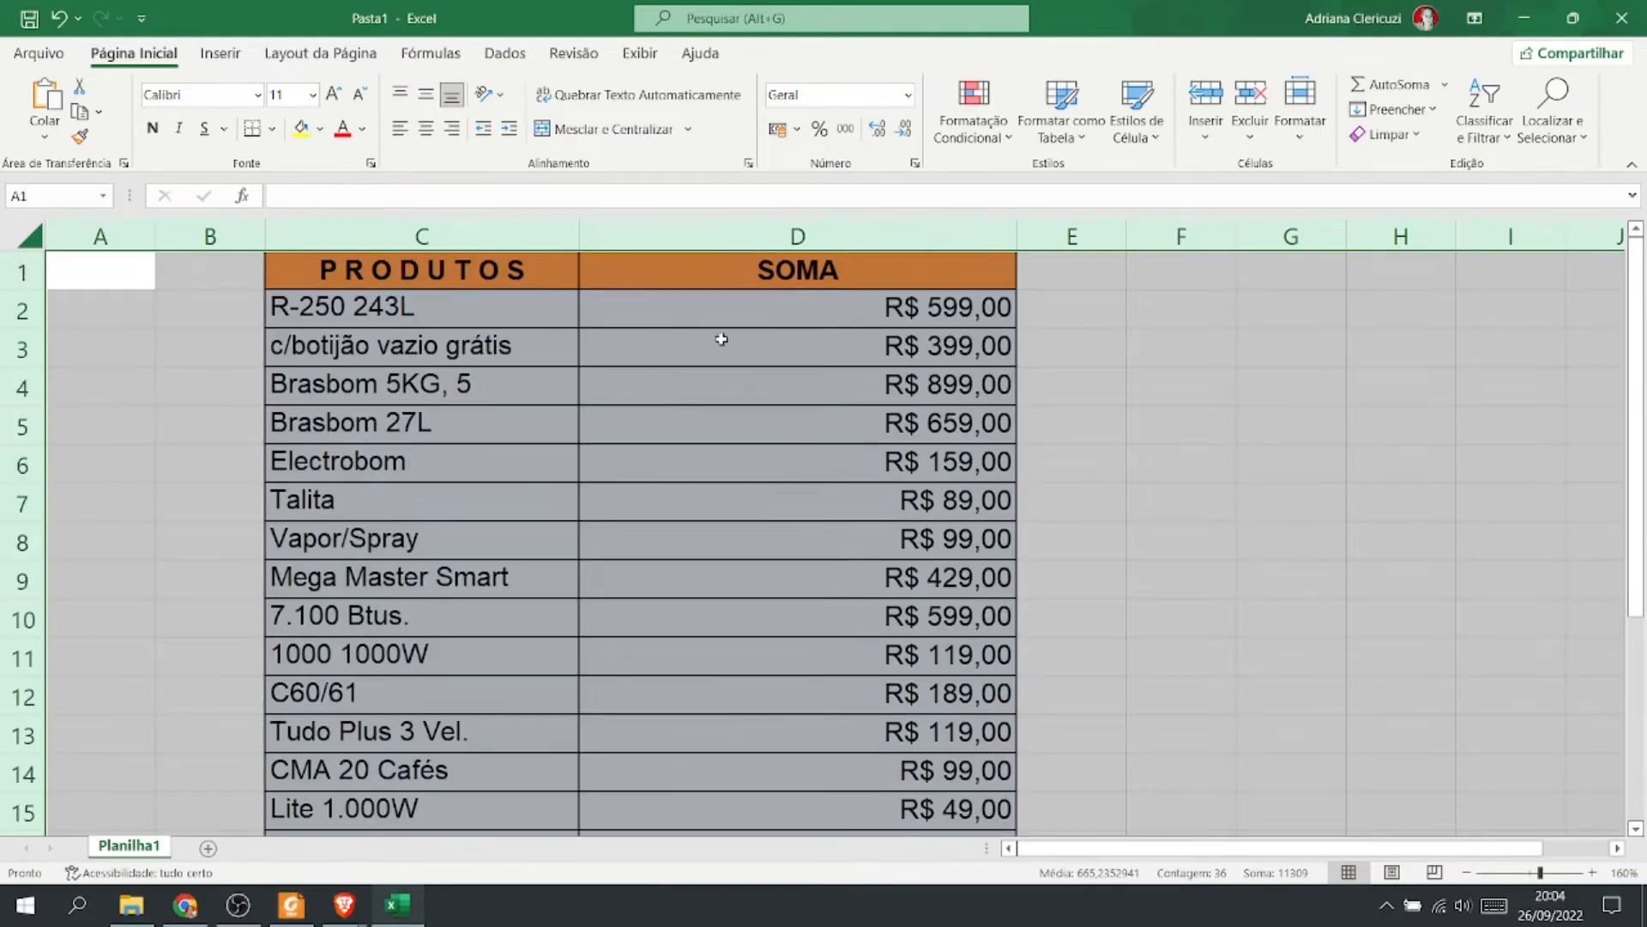
Autofit column C to the full product names.
scroll(1243, 335, "down", 3, "ctrl")
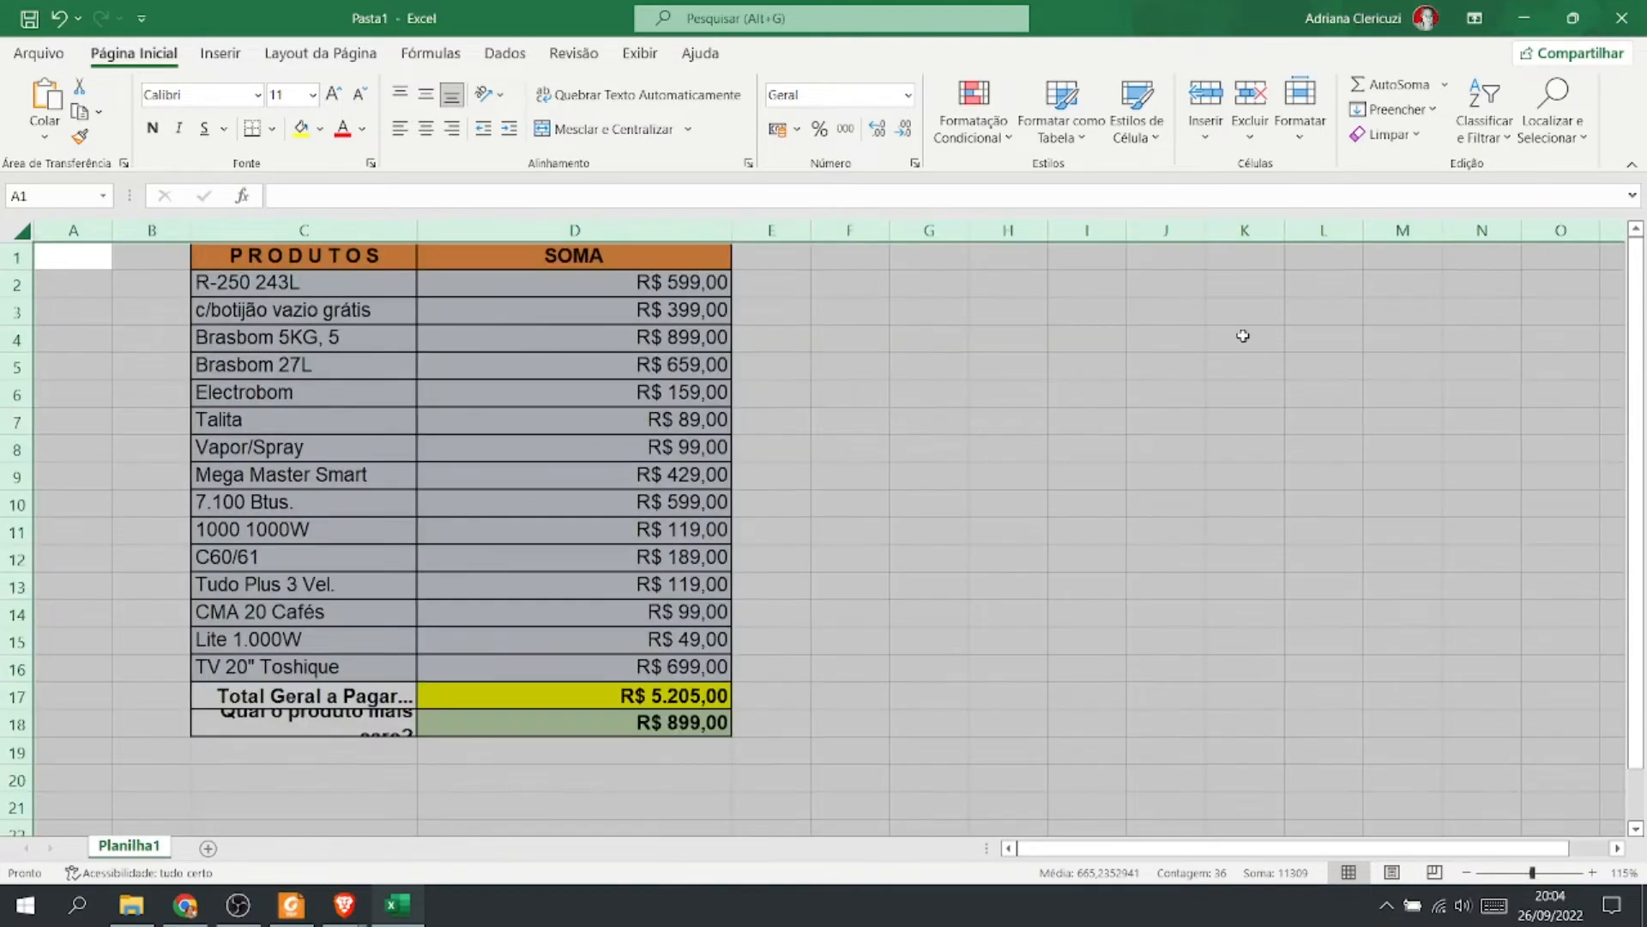
left_click(1042, 500)
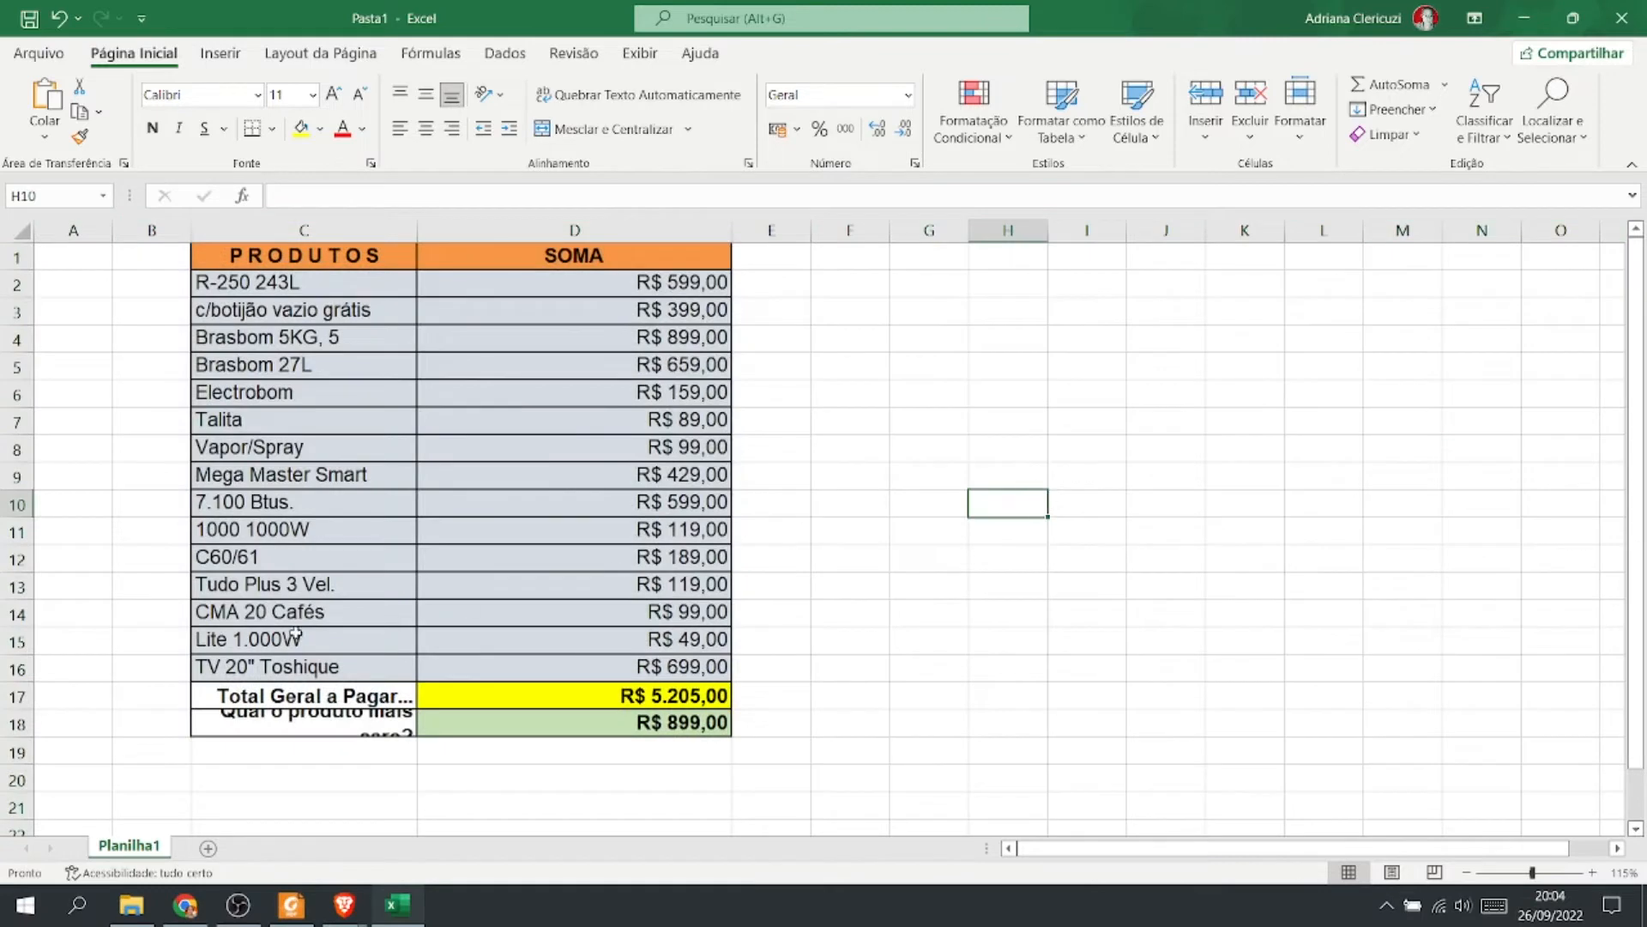
double_click(417, 228)
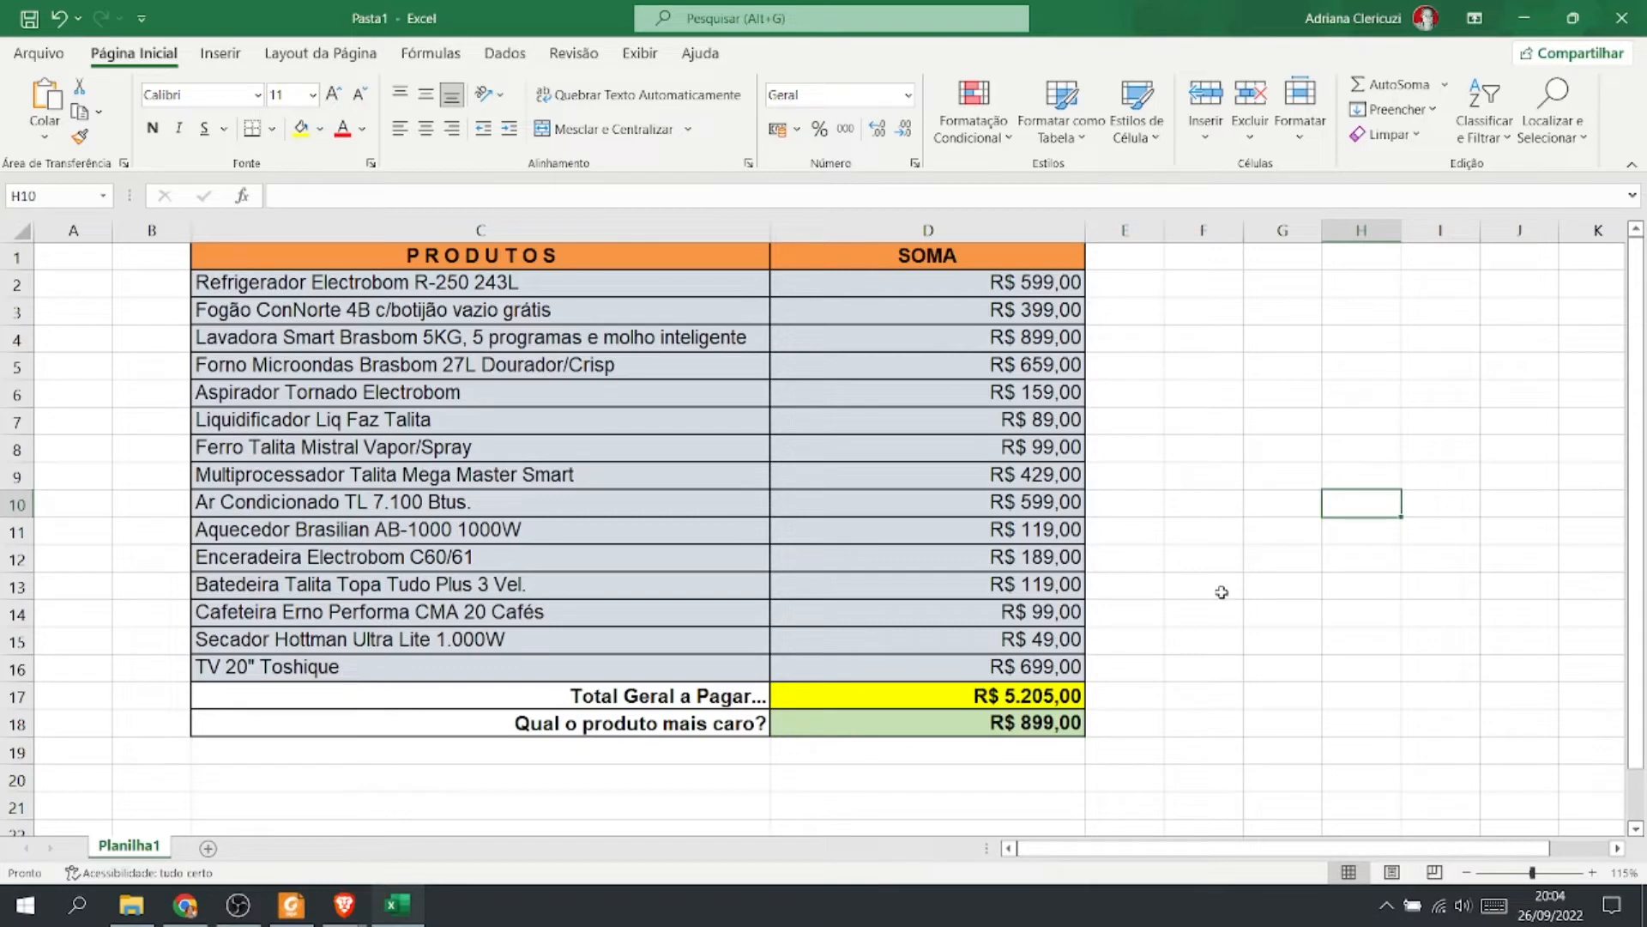
Clear D17:D18 and insert an AutoSum of D2:D16 in D17 for the Total Geral a Pagar.
left_click_drag(1002, 705, 1015, 716)
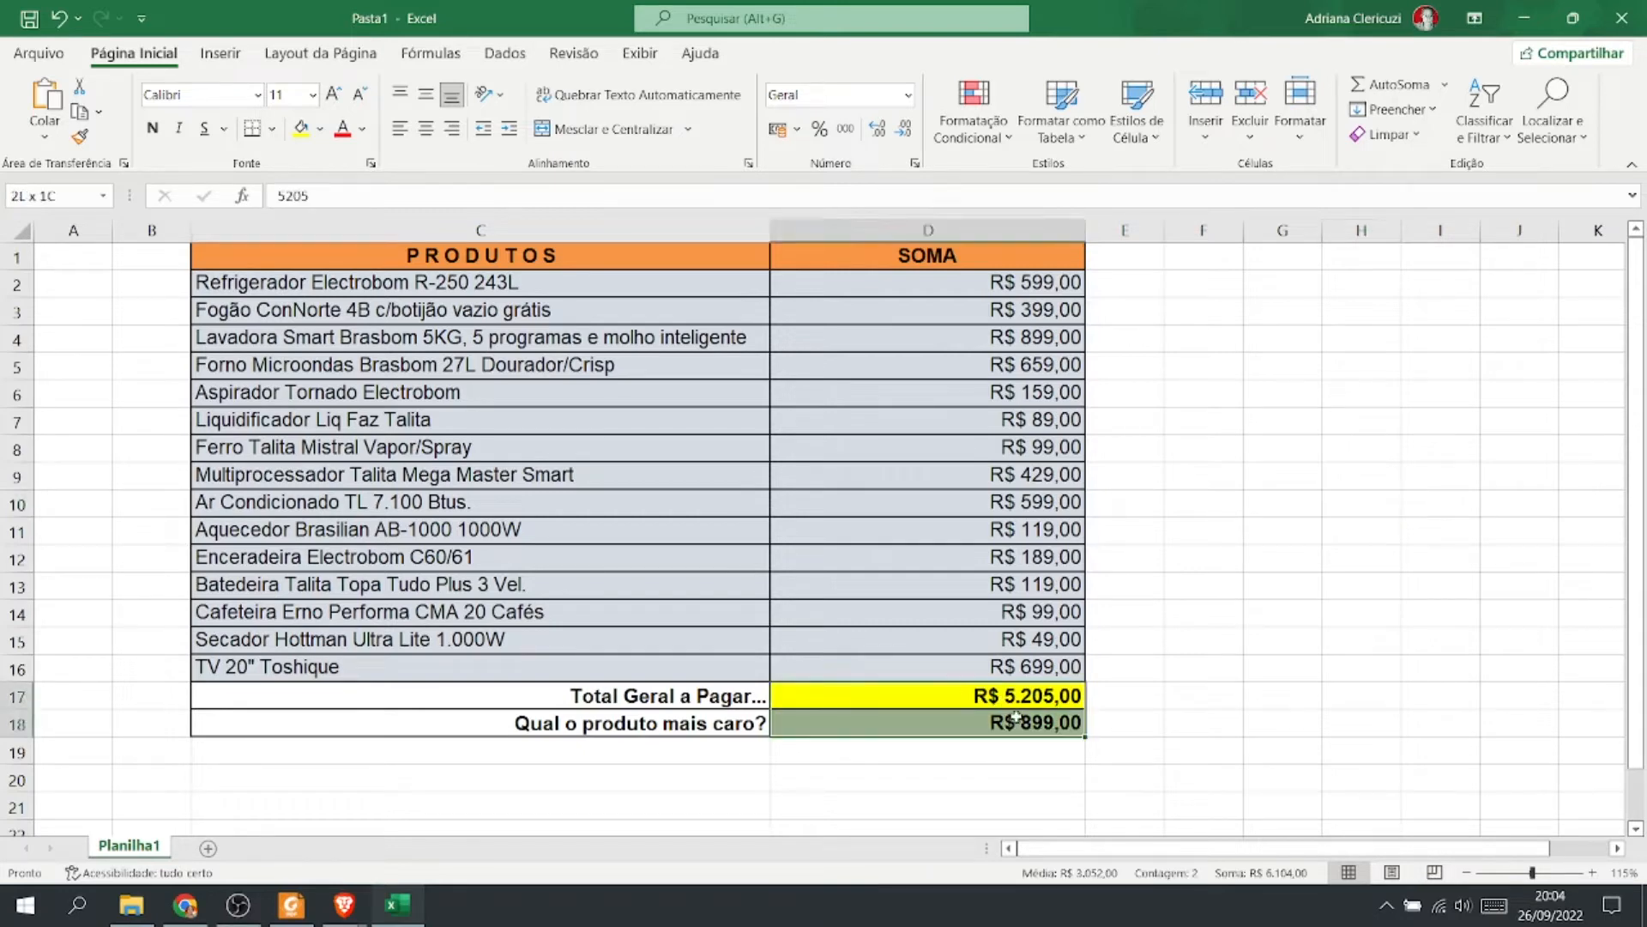
key("Delete")
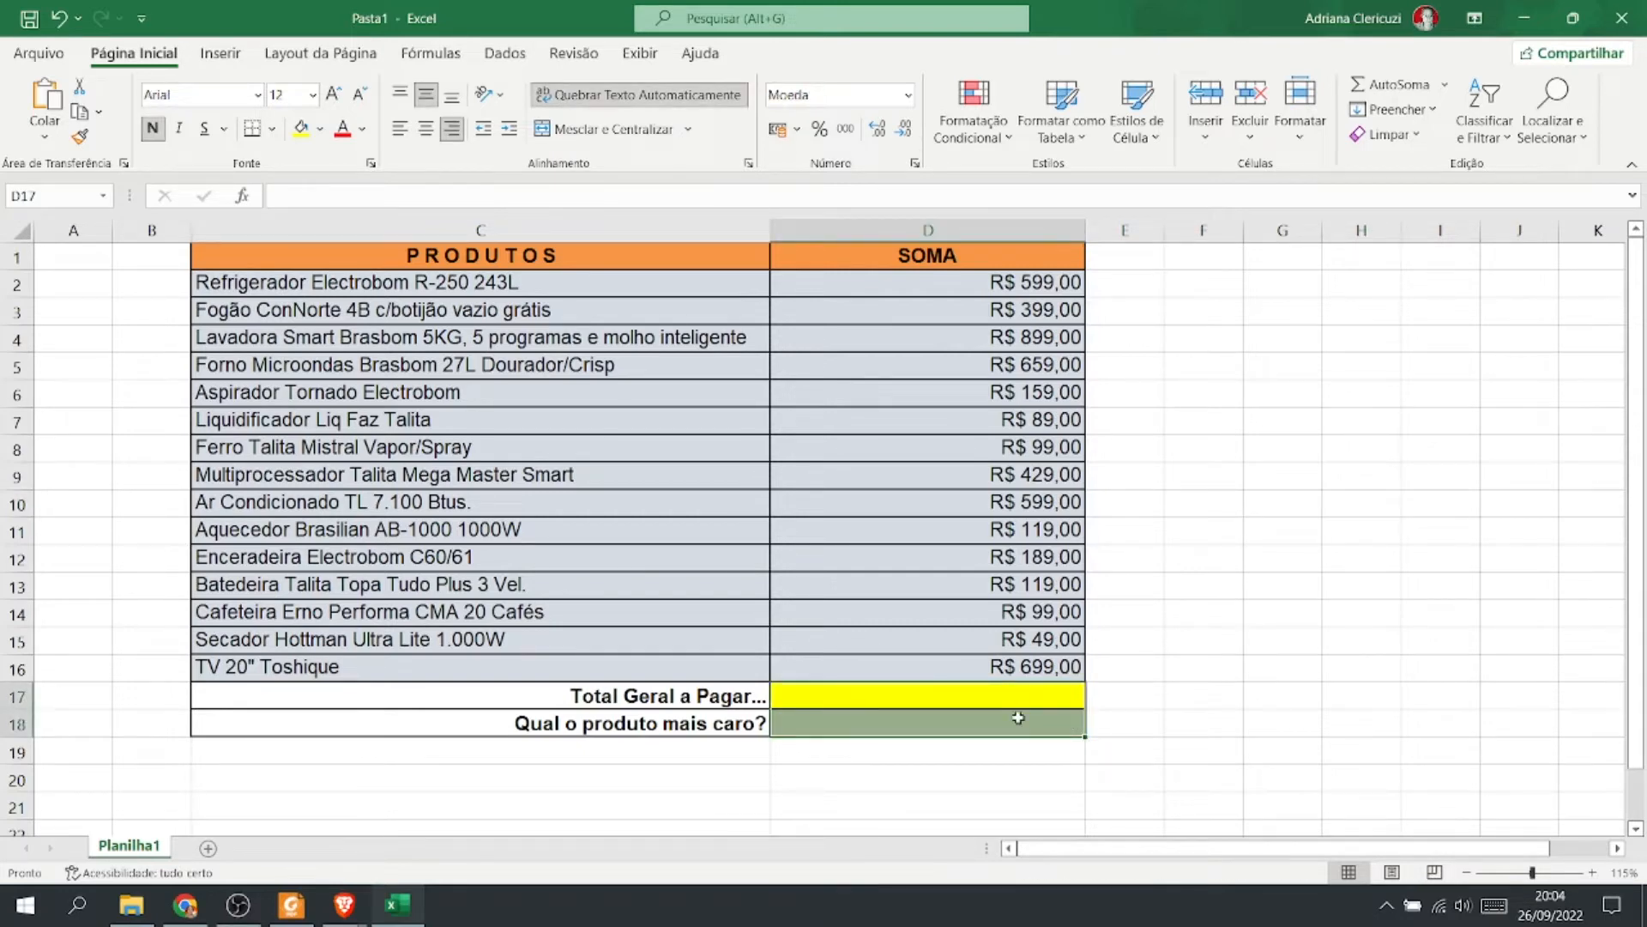
left_click(1030, 701)
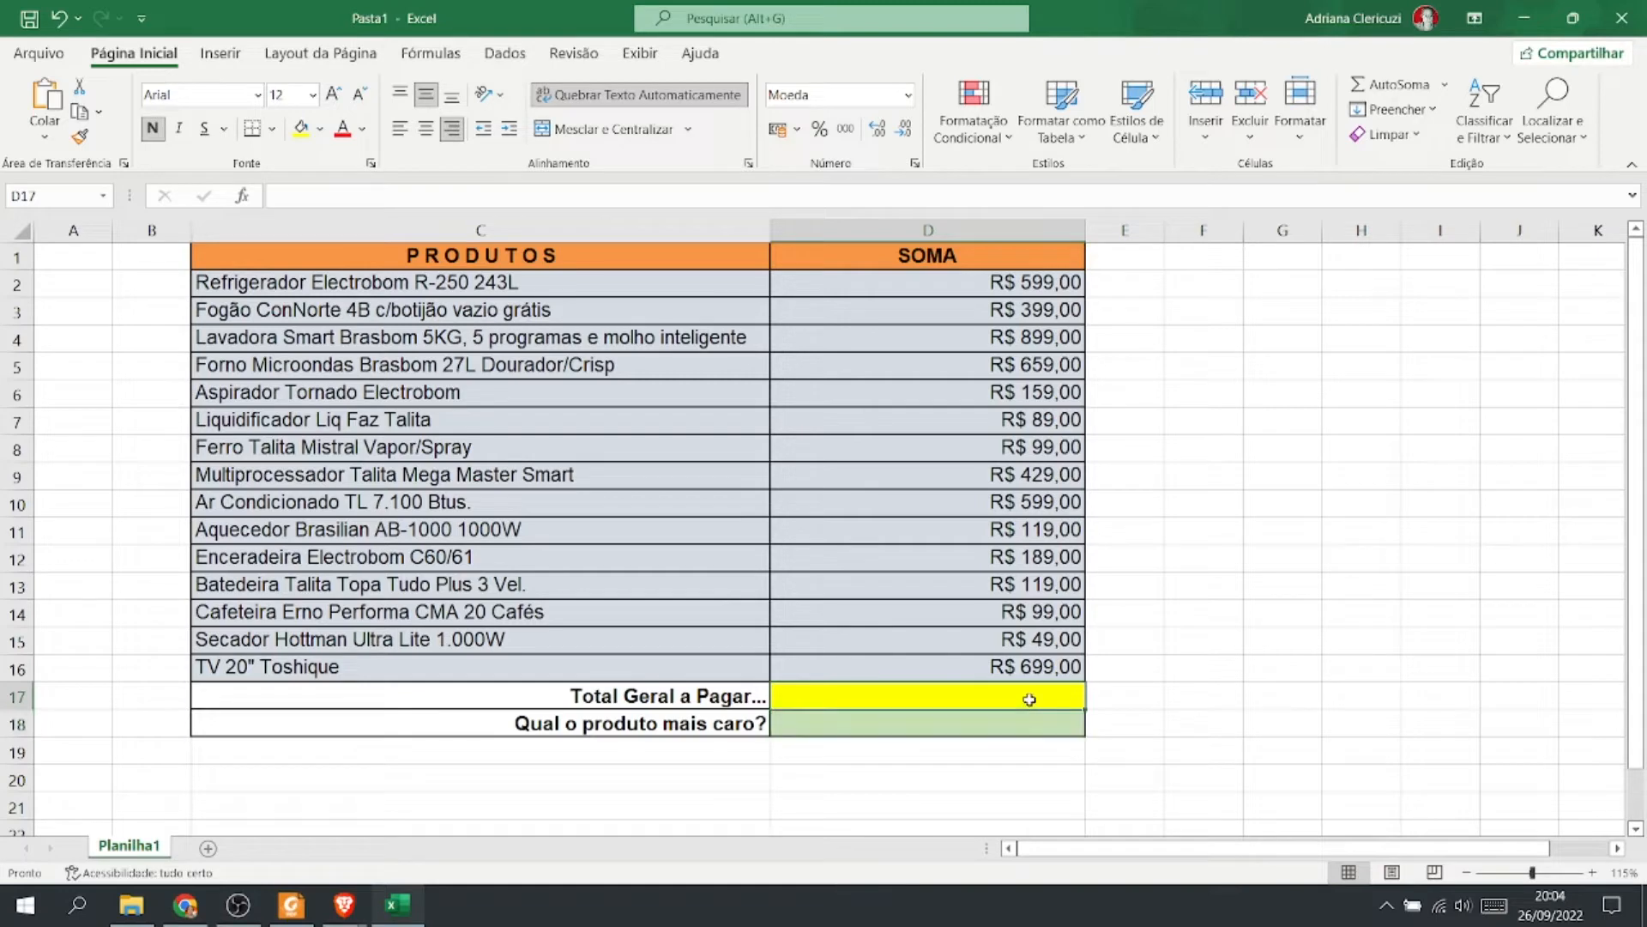
left_click(1429, 89)
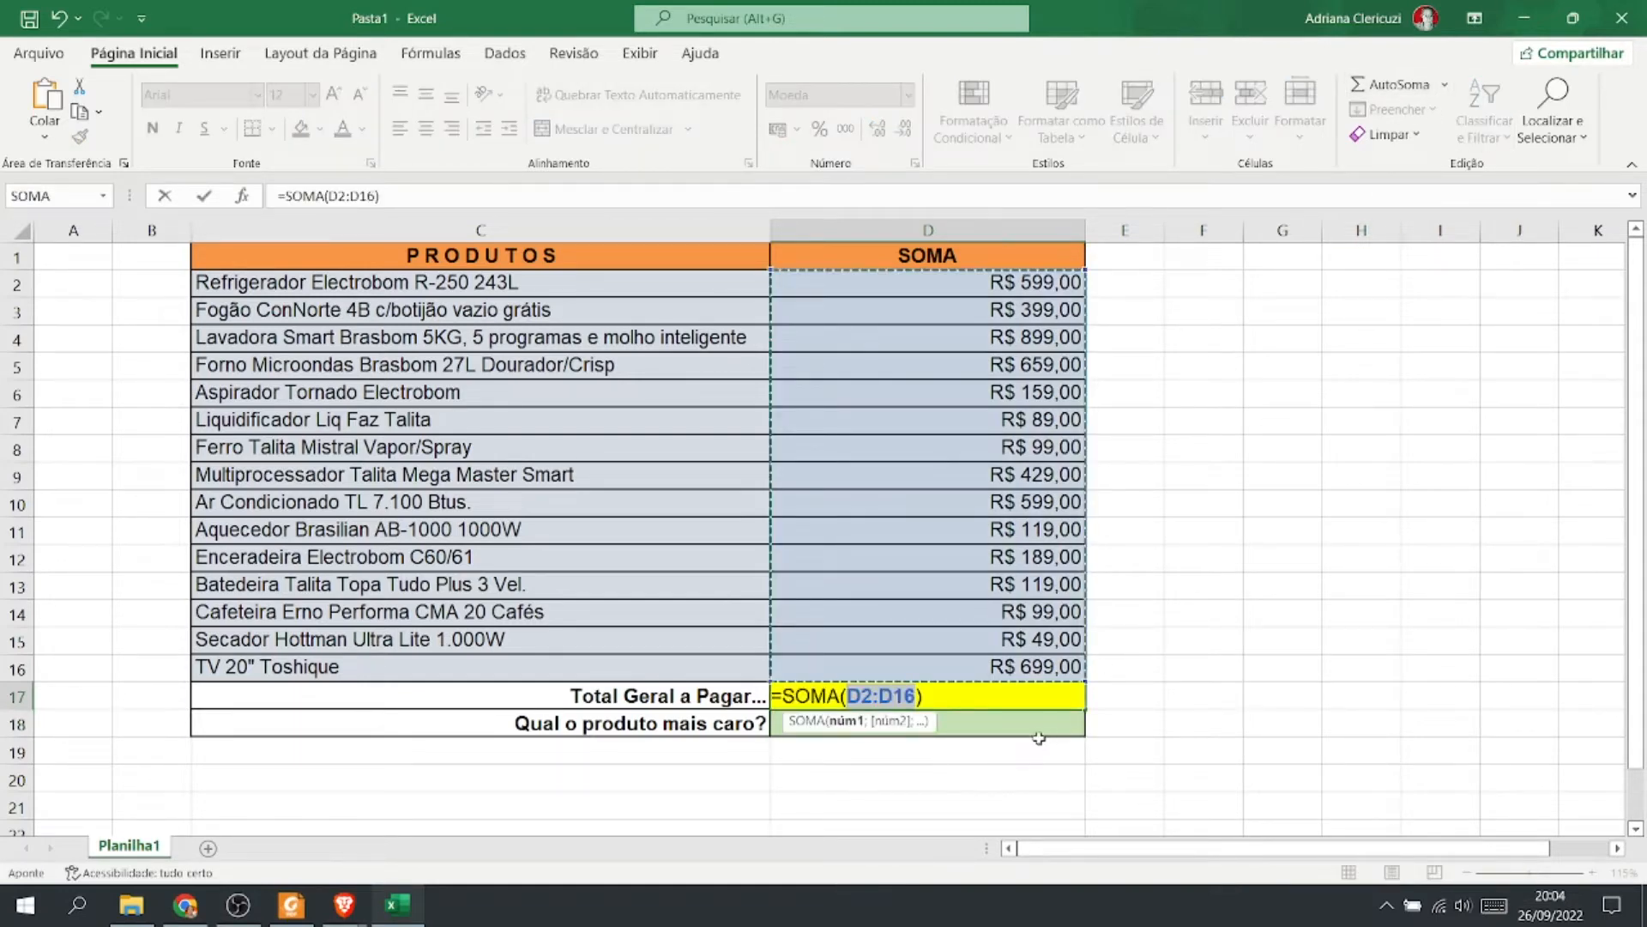
key("Return")
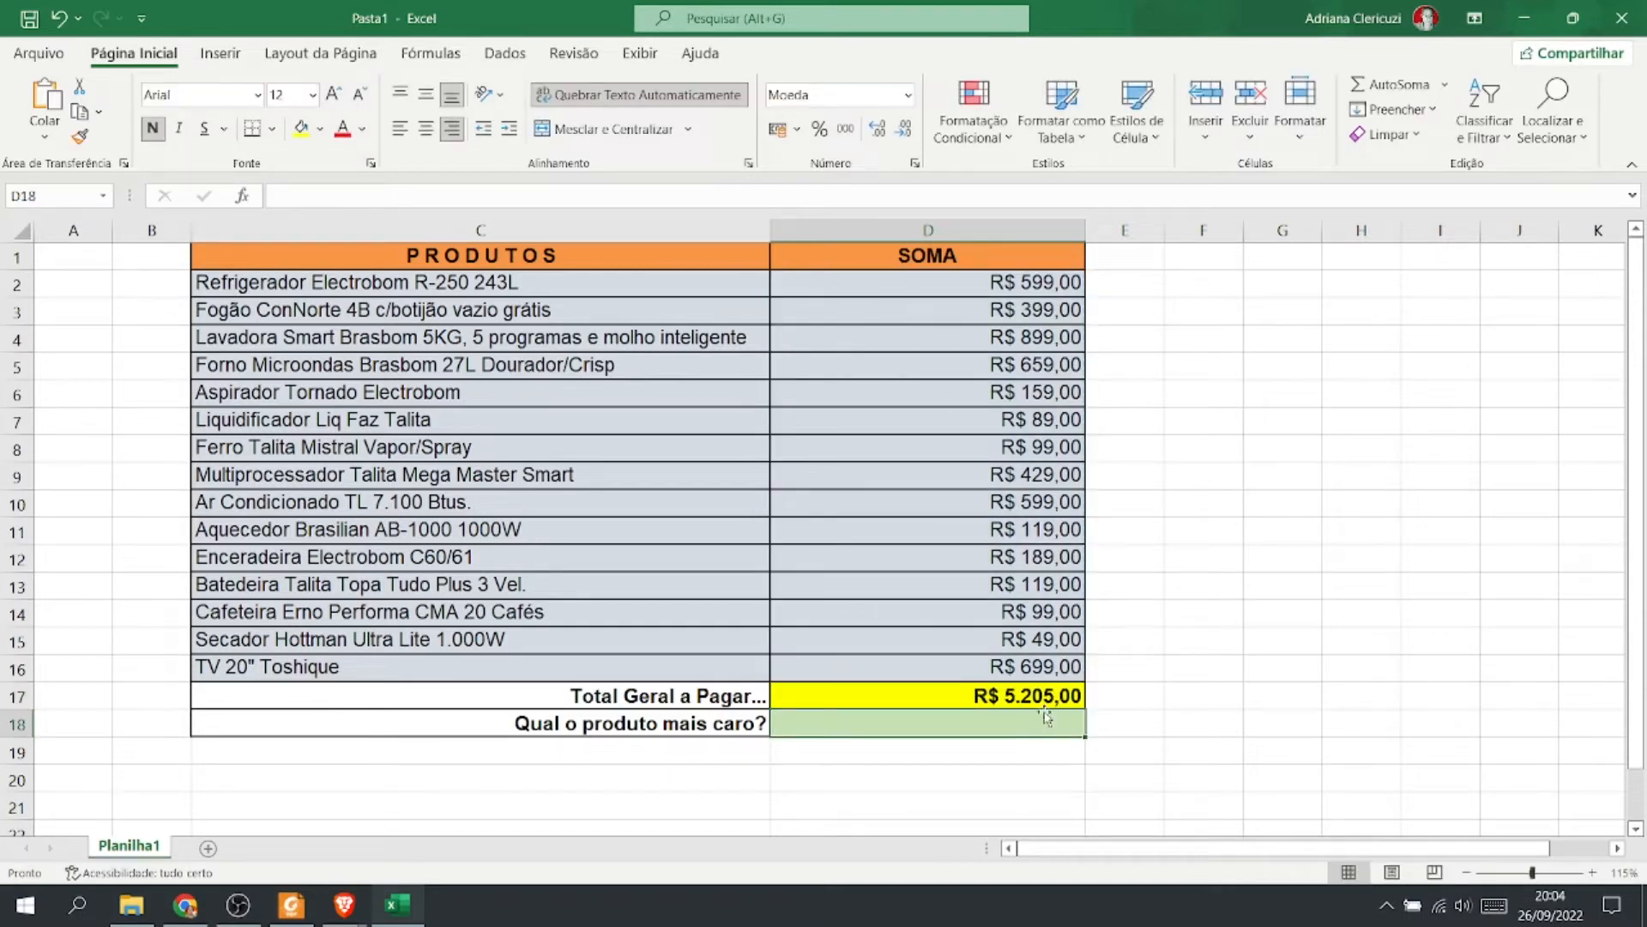
Insert a MÁXIMO formula over D2:D16 in D18 for the most expensive product.
type("=")
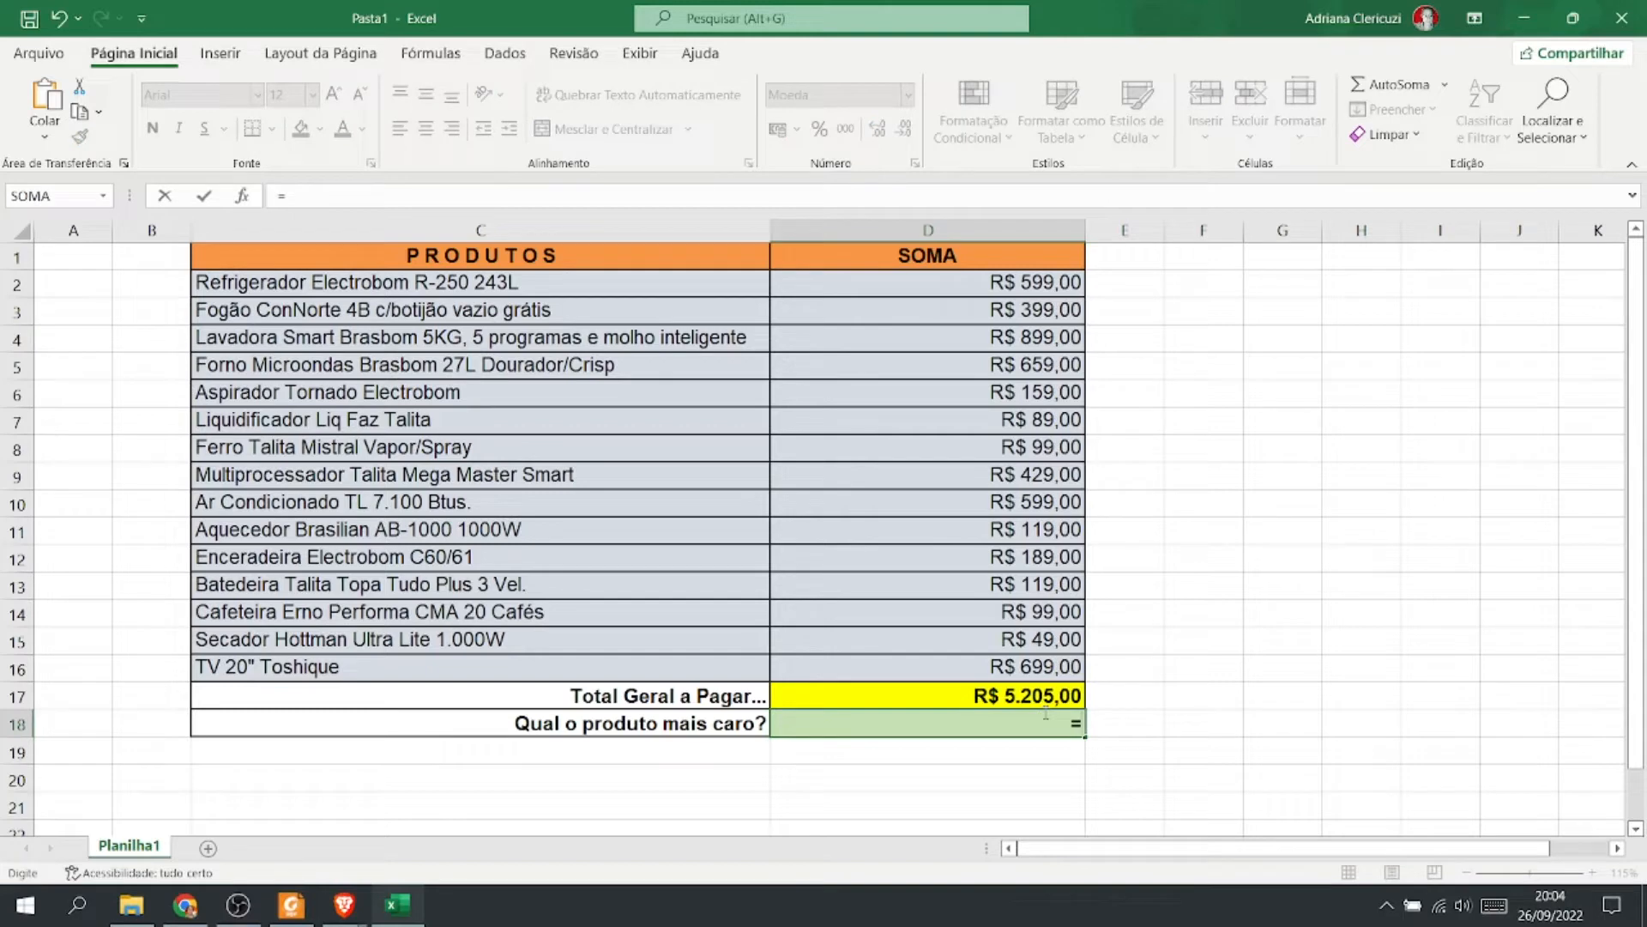
type("má")
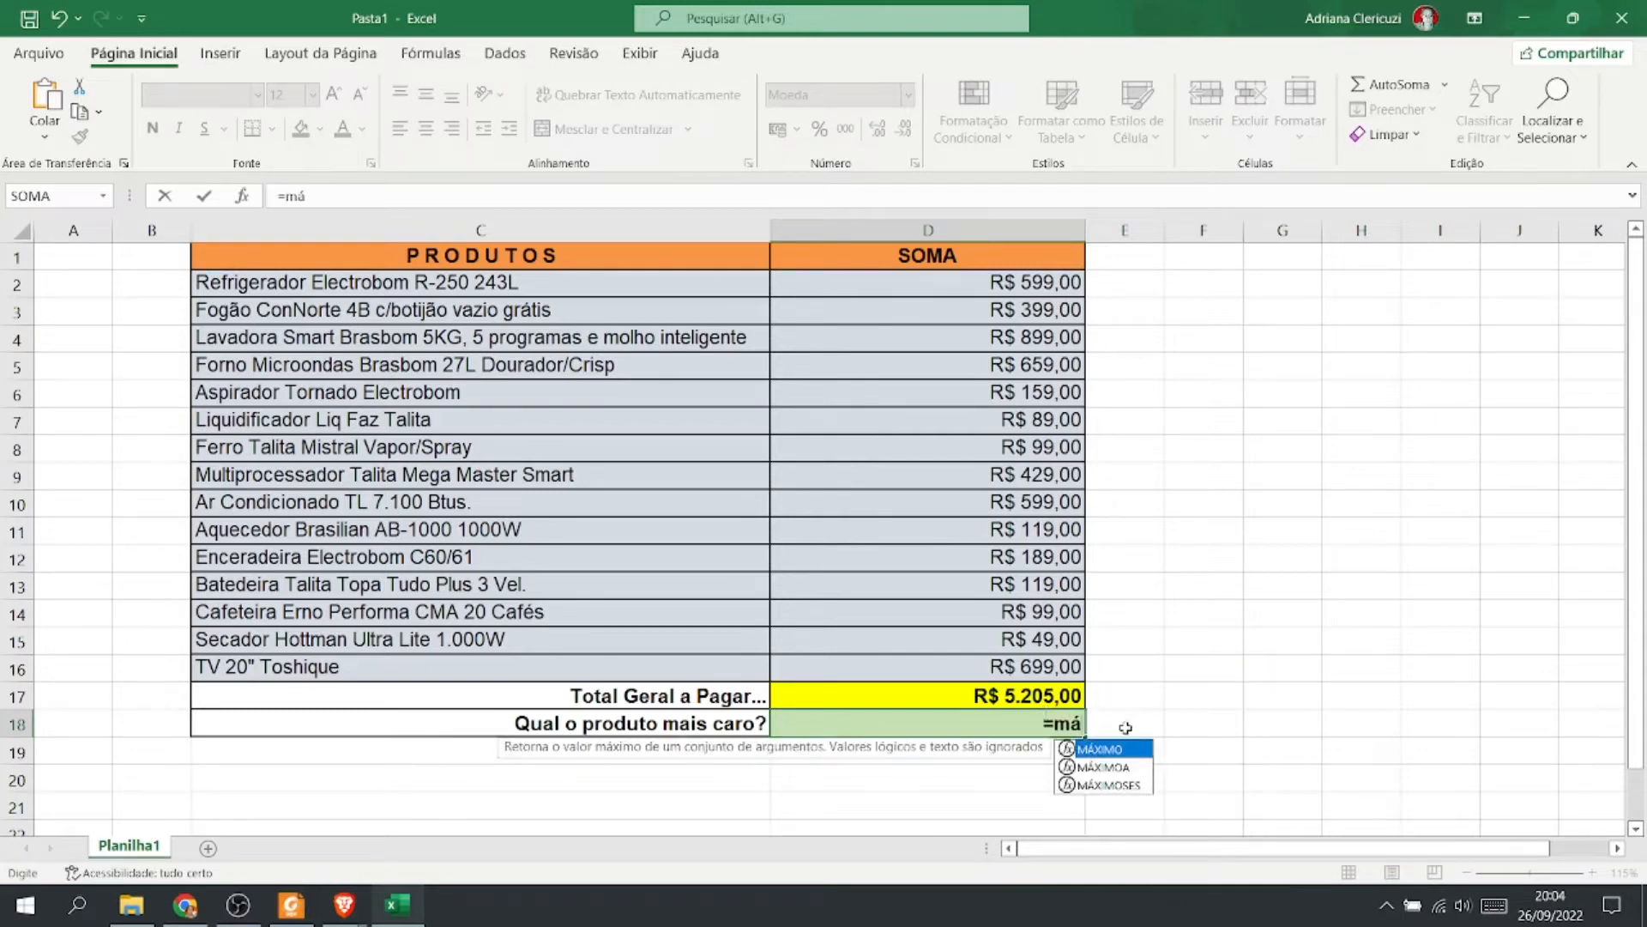
double_click(1135, 751)
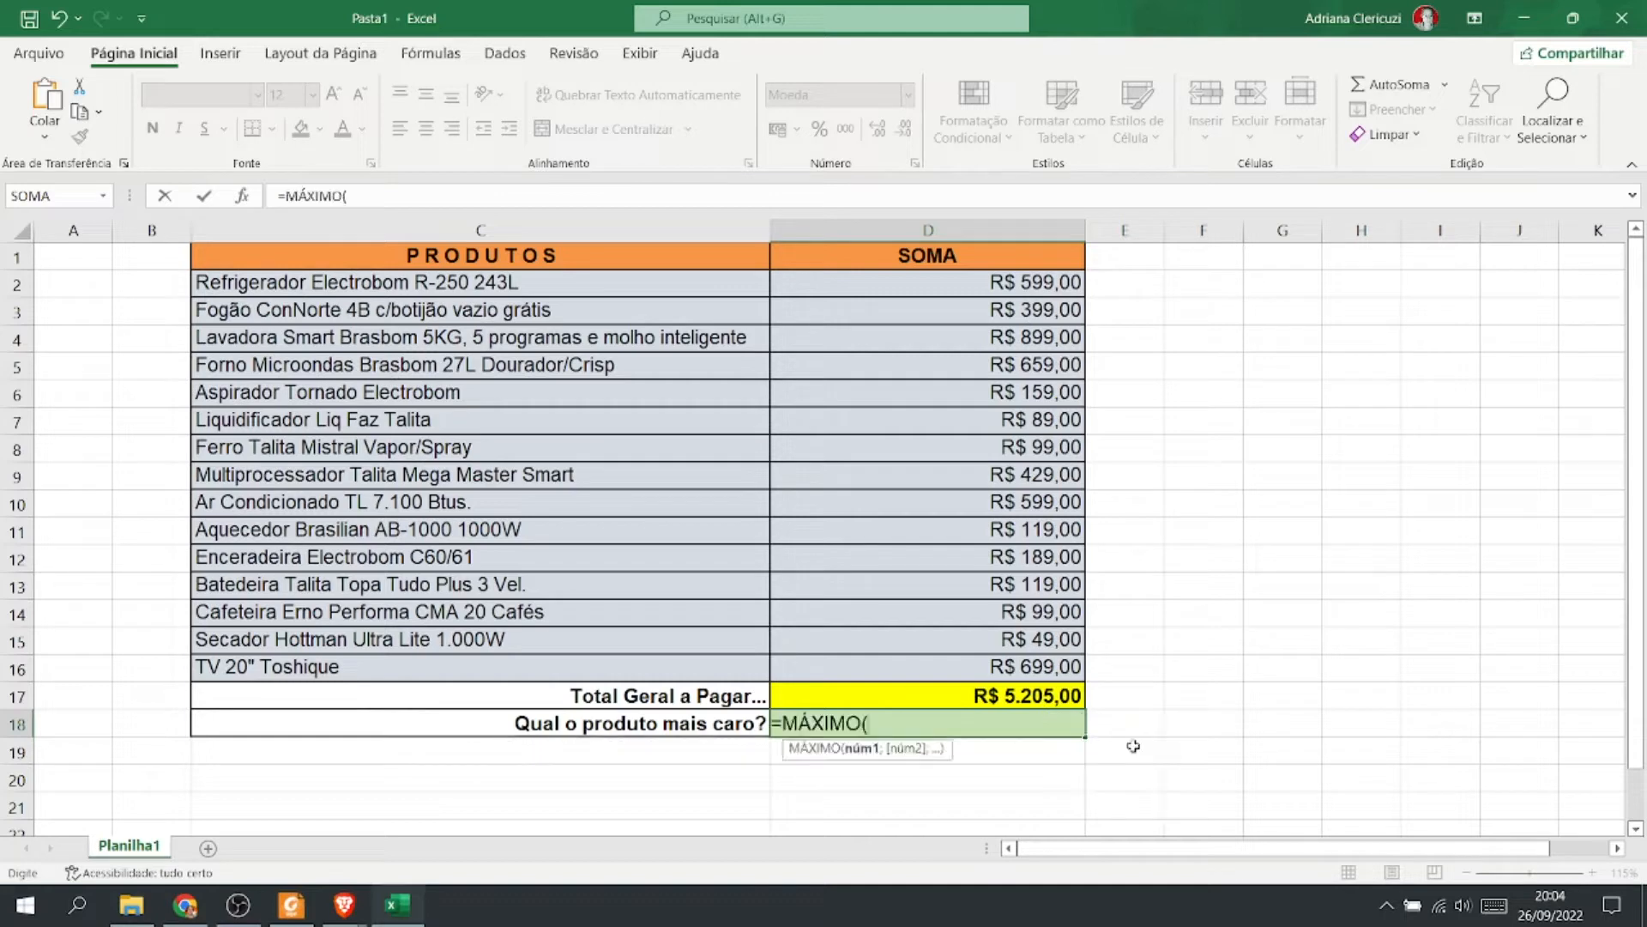
left_click_drag(1013, 288, 1023, 663)
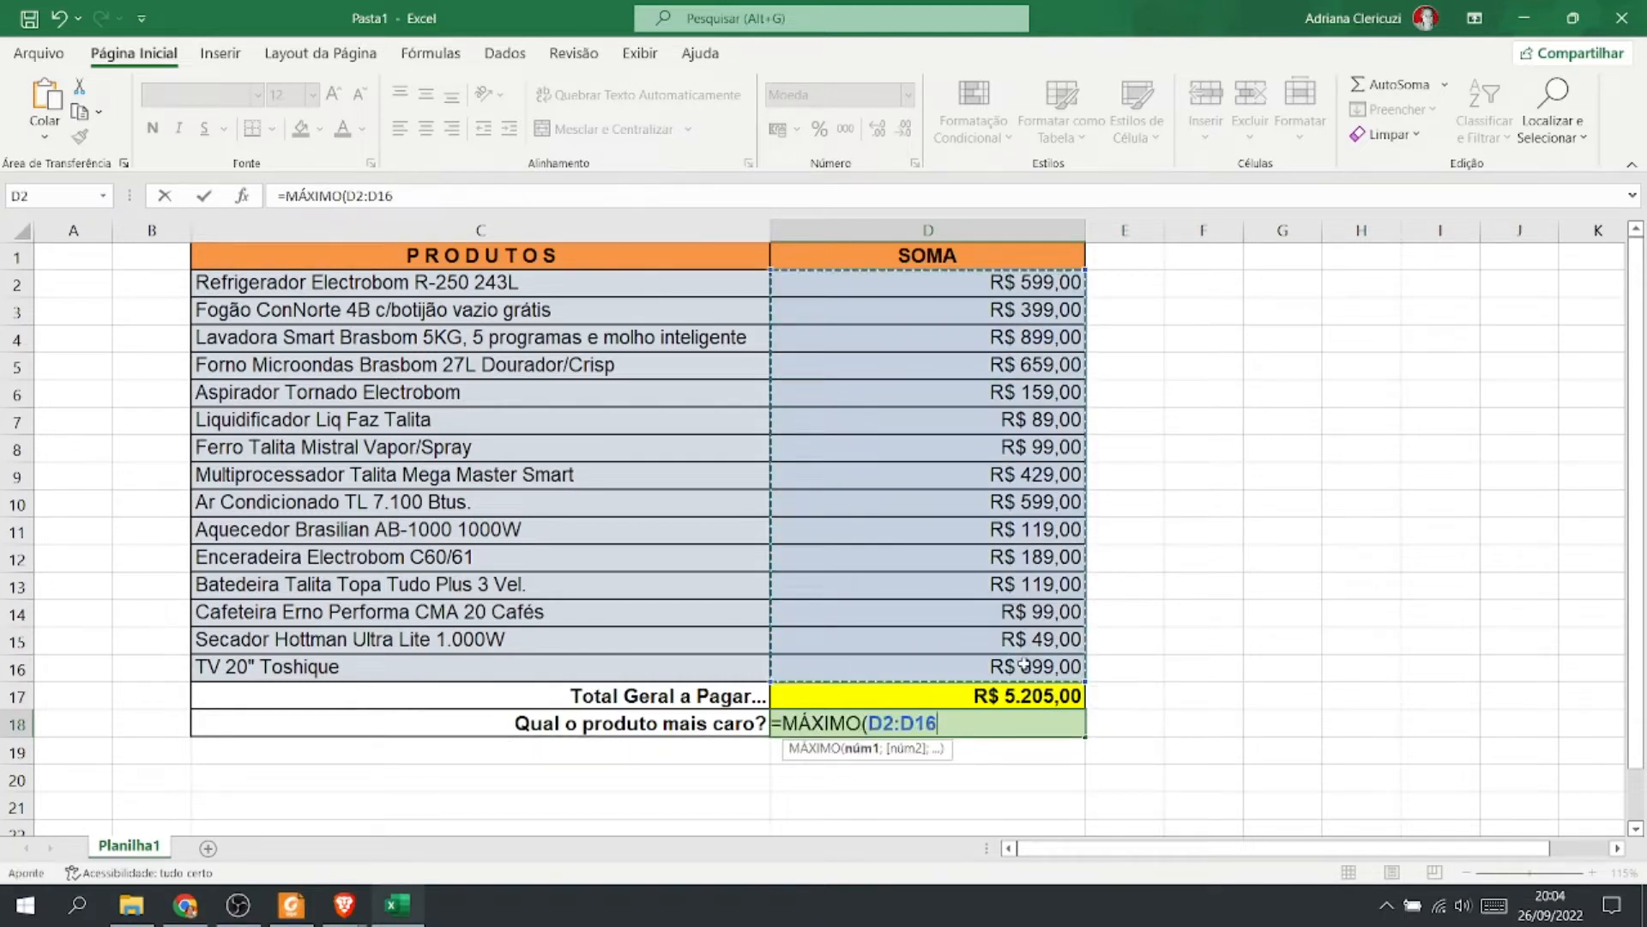
type(")")
key("Return")
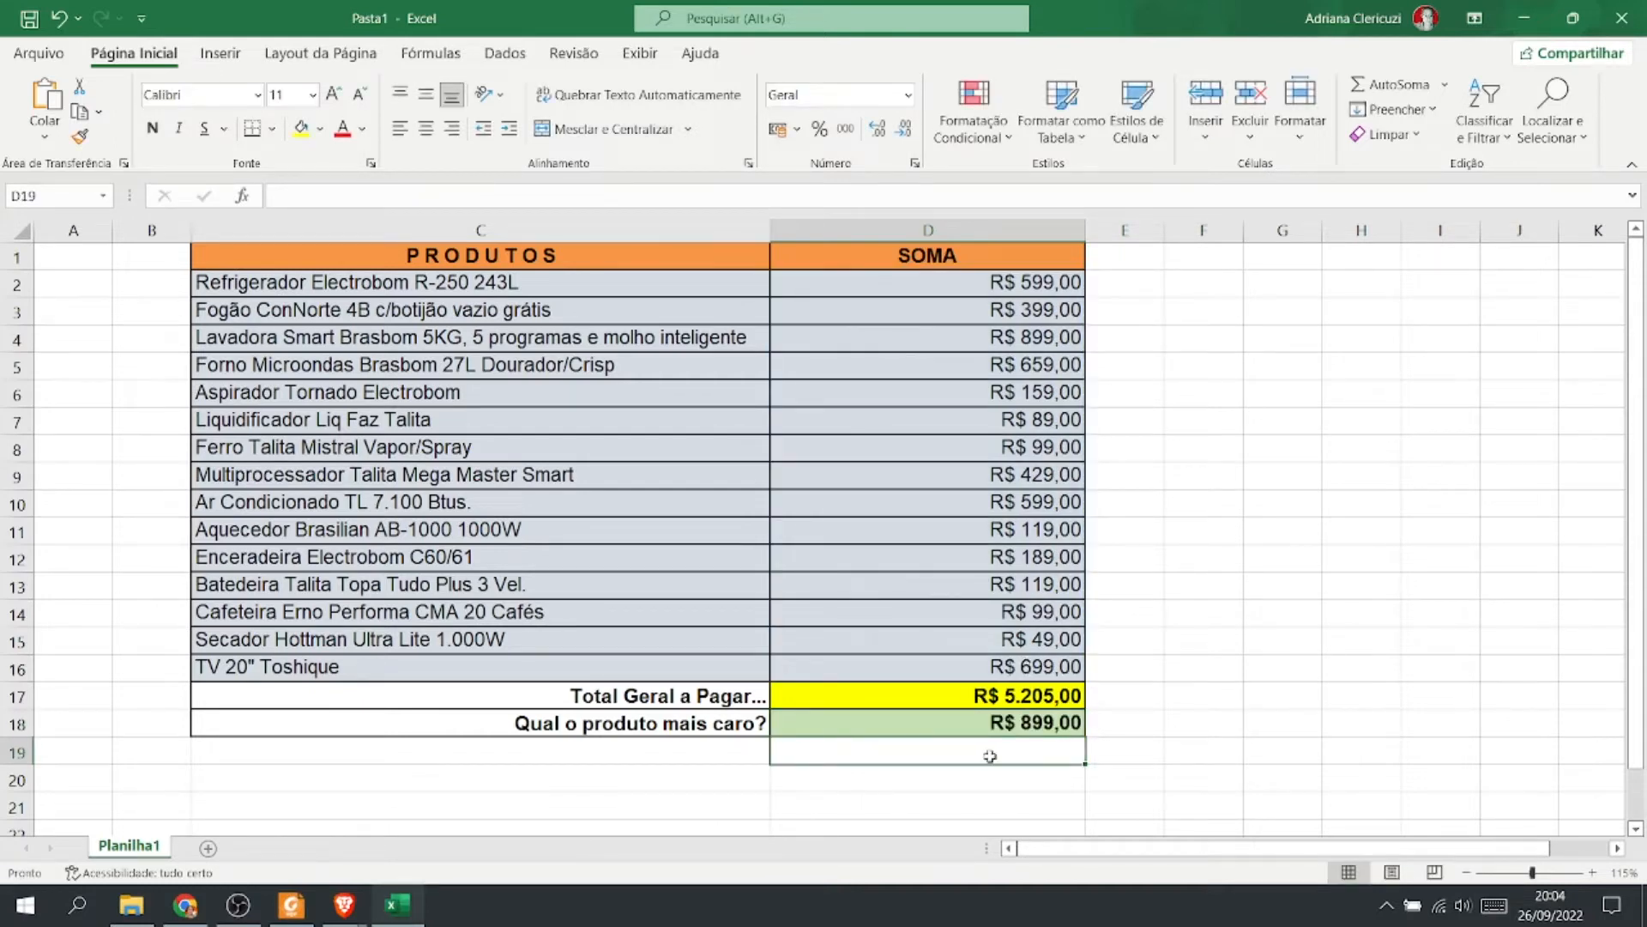
Compare the MÁXIMO formula in Excel's D18 with the MAX formula in C18 of the Mais Caro sheet.
left_click(991, 729)
double_click(991, 730)
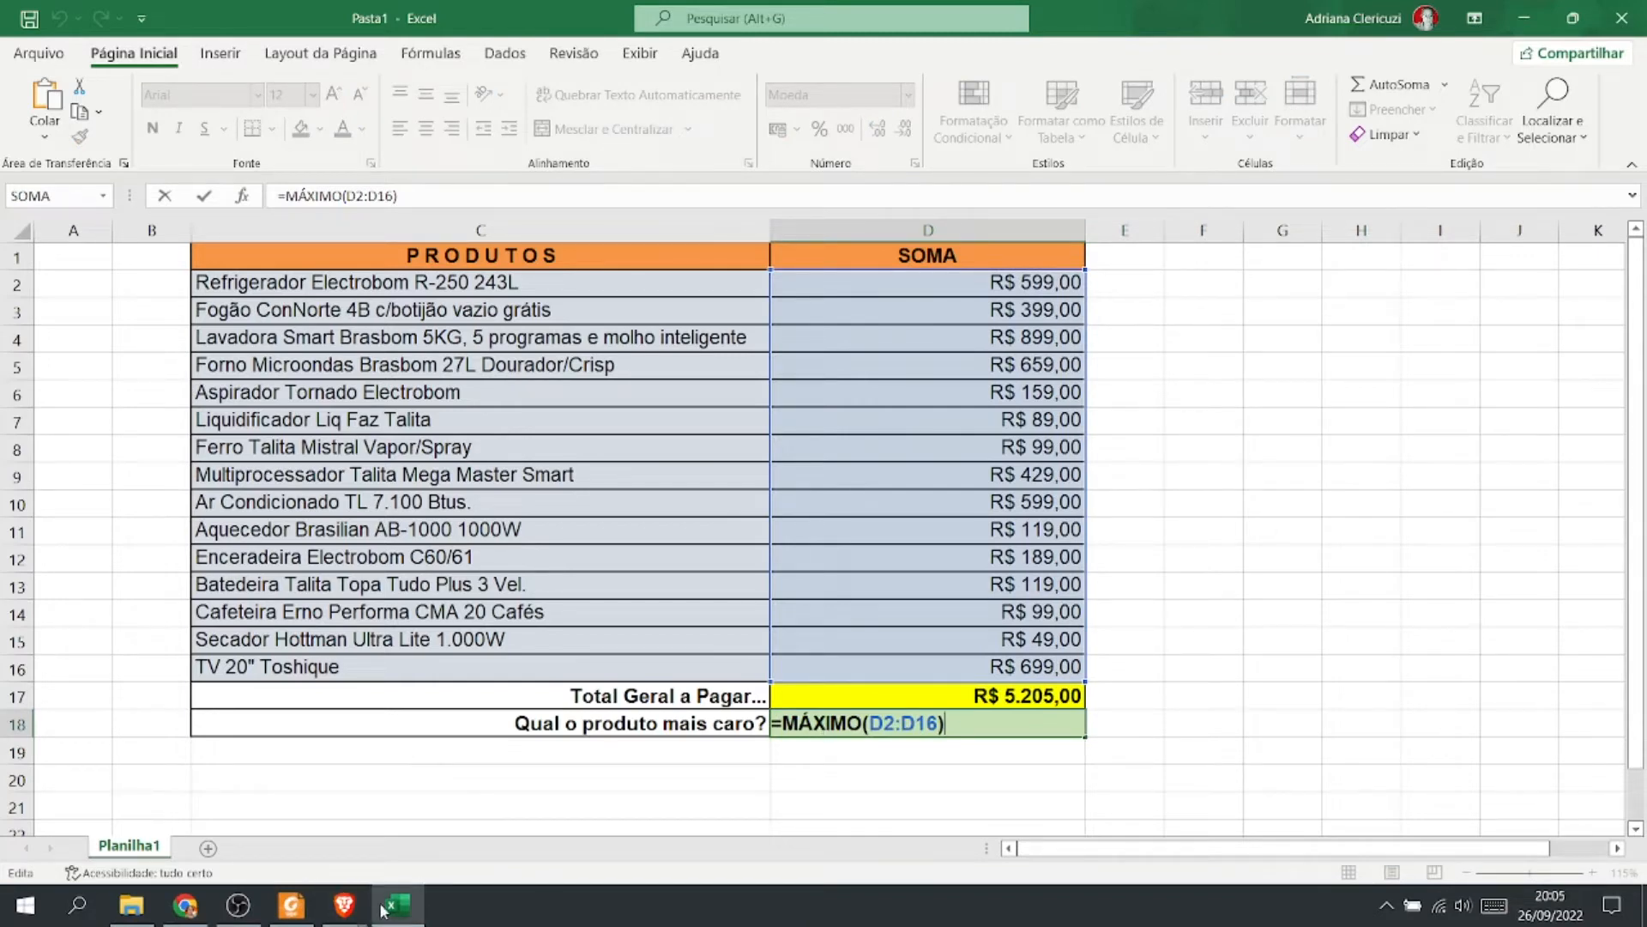
left_click(196, 911)
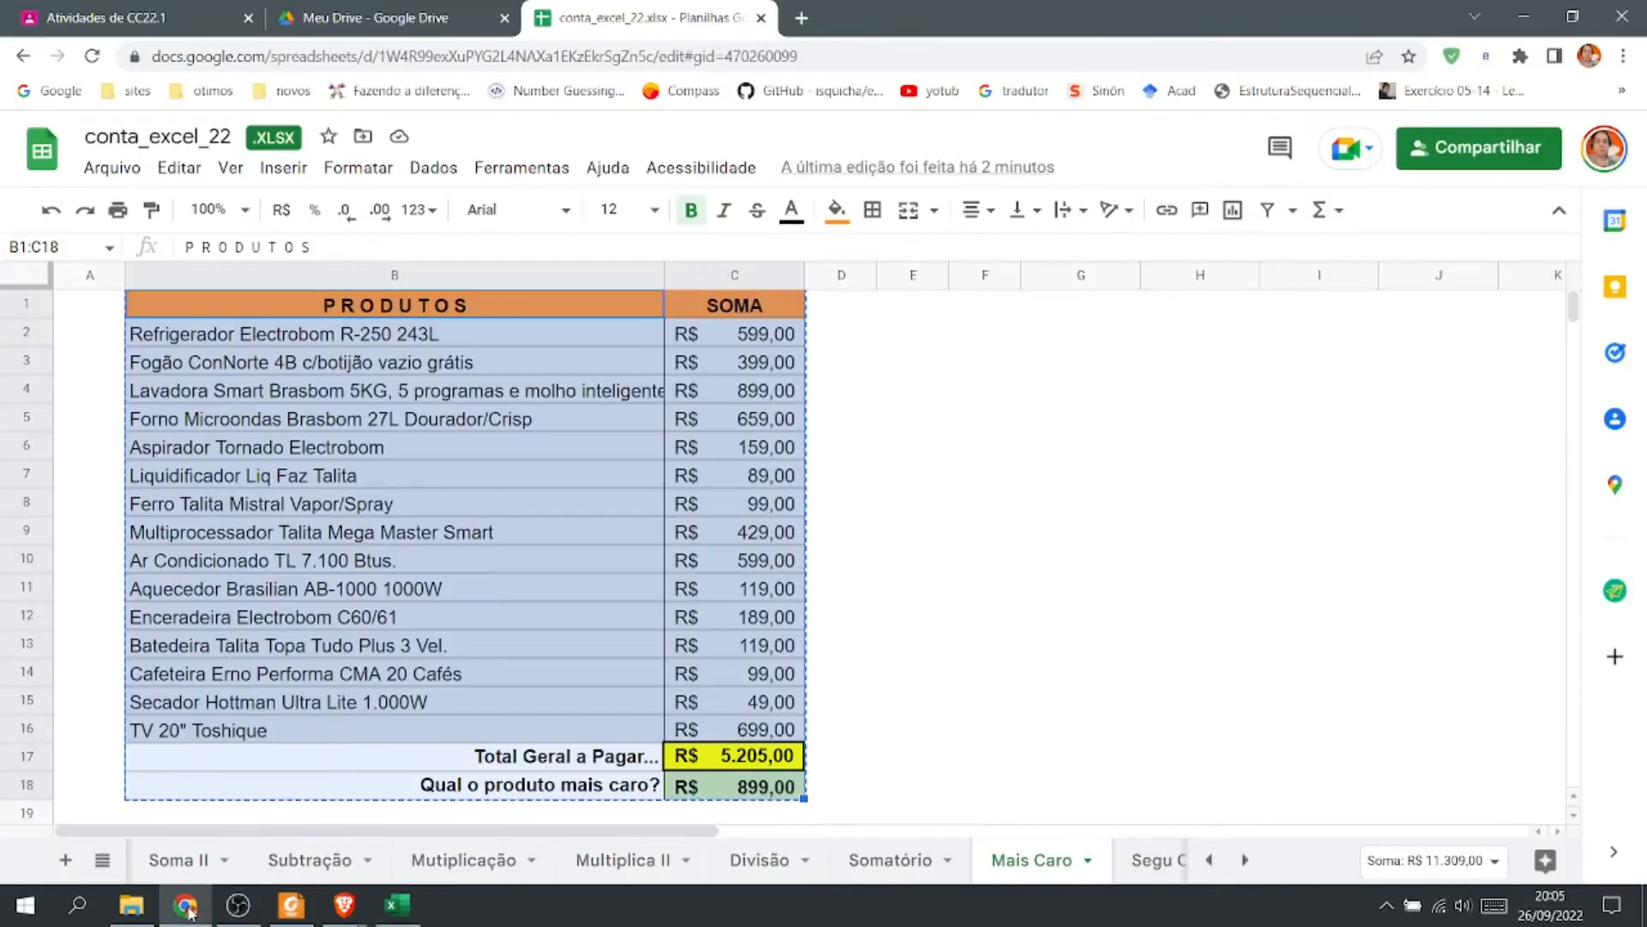
key("Escape")
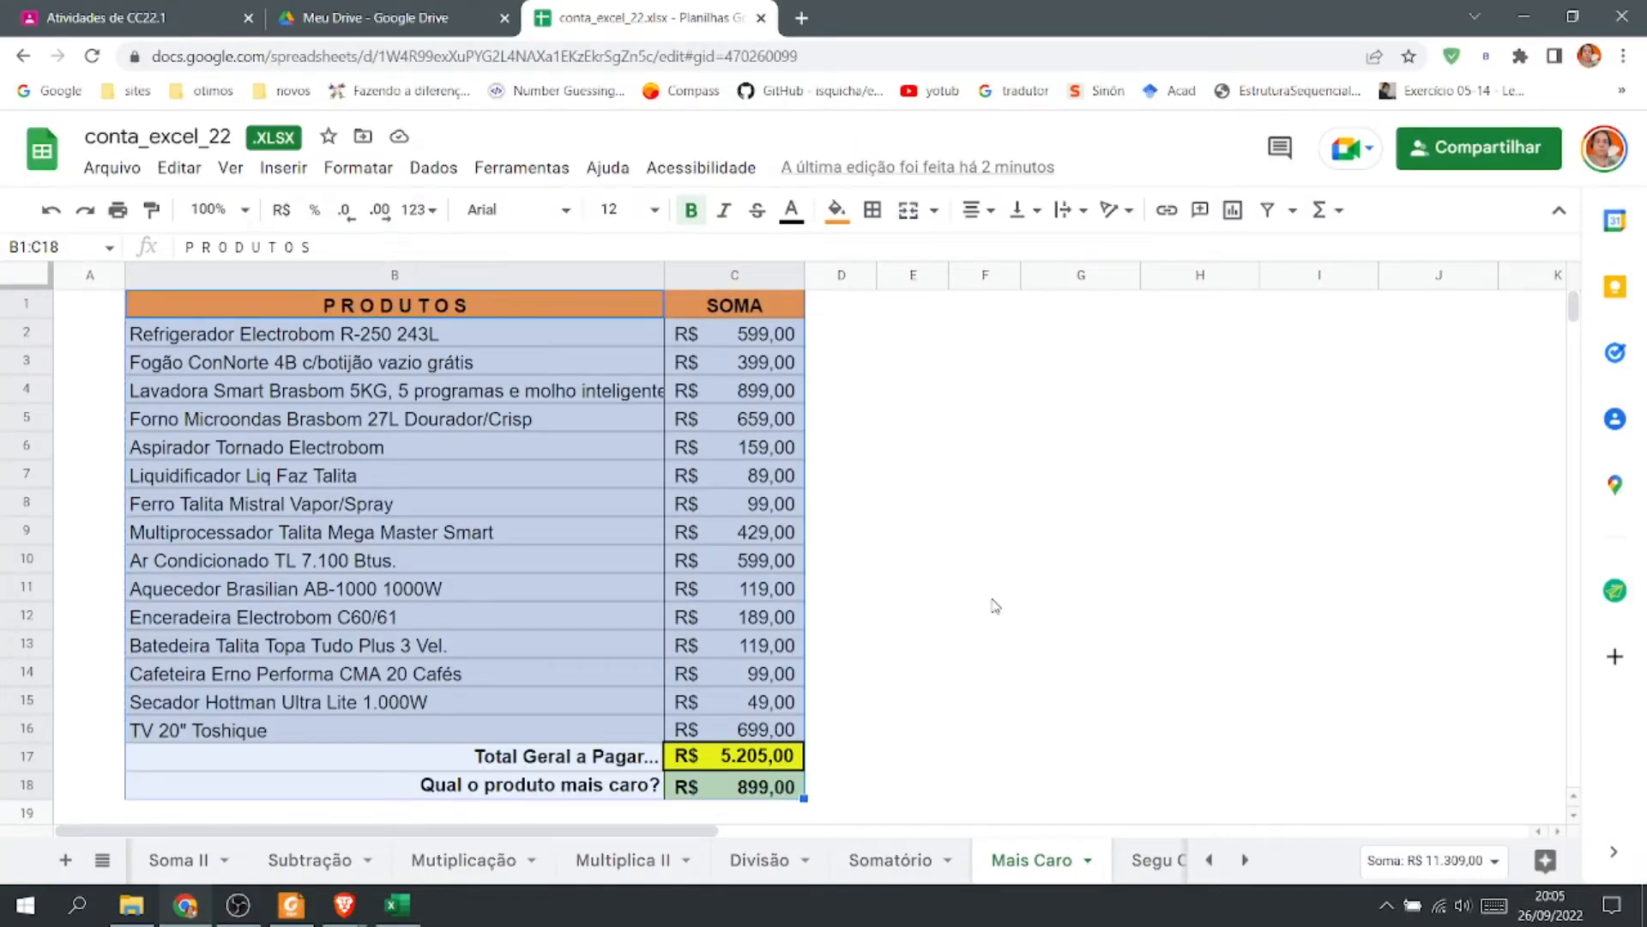
left_click(922, 761)
left_click(743, 796)
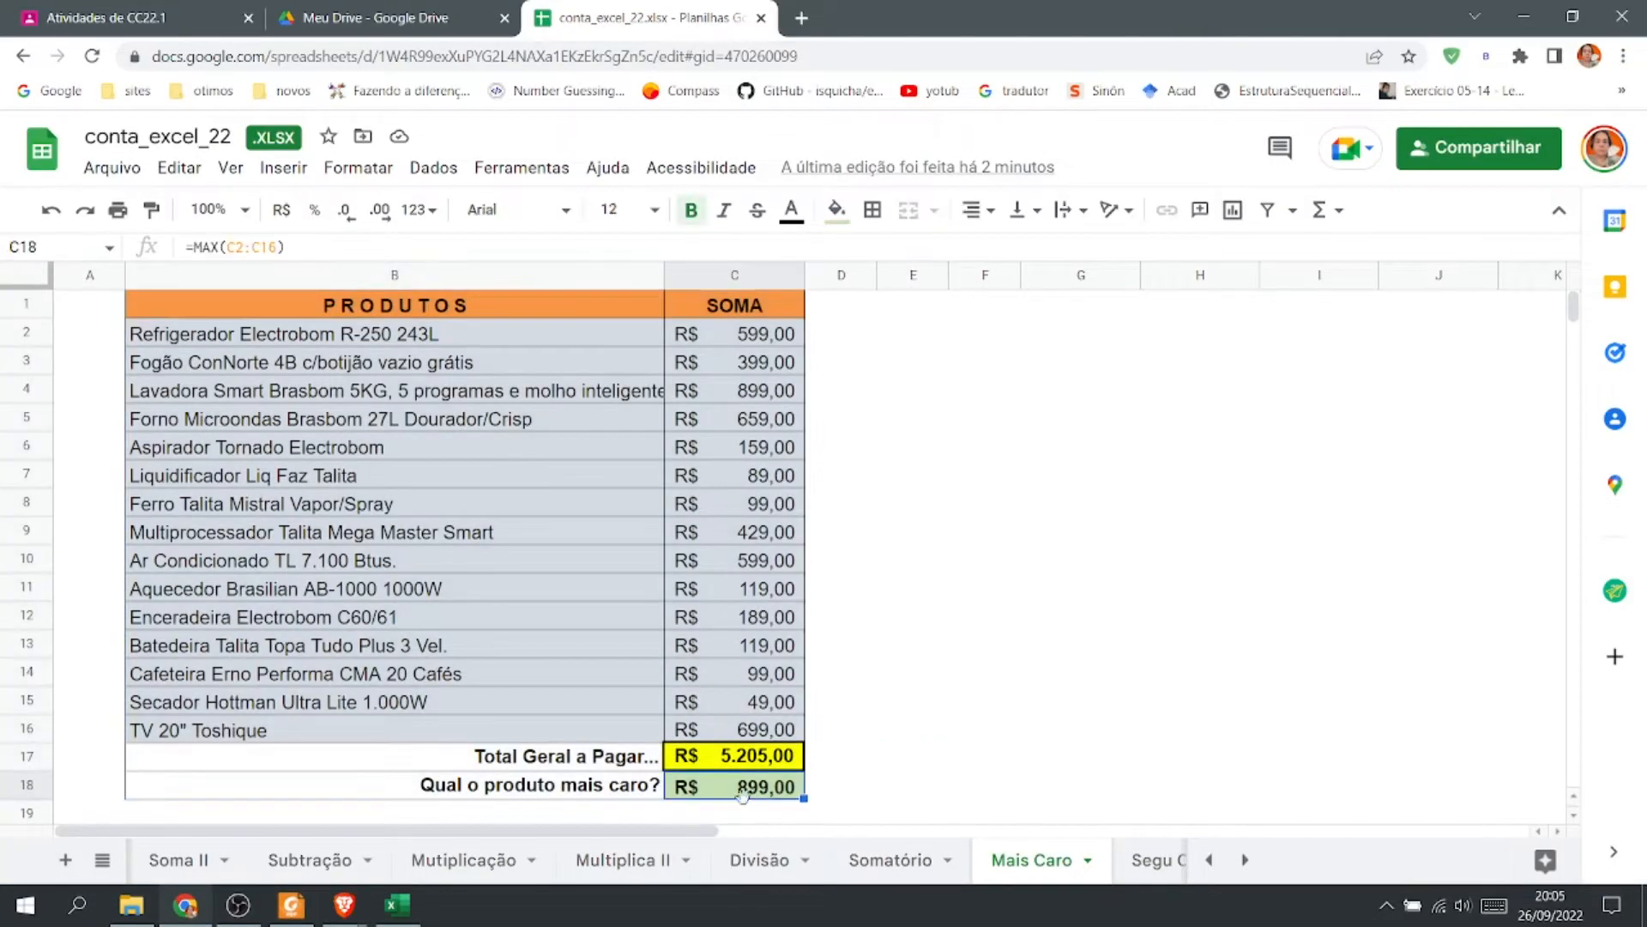
double_click(743, 796)
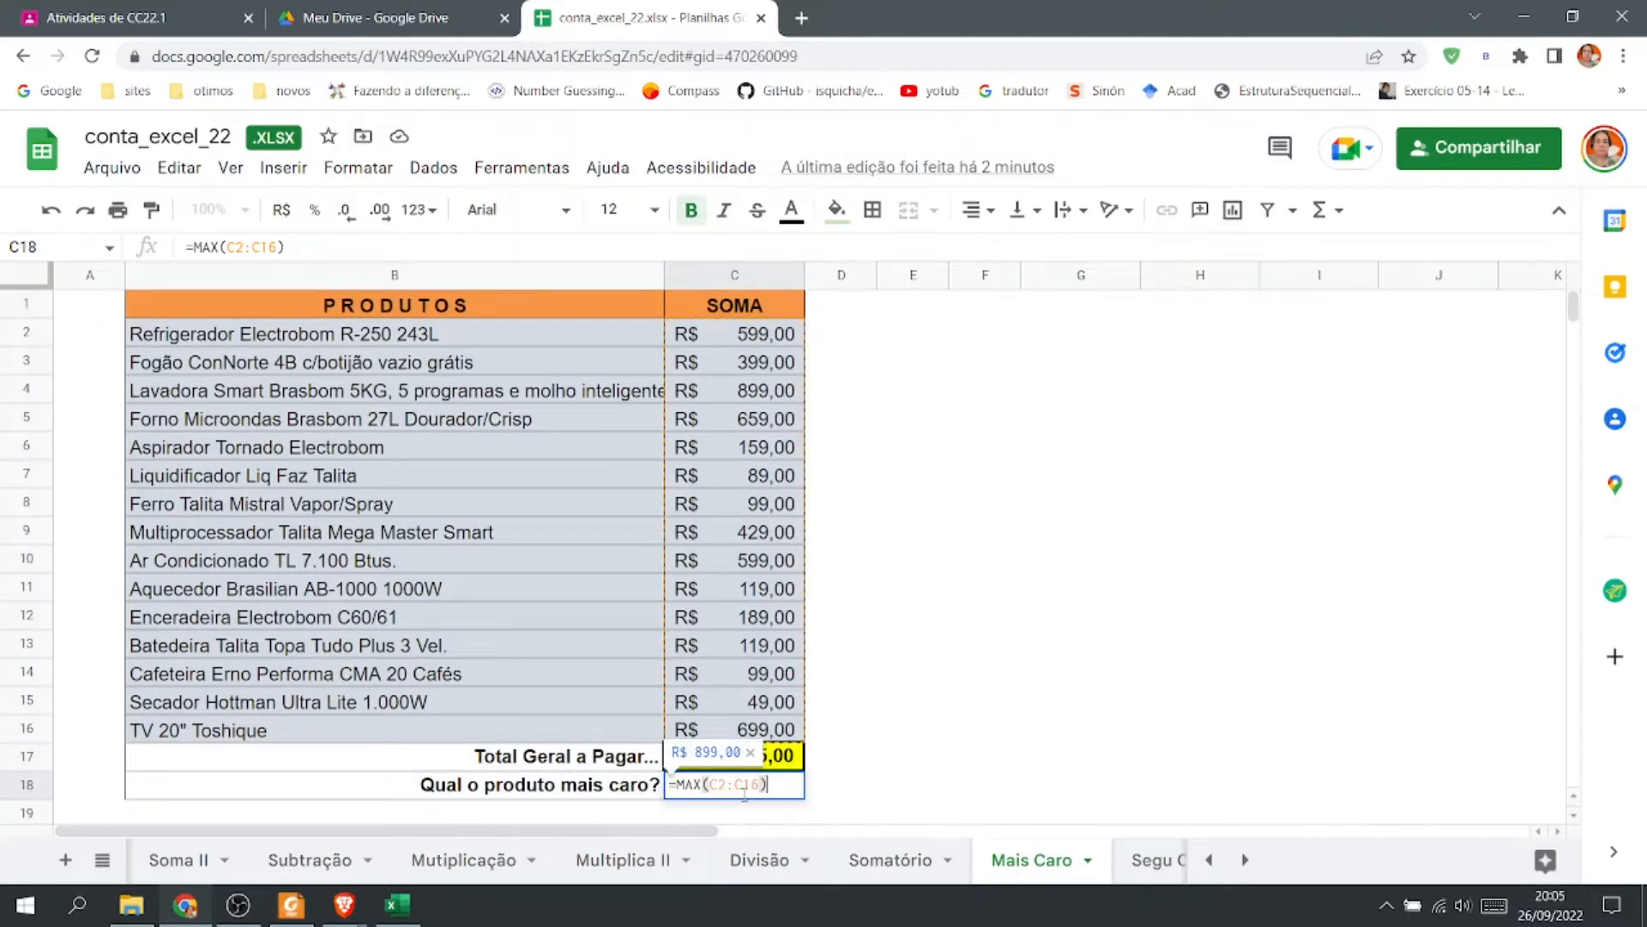
left_click(854, 779)
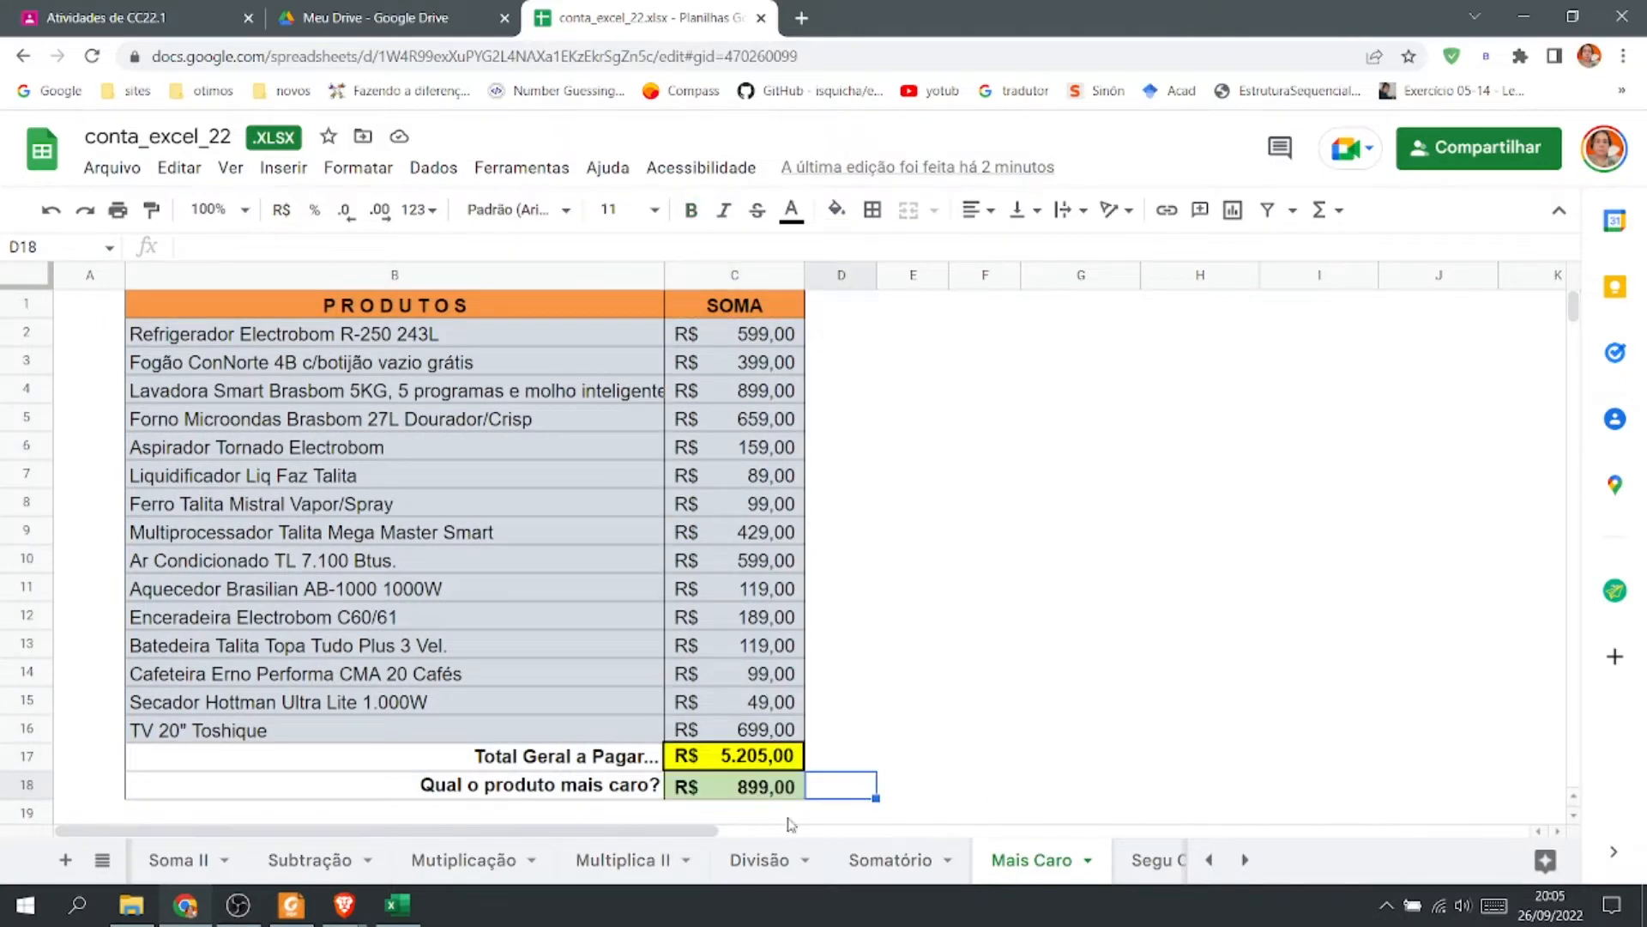
Enter =máximo(C2:C16) in C19 of the Mais Caro sheet and reopen the formula to inspect it.
scroll(789, 811, "down", 1)
left_click(740, 733)
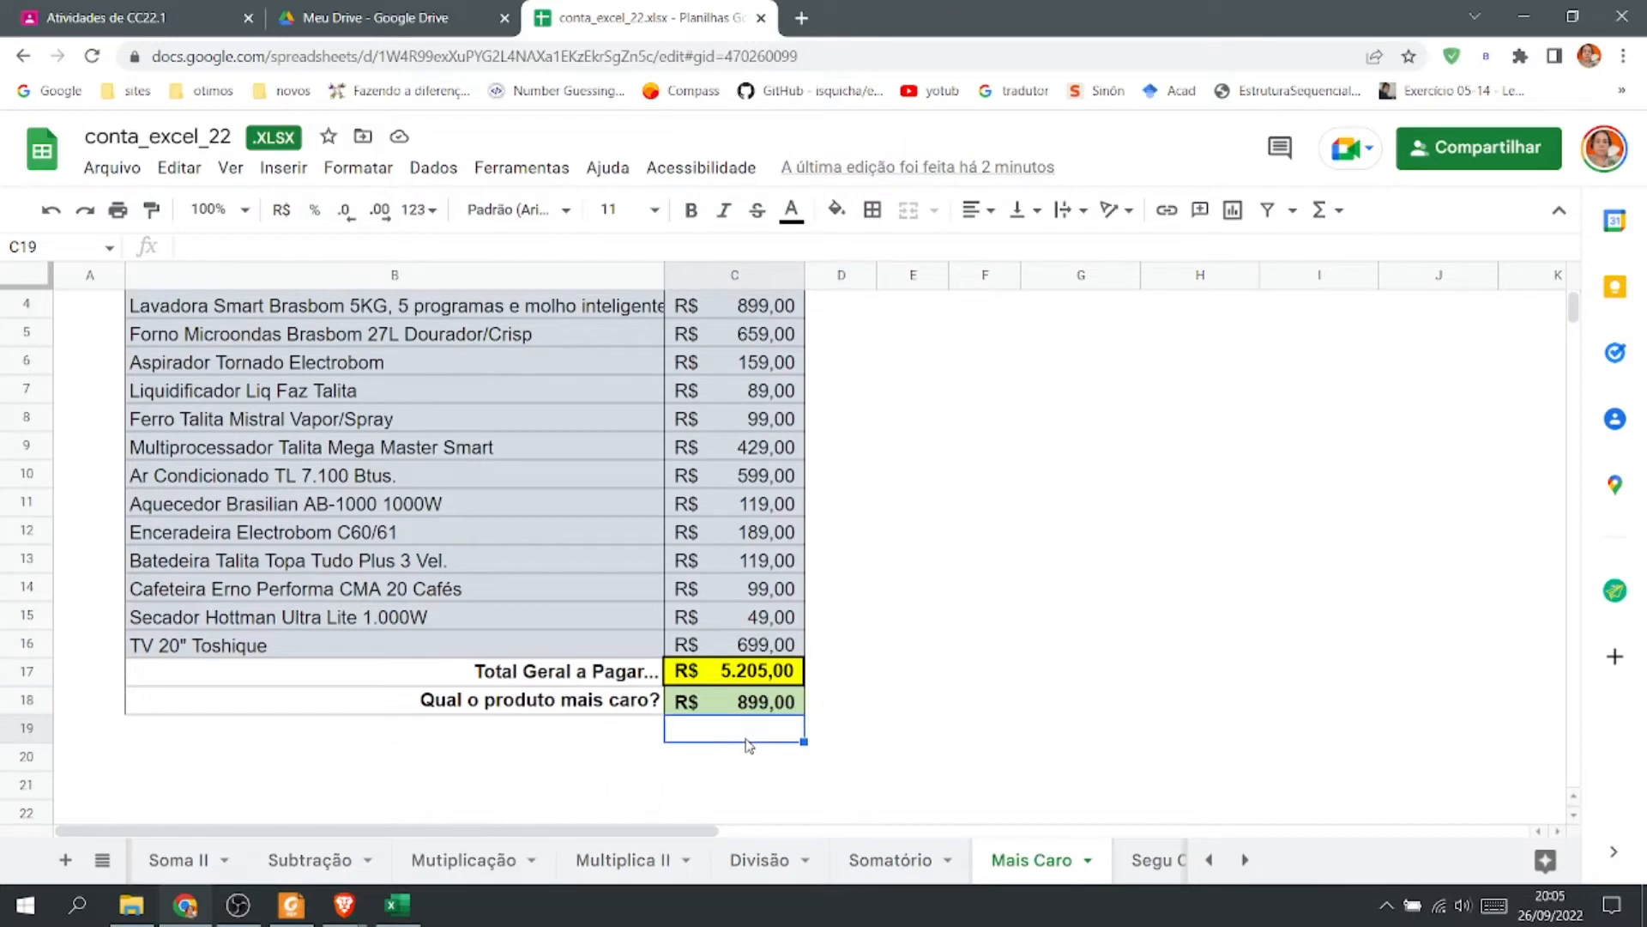
type("=m")
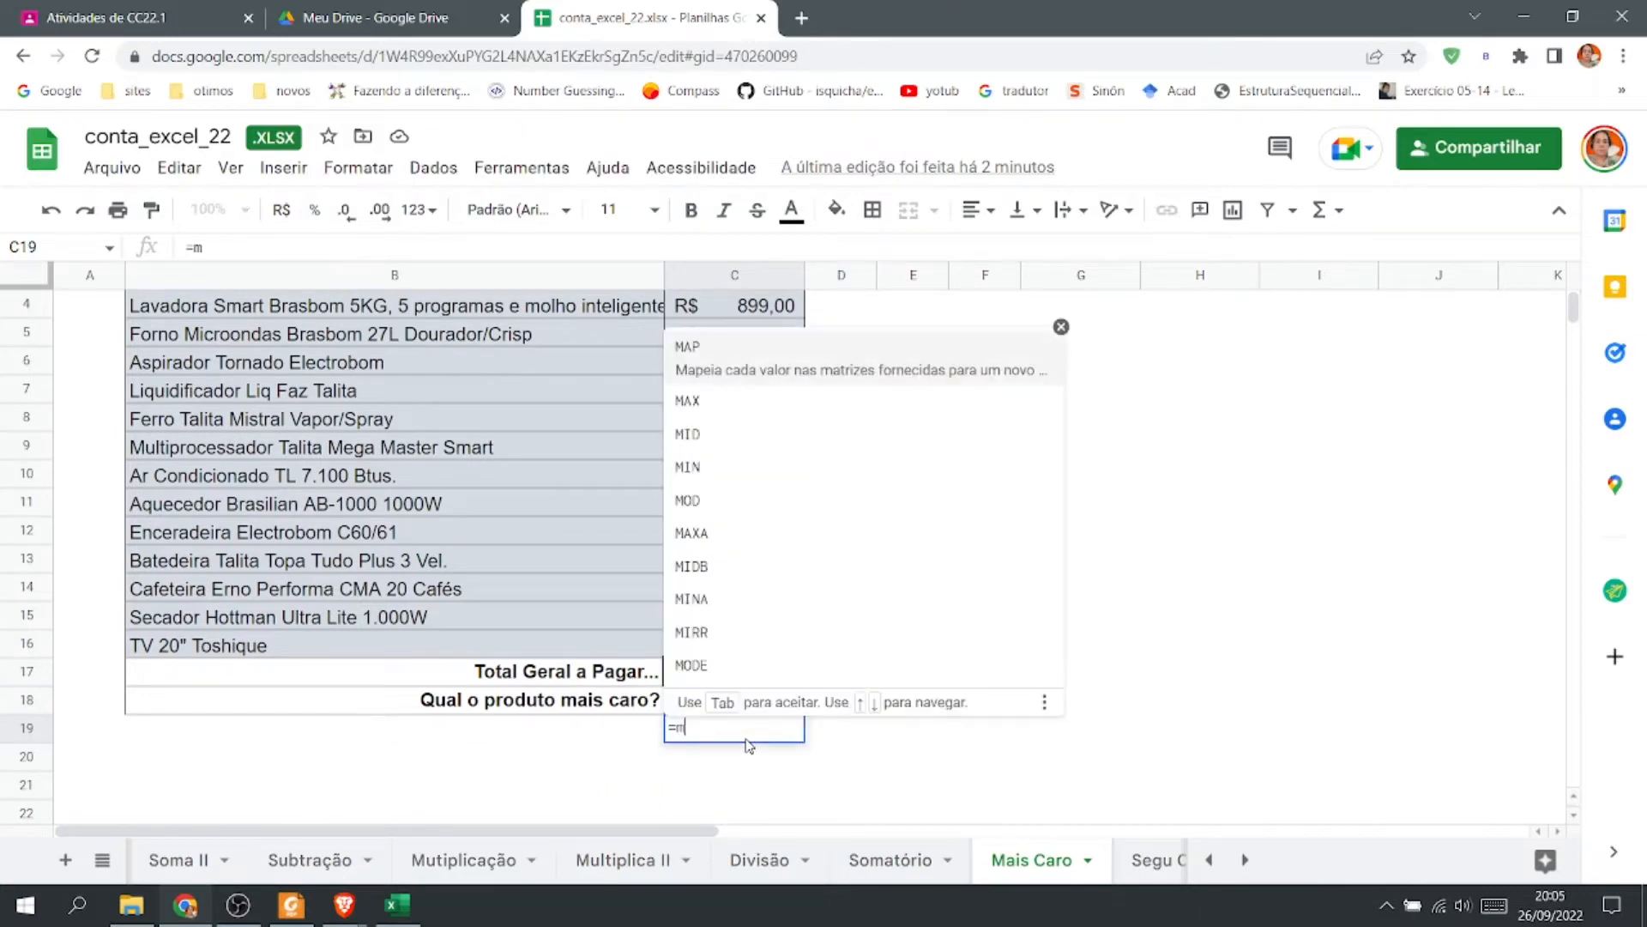
type("áximo(")
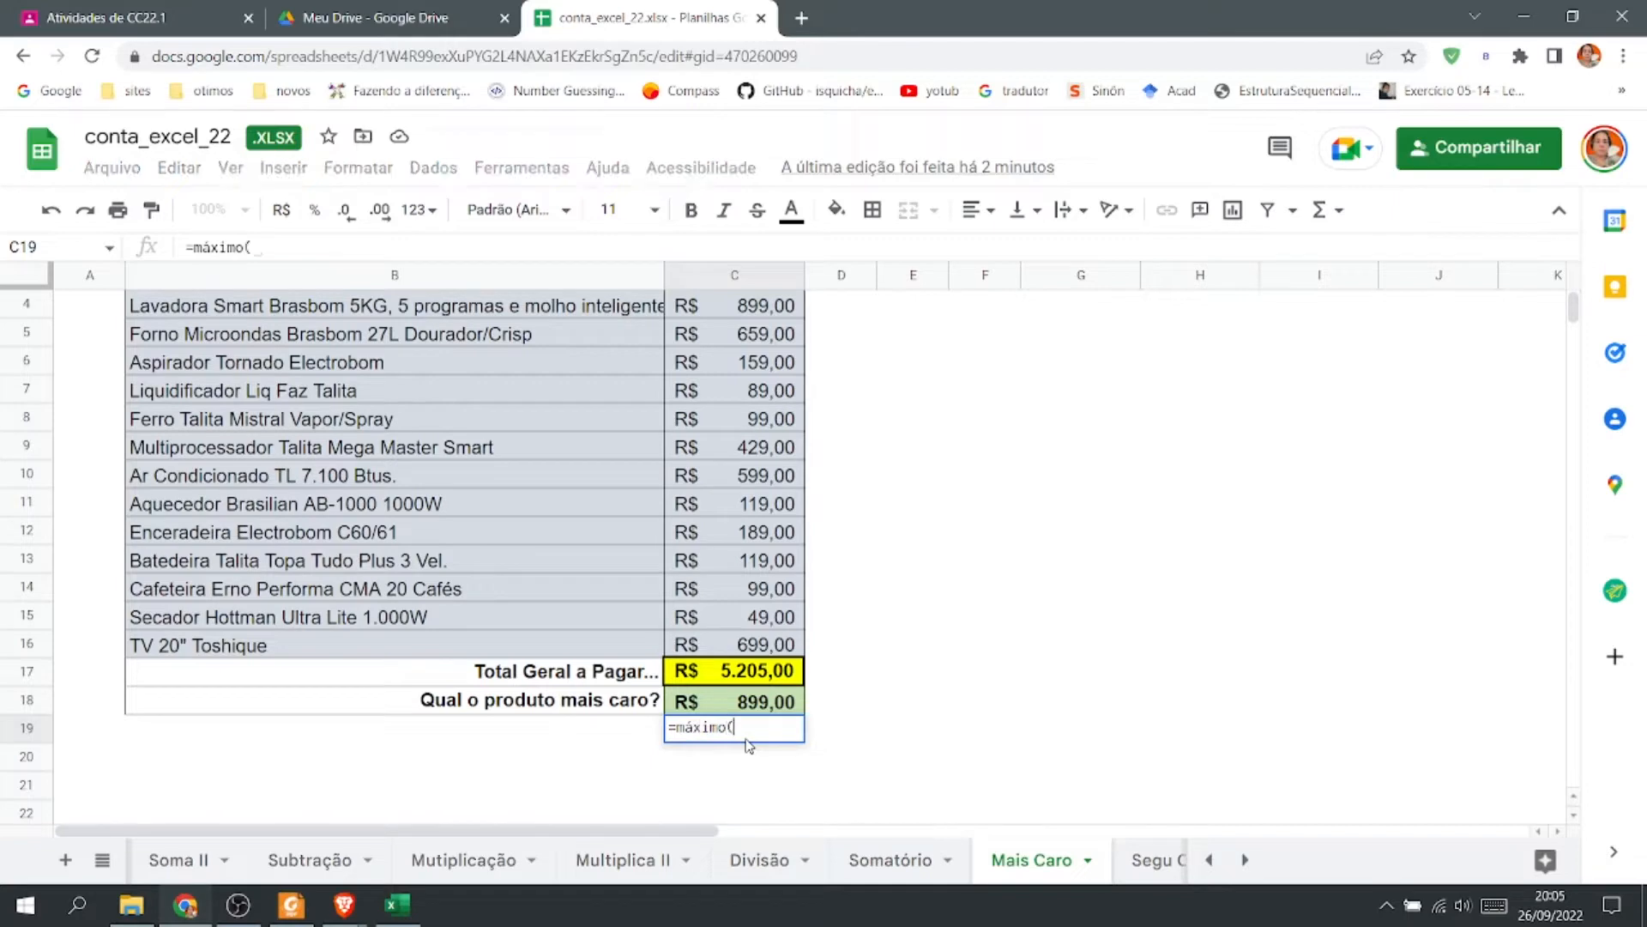
left_click_drag(730, 643, 779, 342)
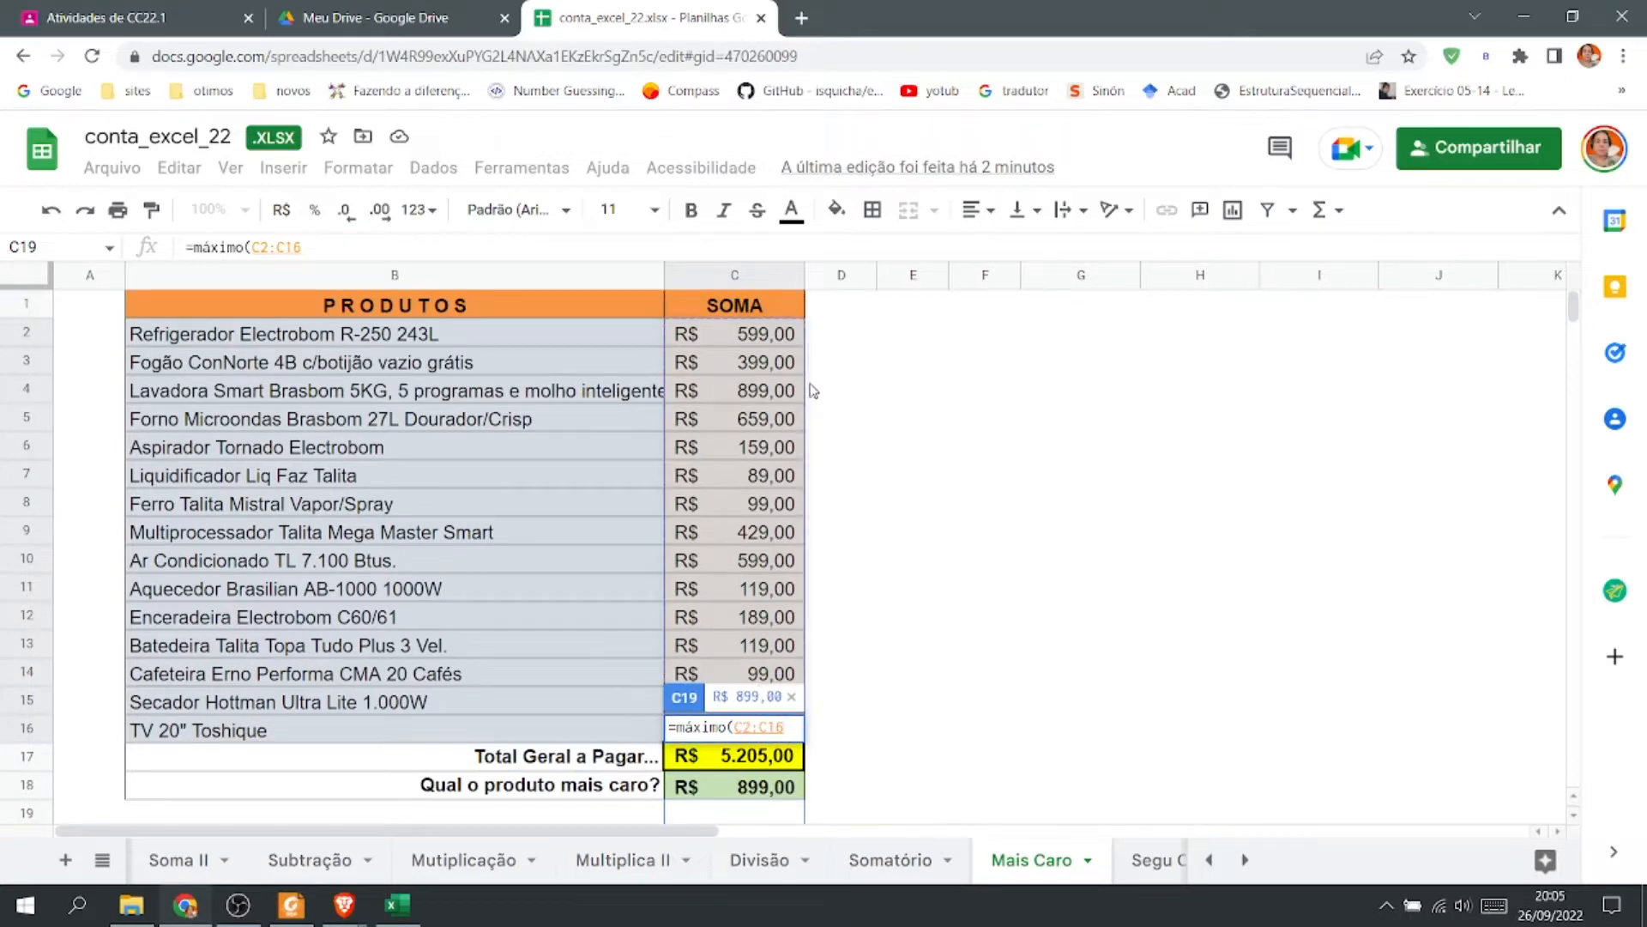
key("Return")
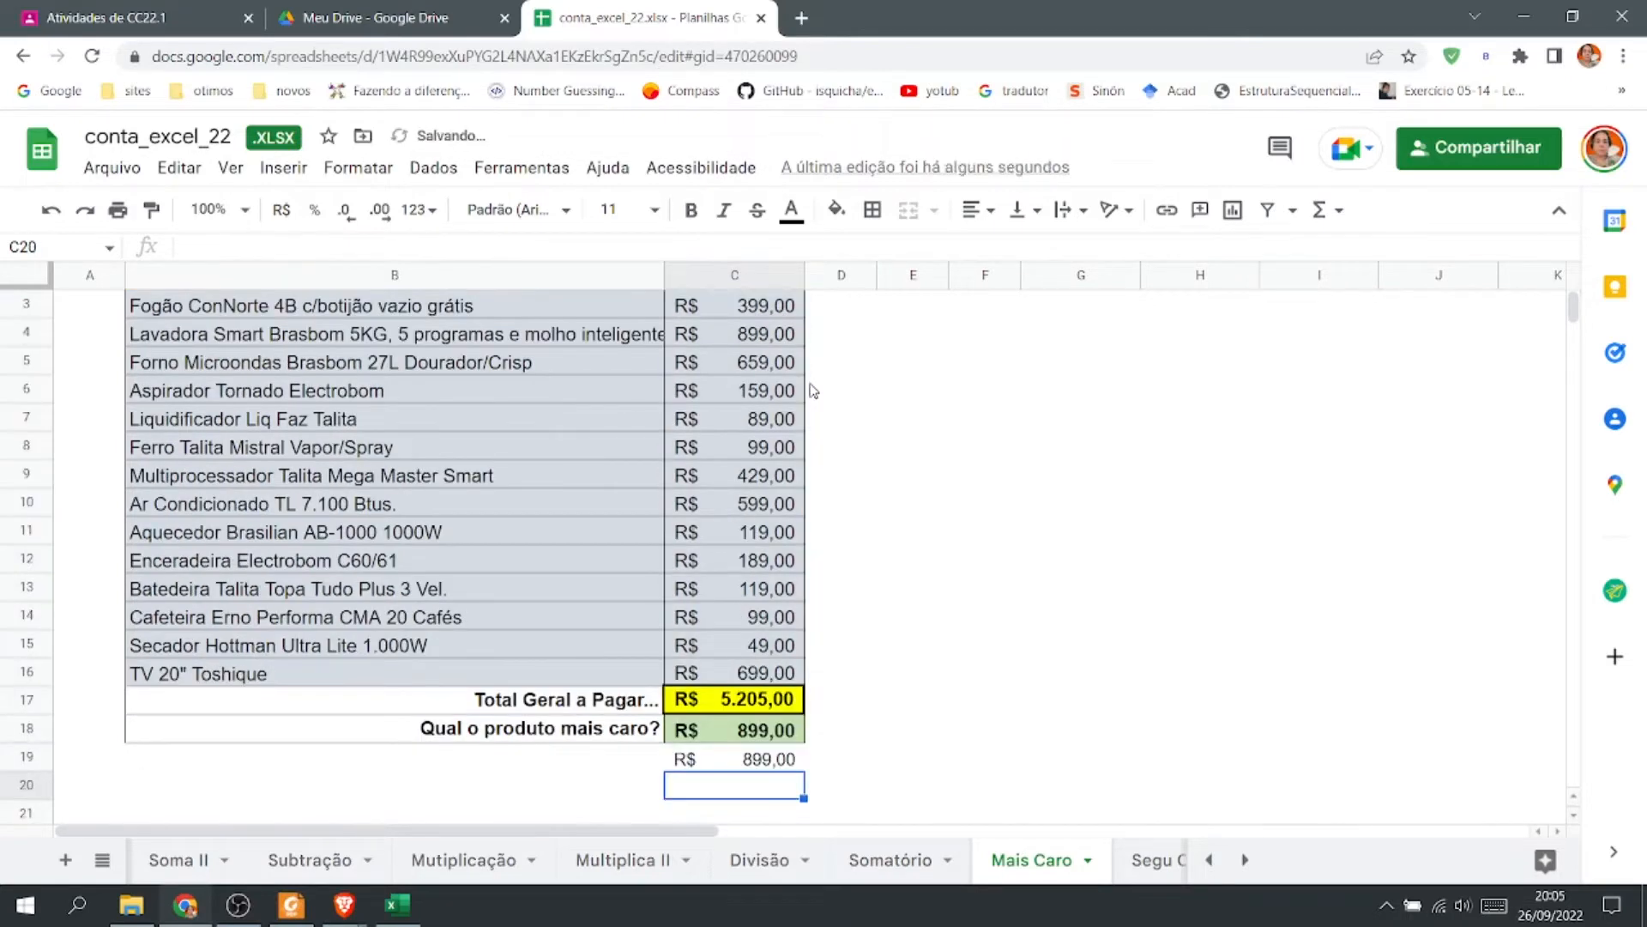
left_click(724, 758)
double_click(723, 758)
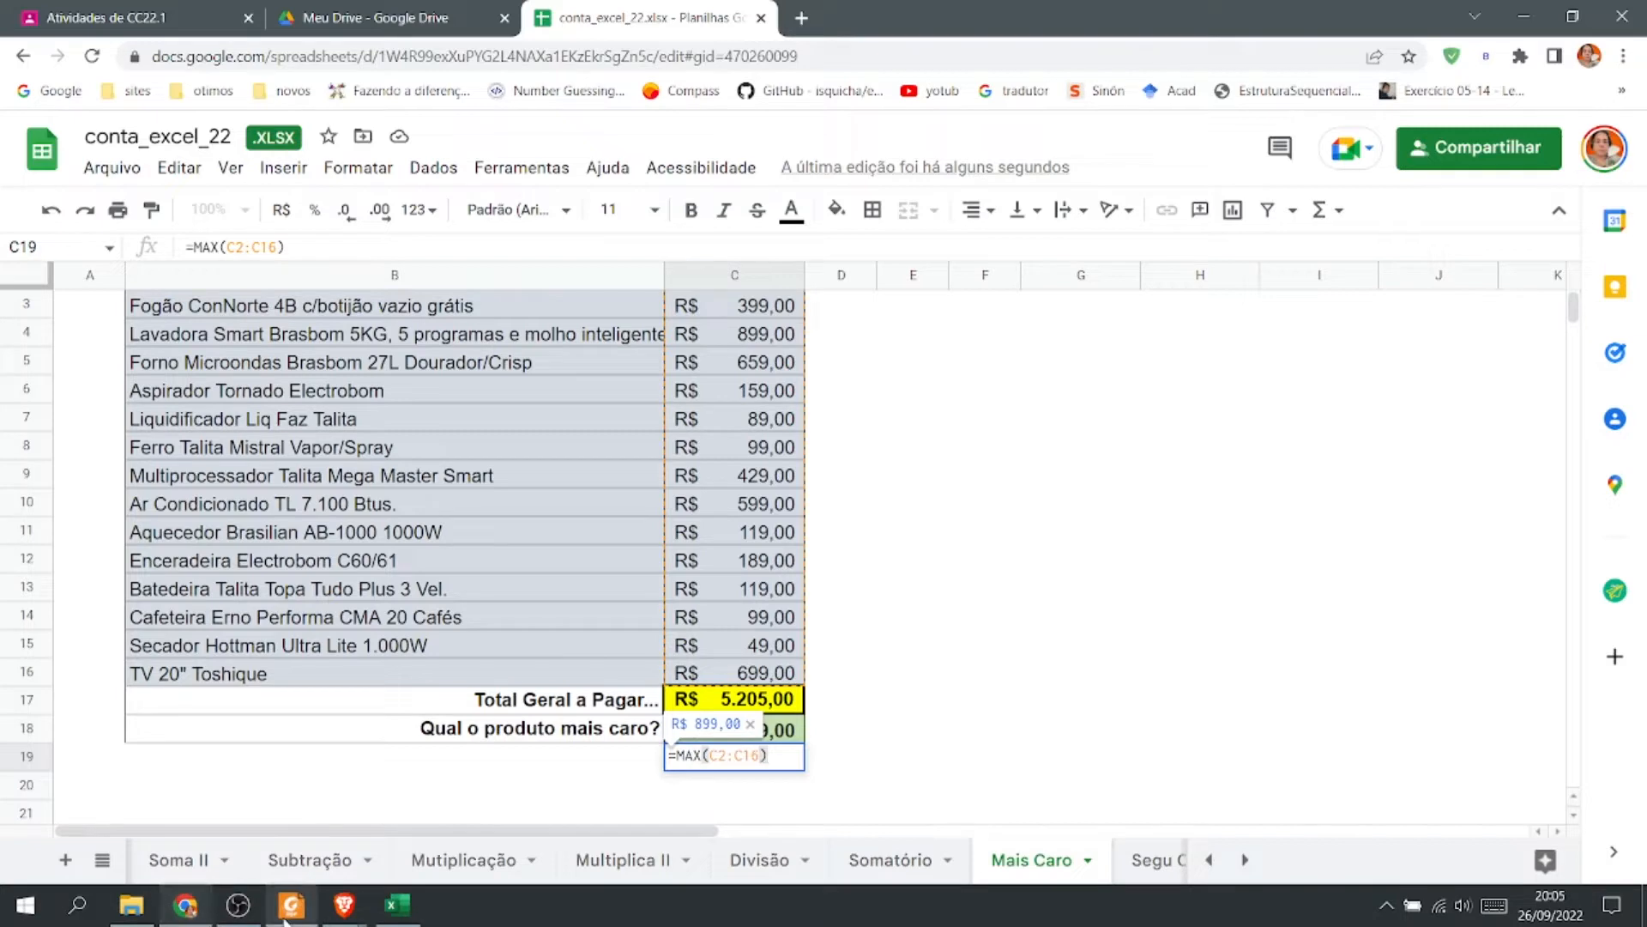
Search Google in a new tab for excel funções ingles portugues.
mouse_move(197, 911)
key("ctrl+t")
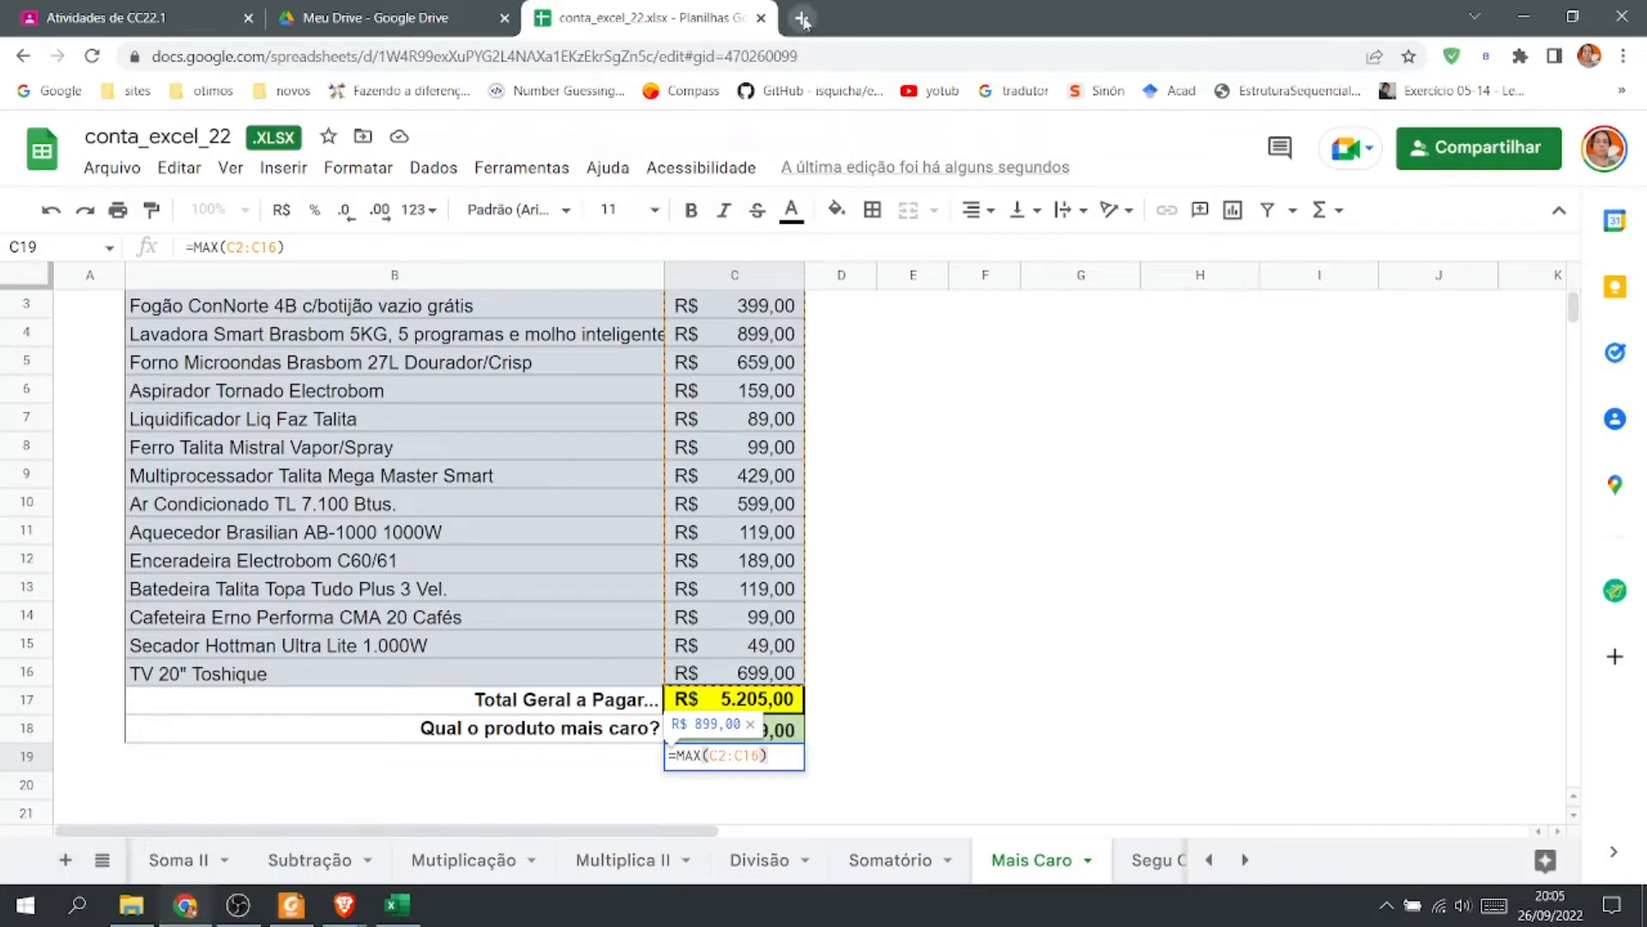
left_click(60, 91)
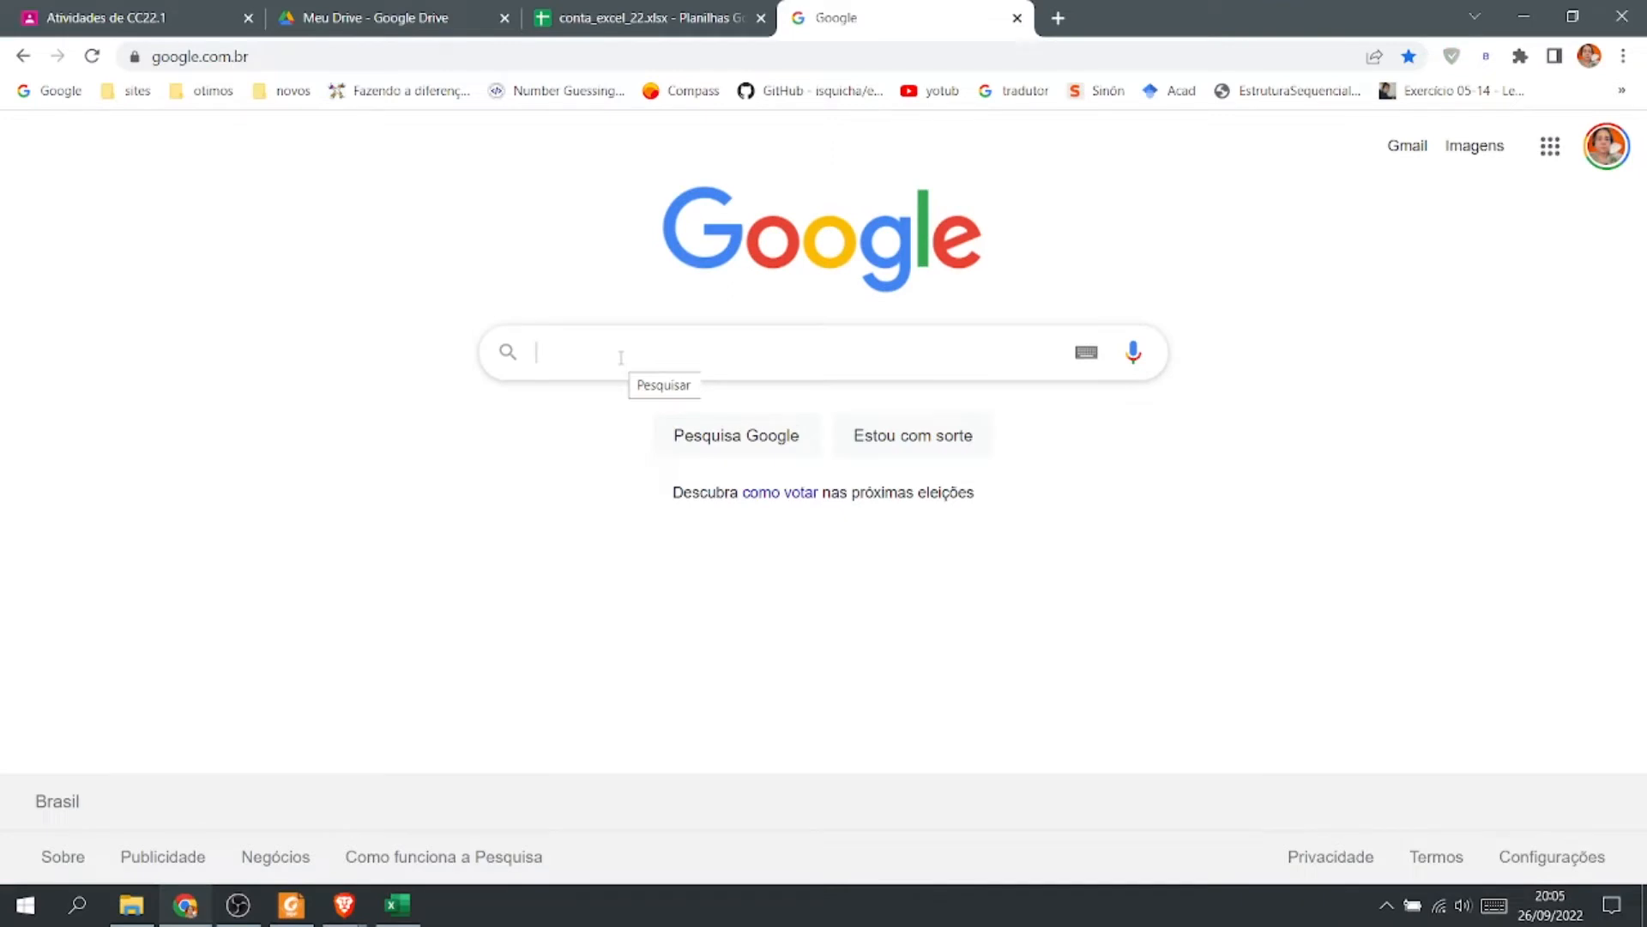
type("excel")
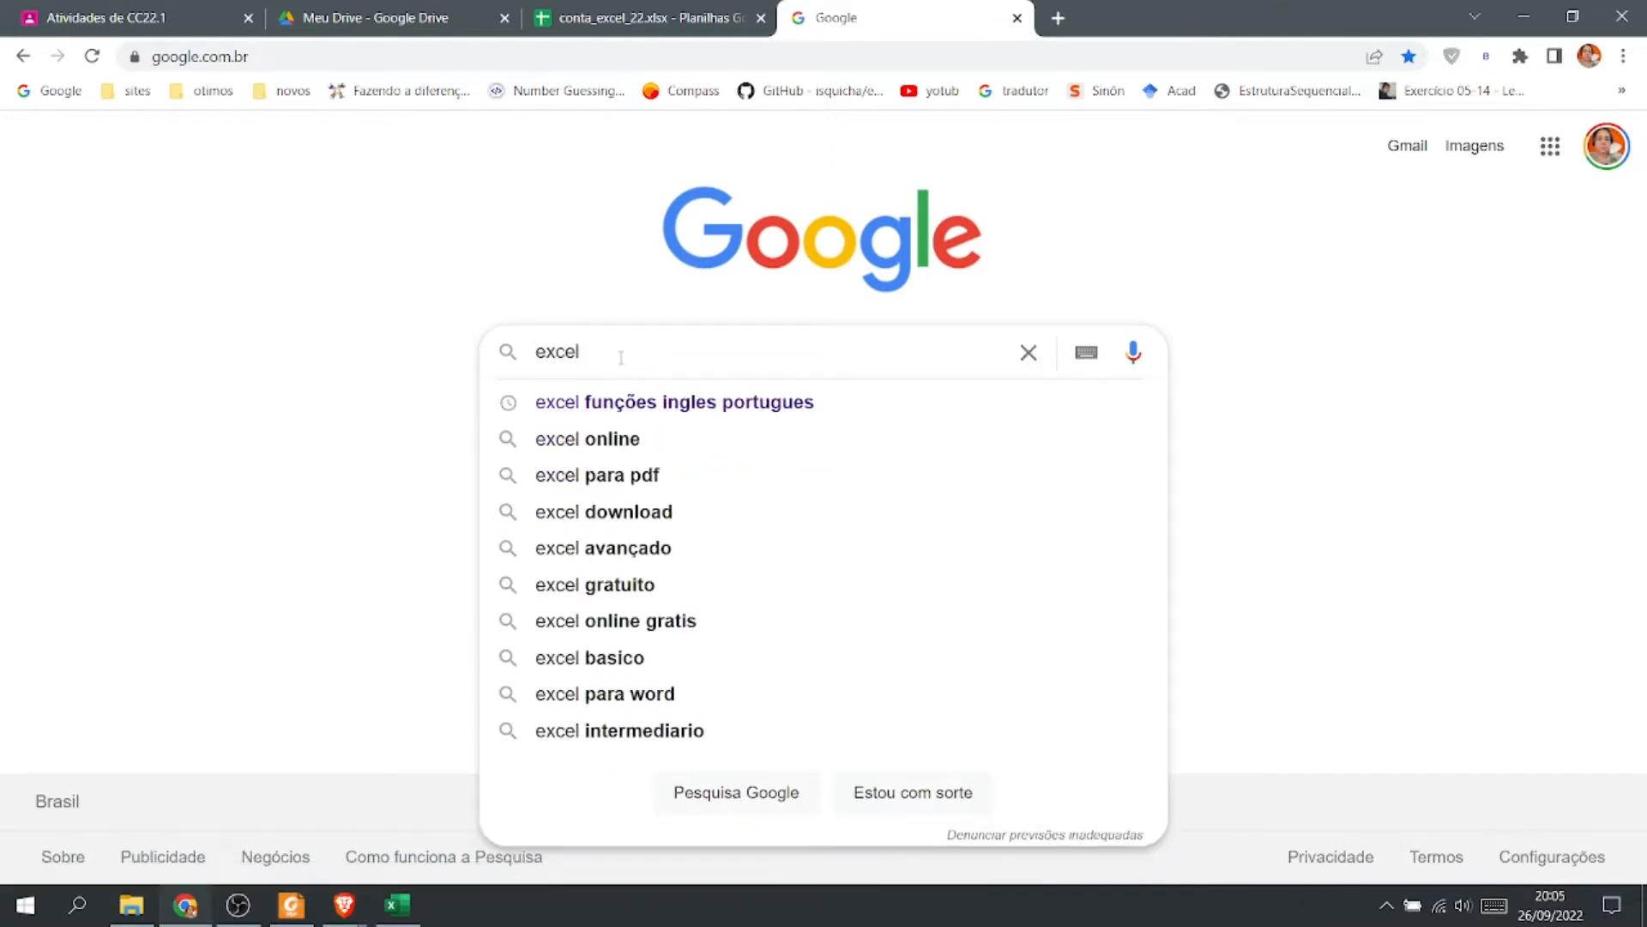
key("Down")
key("Return")
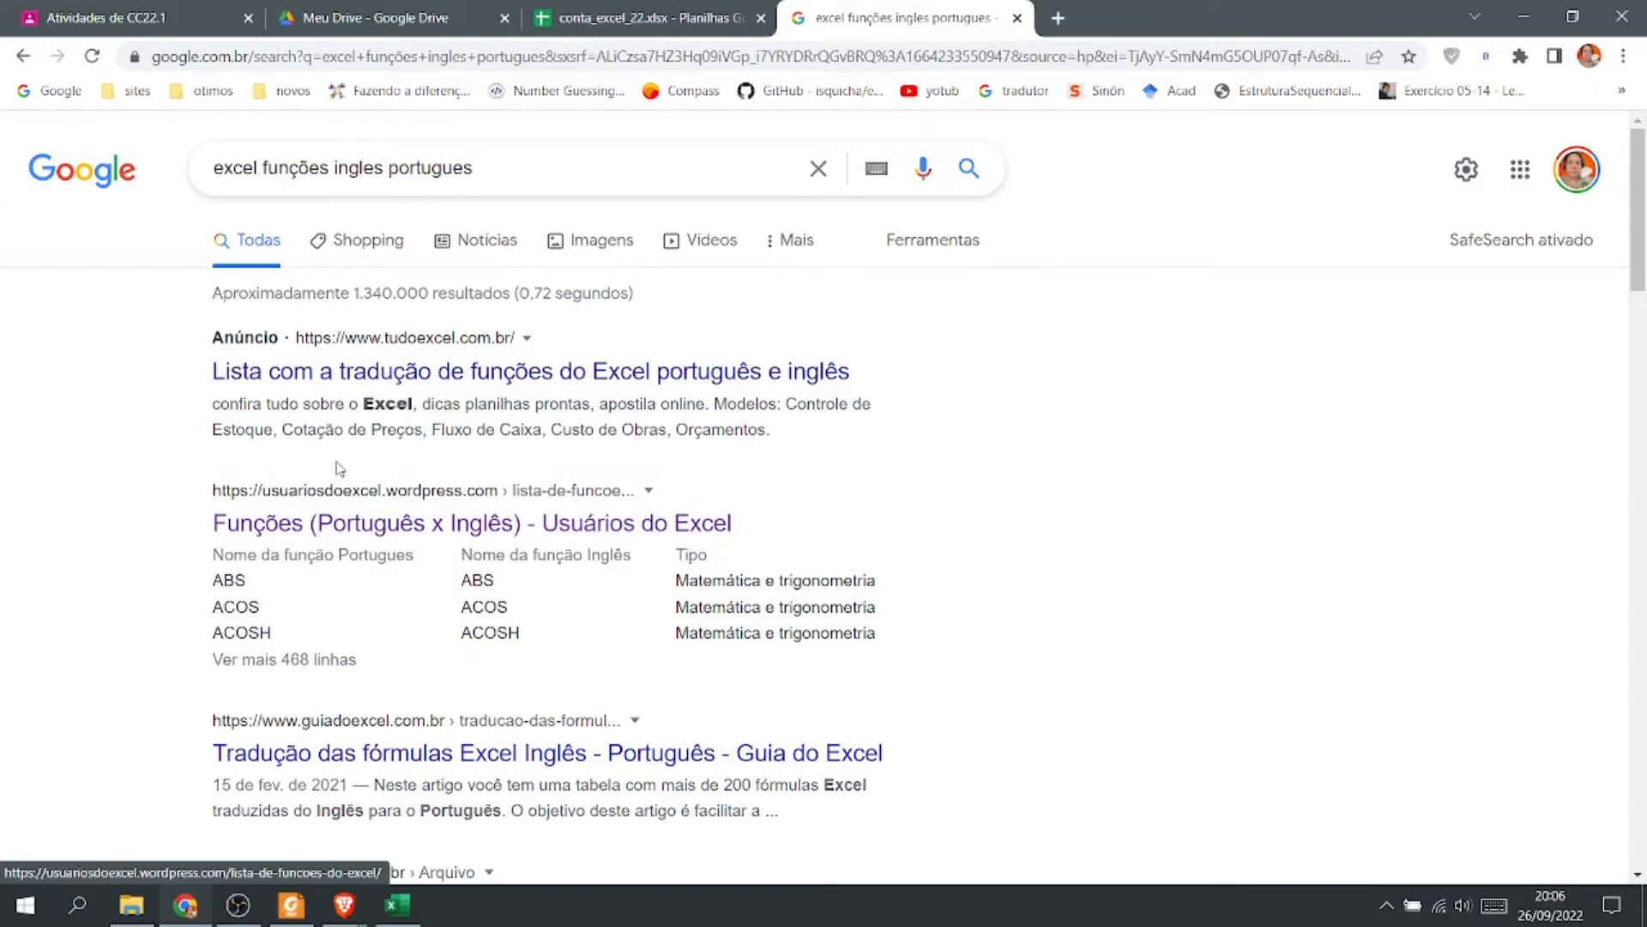
Open the Funções (Português x Inglês) page in a new tab and locate the MÁXIMO row with its MAX equivalent.
right_click(367, 523)
left_click(456, 551)
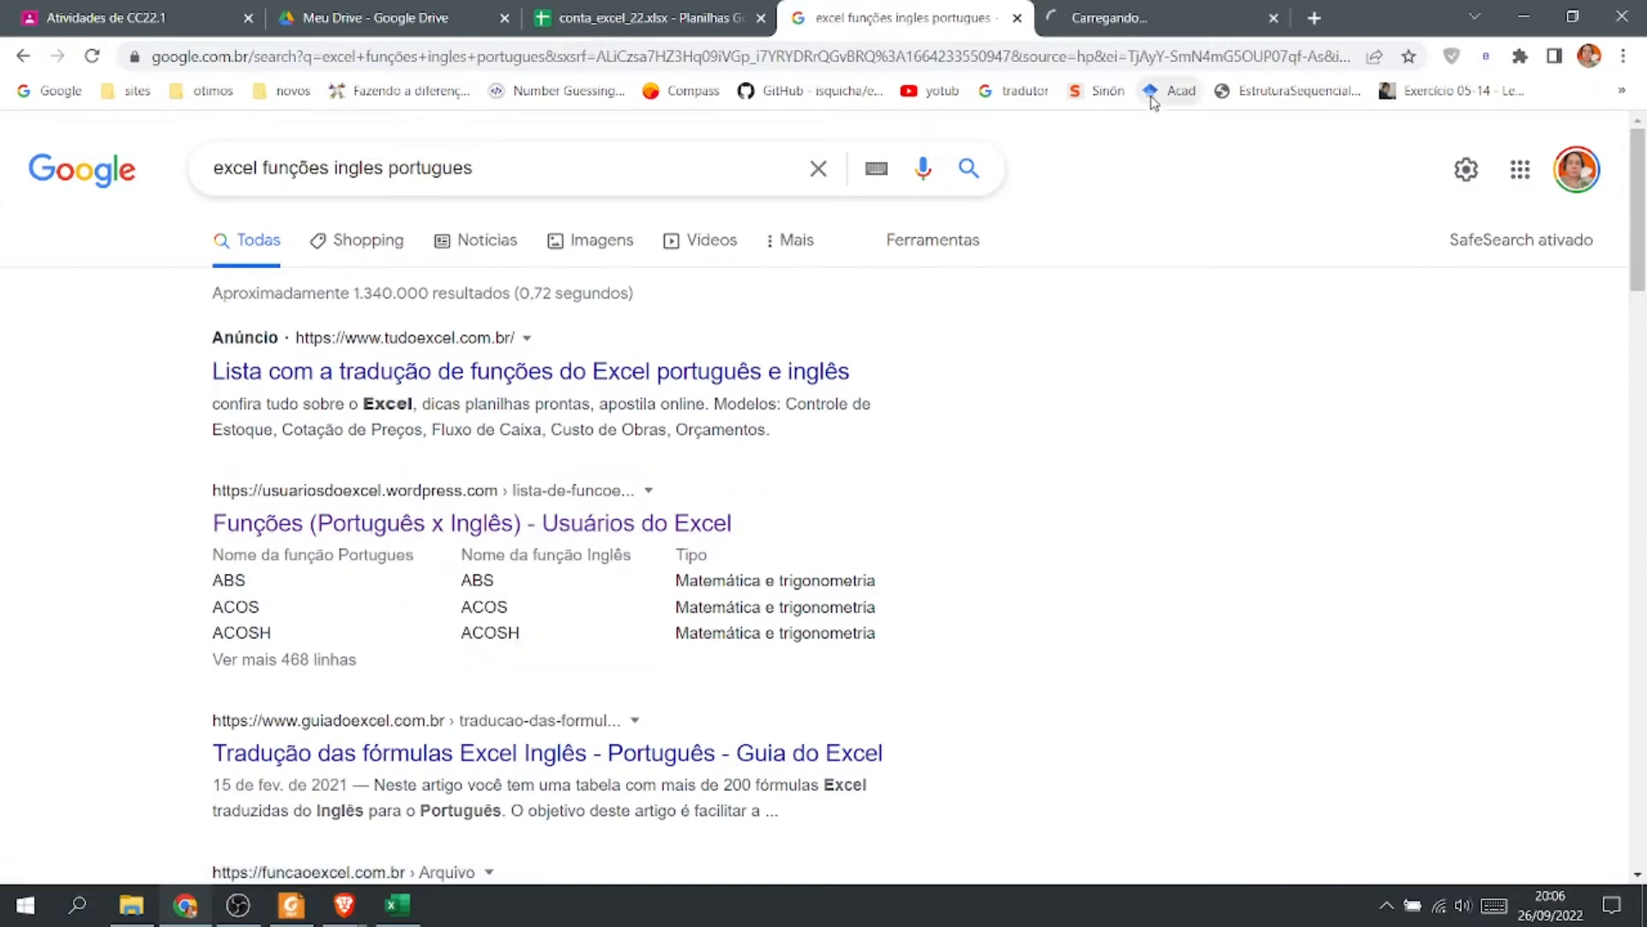
left_click(1132, 15)
scroll(1004, 386, "down", 12)
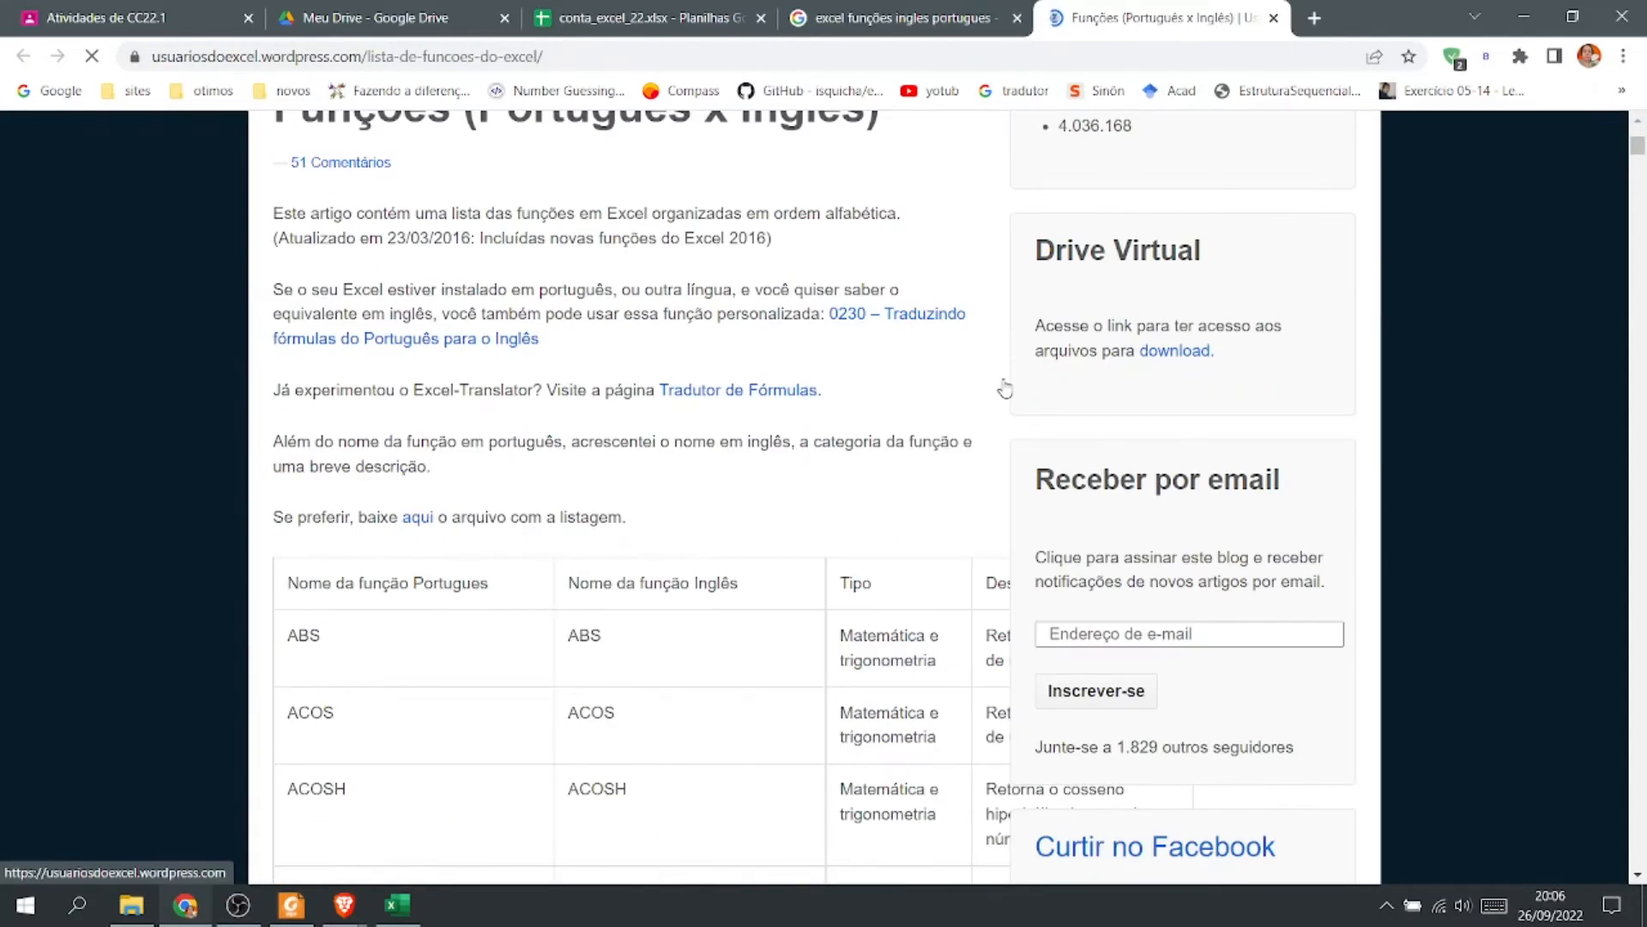
scroll(761, 592, "down", 10)
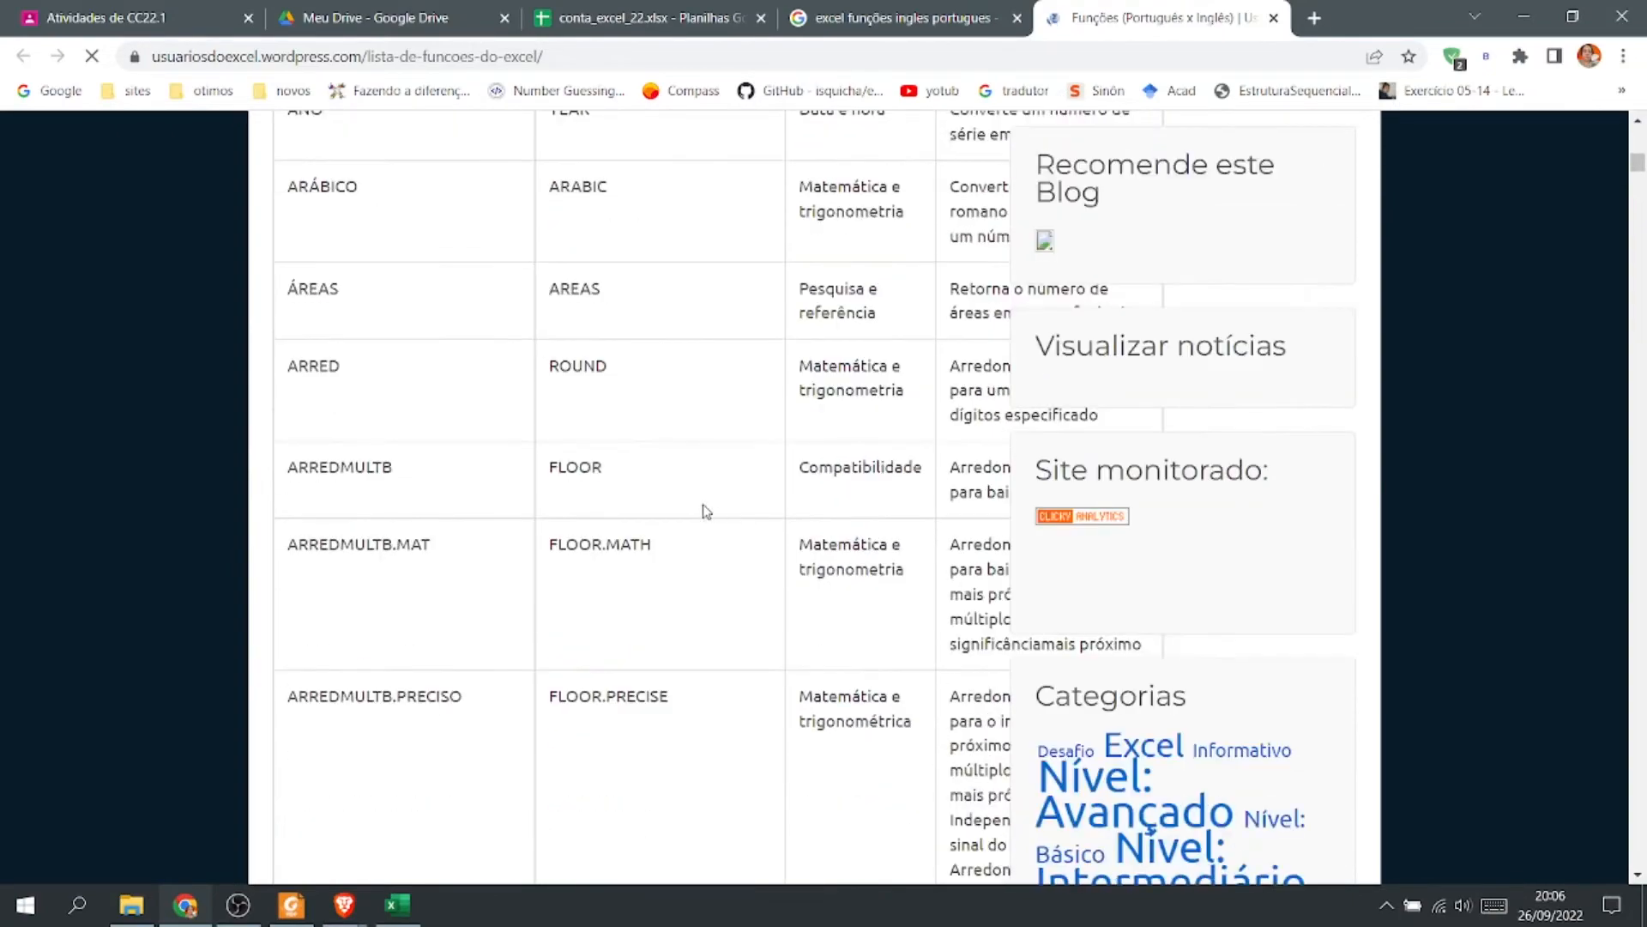
scroll(467, 514, "down", 20)
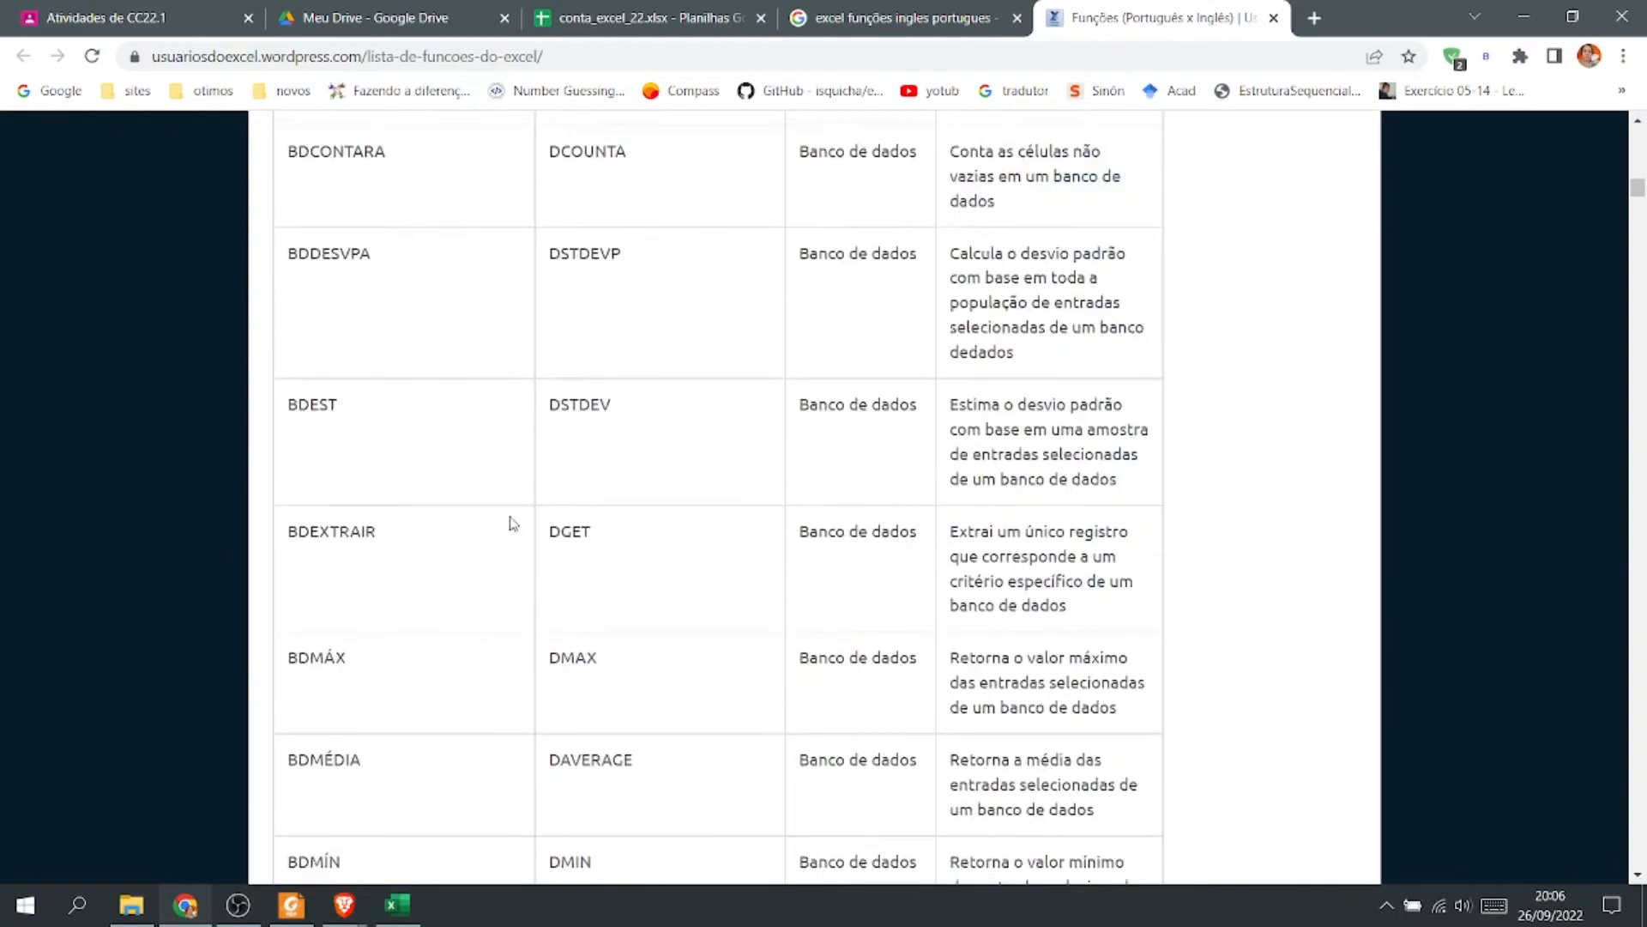
left_click_drag(1638, 199, 1641, 536)
scroll(623, 494, "up", 10)
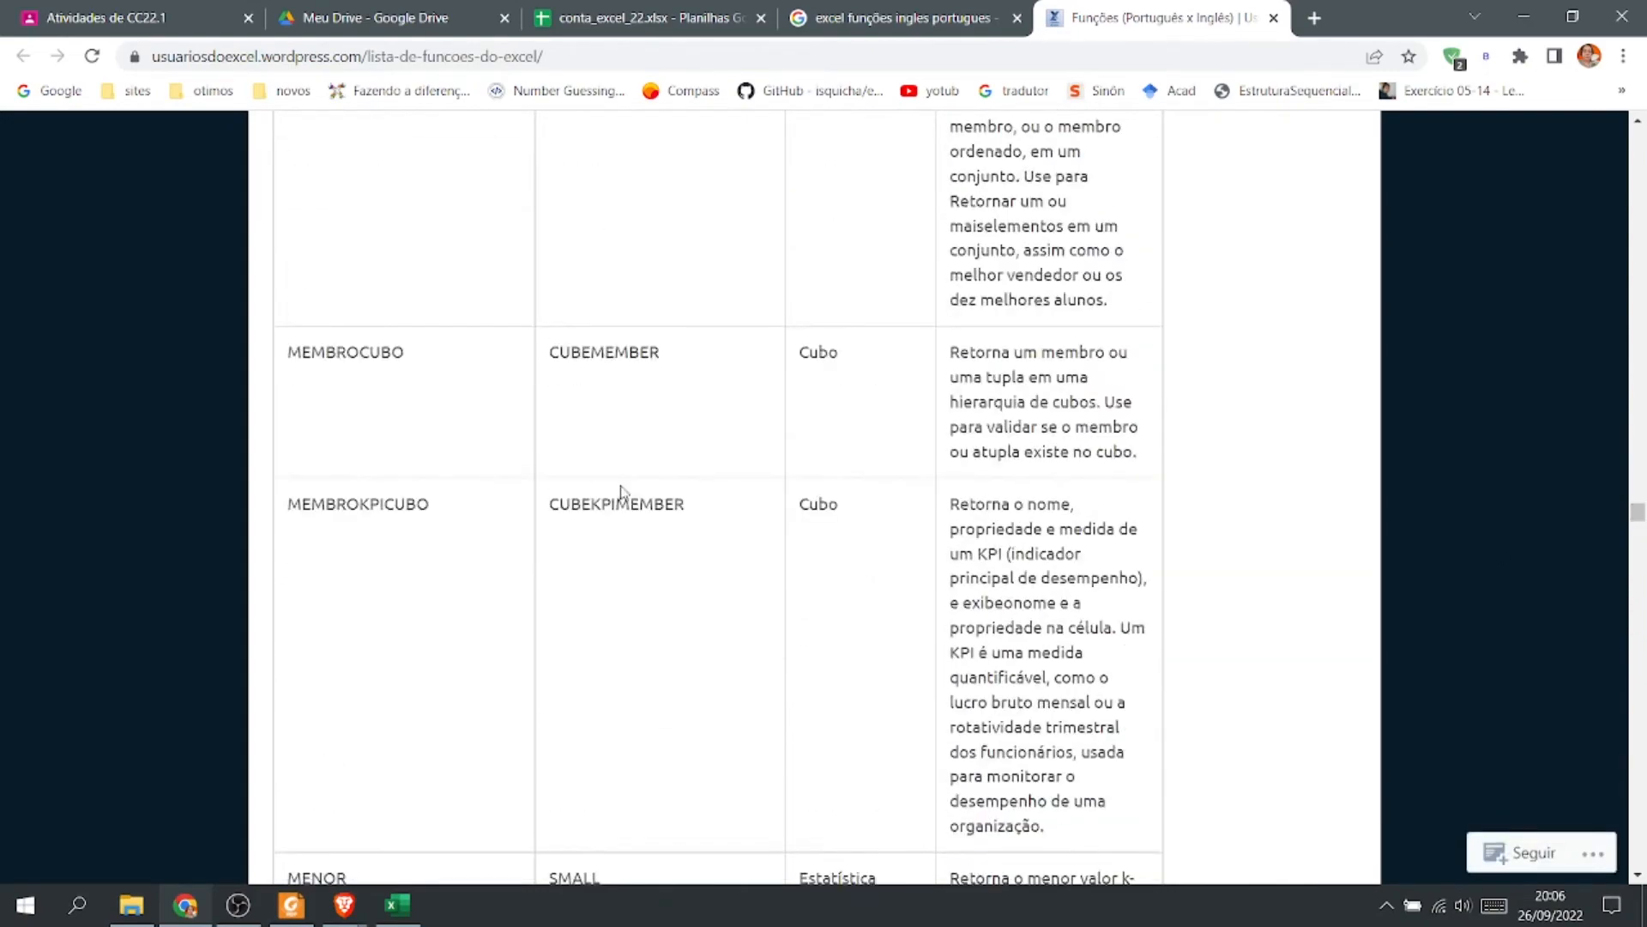
scroll(559, 466, "up", 12)
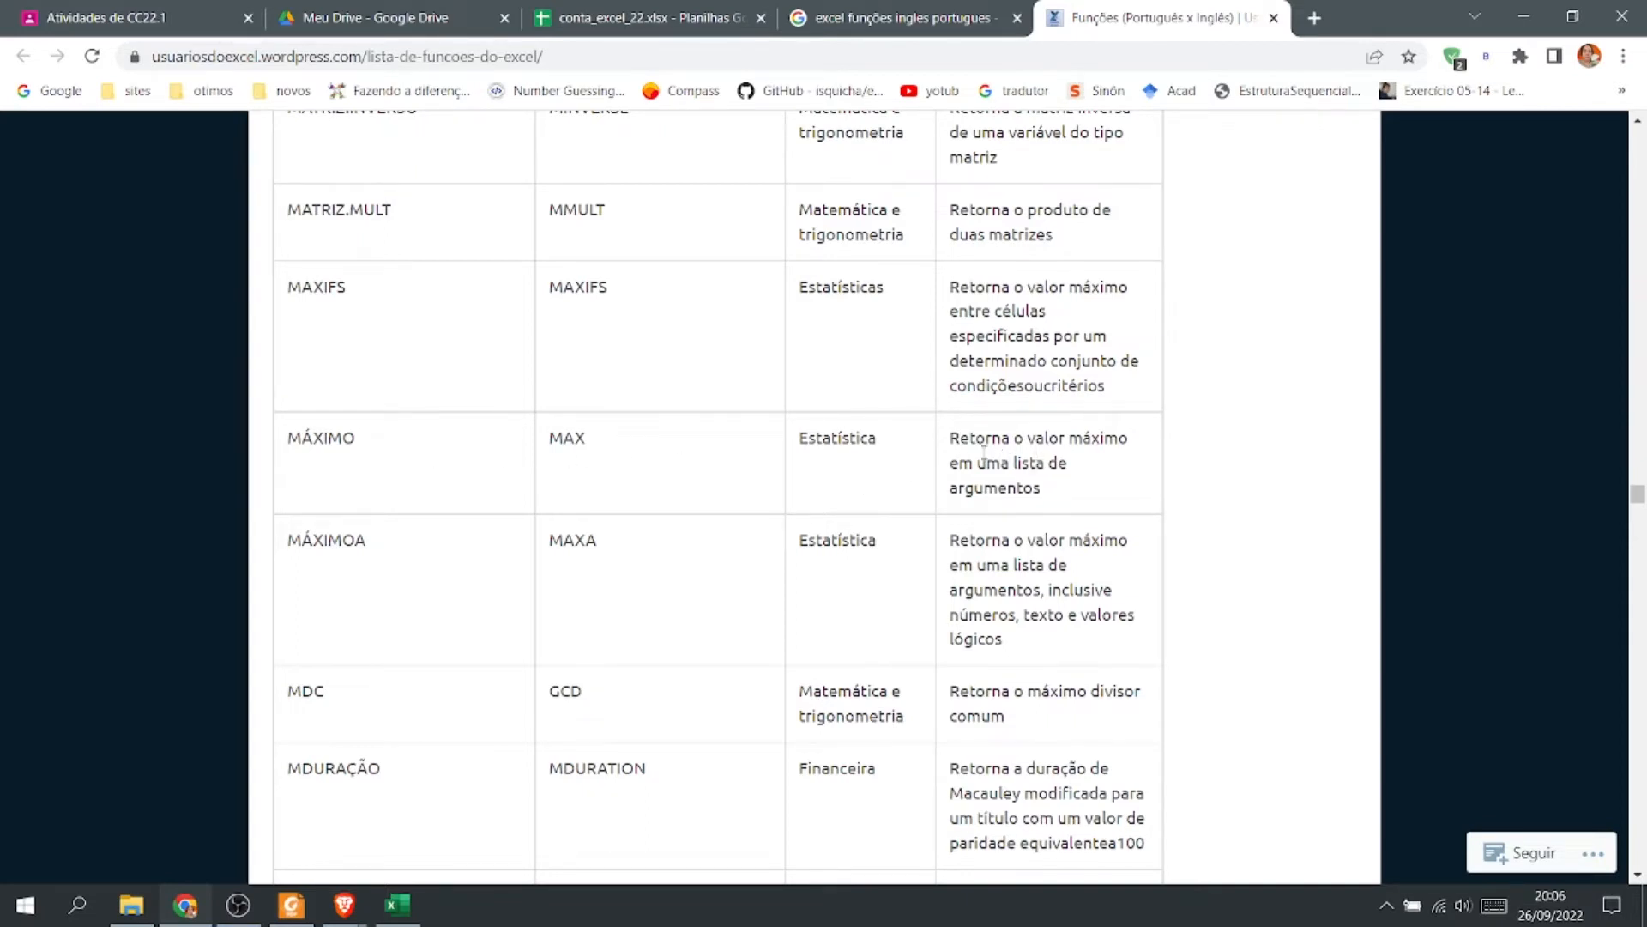
left_click_drag(1001, 439, 1071, 504)
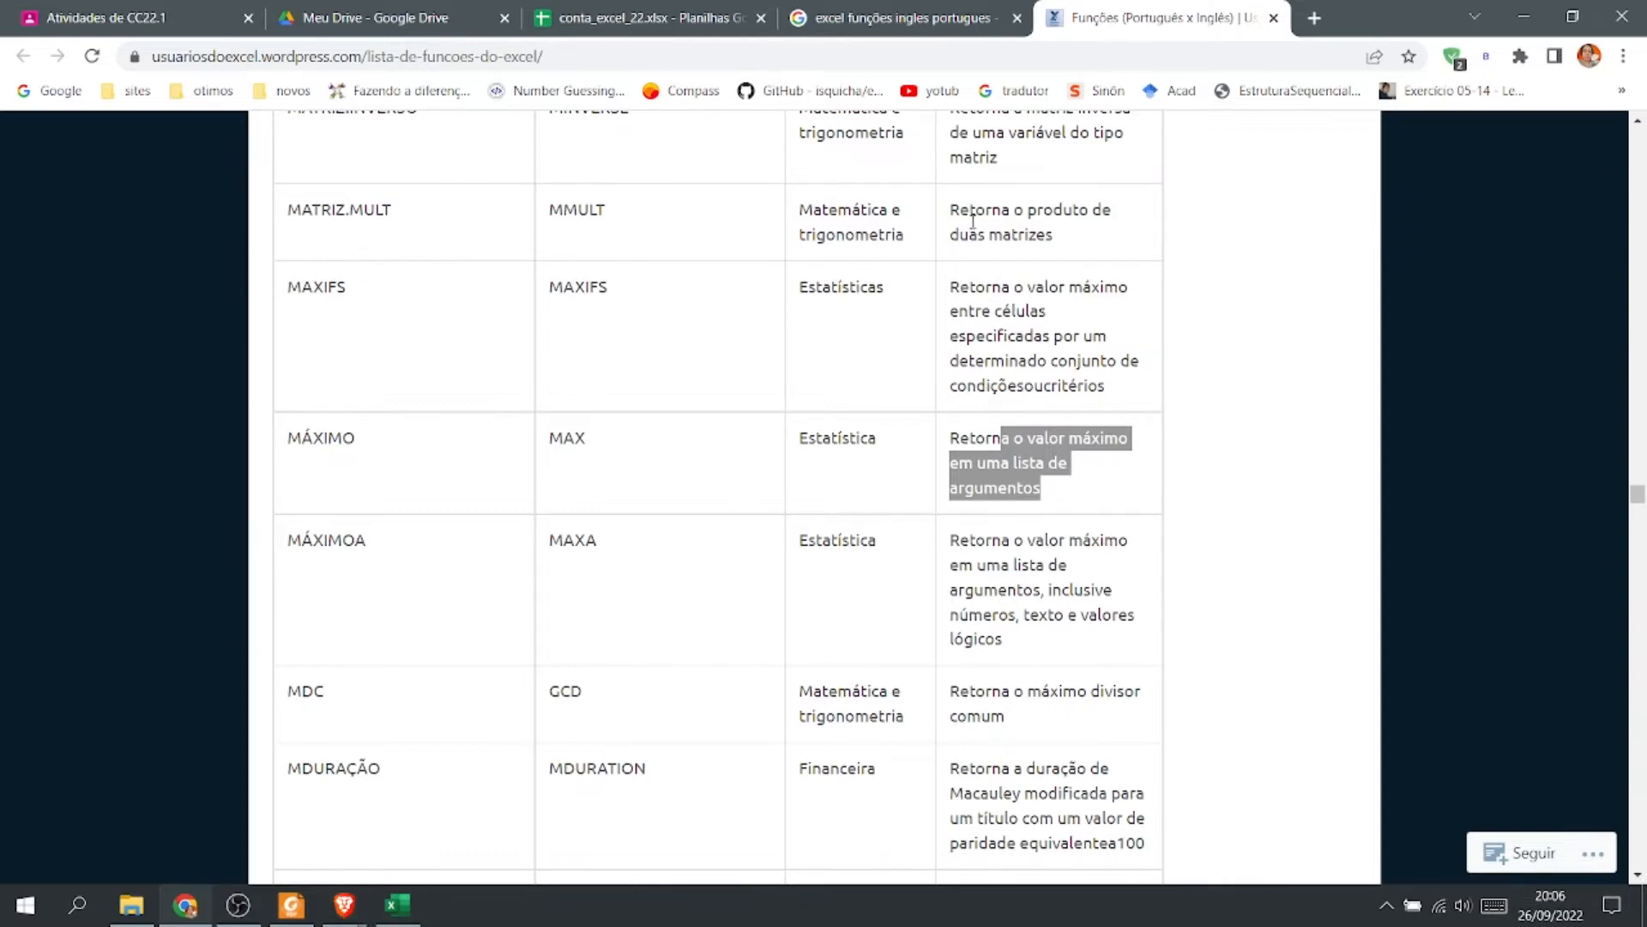
Close the reference page, return to the spreadsheet and clear C19 of the Mais Caro sheet.
left_click(1274, 18)
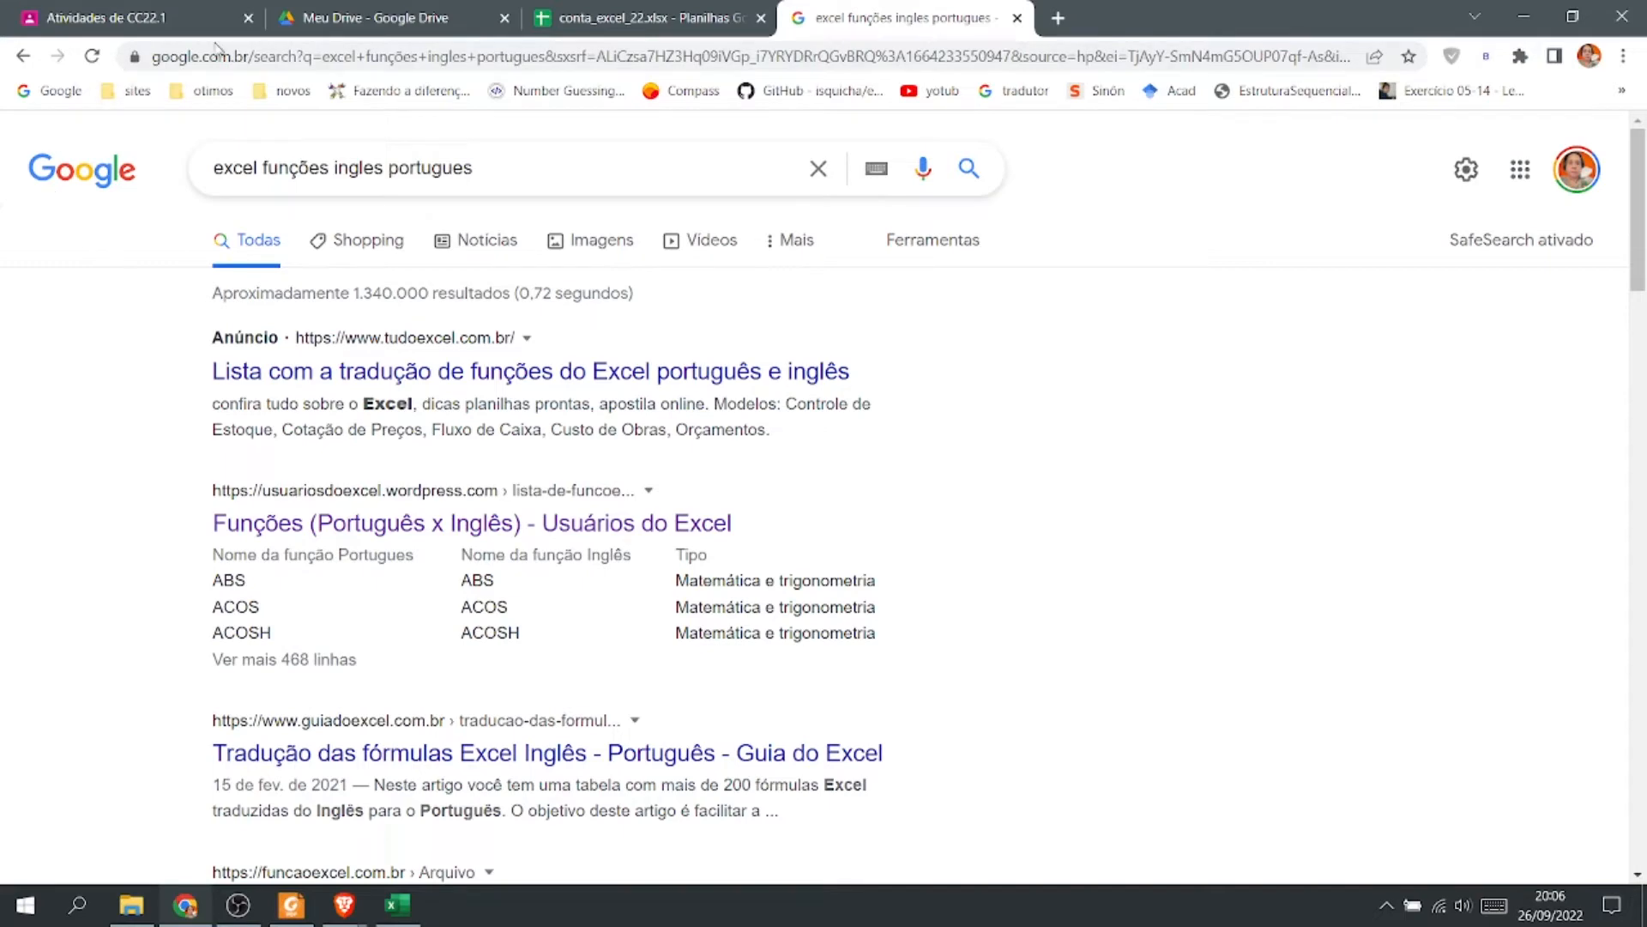
left_click(351, 18)
left_click(615, 20)
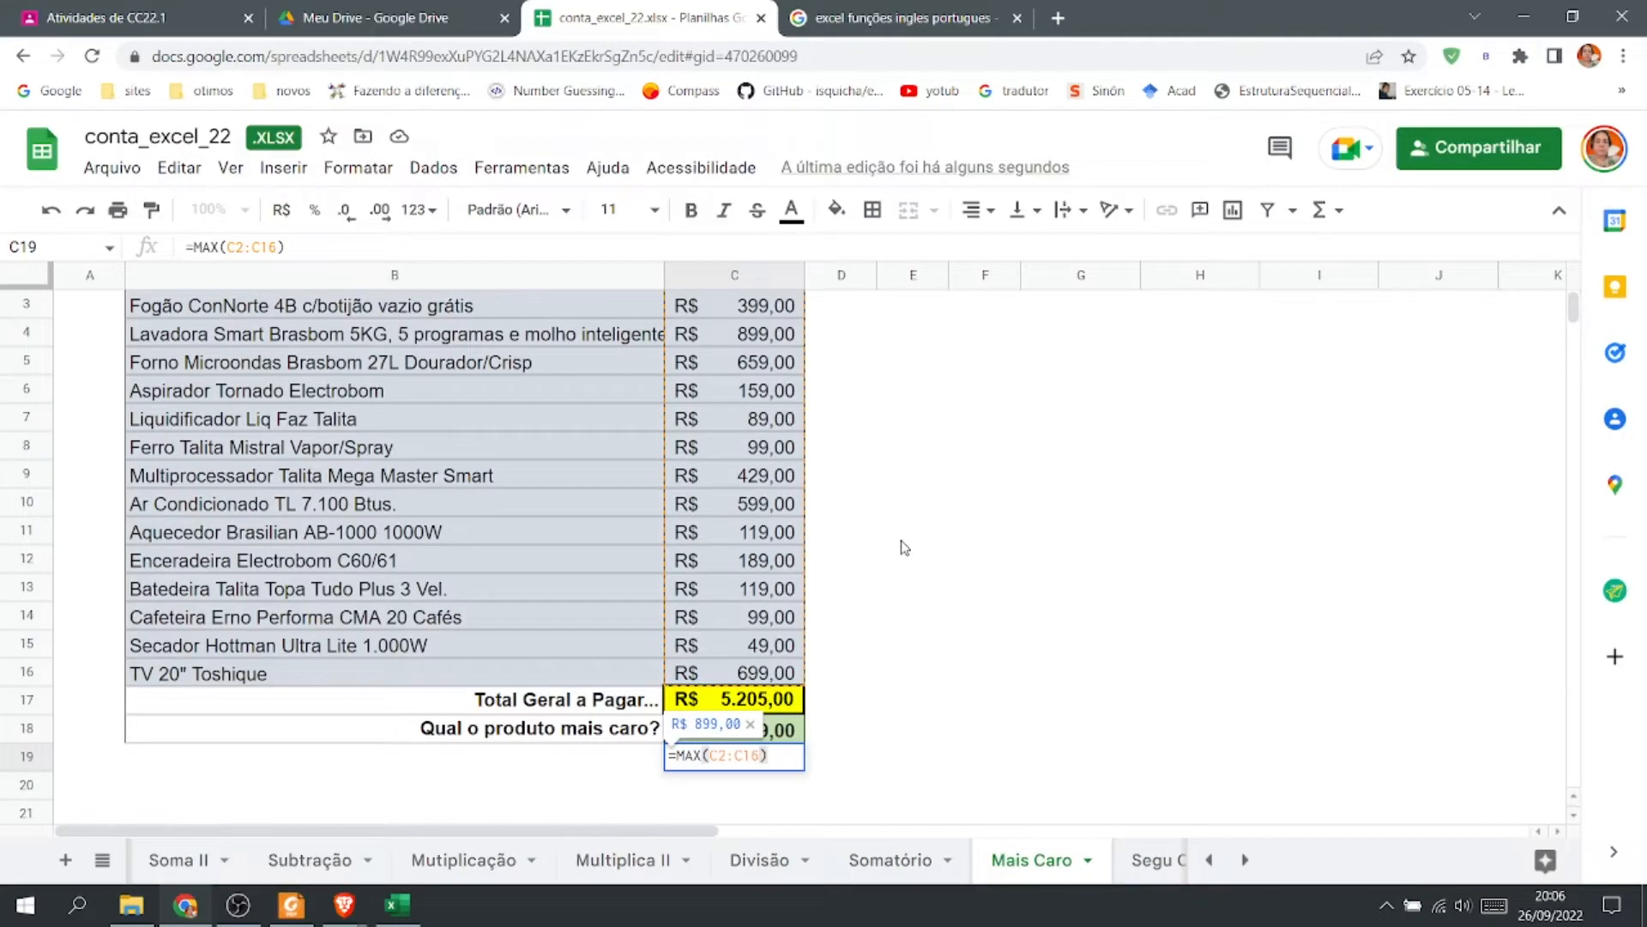
key("Escape")
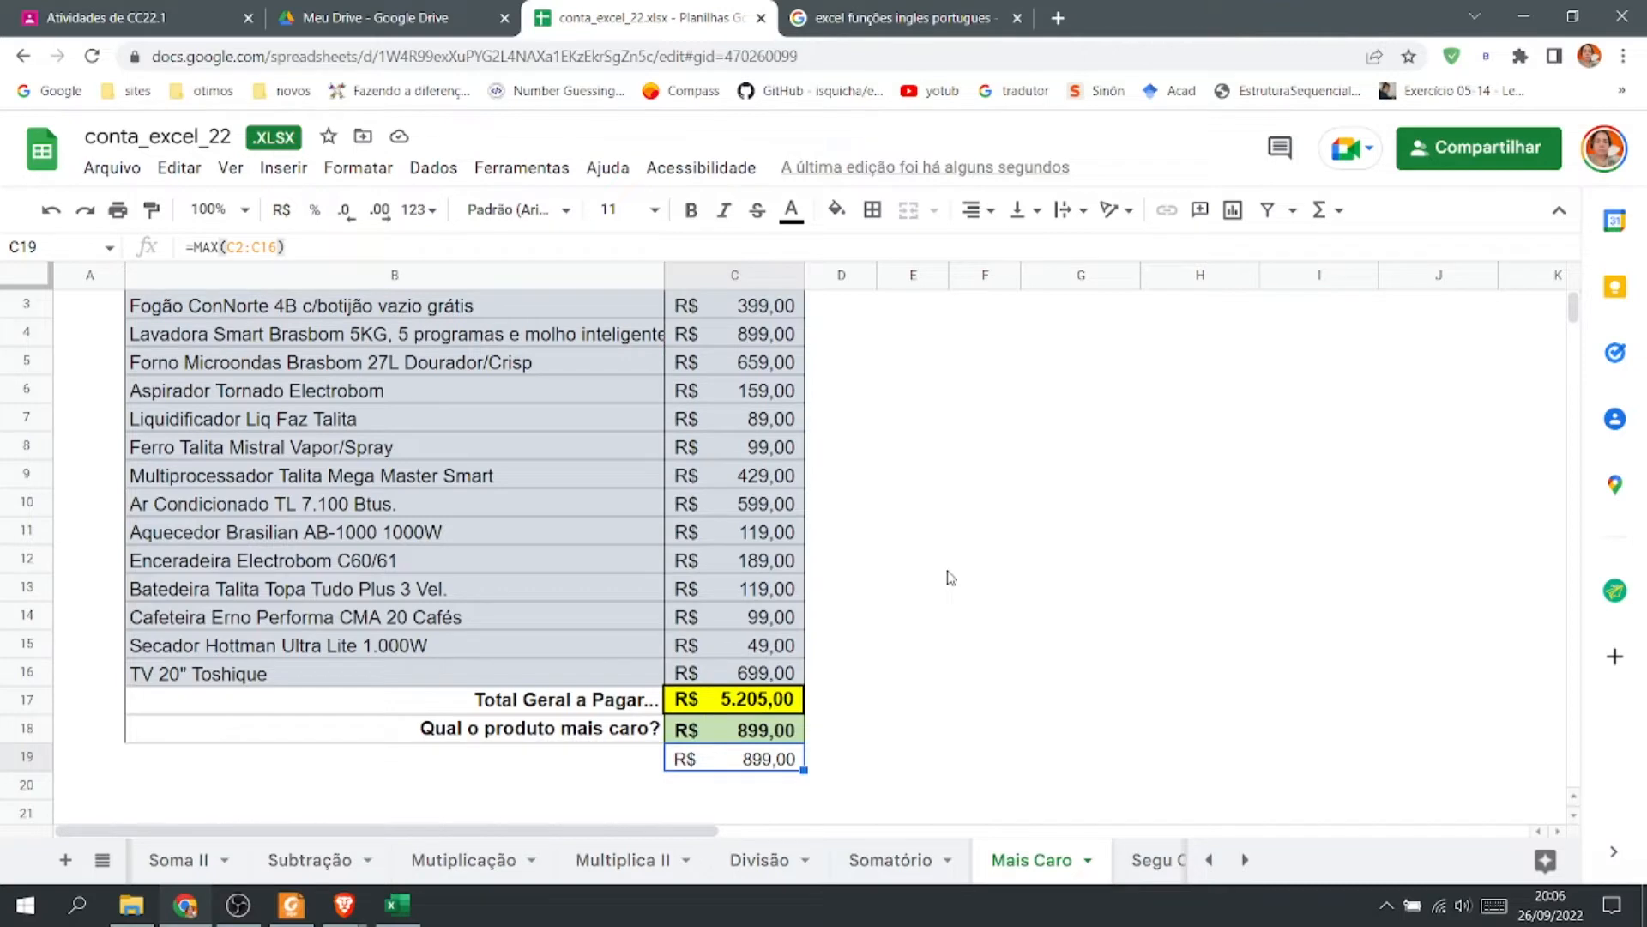
left_click(944, 675)
left_click(746, 772)
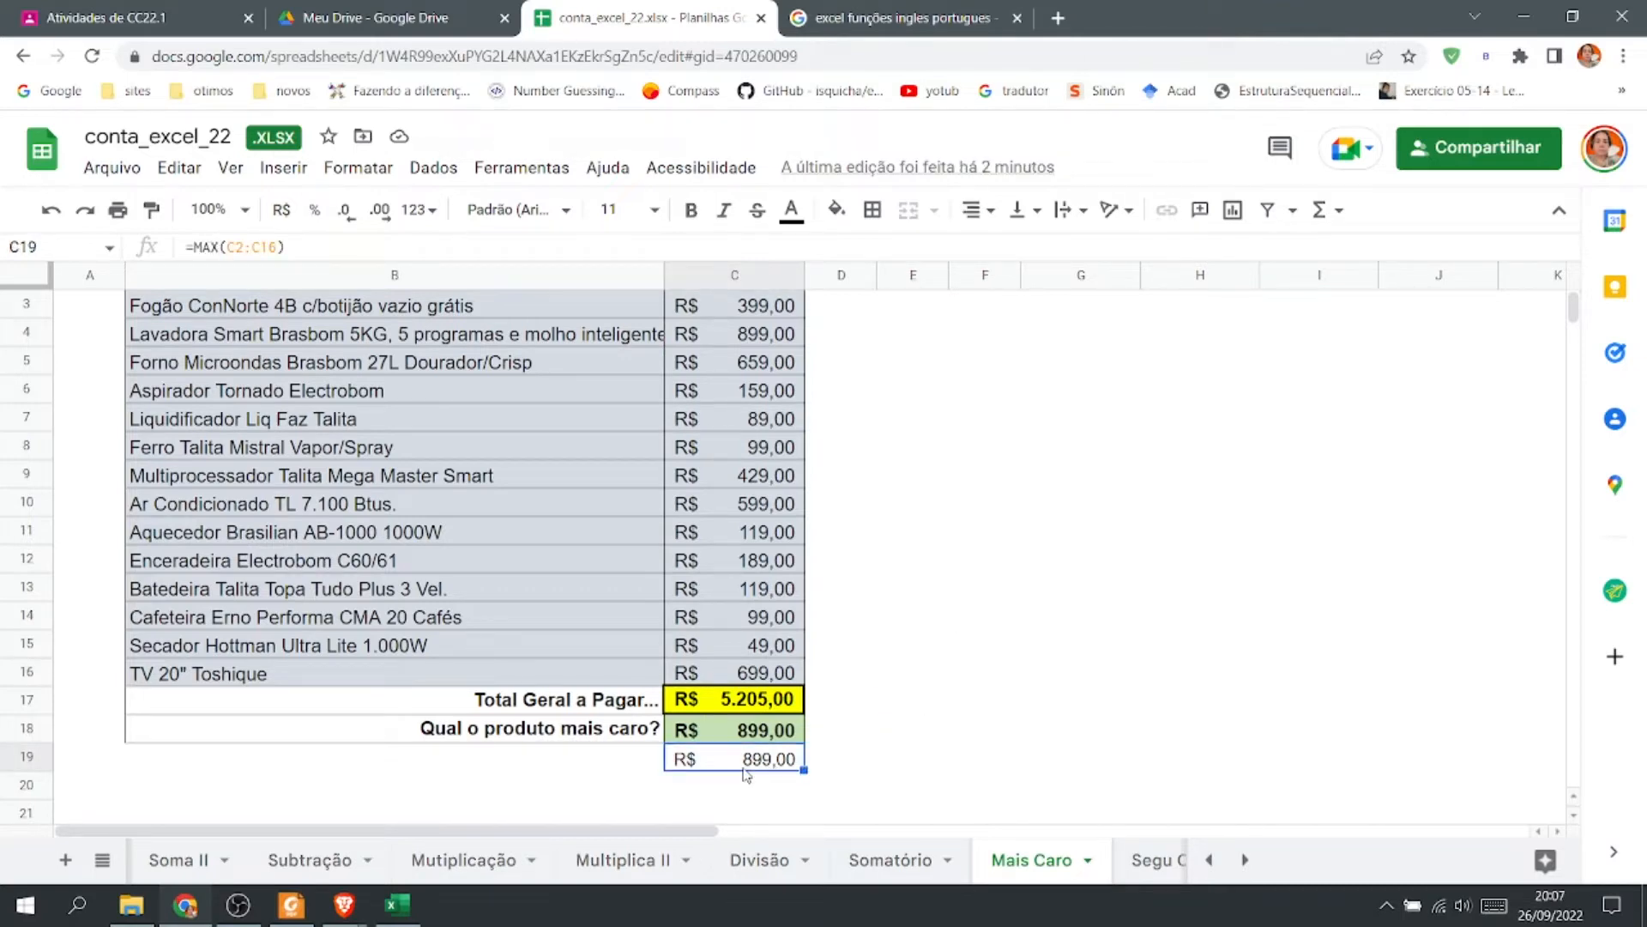
key("Delete")
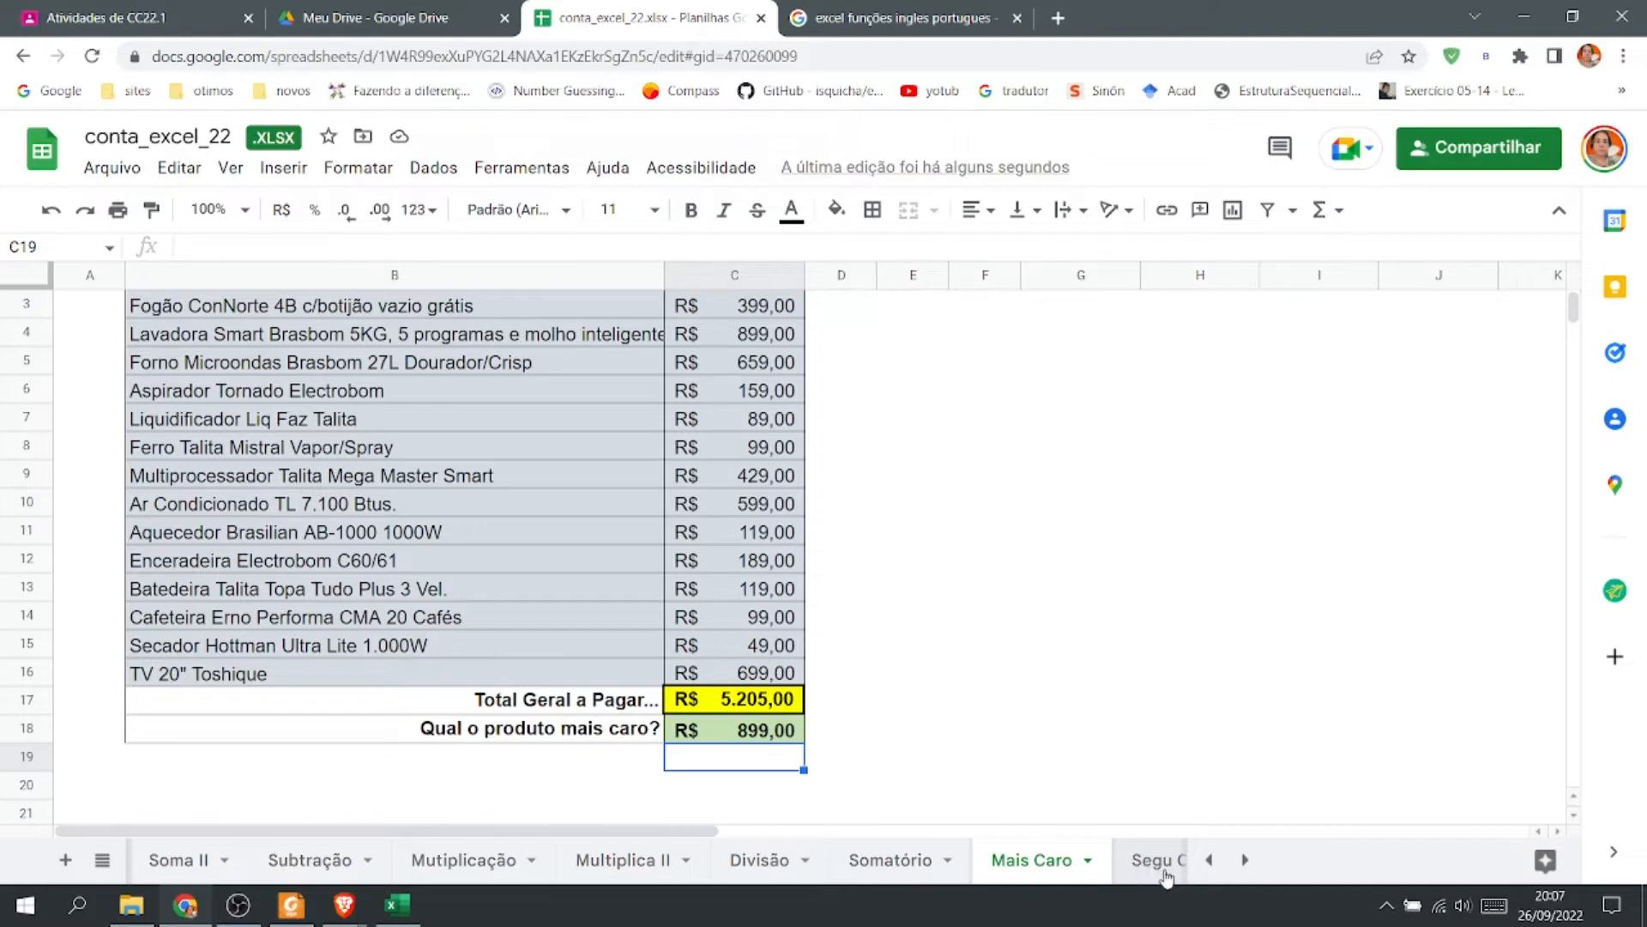
Open the Segu Caro sheet and insert an AutoSum of C2:C16 in C17 for the Total Geral a Pagar.
left_click(1245, 860)
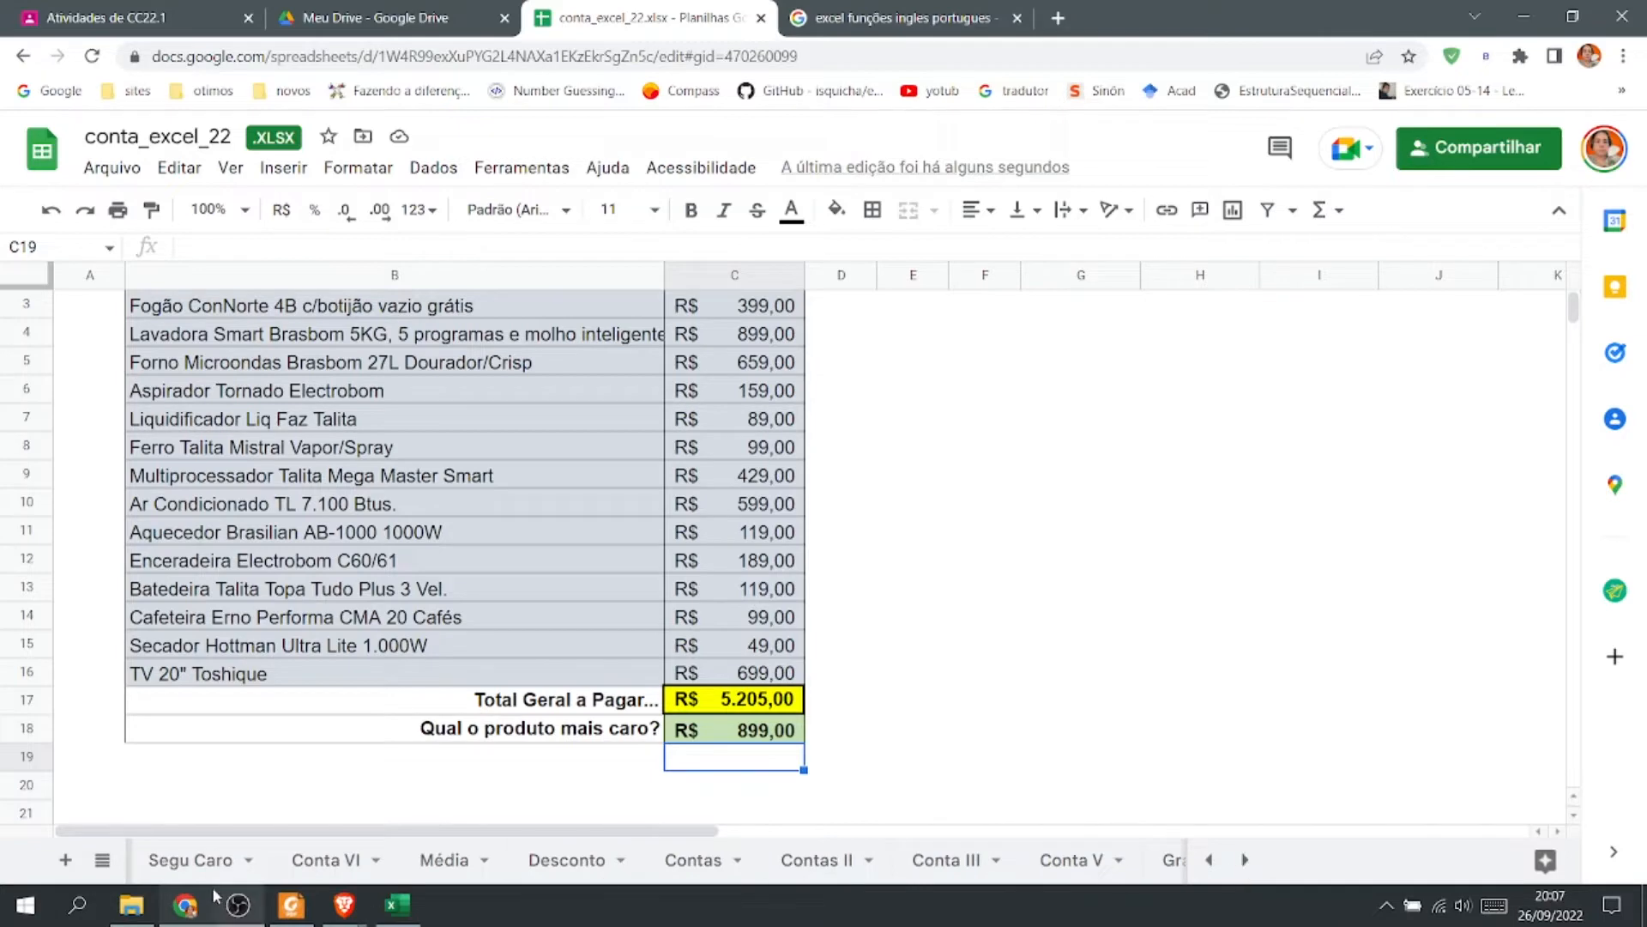
left_click(197, 871)
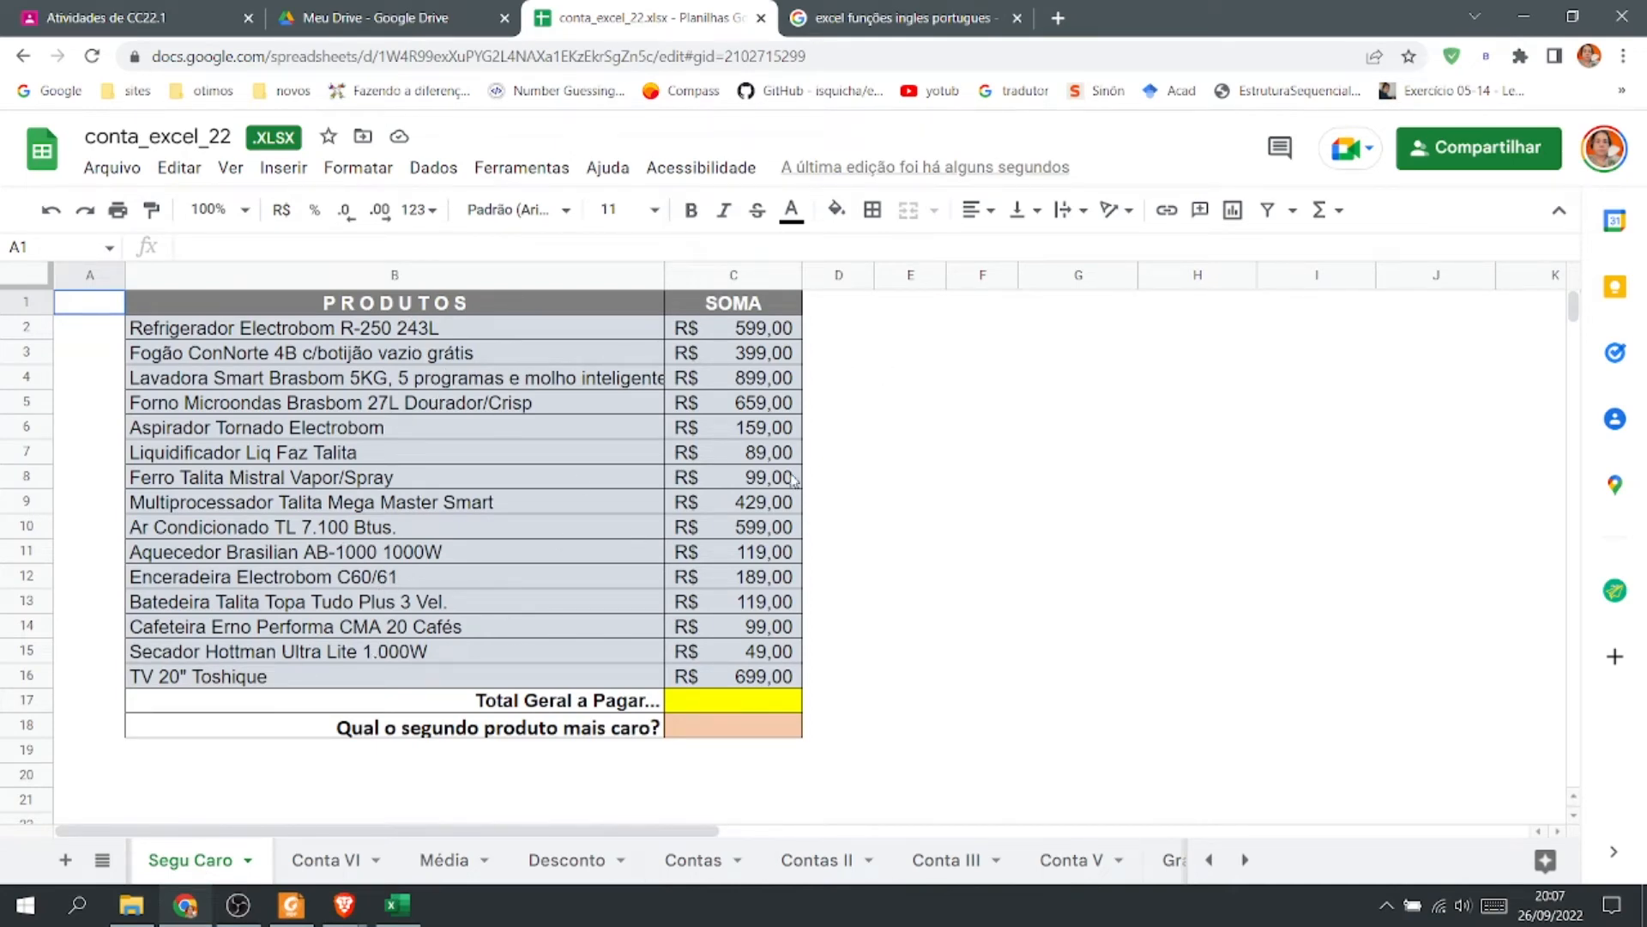
left_click(674, 708)
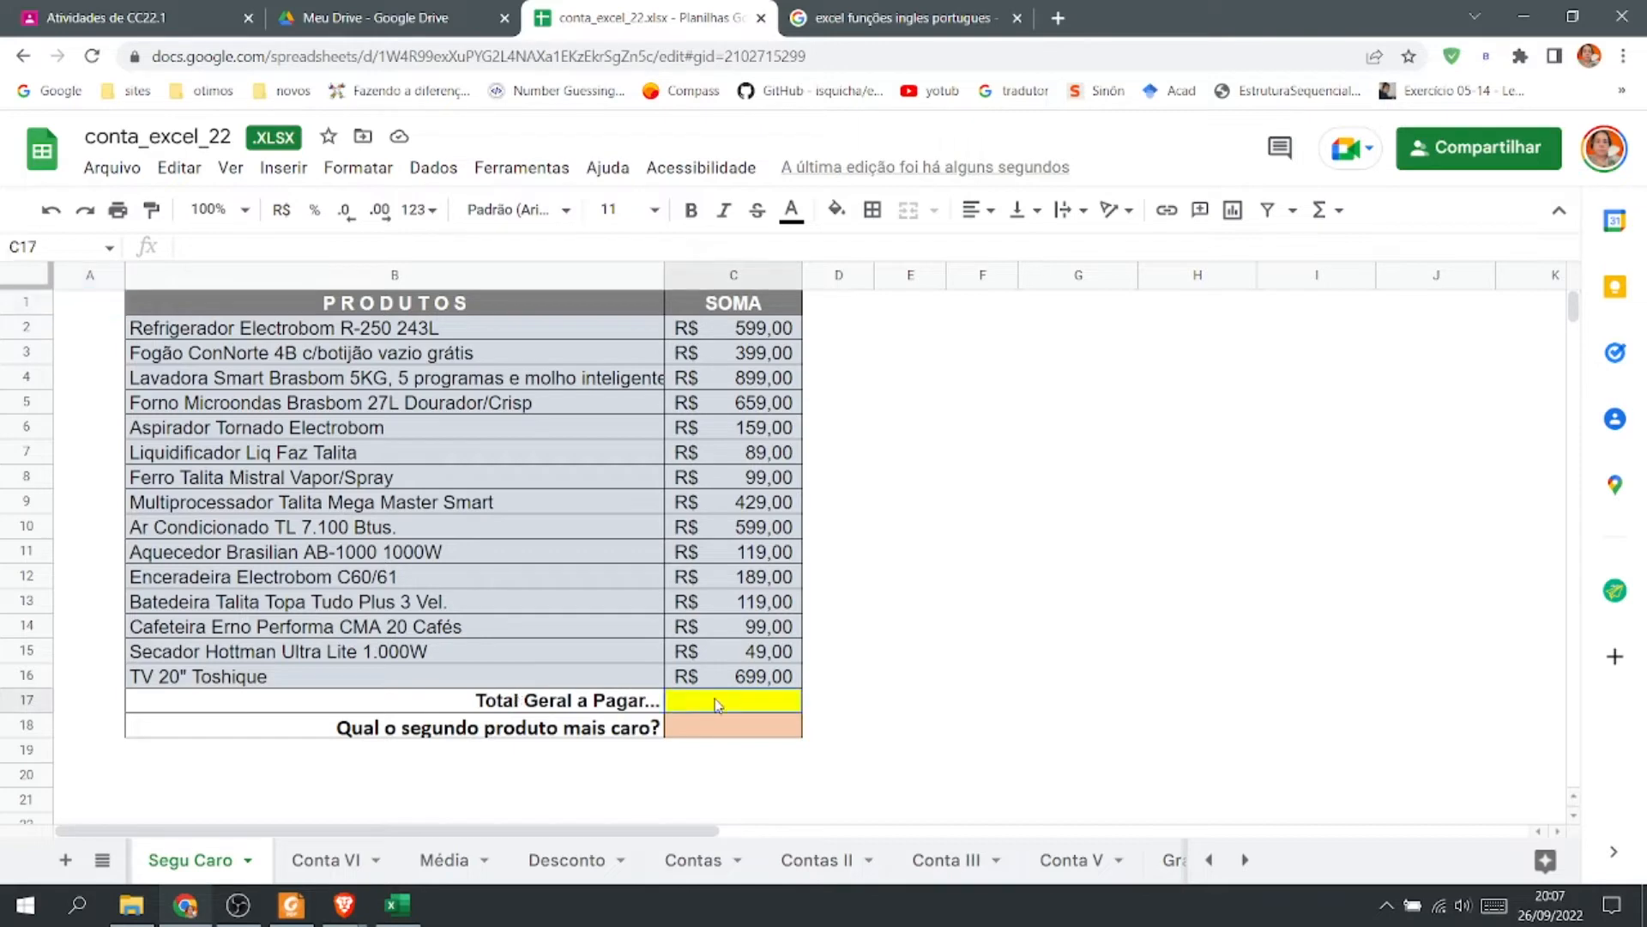
left_click(1332, 210)
left_click(1335, 250)
left_click_drag(775, 331, 766, 675)
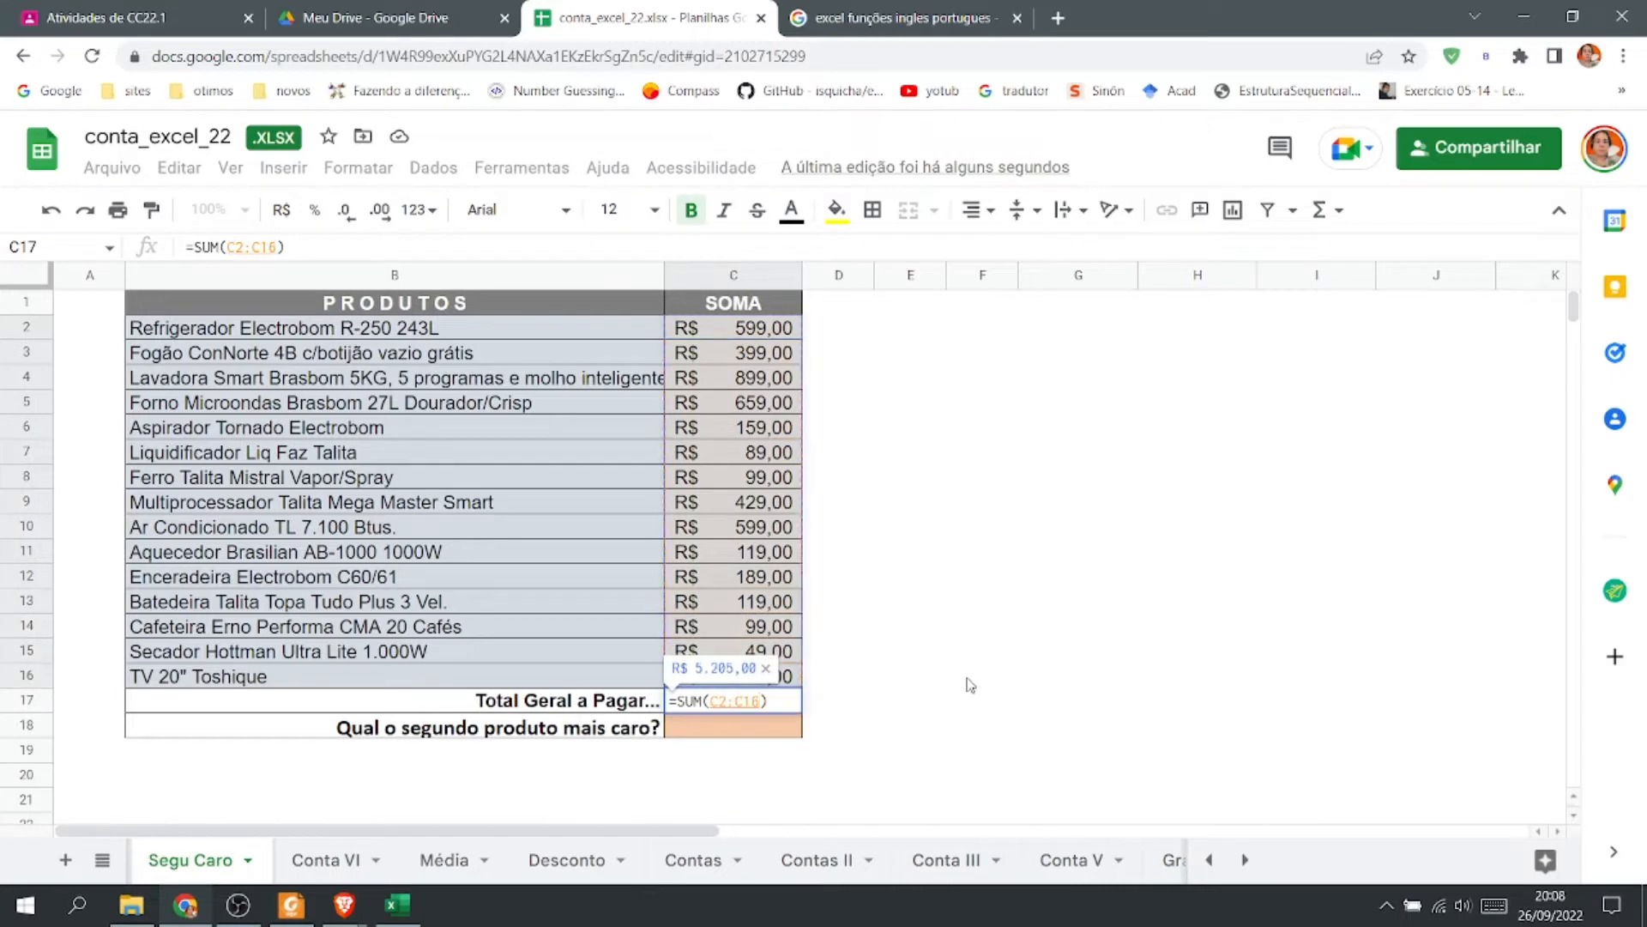
key("Return")
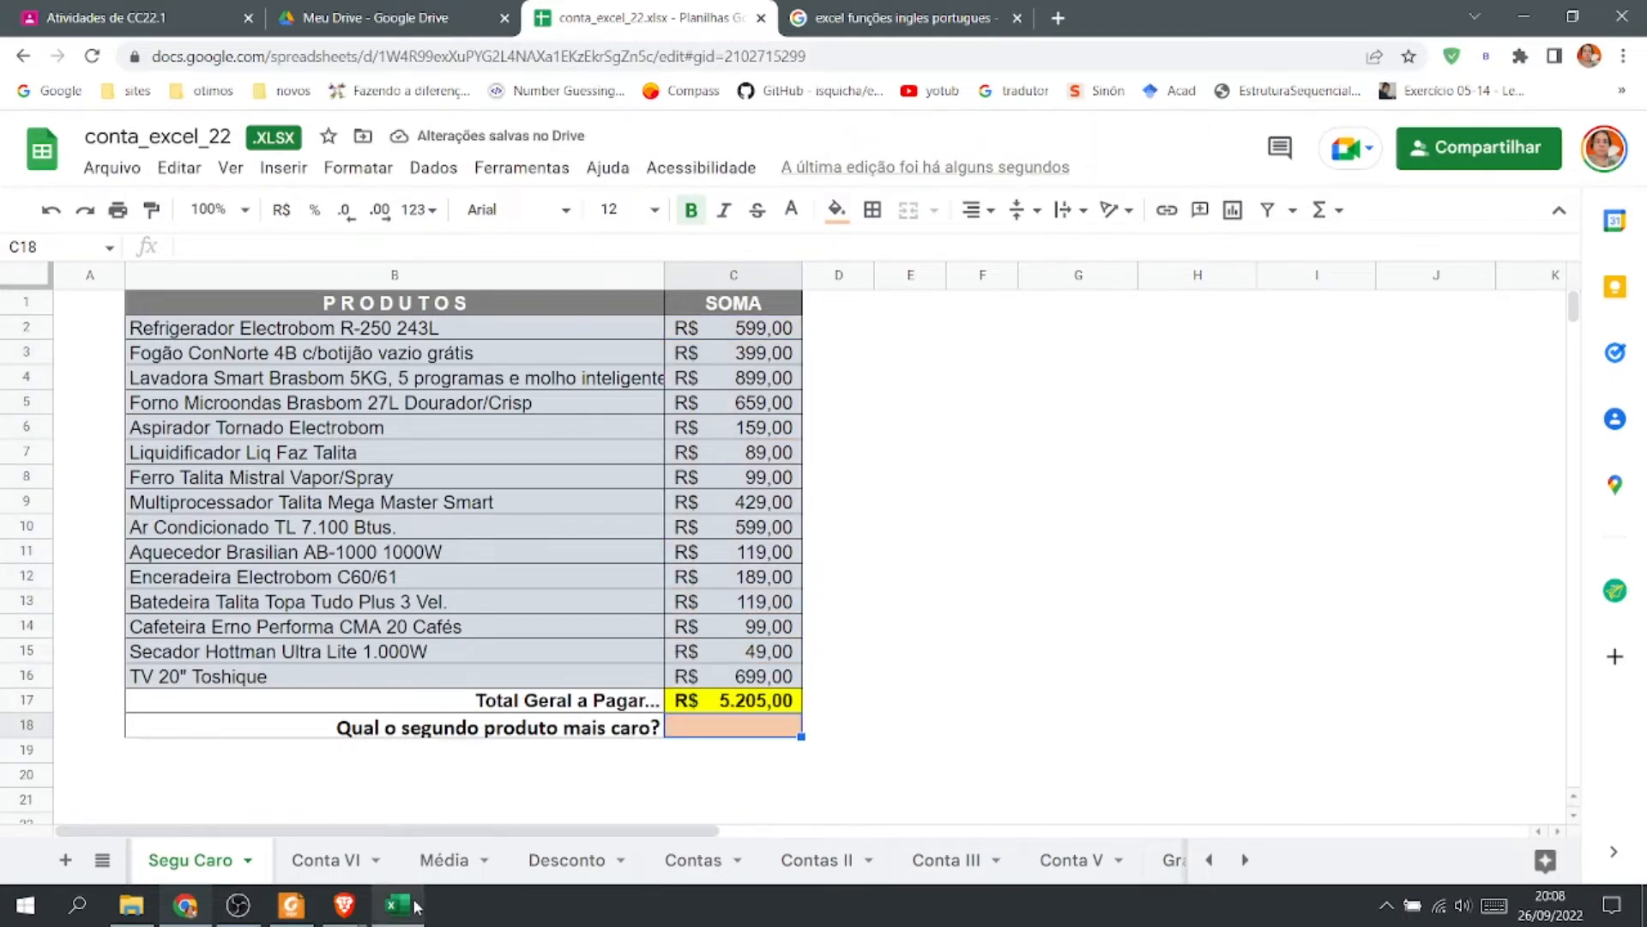
left_click(920, 756)
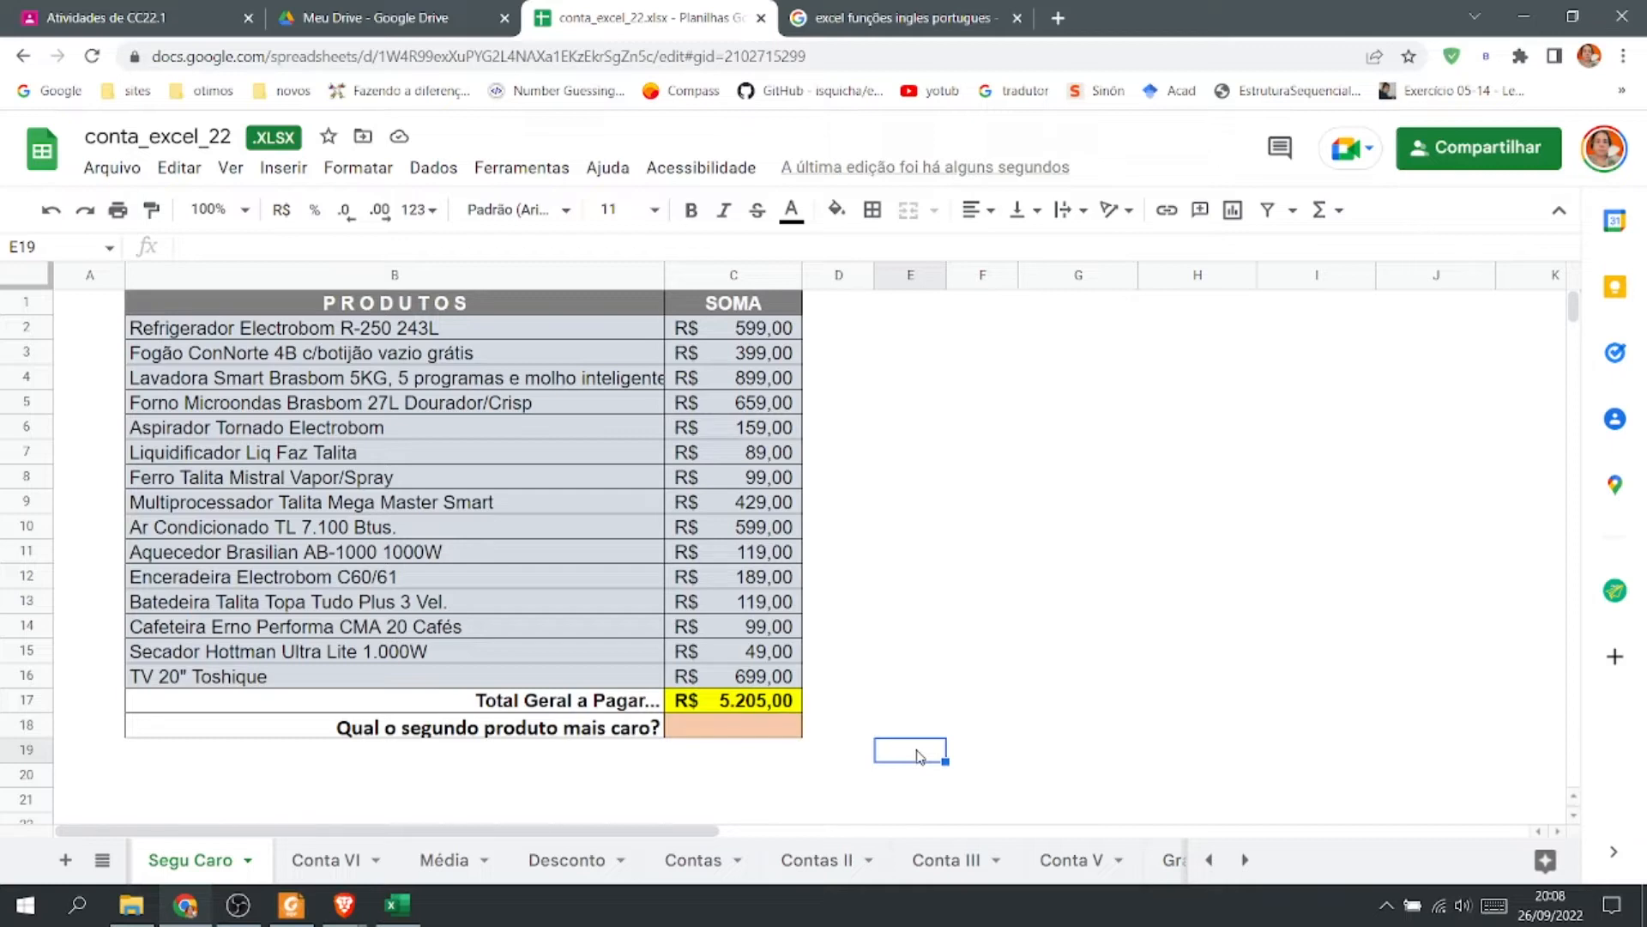
left_click(892, 33)
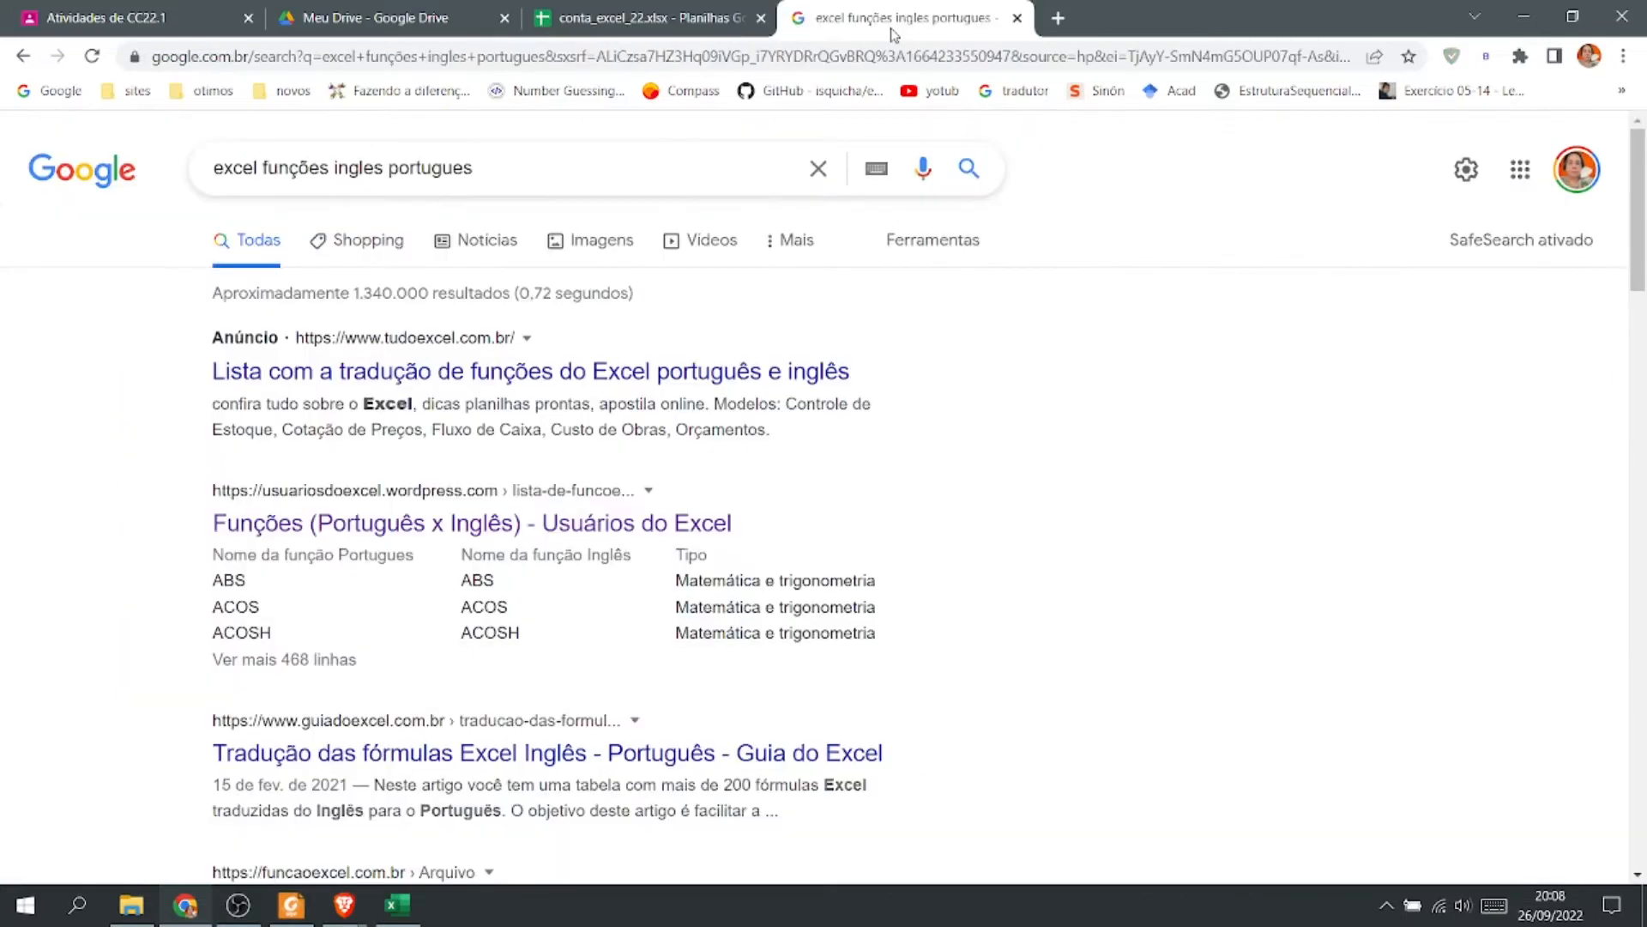
left_click(656, 26)
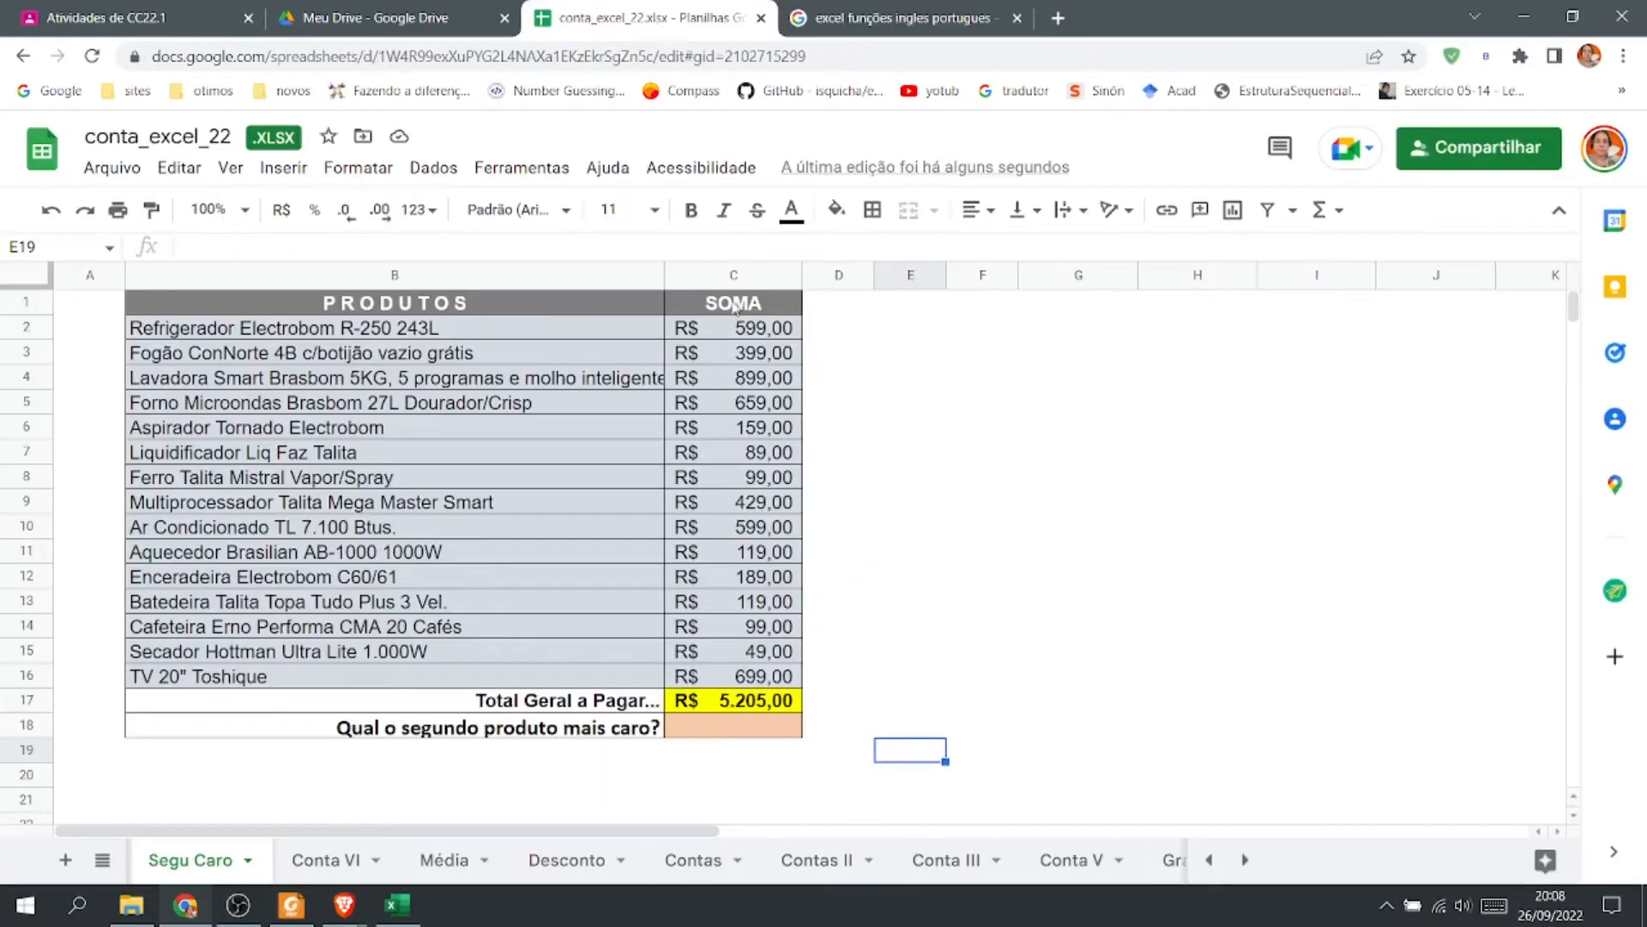
Enter =maior(C2:C16;2) in C18 for the second most expensive product and reopen the formula to inspect it.
left_click(732, 733)
double_click(732, 731)
type("=ma")
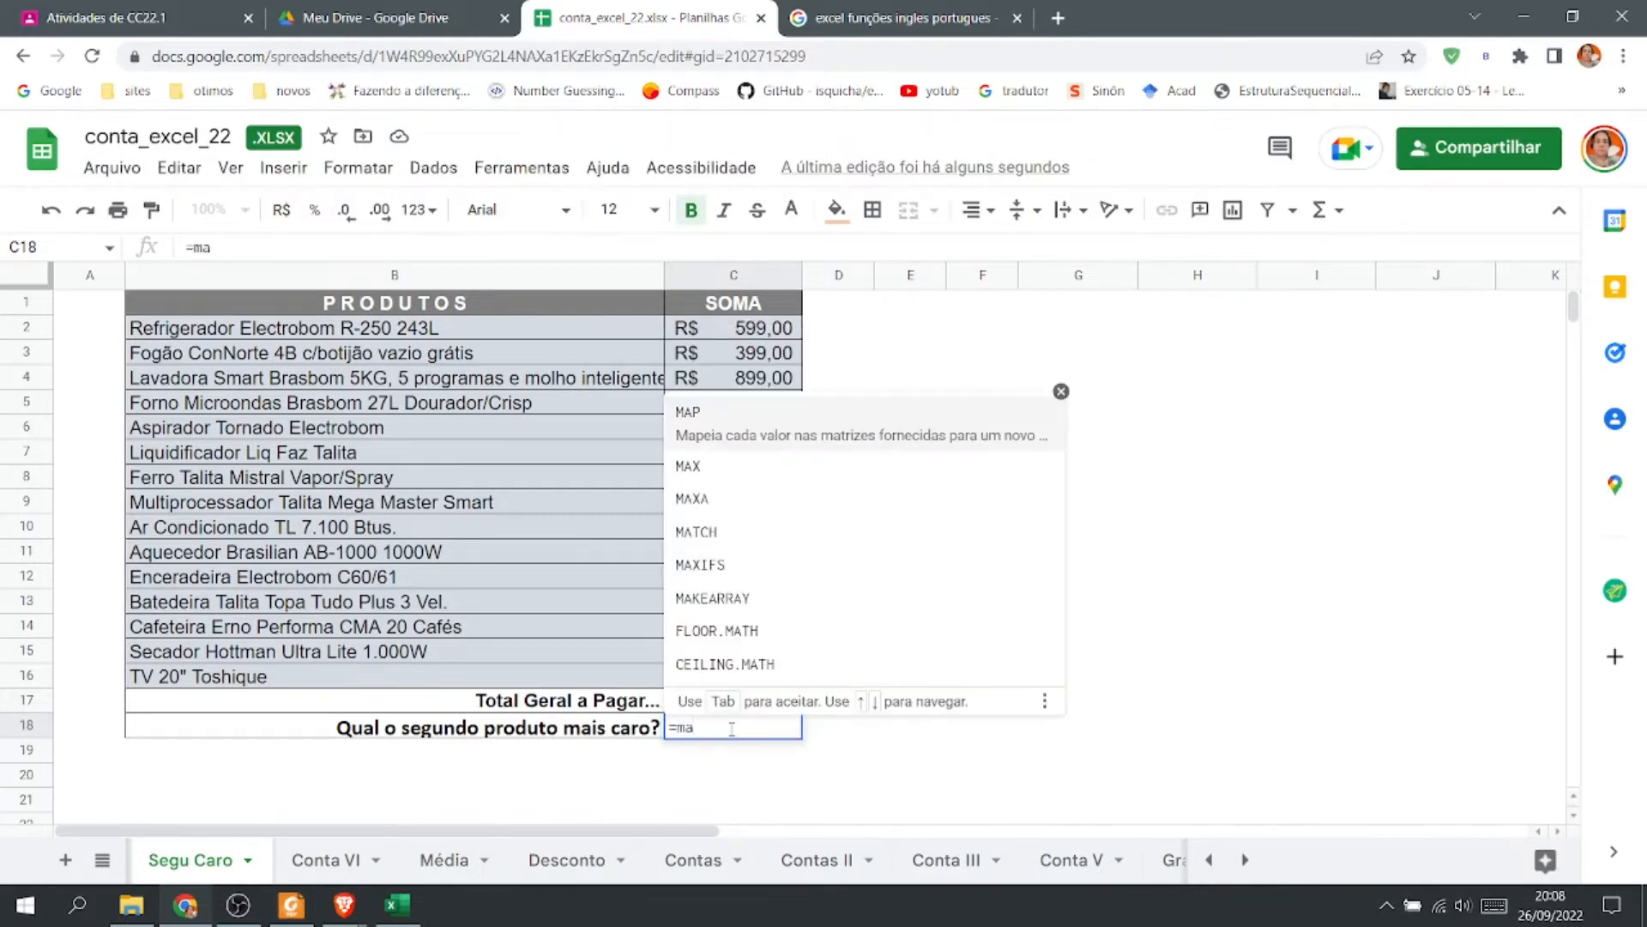
type("ior")
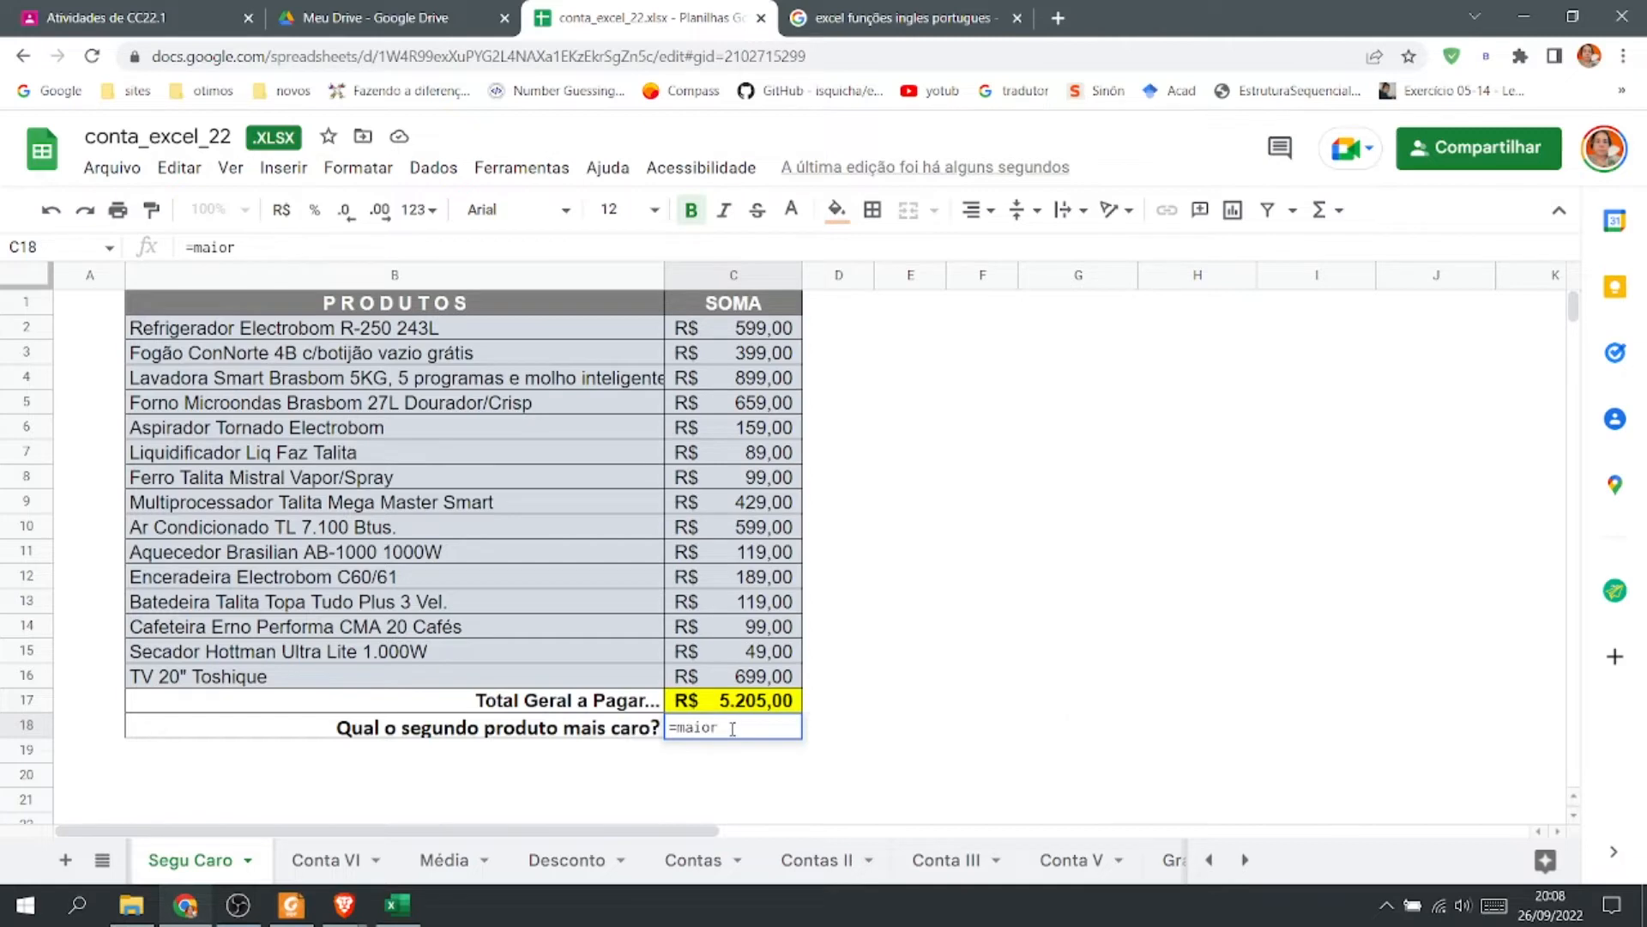
type("(")
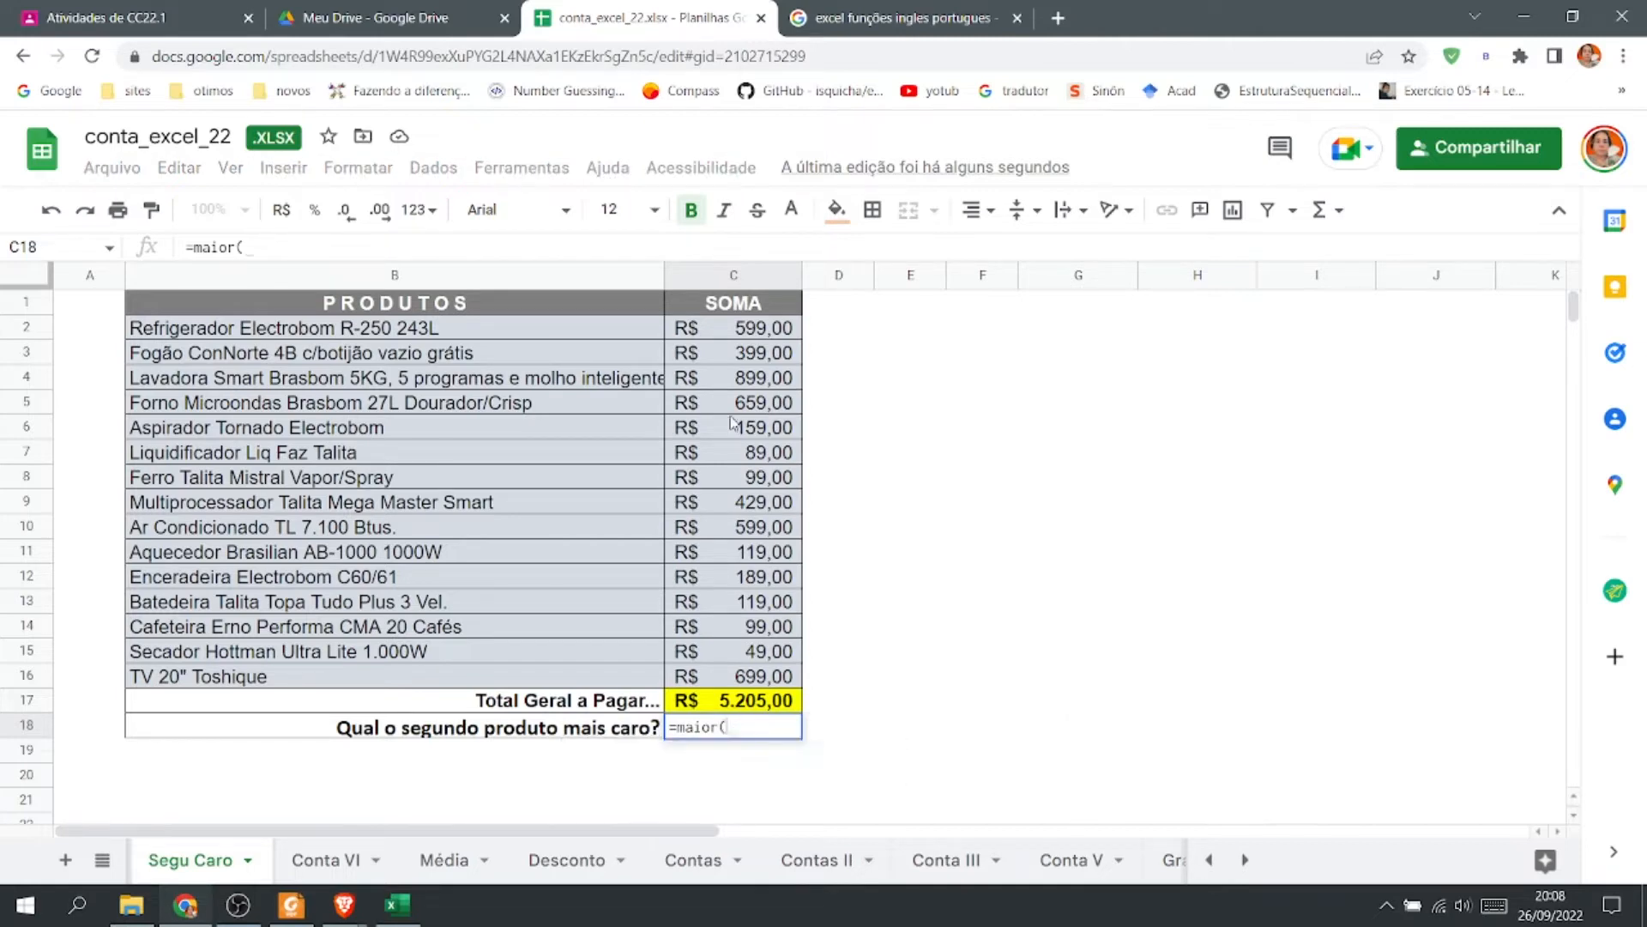
left_click_drag(731, 337, 764, 682)
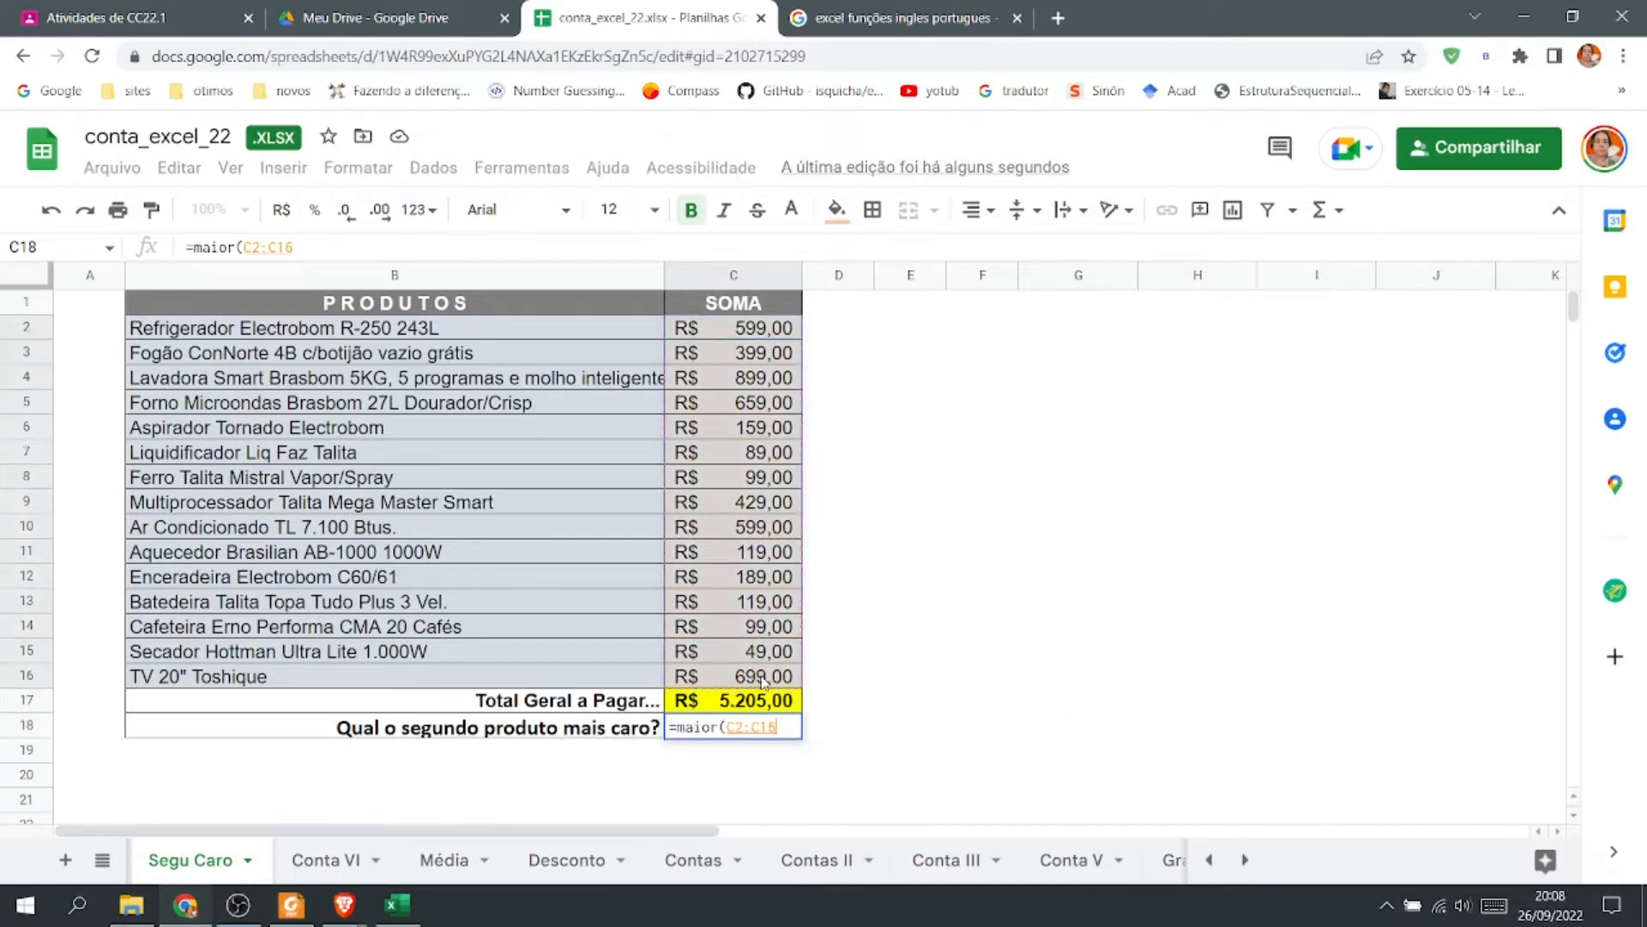
type(";2)")
key("Return")
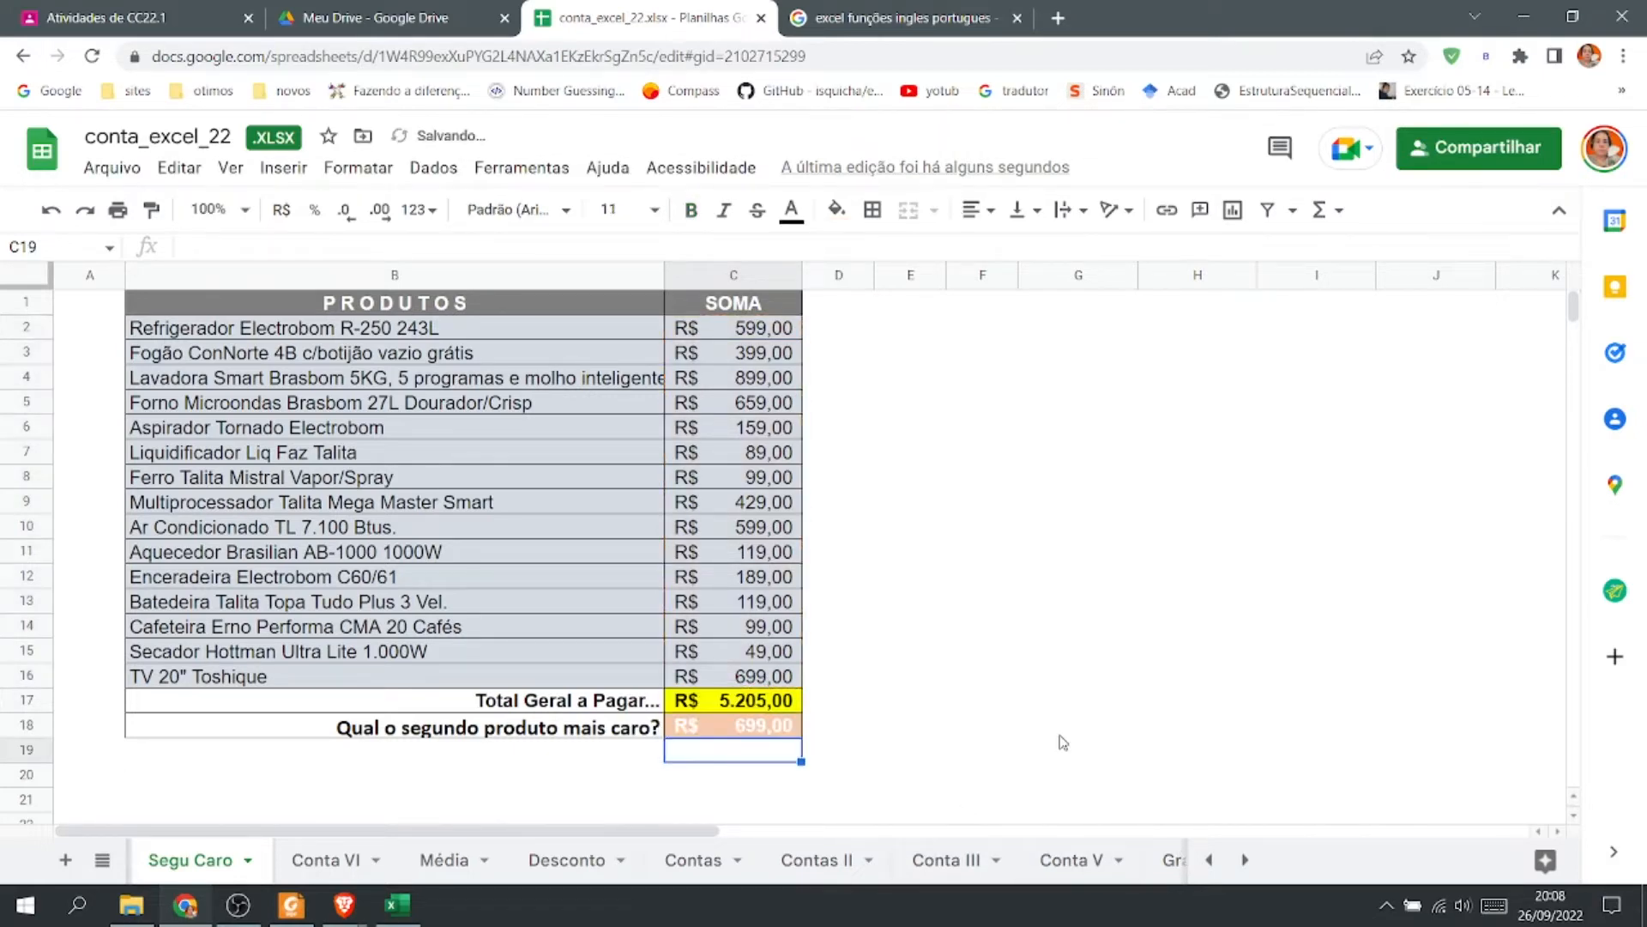
double_click(759, 730)
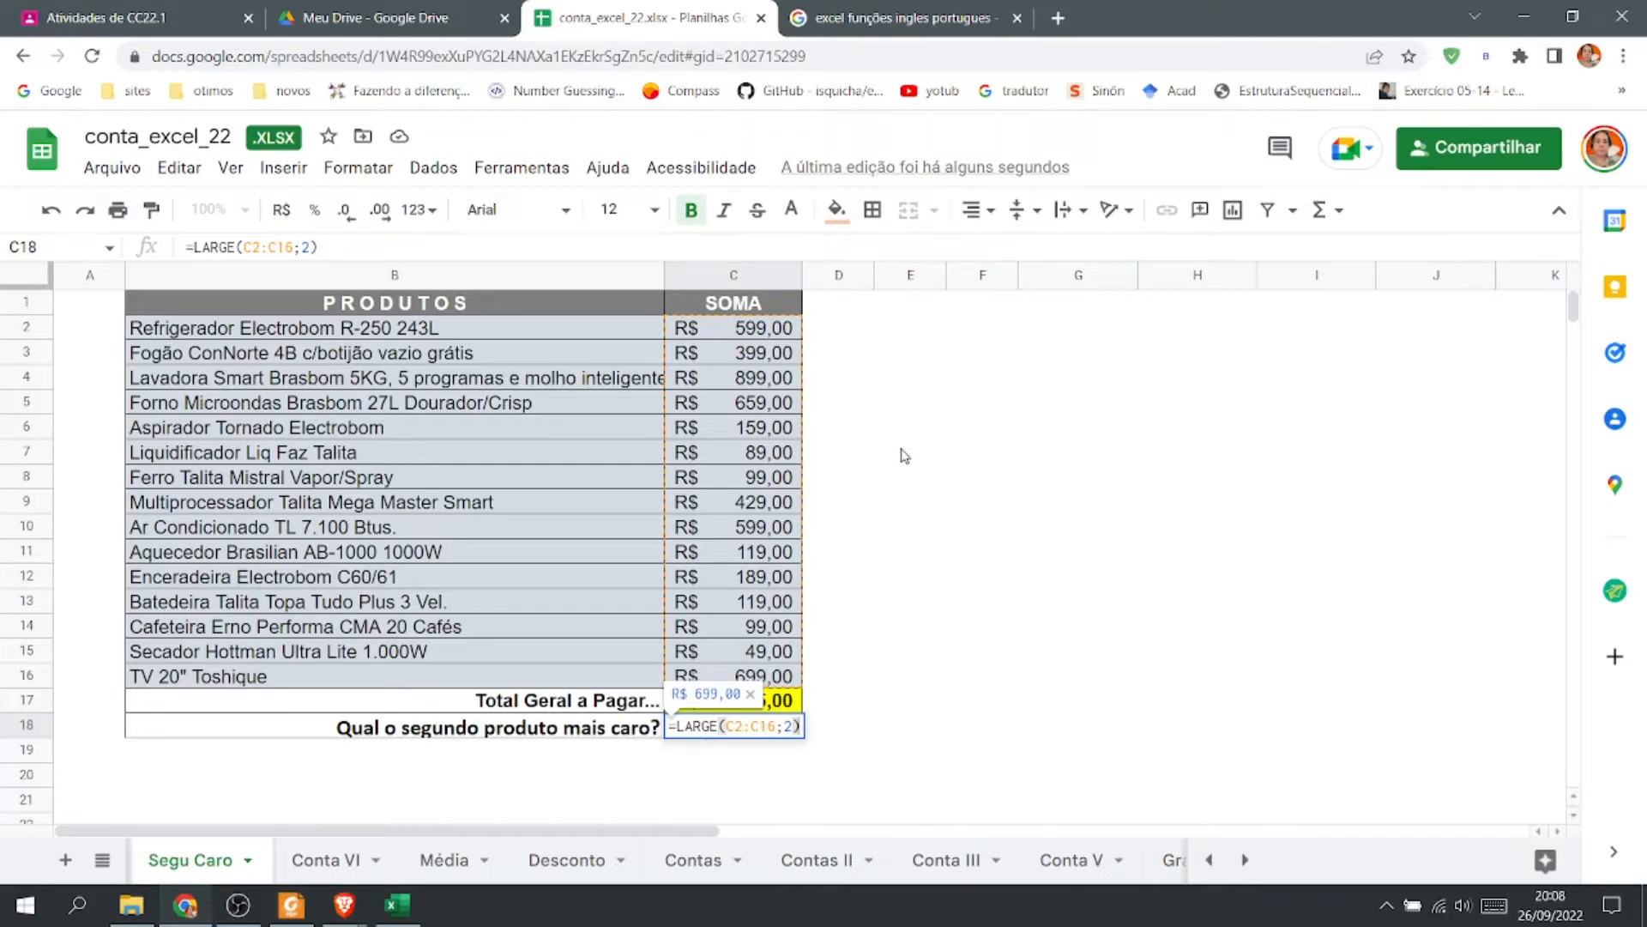
left_click(995, 562)
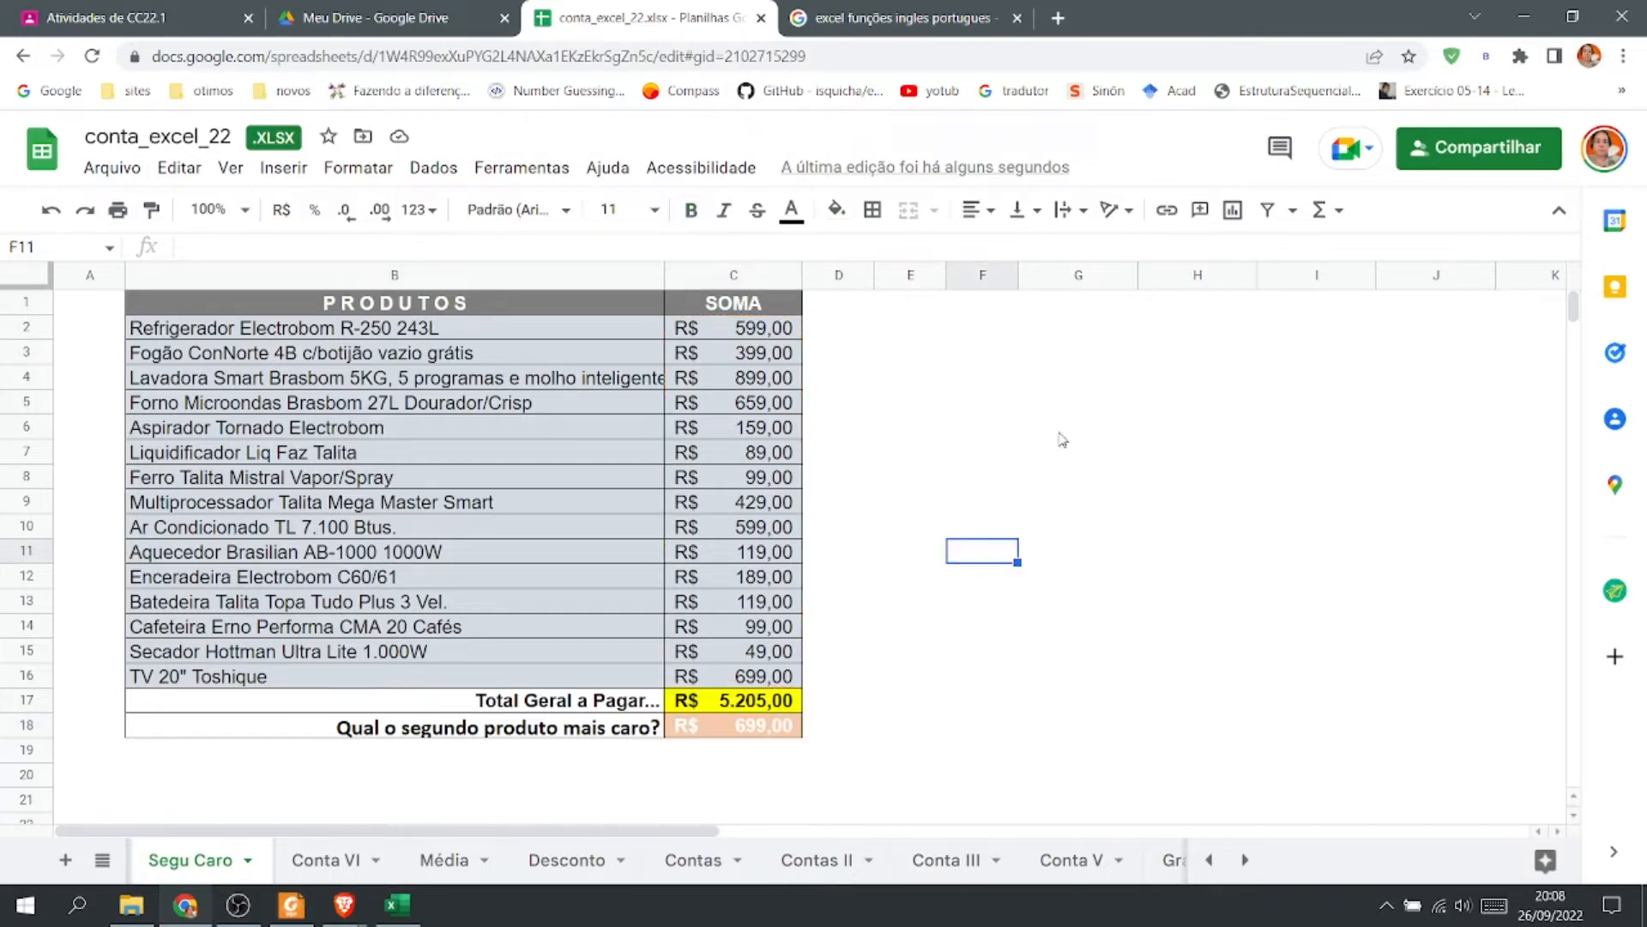
Widen column F and write the text '=maior(c2:c16;2) in F11 as a visible formula label.
left_click_drag(1018, 274, 1136, 272)
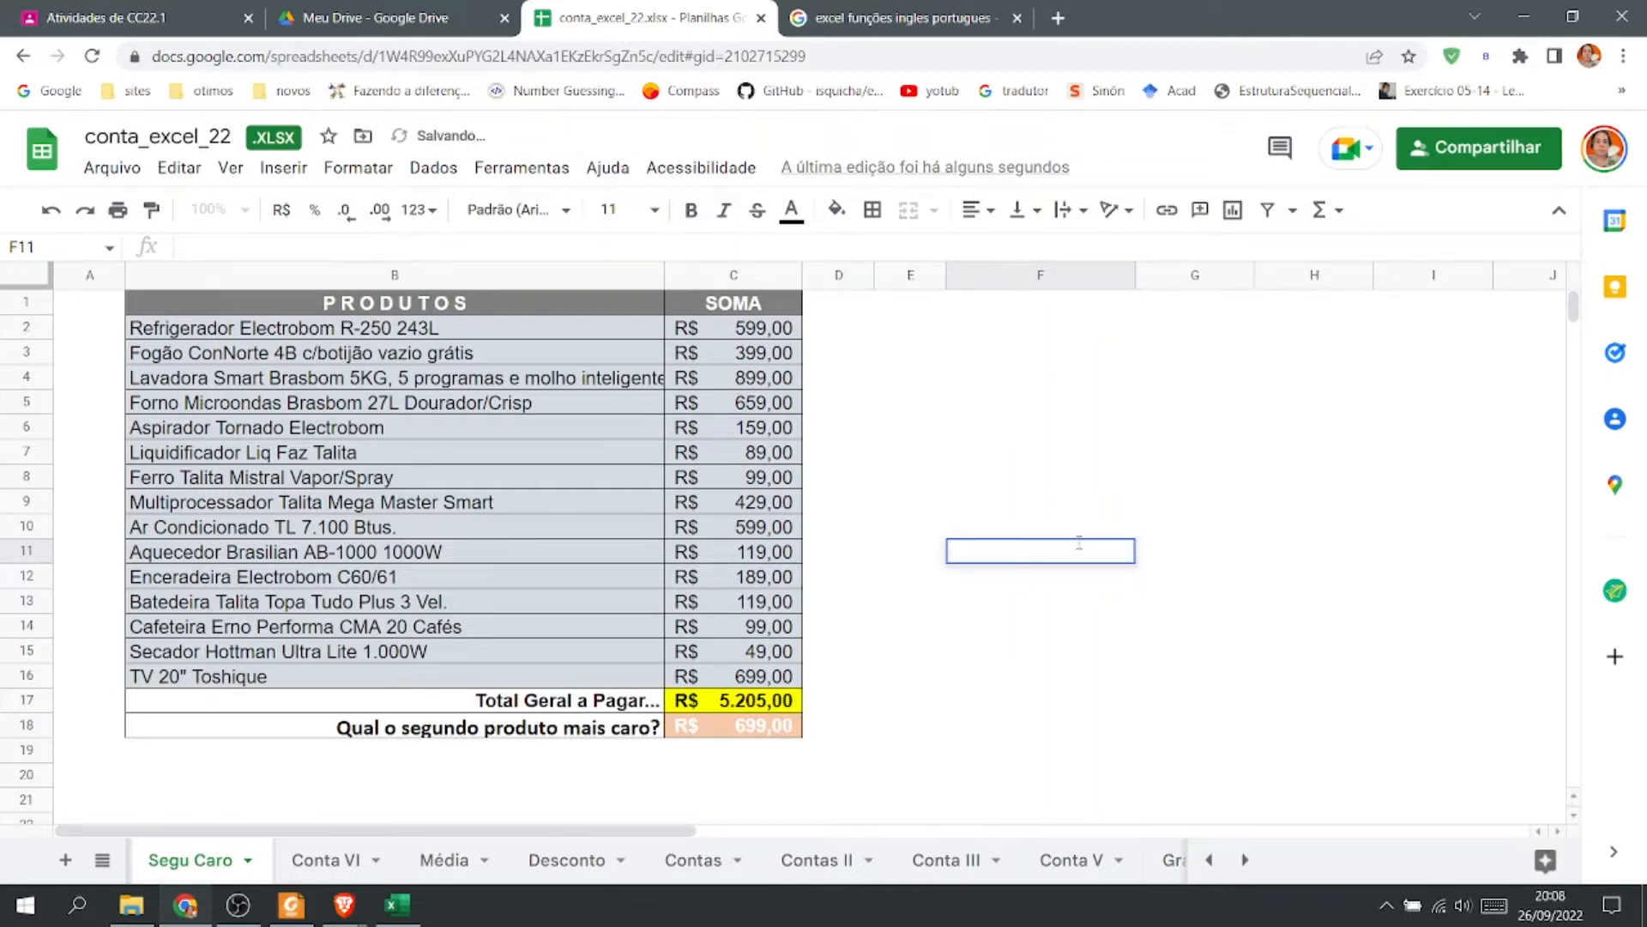
left_click(1080, 542)
type("'=maior(")
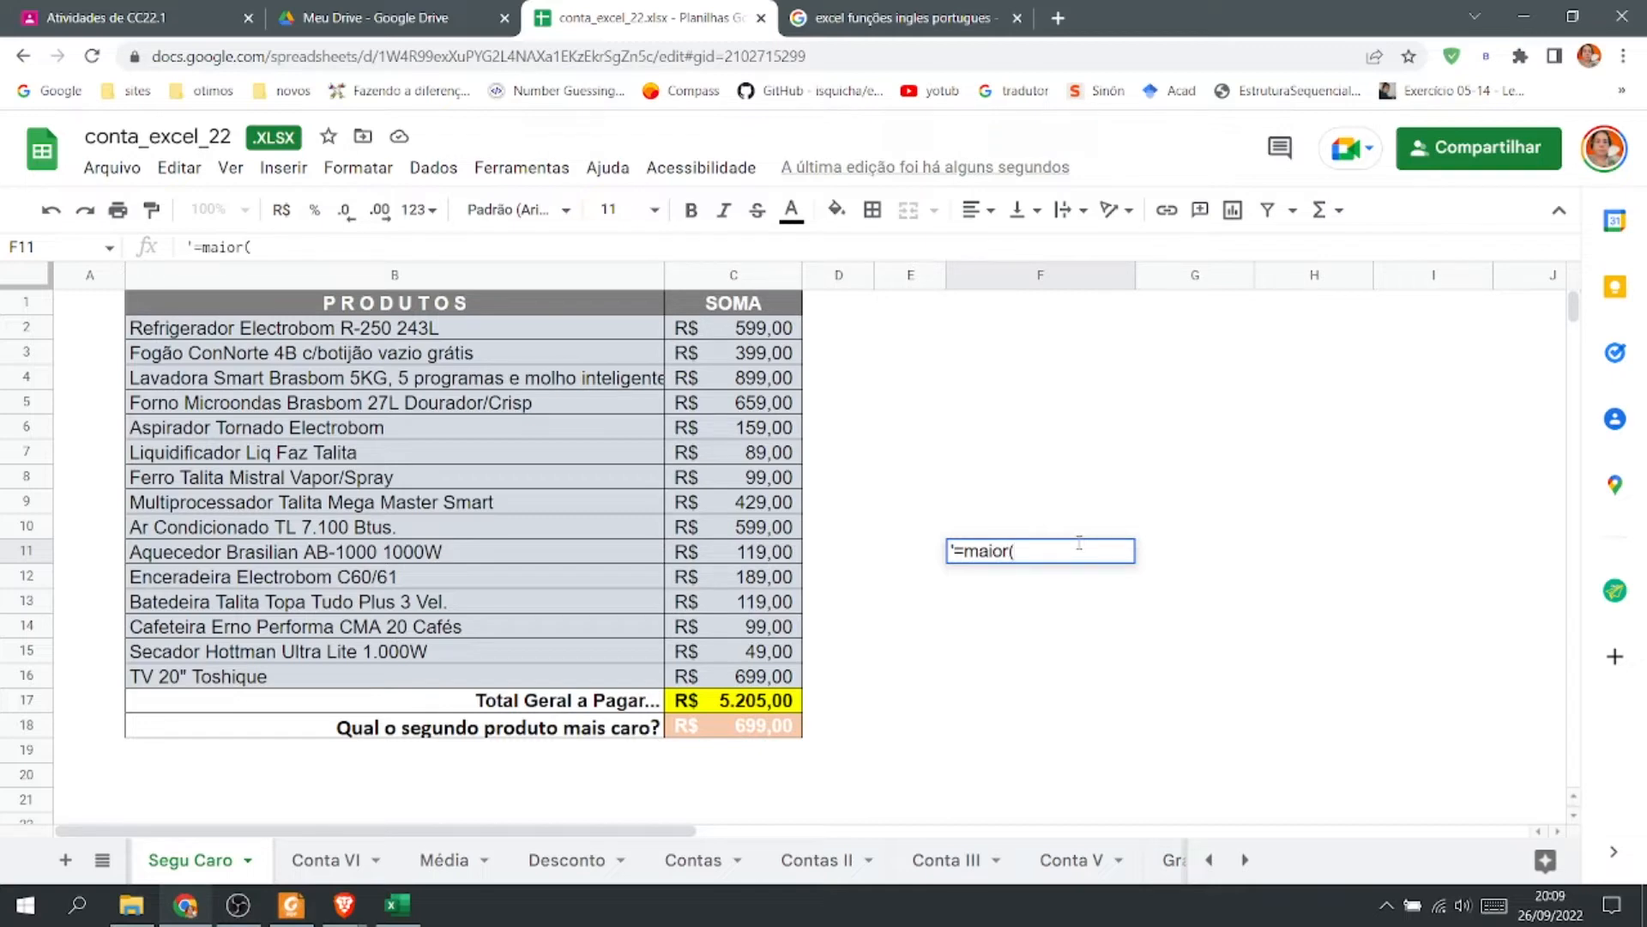
type("c2:c16;2)")
key("Return")
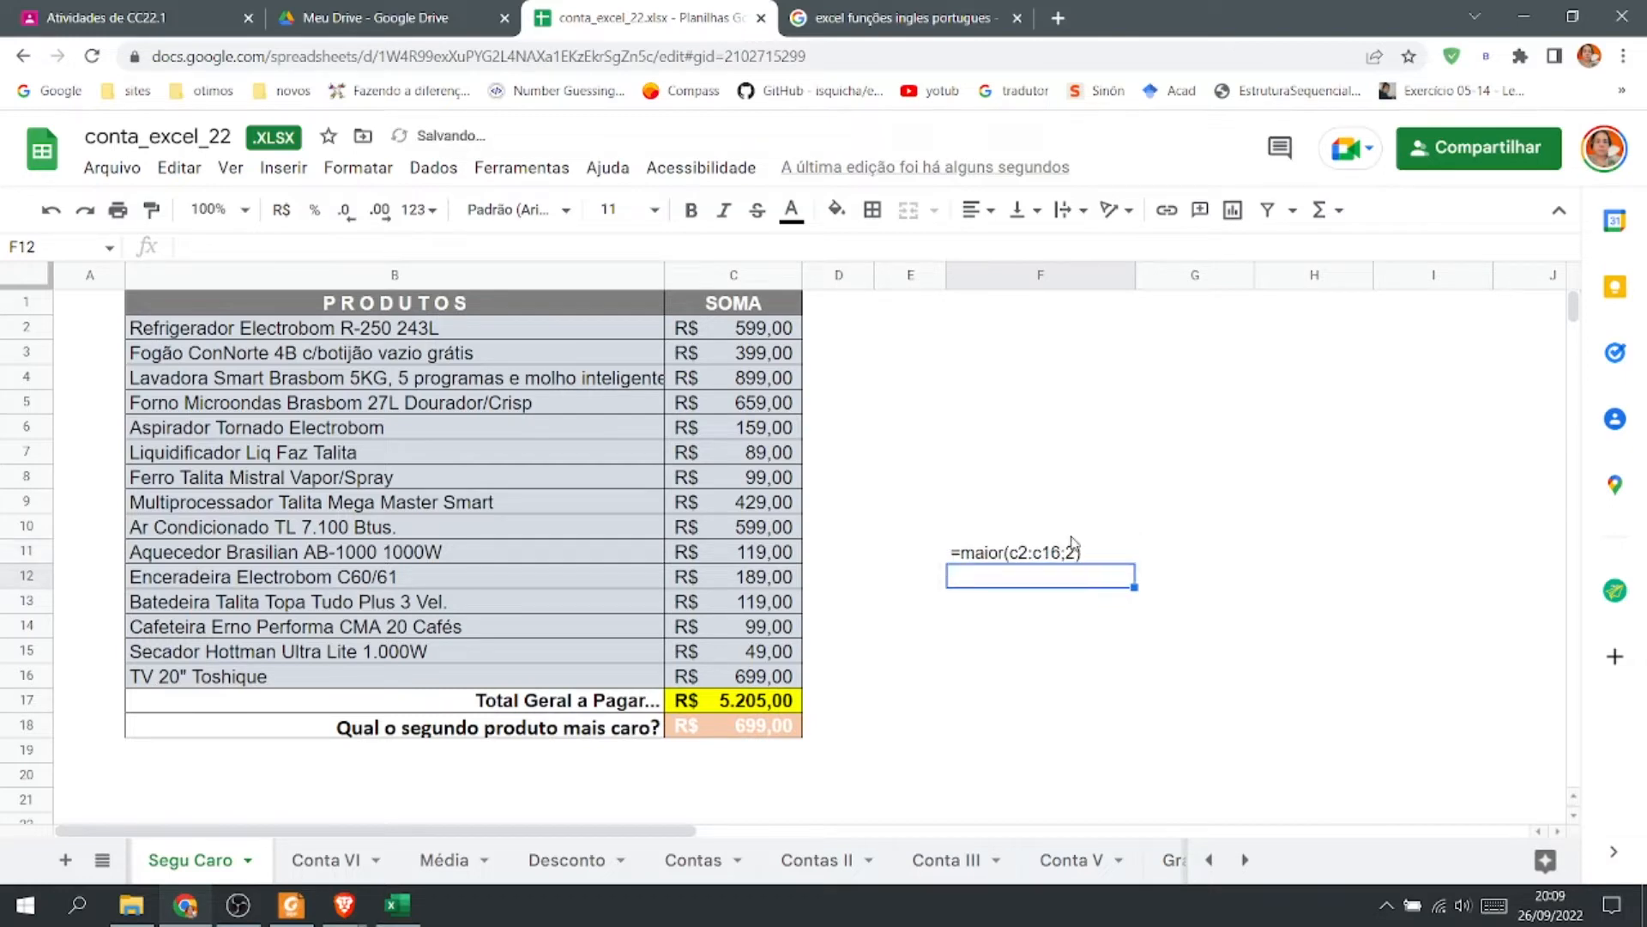
left_click(1069, 550)
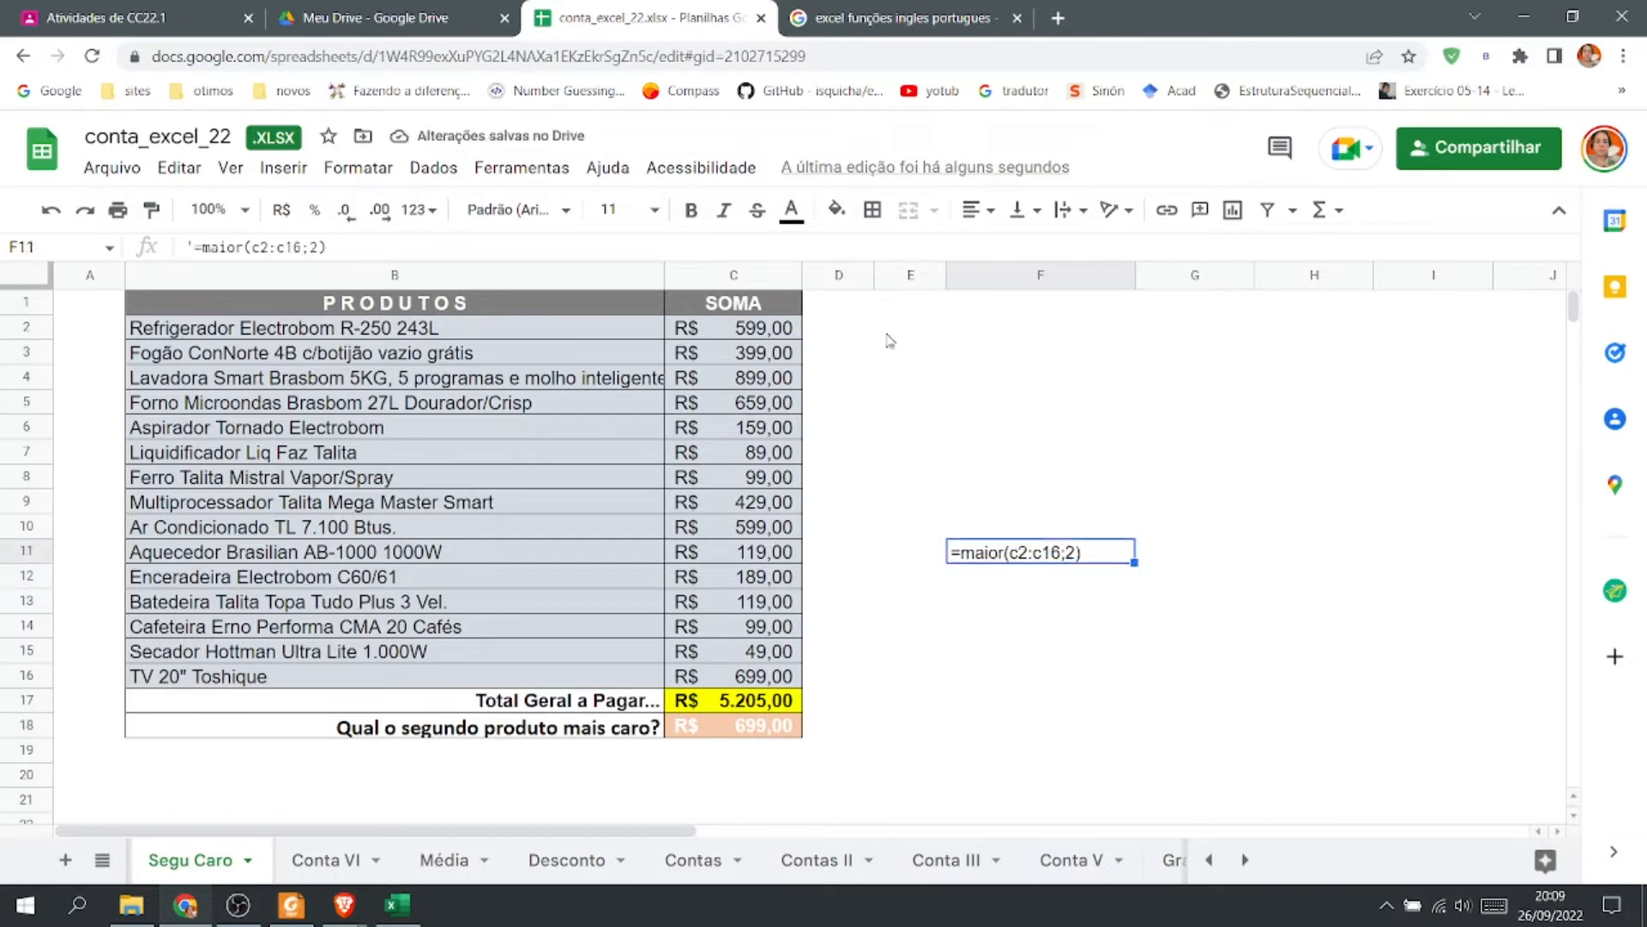
Set the F11 label's font size to 18, then widen column F and heighten row 11 to fit it.
left_click(652, 211)
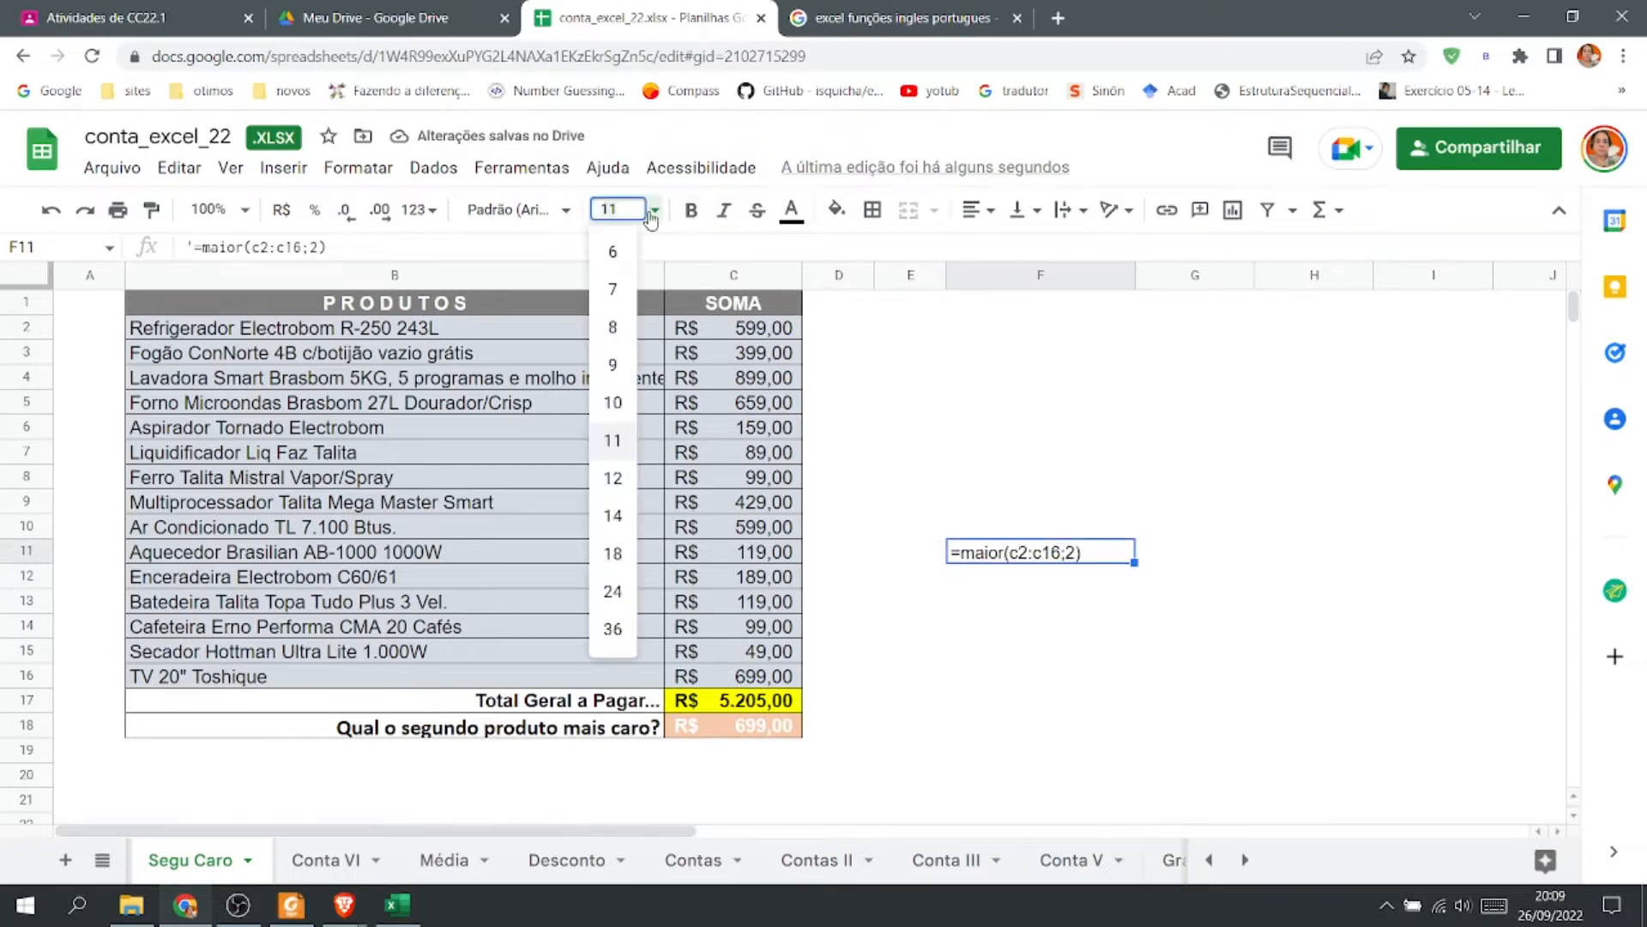
left_click(620, 553)
left_click_drag(1135, 276, 1217, 281)
left_click_drag(28, 559, 28, 576)
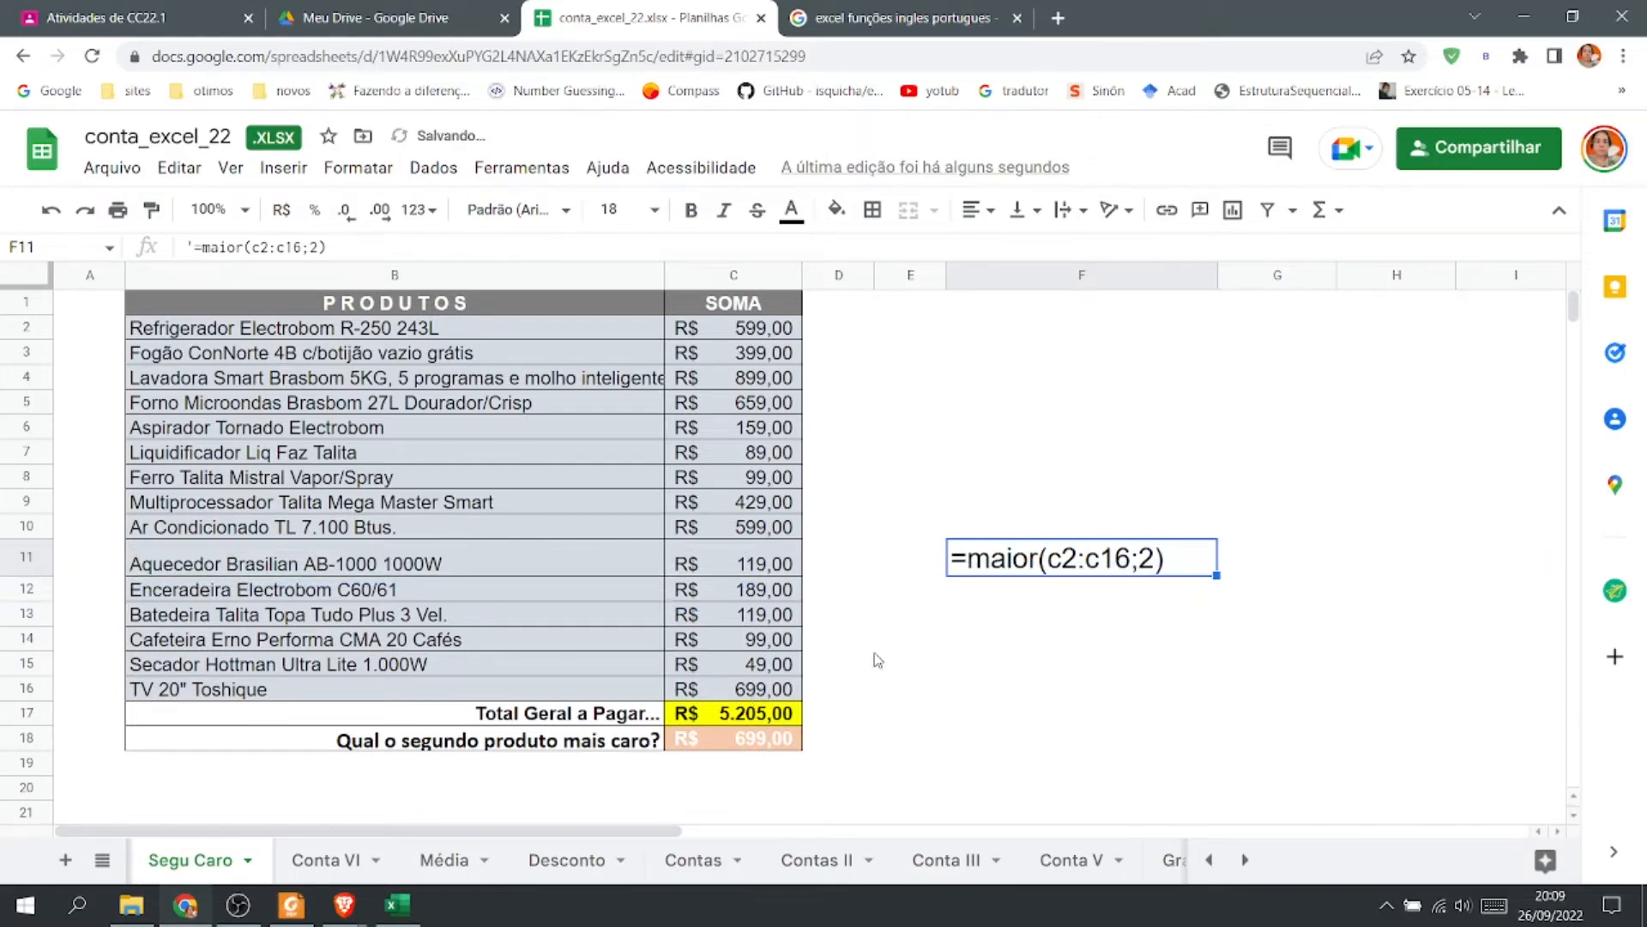
Copy the F11 label into F12 and heighten row 12 to fit it.
double_click(735, 739)
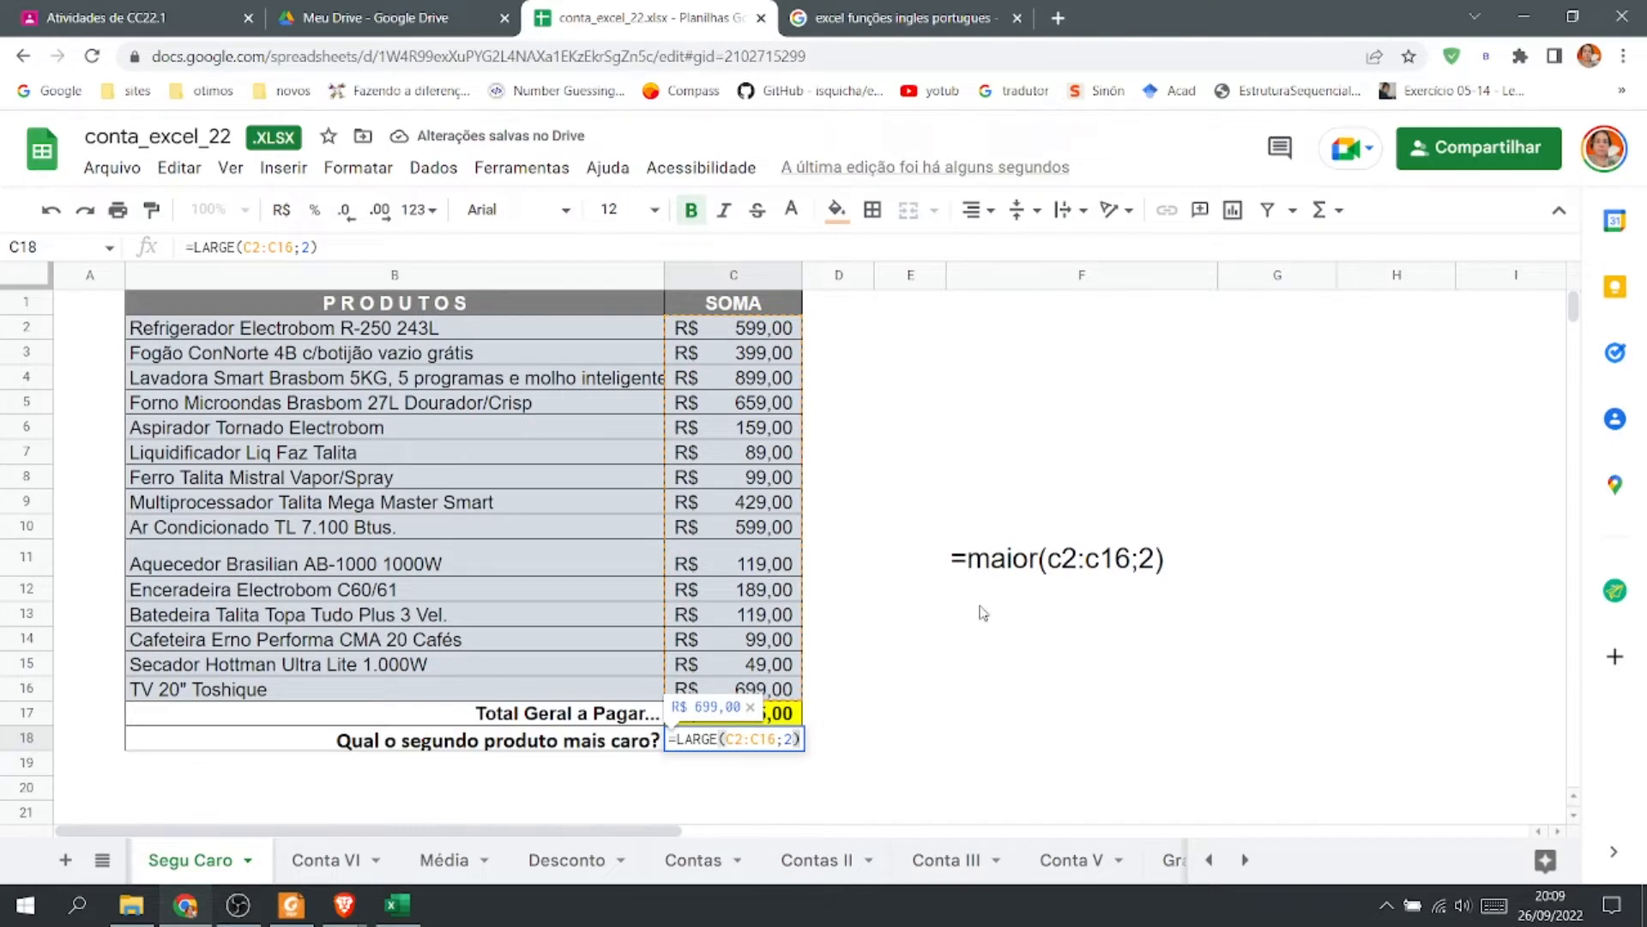
left_click(1110, 590)
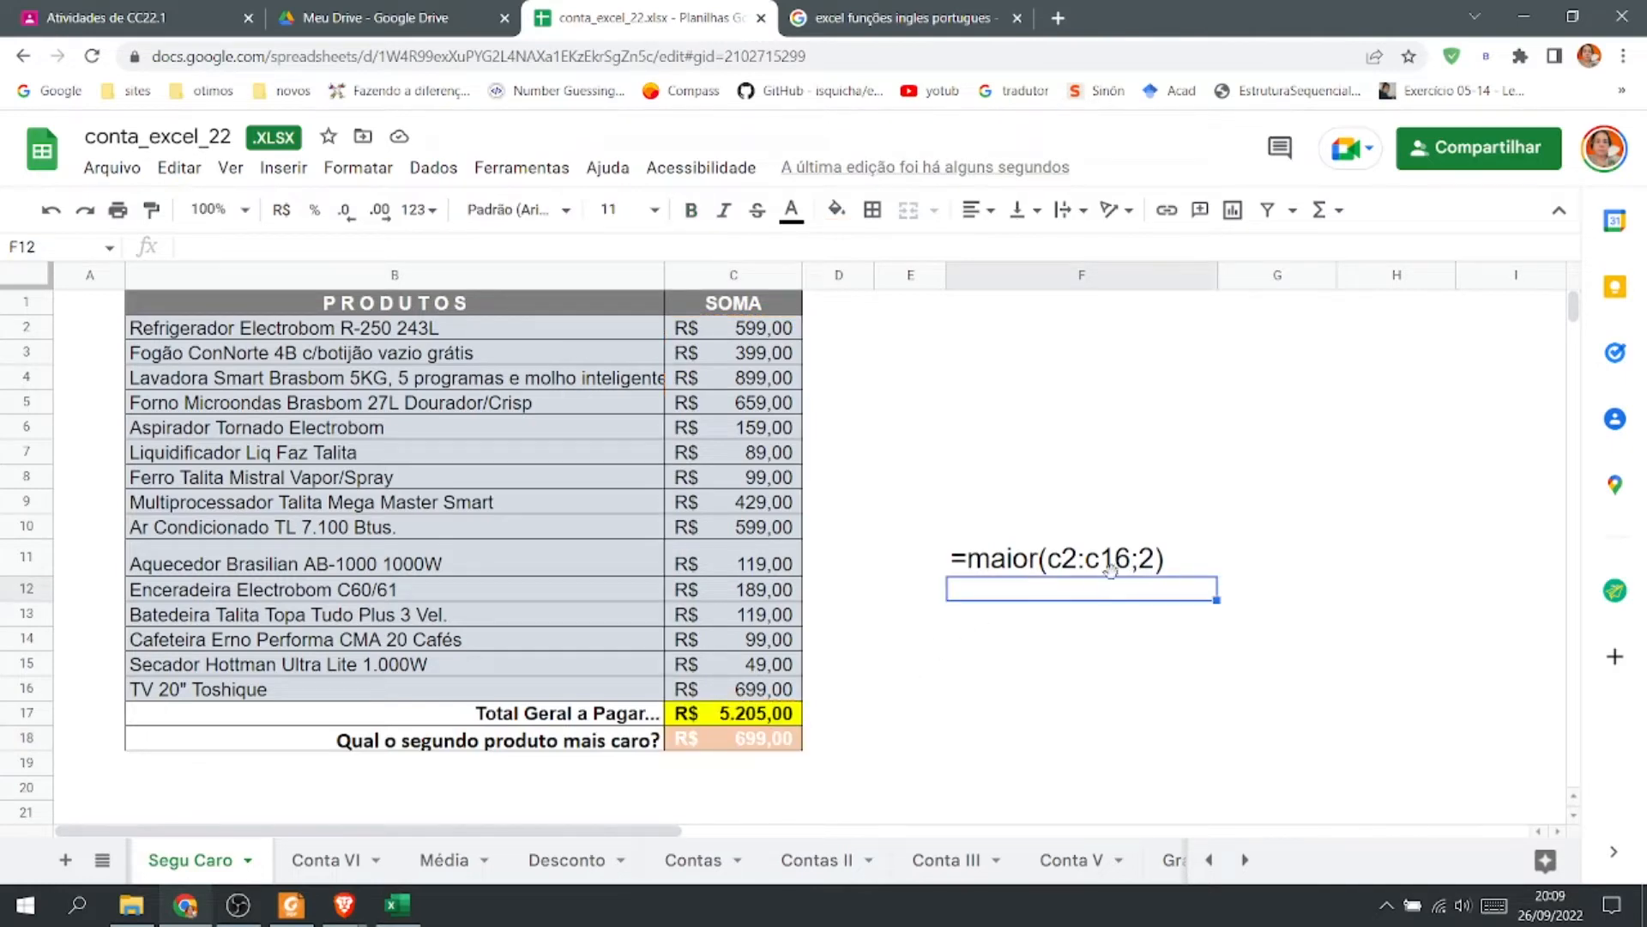
left_click(1023, 566)
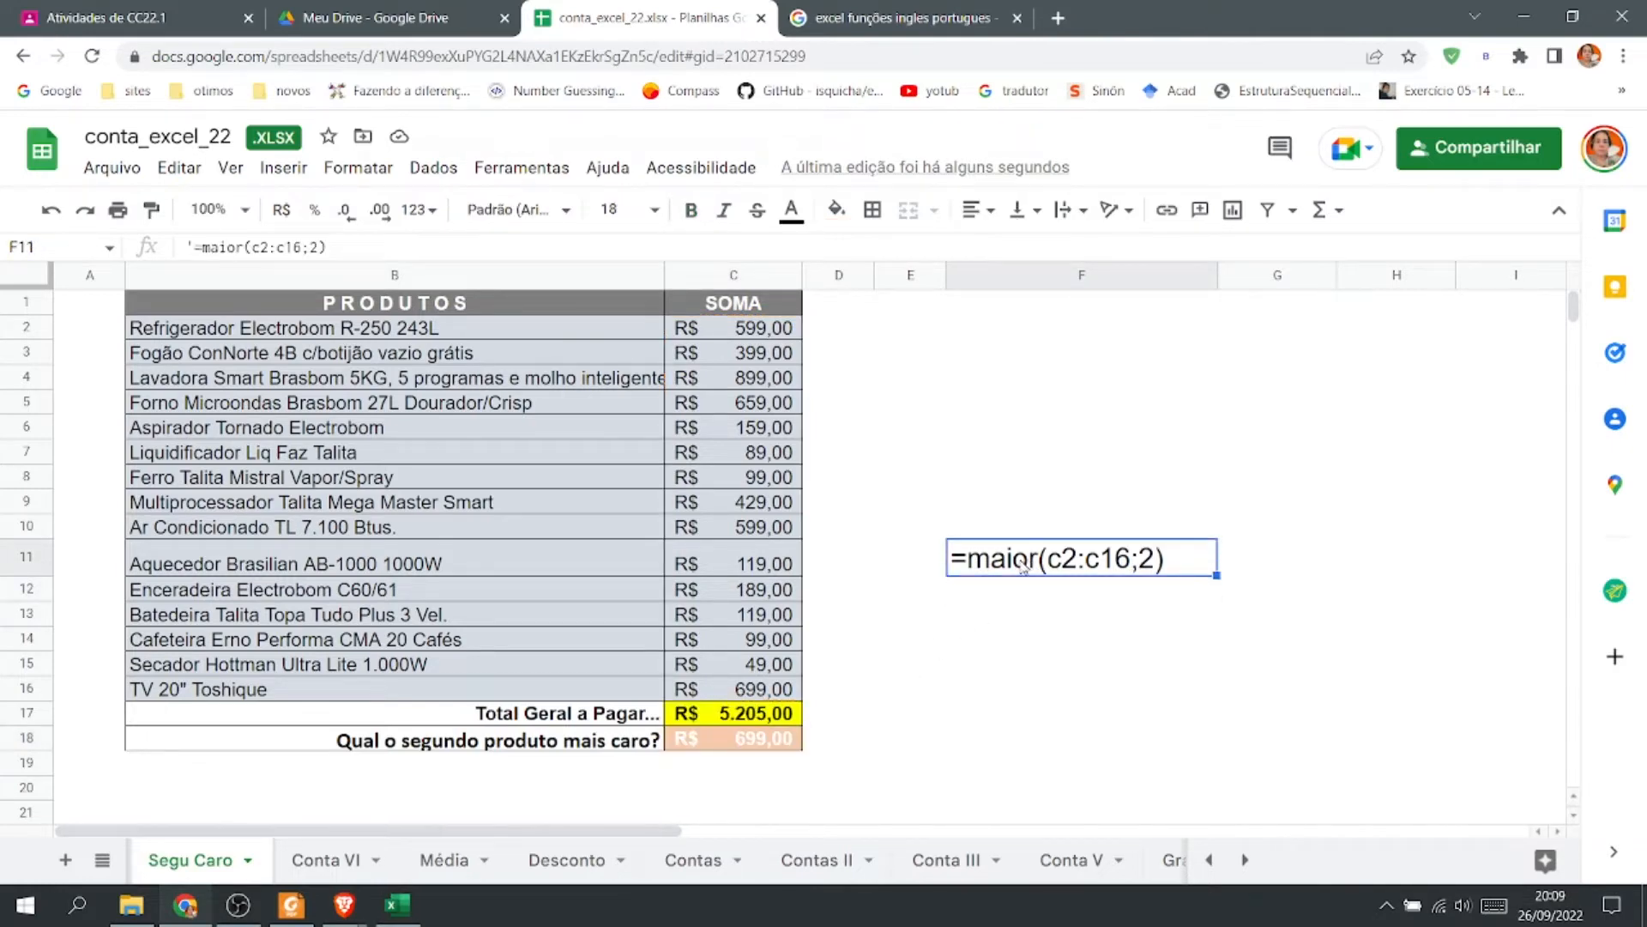
key("ctrl+c")
left_click(1030, 592)
key("ctrl+v")
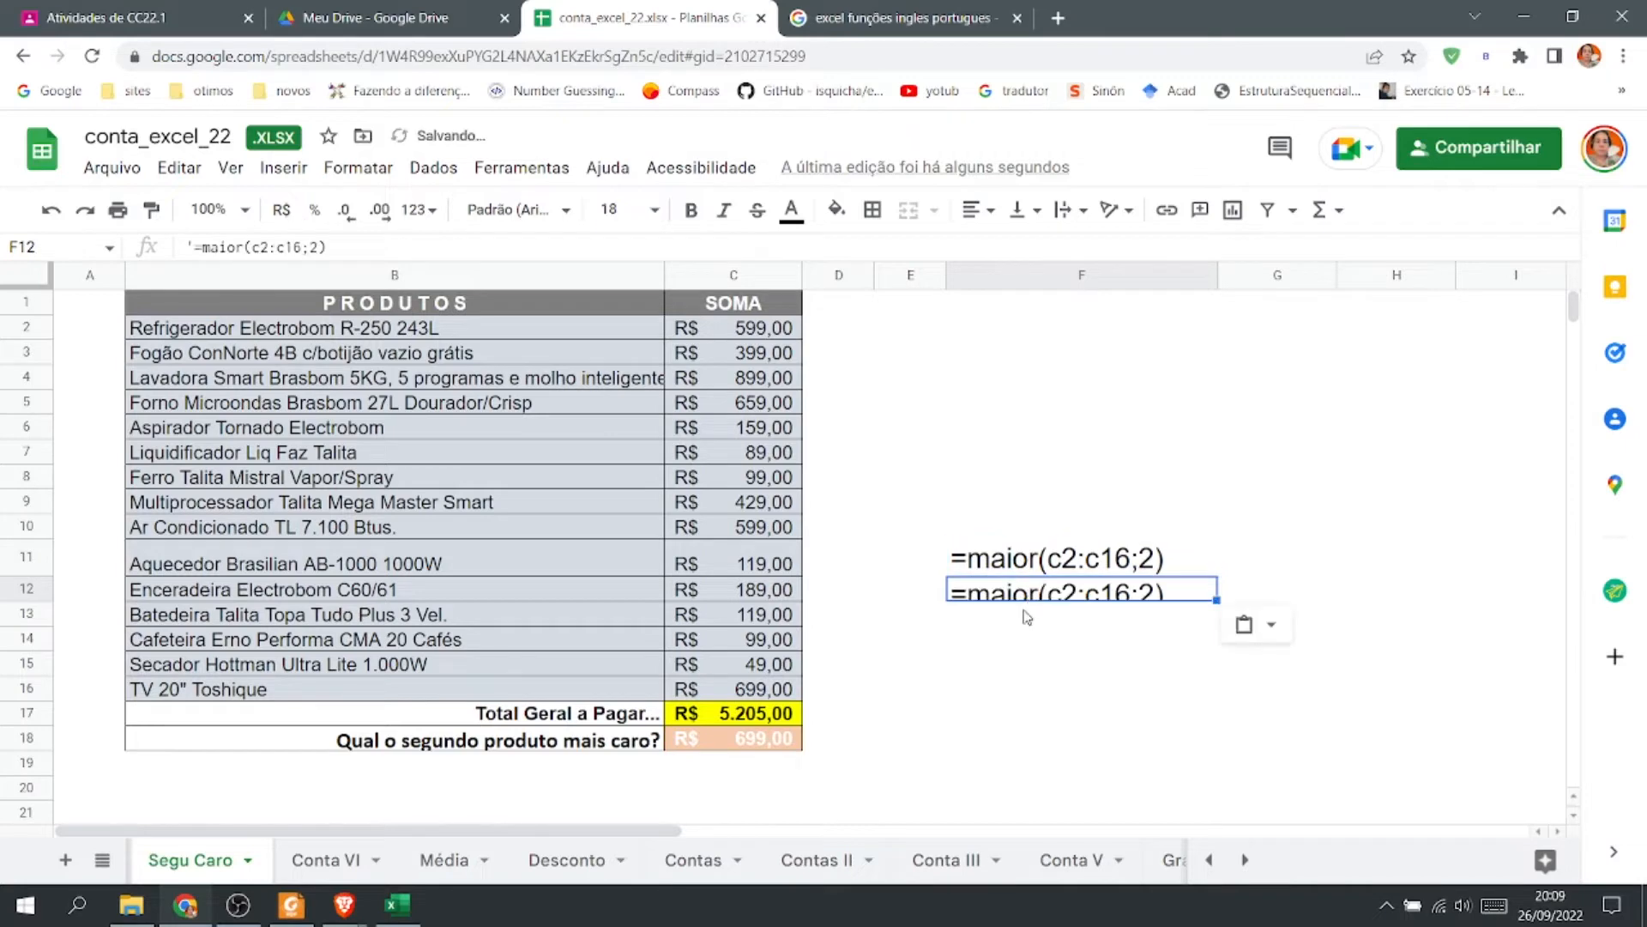
left_click_drag(32, 601, 32, 614)
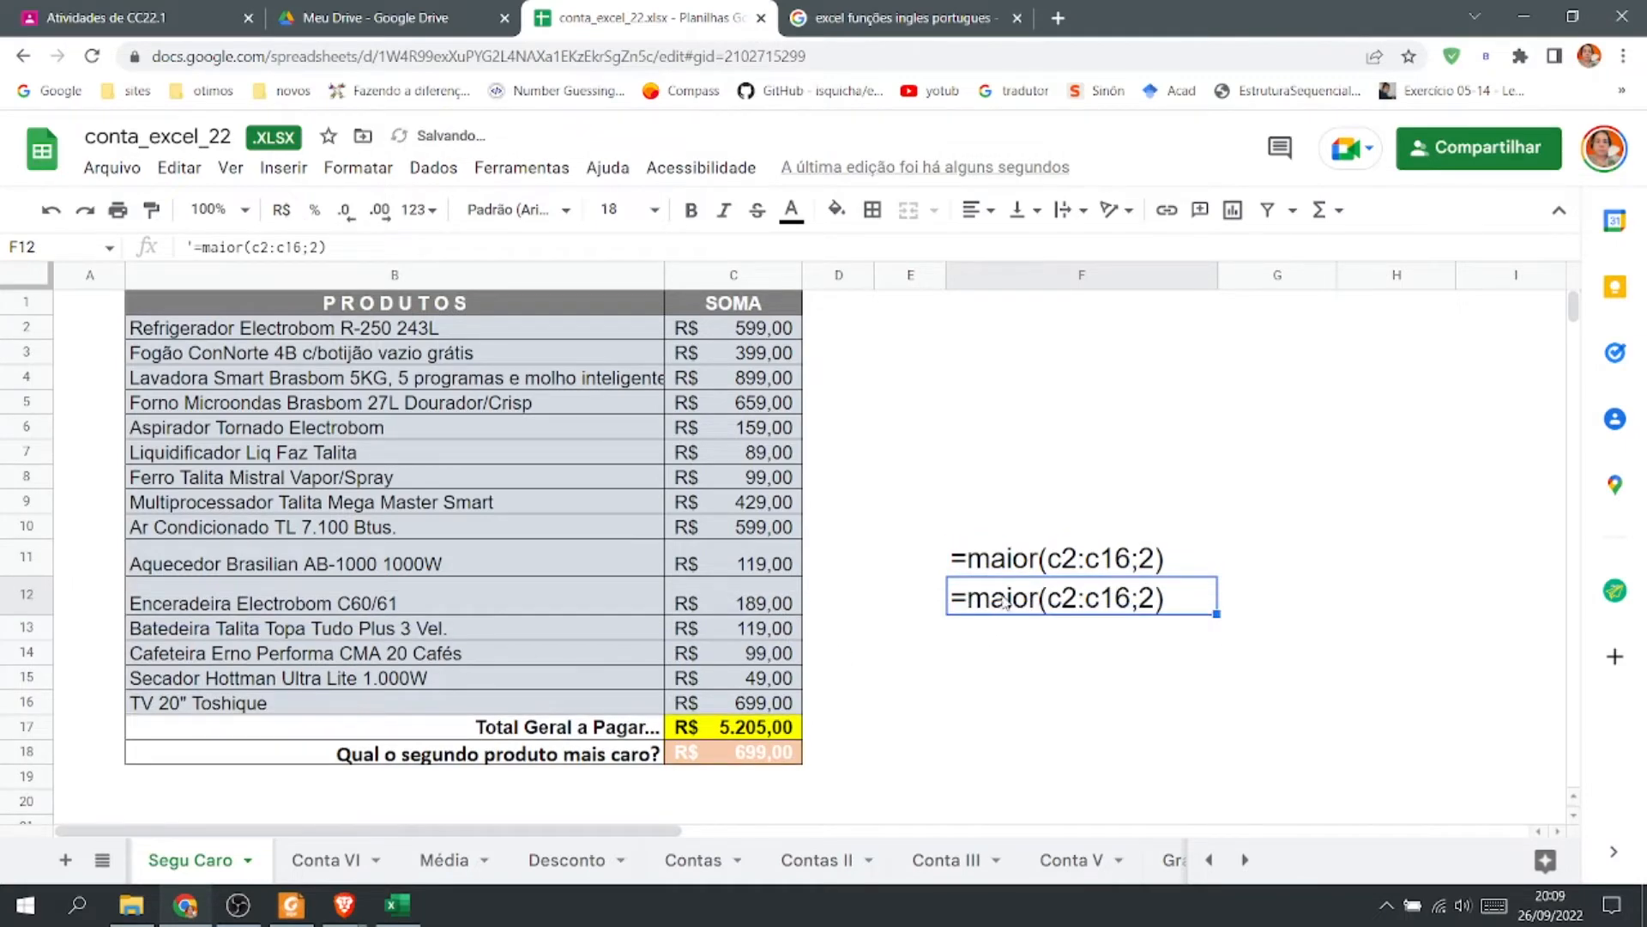
Change the function name in the F12 label from maior to large.
double_click(1011, 599)
left_click_drag(1044, 595, 972, 595)
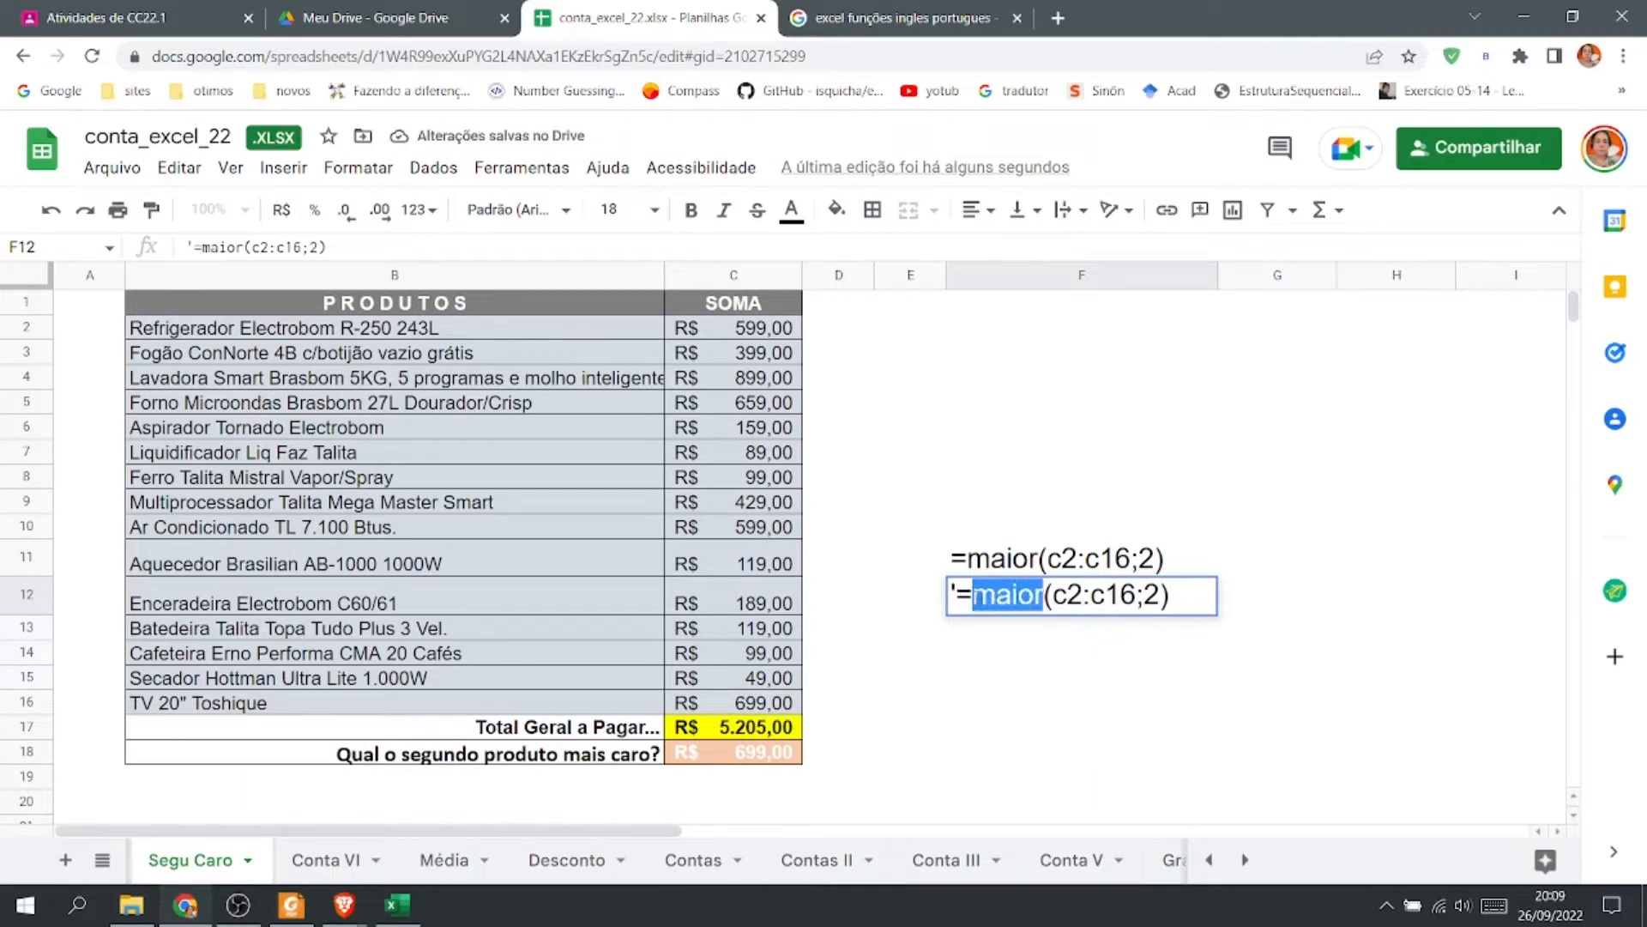
type("large")
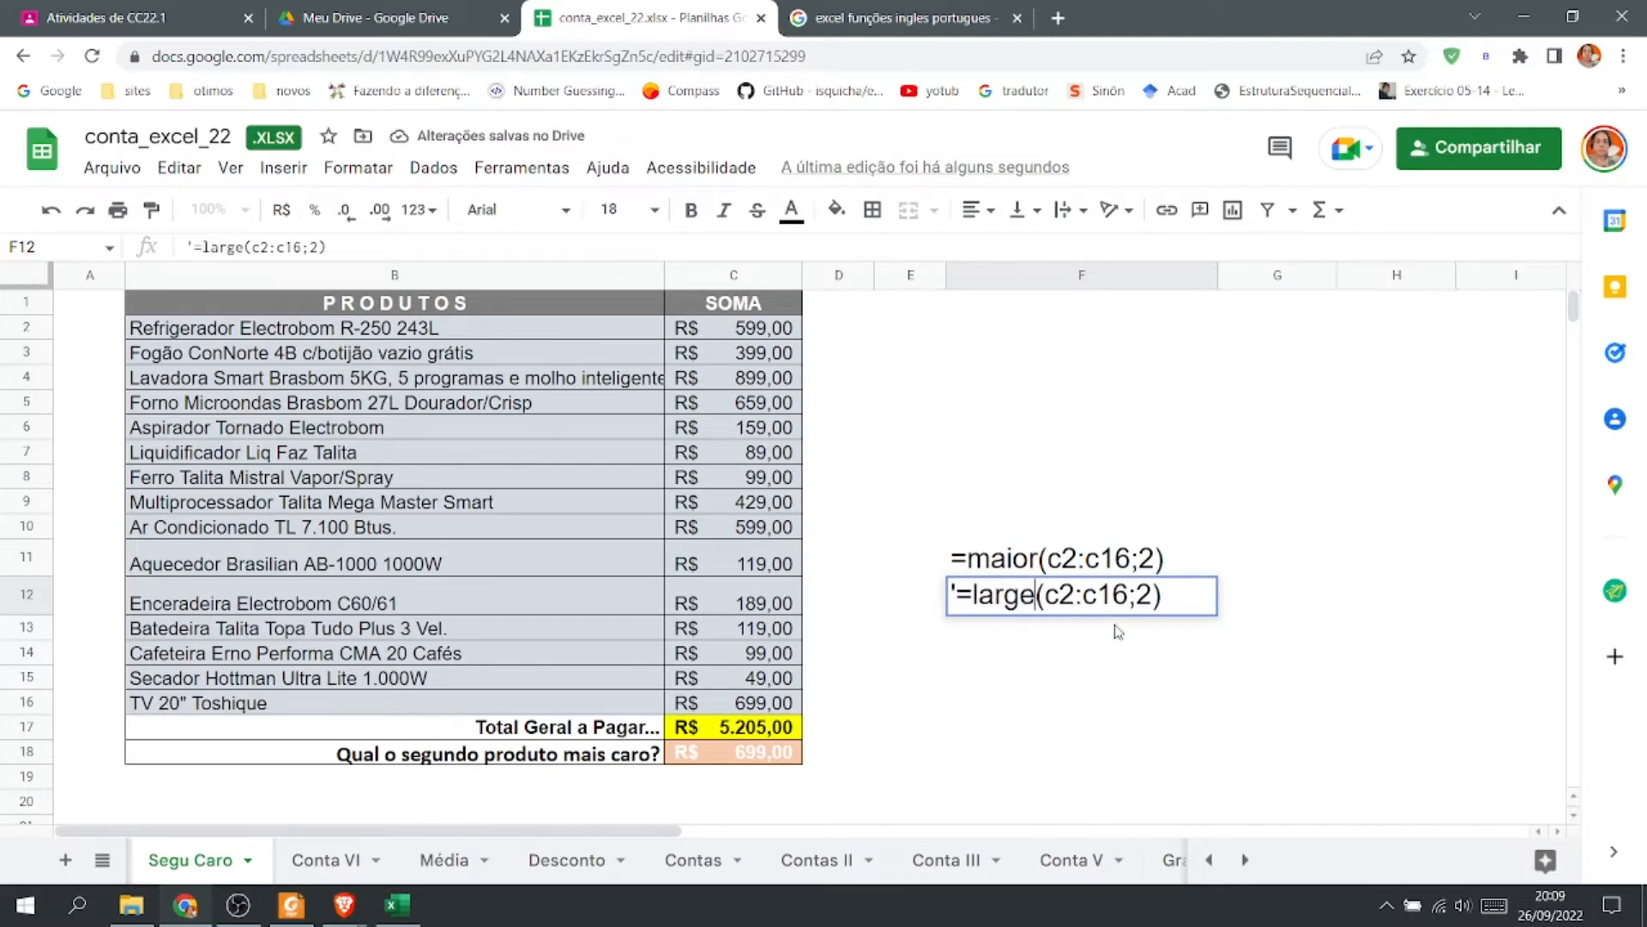
left_click(1137, 738)
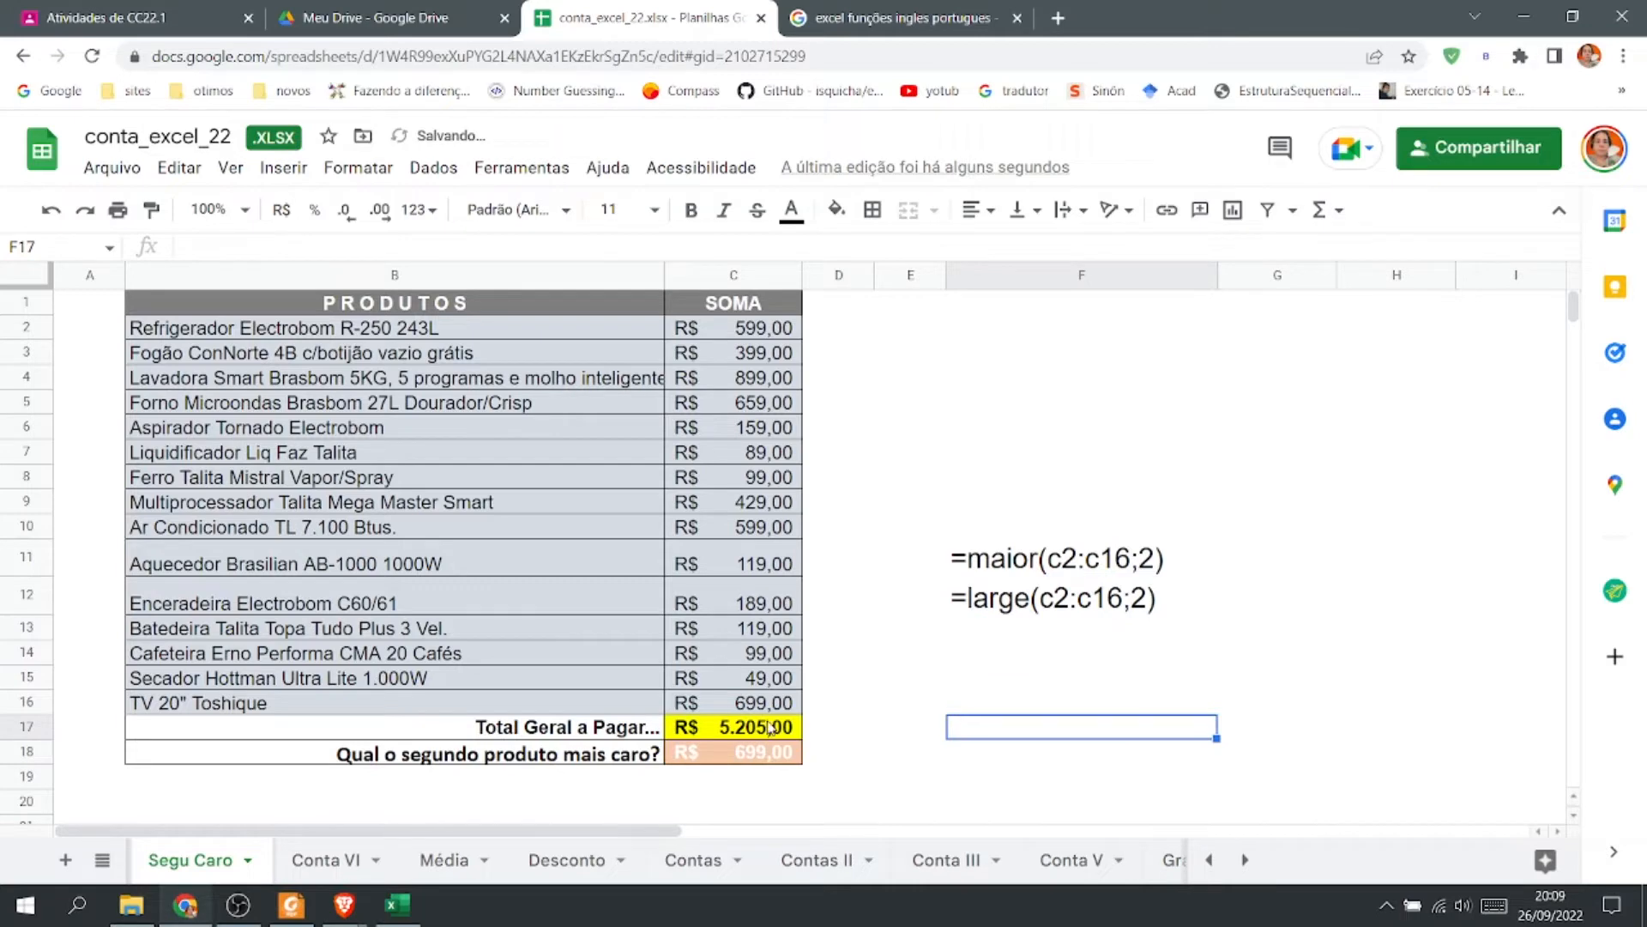
Rewrite the range in the F11 label in uppercase as C2:C16.
double_click(734, 751)
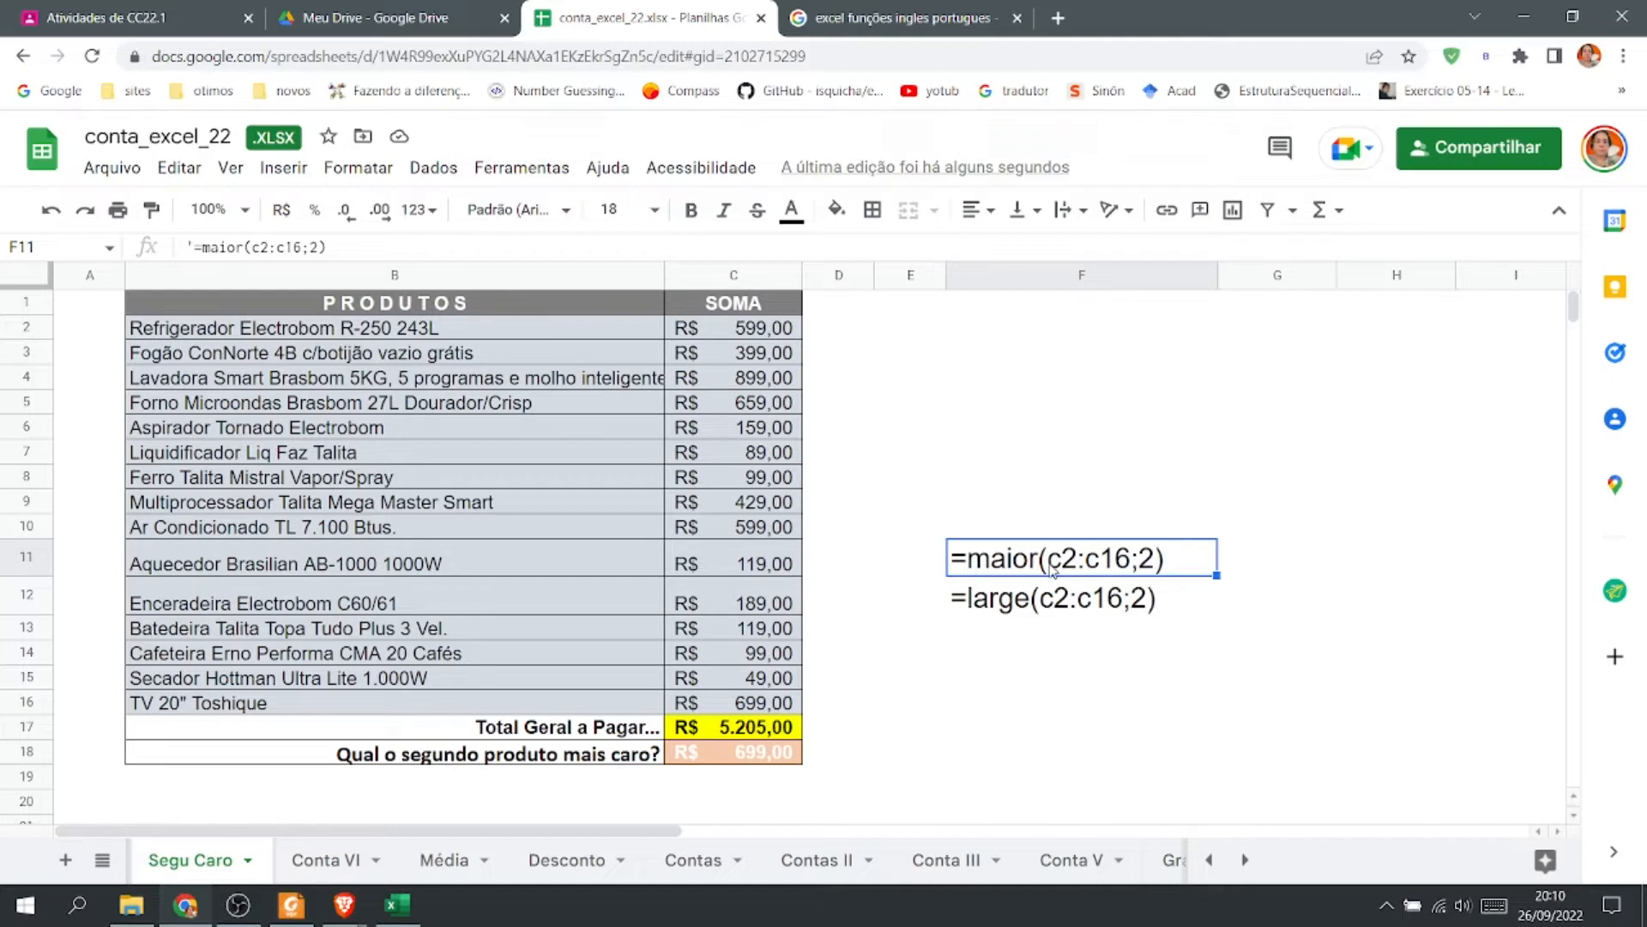
double_click(1061, 563)
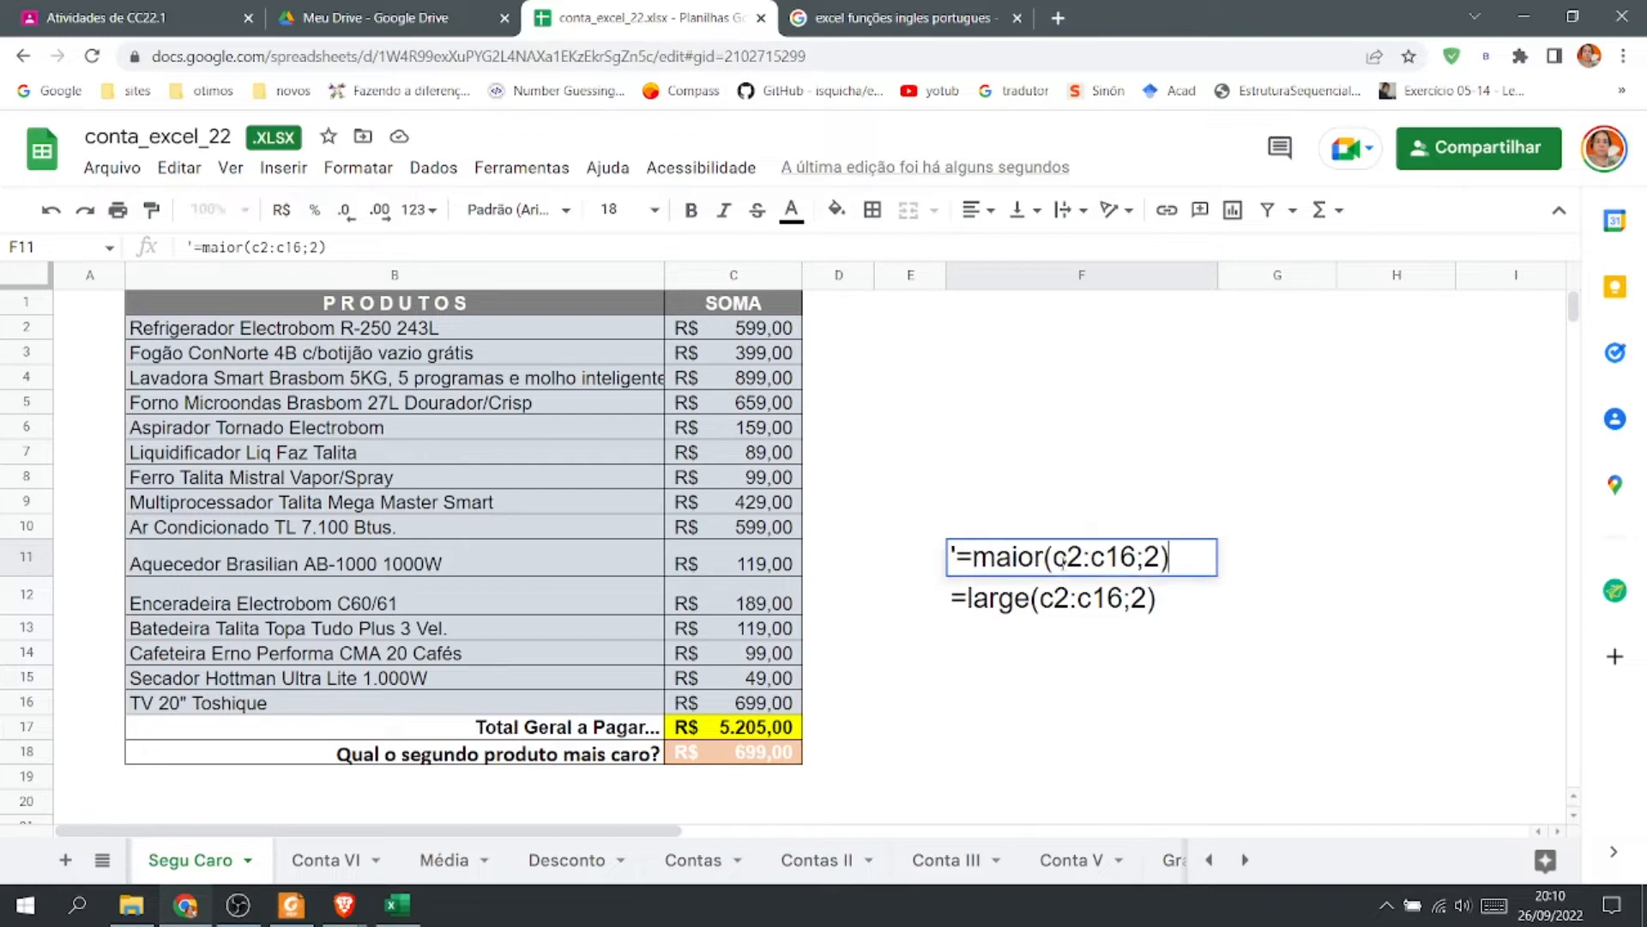
left_click_drag(1067, 557, 1107, 556)
type("C2:C")
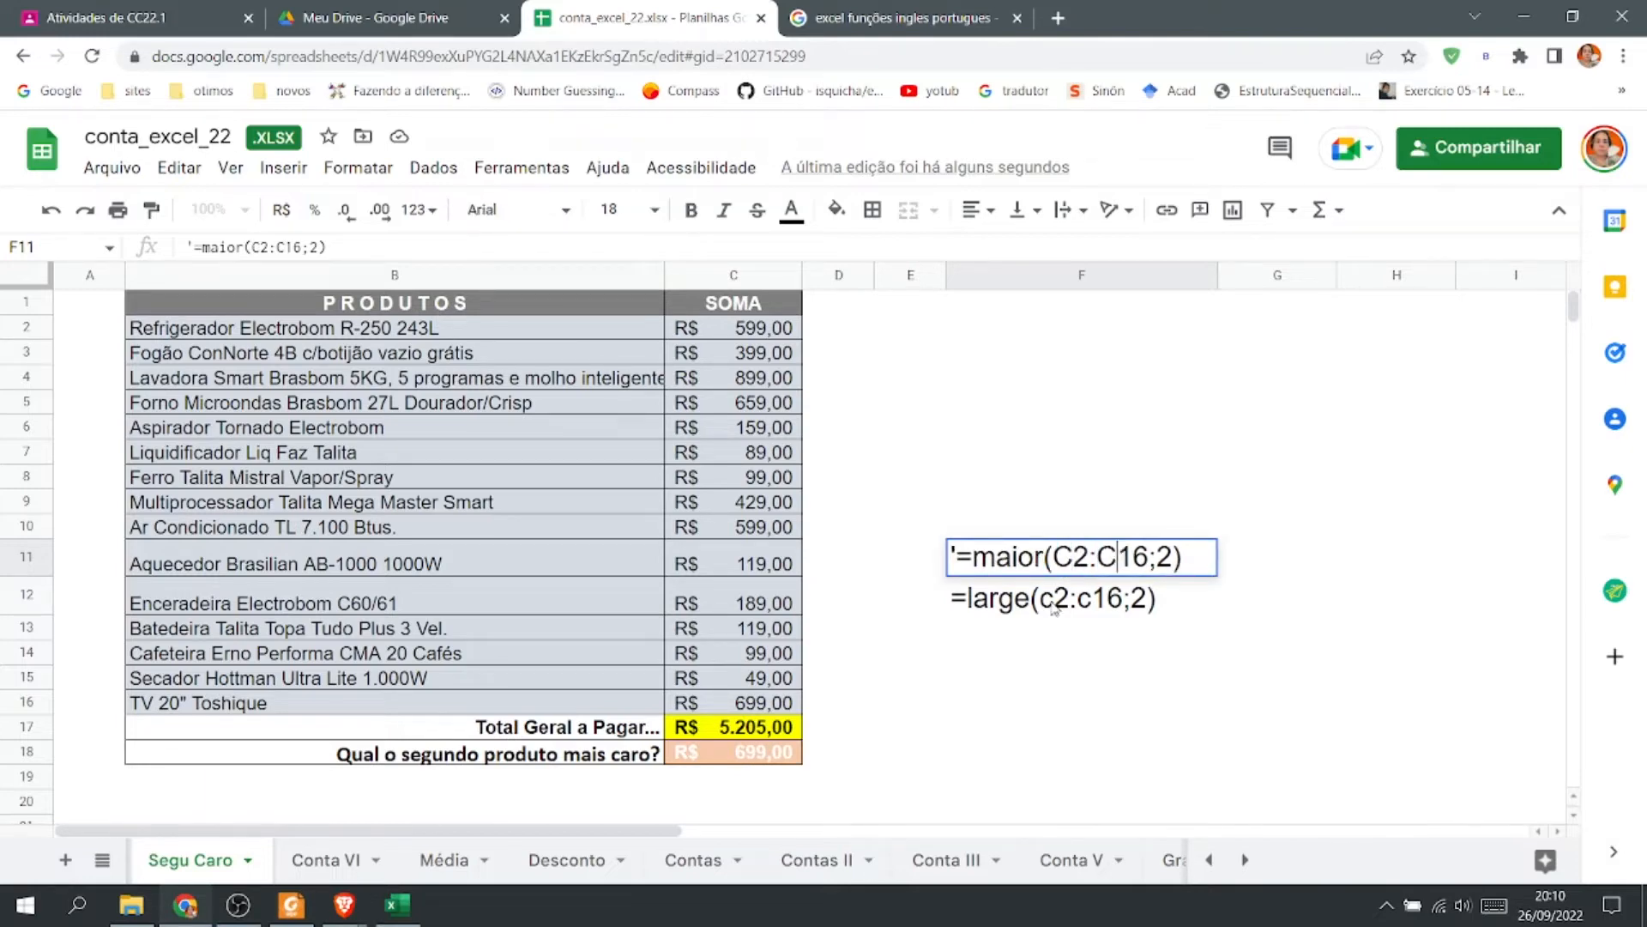
Rewrite the range in the F12 label in uppercase as C2:C16.
left_click(1058, 603)
double_click(1058, 600)
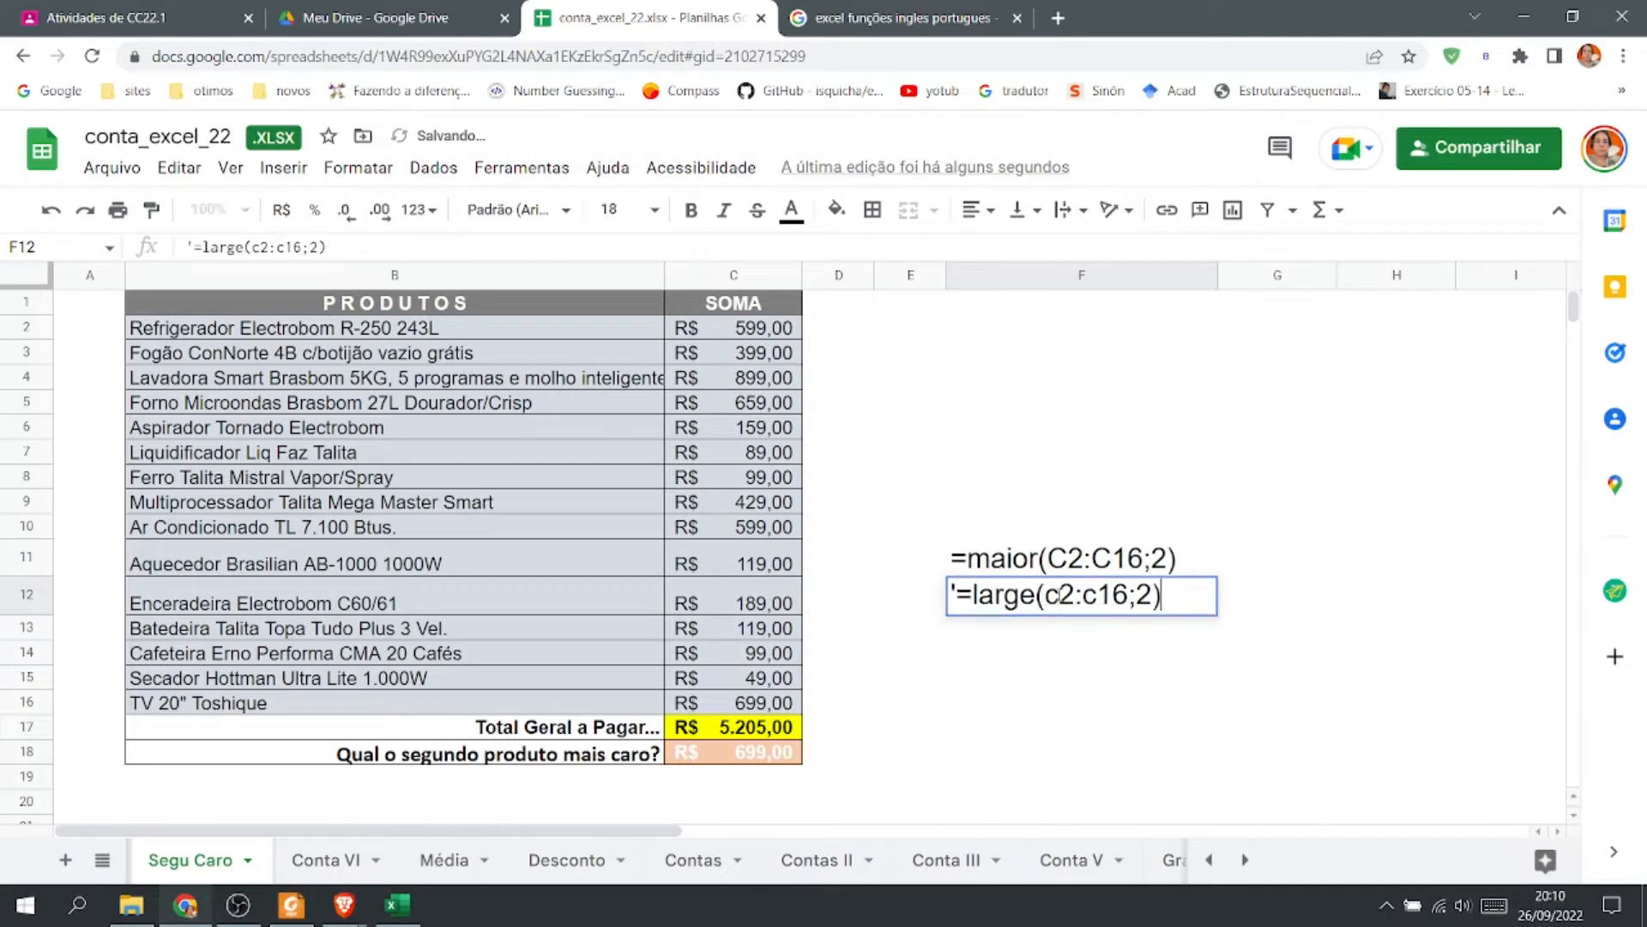
type("C2:")
mouse_move(1064, 595)
left_mouse_down()
mouse_move(1045, 594)
mouse_move(1087, 595)
left_mouse_up()
type("C")
key("Return")
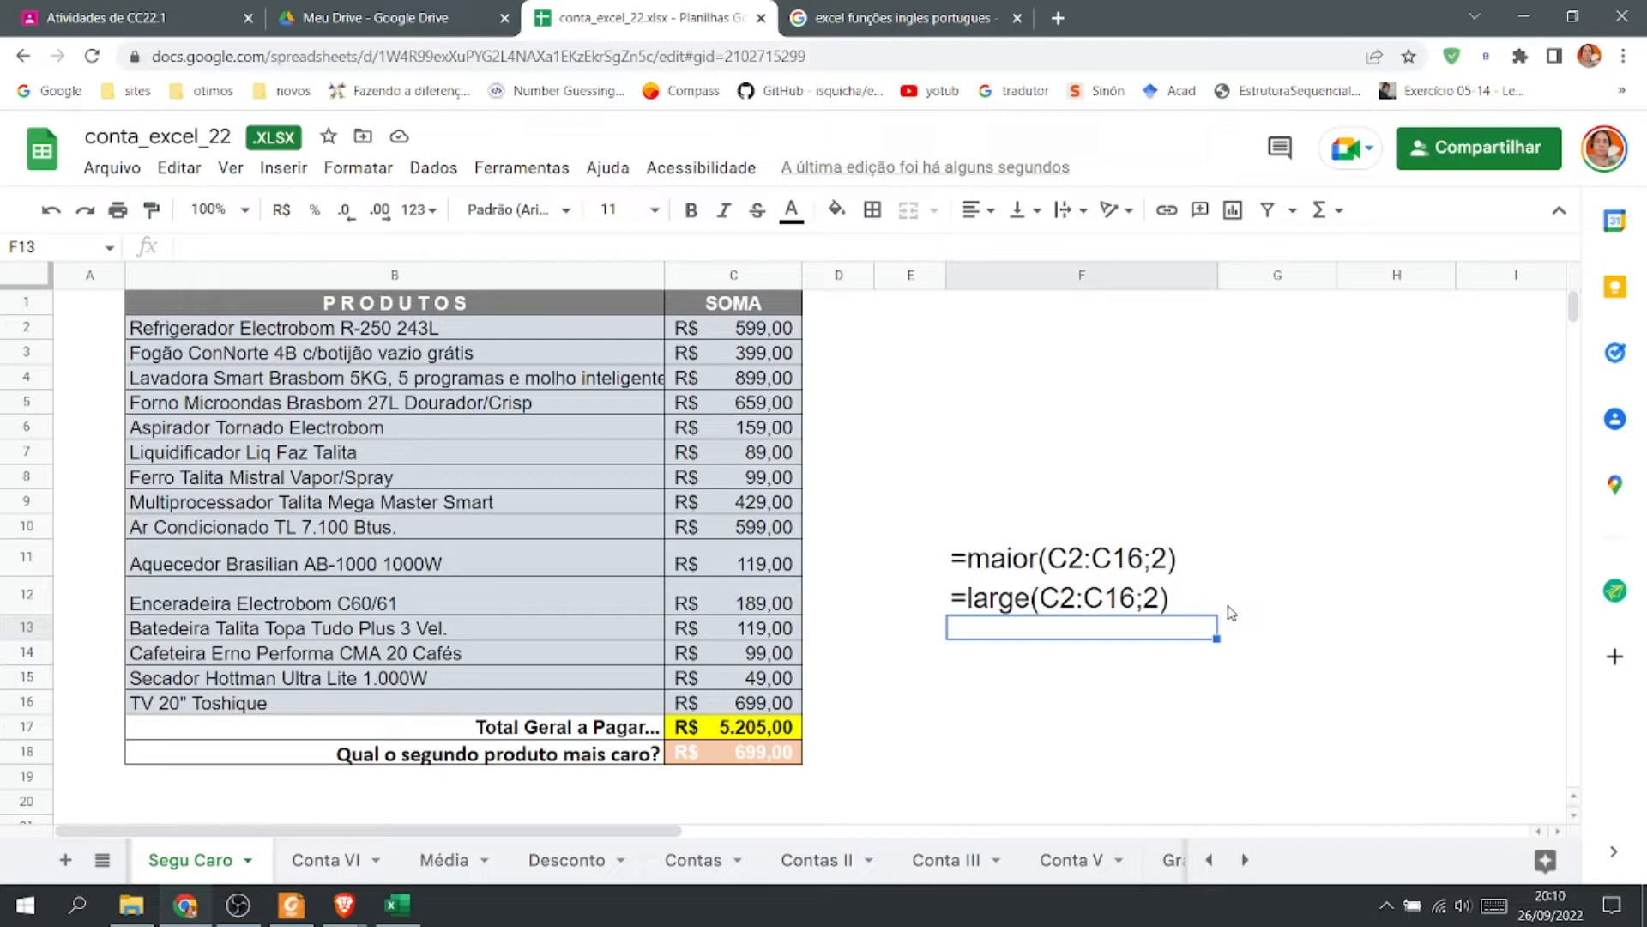
Change the rank argument of the LARGE formula in C18 to 1.
double_click(772, 755)
key("BackSpace")
type("16;1)")
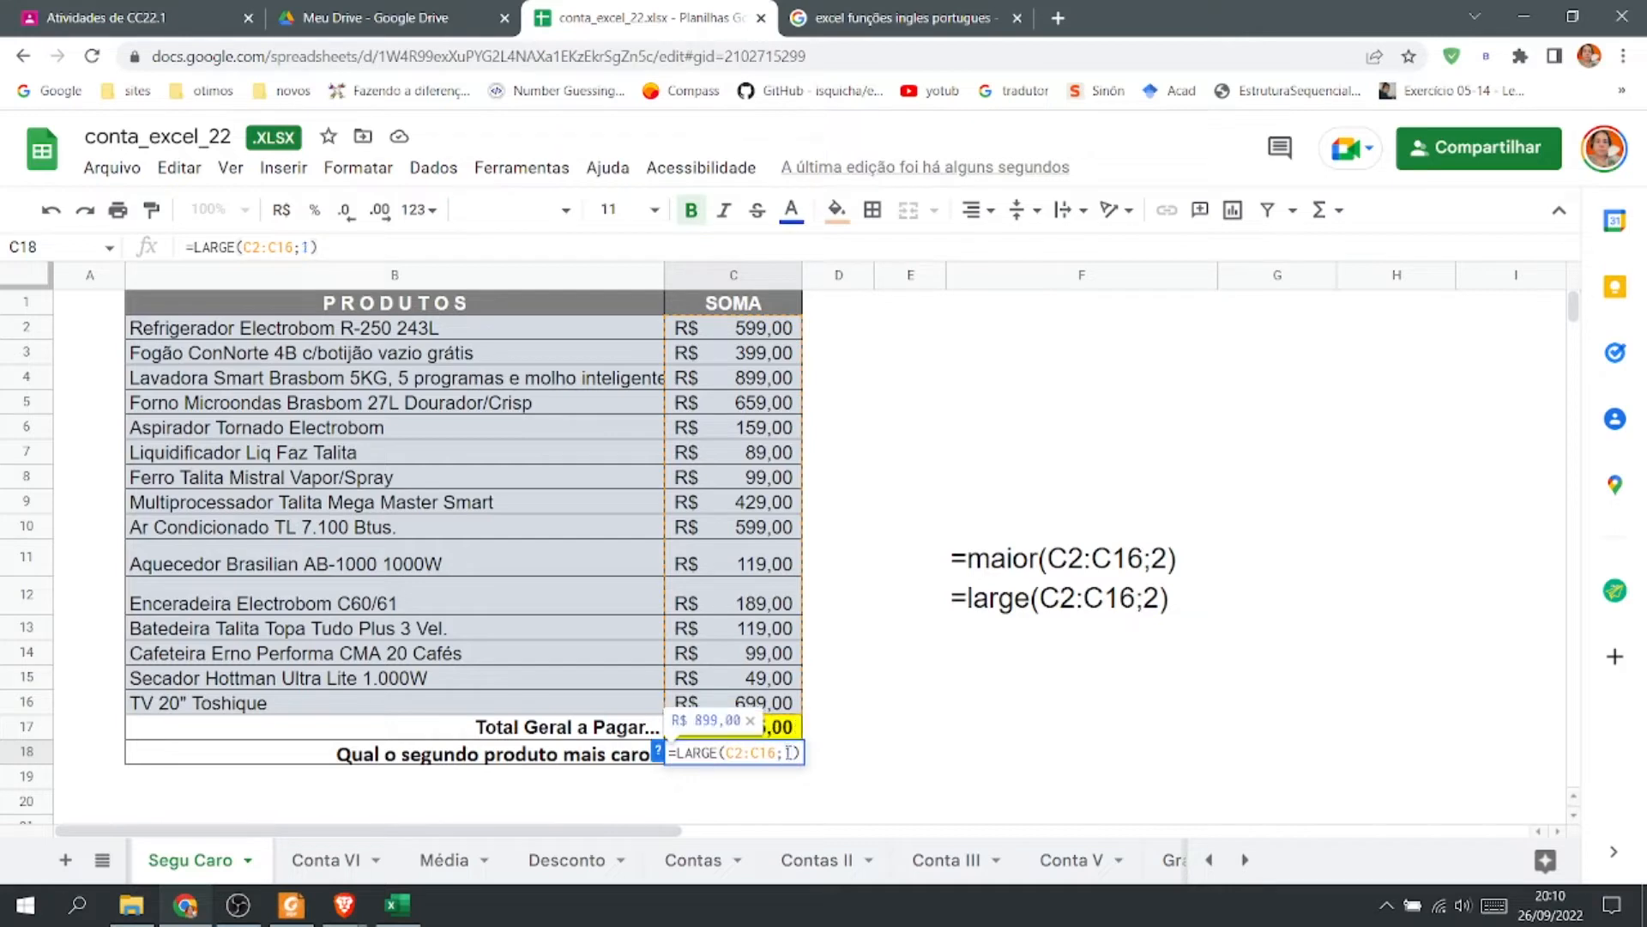
key("Return")
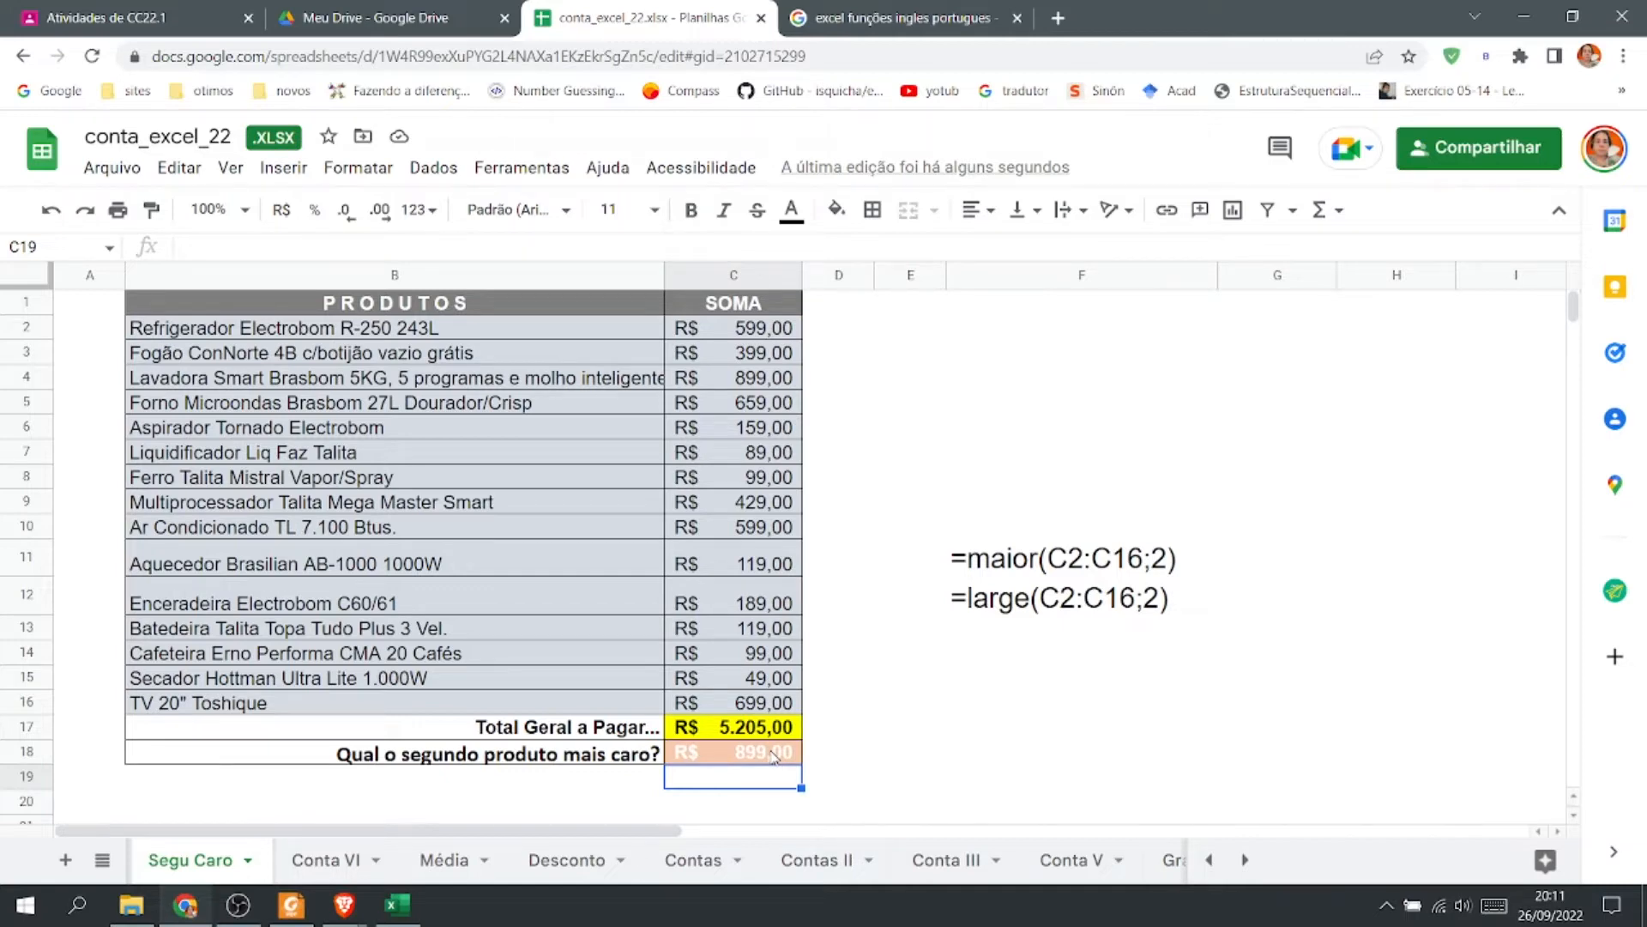
Set the rank argument of the LARGE formula in C18 back to 2.
double_click(774, 756)
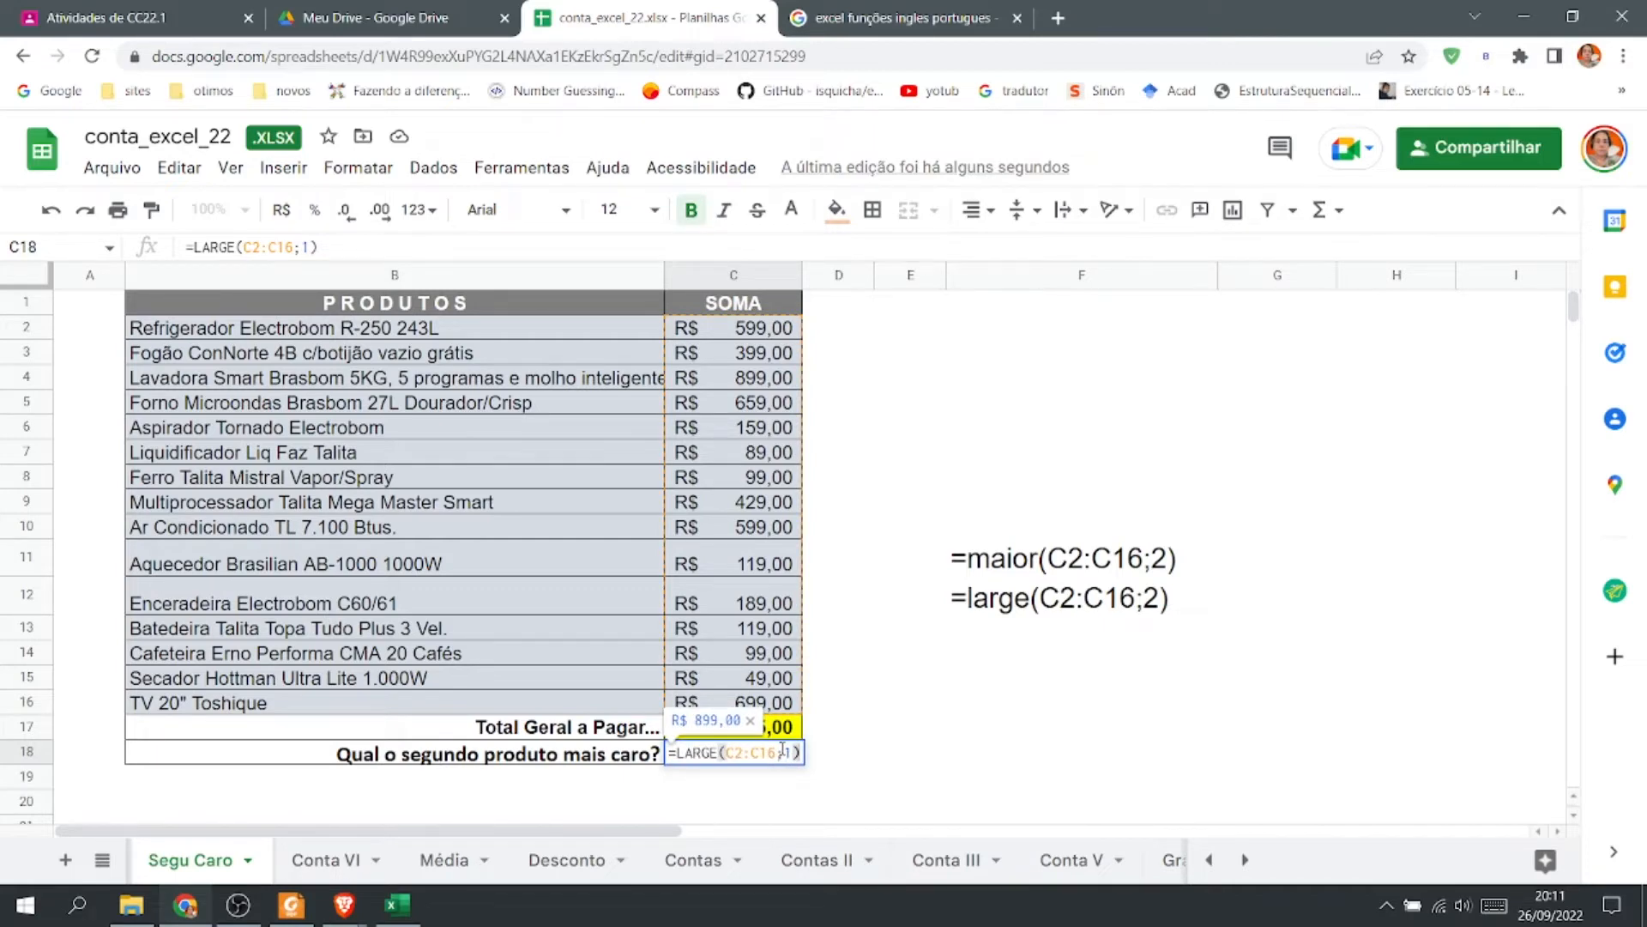
double_click(781, 755)
left_click(789, 754)
double_click(789, 754)
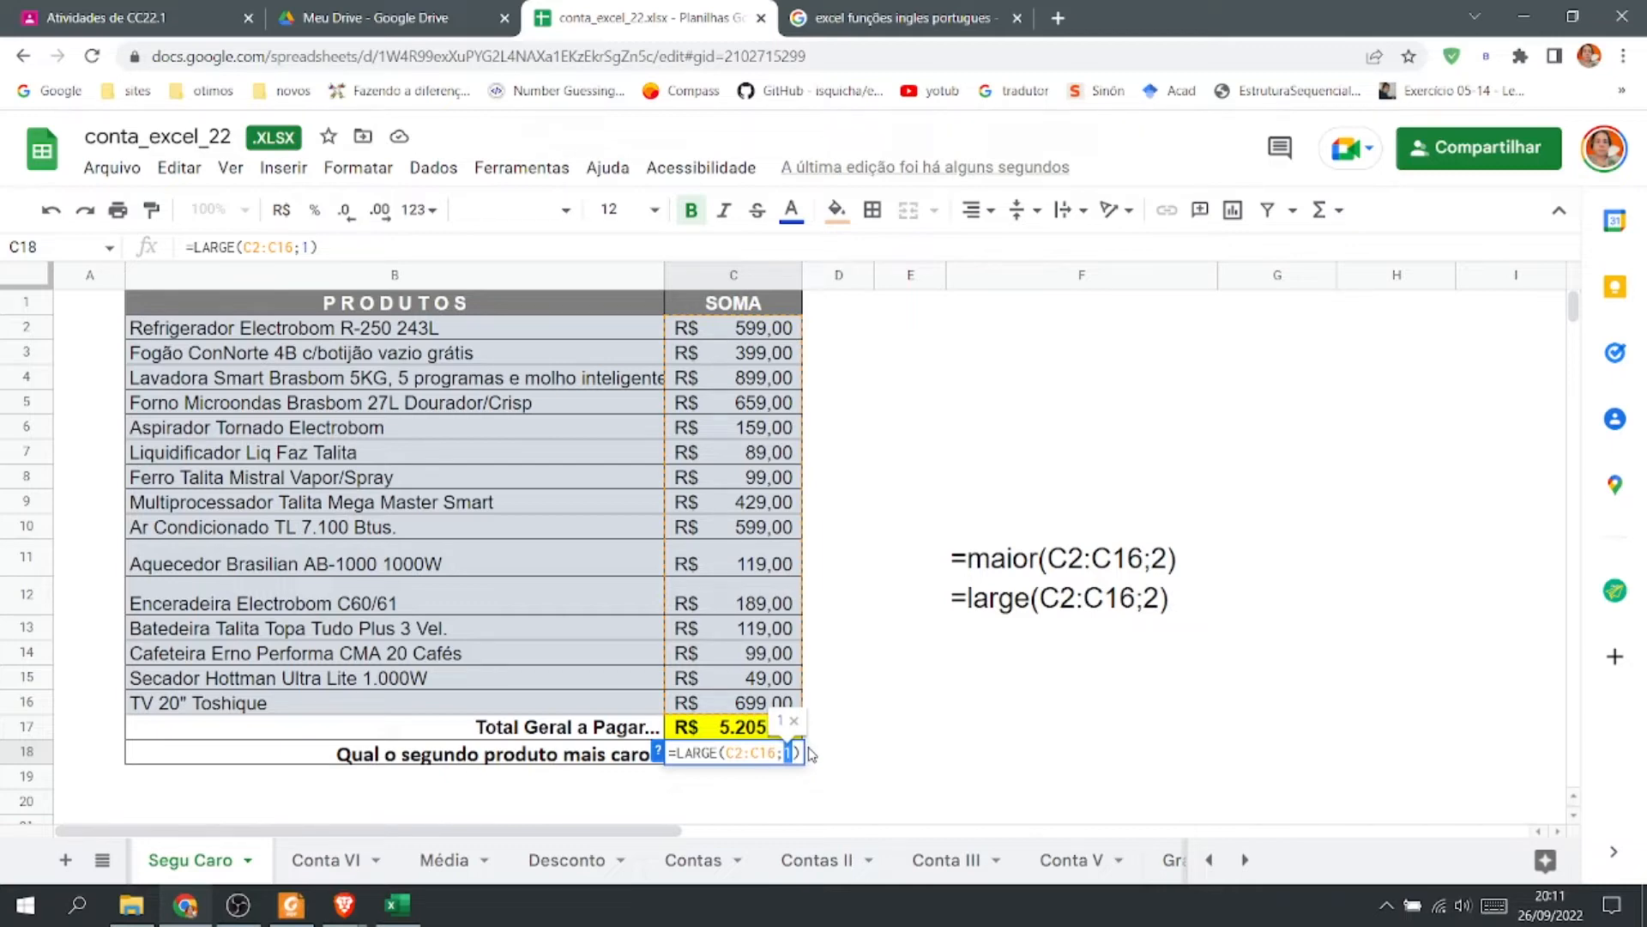
type("2")
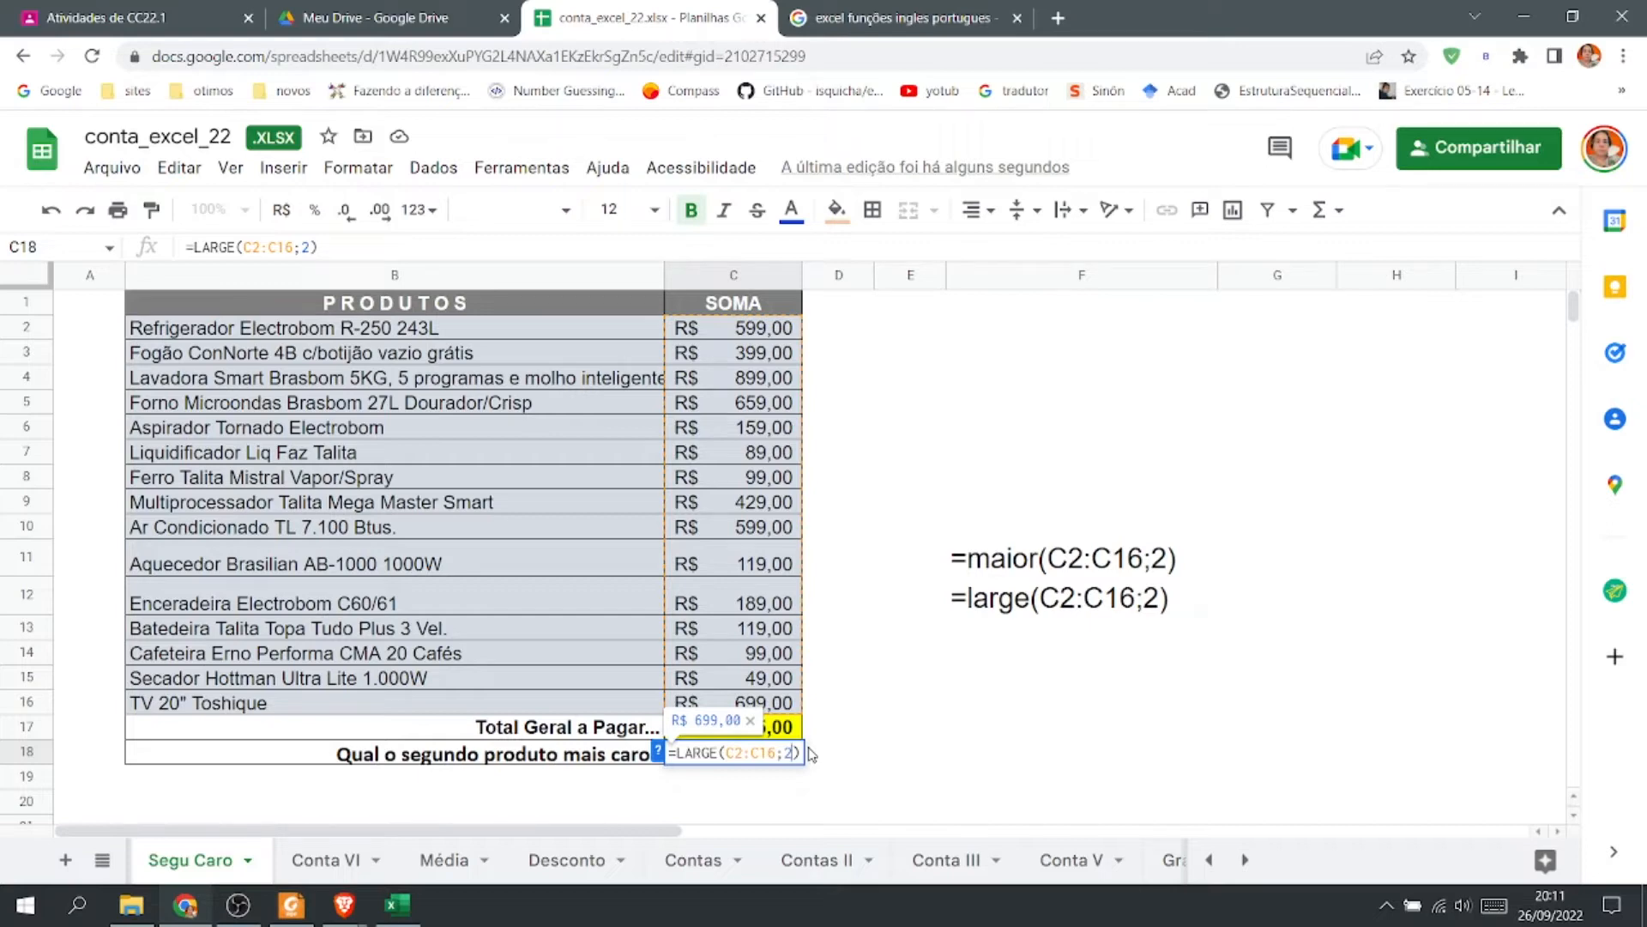
key("Return")
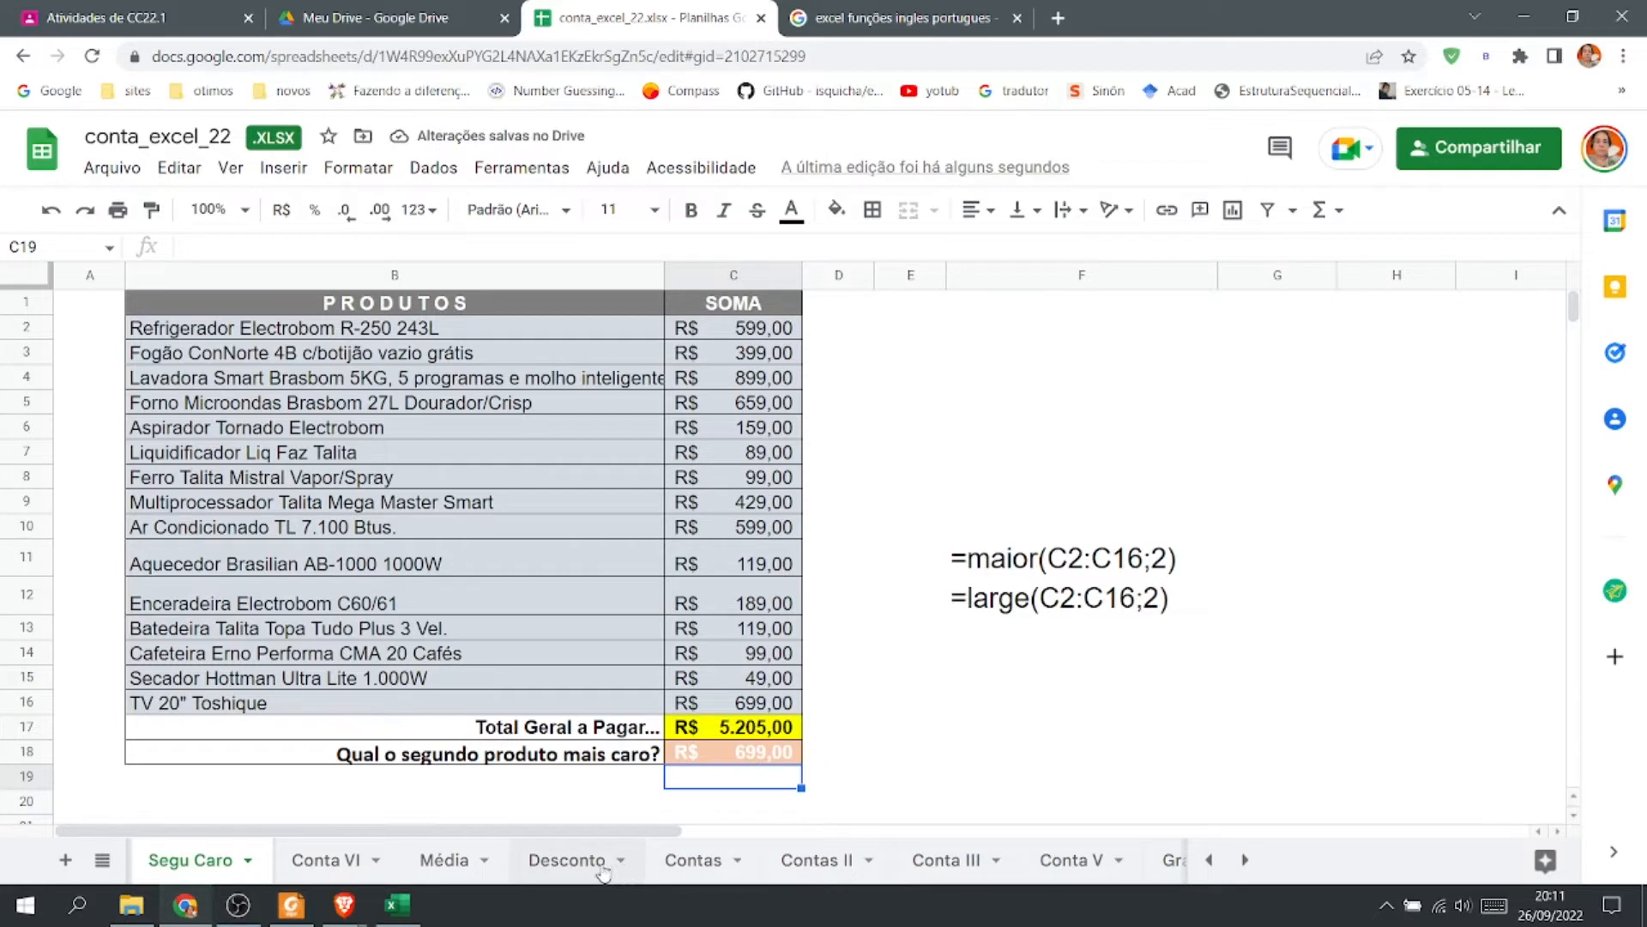
On the Conta VI sheet, total Porca's Jan to Mar values in G4 with SUM(D4:F4).
left_click(317, 863)
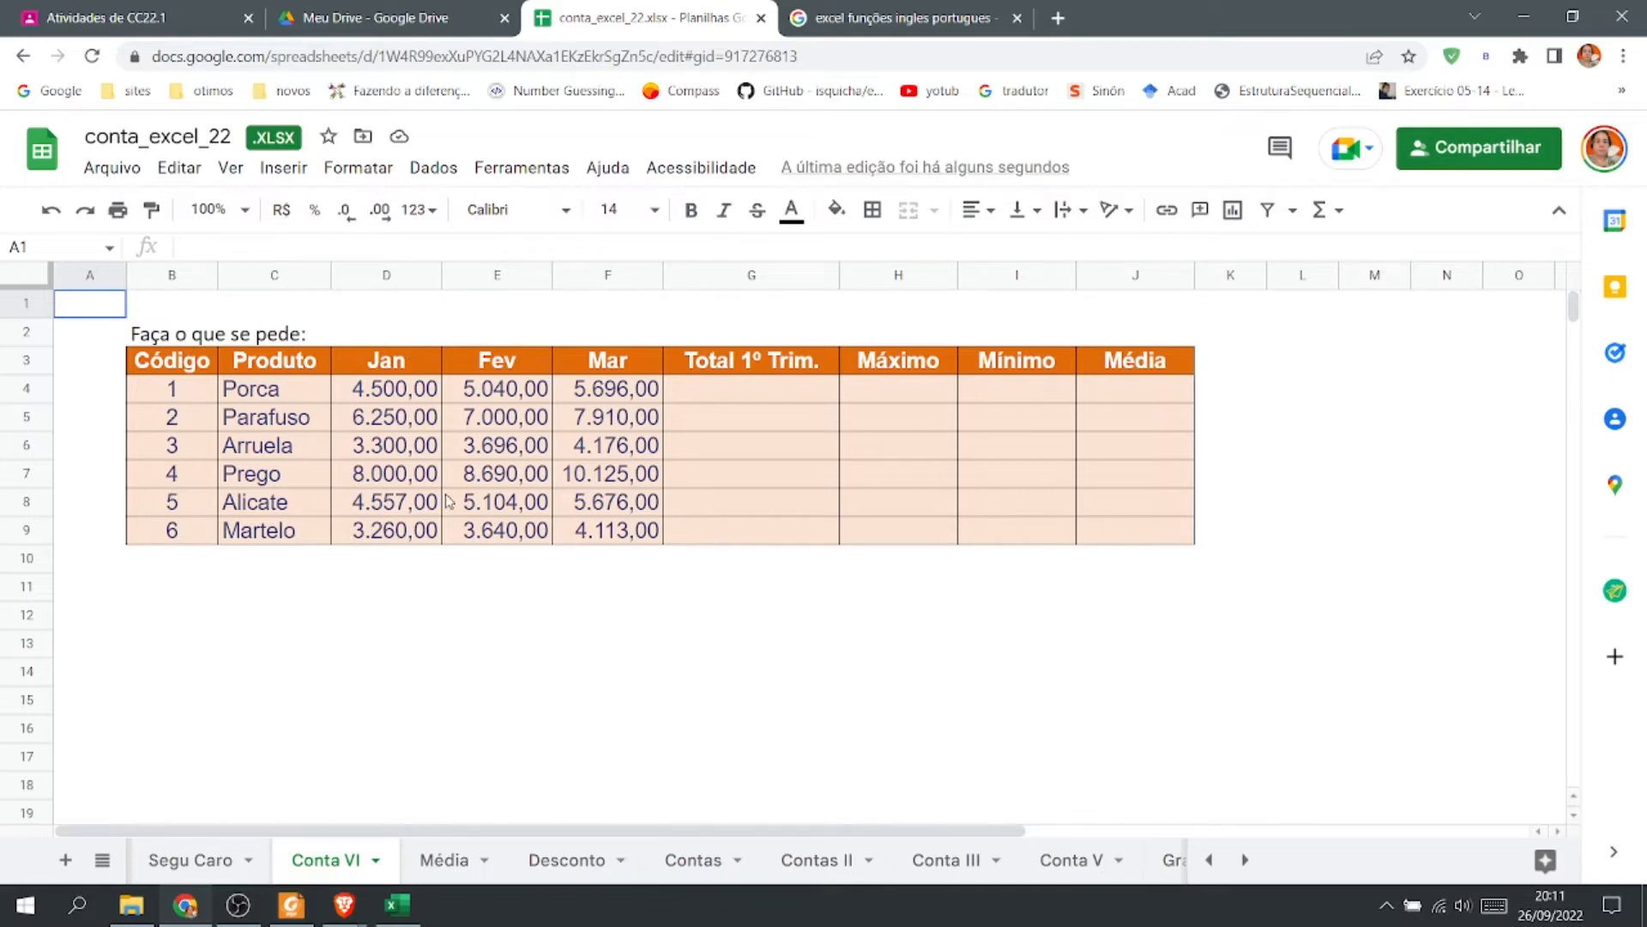
left_click(751, 389)
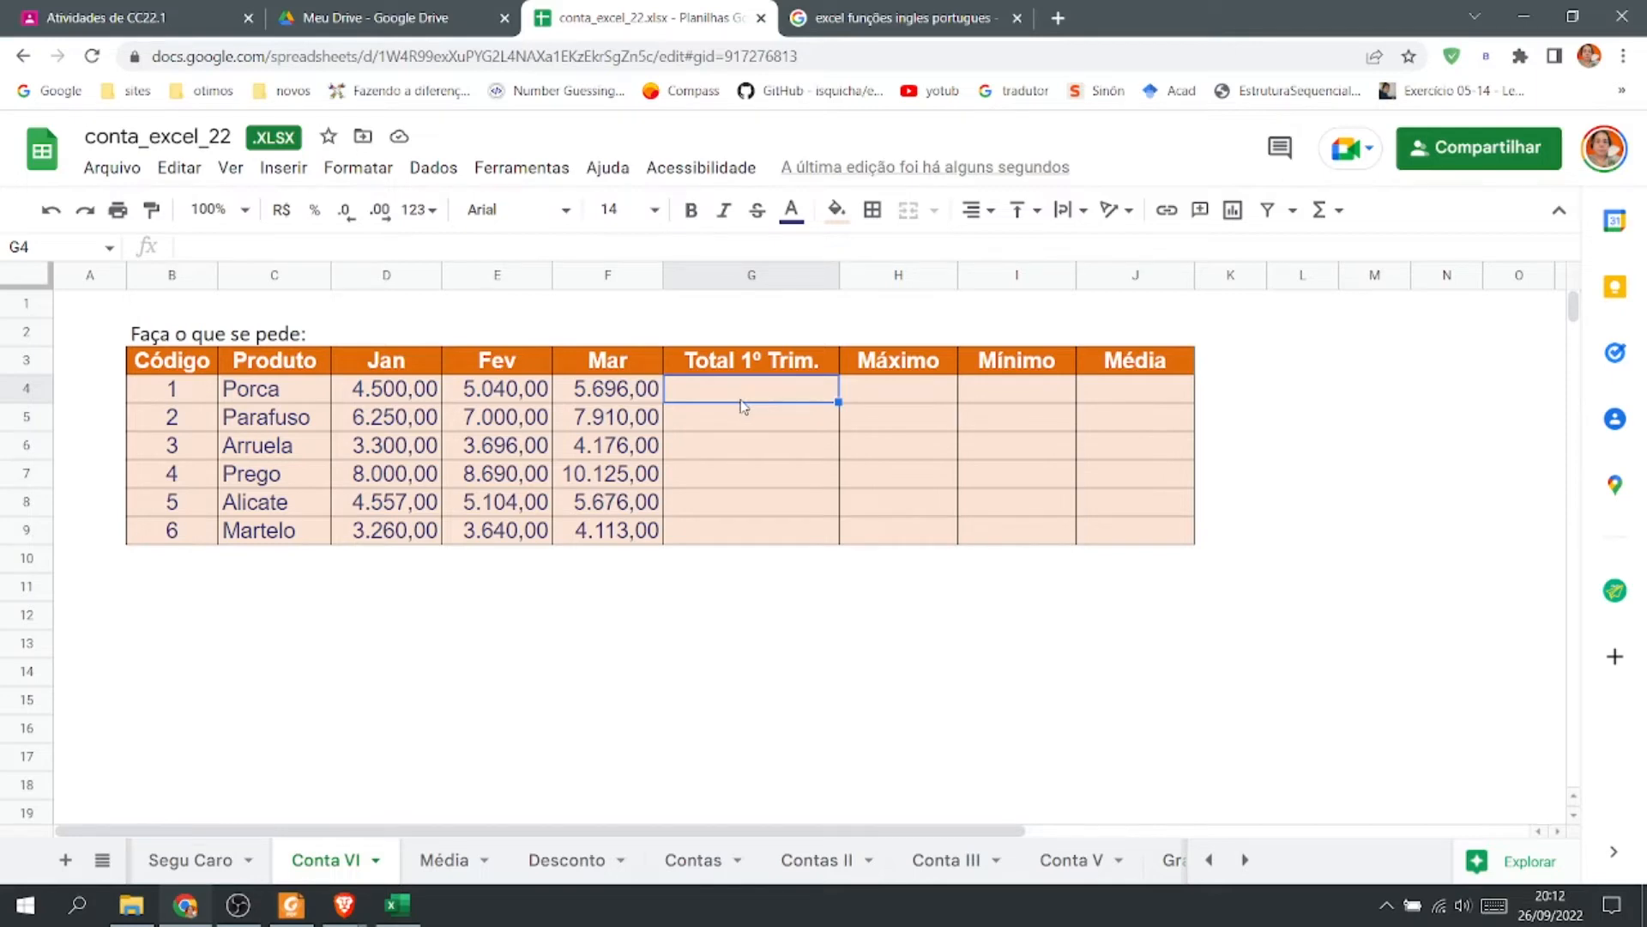
type("=")
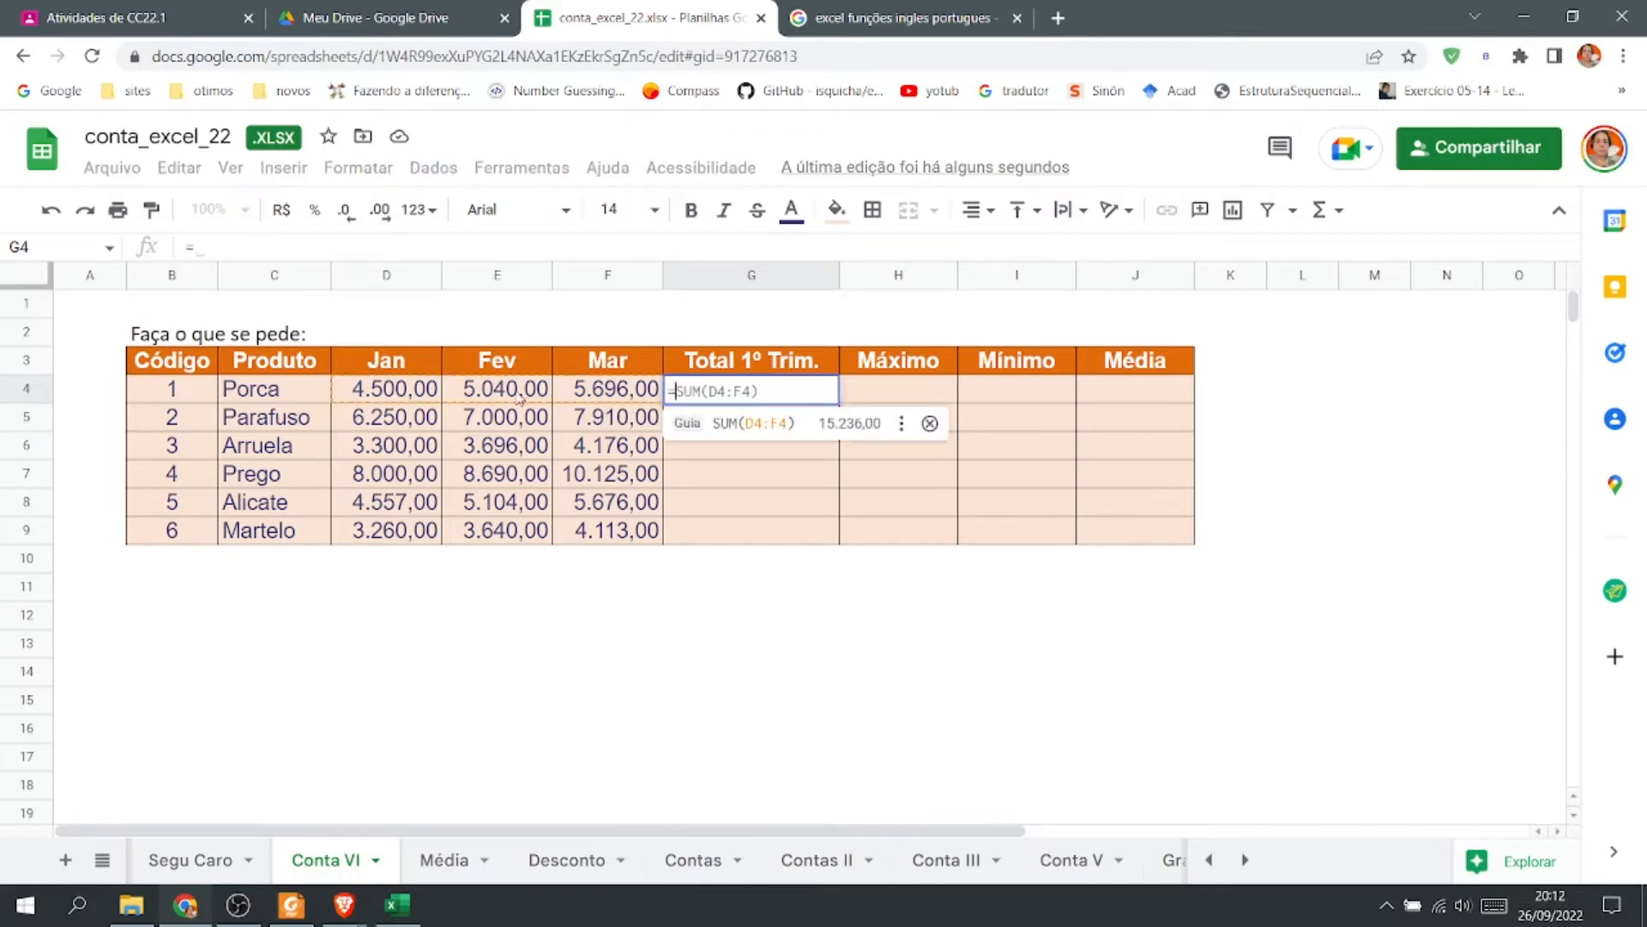
key("Tab")
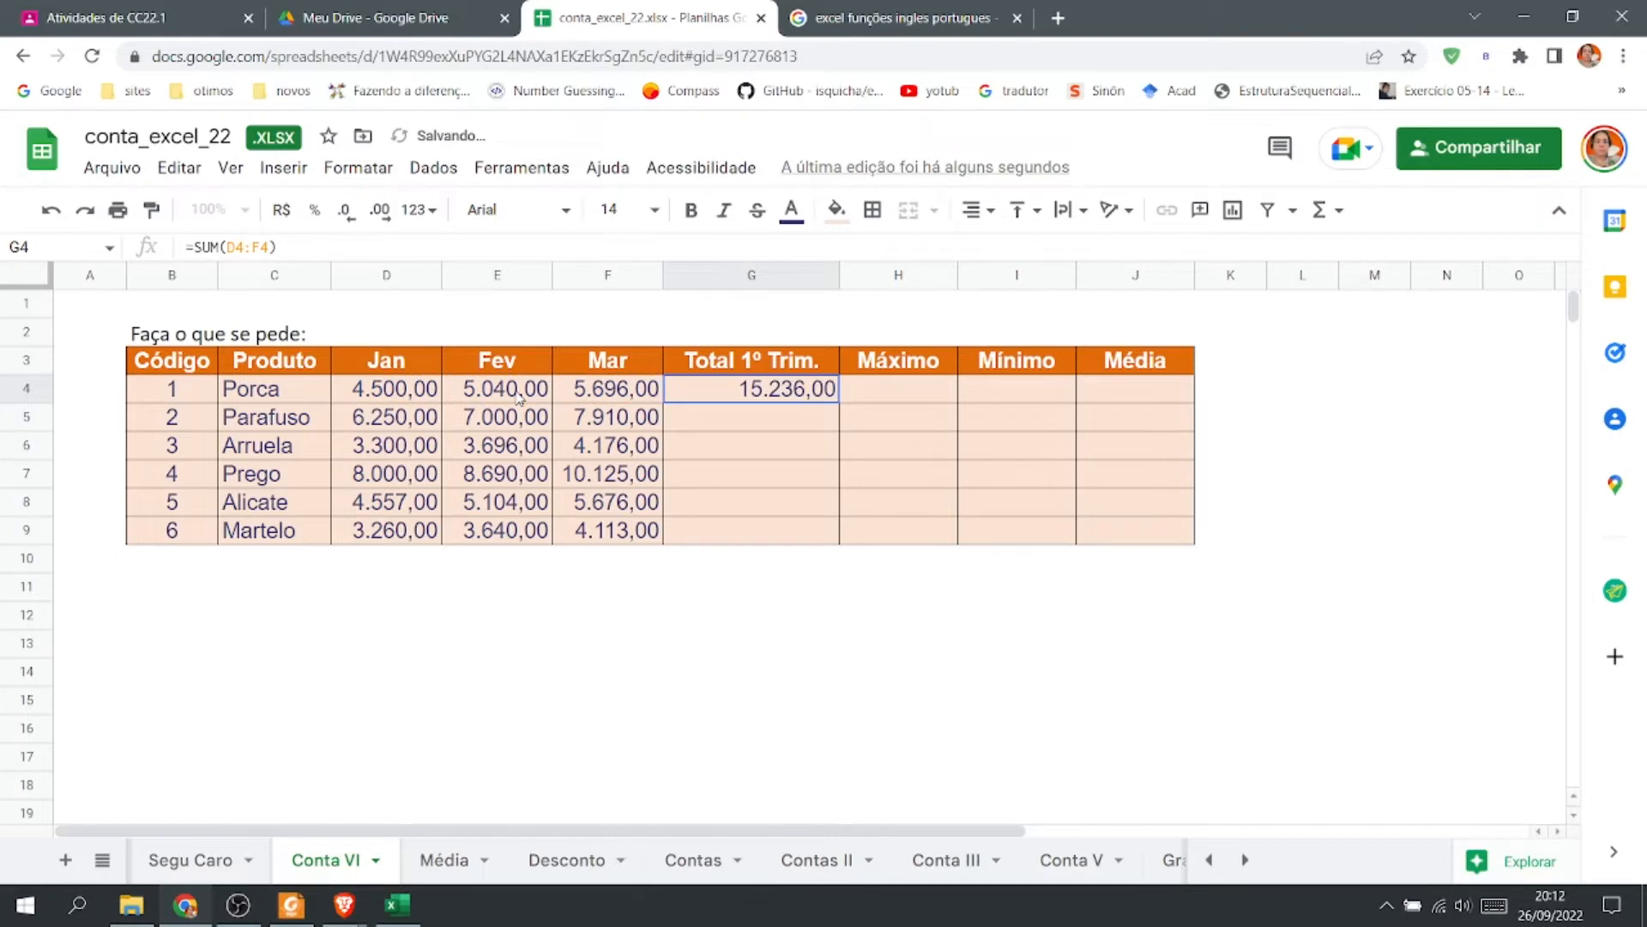
Insert a MAX function in H4 over Porca's monthly values D4:F4.
left_click(933, 395)
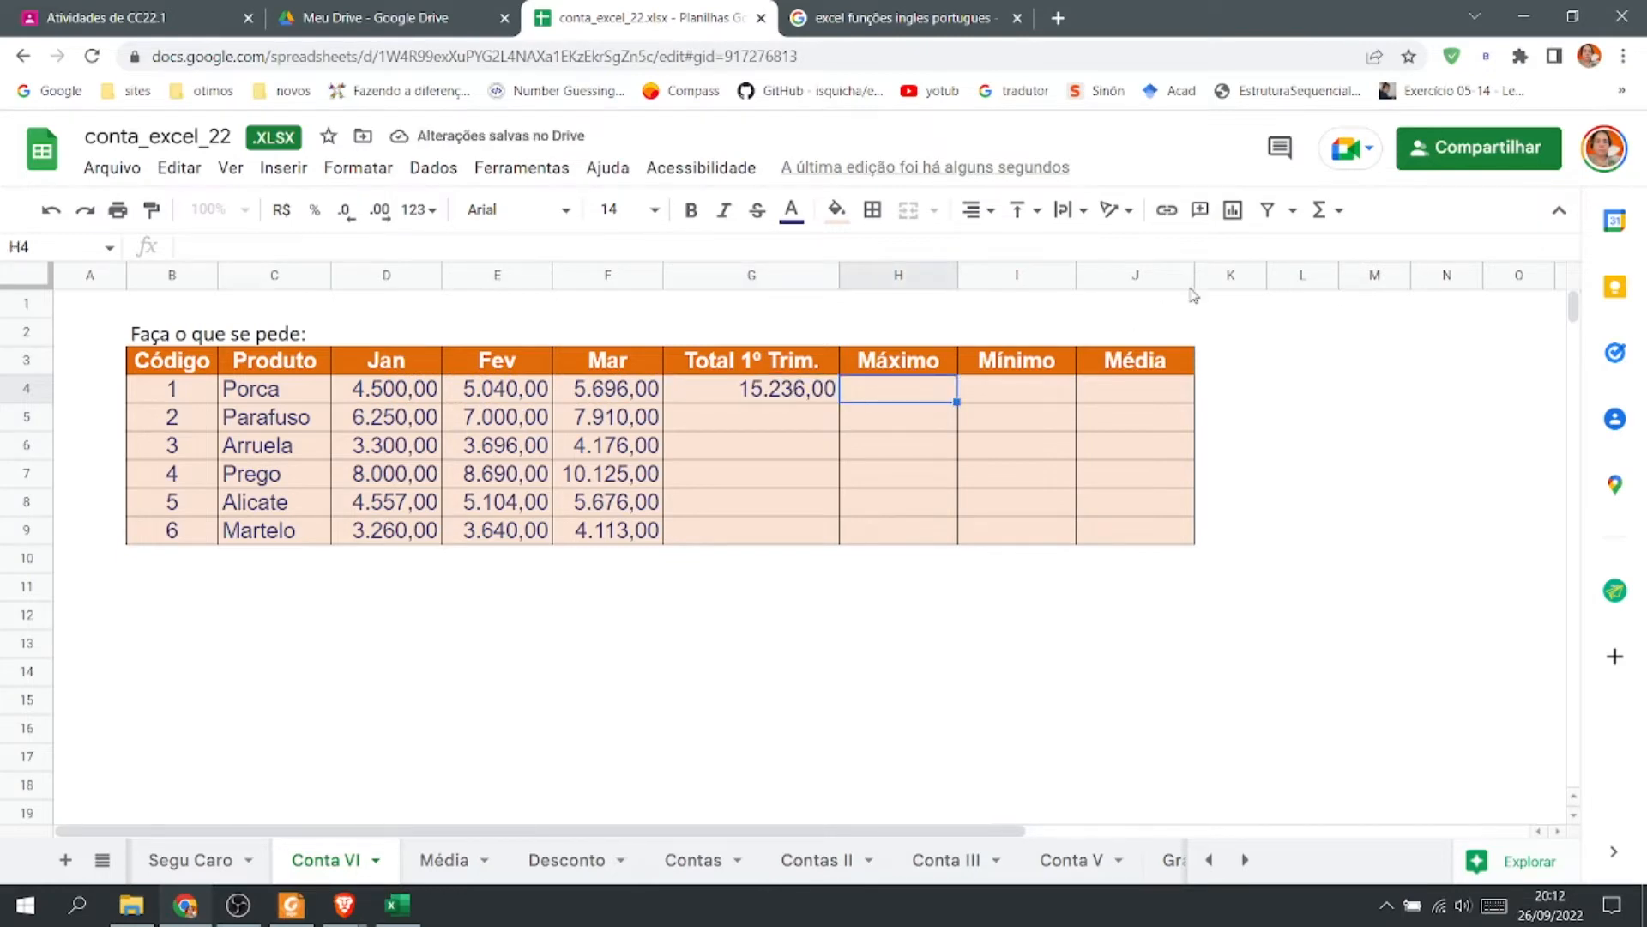
left_click(1322, 210)
left_click(1352, 364)
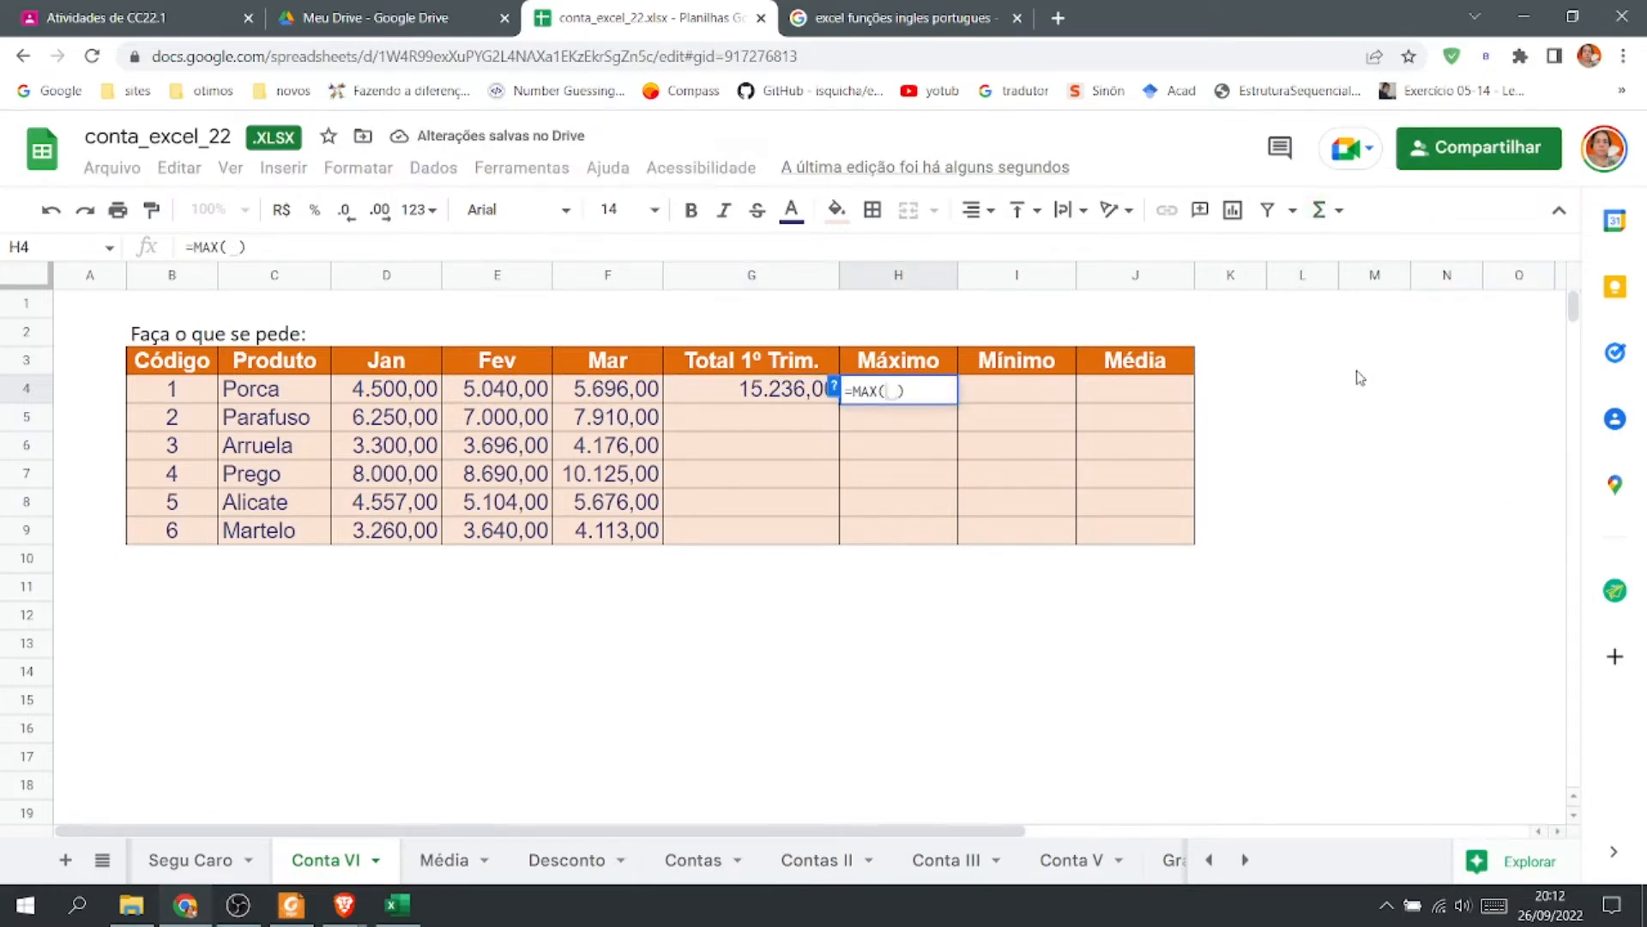
left_click(393, 397)
left_click_drag(576, 397, 587, 397)
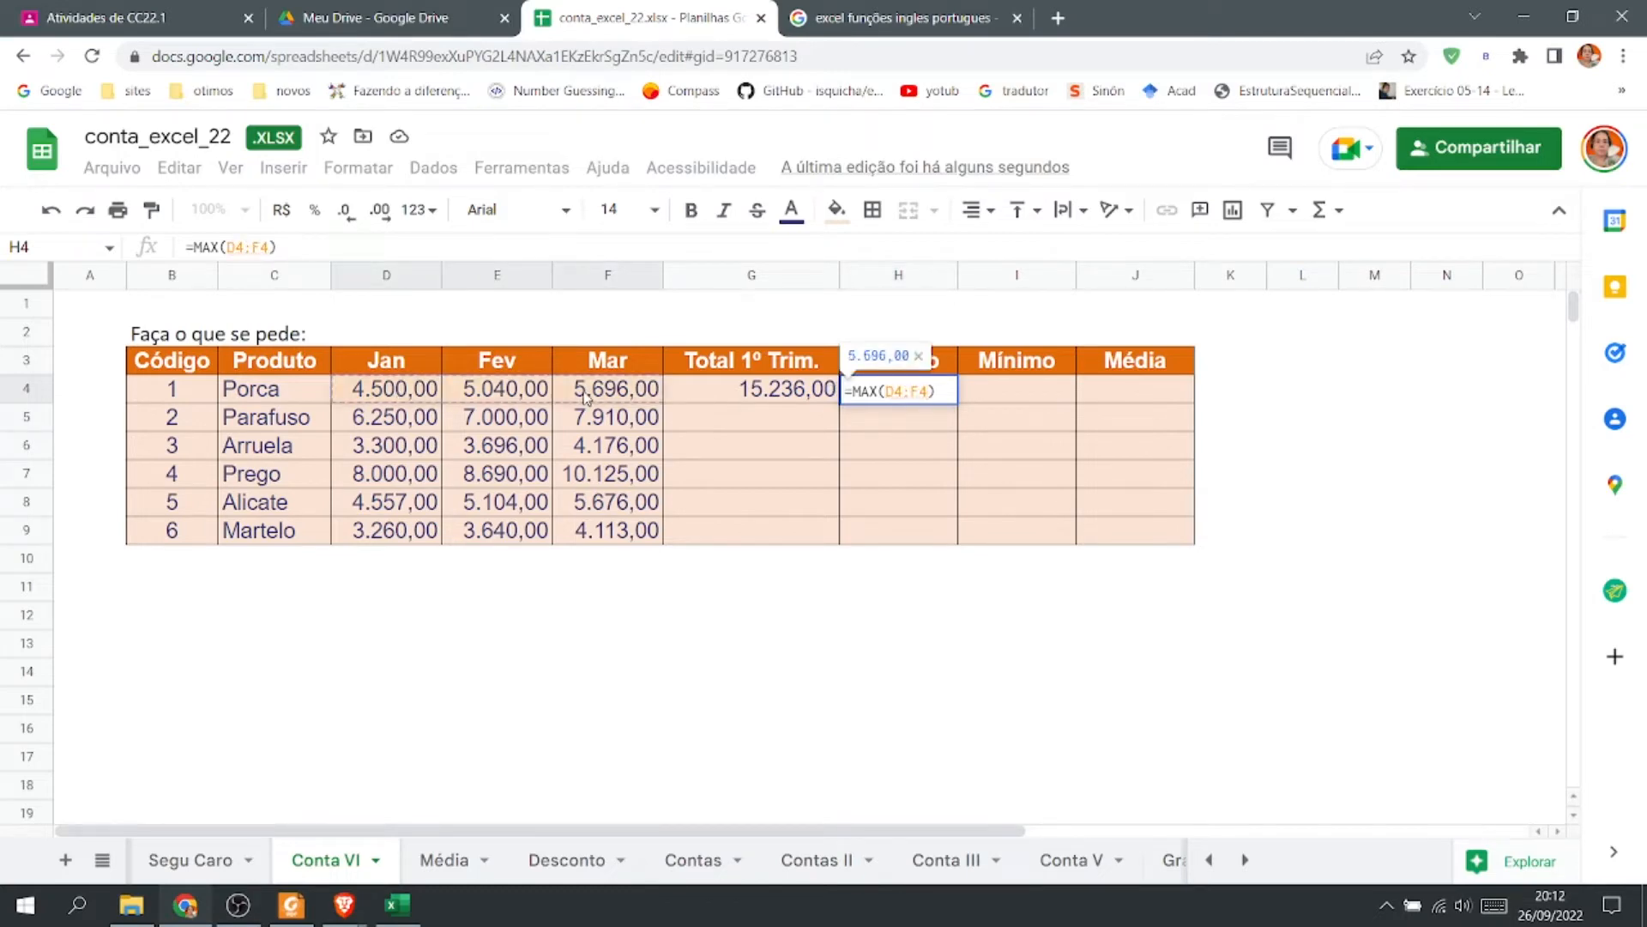
key("Return")
Insert a MIN function in I4 over Porca's monthly values D4:F4.
left_click(1015, 393)
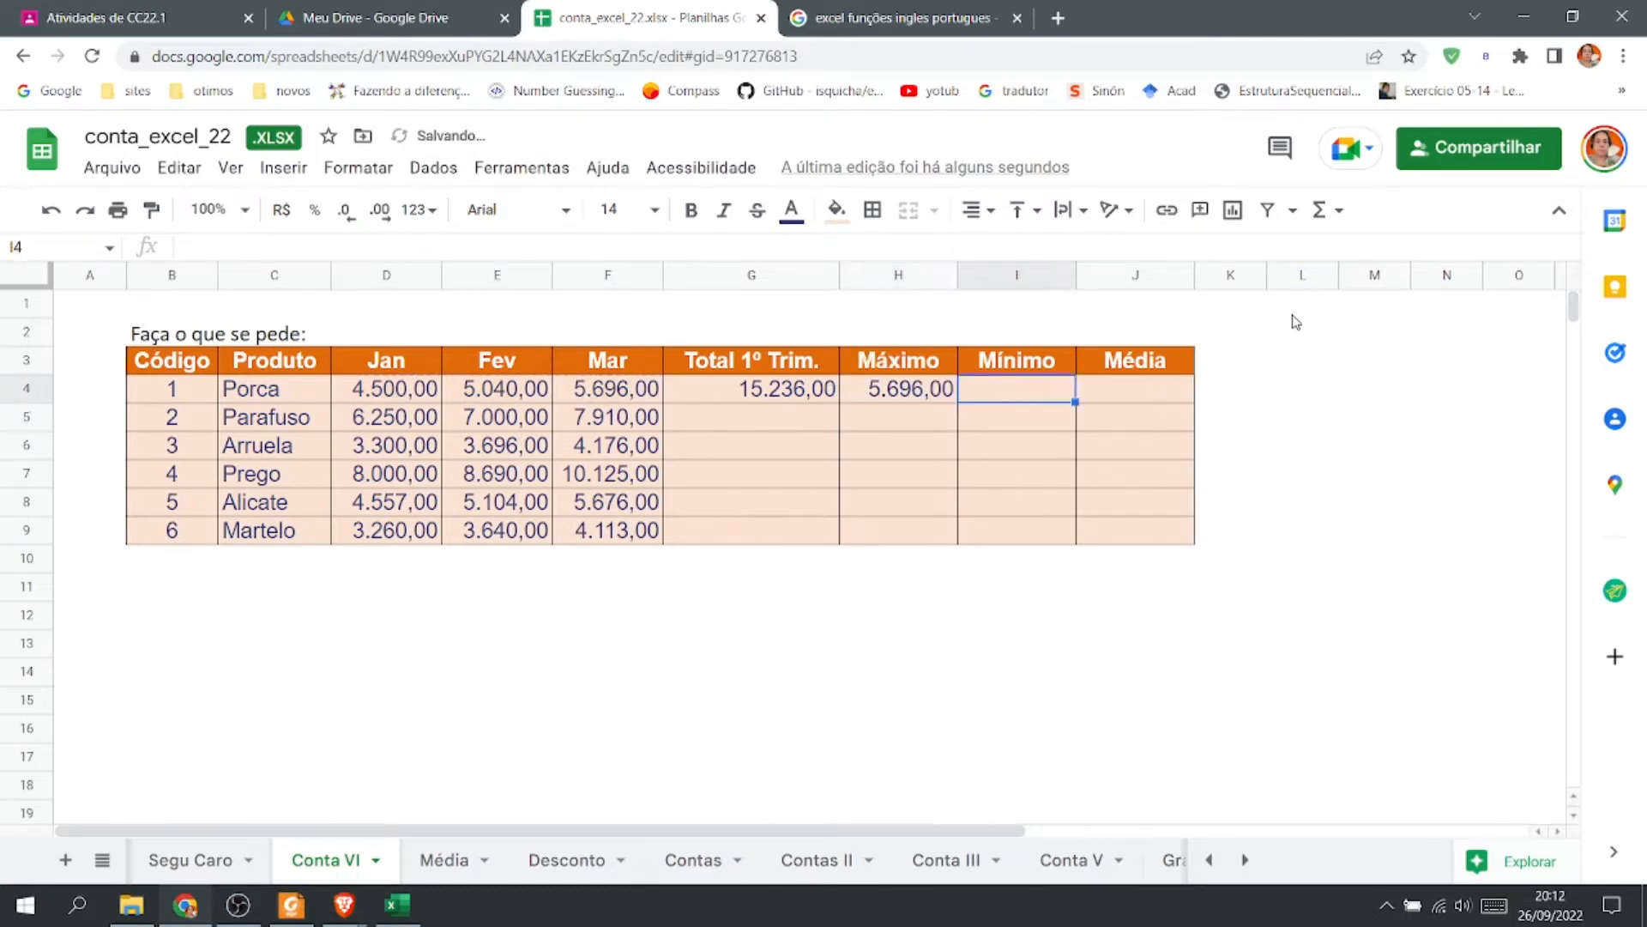
left_click(1336, 210)
left_click(1351, 402)
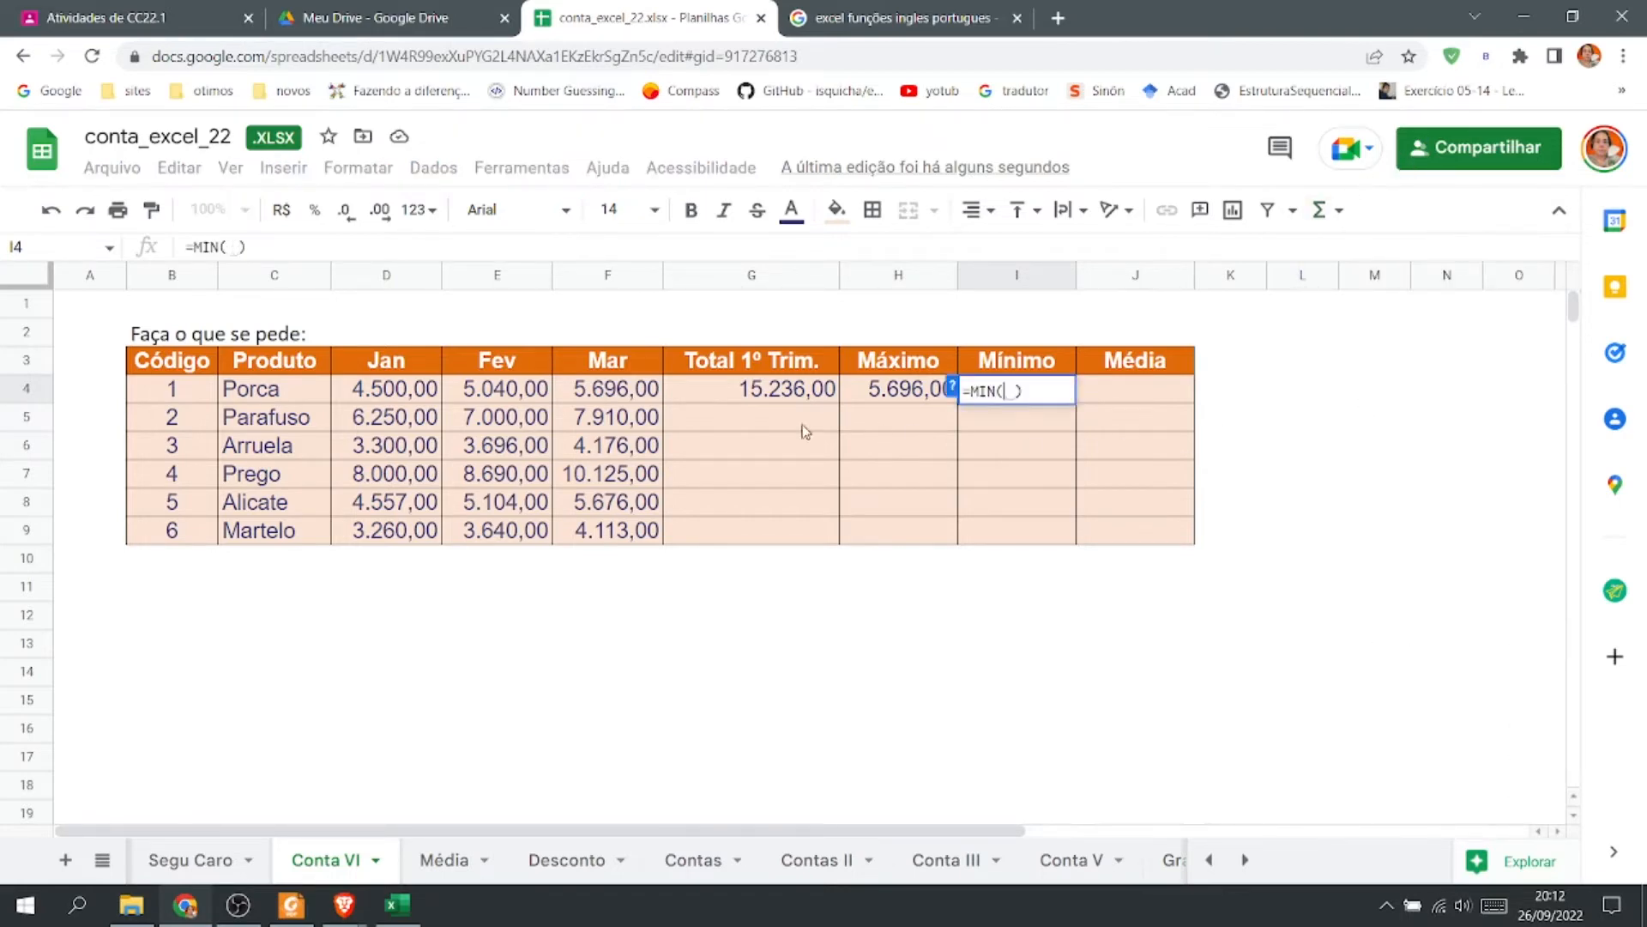
left_click_drag(411, 377, 596, 399)
key("Return")
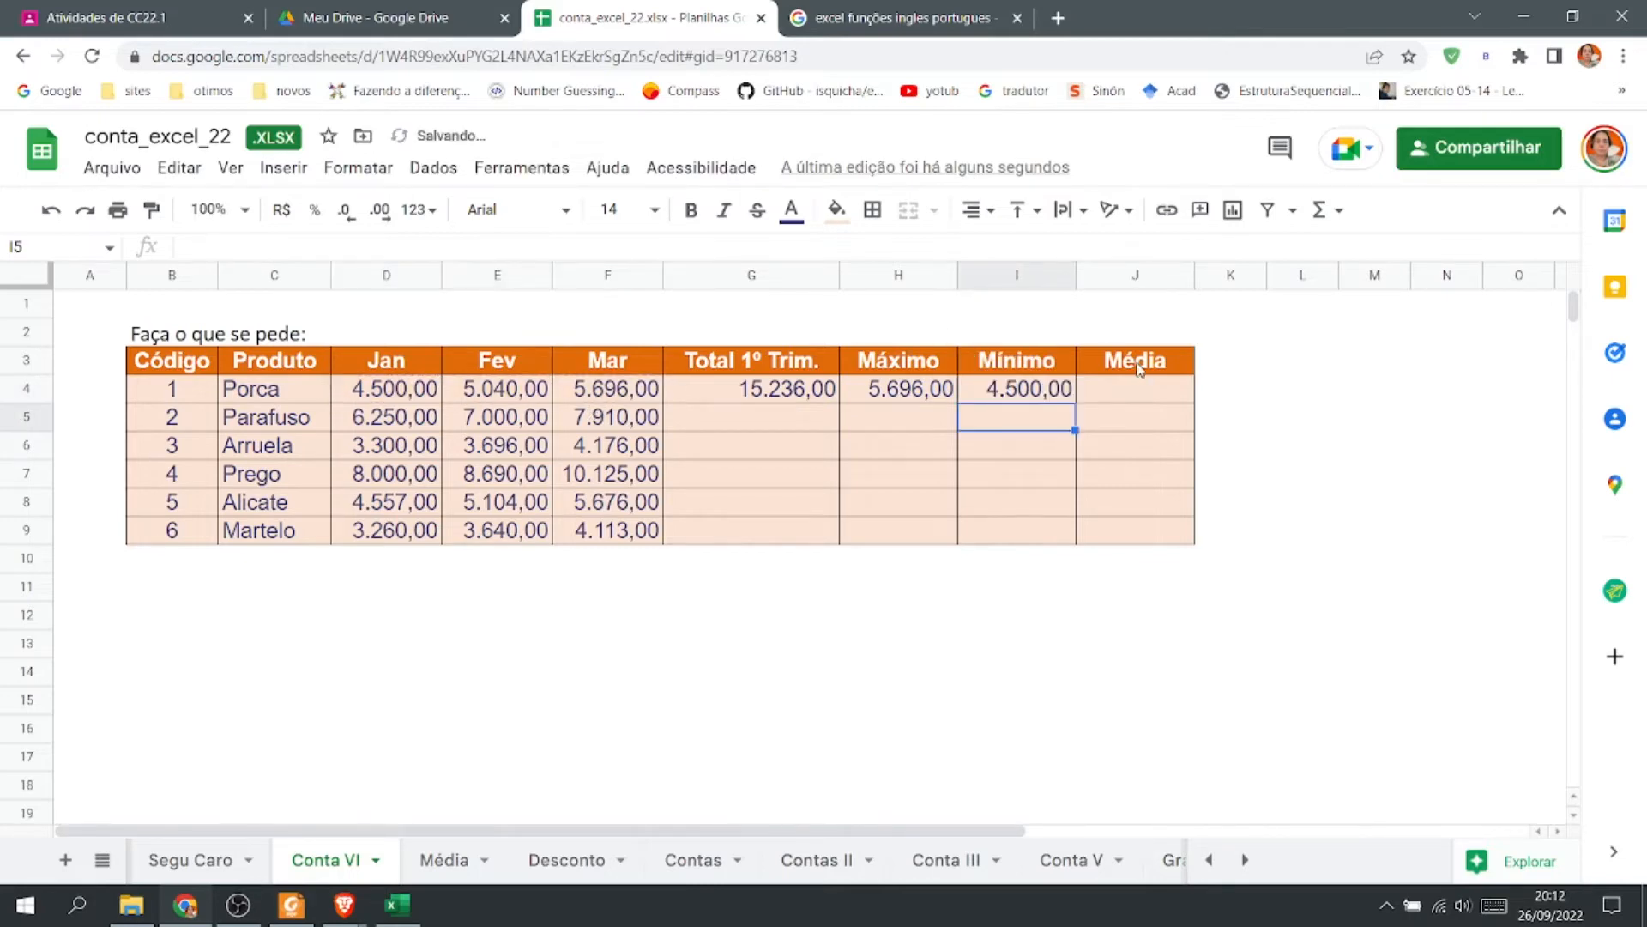
Insert an AVERAGE function in J4 over Porca's monthly values D4:F4.
left_click(1153, 398)
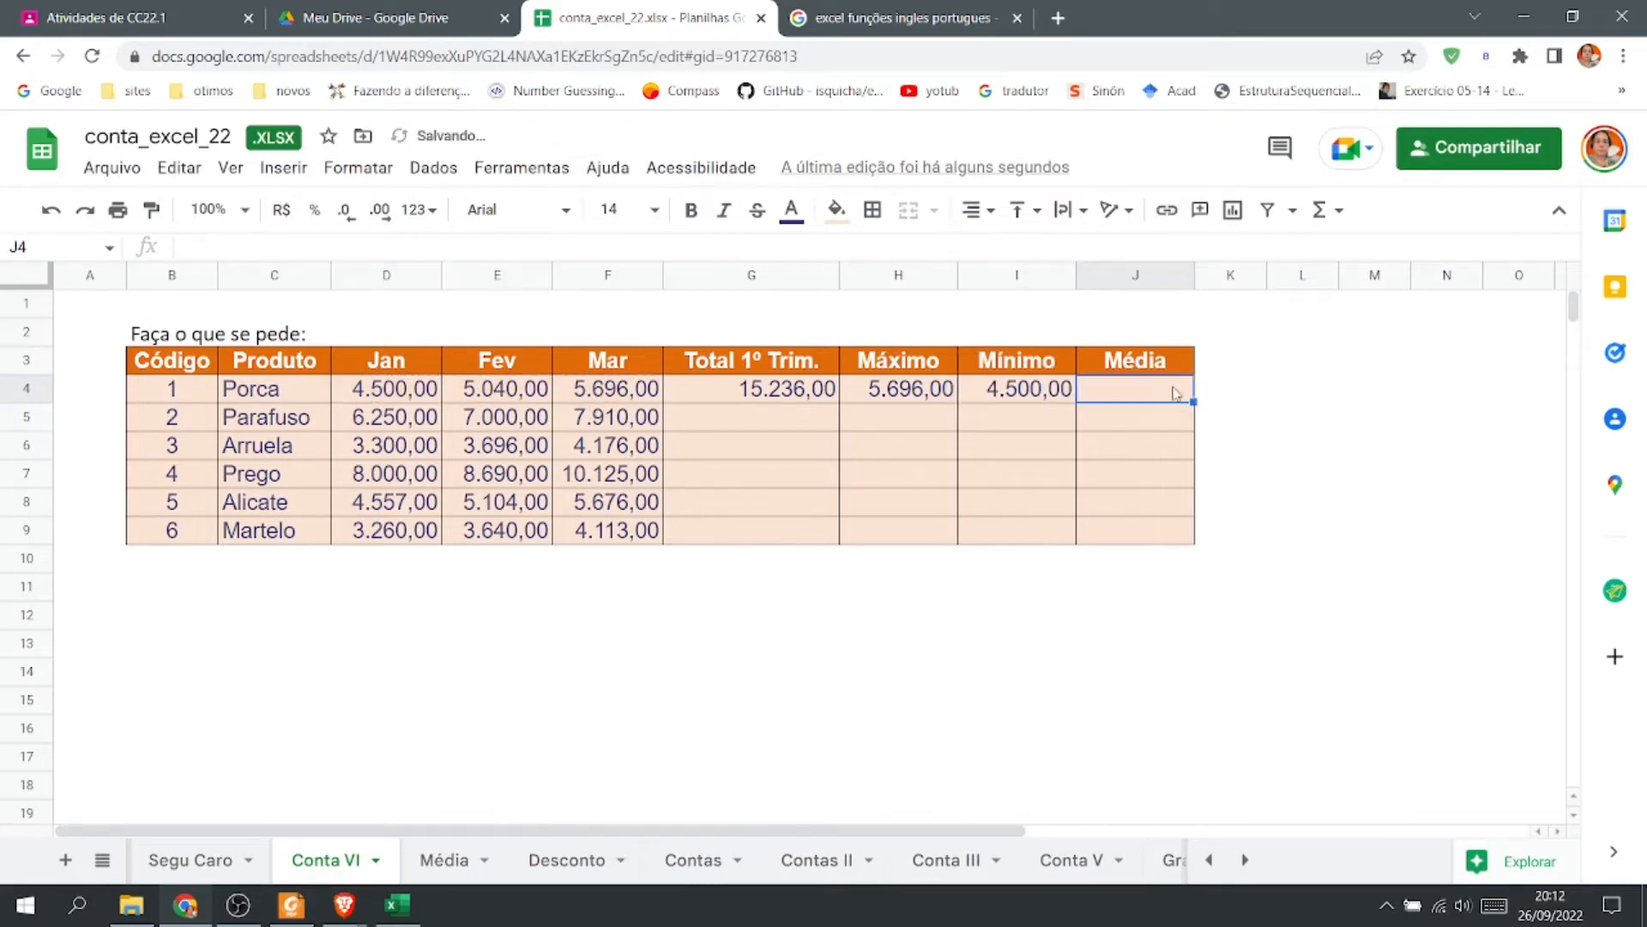
left_click(1344, 218)
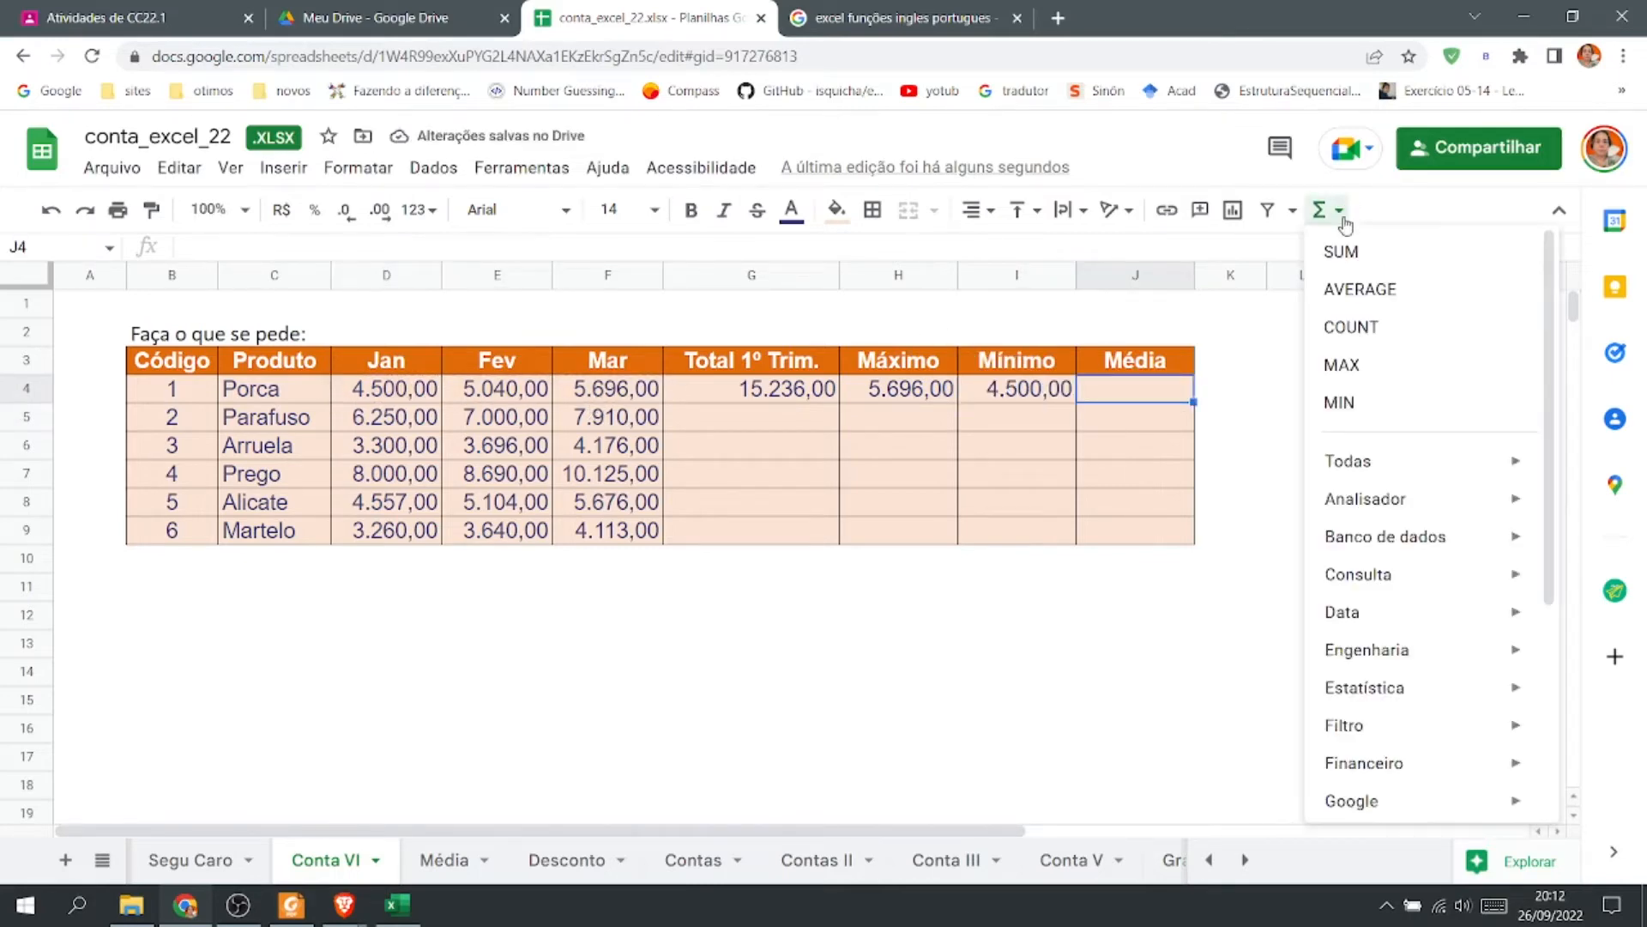
left_click(1370, 292)
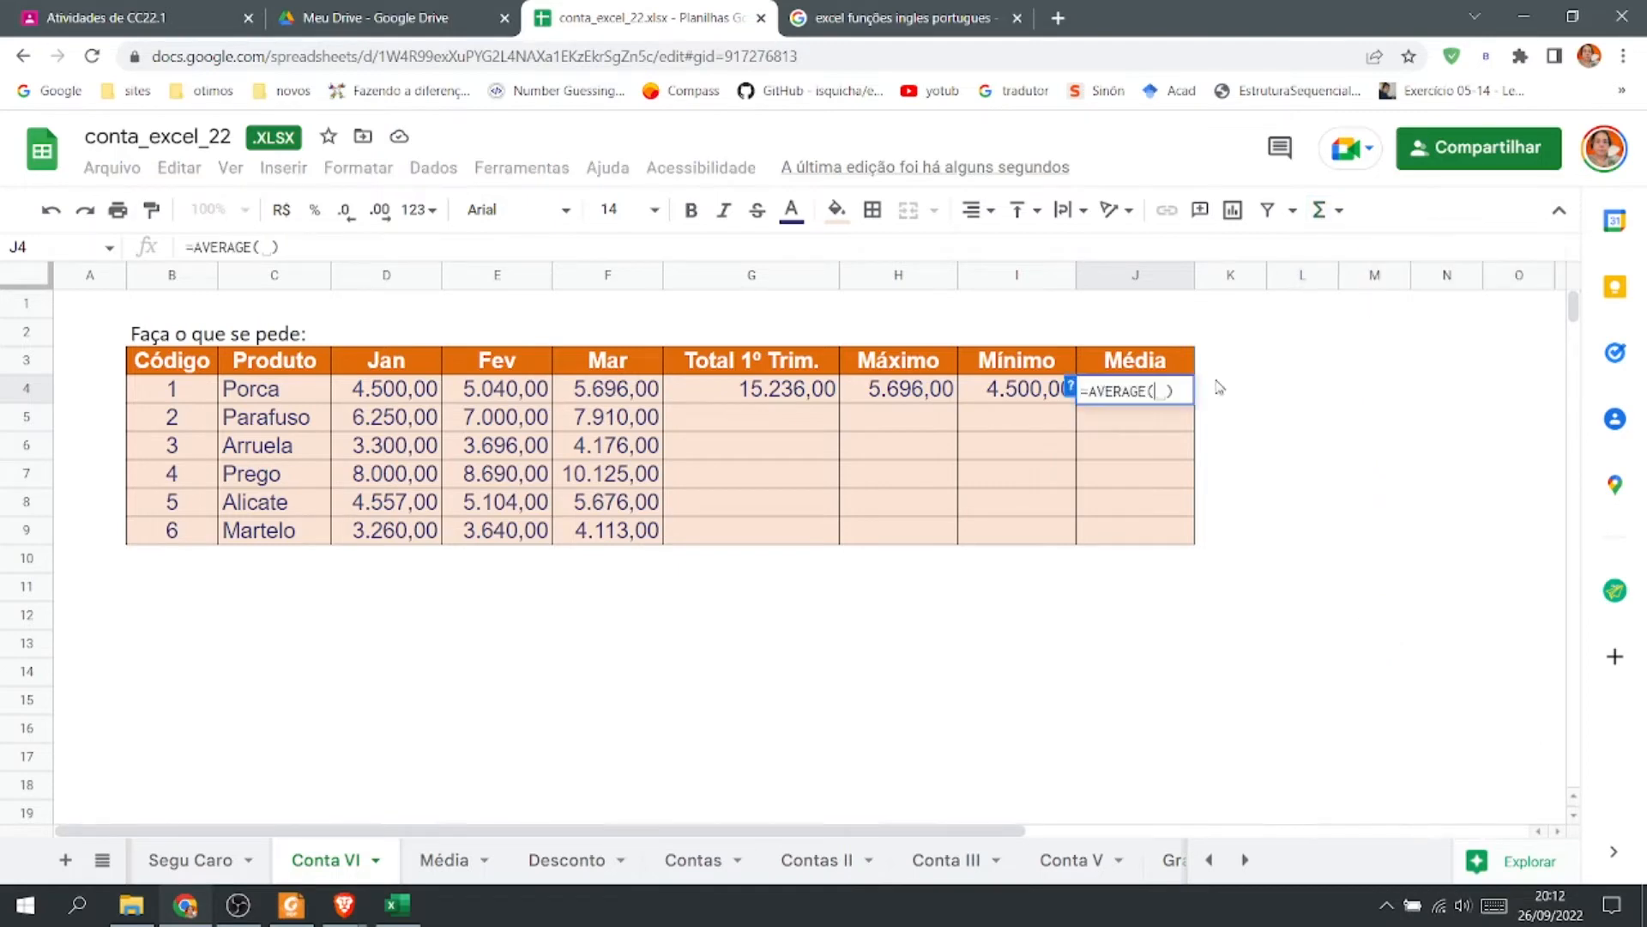
left_click(416, 402)
left_click(624, 397, "shift")
key("Return")
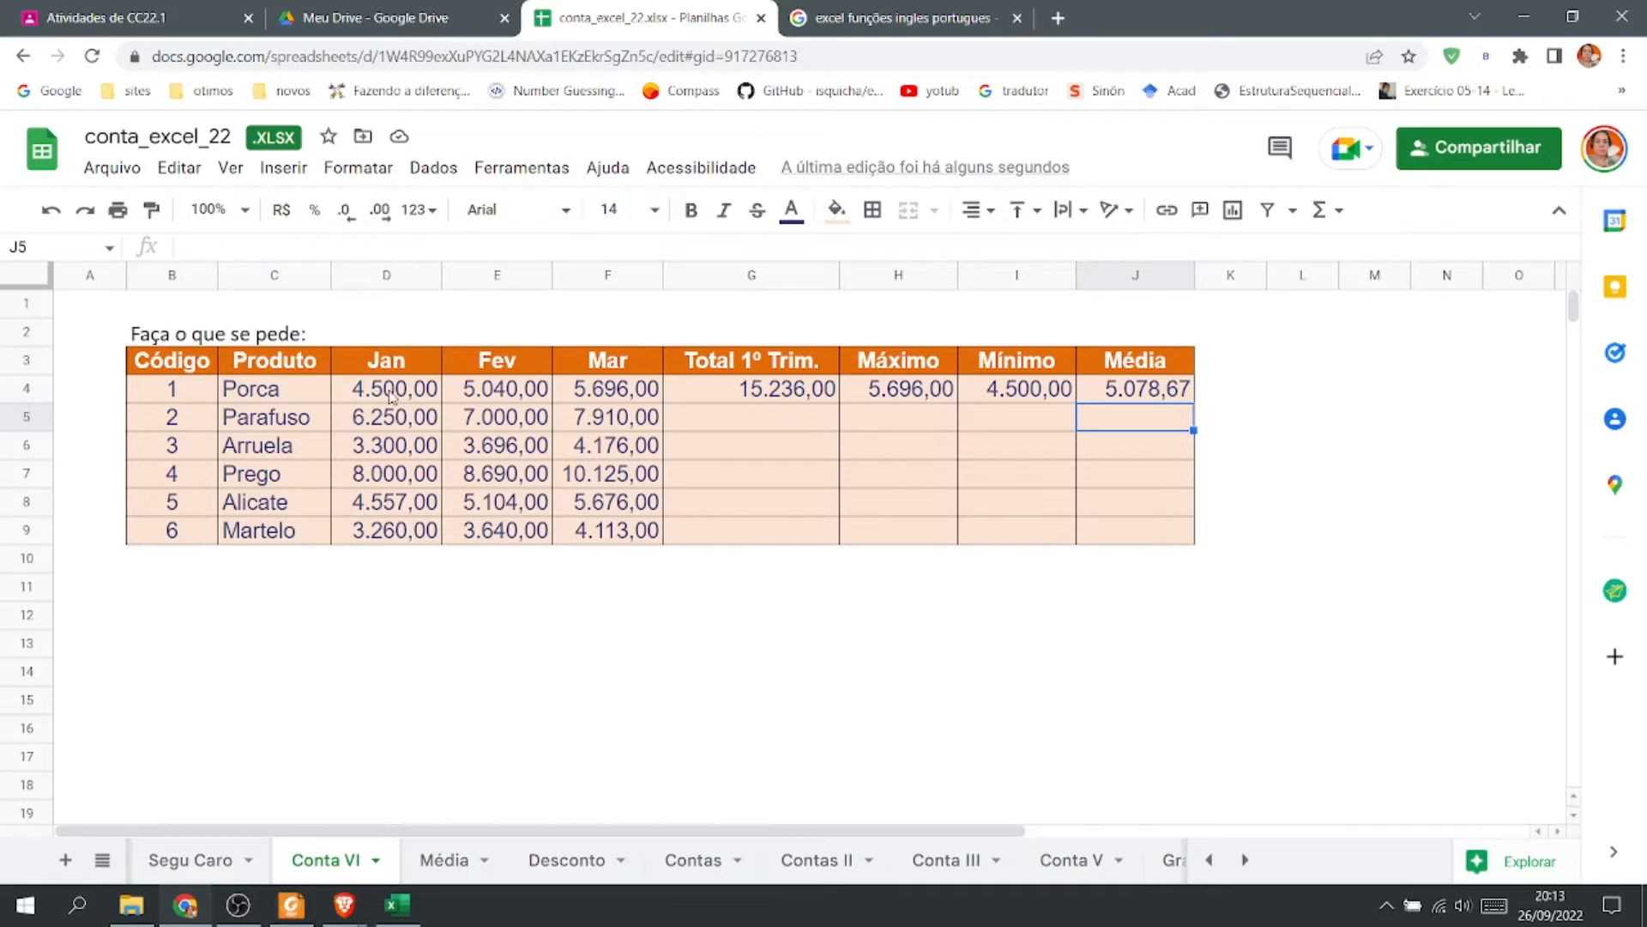
Format the monthly values D4:F9 as R$ currency.
left_click_drag(390, 393, 609, 534)
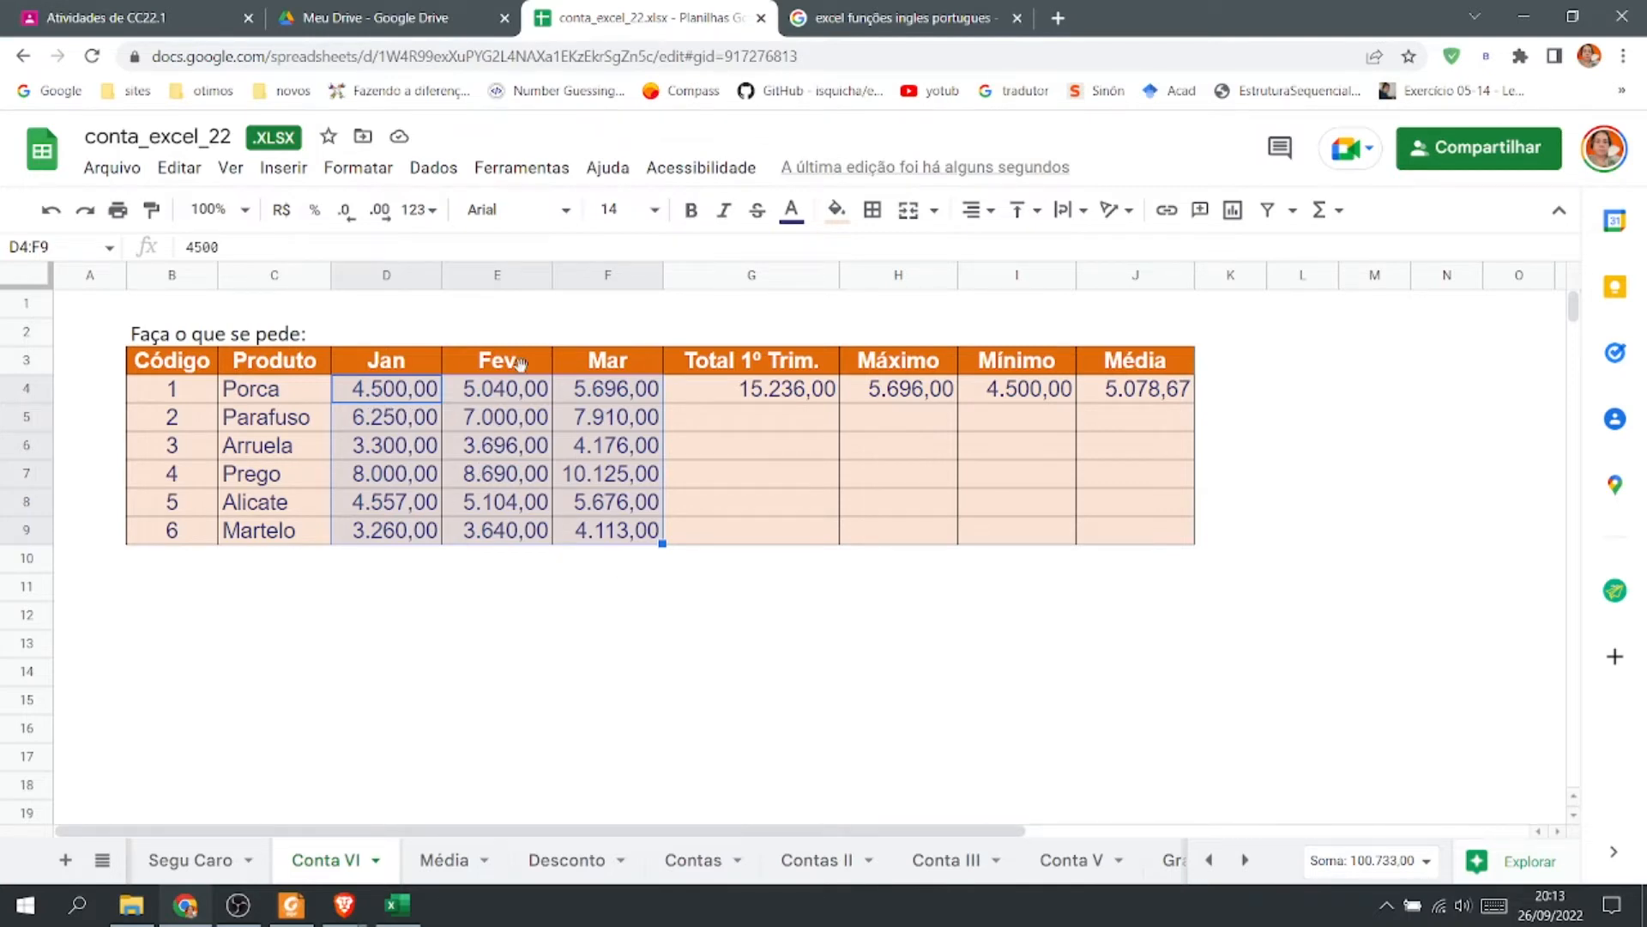
left_click(390, 396)
left_click_drag(518, 405, 609, 528)
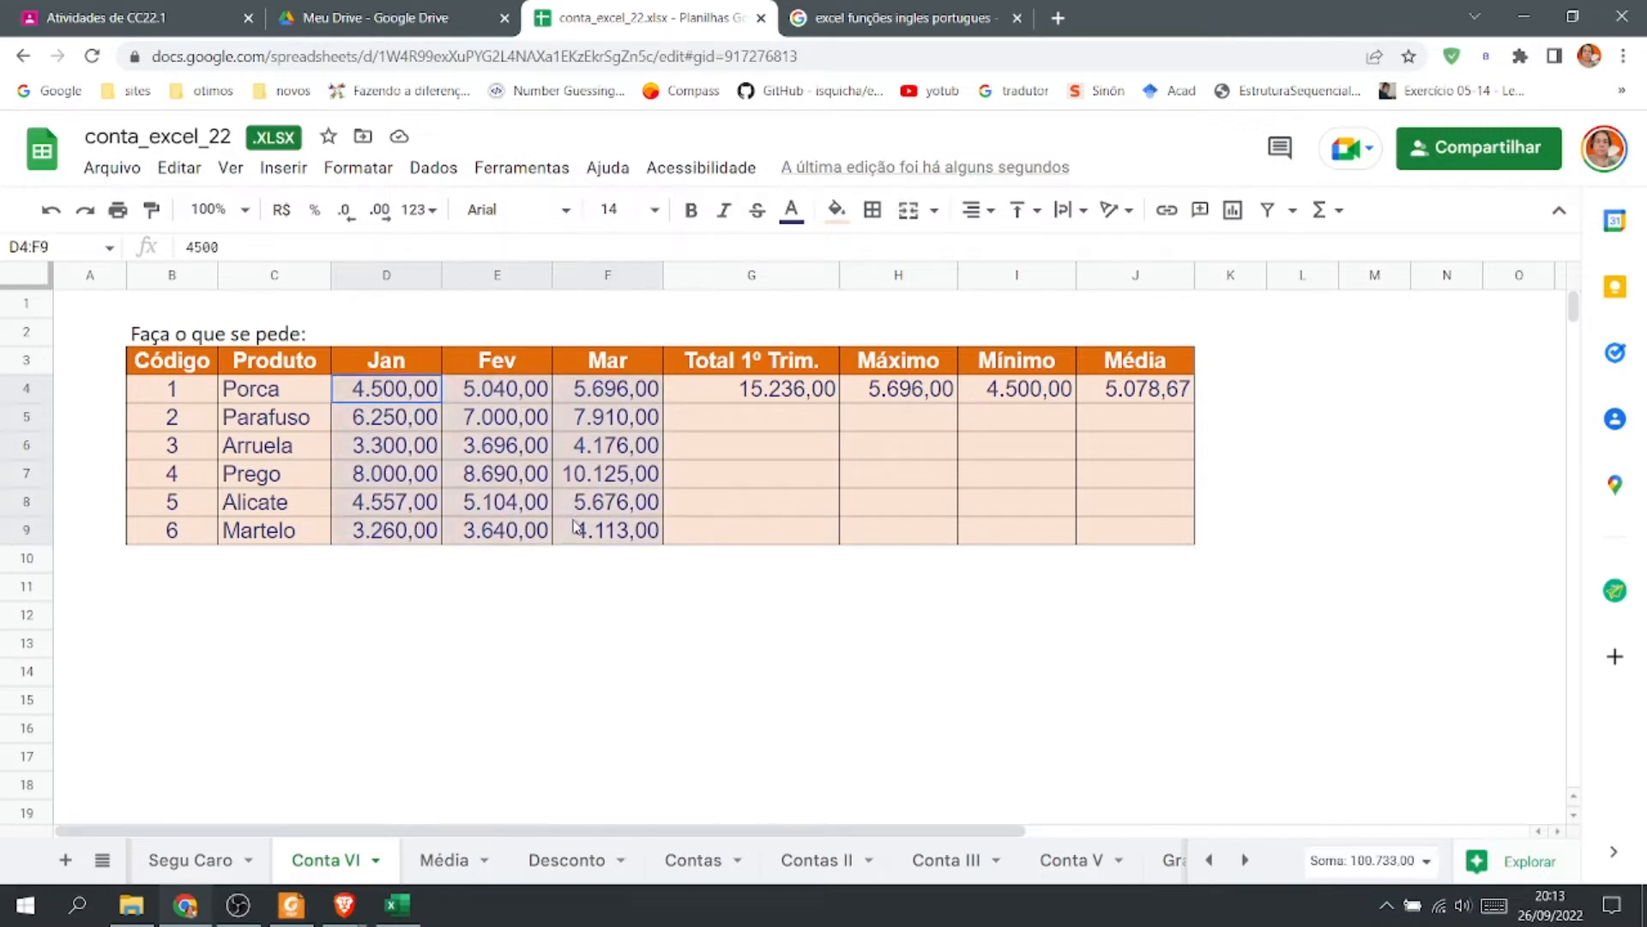
left_click(282, 213)
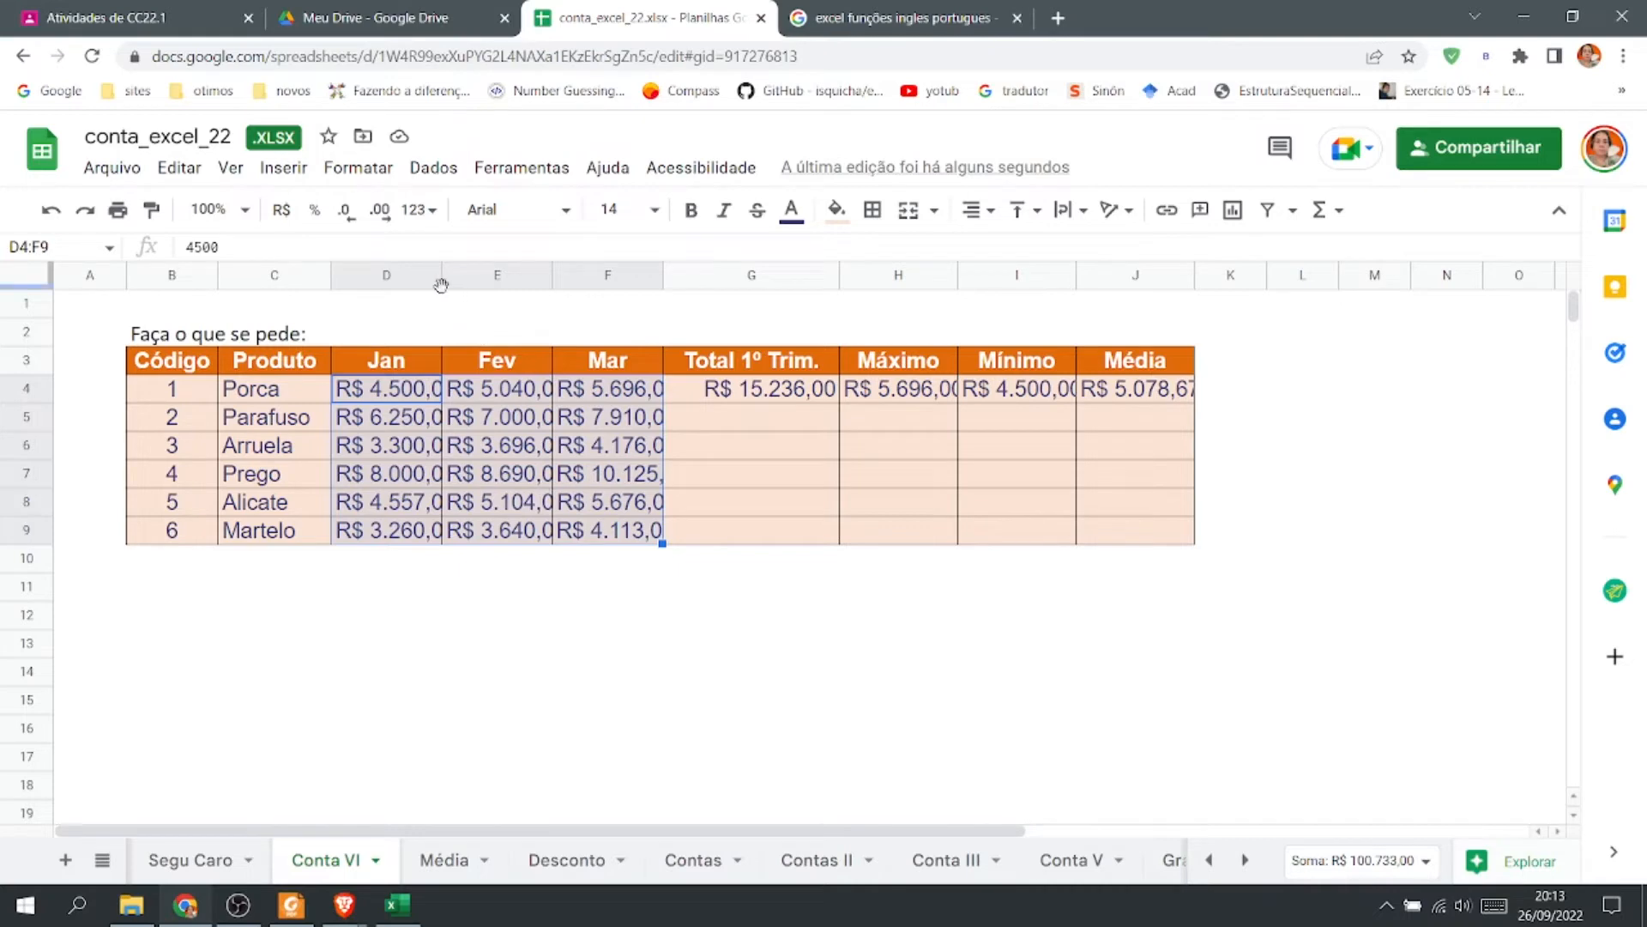
Auto-fit the widths of columns D through J to their contents.
left_click(486, 481)
left_click_drag(417, 276, 1177, 276)
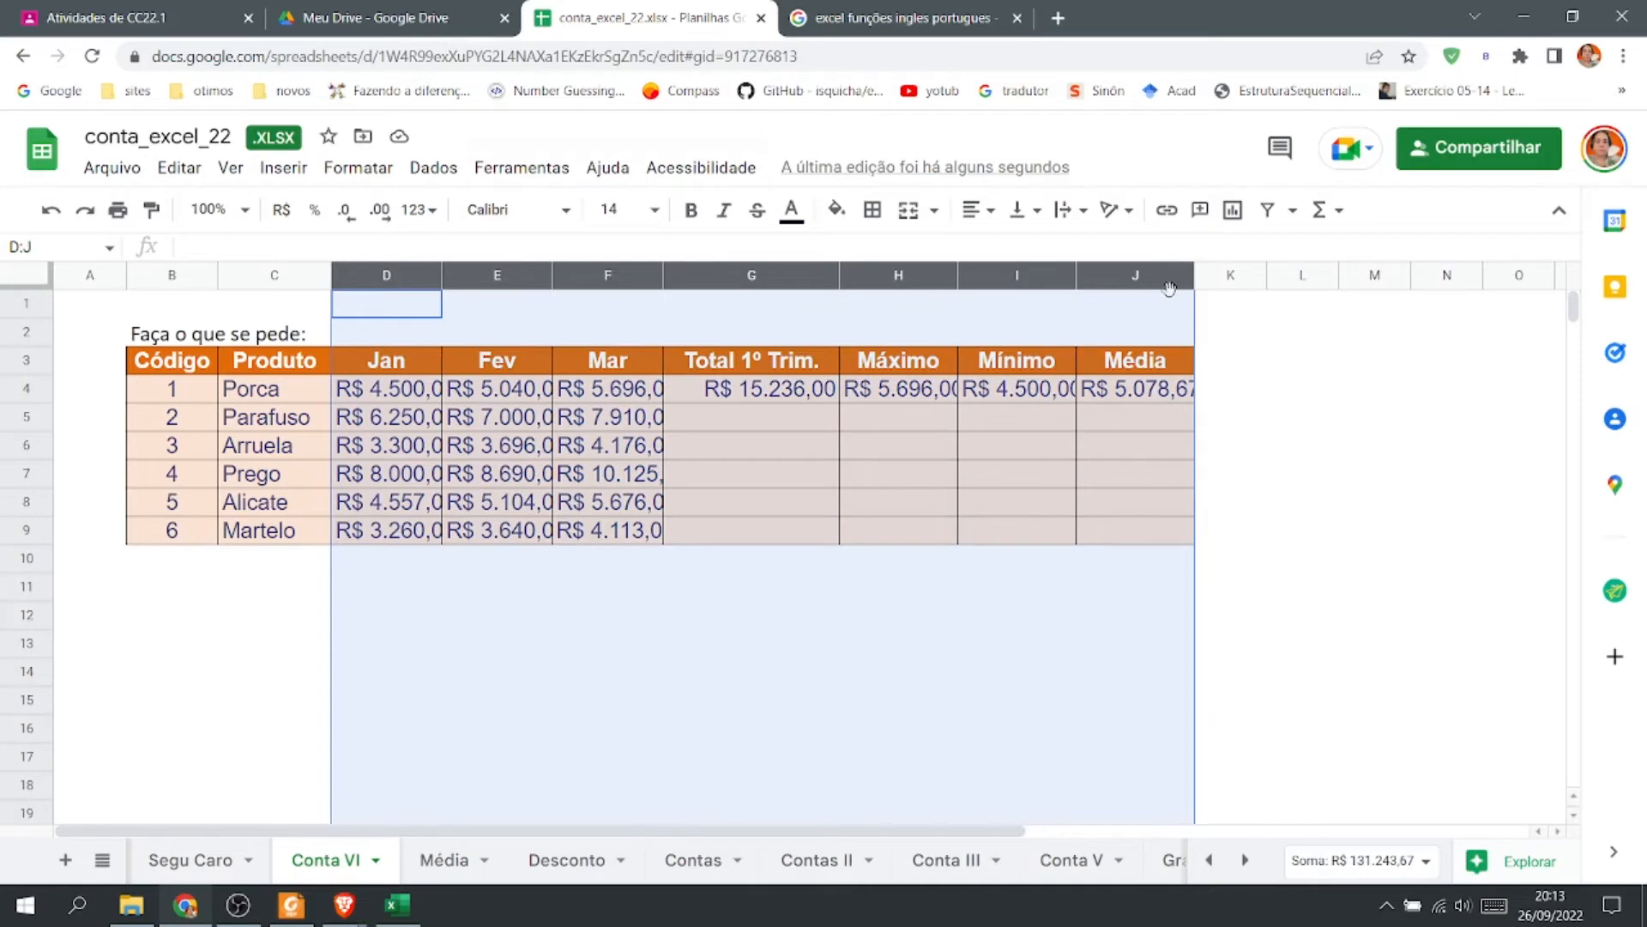
double_click(1071, 273)
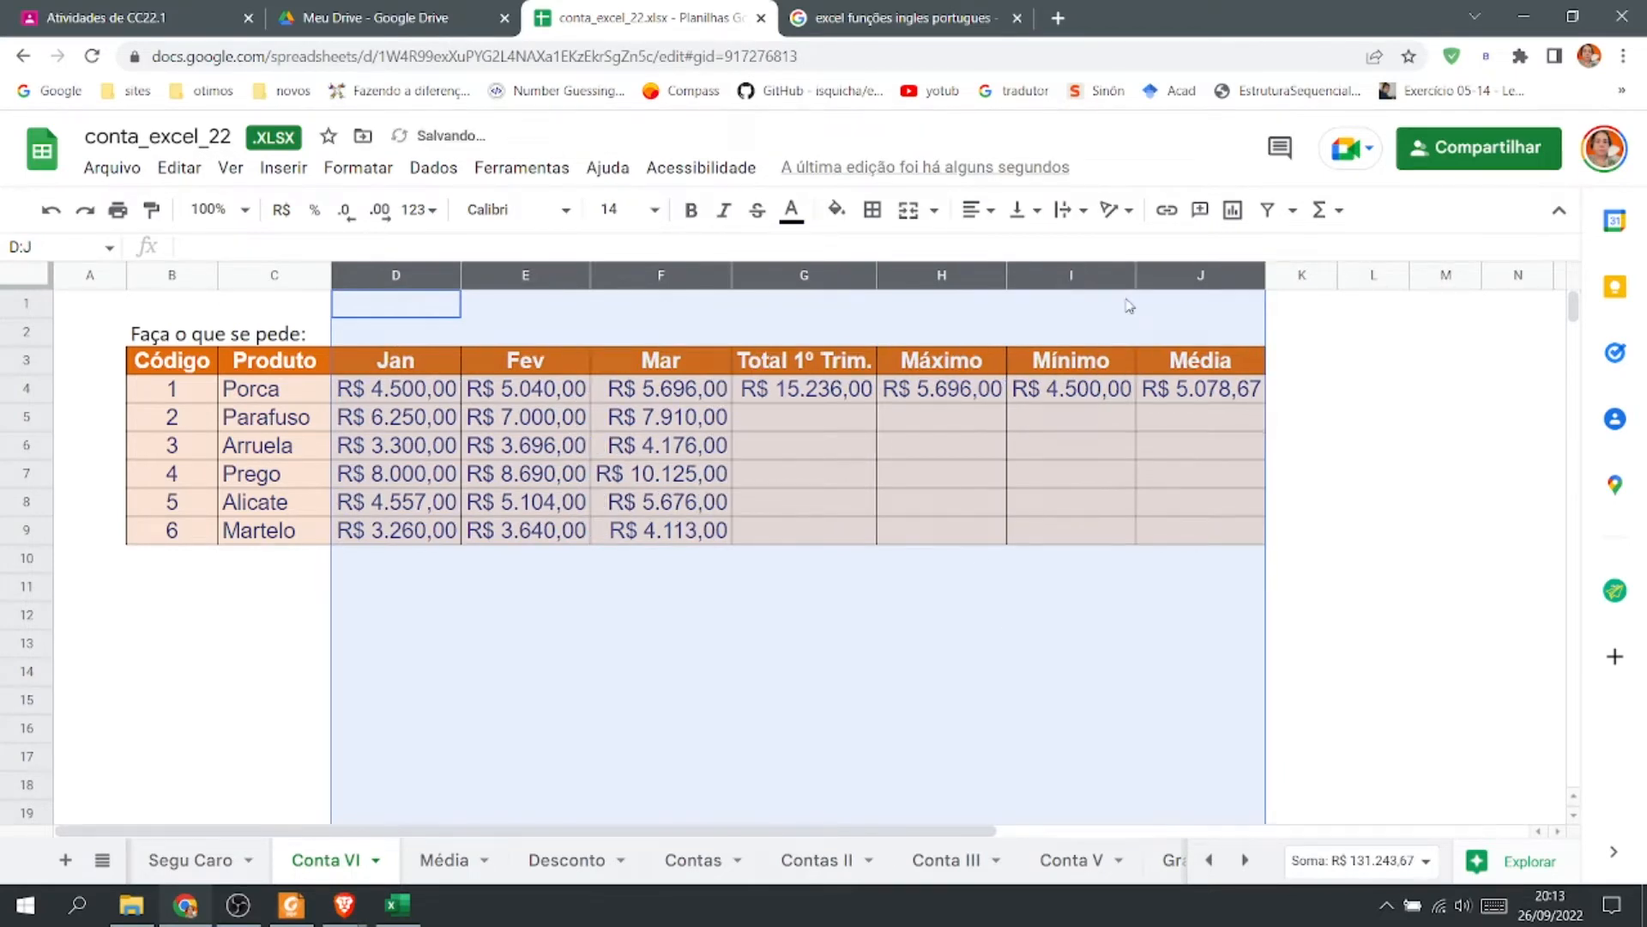
left_click(1384, 589)
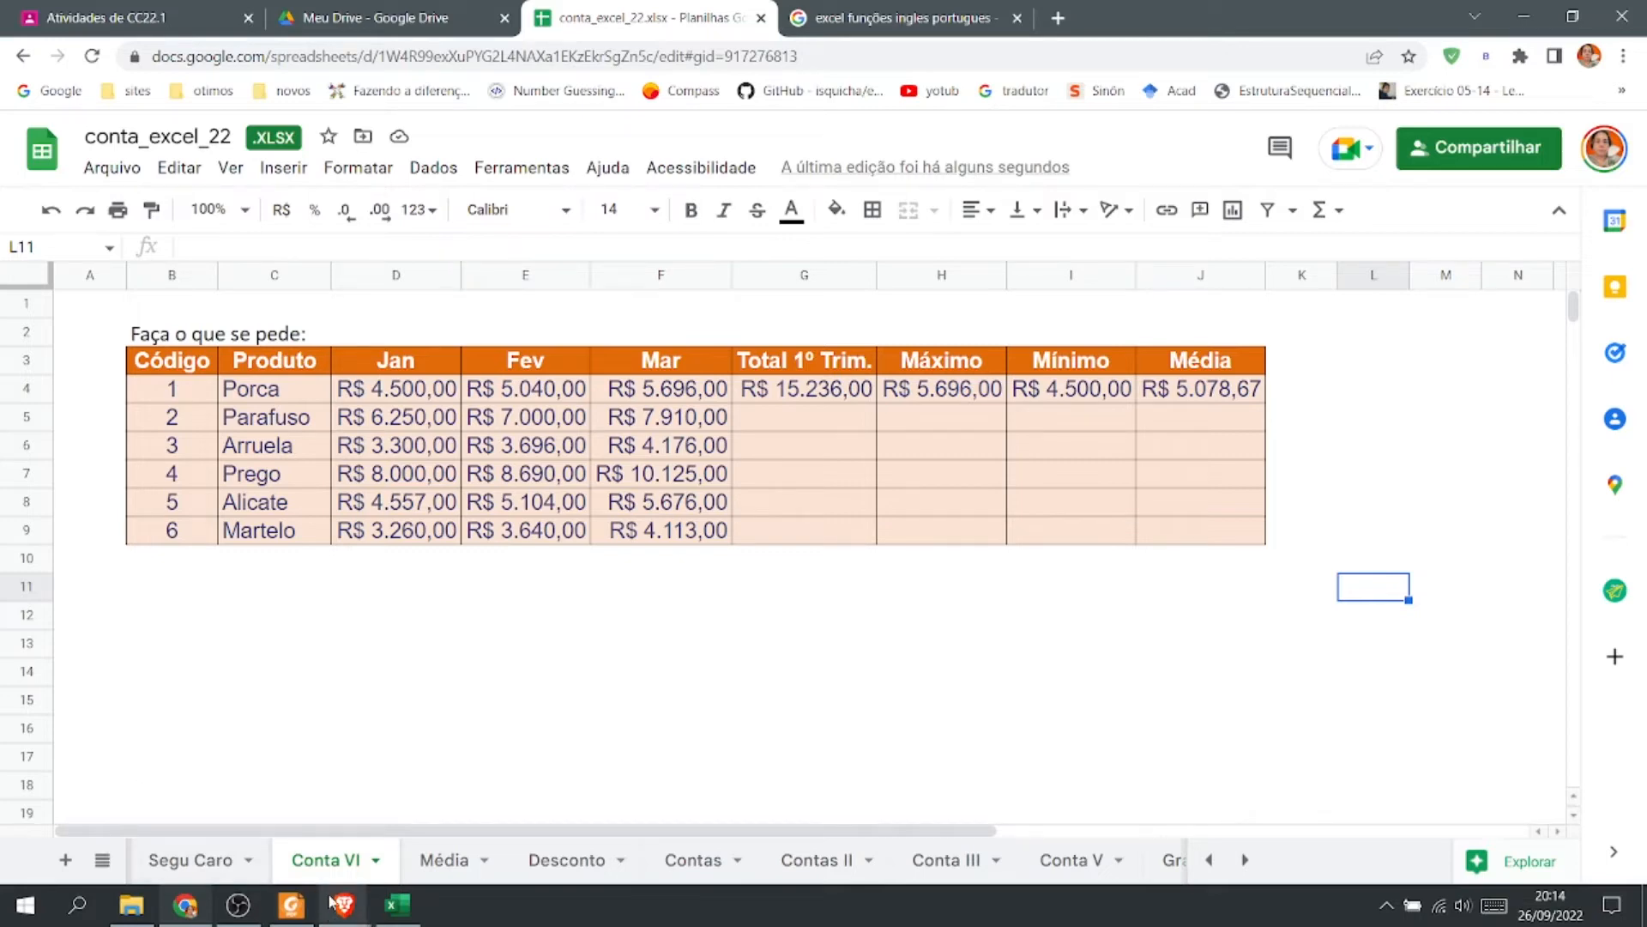
Switch to Excel and narrow the SOMA column D of the products table to fit its values.
left_click(390, 906)
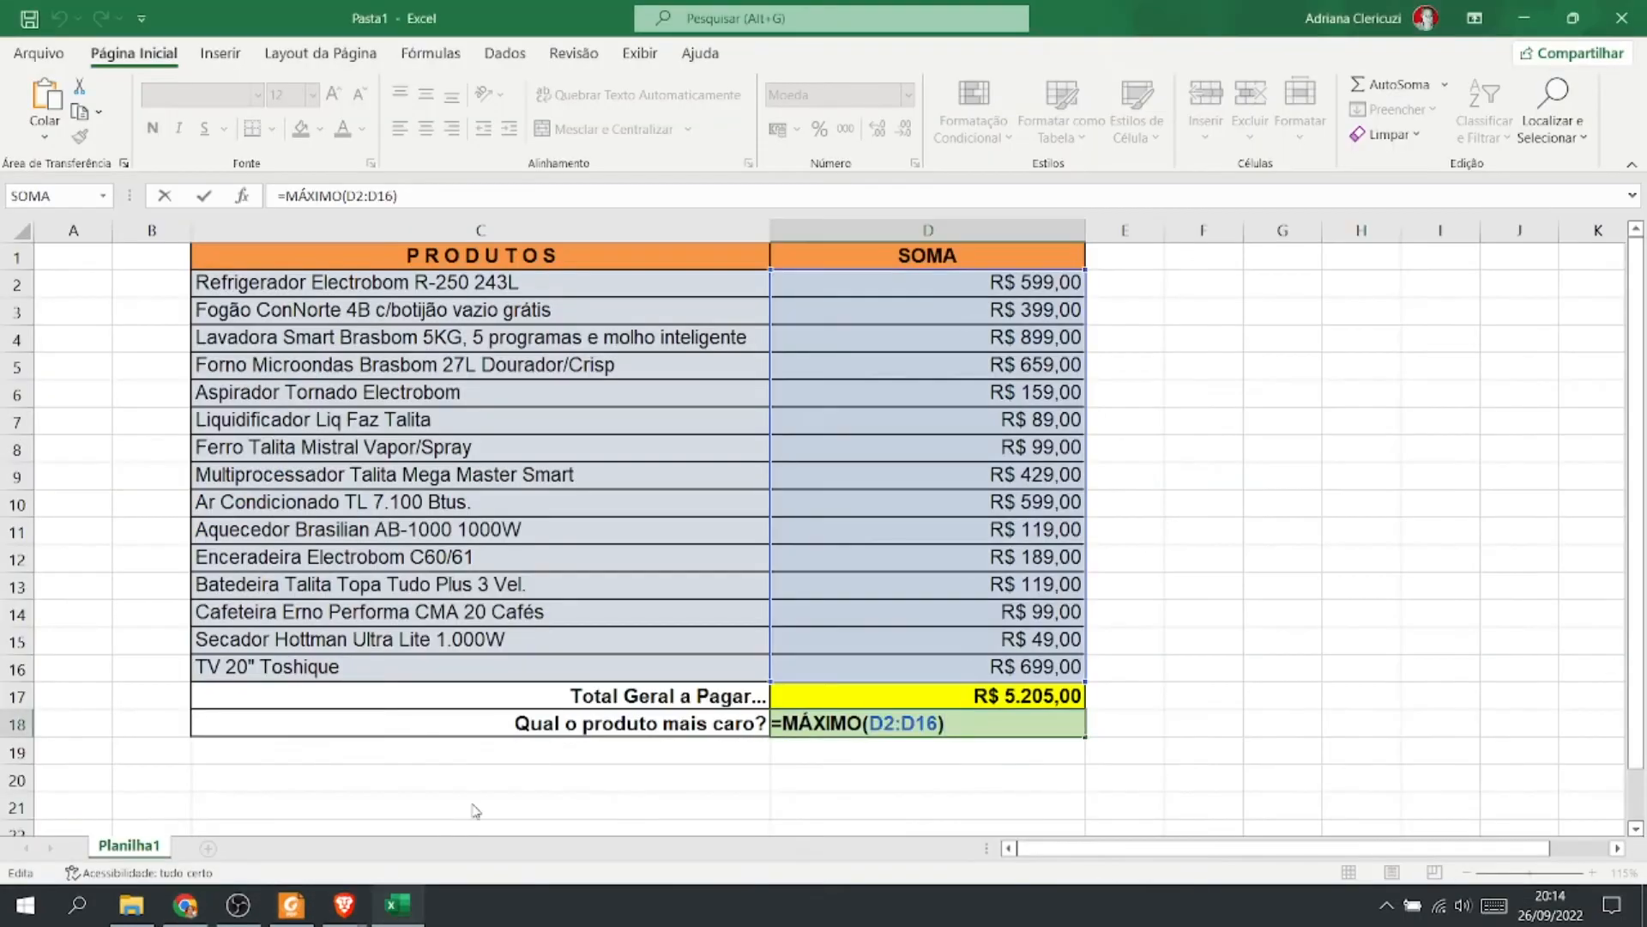
left_click(1484, 484)
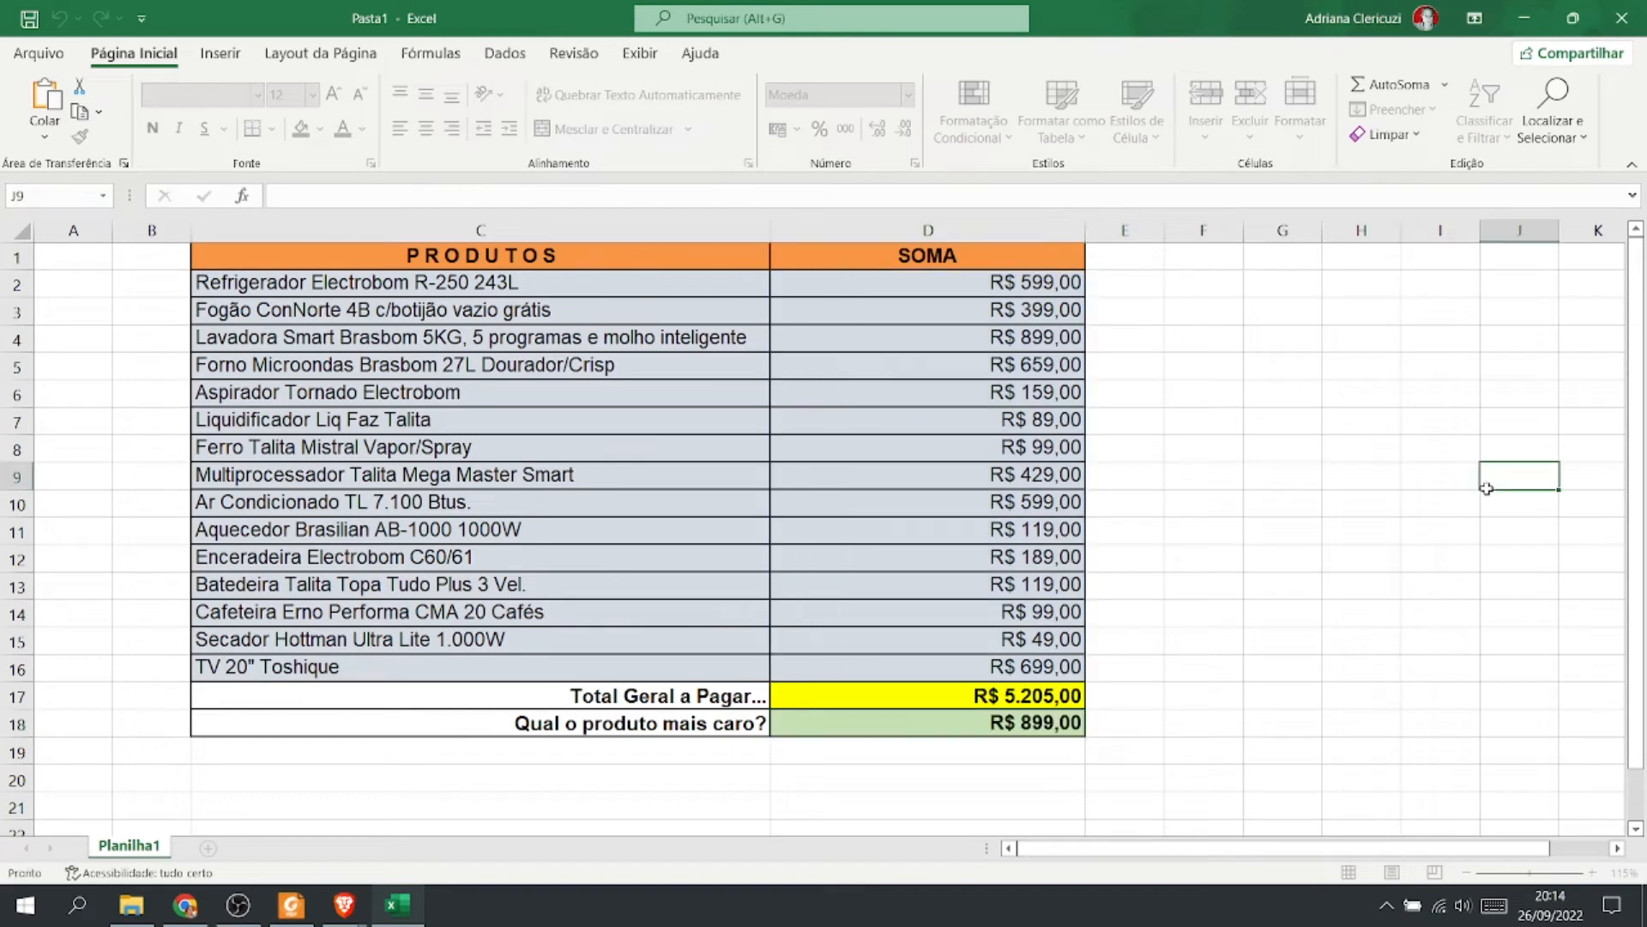
left_click_drag(1084, 231, 816, 236)
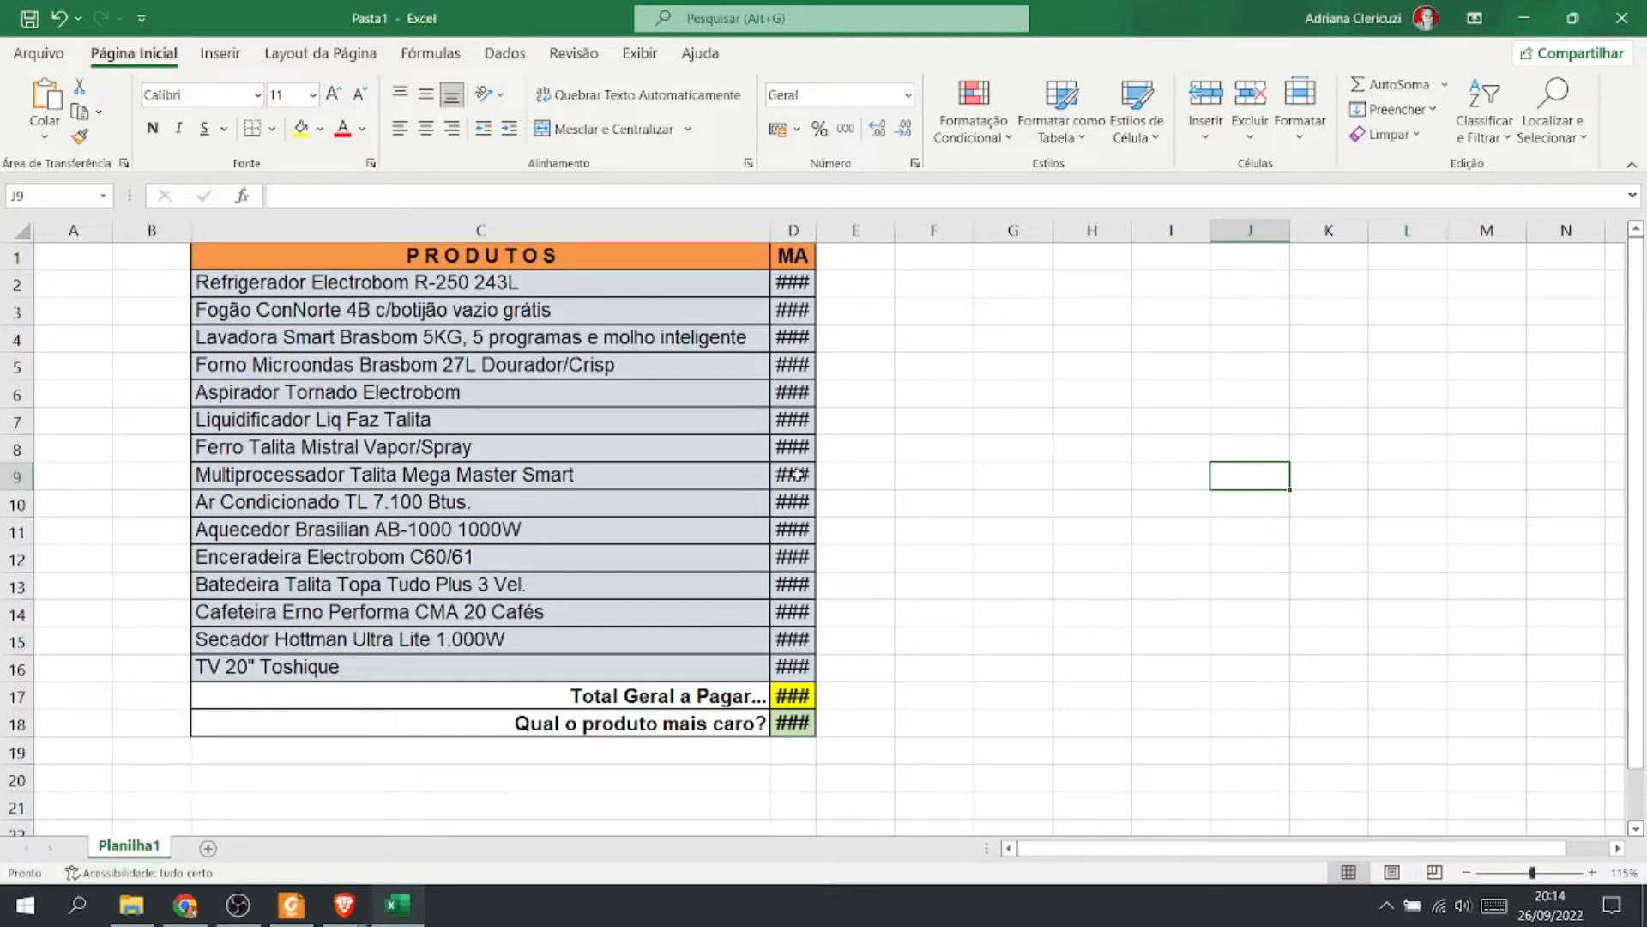
double_click(816, 230)
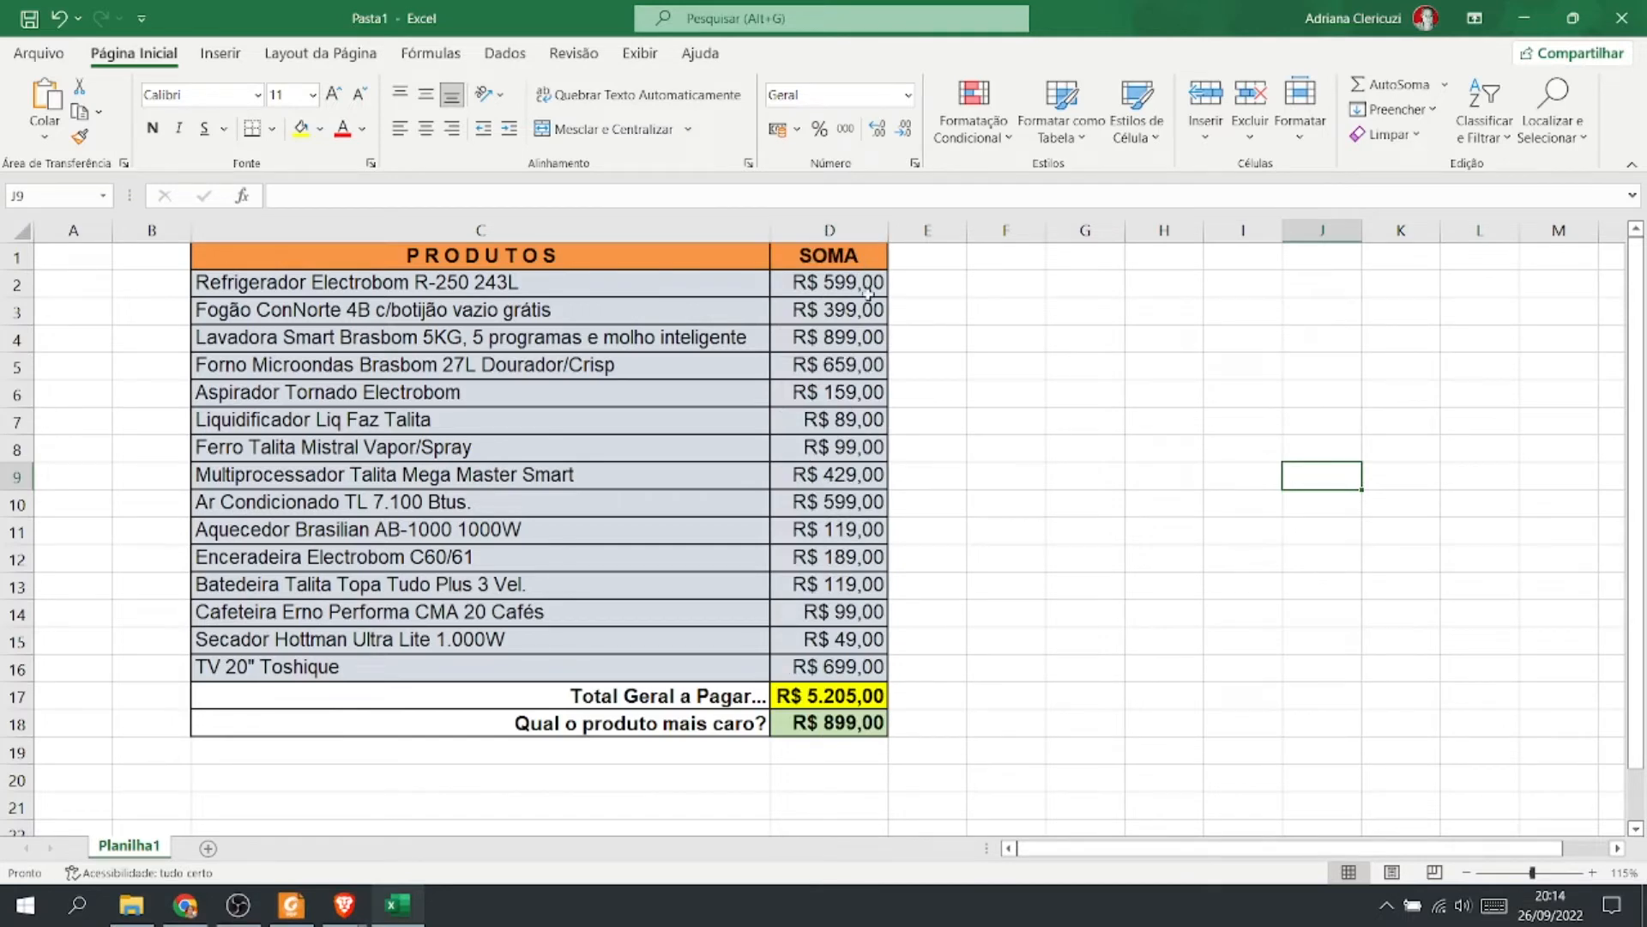
left_click_drag(884, 230, 839, 229)
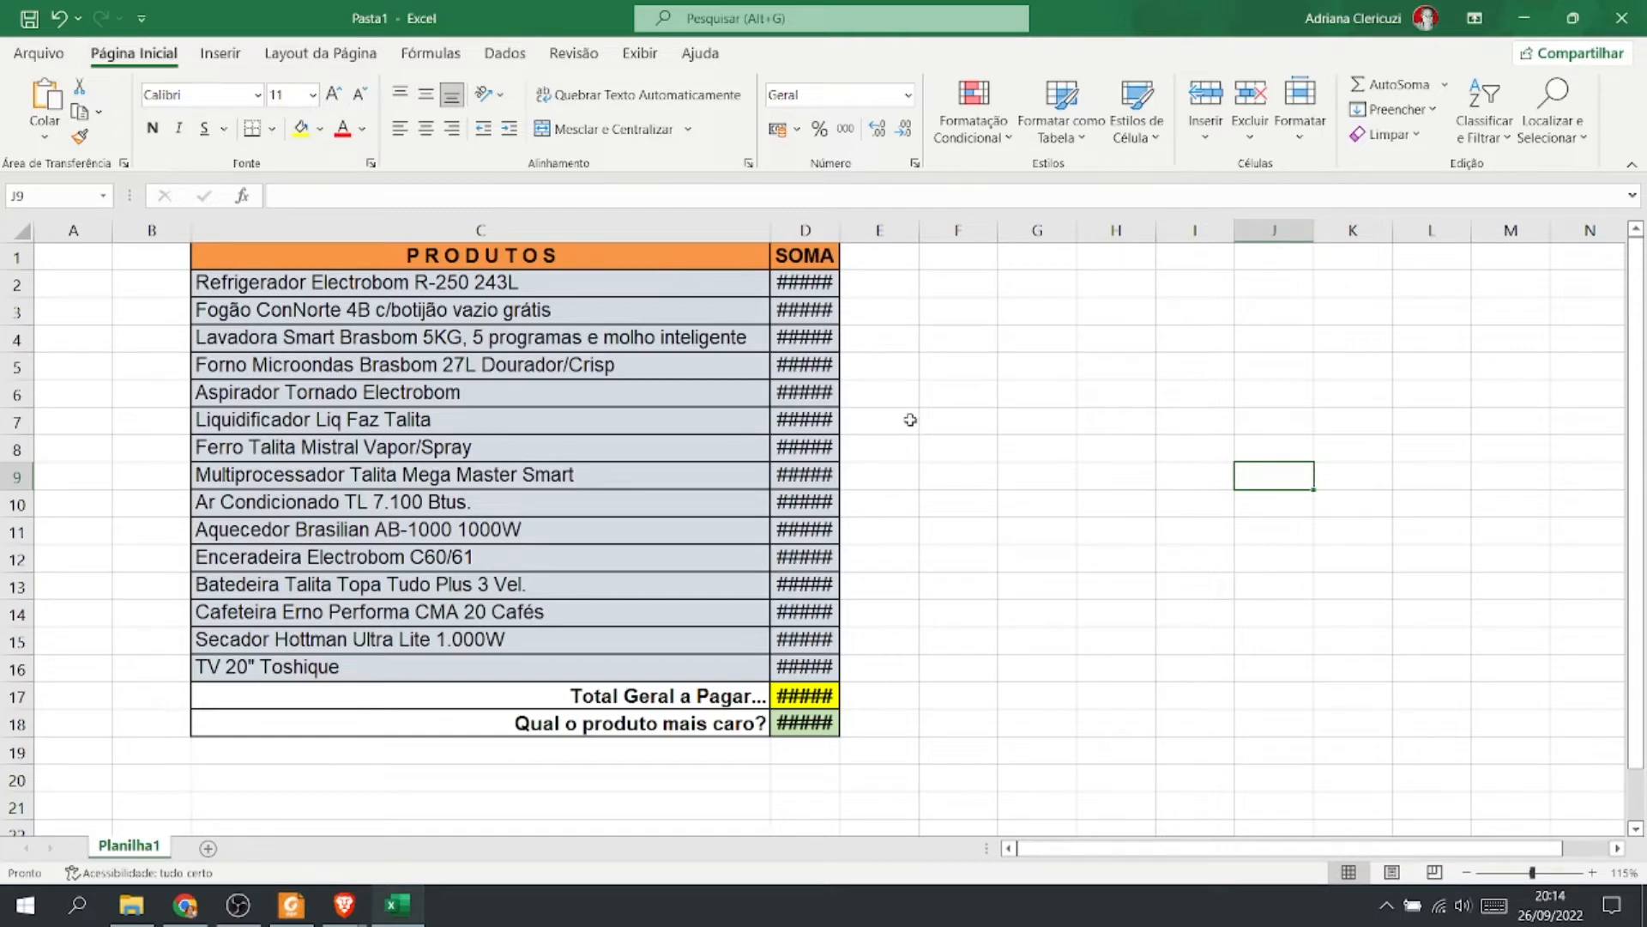
left_click_drag(840, 226, 911, 221)
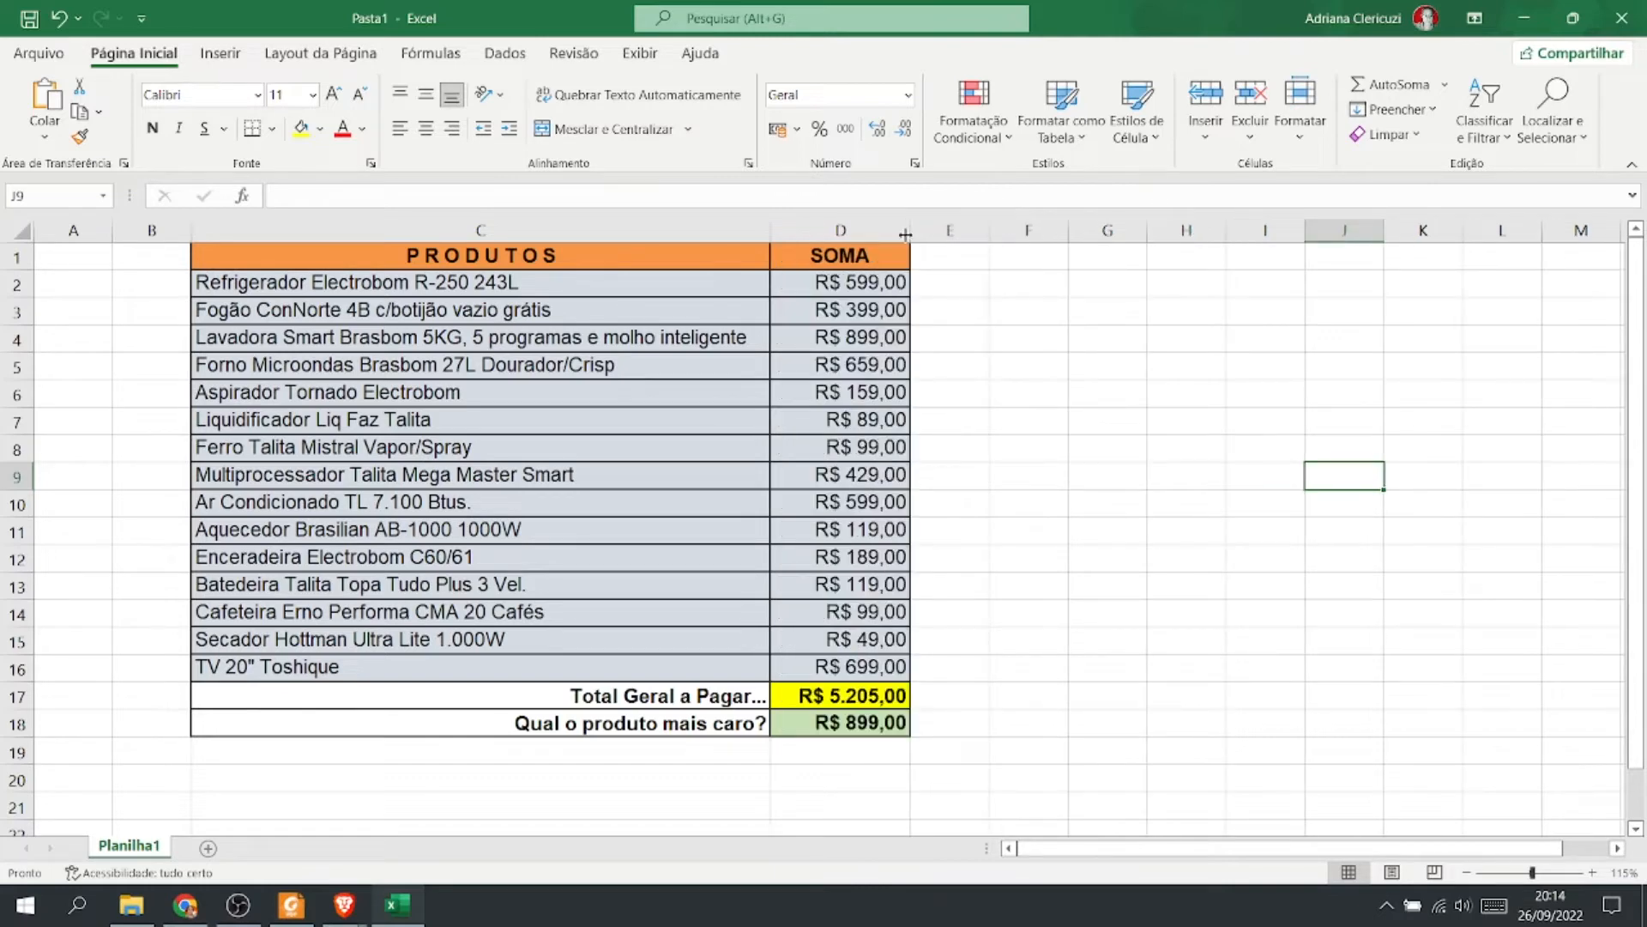
Switch back to the browser and inspect the formulas in the Máximo, Mínimo and Média cells of row 4.
left_click(191, 905)
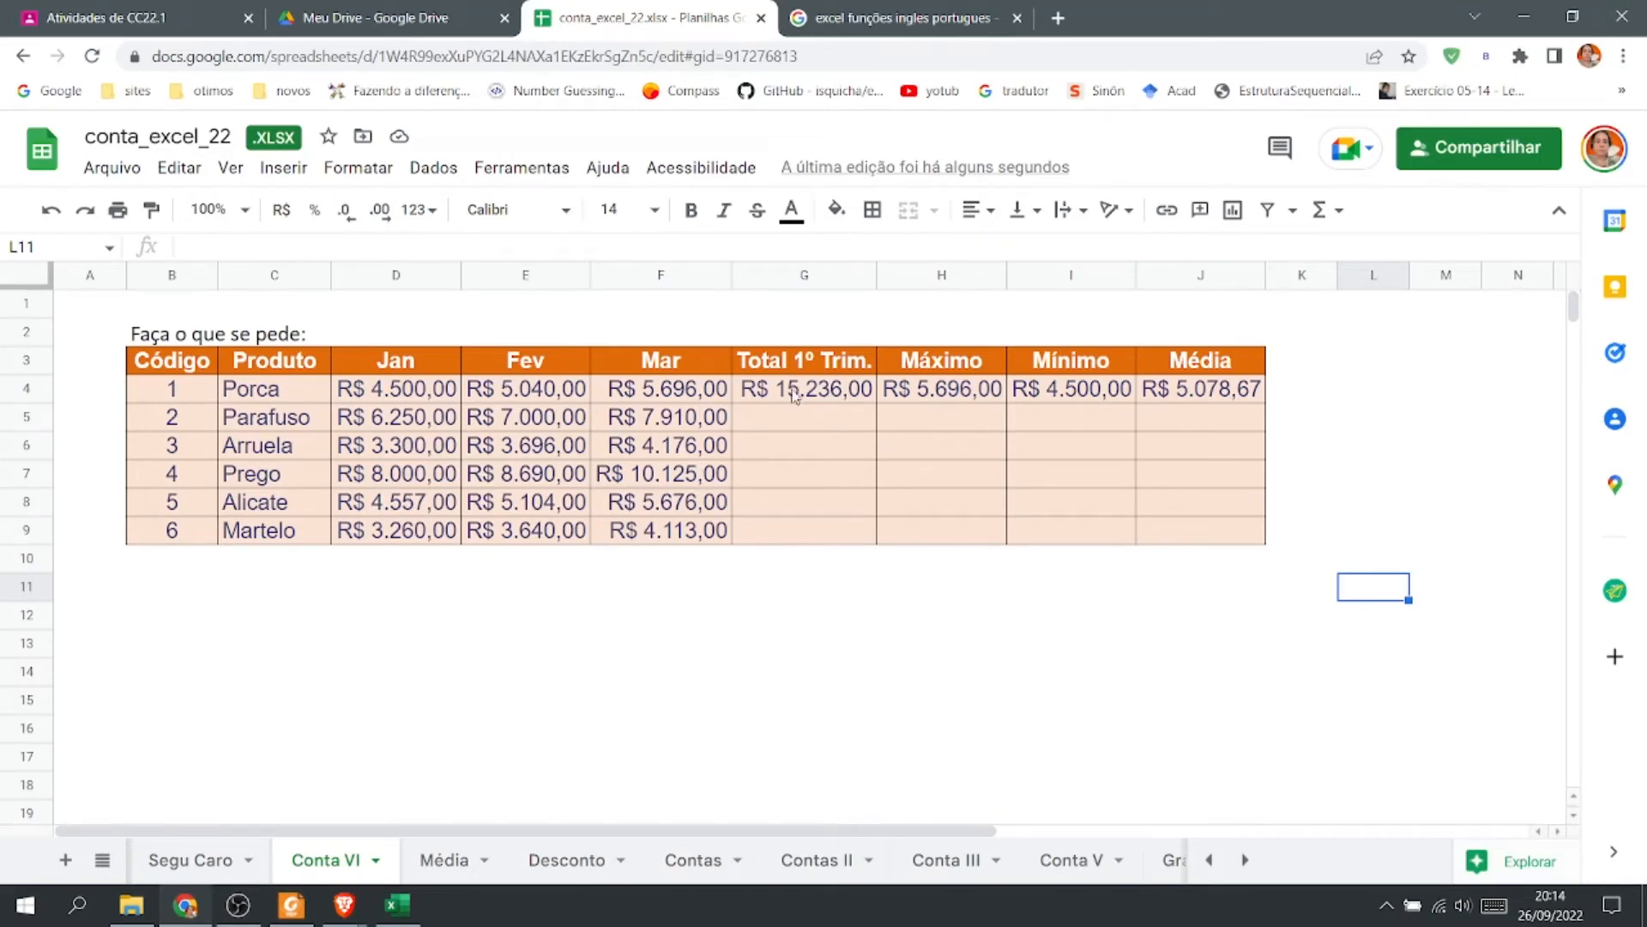
left_click(965, 392)
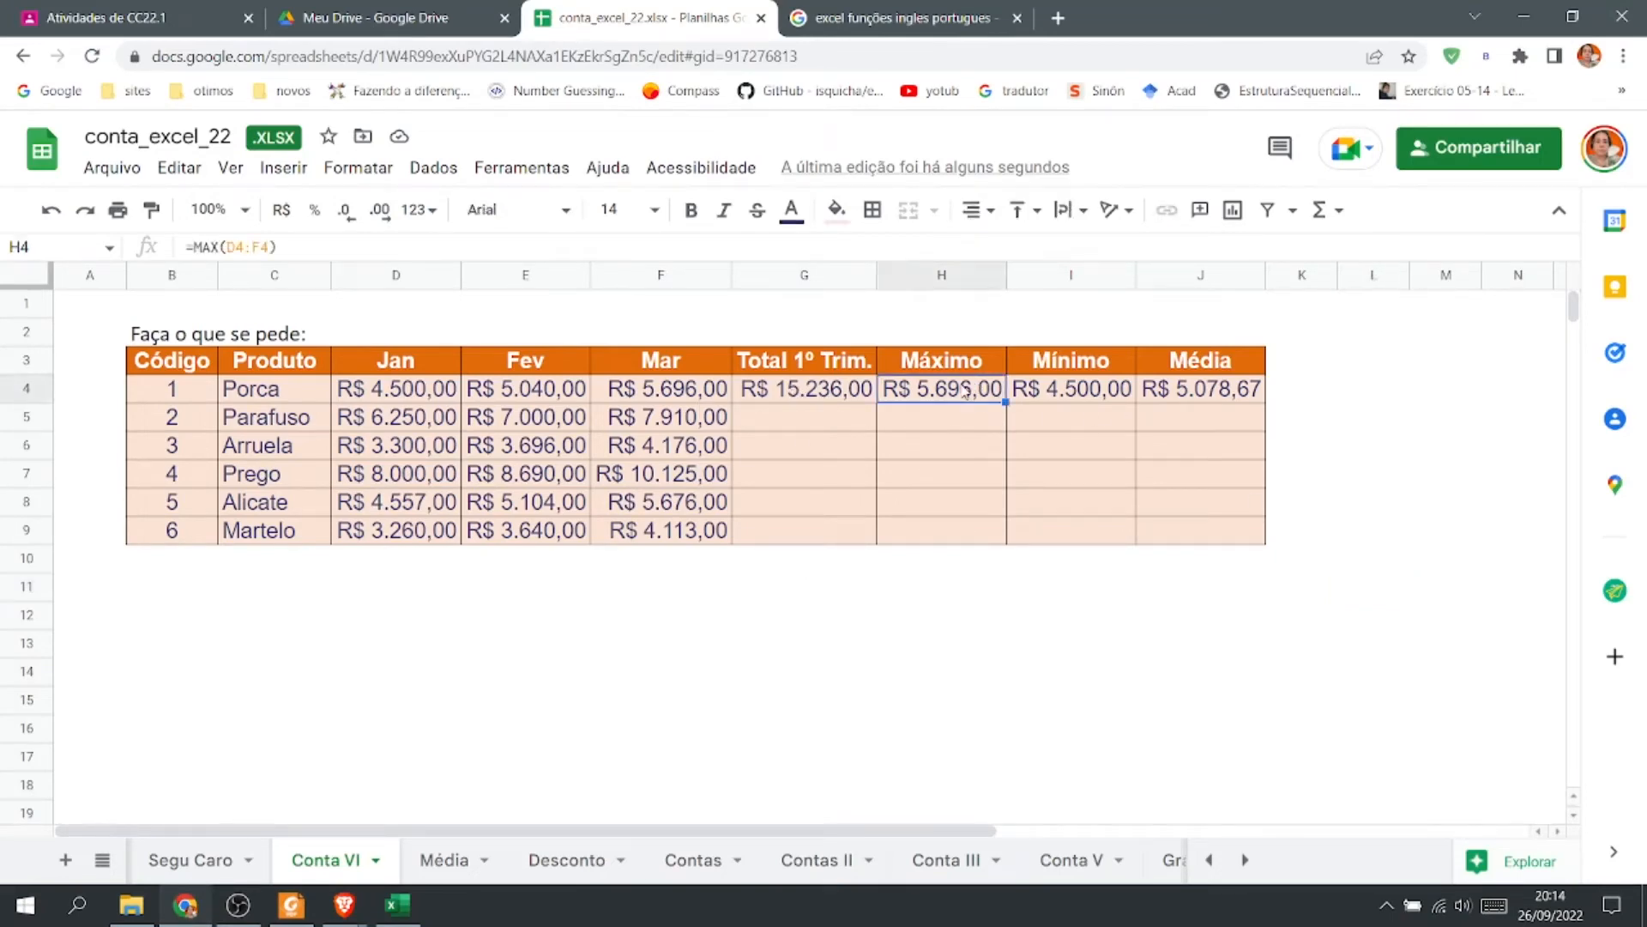
left_click(1114, 383)
left_click(1193, 388)
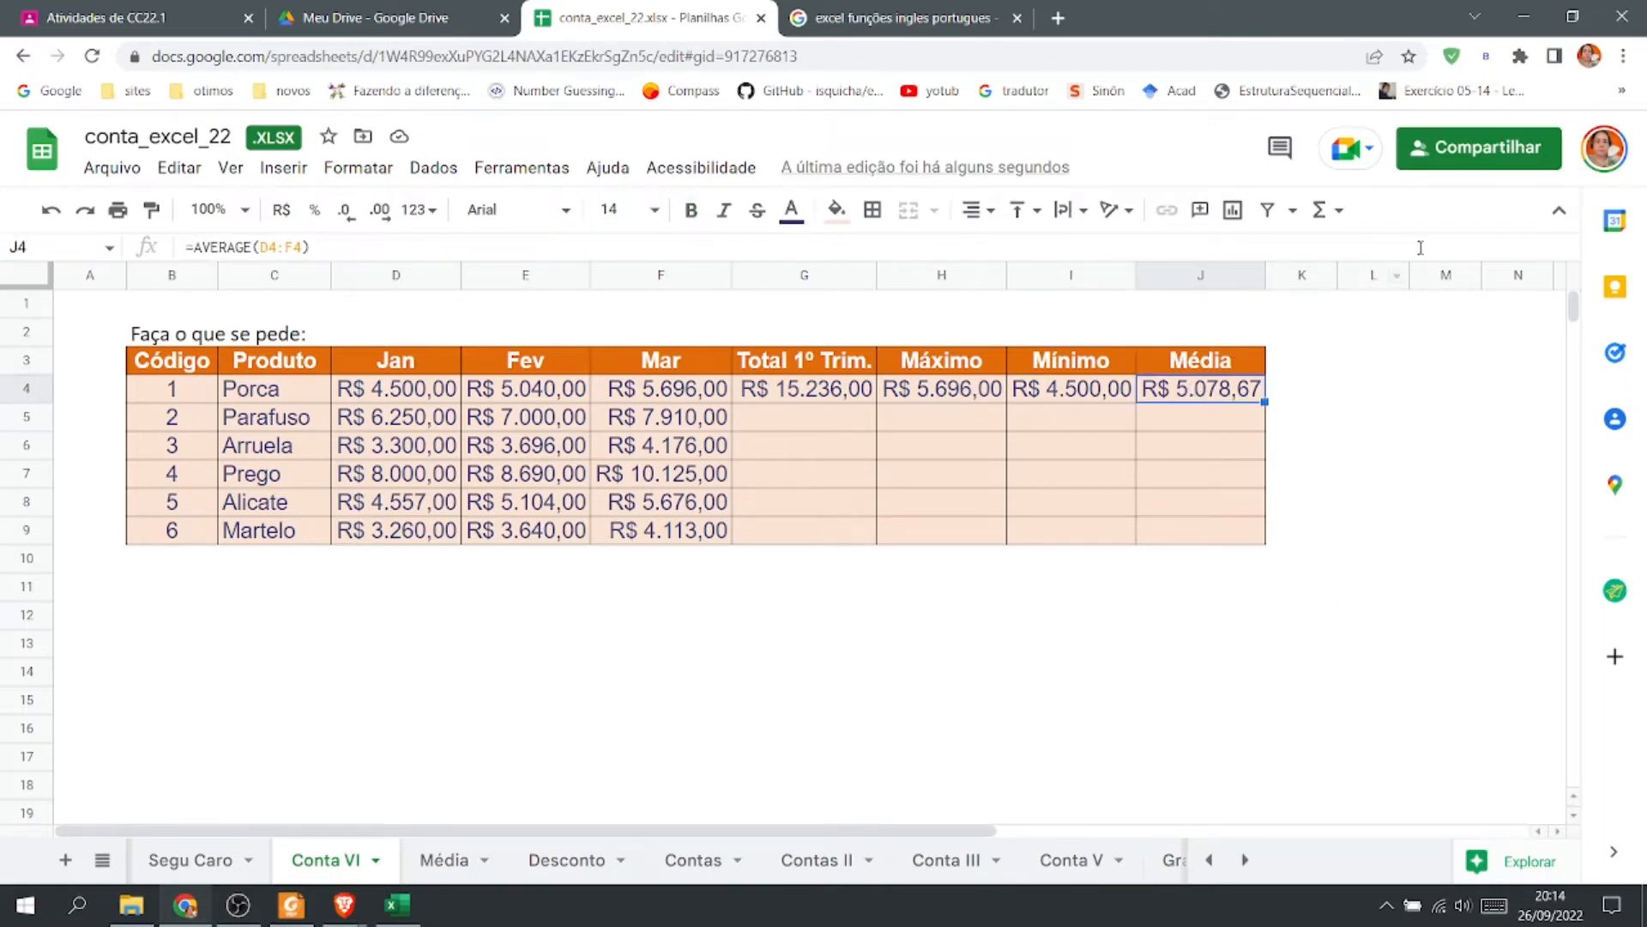
On the Média sheet, total the SOMA values C2:C16 in the Total Geral a Pagar cell with SUM.
left_click(1330, 211)
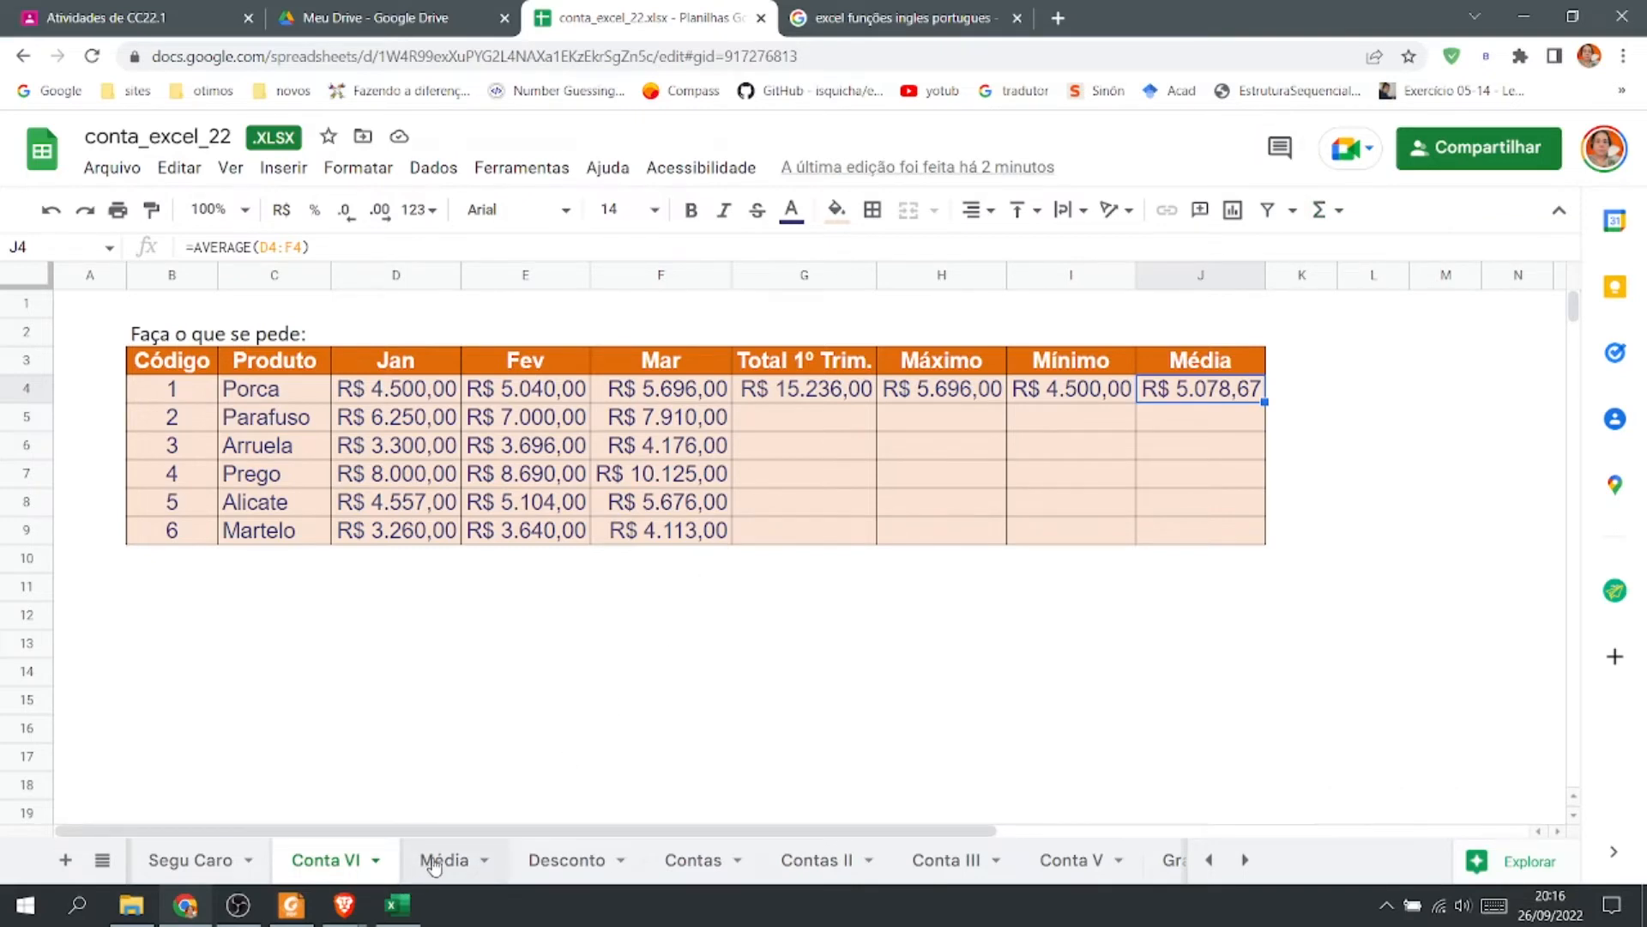
left_click(435, 861)
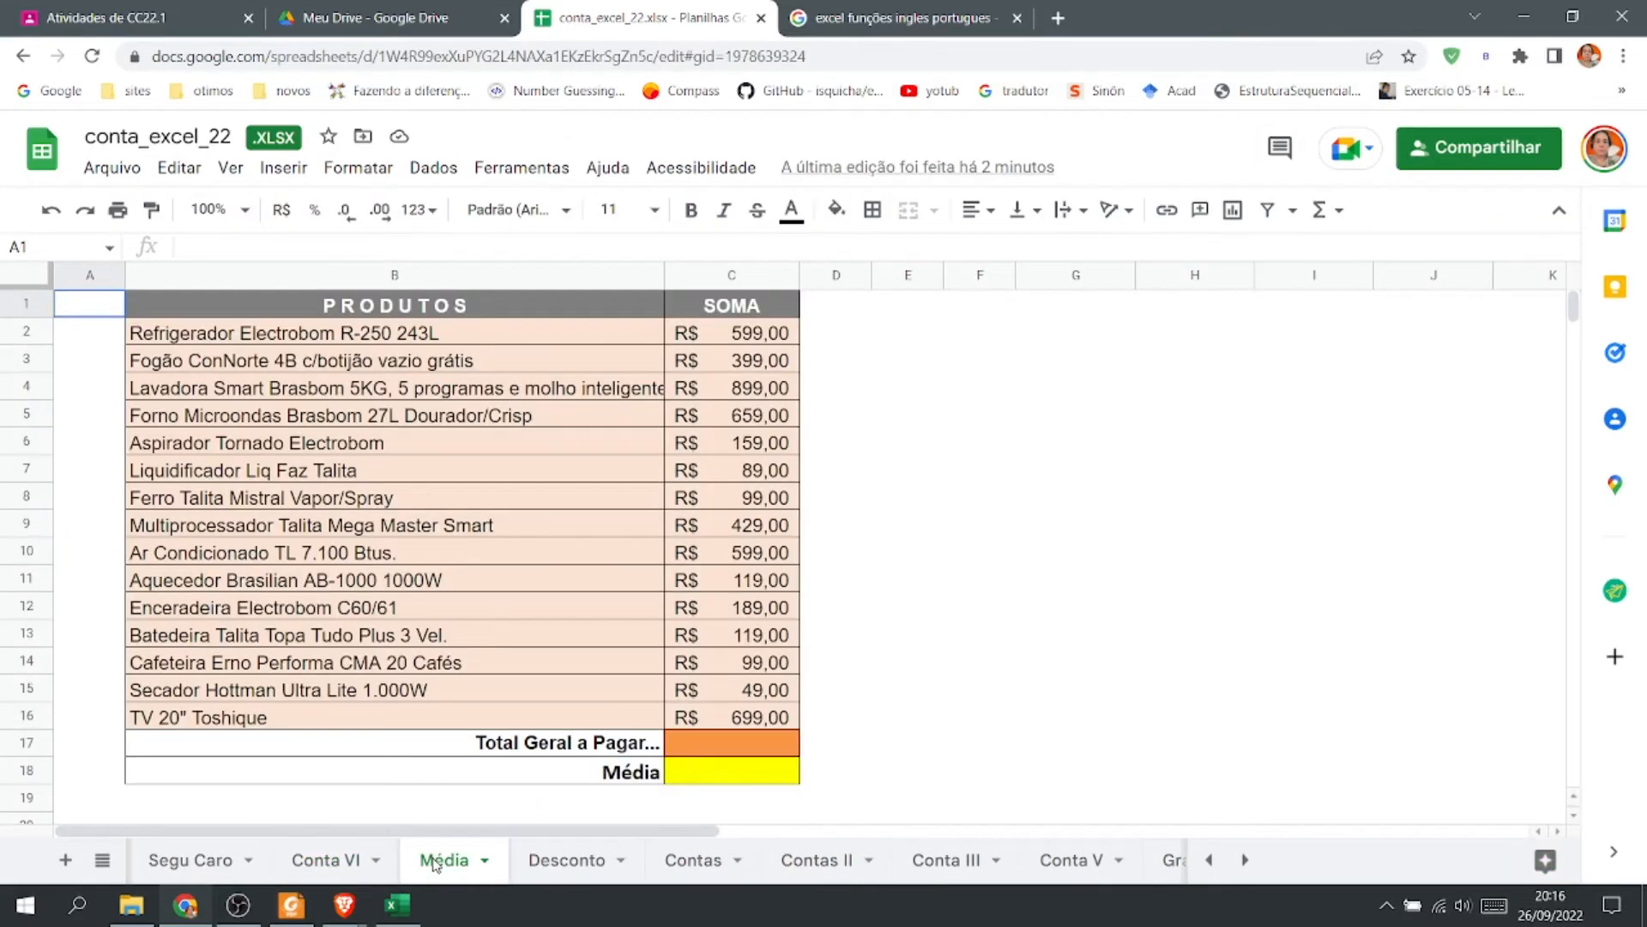
left_click(791, 747)
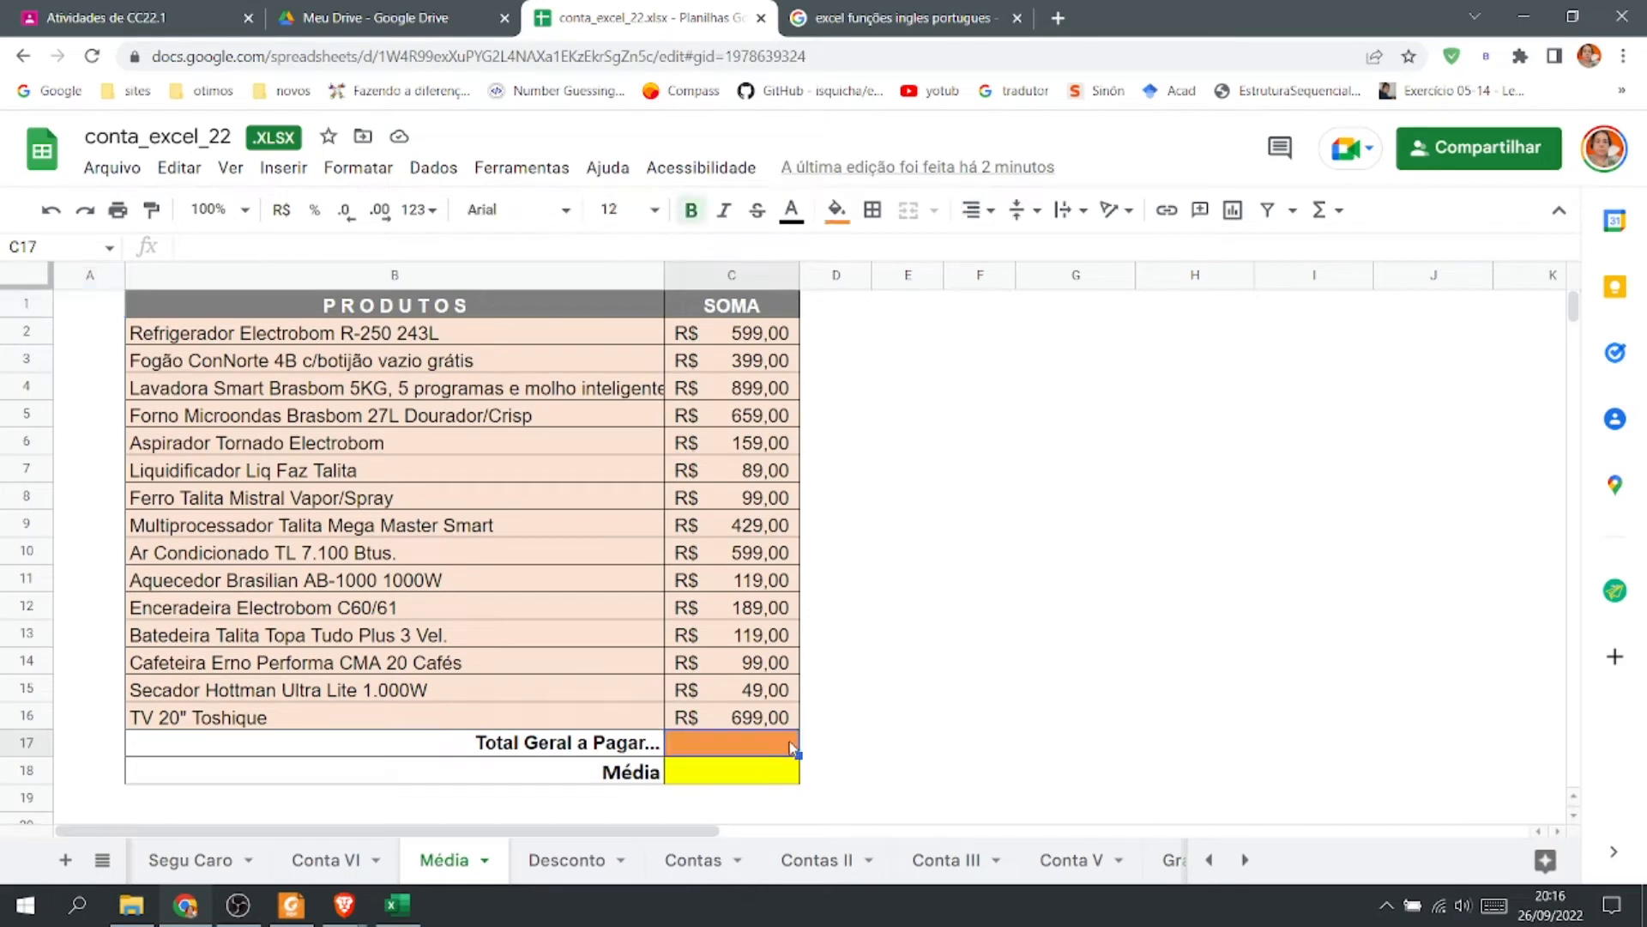
left_click(1320, 209)
left_click(1353, 251)
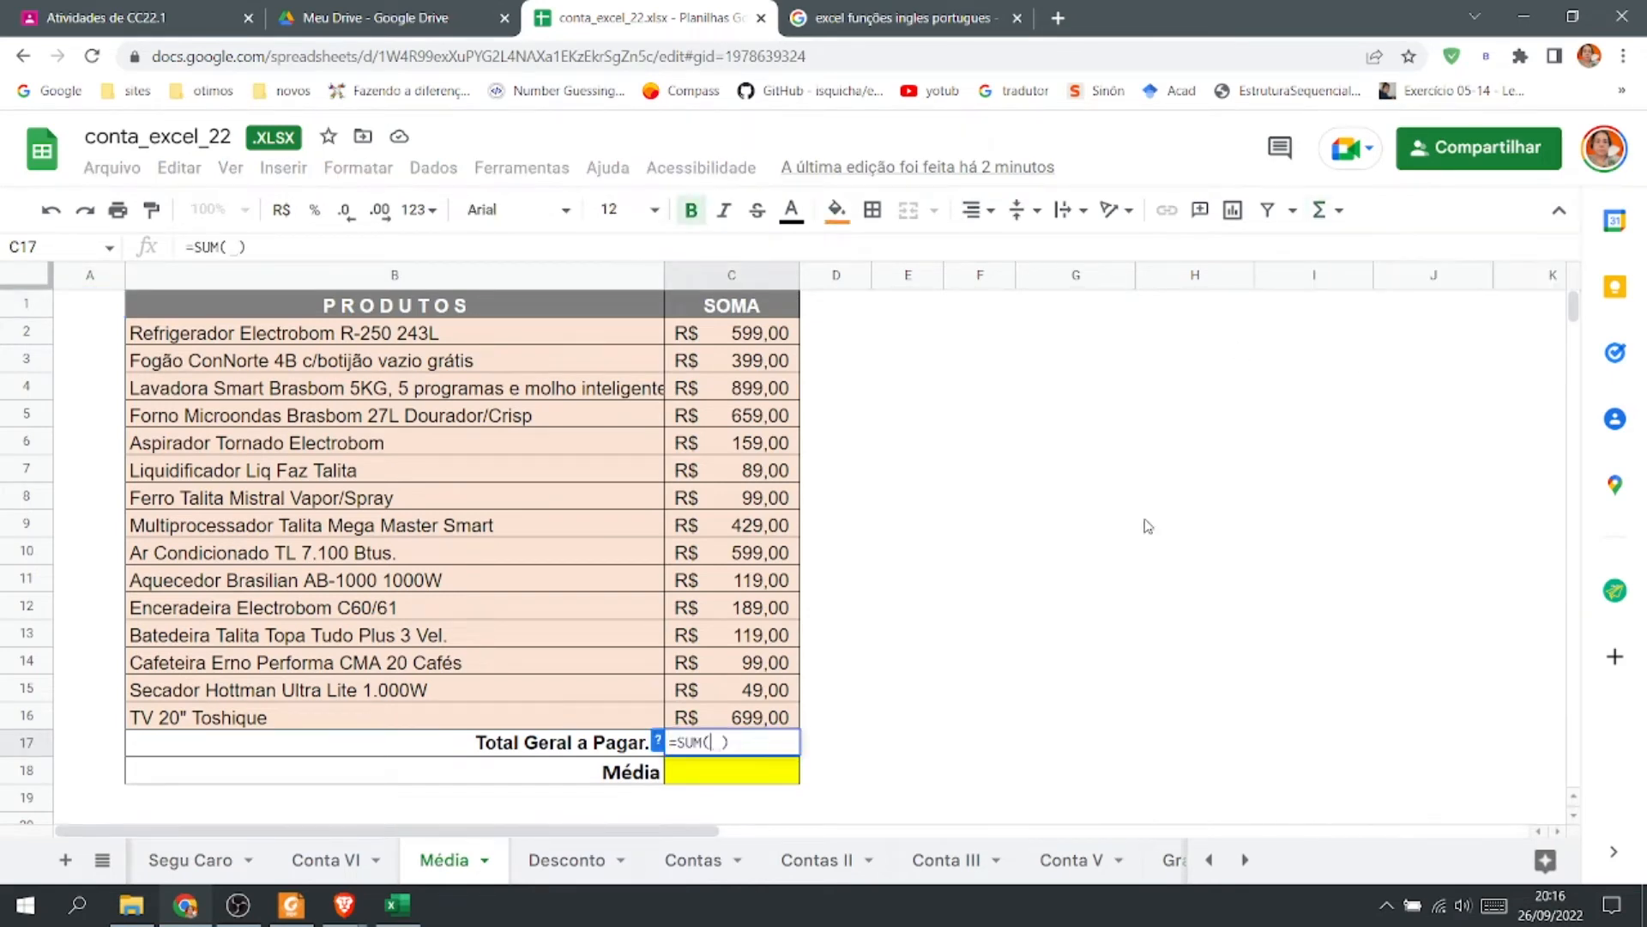
left_click(759, 341)
left_click_drag(759, 341, 791, 723)
key("Return")
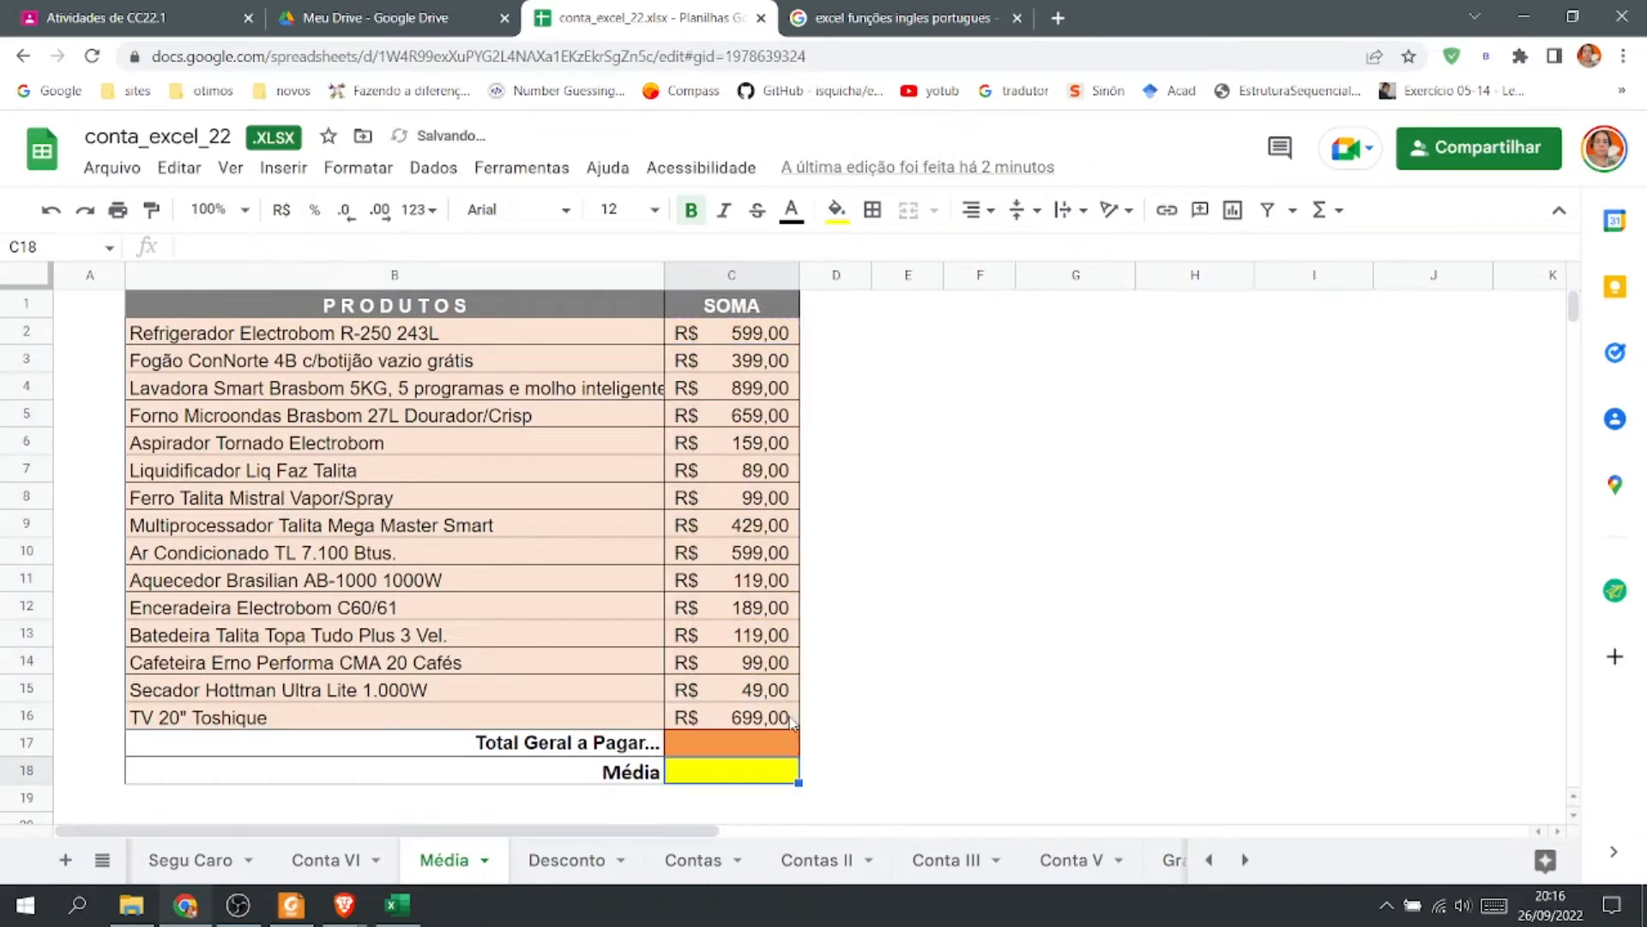
Fill the Média cell C18 with the AVERAGE of C2:C16.
left_click(1328, 212)
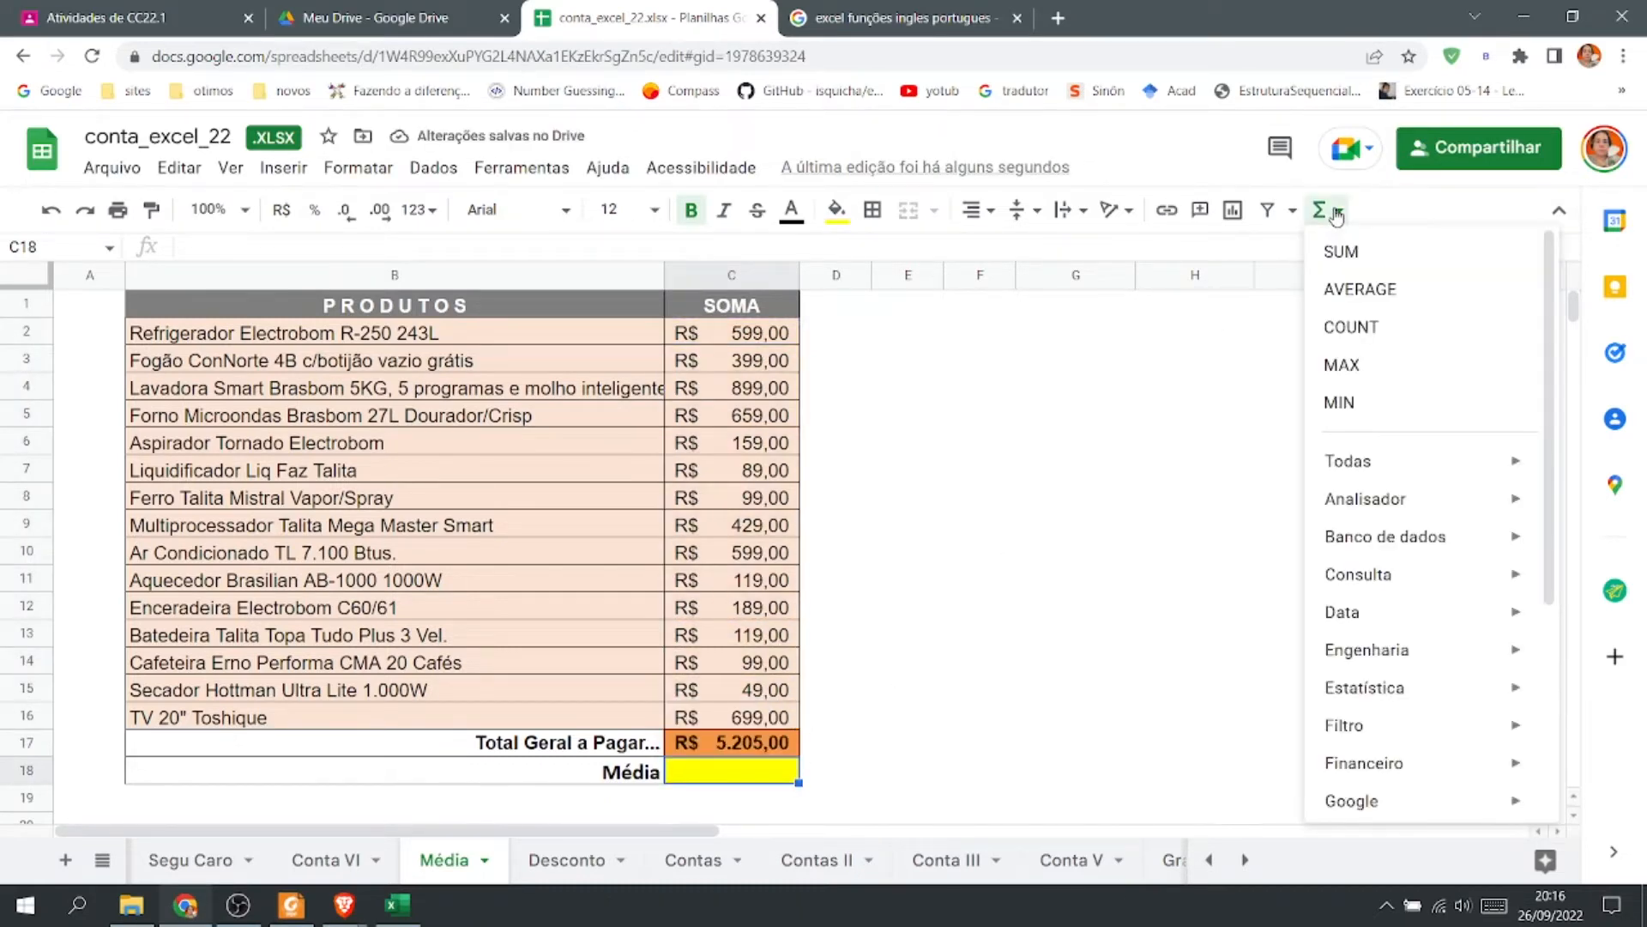
left_click(1388, 293)
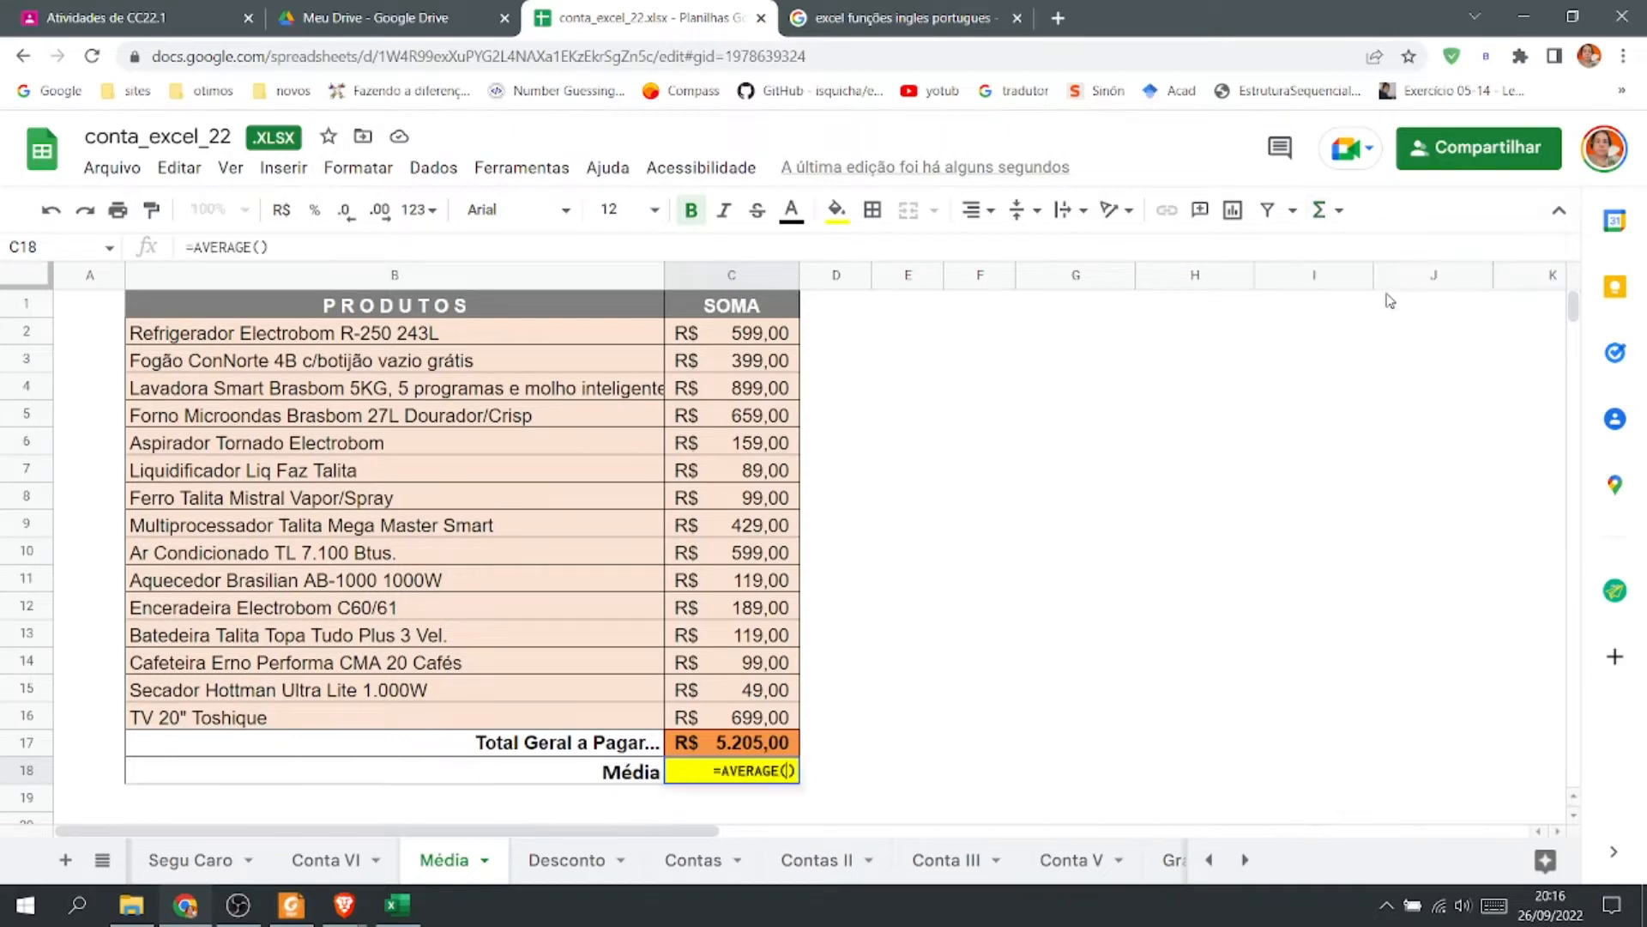
left_click_drag(727, 335, 774, 736)
key("Return")
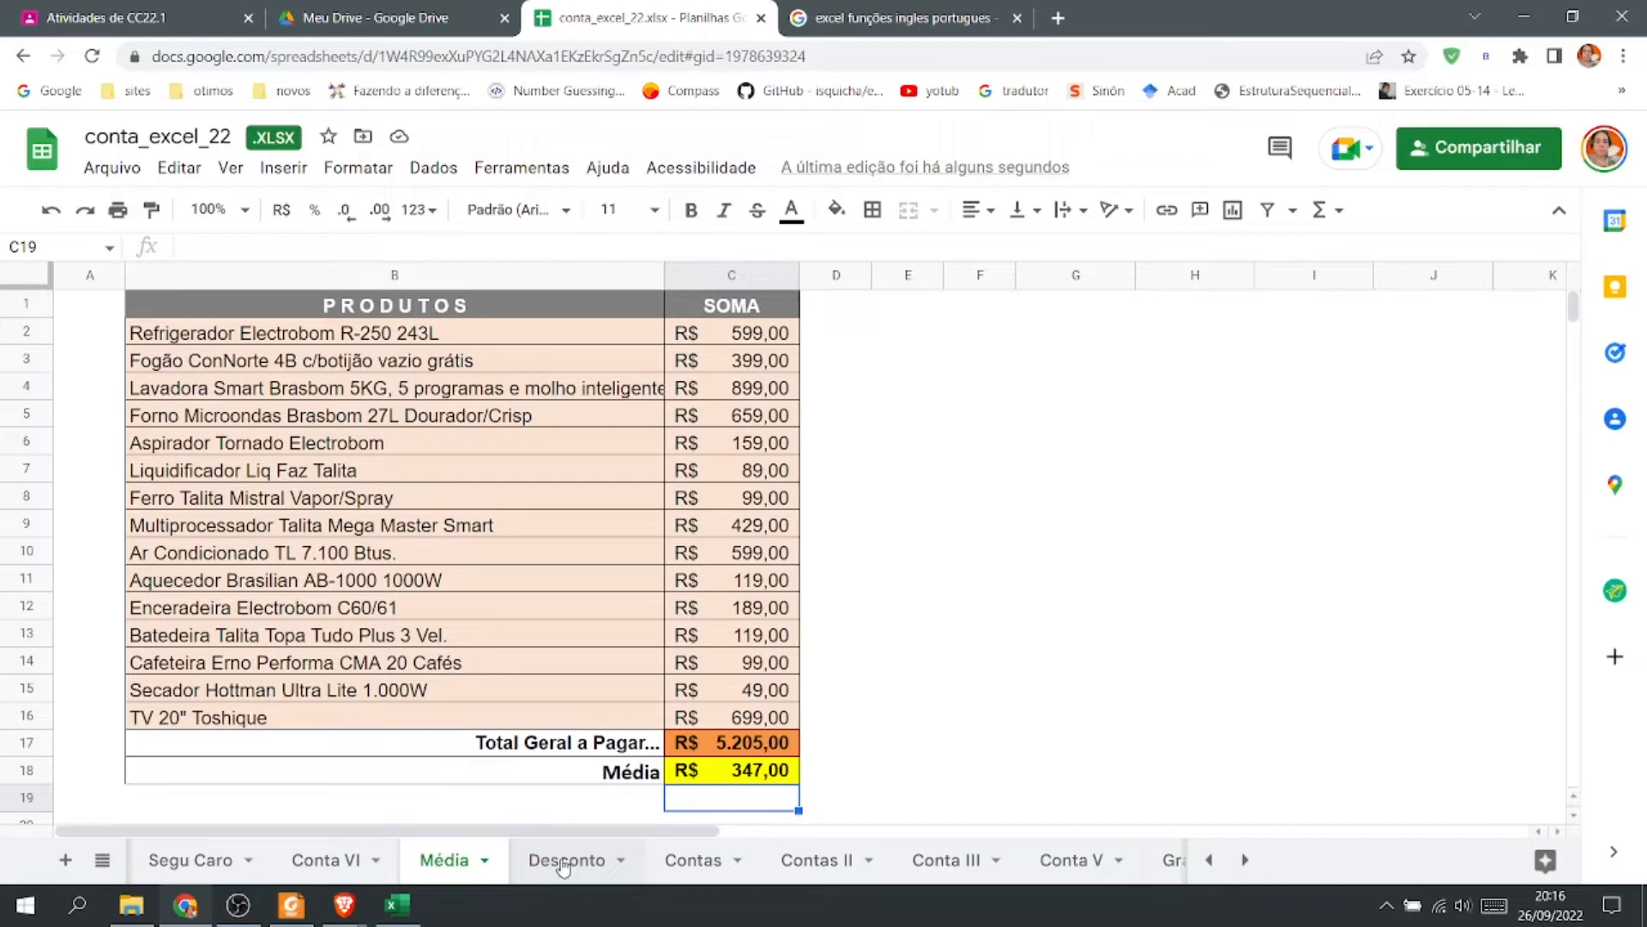
Open the Usuários do Excel function translation page from the search results in a new tab.
left_click(900, 25)
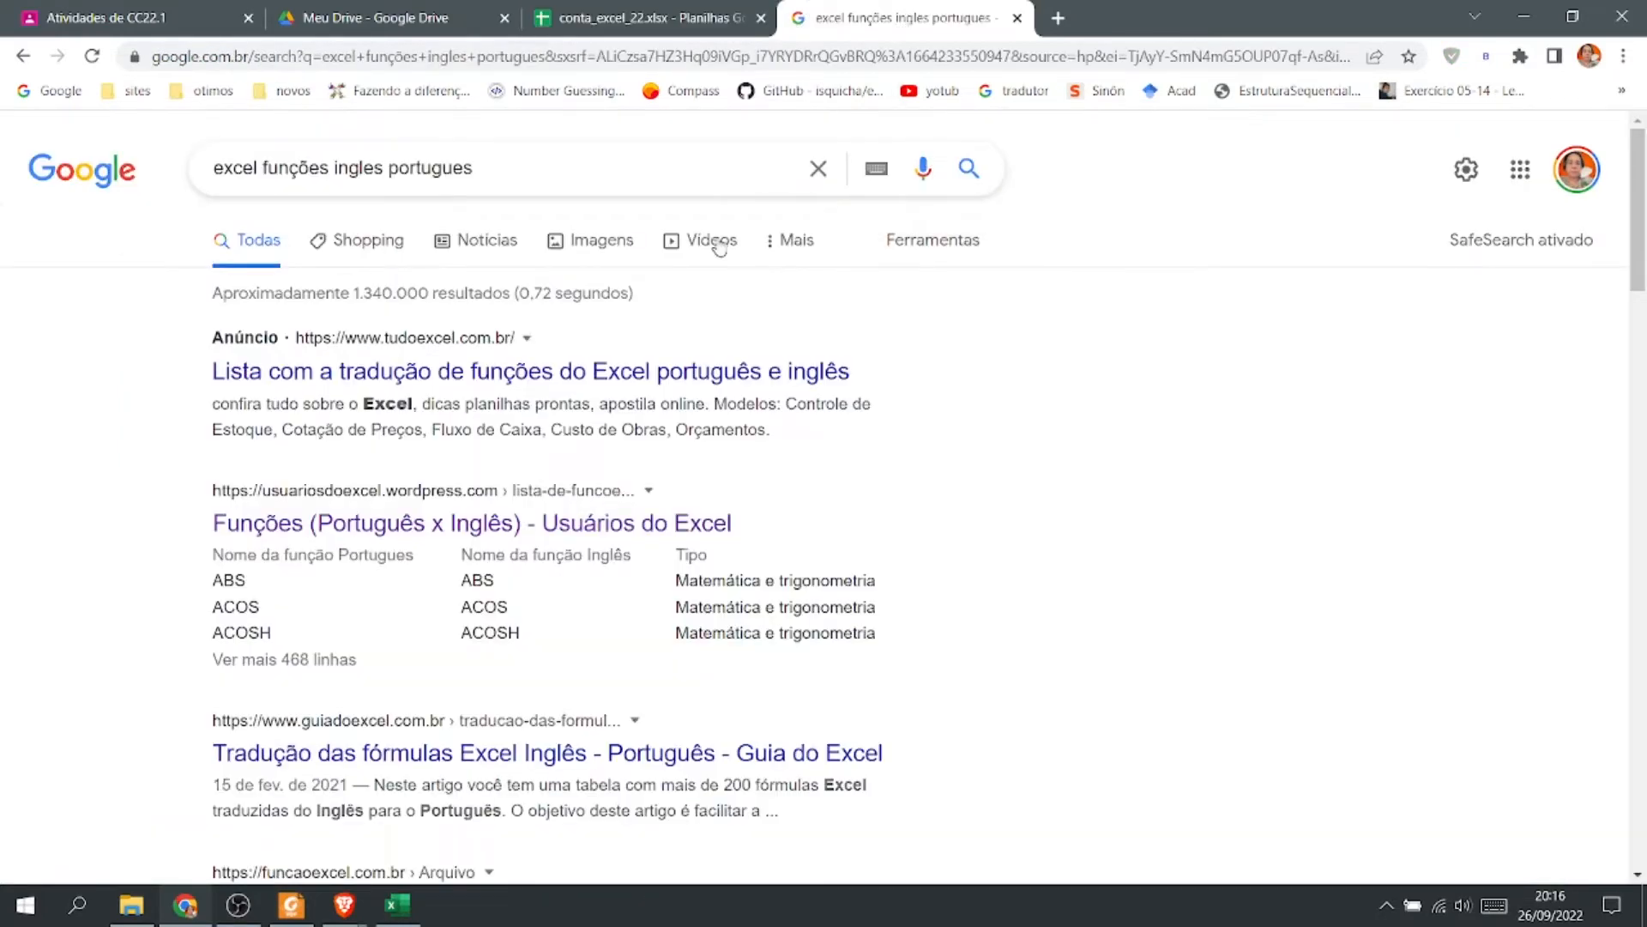
right_click(575, 522)
left_click(652, 540)
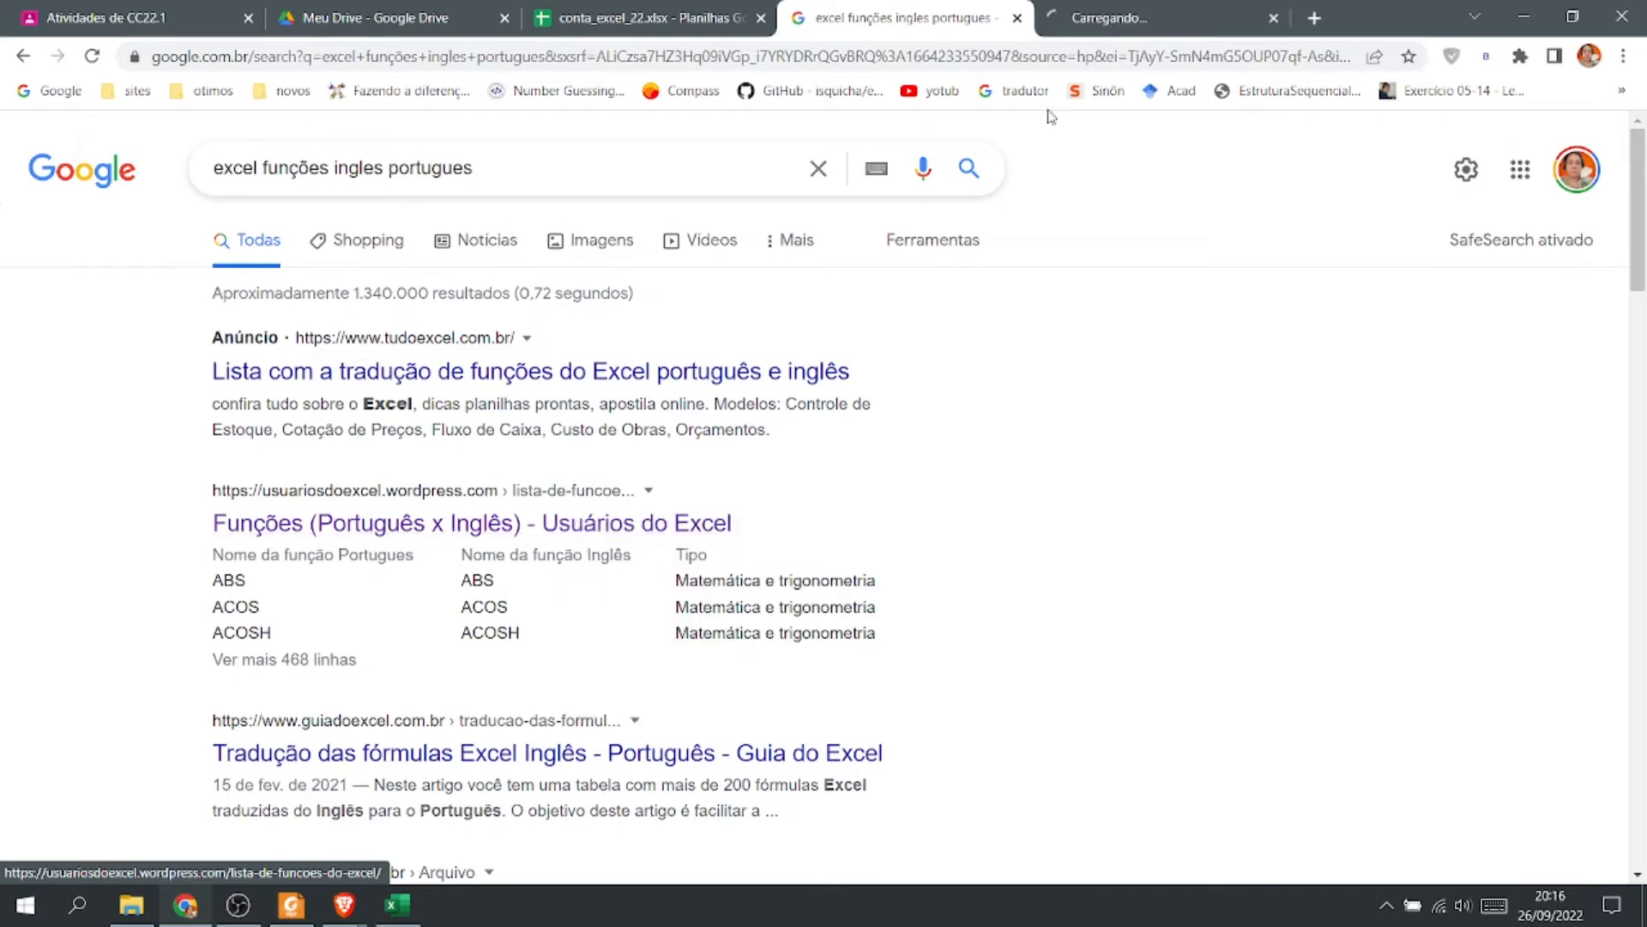
left_click(1115, 19)
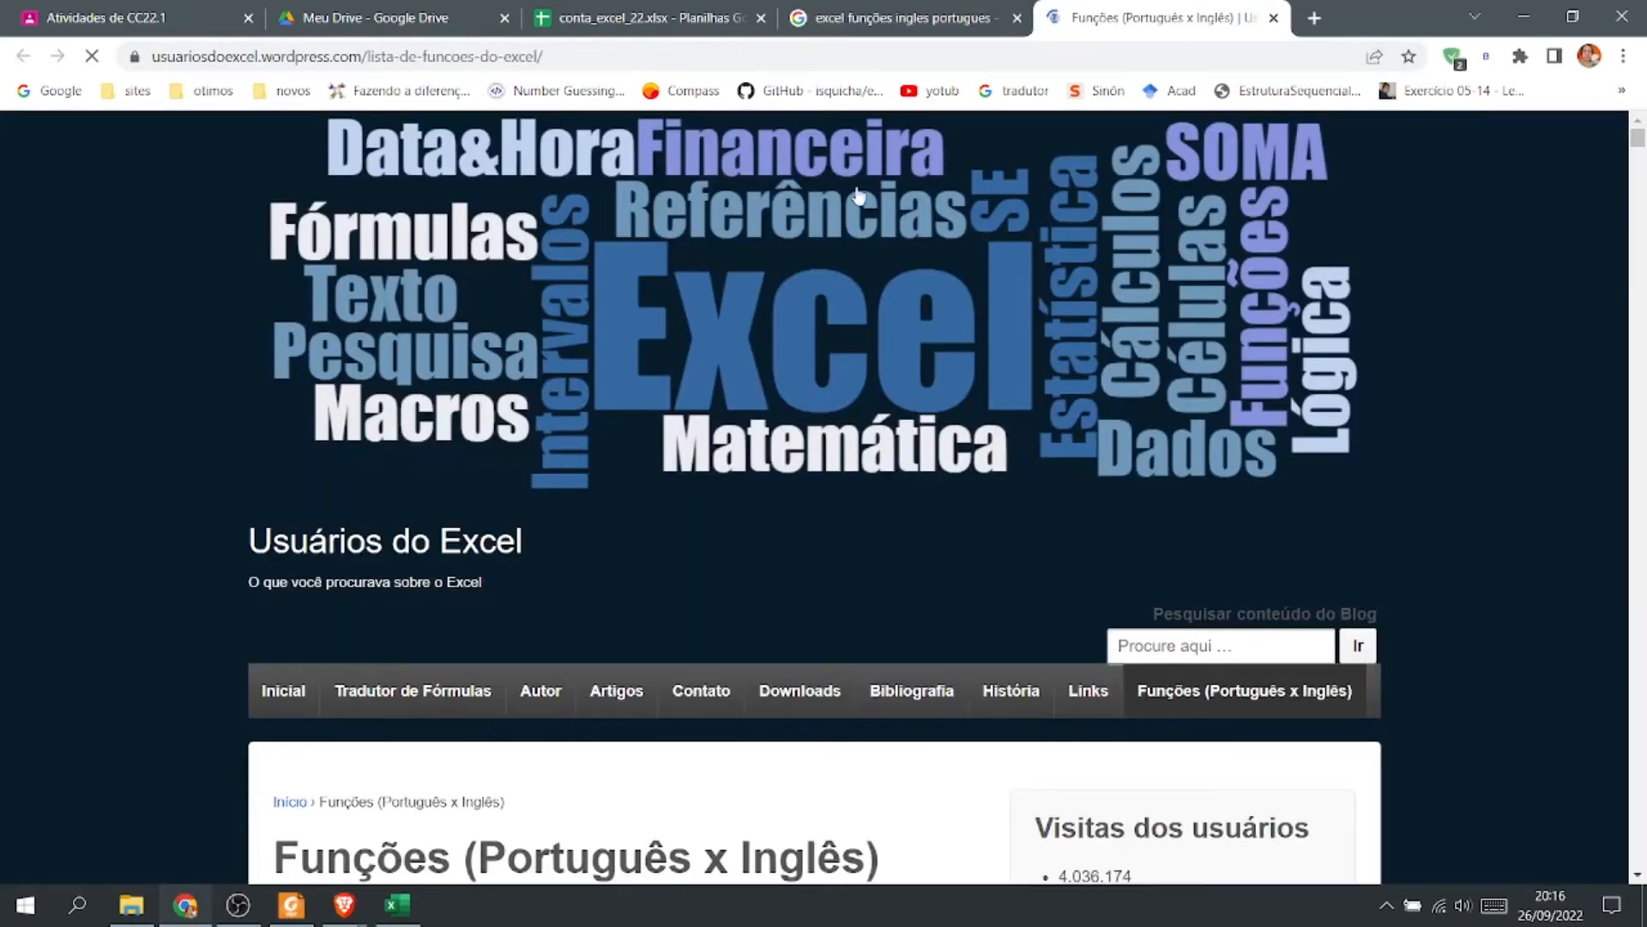
Open the pt.excelfunctions.eu translation list in a new tab and browse the English–Portuguese function names.
left_click(796, 12)
scroll(434, 824, "down", 10)
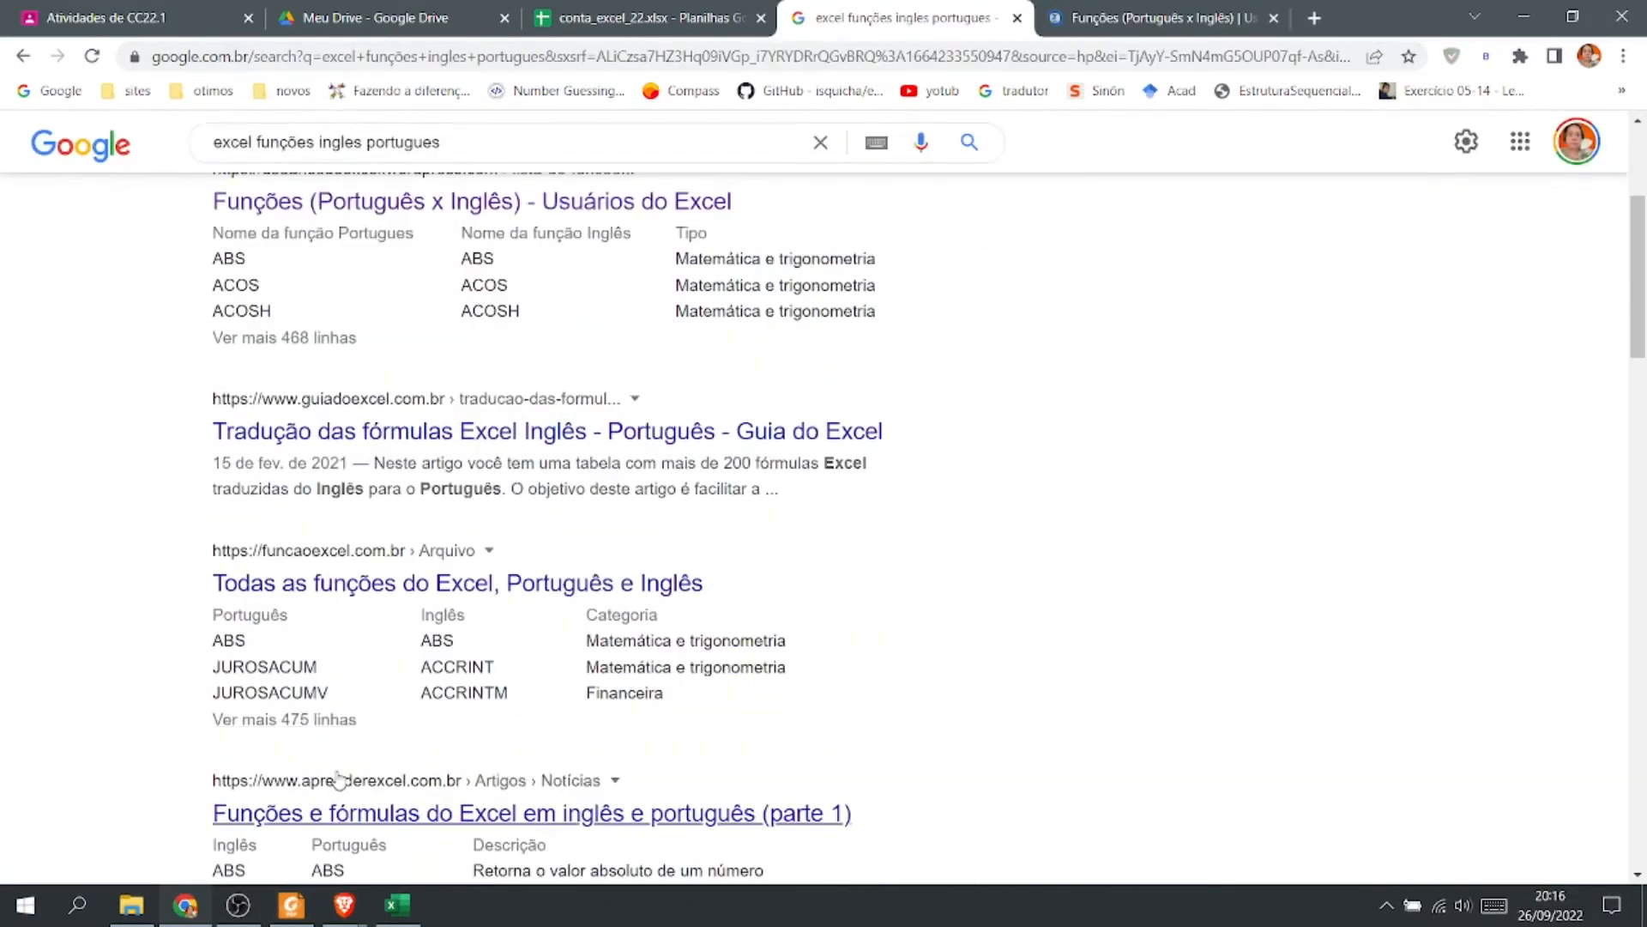
scroll(420, 478, "down", 5)
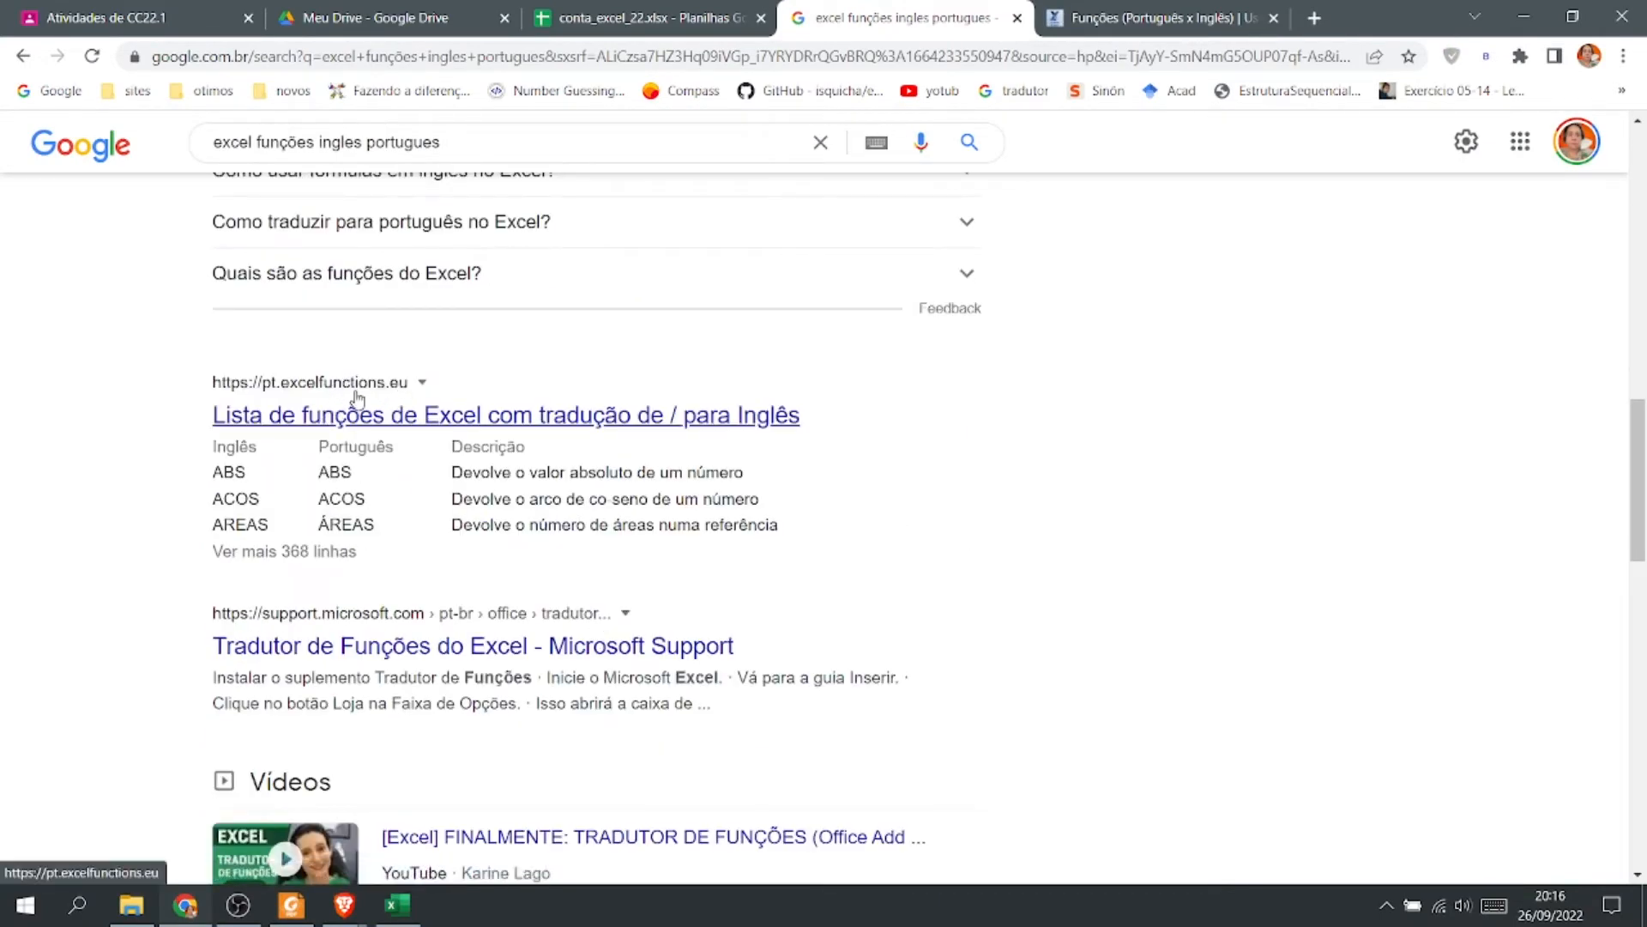
right_click(431, 433)
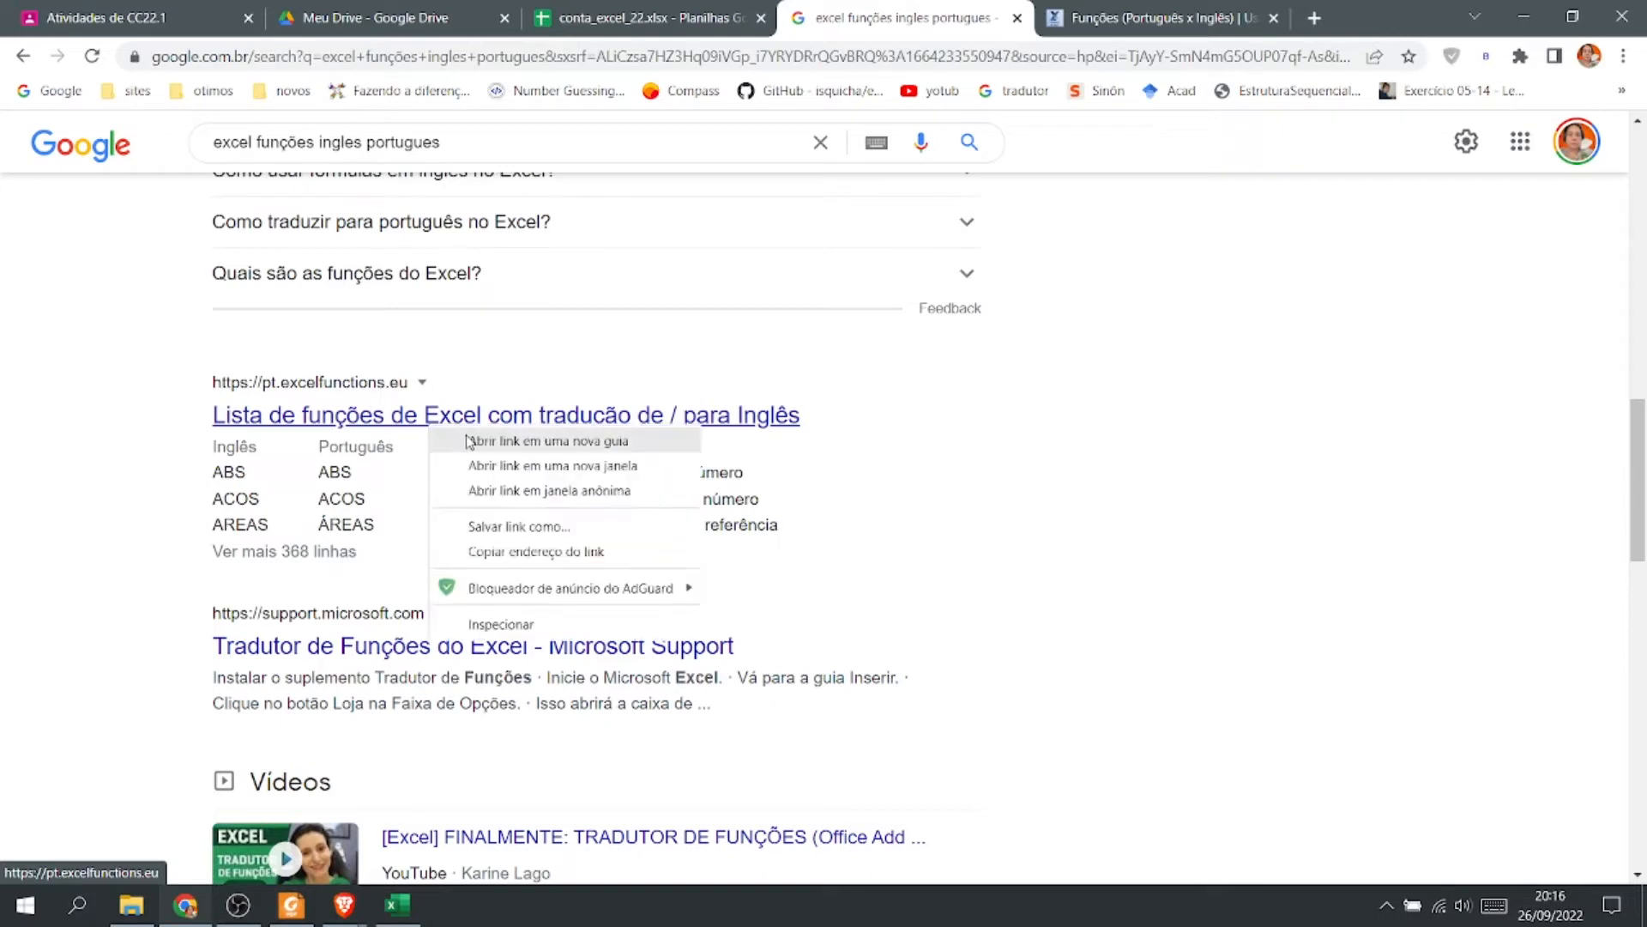
left_click(476, 443)
left_click(1233, 22)
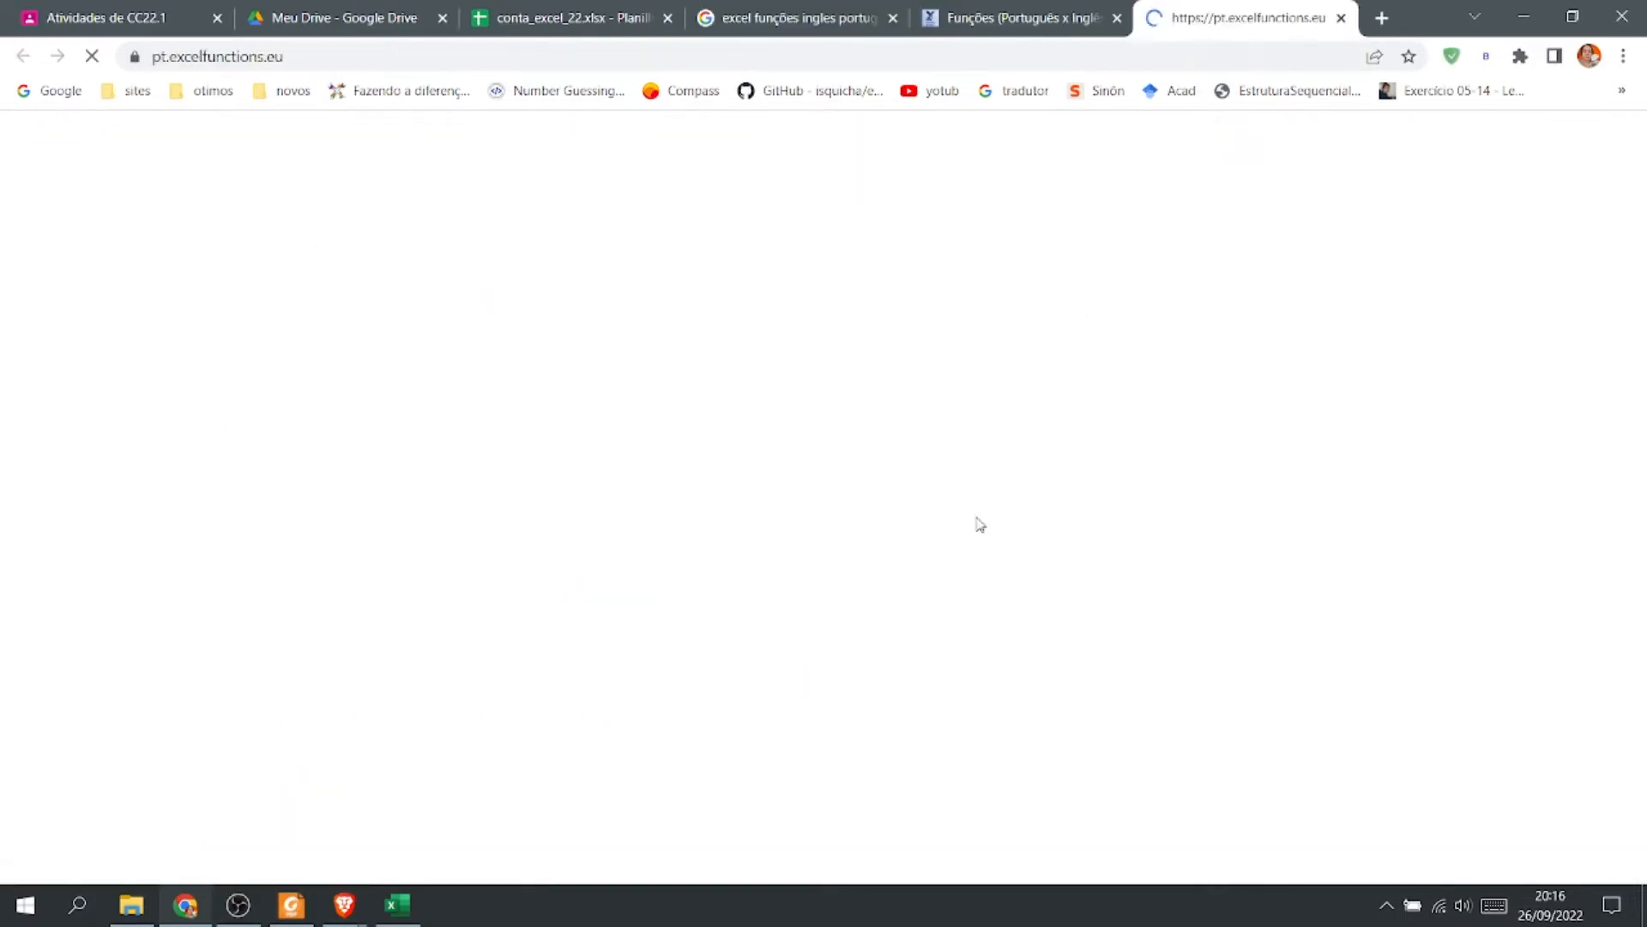
left_click(1117, 18)
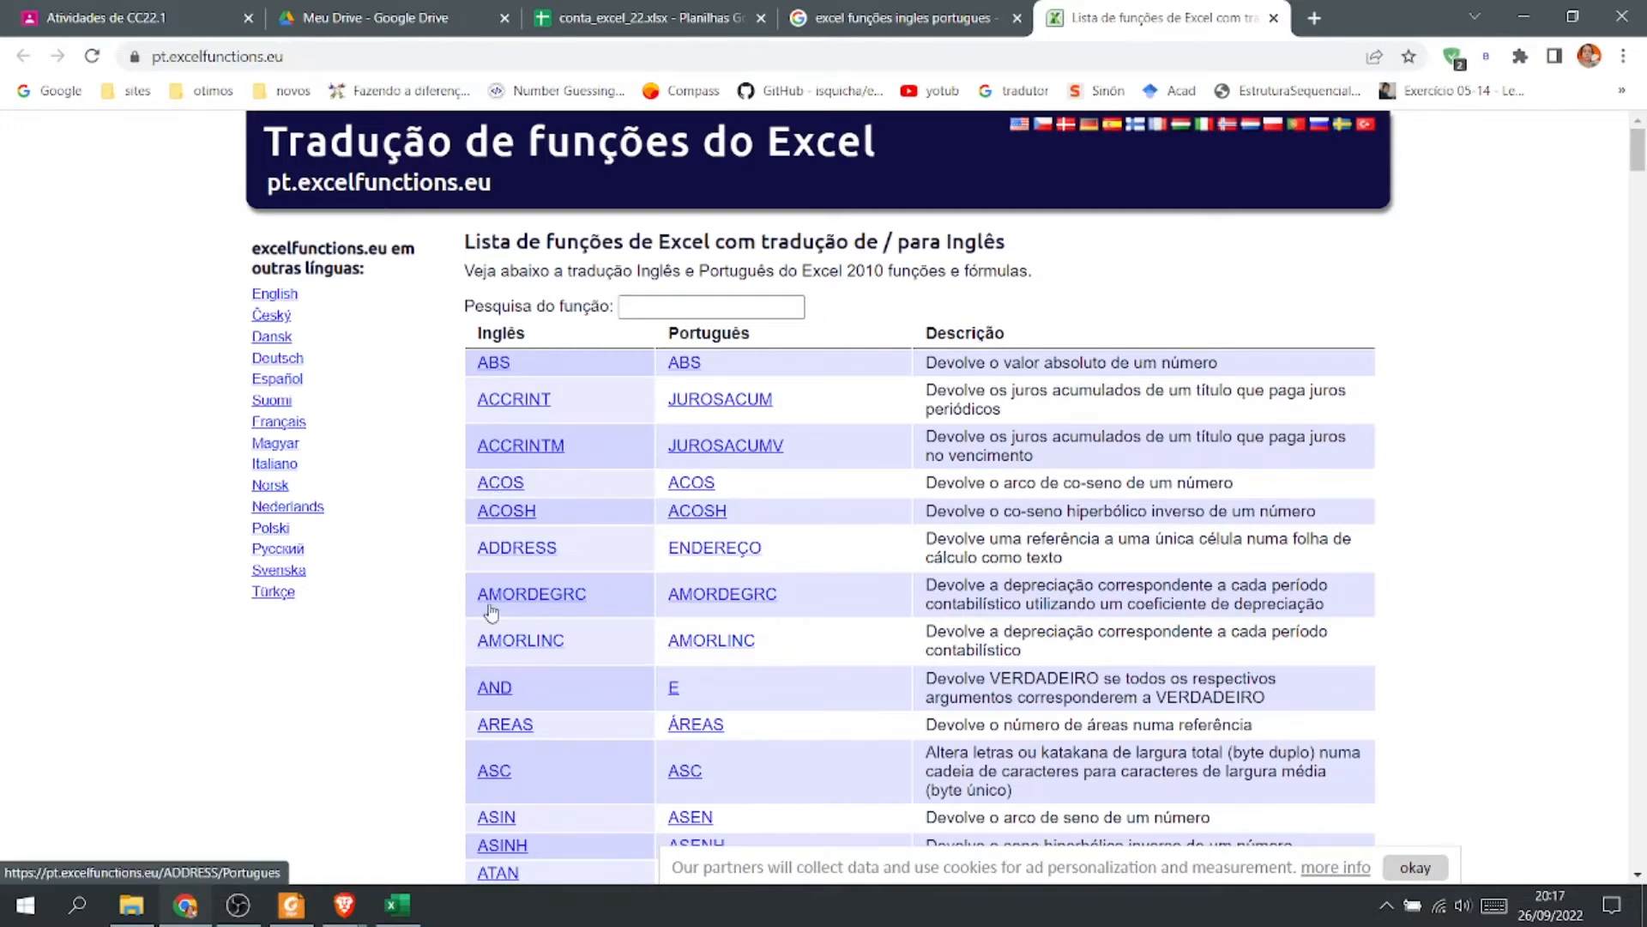
scroll(509, 654, "down", 2)
scroll(509, 654, "down", 2)
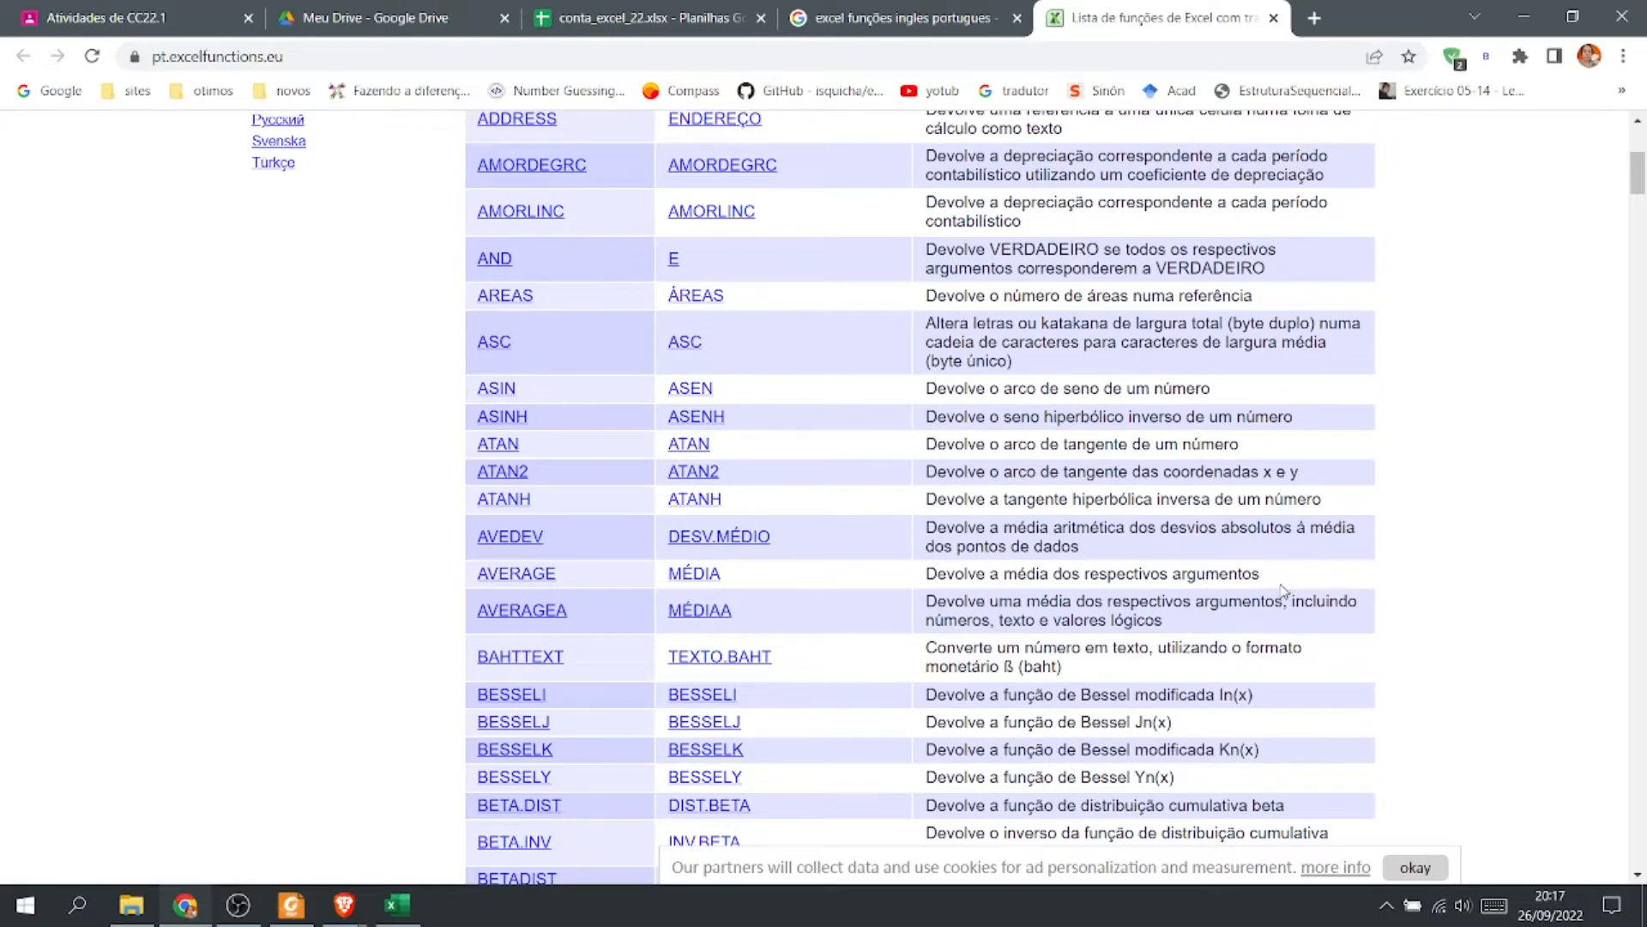
On the Desconto sheet, calculate Feijão's total in E3 as =C3*D3.
left_click(694, 19)
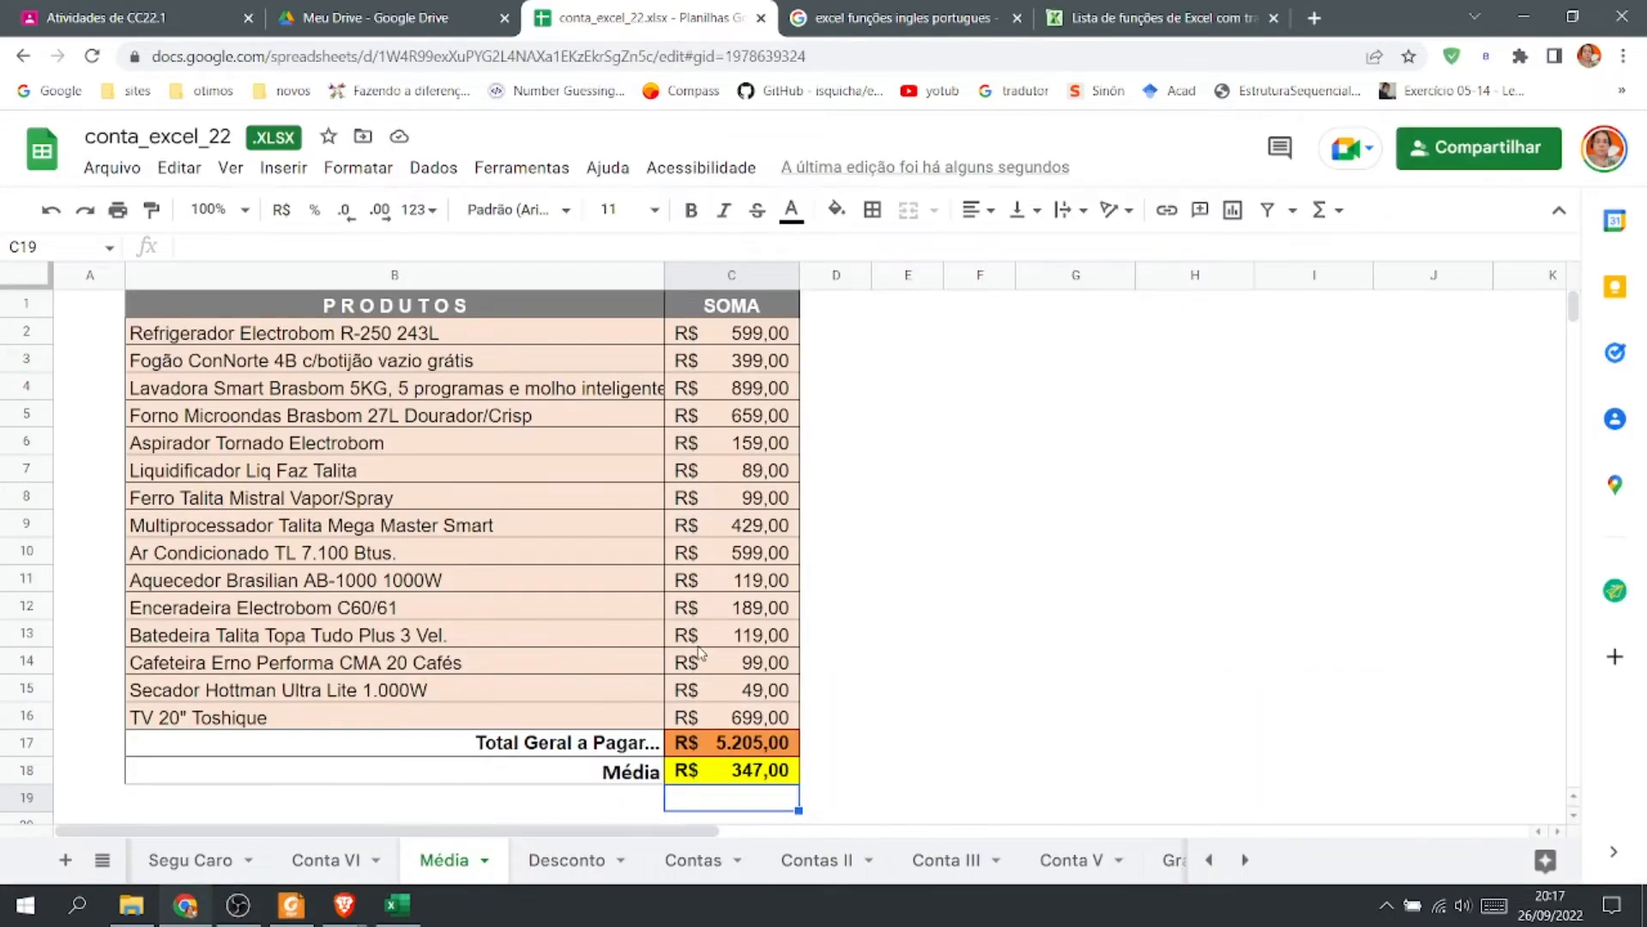
left_click(582, 870)
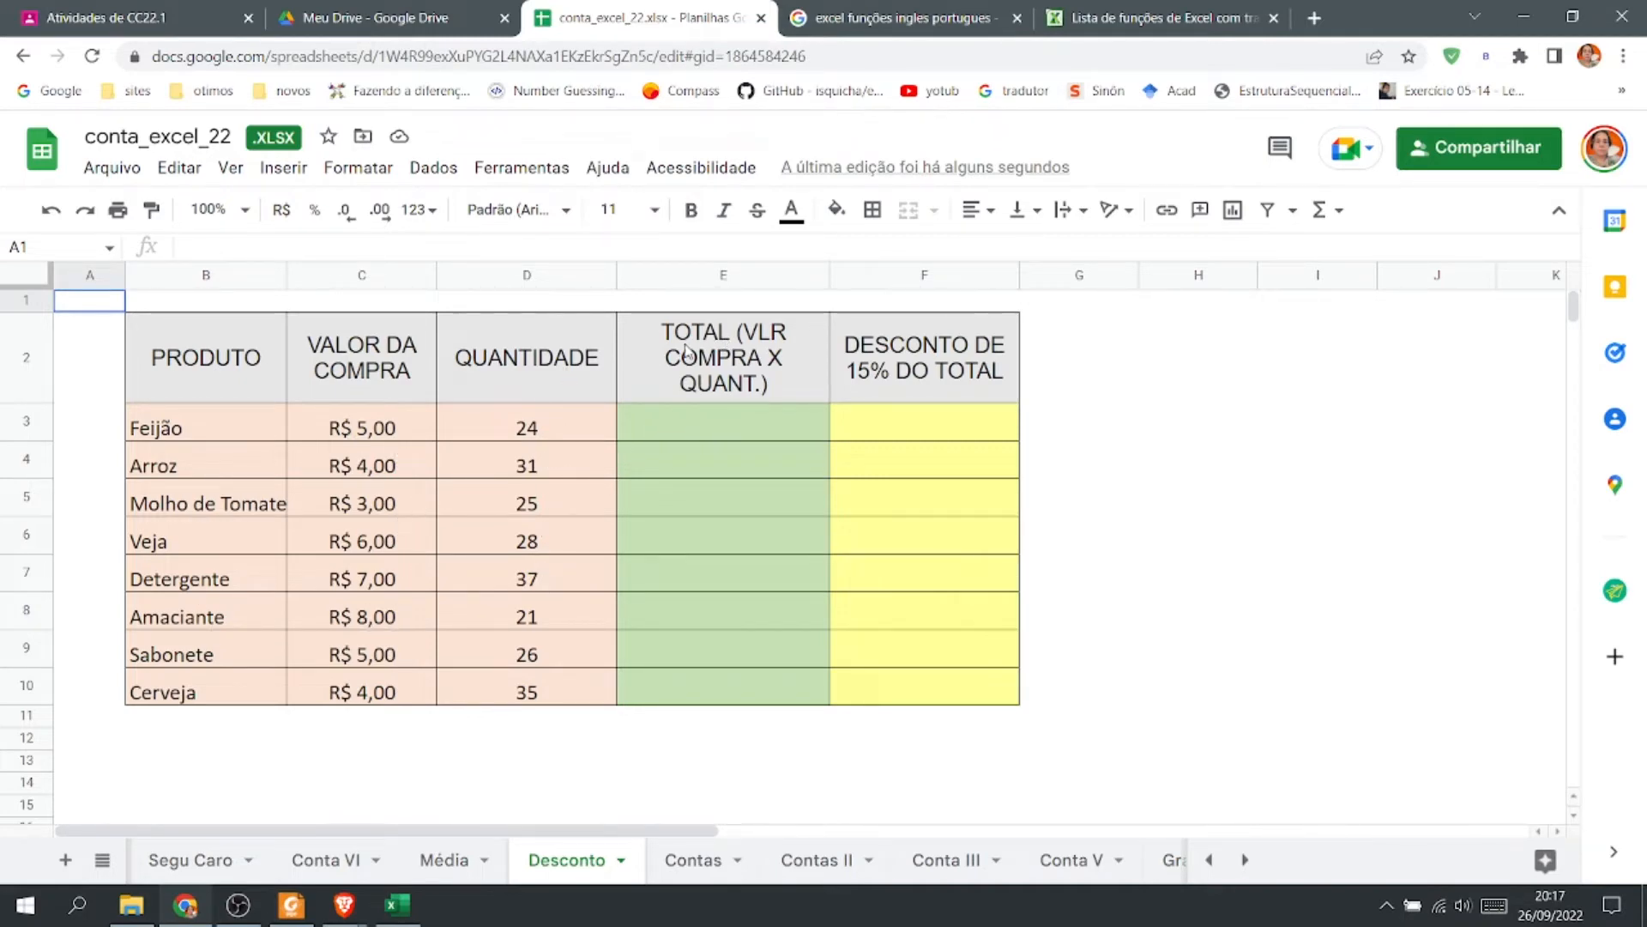
left_click(712, 426)
type("=C3*D3")
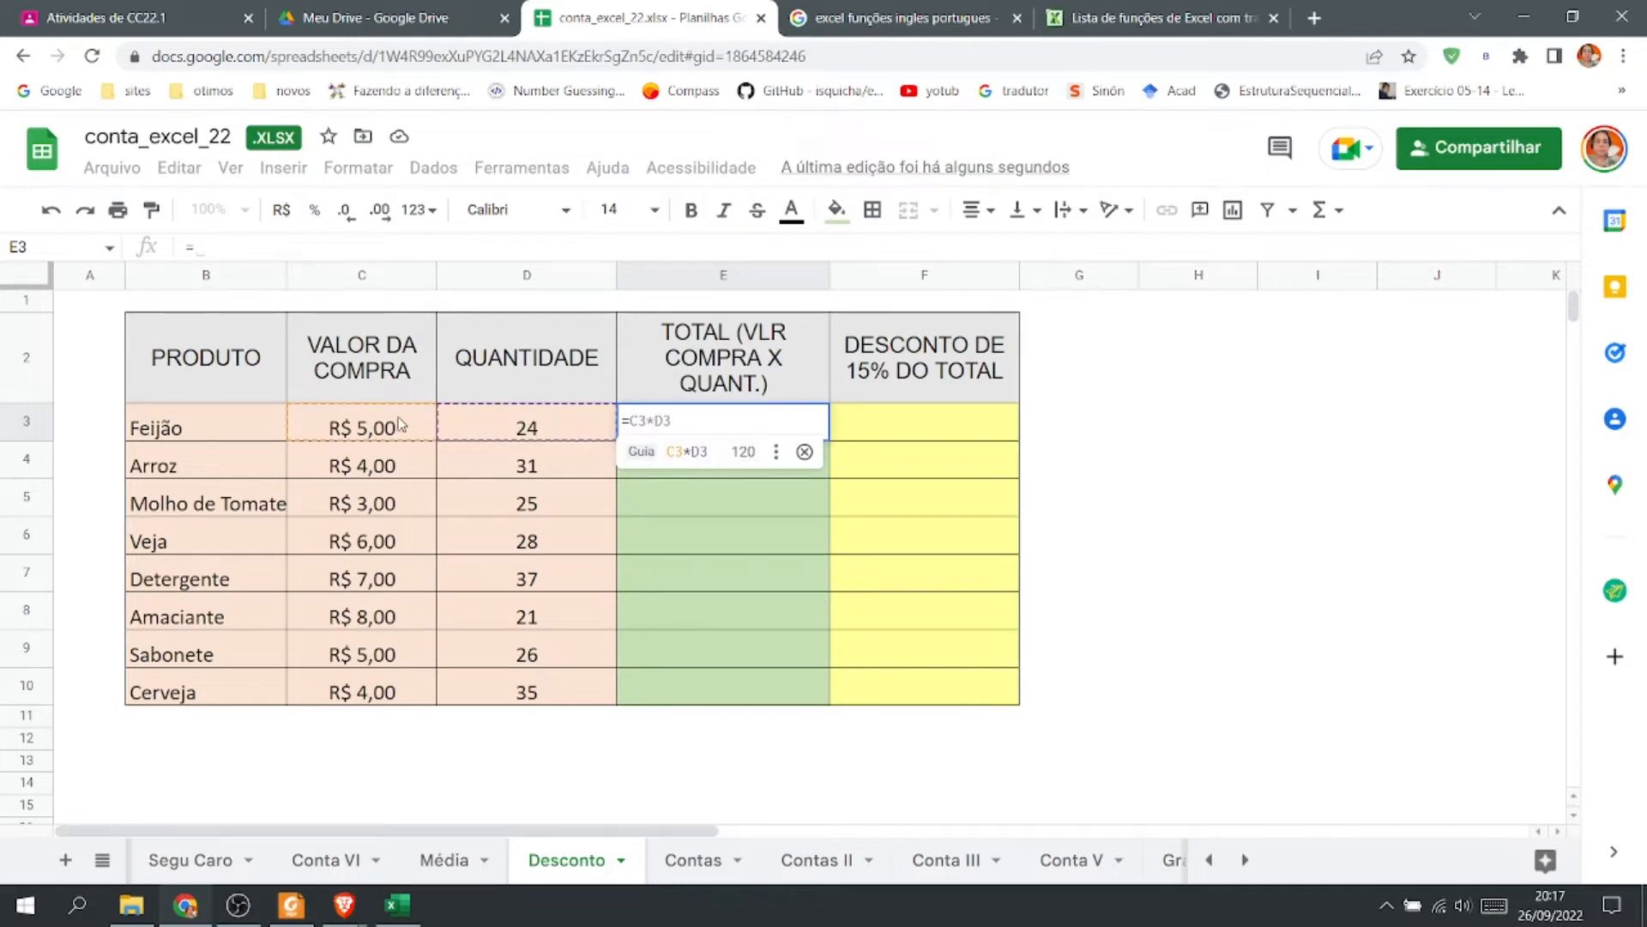
left_click(721, 461)
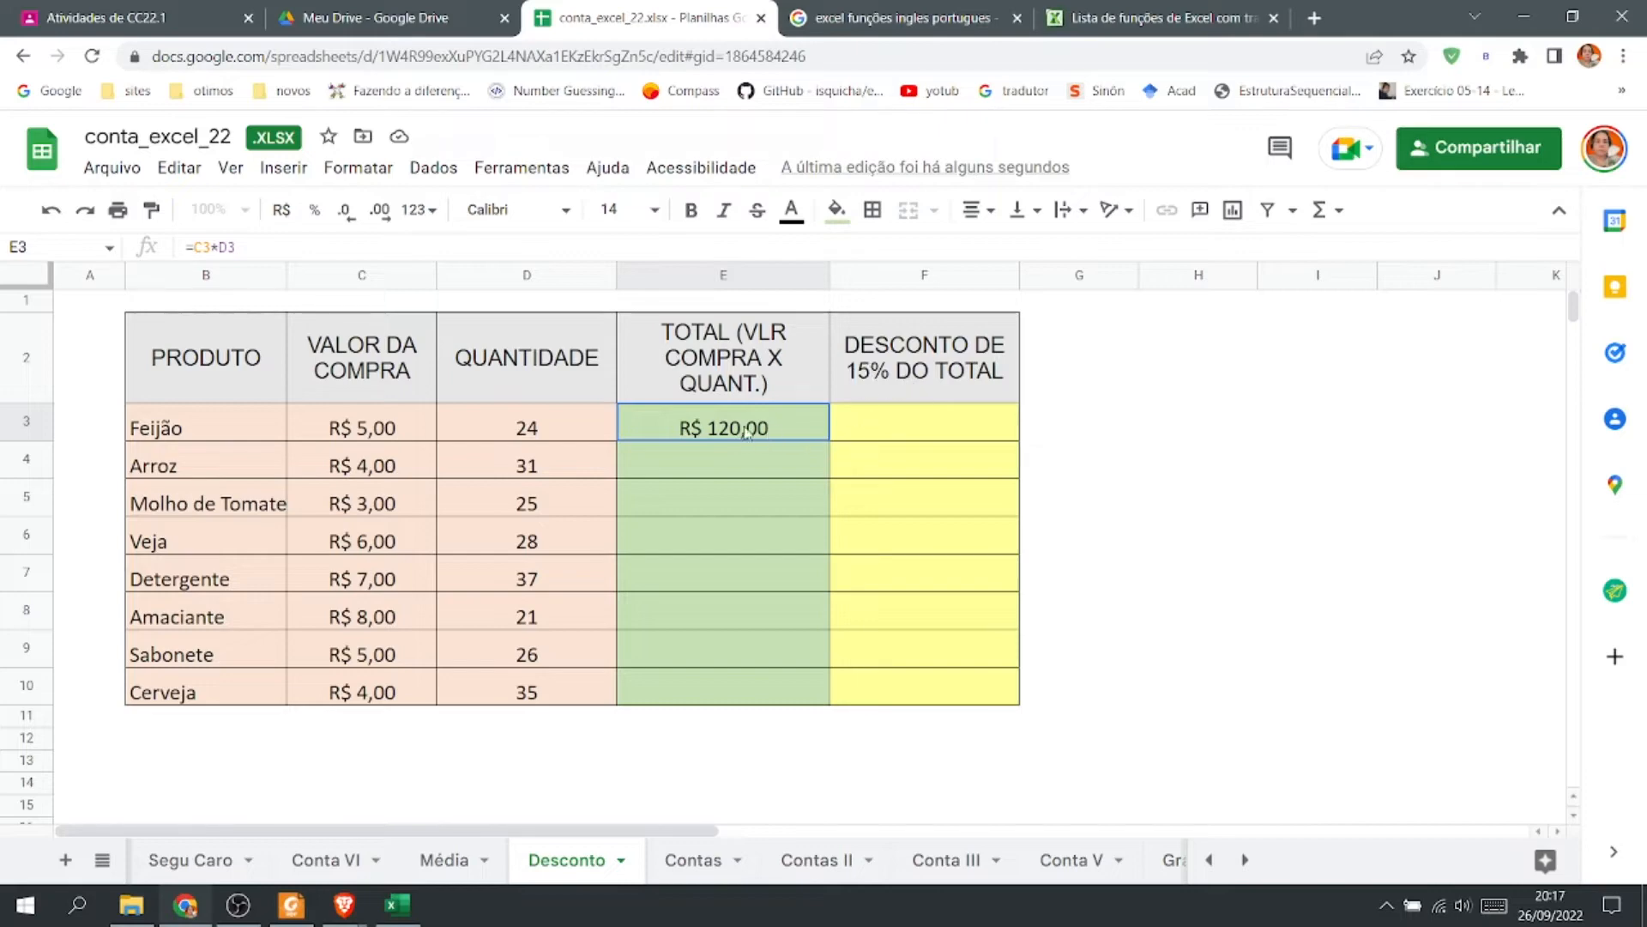
Calculate the 15% discount in F3 with the formula =E3*15%.
left_click(887, 433)
type("=")
left_click(751, 427)
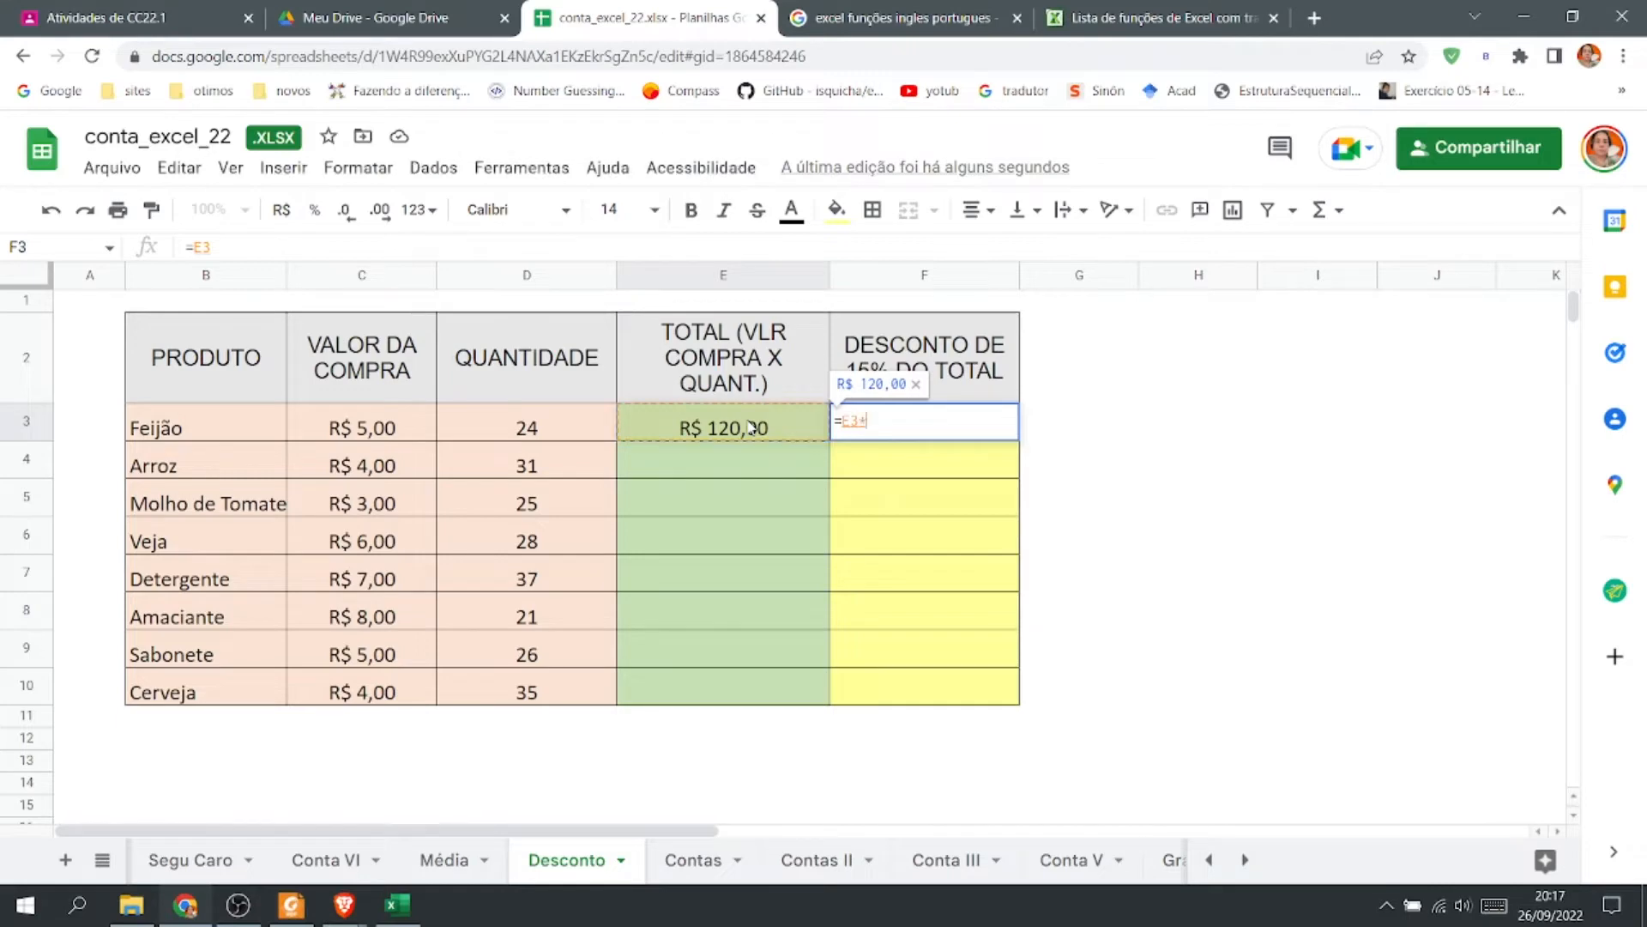
type("*")
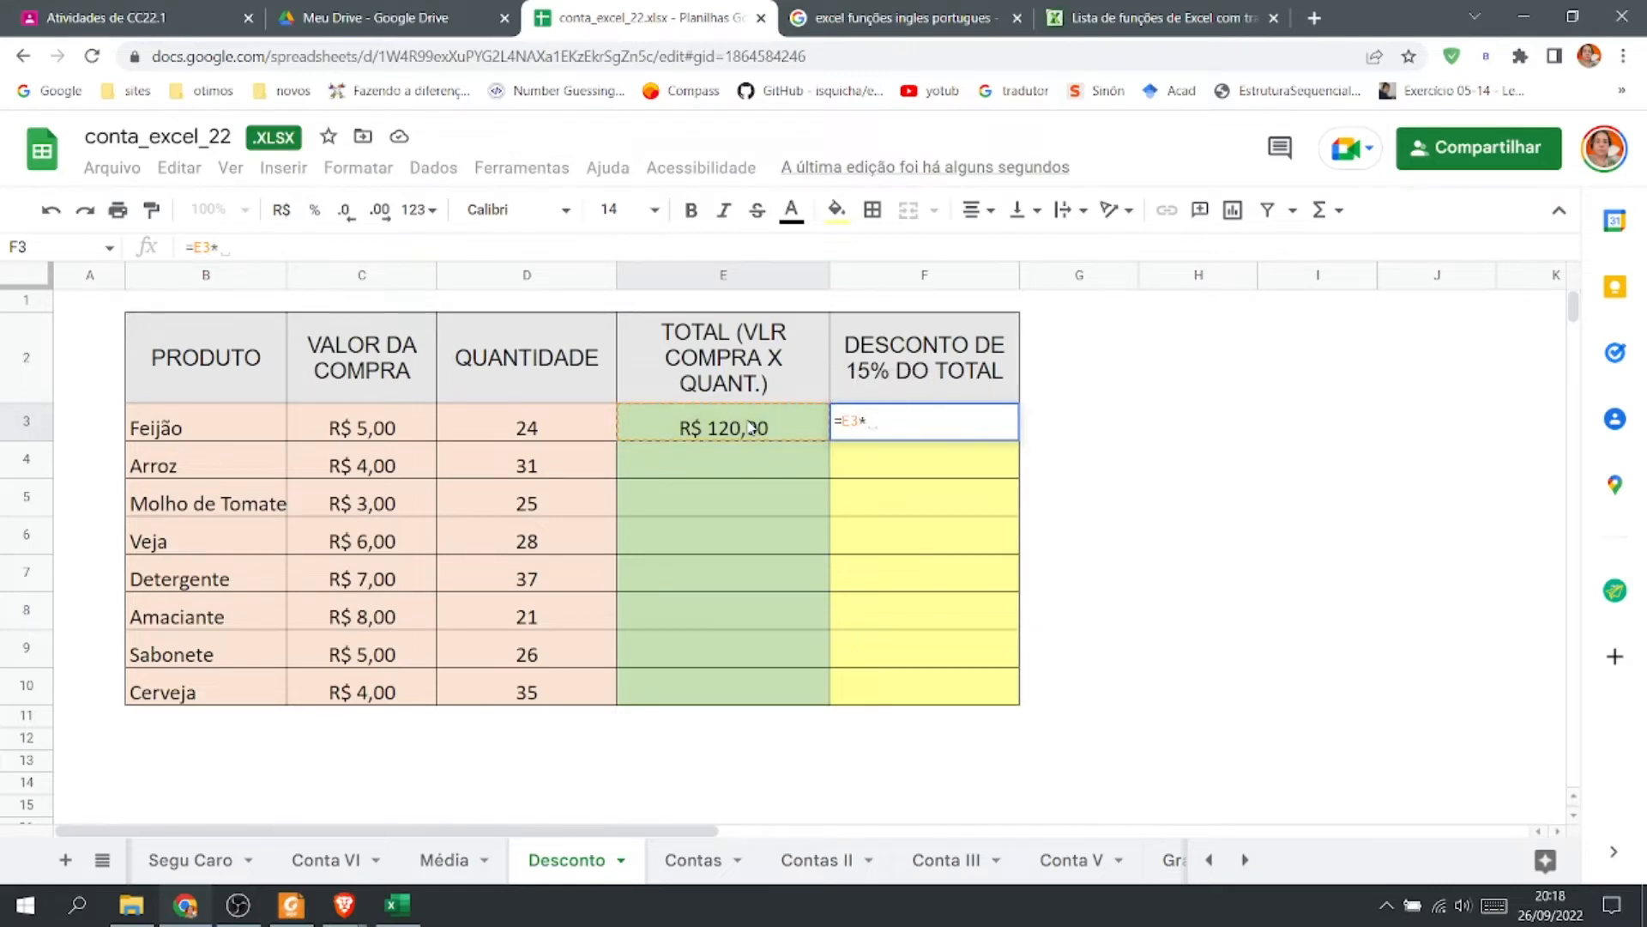
type("15")
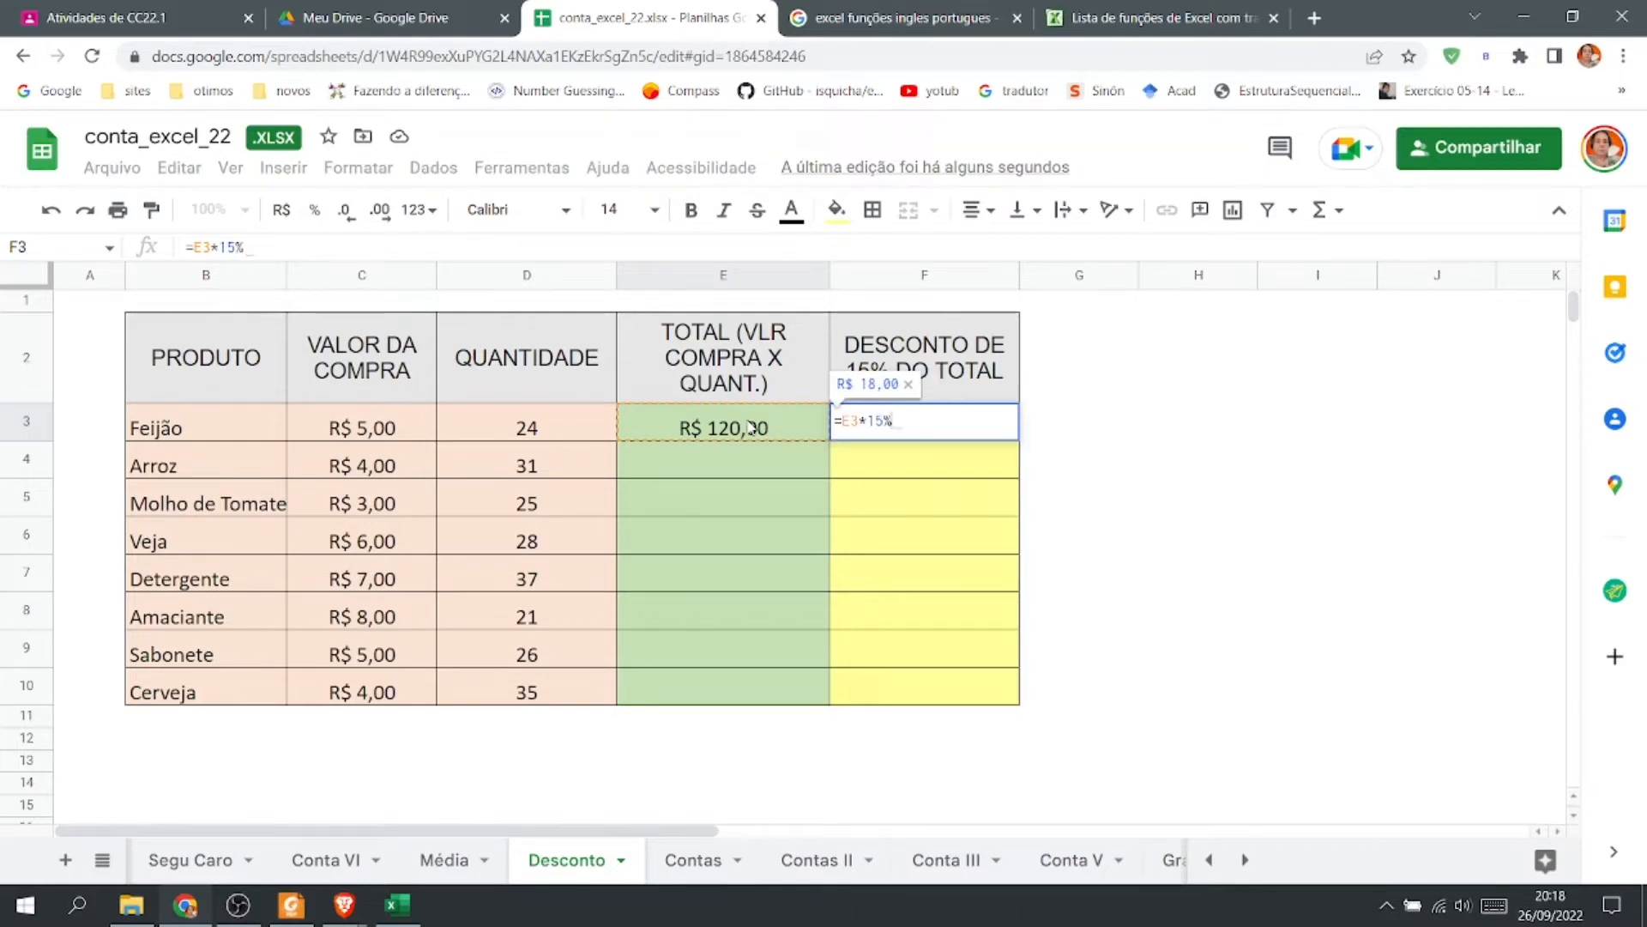
key("Return")
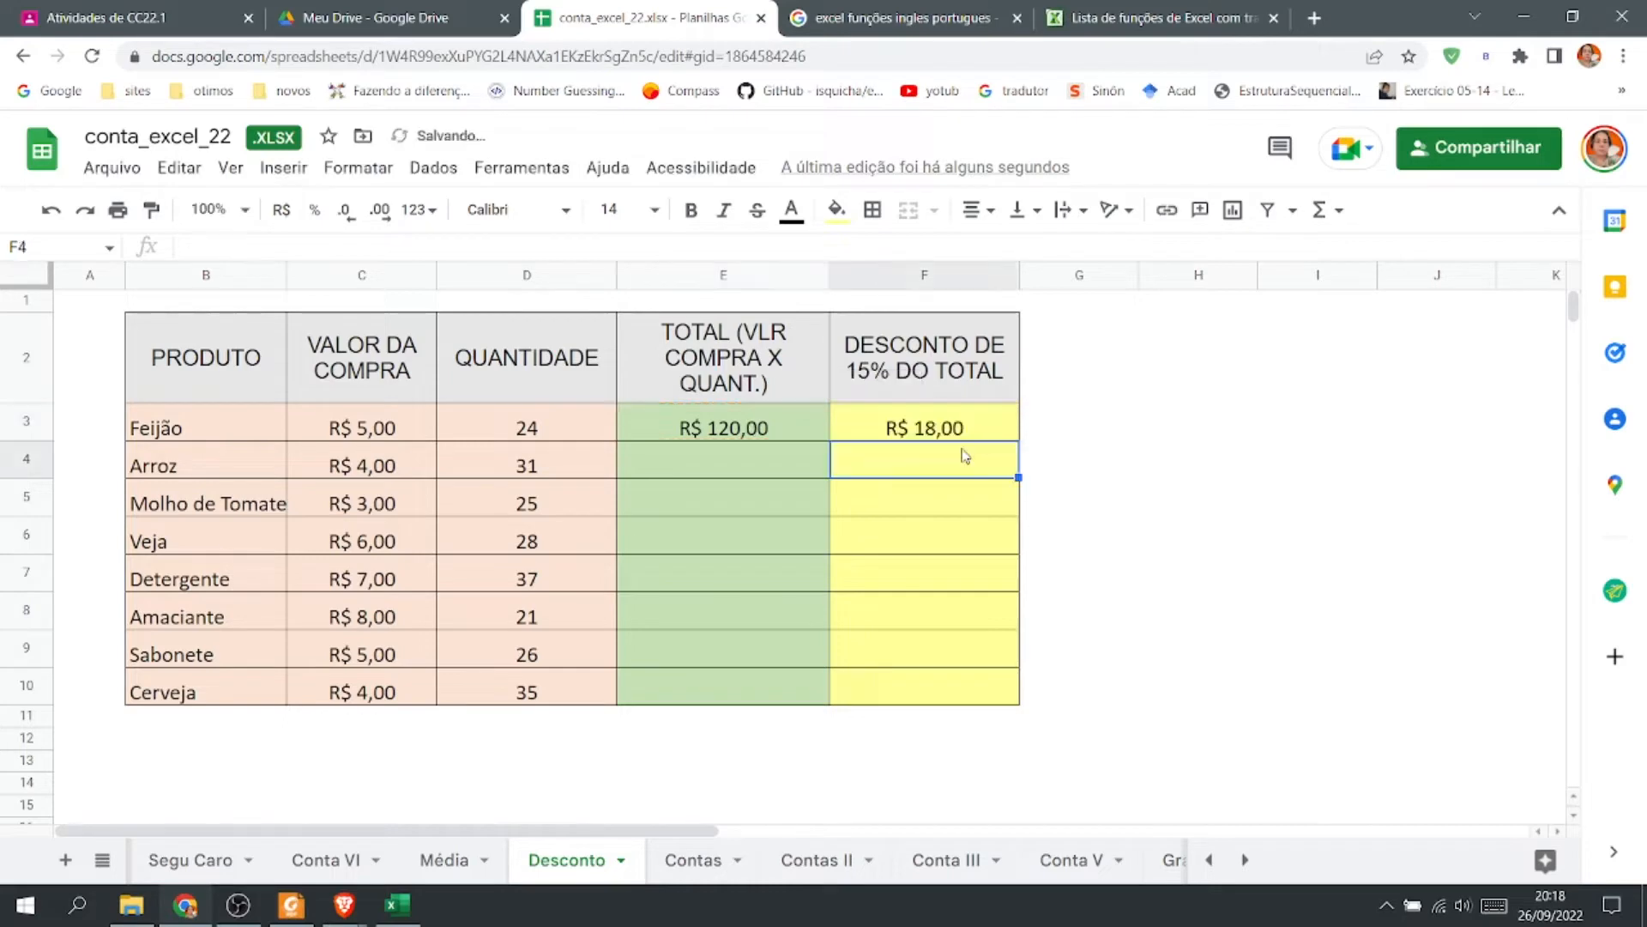
Zoom the sheet to 200% and inspect the discount formula in F3.
left_click(245, 210)
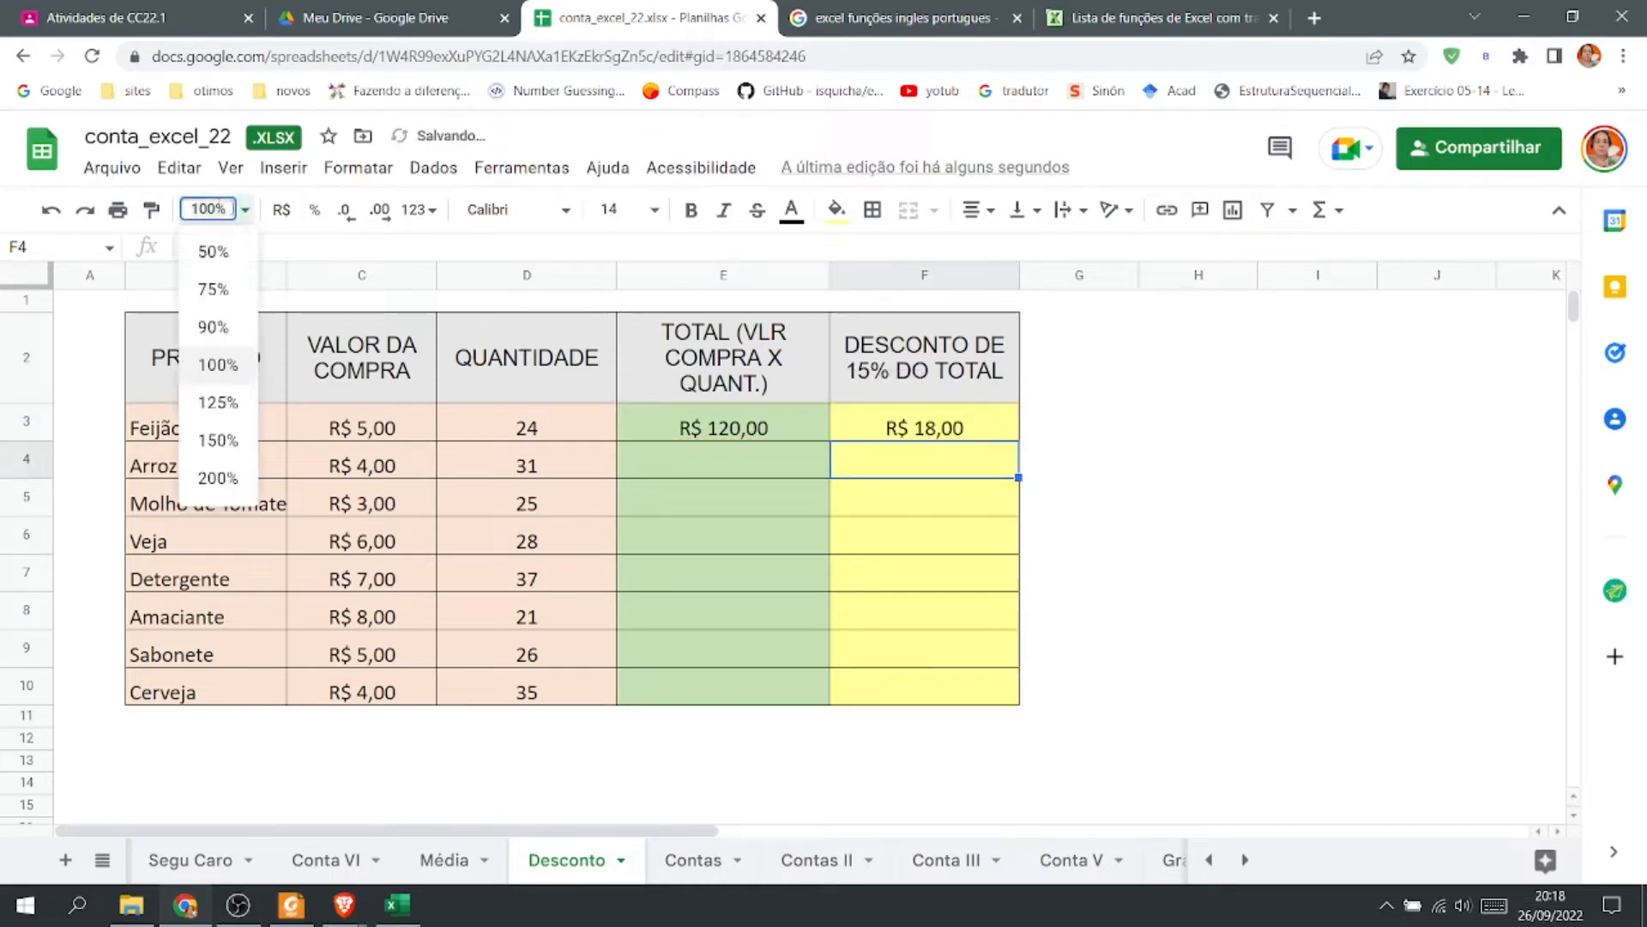
left_click(246, 211)
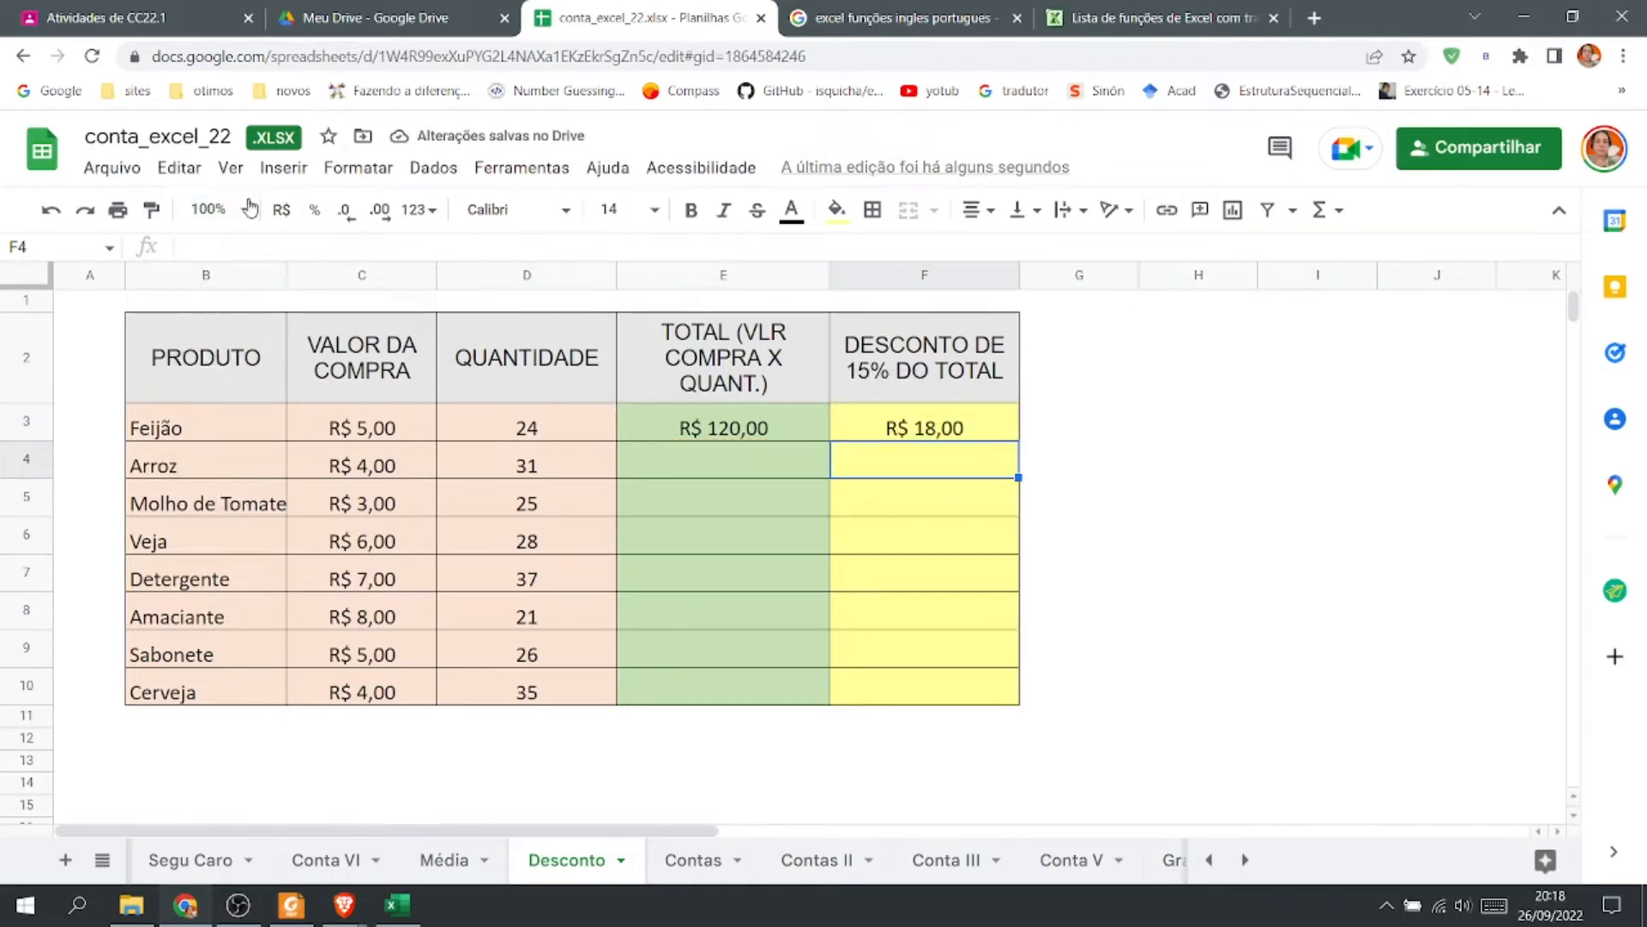
left_click(245, 212)
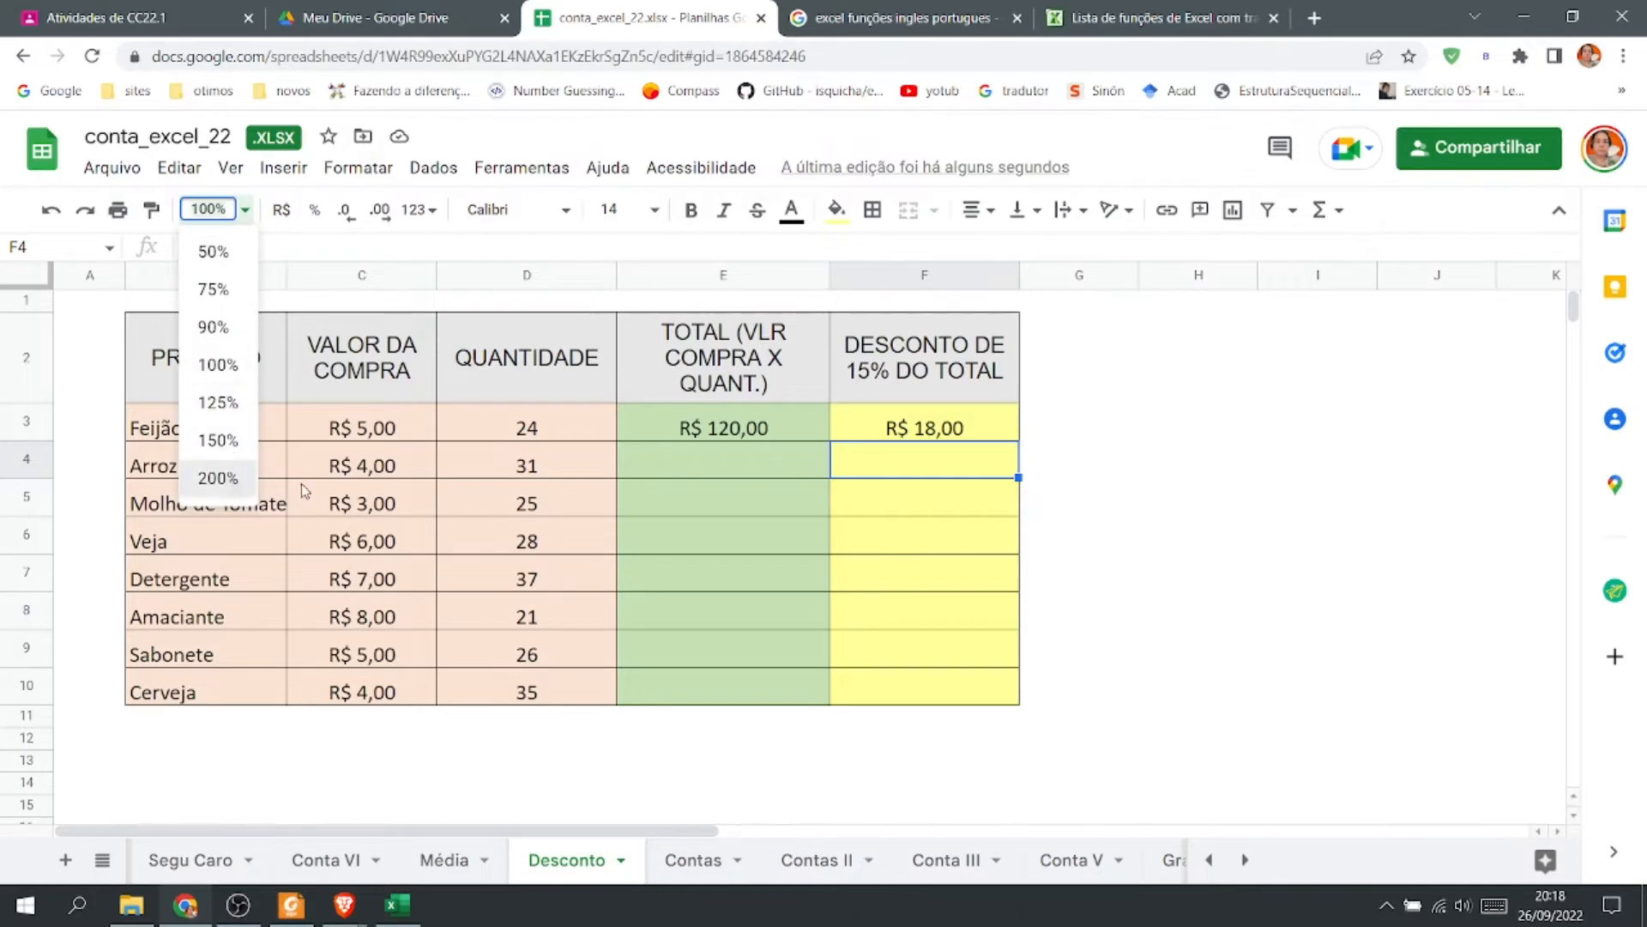
left_click(219, 478)
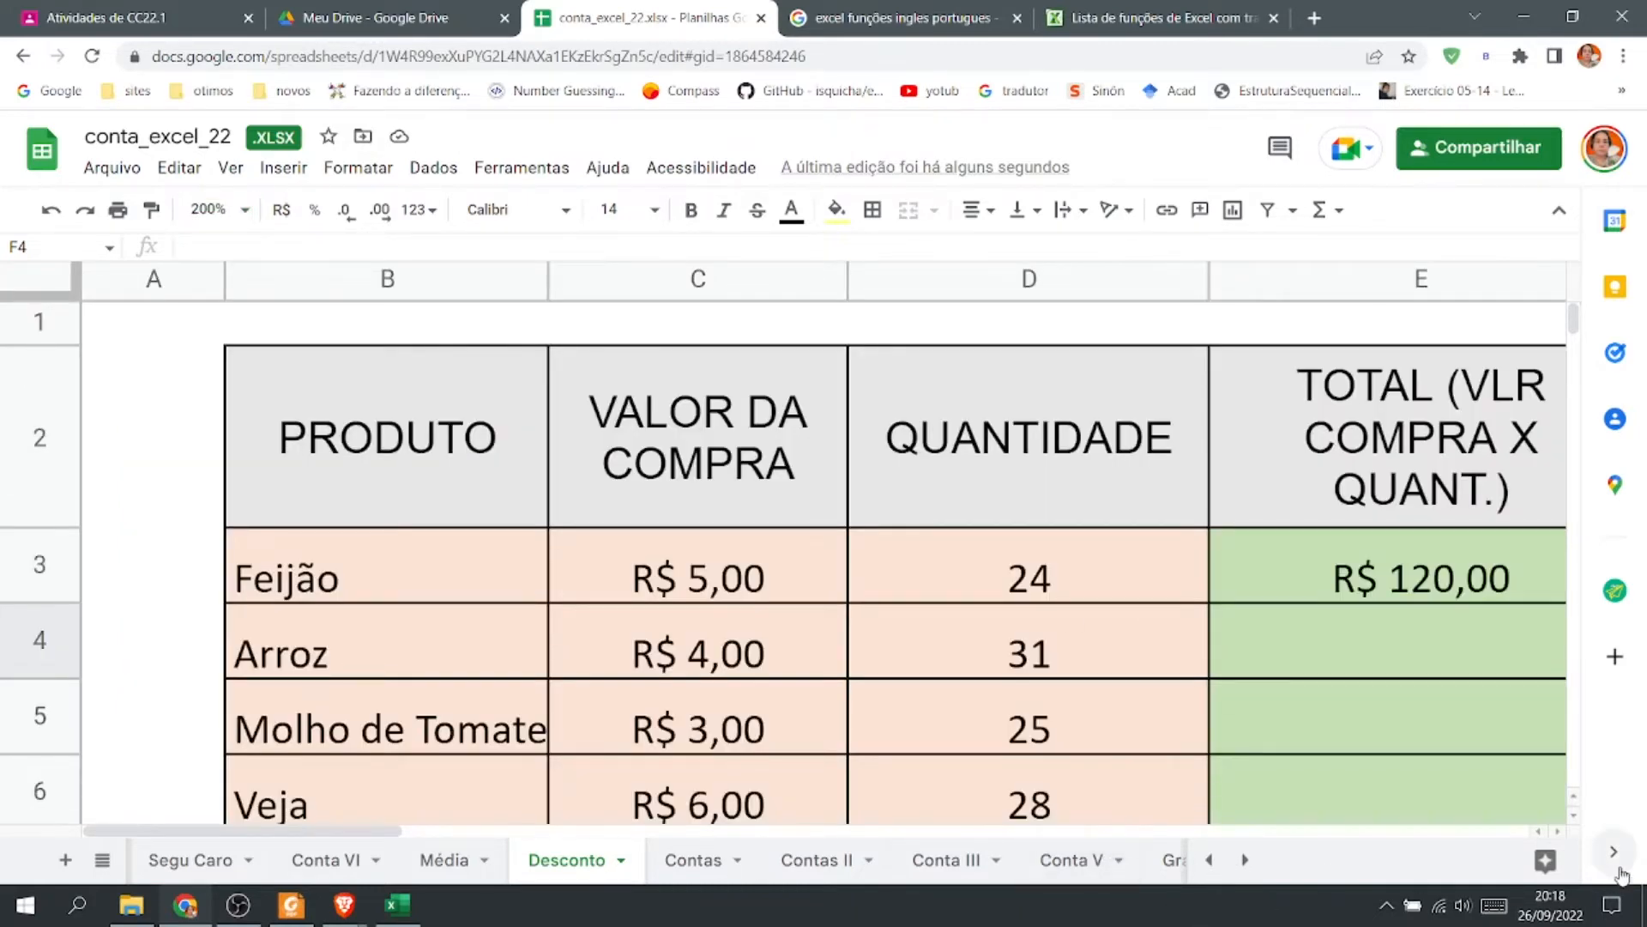
left_click(1559, 832)
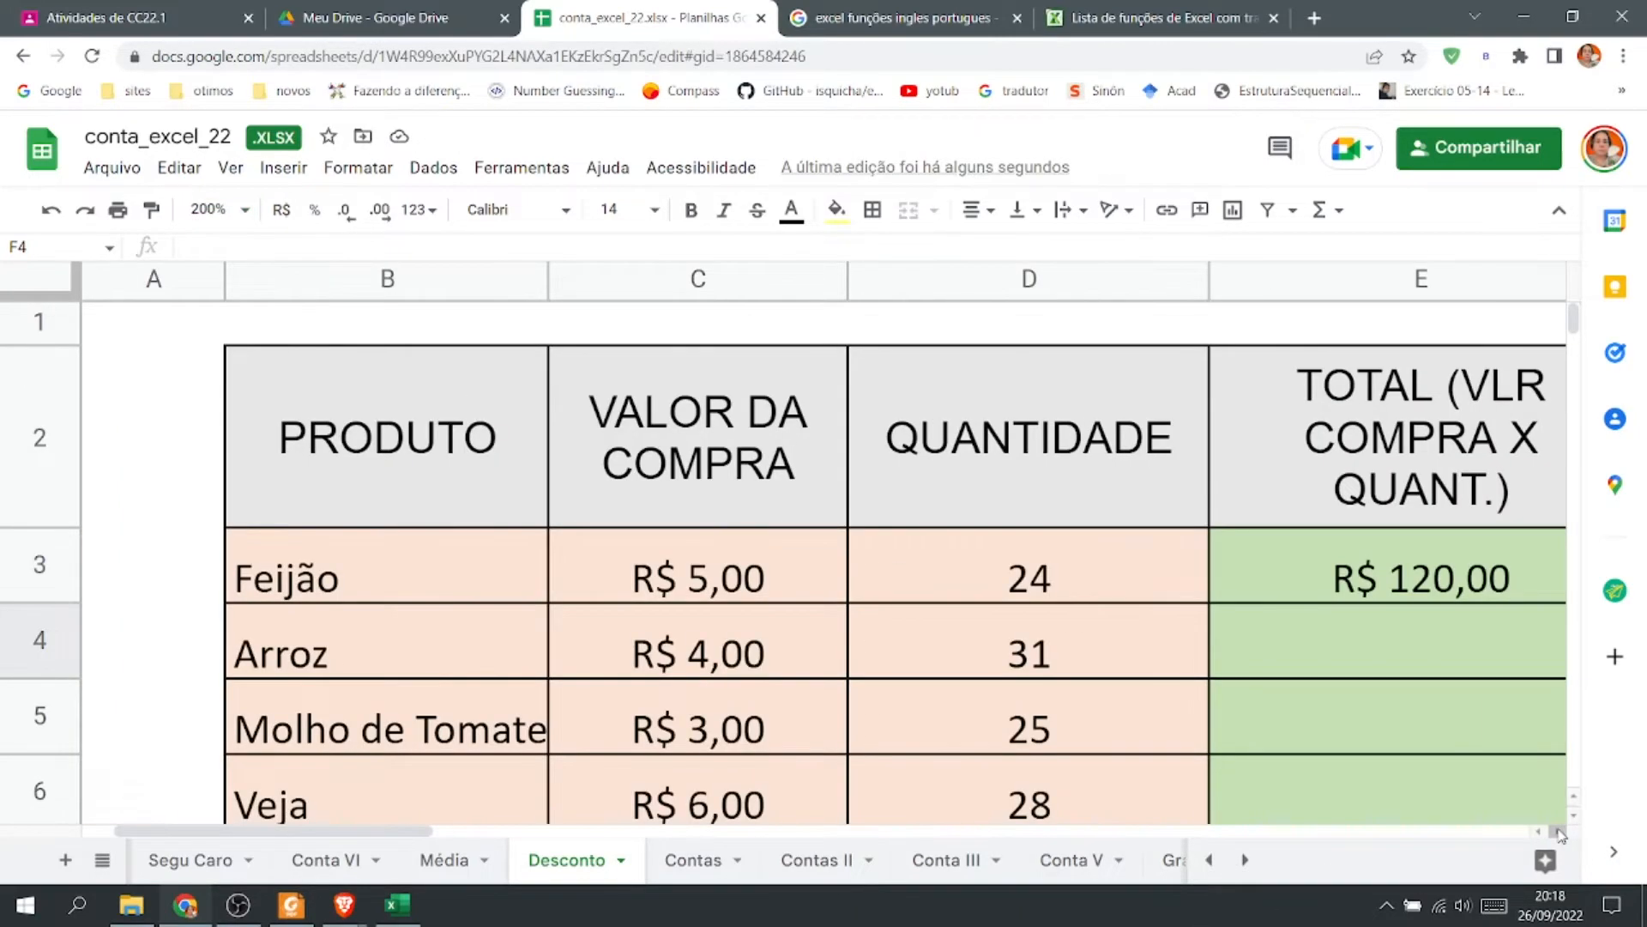
left_click(1421, 581)
key("Right")
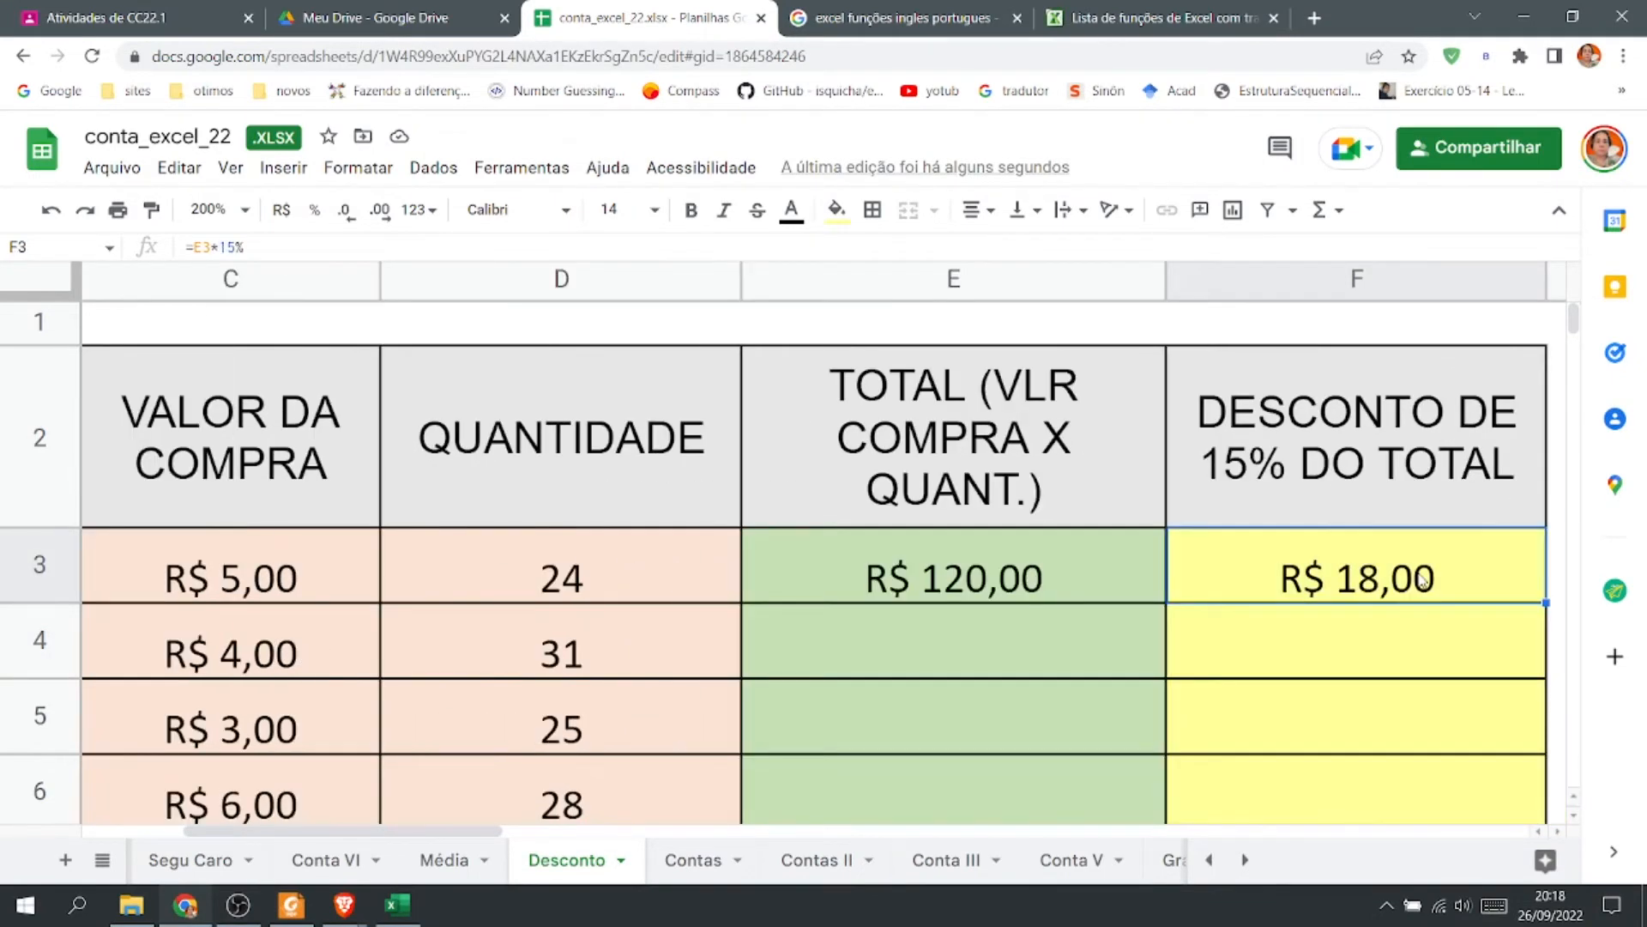
double_click(1469, 570)
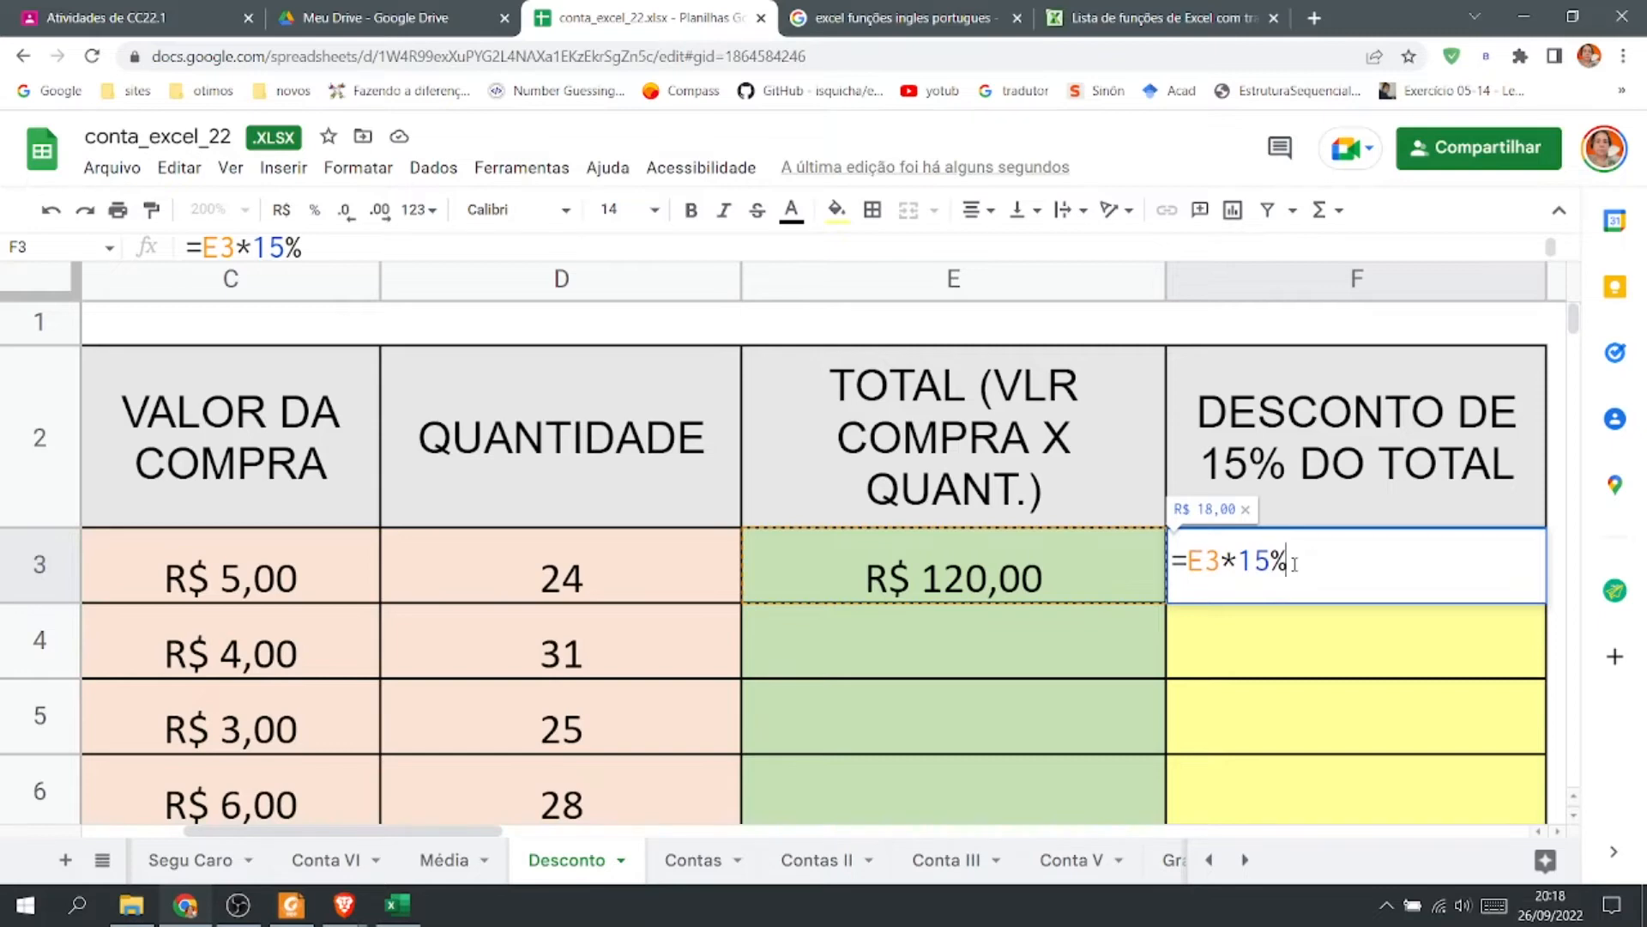
key("Return")
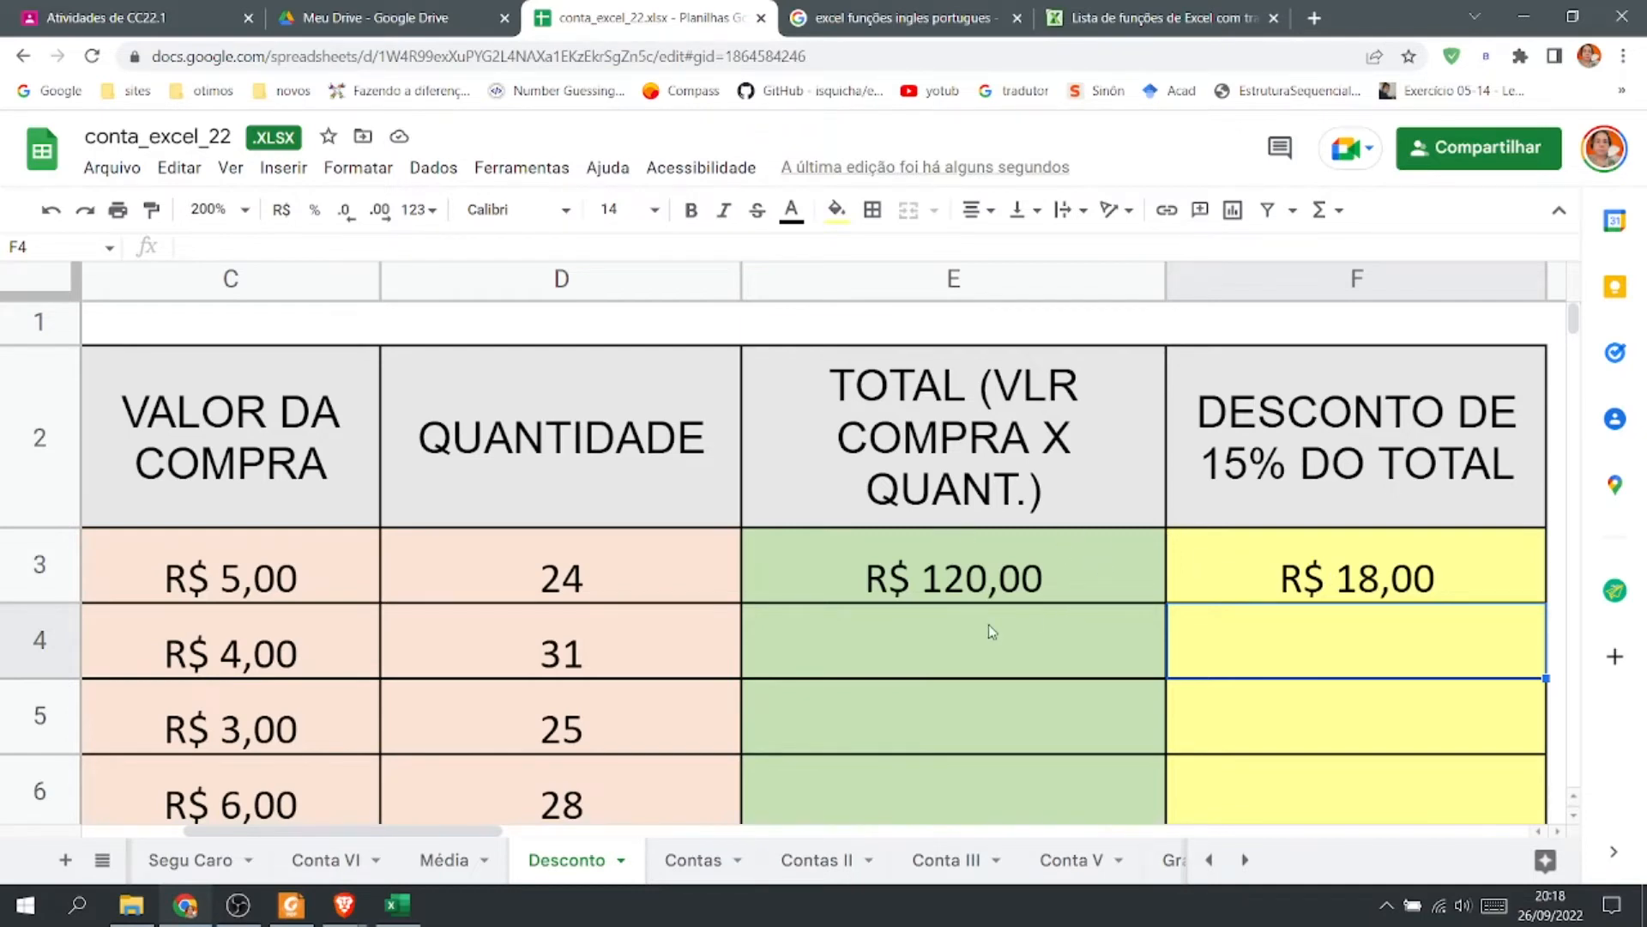
left_click(1306, 575)
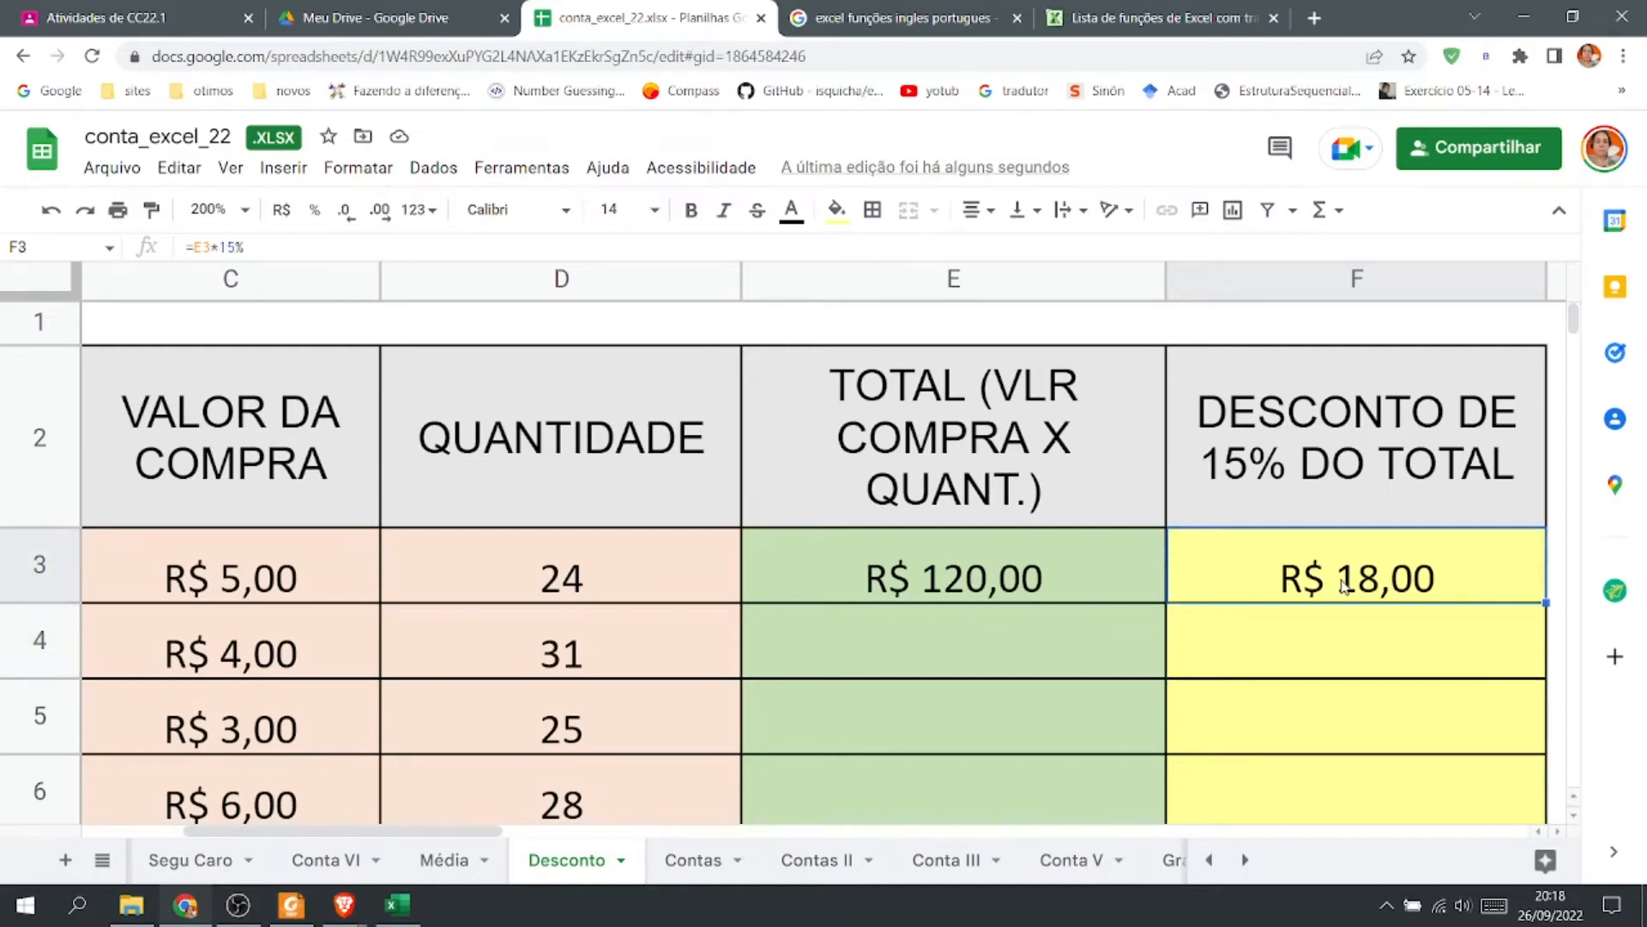
double_click(1344, 583)
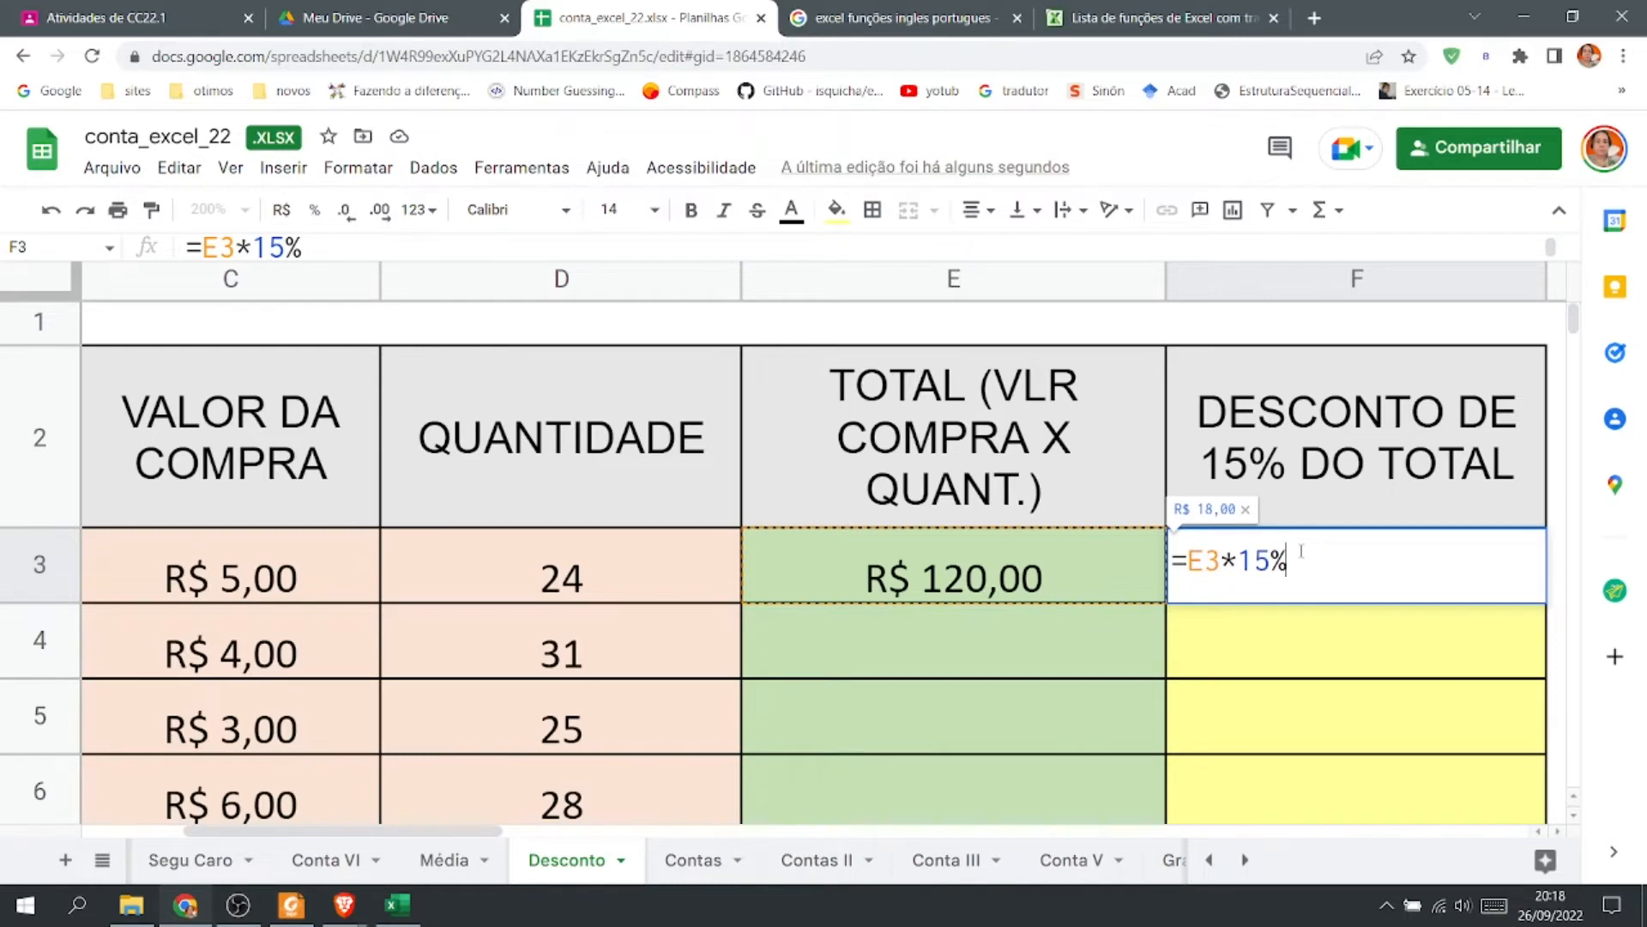
Wrap the discount formula in F3 in parentheses as =(E3*15%).
type(")")
left_click(1189, 559)
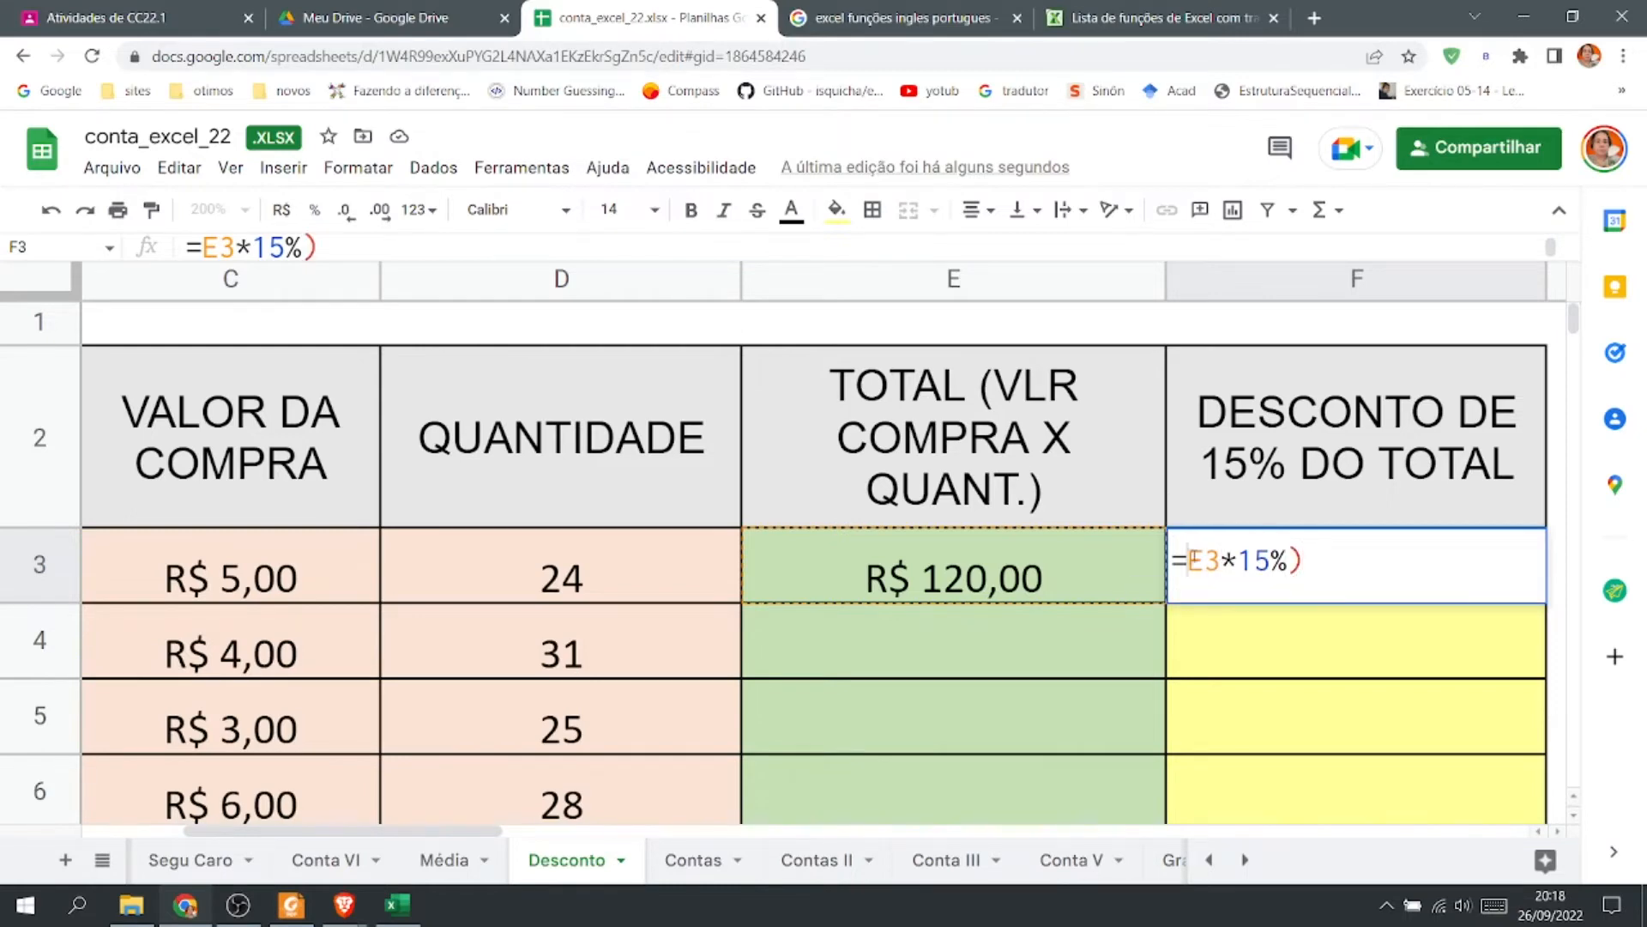
type("(")
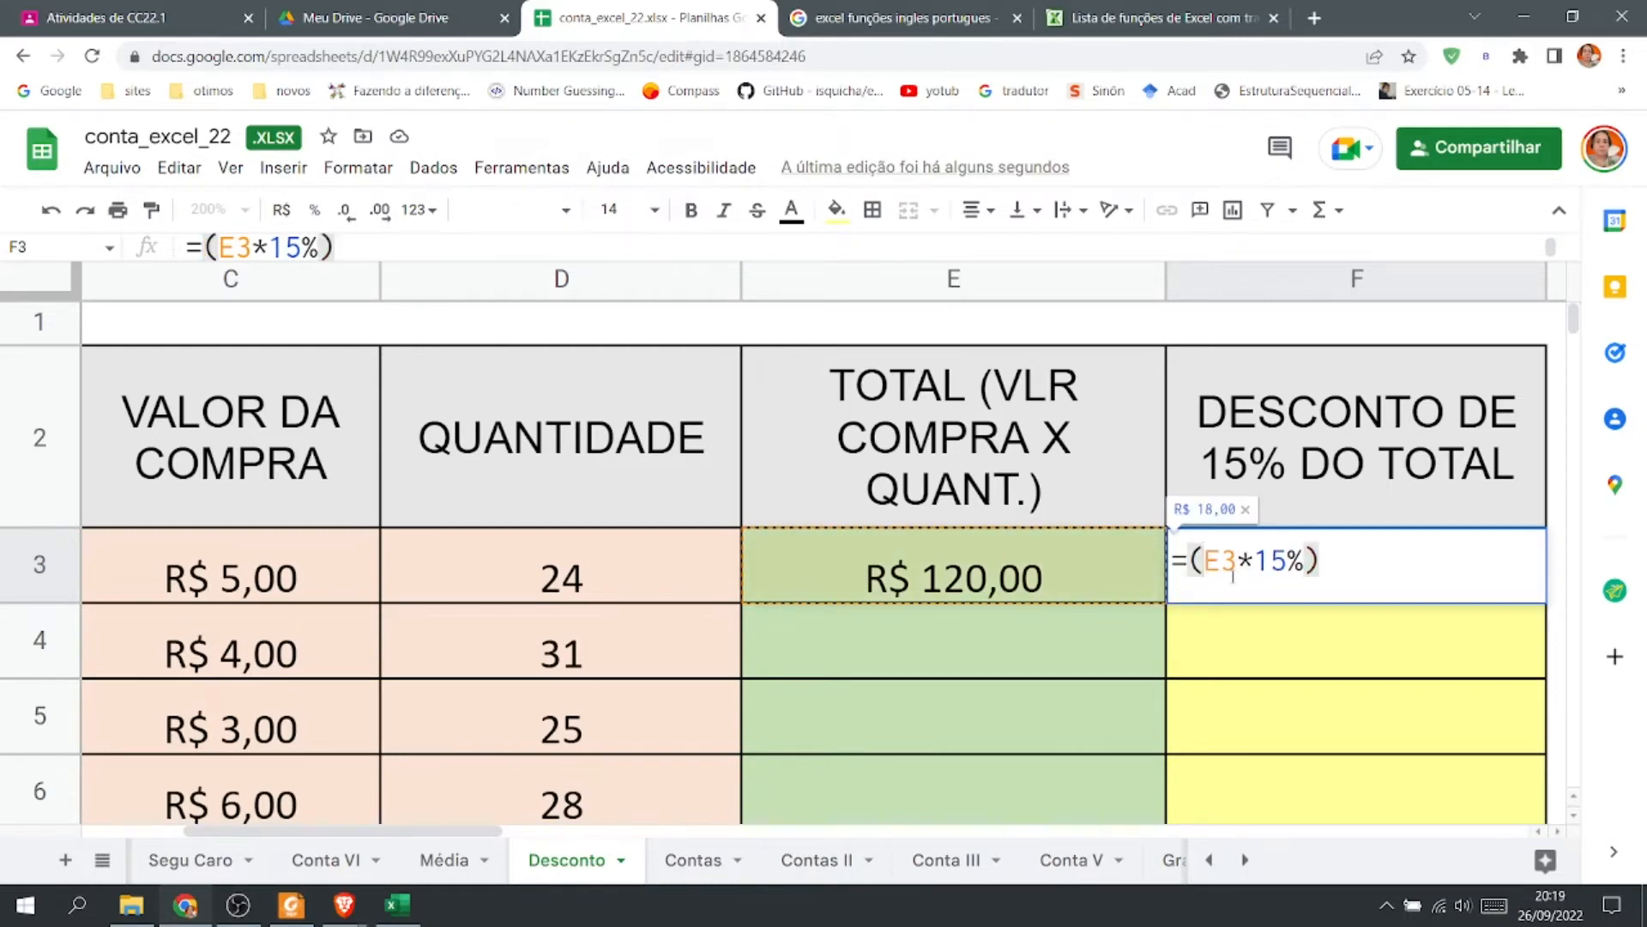
type("0")
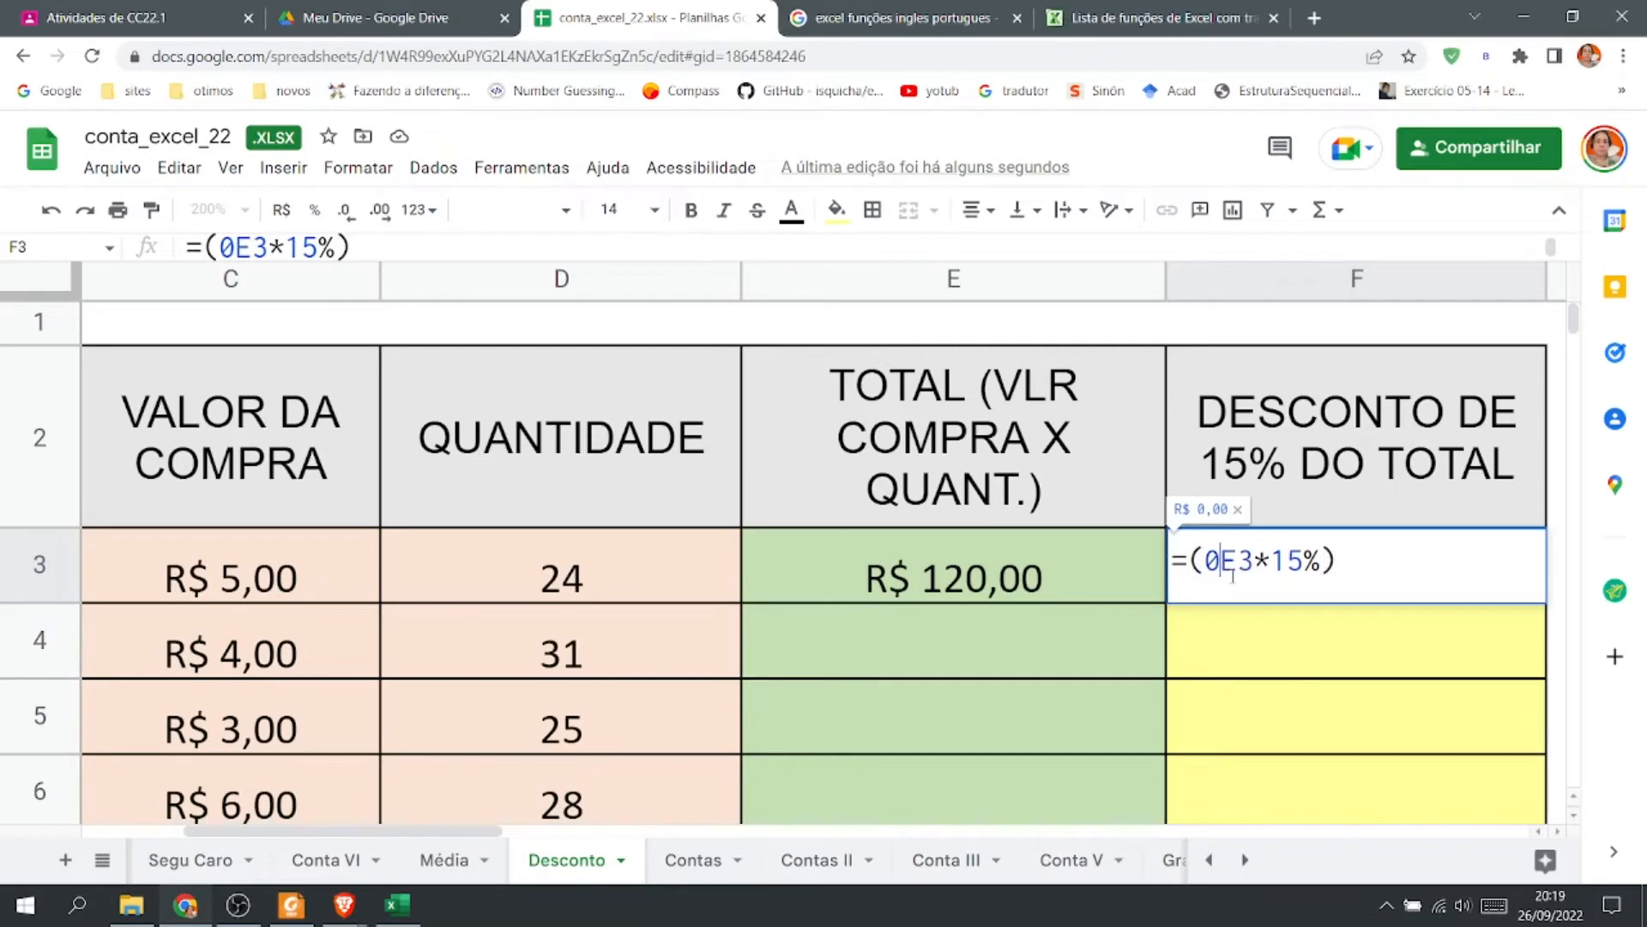
key("BackSpace")
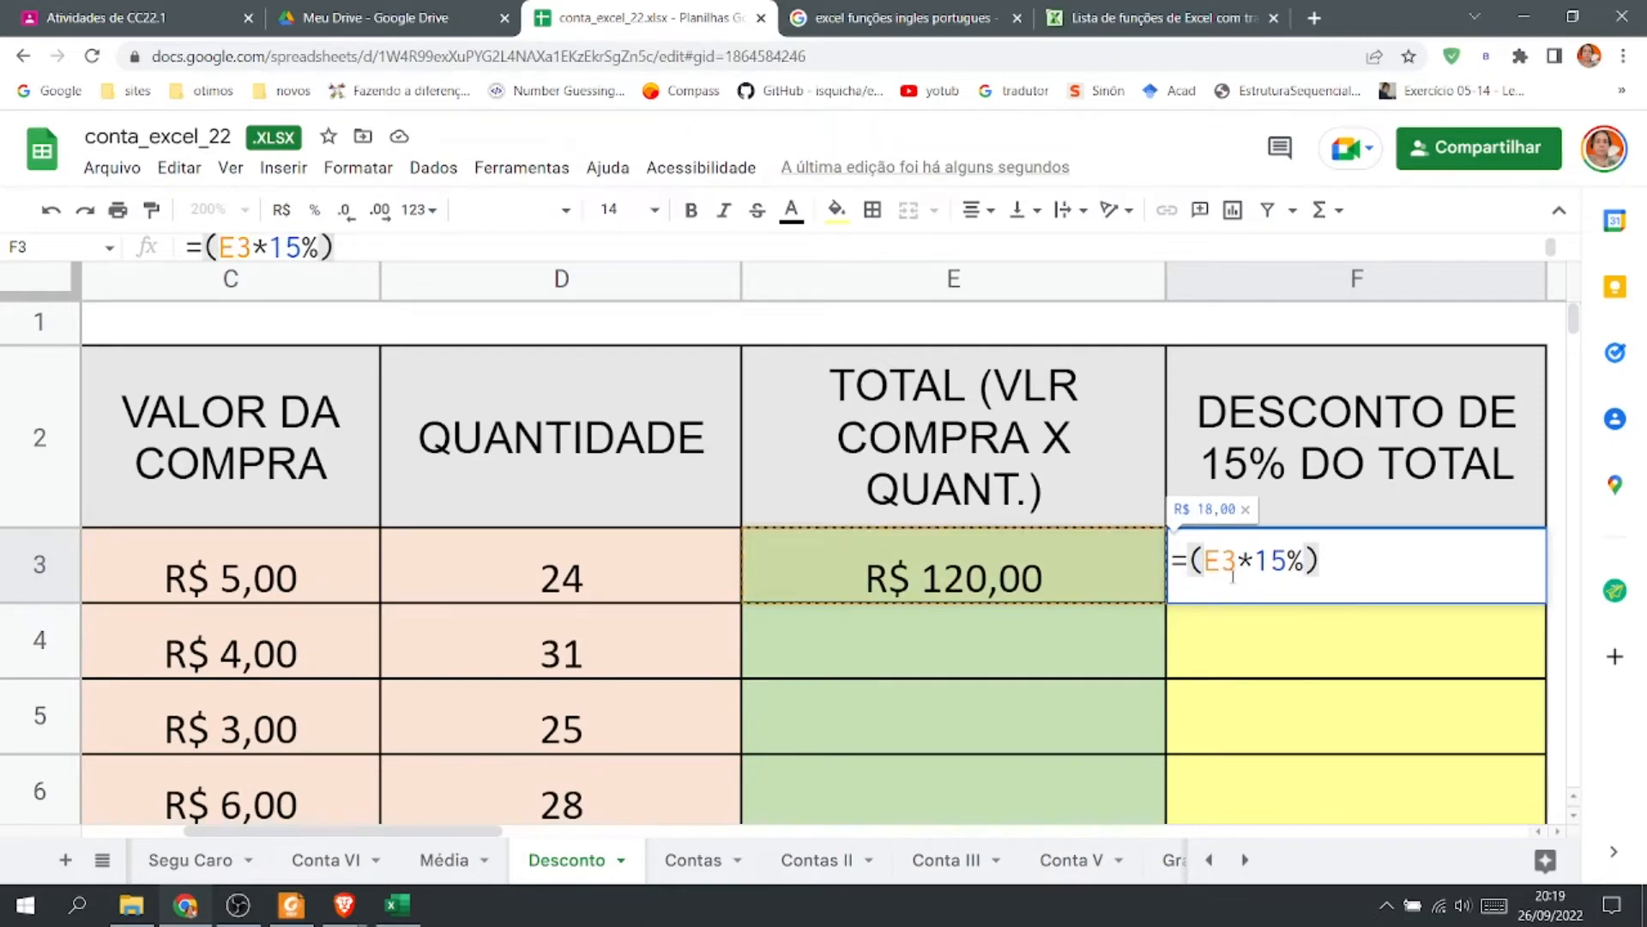
left_click(1193, 559)
key("Return")
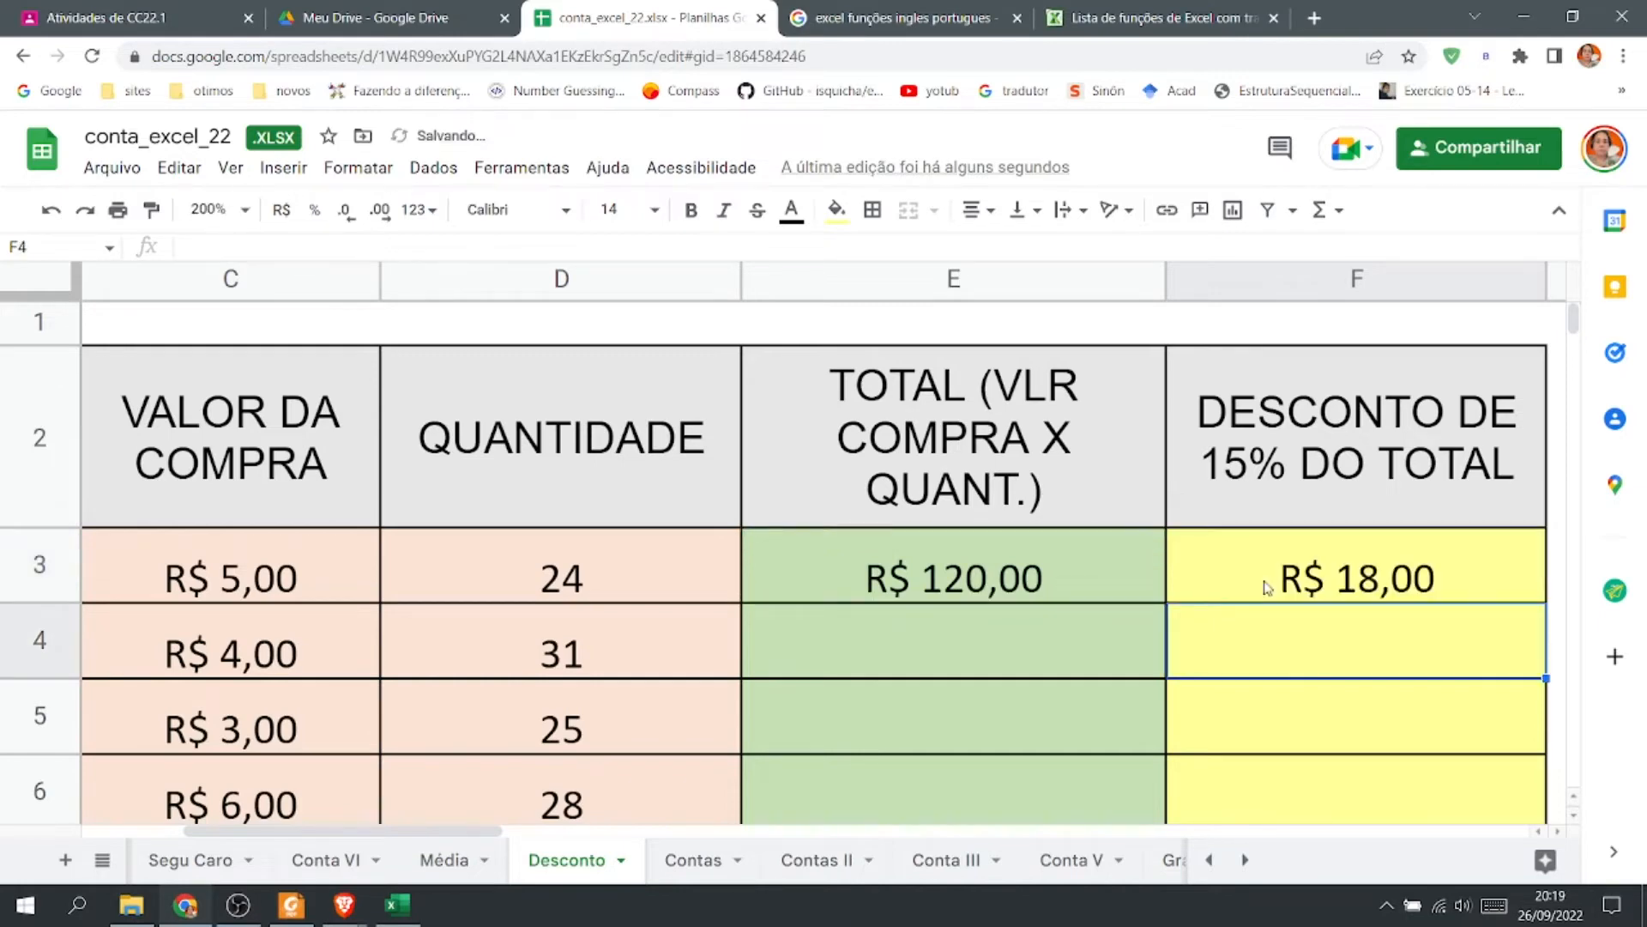
Change F3's formula to =E3-(E3*15%) to subtract the discount from the total.
double_click(1266, 585)
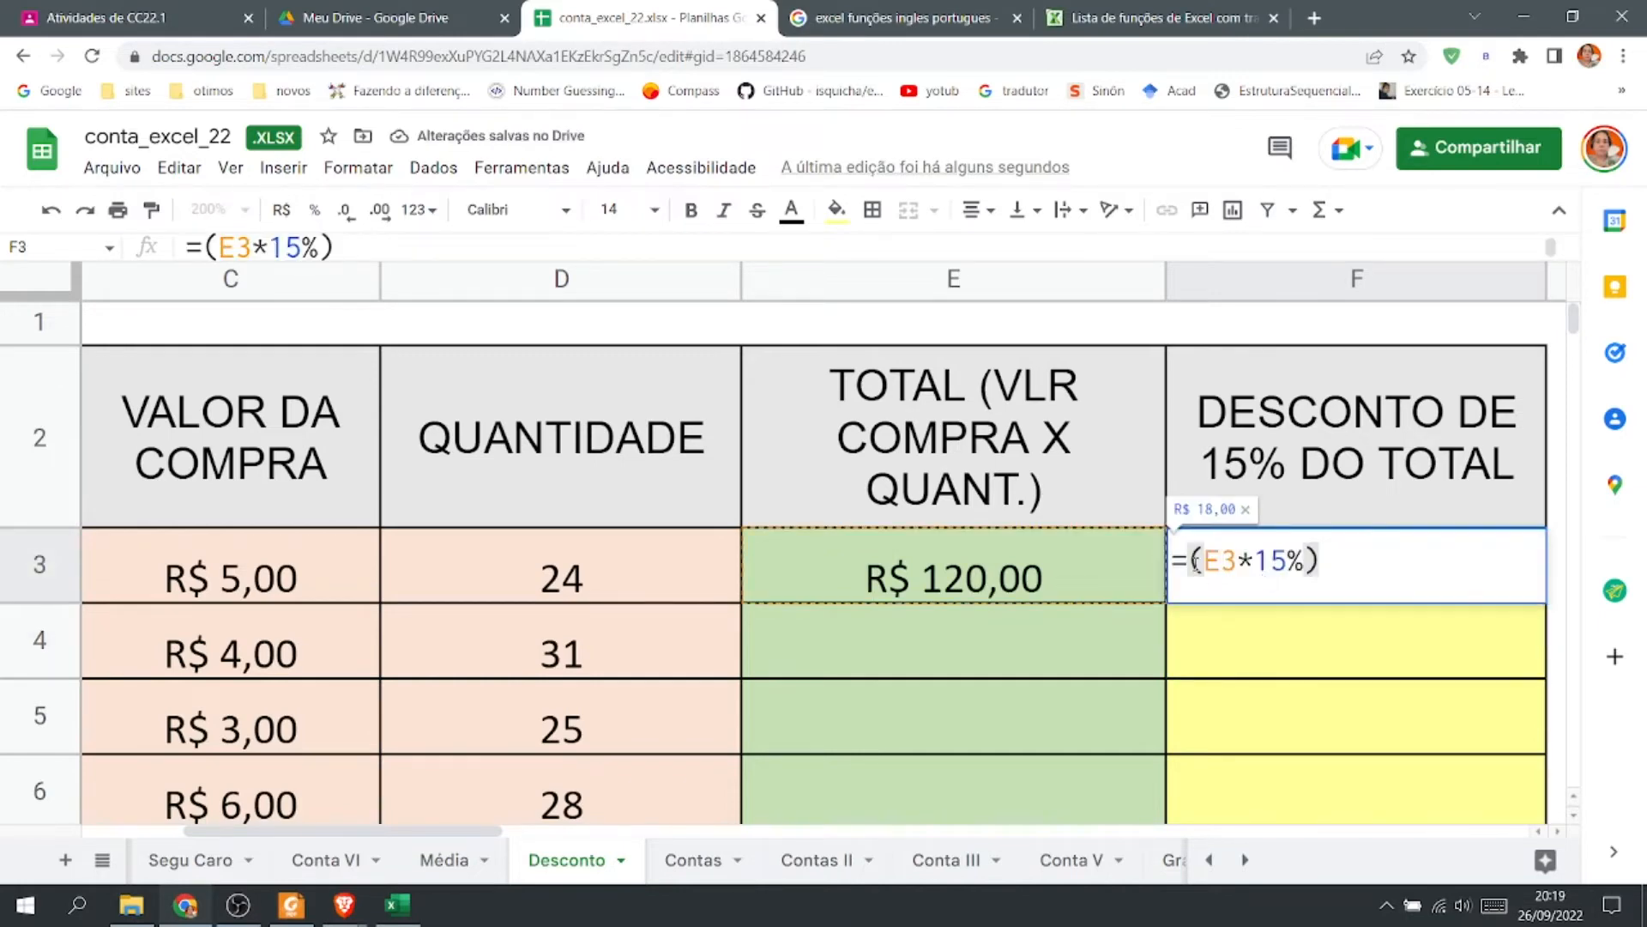
left_click(1195, 562)
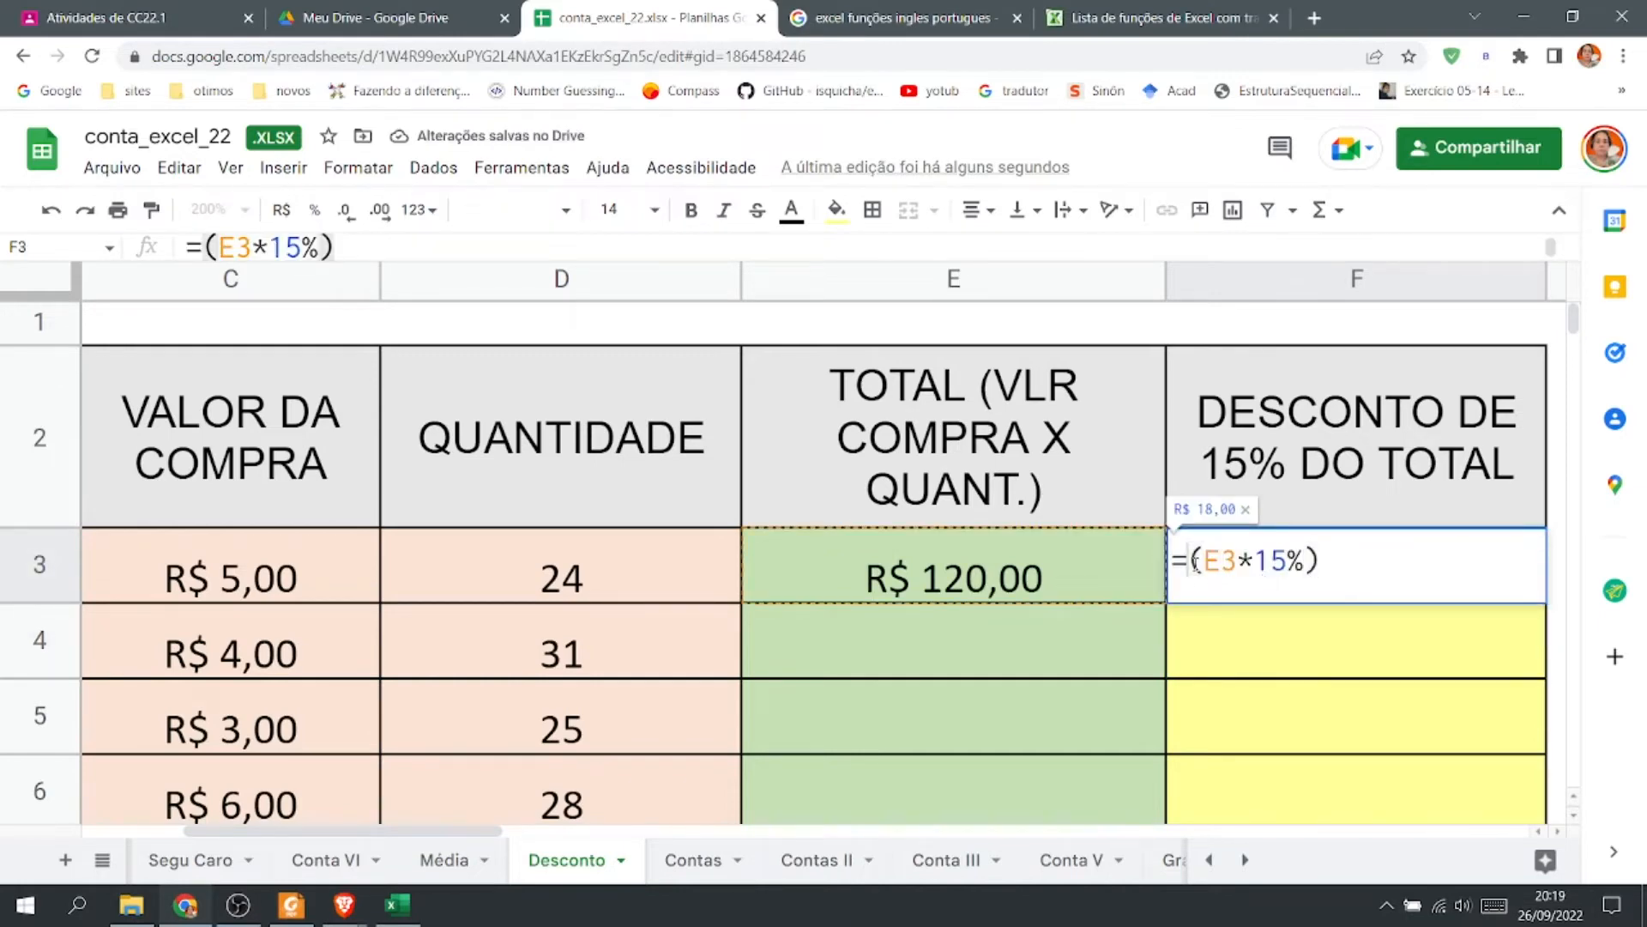
left_click(1005, 581)
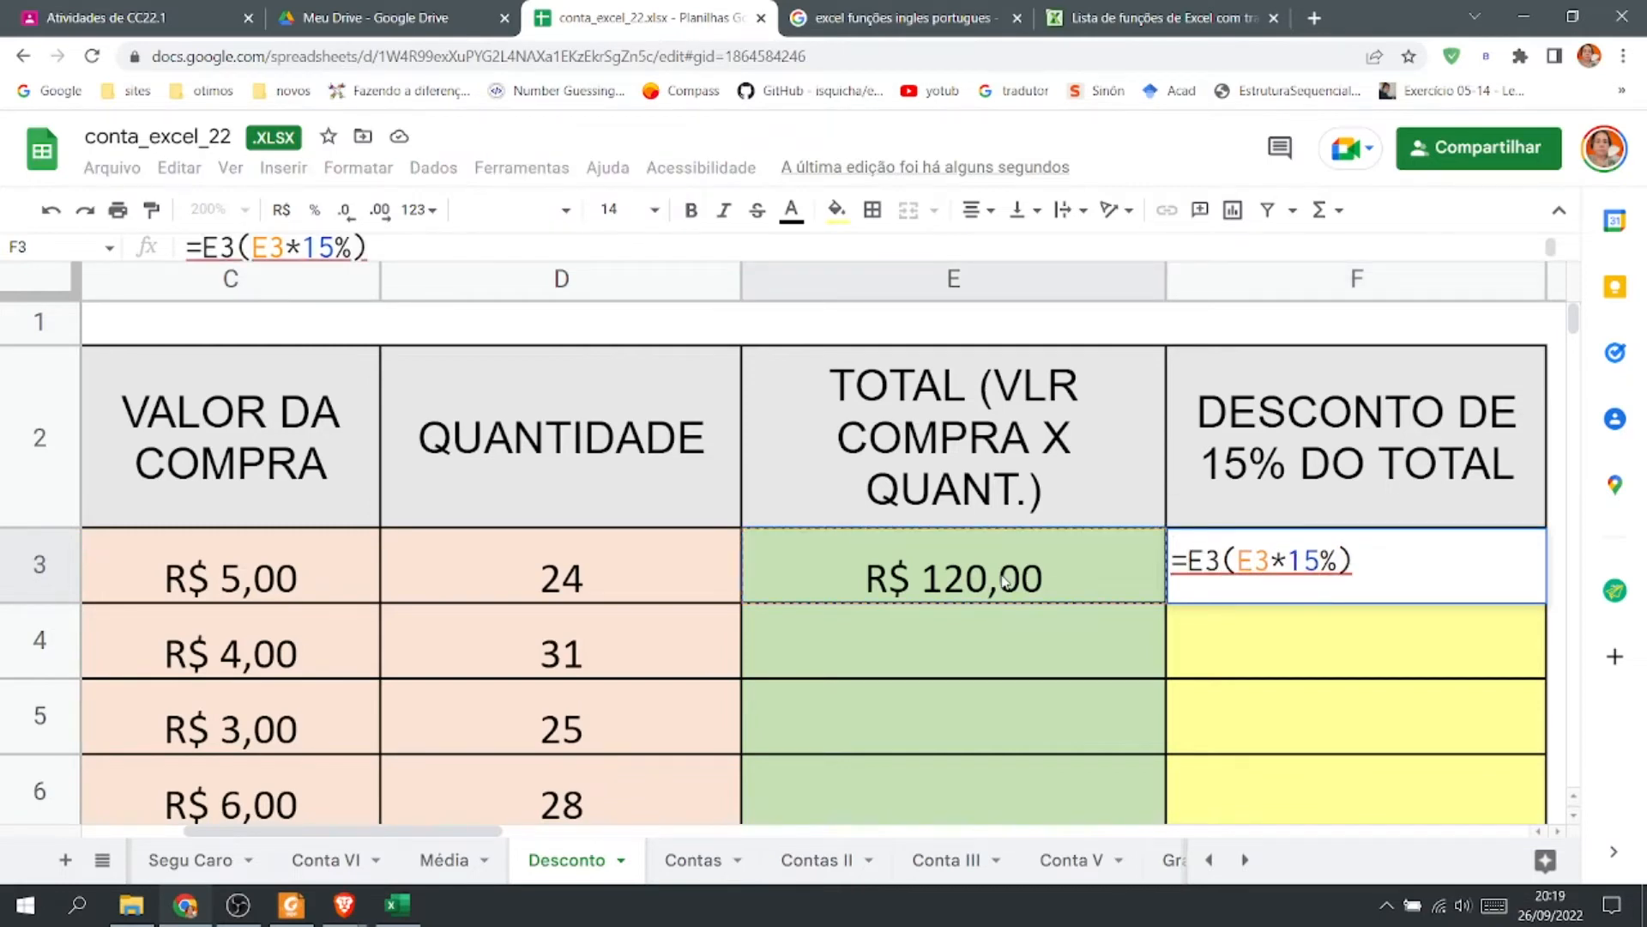
type("-")
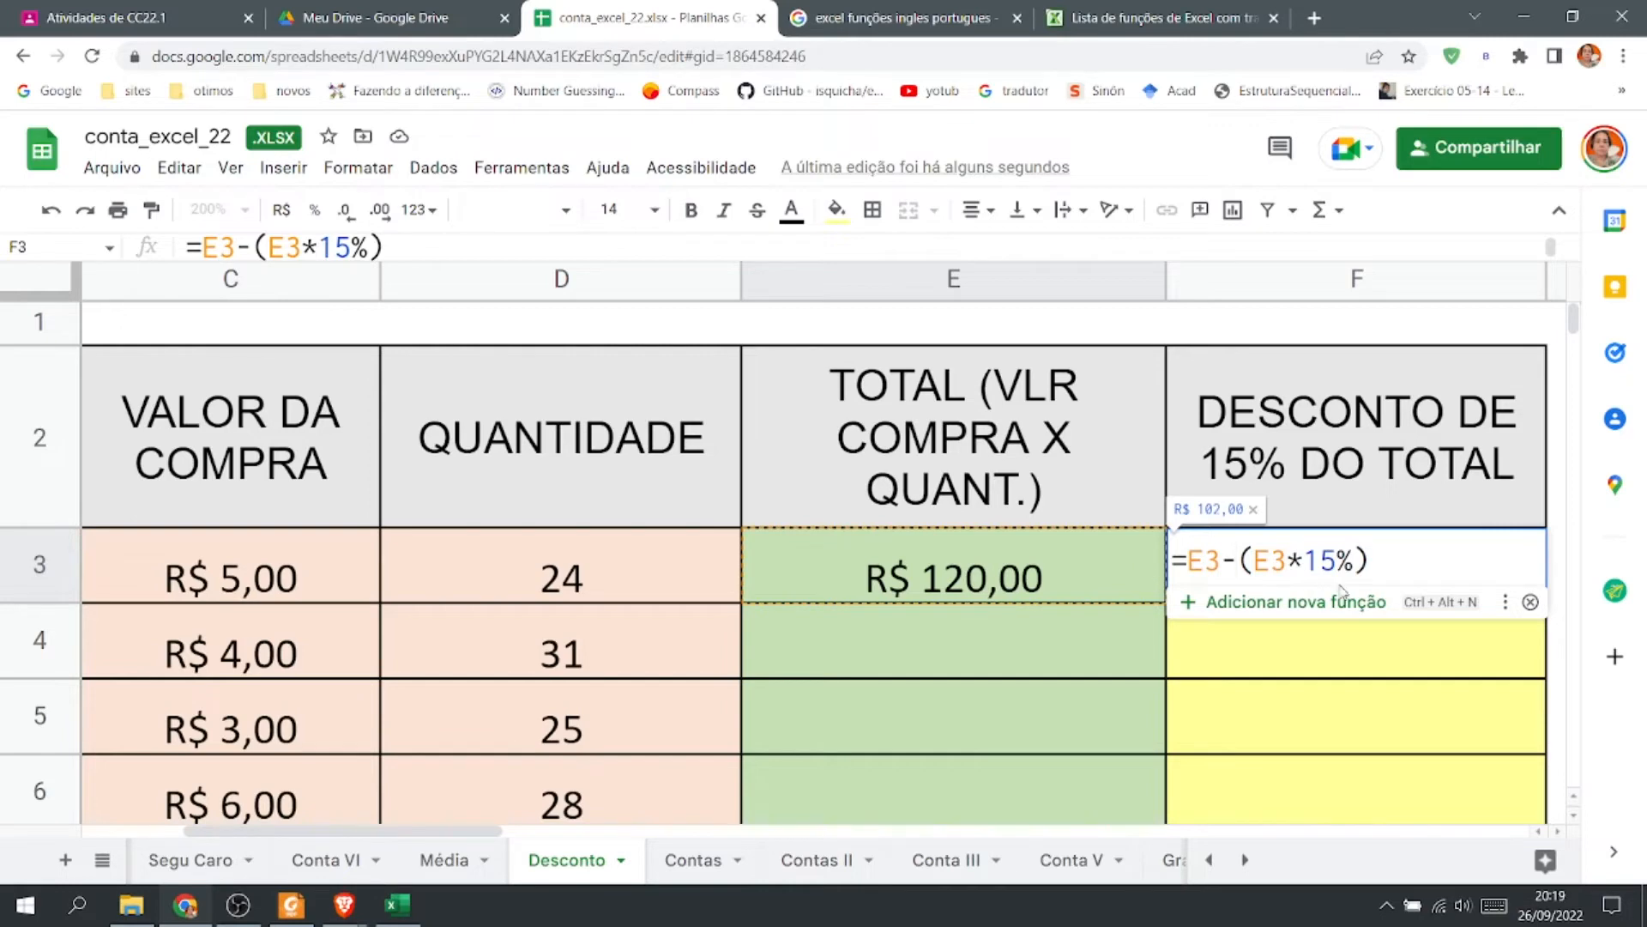
key("Return")
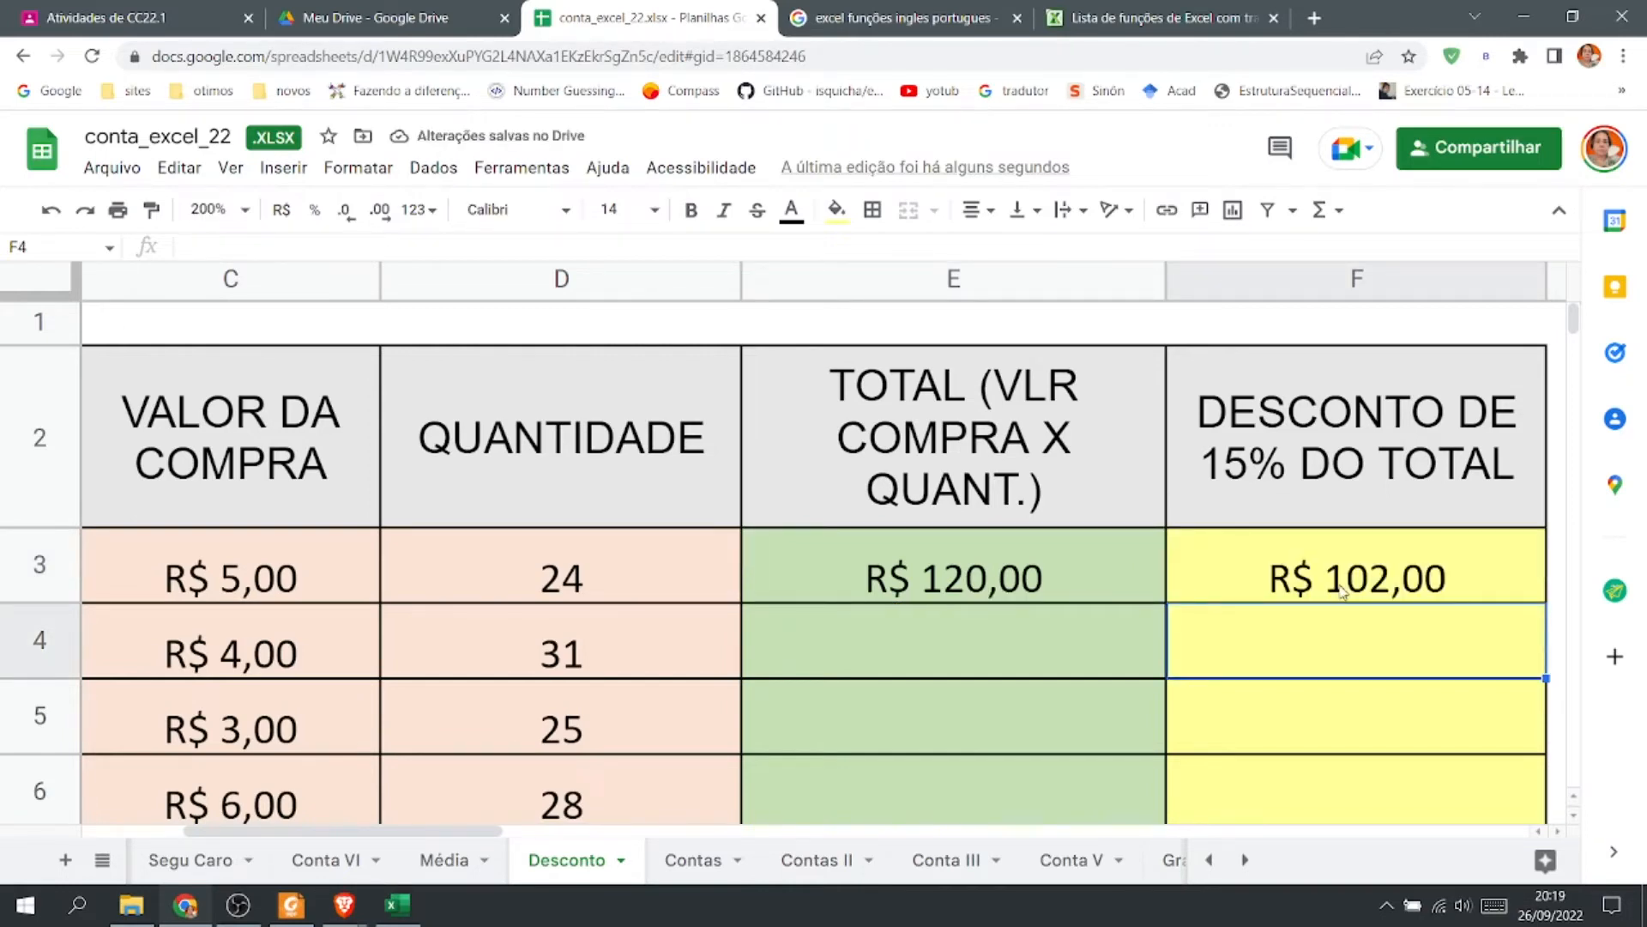
Remove the E3- subtraction from F3's formula, restoring =(E3*15%).
double_click(1343, 591)
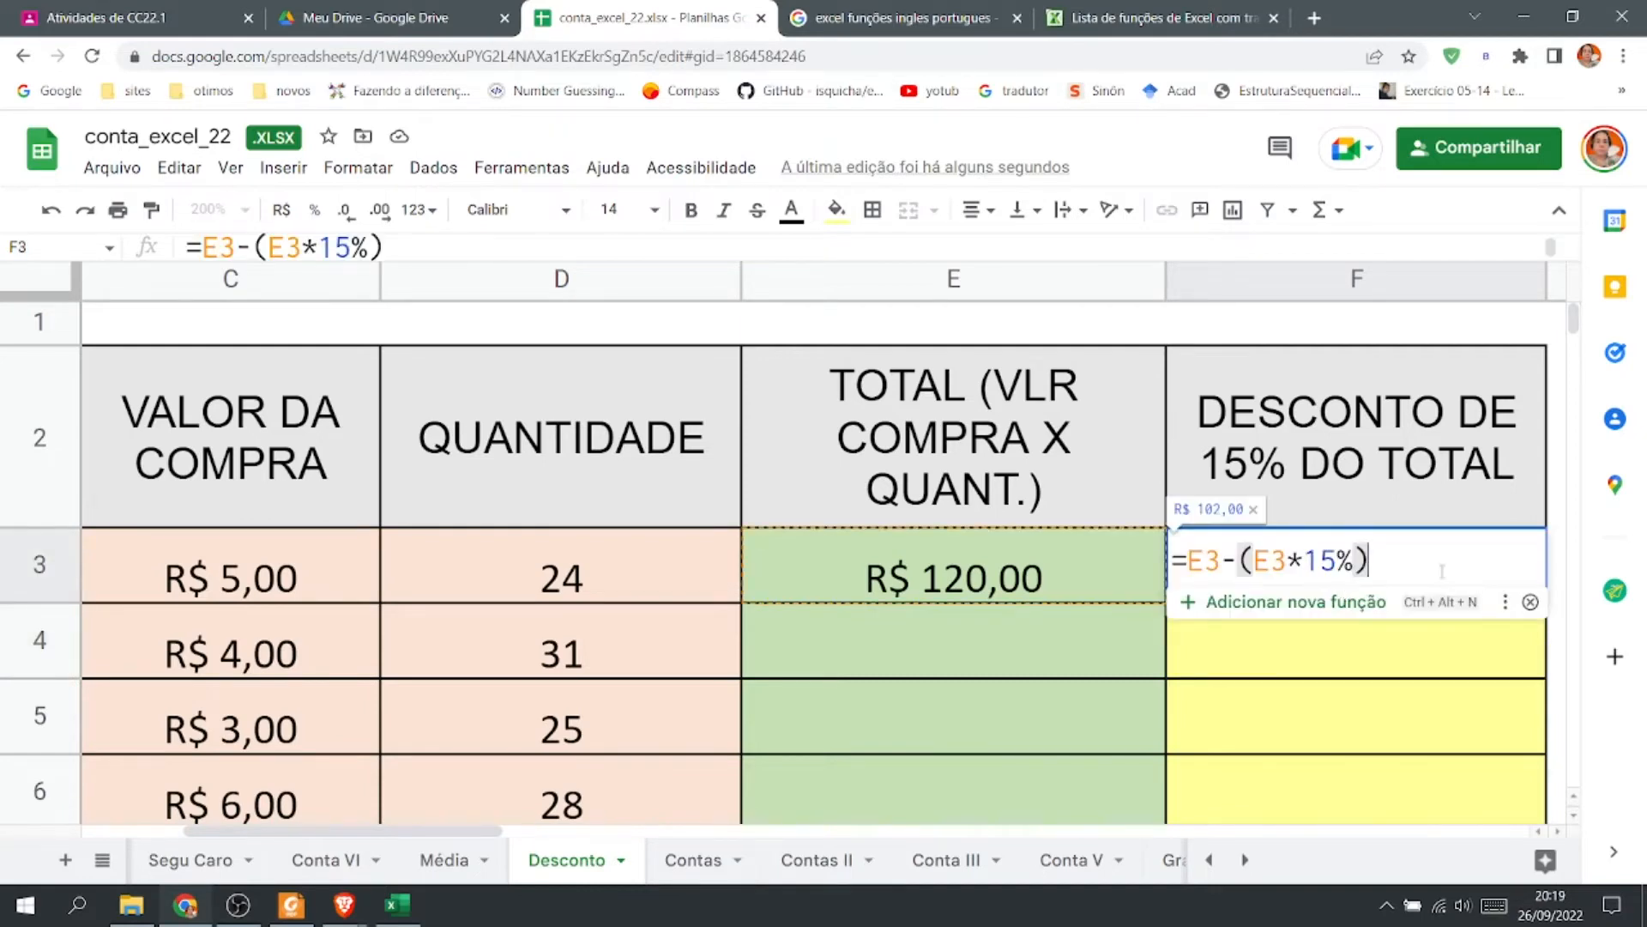
left_click(1531, 601)
left_click(1238, 562)
key("BackSpace")
key("BackSpace")
key("BackSpace")
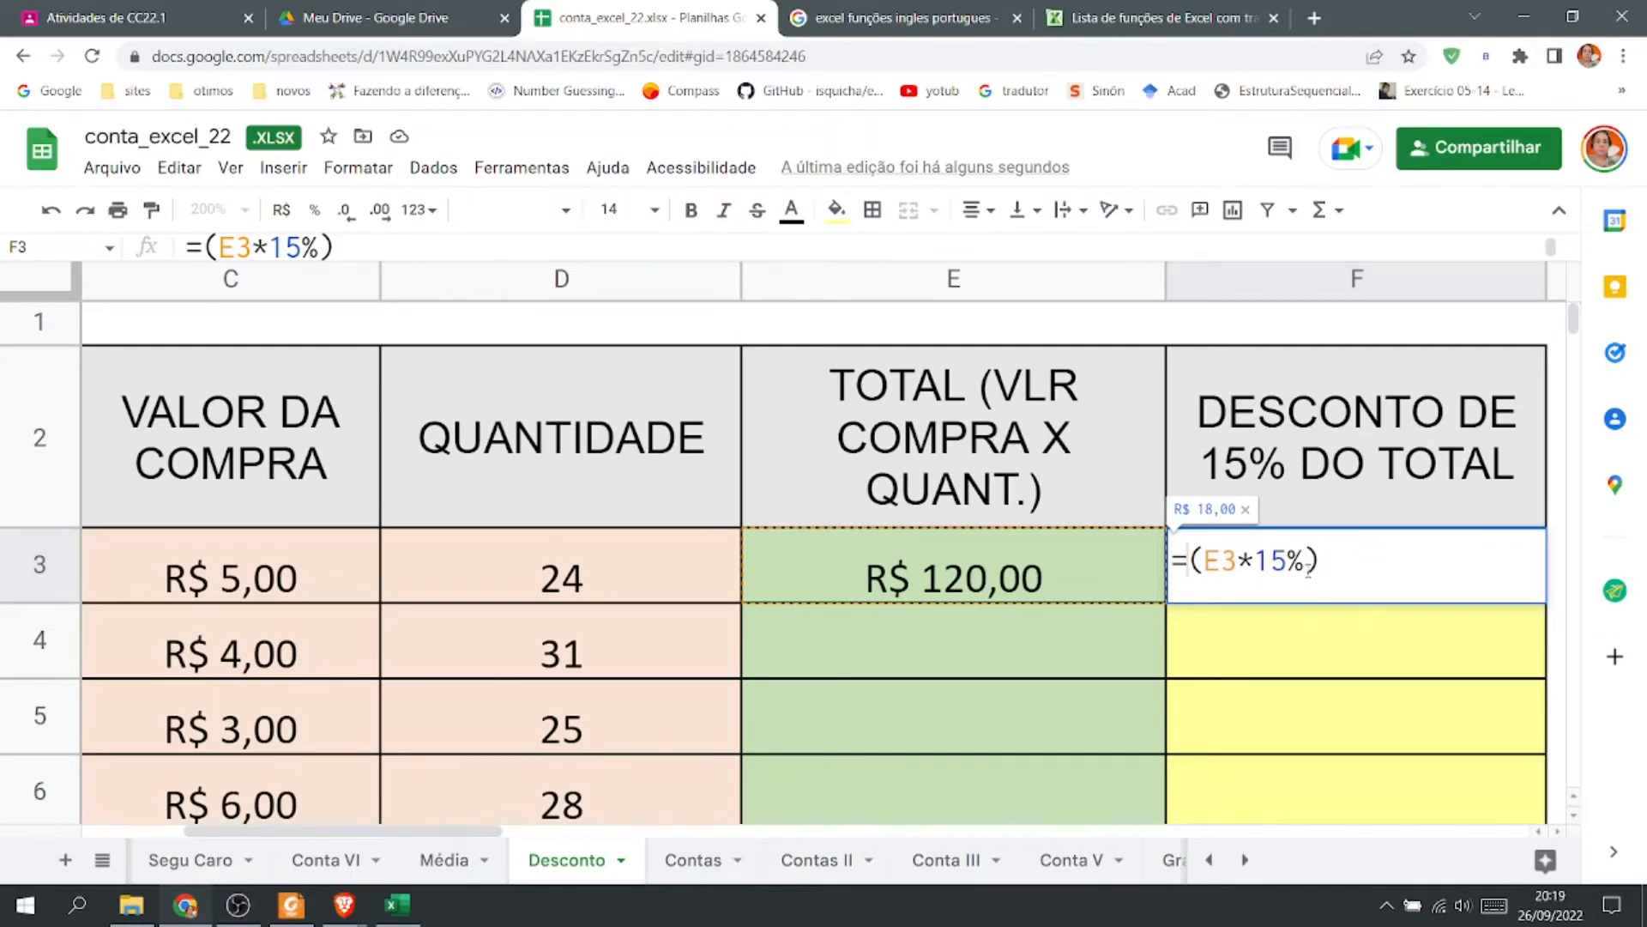
key("Return")
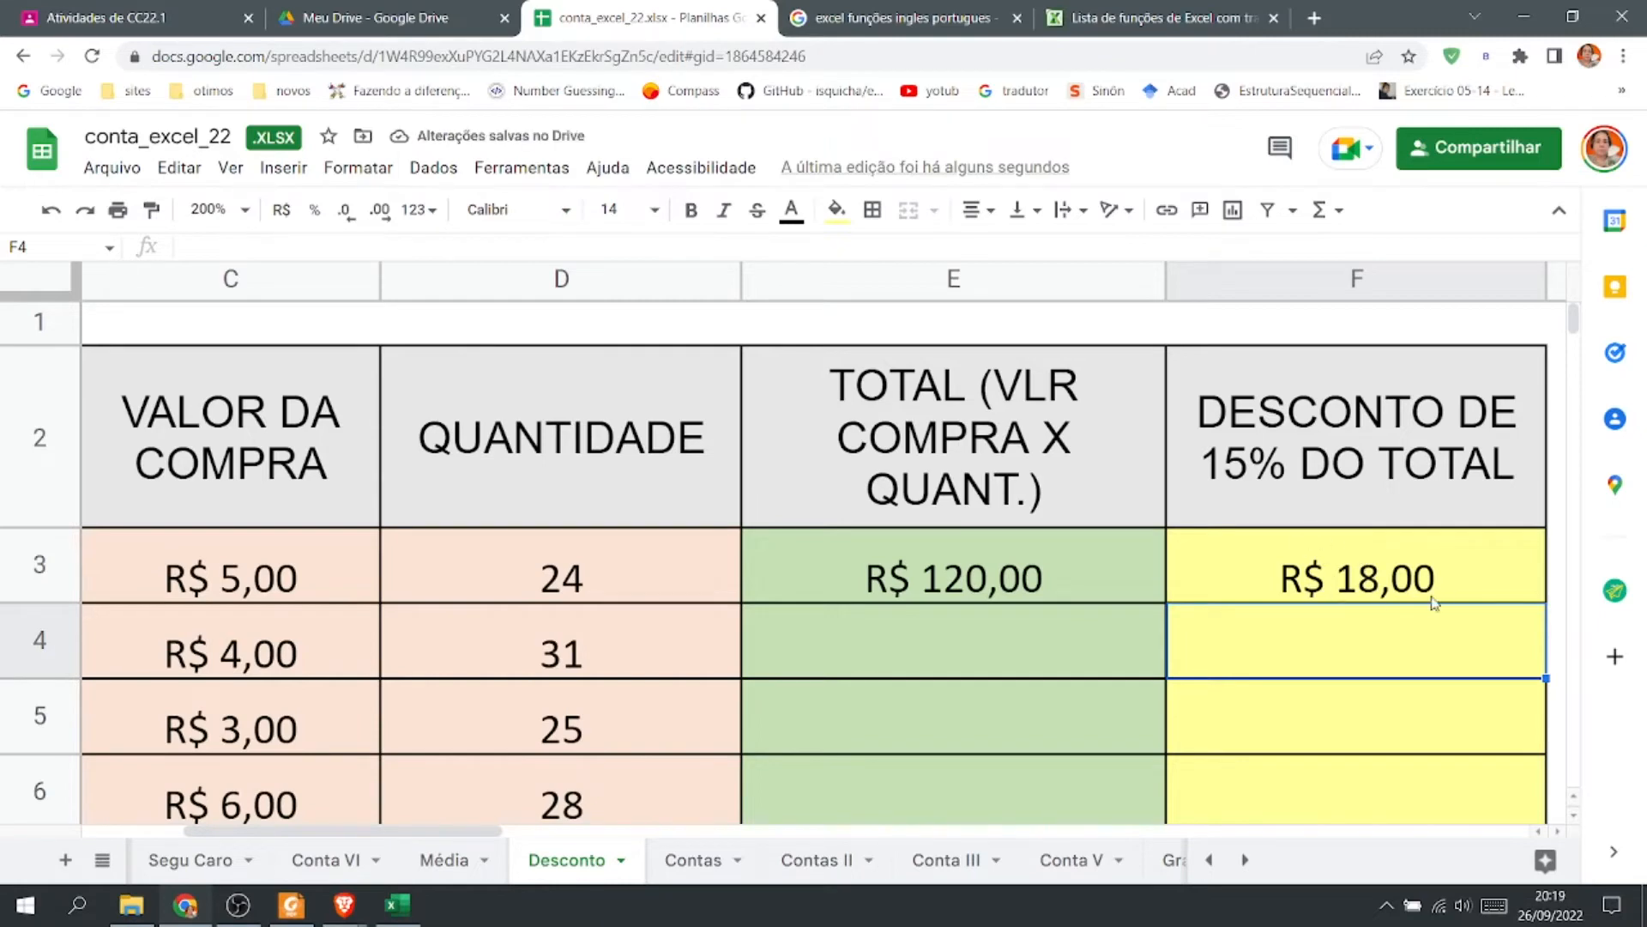
Set F3's formula to =E3-(E3*15%) so it shows the total minus the 15% discount.
double_click(1318, 590)
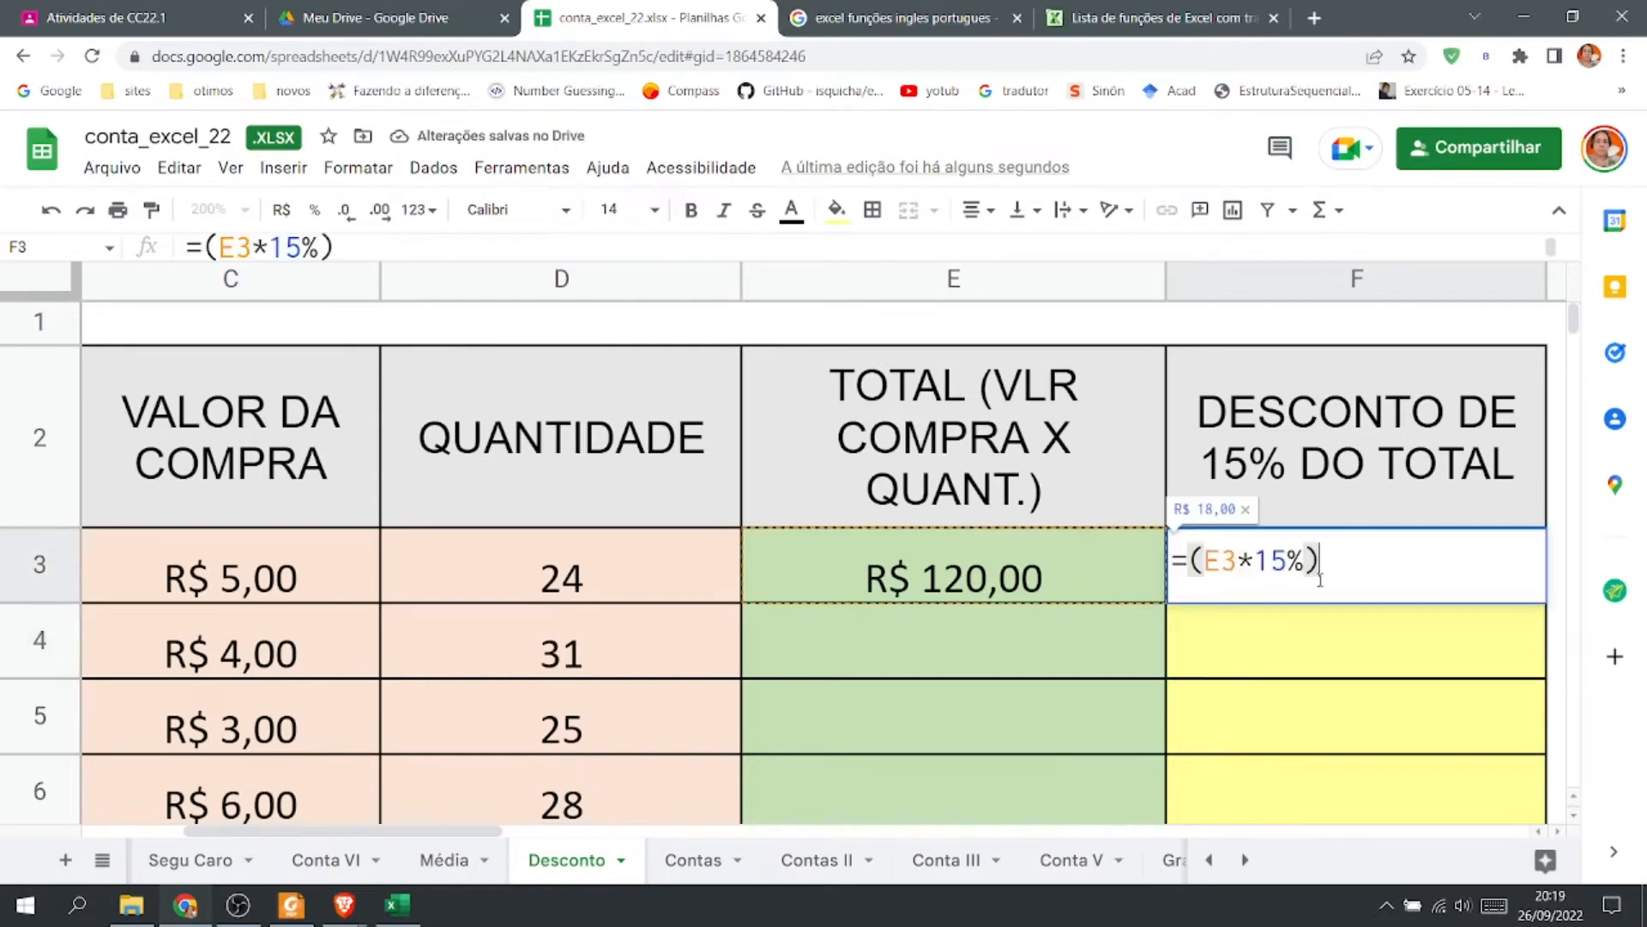
left_click(1193, 562)
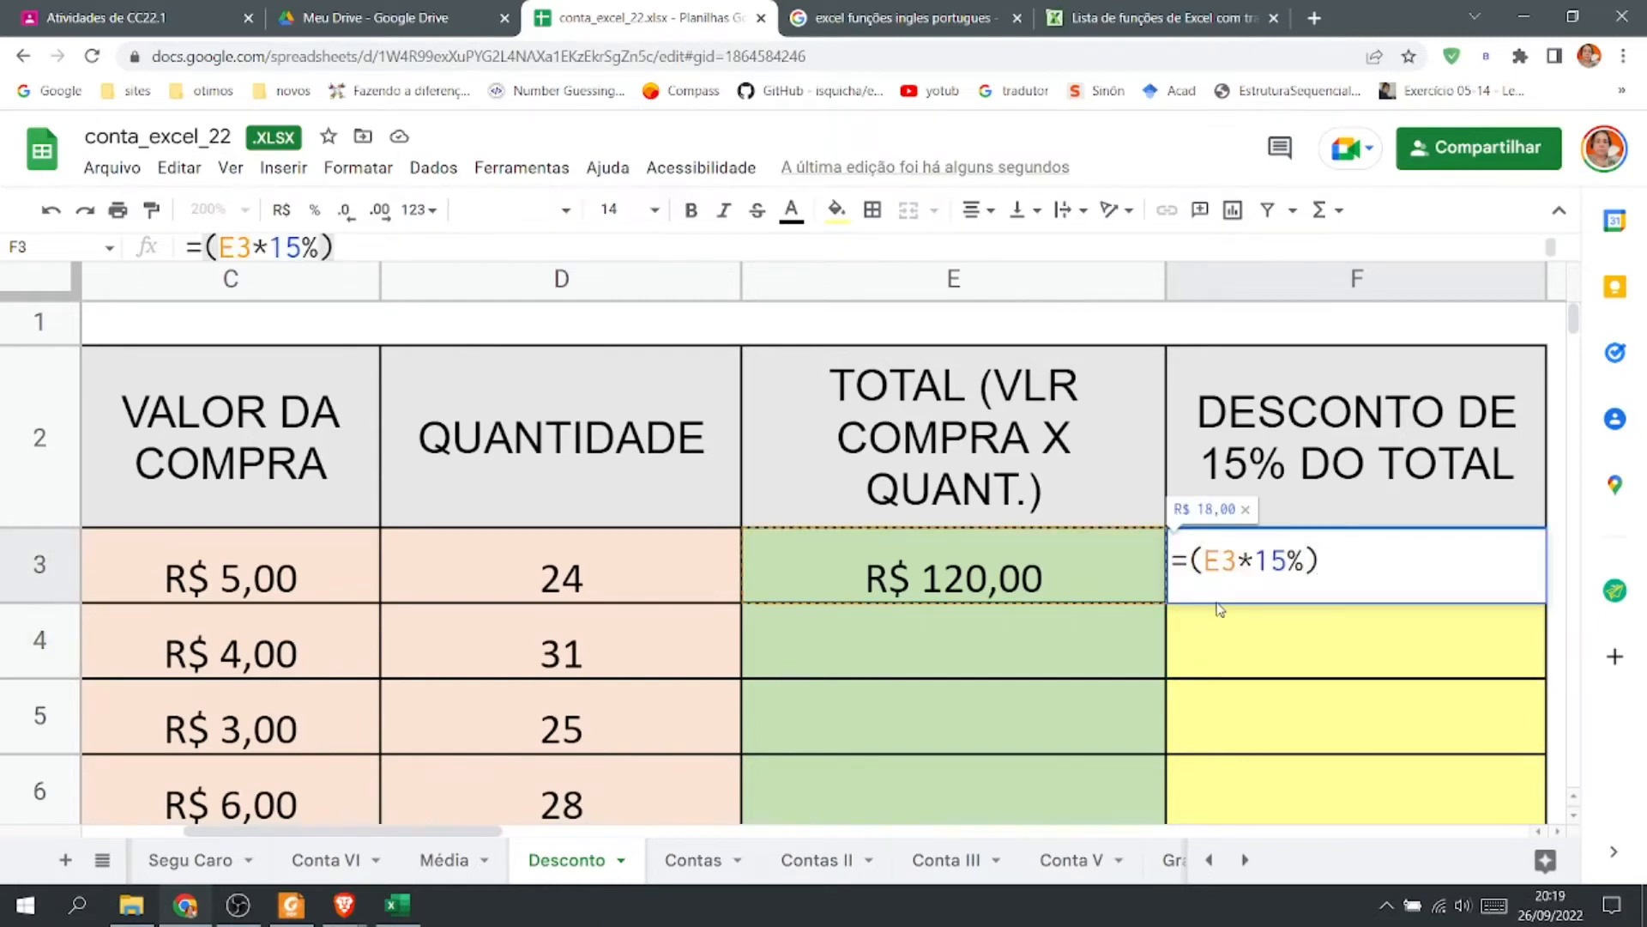
left_click(1115, 583)
type("-")
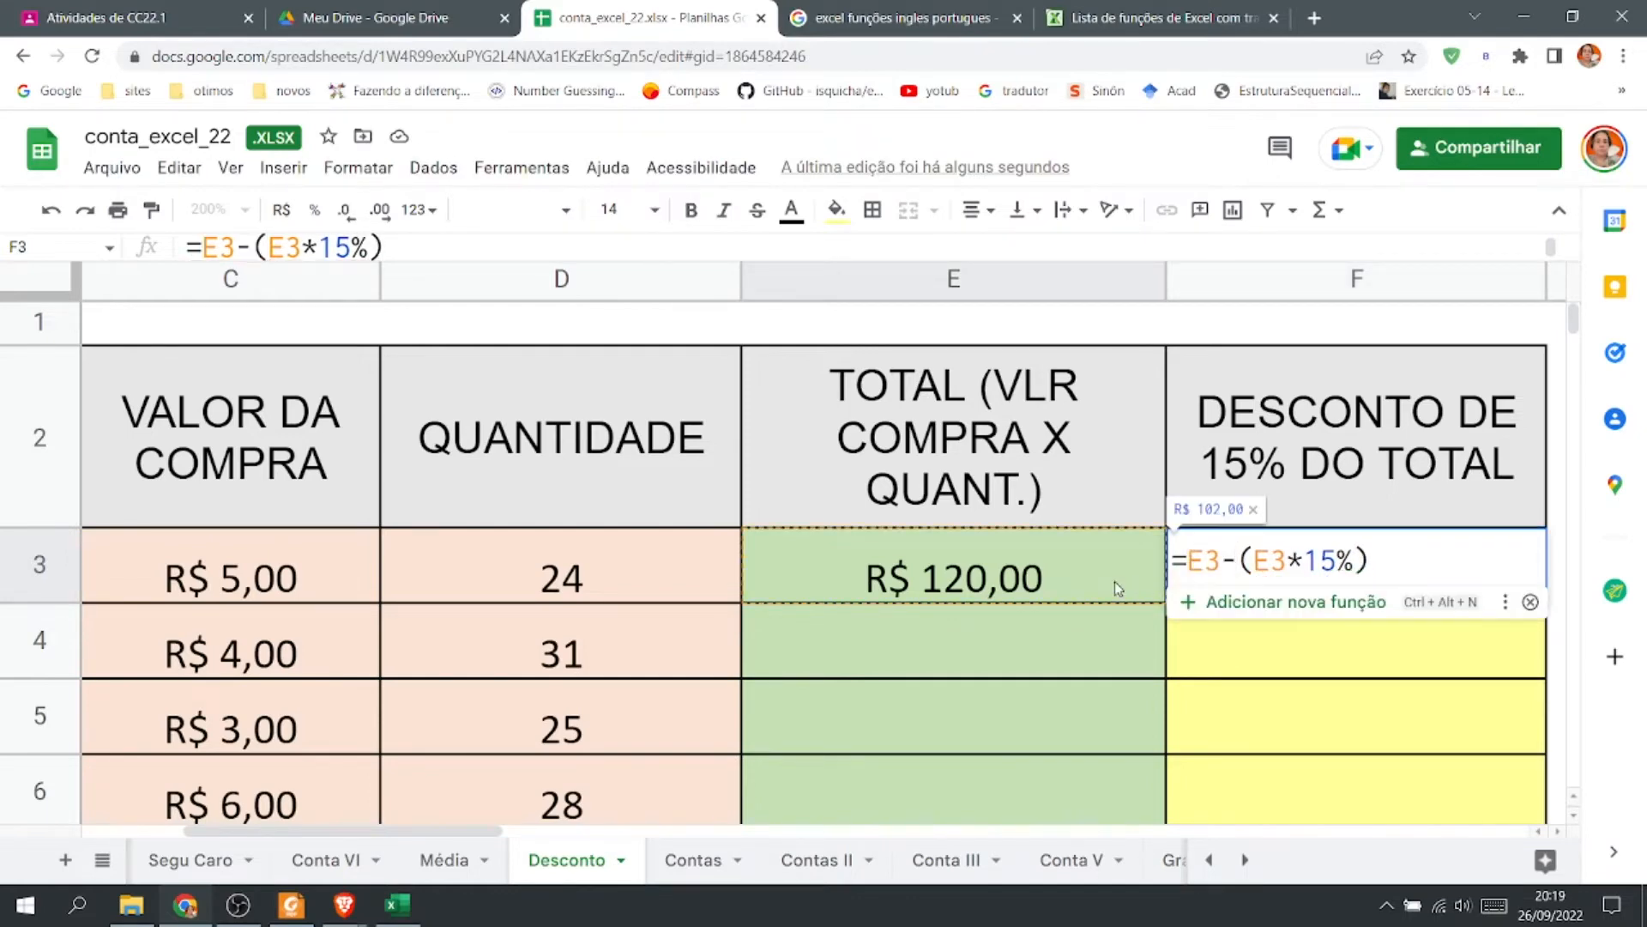
key("Return")
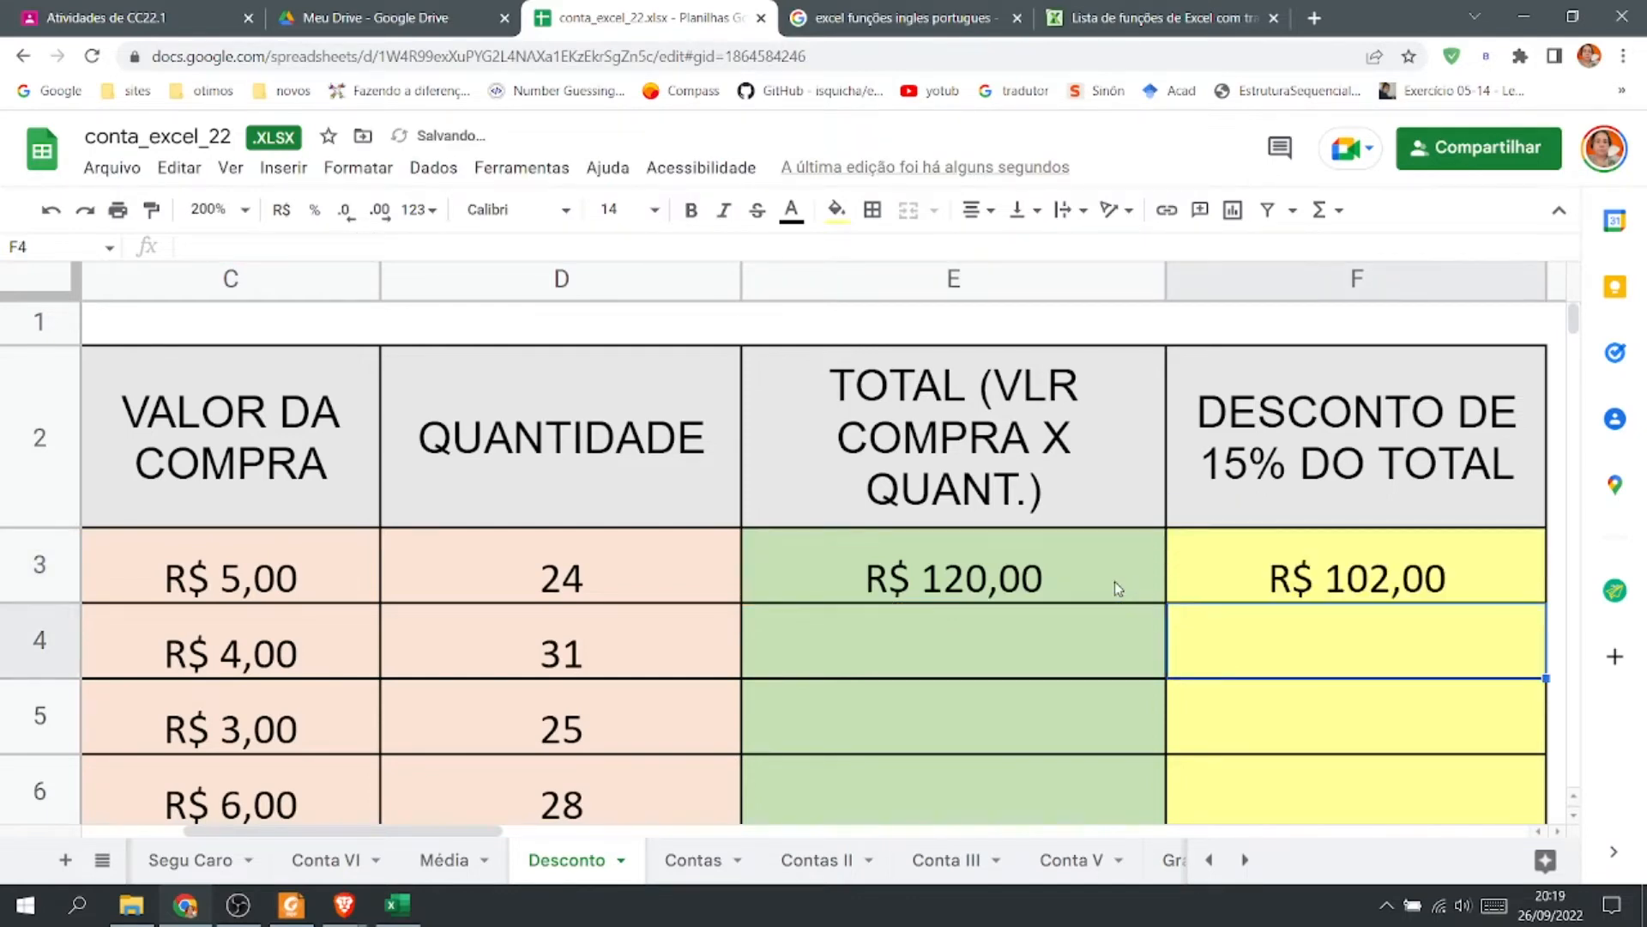
double_click(1292, 571)
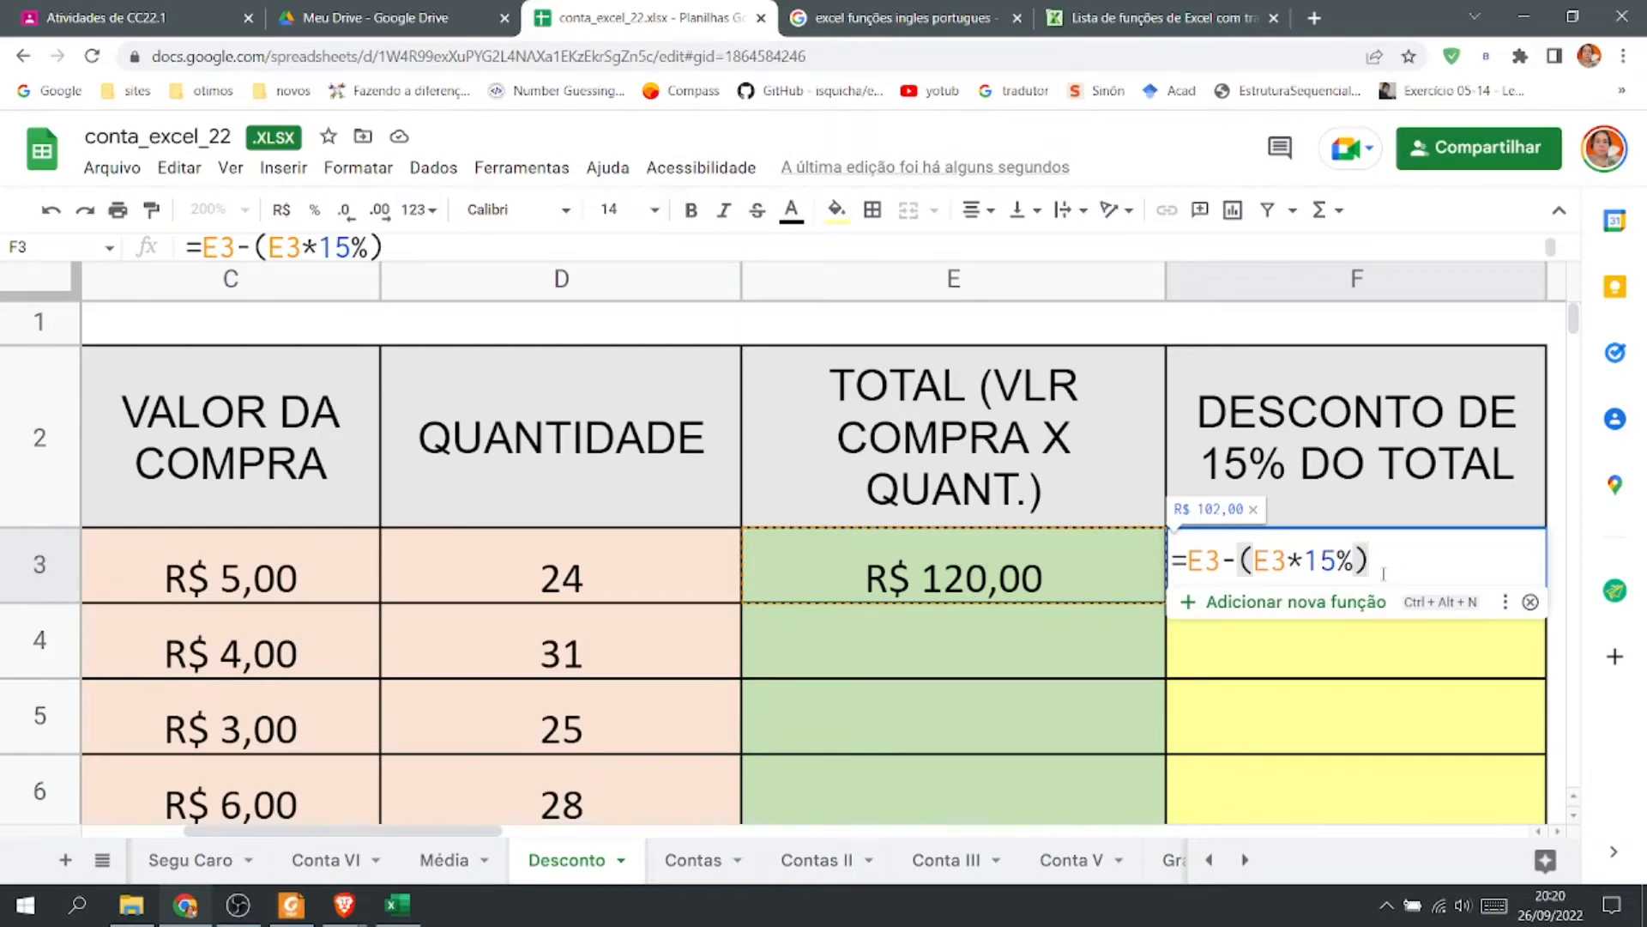
On the Contas sheet, total January's bills in B14 with =SUM(B6:B13).
left_click(696, 863)
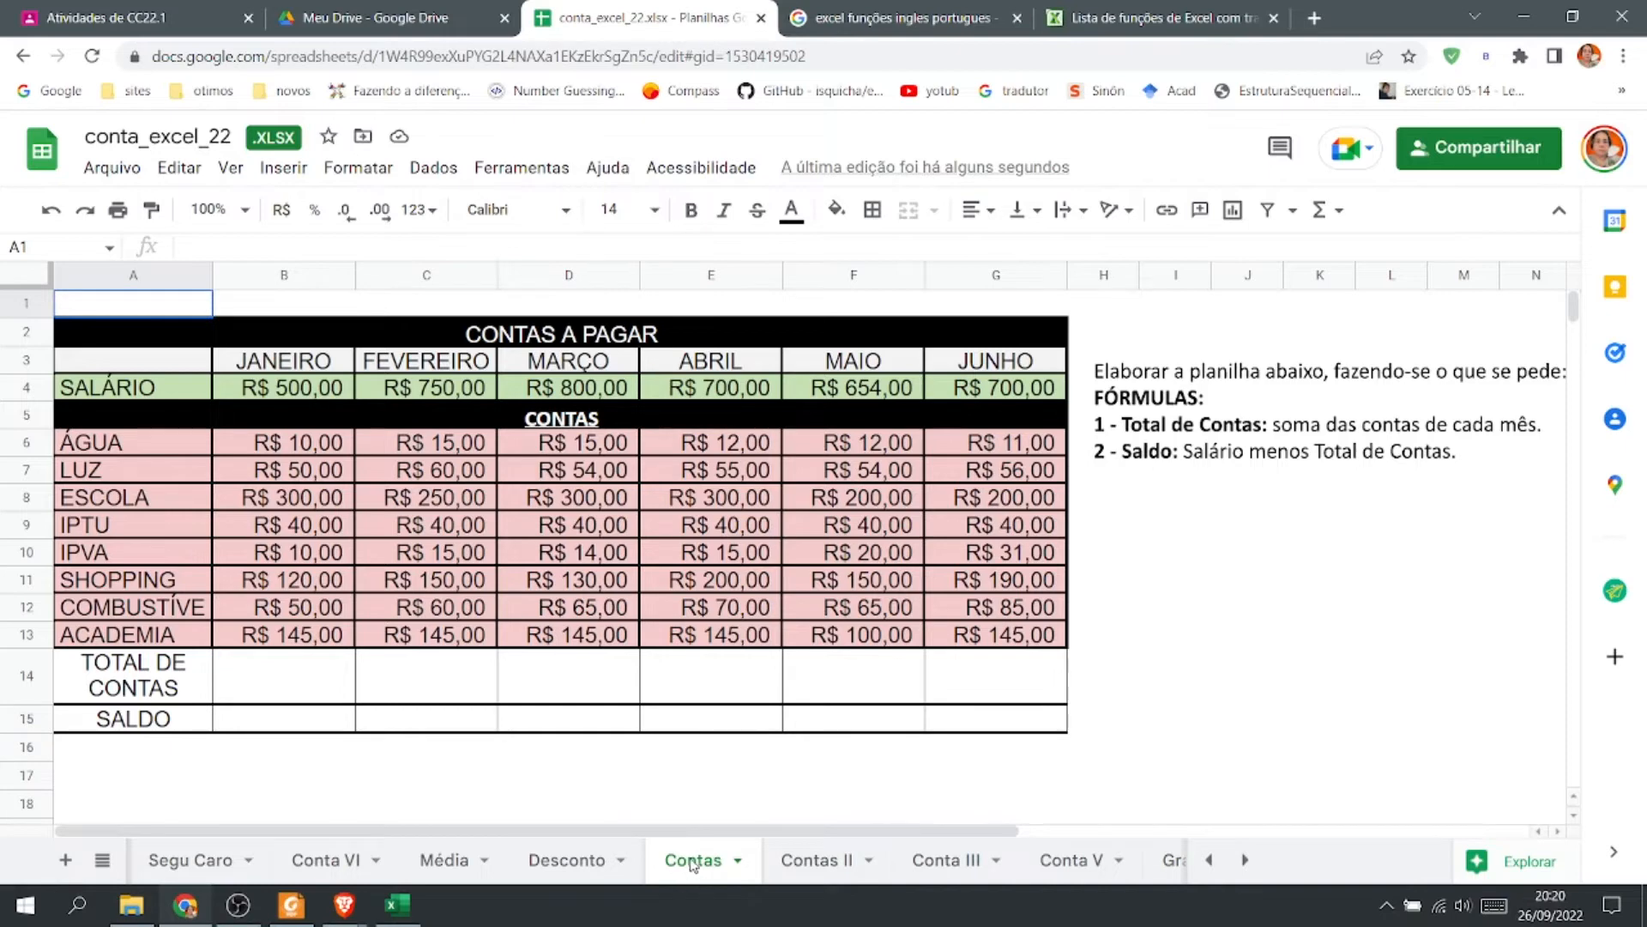
left_click(257, 682)
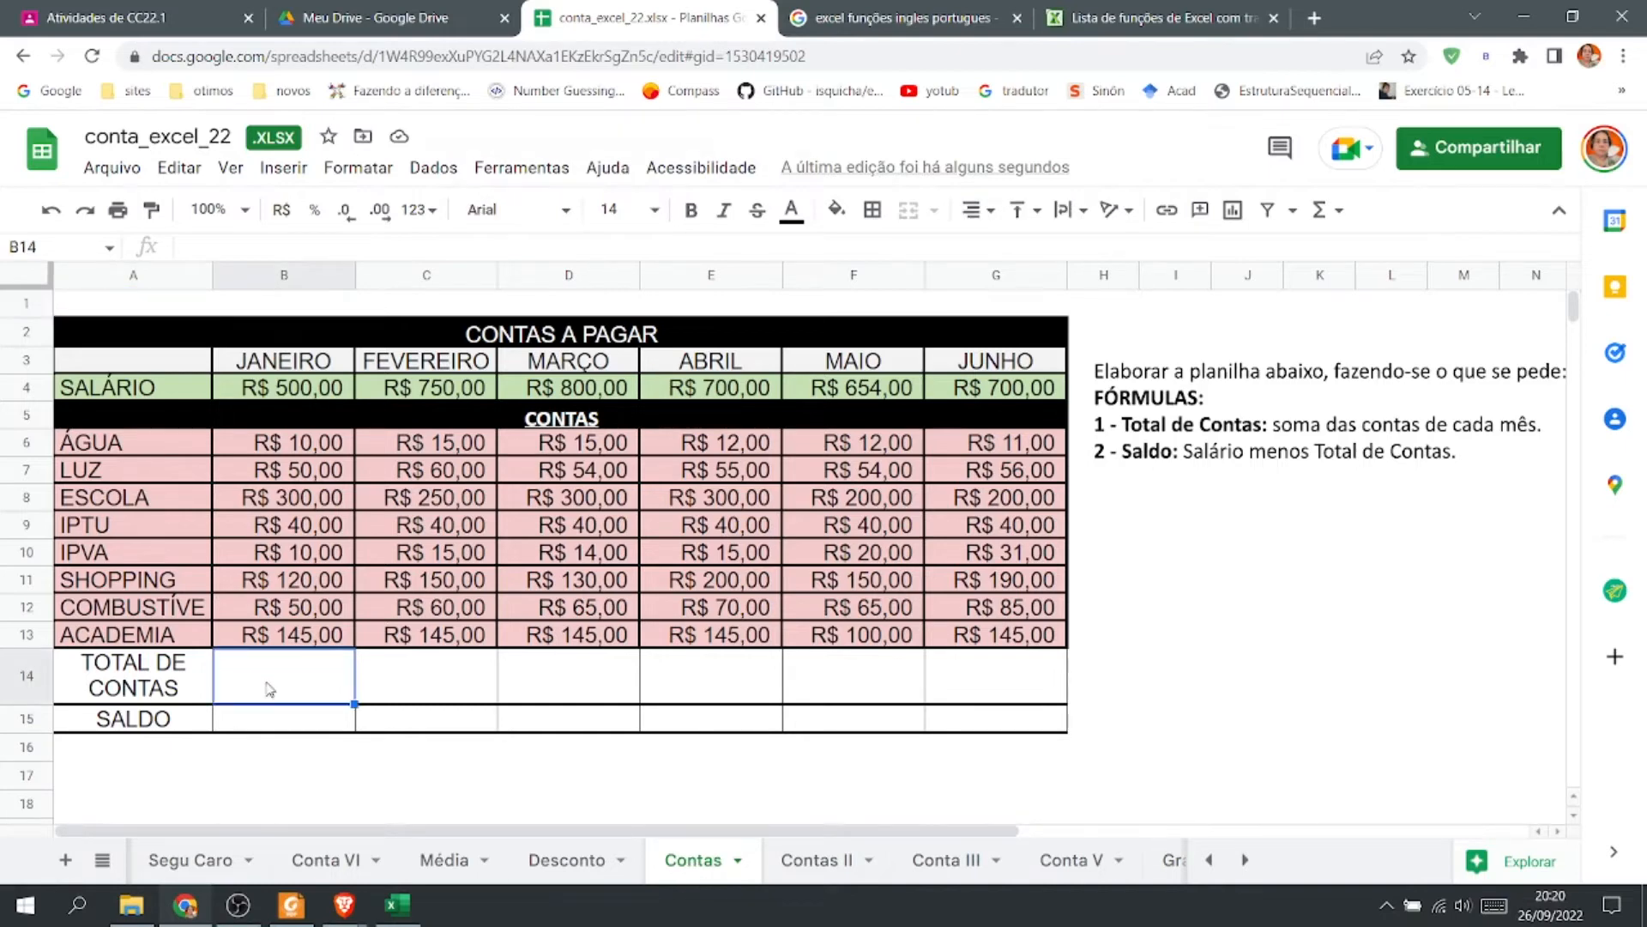
left_click(1341, 214)
left_click(1341, 251)
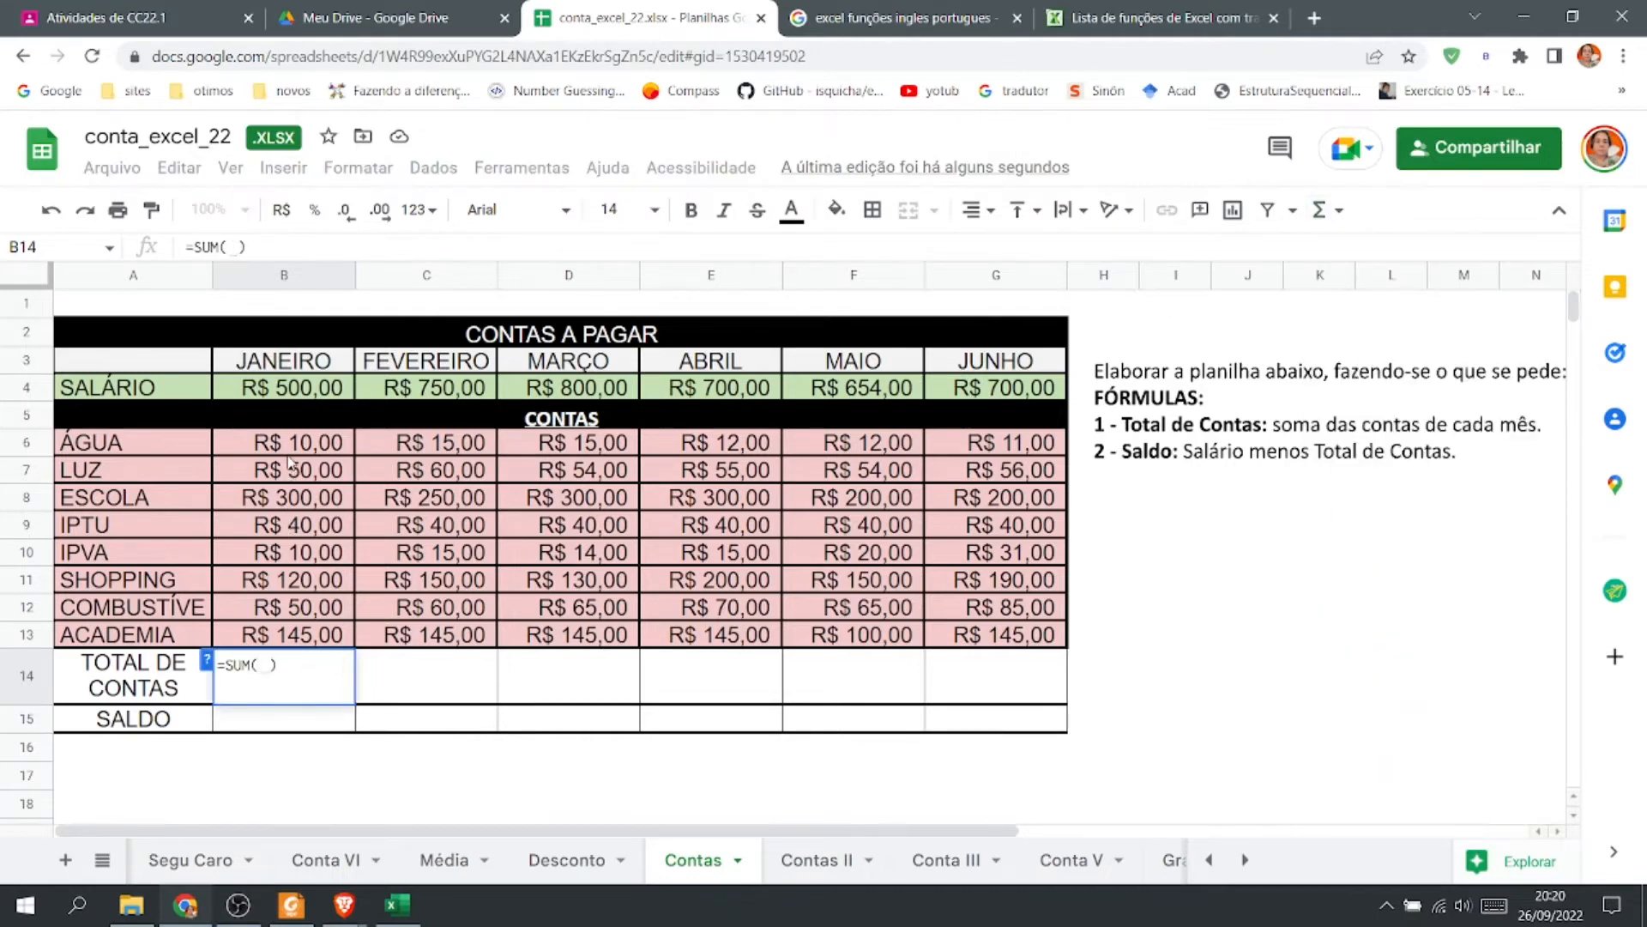
left_click_drag(289, 450, 317, 638)
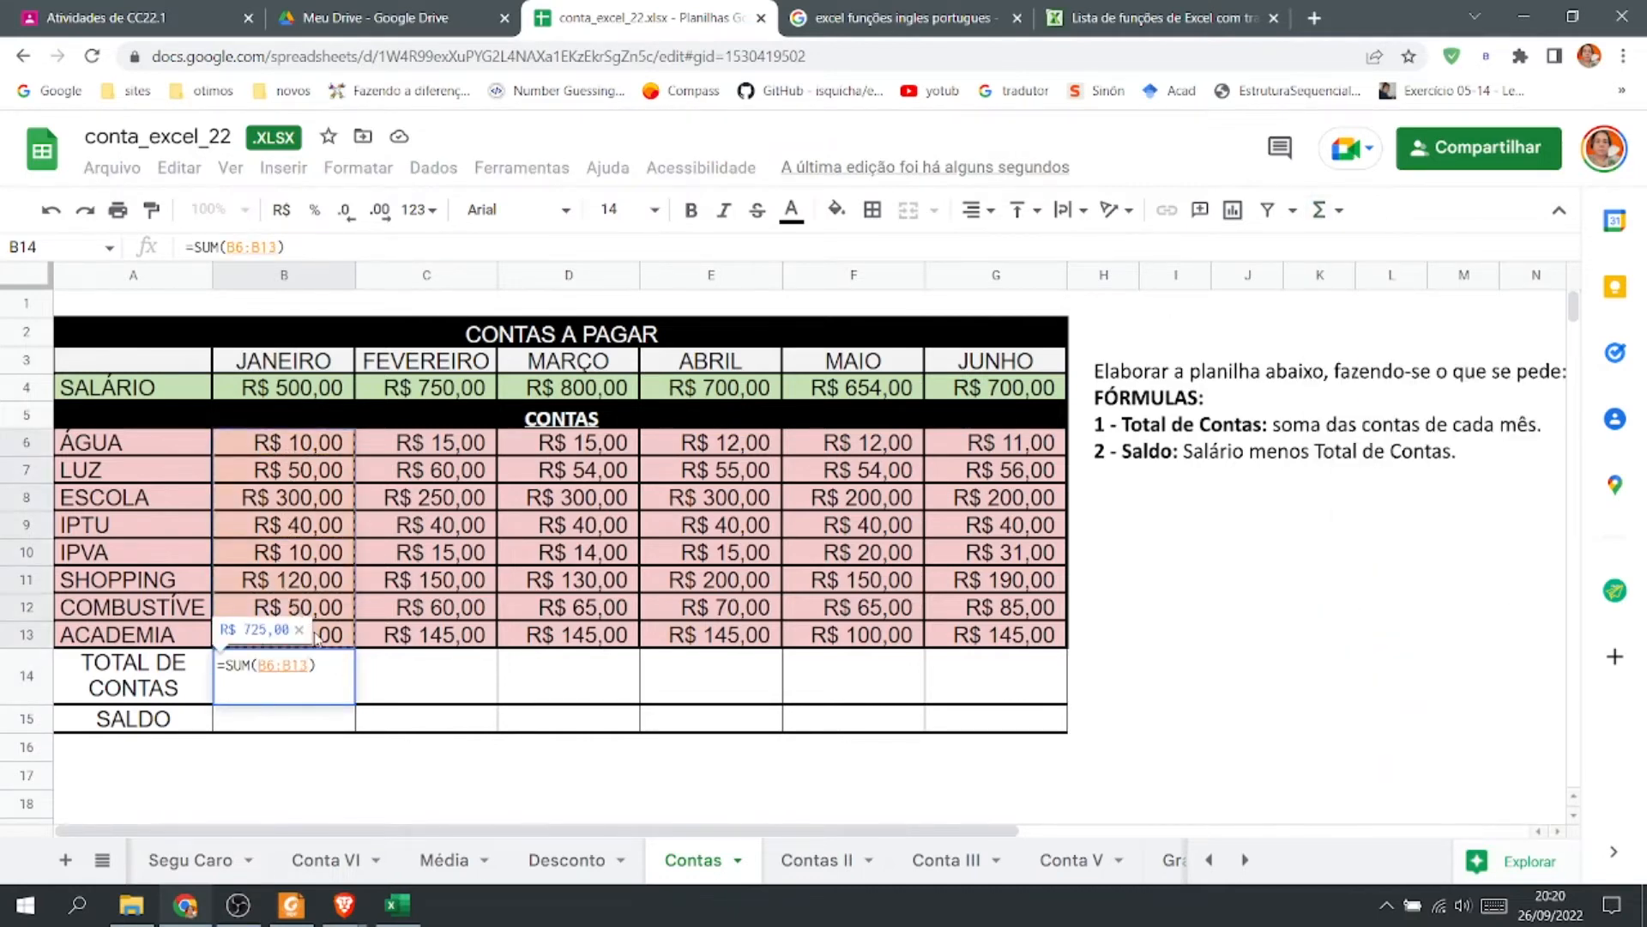
key("Return")
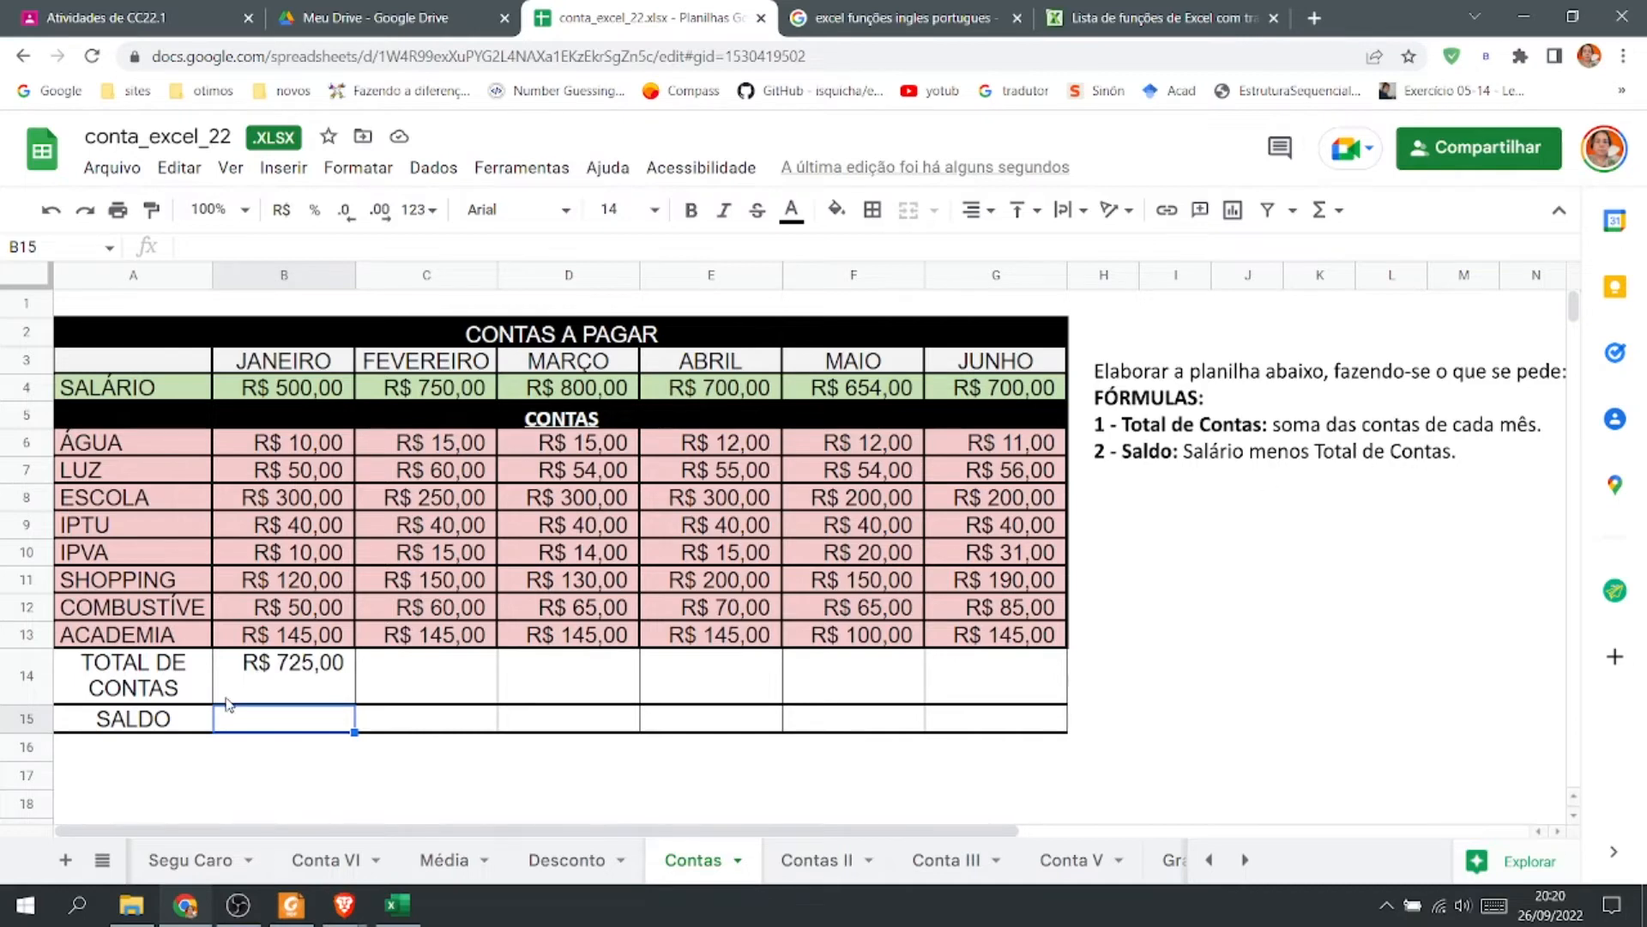
Calculate January's balance in B15 as =B4-B14, salary minus total bills.
type("=")
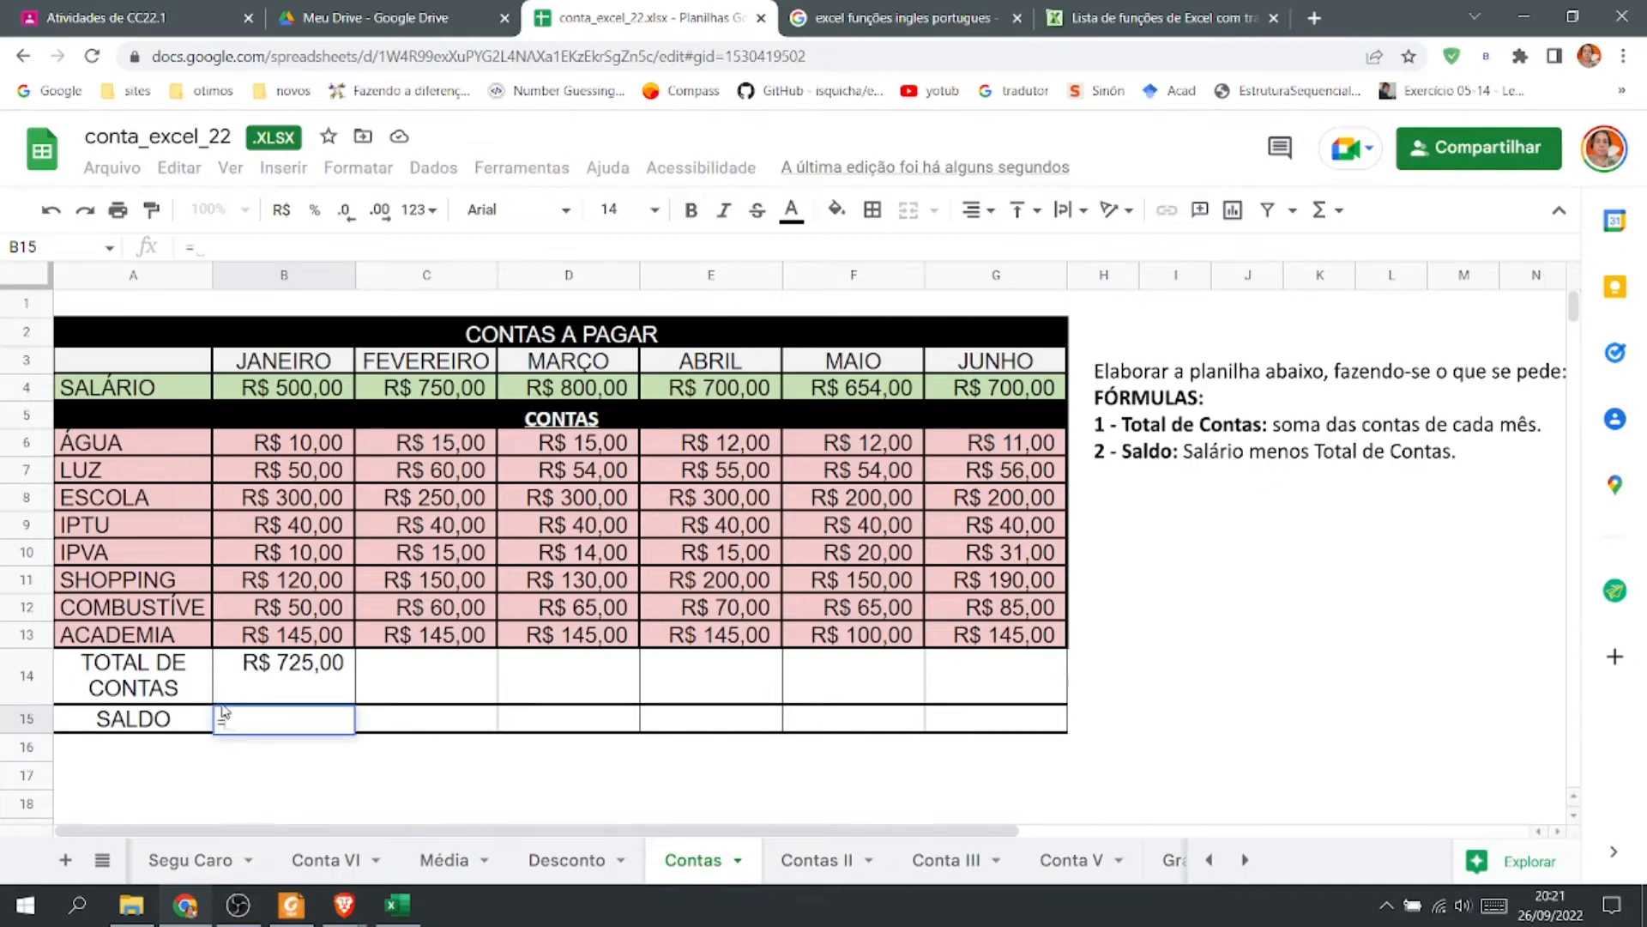
left_click(296, 394)
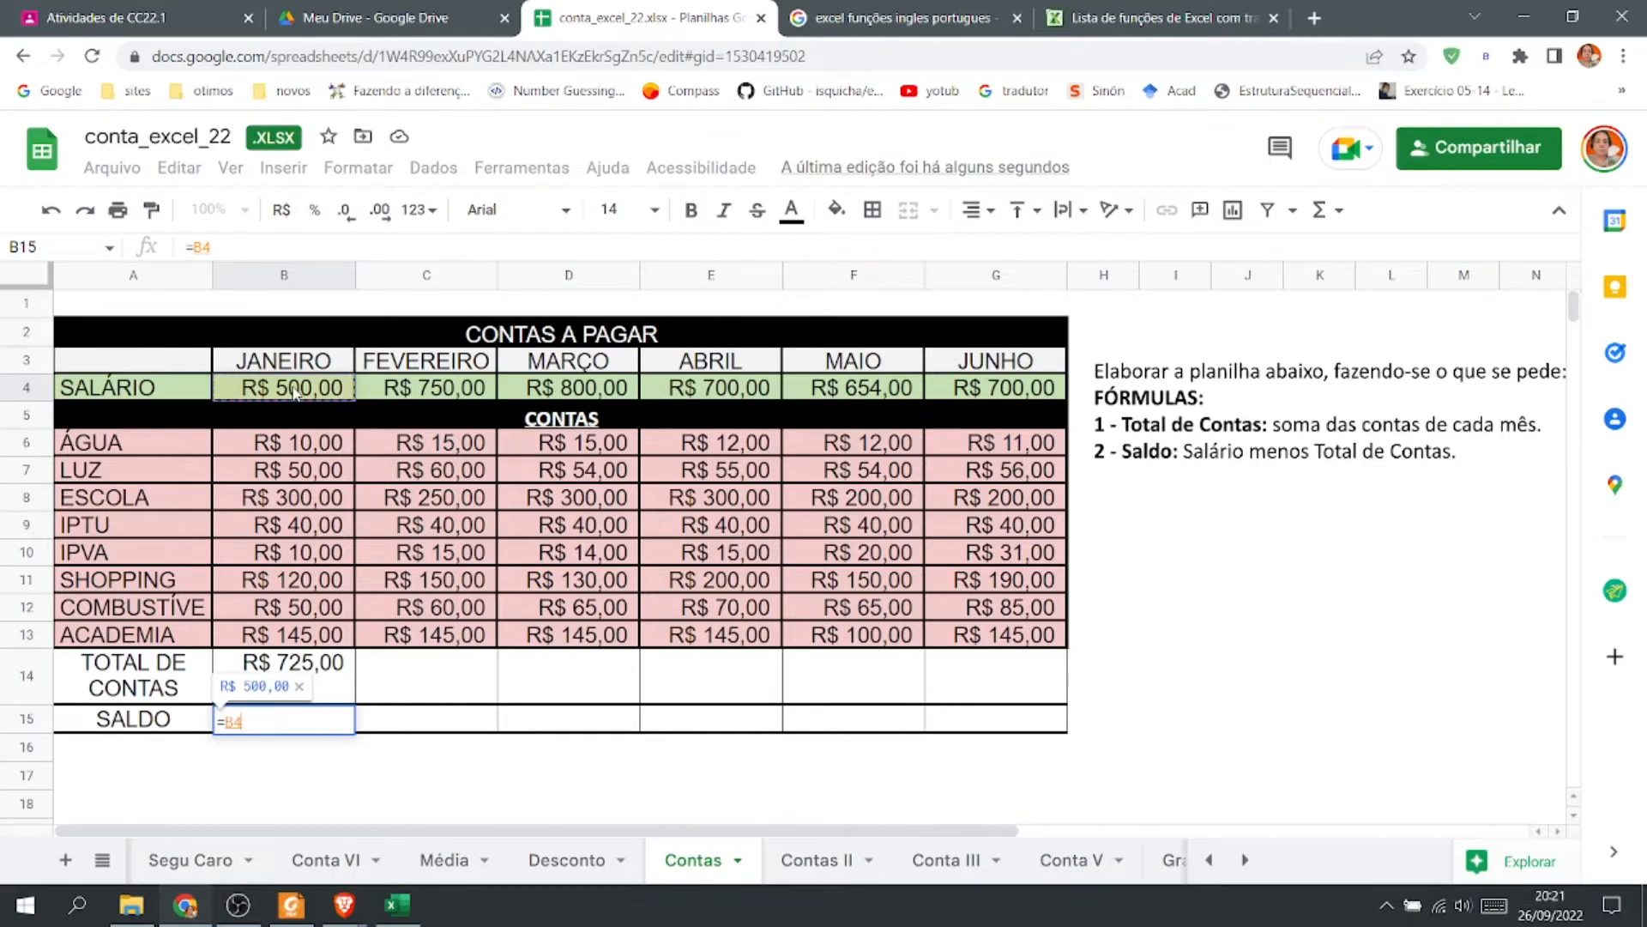
type("-")
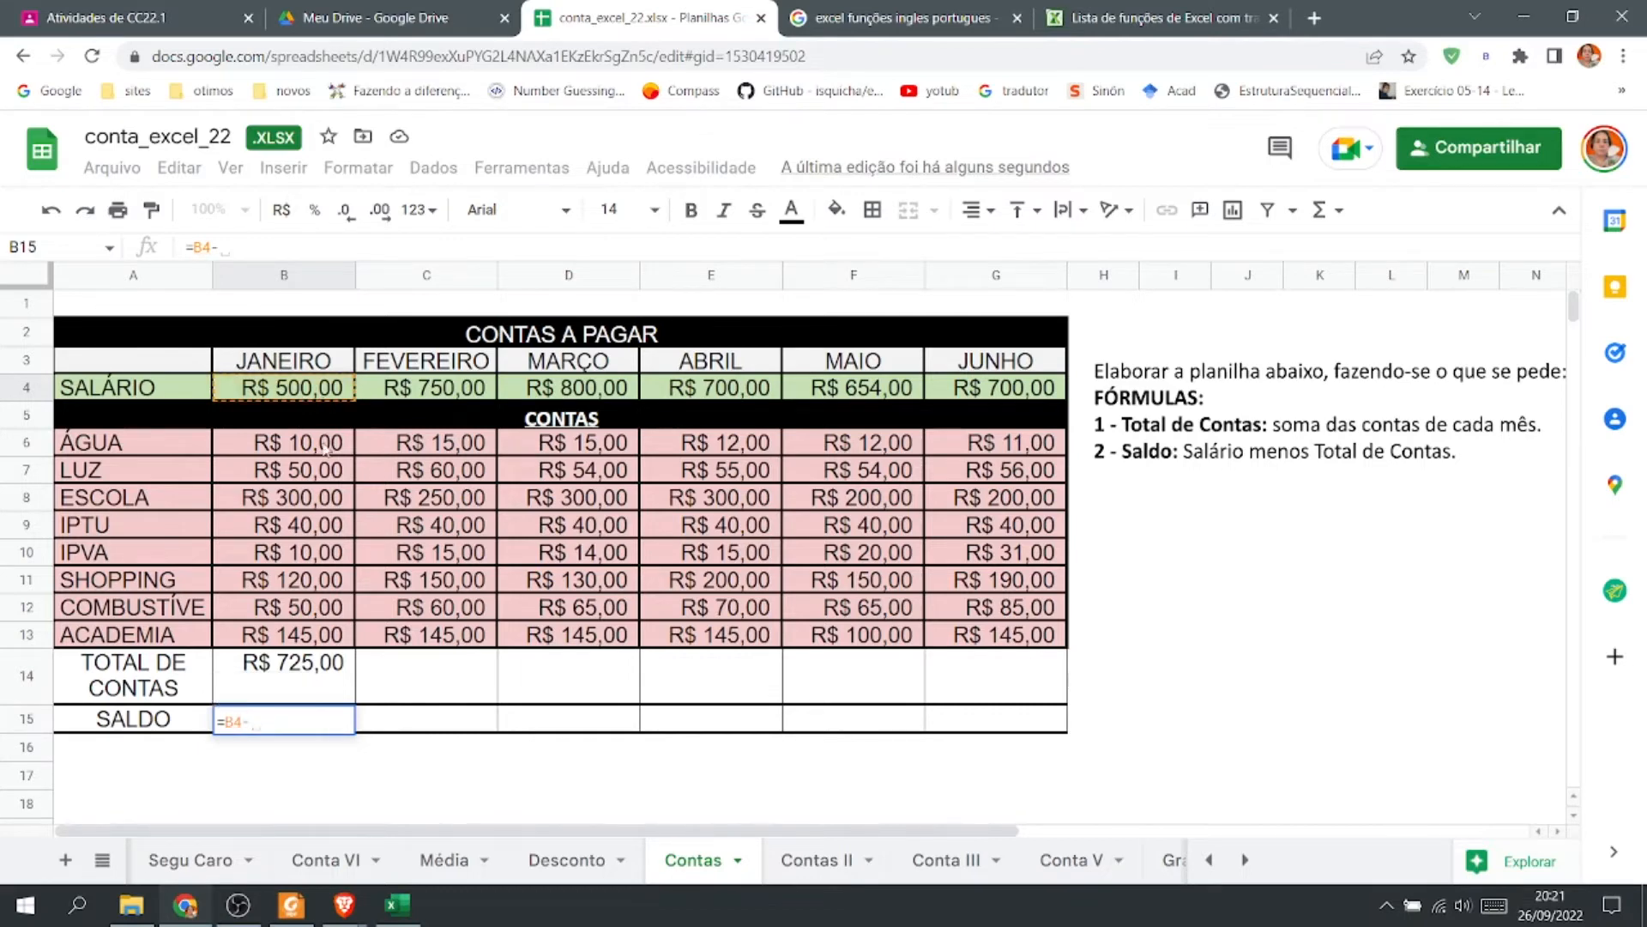
left_click(317, 686)
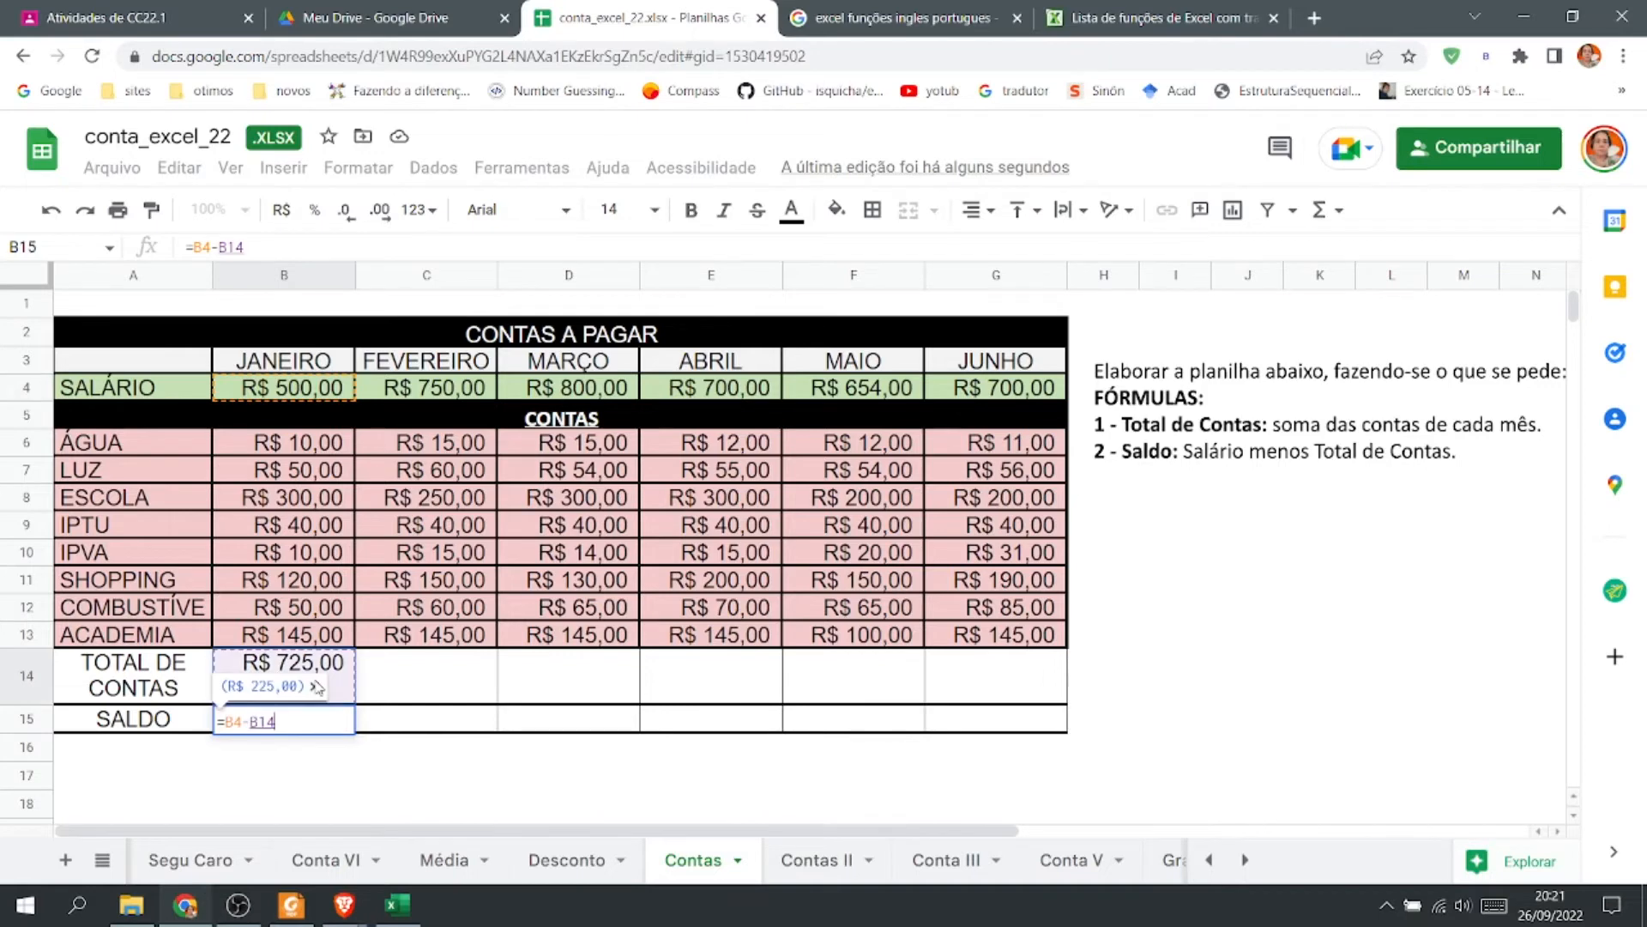
key("Return")
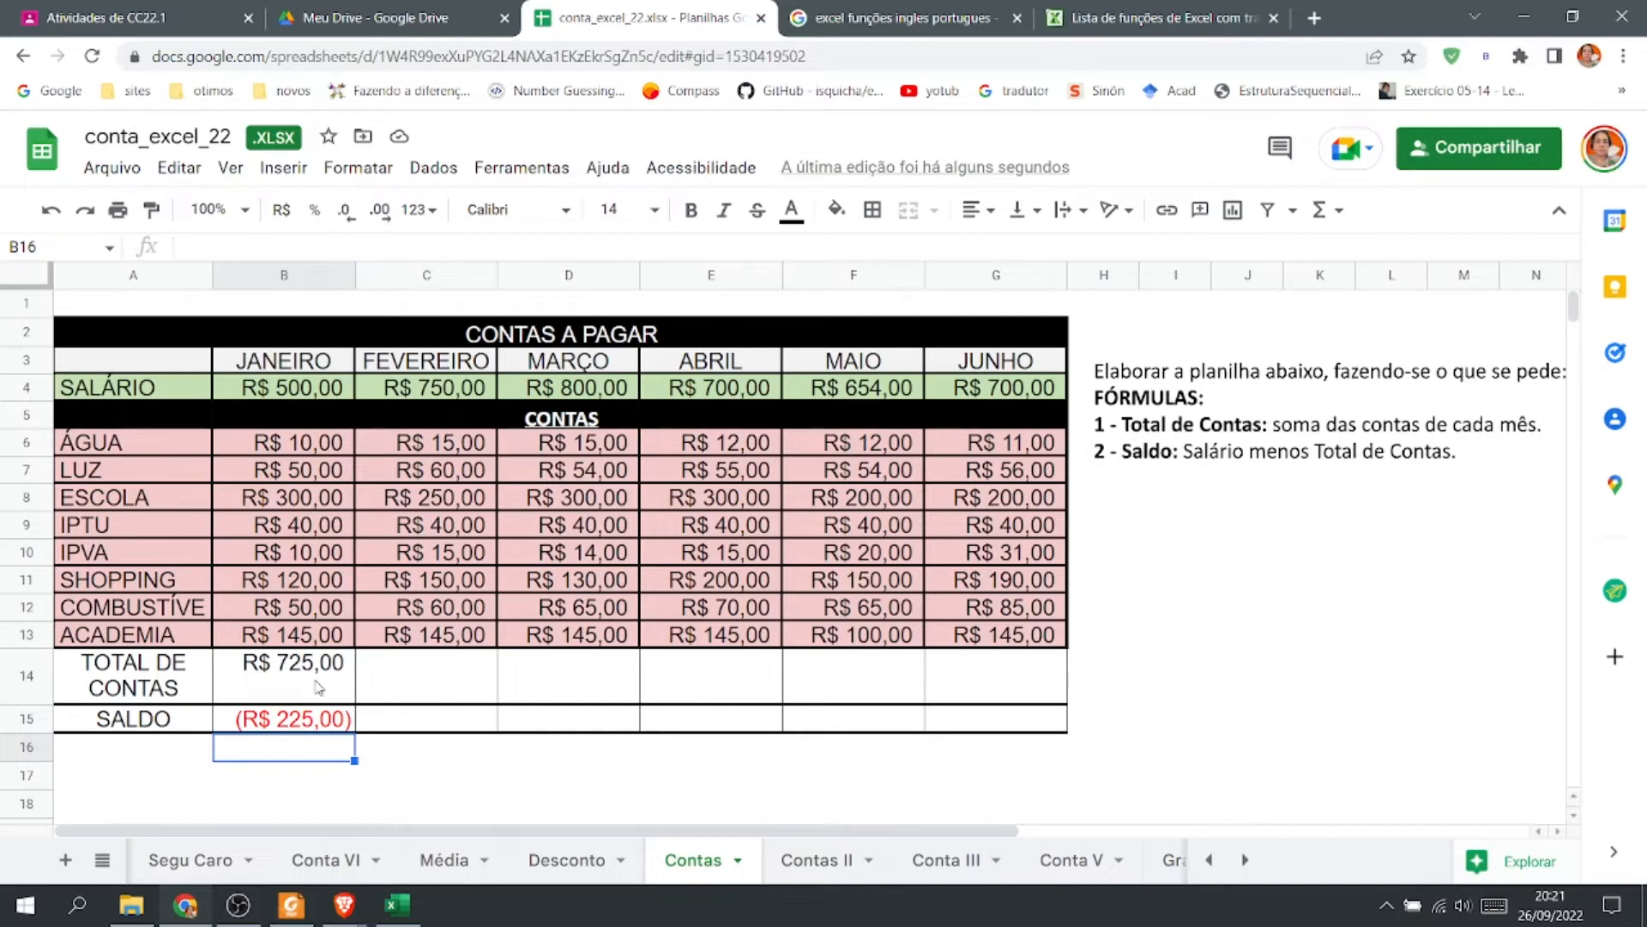
Copy the total and balance formulas across to the months in columns C through G.
double_click(317, 719)
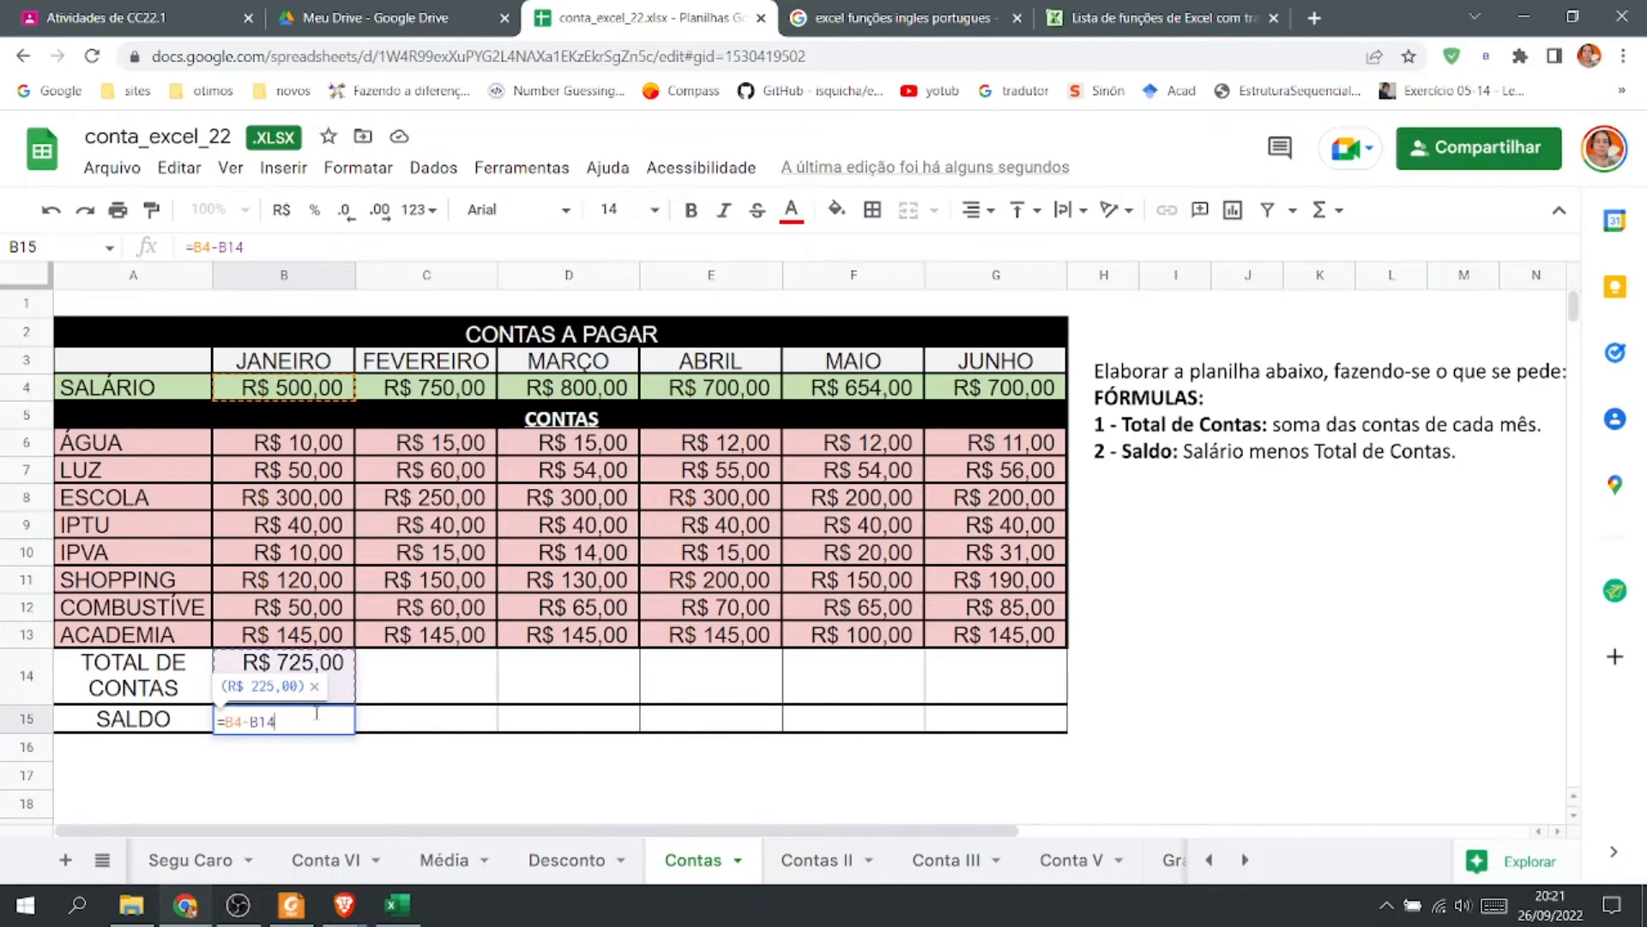
key("Escape")
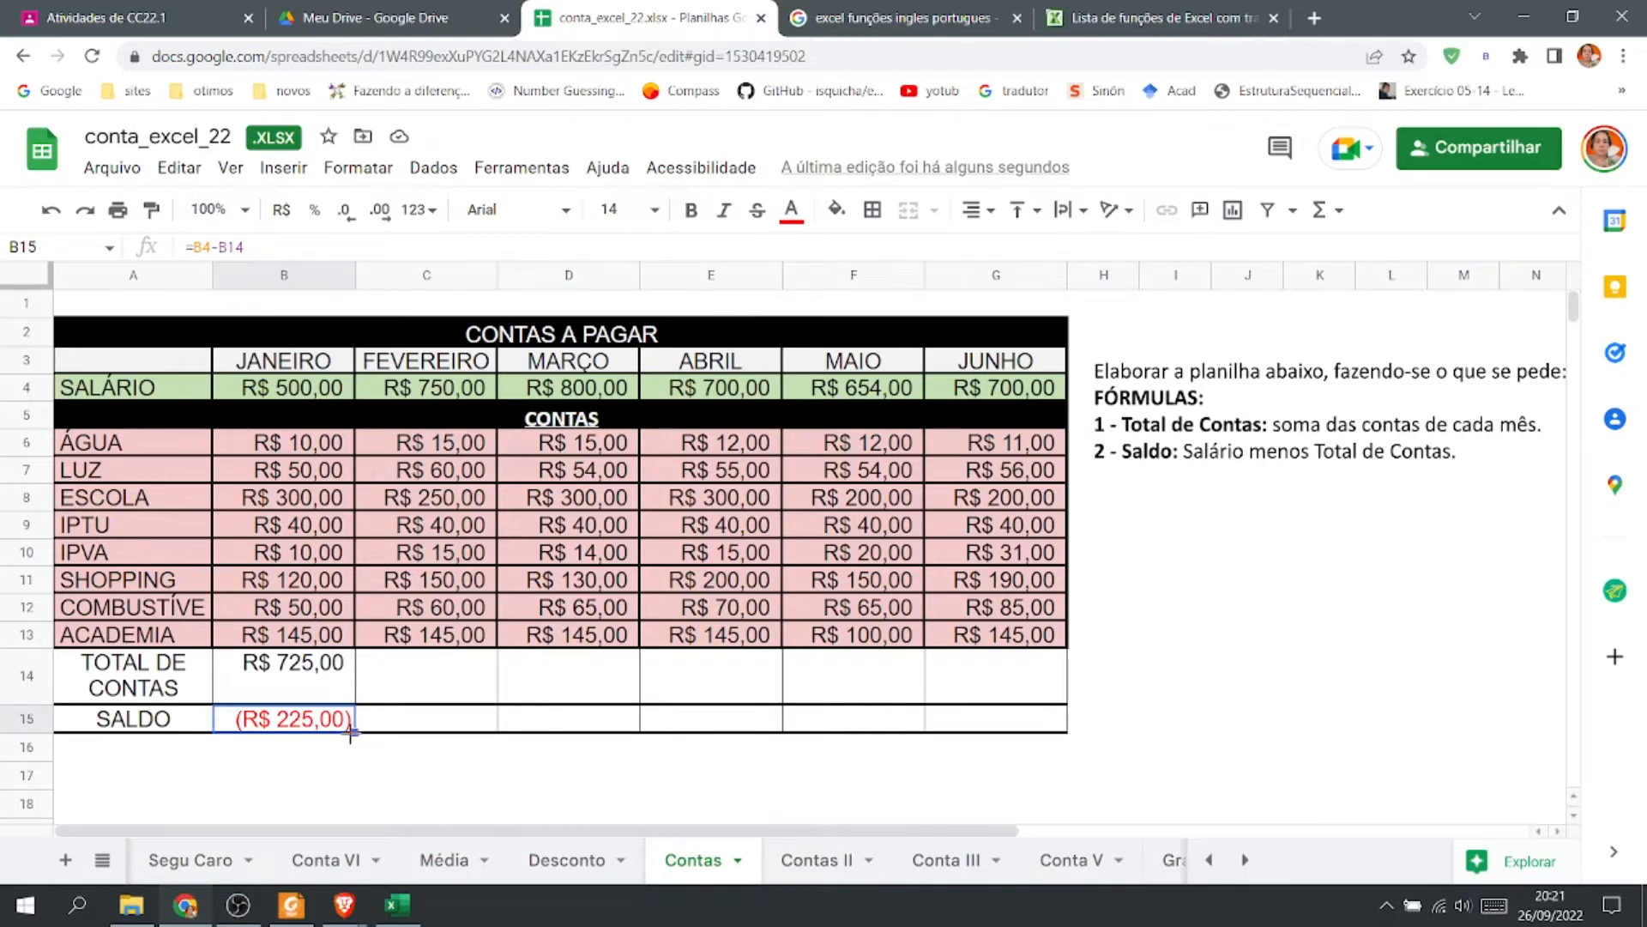
left_click_drag(351, 706, 1130, 710)
left_click(1128, 701)
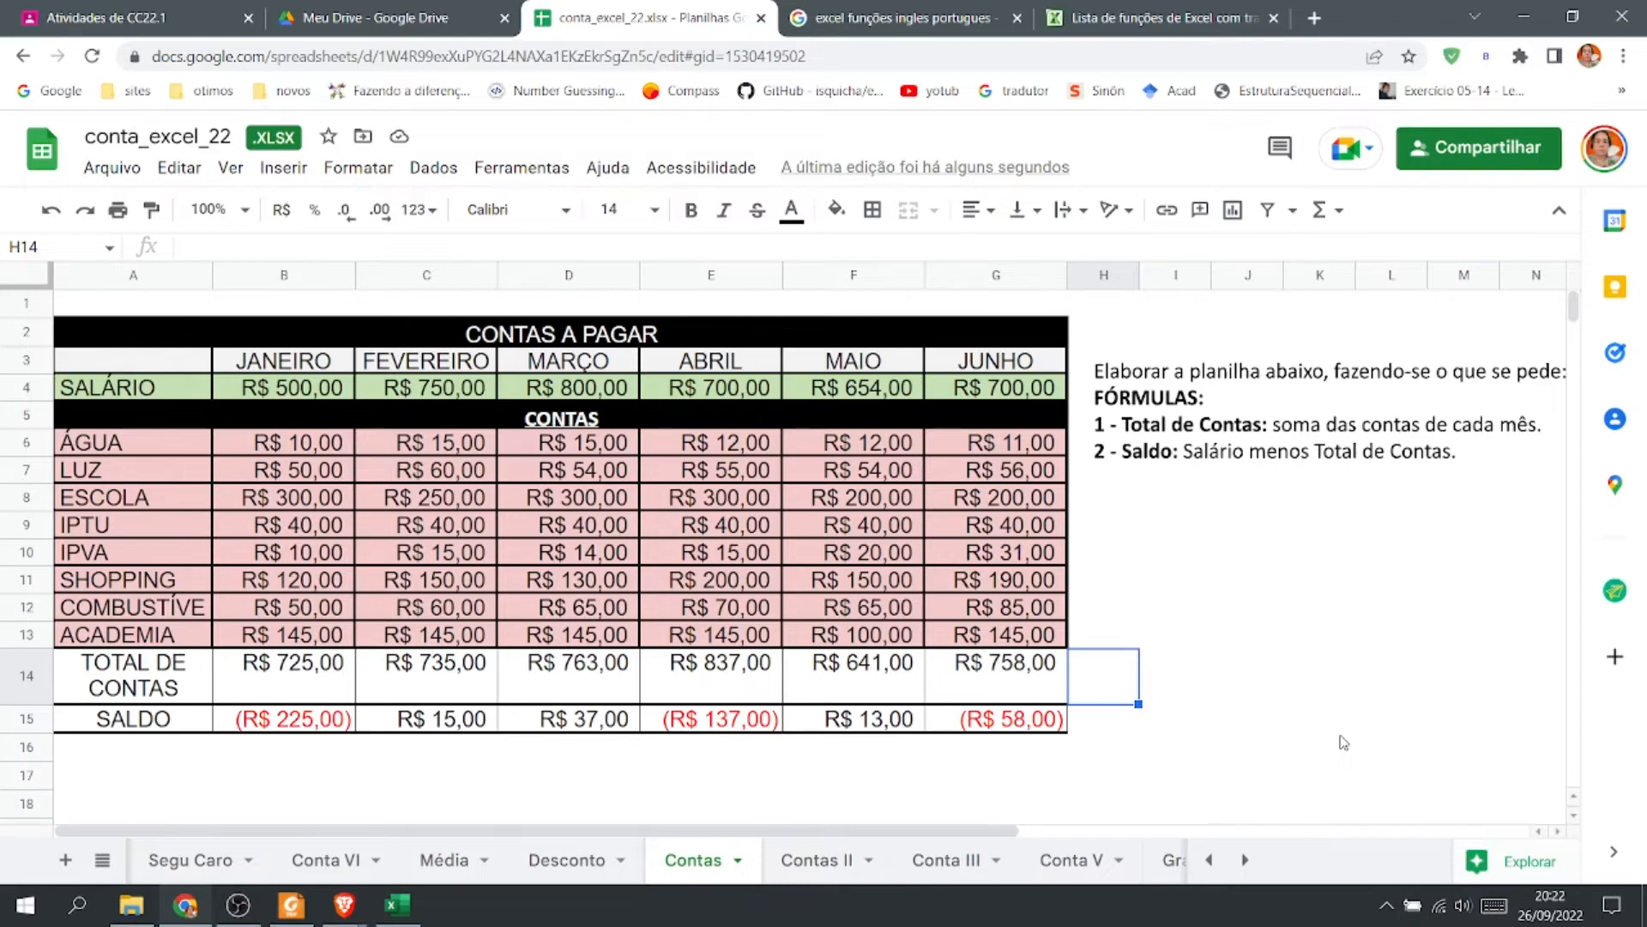
Open the Contas II sheet and read its payroll exercise instructions.
left_click(814, 858)
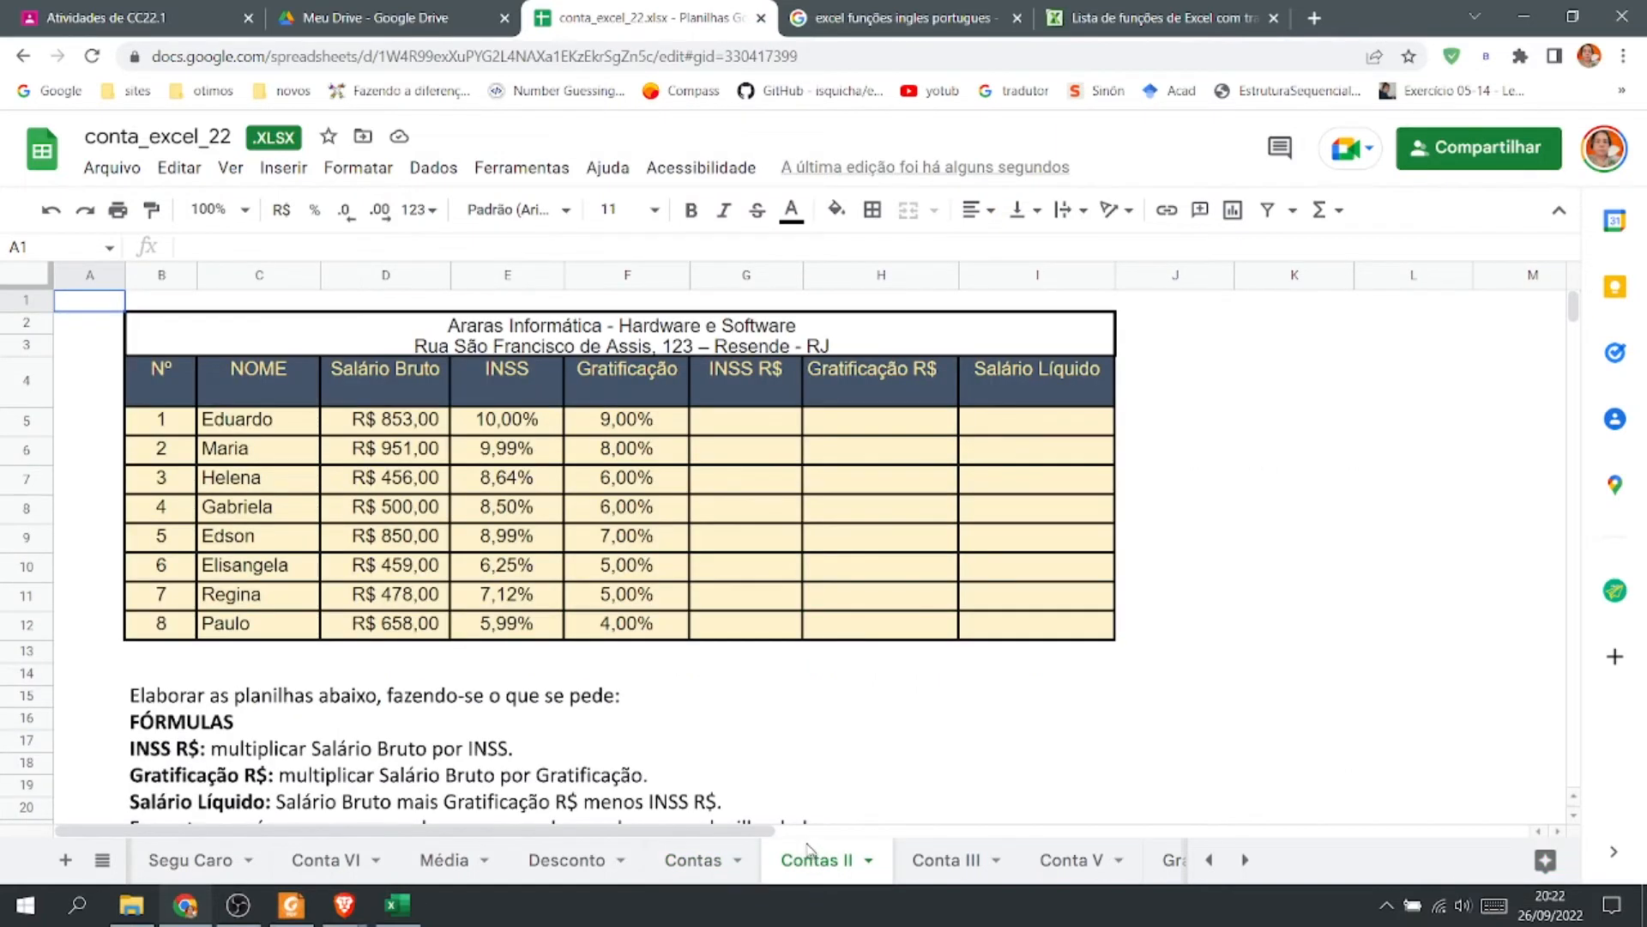
scroll(914, 645, "down", 3)
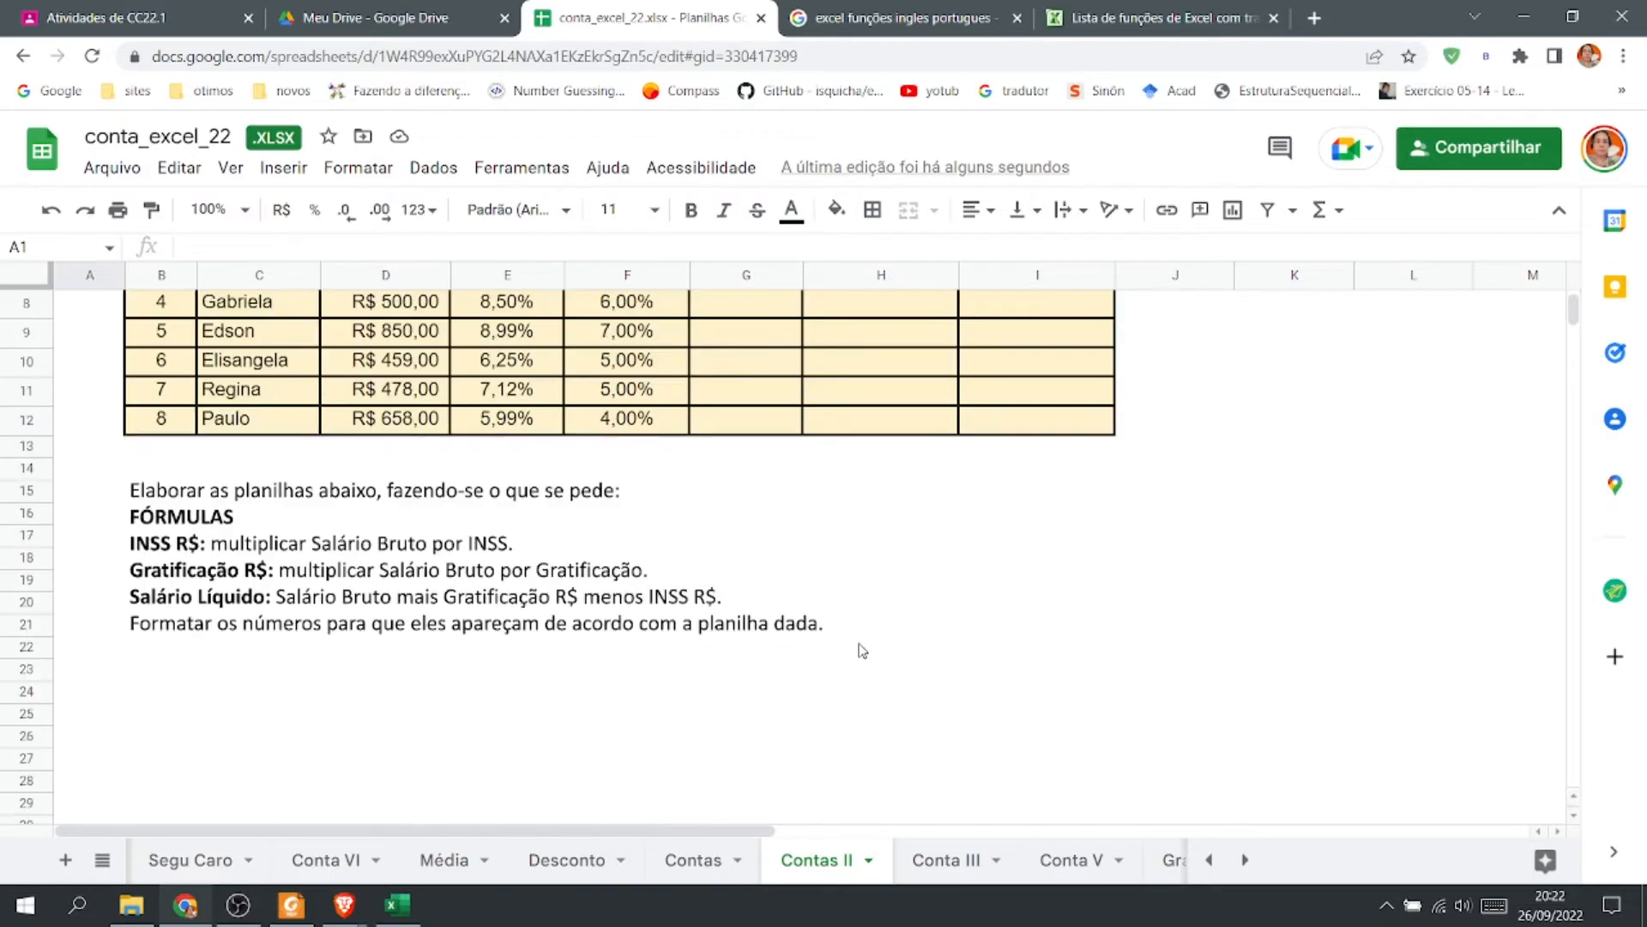
scroll(352, 678, "up", 3)
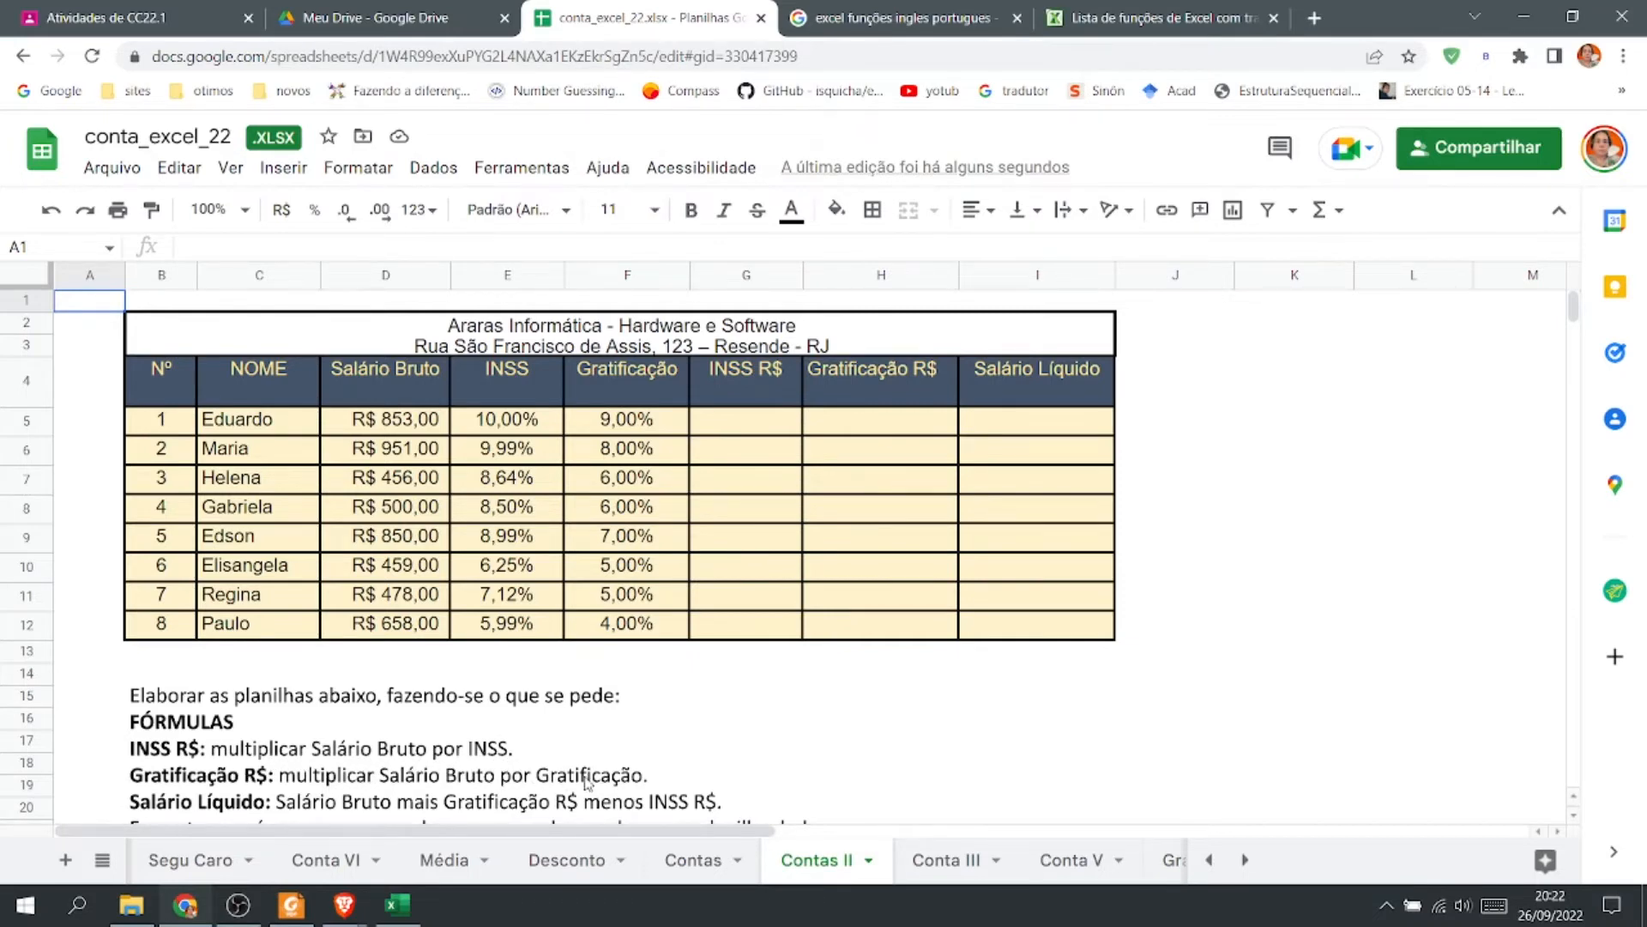
scroll(476, 759, "down", 2)
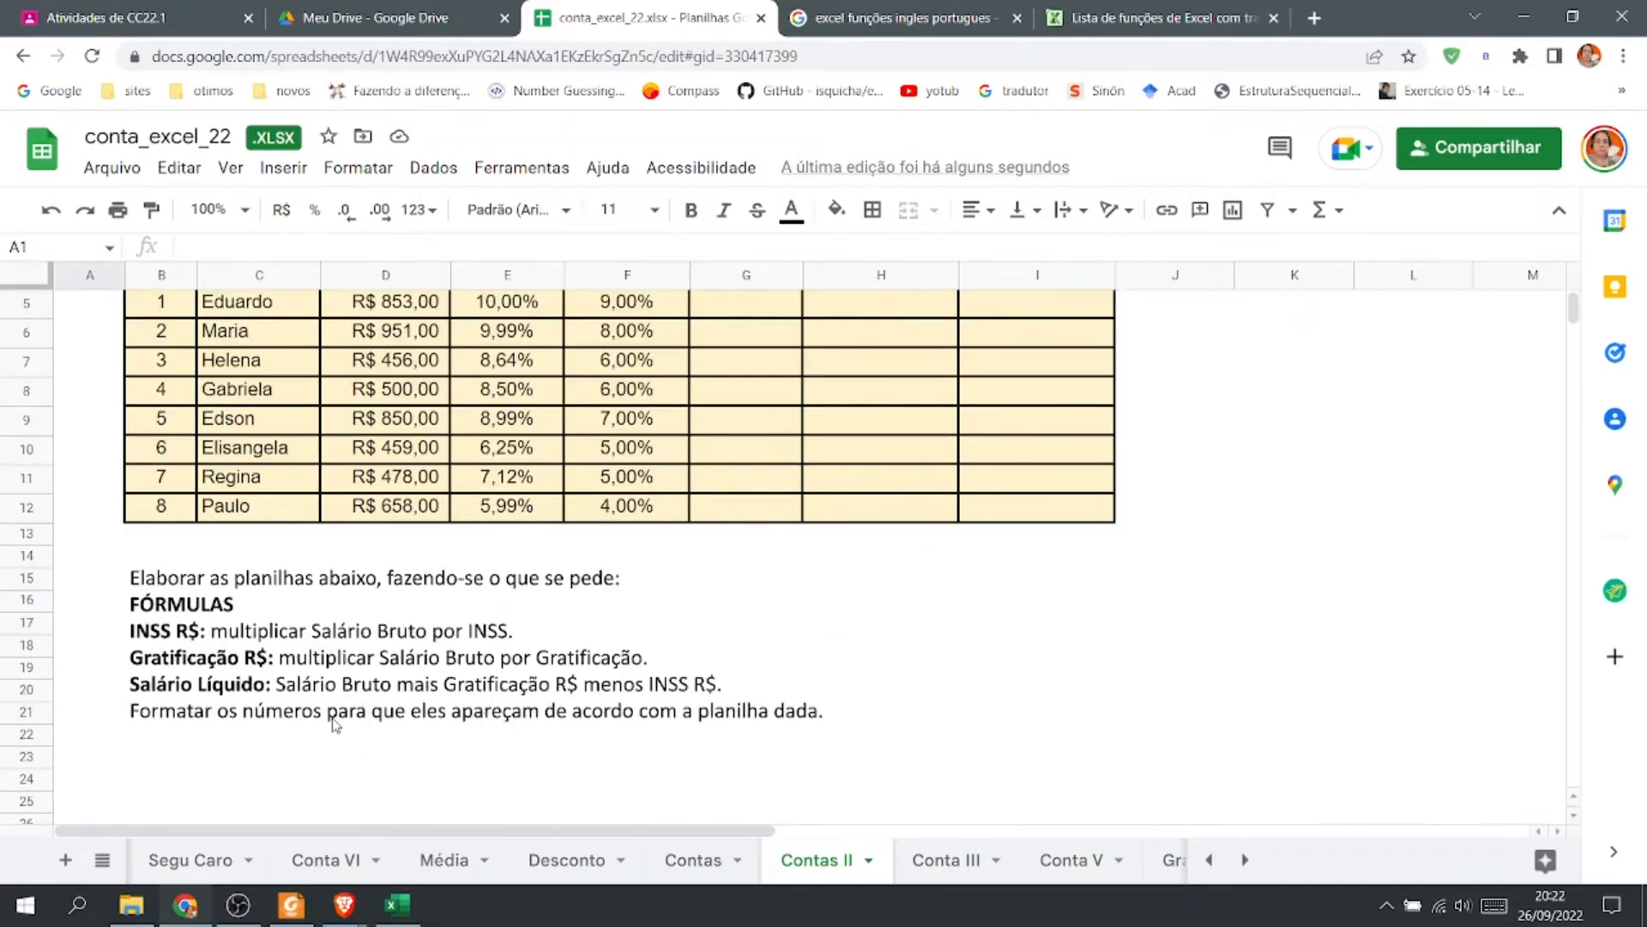
Confirm Eduardo's net salary formula in I5 on the Contas II sheet.
scroll(463, 725, "up", 2)
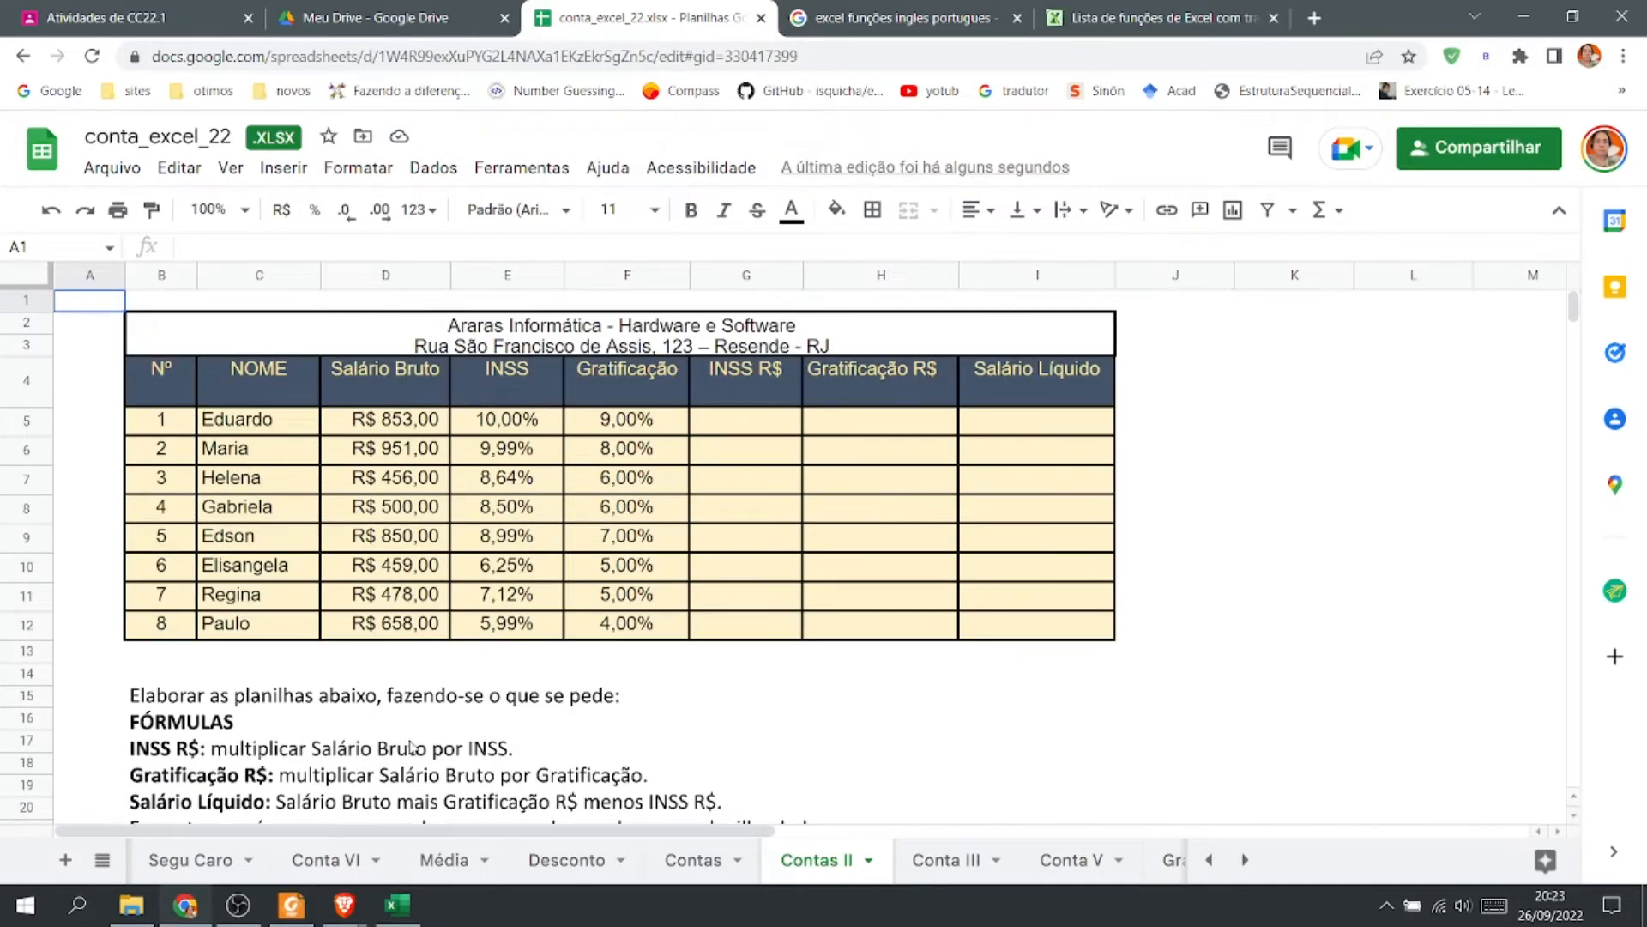
scroll(412, 747, "down", 2)
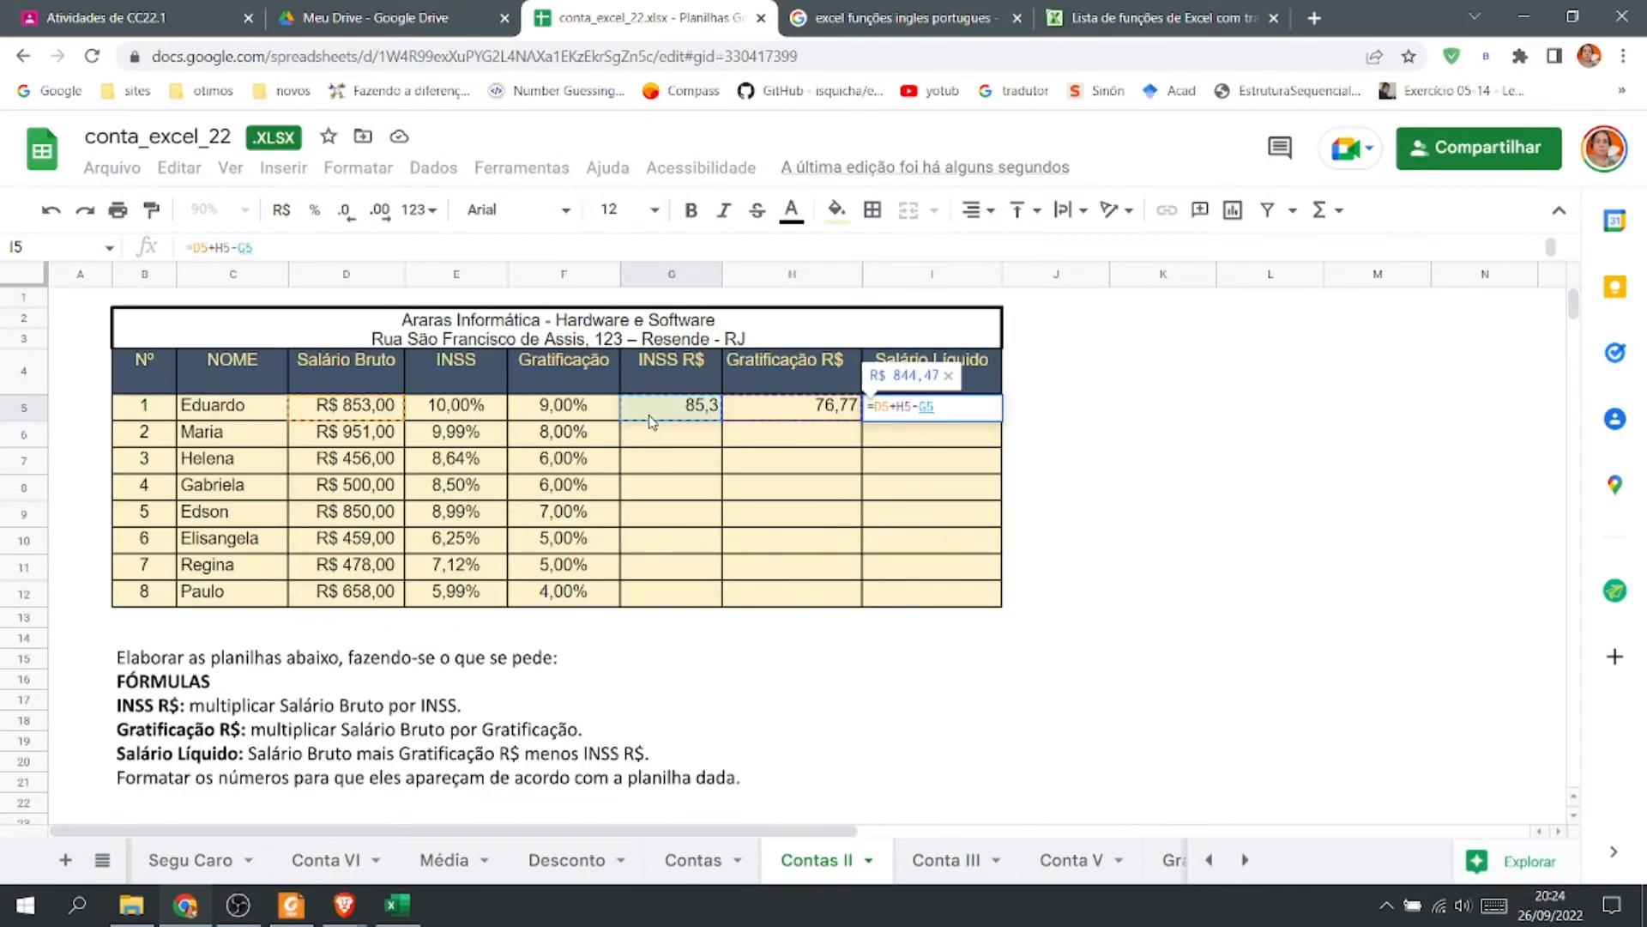
key("Return")
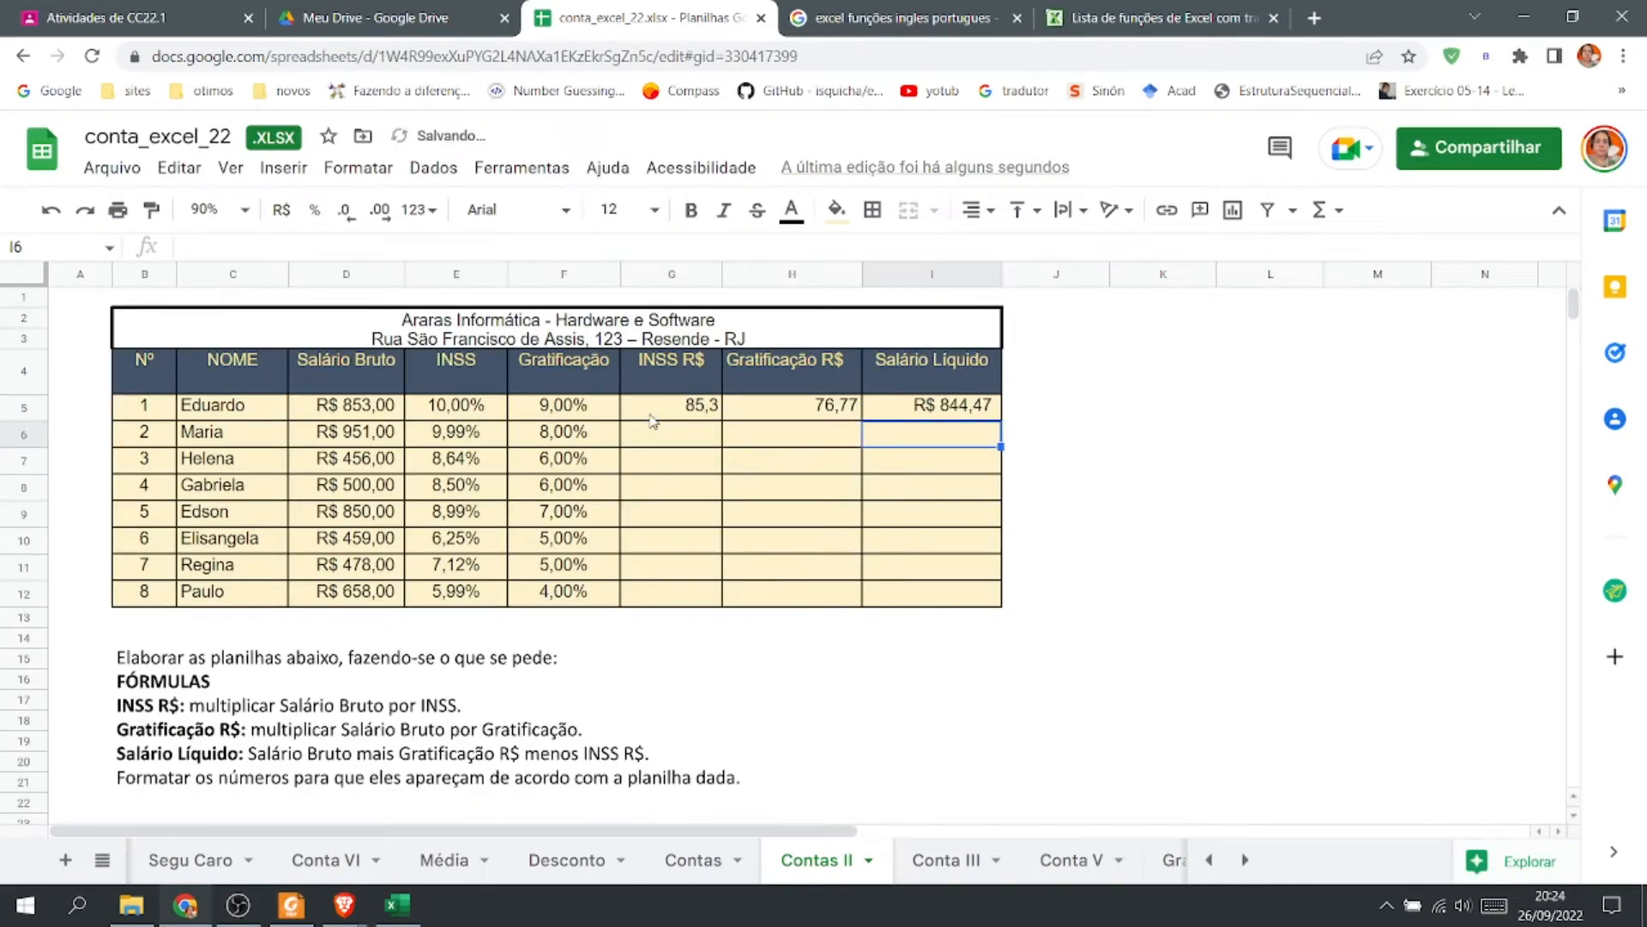
Open the Conta III sheet and read its stationery exercise instructions.
left_click(245, 213)
left_click(244, 408)
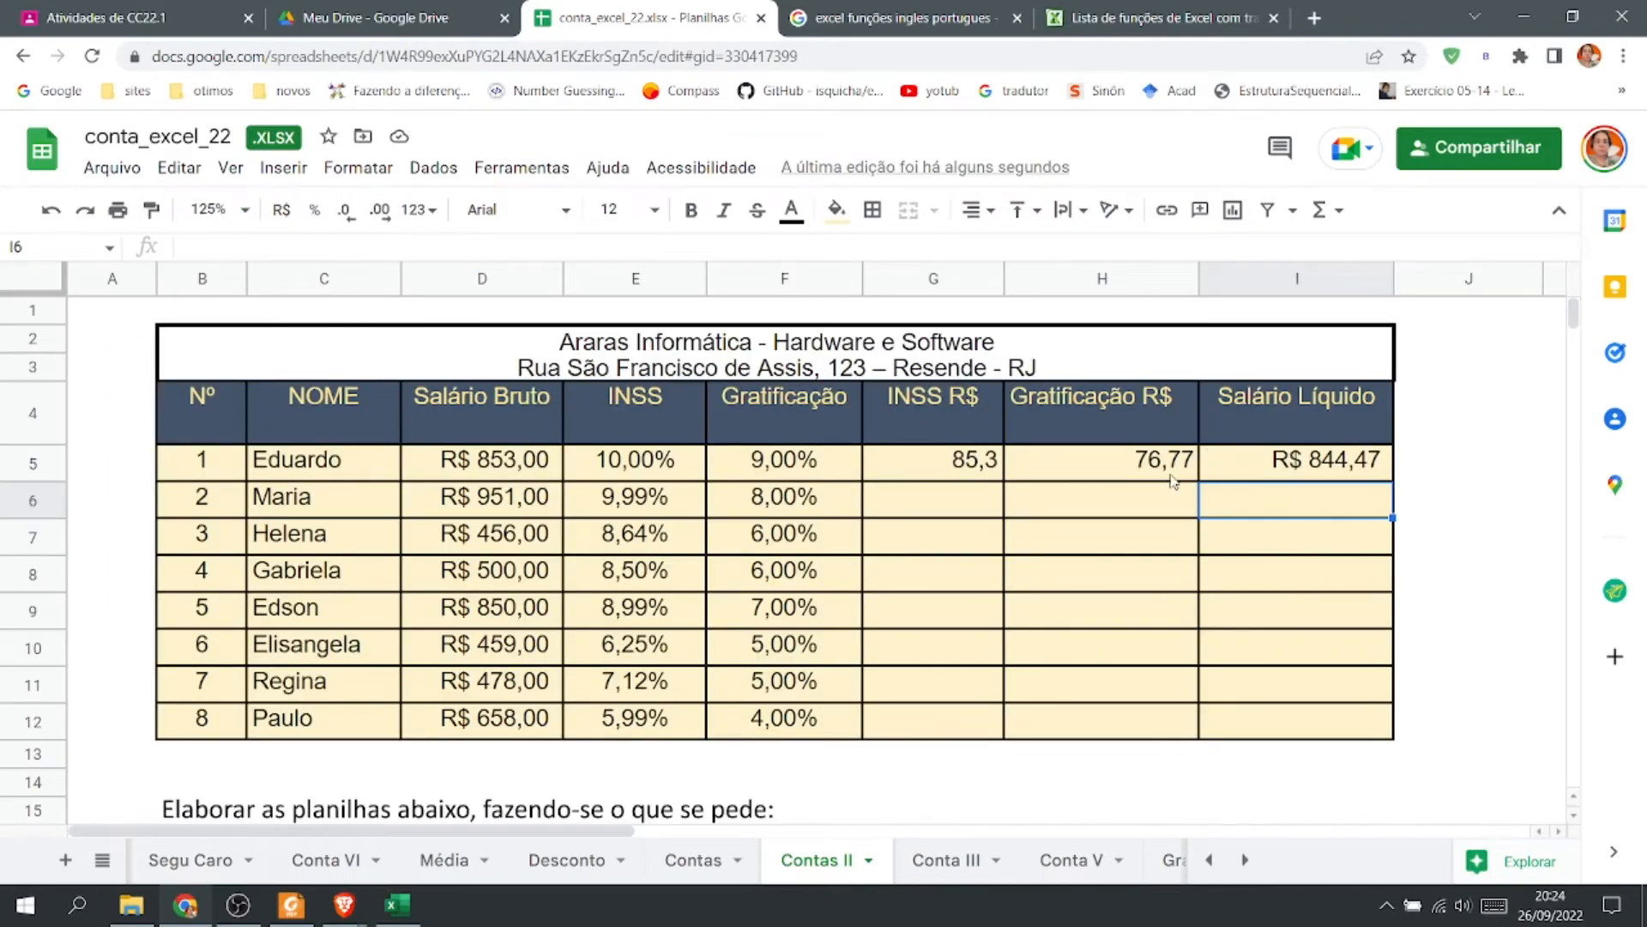
scroll(1107, 643, "down", 3)
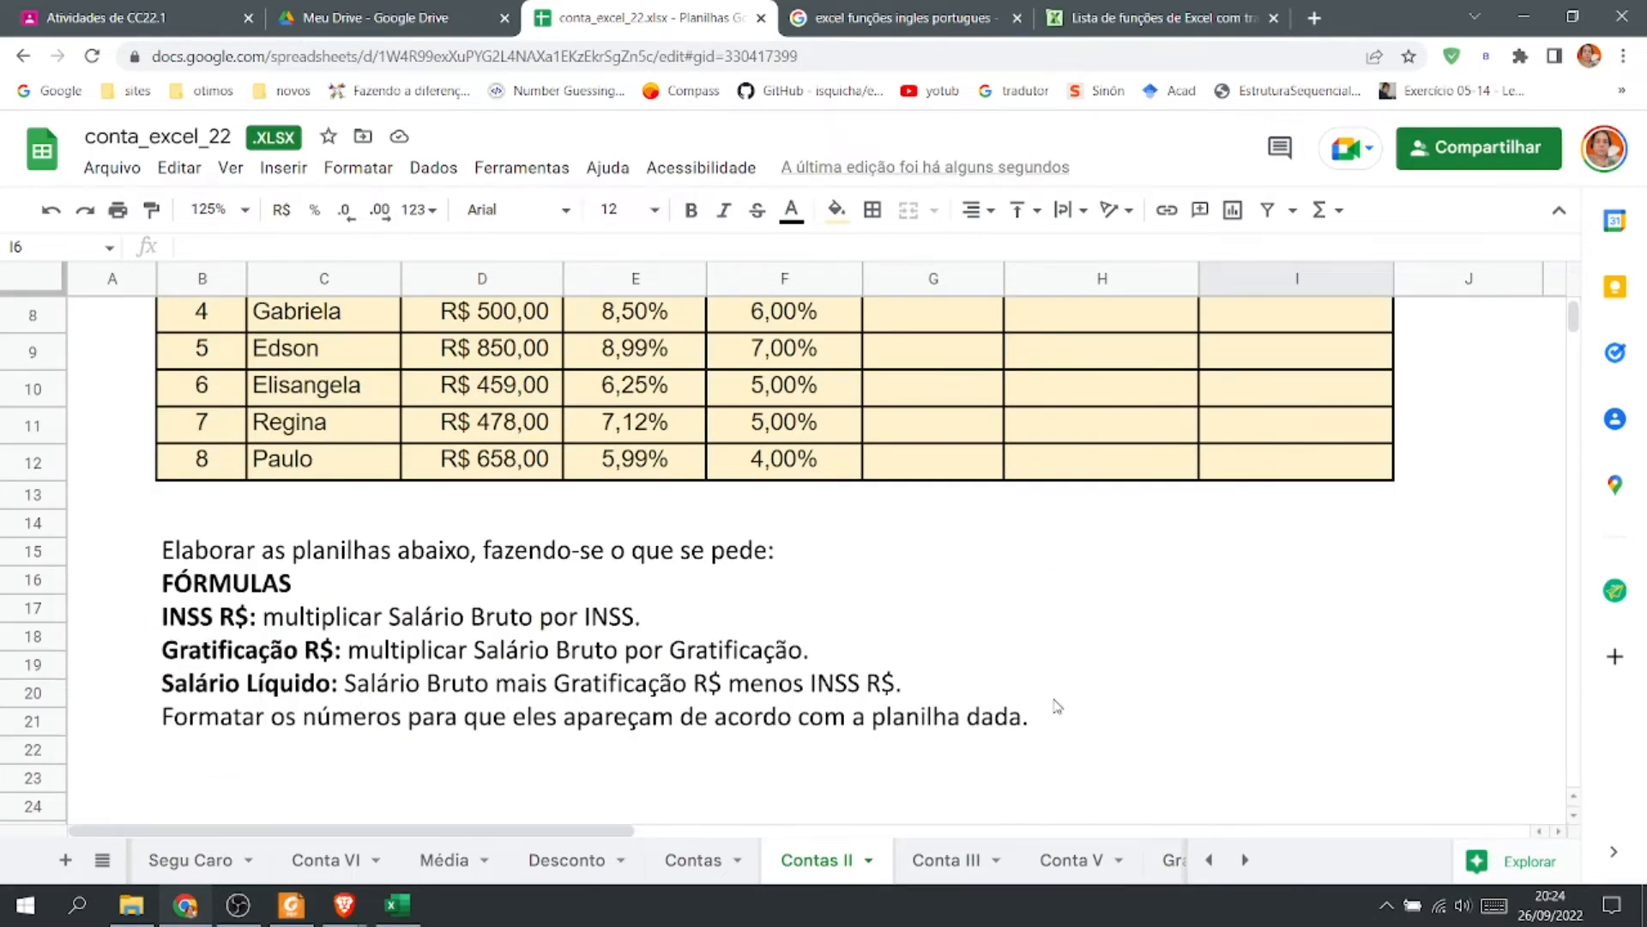
scroll(1057, 705, "up", 3)
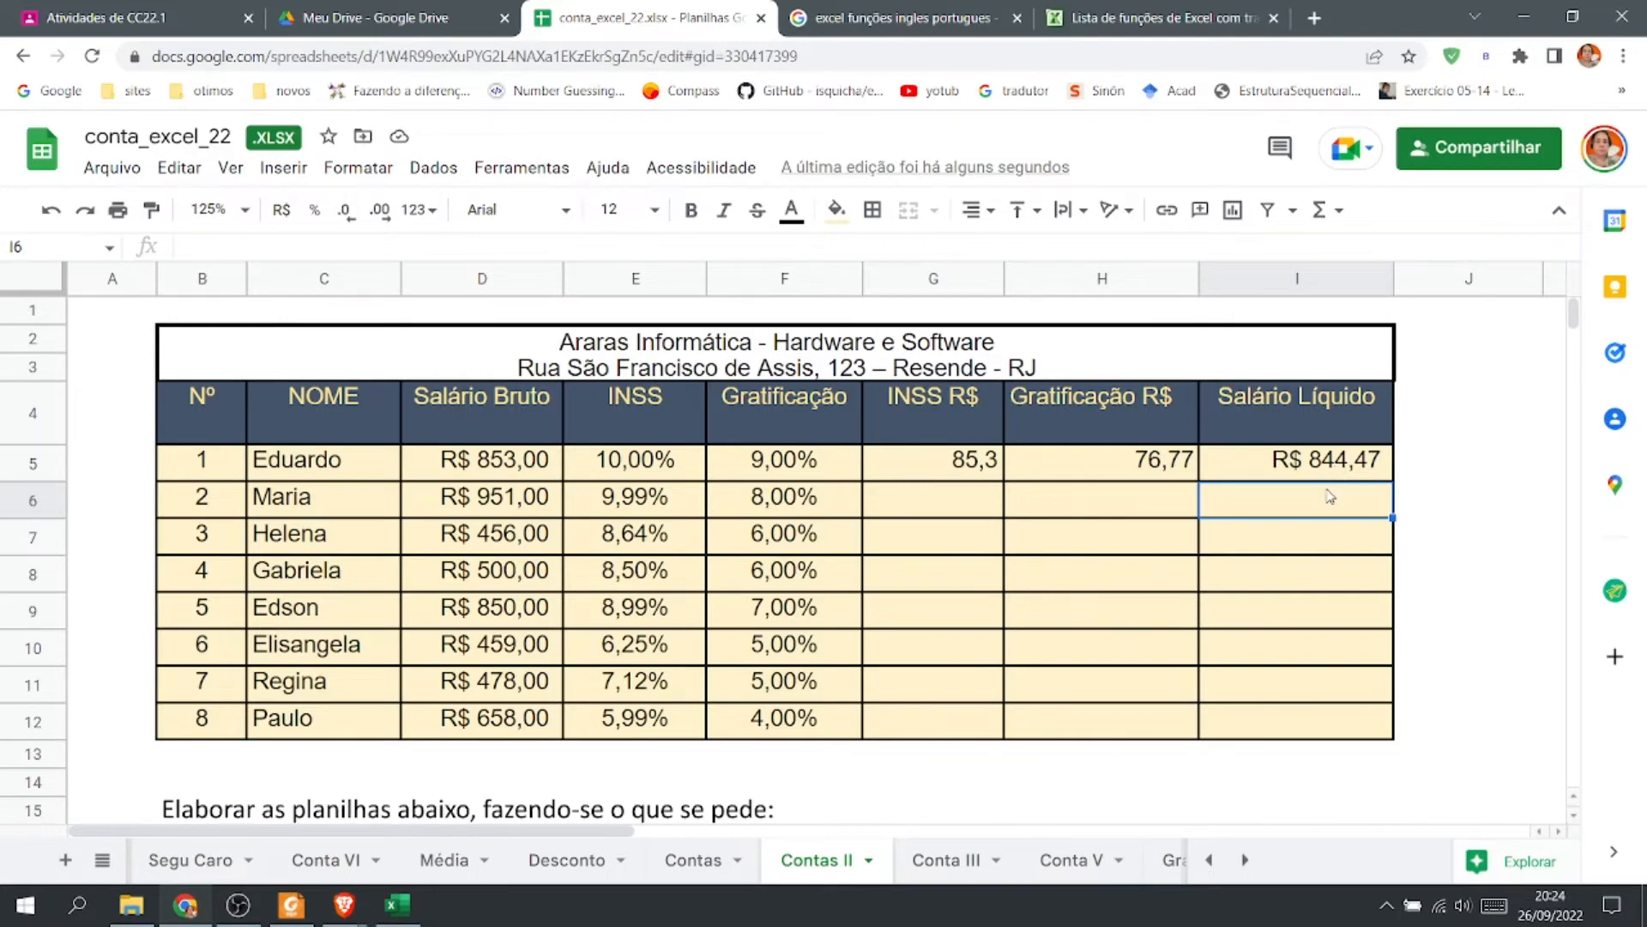
key("ctrl+shift+Page_Down")
scroll(964, 650, "down", 3)
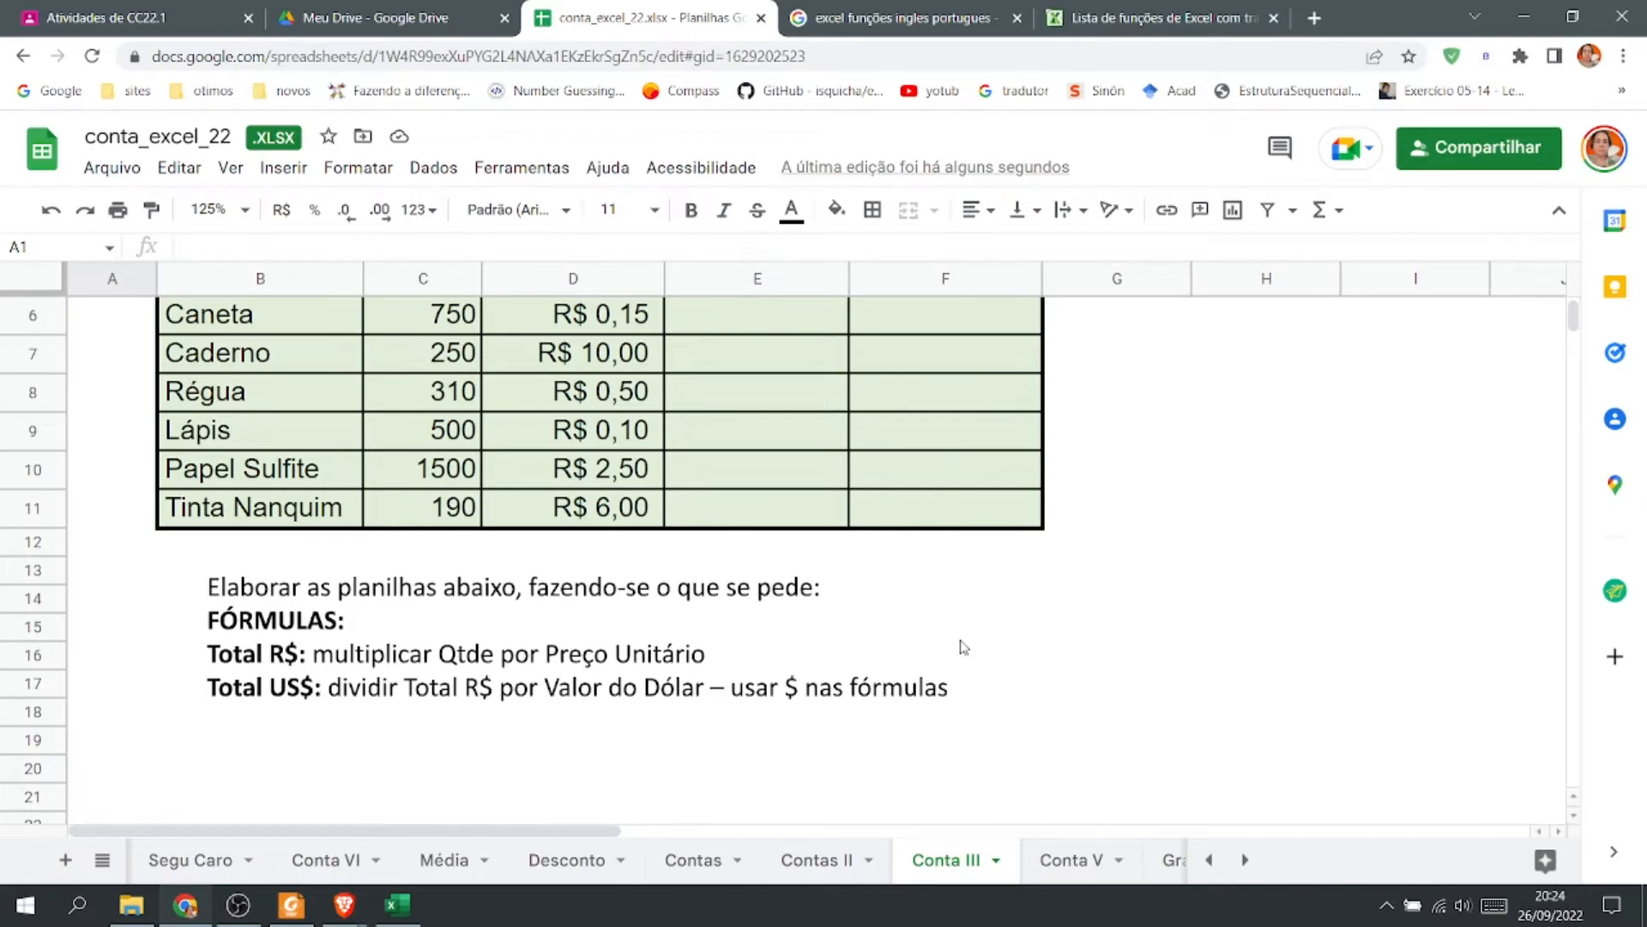
scroll(963, 648, "up", 3)
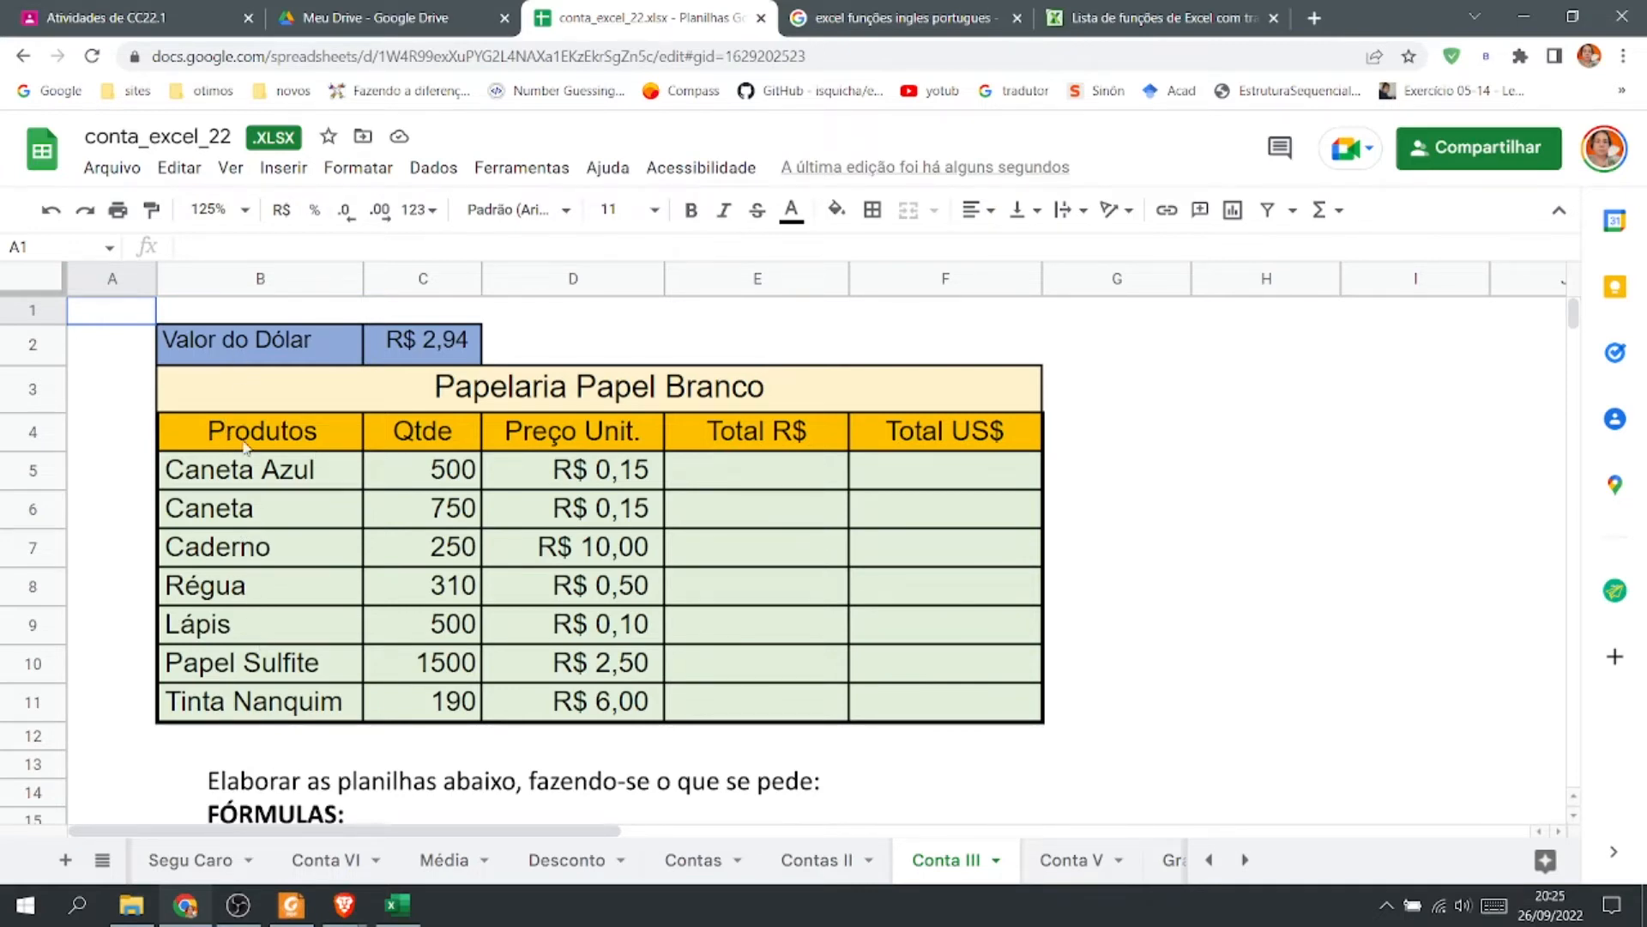
Enter =C5*D5 in E5 to compute Caneta Azul's Total R$.
left_click(449, 346)
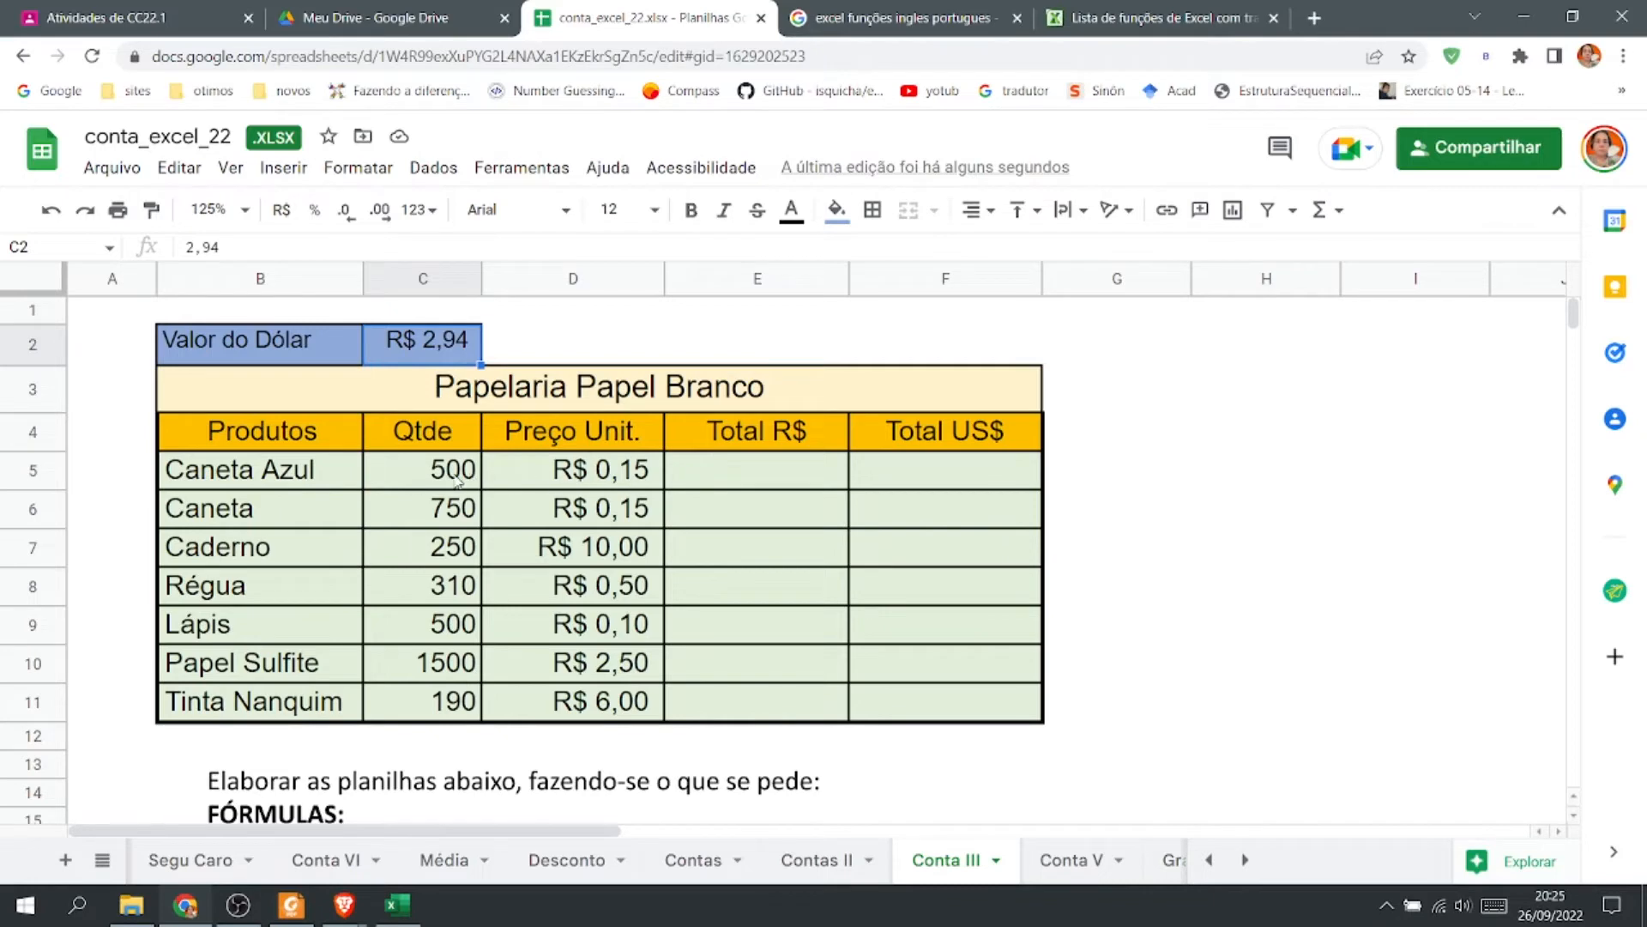
left_click(737, 478)
type("=")
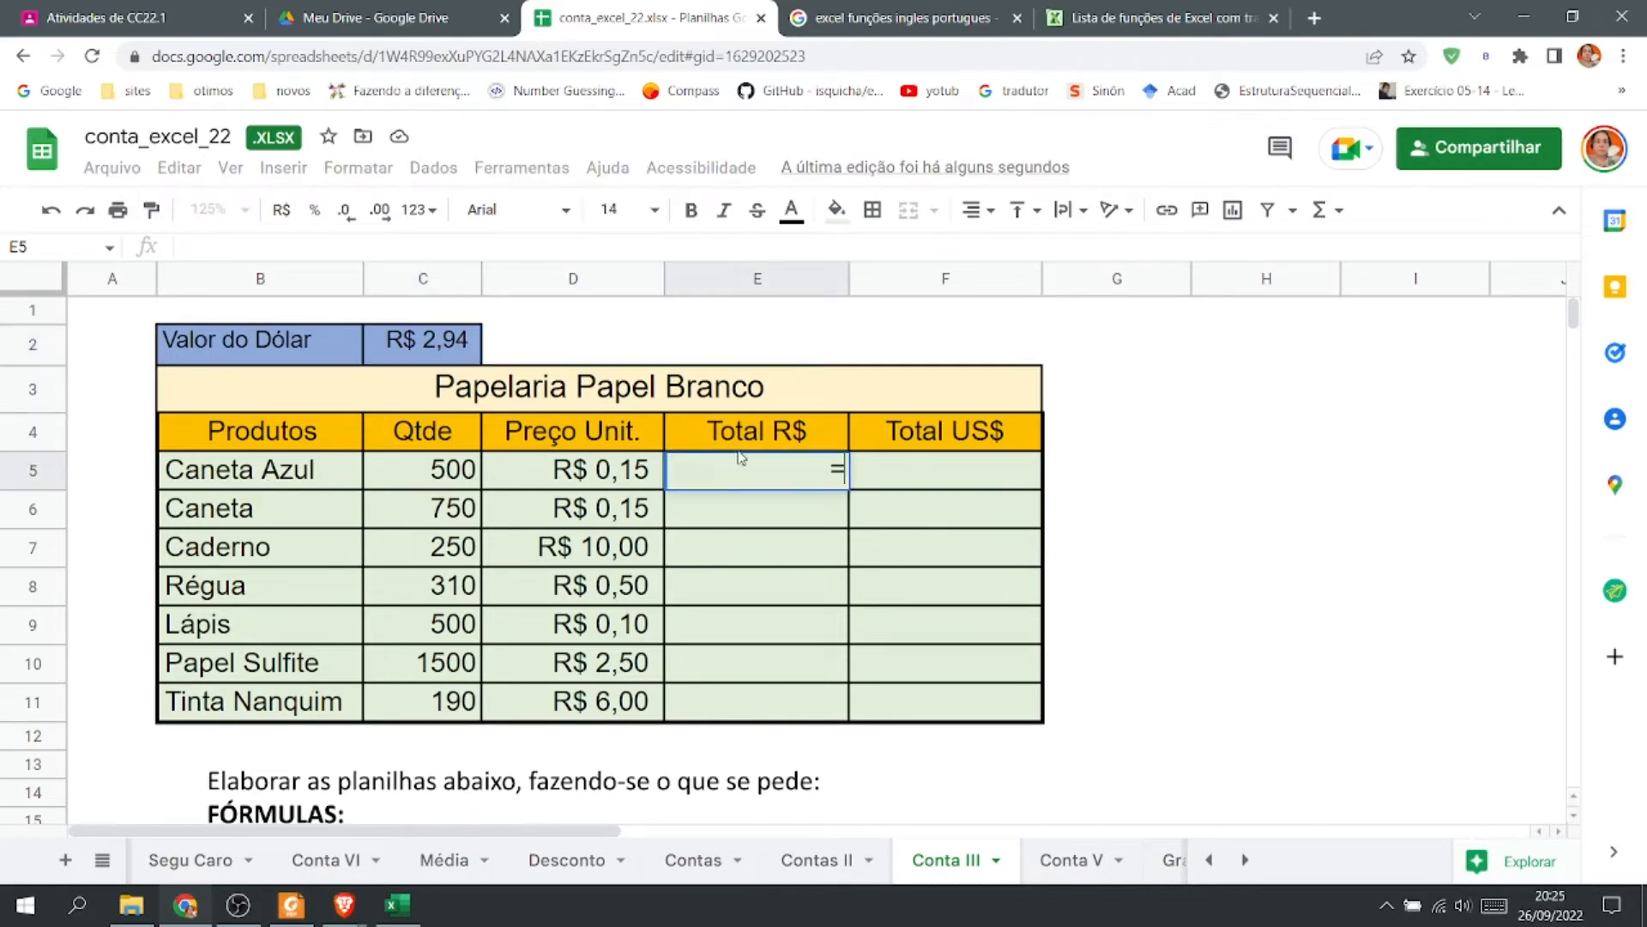
left_click(422, 477)
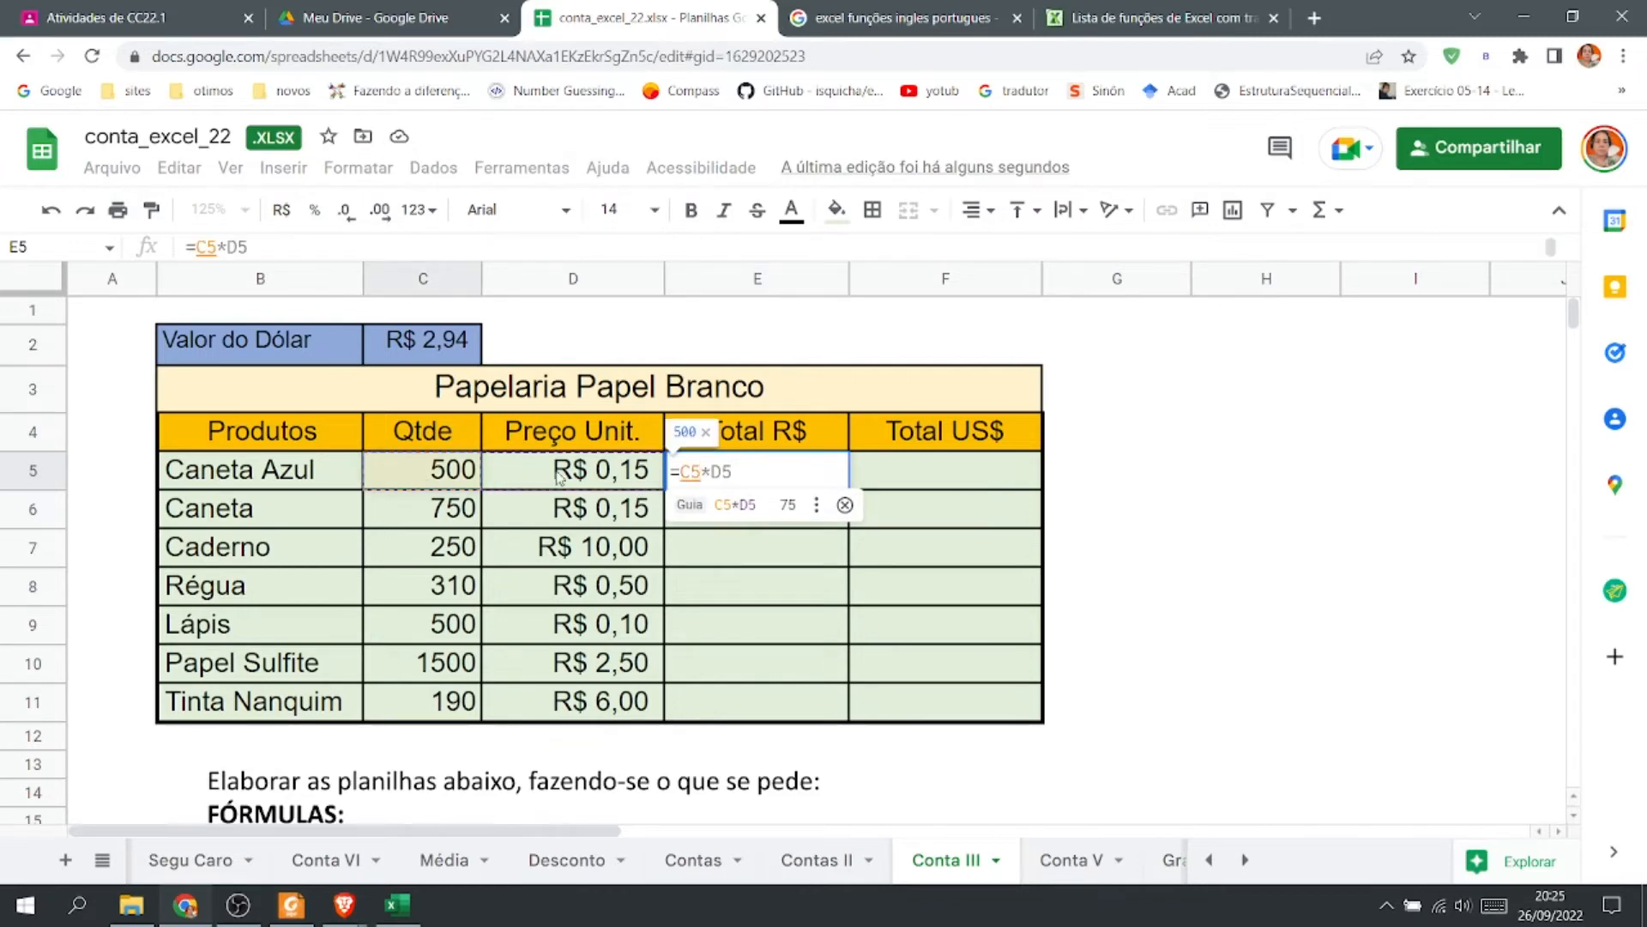
left_click(755, 505)
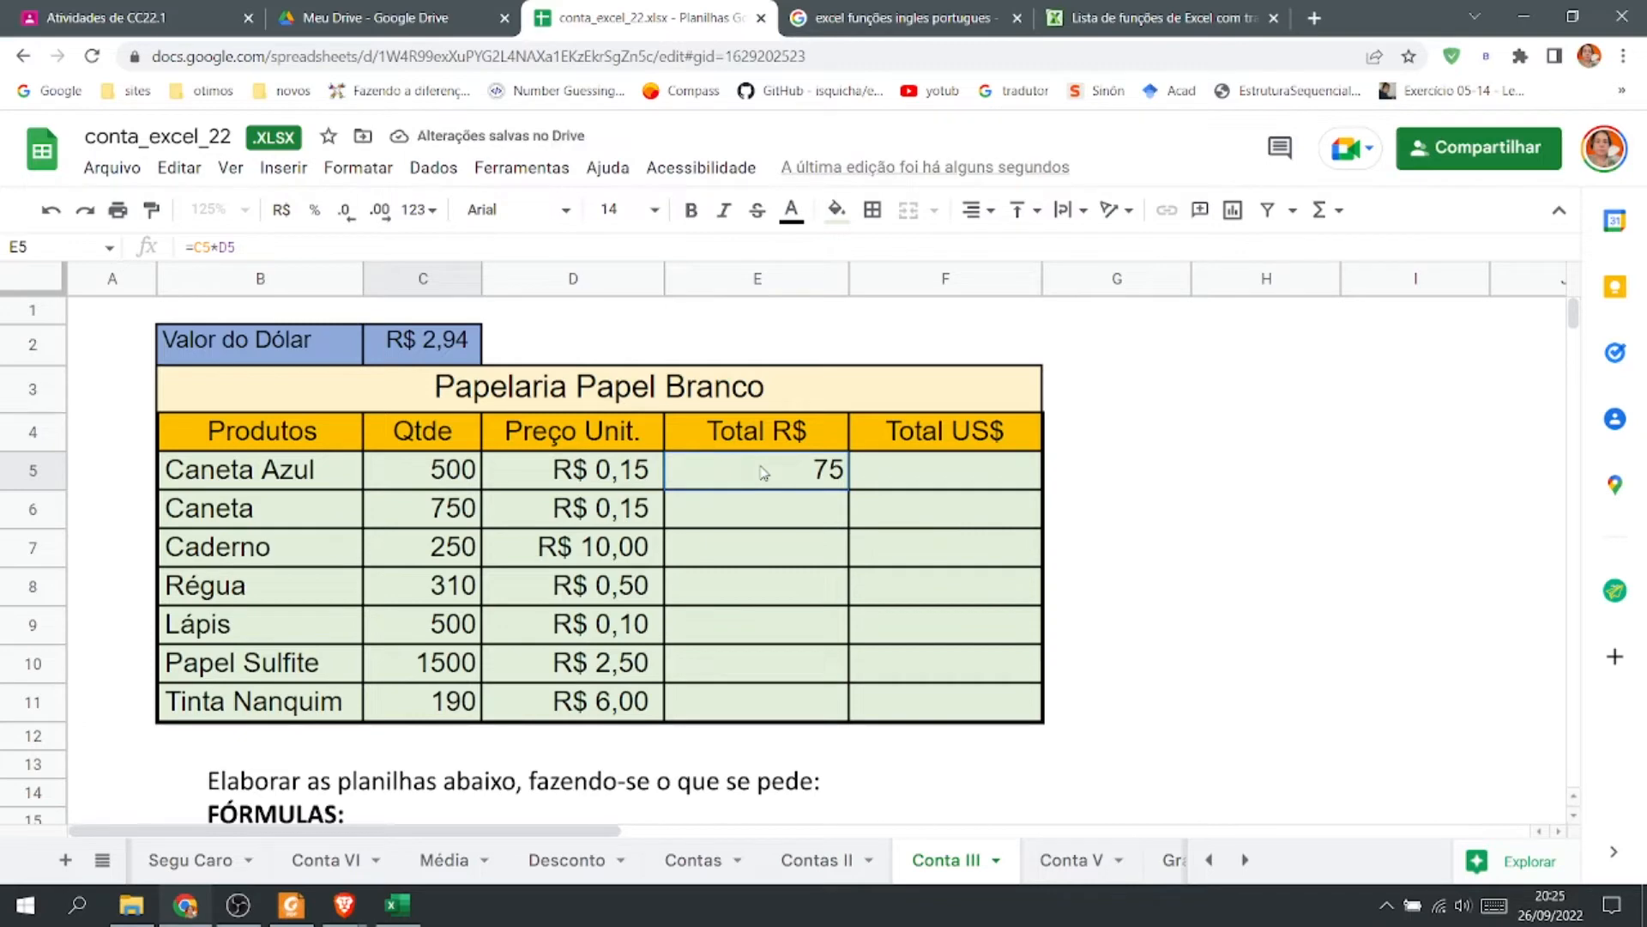
Format E5 as R$ currency and fill its formula down to E11.
left_click(763, 472)
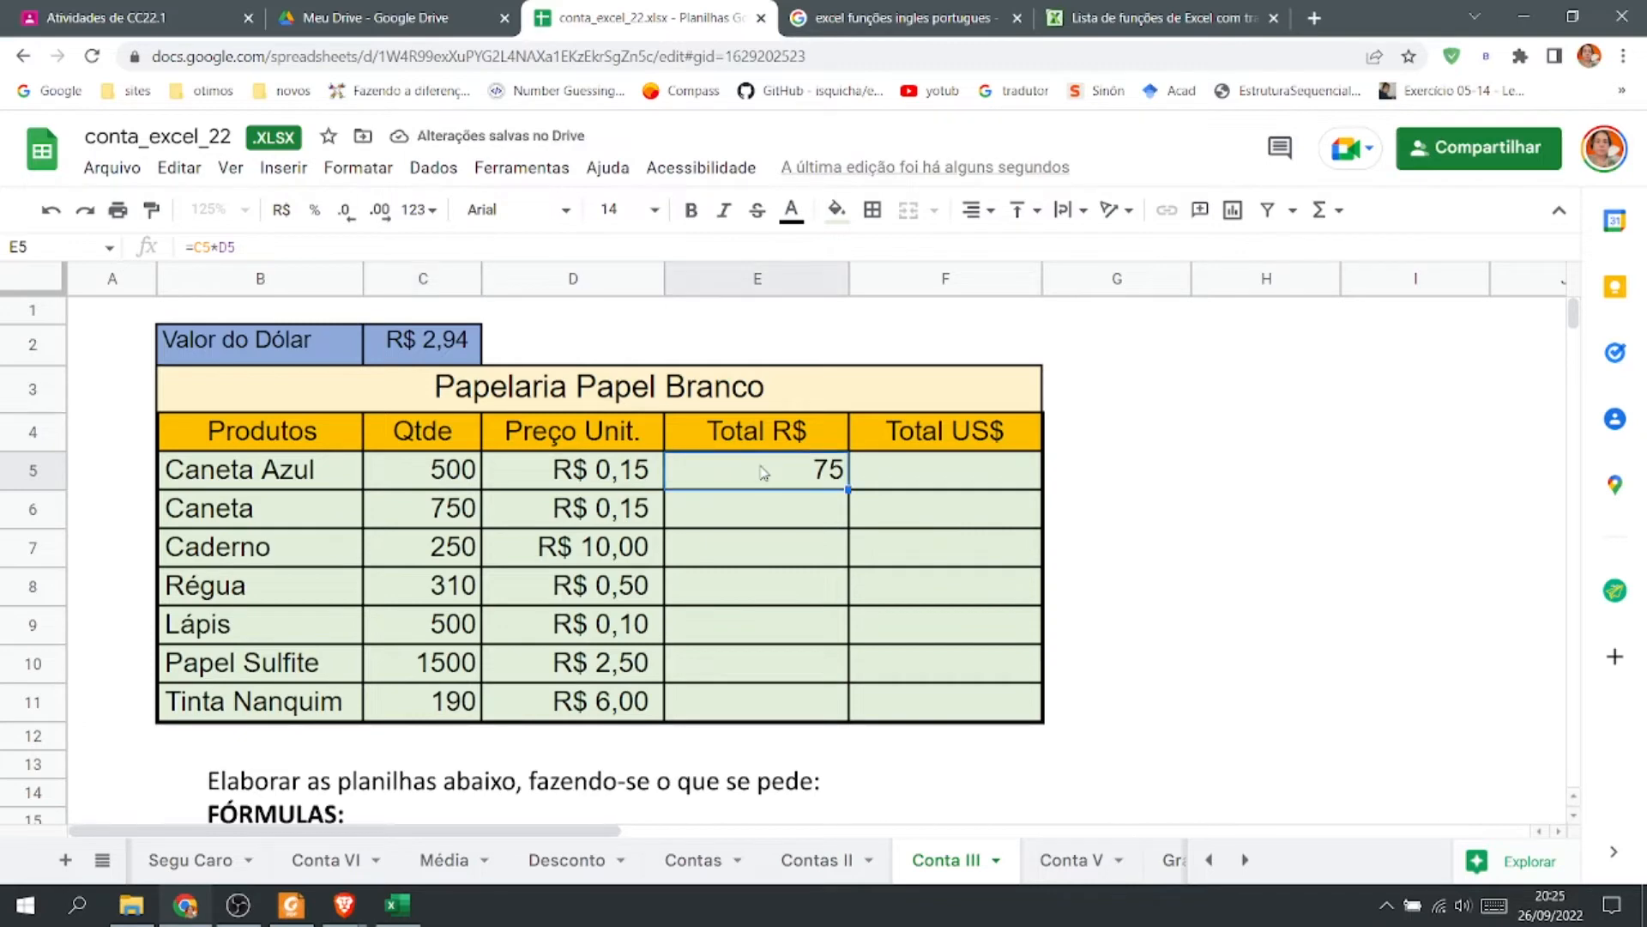
left_click(273, 221)
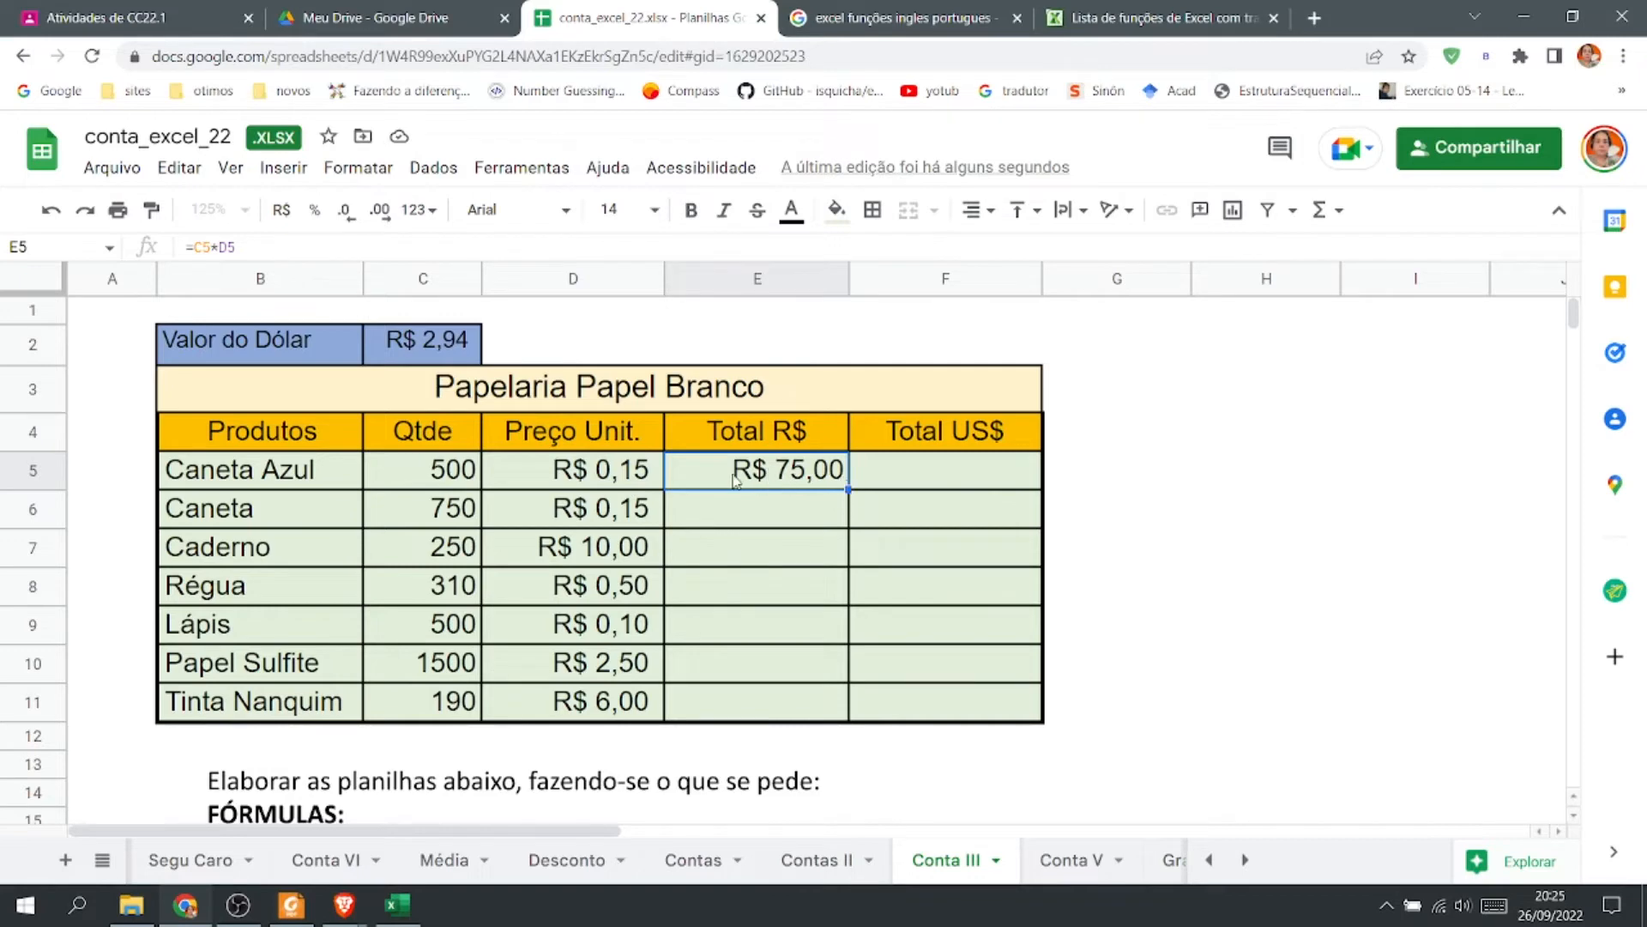
left_click_drag(846, 489, 846, 719)
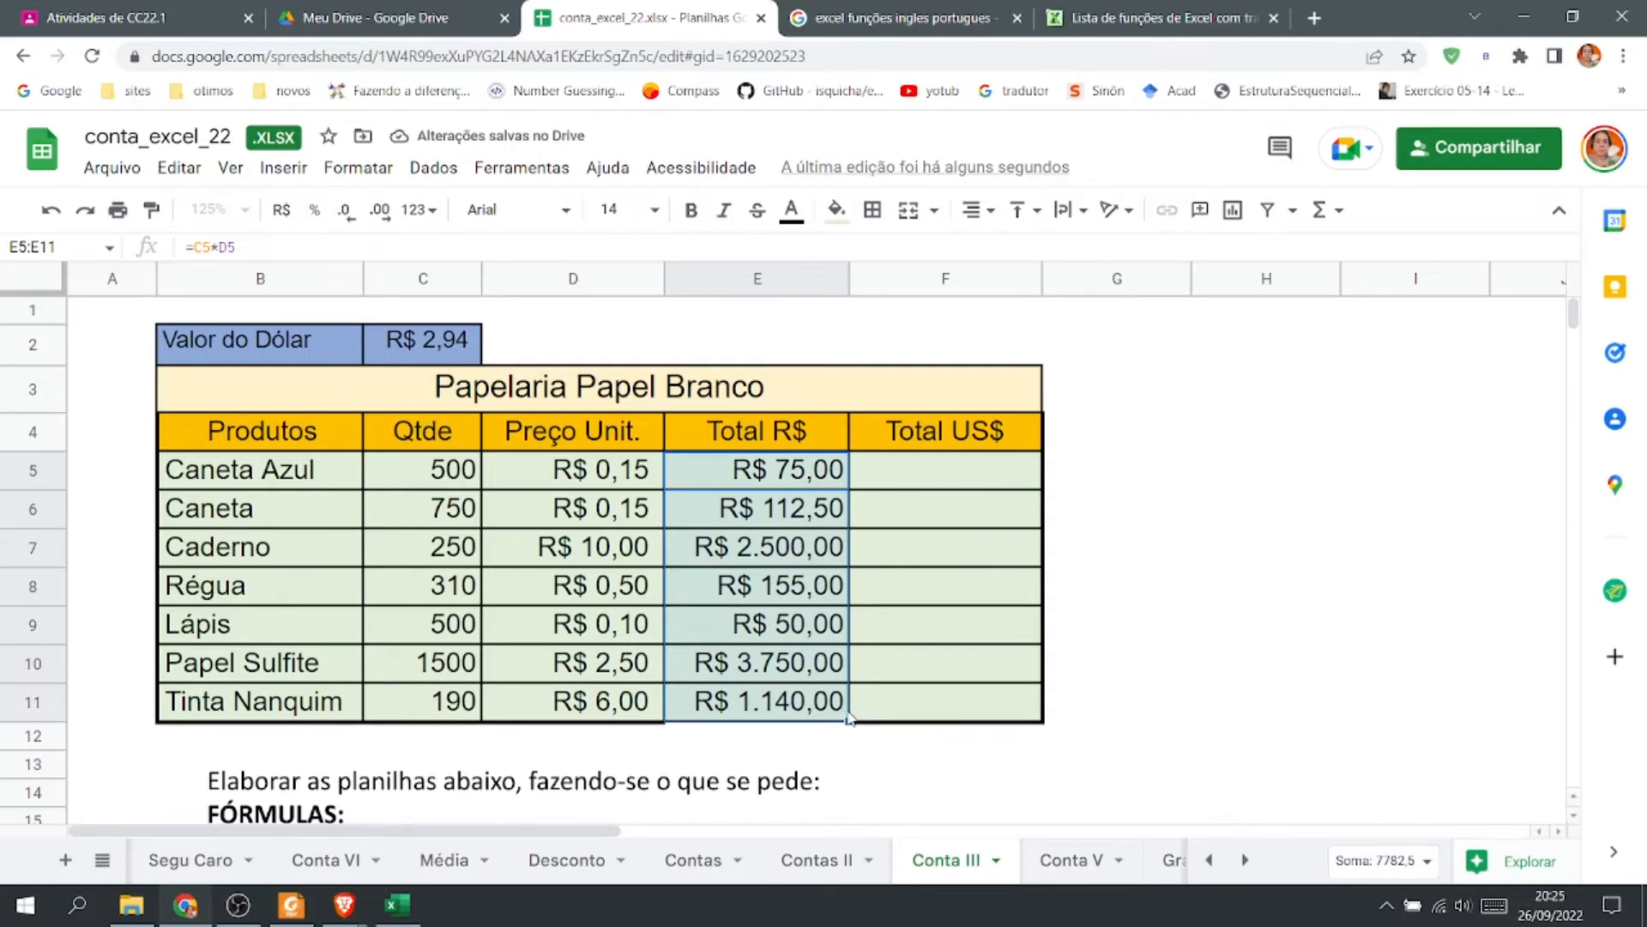
Enter =E5*C2 in F5 for Caneta Azul's Total US$ using the dollar value.
scroll(815, 721, "down", 3)
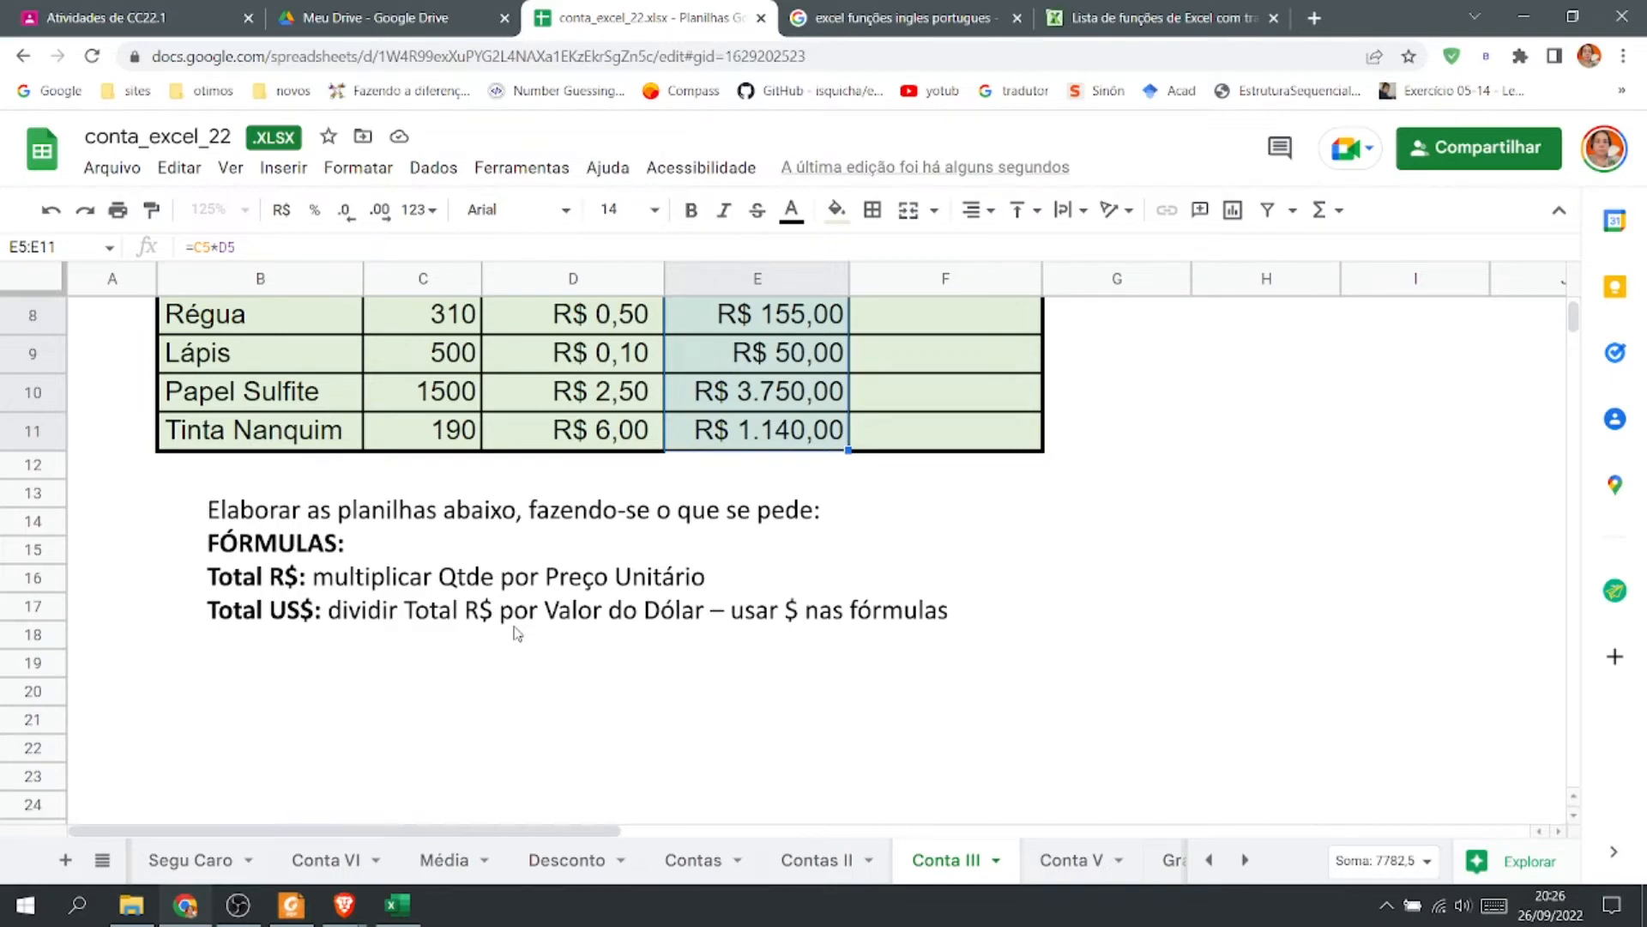
scroll(517, 633, "up", 3)
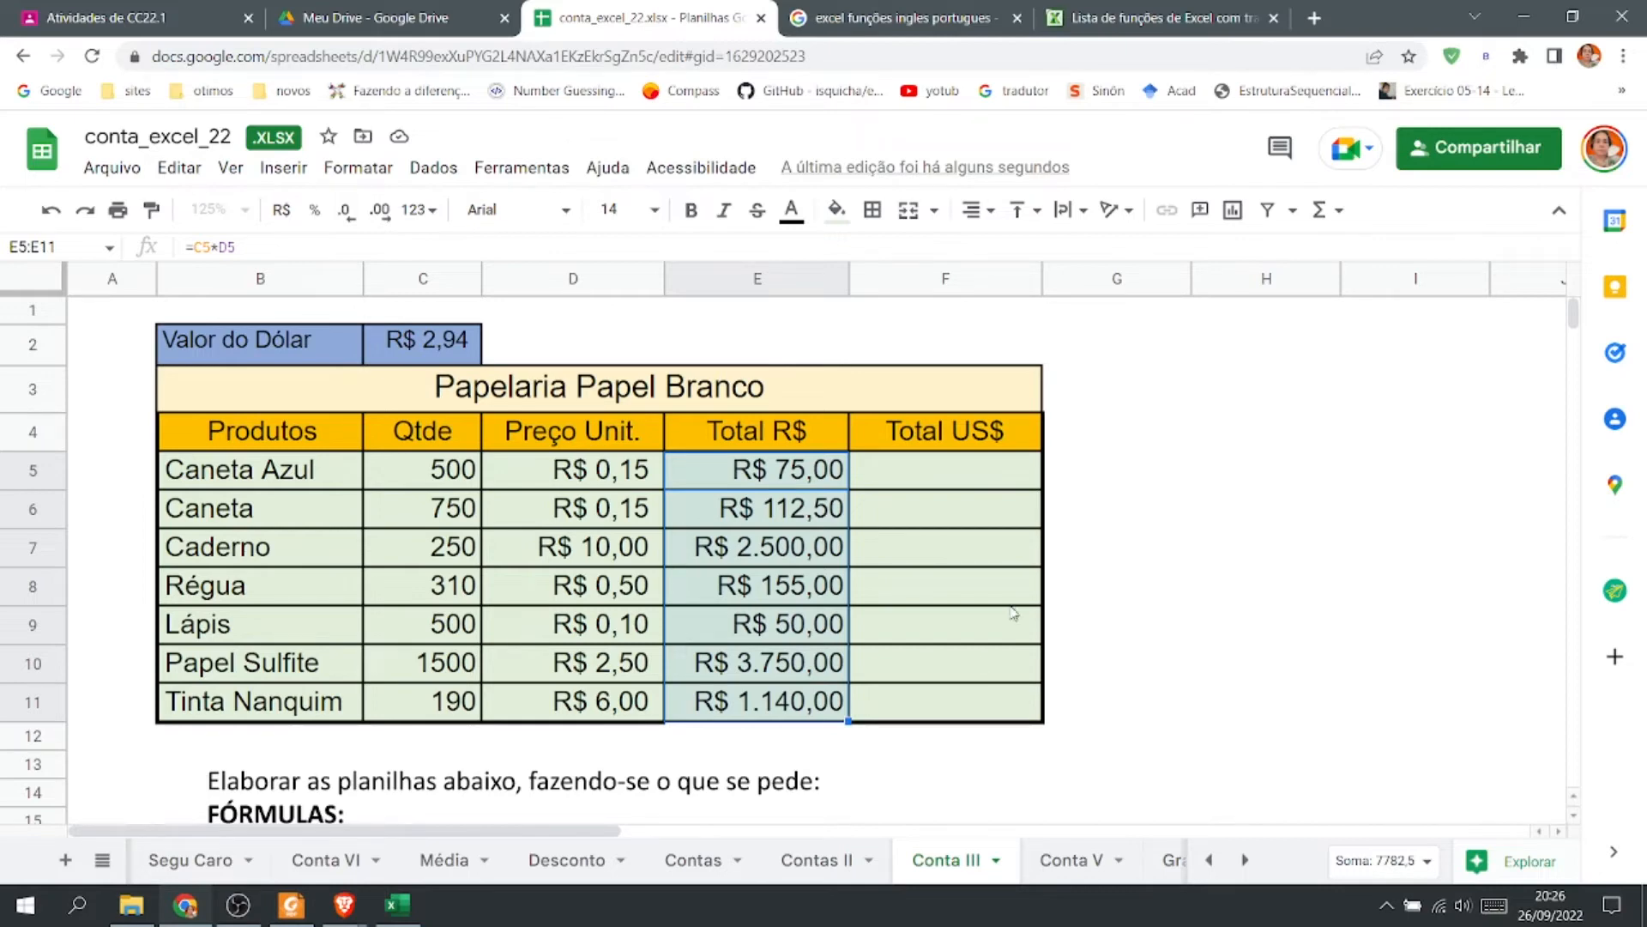
left_click(913, 477)
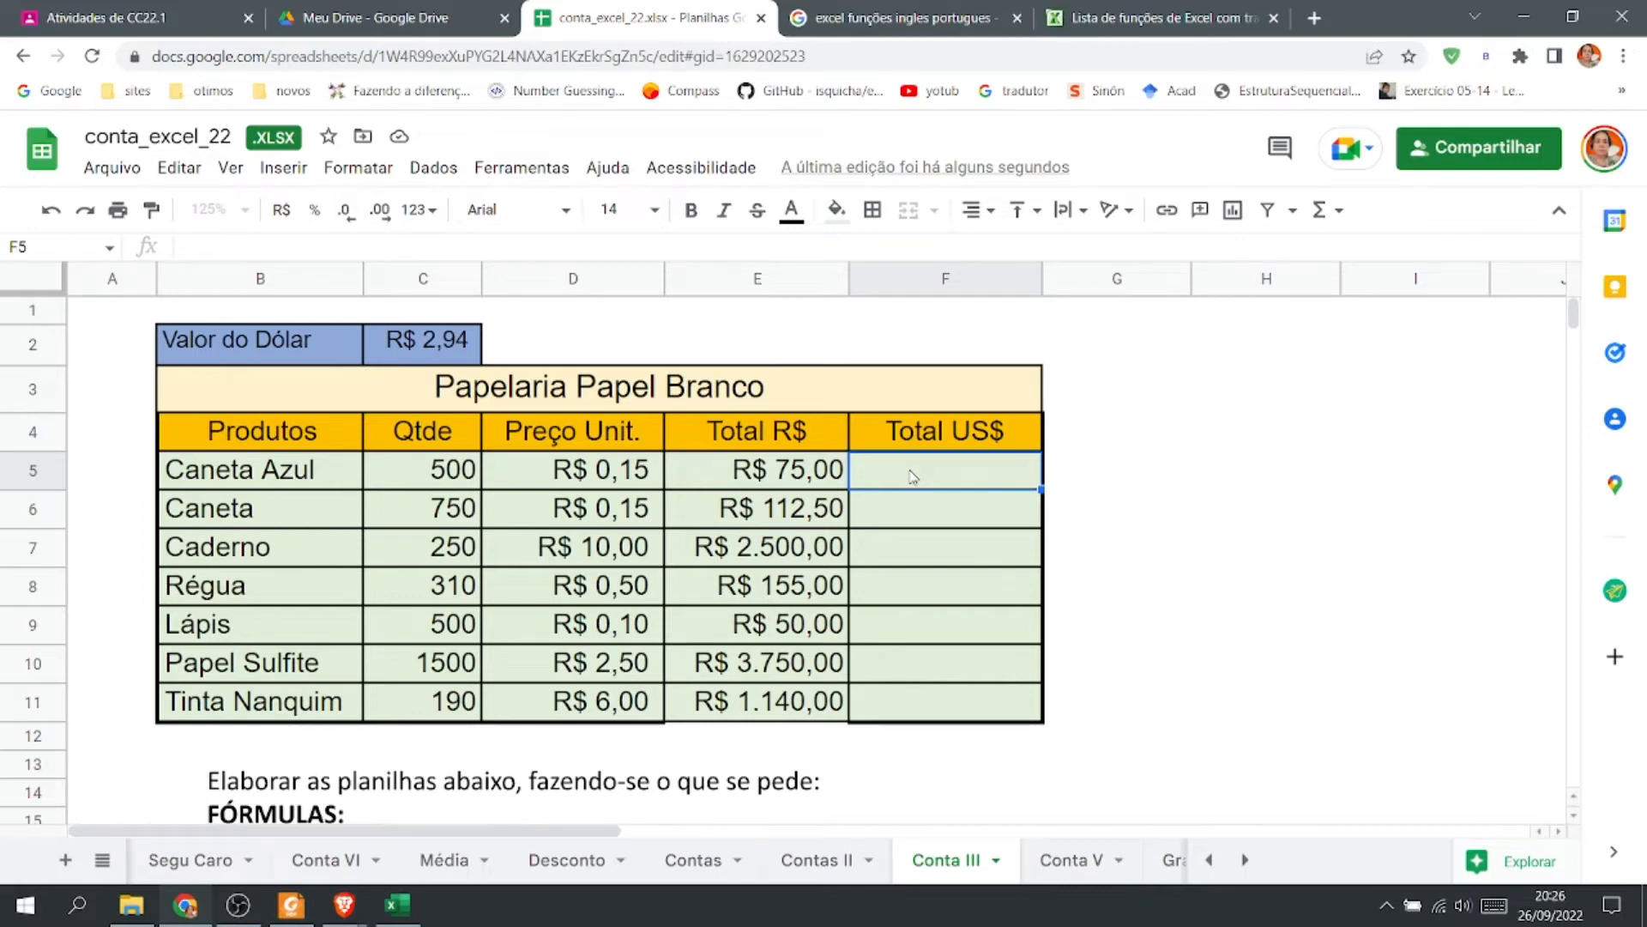
type("=")
left_click(799, 478)
type("*")
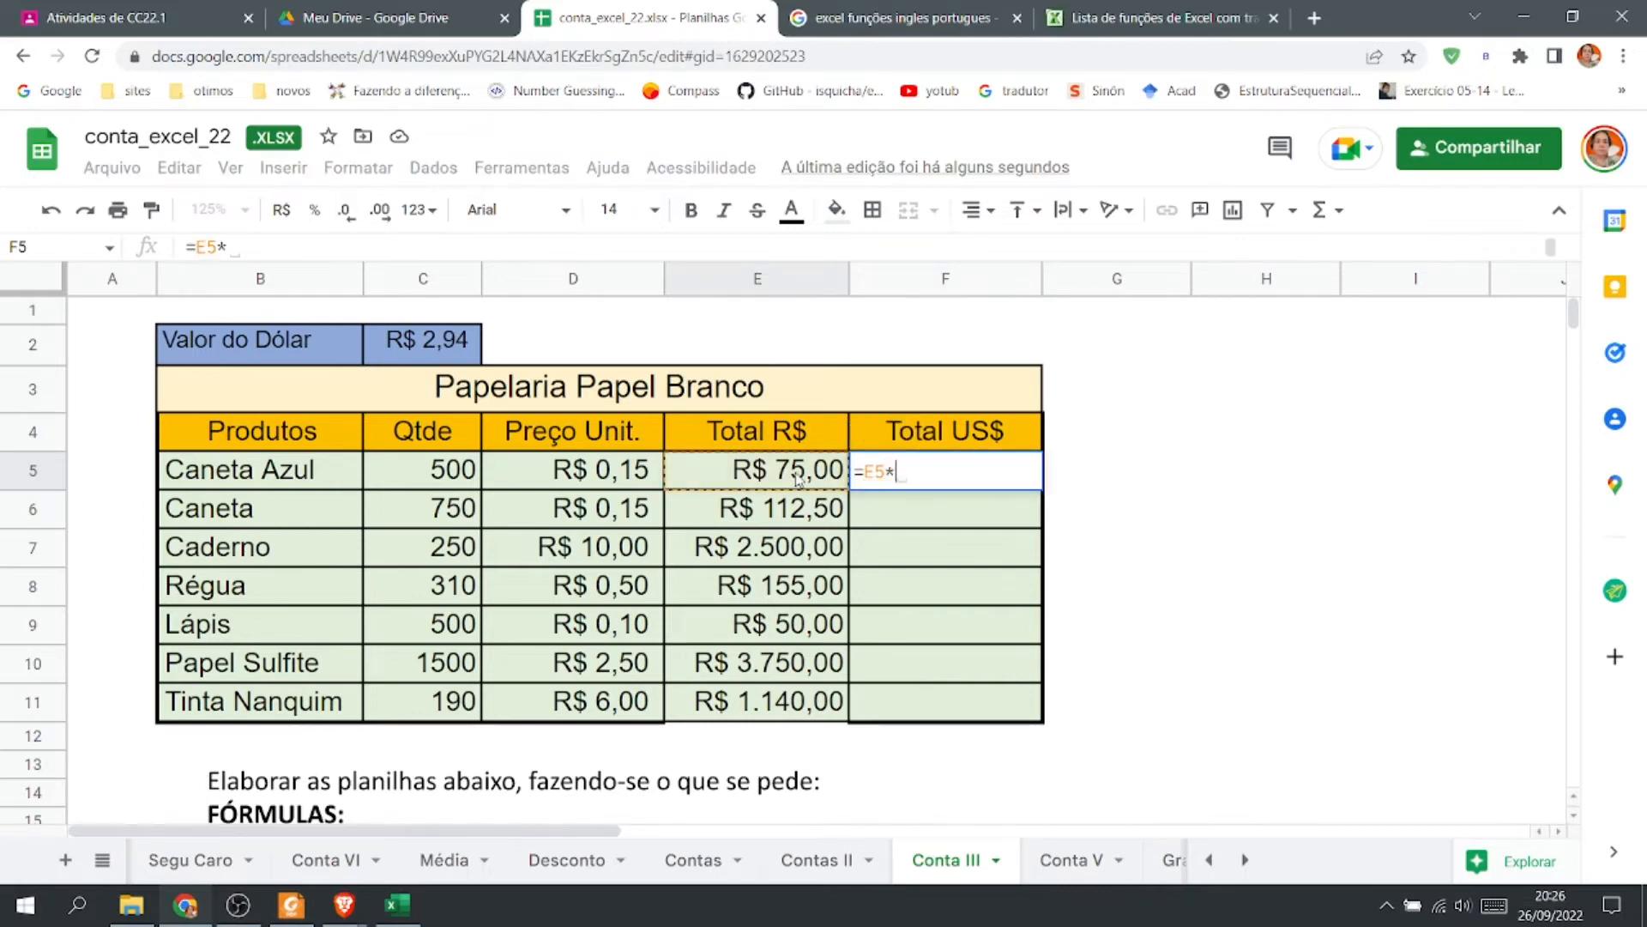
left_click(444, 343)
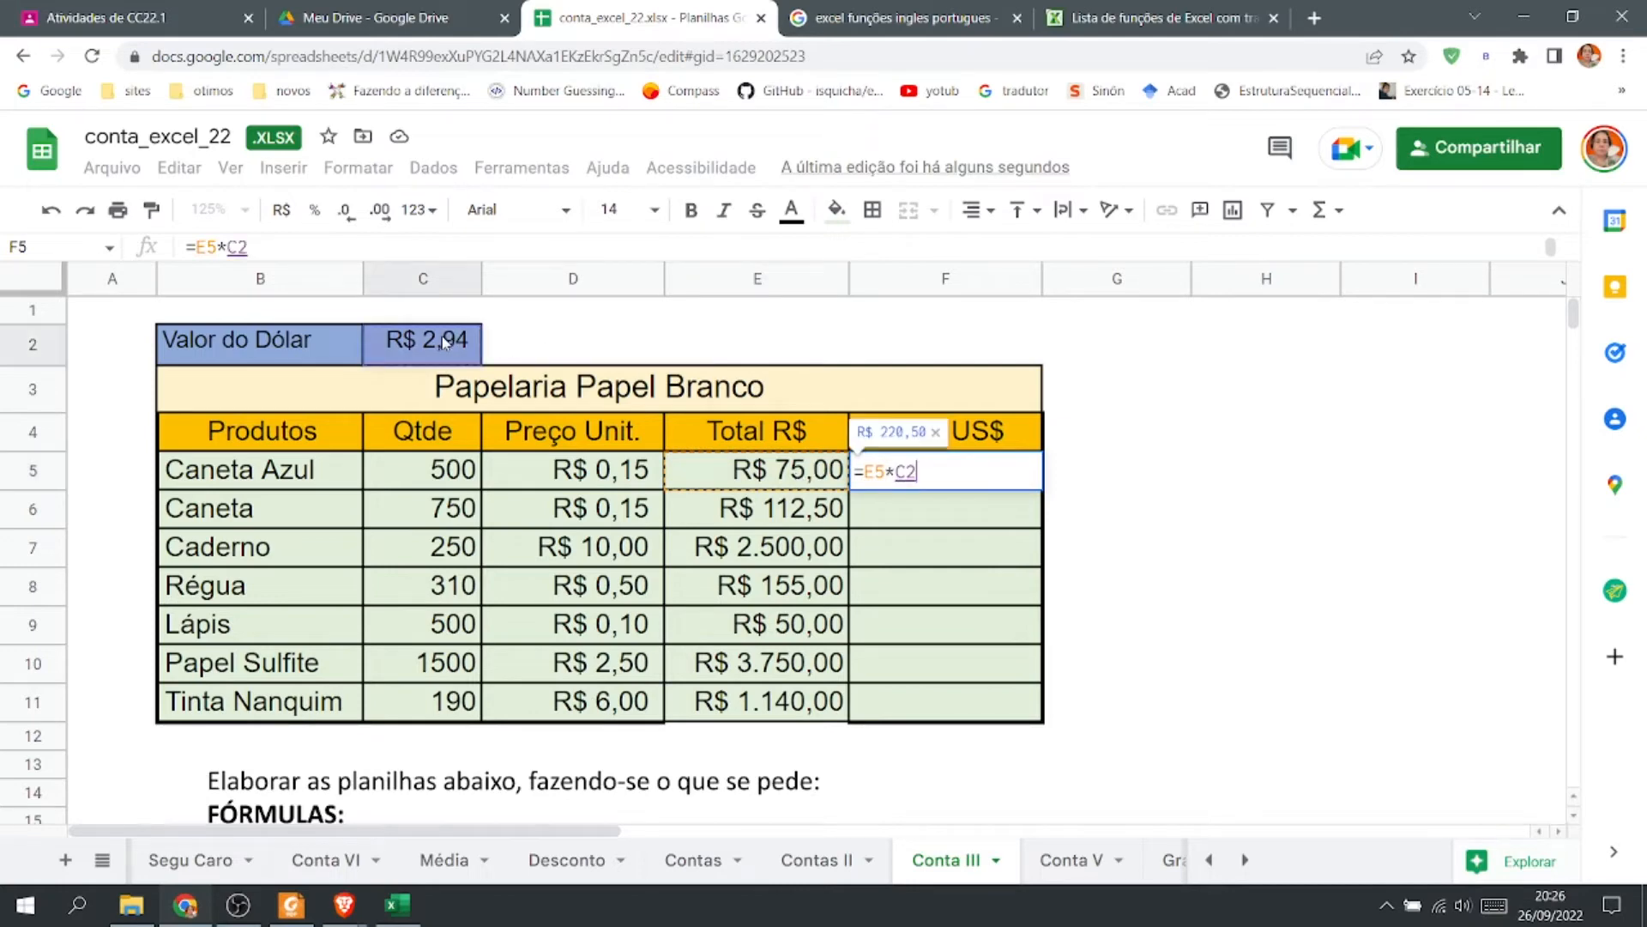
key("Return")
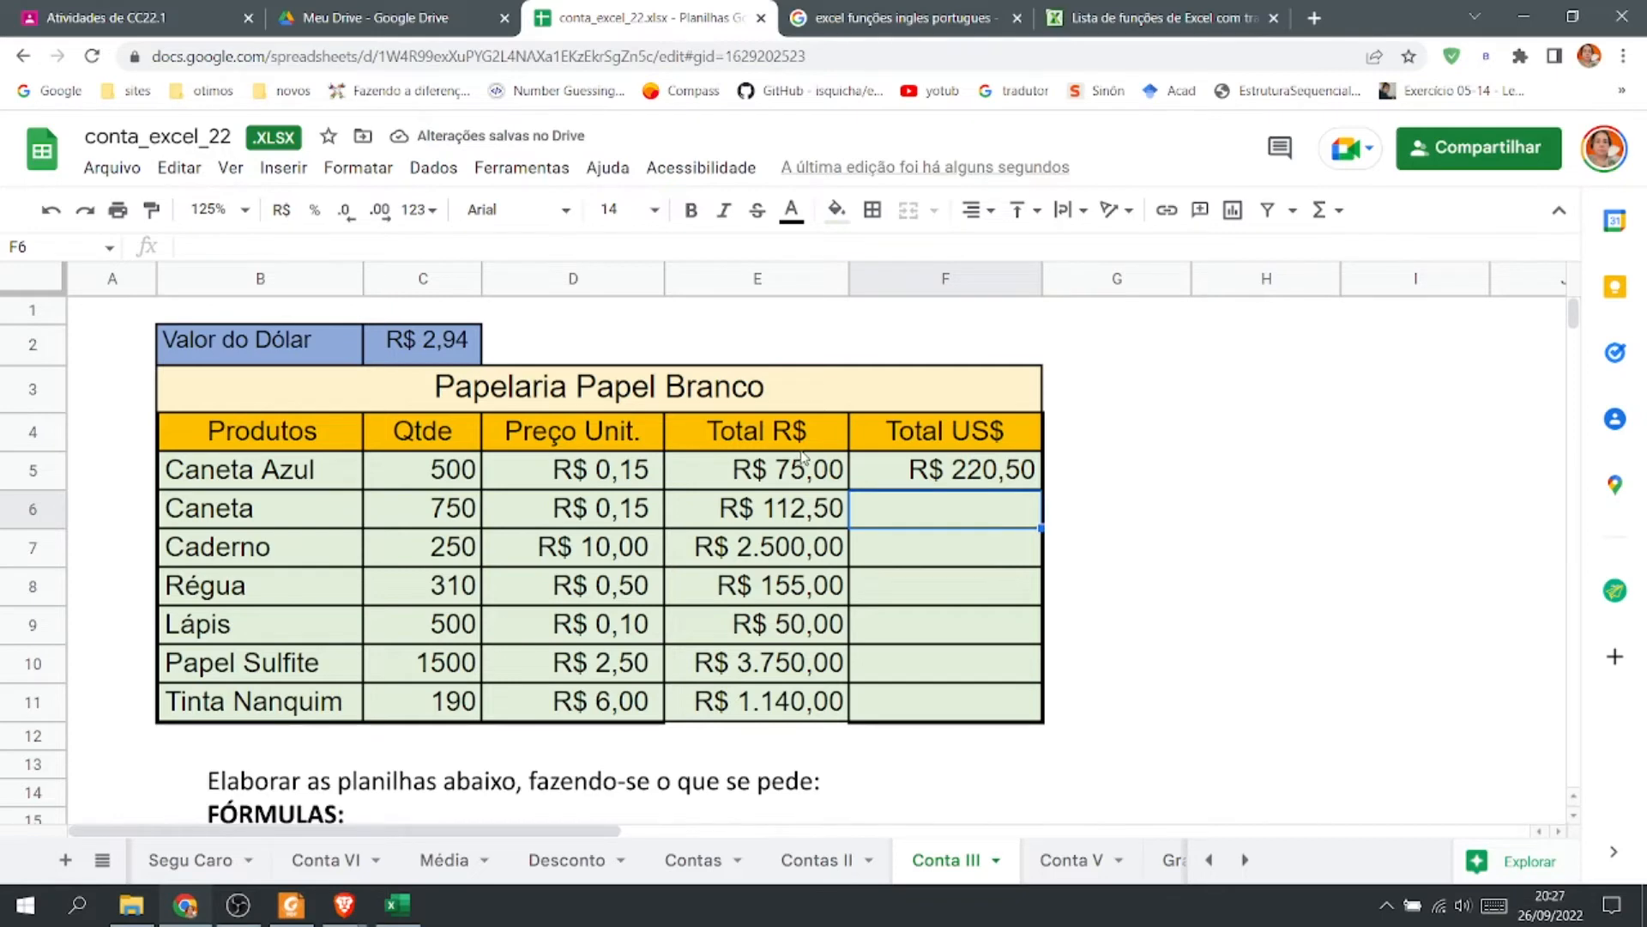
Format F5 with the Dólar americano custom currency.
left_click(944, 482)
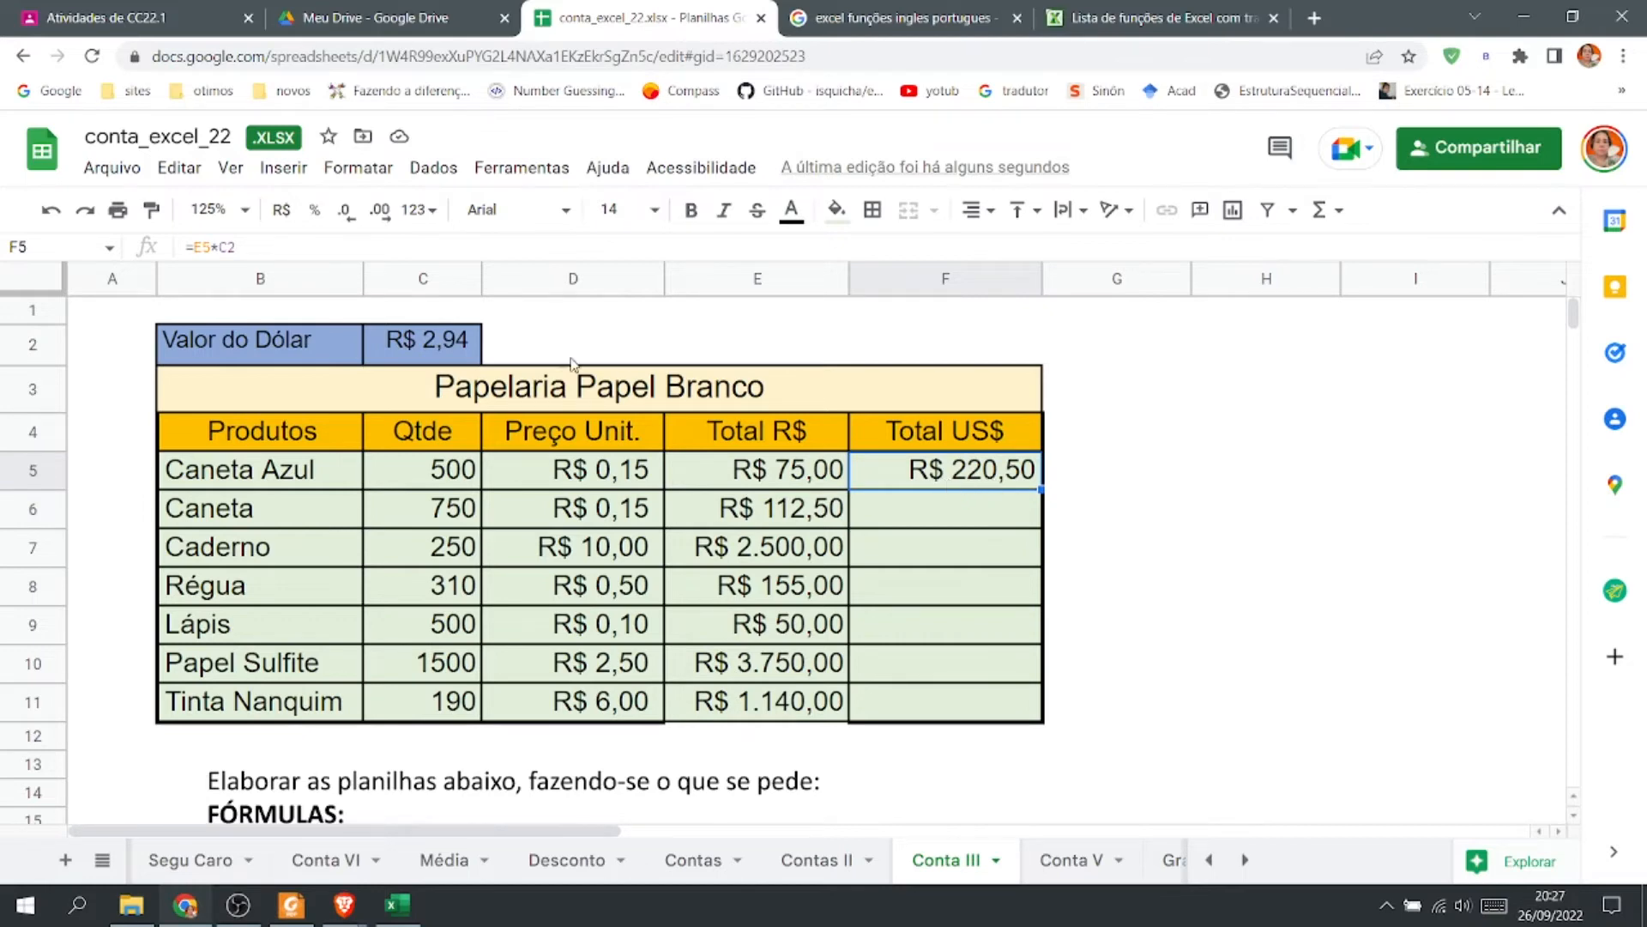
left_click(384, 182)
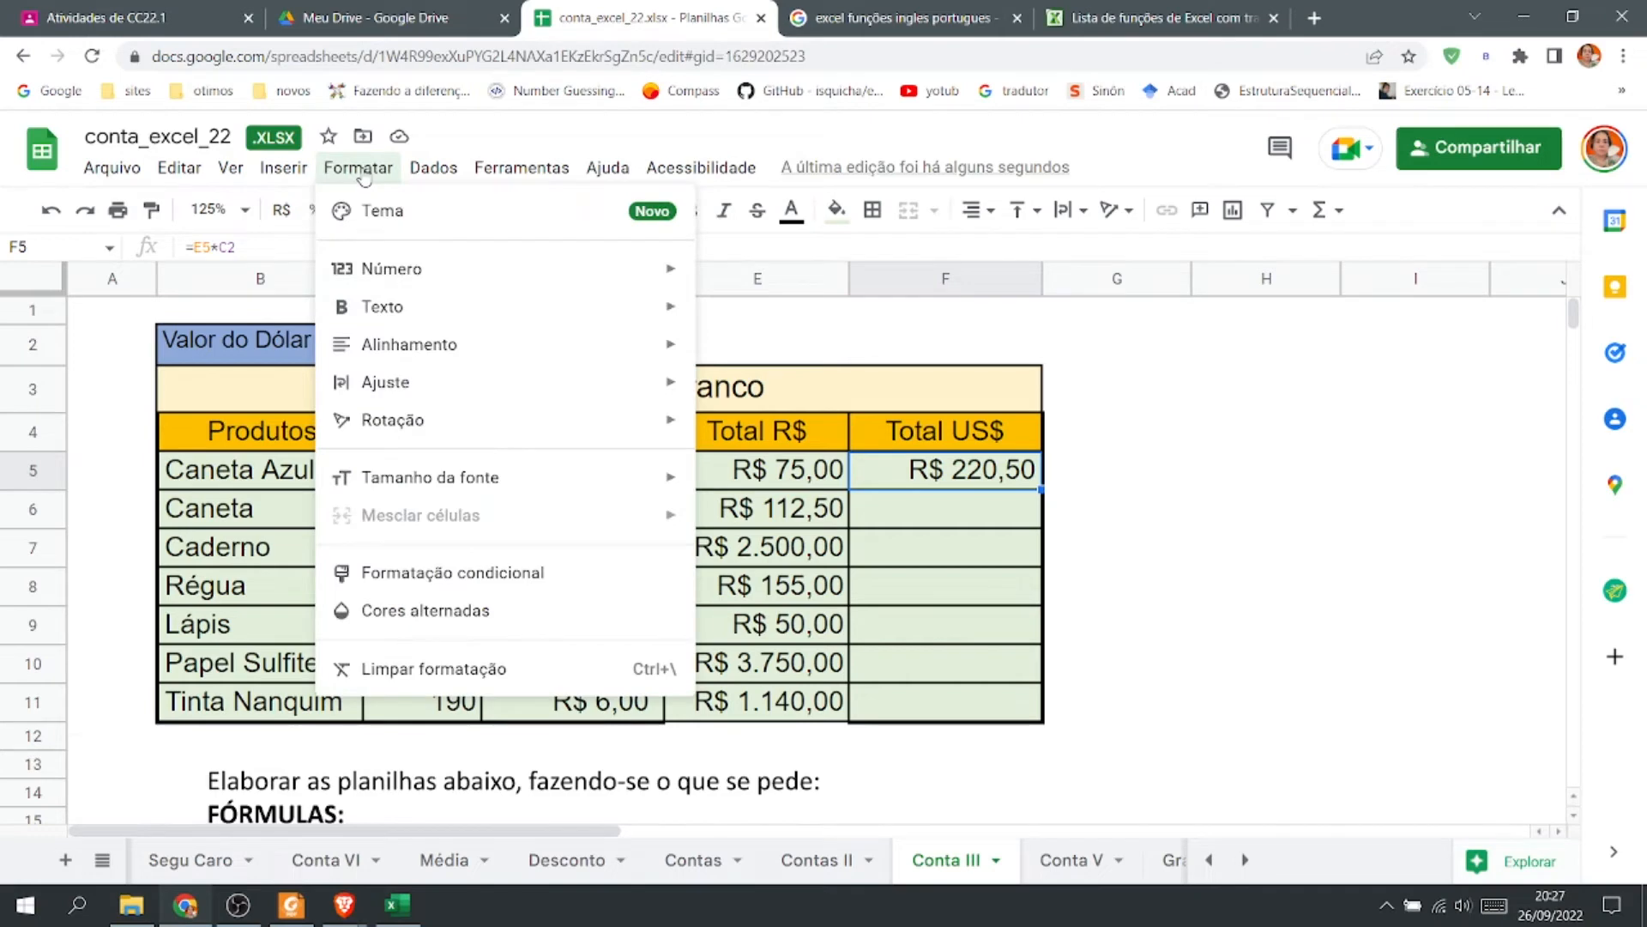
mouse_move(631, 268)
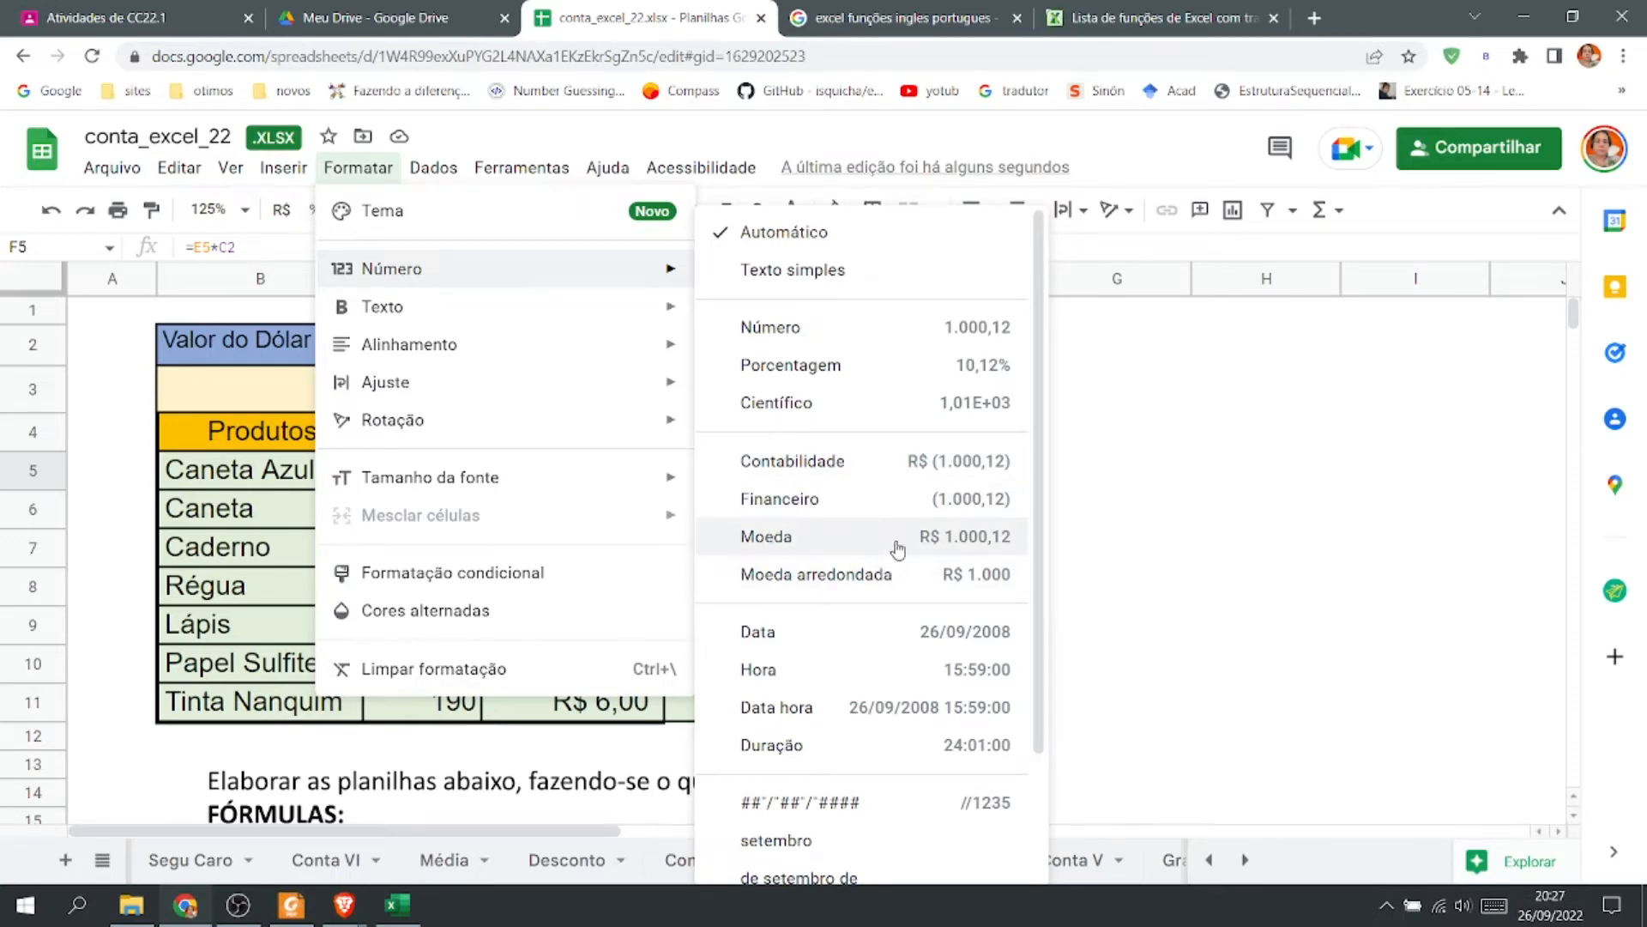
scroll(897, 549, "down", 2)
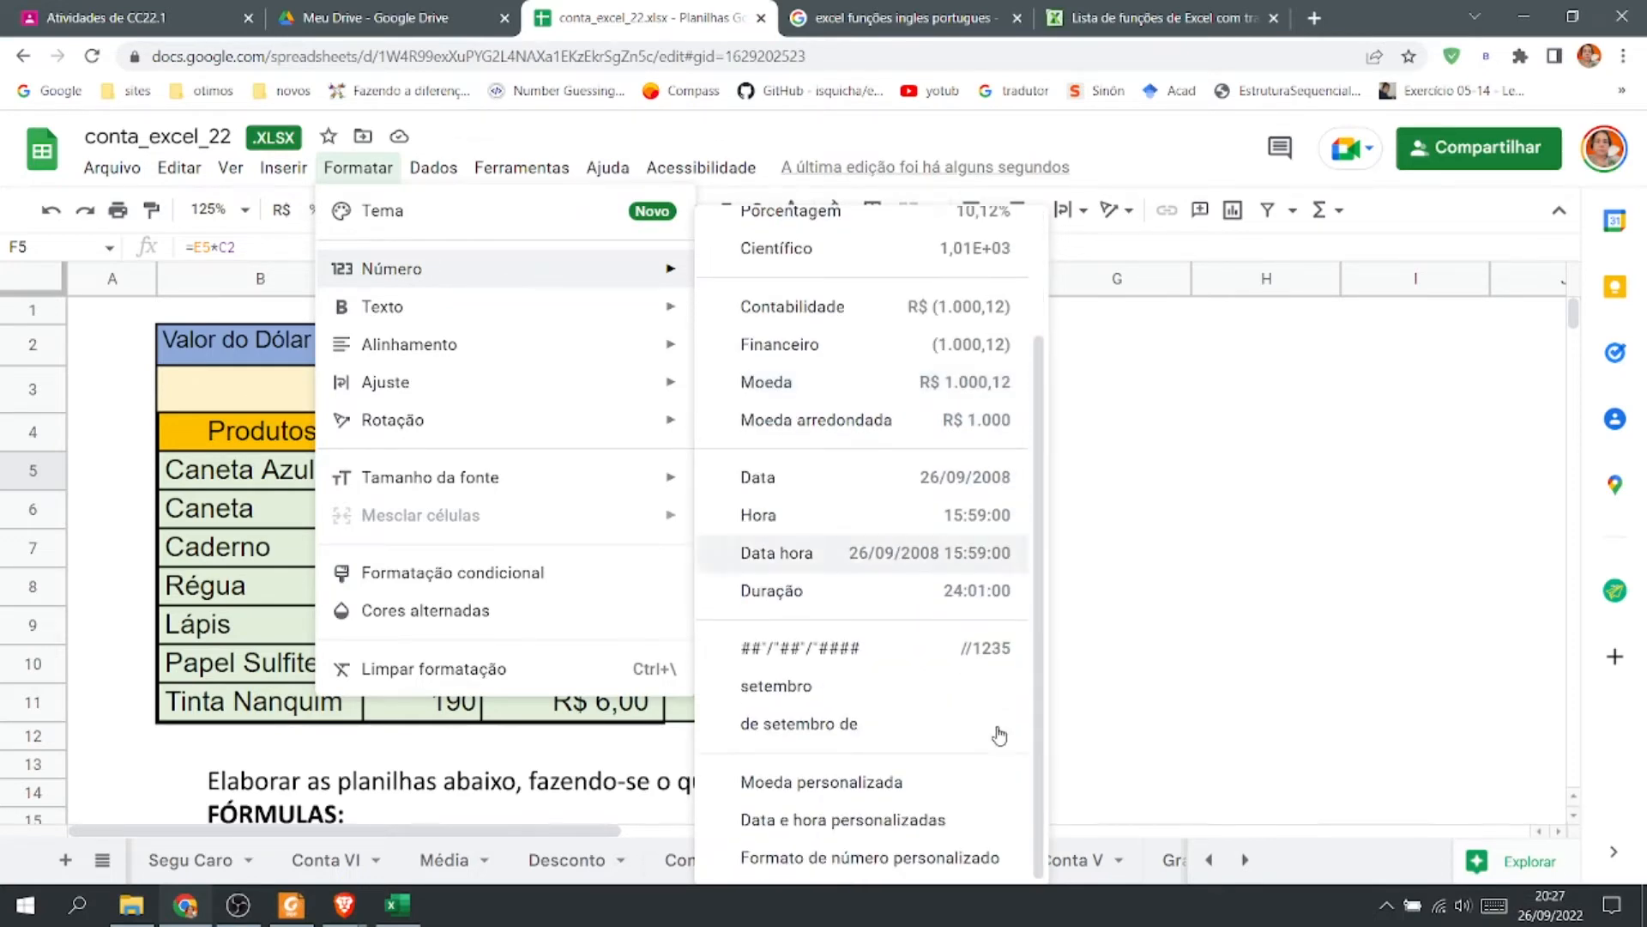
left_click(883, 783)
scroll(822, 598, "down", 10)
left_click(856, 502)
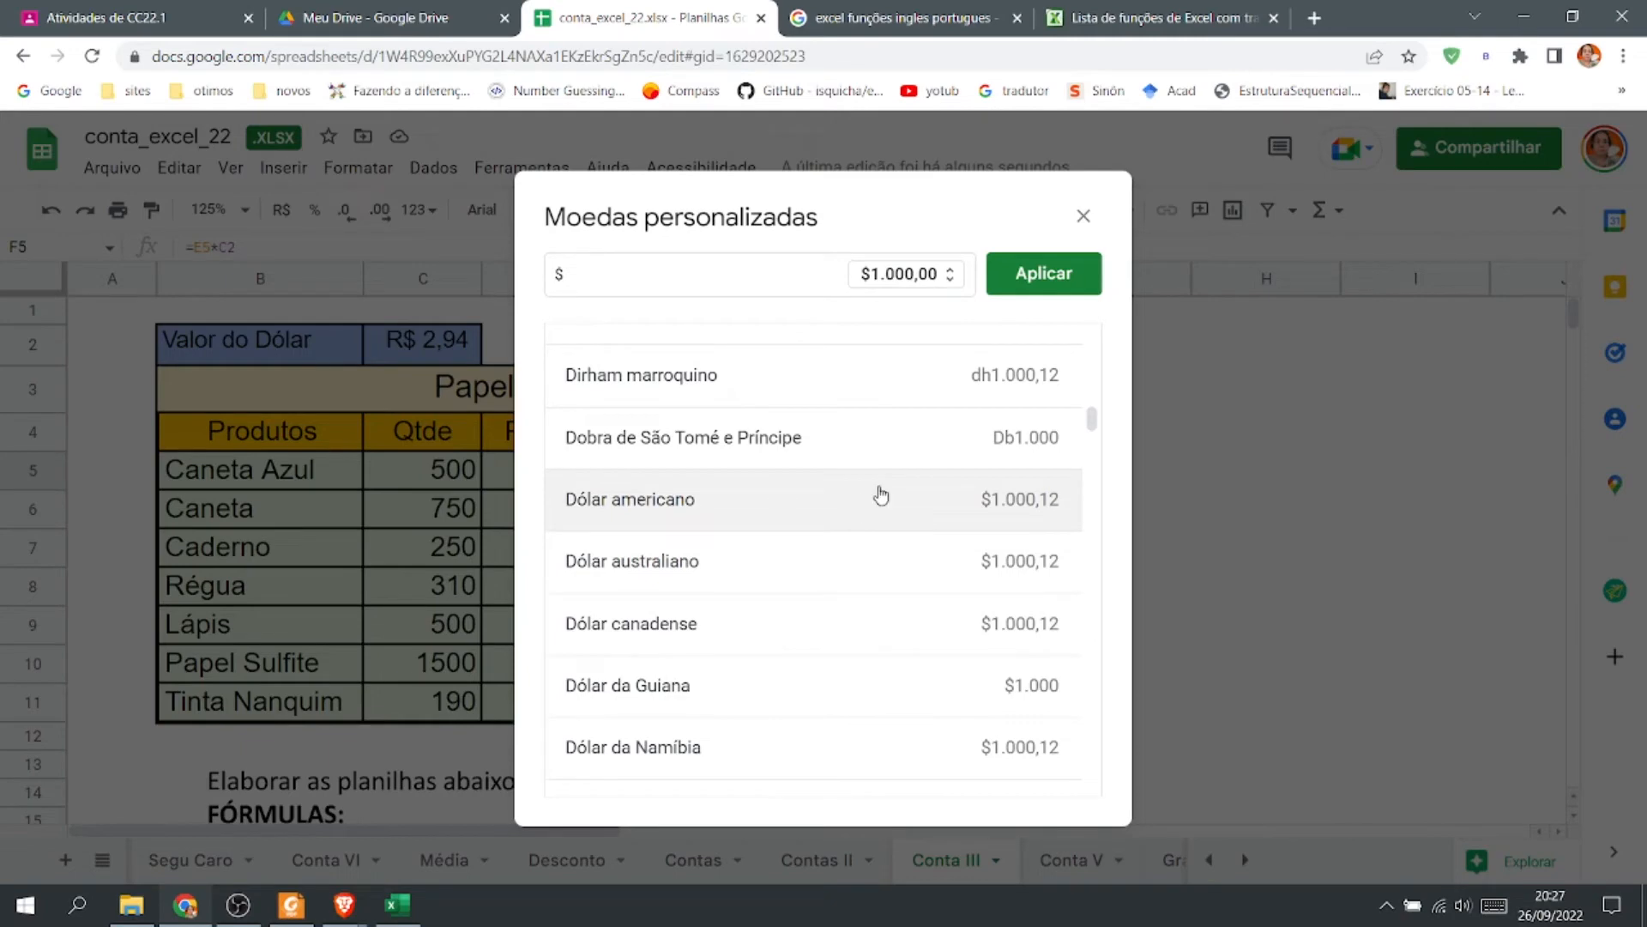
left_click(1044, 274)
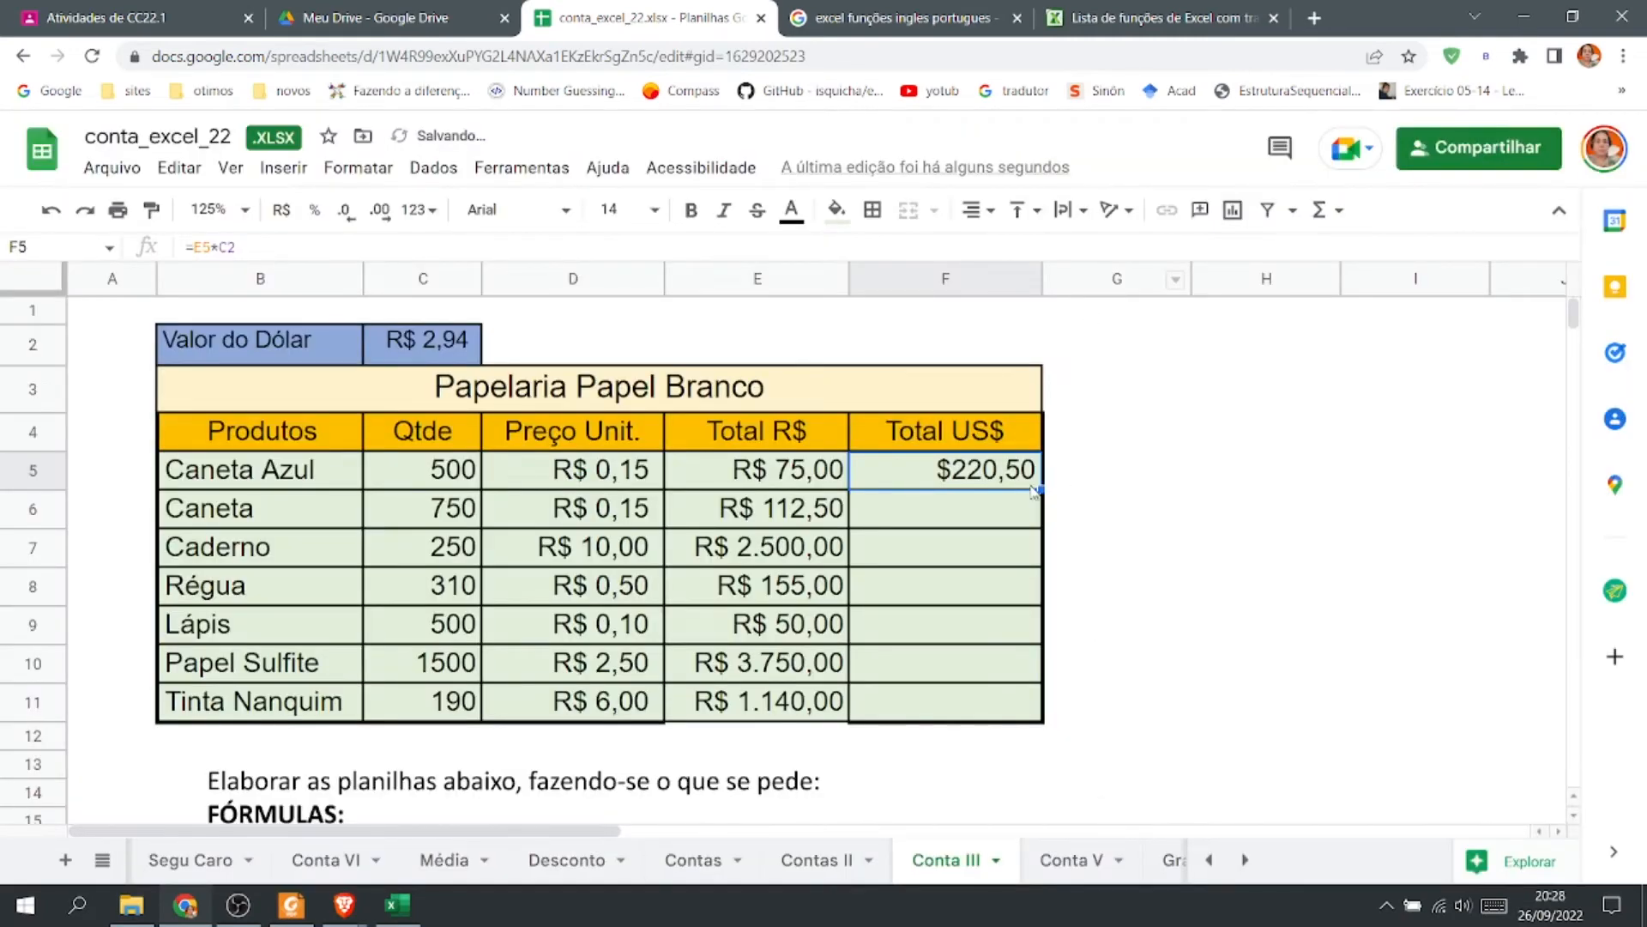
Fill the Total US$ formula down to F12 and clear F12.
left_click_drag(1041, 491, 1048, 731)
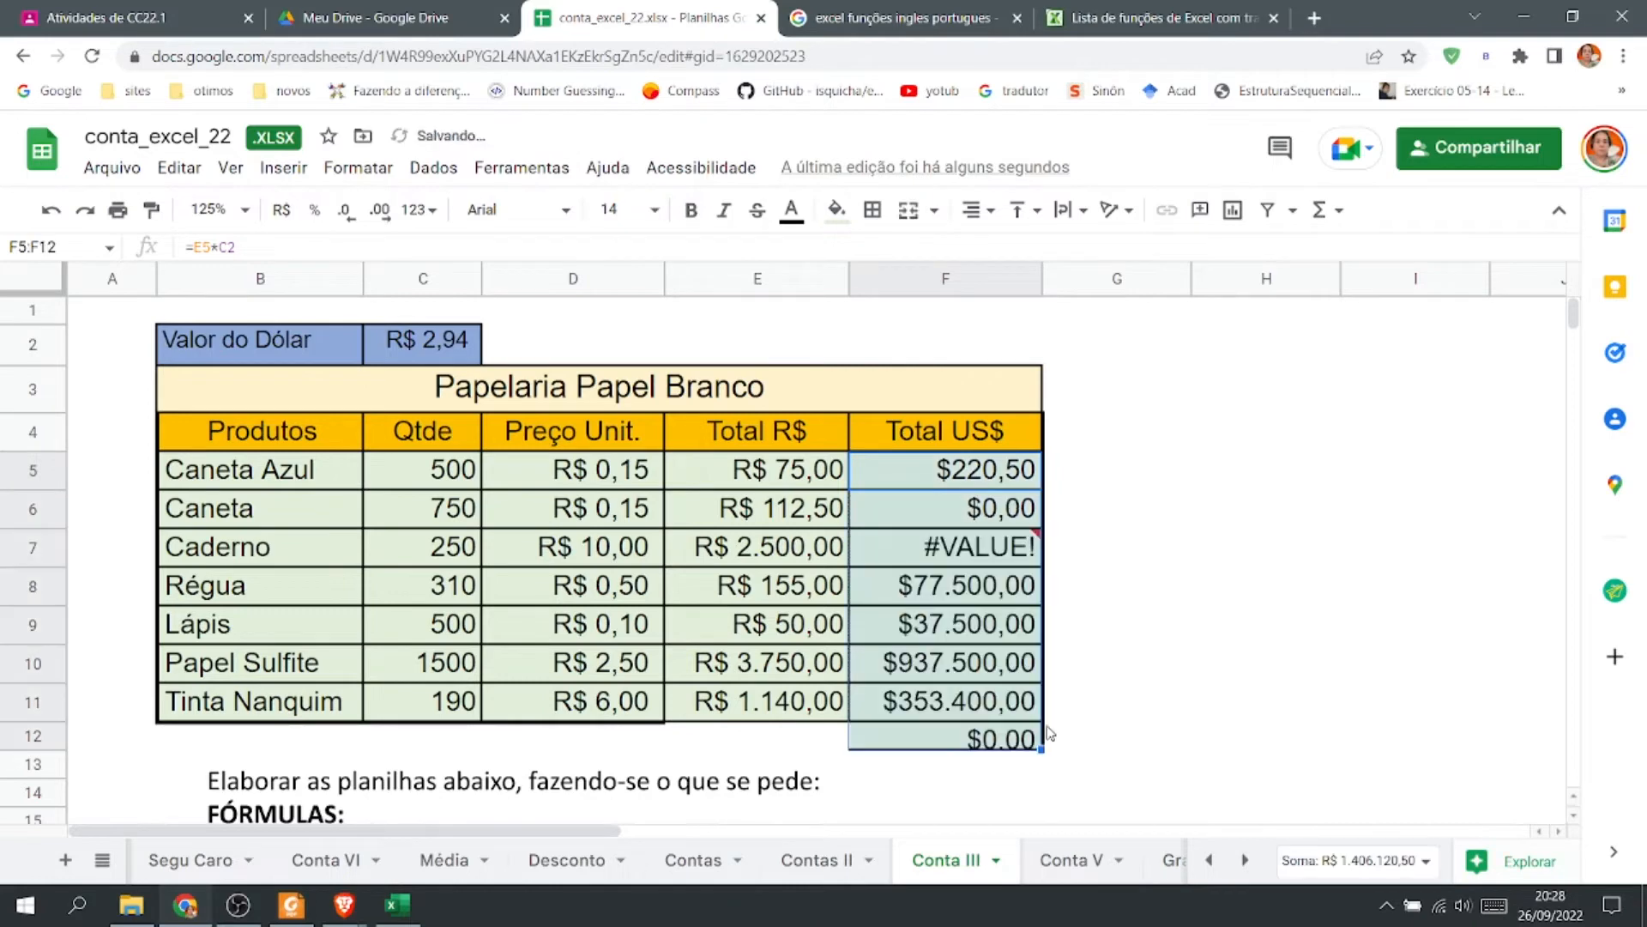
left_click(993, 734)
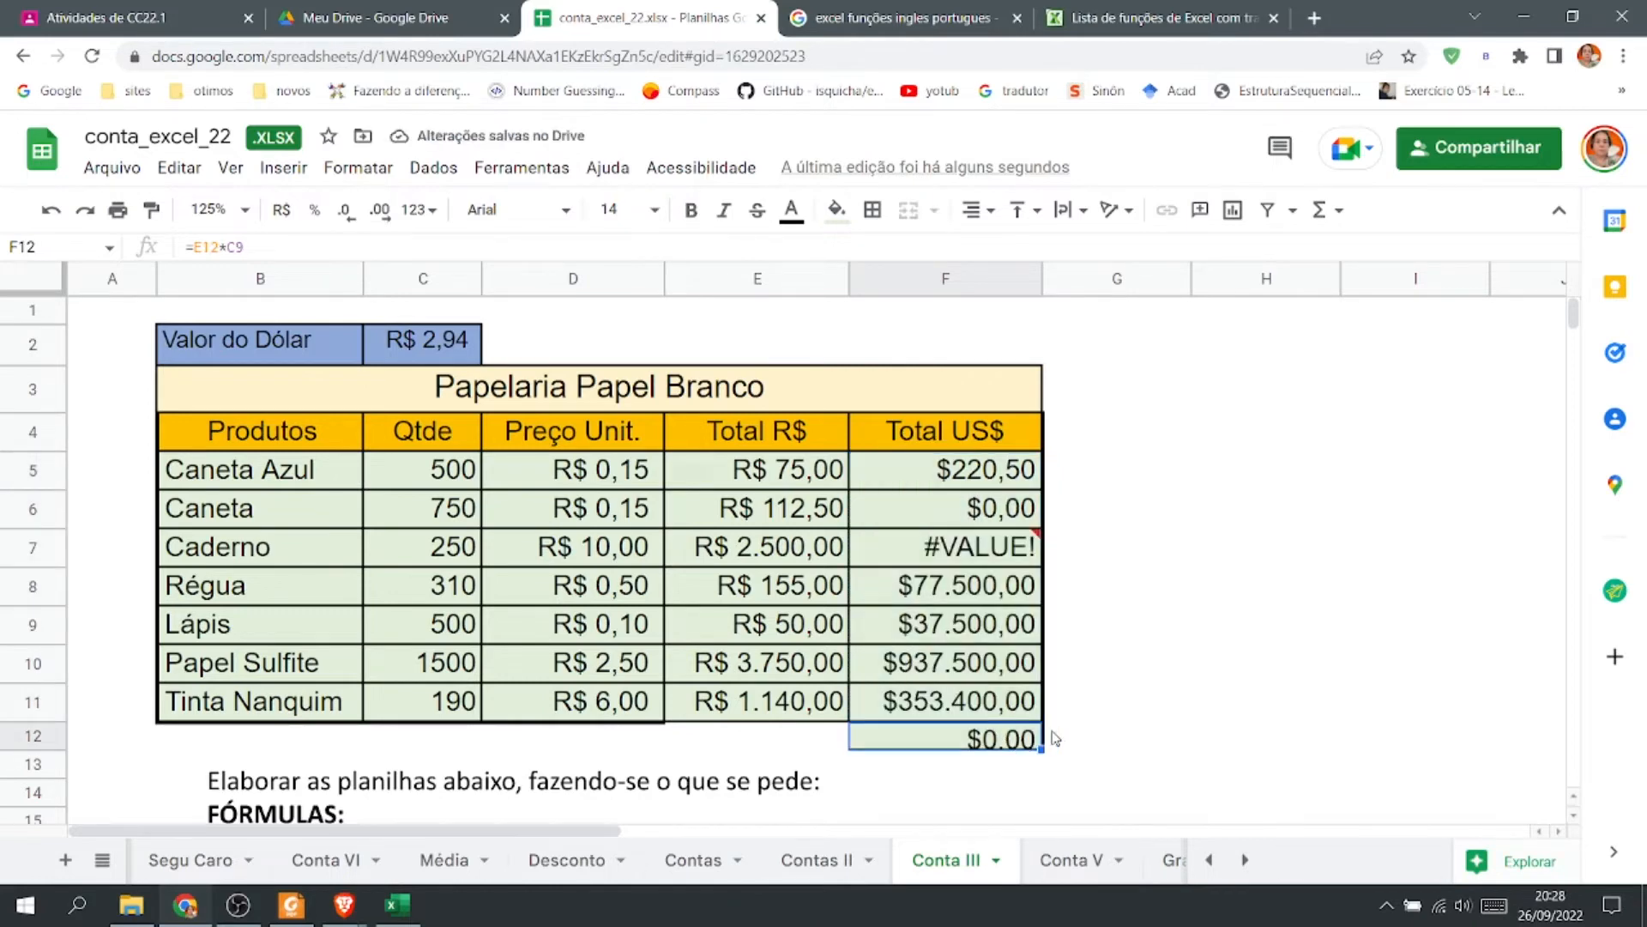
key("Delete")
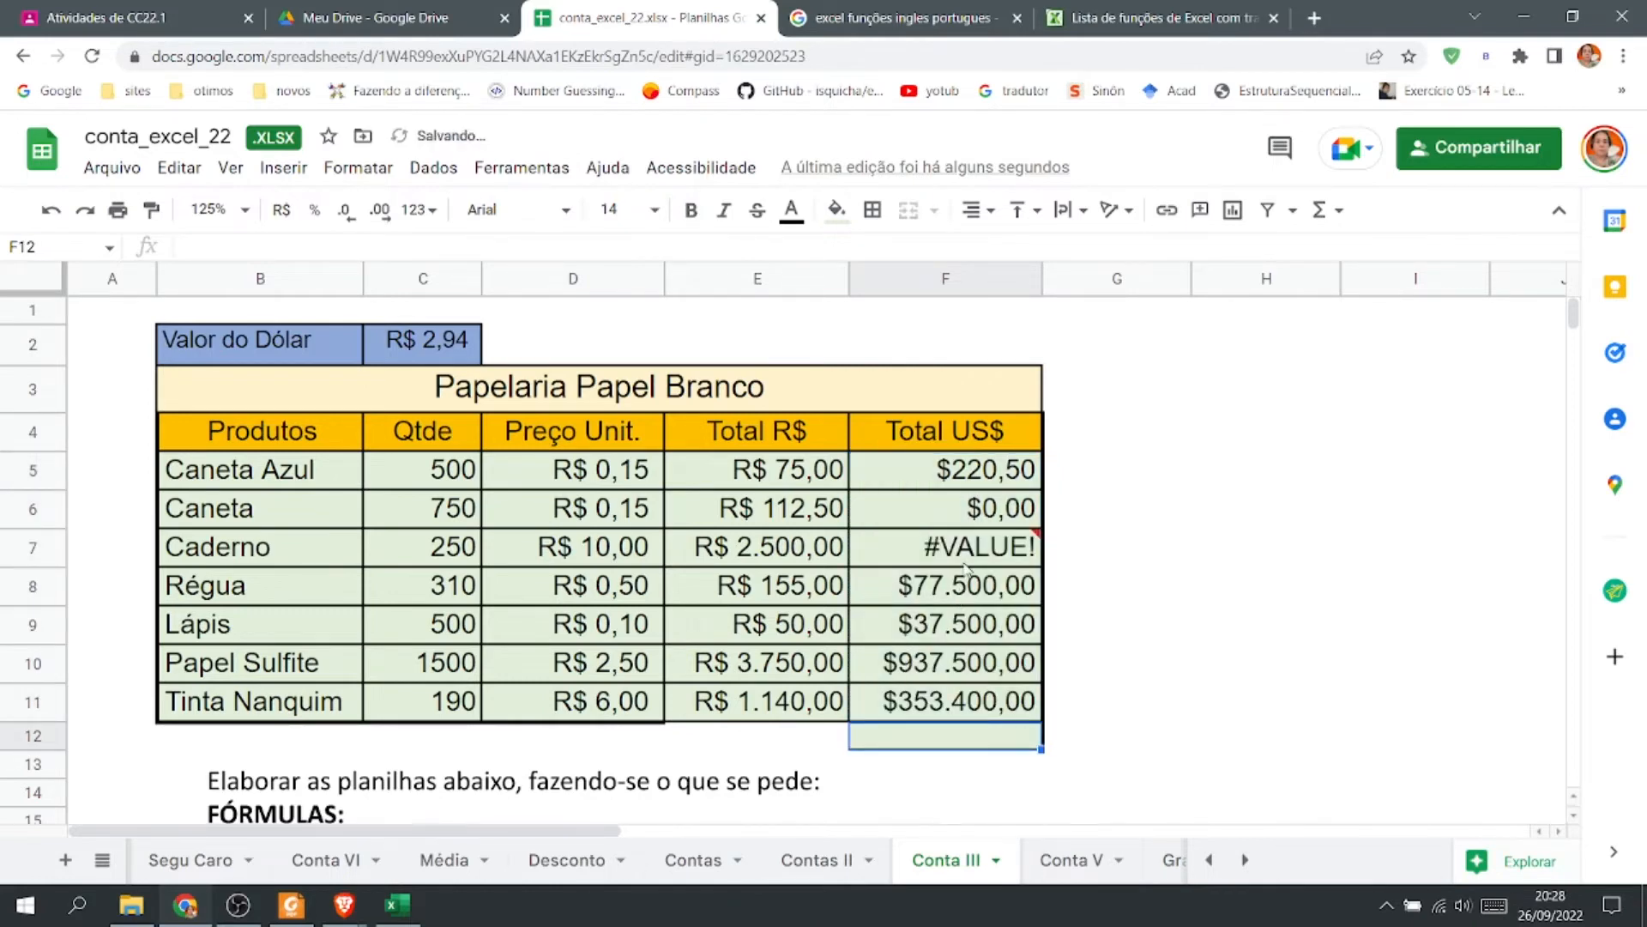
Check the copied US$ formulas in F6 and F11, then undo the column fill.
left_click(981, 519)
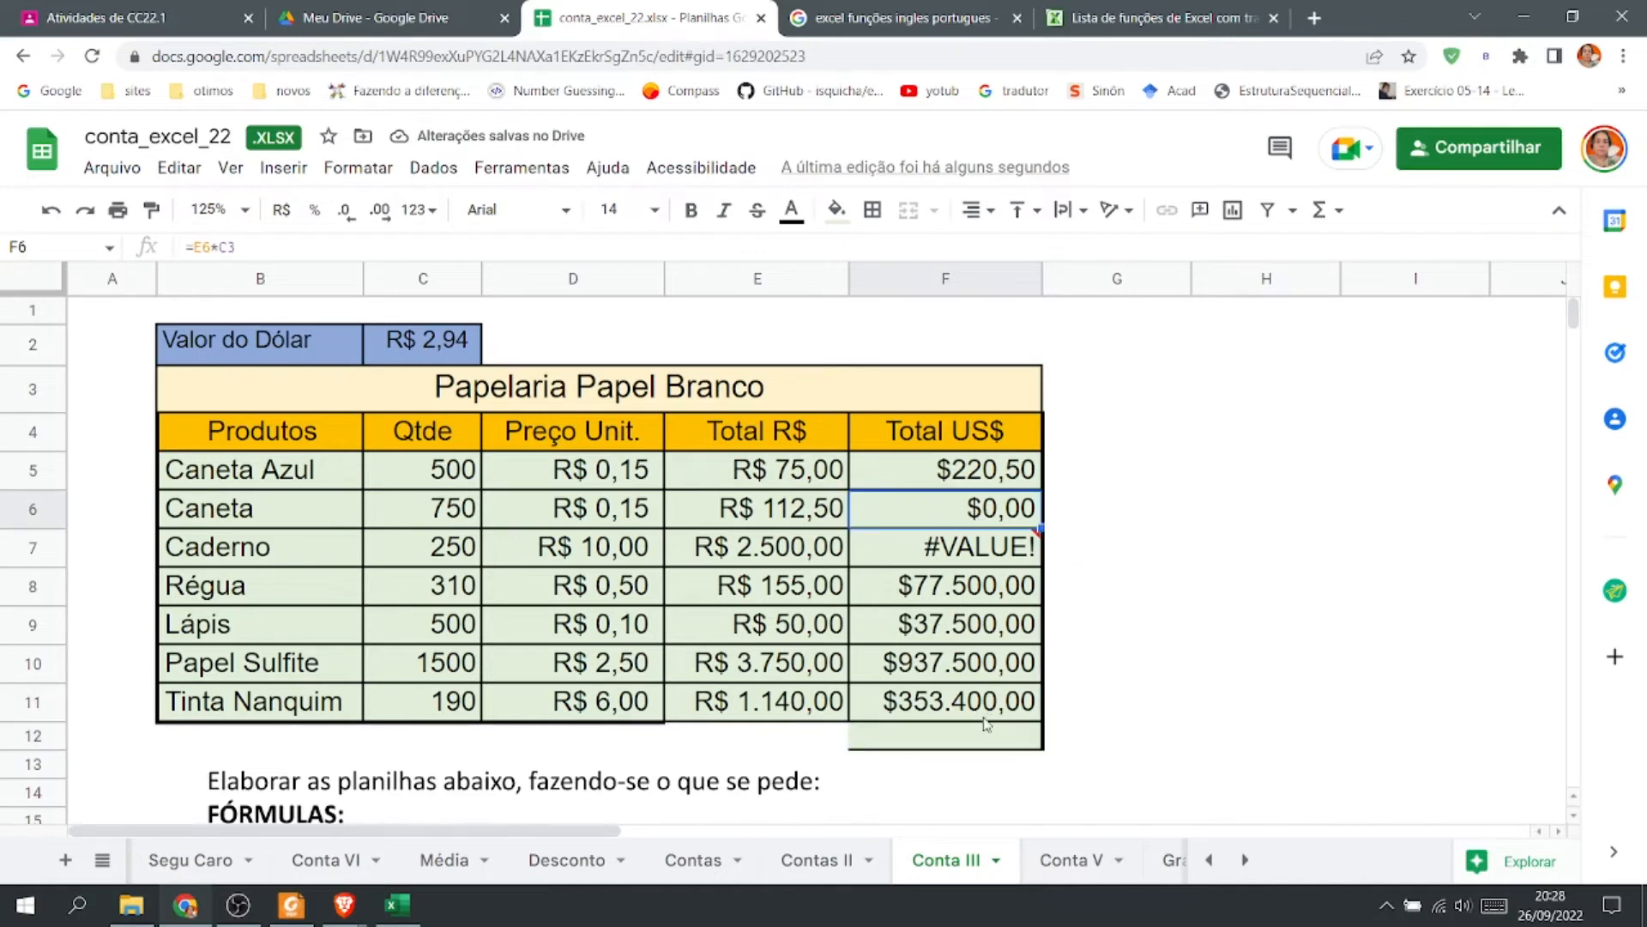
left_click(985, 714)
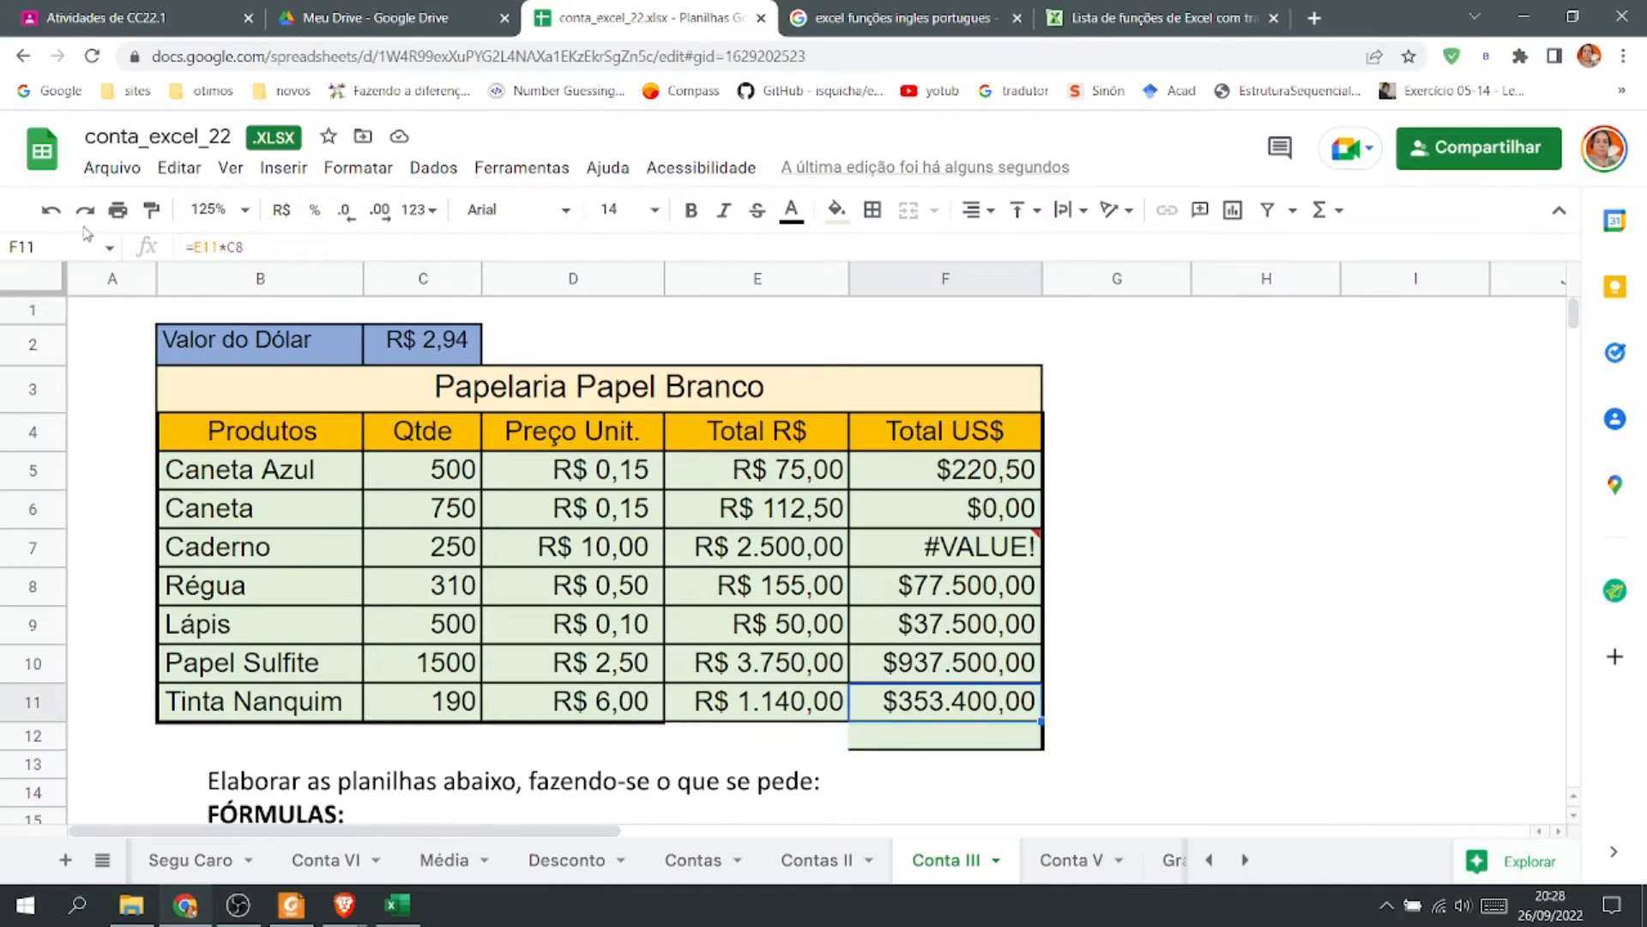
key("Down")
key("ctrl+v")
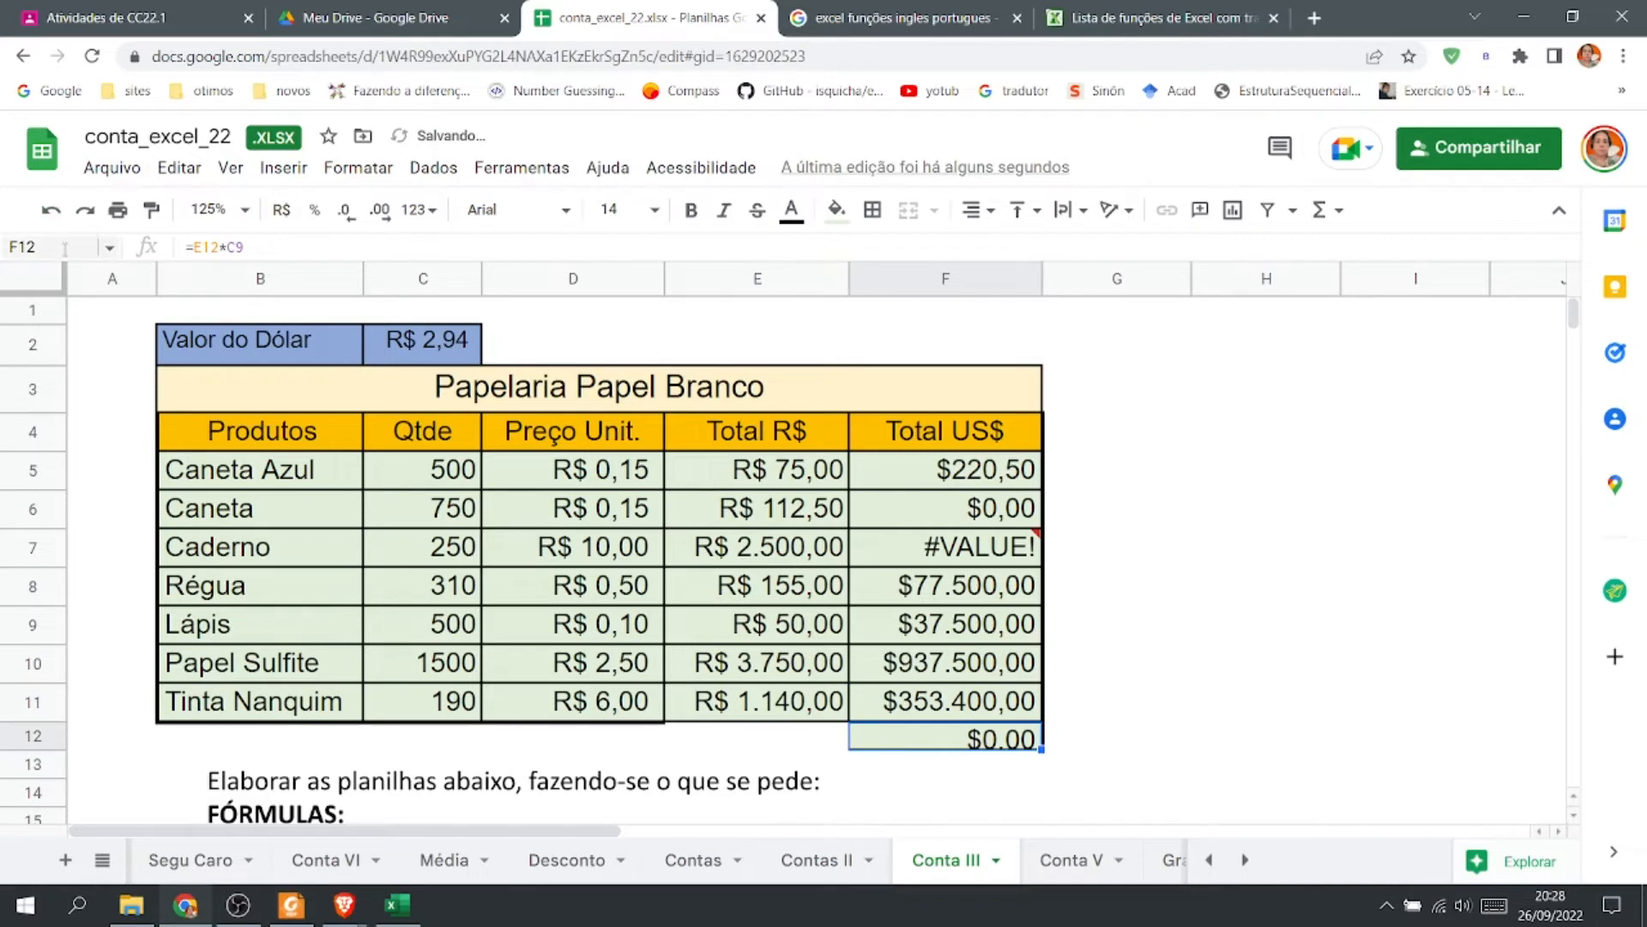
left_click(51, 209)
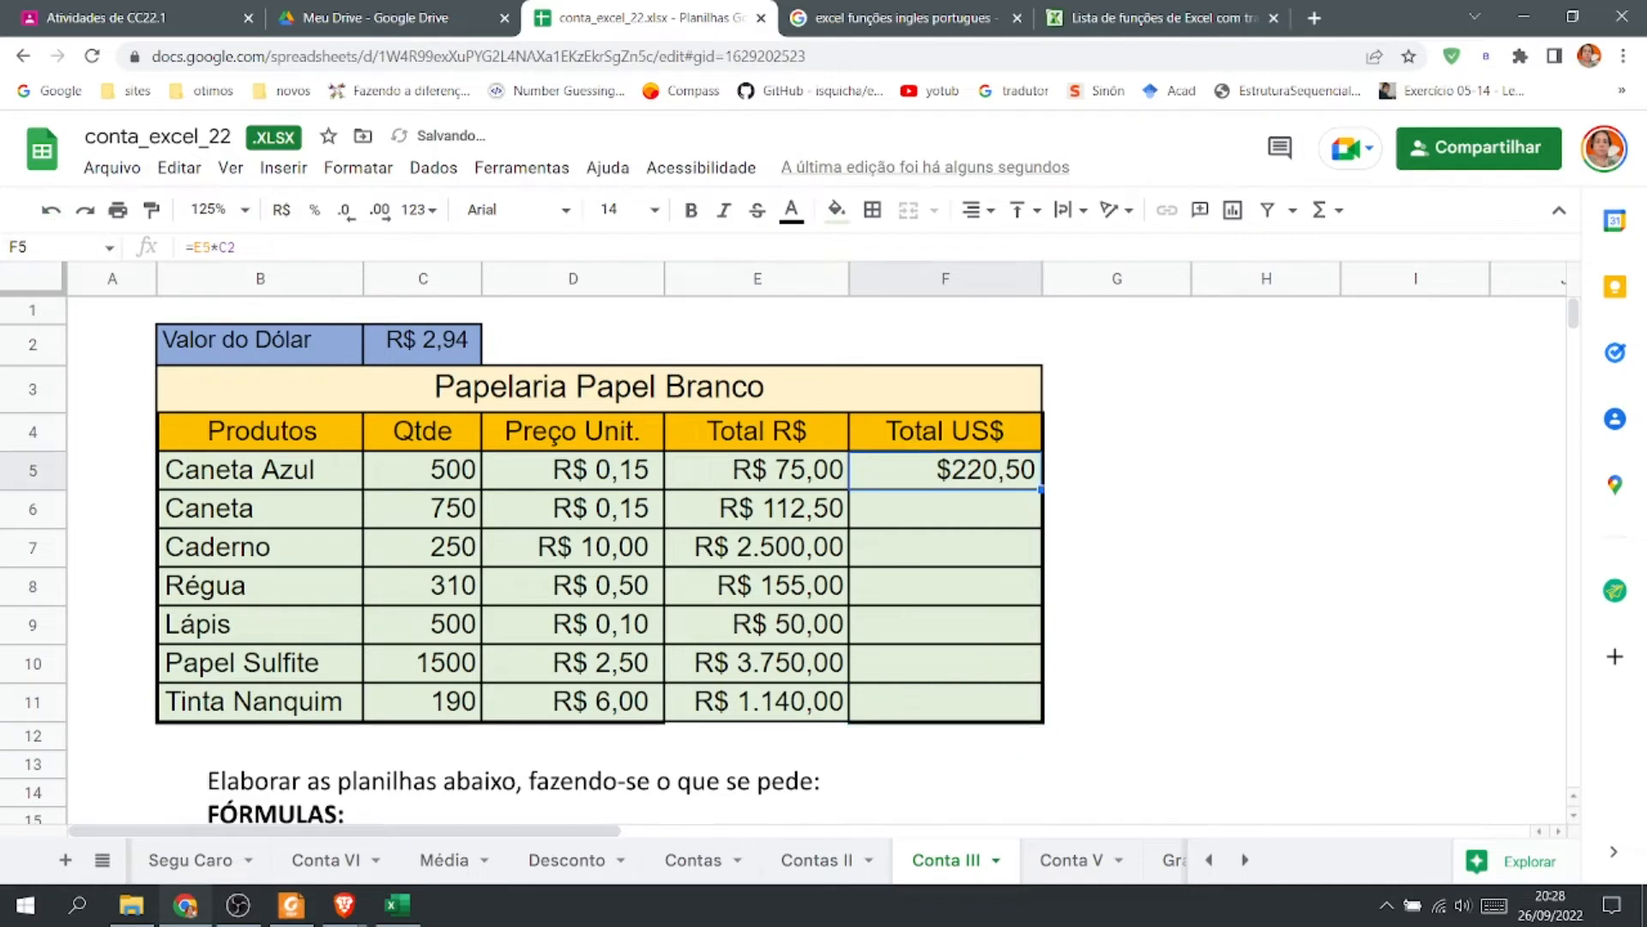
Inspect the Total US$ formula in F5 and the dollar value cell C2.
double_click(1003, 471)
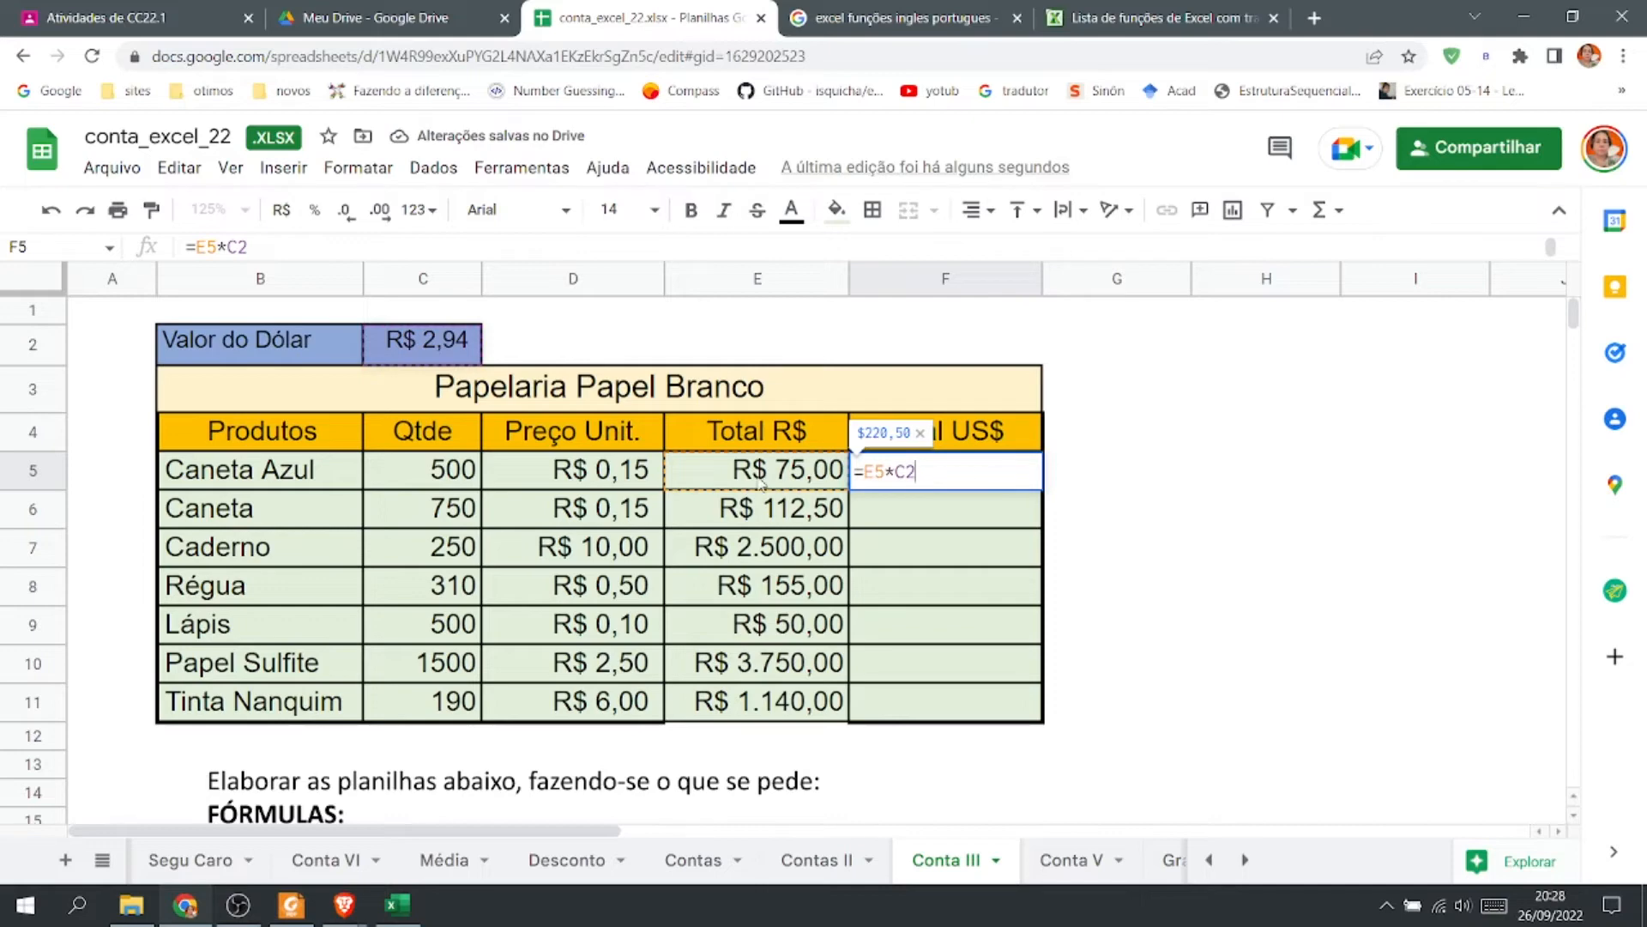
key("Return")
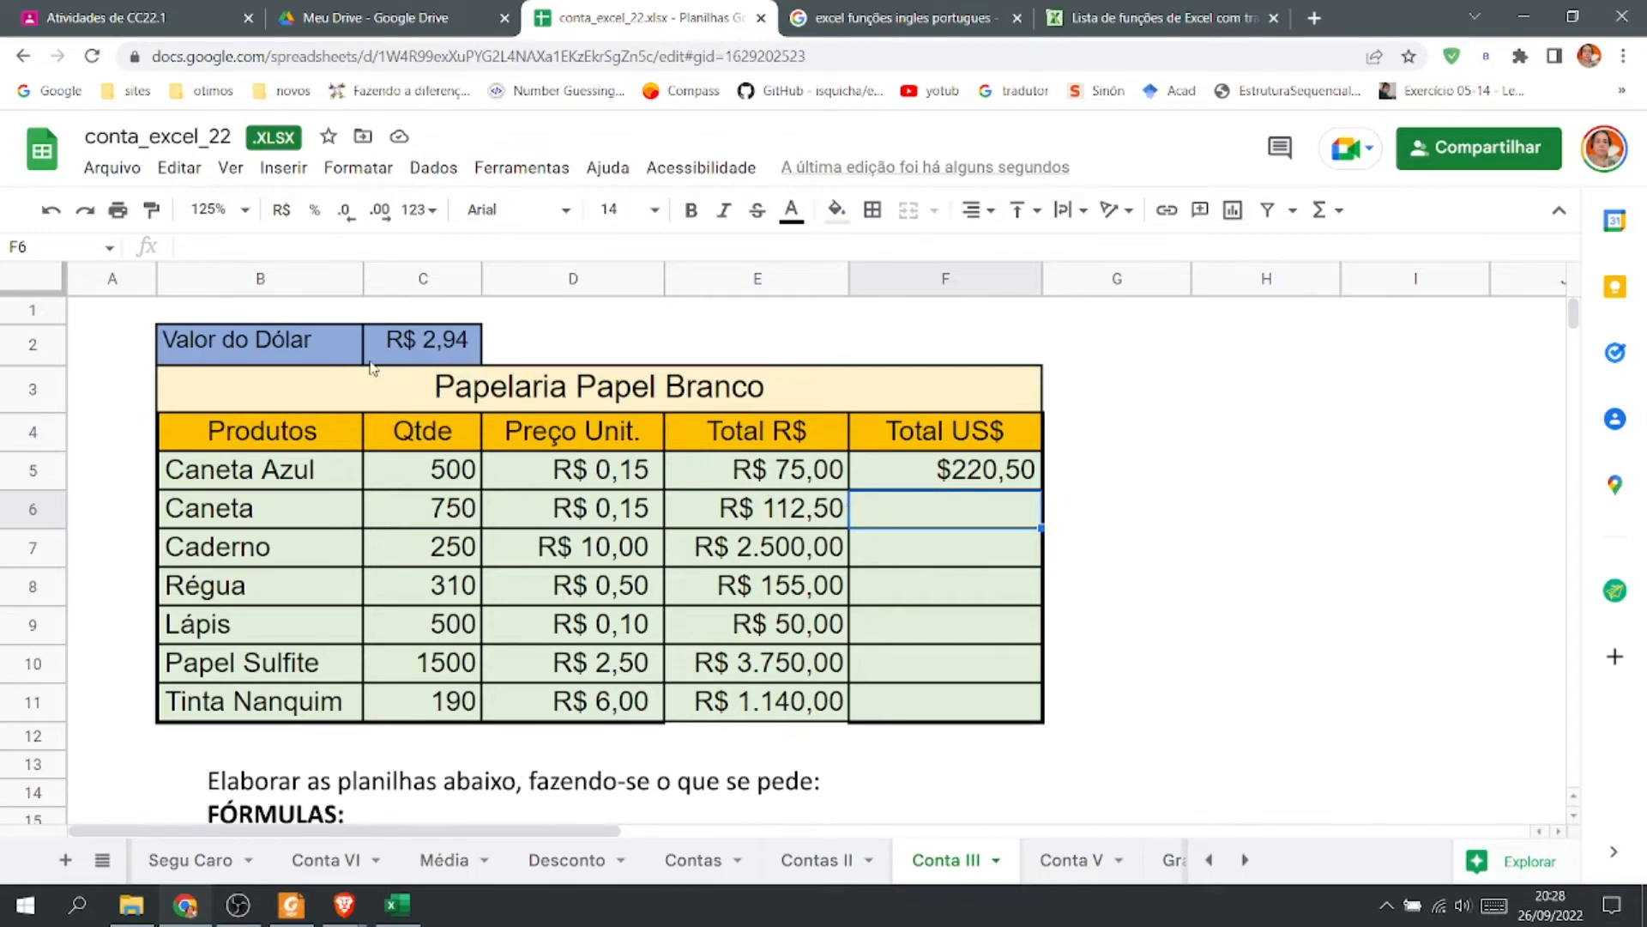
left_click(442, 347)
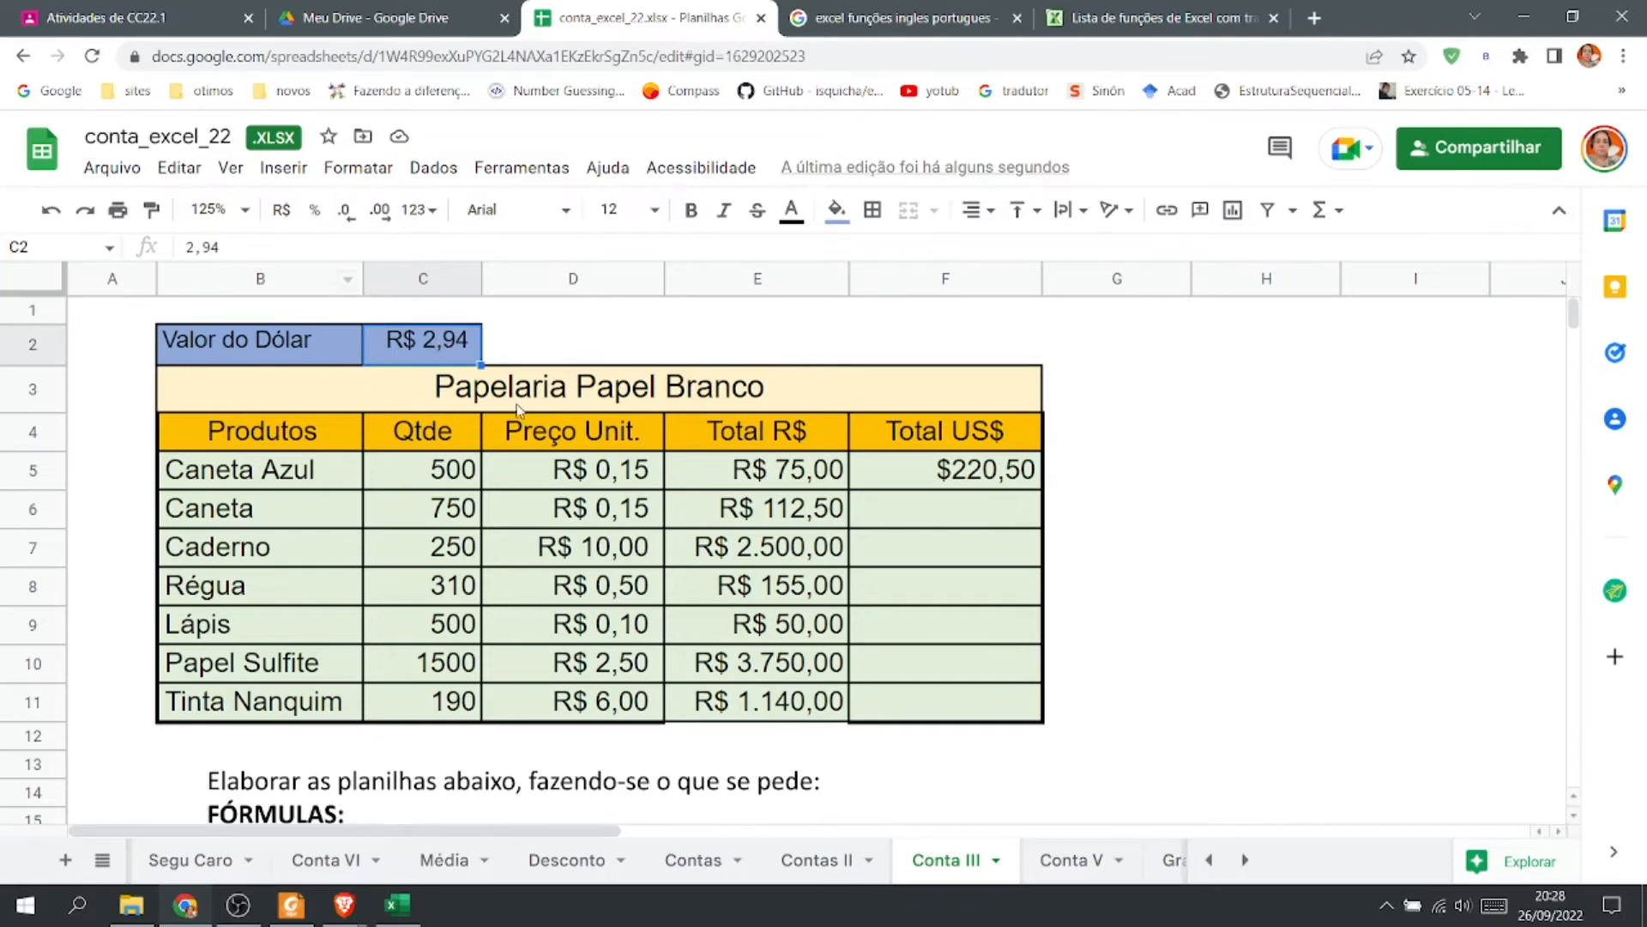
left_click(1040, 479)
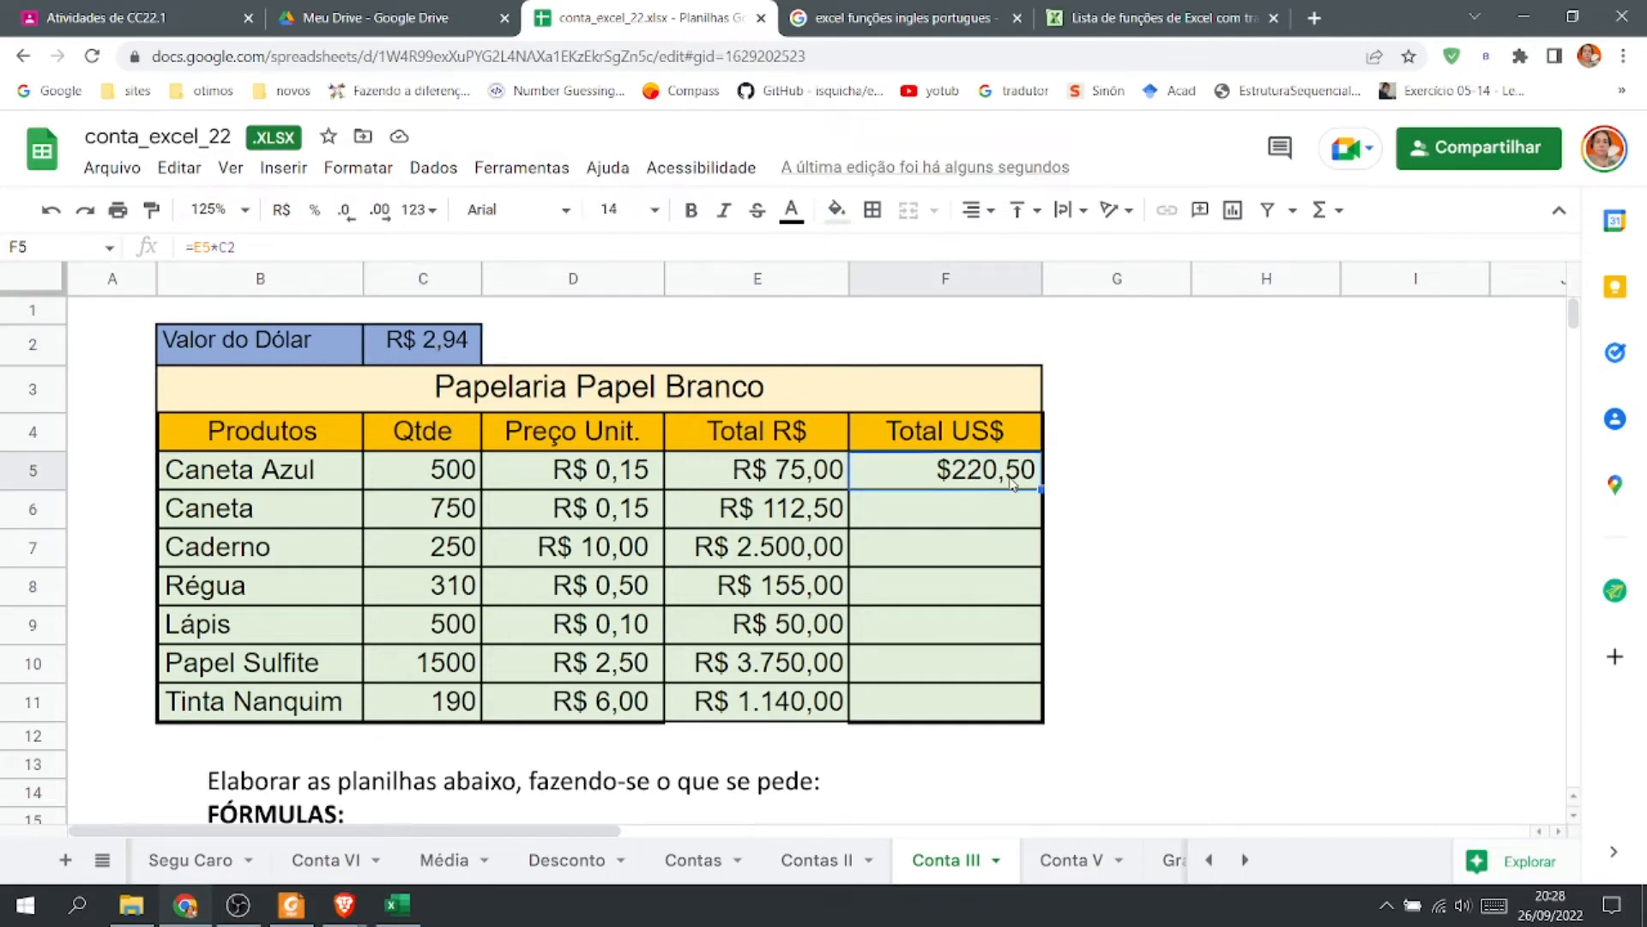
double_click(1005, 477)
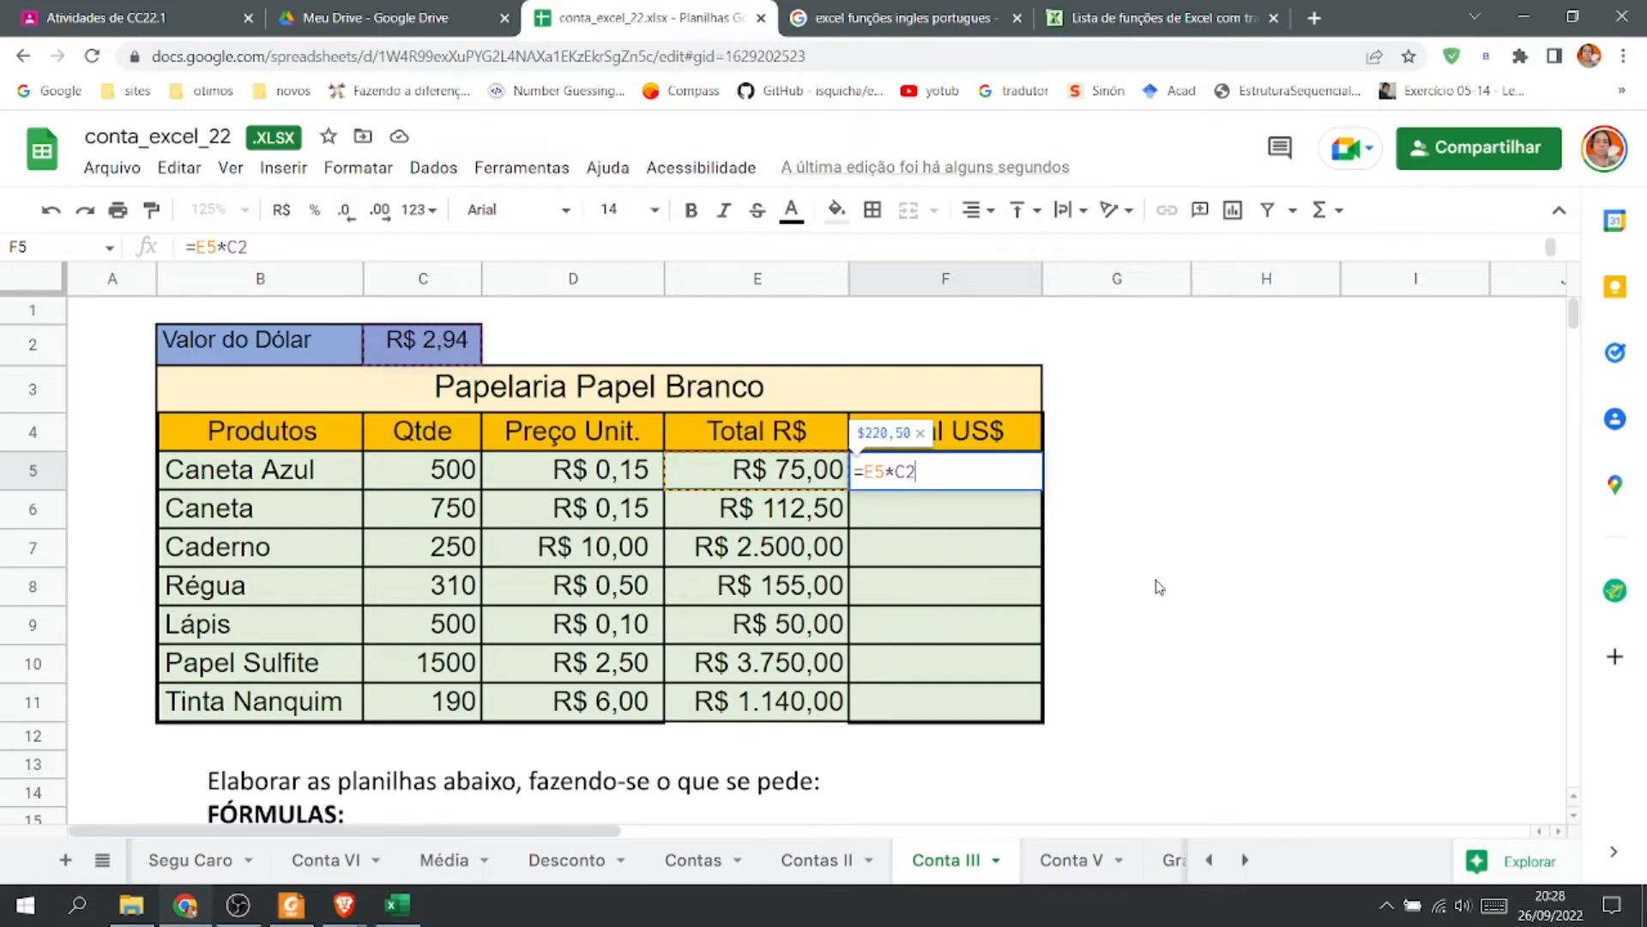
key("Return")
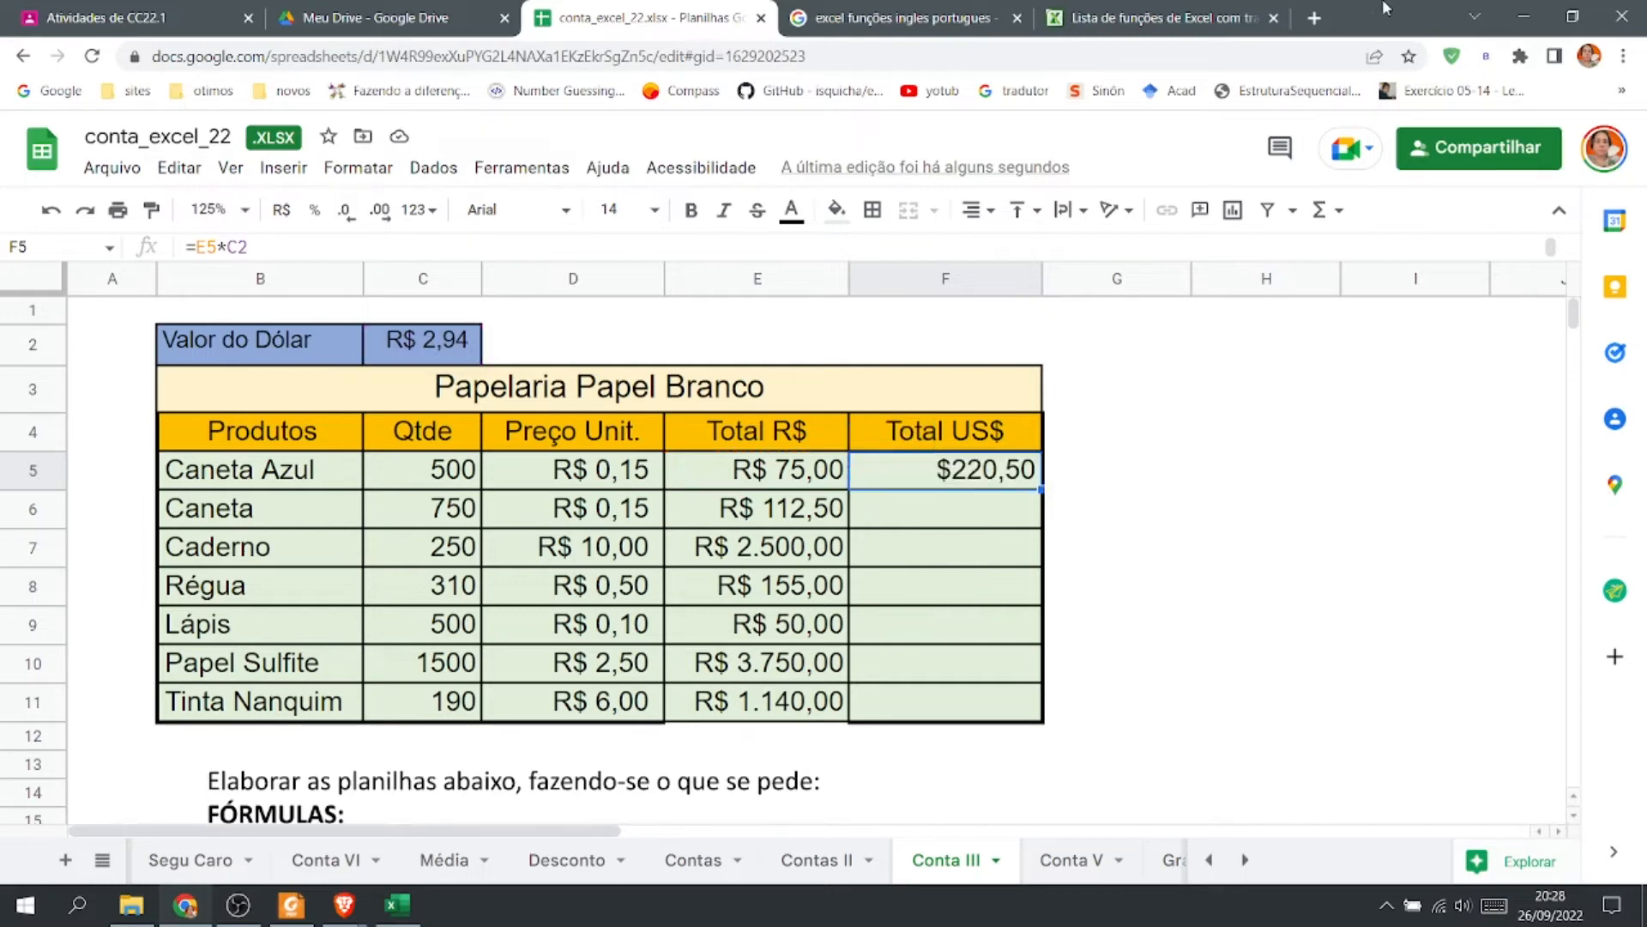
Open a new browser tab and search Google for dolar to find the current exchange rate.
left_click(1314, 17)
left_click(72, 104)
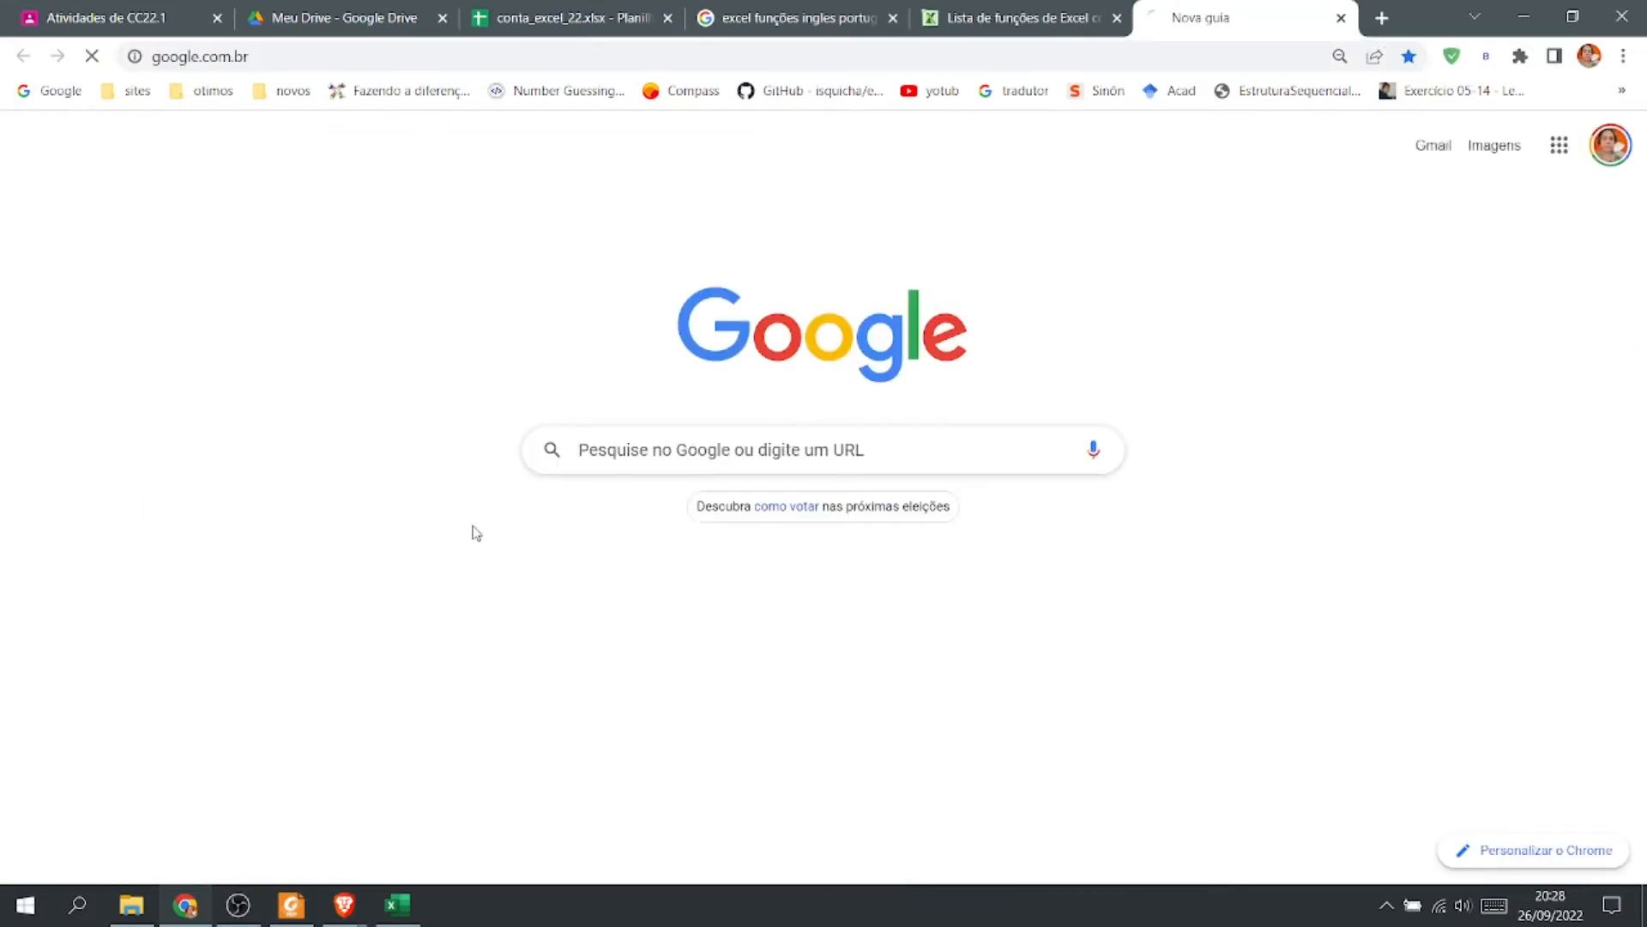
type("dolar")
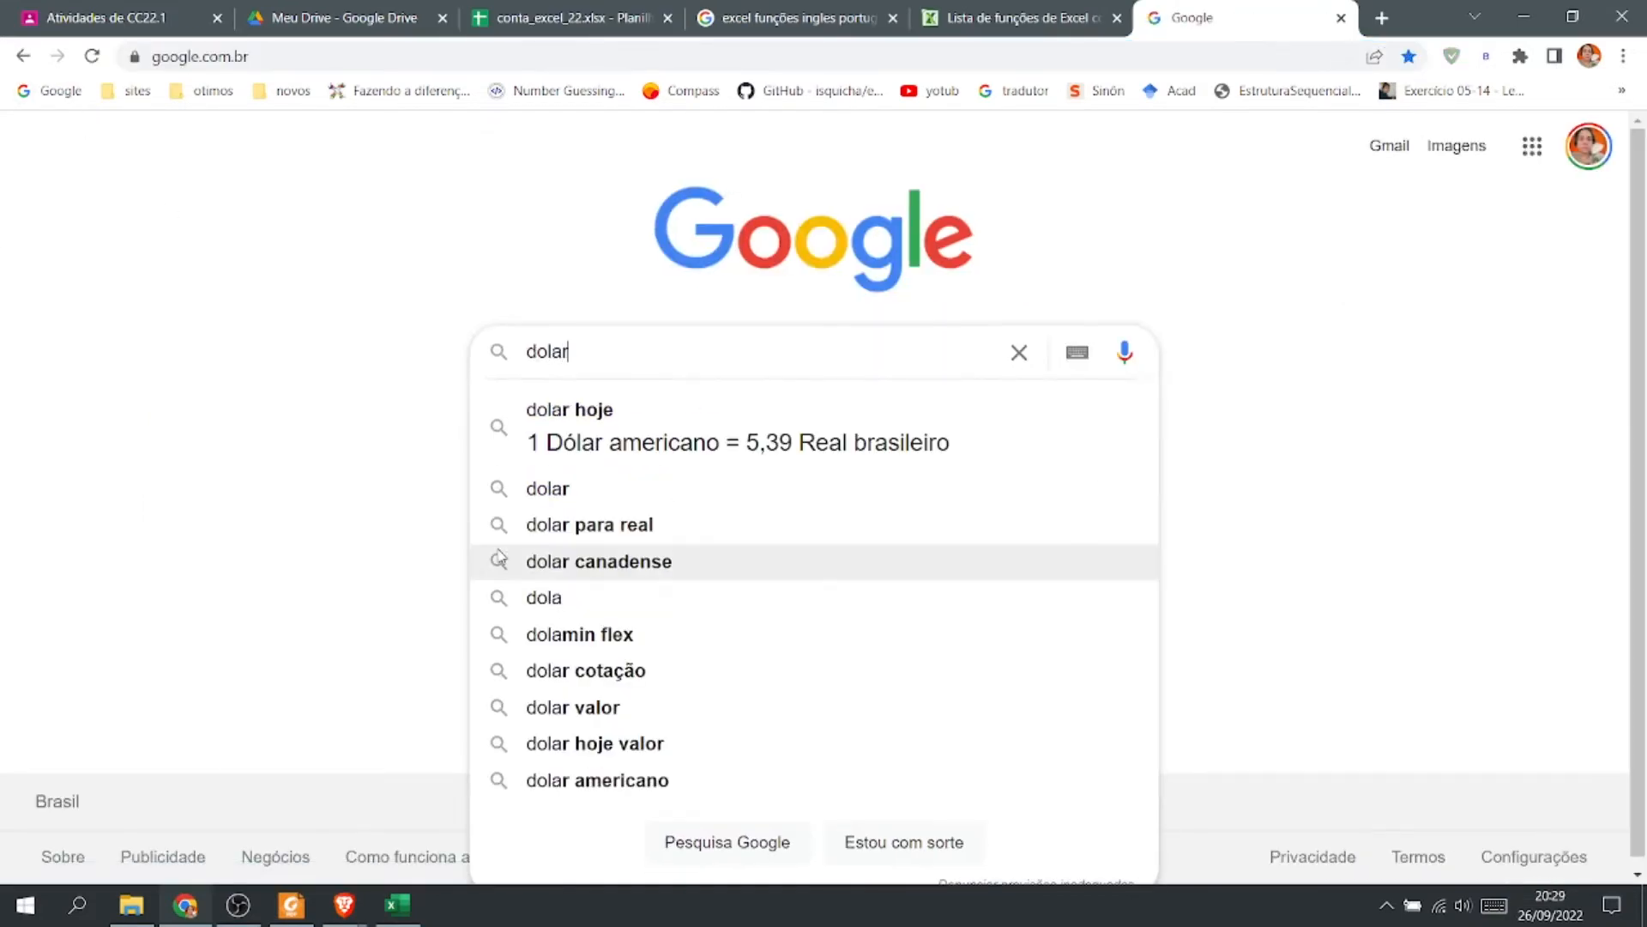
key("Return")
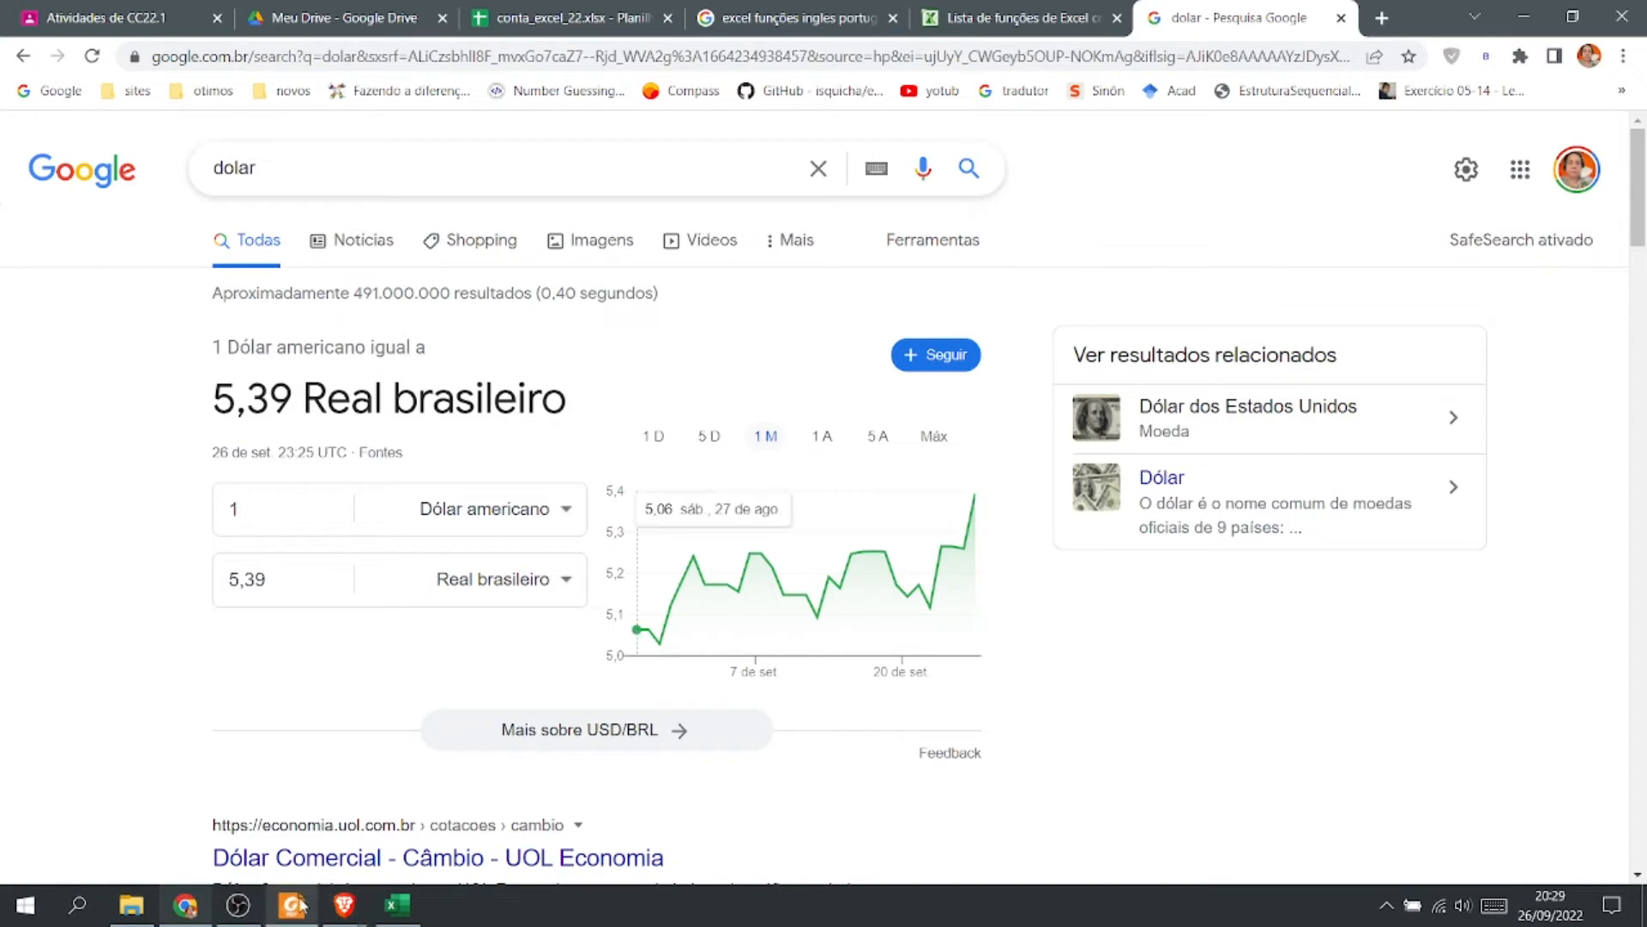
Return to the spreadsheet and set the dollar value in C2 to 5,39.
left_click(568, 17)
double_click(452, 345)
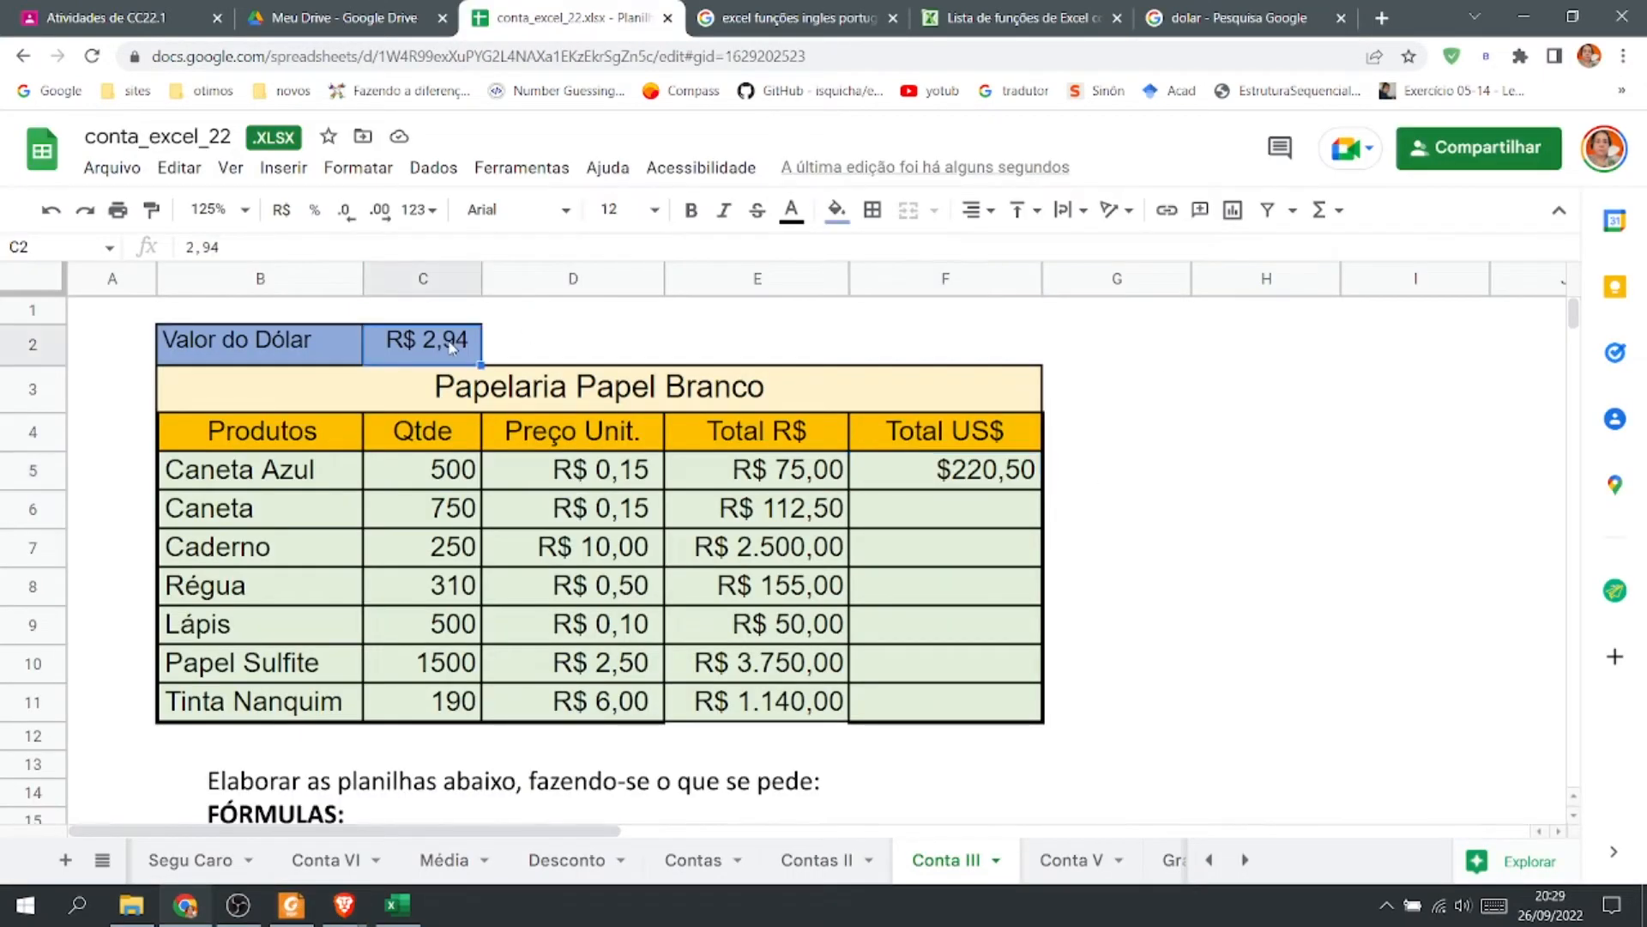
left_click(256, 247)
key("BackSpace")
key("BackSpace")
key("BackSpace")
key("BackSpace")
type("5,39")
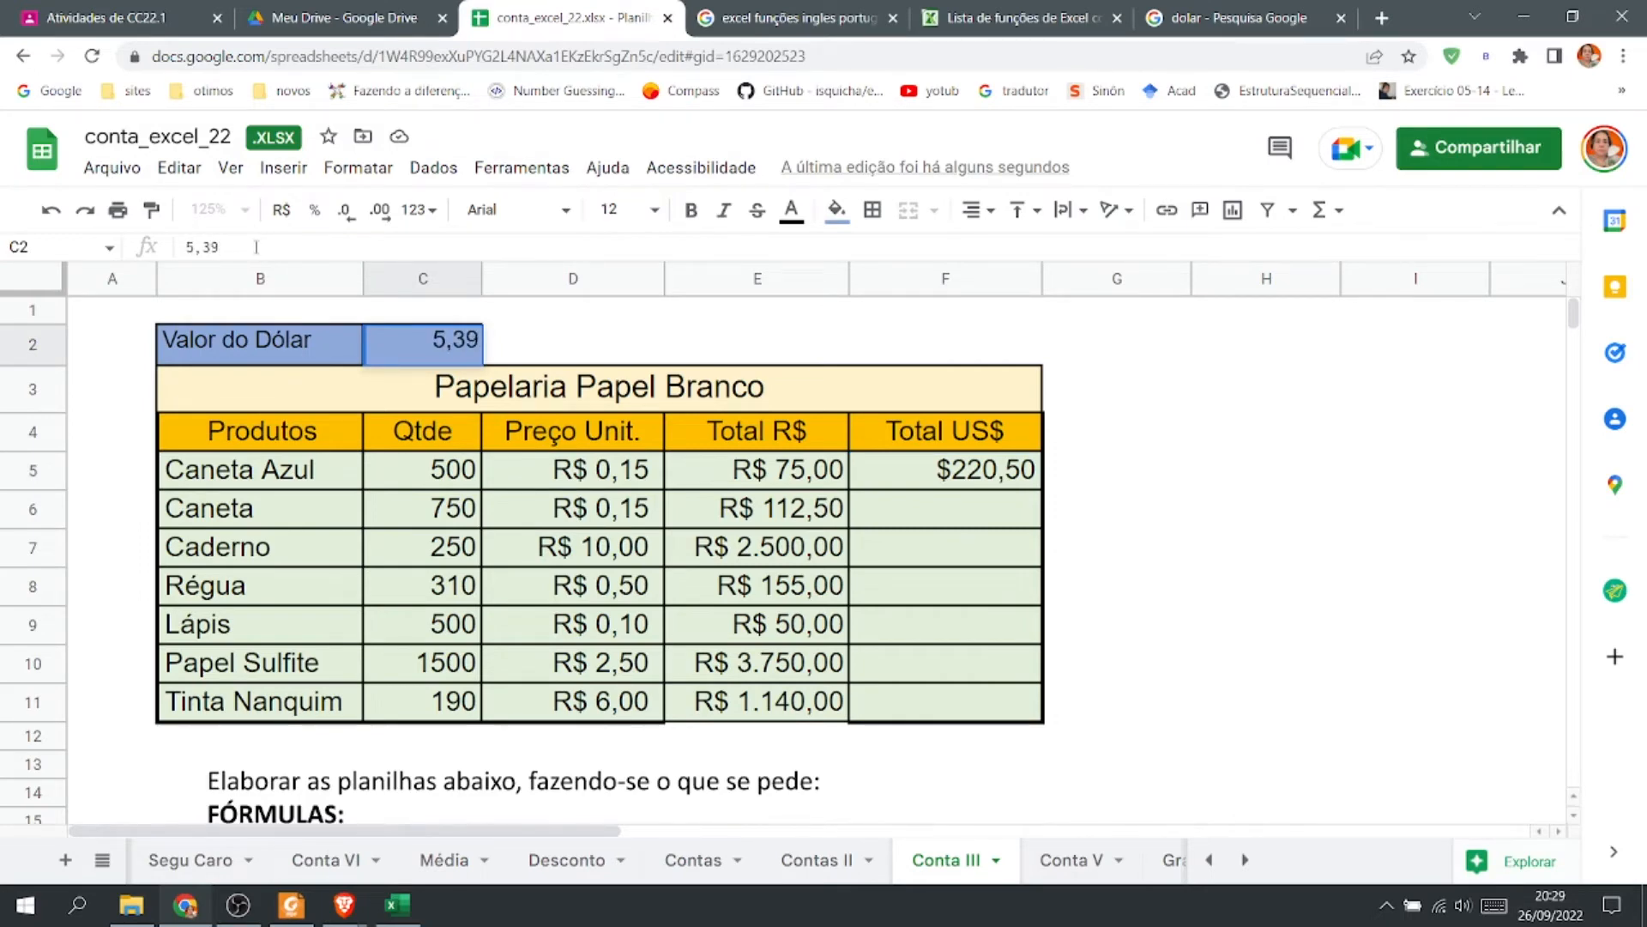
key("Return")
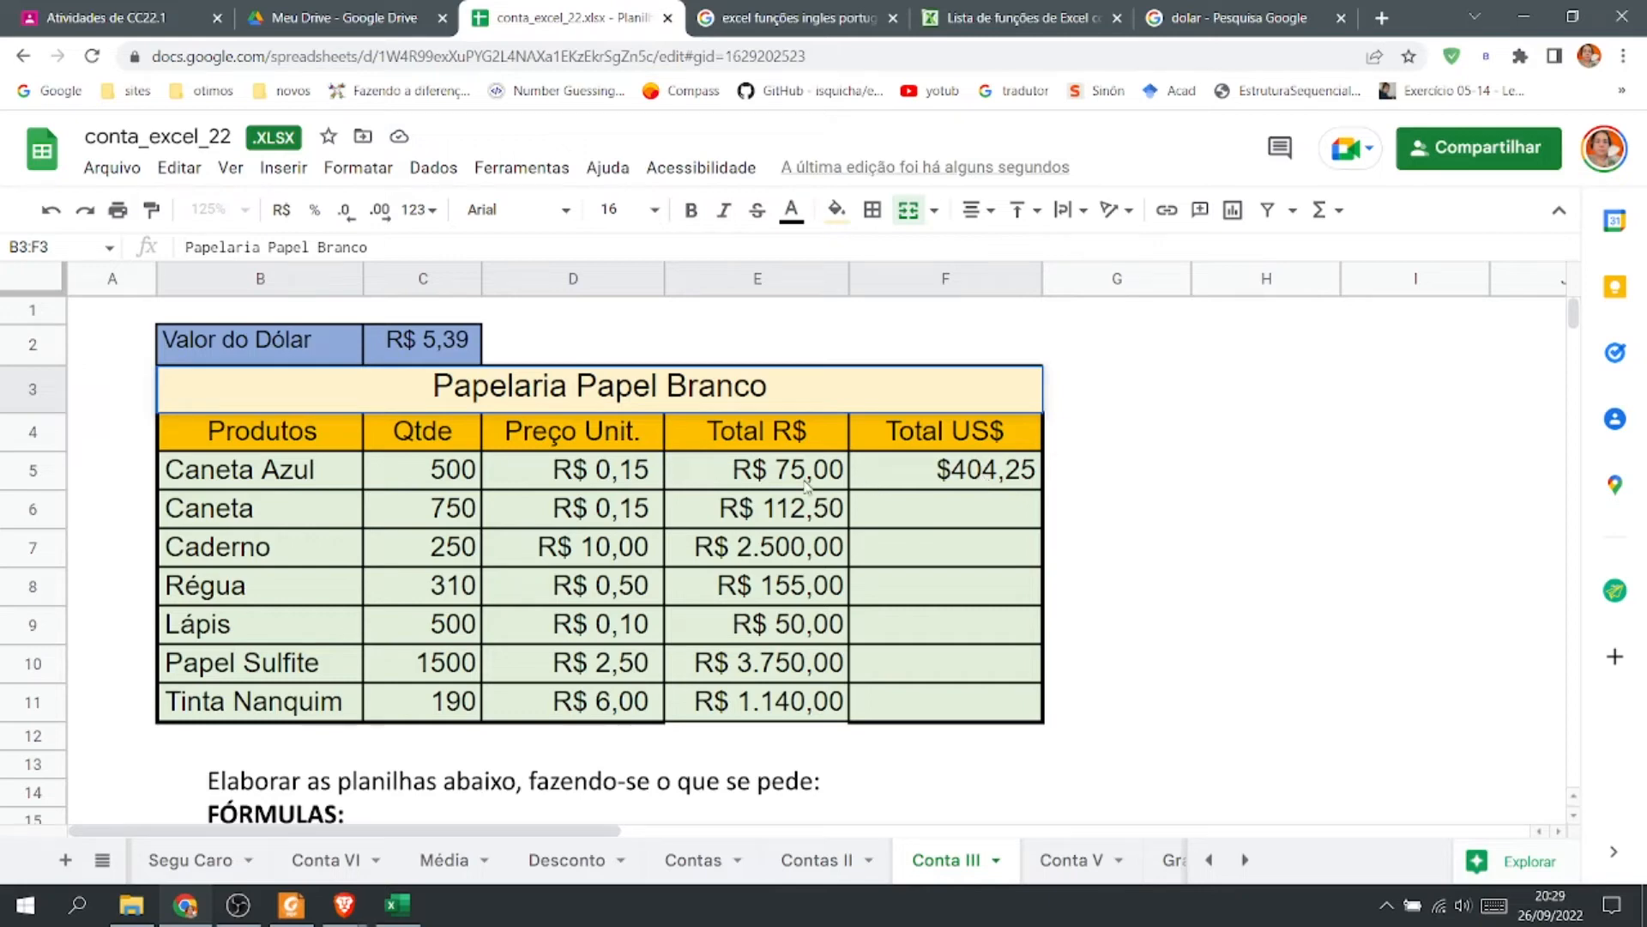
Change the Total R$ formula in E5 to =C5/D5, then undo the change.
double_click(756, 476)
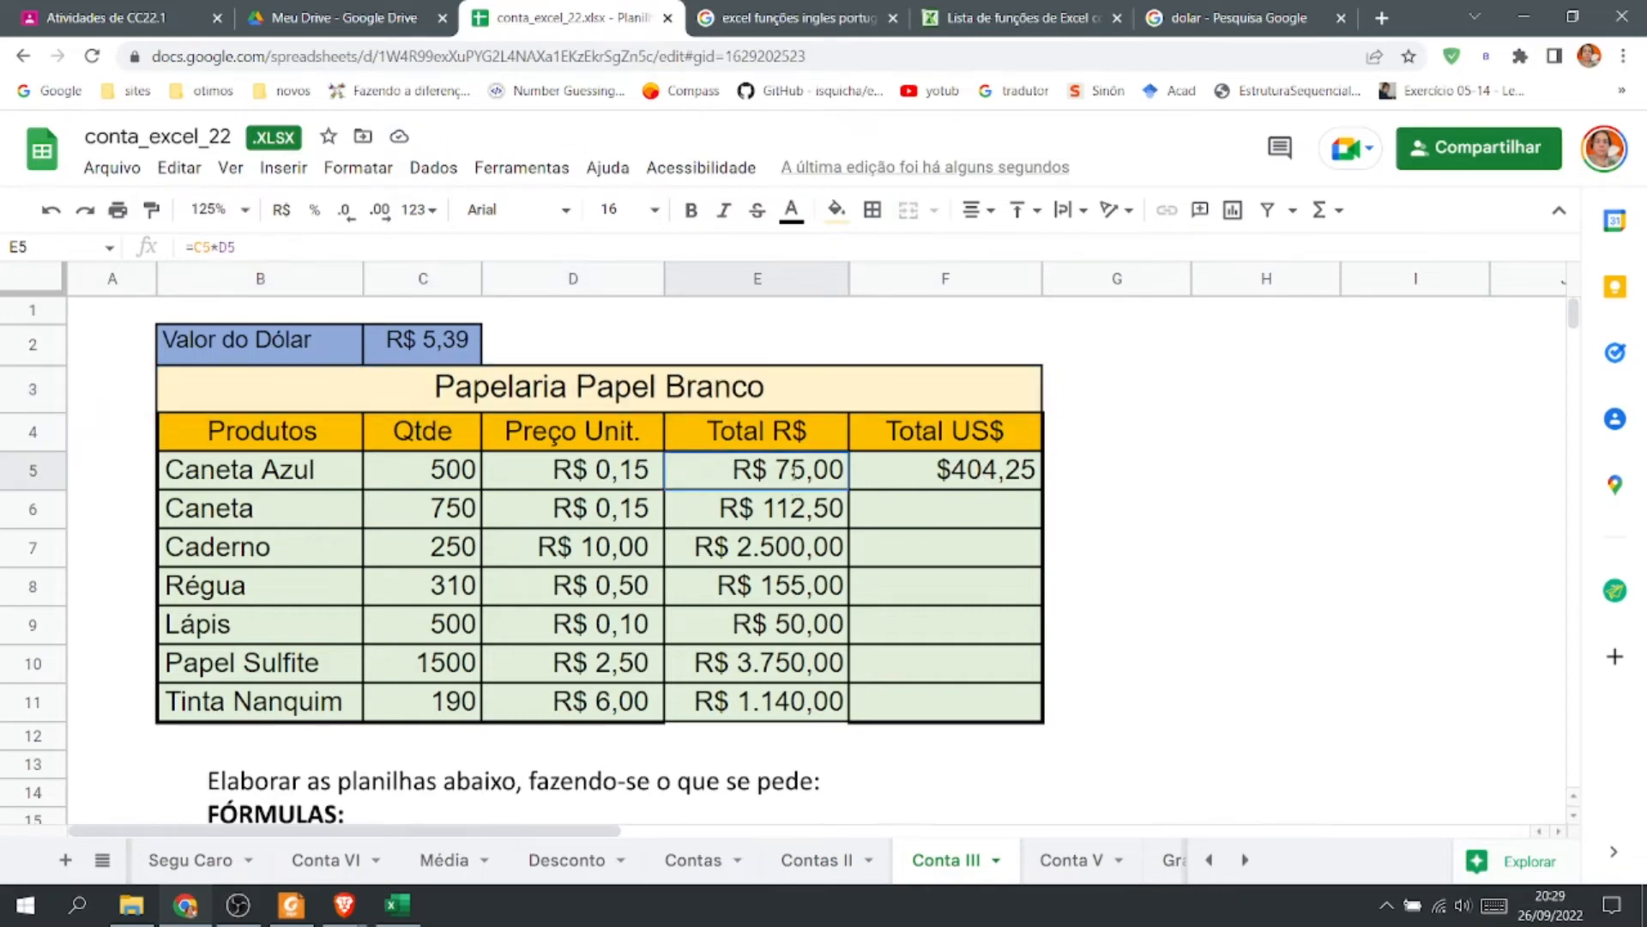
left_click_drag(713, 470, 713, 471)
left_click(716, 472)
key("BackSpace")
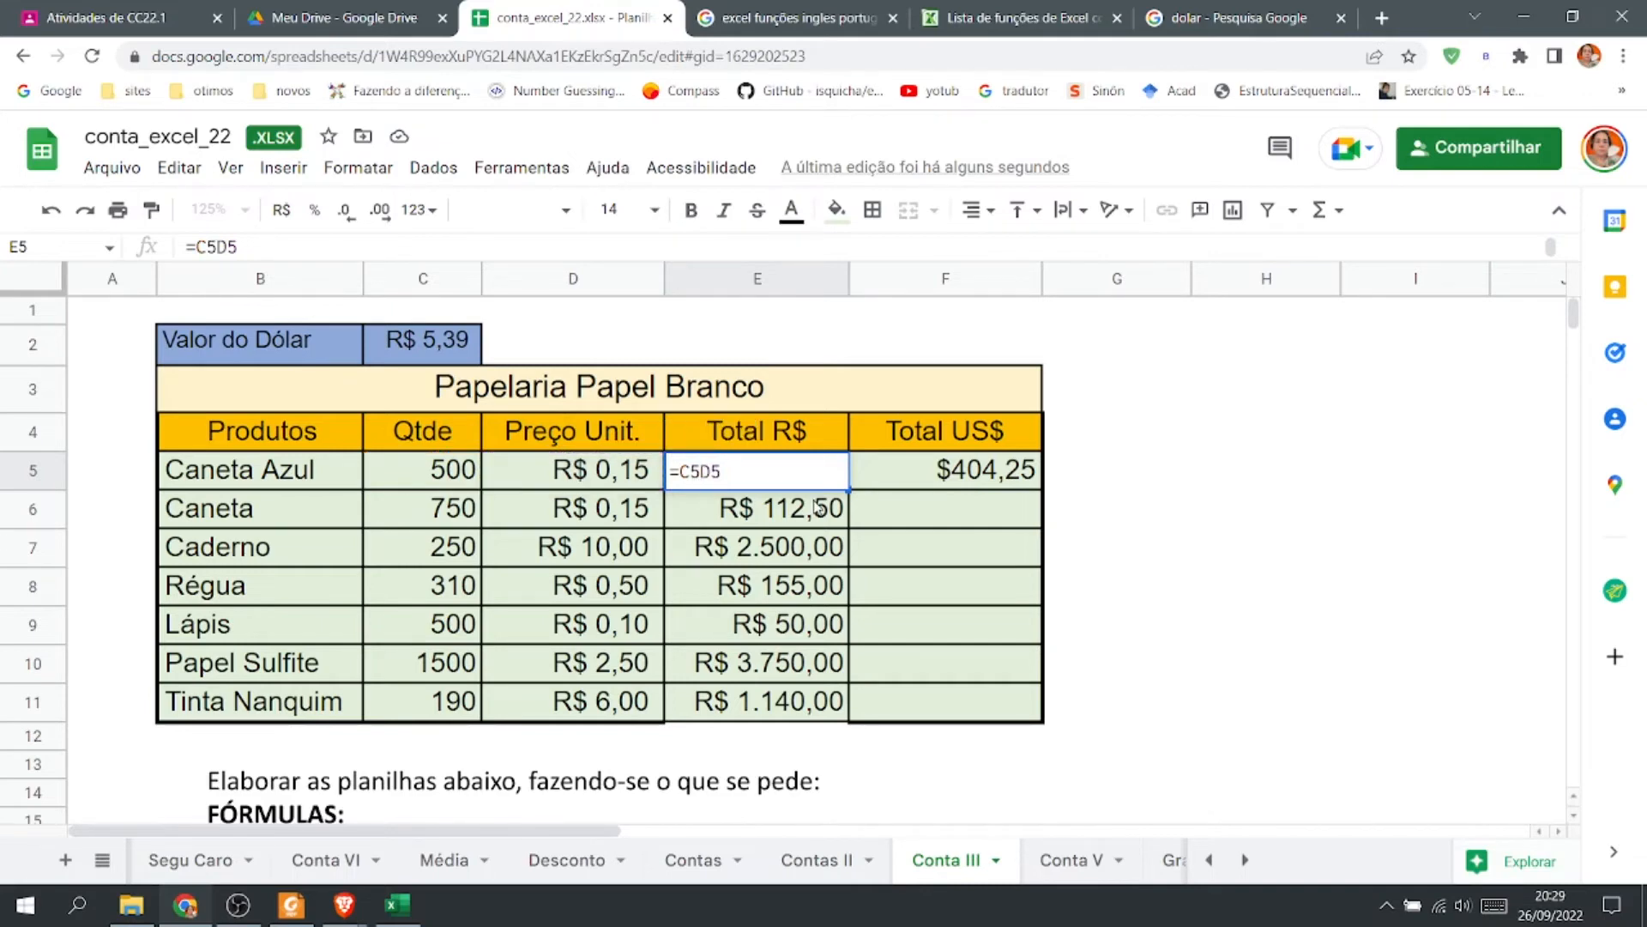
type("/")
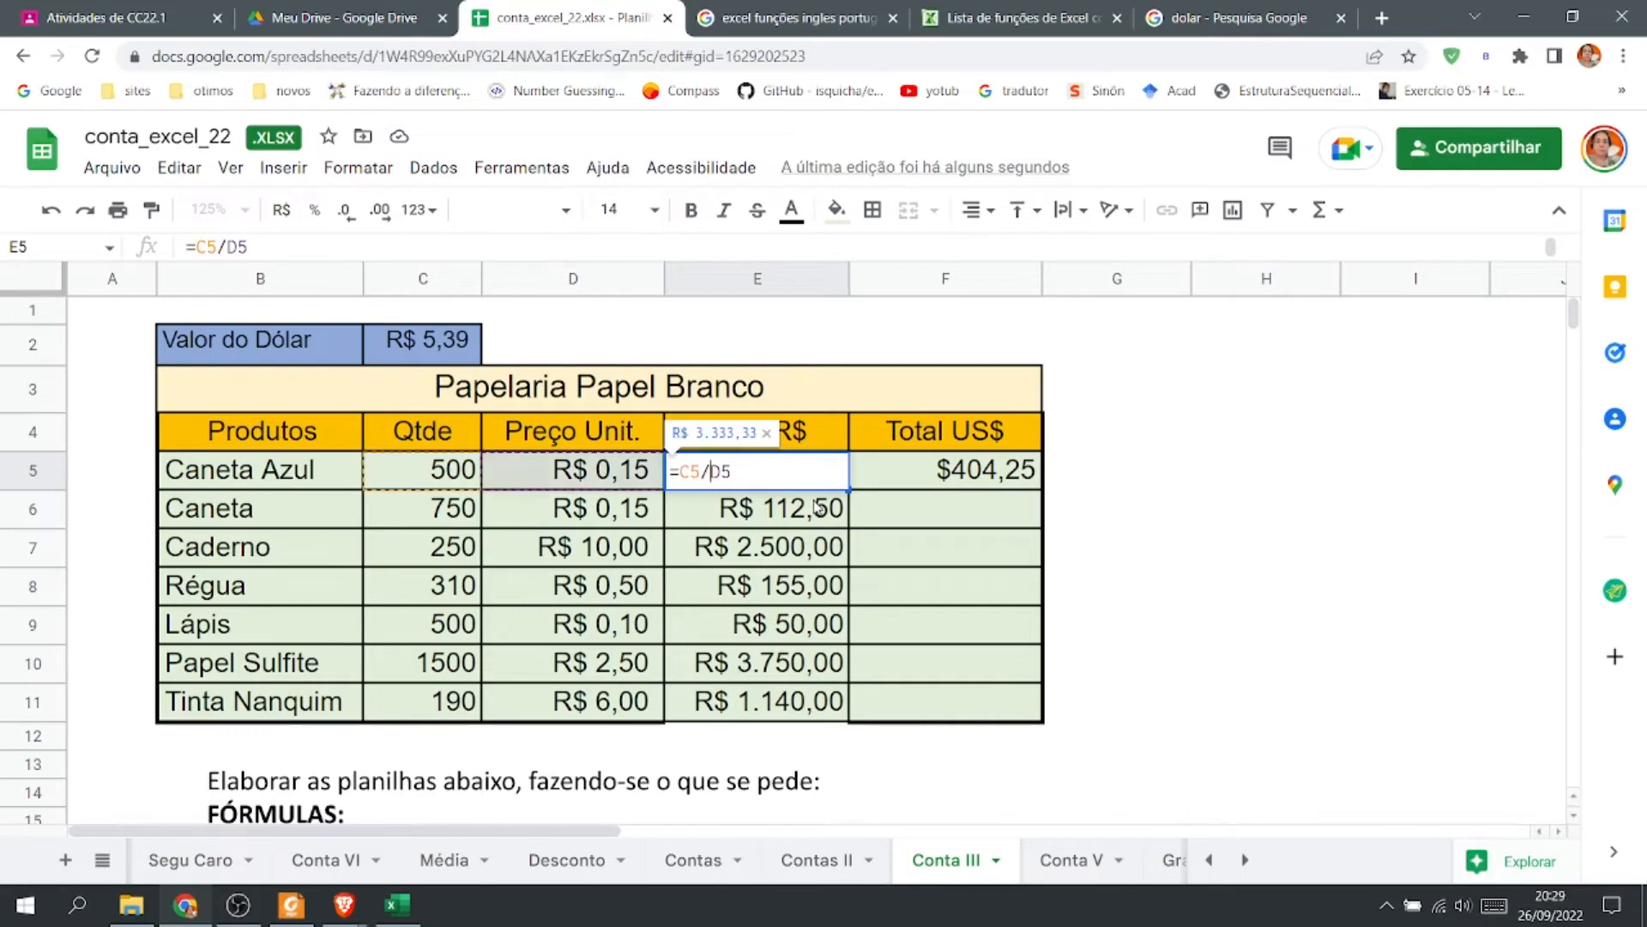
key("Return")
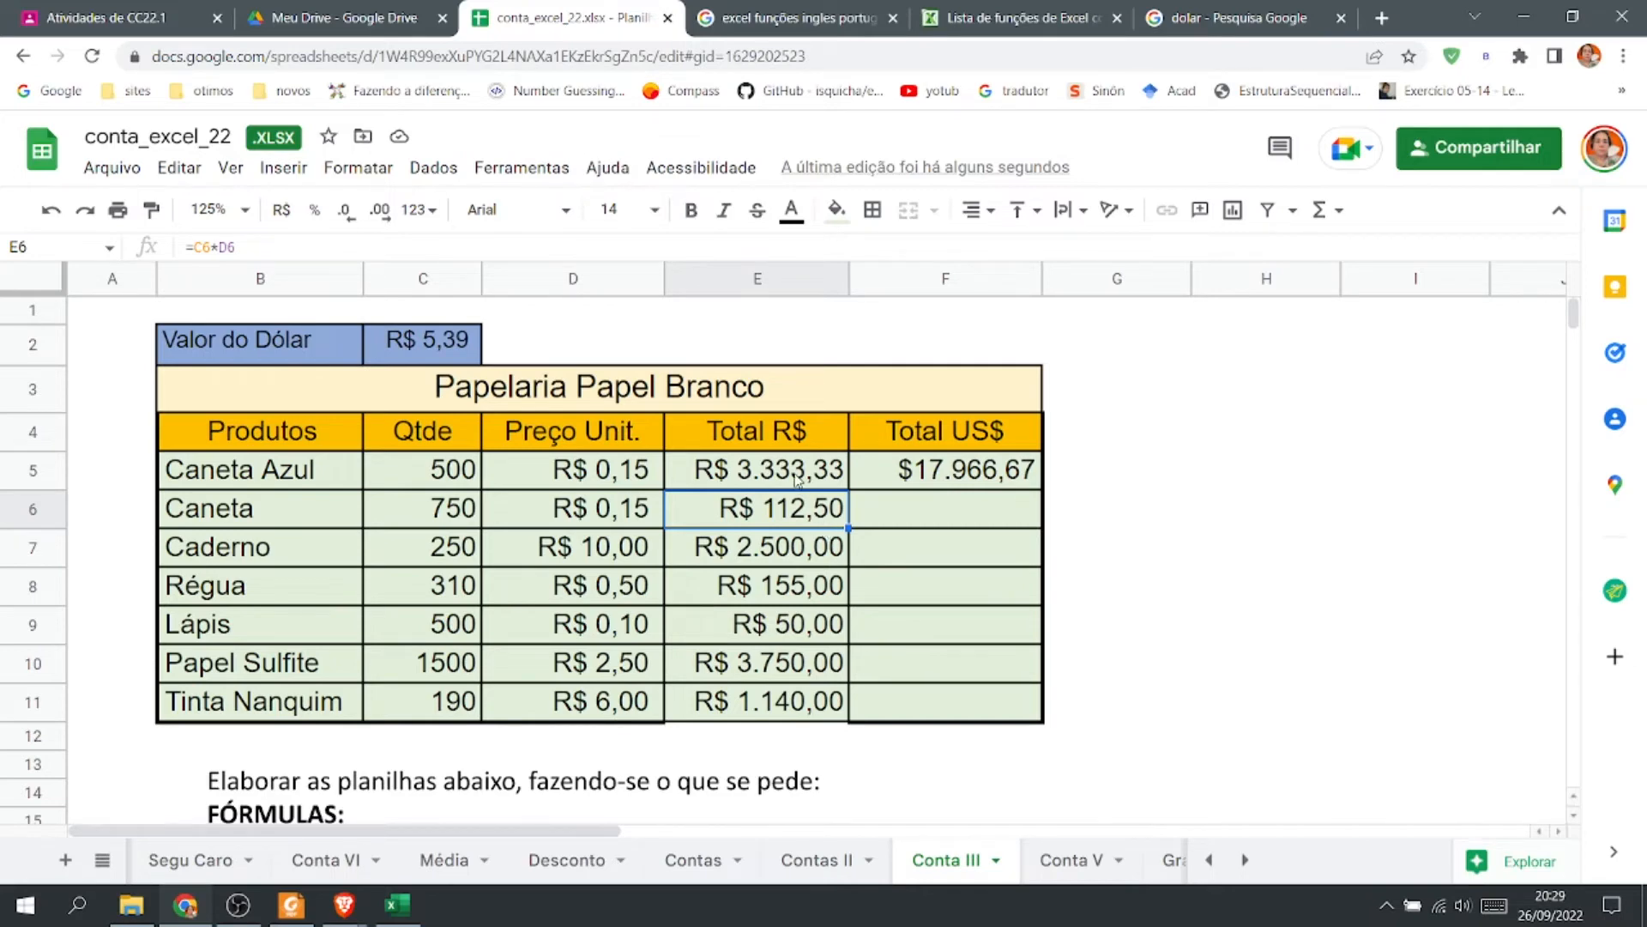
left_click(53, 212)
Change the F5 formula to =E5/C2 so Total R$ is divided by the dollar value.
left_click(924, 476)
double_click(925, 476)
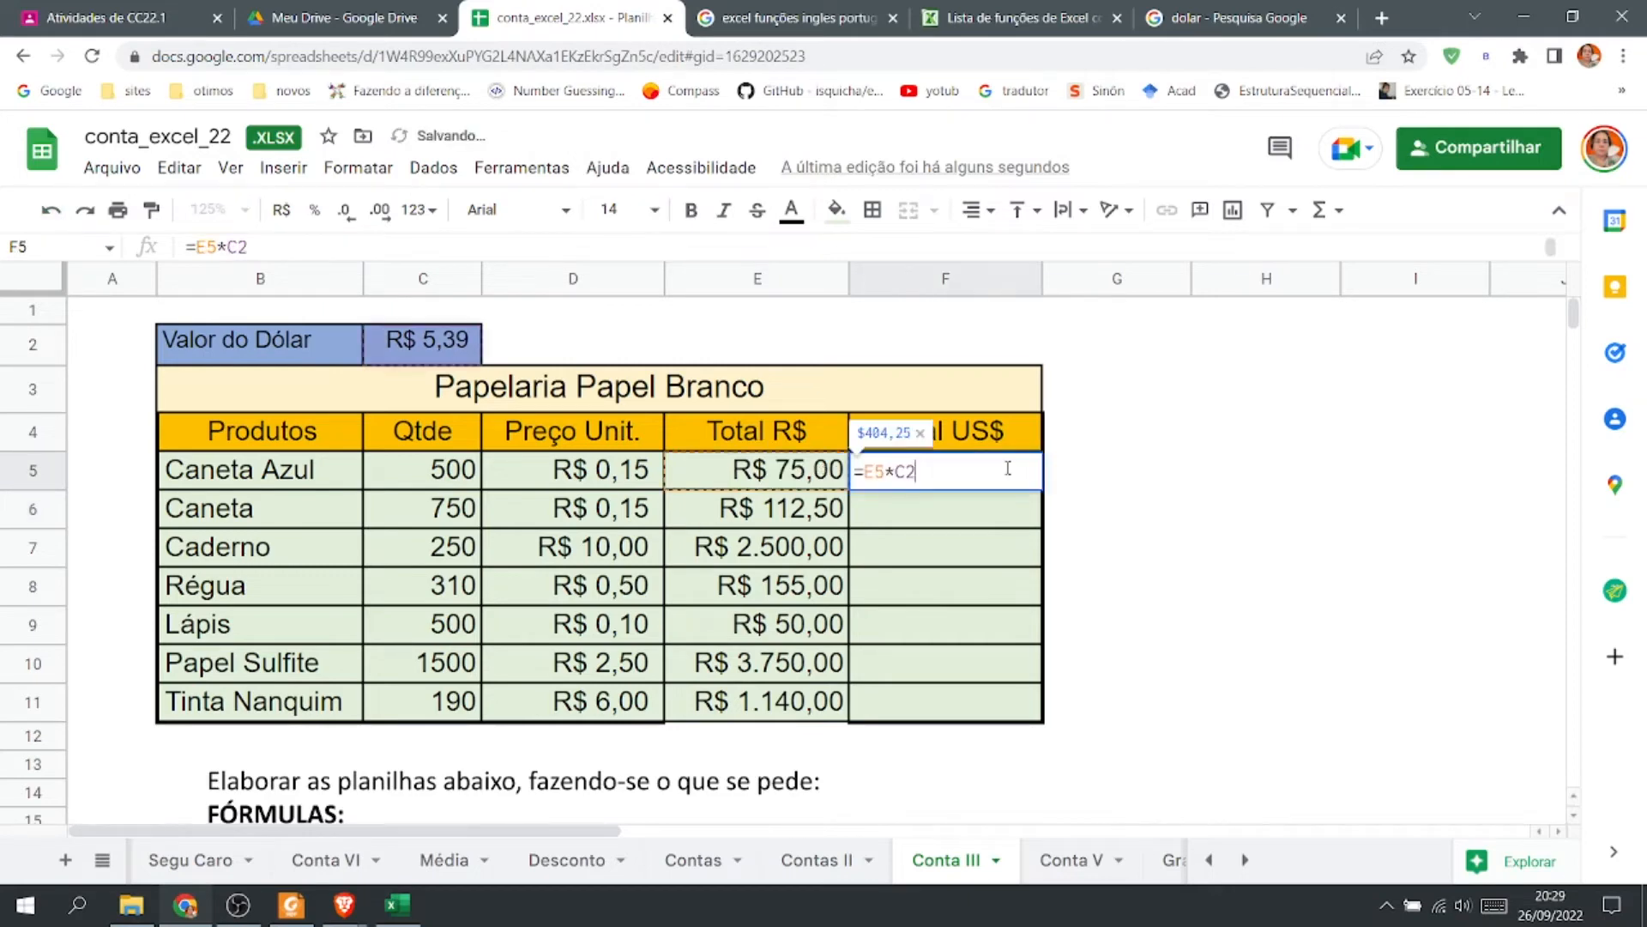
double_click(890, 471)
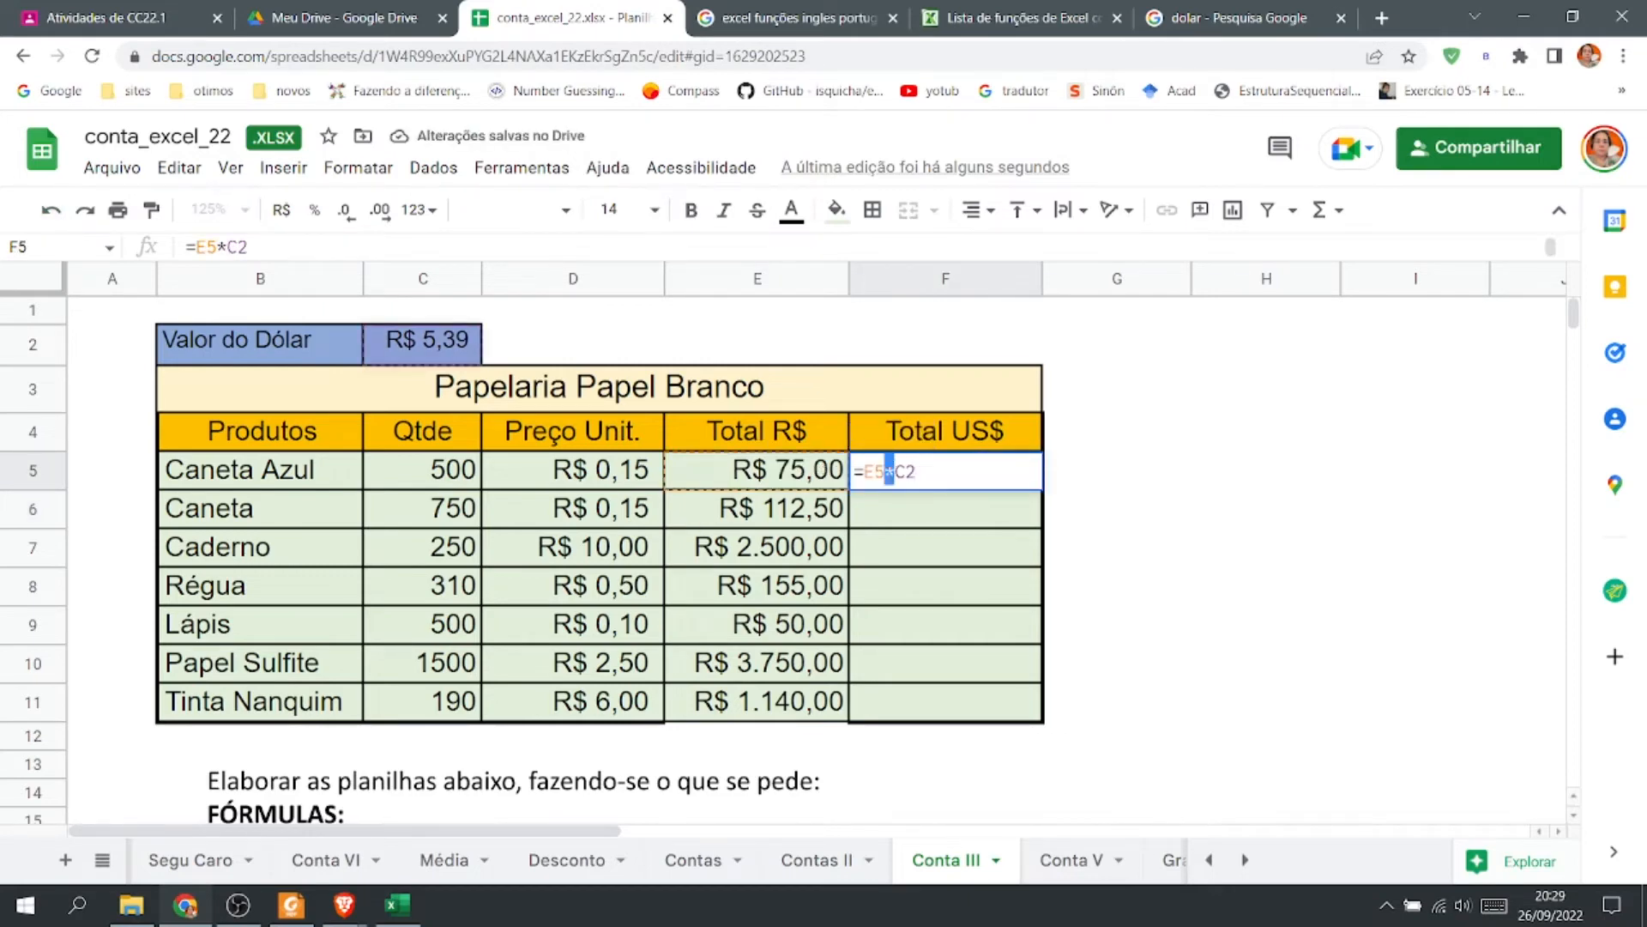
type("/")
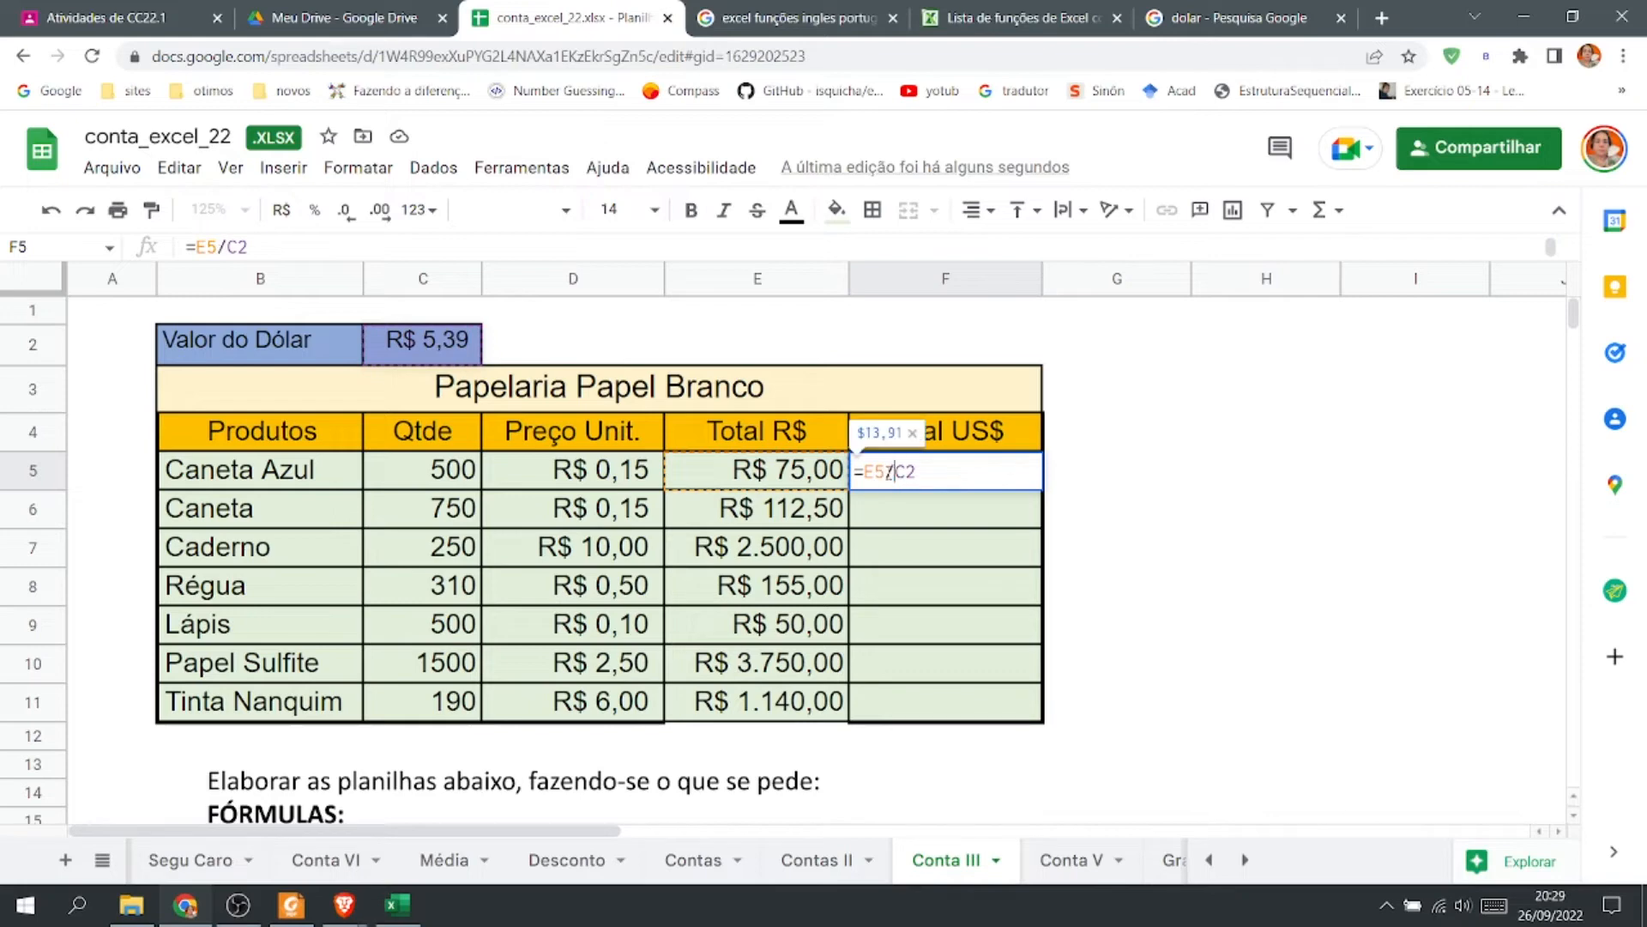
key("Return")
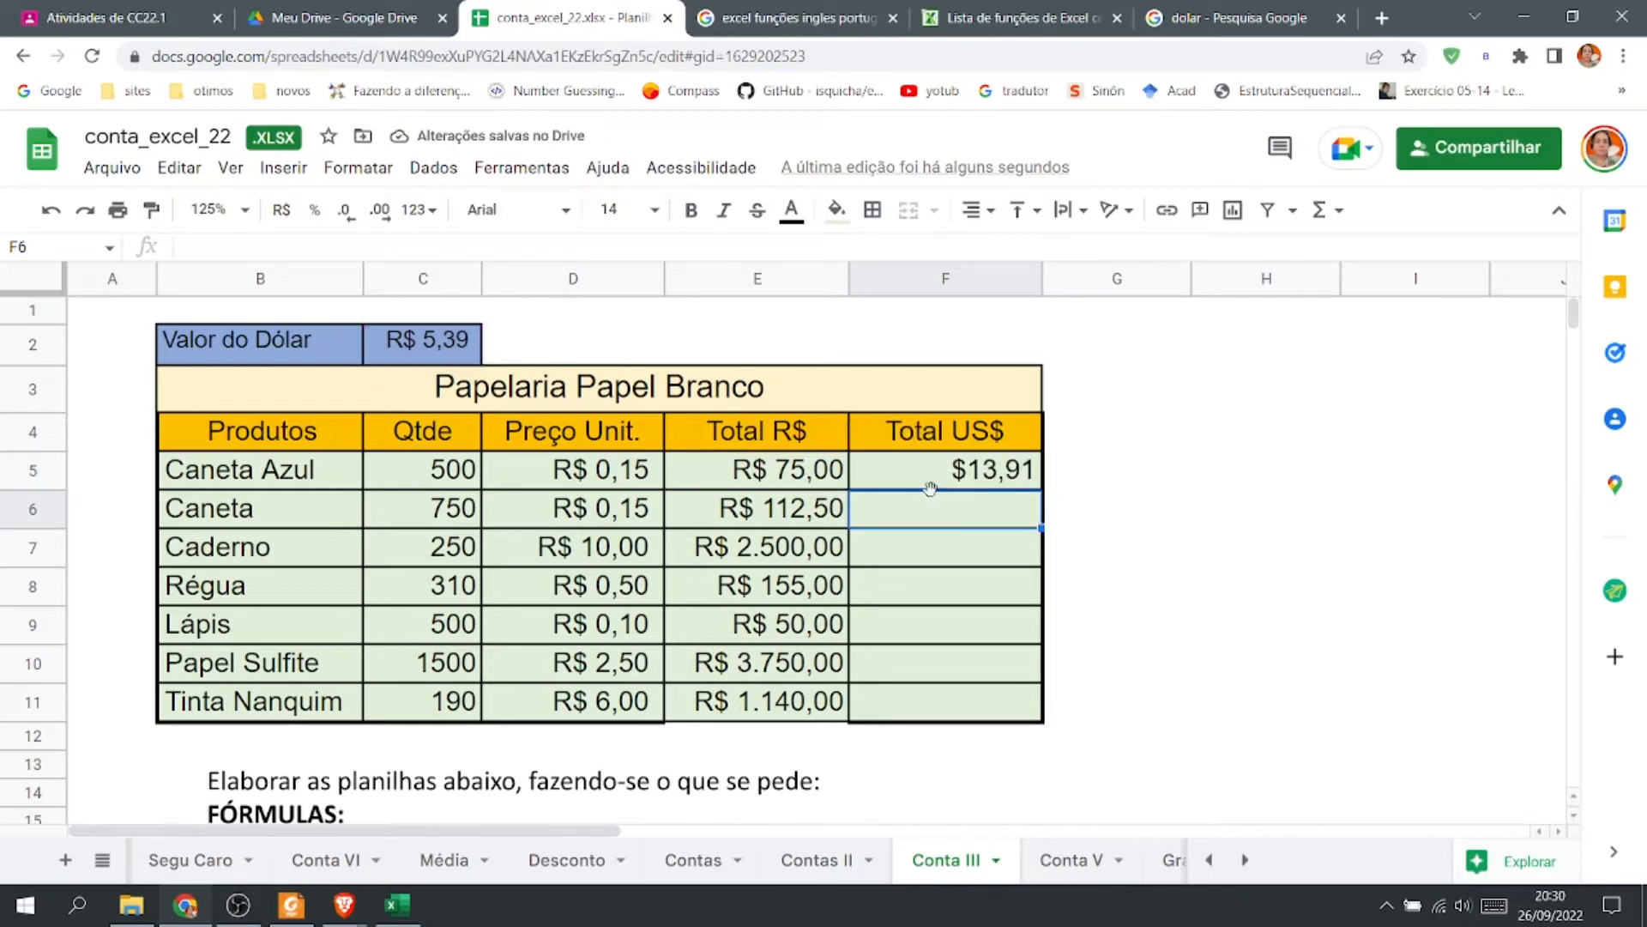
Copy the F5 formula into F6 and compare the formulas in F5 and F6.
left_click(1009, 483)
left_click_drag(1039, 487, 1038, 526)
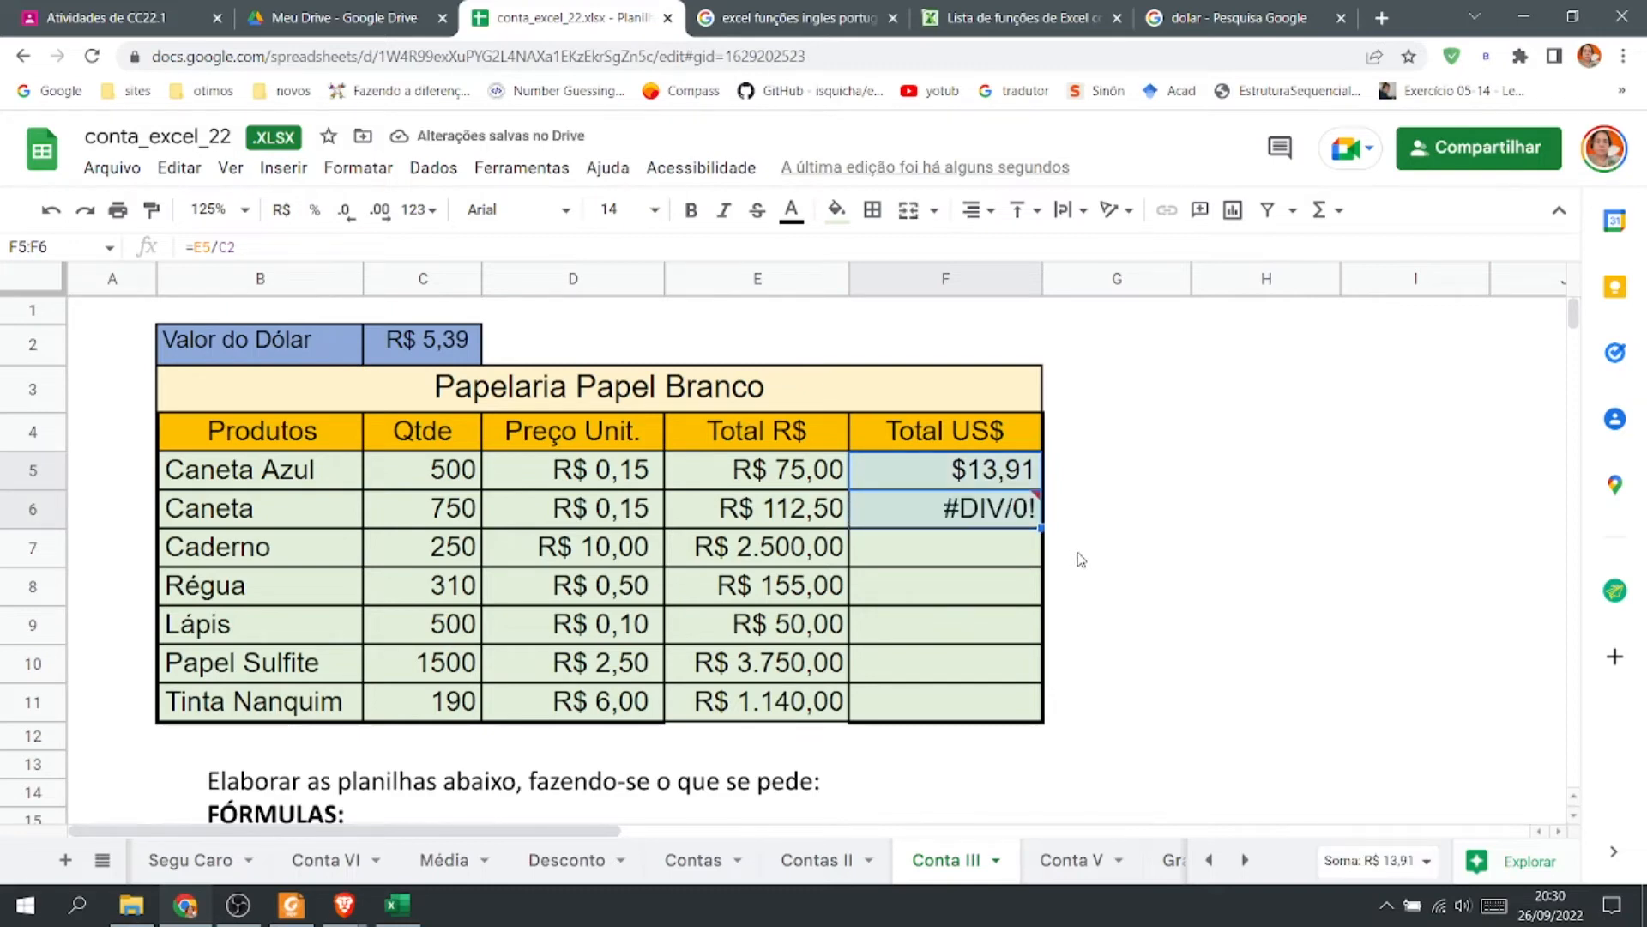
double_click(969, 477)
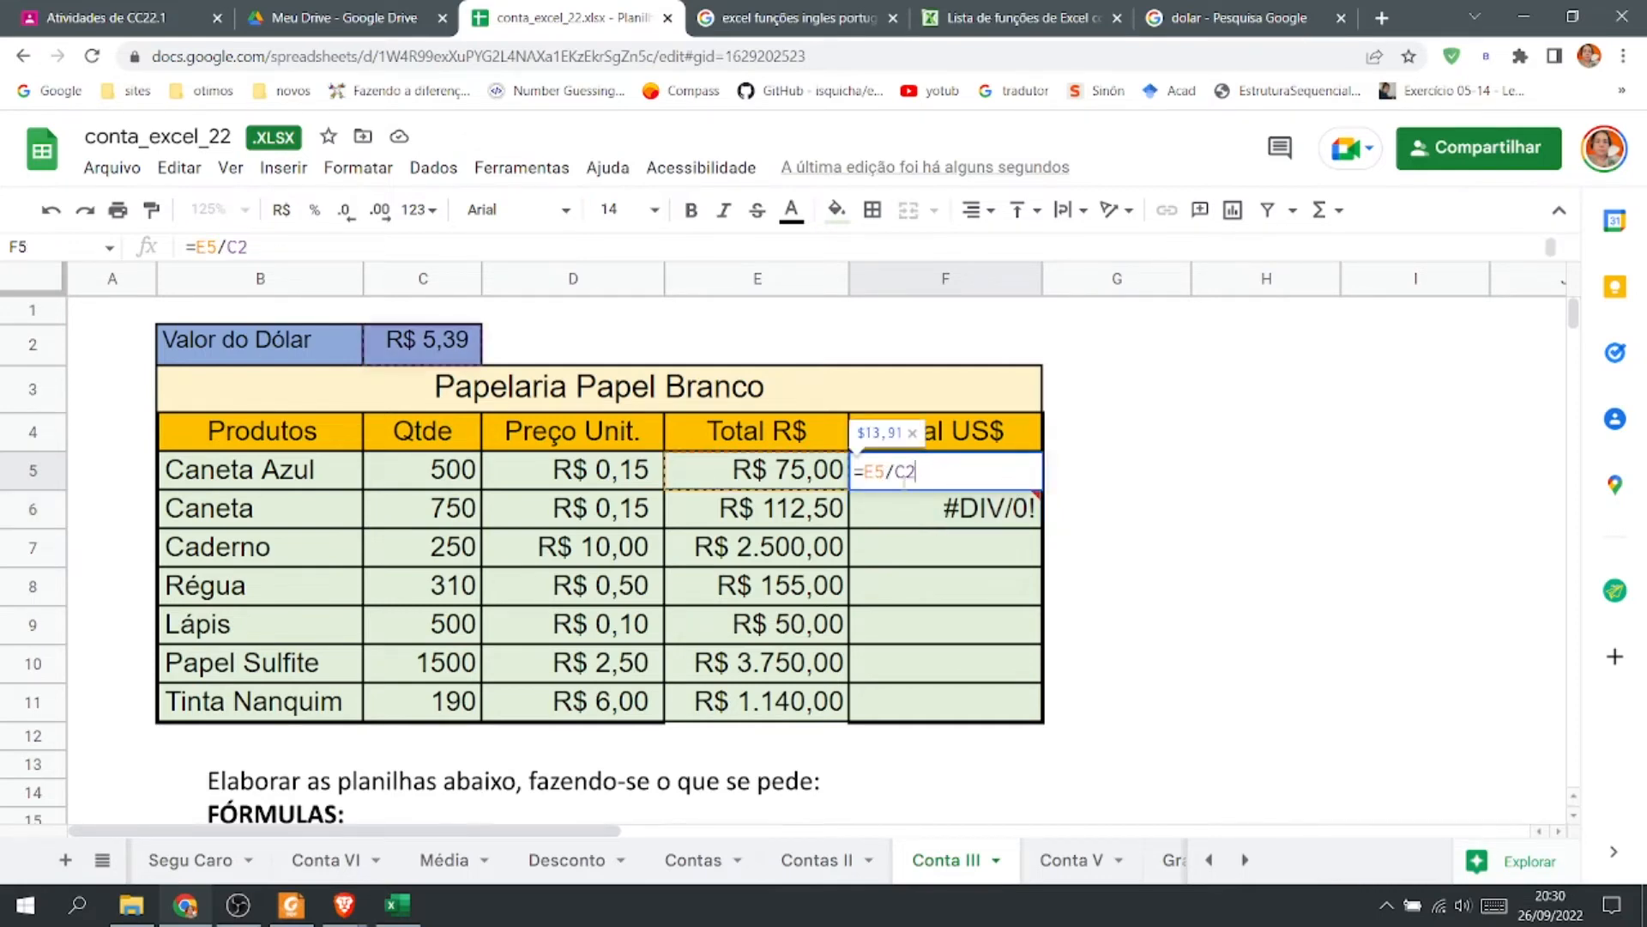
key("Return")
double_click(886, 522)
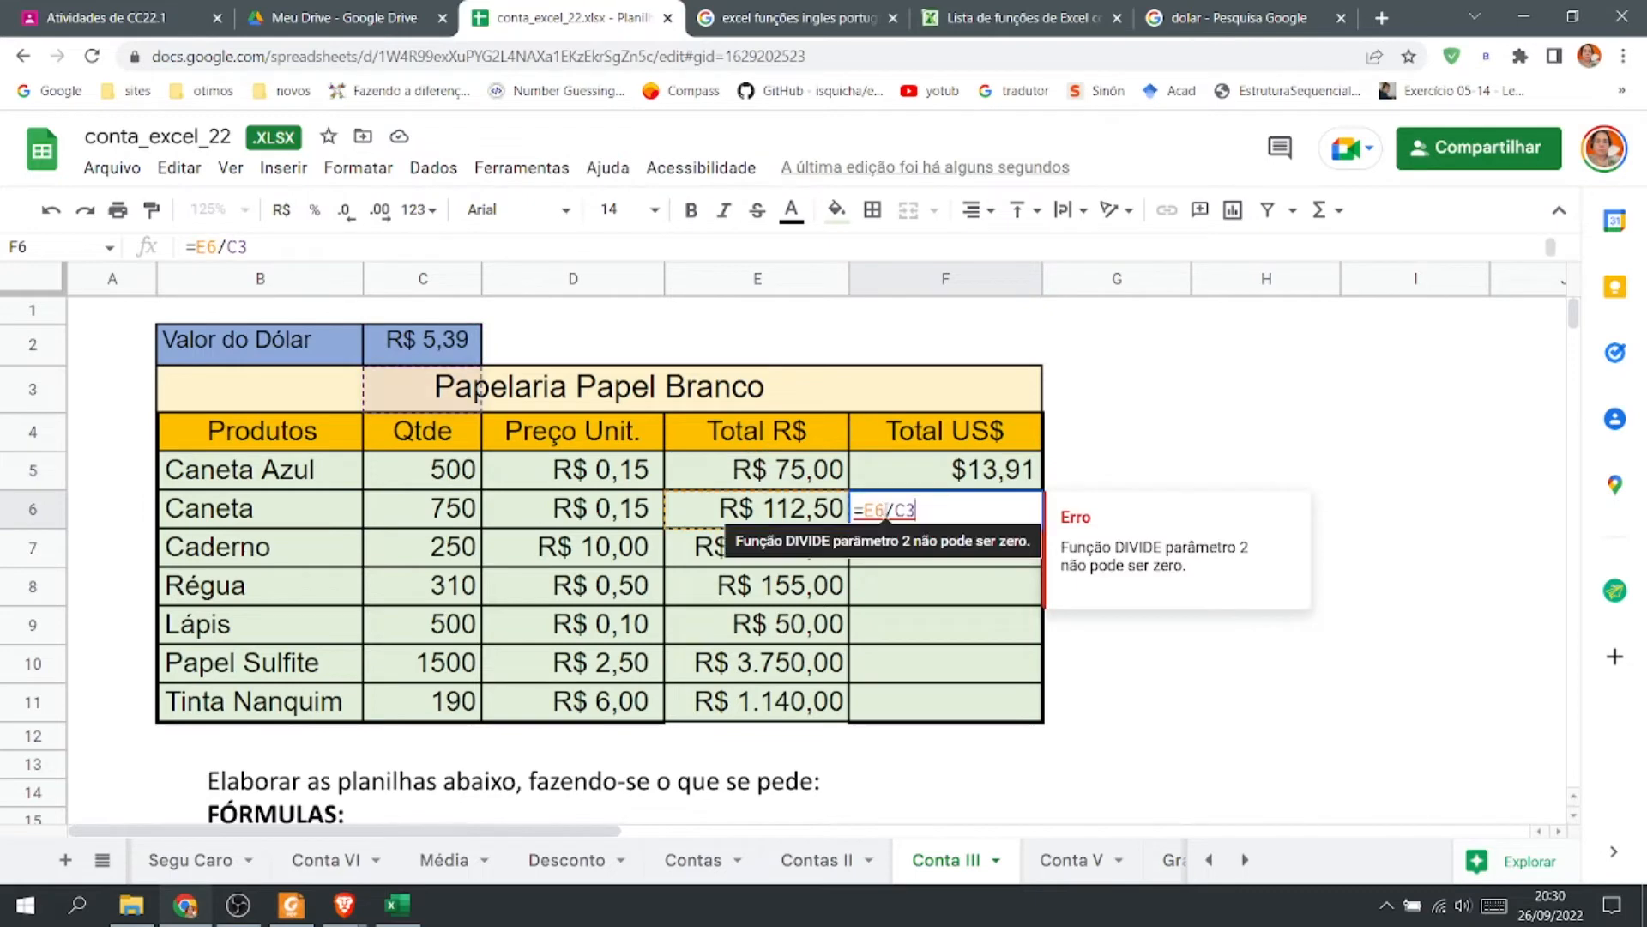
left_click(938, 477)
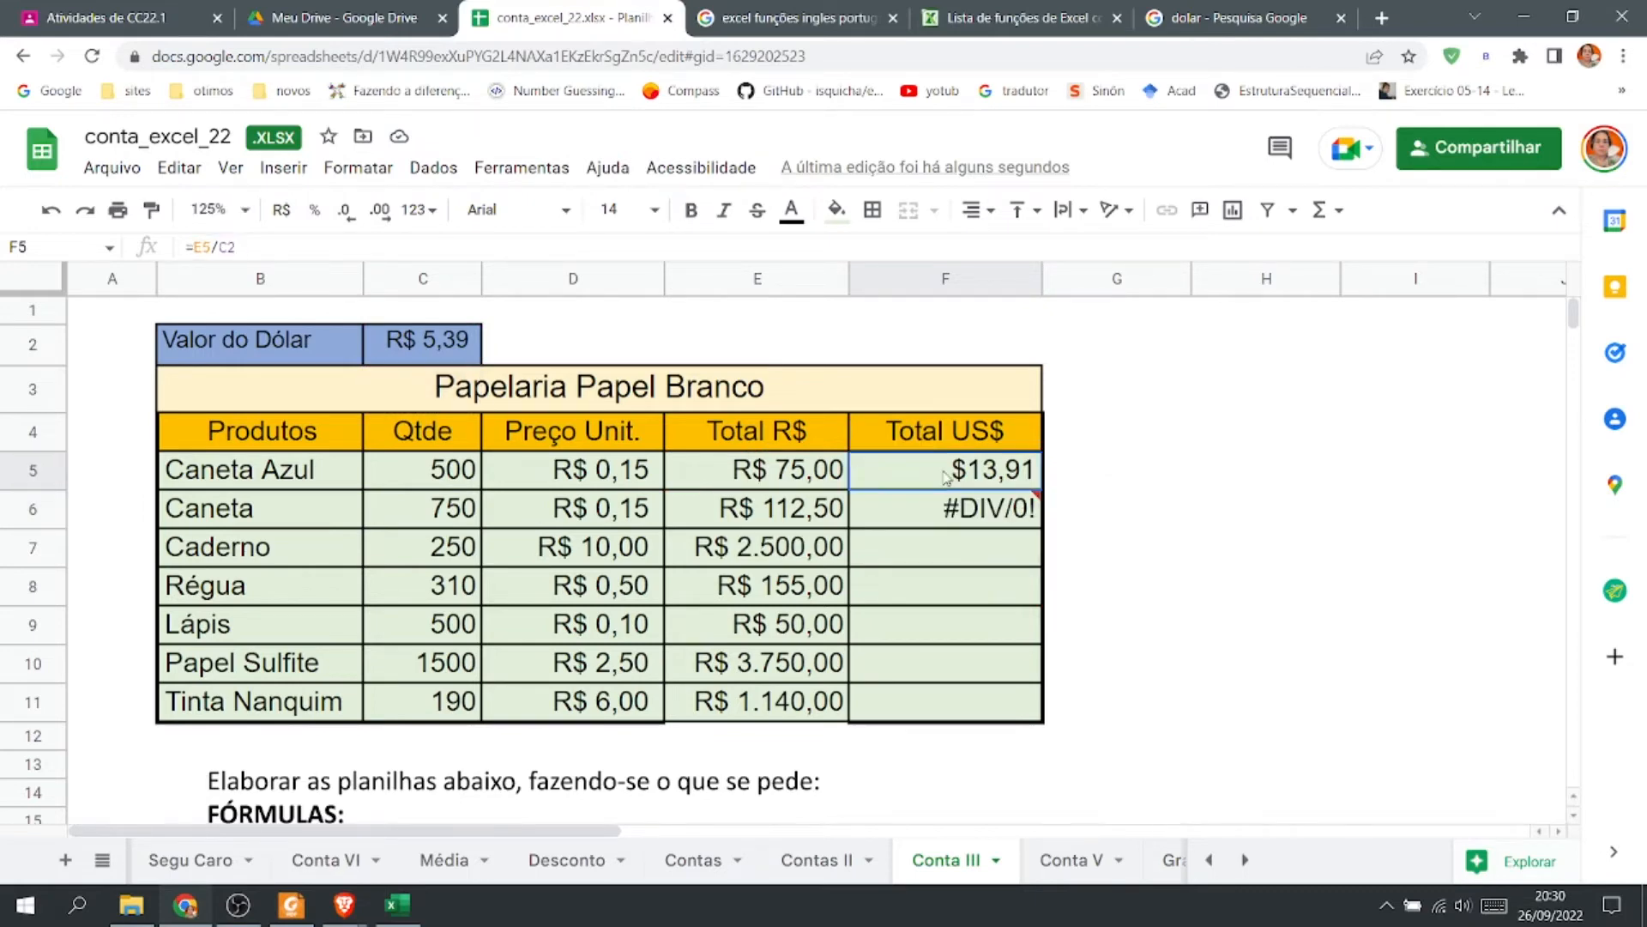
double_click(937, 476)
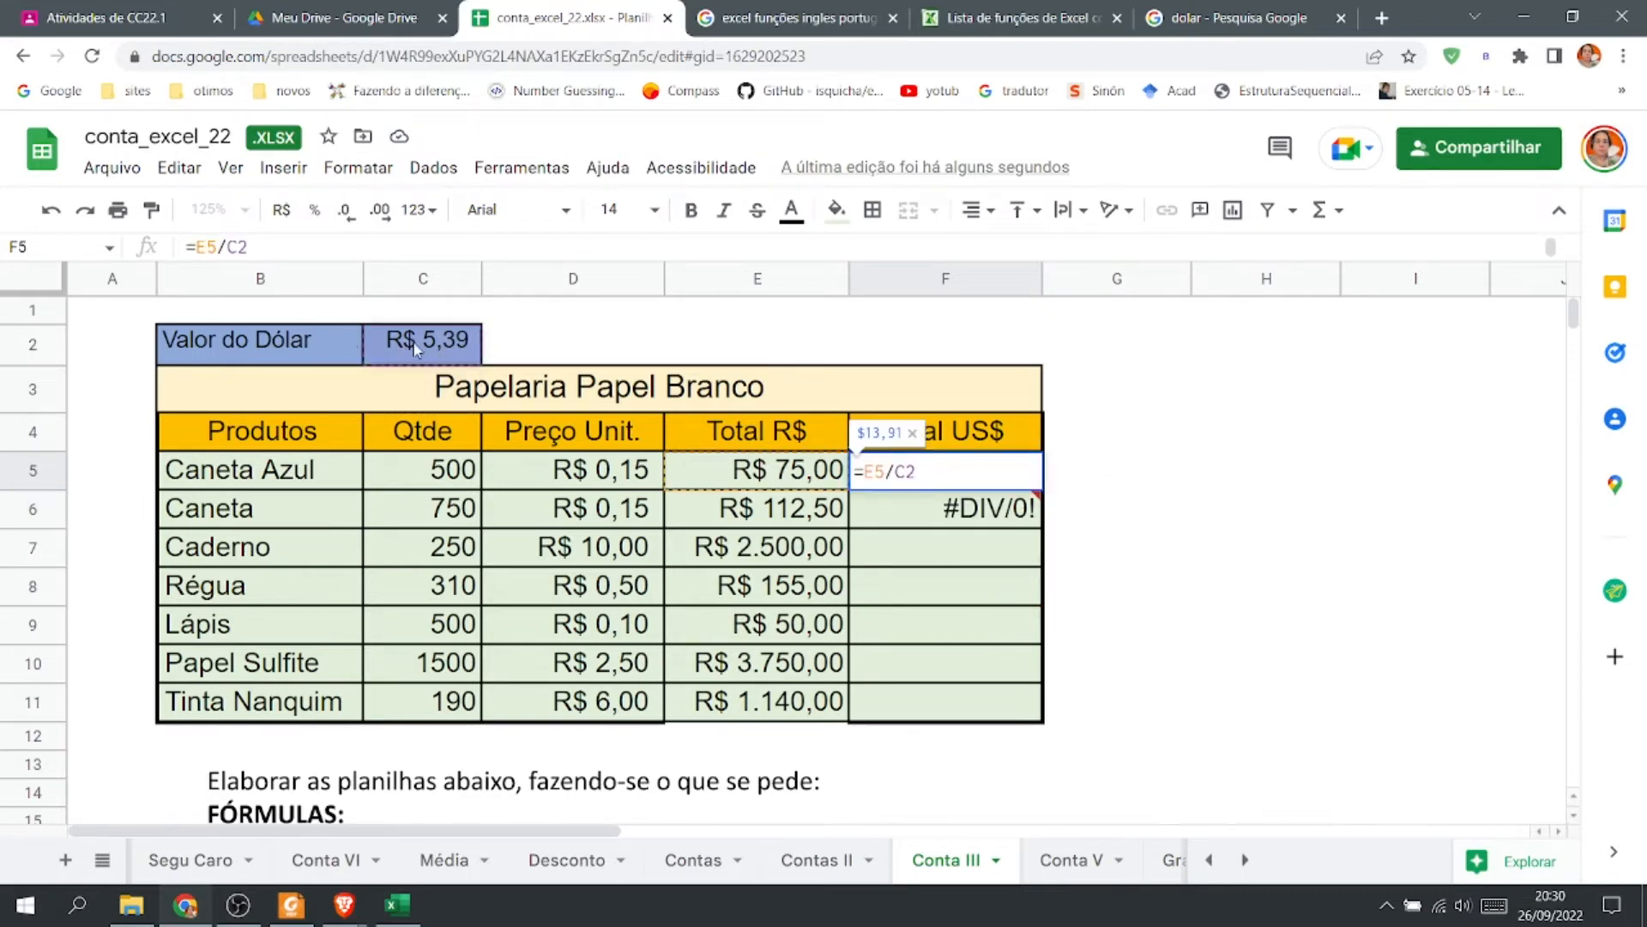
key("Return")
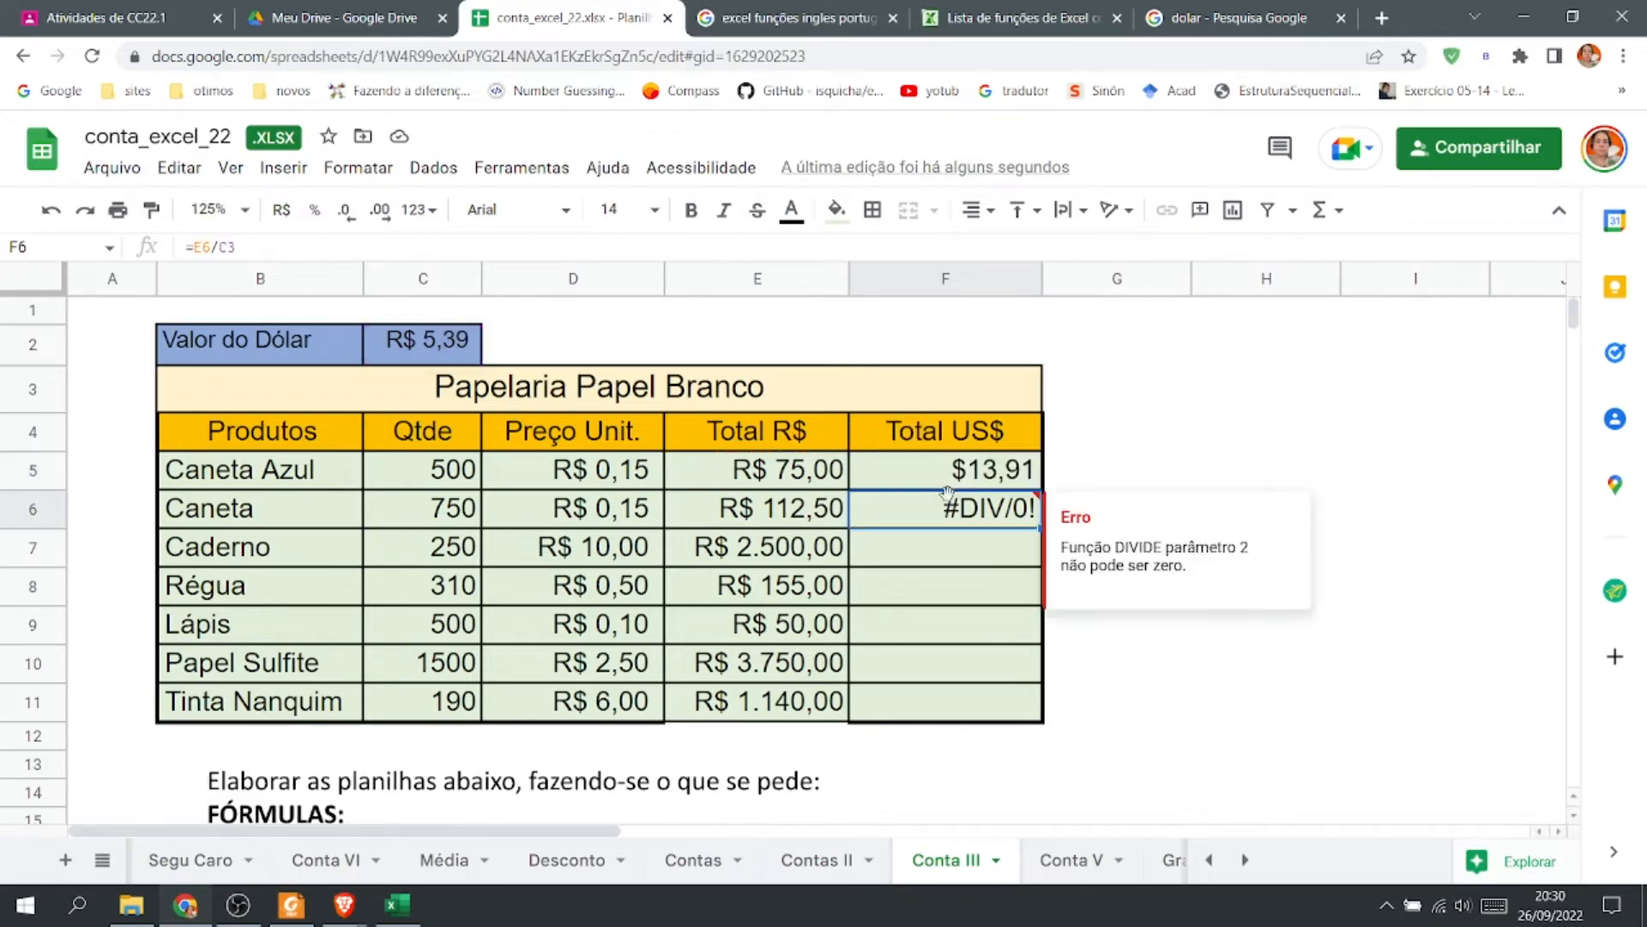
double_click(954, 522)
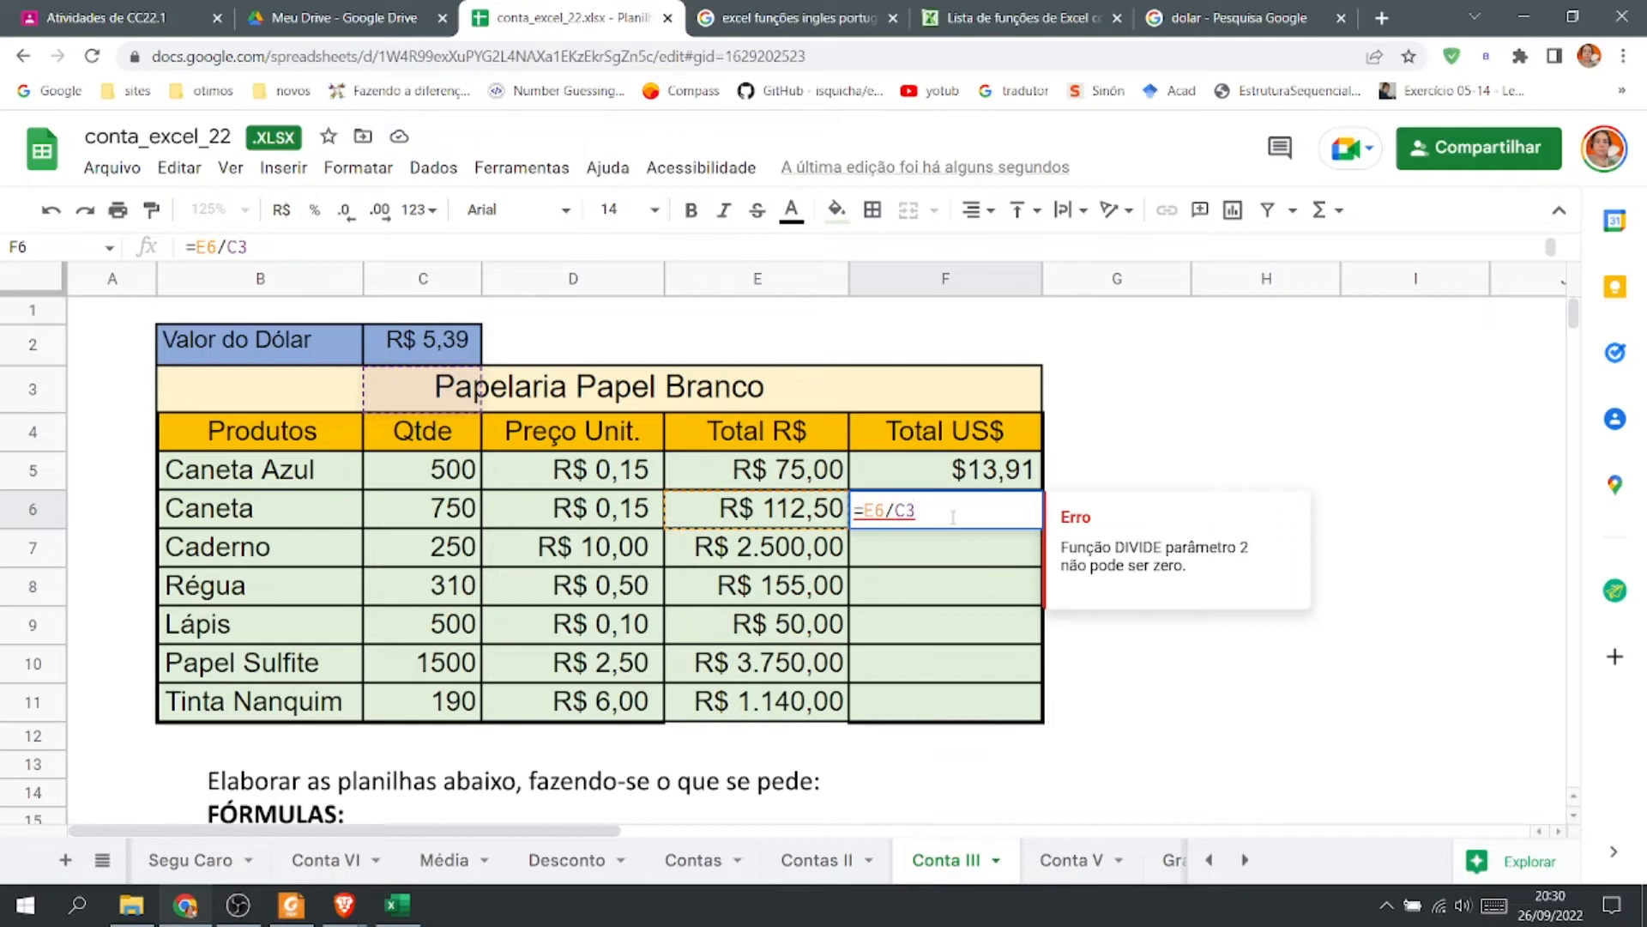
Make the dollar reference absolute in F5 so the formula reads =E5/$C$2.
double_click(1004, 472)
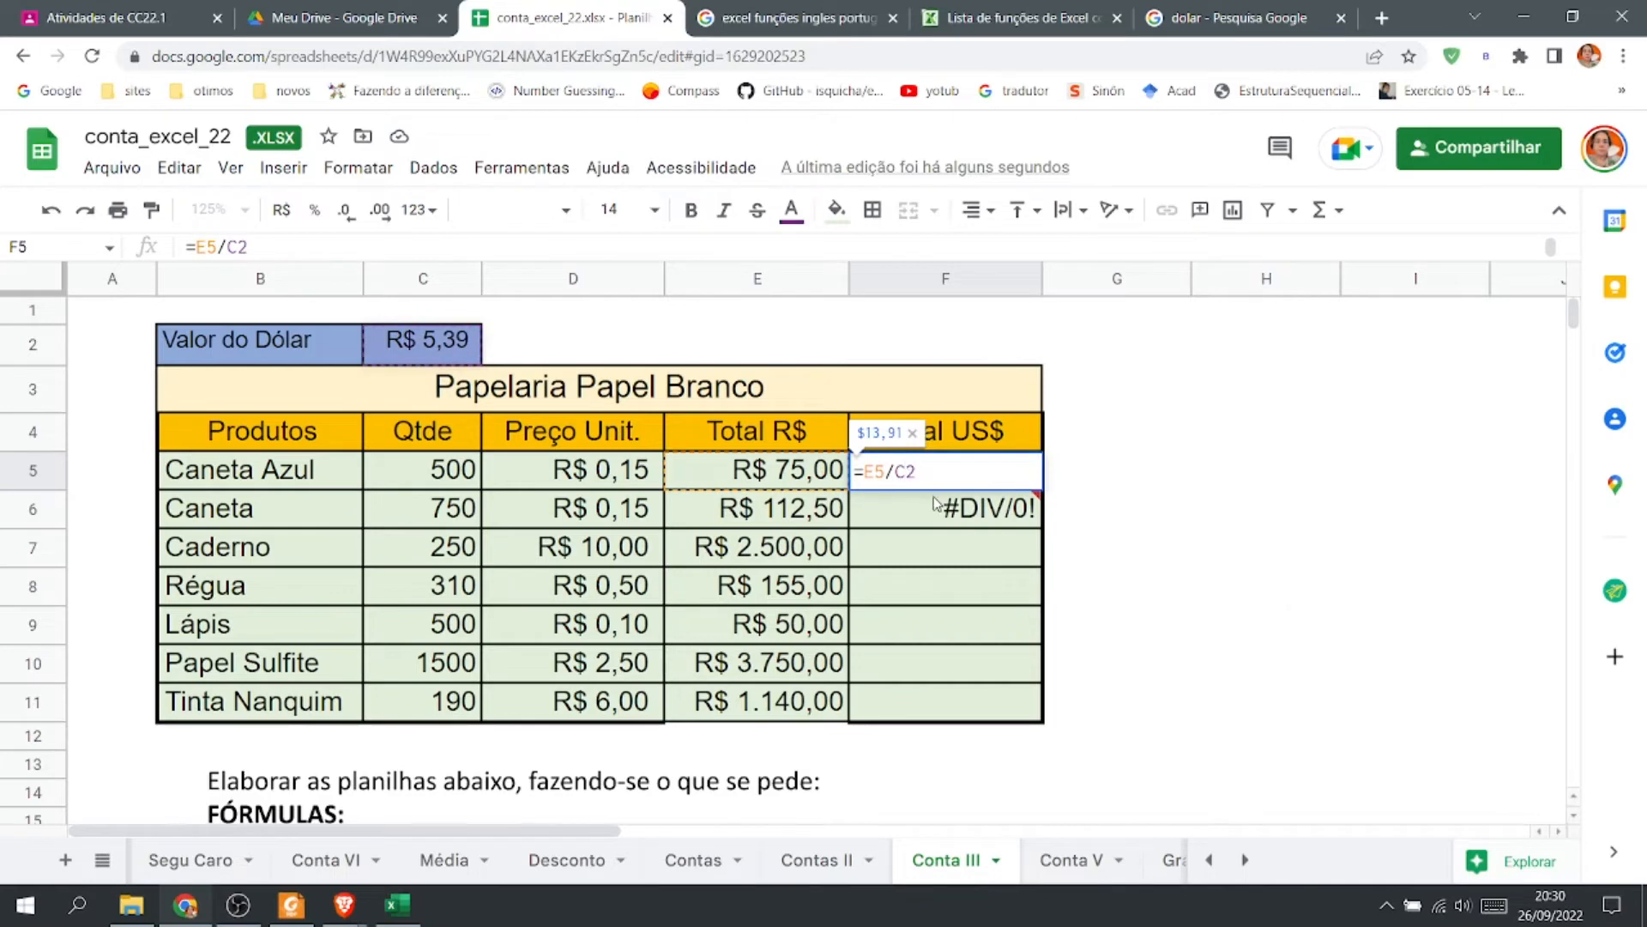
mouse_move(937, 496)
type("$C$")
key("Return")
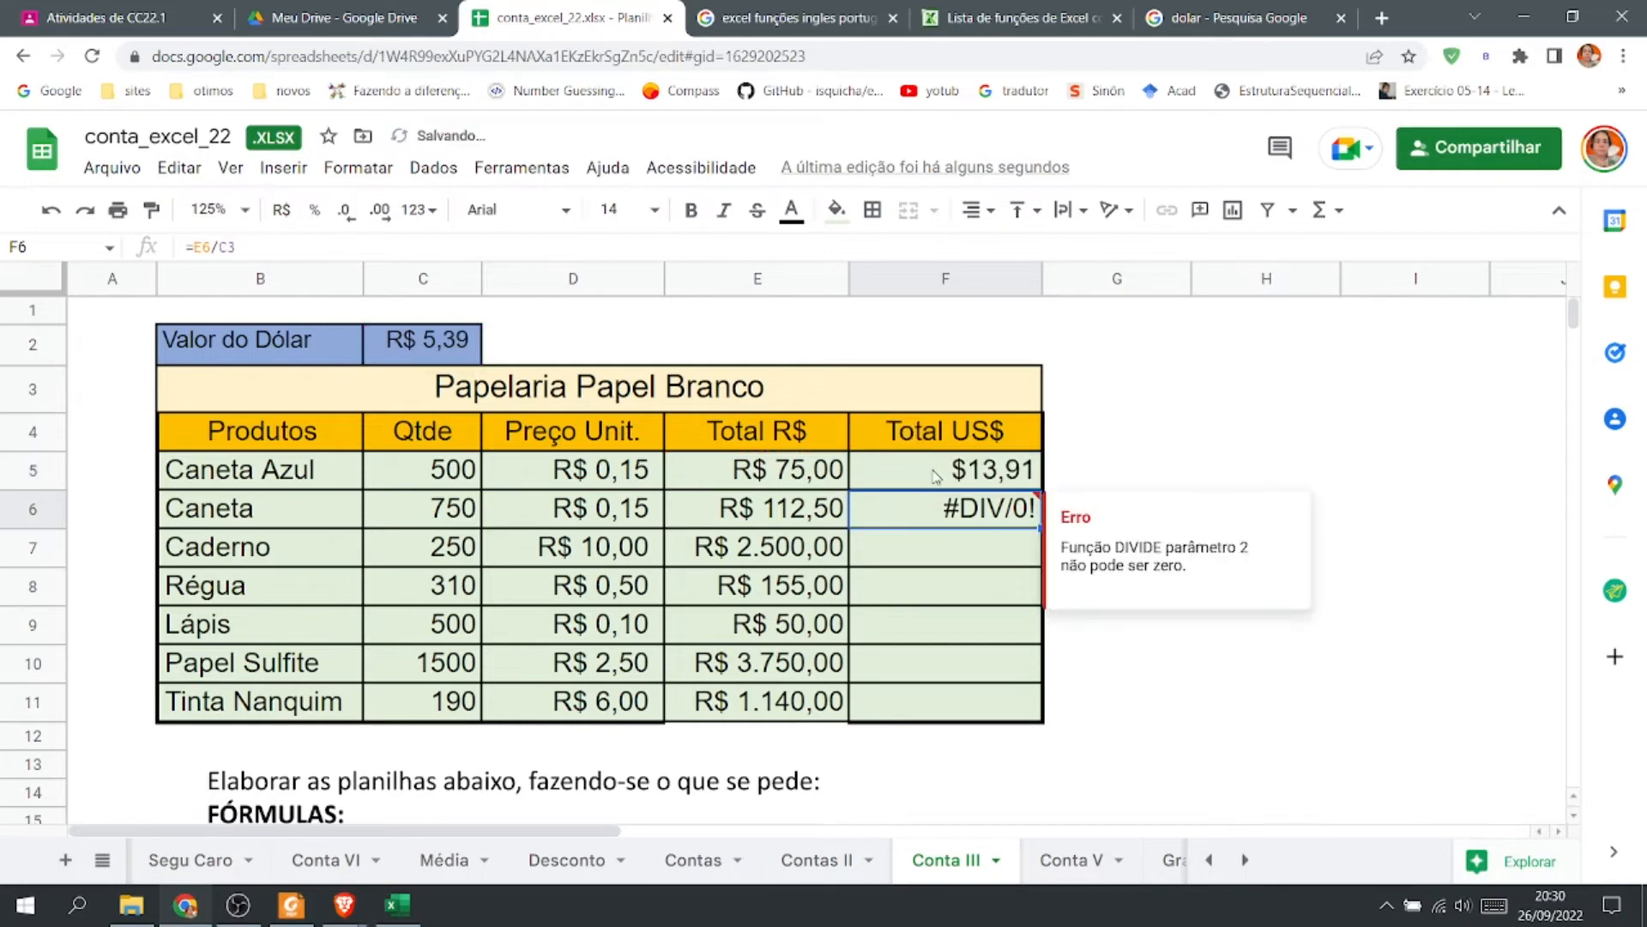
Fill the F5 formula down to F11 and check the copied formulas in F6 through F8.
left_click(961, 484)
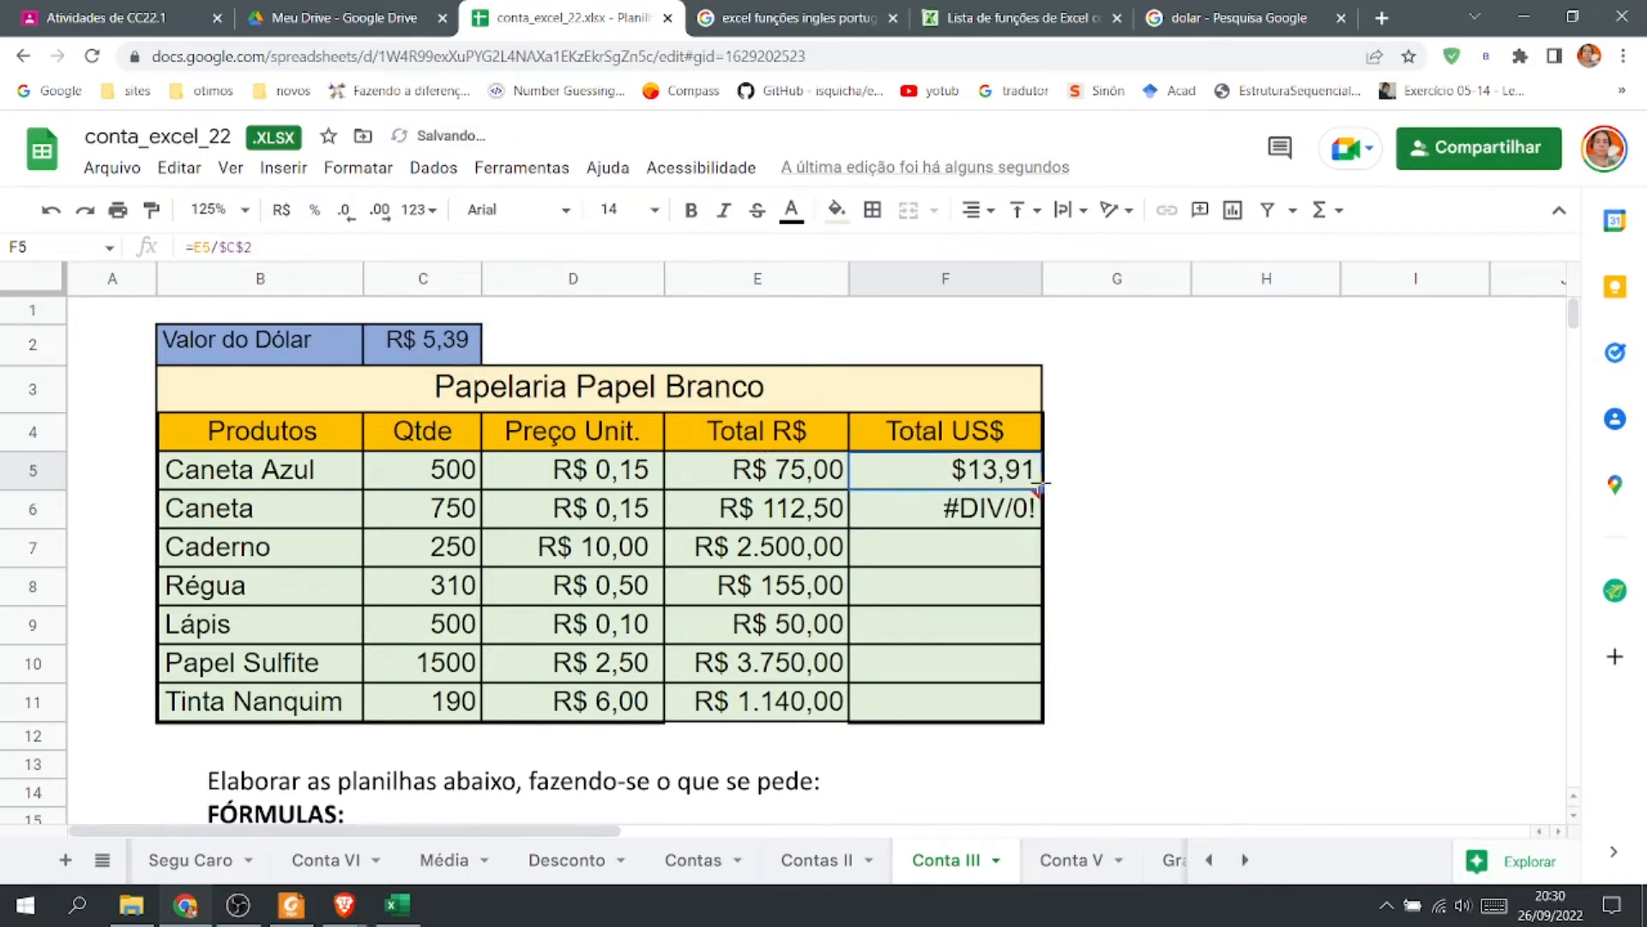
left_click_drag(1040, 489, 1041, 714)
double_click(995, 476)
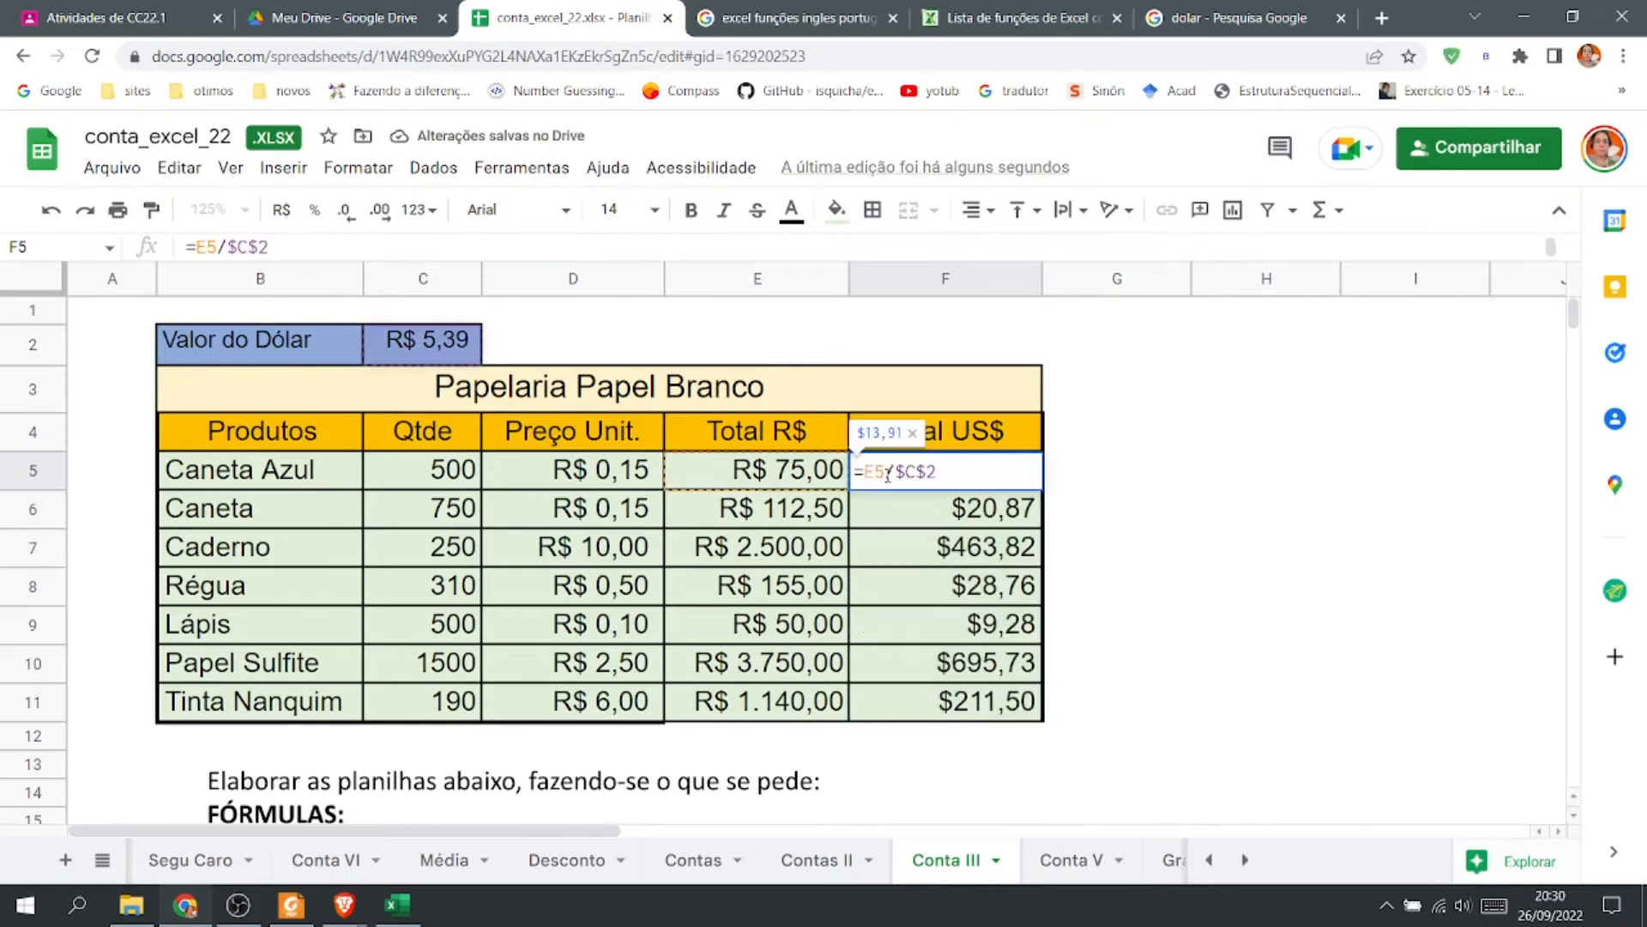
double_click(979, 506)
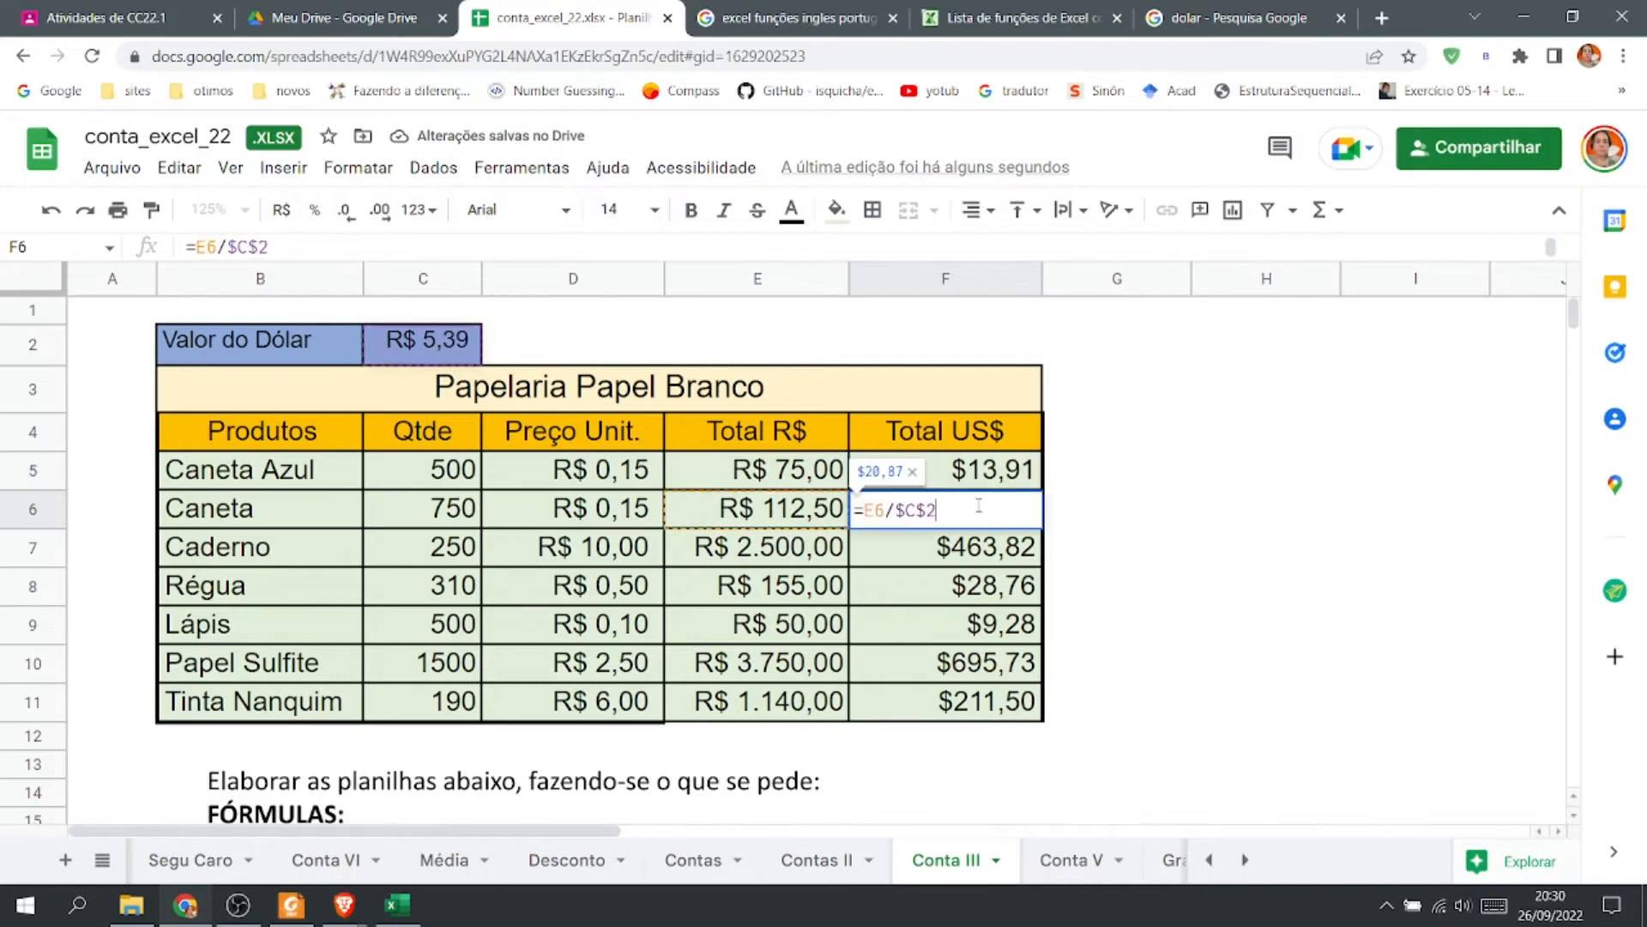
key("Return")
double_click(957, 549)
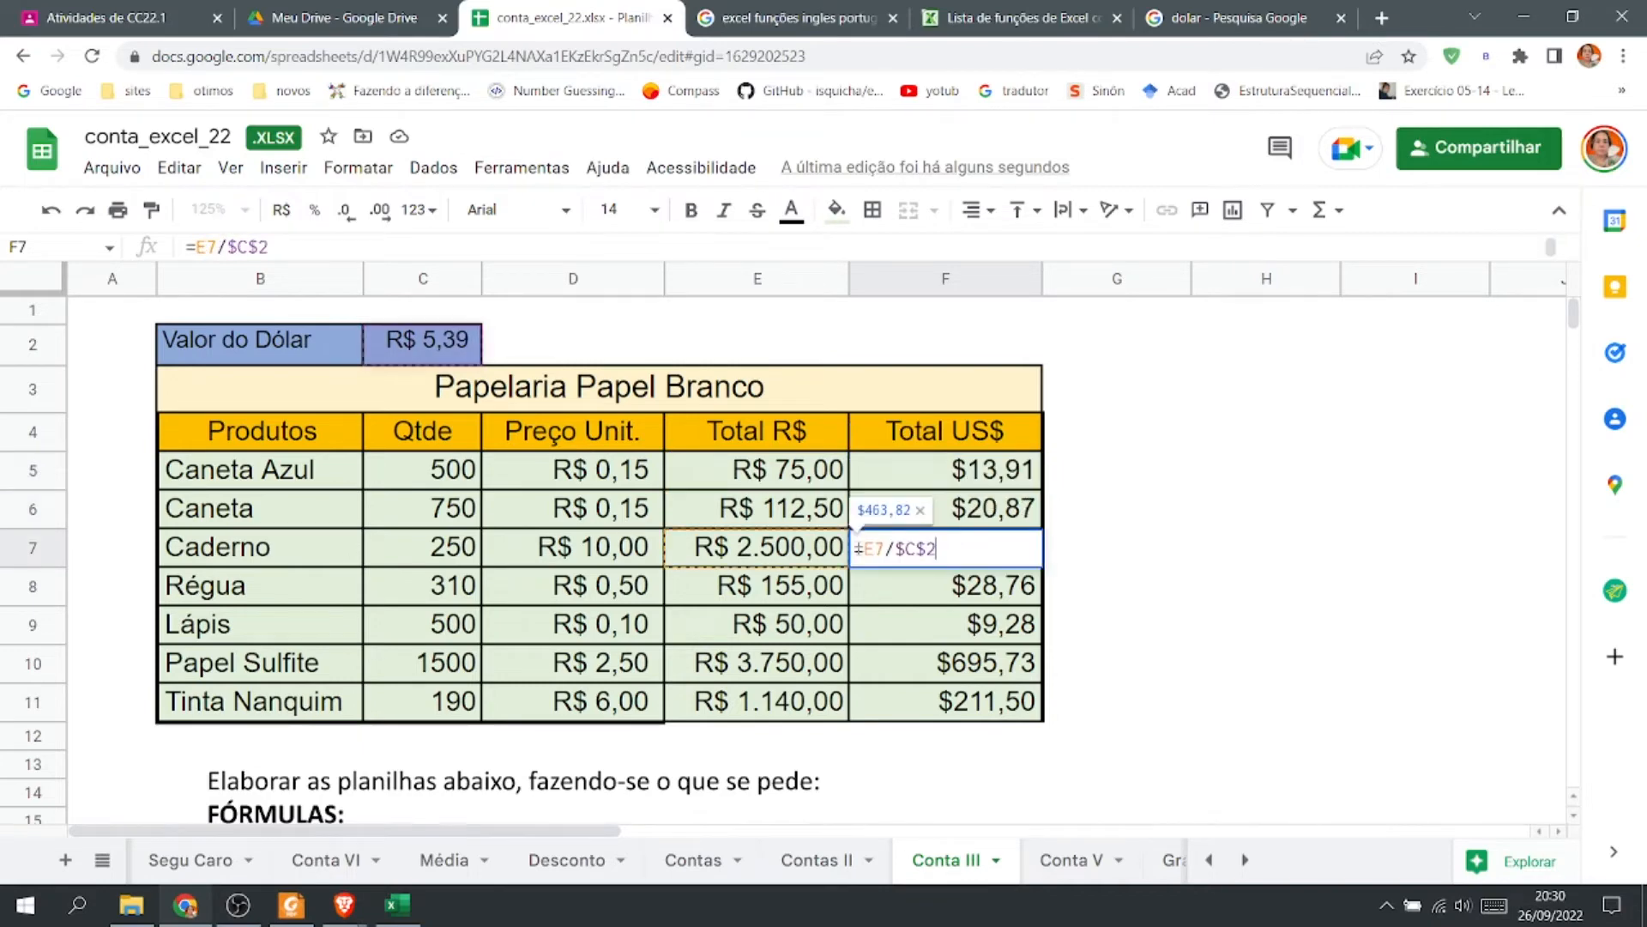
key("Return")
double_click(968, 588)
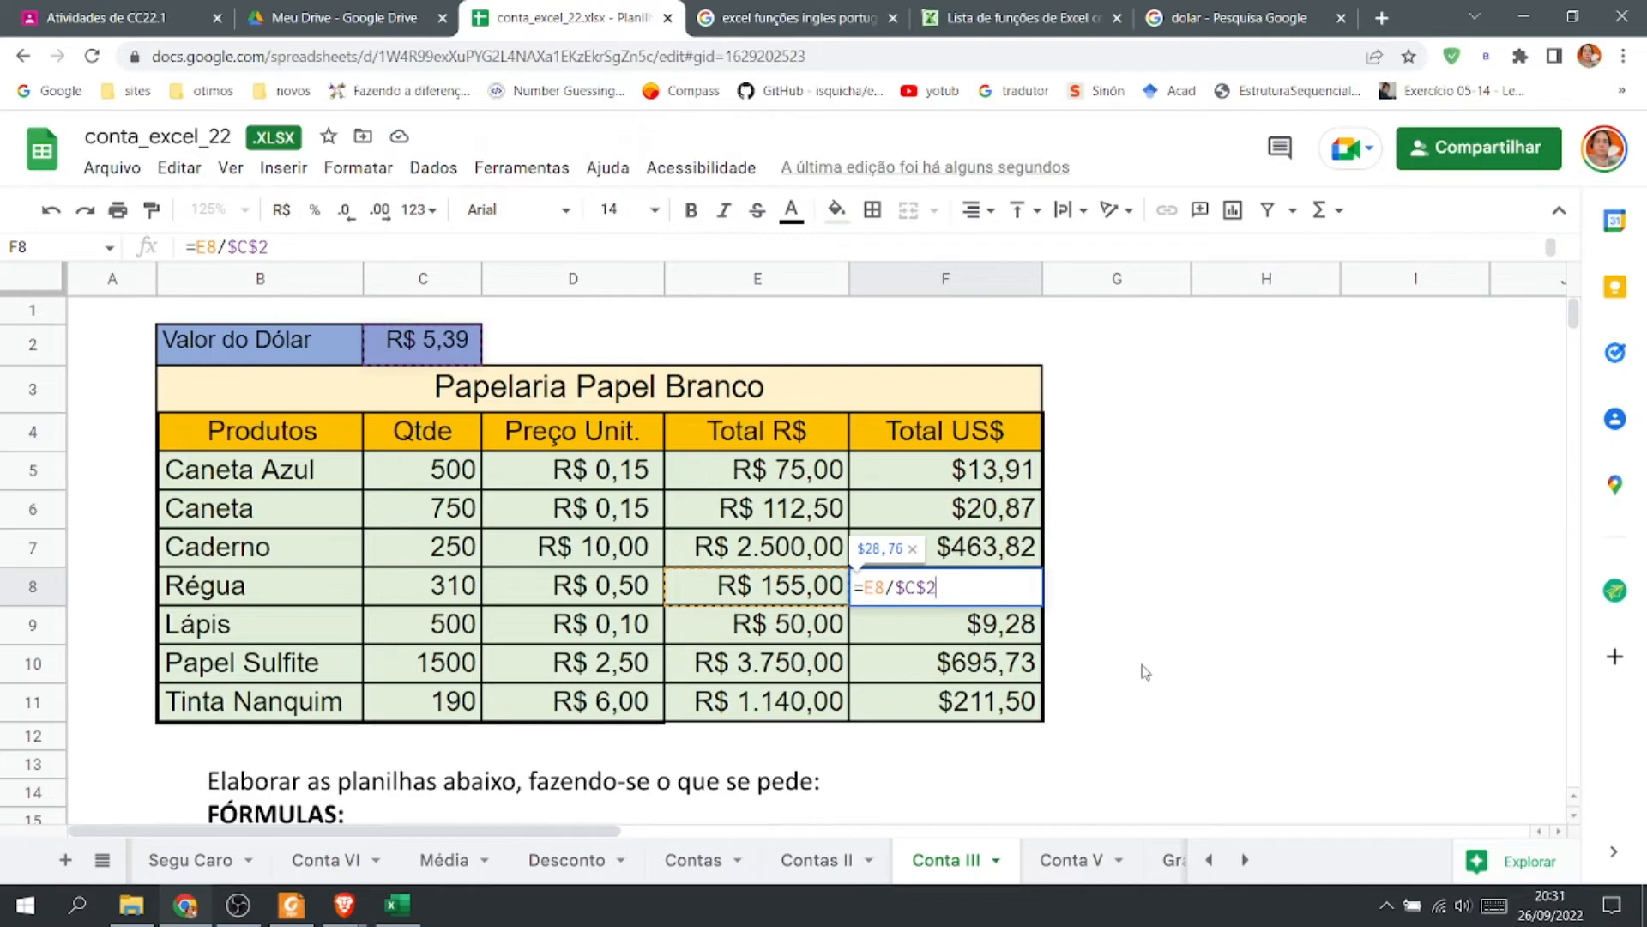
key("Escape")
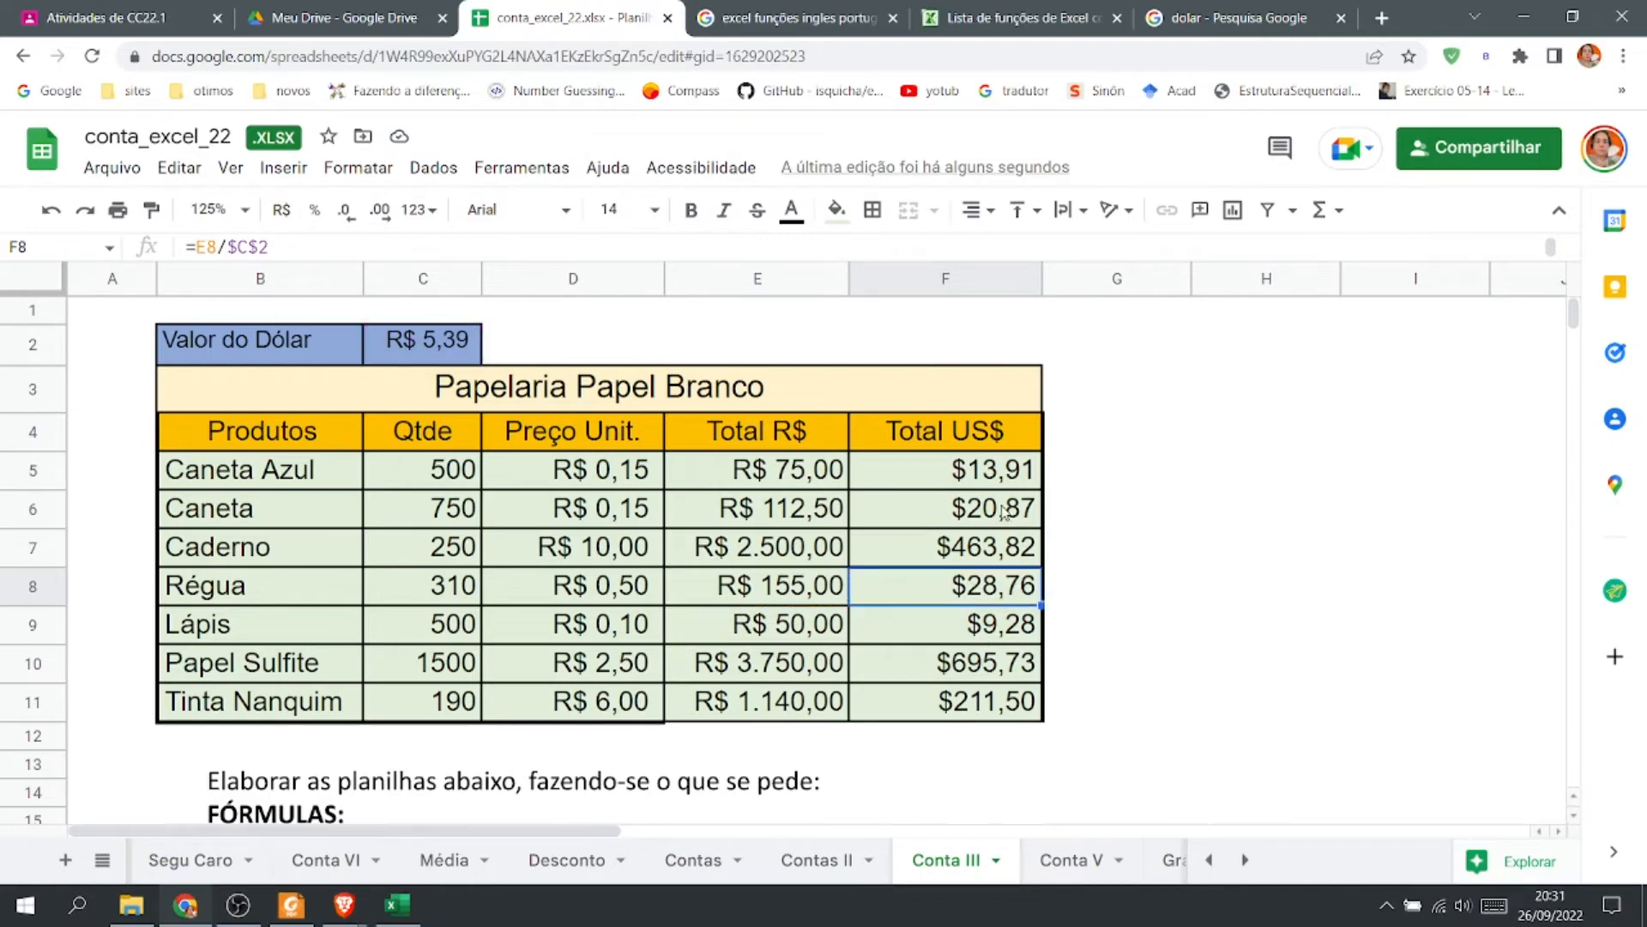
Open the F5 formula to review the absolute dollar reference.
double_click(993, 471)
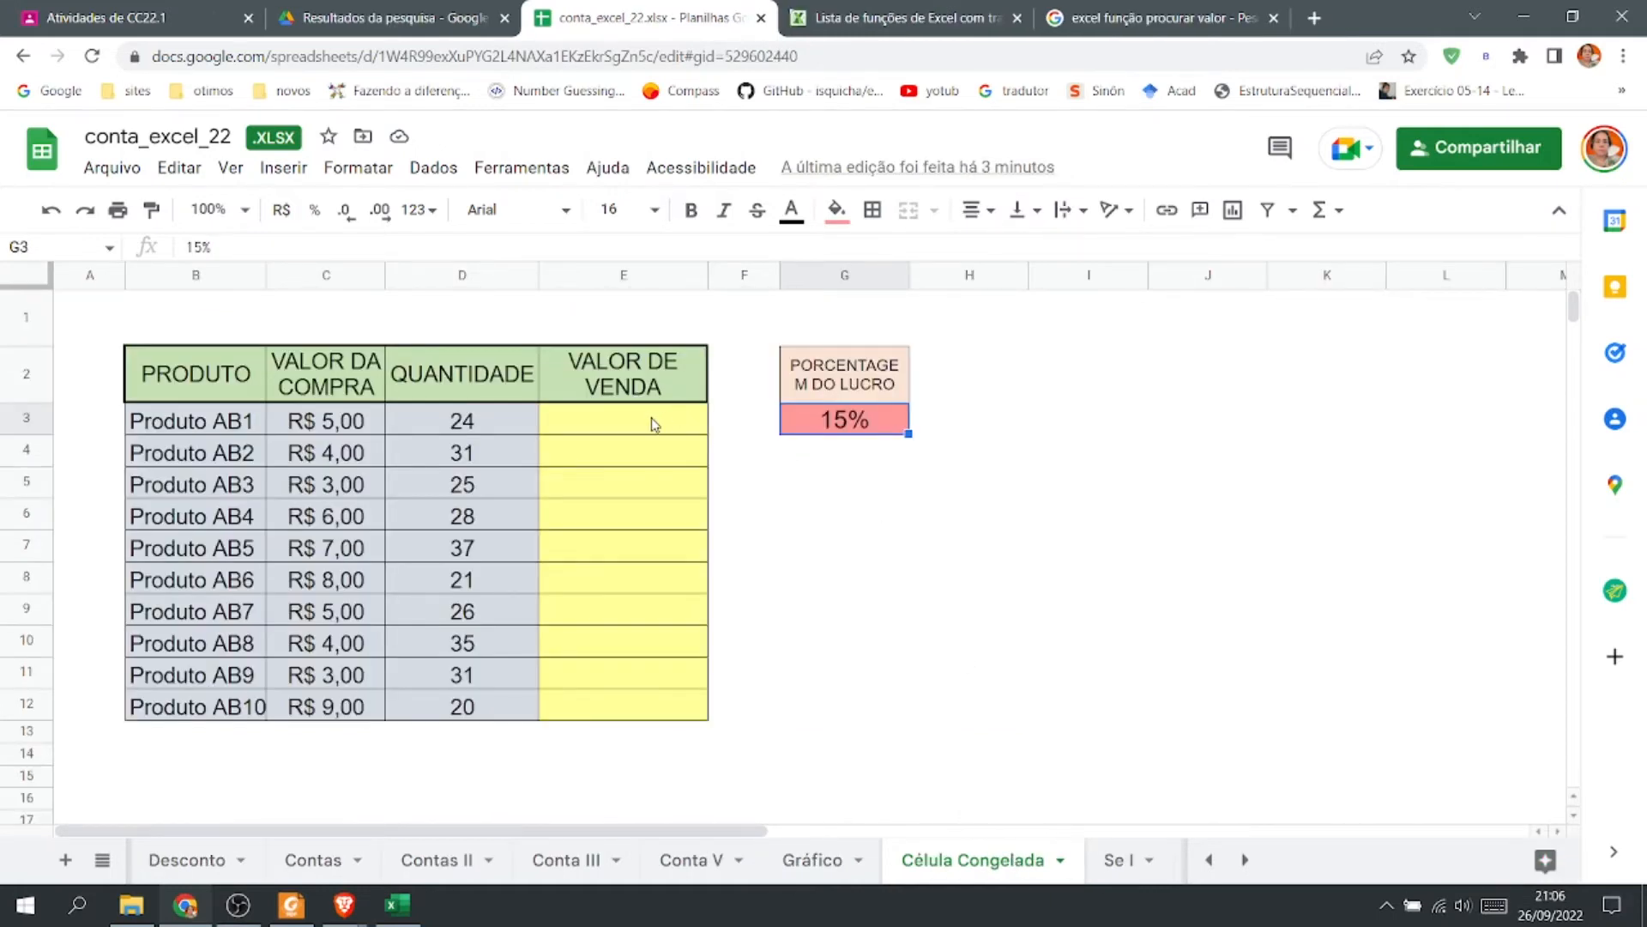
On the Célula Congelada sheet, enter =C3*D3 in E3 using the suggested formula.
left_click(657, 426)
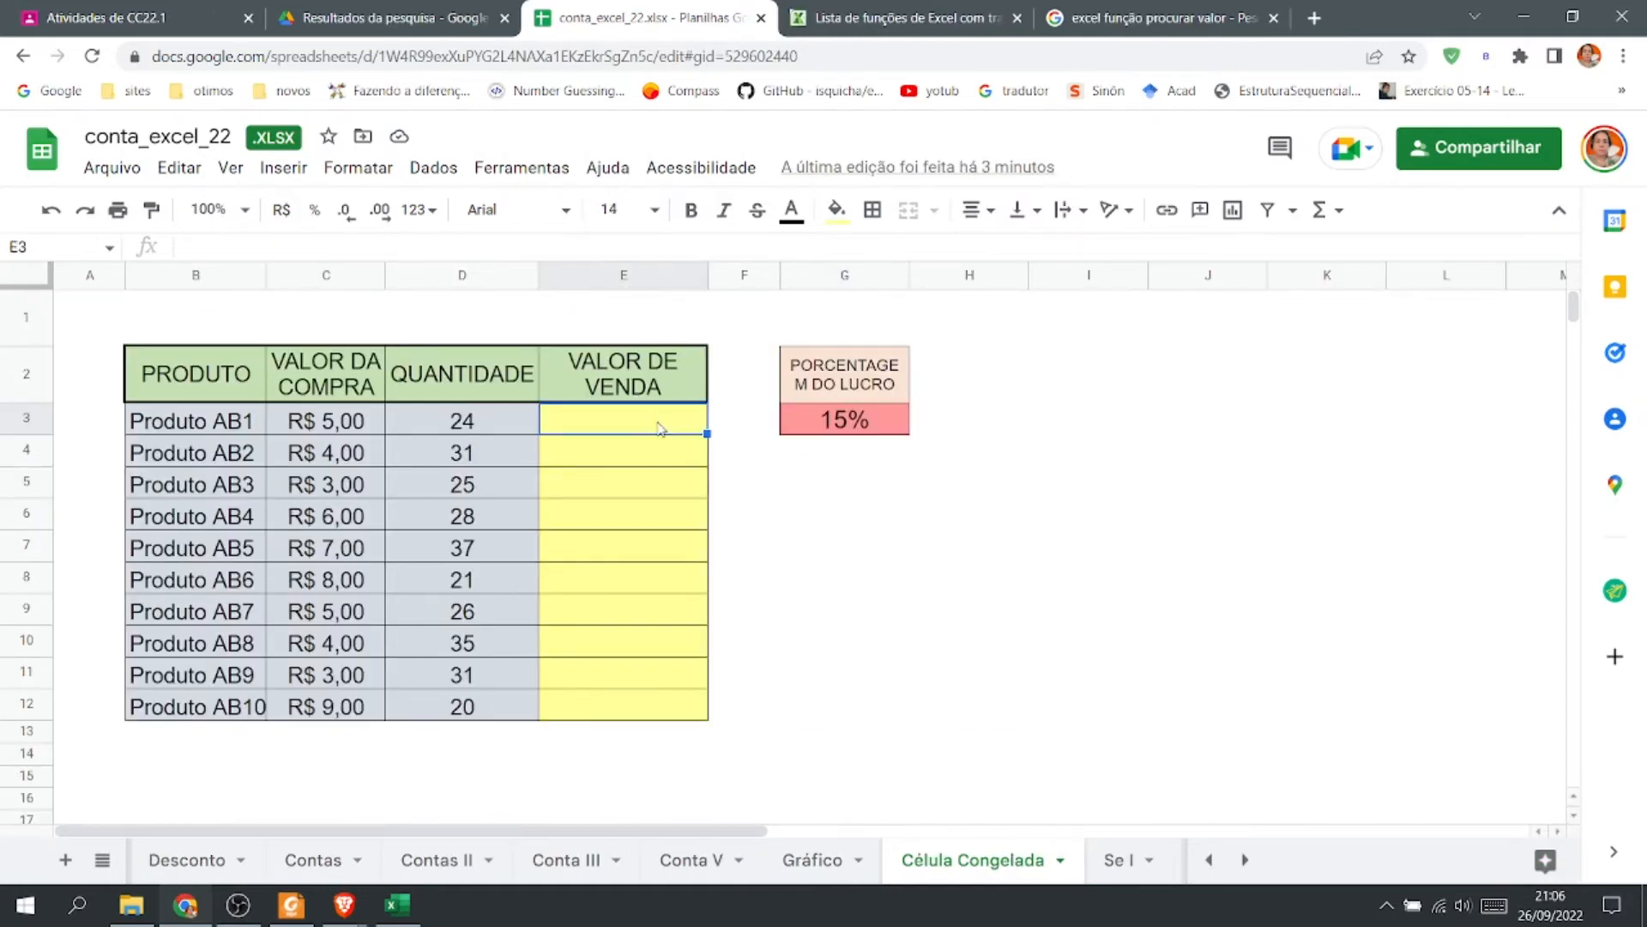
type("=")
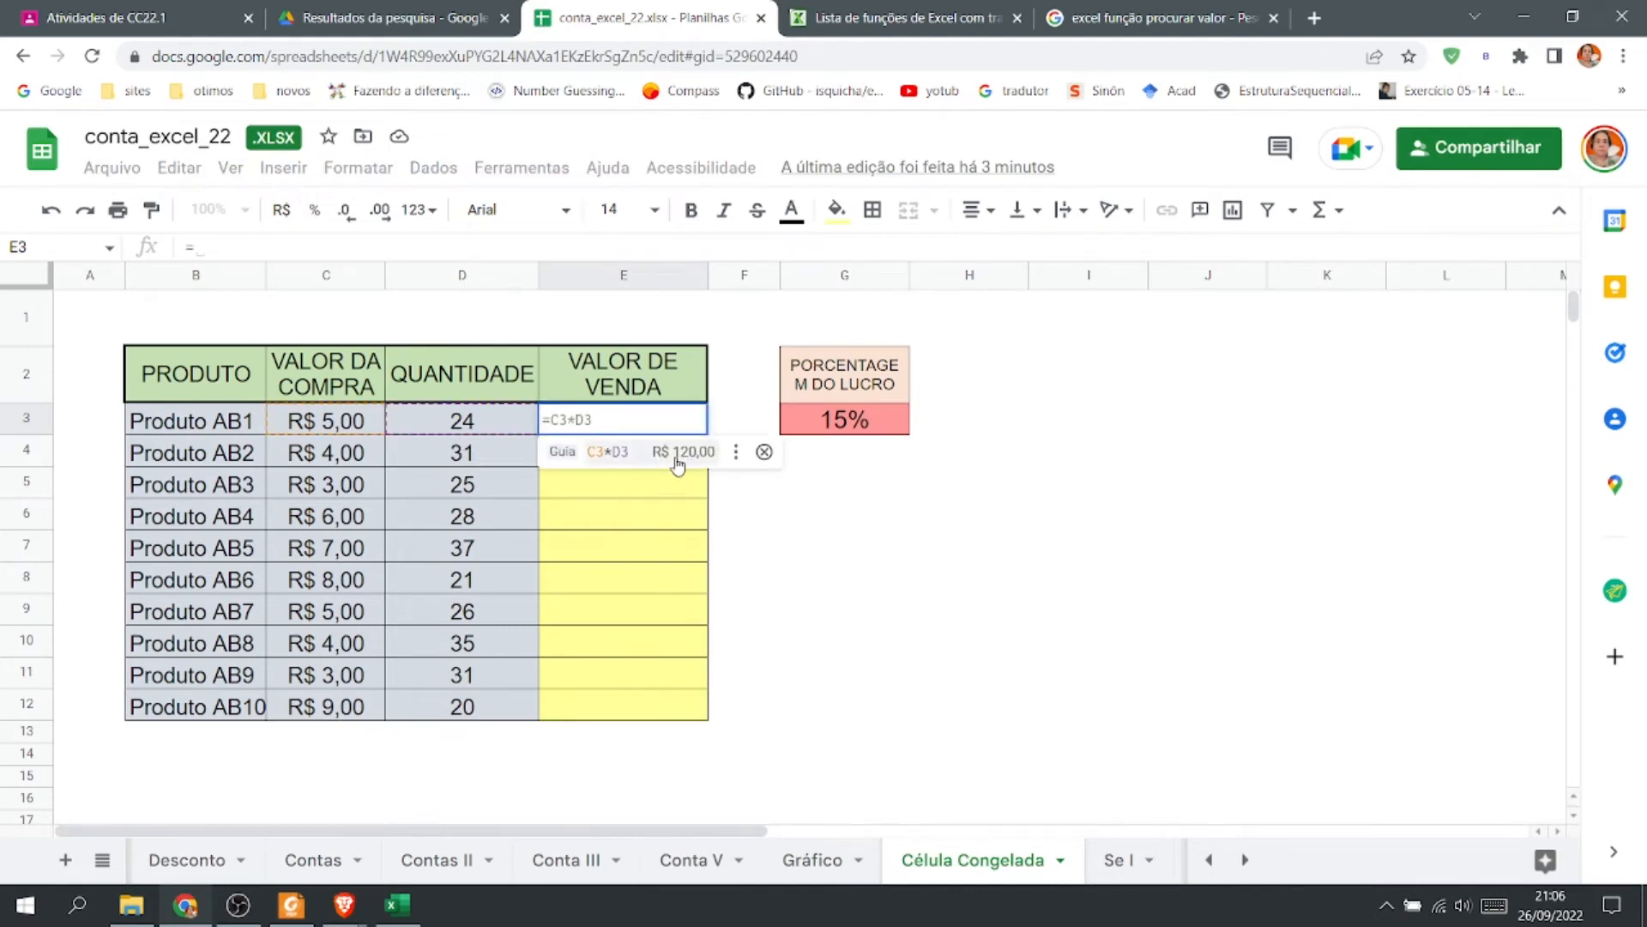
left_click(642, 465)
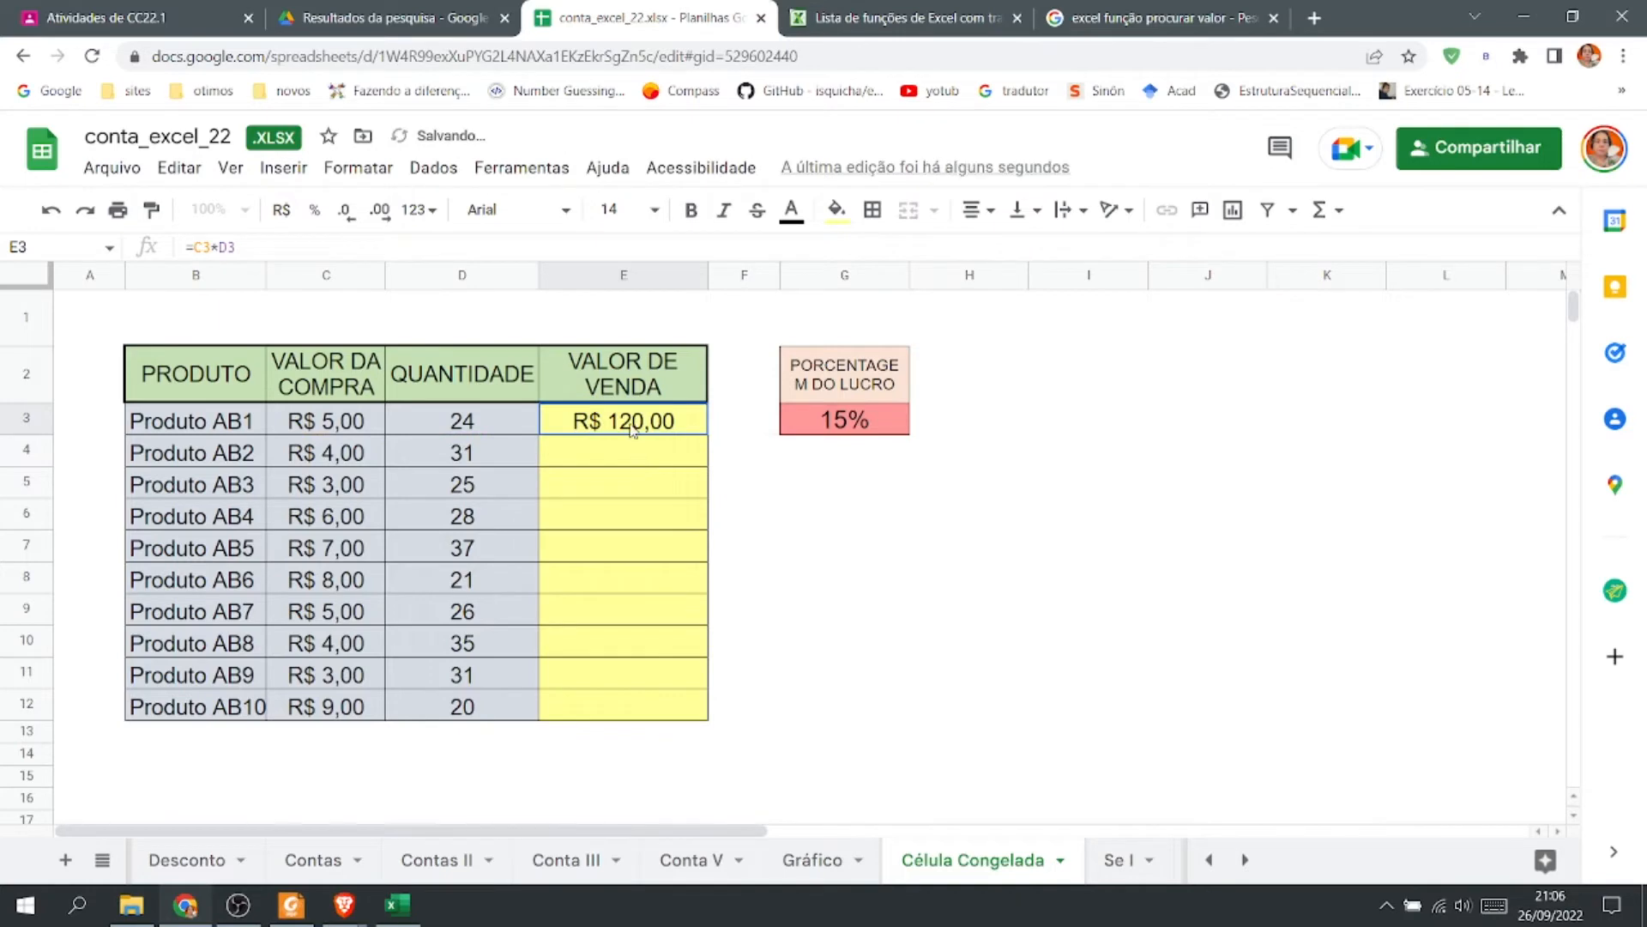
Edit the E3 formula to enclose C3*D3 in parentheses.
double_click(631, 422)
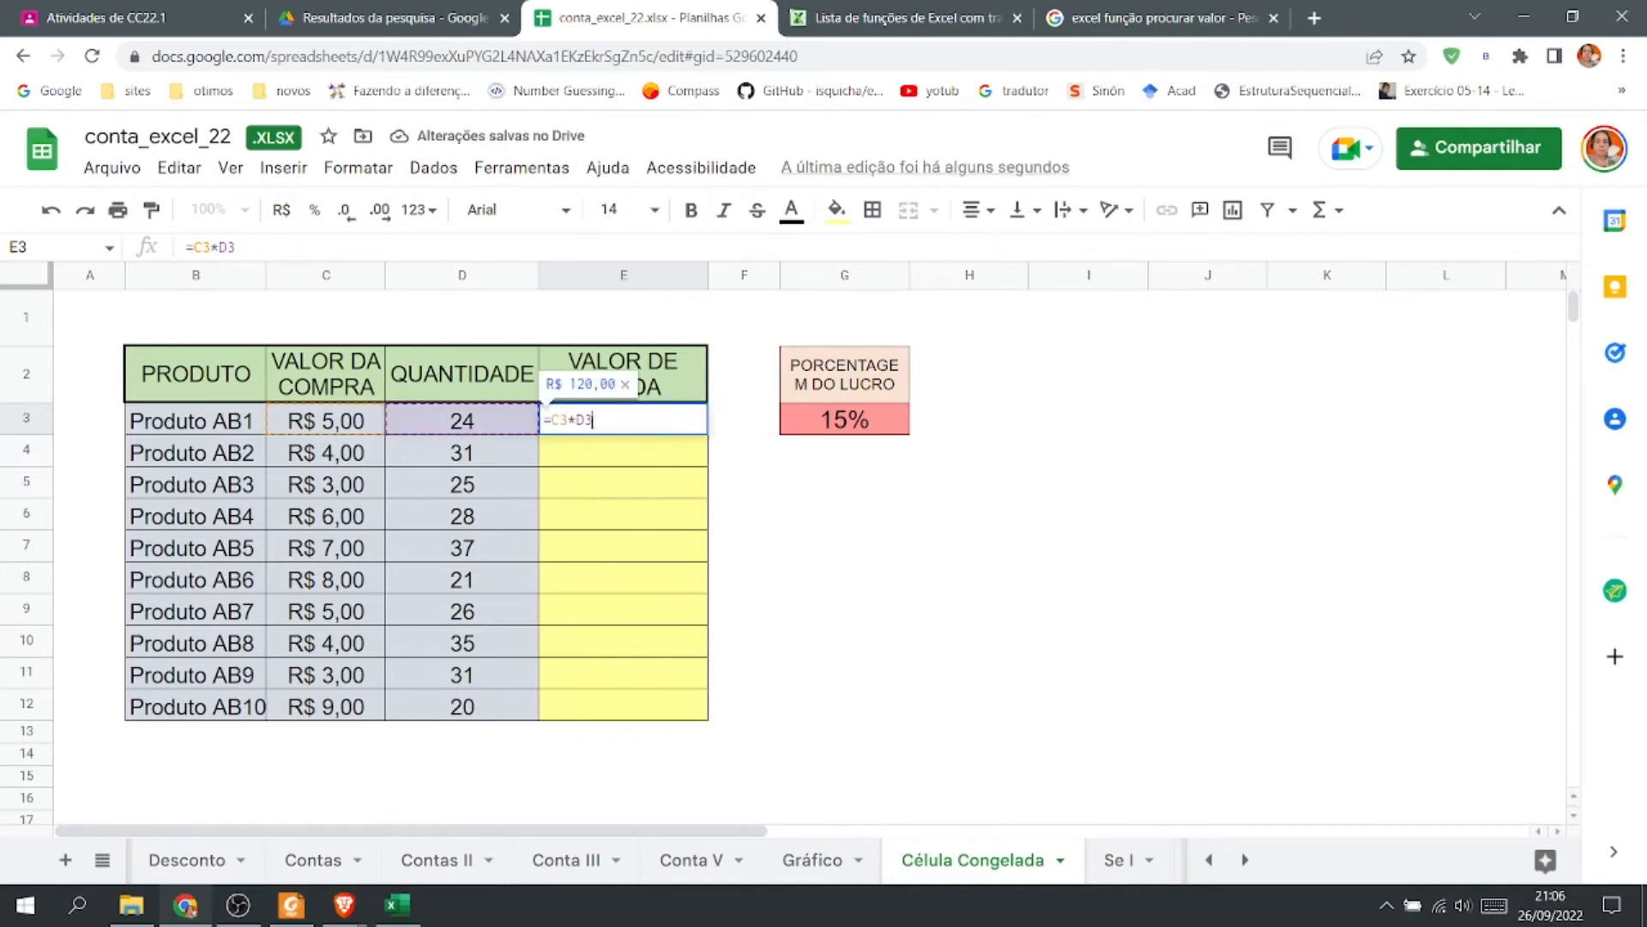
left_click(764, 459)
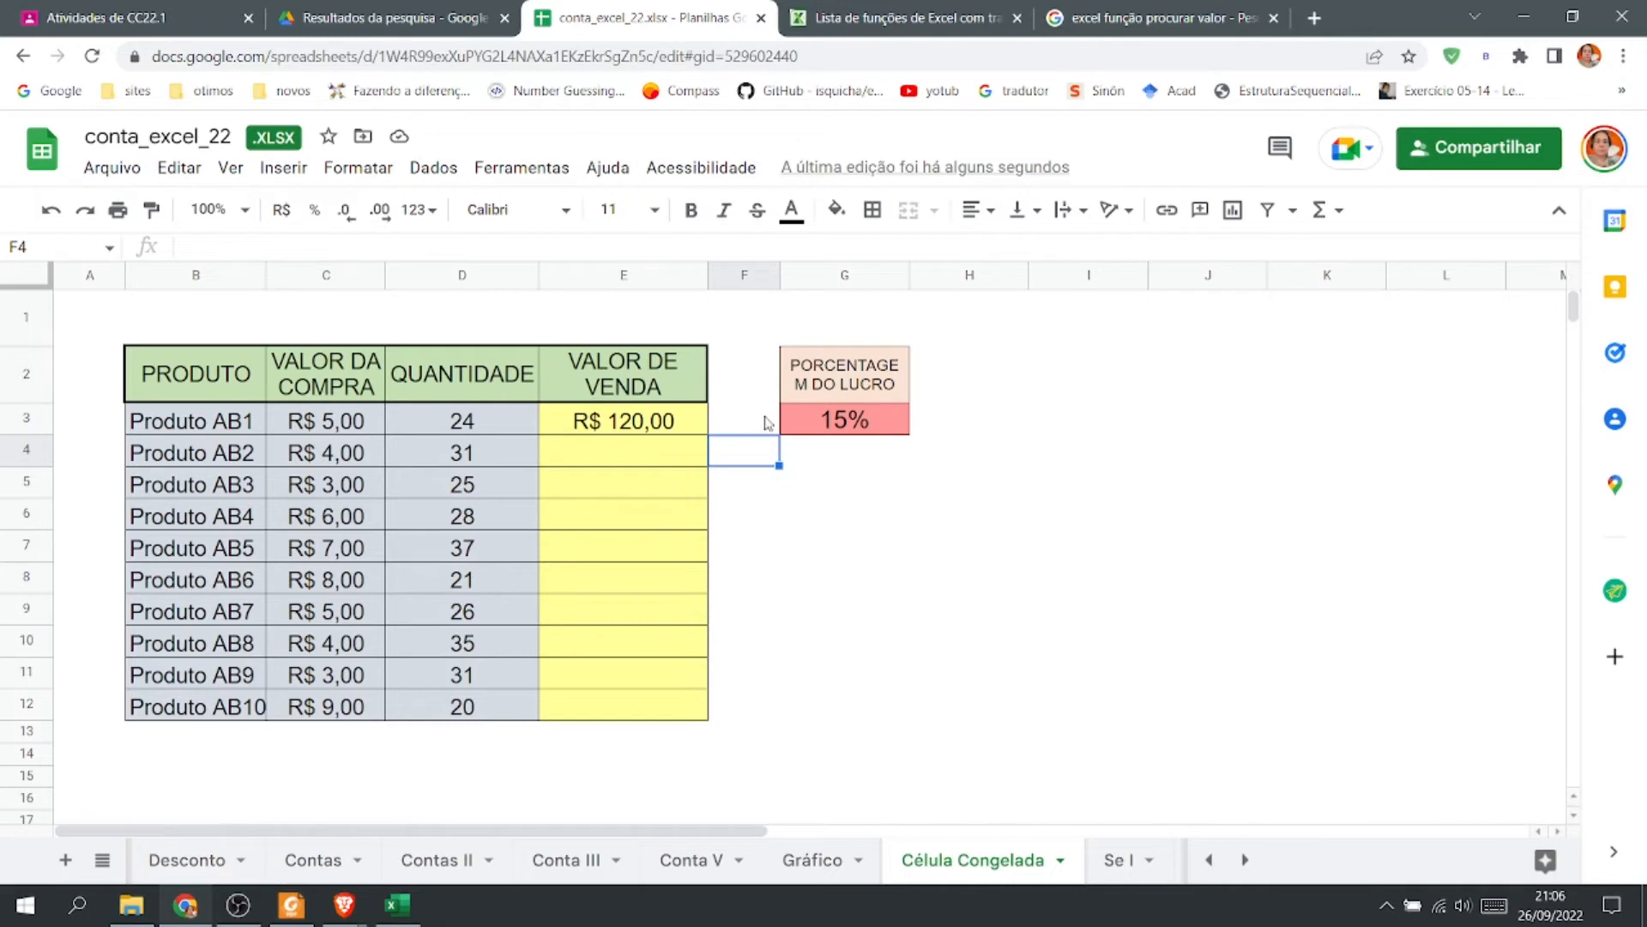
double_click(662, 420)
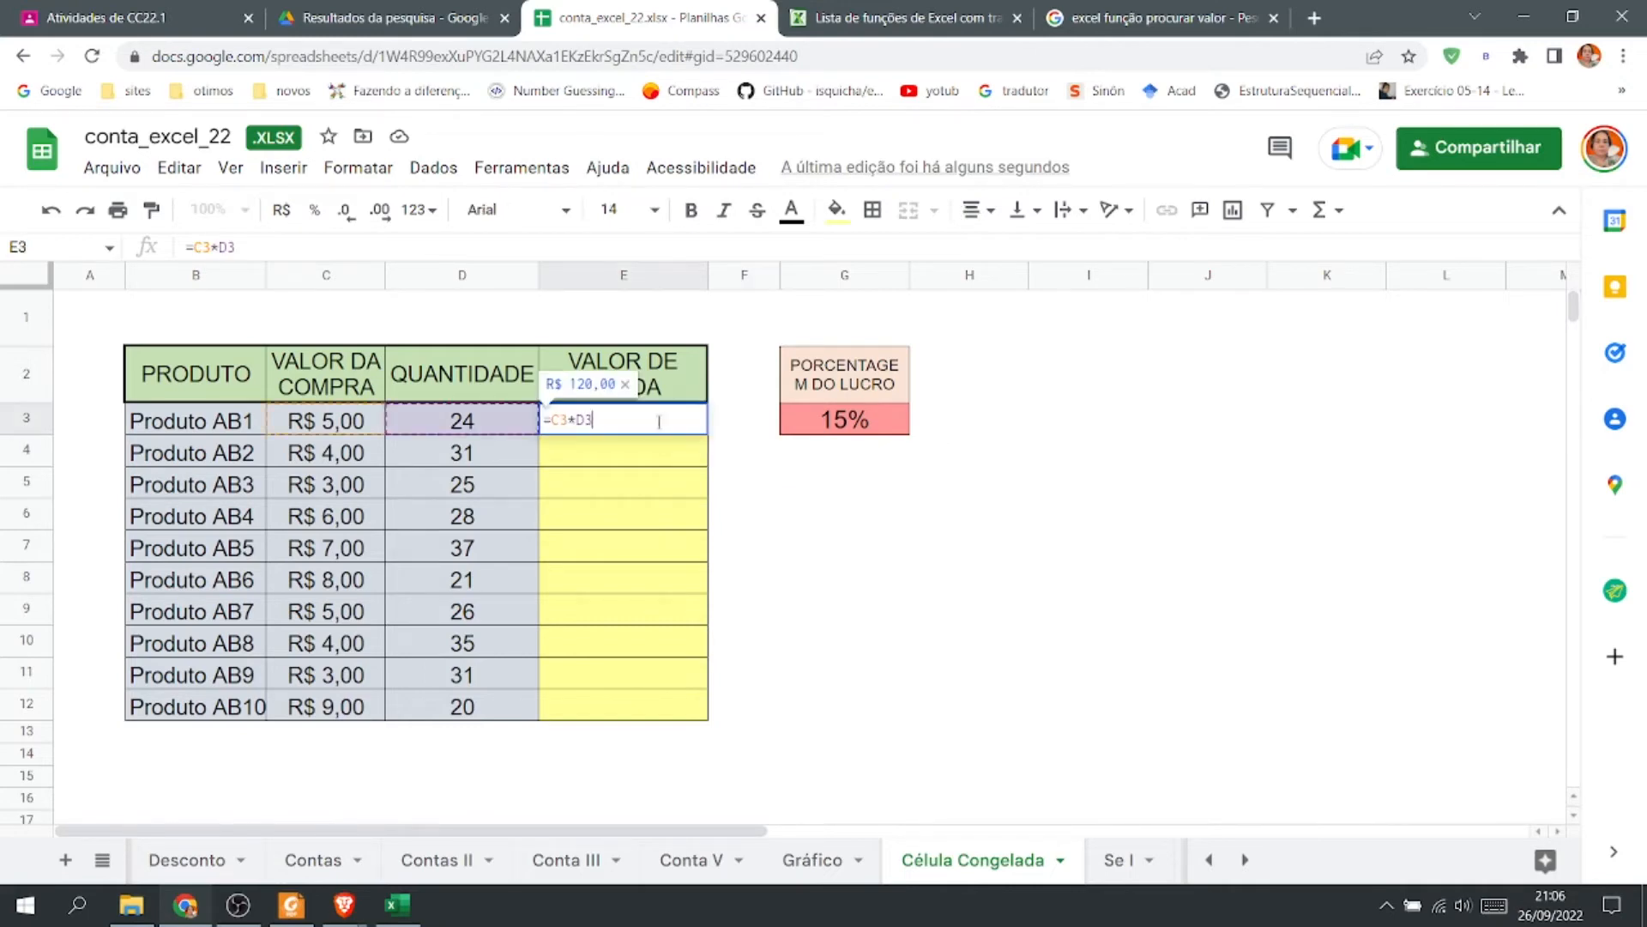
left_click(553, 420)
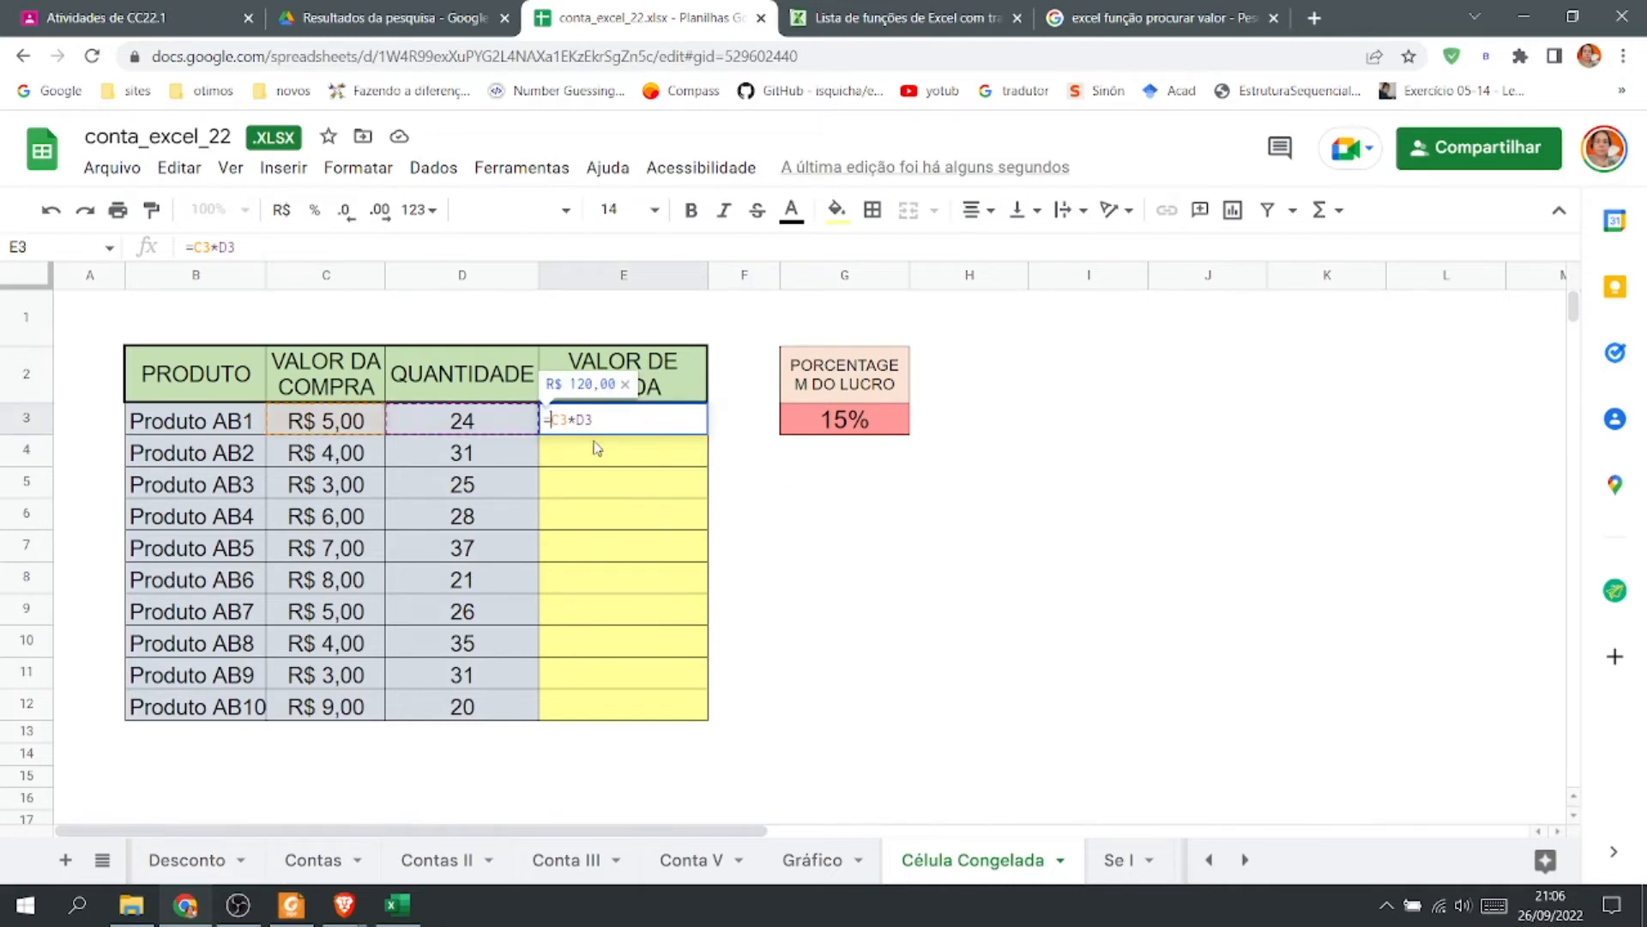
type("(")
left_click(640, 419)
type(")")
Append +(C3*D3*G3) to the E3 formula so the profit percentage in G3 is added.
type("+")
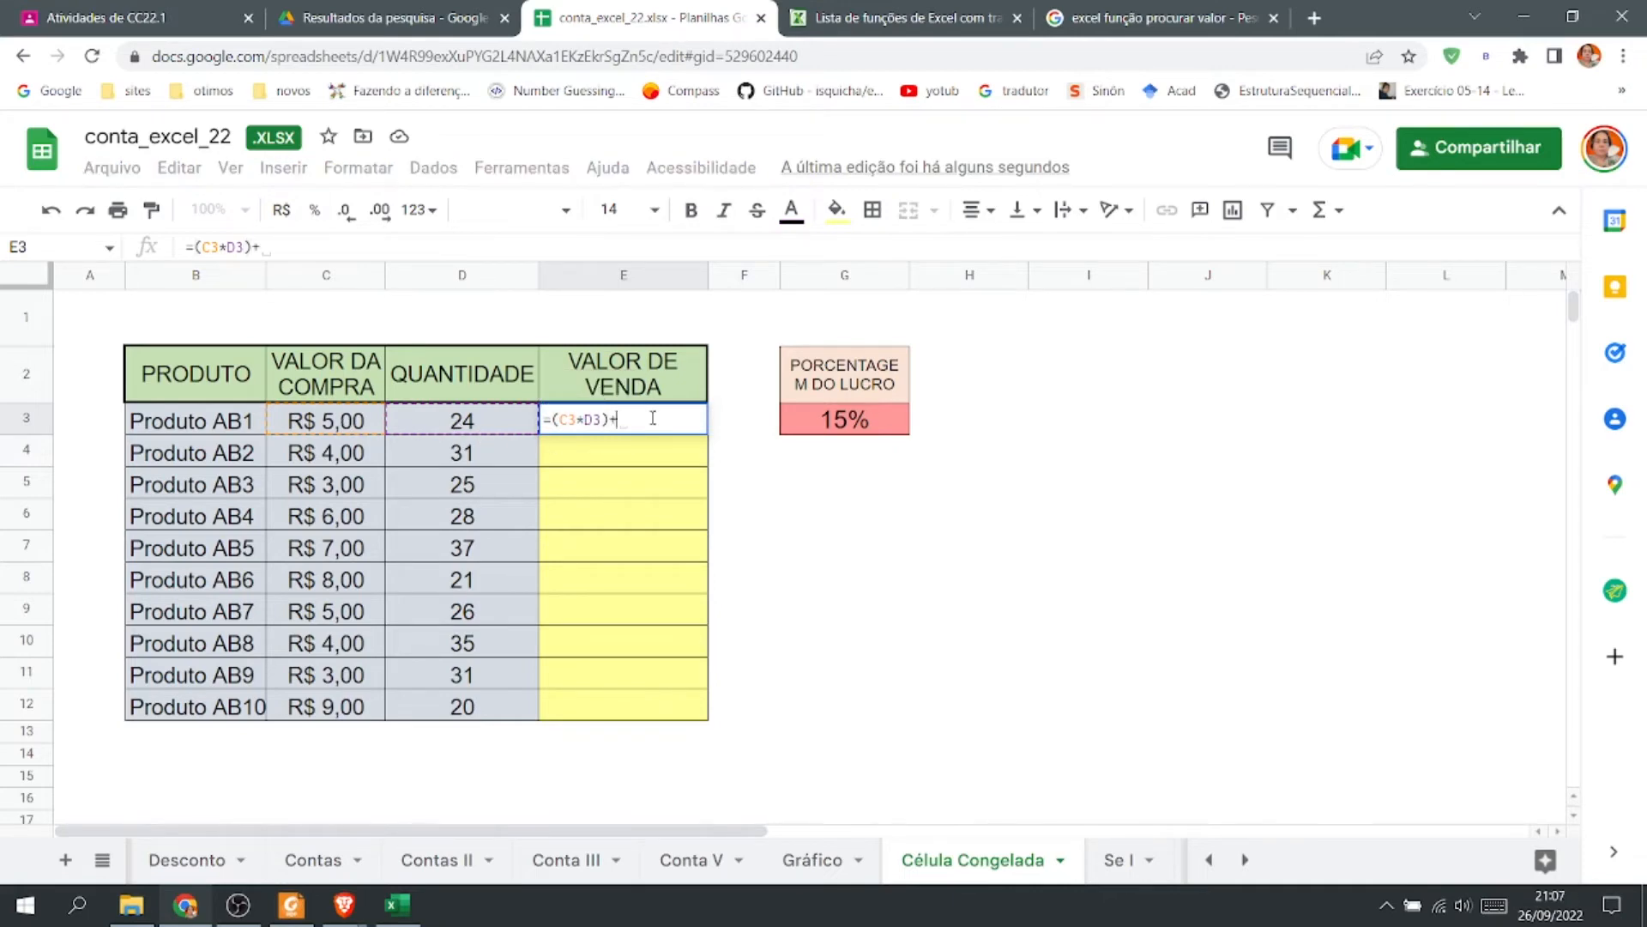
type("(")
type("c")
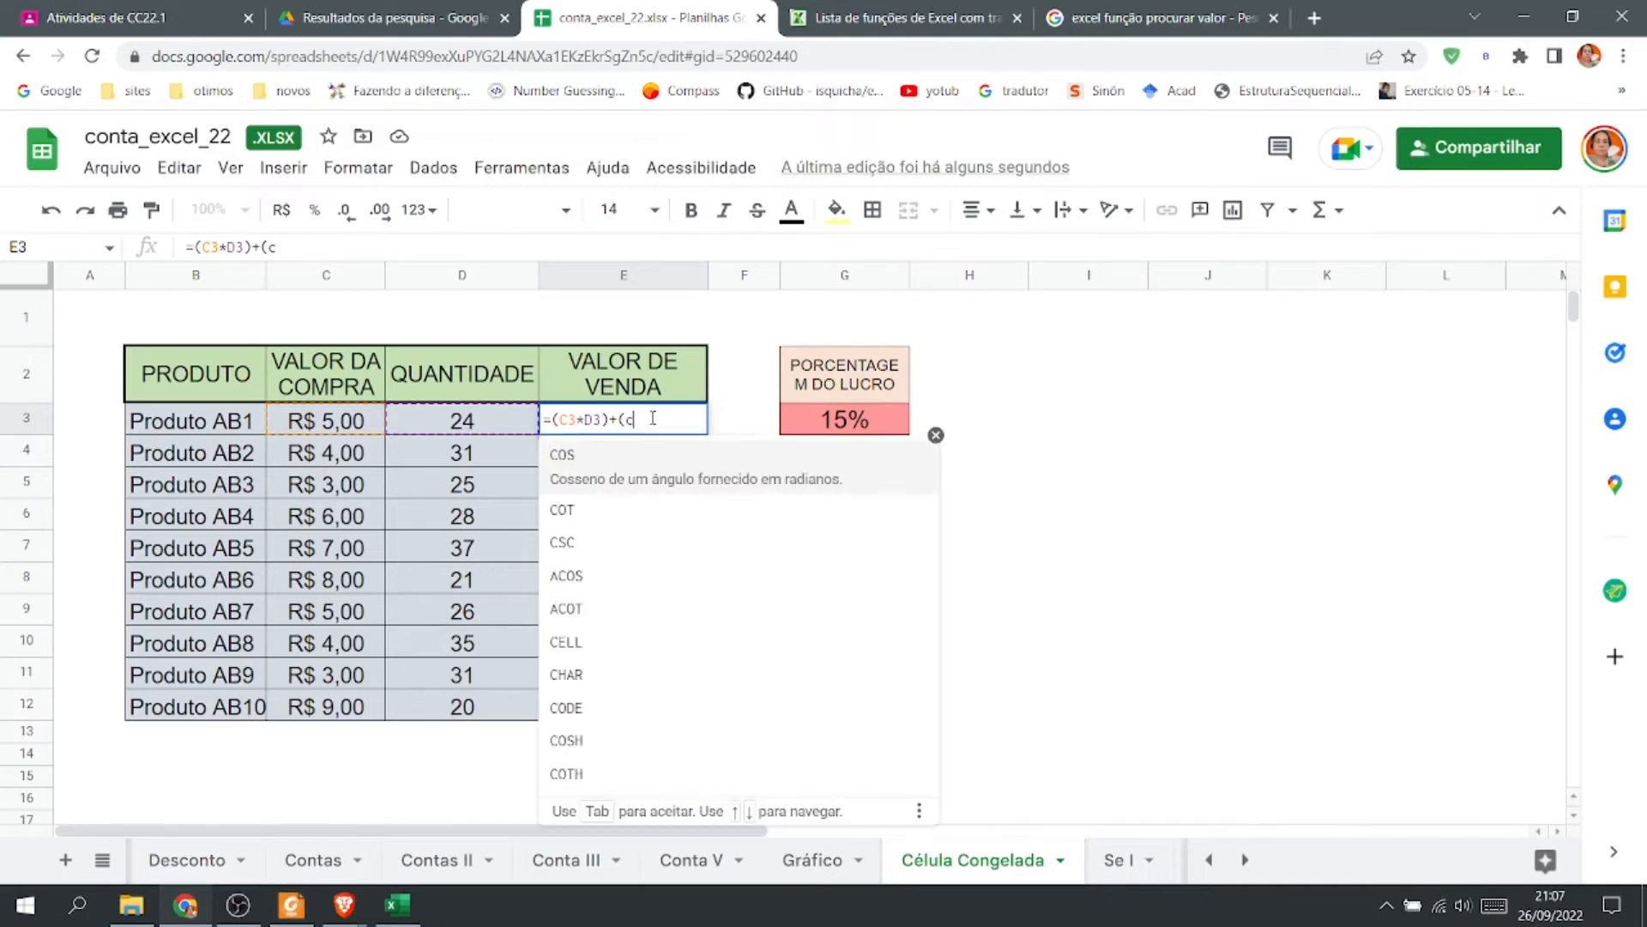
type("3")
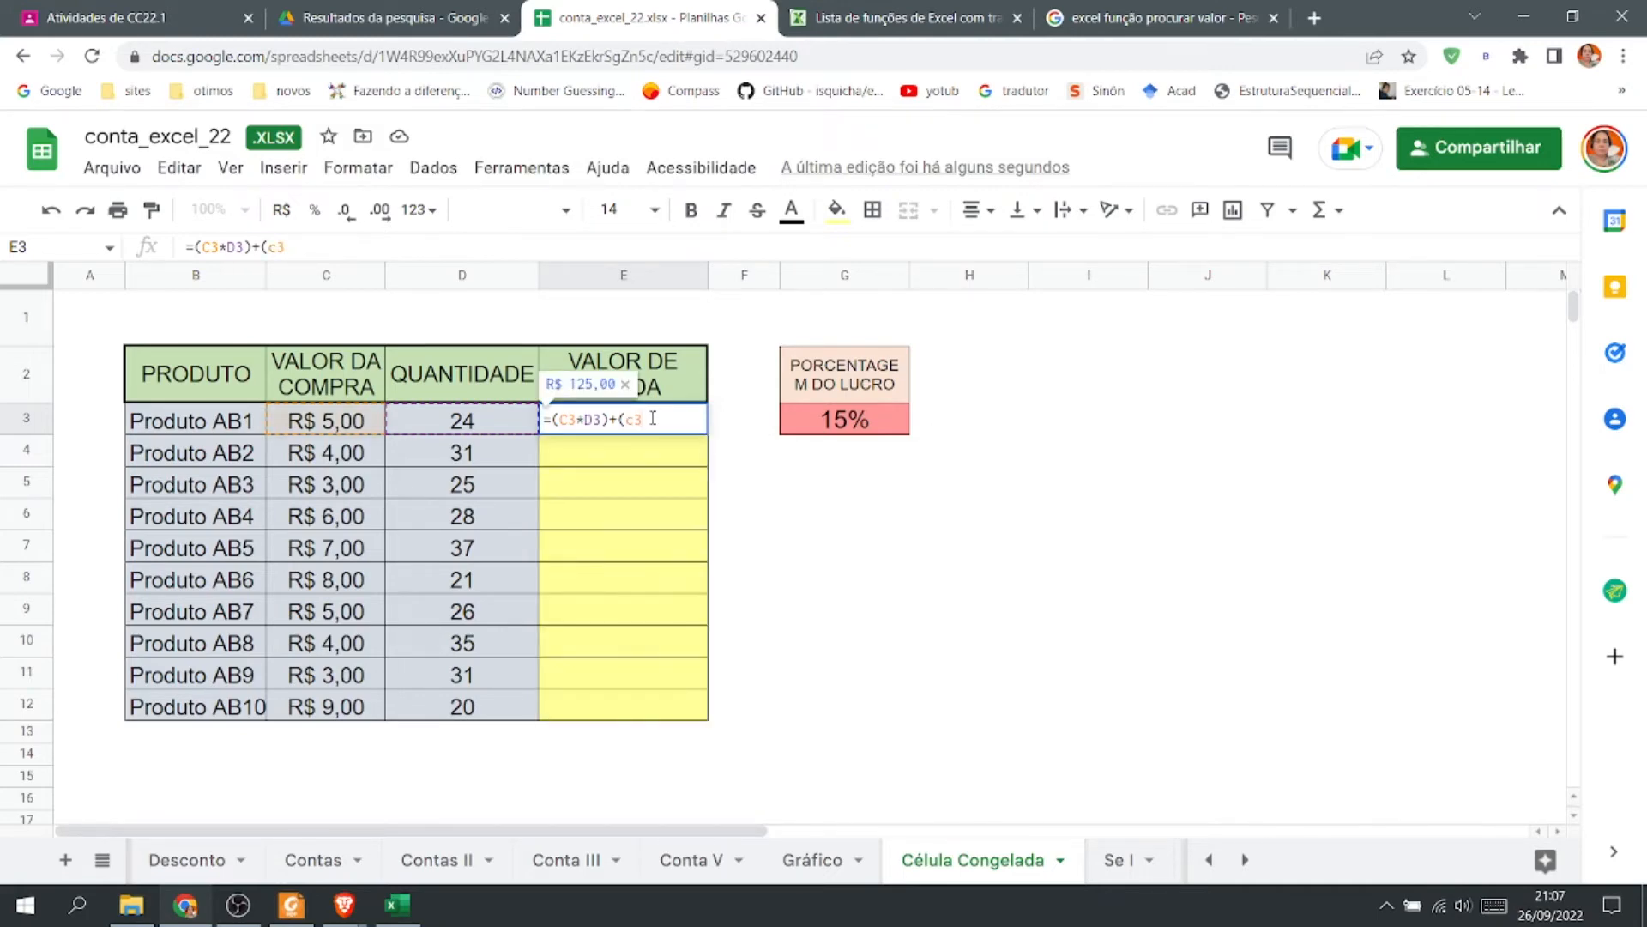
type("*")
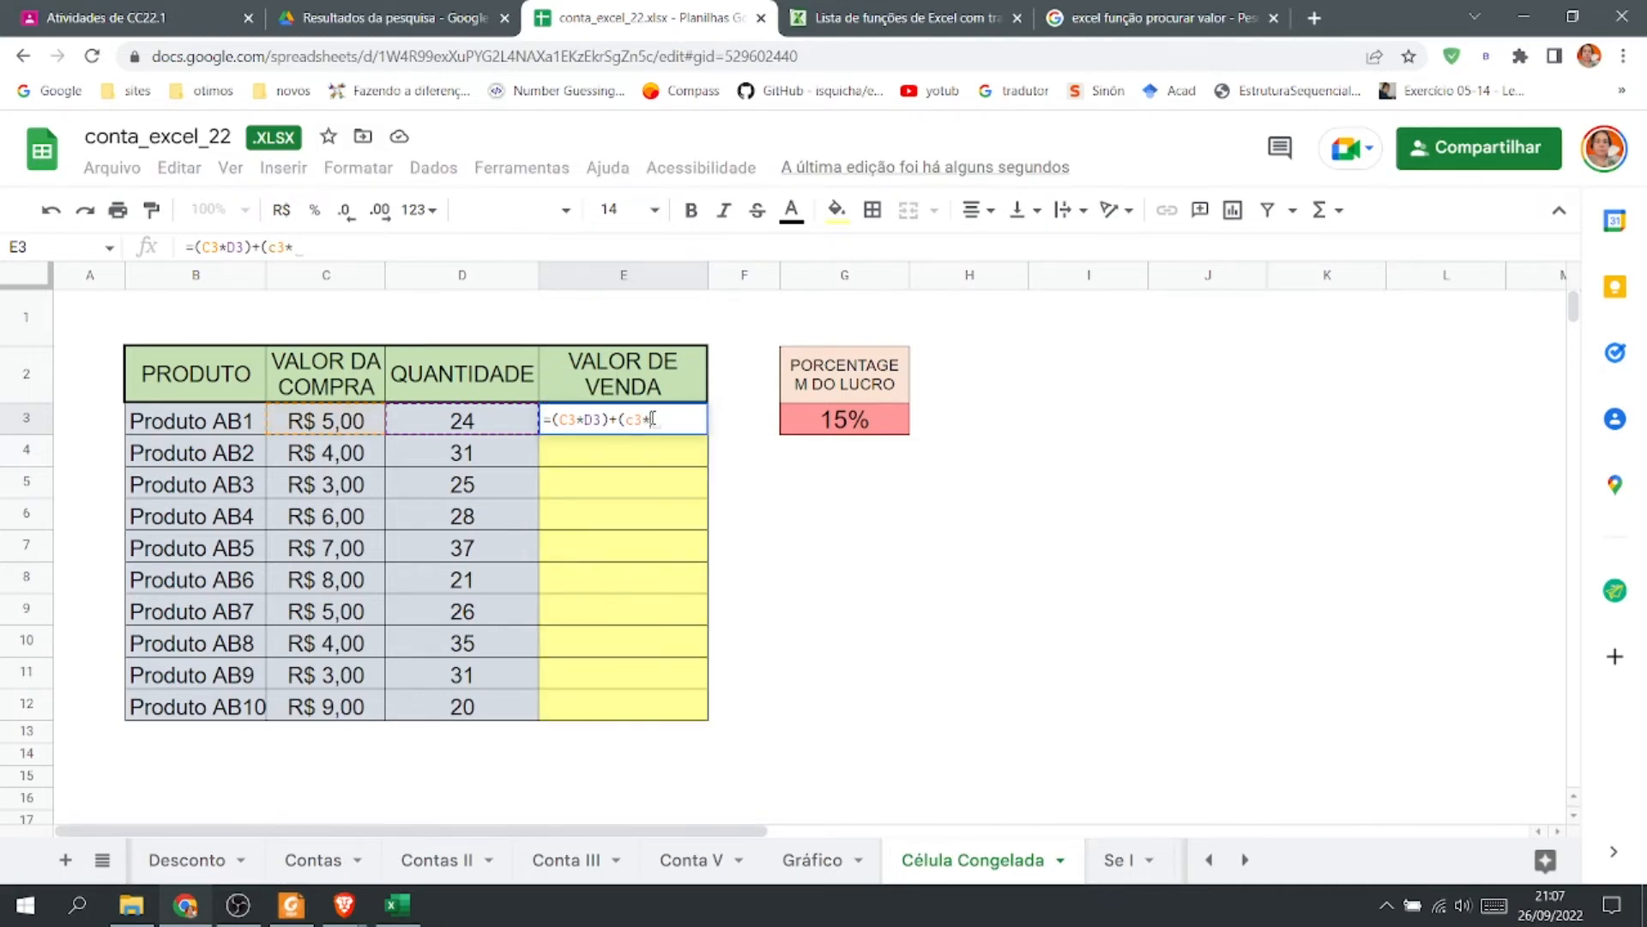
type("d3")
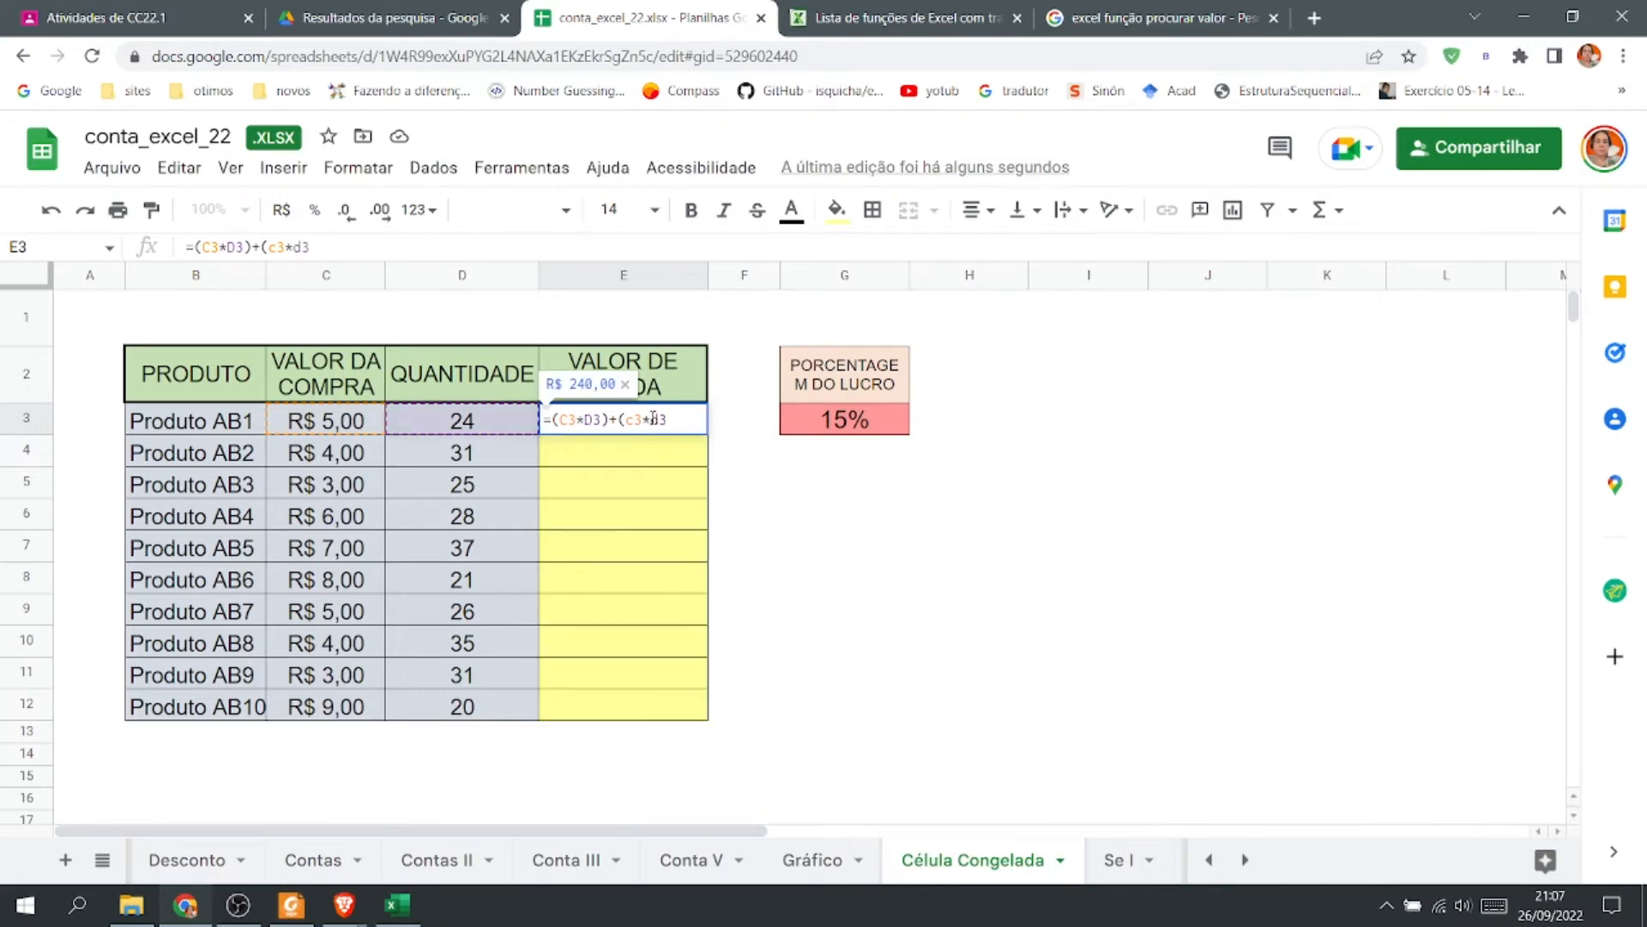
type("*")
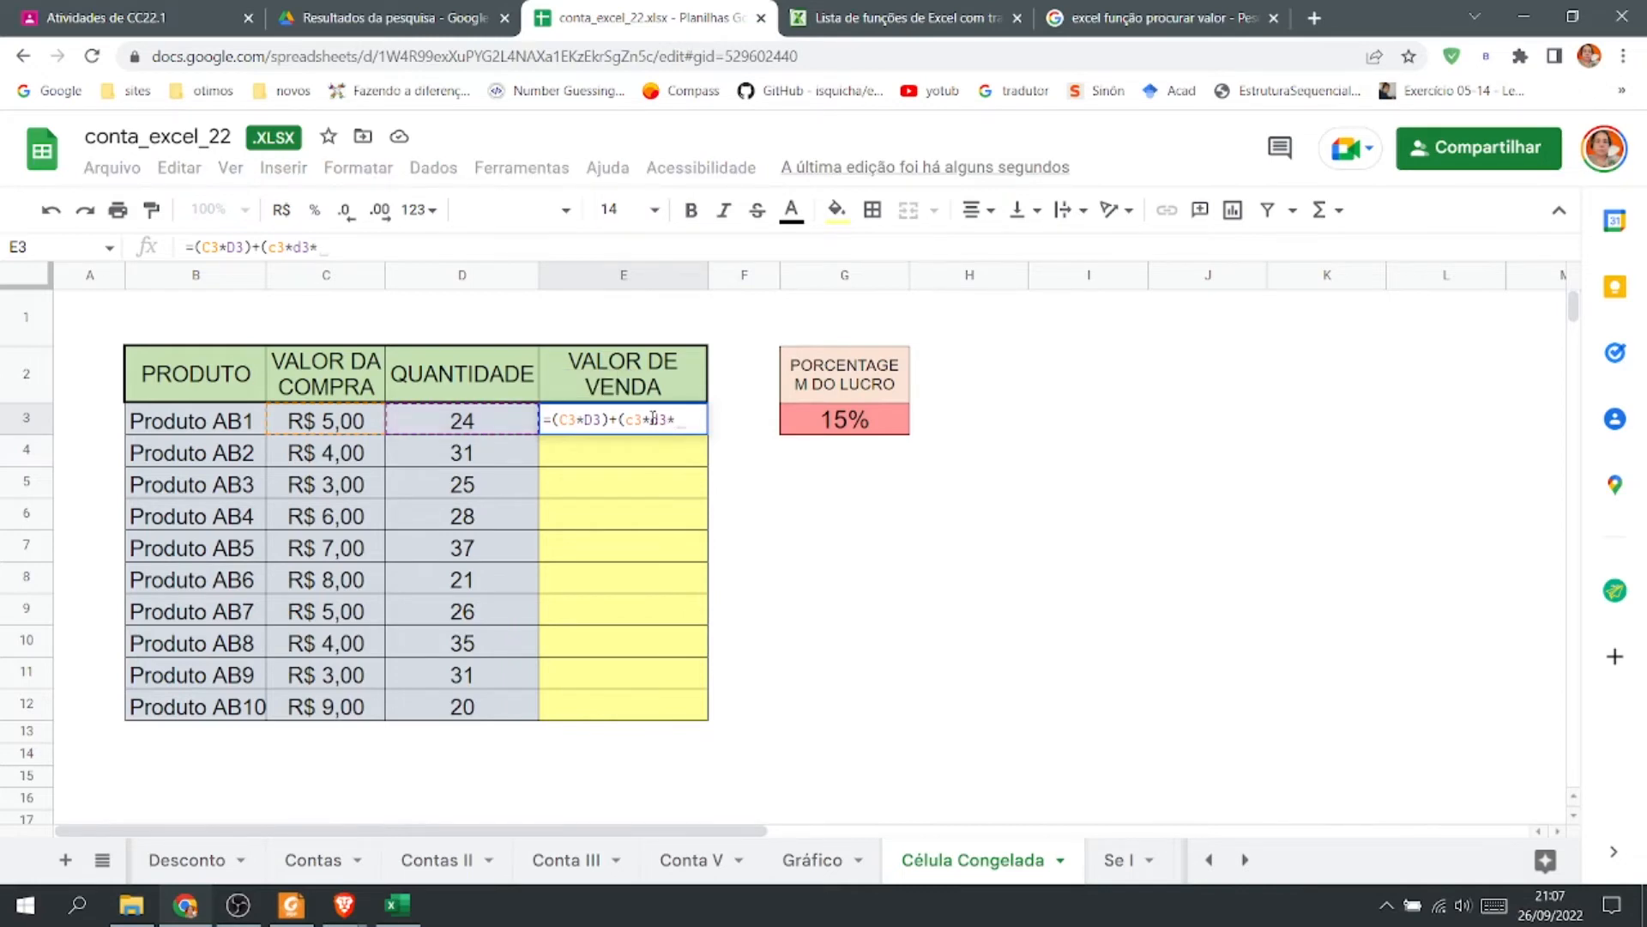
left_click(872, 419)
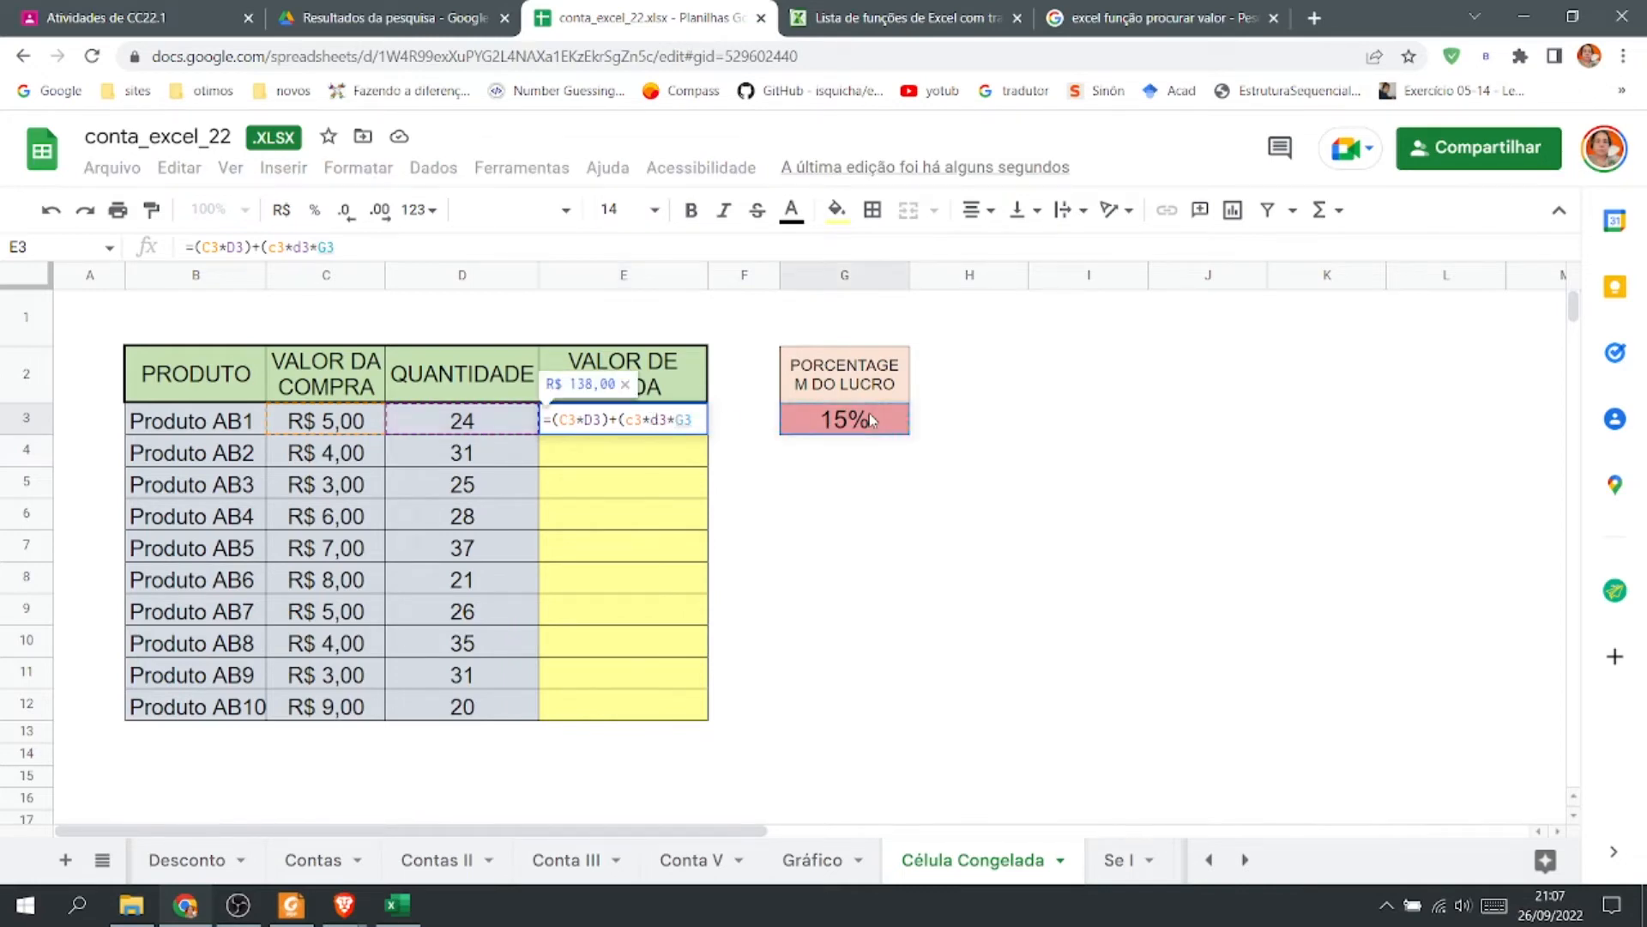
type(")")
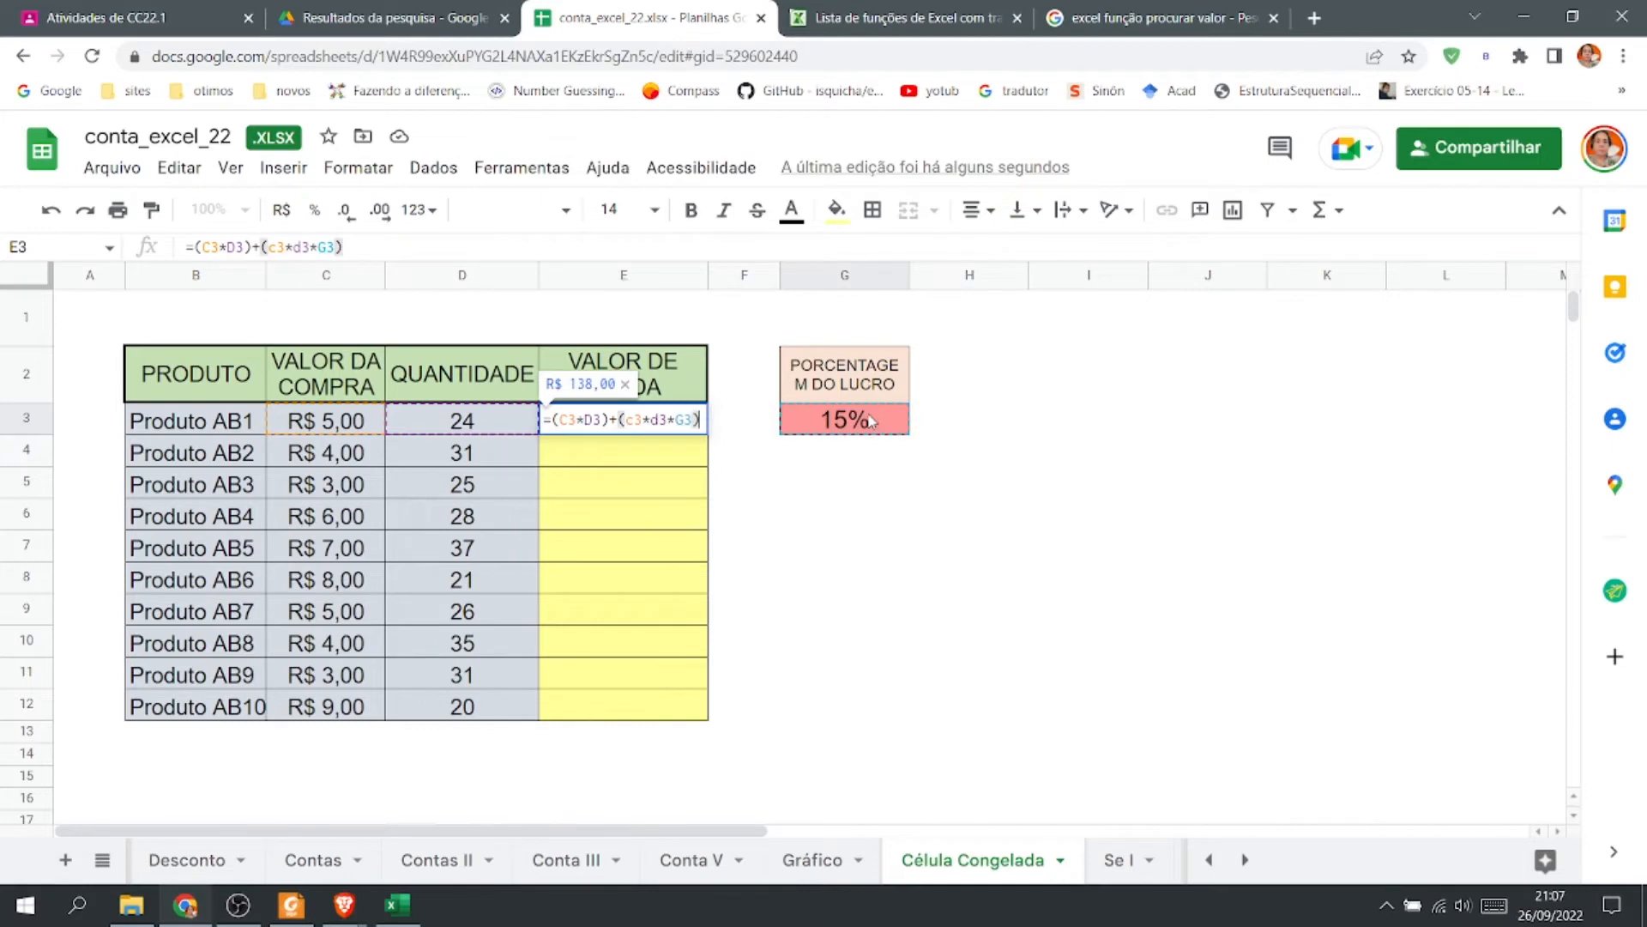
key("Return")
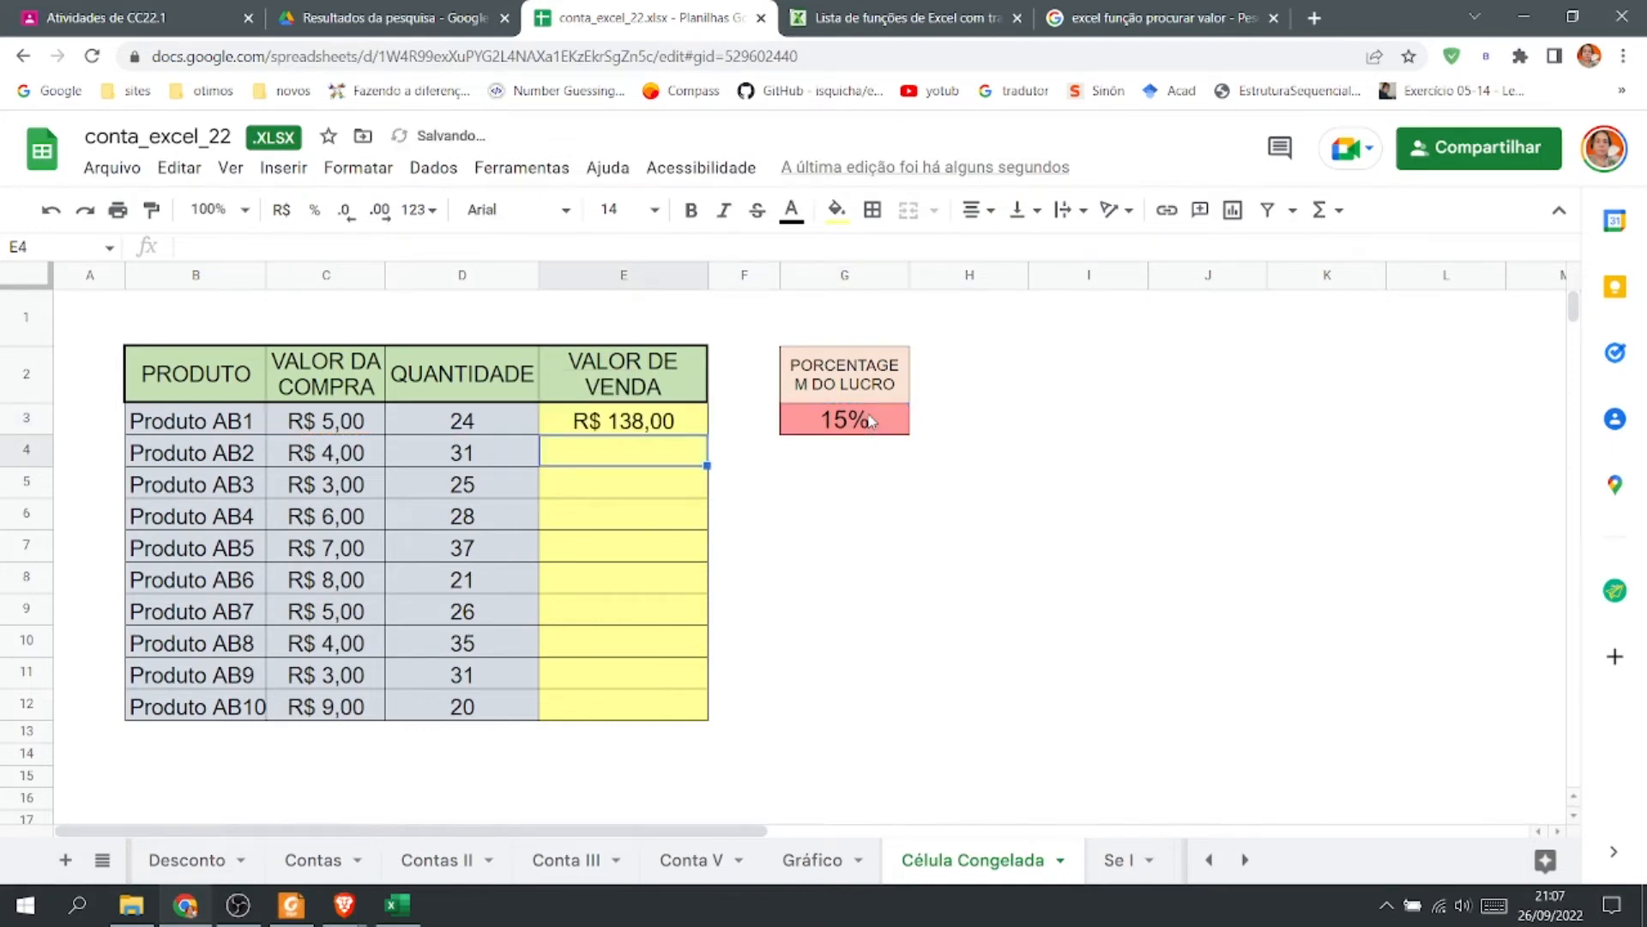
Make the G3 reference in the E3 formula absolute as $G$3.
left_click(657, 426)
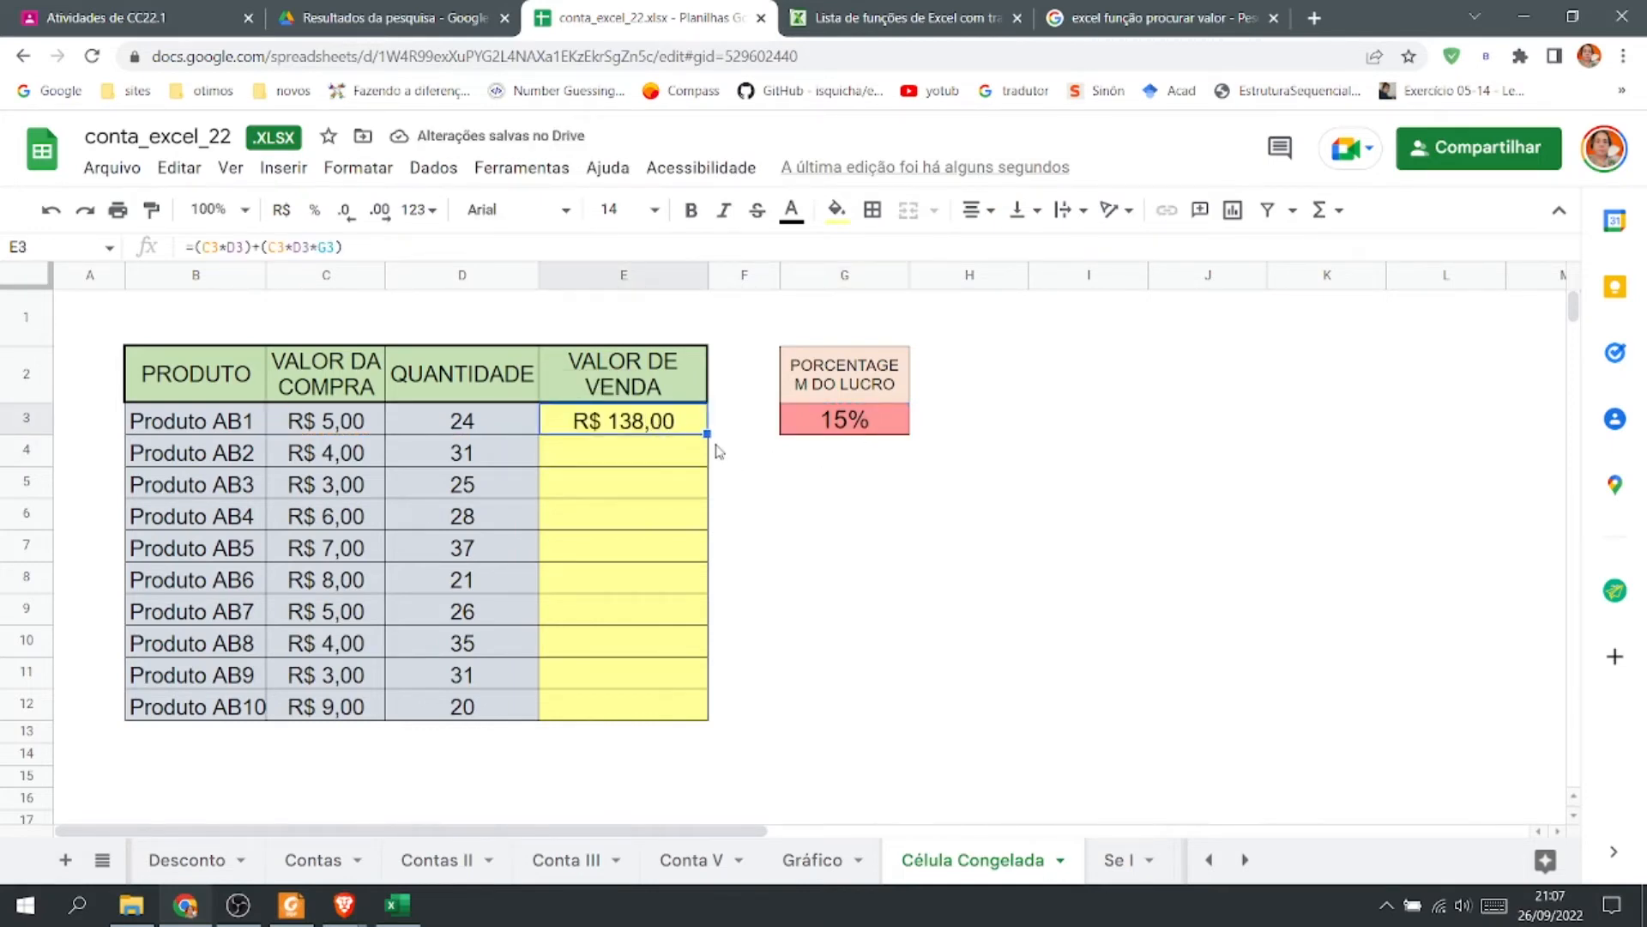
double_click(665, 425)
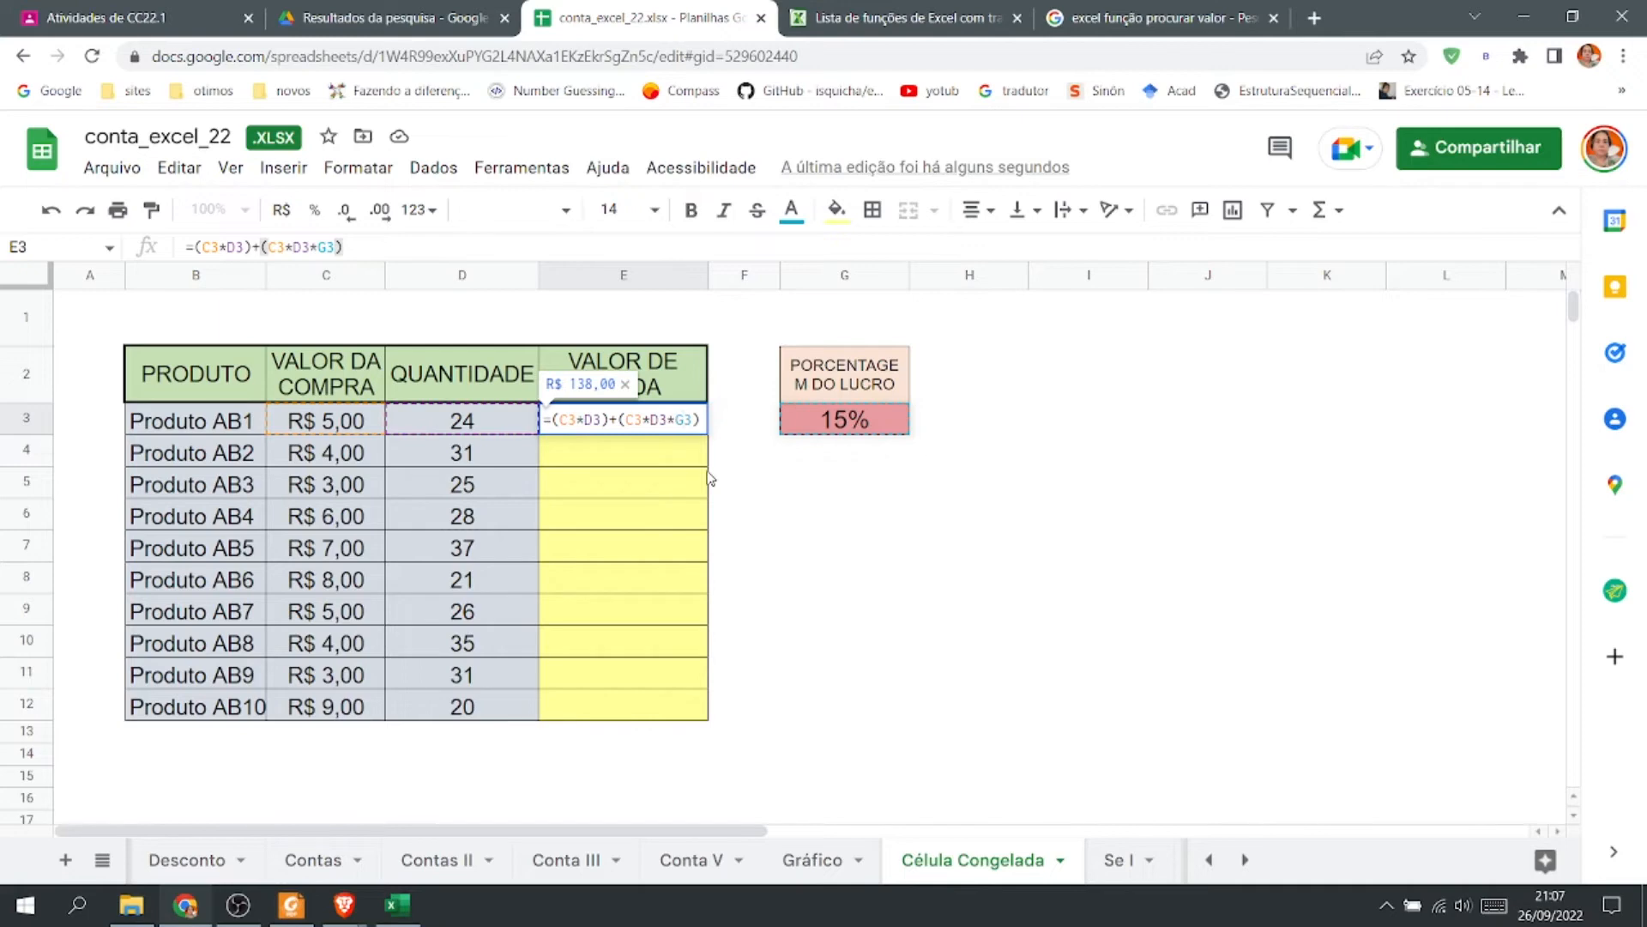
type("$G$")
key("Return")
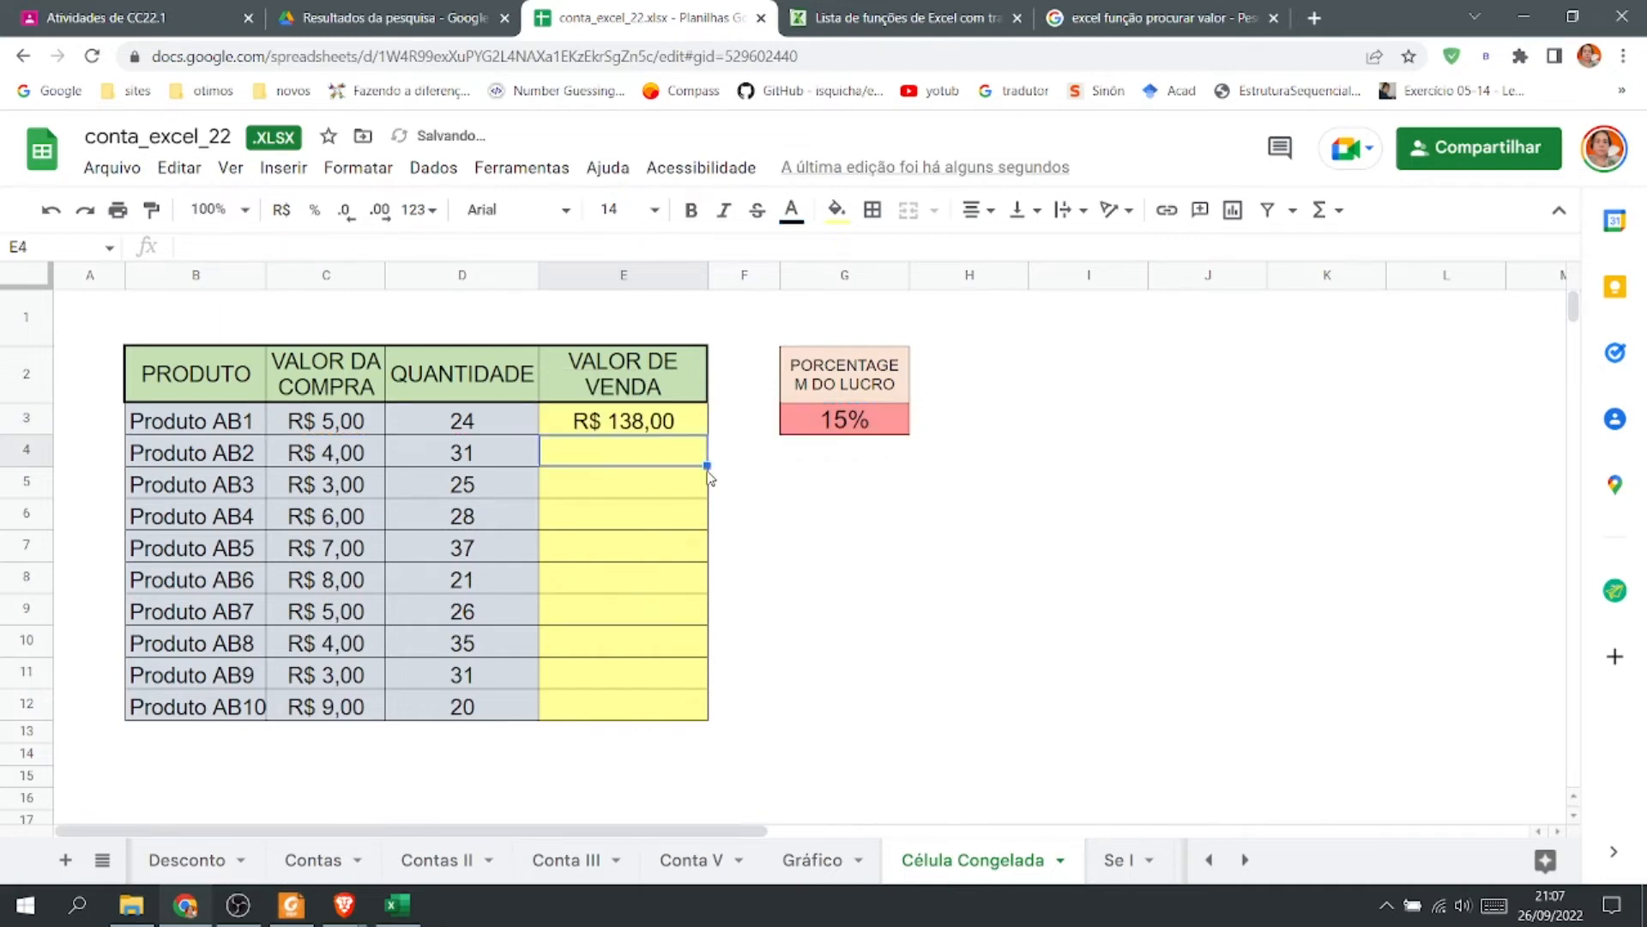
Fill the E3 formula down through E12.
left_click(692, 424)
left_click_drag(707, 434, 707, 707)
left_click(771, 673)
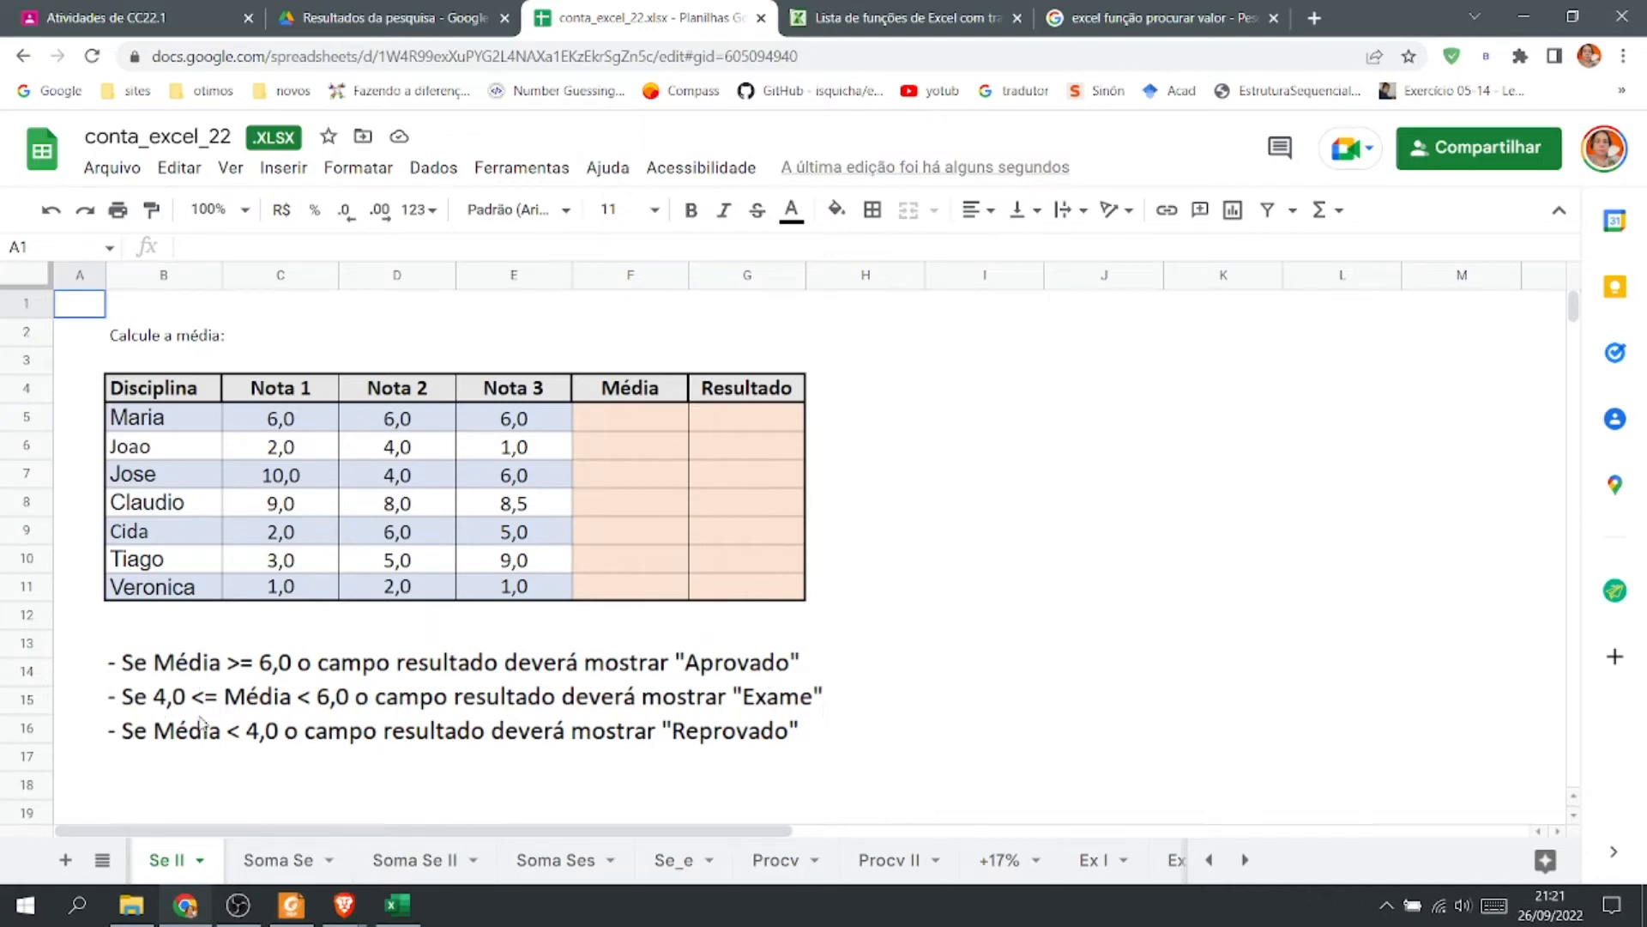
On the Se II sheet at 125% zoom, enter =AVERAGE(C5:E5) in F5 to average the three grades.
left_click(245, 210)
left_click(230, 403)
scroll(684, 509, "down", 1)
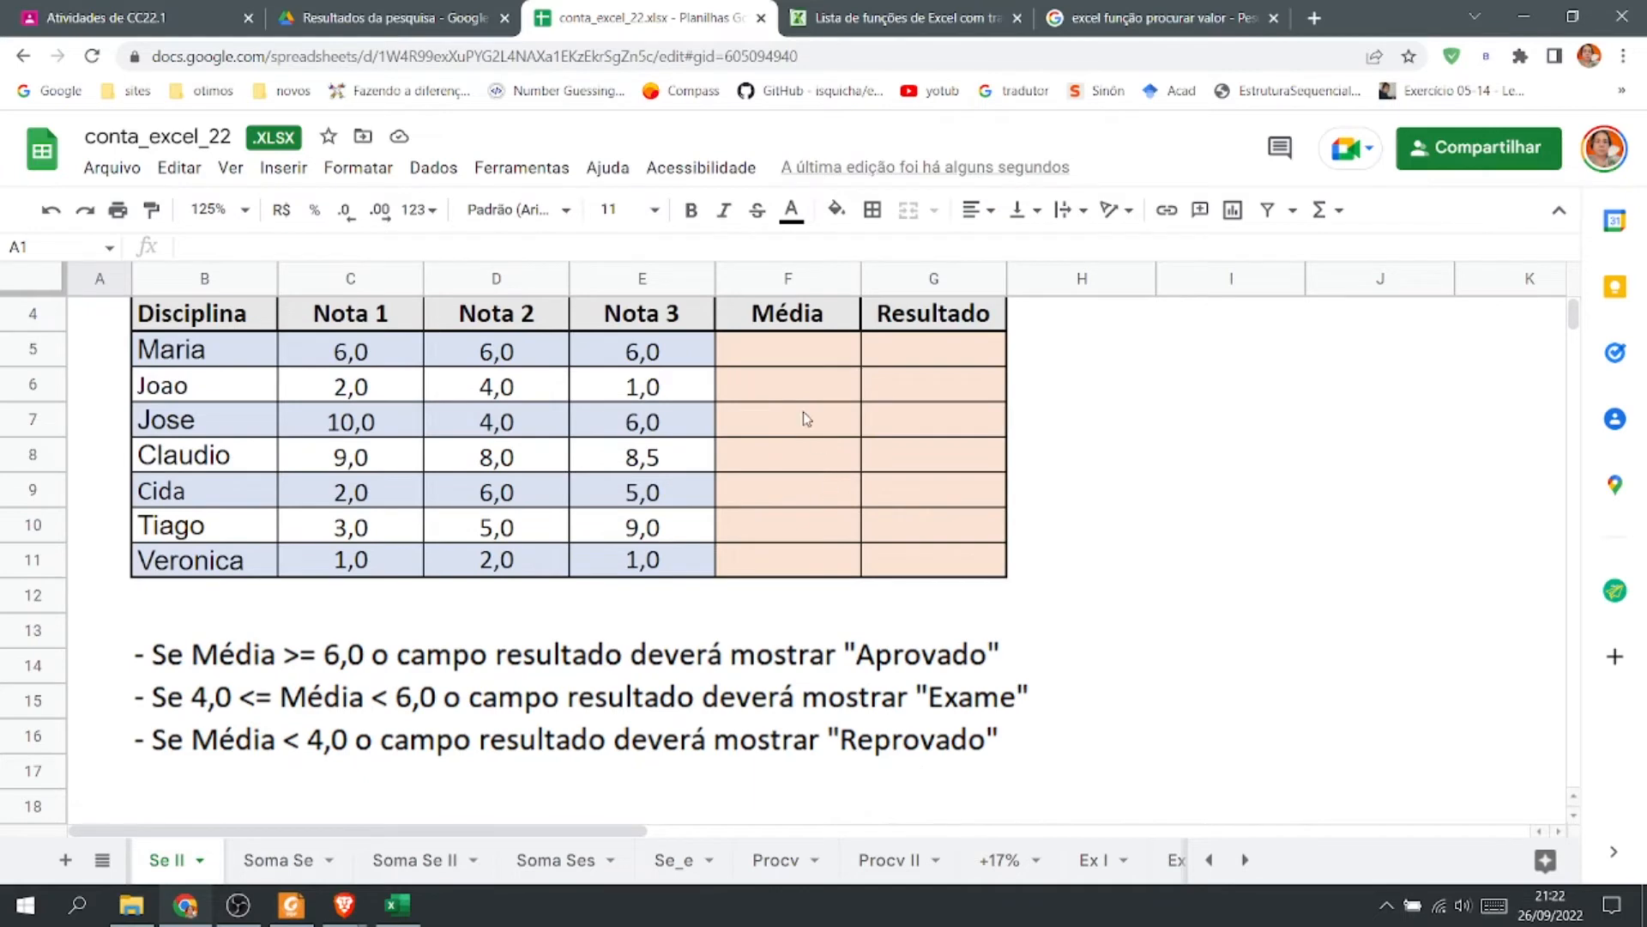
left_click(774, 353)
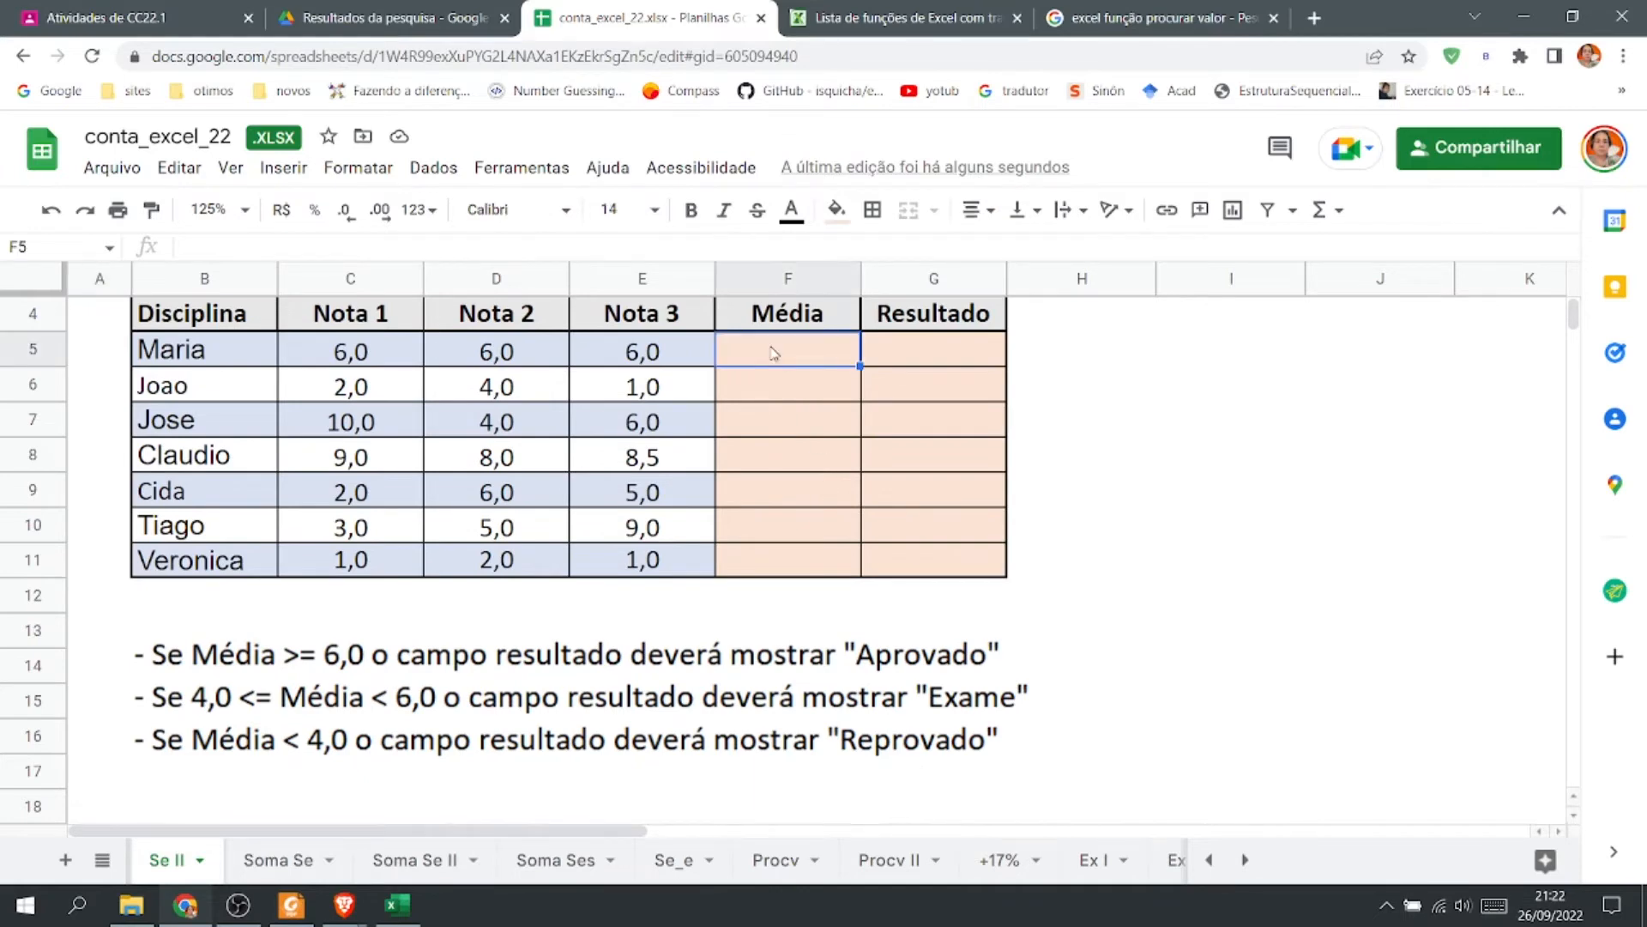
type("=")
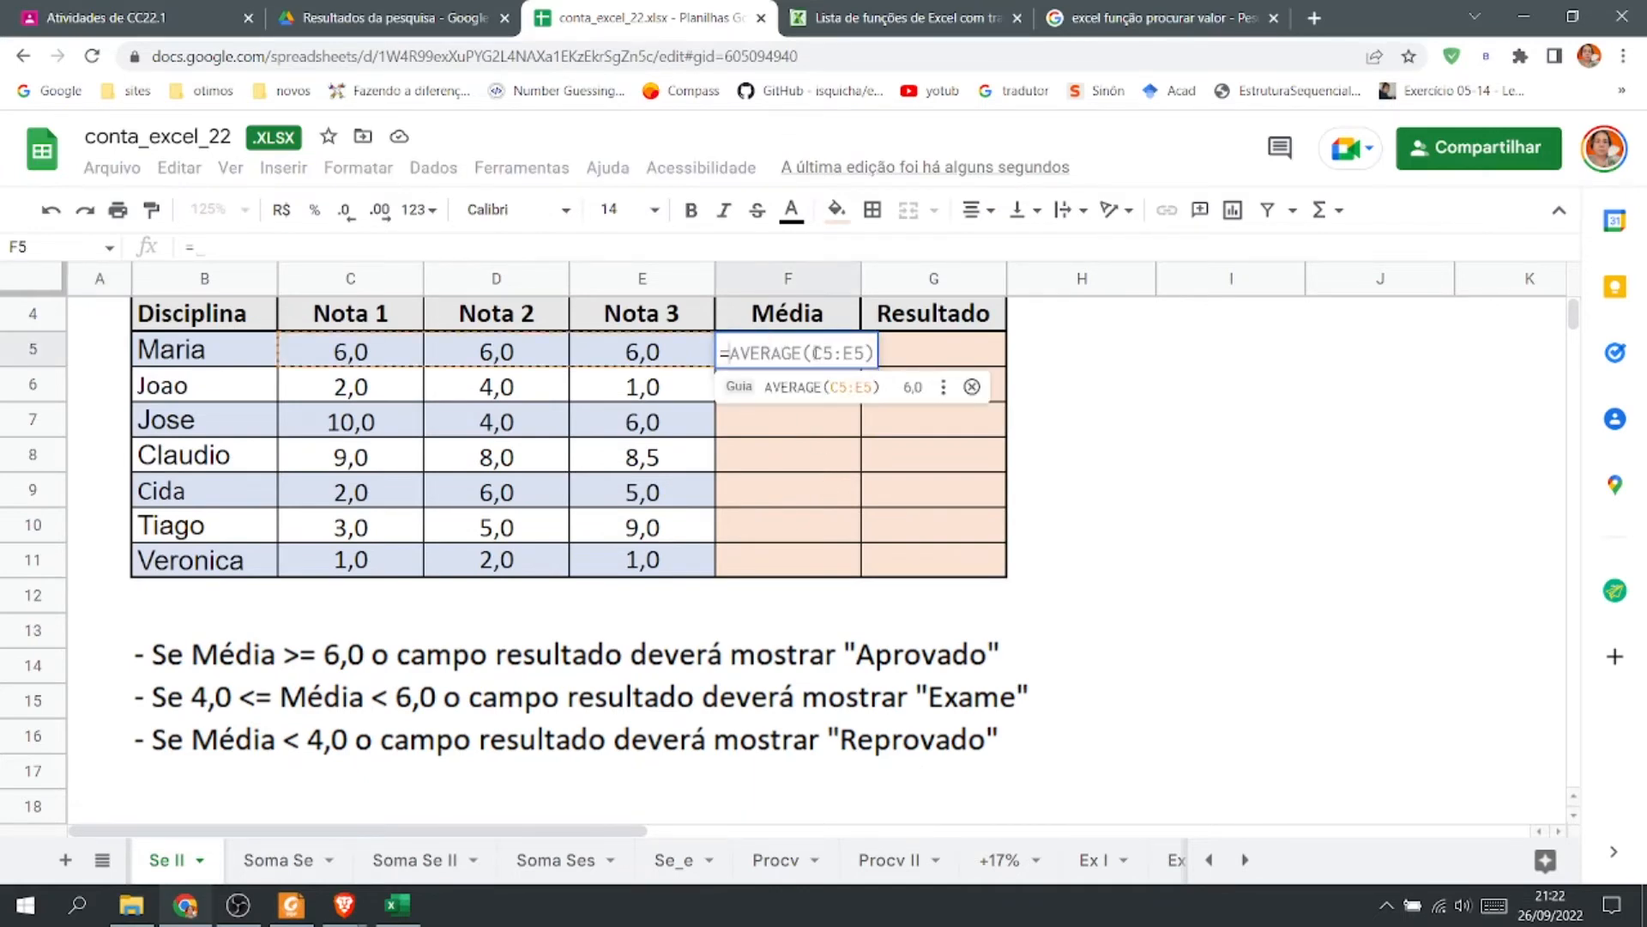
left_click(813, 399)
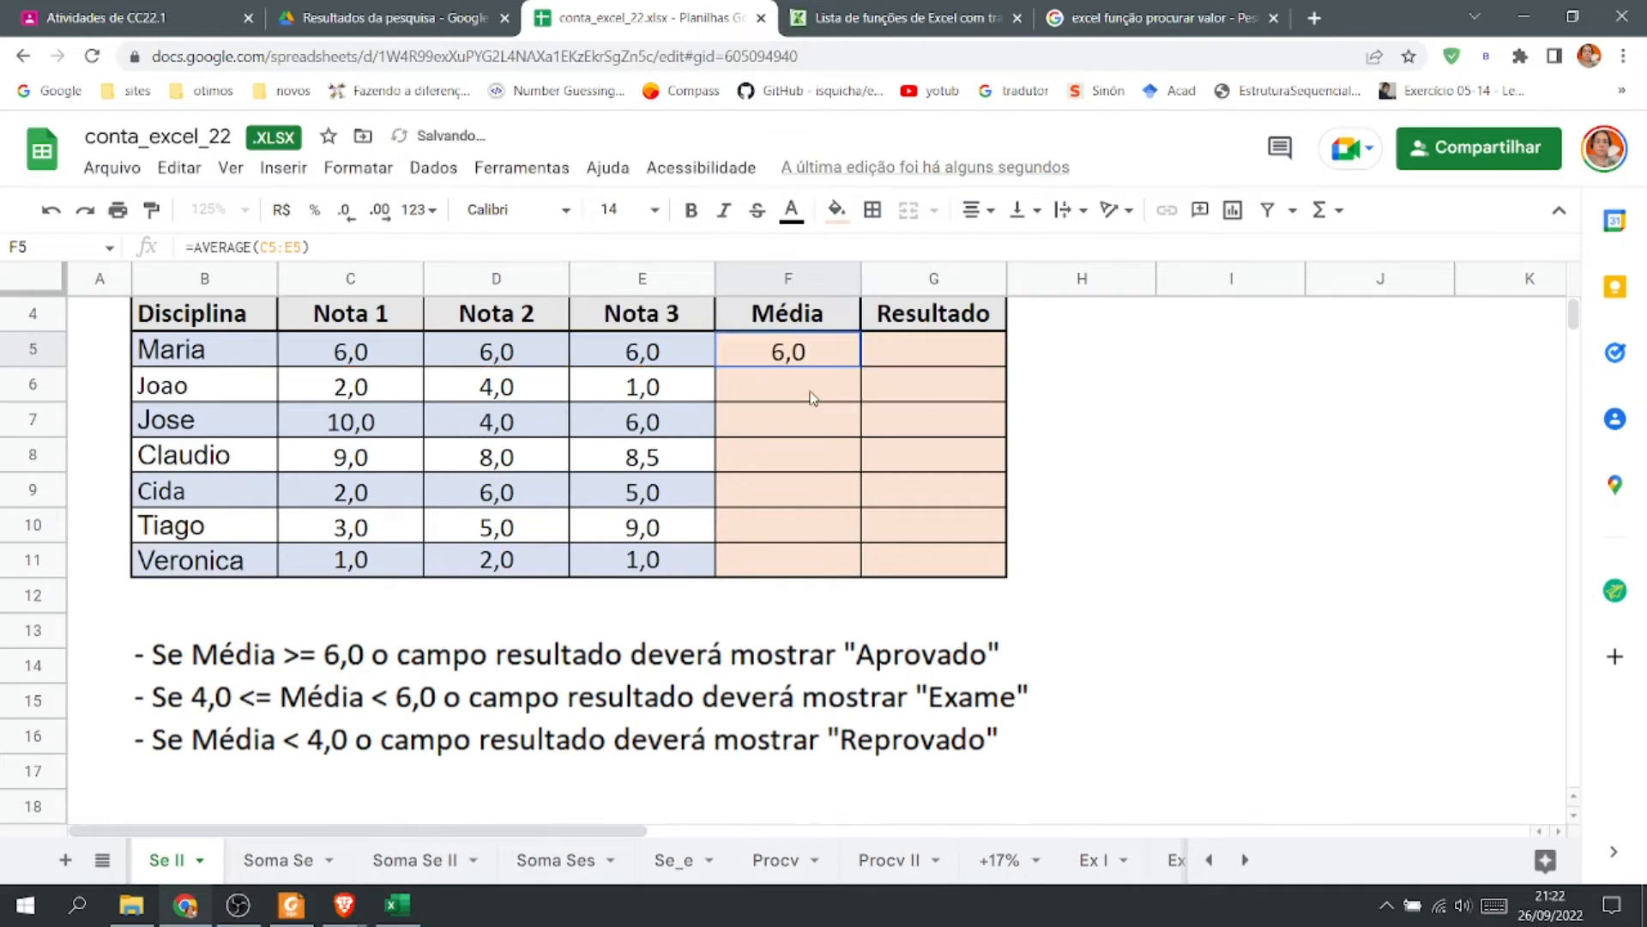
double_click(812, 351)
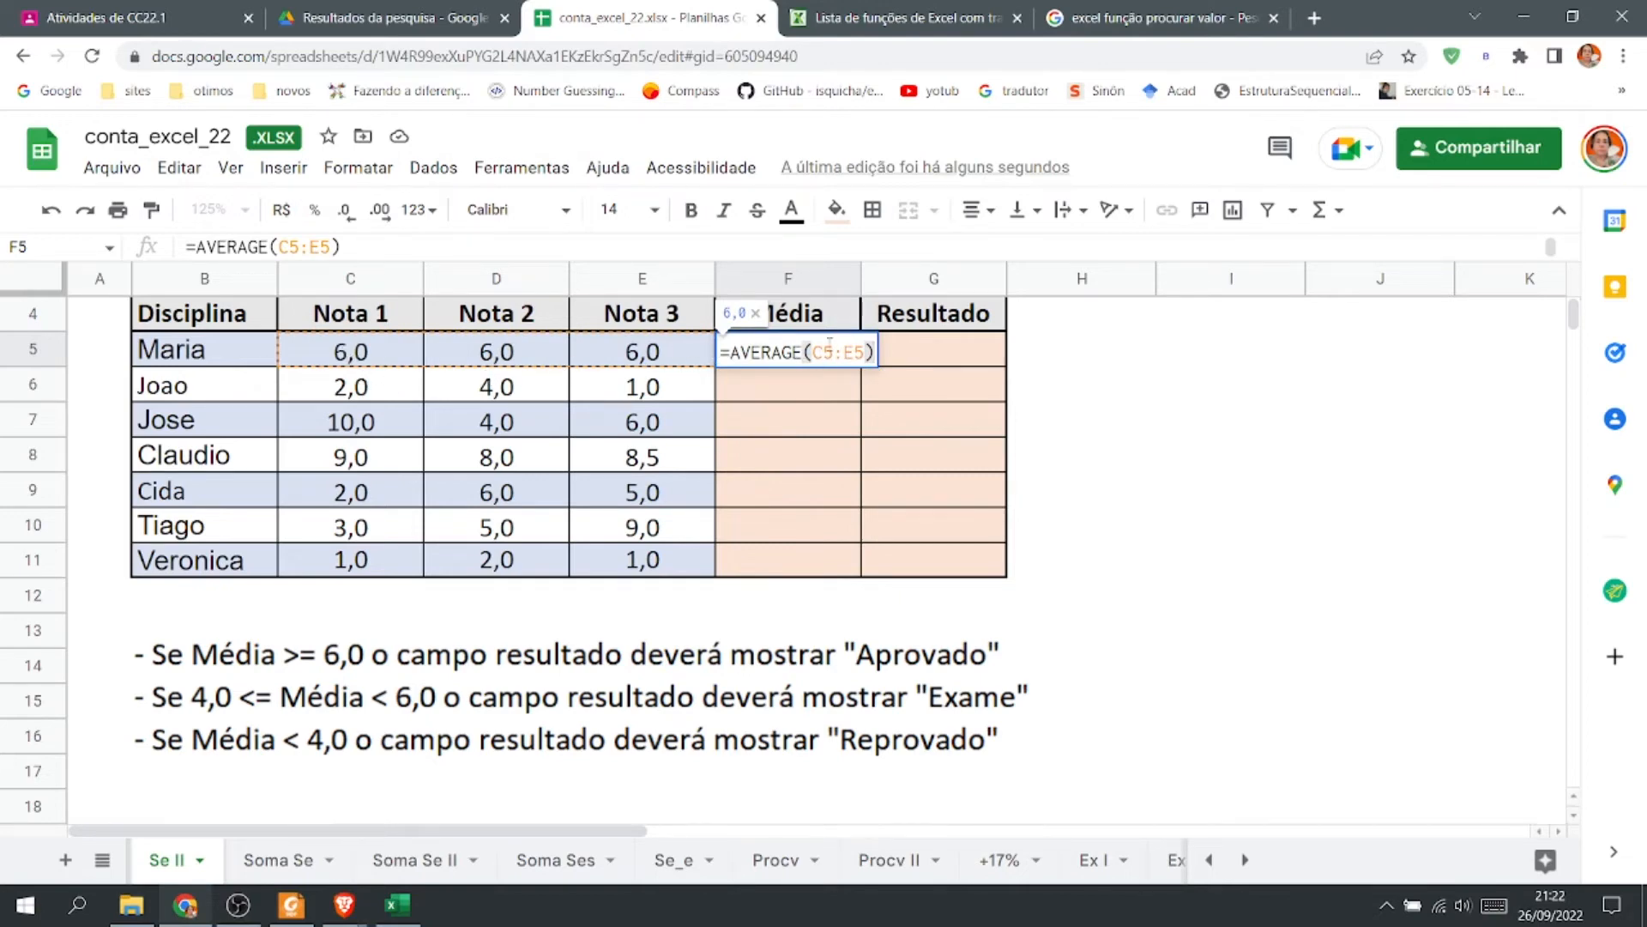
key("Return")
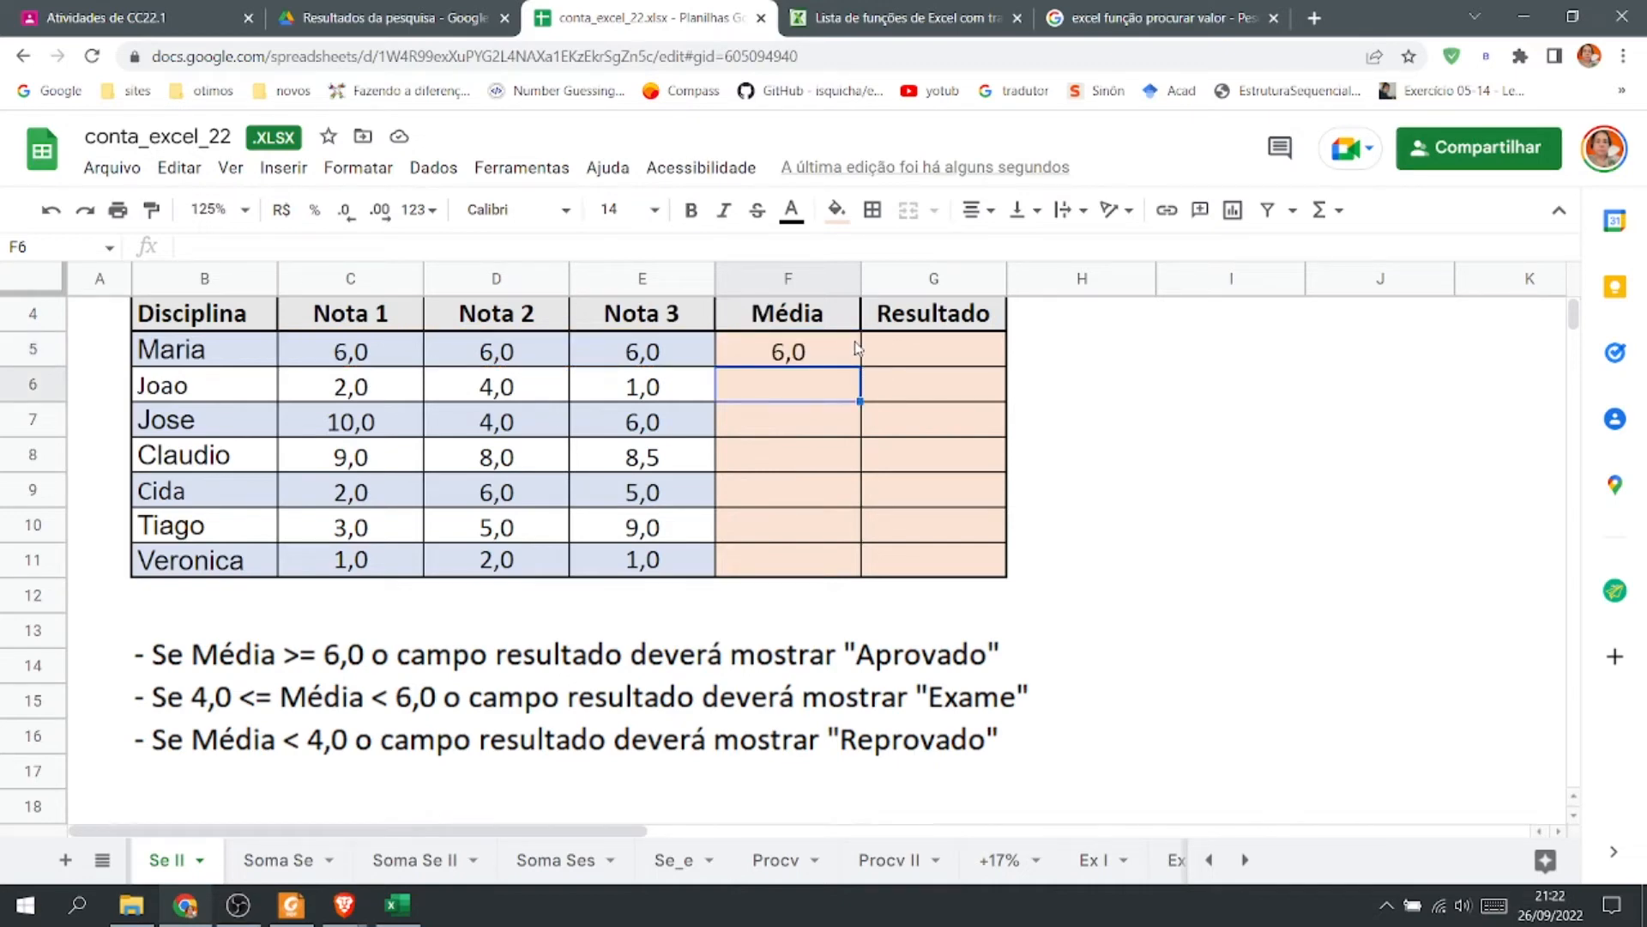
Begin a formula in G5 that returns "APROVADO" when the average in F5 is >=6.
left_click(879, 348)
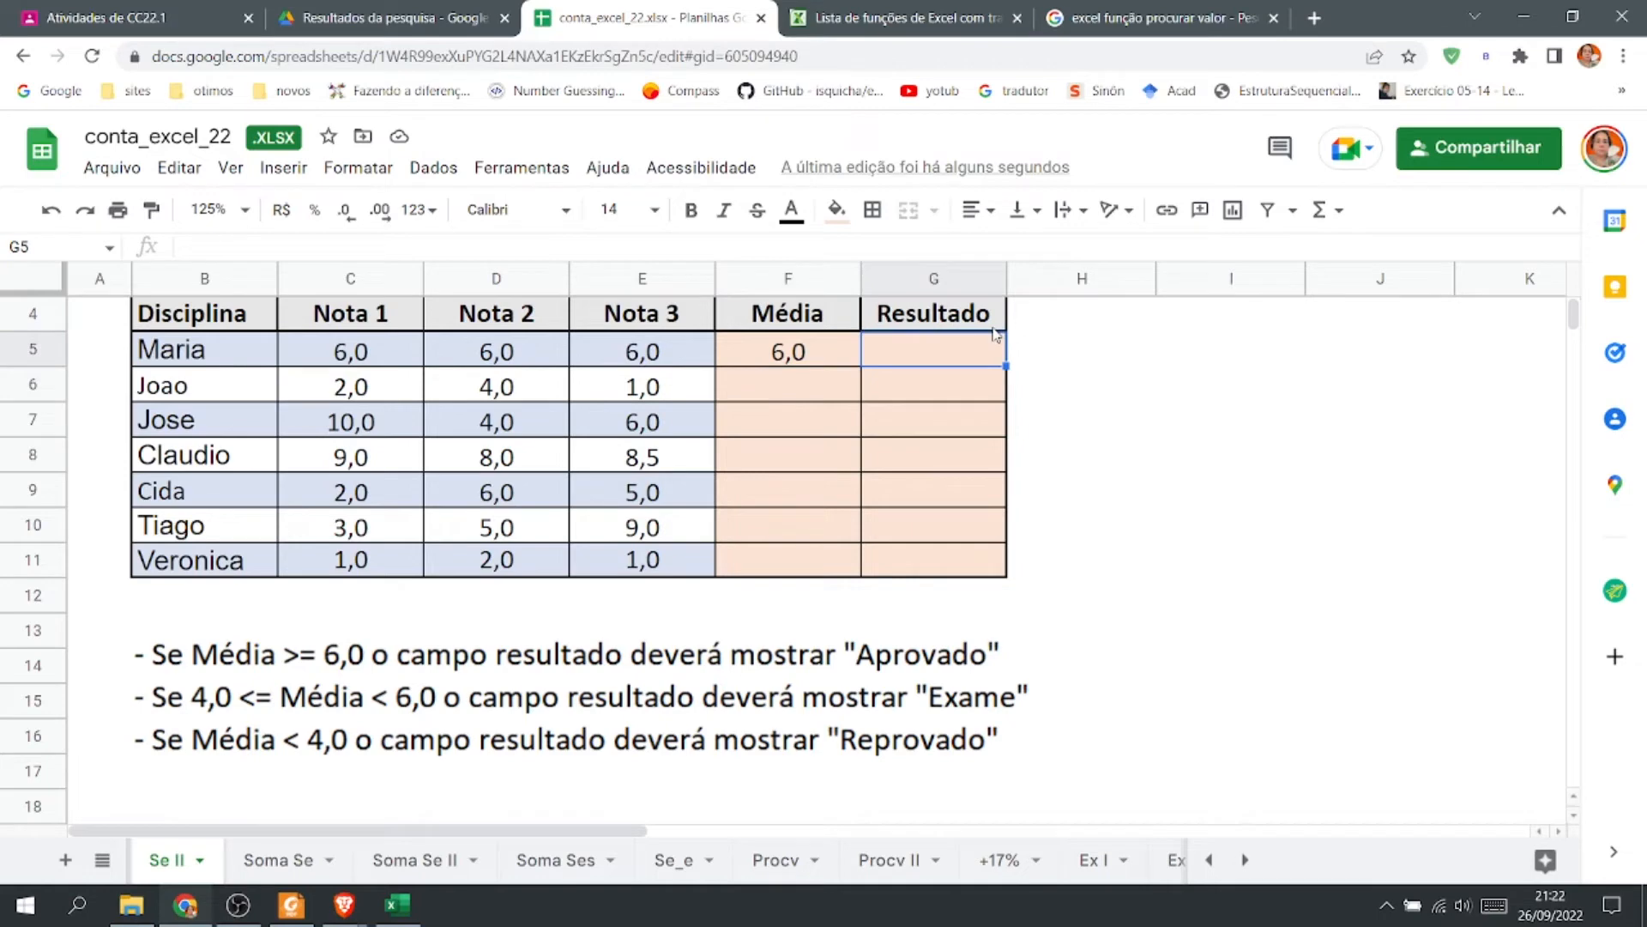
type("=SE")
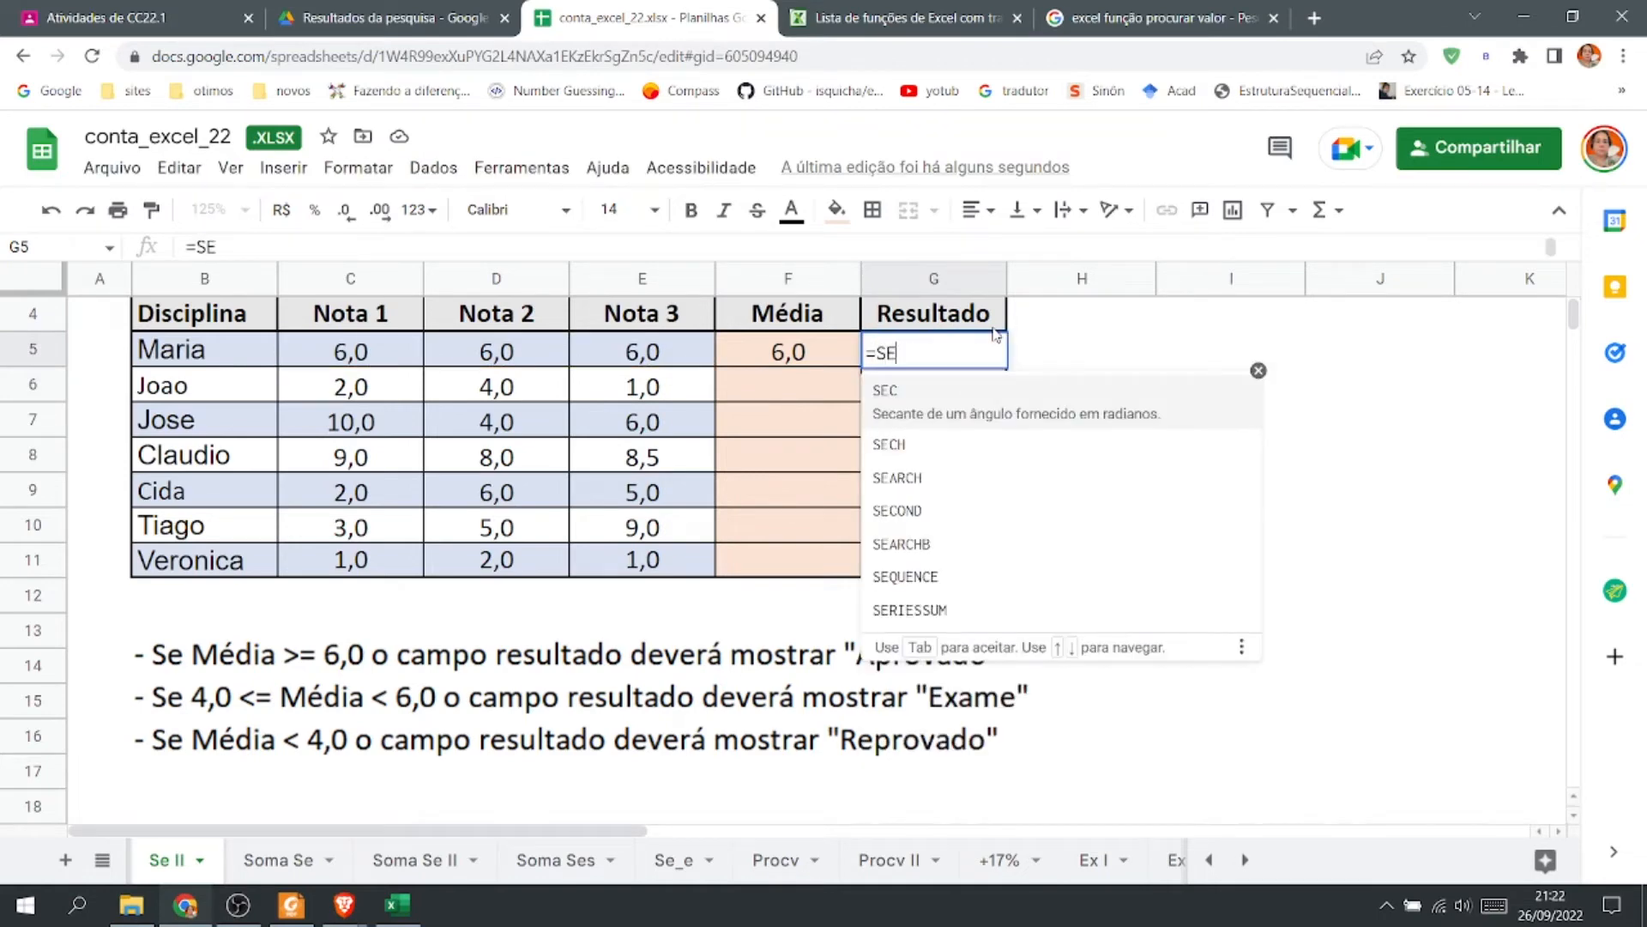
type("(")
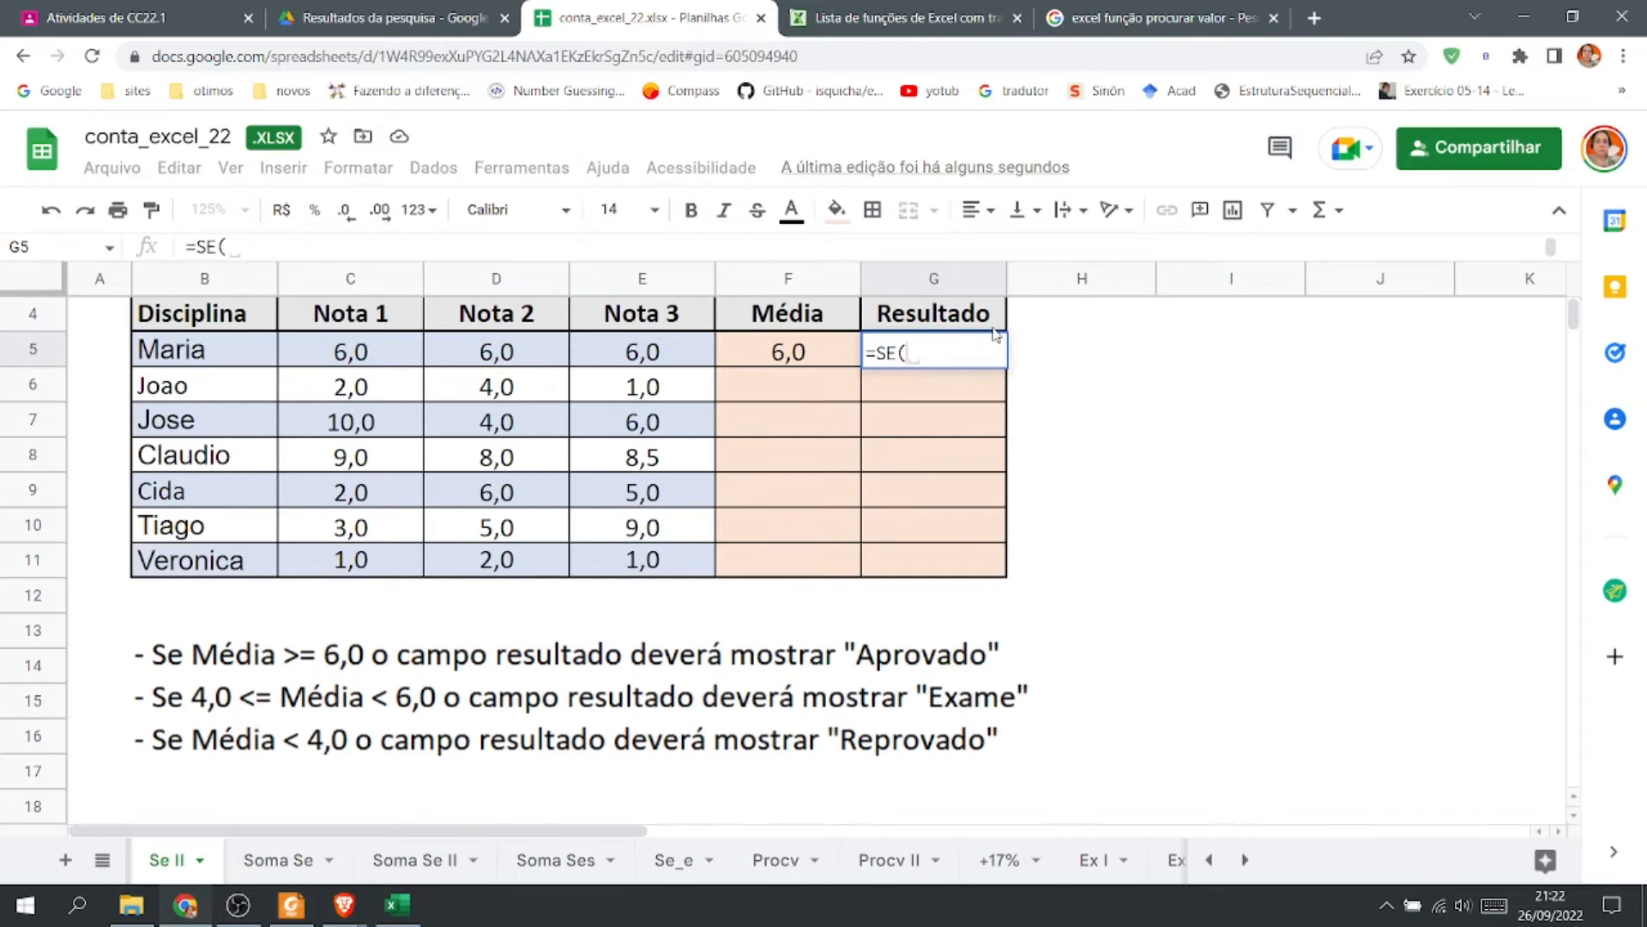
left_click(806, 347)
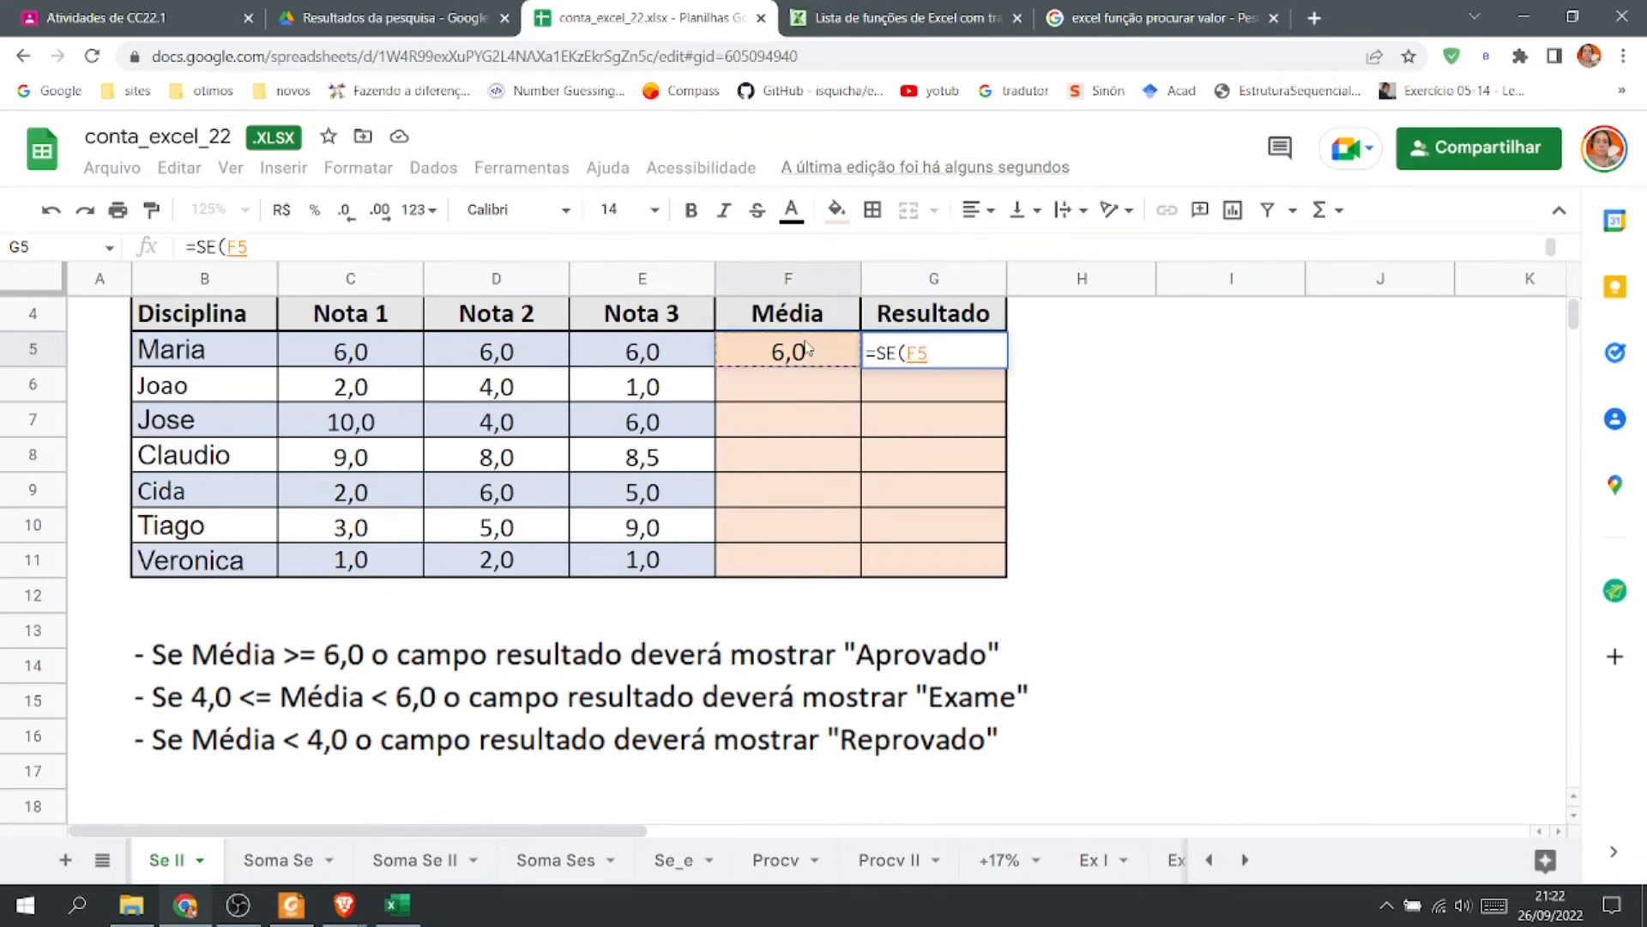
type(">=6")
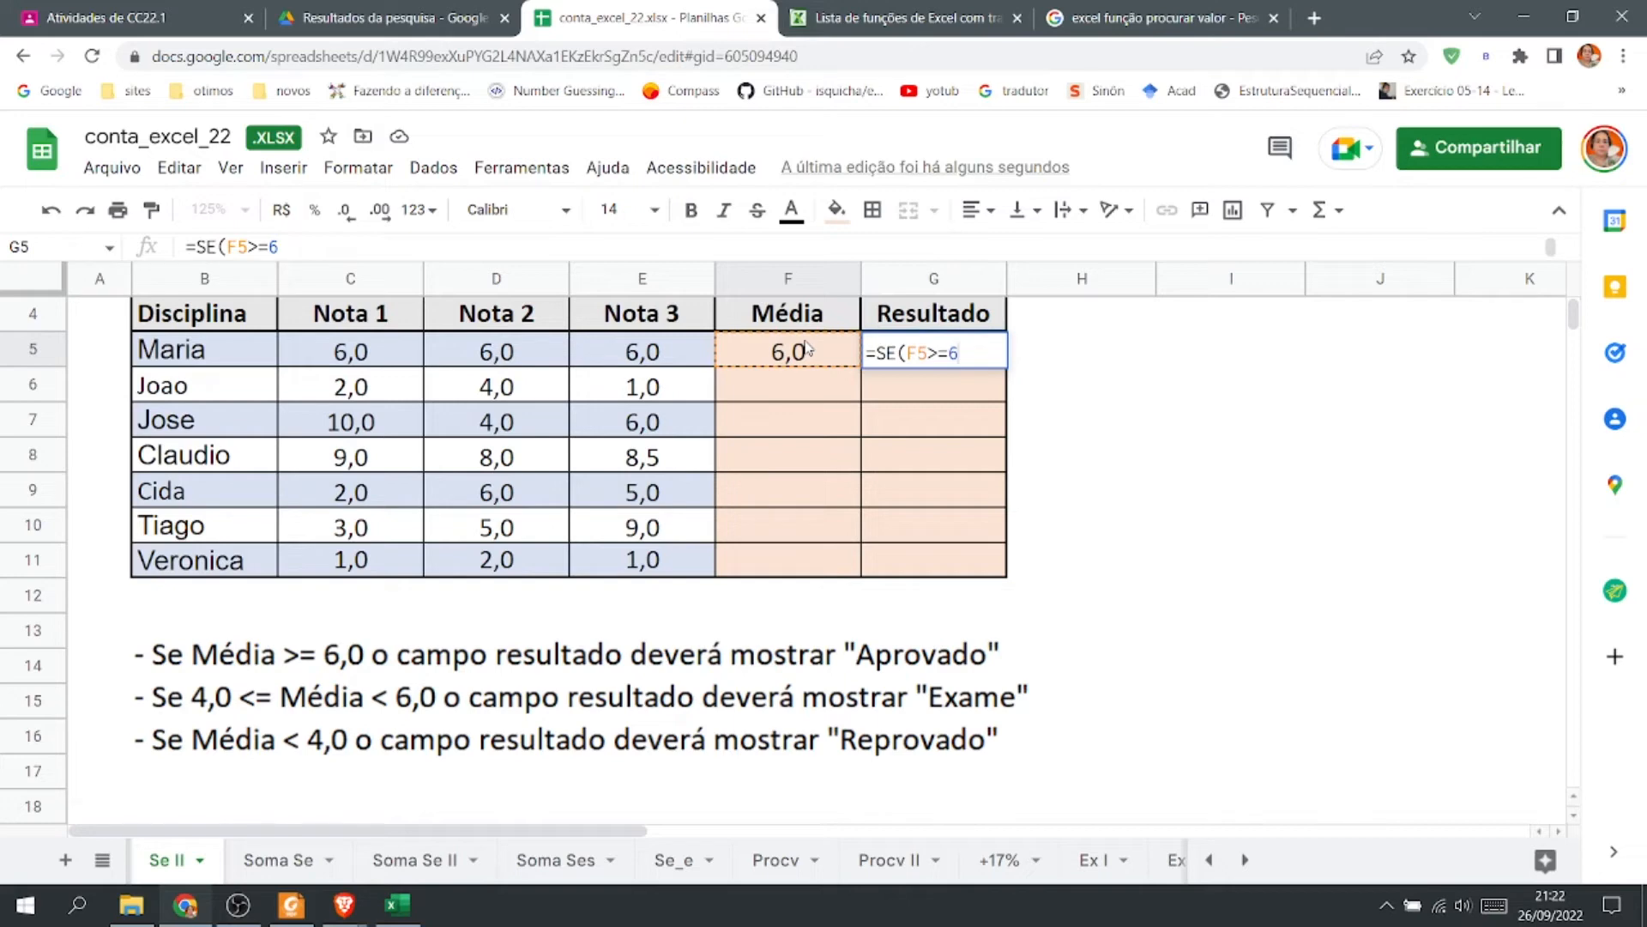
type(";")
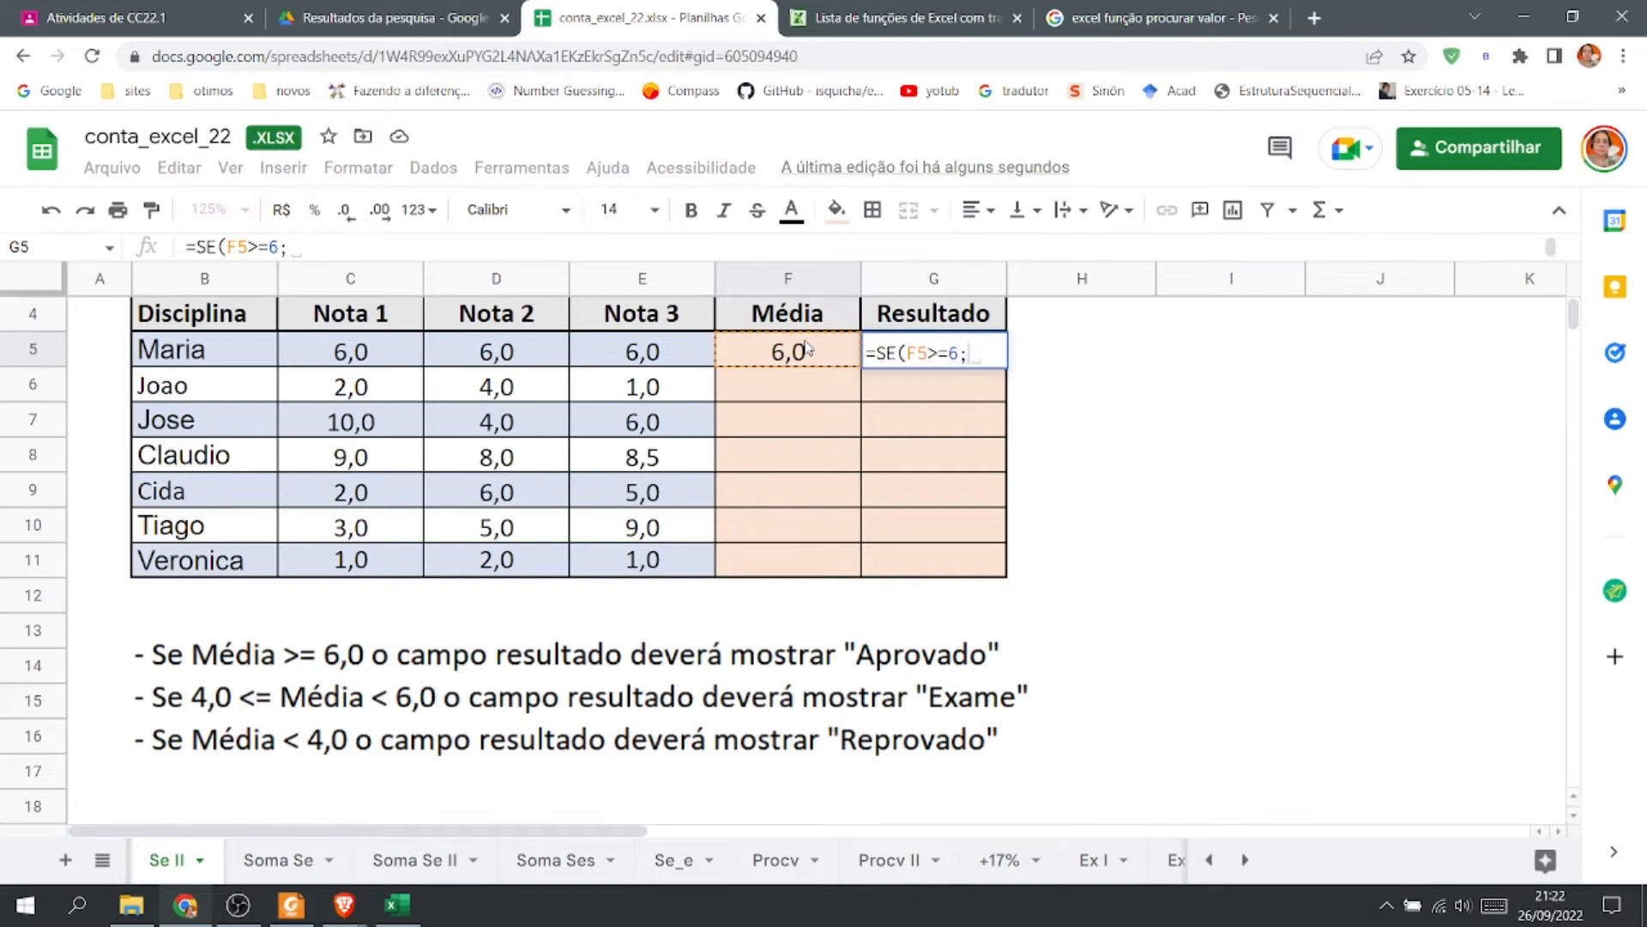
type("\"")
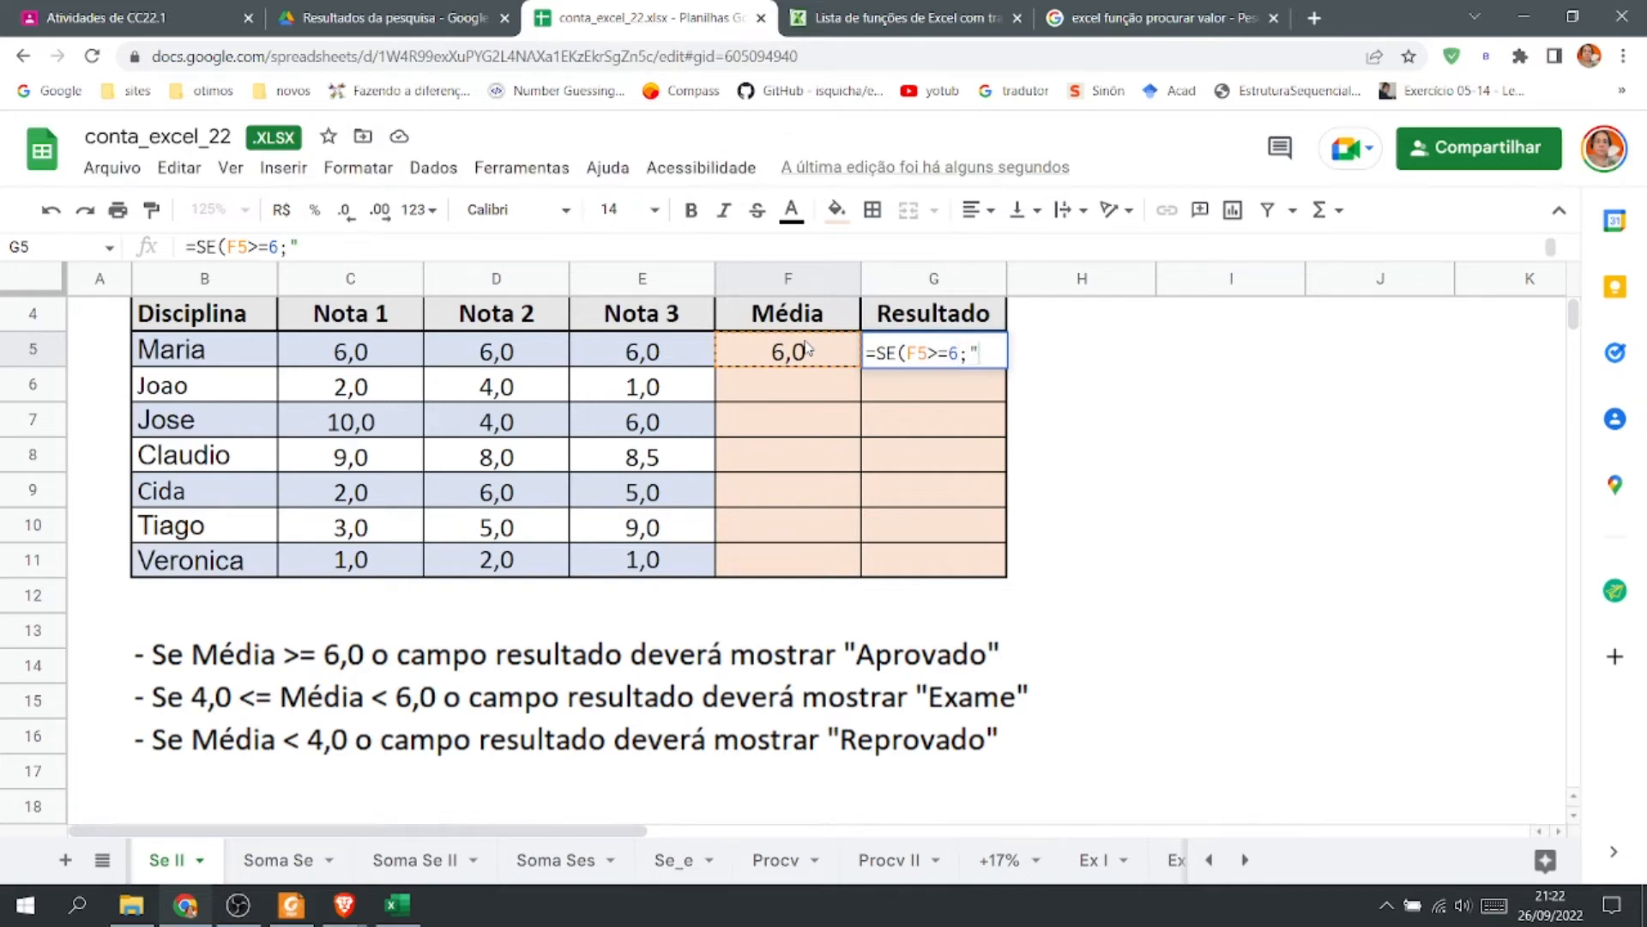
type("APRO")
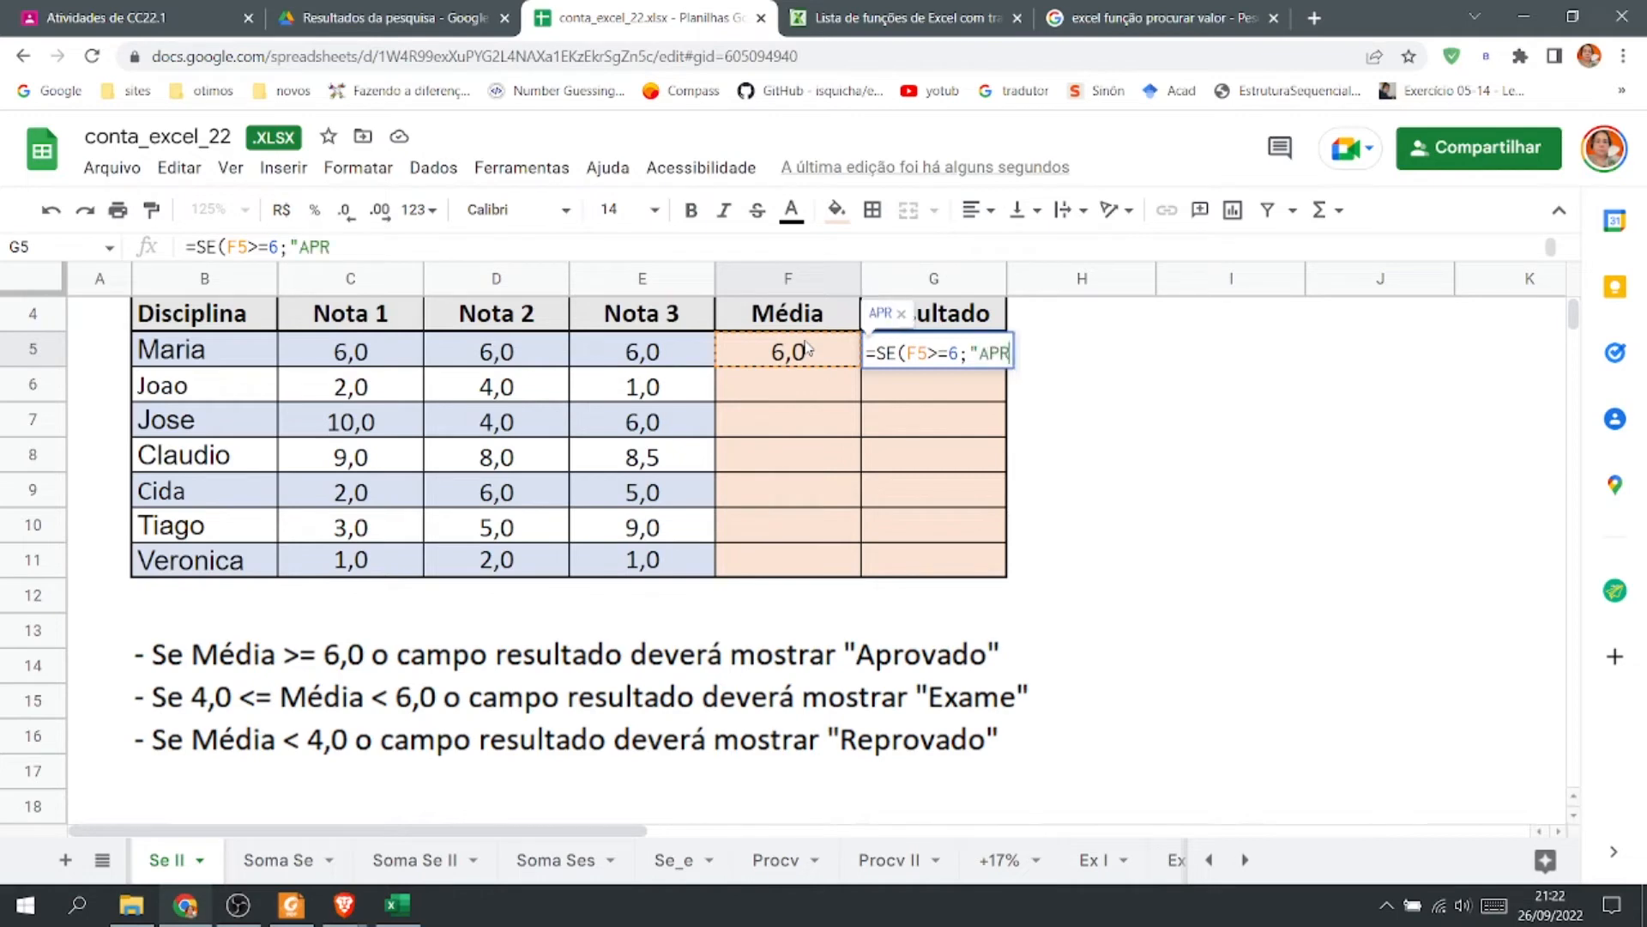
type("DO")
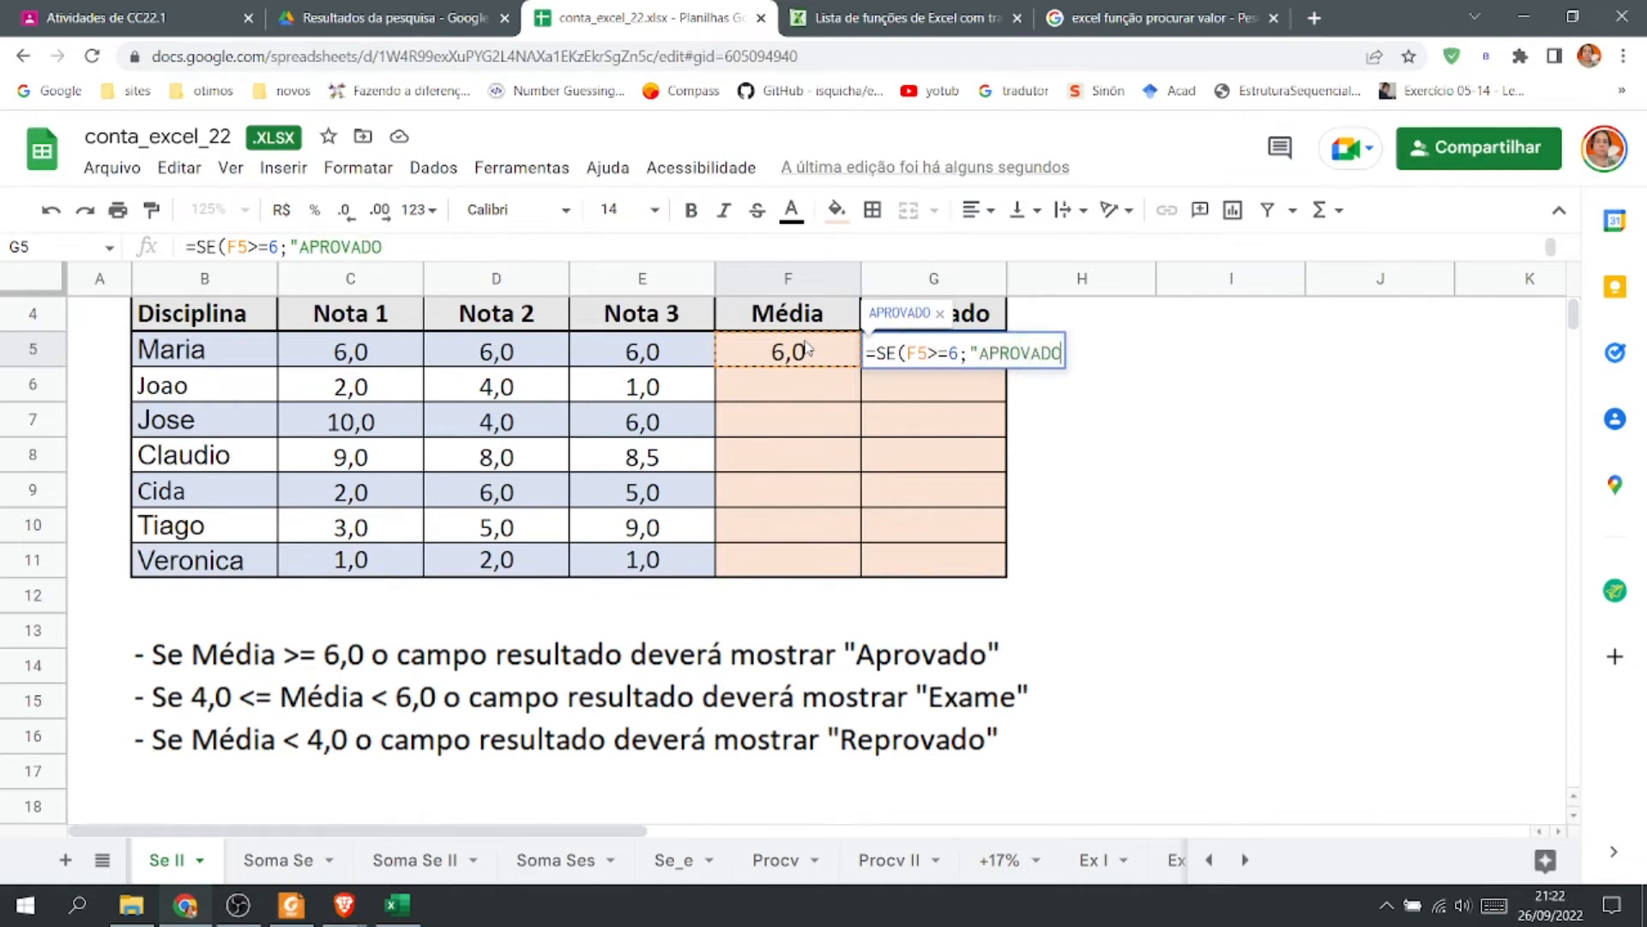
type("\";")
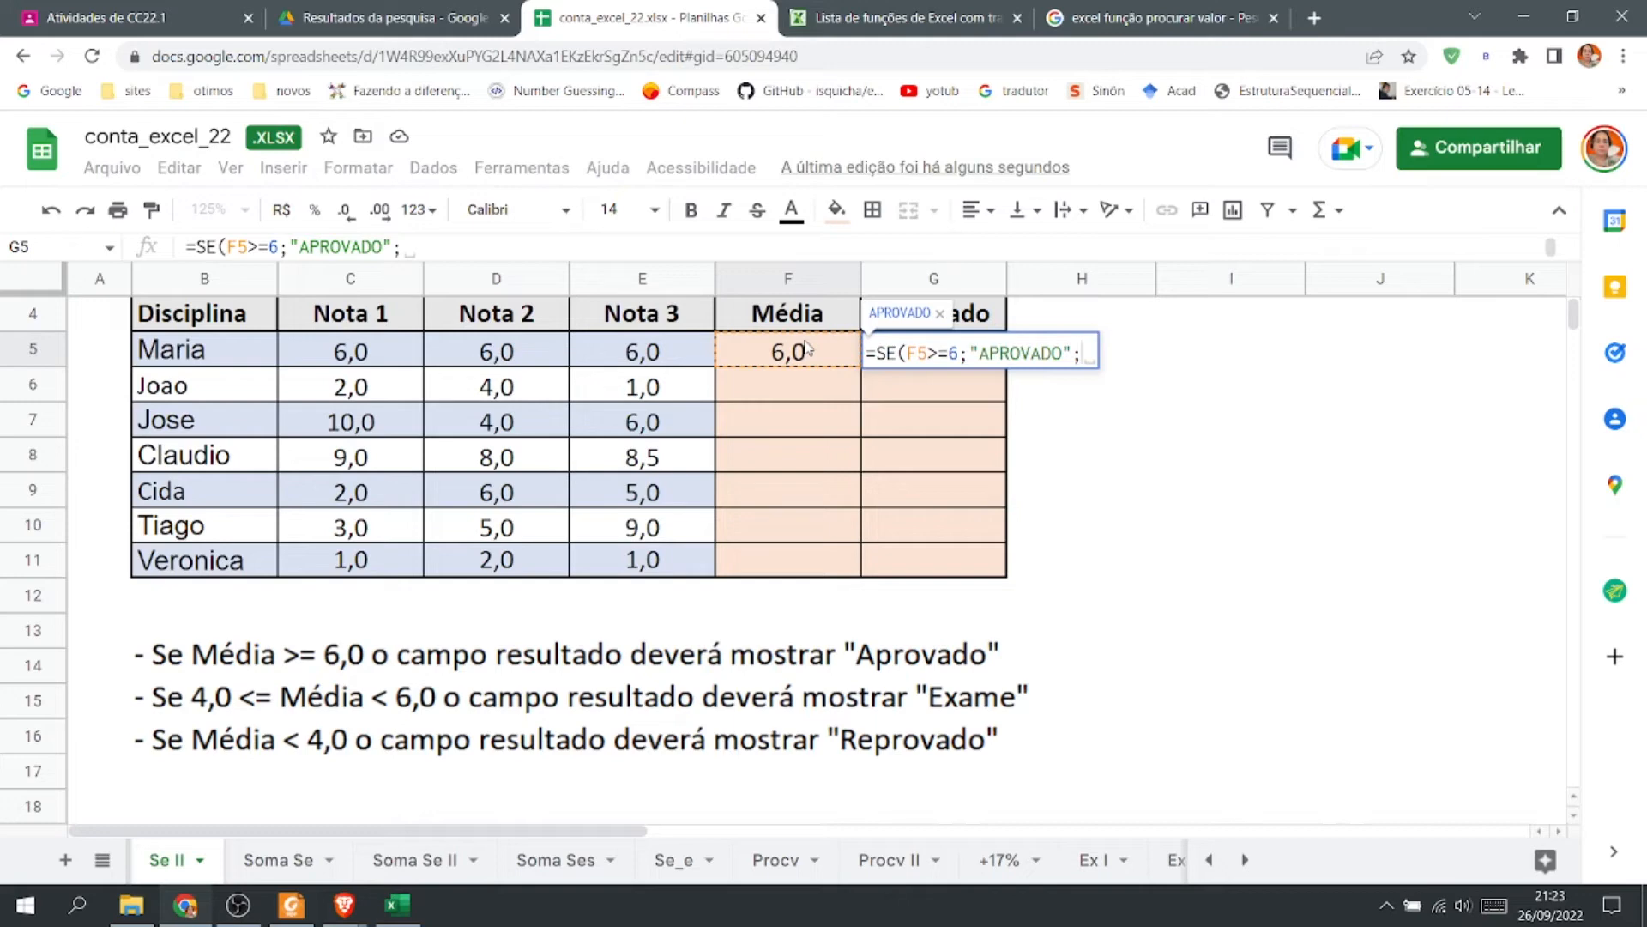
Complete the G5 formula with a nested SE returning "REPROVADO" when F5<4 and "EXAME" otherwise.
type("SE")
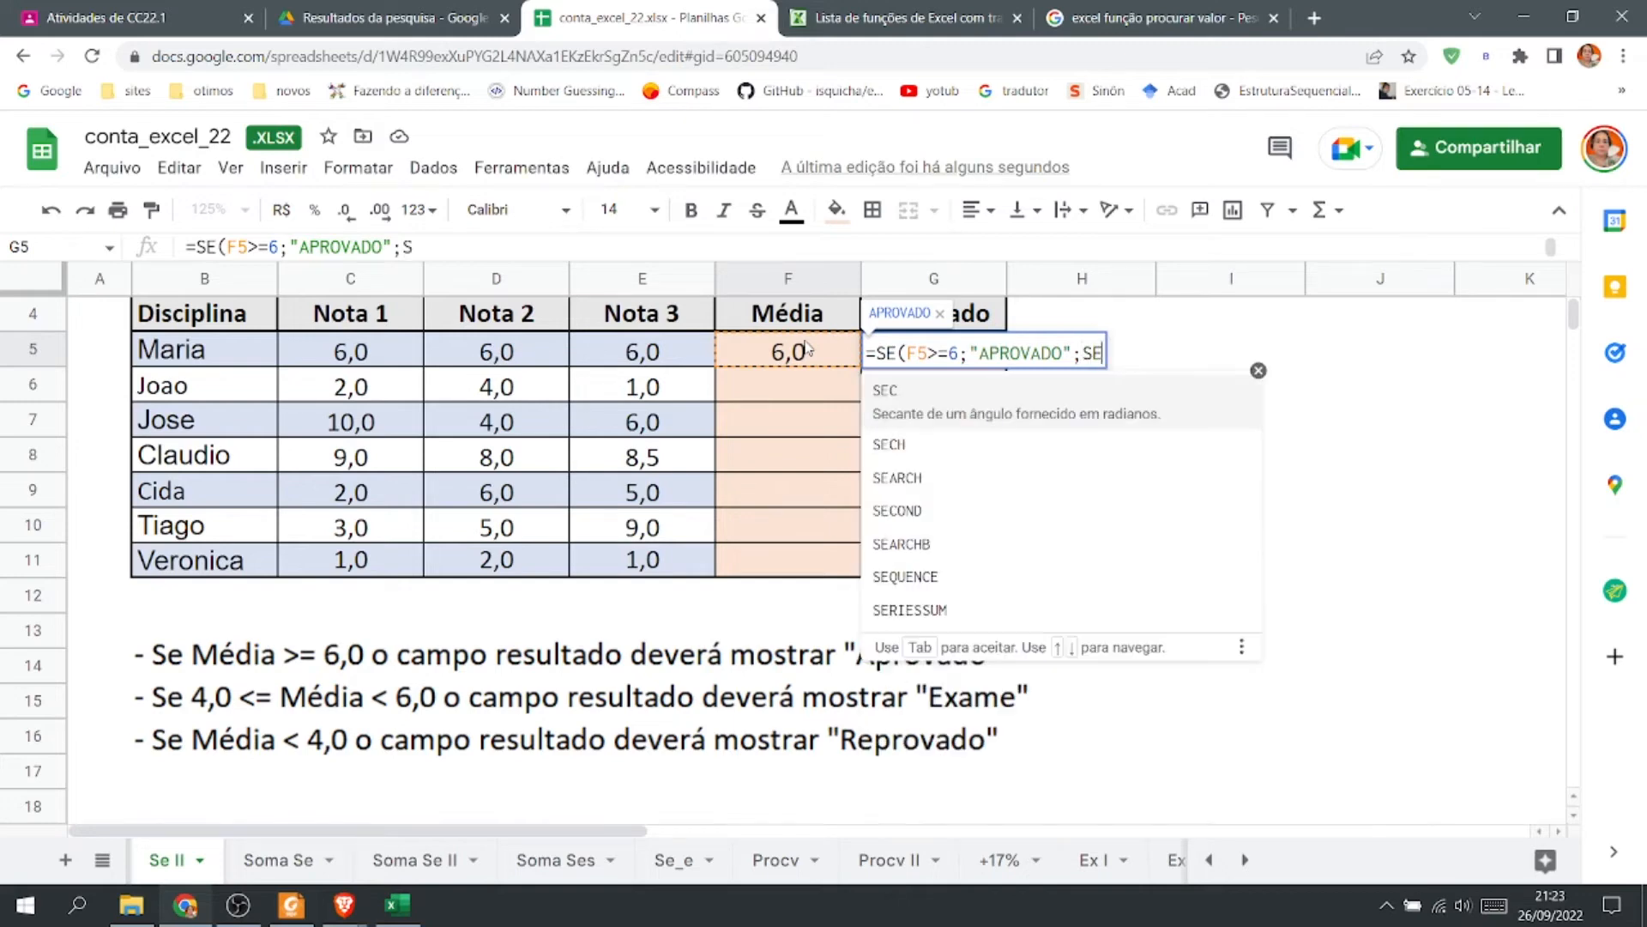
type("(")
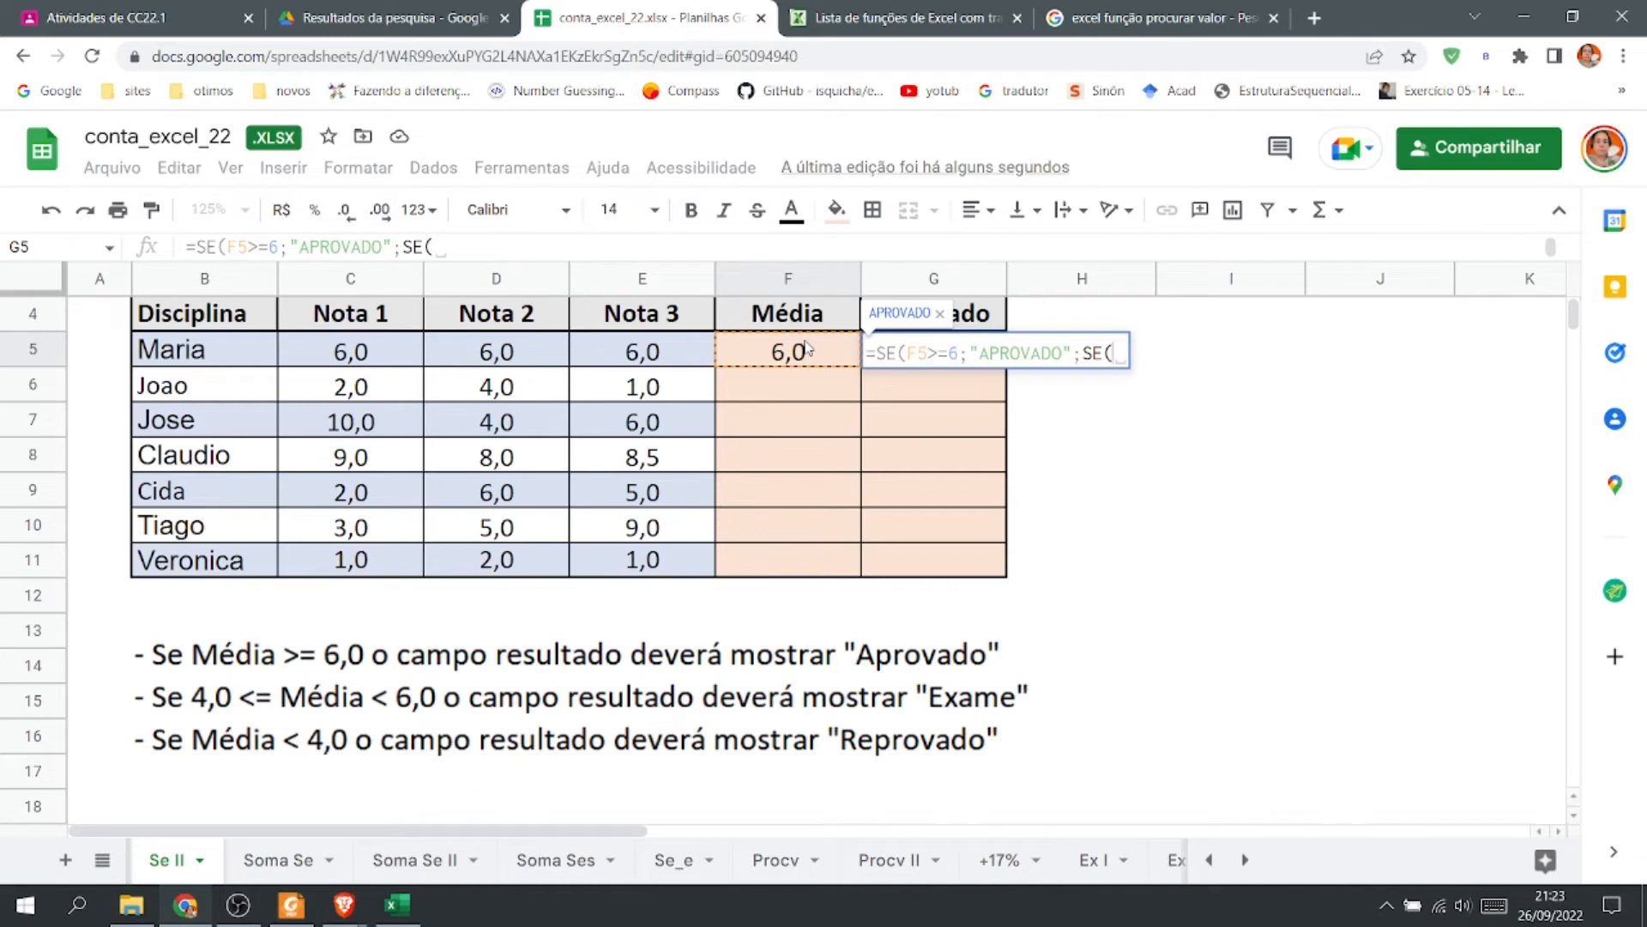
left_click(806, 348)
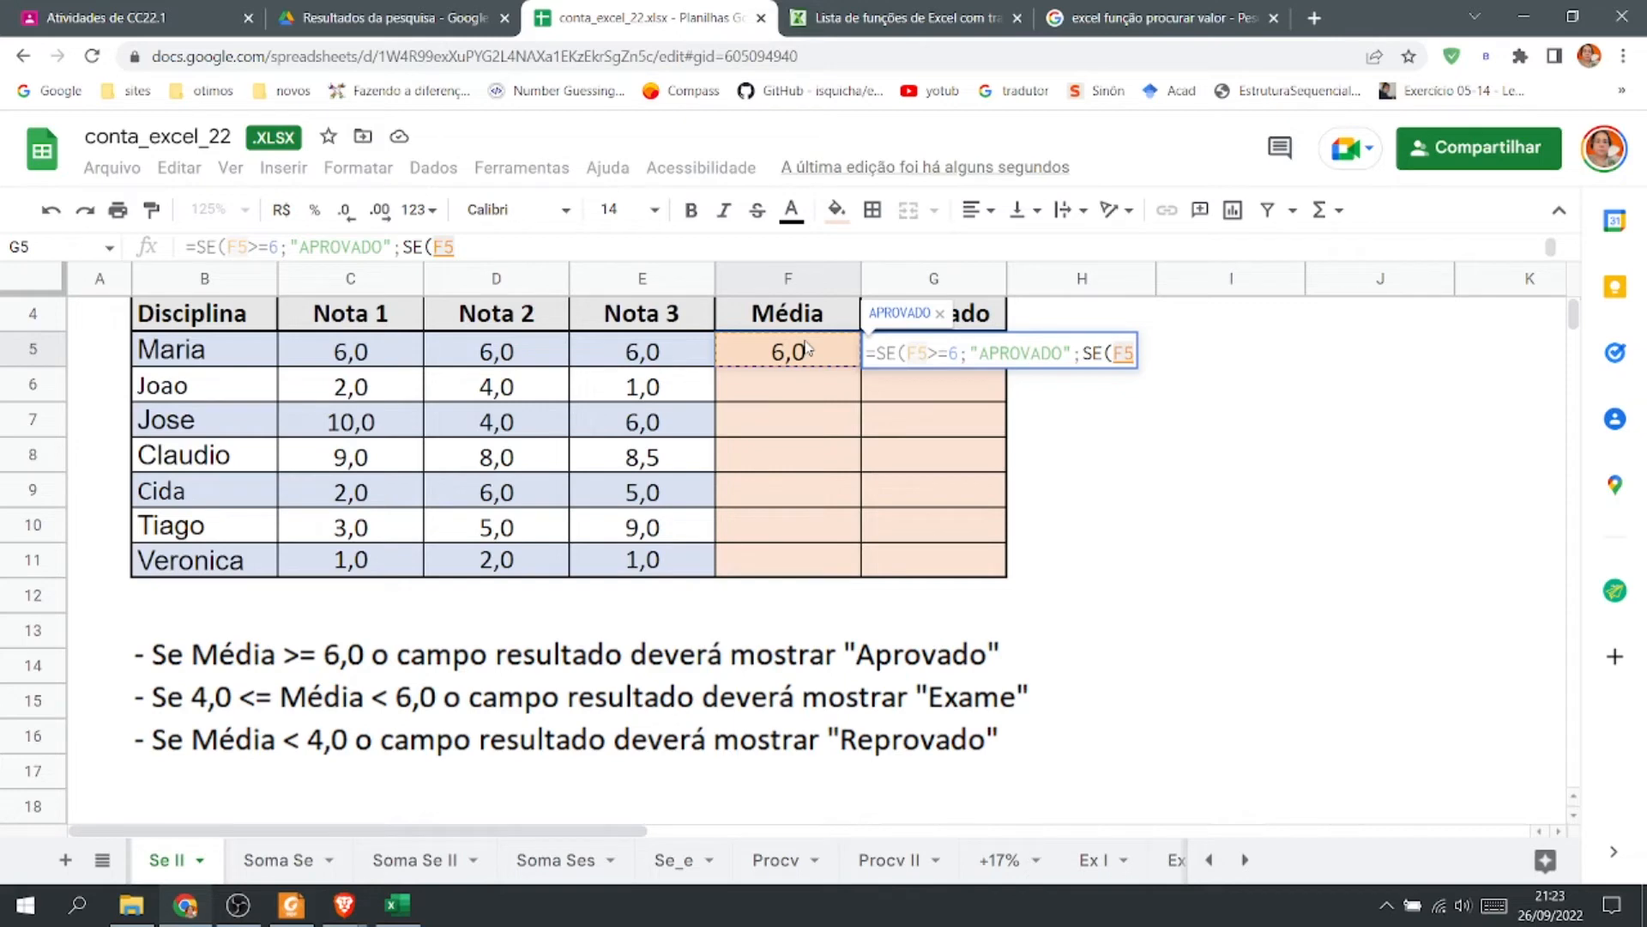
type("<4")
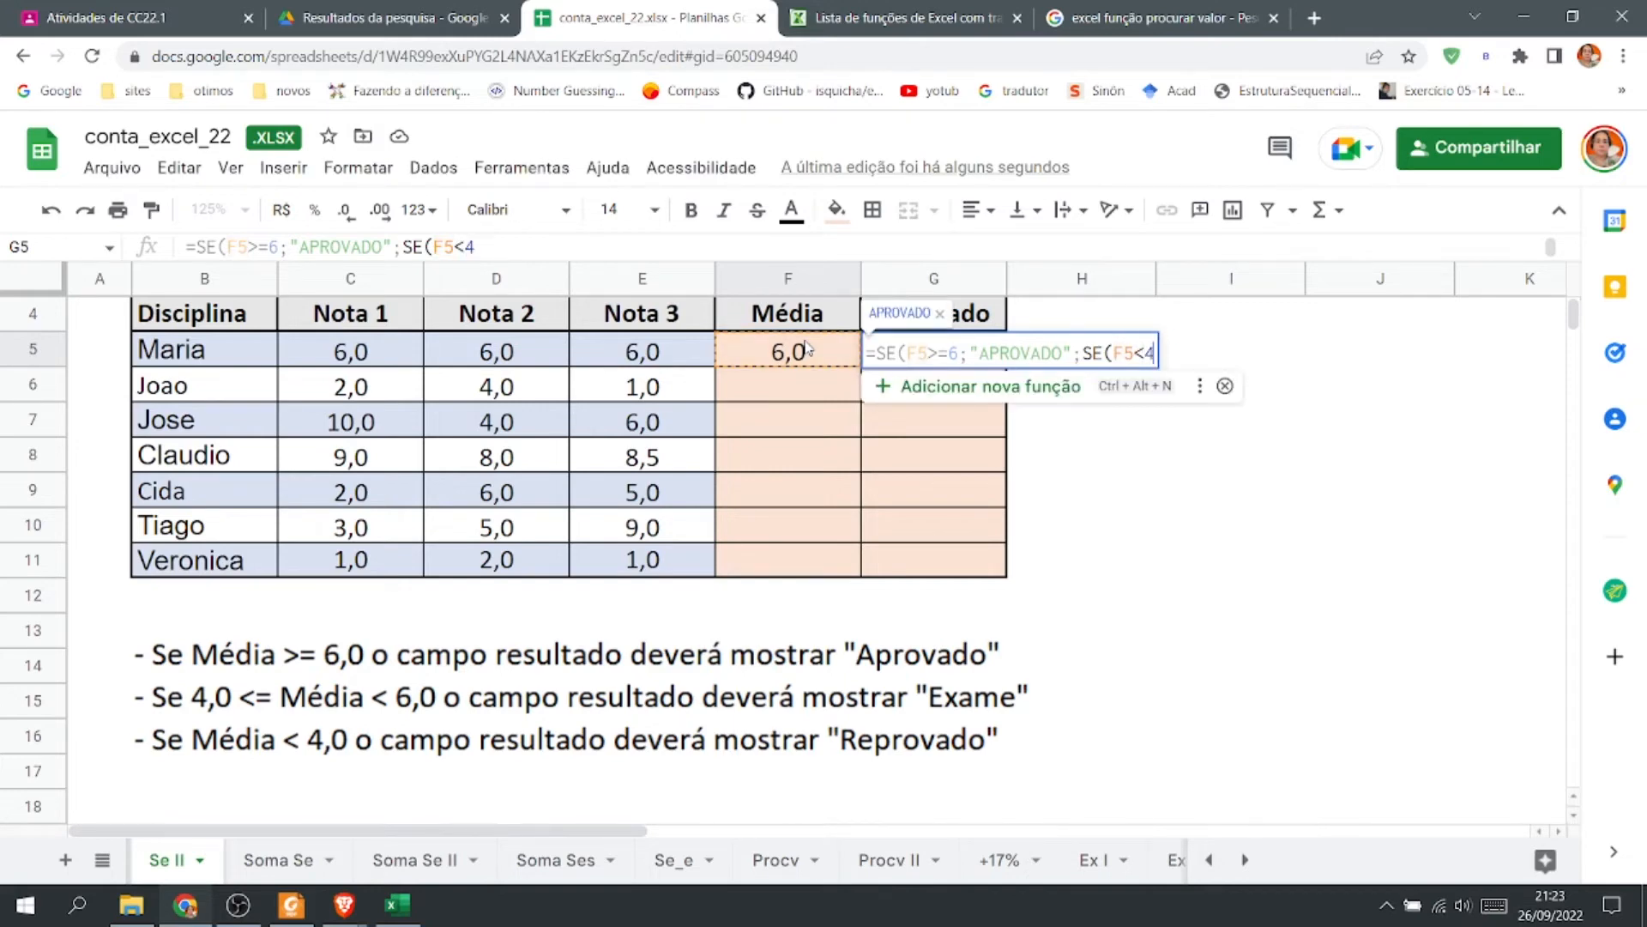
type(";")
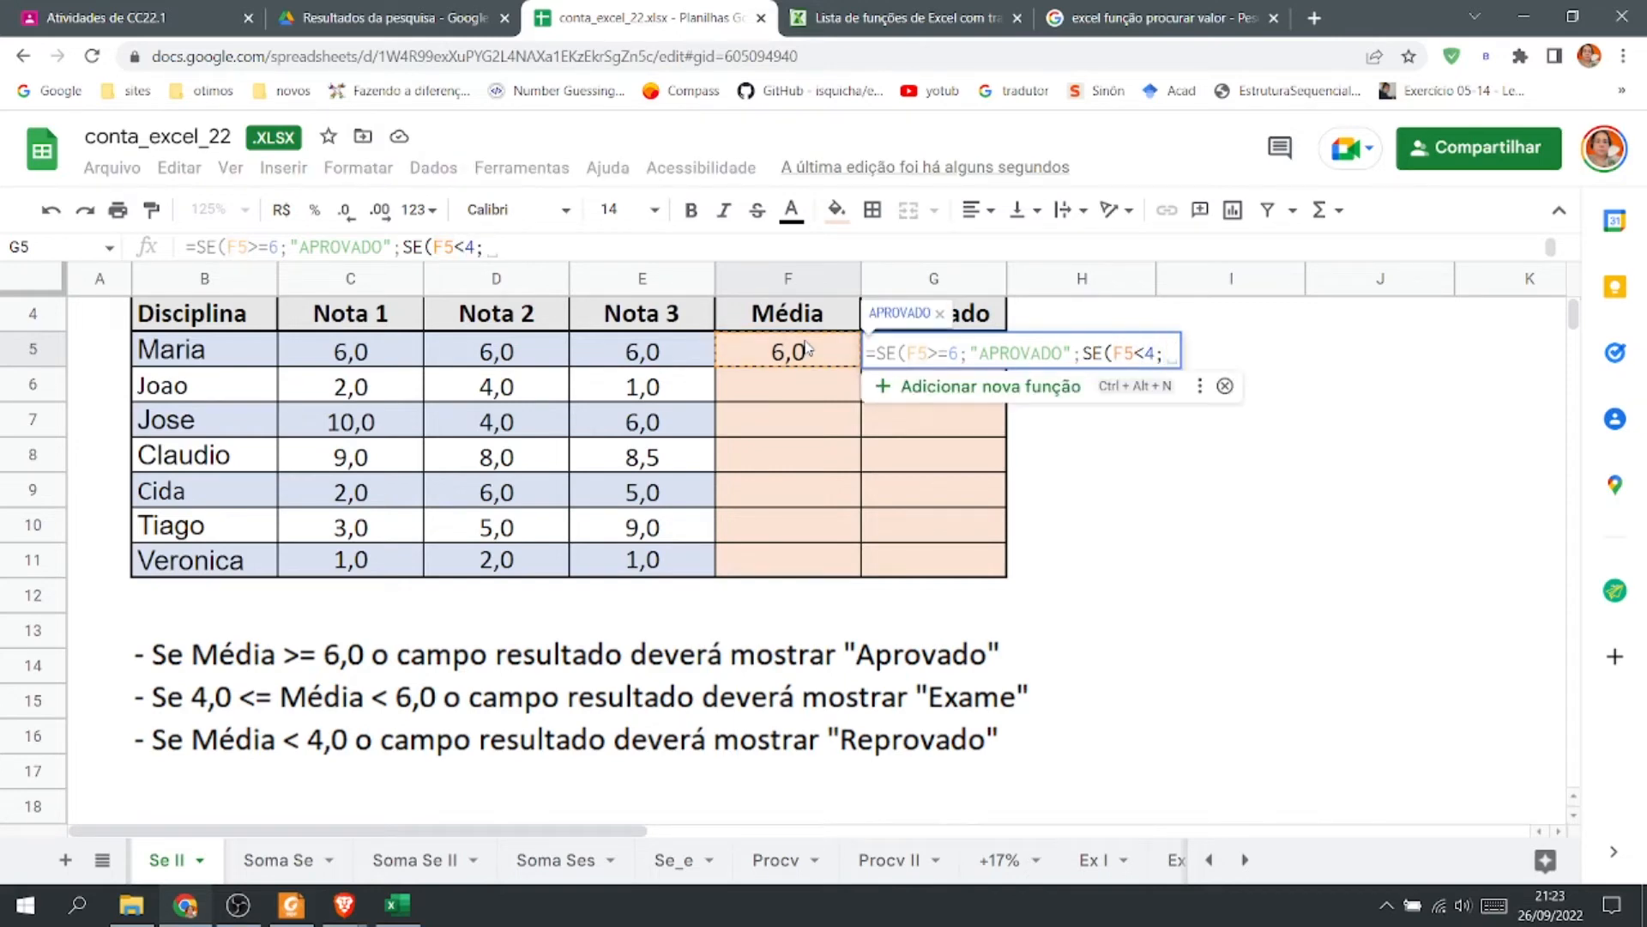
type("REP")
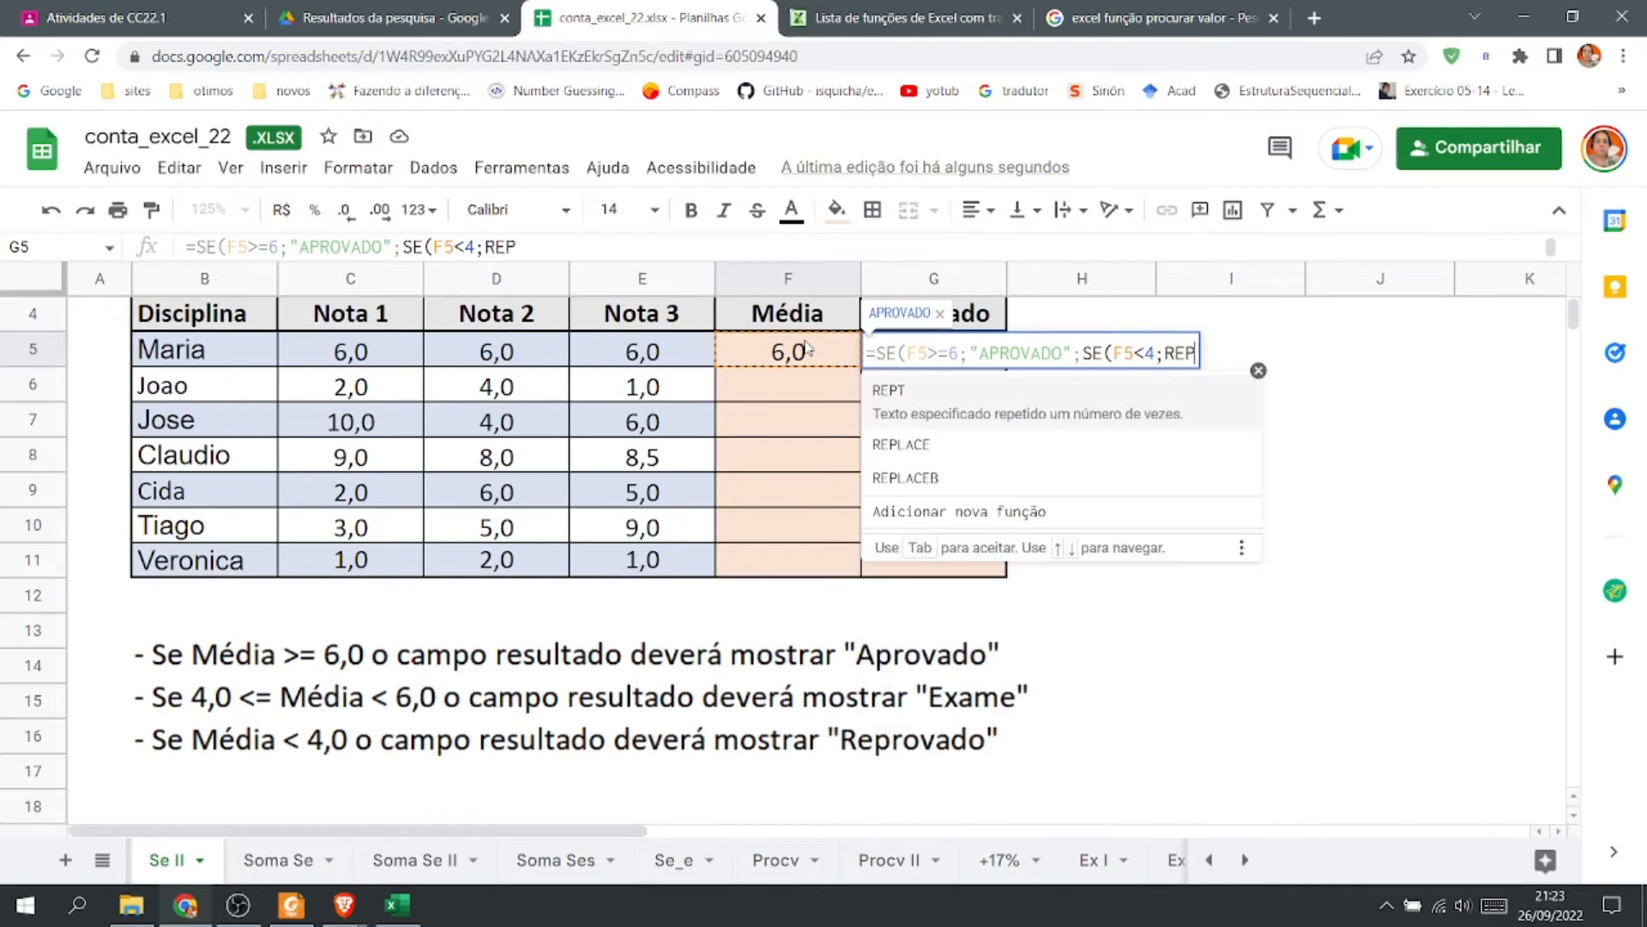
key("BackSpace")
key("BackSpace")
key("BackSpace")
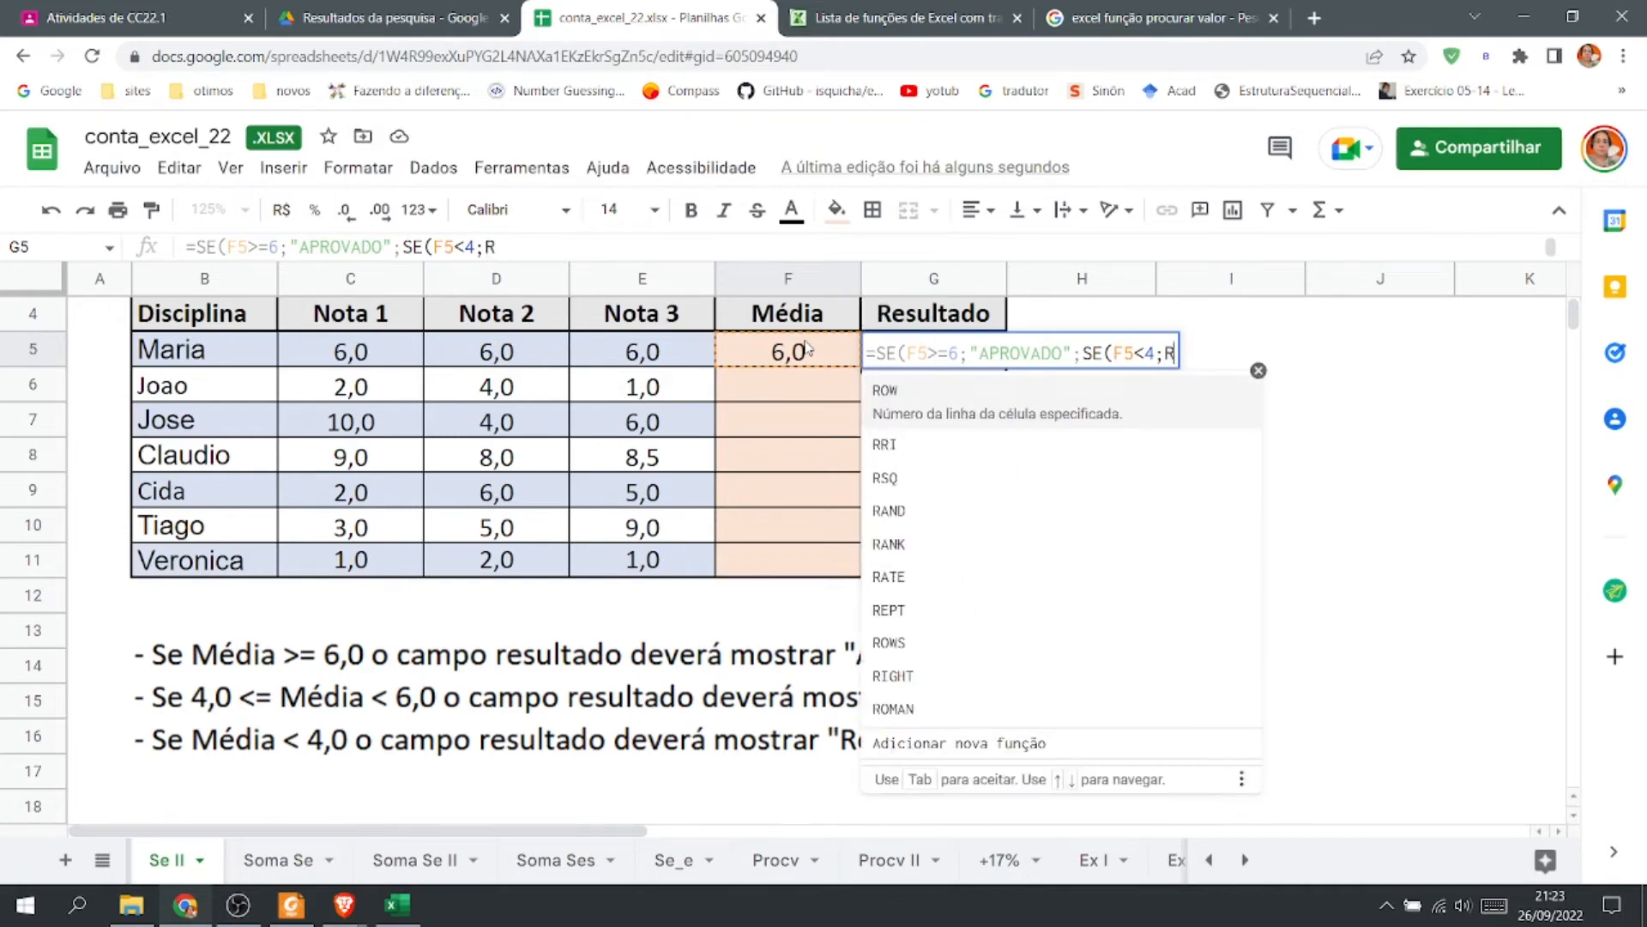
type("\"RE")
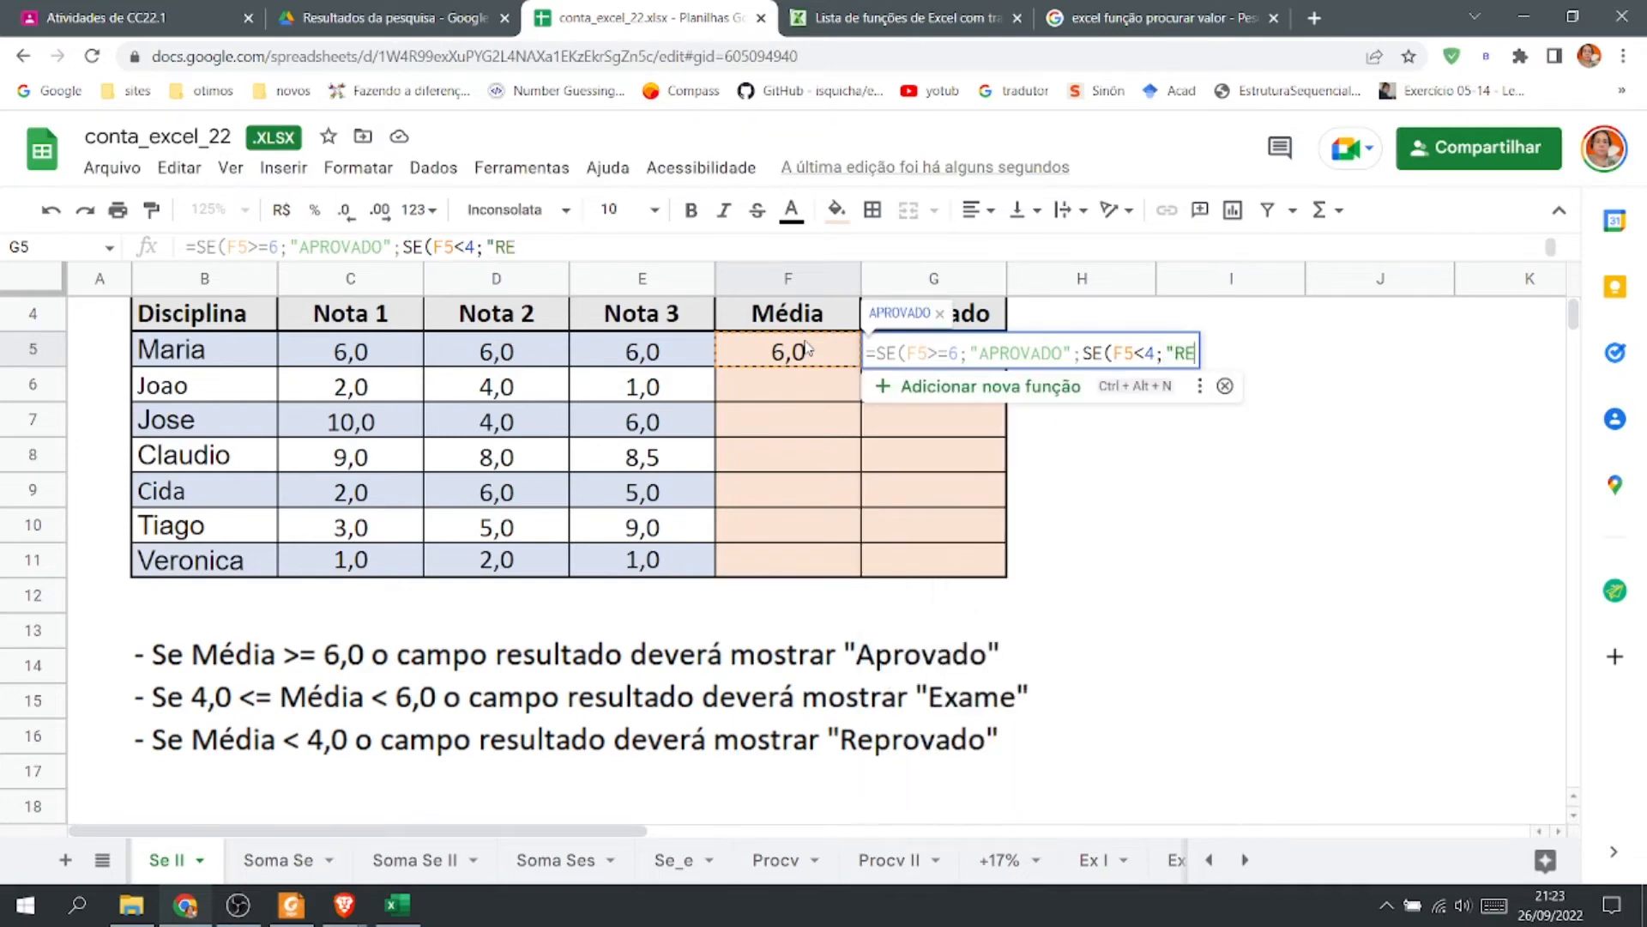
type("PROVADO")
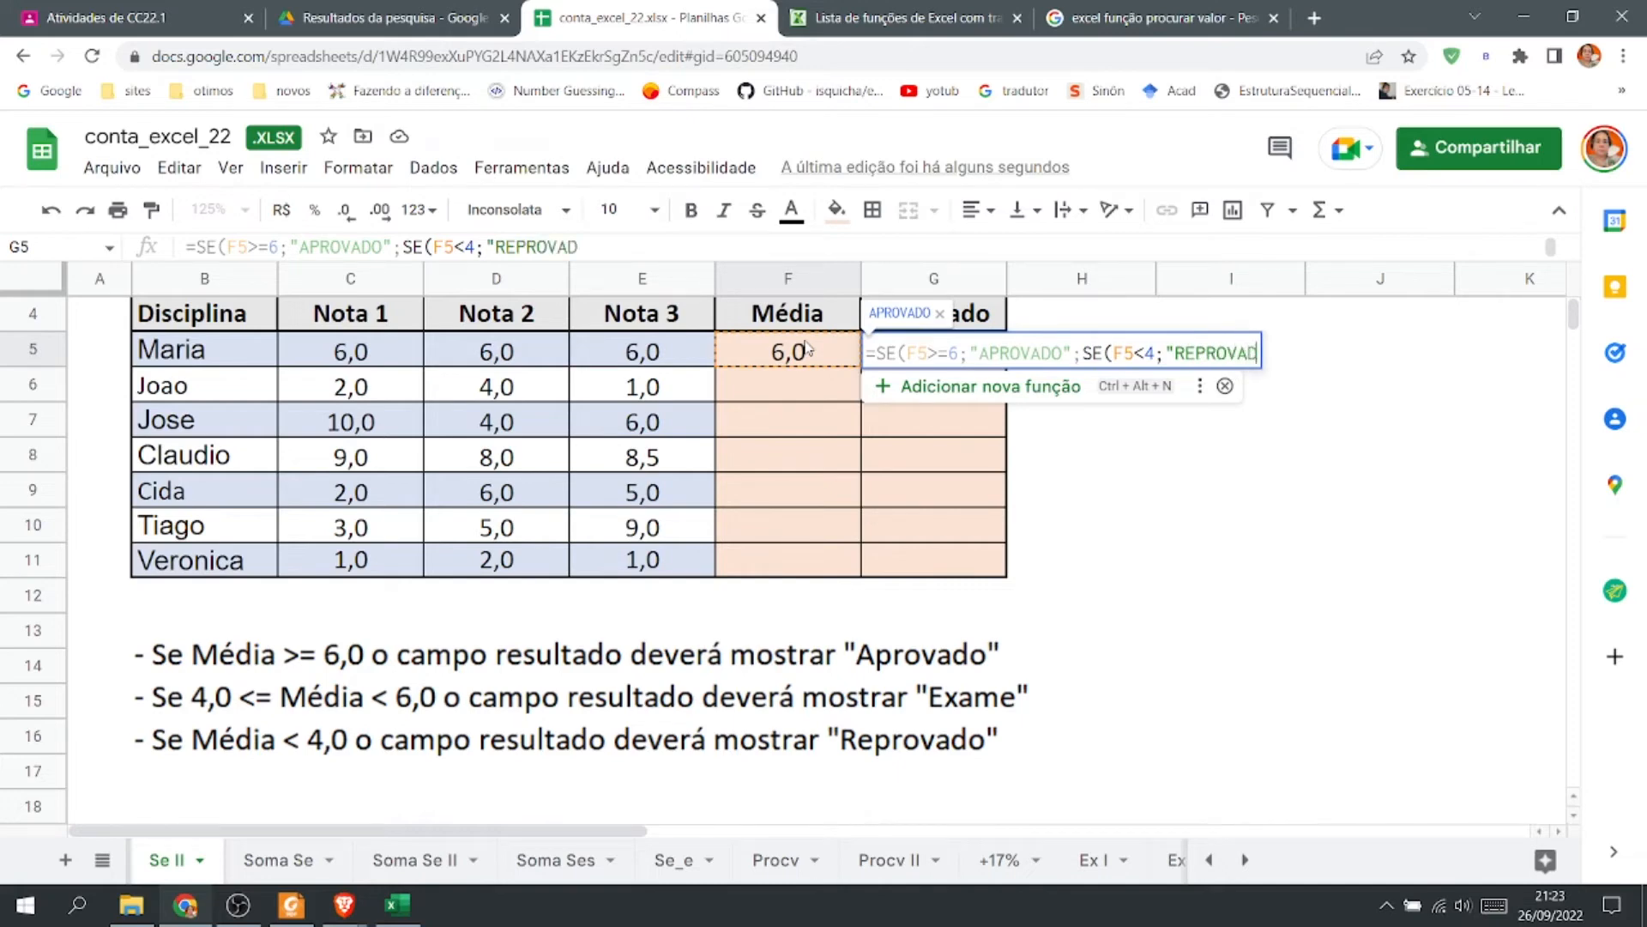
type("\";")
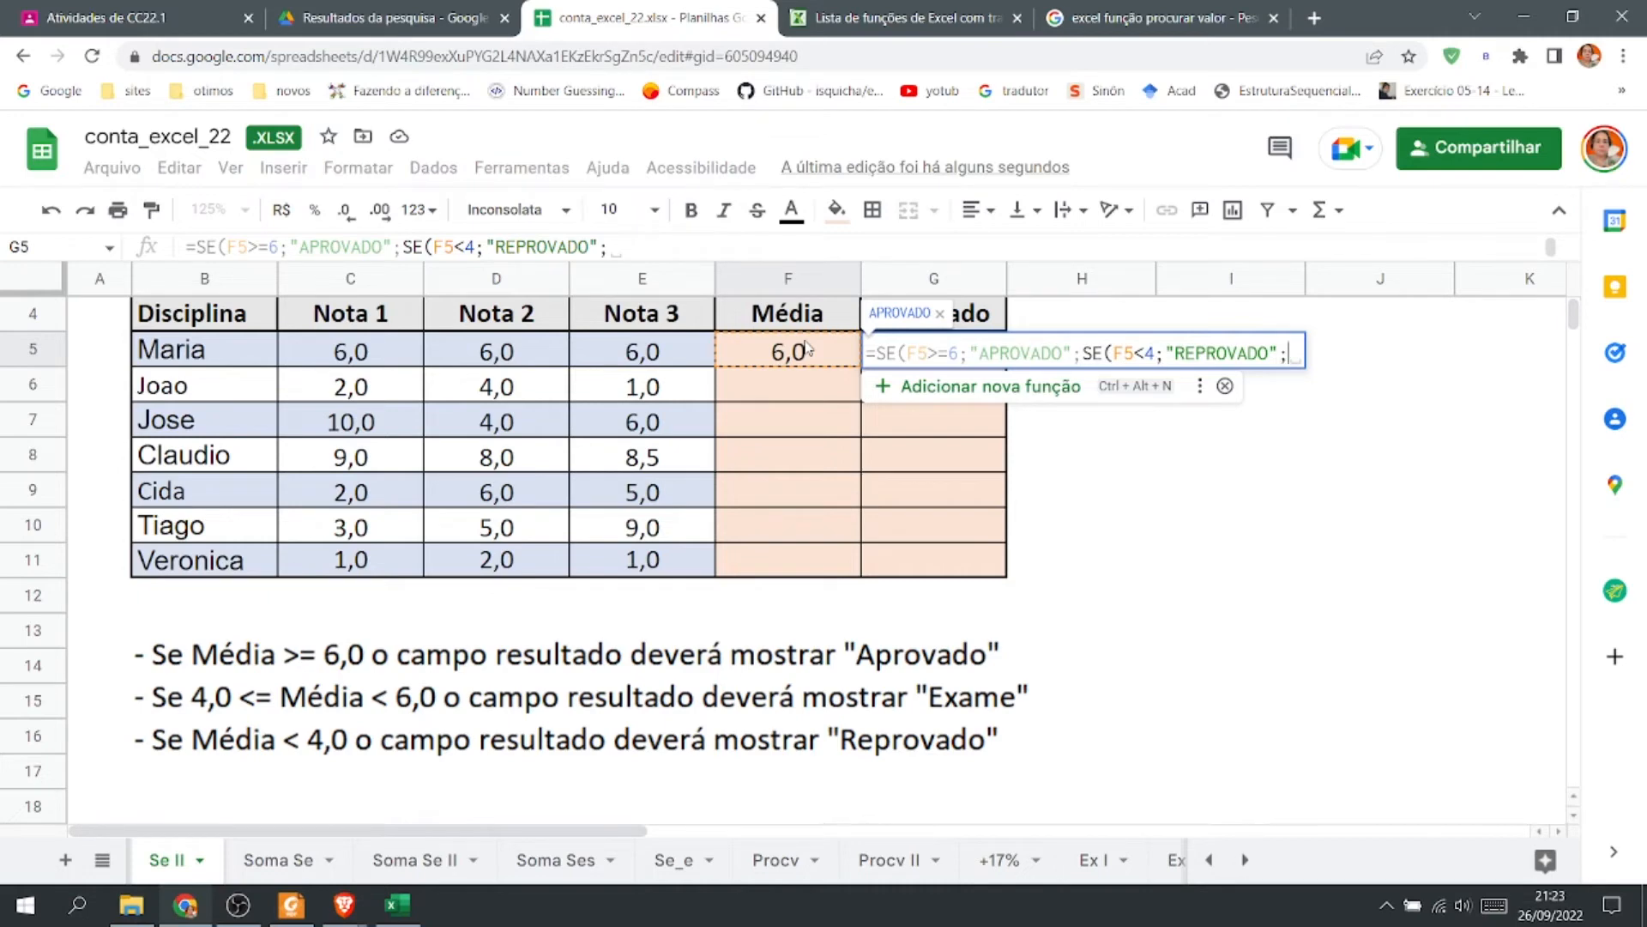
type("\"")
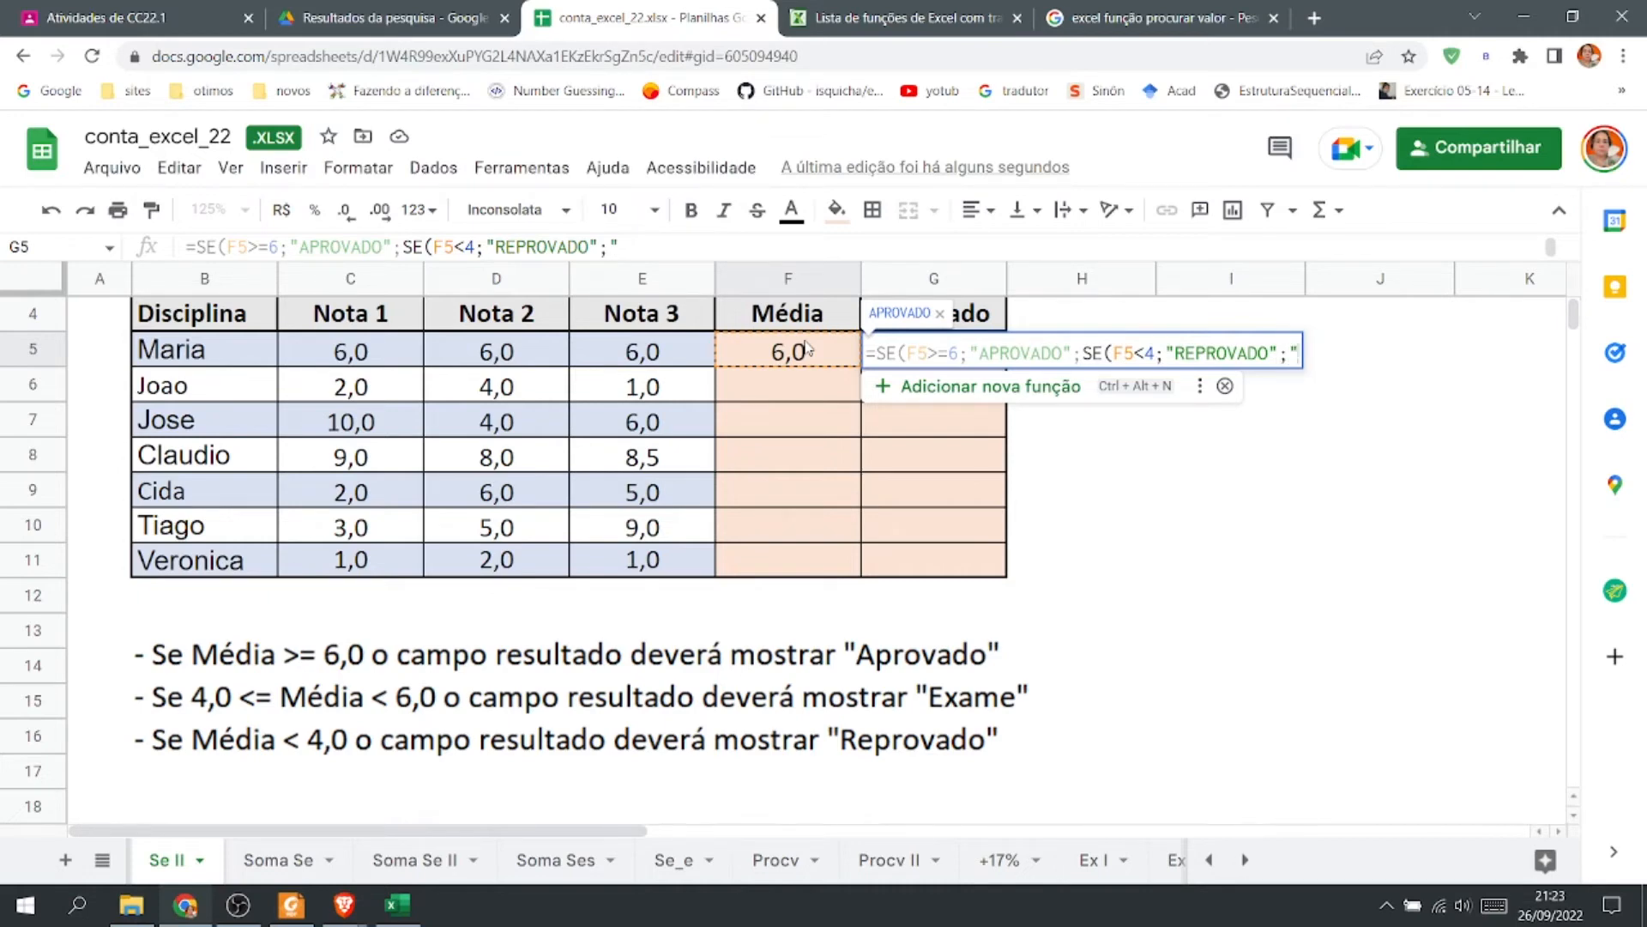
type("EXA")
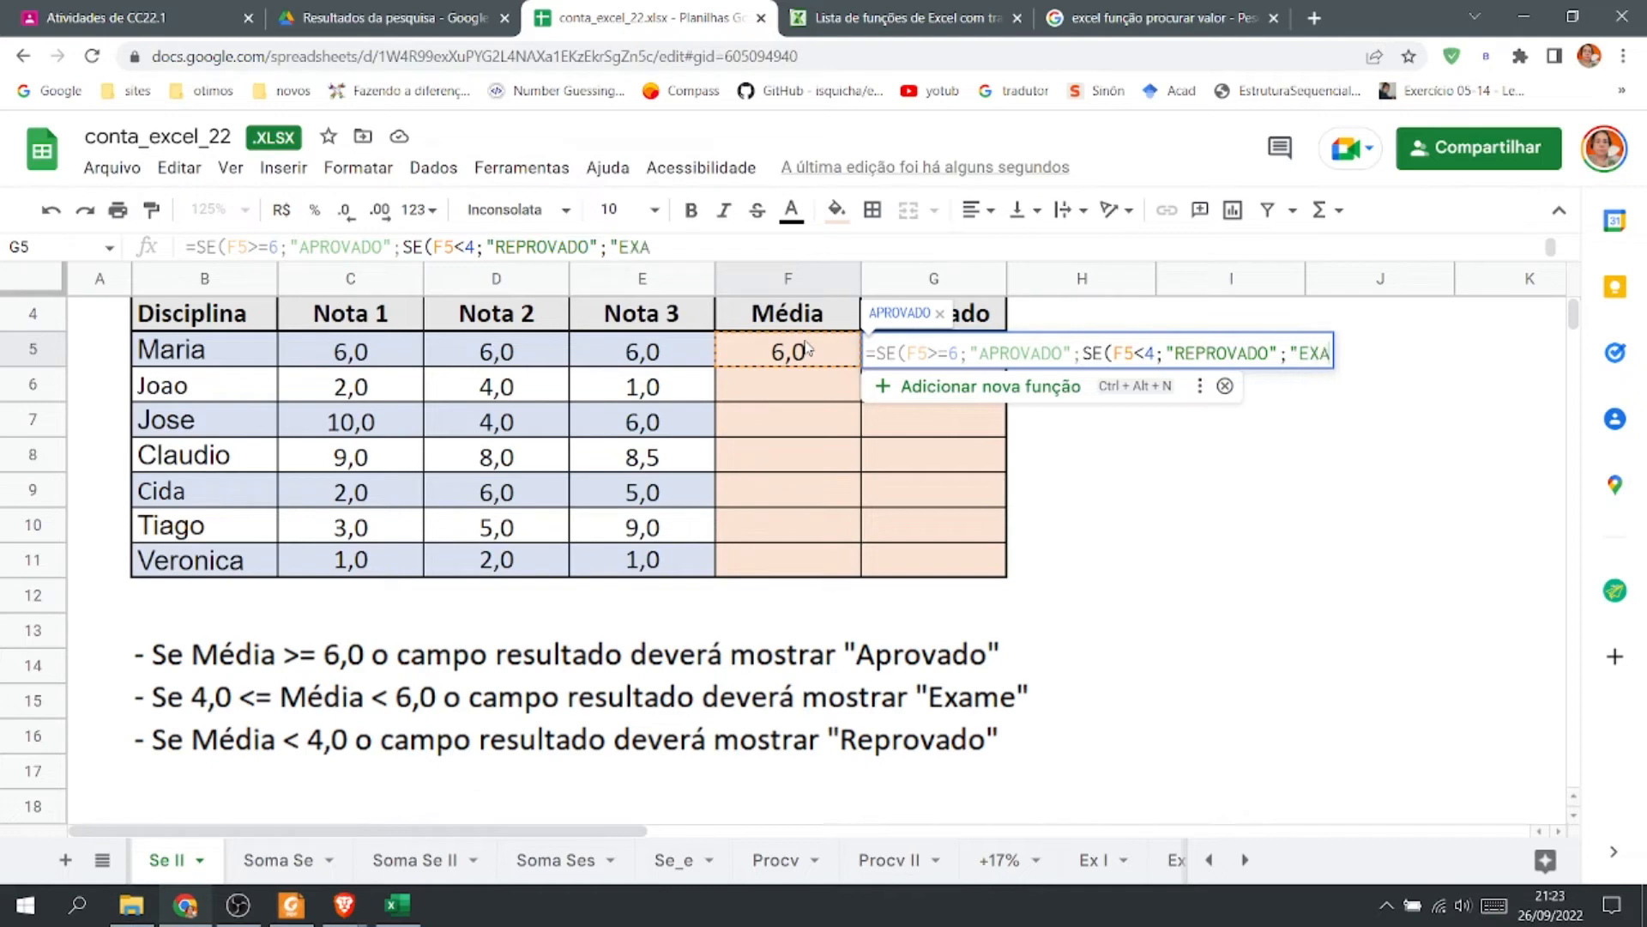
type("ME\")")
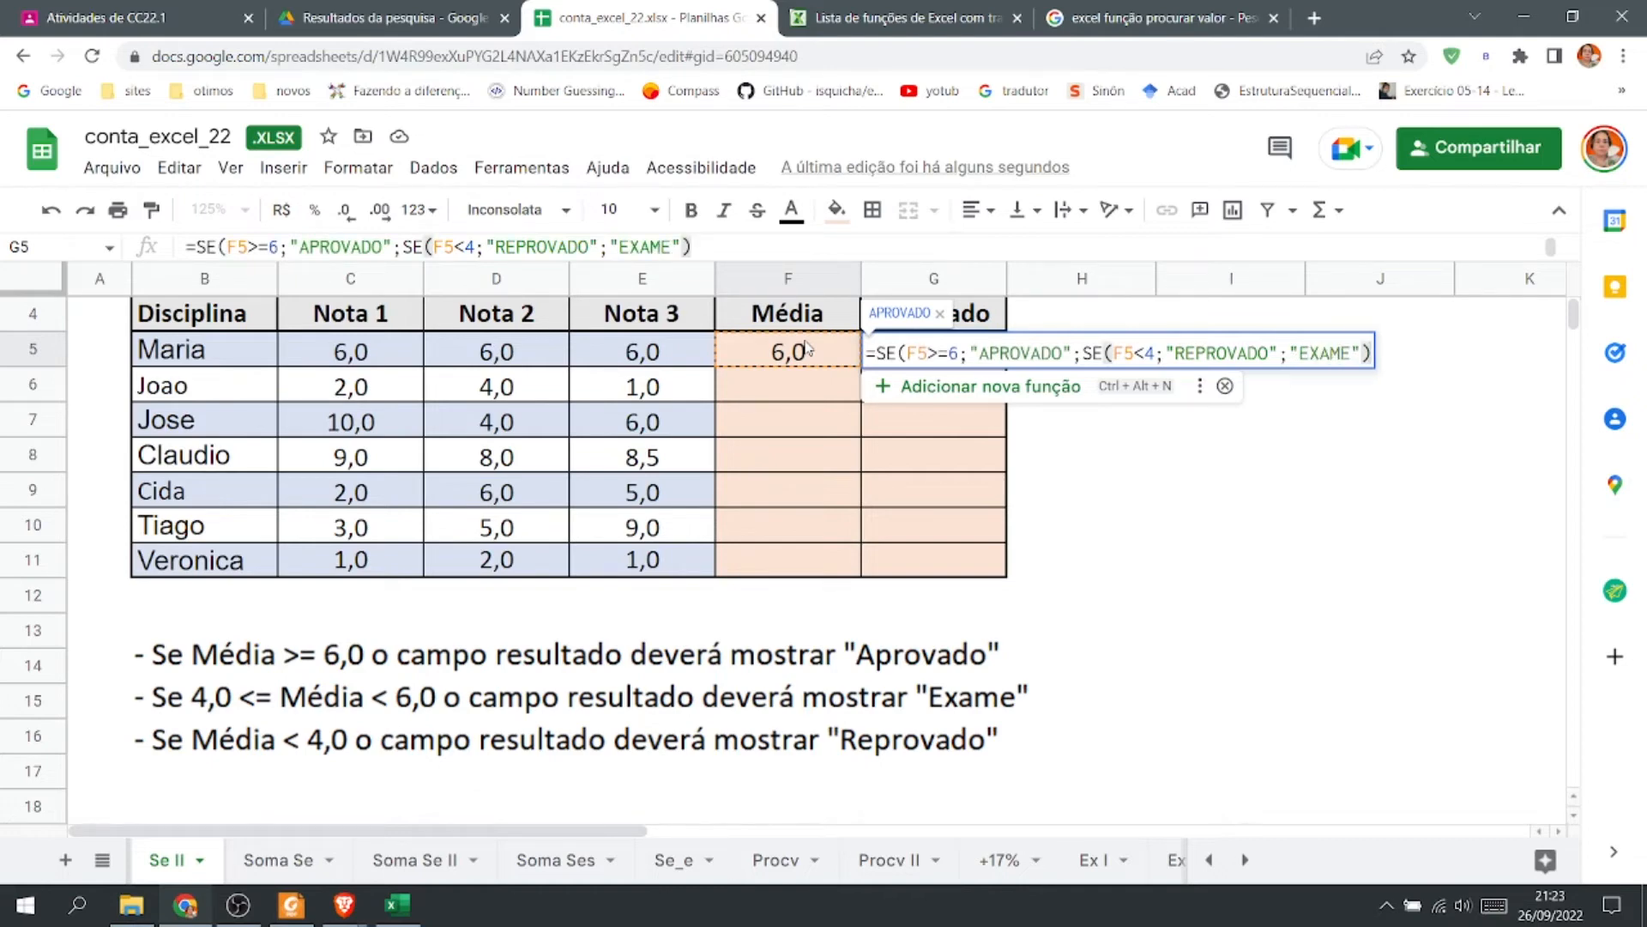
key("Return")
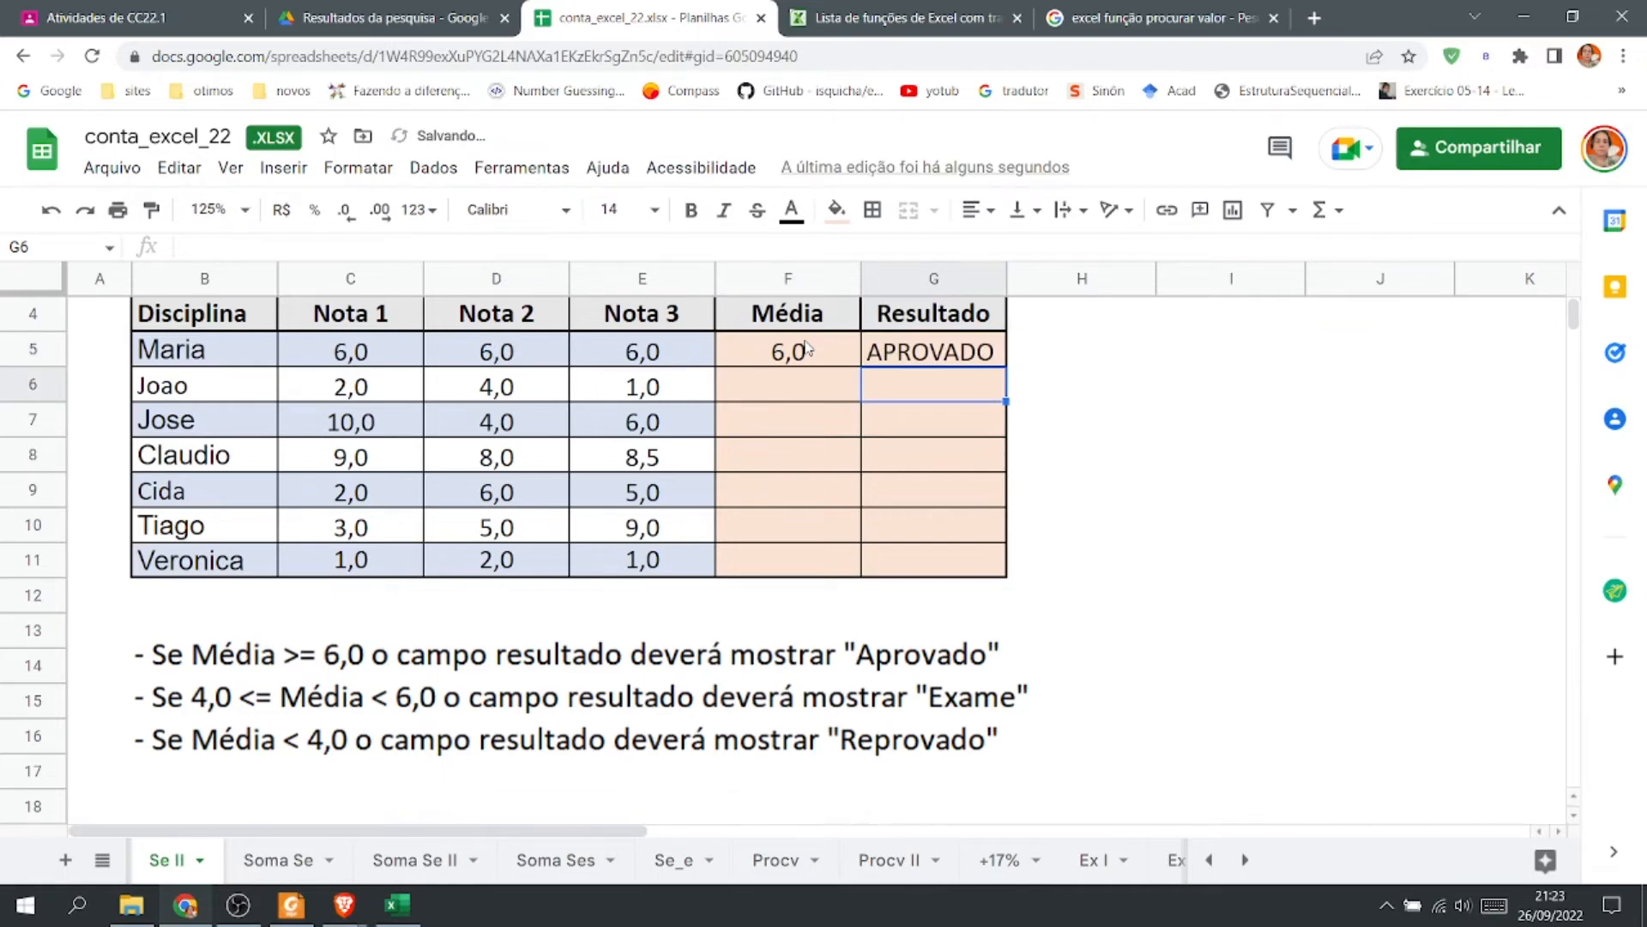
Fill the F5 average formula down through F11.
left_click(806, 348)
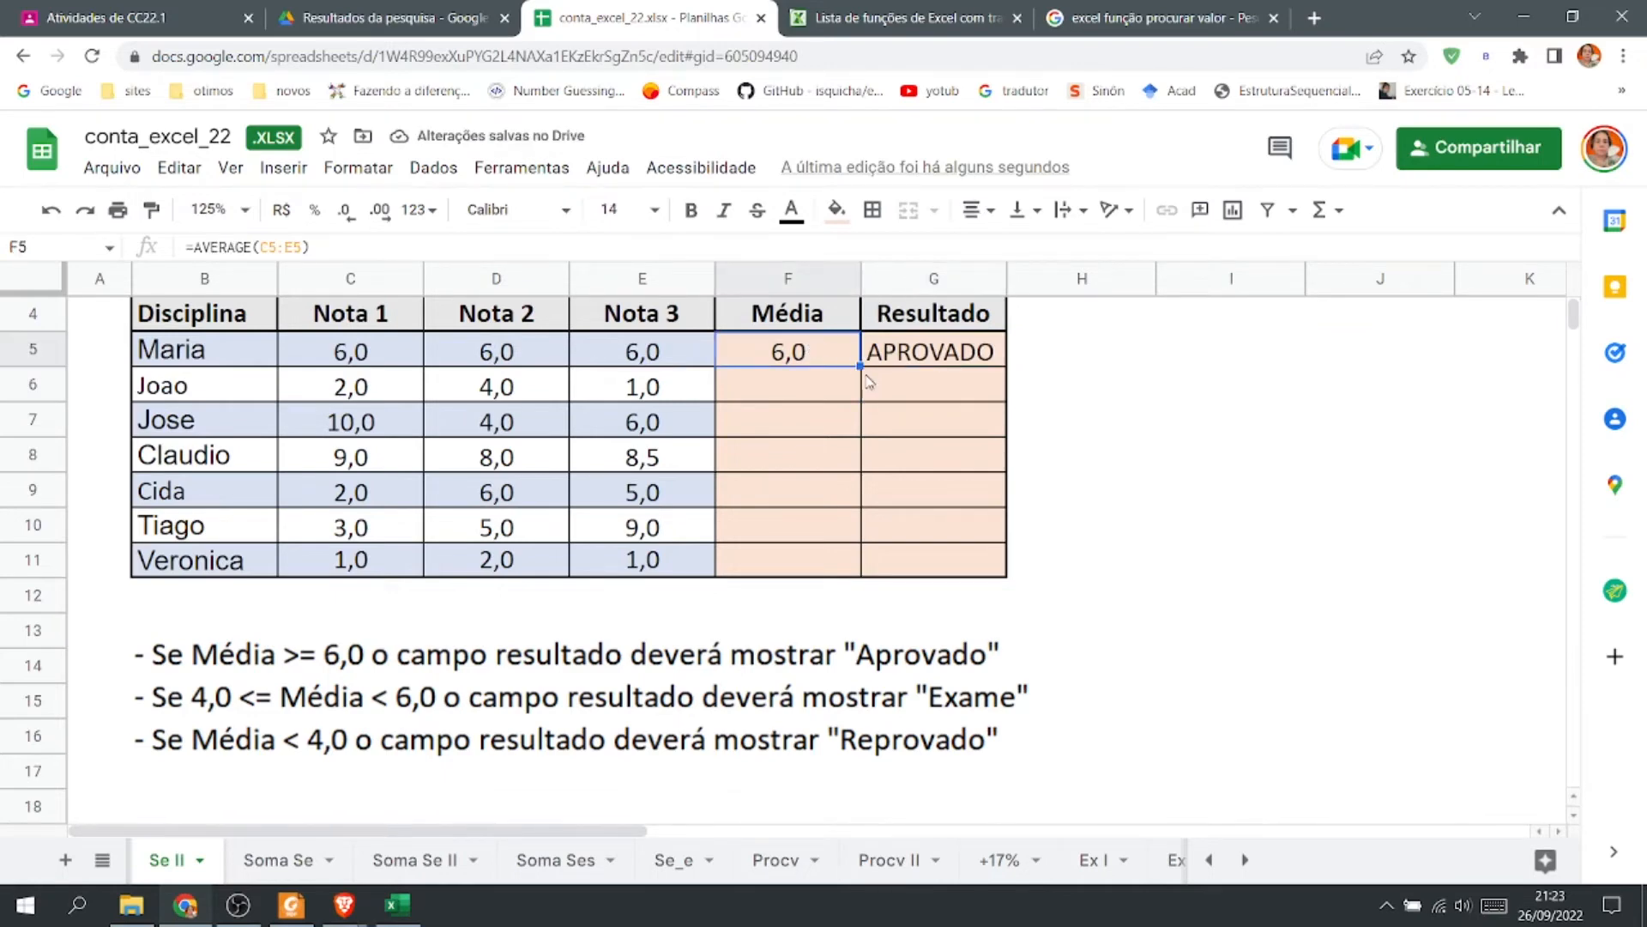
left_click_drag(857, 367, 857, 575)
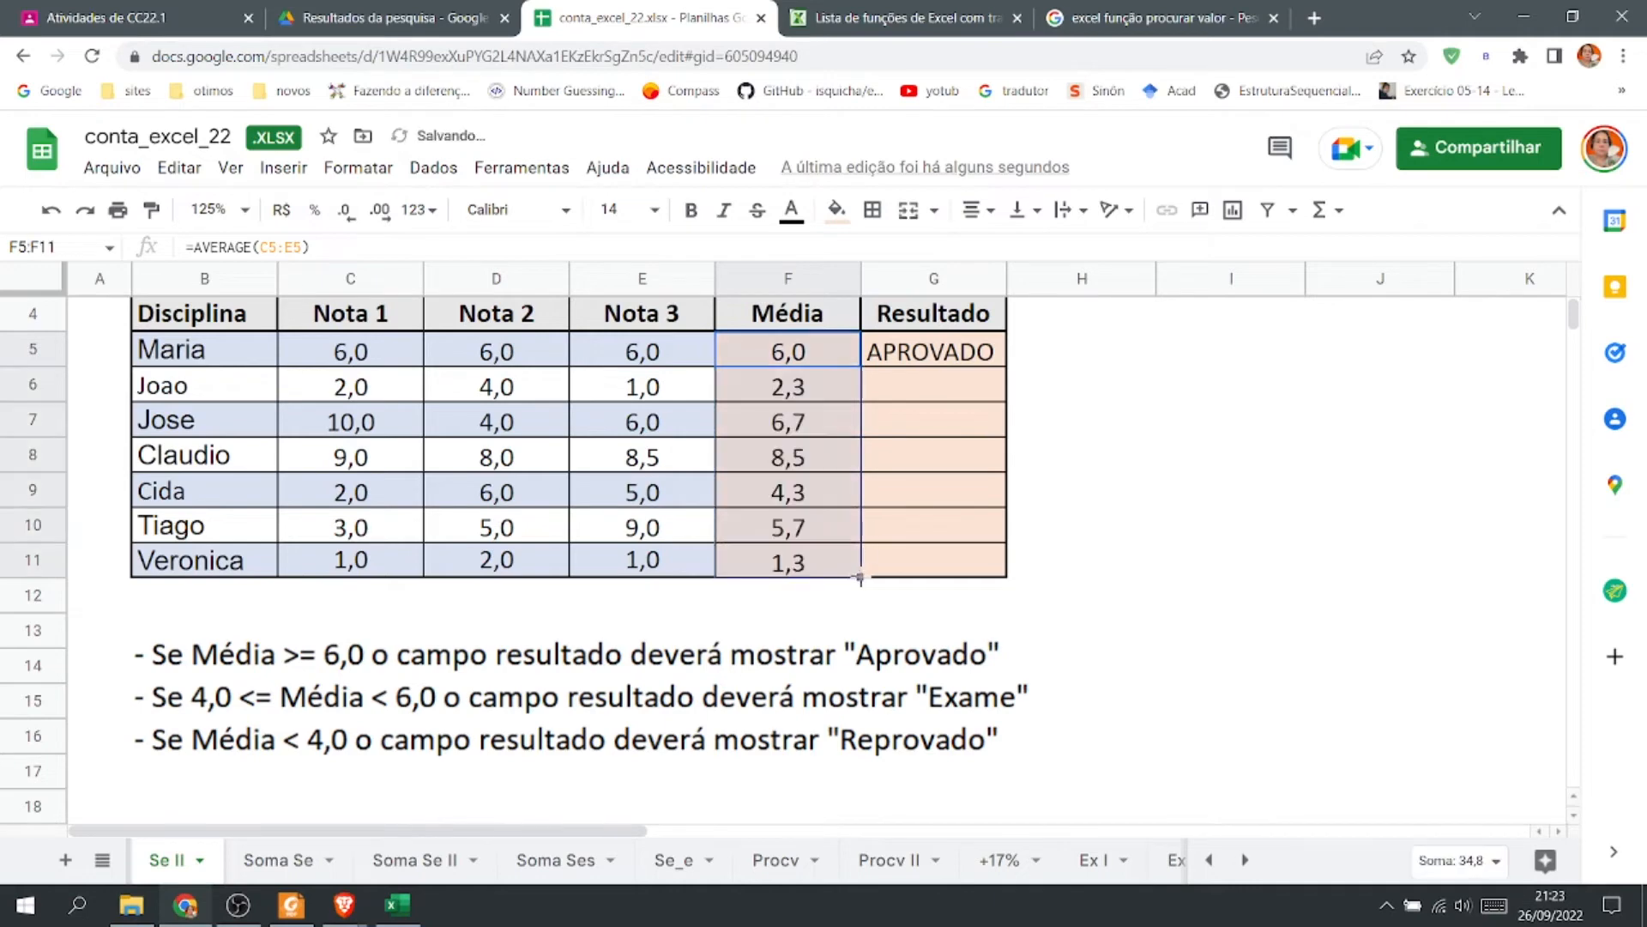
Fill the G5 result formula down through G11.
left_click(939, 356)
left_click_drag(1005, 366, 1003, 576)
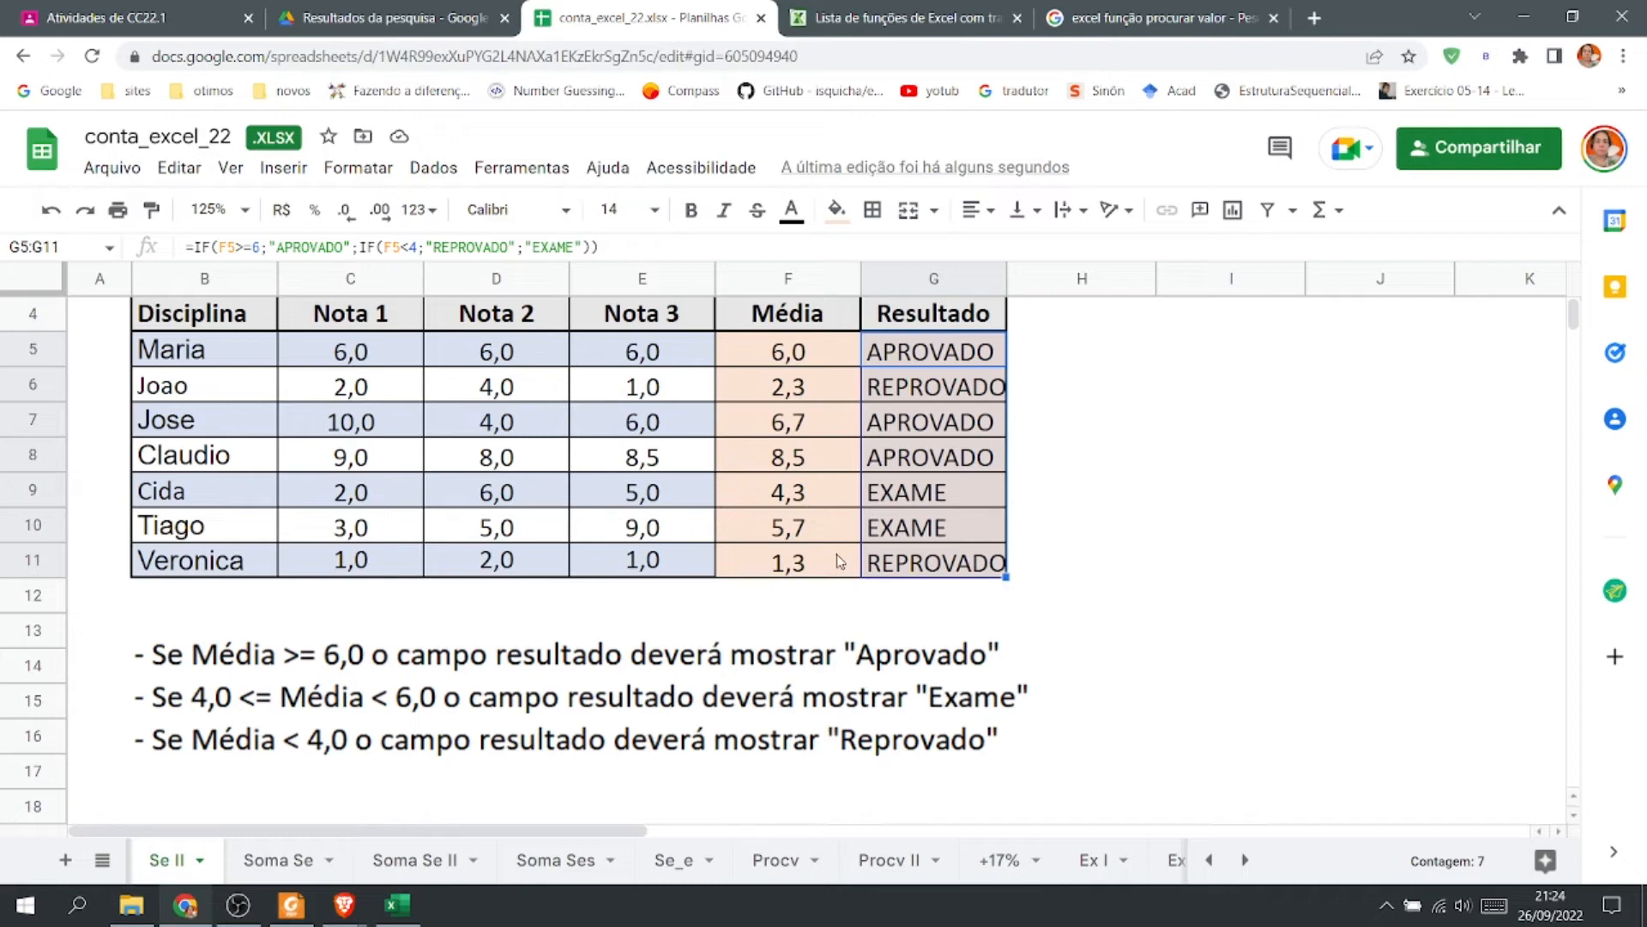
Copy the G5 formula text and paste it into H7 as plain text, prefixed with an apostrophe.
left_click(939, 367)
double_click(939, 367)
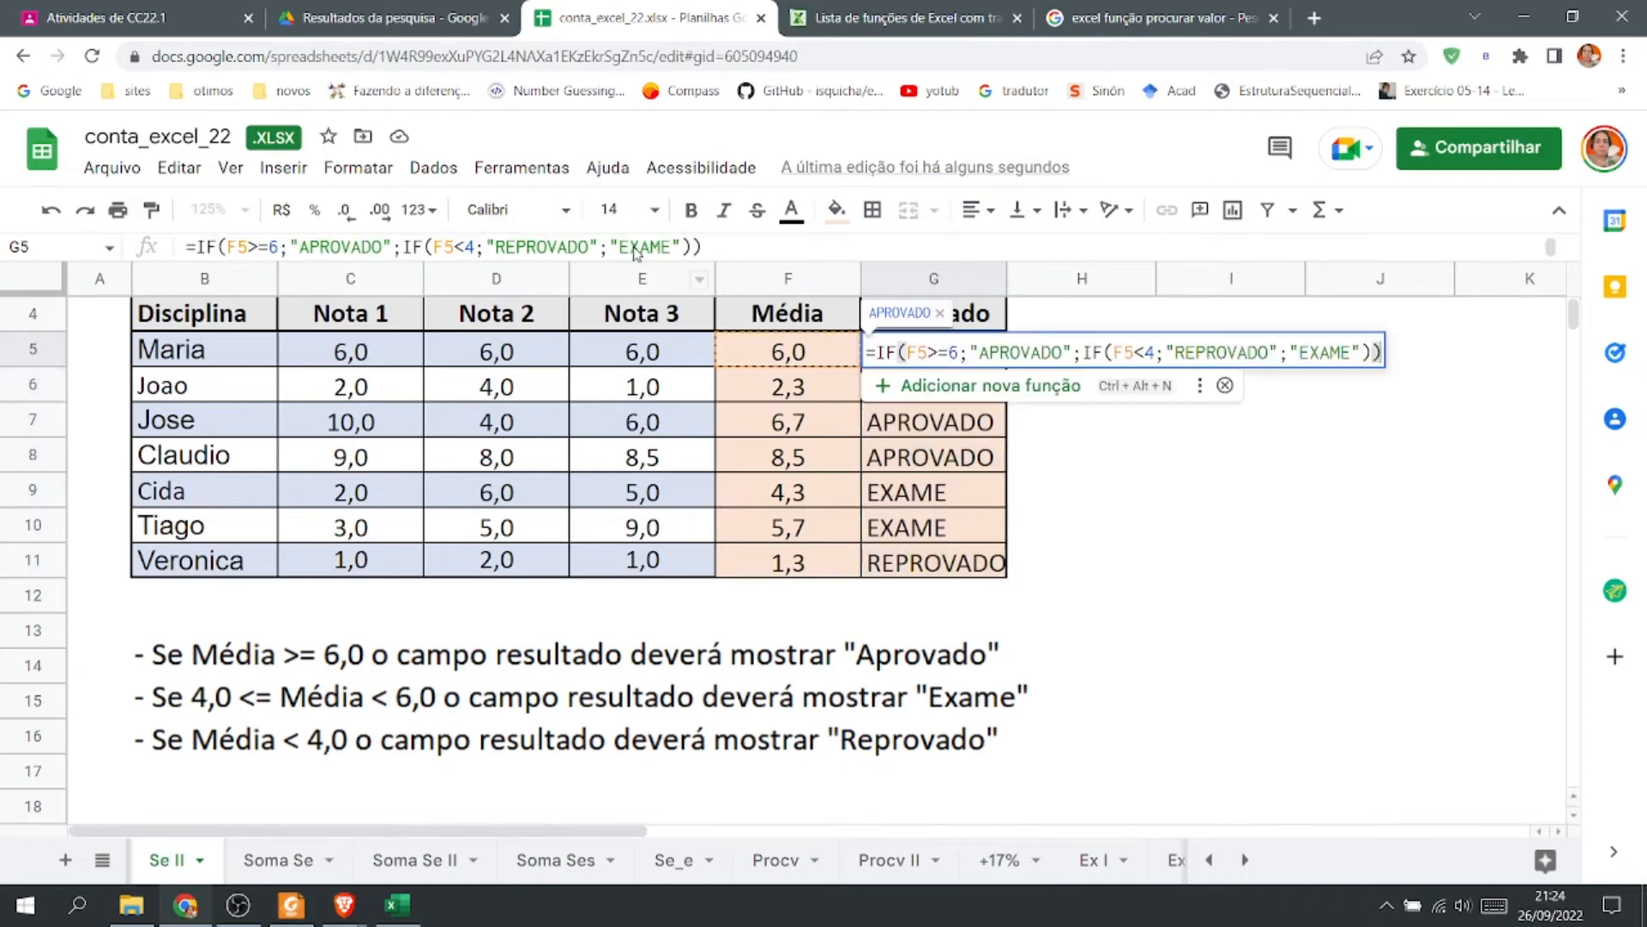
left_click_drag(599, 247, 176, 247)
key("ctrl+c")
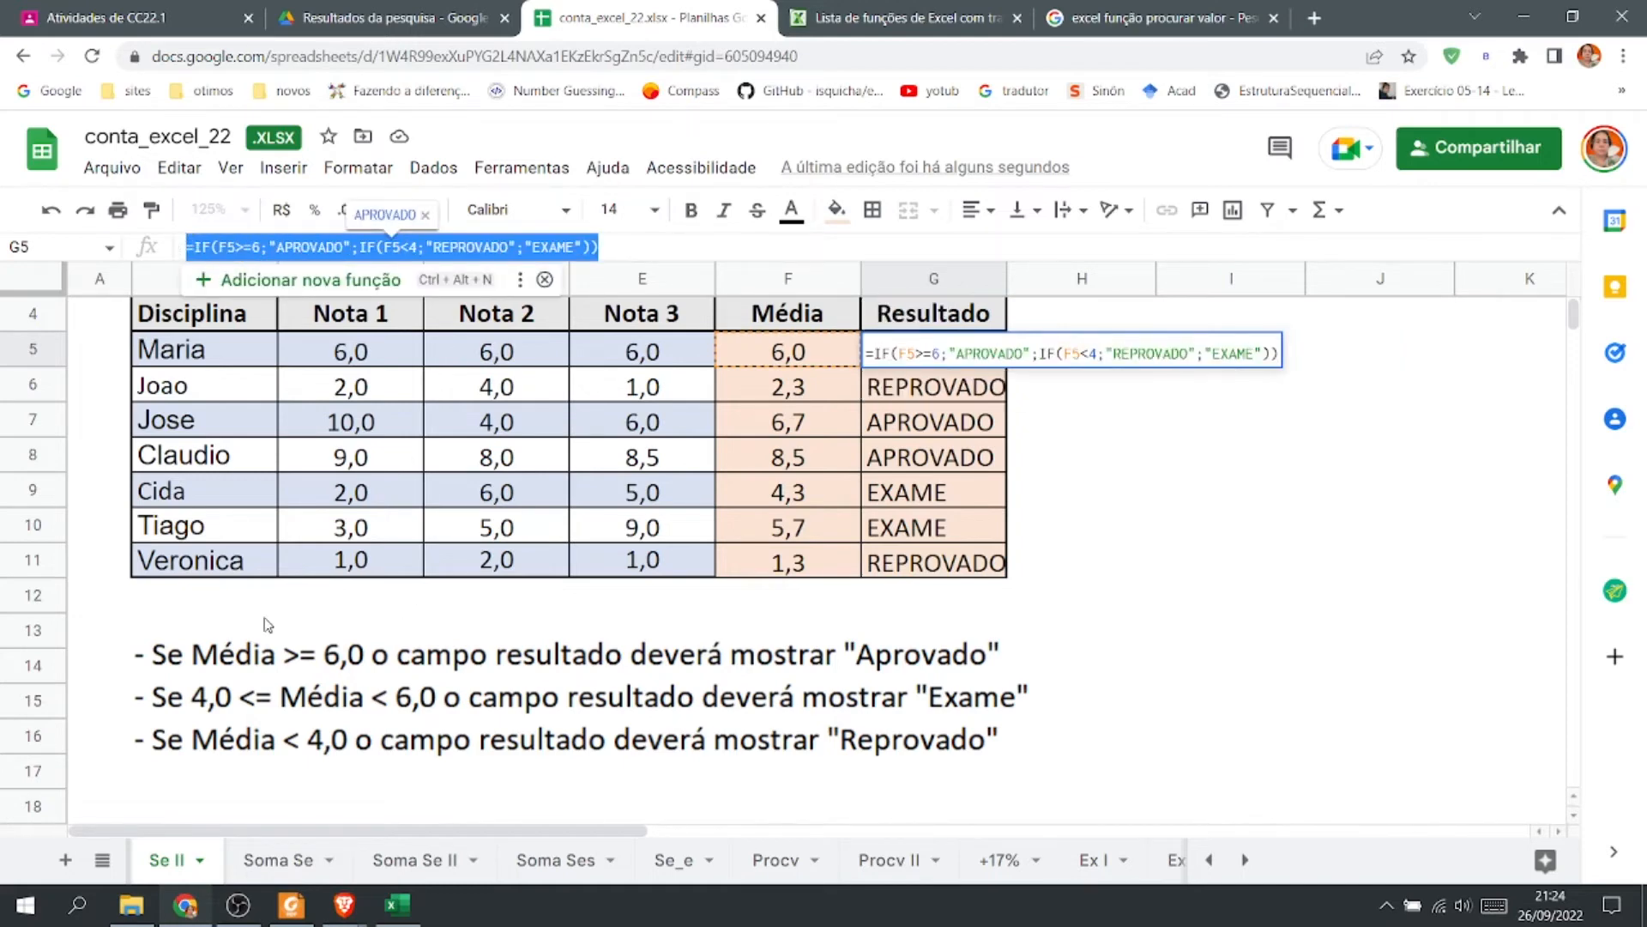
left_click(1076, 423)
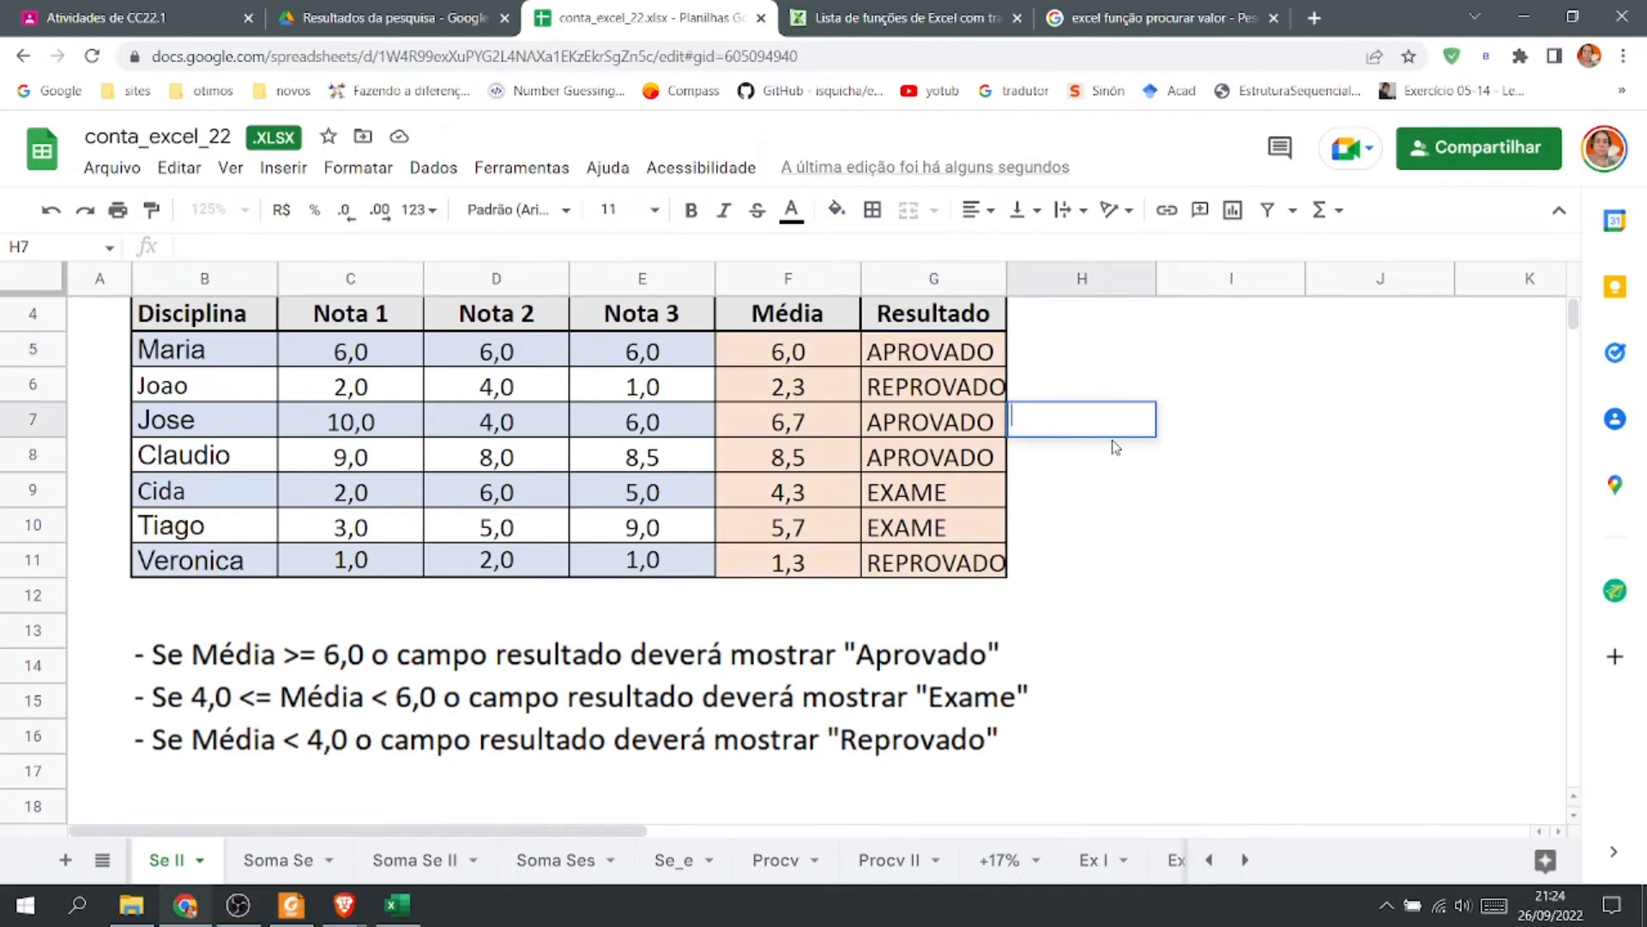
type("'")
key("ctrl+v")
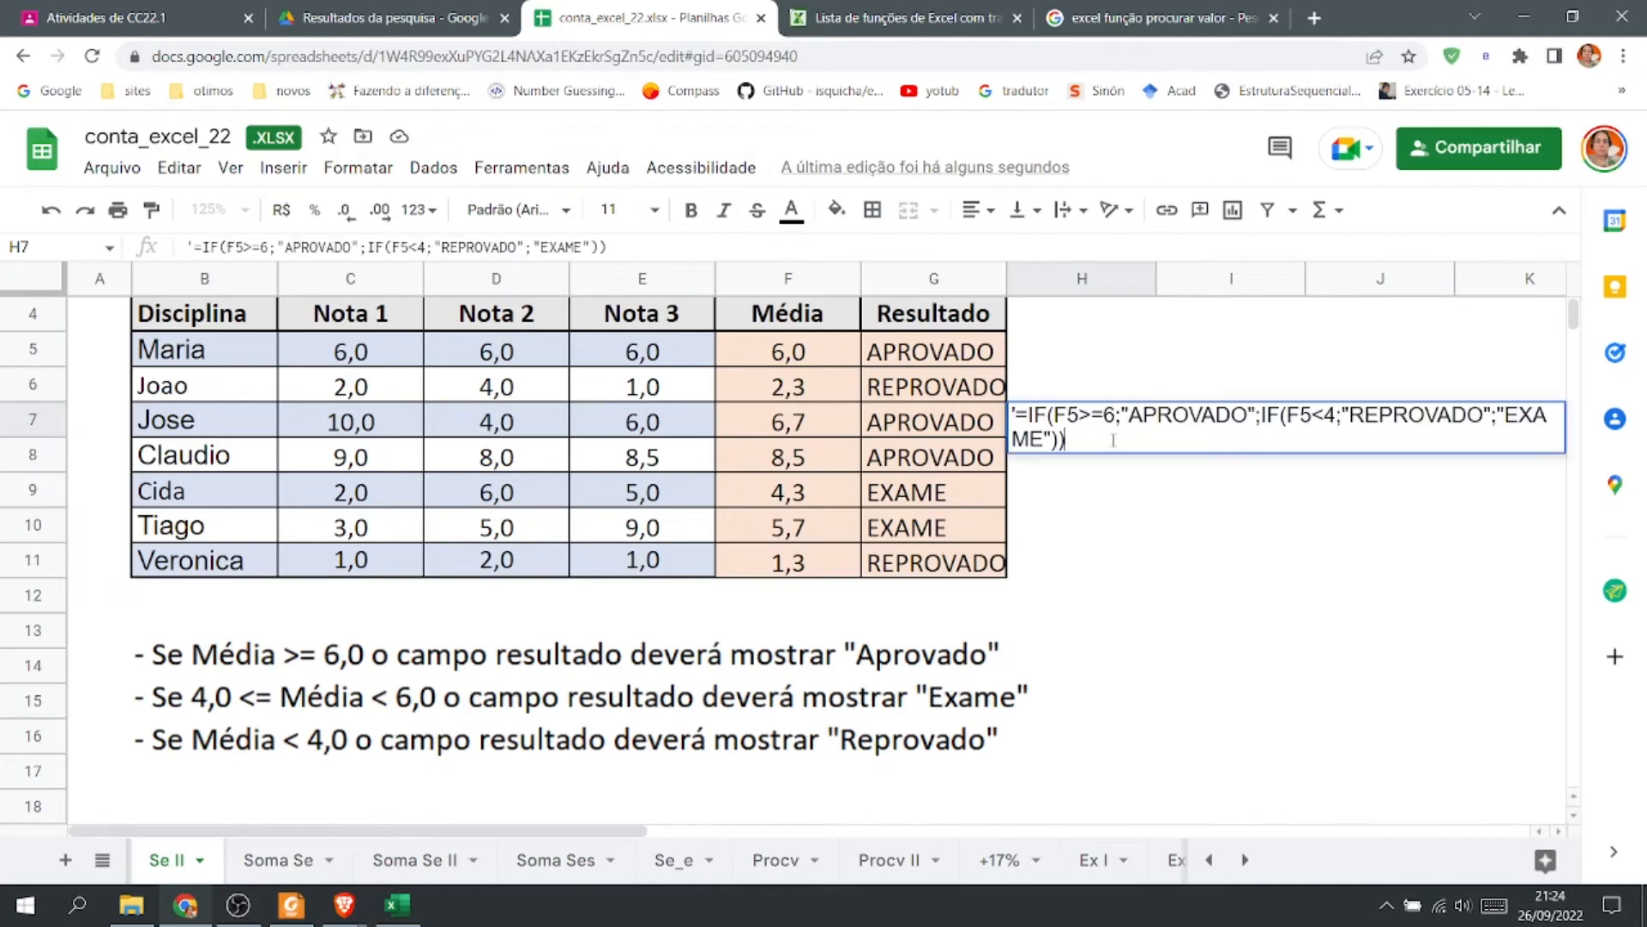
key("Return")
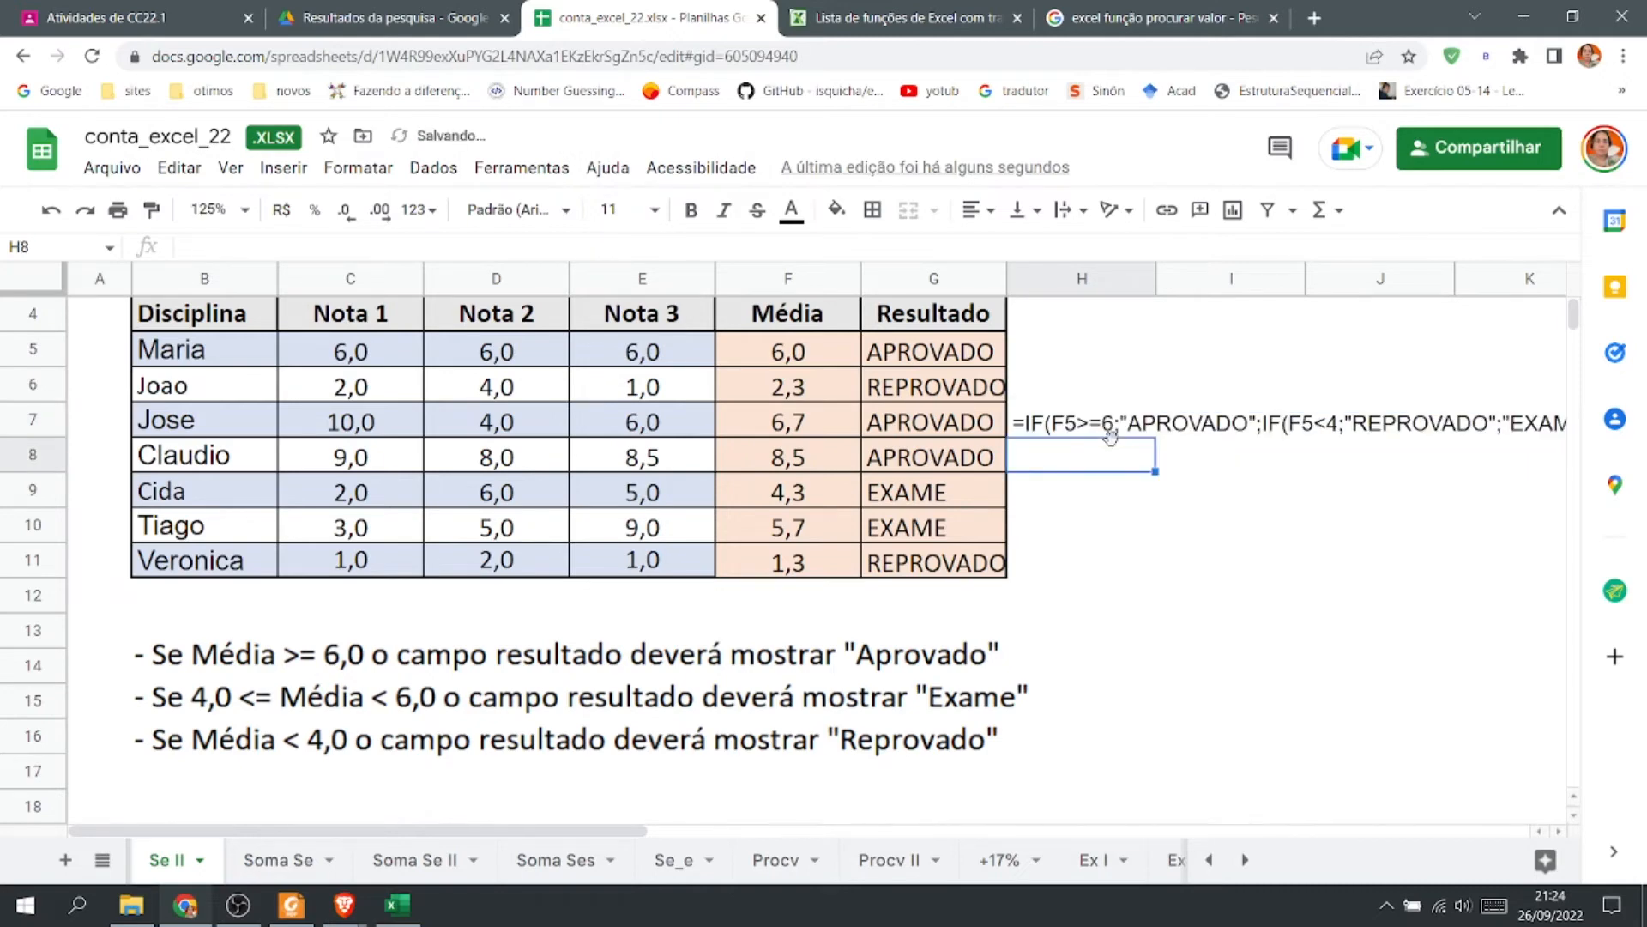
left_click(1562, 832)
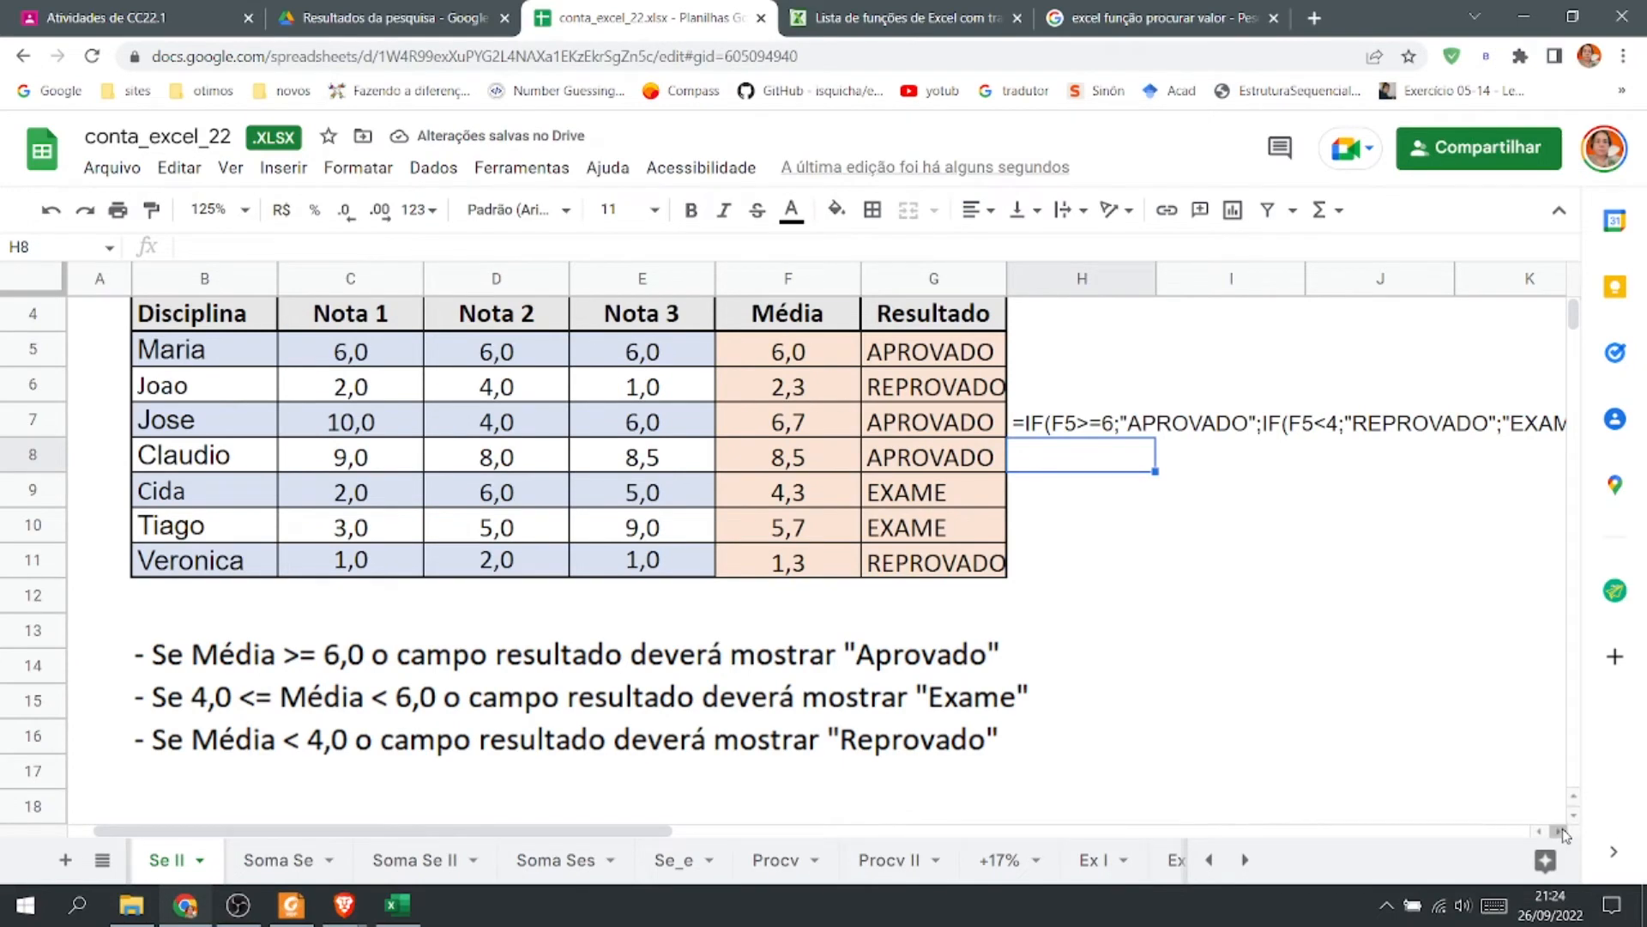
left_click(1562, 833)
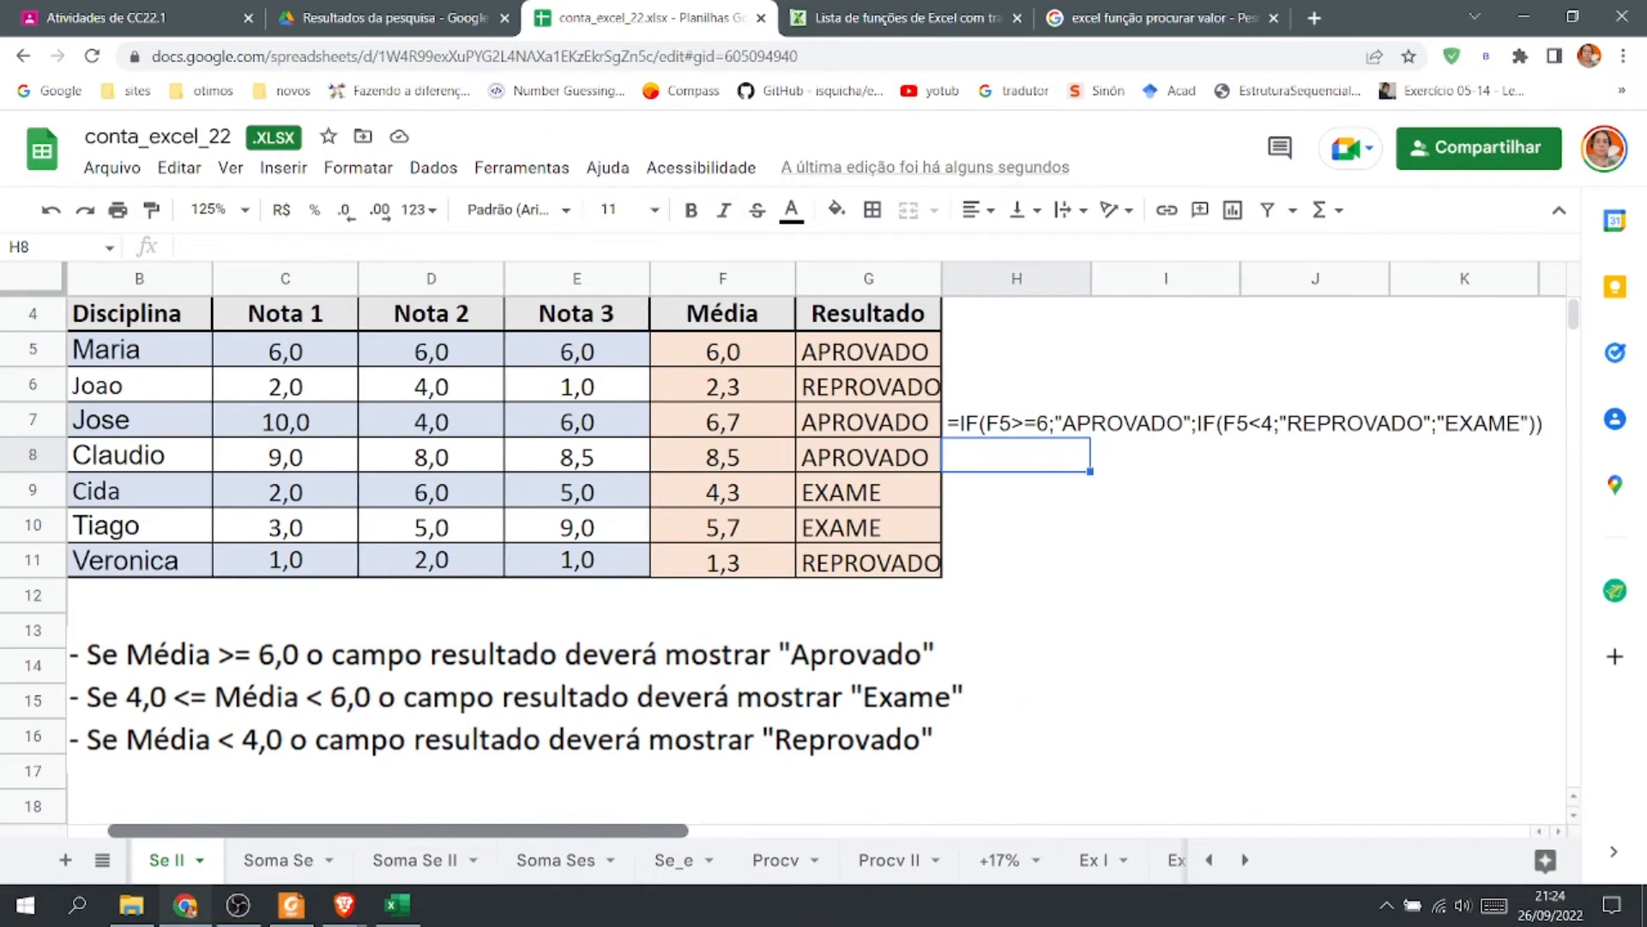
left_click_drag(628, 830, 690, 829)
left_click(1153, 558)
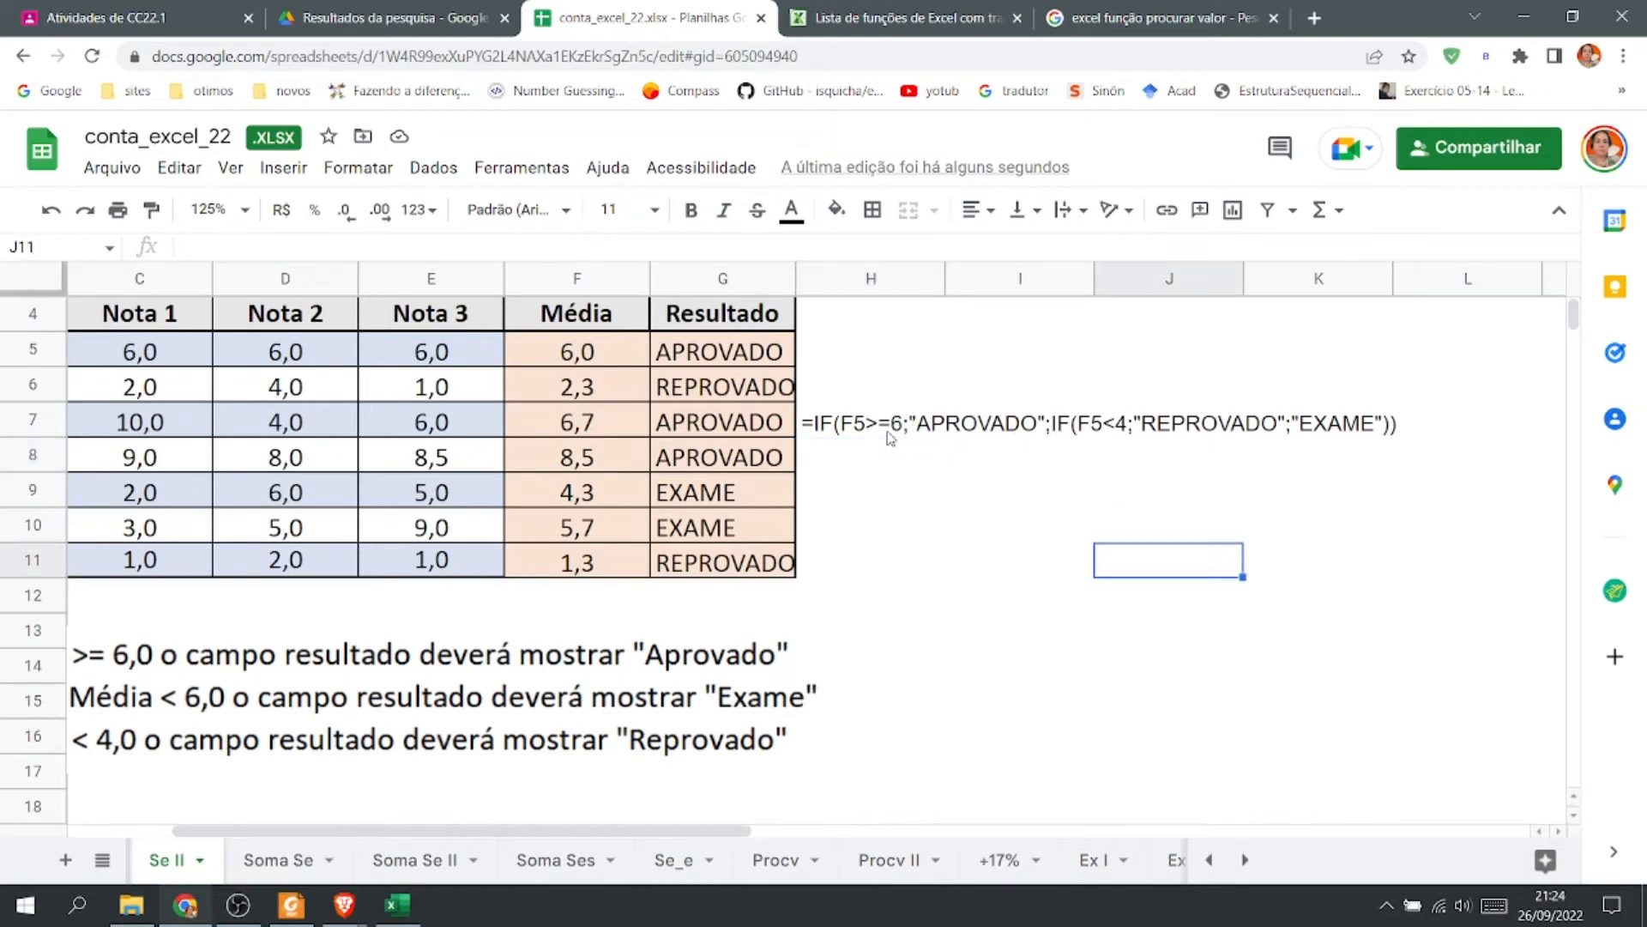
Replace both IF function names with SE in the H7 formula text and widen column H to fit it.
left_click(826, 429)
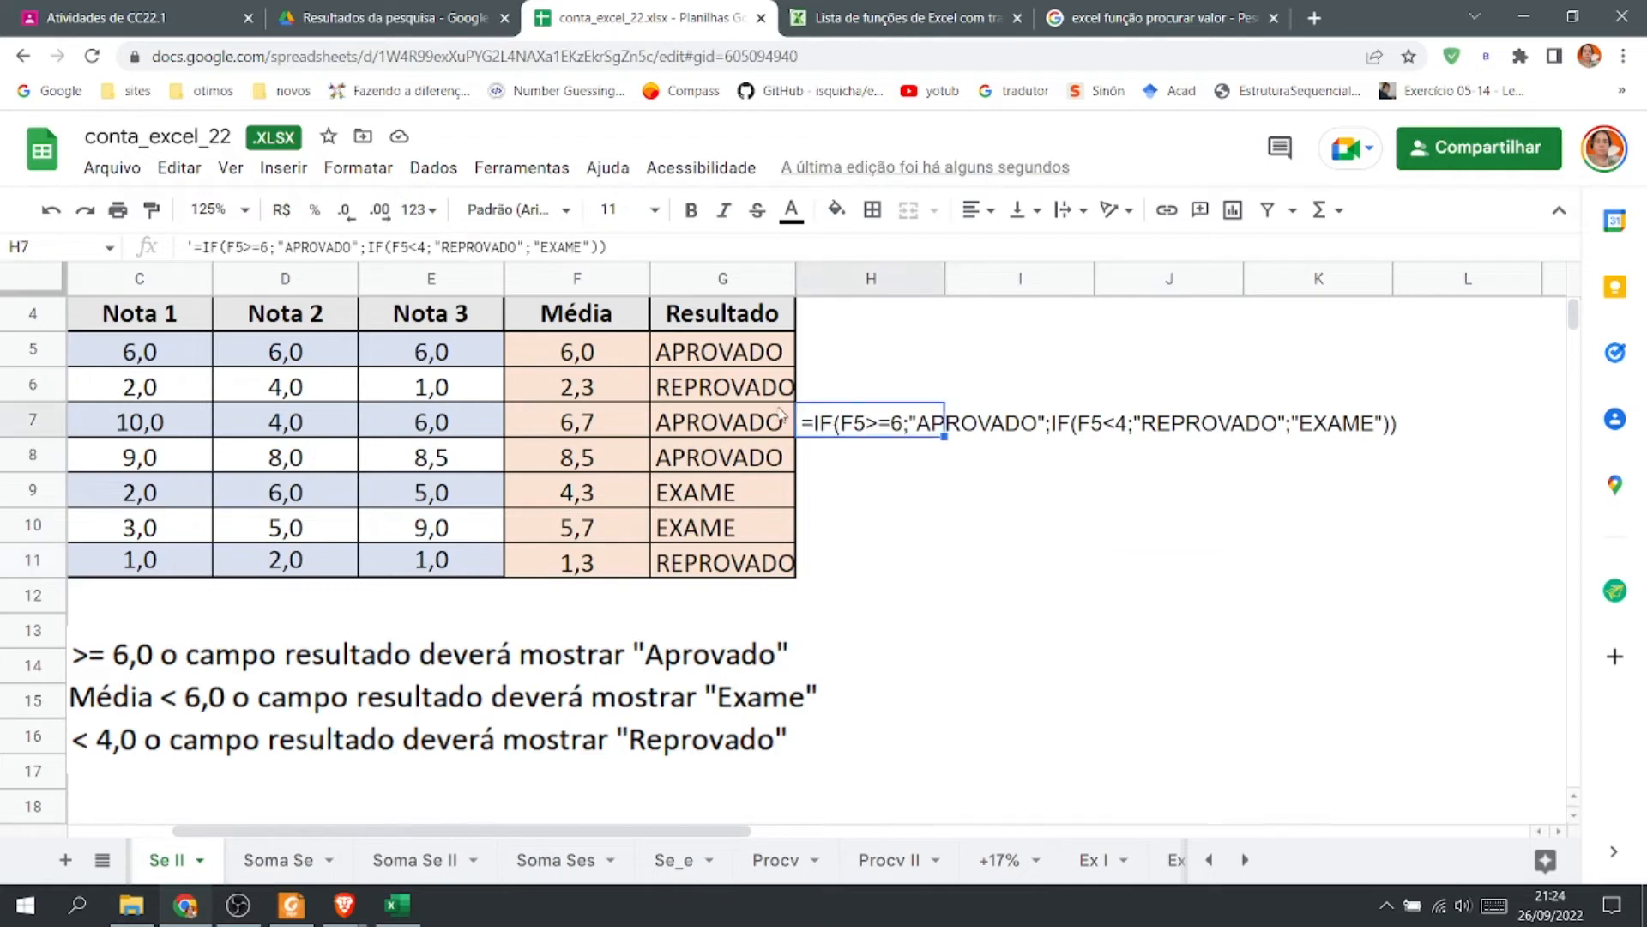
double_click(212, 248)
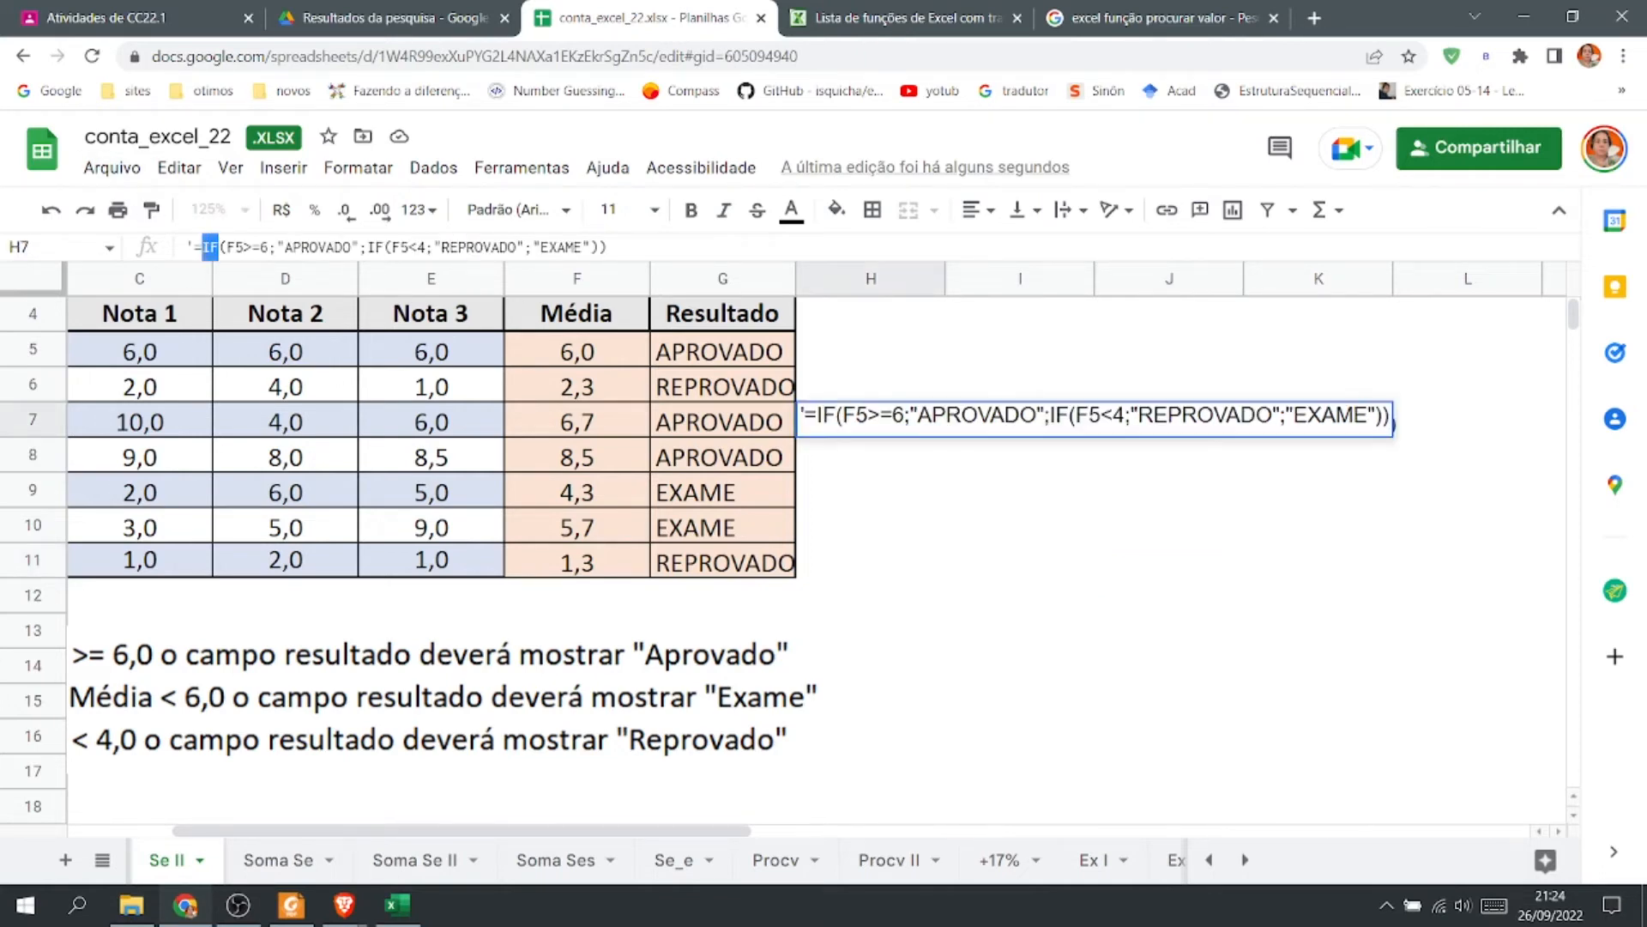
type("SE")
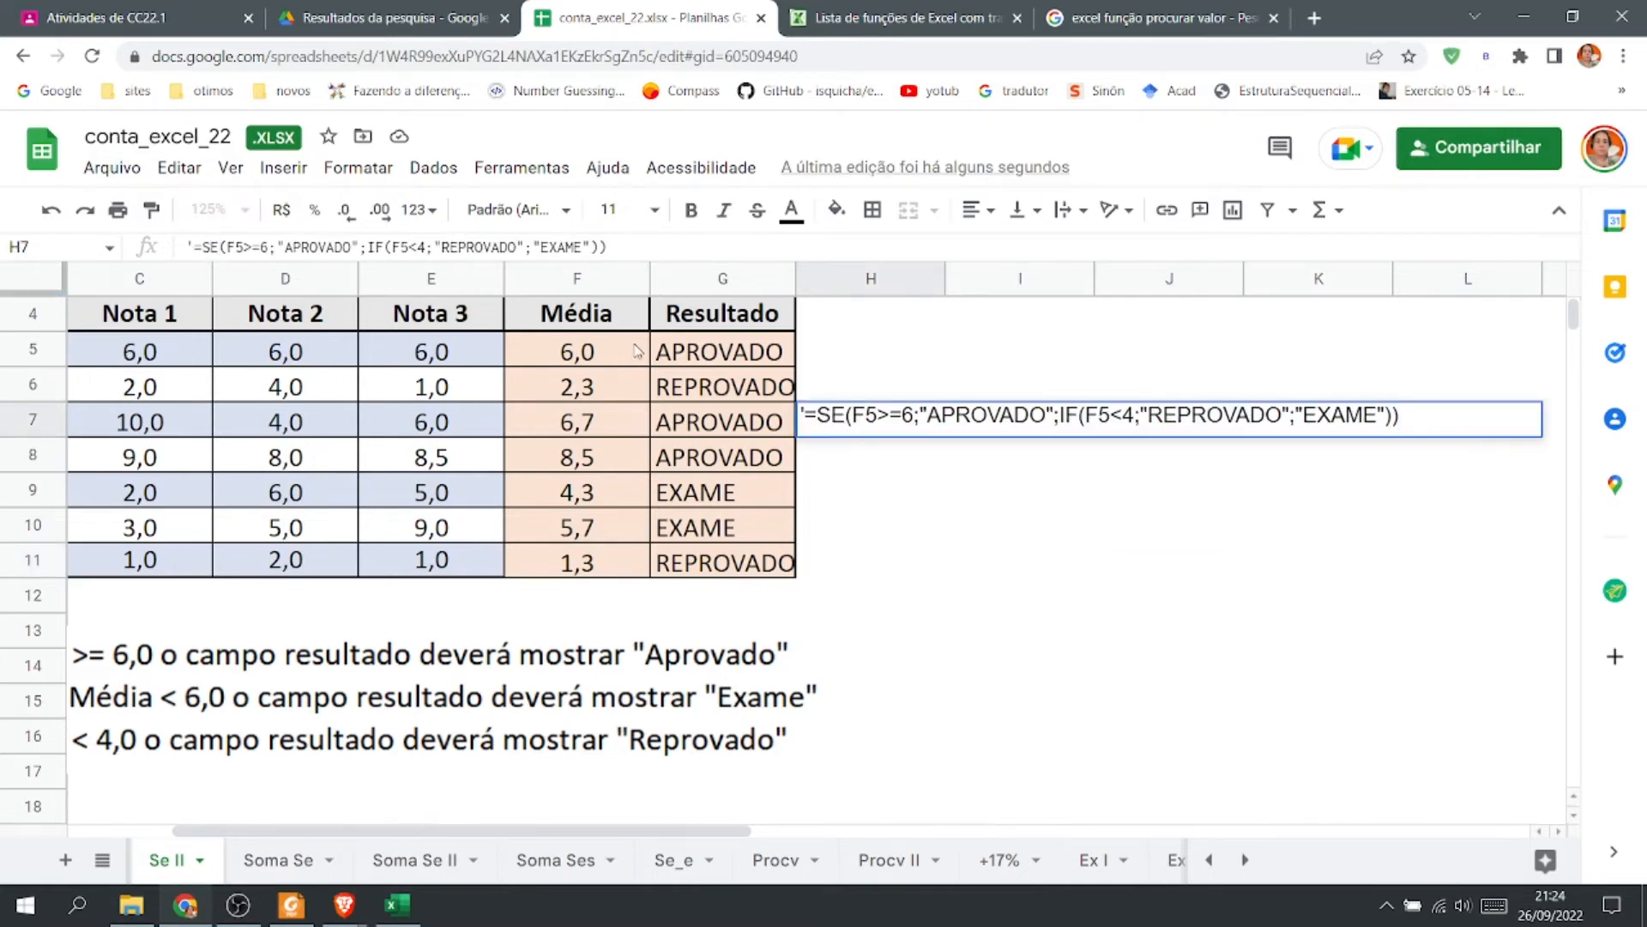
double_click(1069, 417)
type("SE")
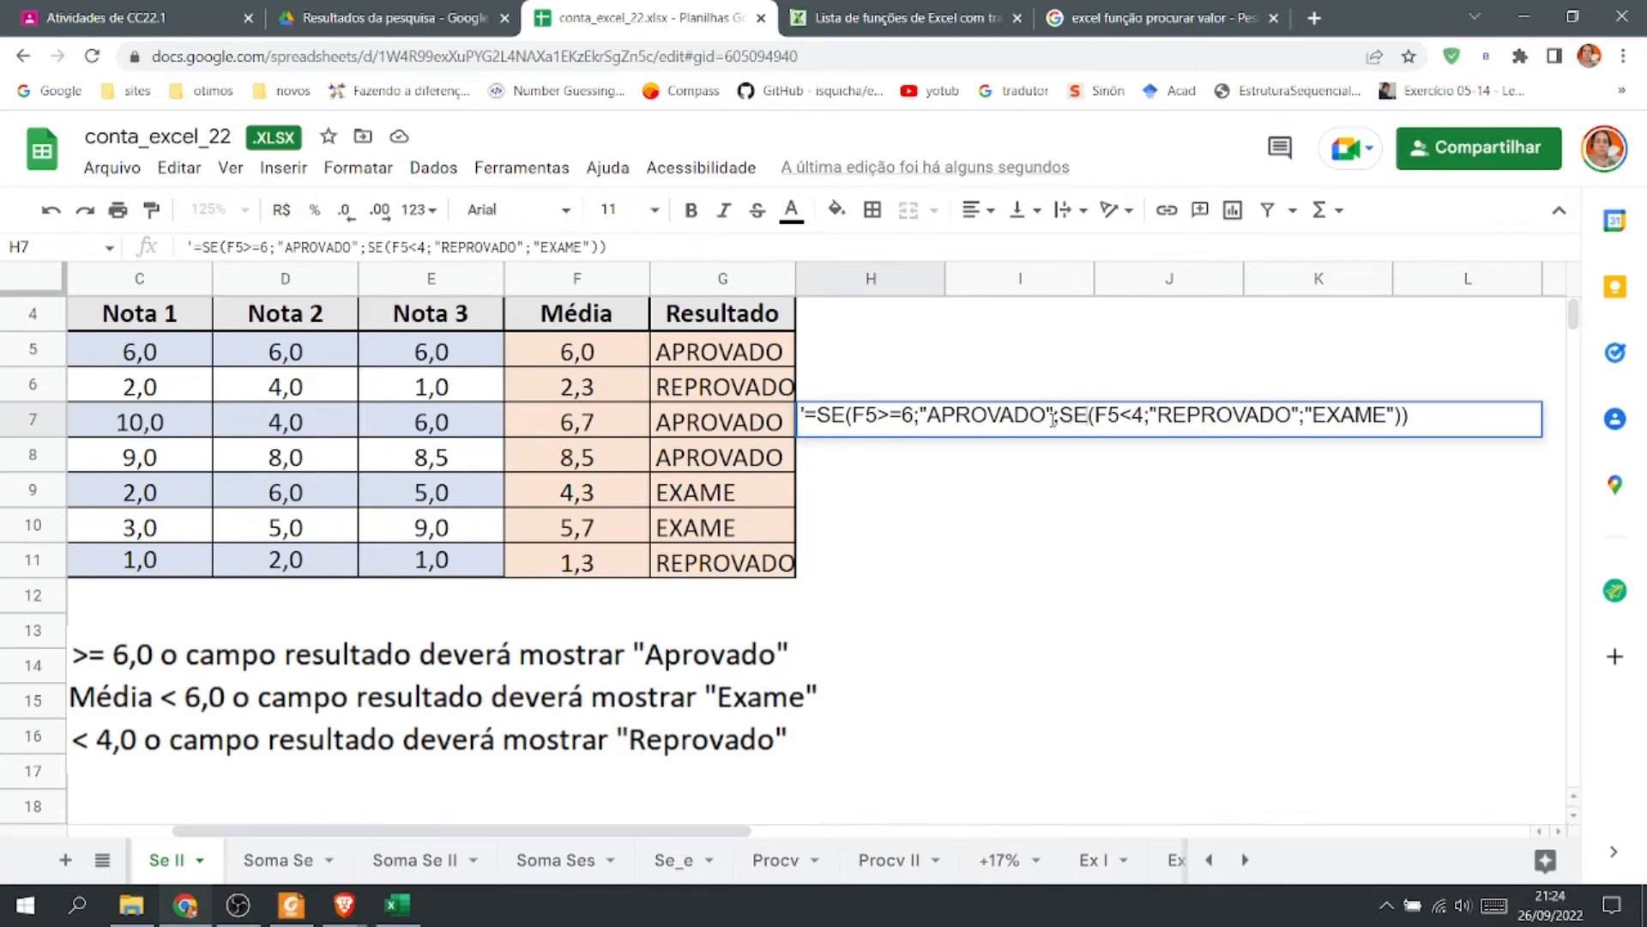
left_click(1344, 457)
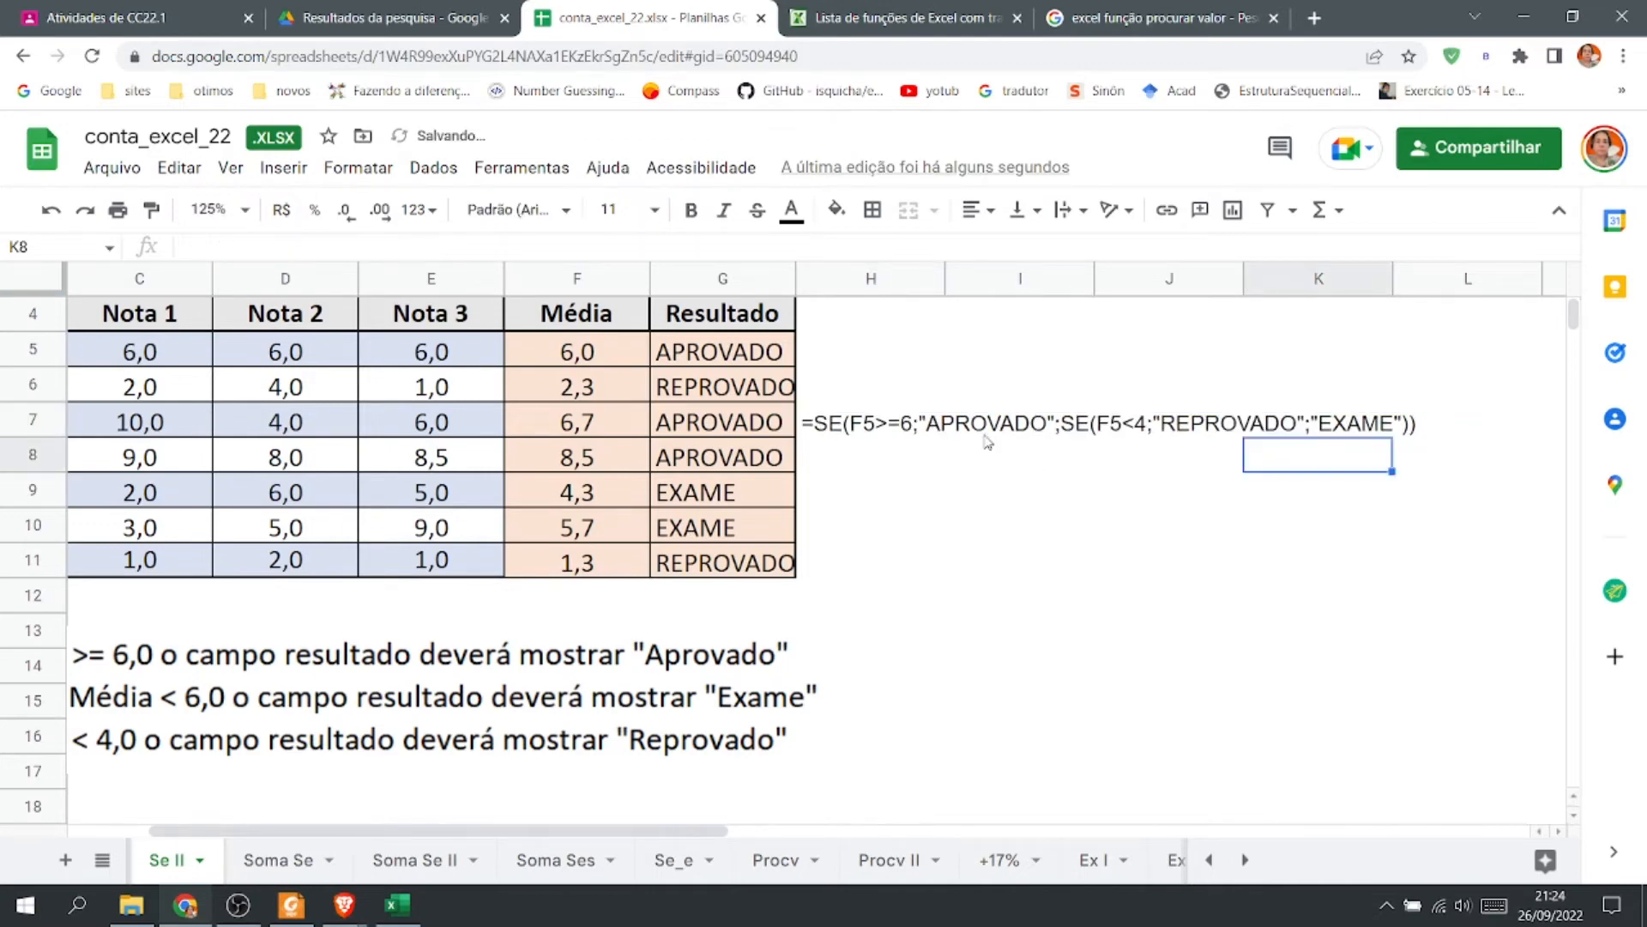
left_click(856, 429)
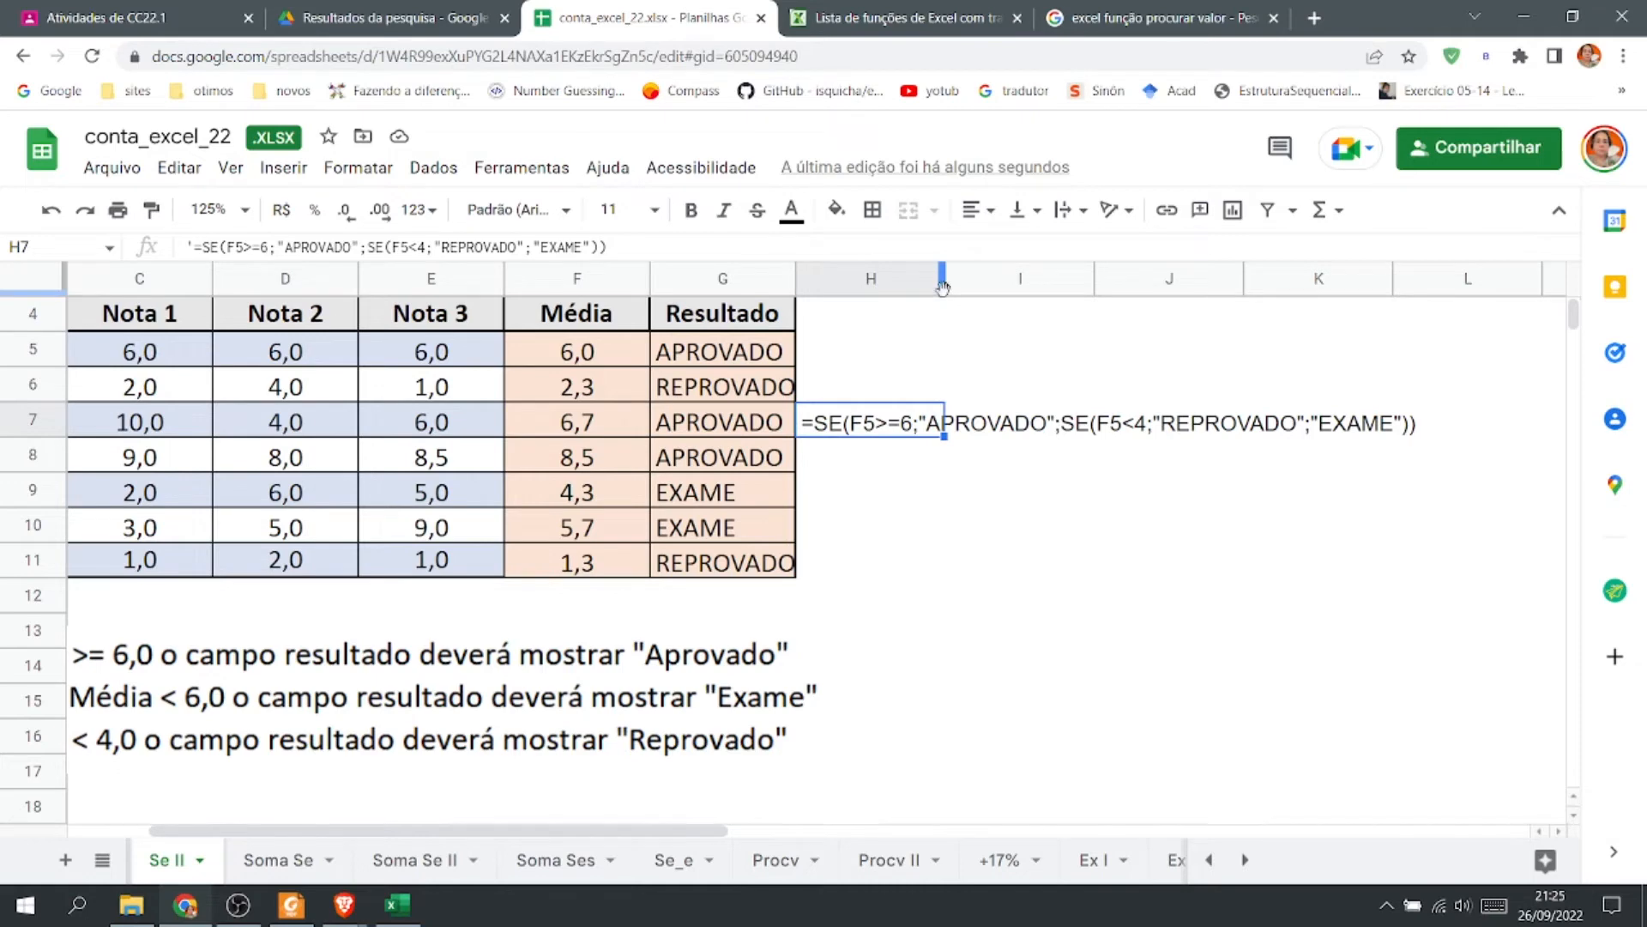
left_click_drag(942, 279, 1450, 279)
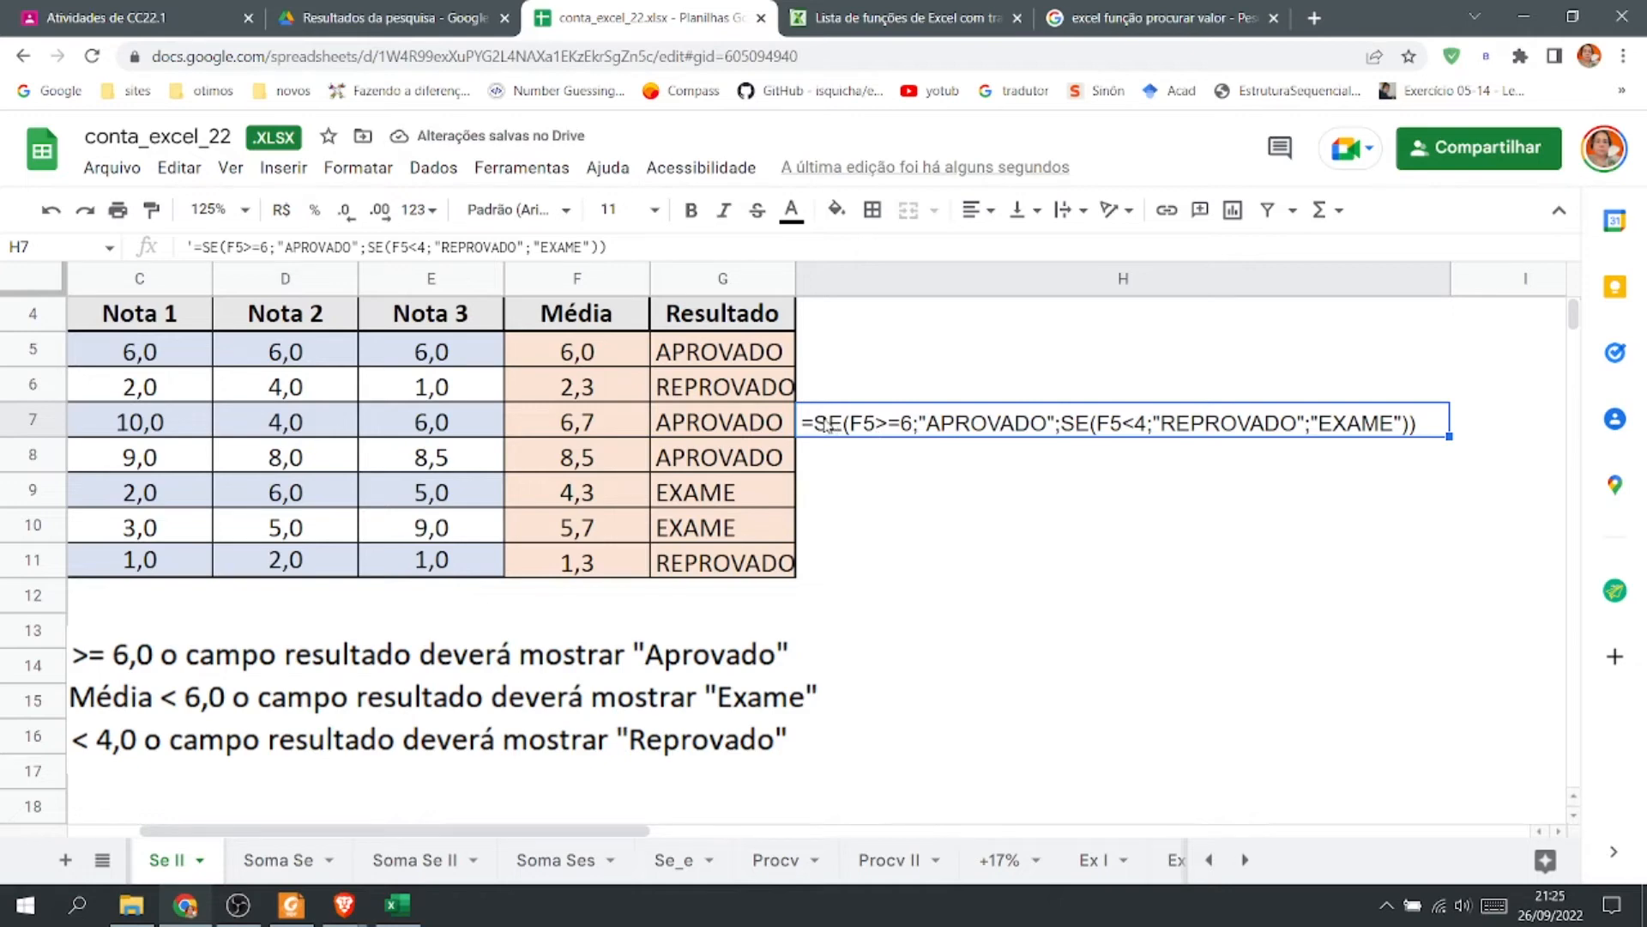
Highlight the condition and the result arguments of the nested SE formula text in H7 one by one.
double_click(825, 429)
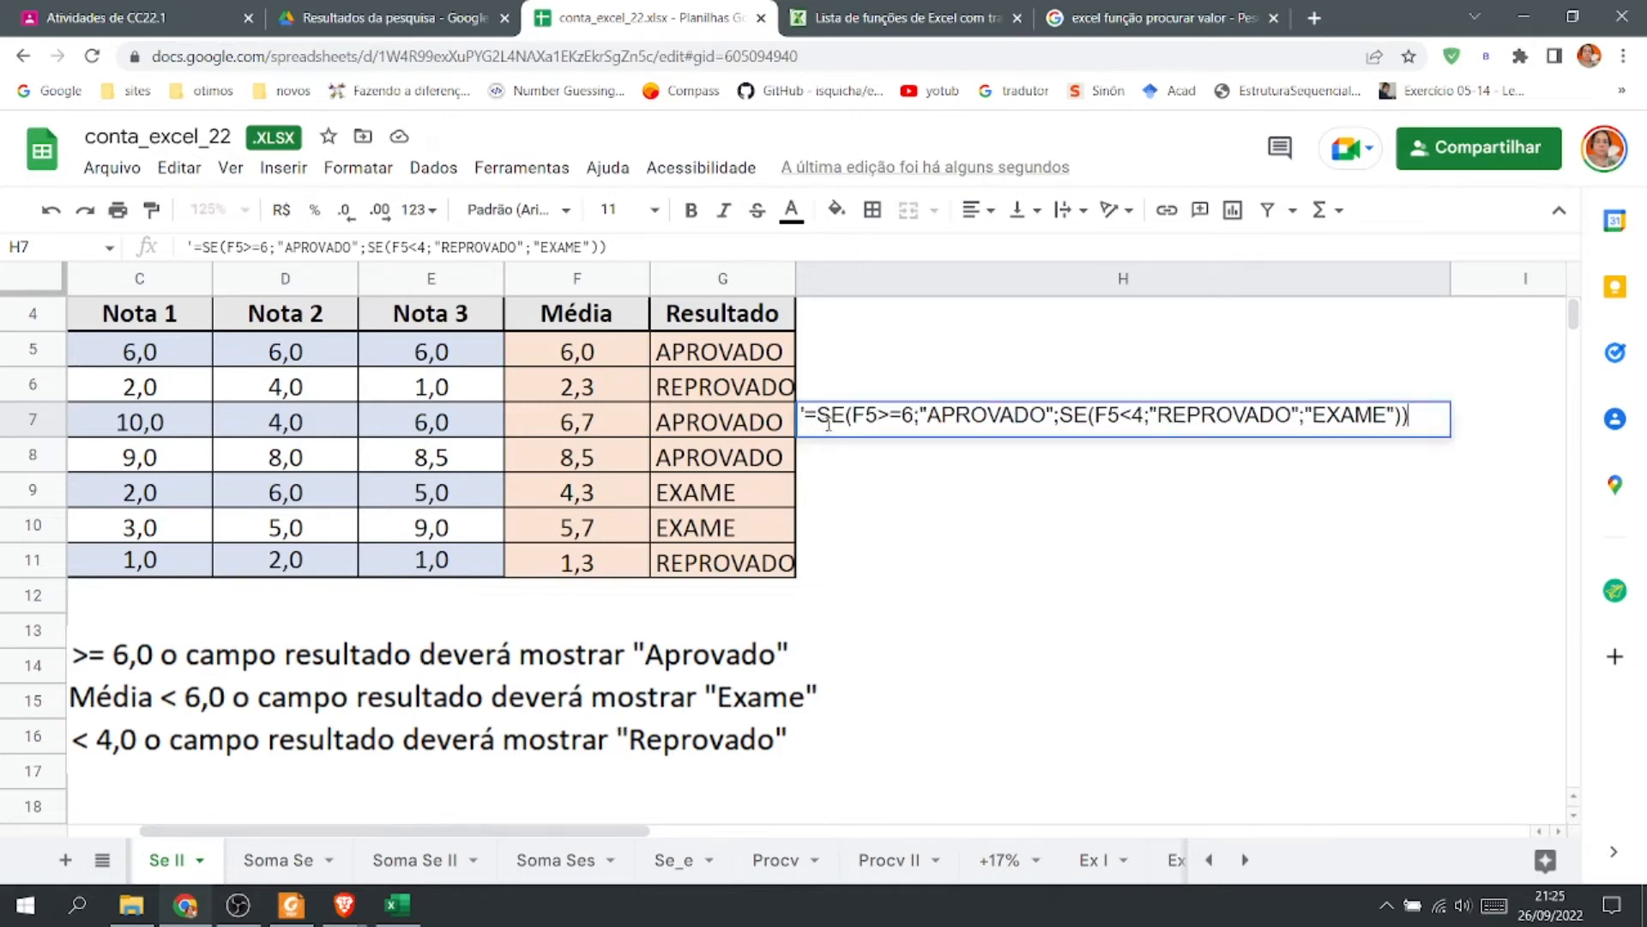
left_click(819, 414)
left_click(854, 411)
left_click_drag(854, 415, 913, 416)
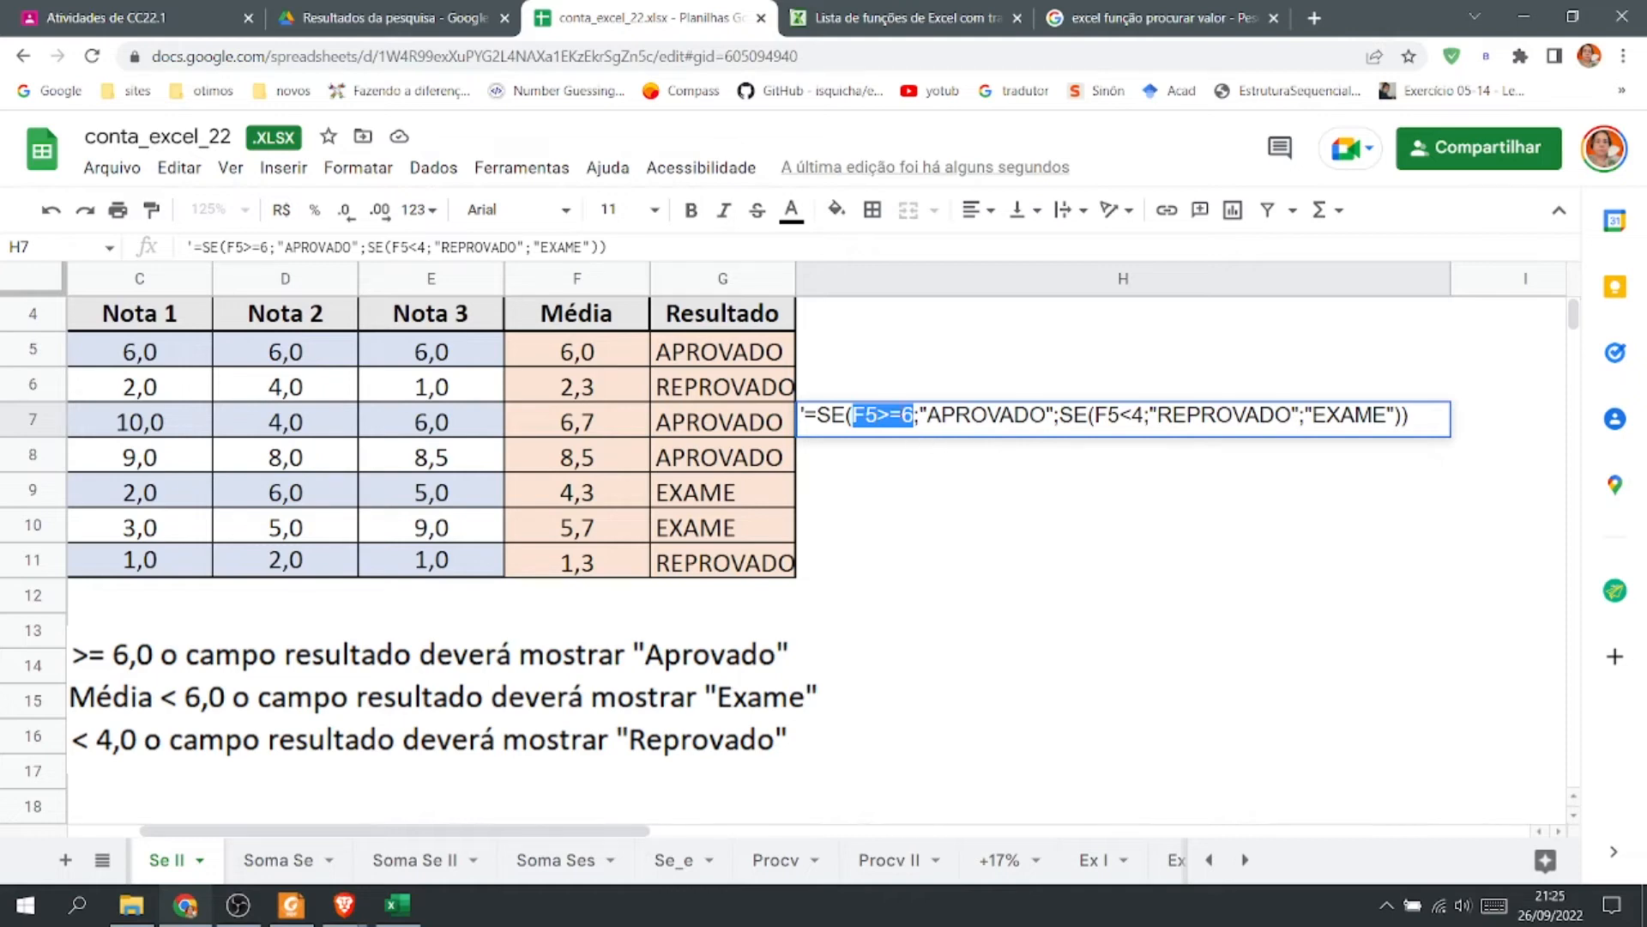
double_click(985, 415)
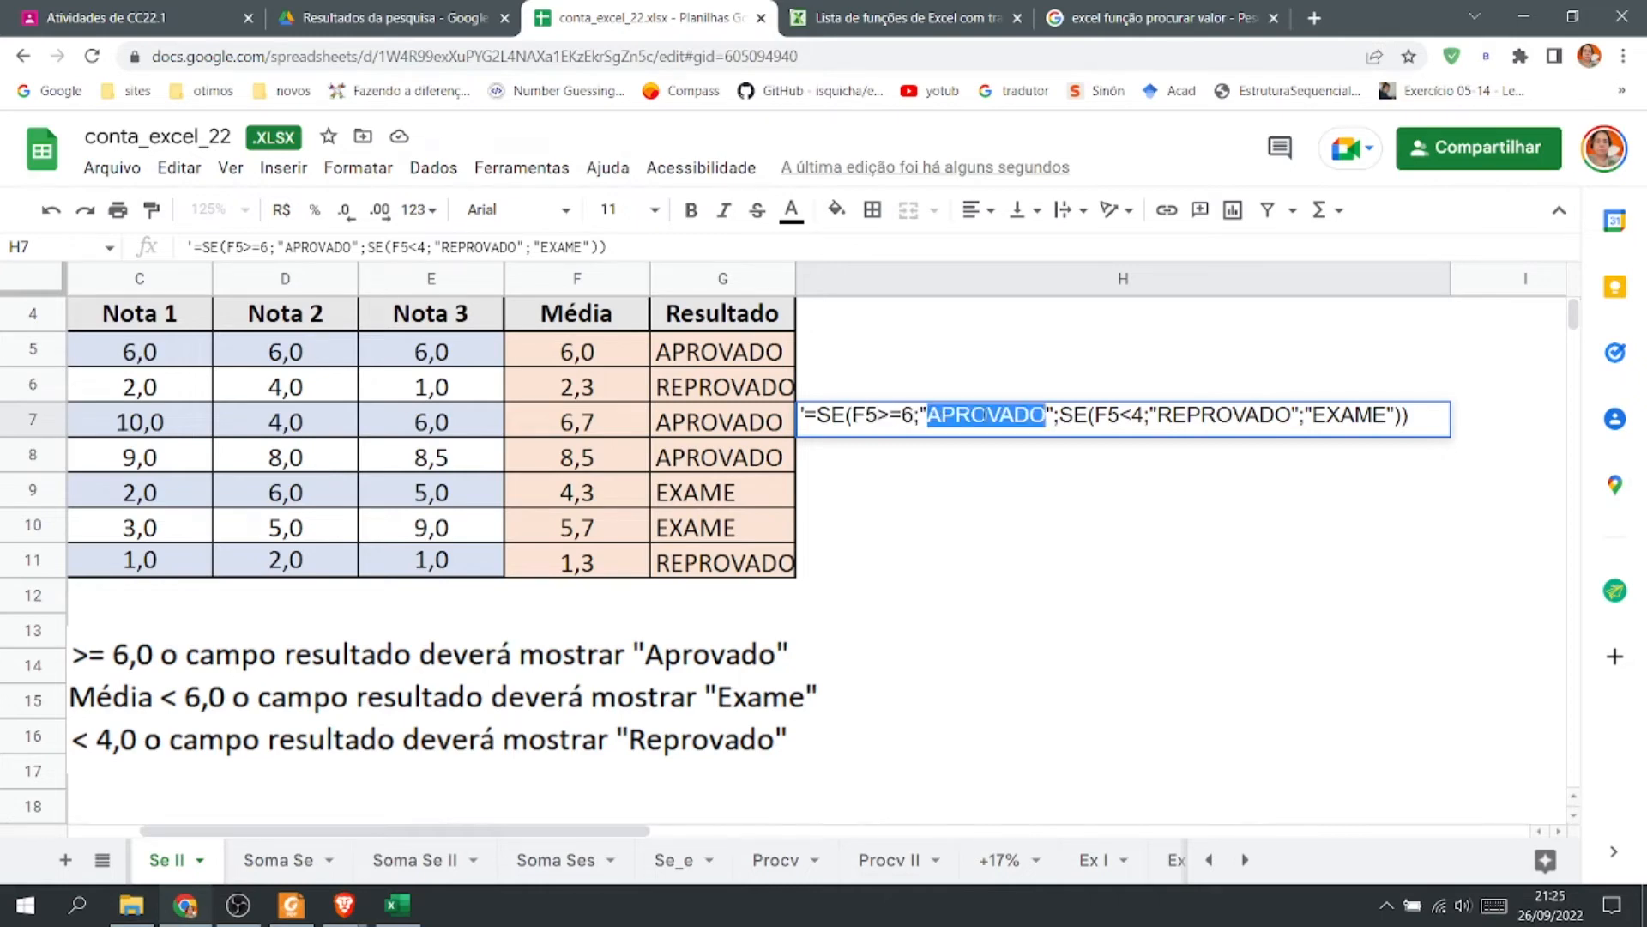
left_click_drag(853, 415, 915, 415)
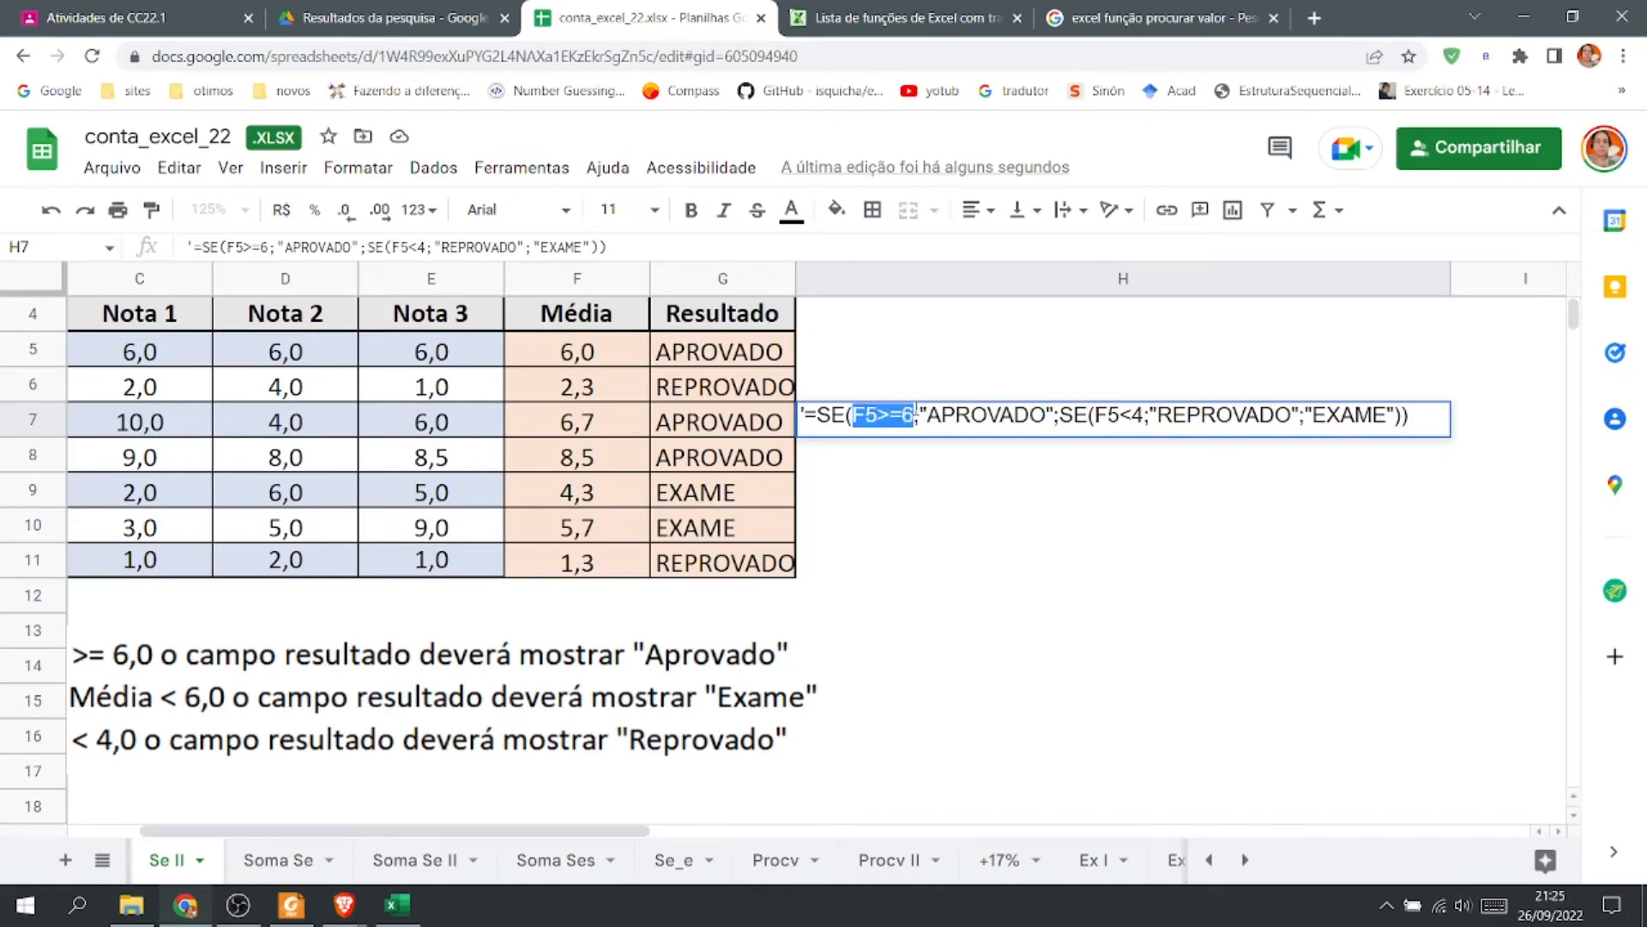
double_click(986, 415)
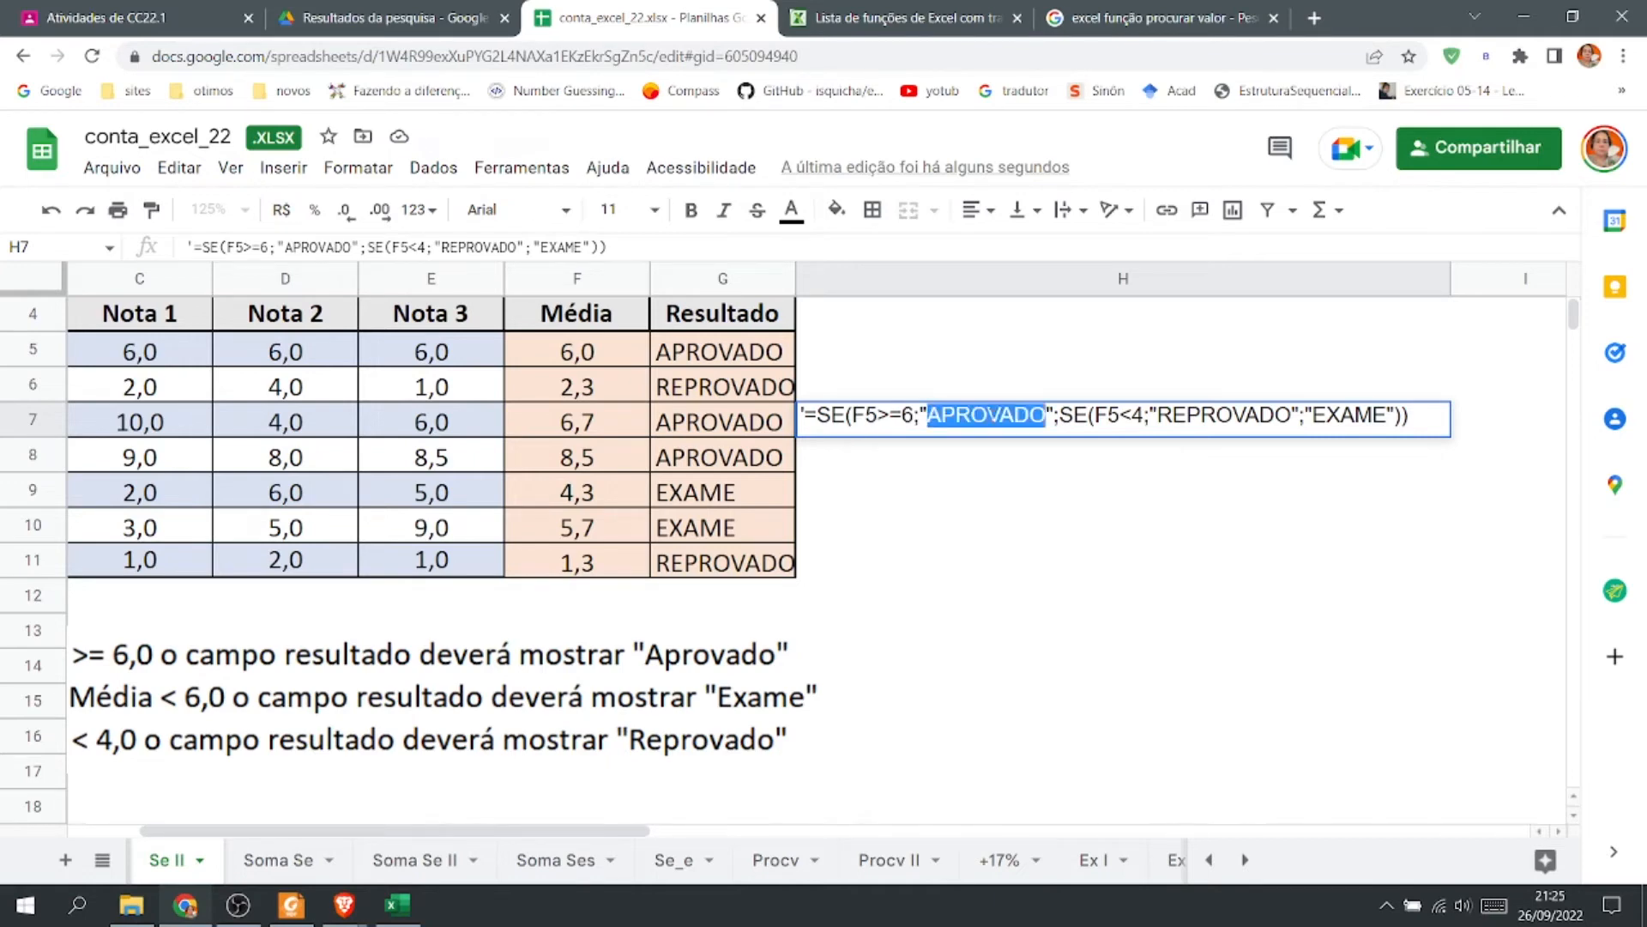
left_click_drag(1061, 416, 1097, 419)
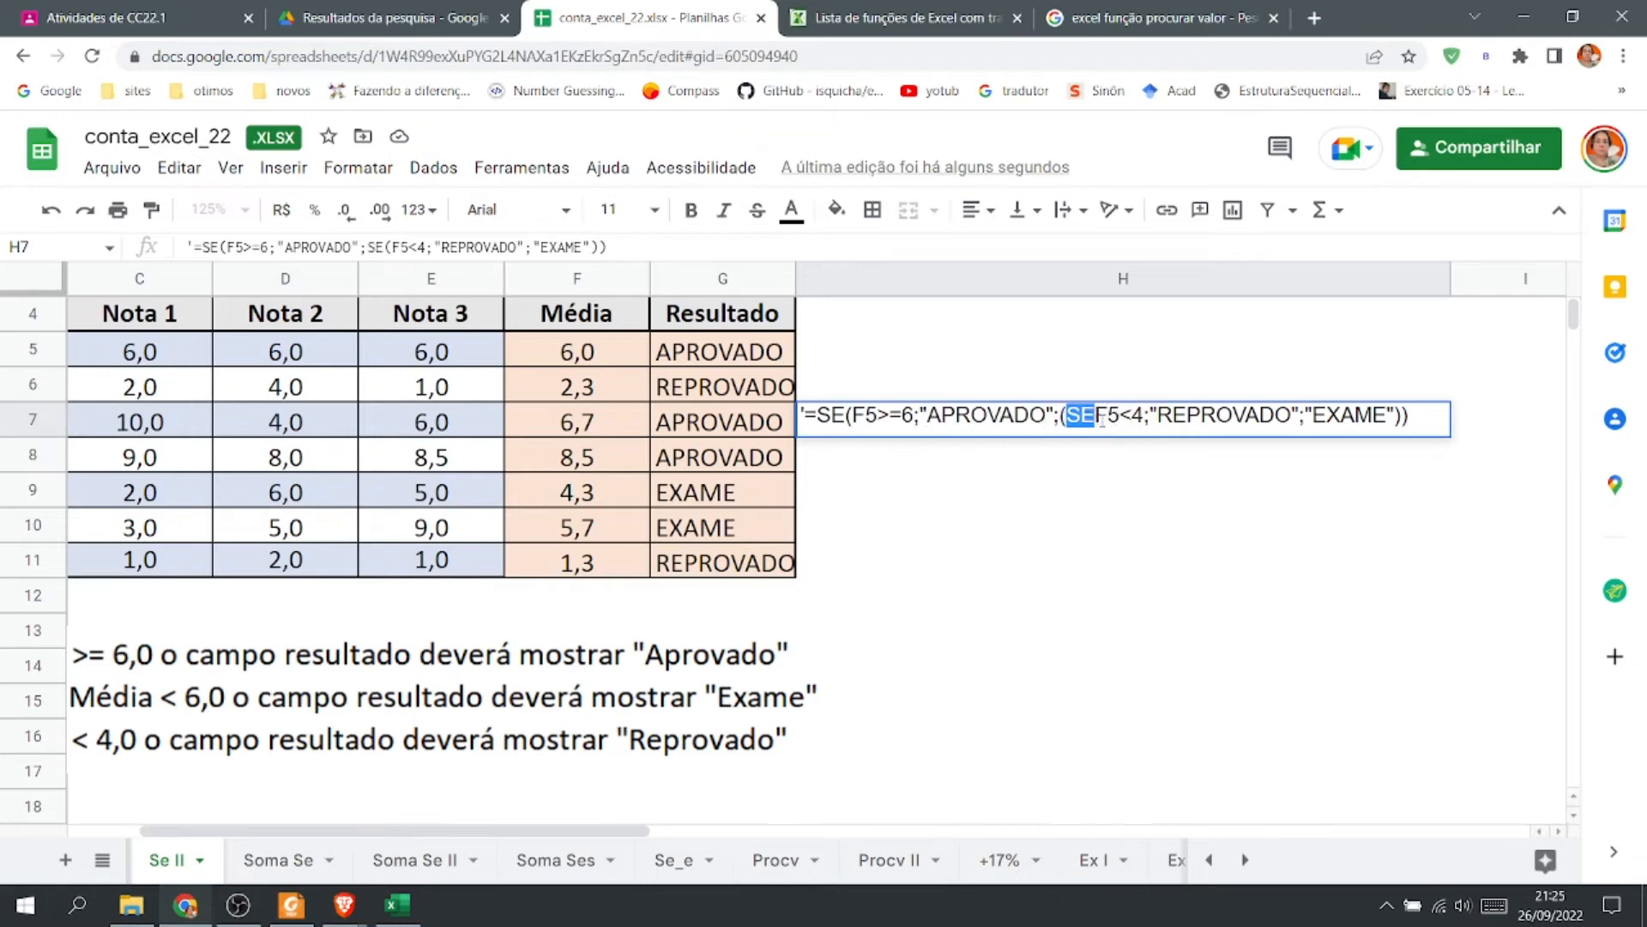
left_click(1129, 416)
left_click_drag(1098, 415, 1061, 416)
left_click(1064, 419)
double_click(1187, 417)
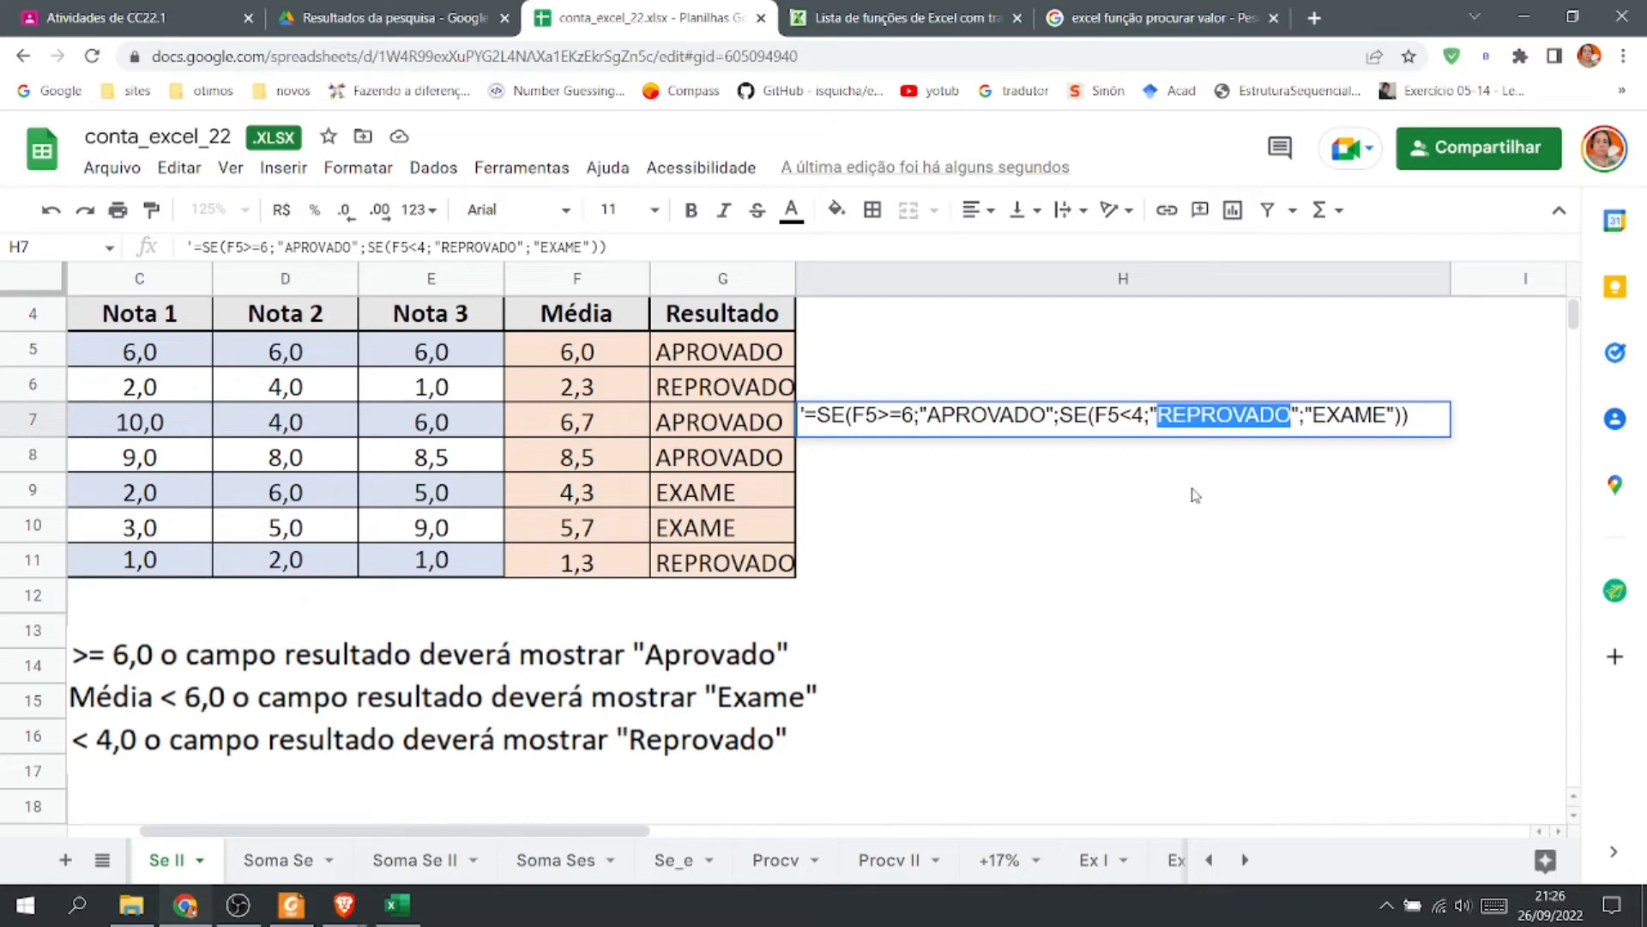
left_click(1347, 418)
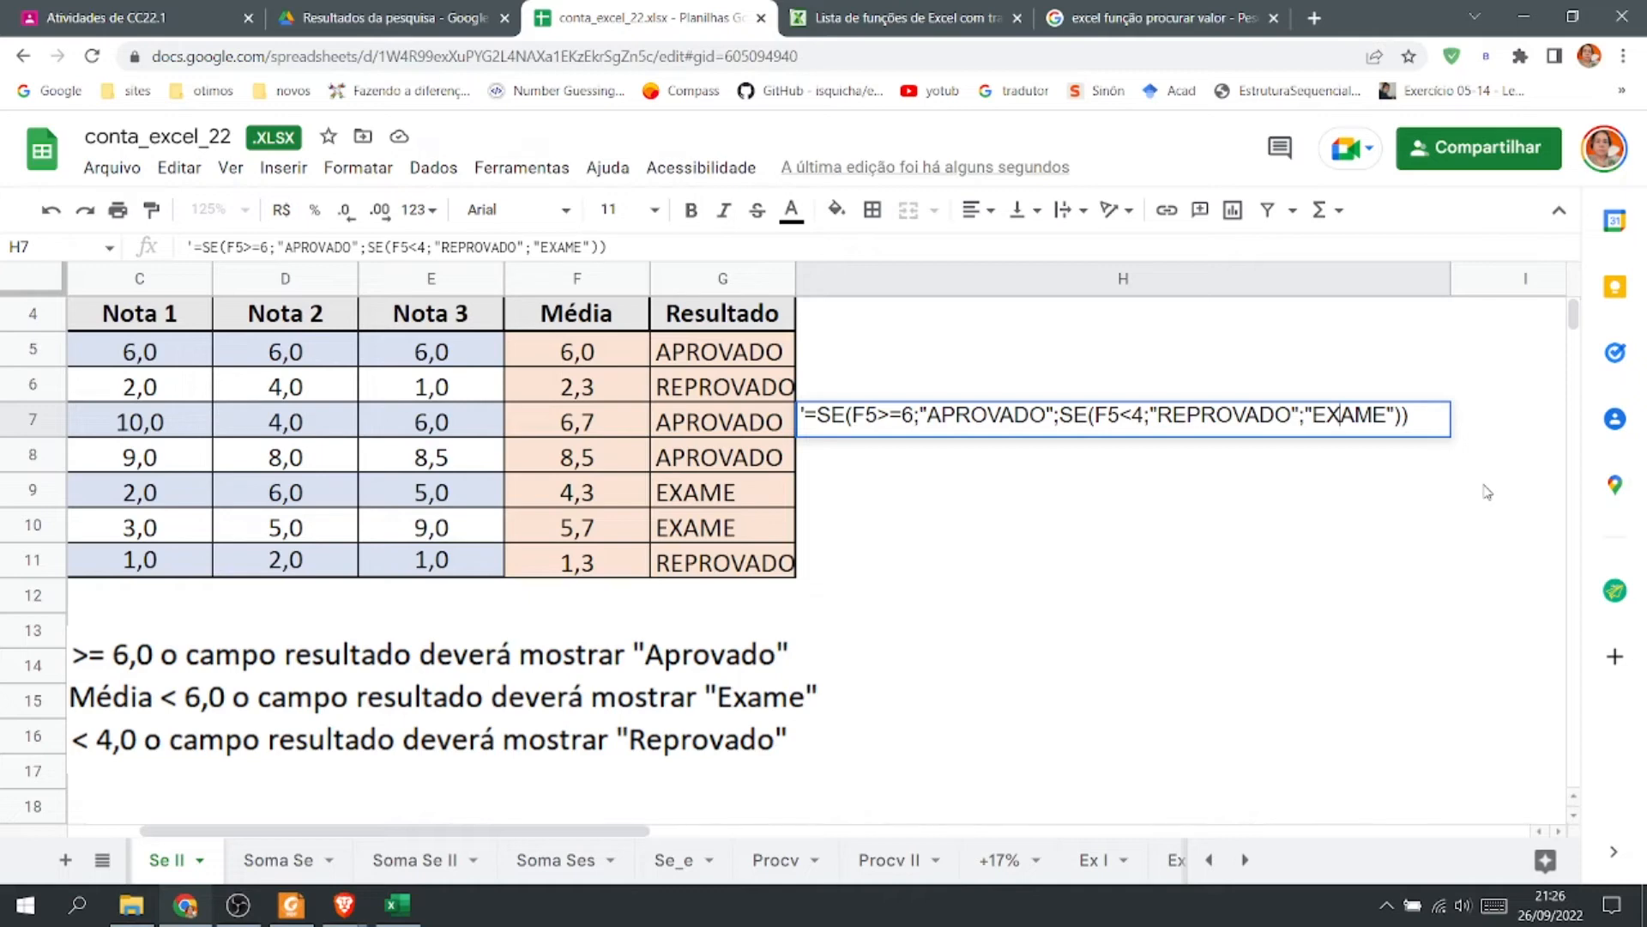
key("Return")
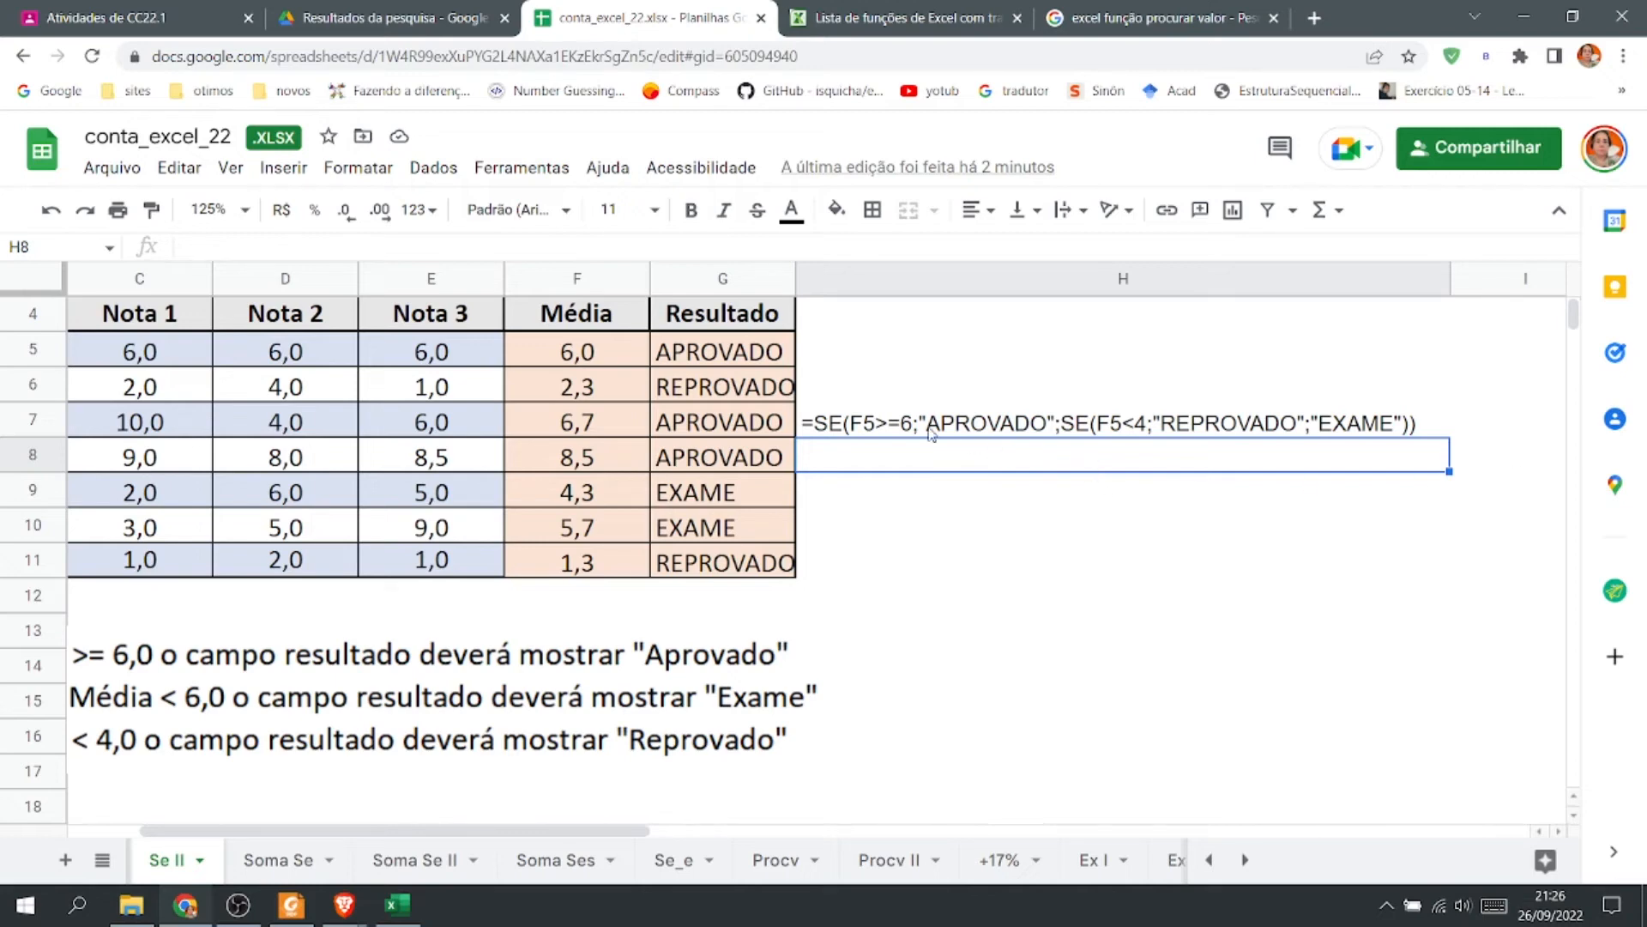
double_click(864, 421)
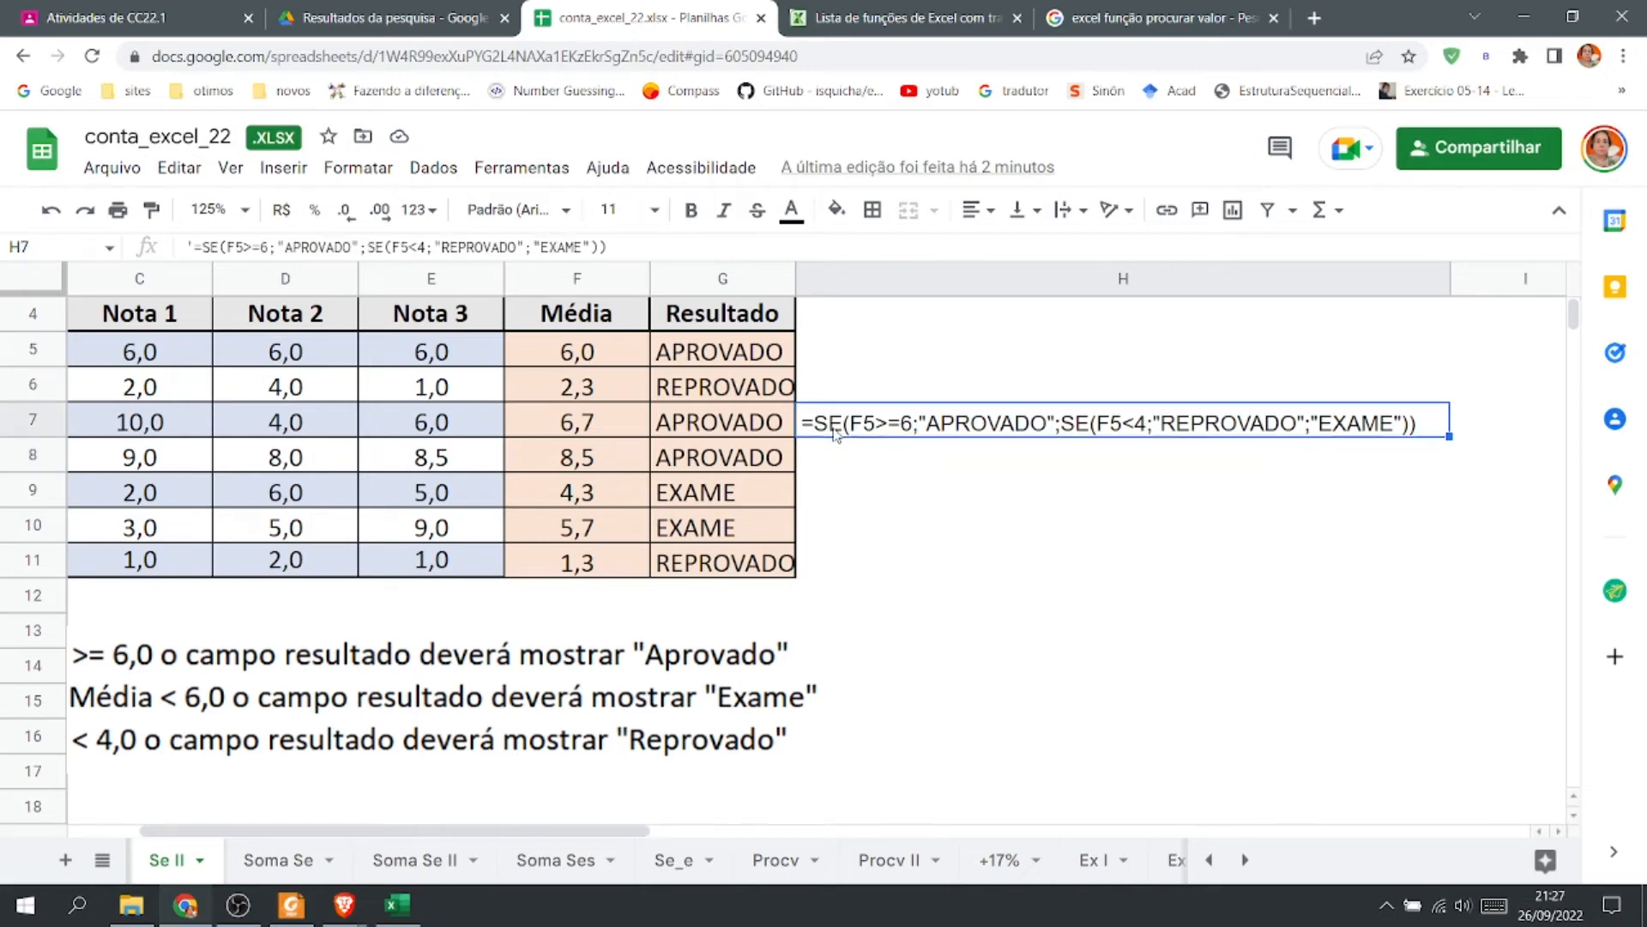
left_click_drag(867, 422, 1248, 416)
left_click(1355, 415)
double_click(1356, 416)
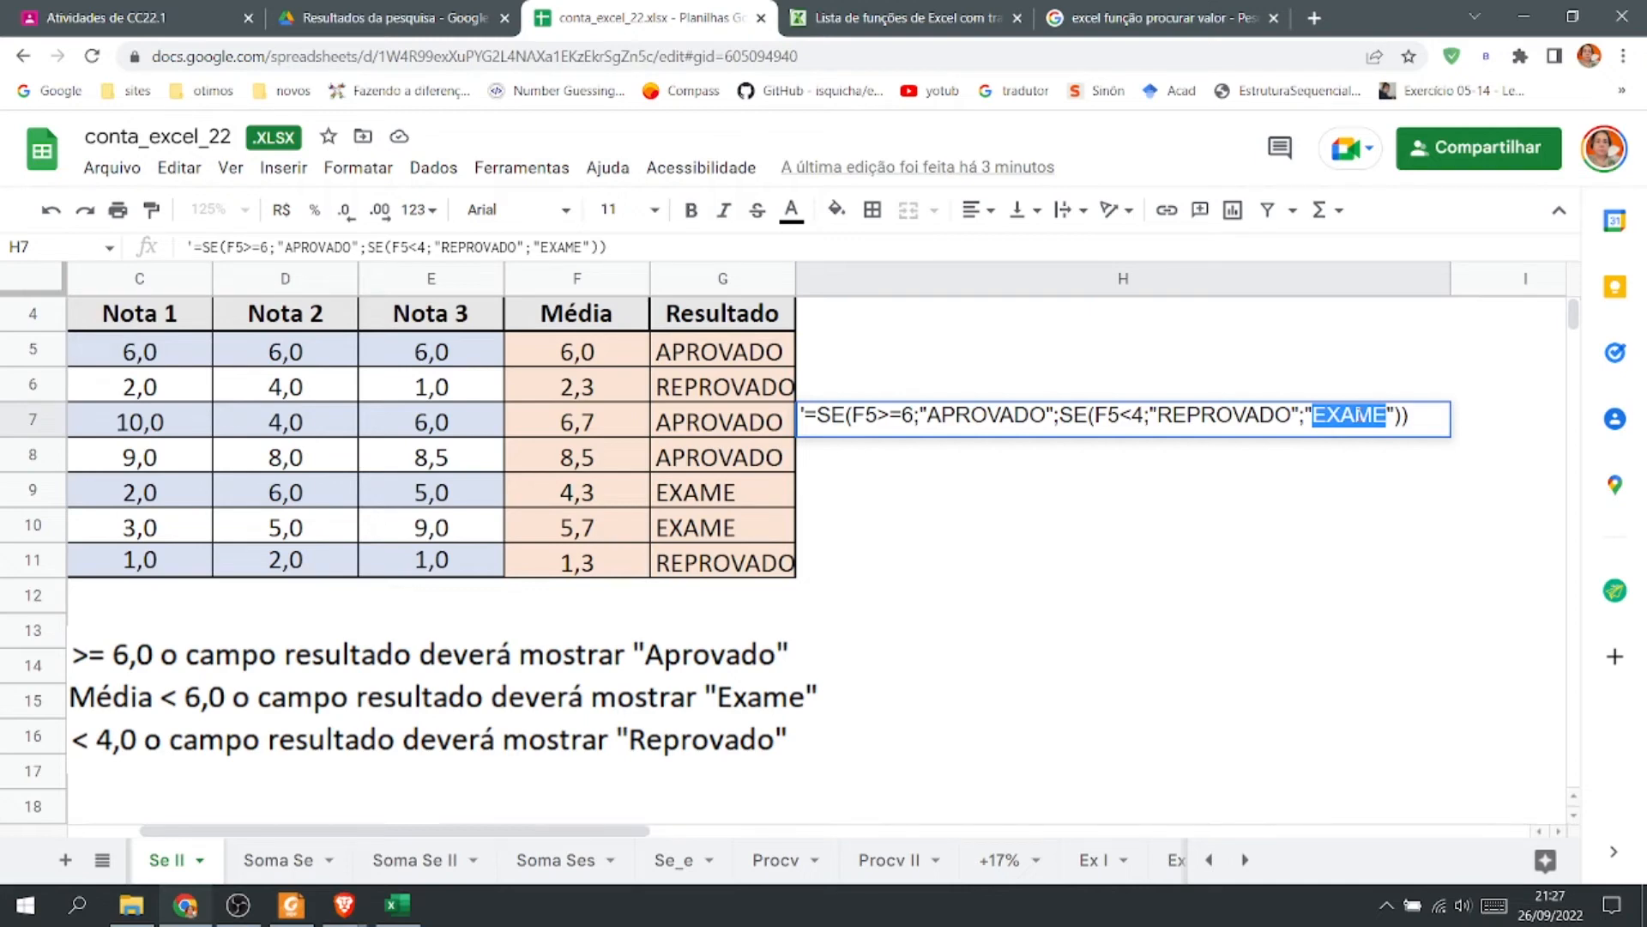
left_click(1426, 411)
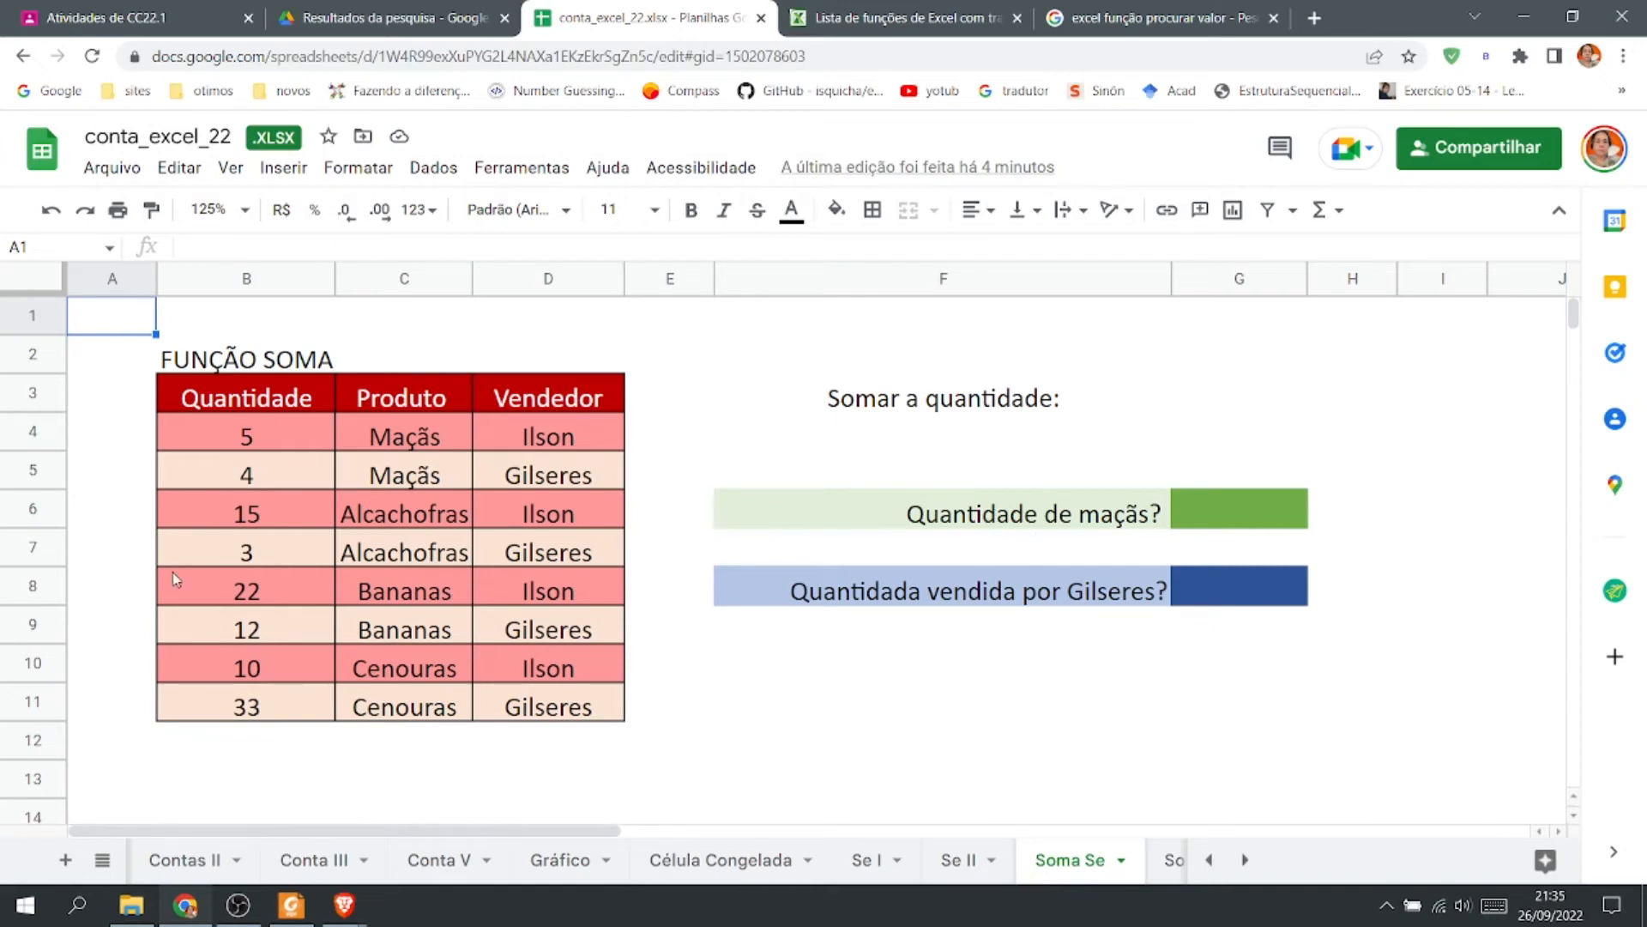
Start a SOMASE formula in G6 with range B4:C11 and criterion "MAÇÃS".
left_click(1221, 517)
type("=")
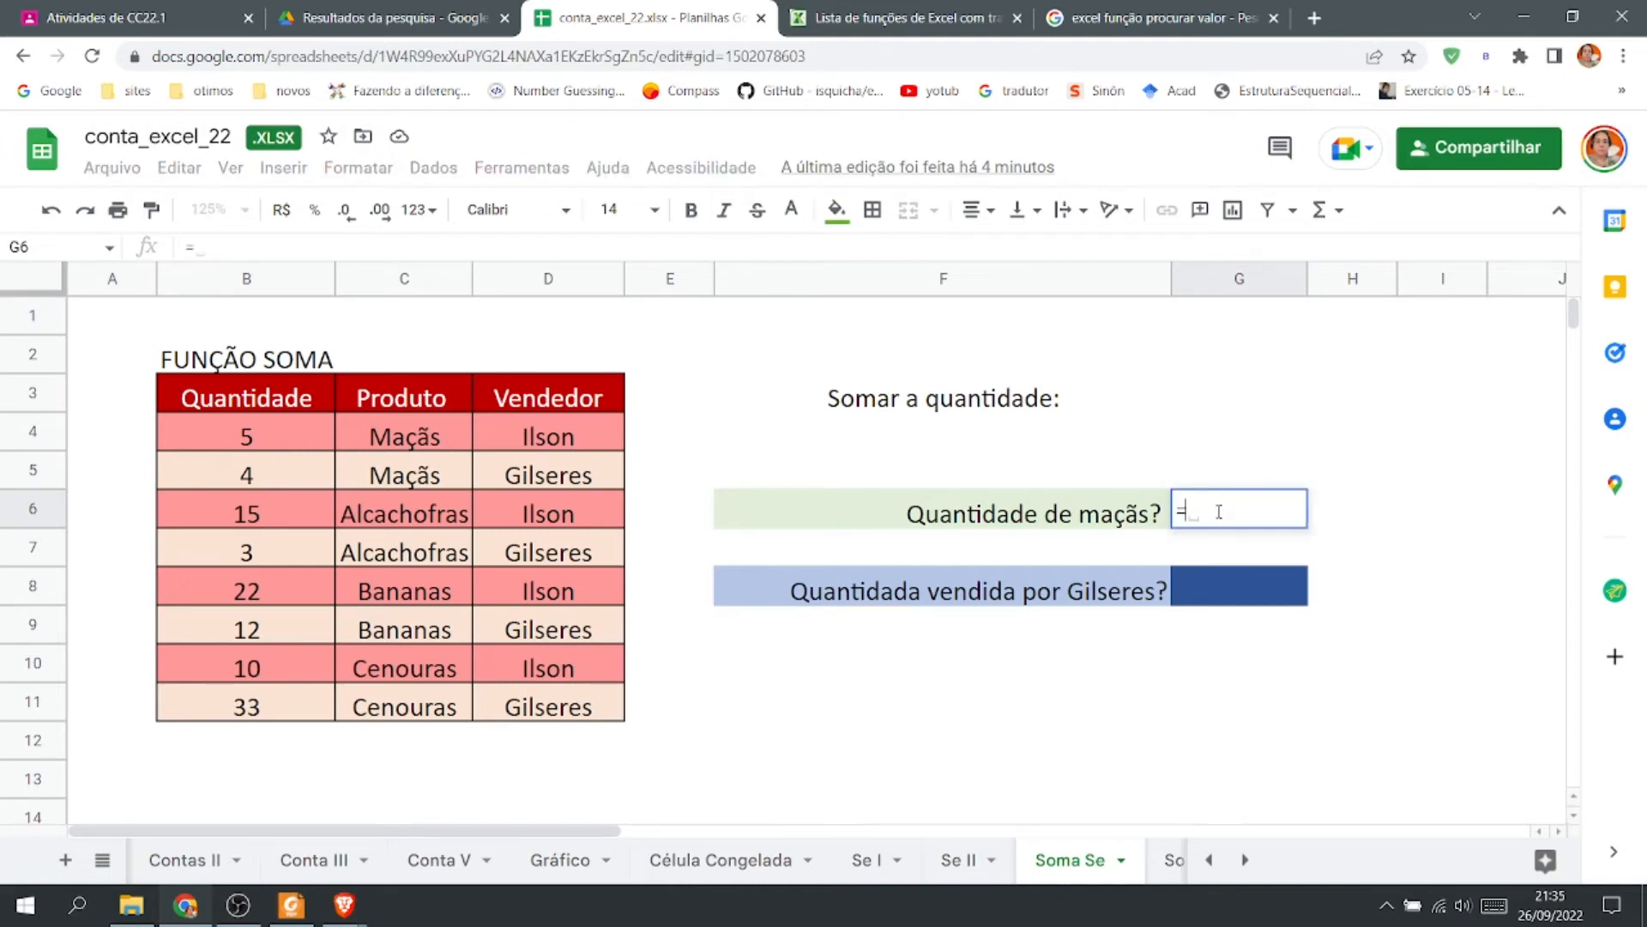
type("SOMASE(")
left_click_drag(248, 435, 417, 706)
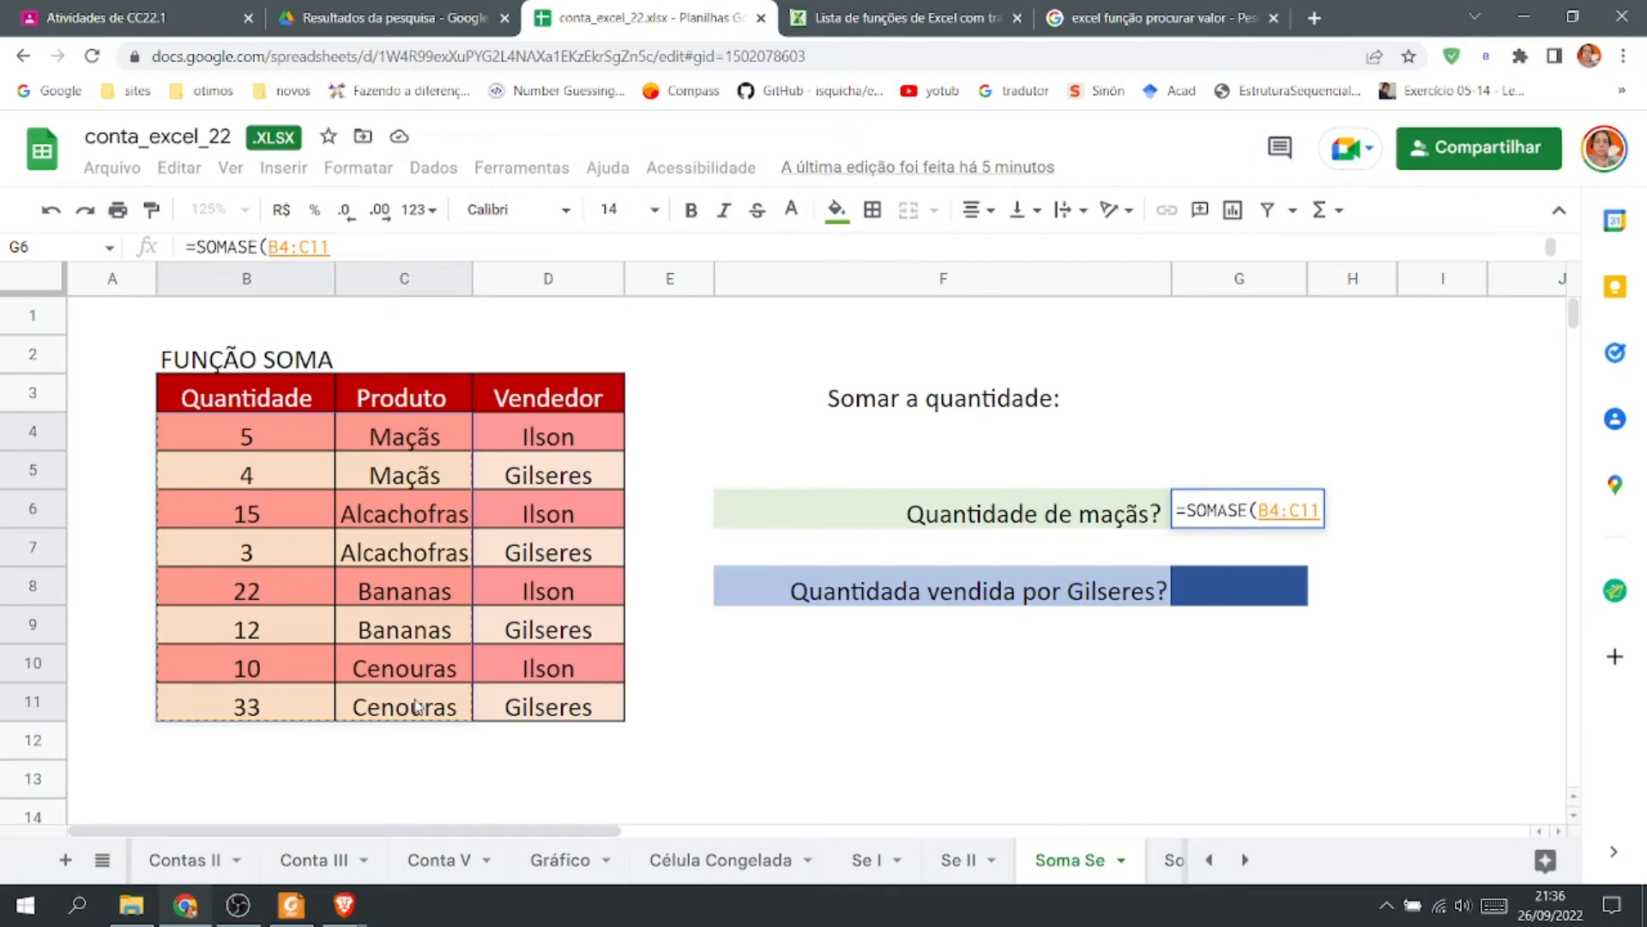
type(";")
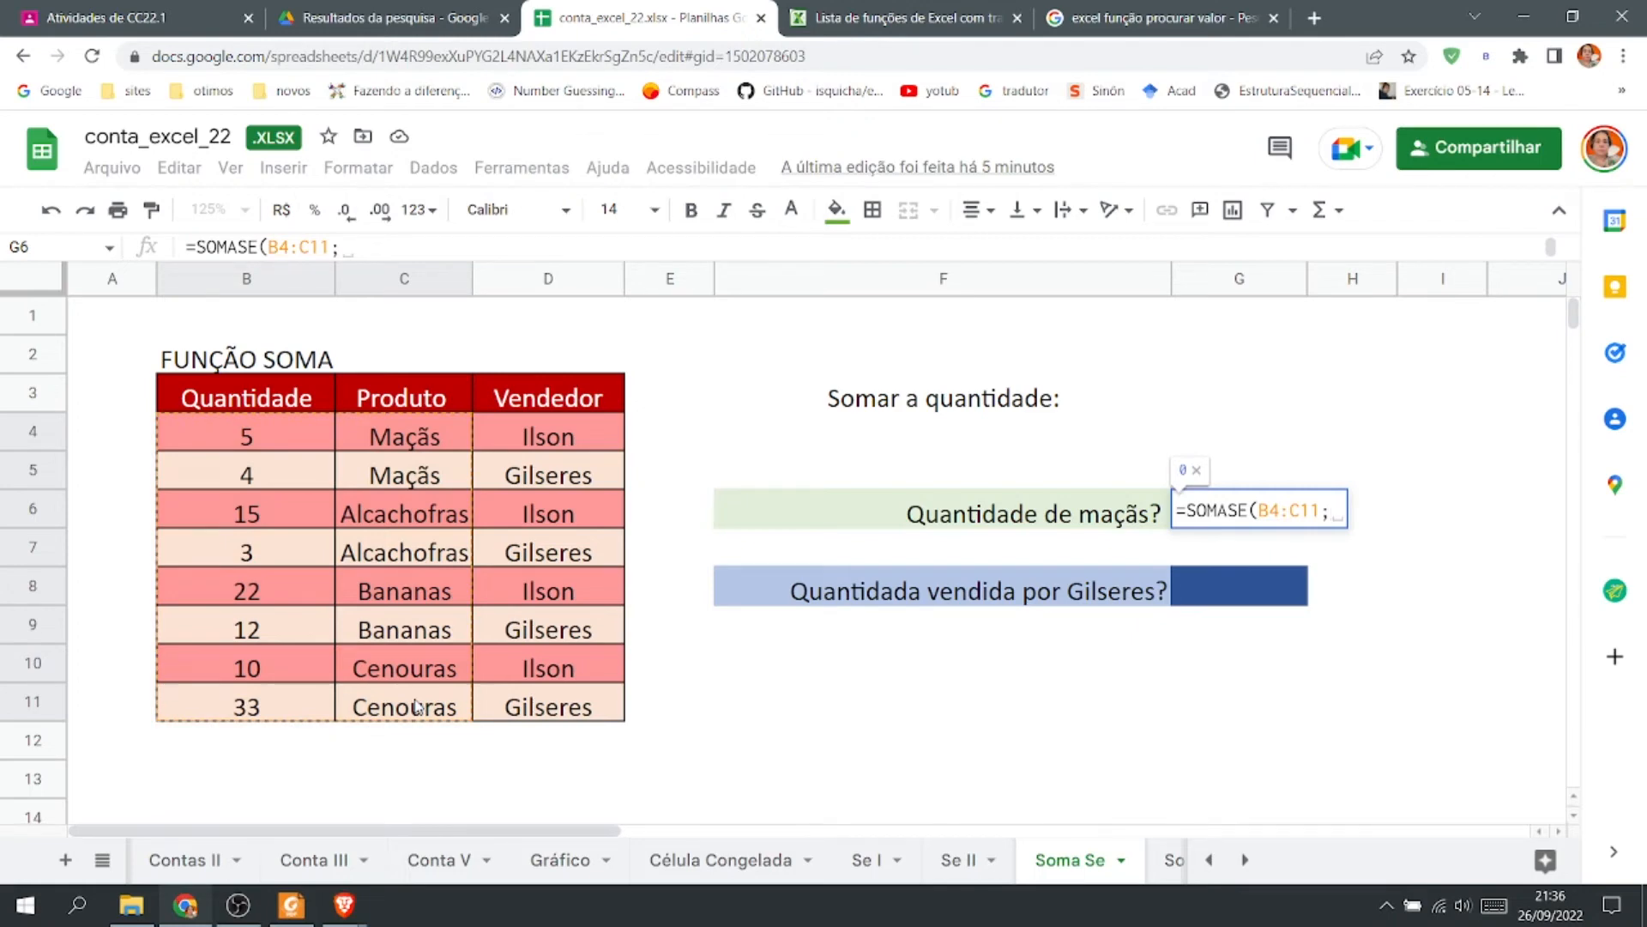
type("\"MAÇÃ")
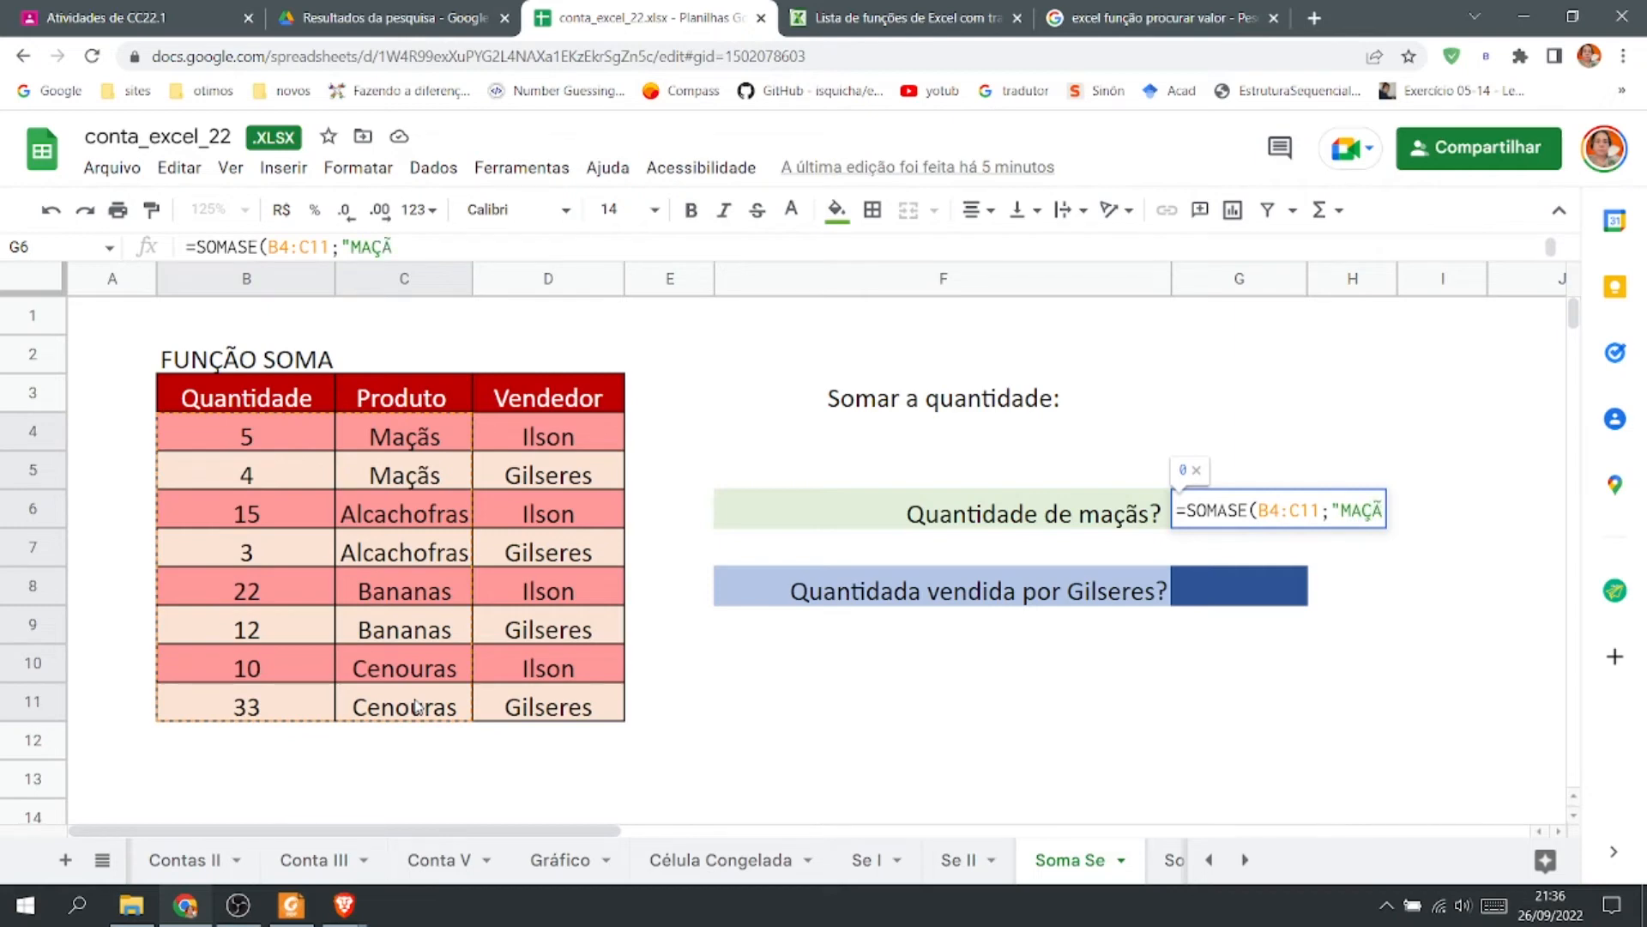
type("S\")")
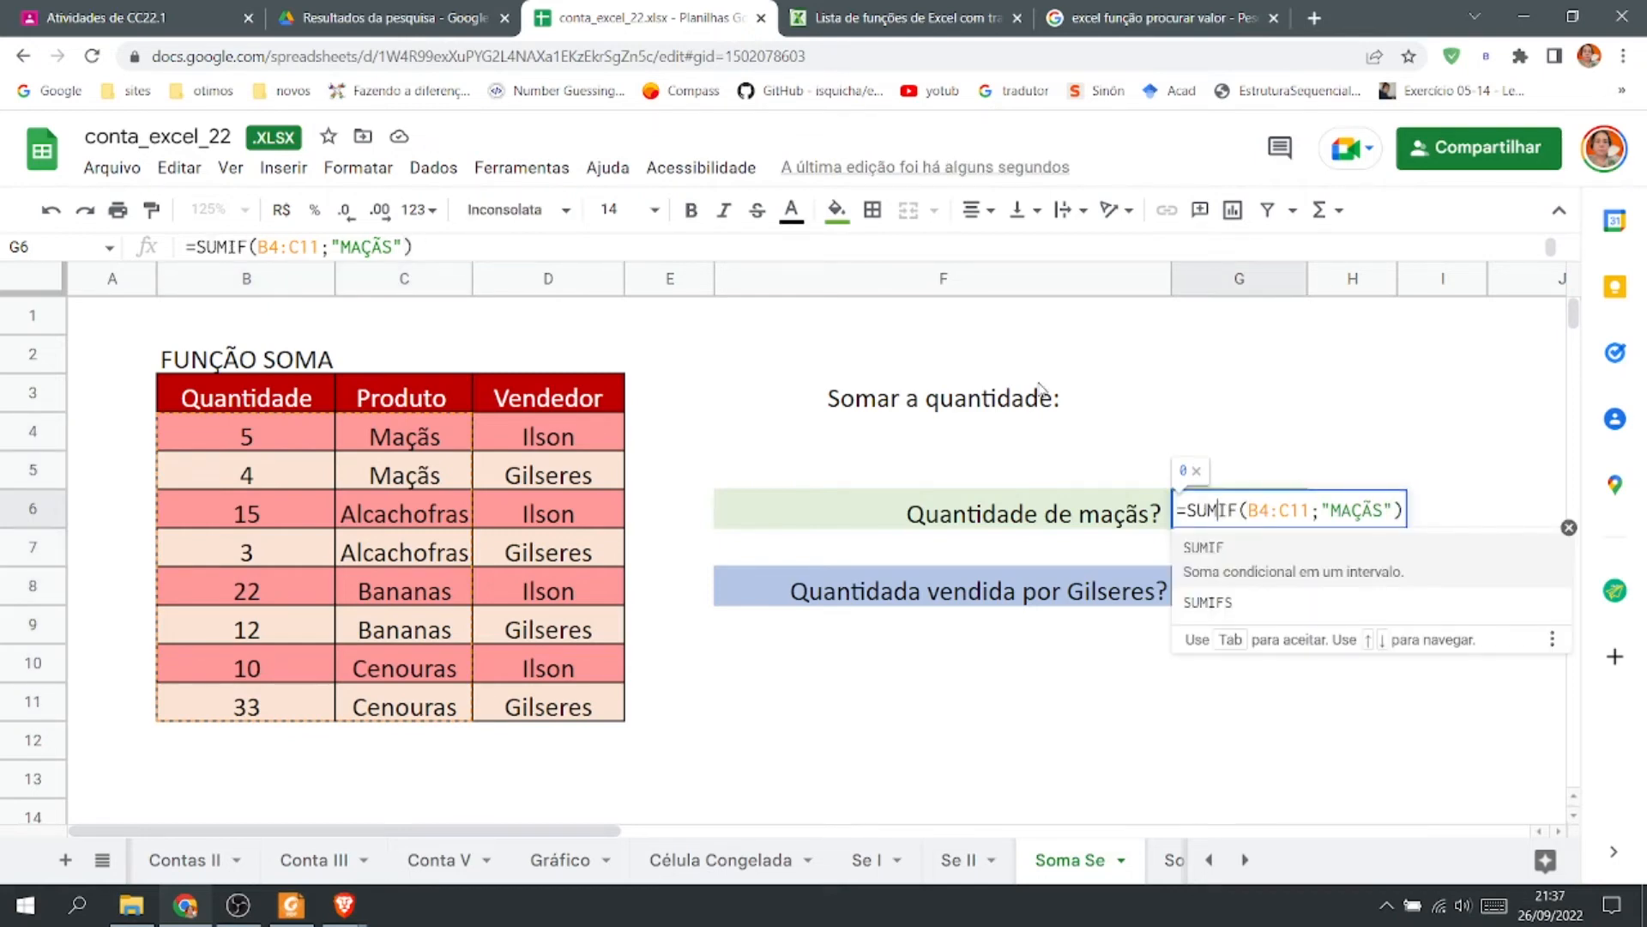
Add B4:B11 as the sum range of the G6 formula.
left_click(1399, 510)
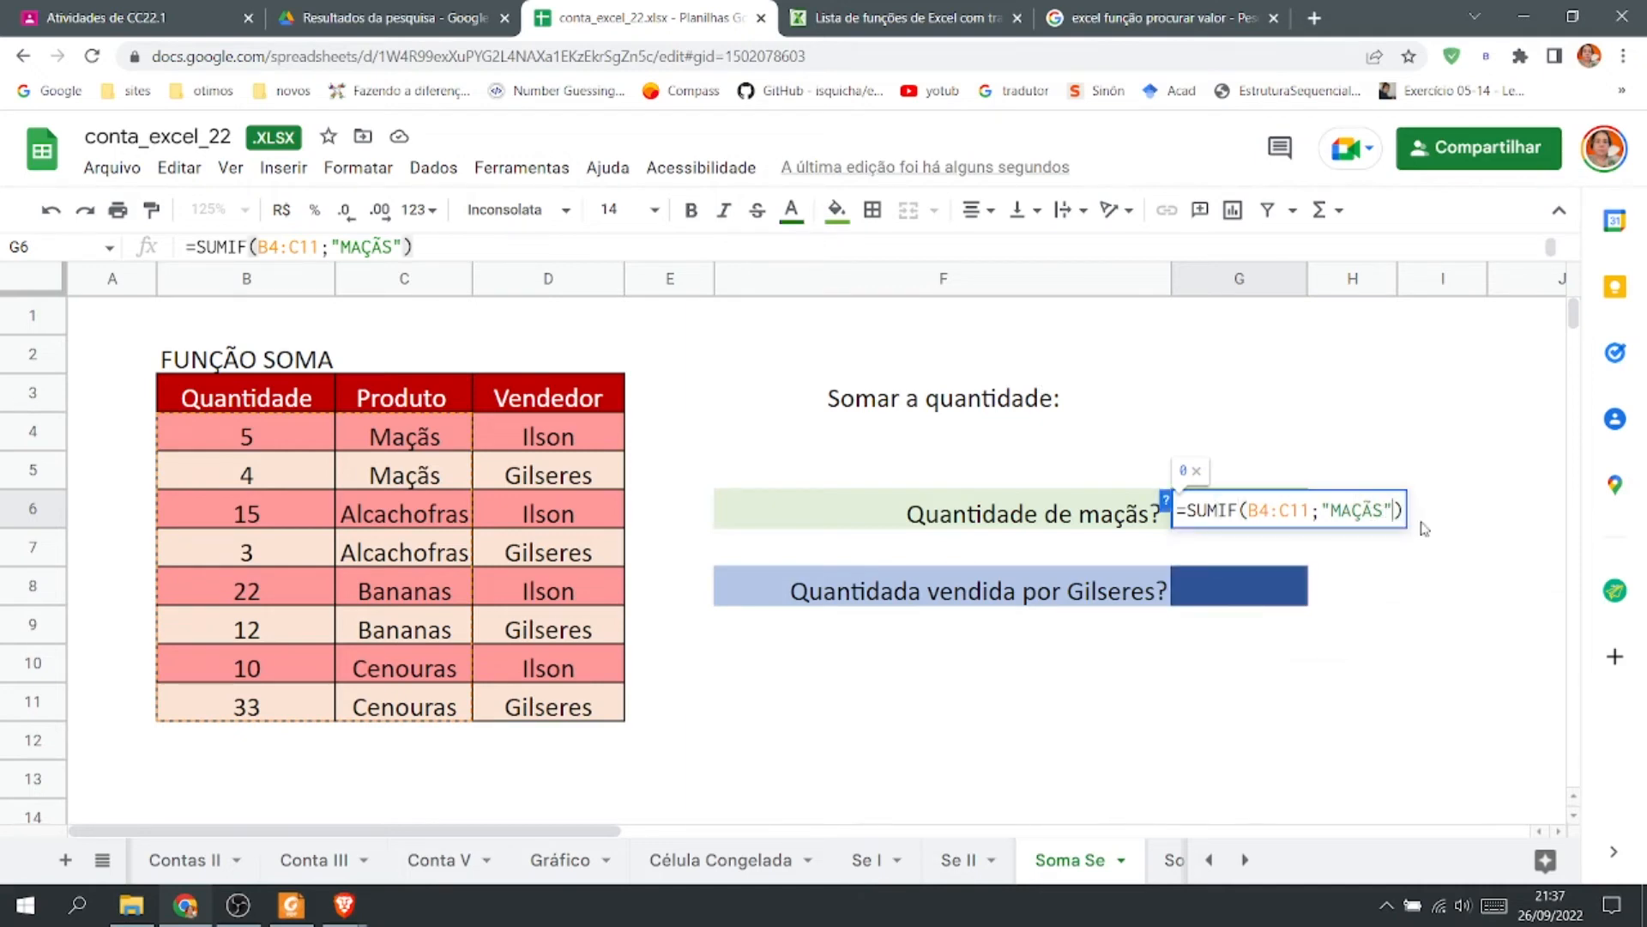
type(";")
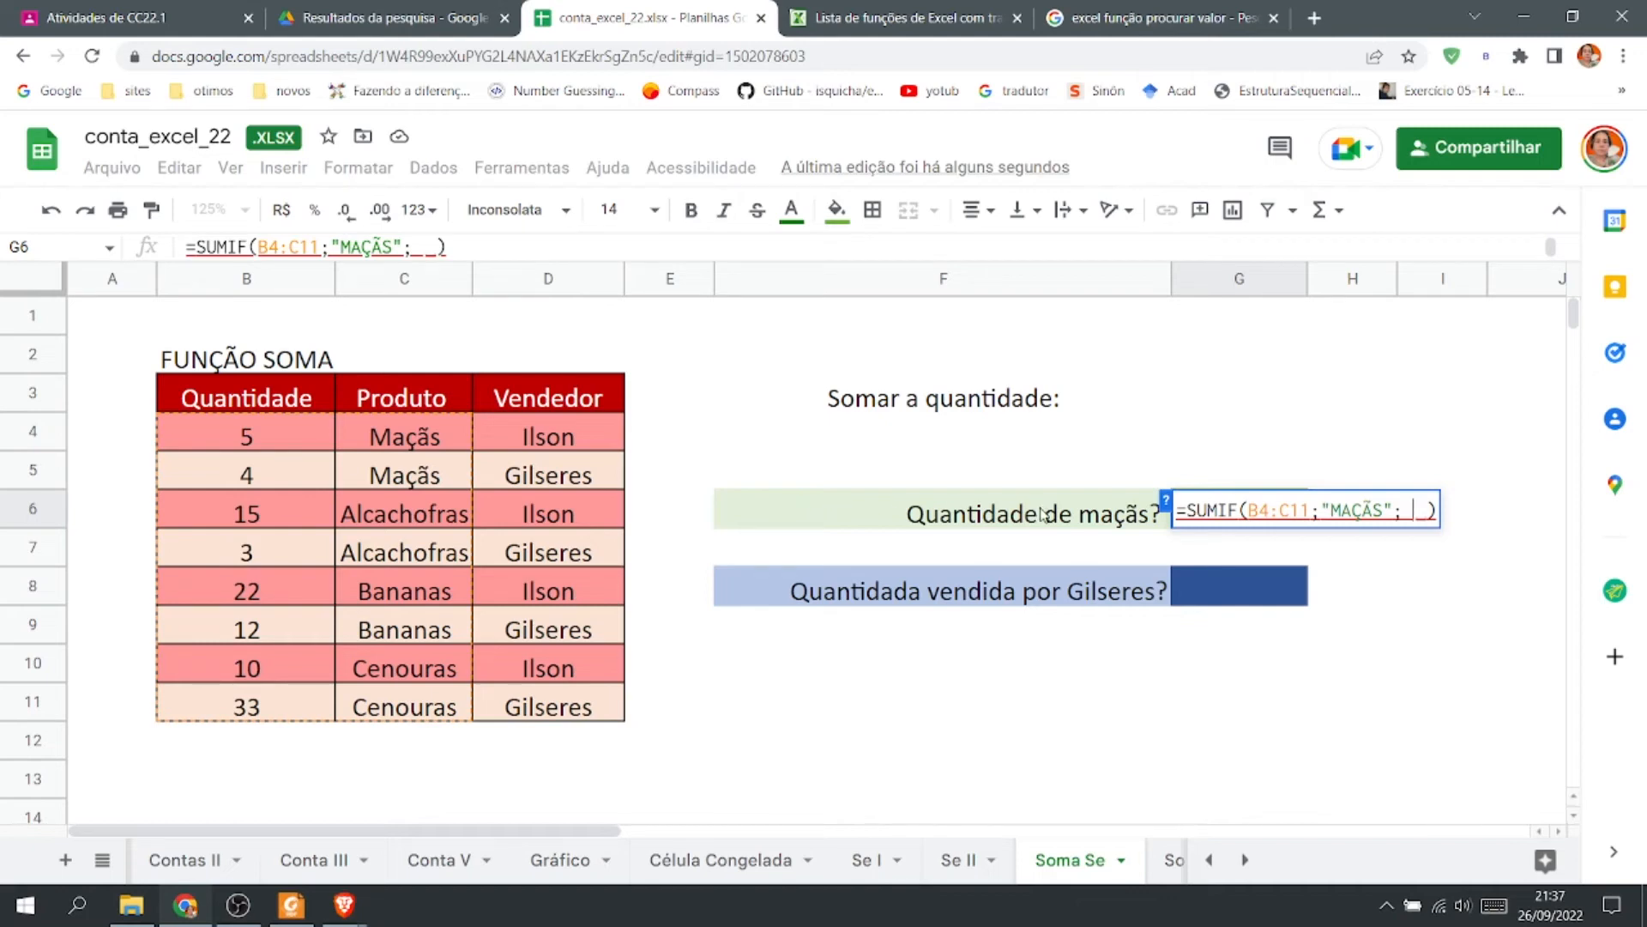
left_click(1285, 509)
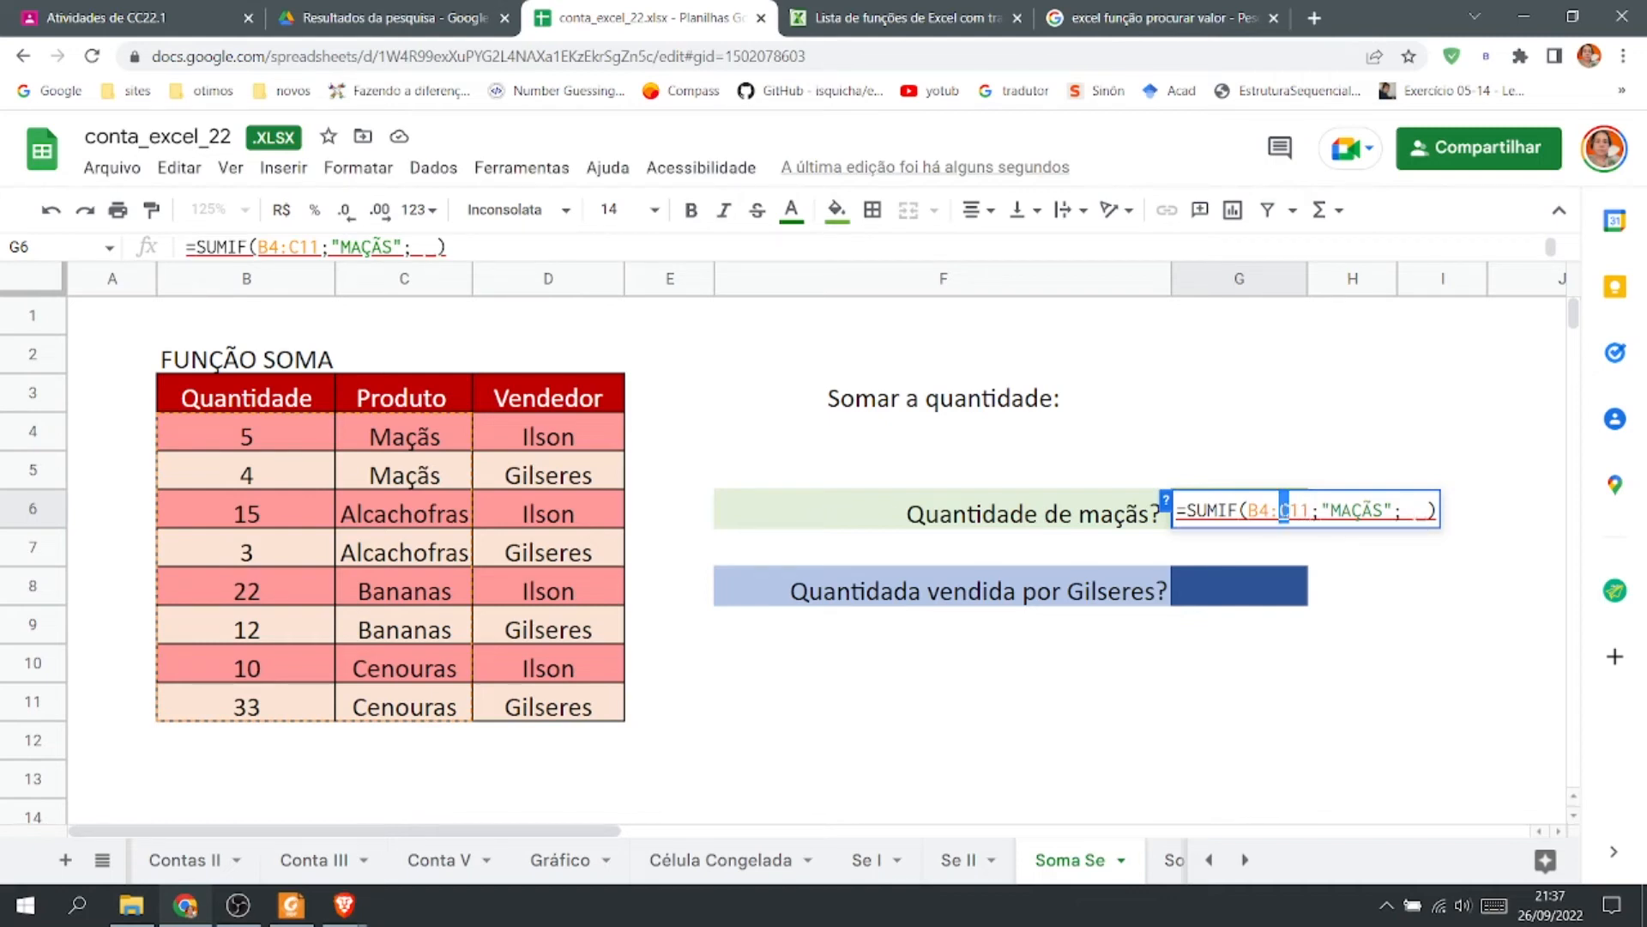
type("B")
key("Right")
key("Right")
key("Right")
key("Right")
key("Right")
key("Right")
key("Right")
key("Right")
key("Right")
key("Right")
key("Right")
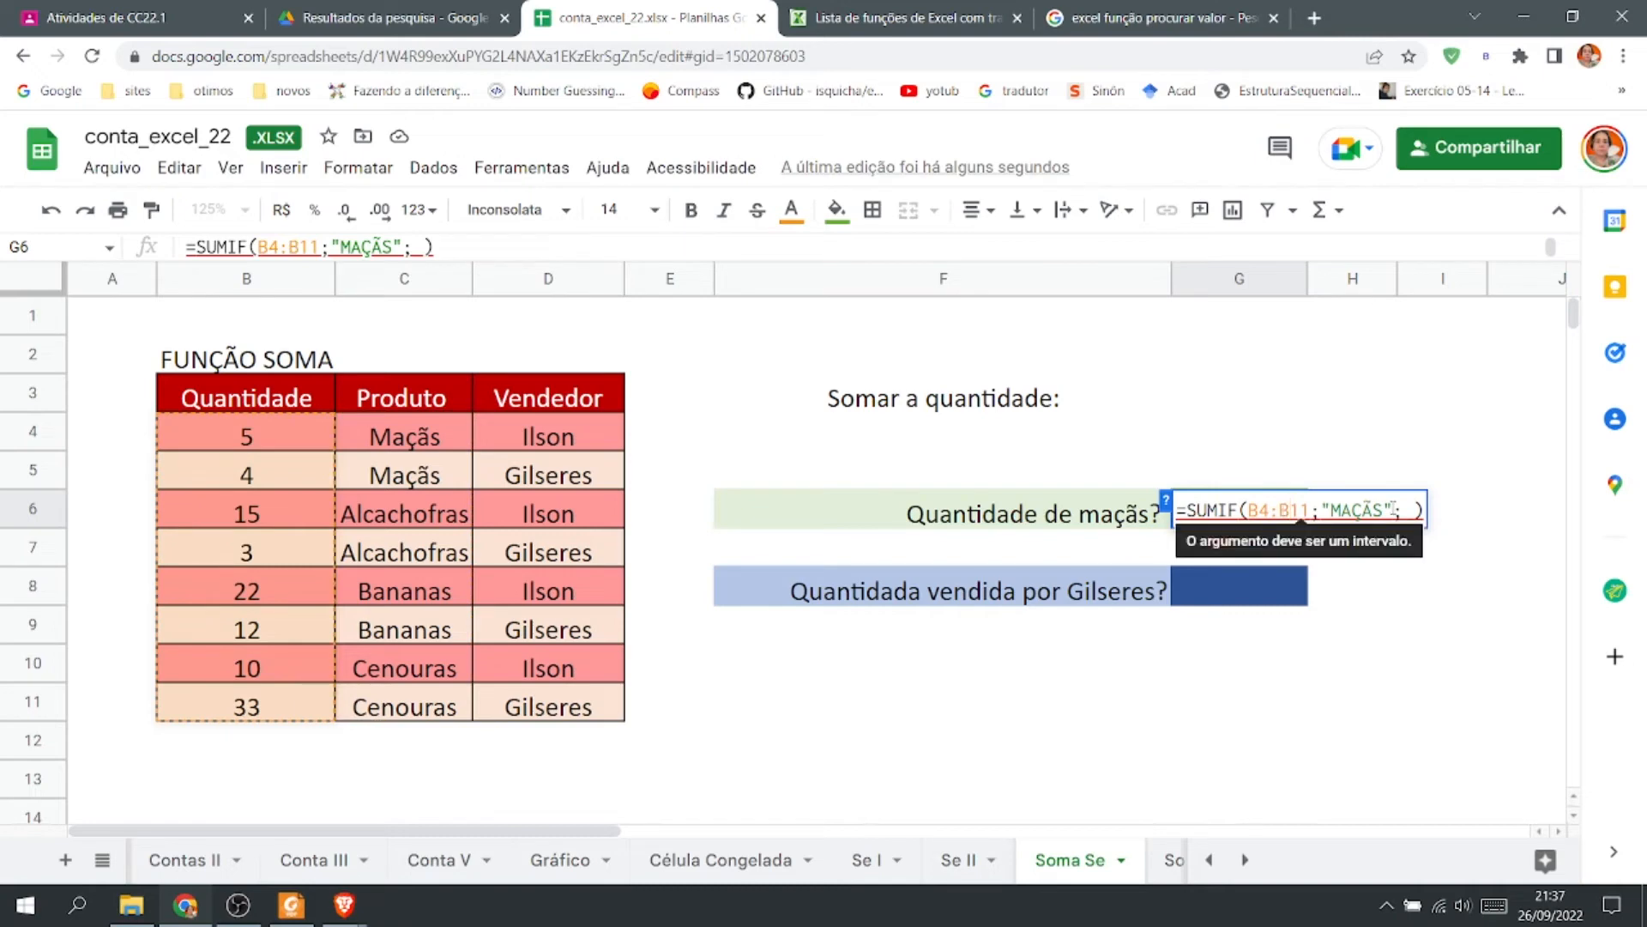
left_click(247, 439)
left_click(269, 706, "shift")
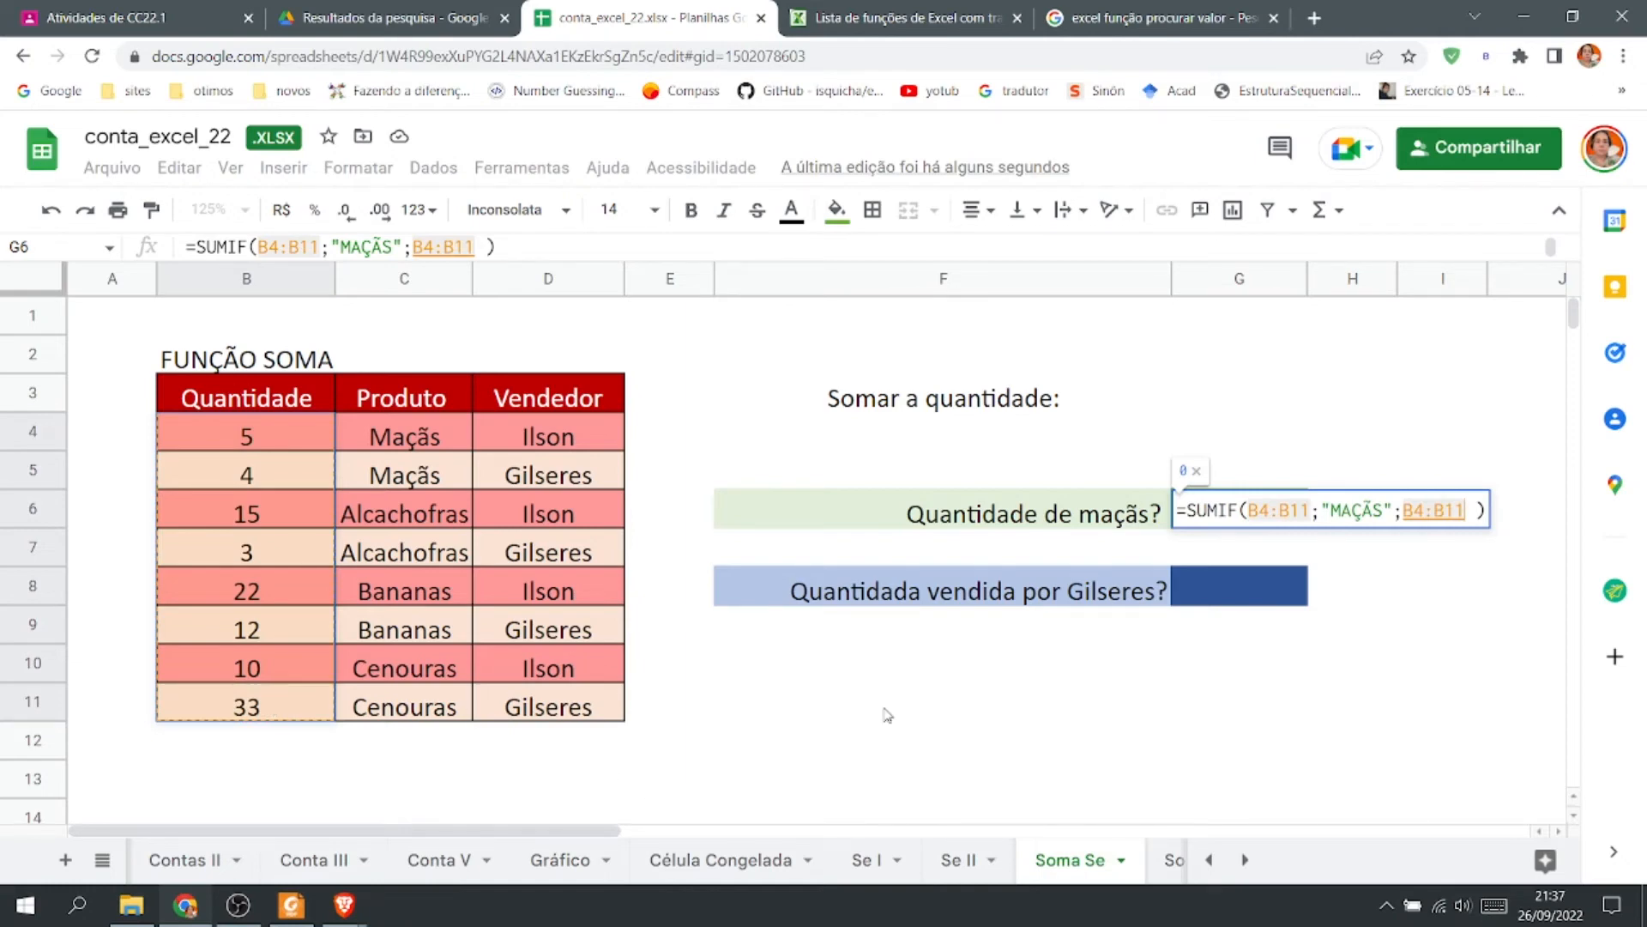
Set the criteria range of the G6 formula to C4:C11 and confirm it.
mouse_move(1261, 508)
left_click_drag(1261, 508, 1249, 508)
type("C")
left_click_drag(1292, 509, 1282, 509)
type("C")
key("Return")
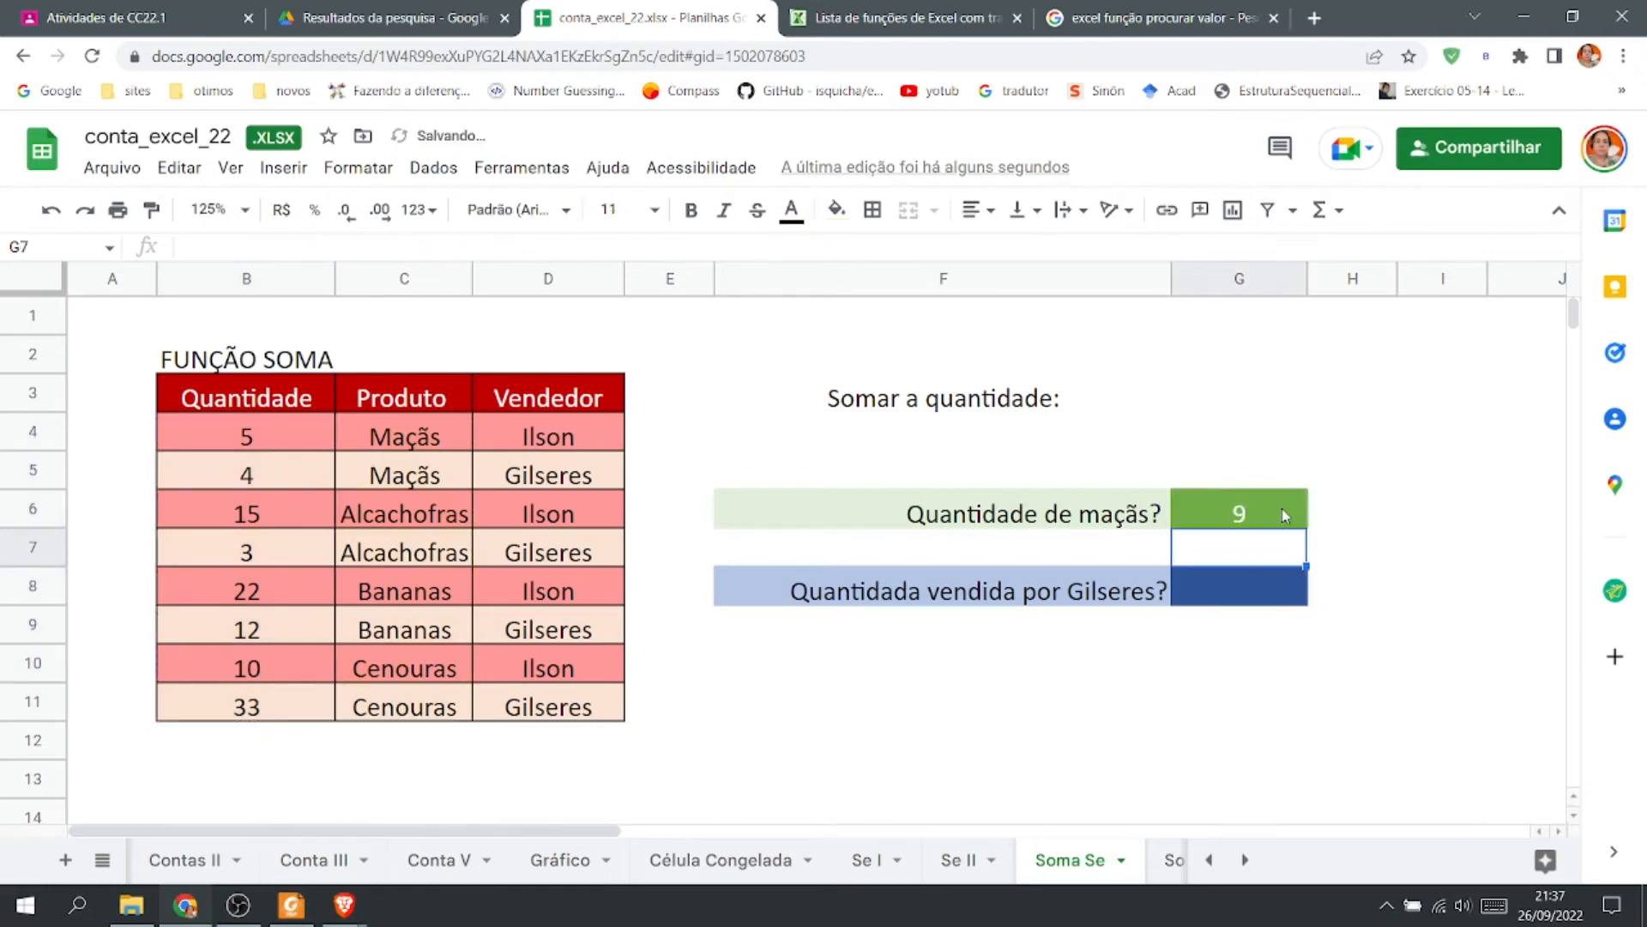
Copy the G6 formula text and paste it into G5 as plain text prefixed with an apostrophe.
left_click(1282, 513)
double_click(1281, 512)
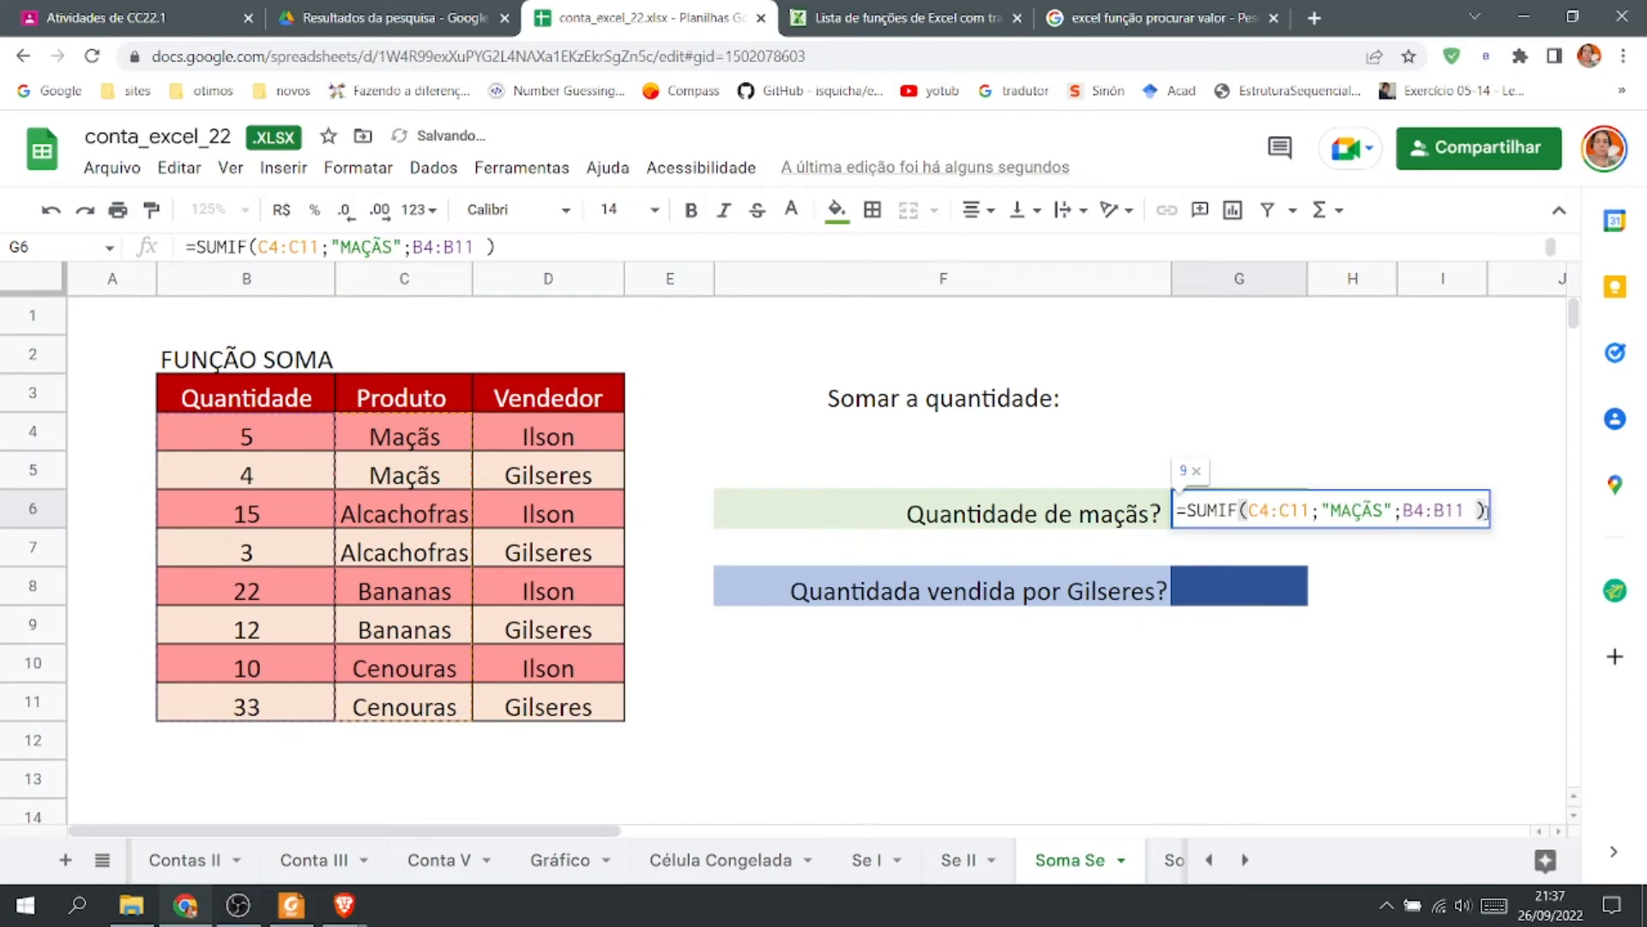
left_click_drag(1483, 510, 1175, 511)
key("ctrl+c")
left_click(1182, 462)
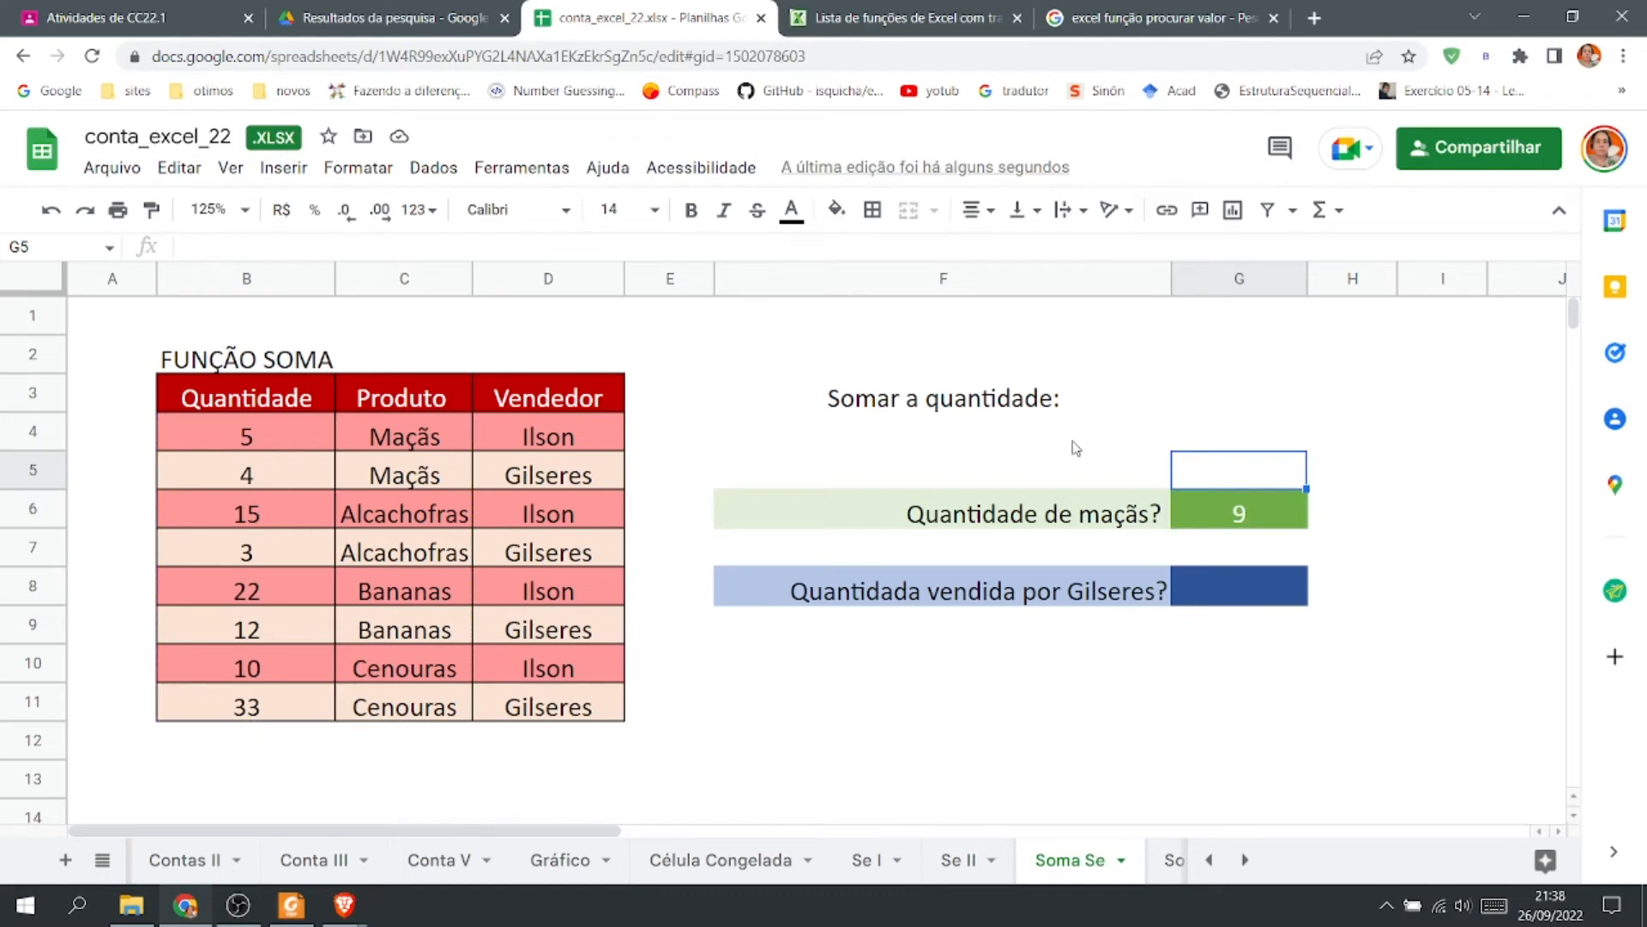
type("'")
key("ctrl+v")
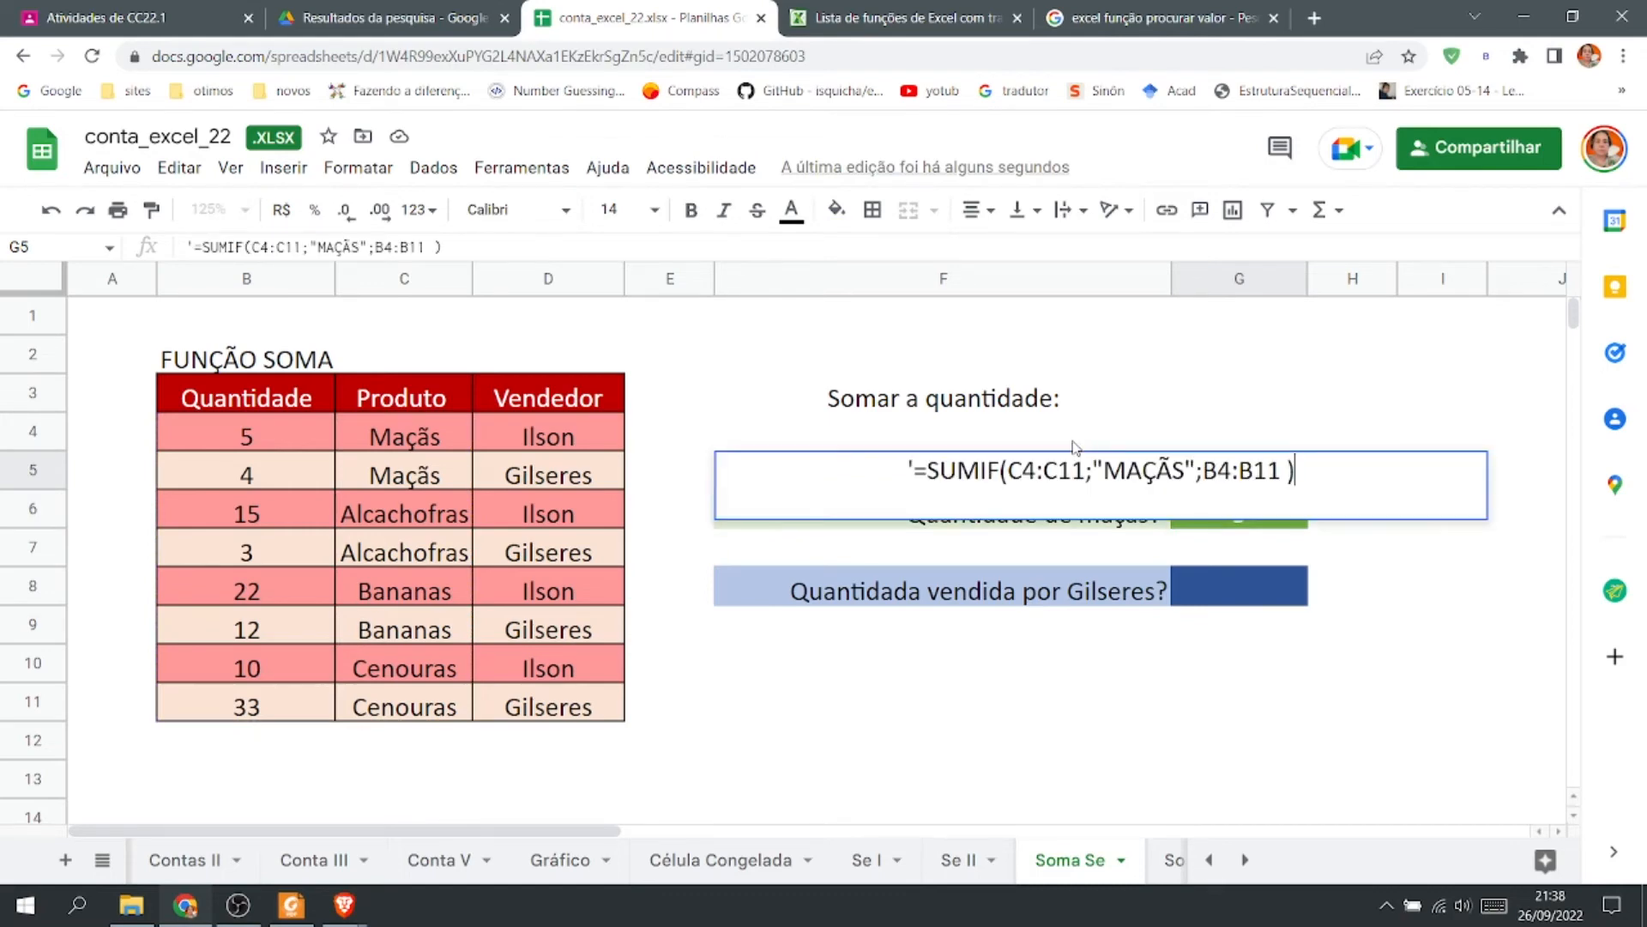
key("Return")
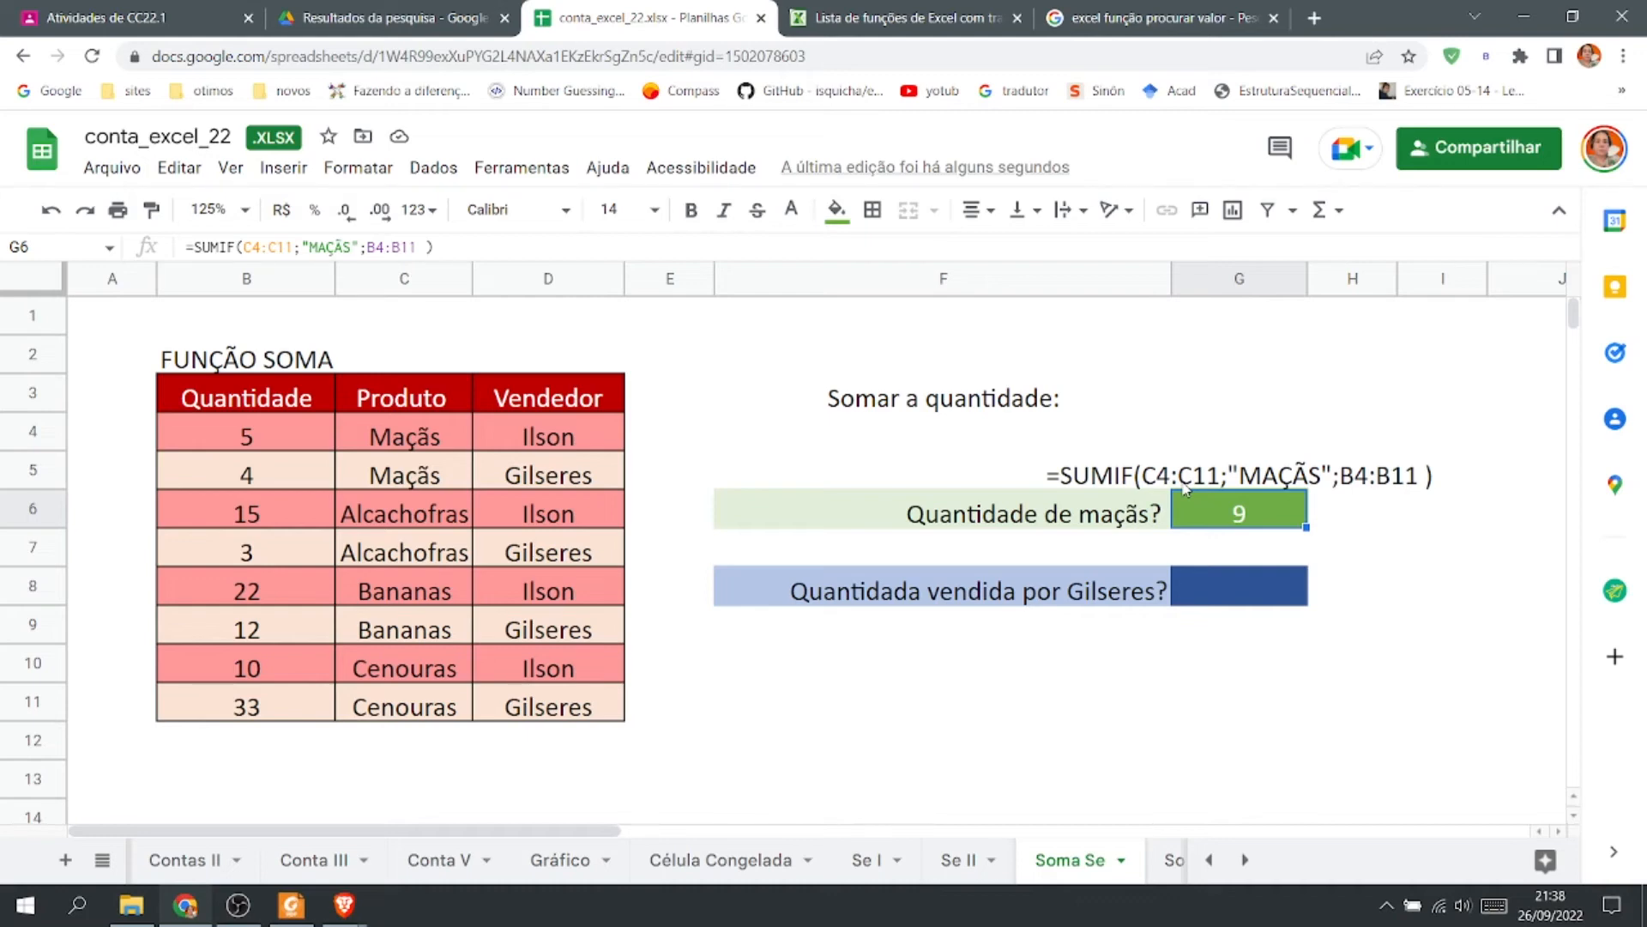
Start a SOMASE formula in G8 using D4:D11 as the criteria range.
left_click(1219, 588)
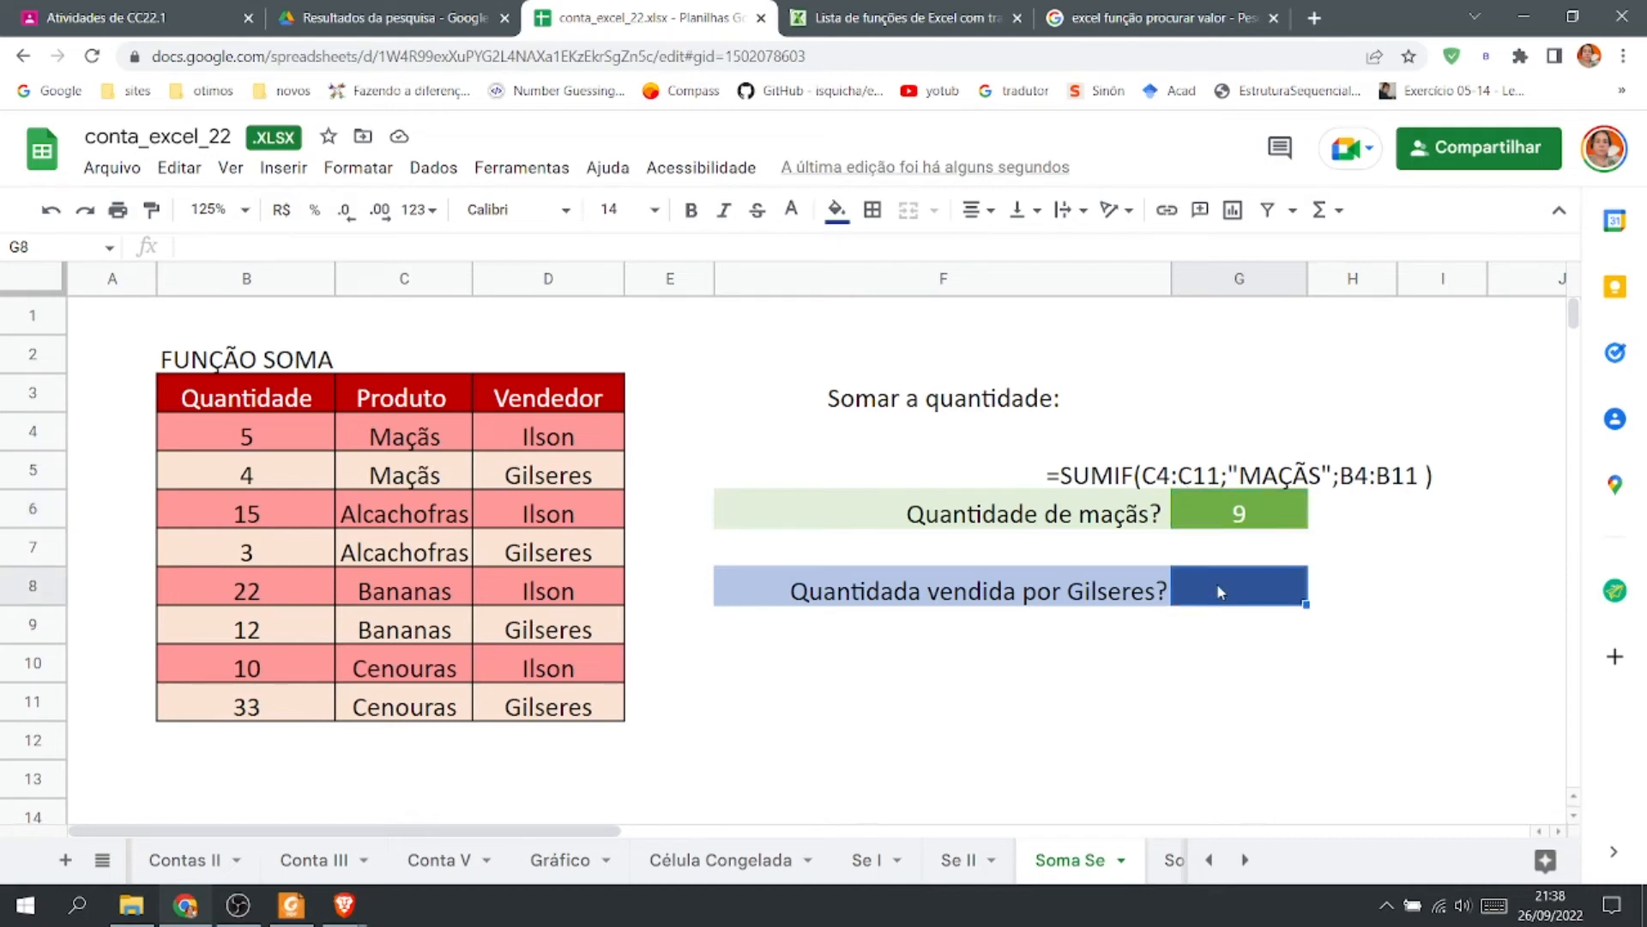
type("=")
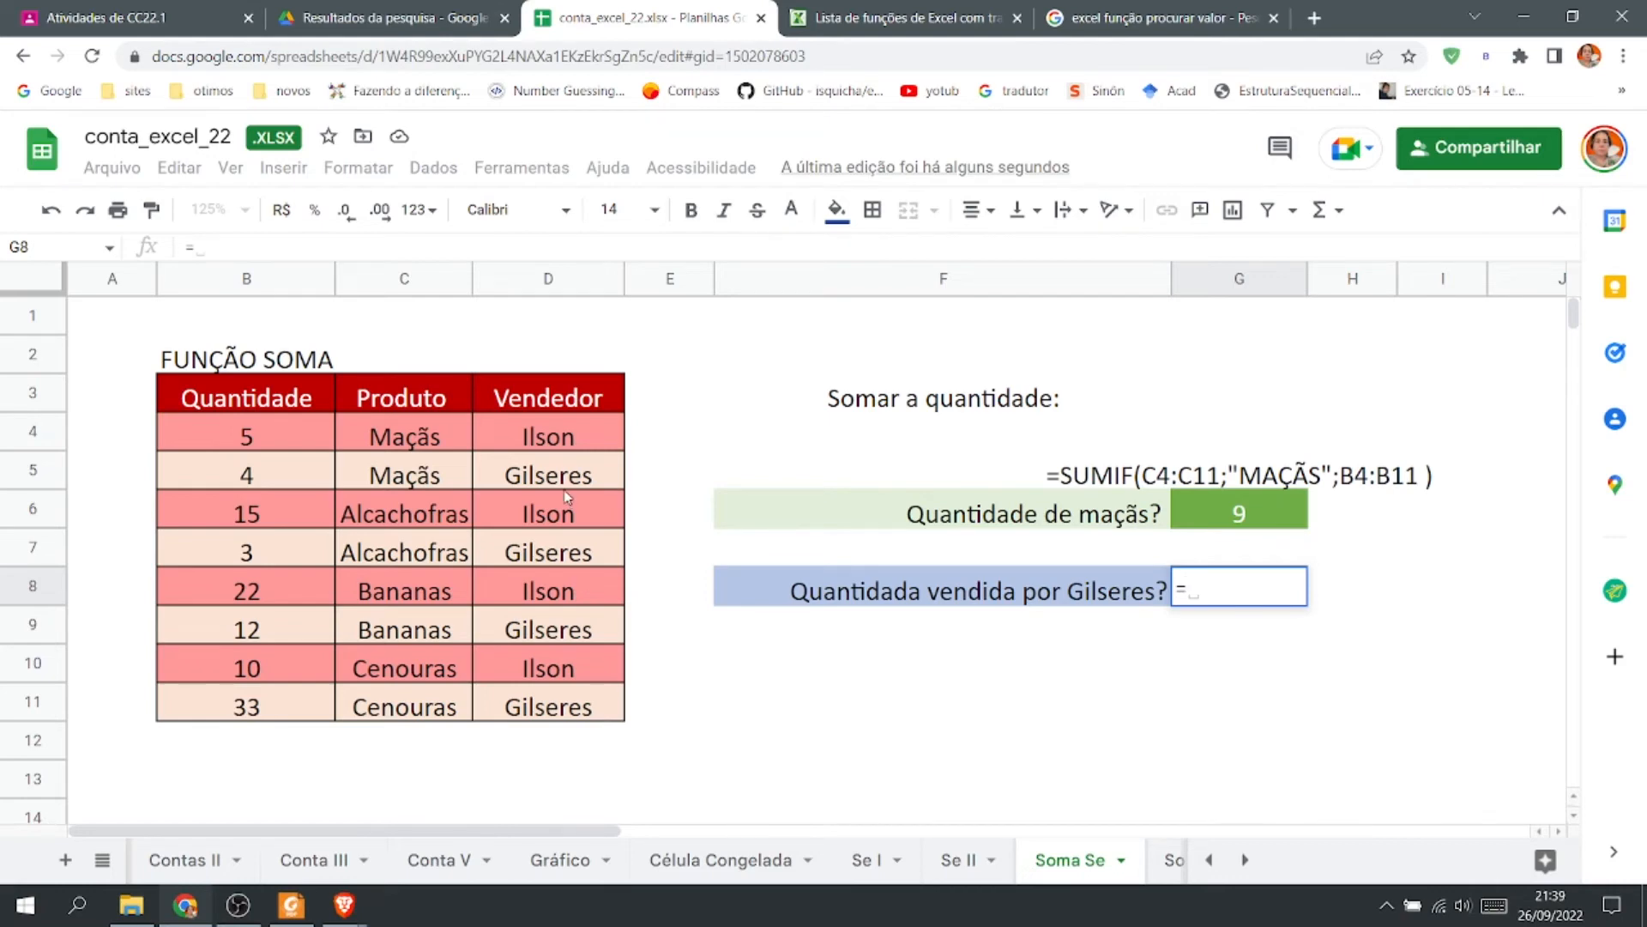
type("SUM")
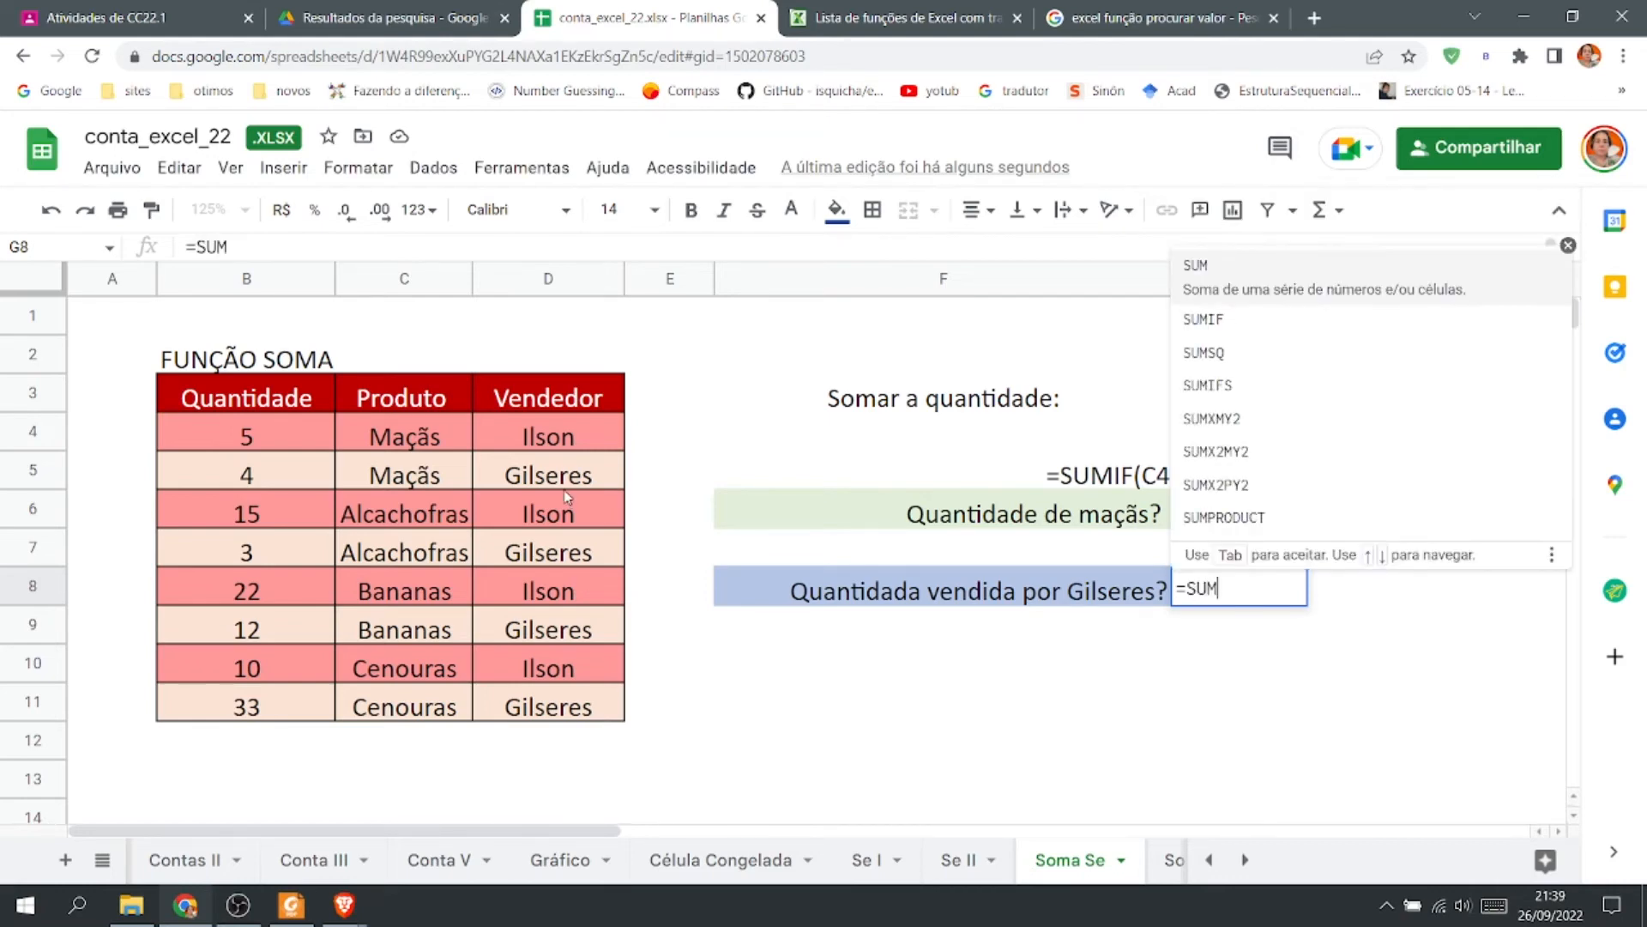
type("IF")
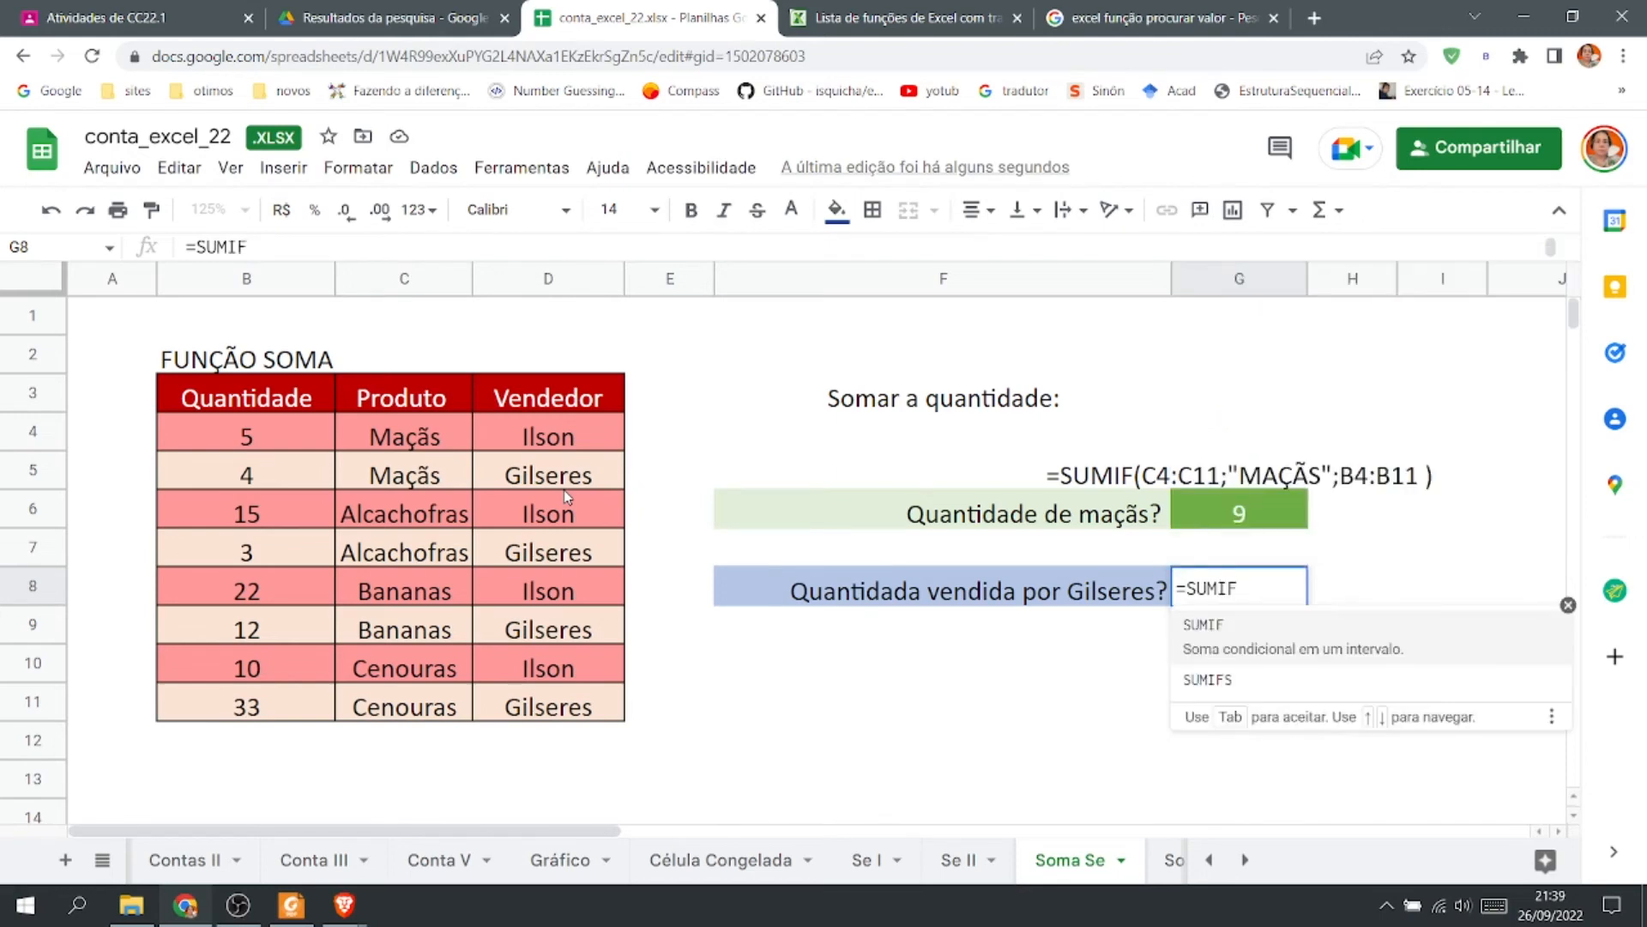
type("(")
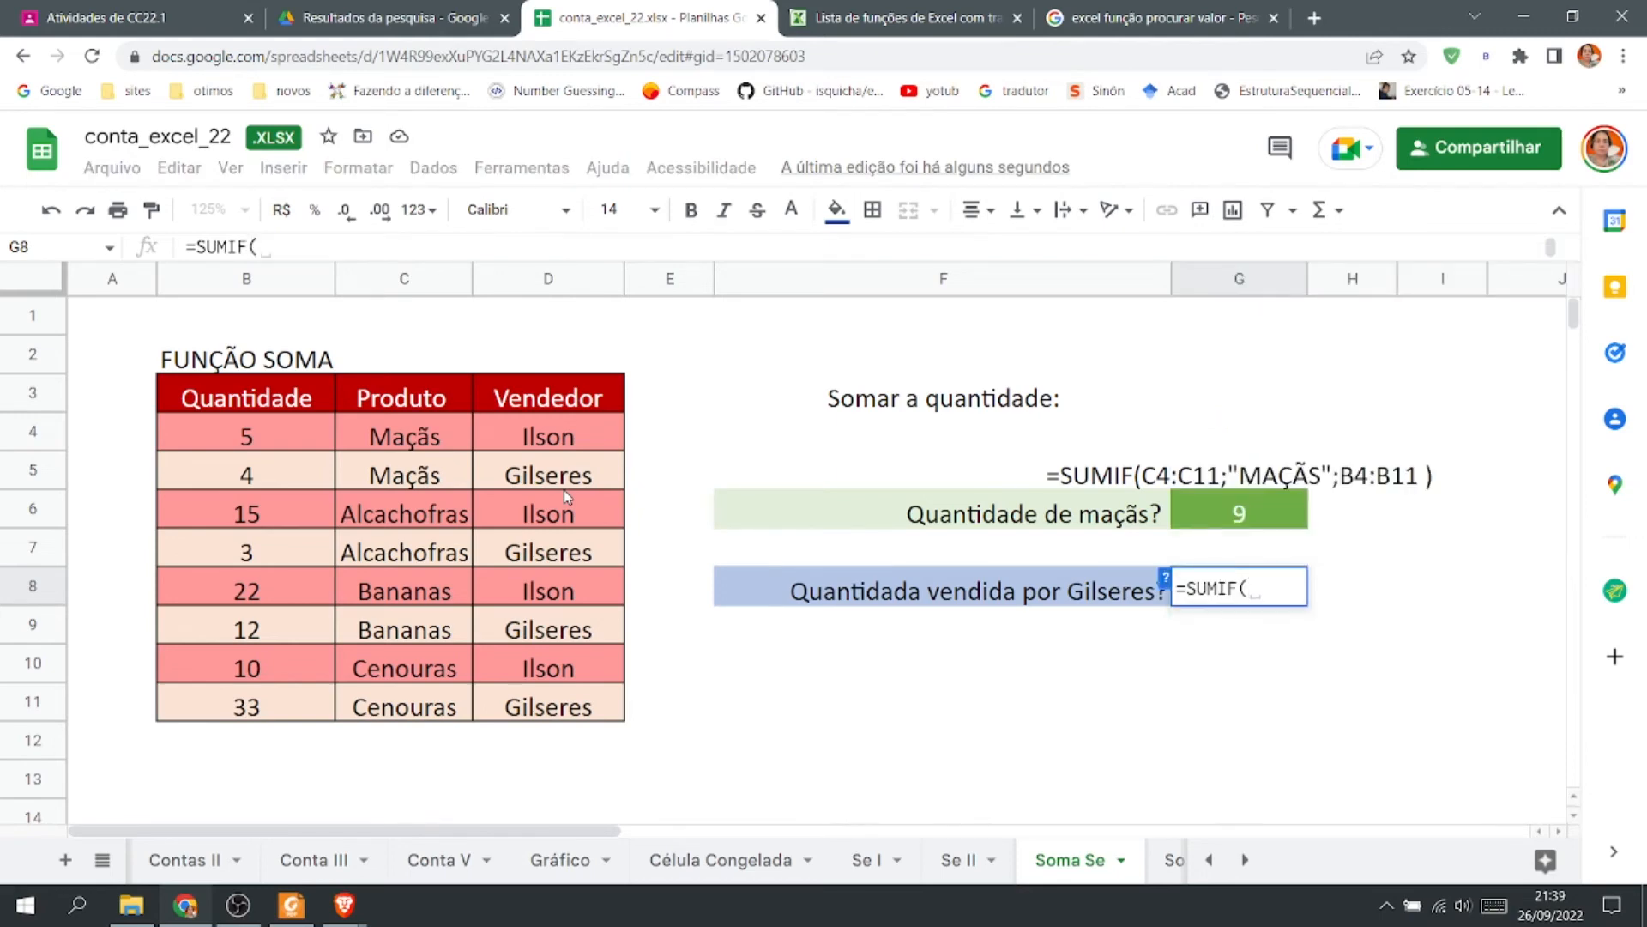
left_click_drag(557, 433, 578, 720)
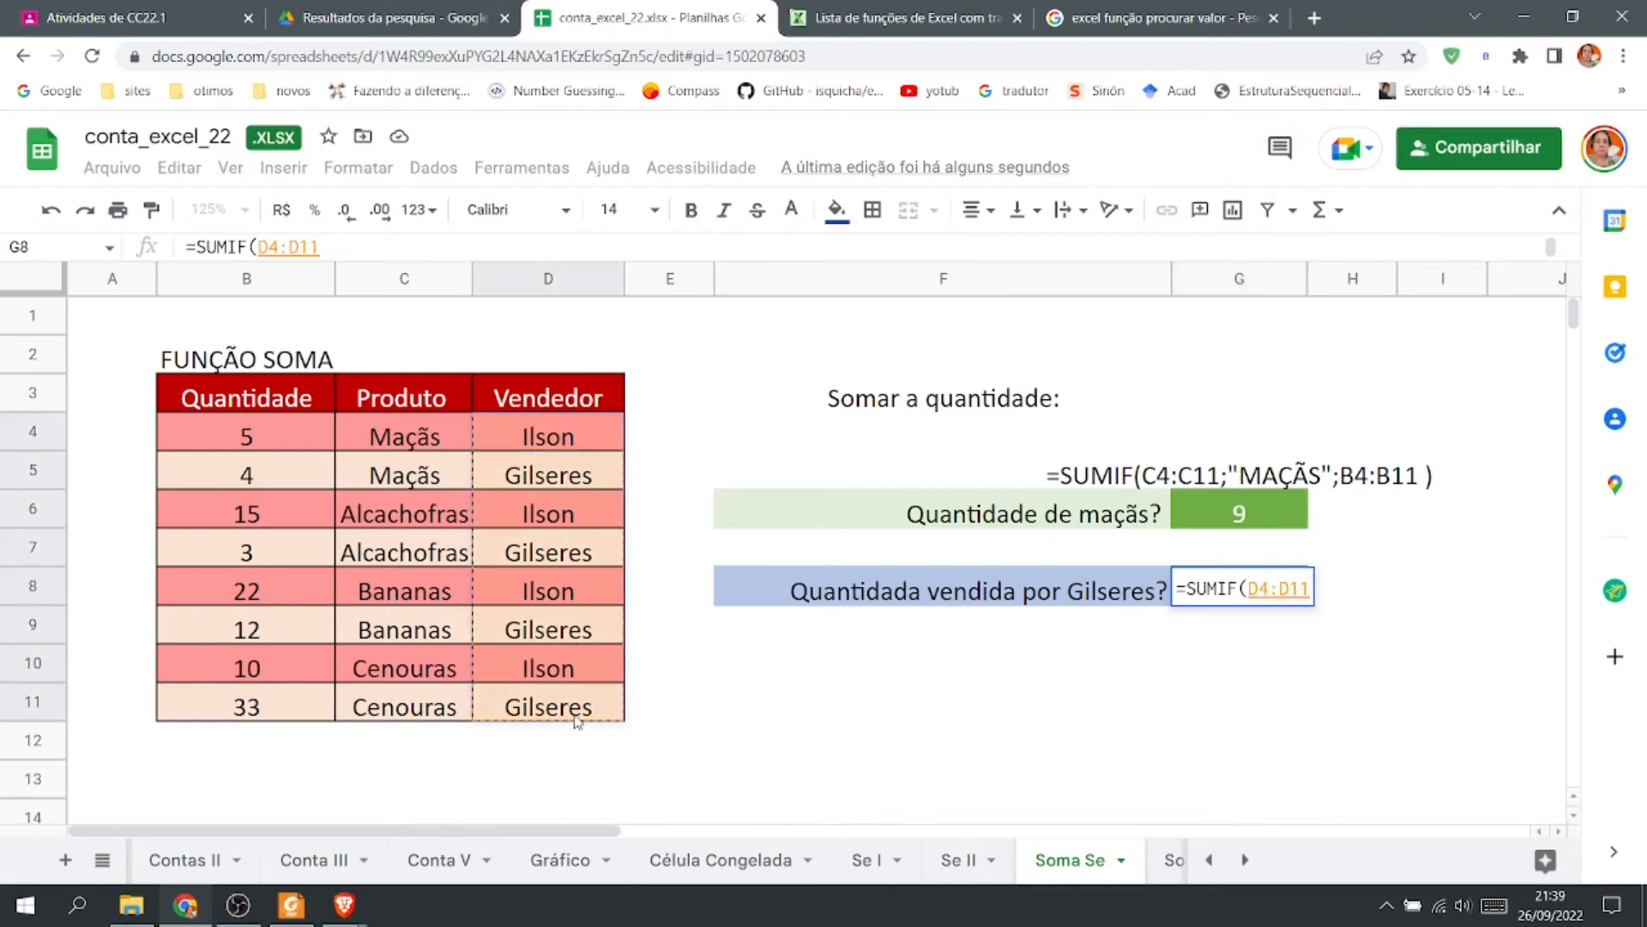
Add the criterion "GILSERES" and the sum range B4:B11 to the G8 formula and confirm it.
type(";\"GILSERES\";")
left_click_drag(214, 438, 243, 702)
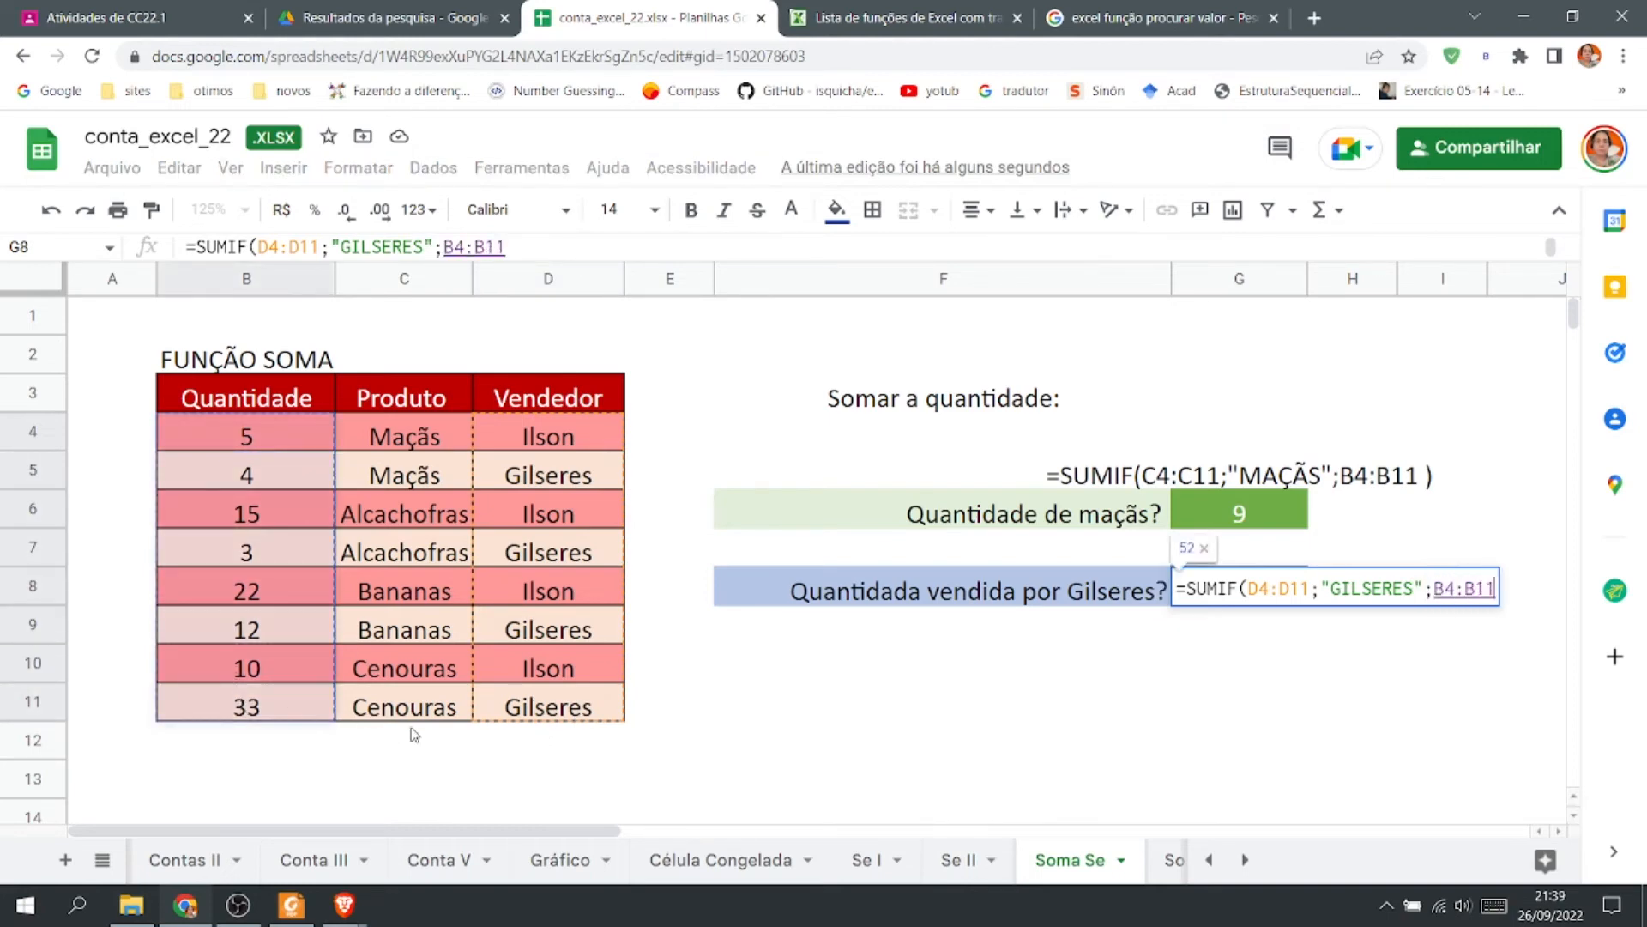
type(")")
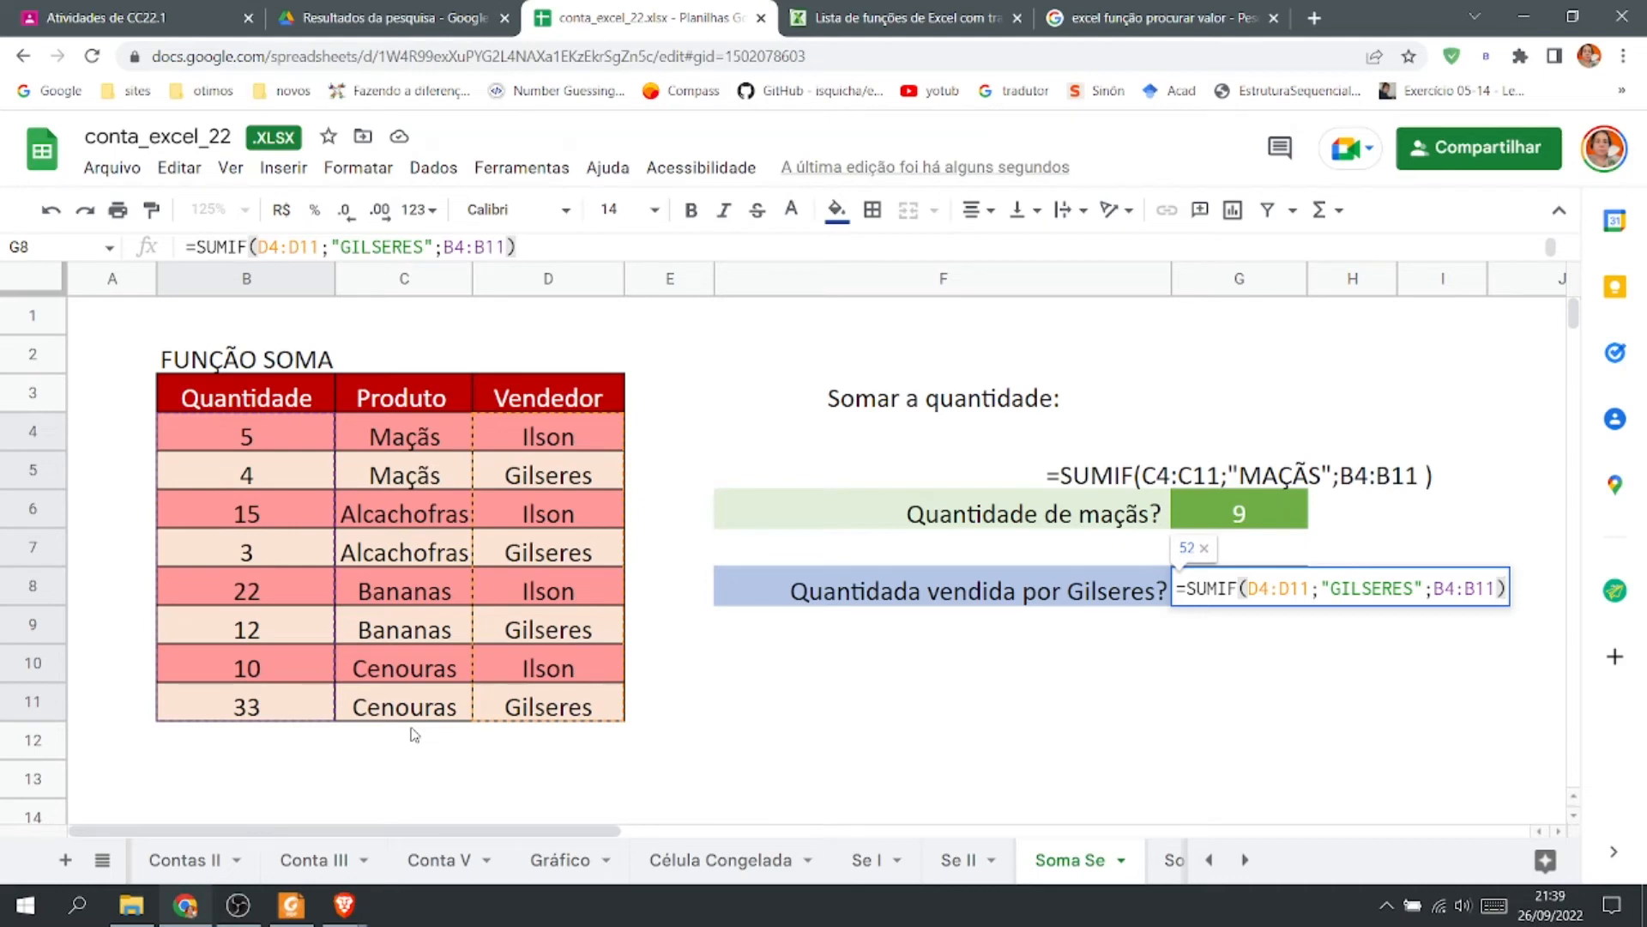
key("Return")
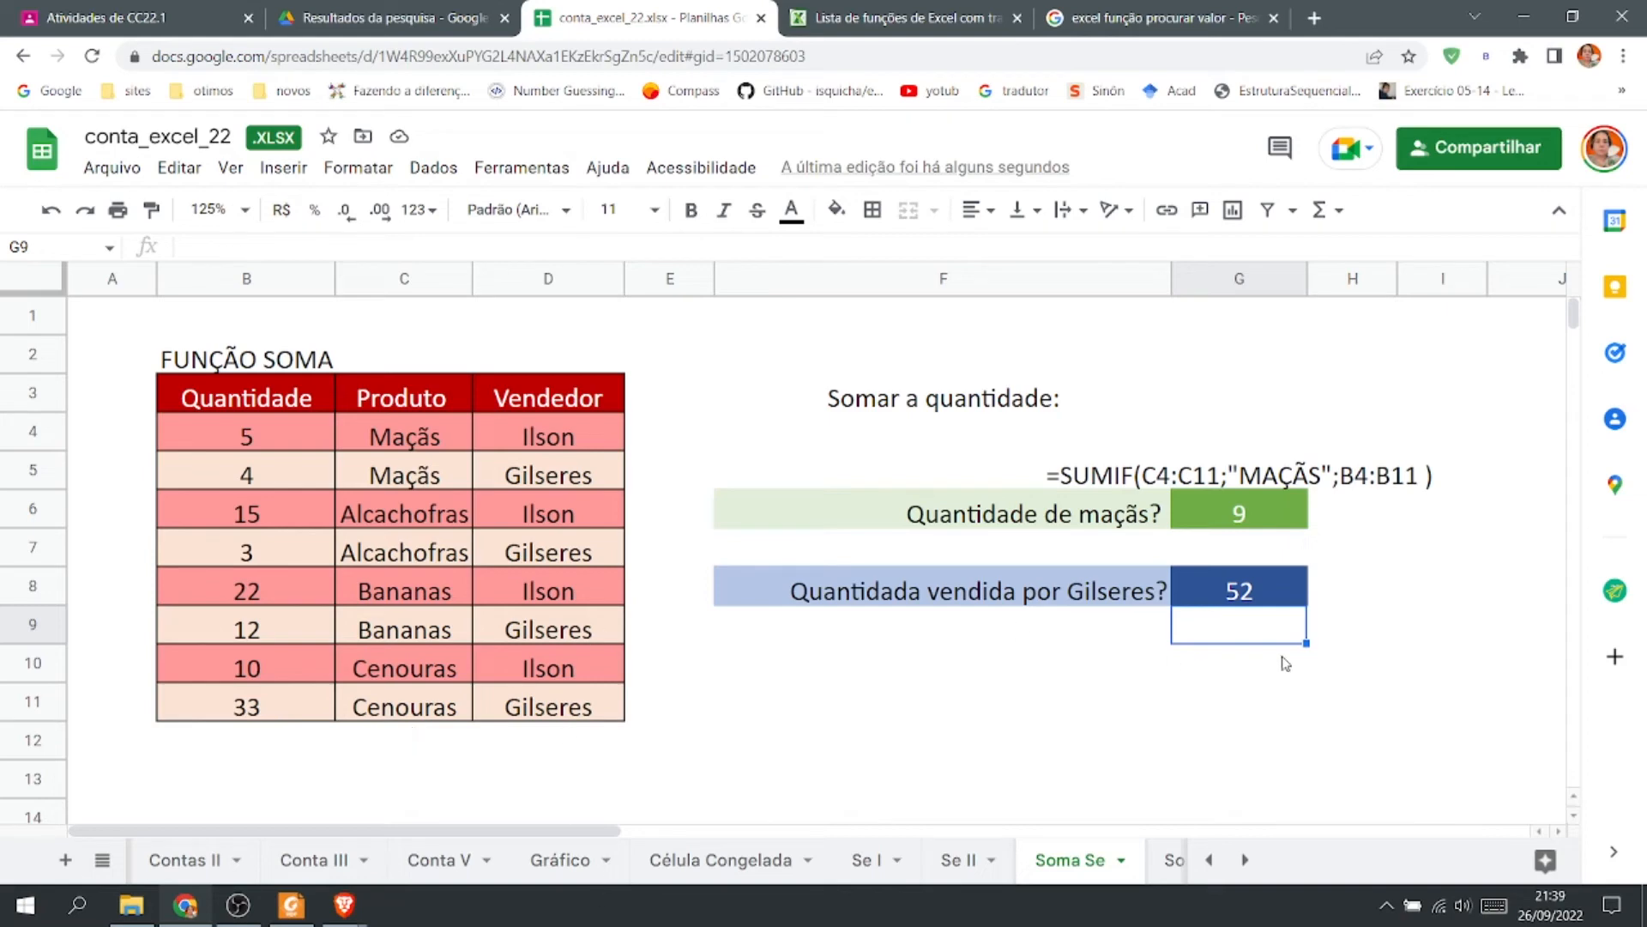
Copy the G8 formula text and paste it into F9 as plain text prefixed with an apostrophe.
left_click(1285, 601)
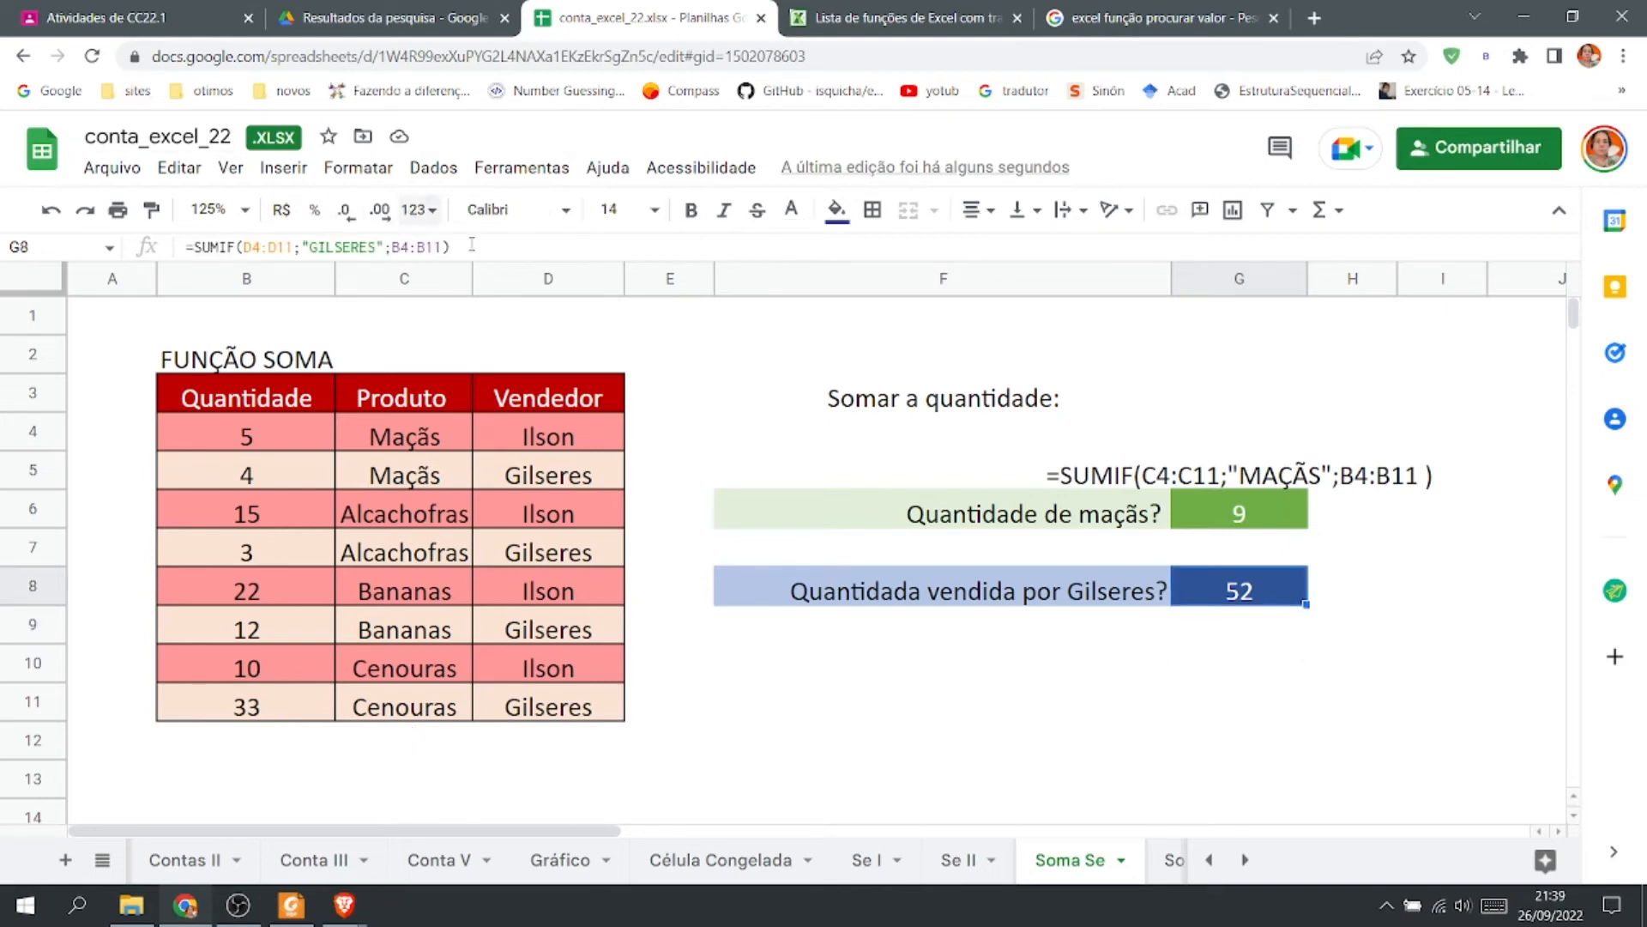
left_click_drag(451, 249, 151, 256)
key("ctrl+c")
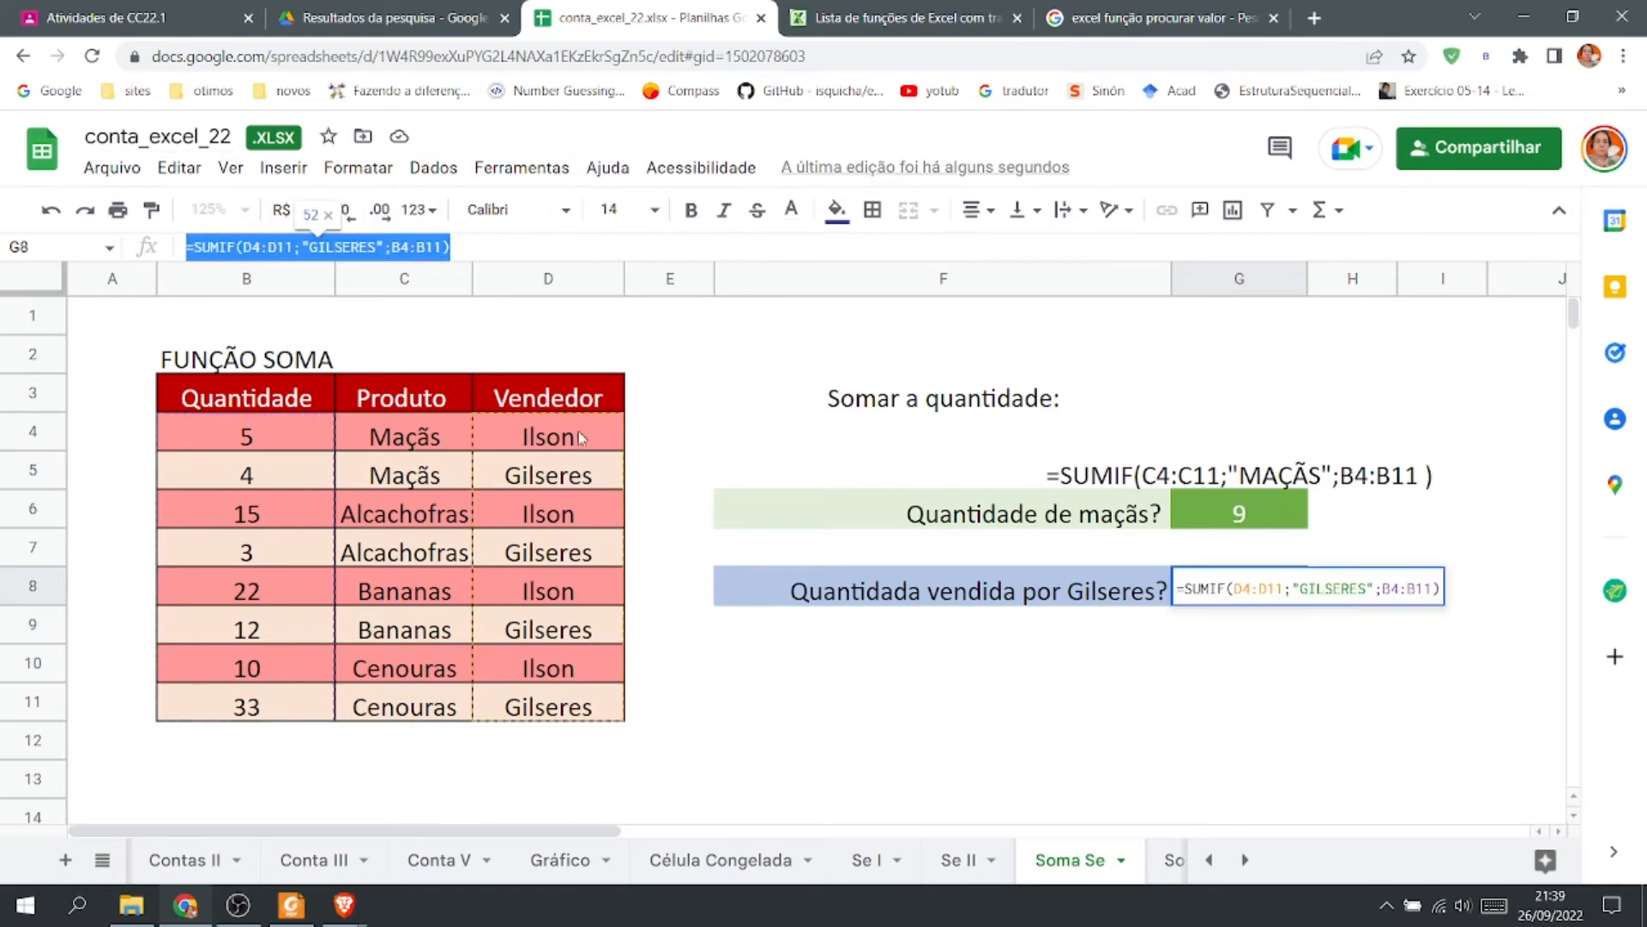
key("Return")
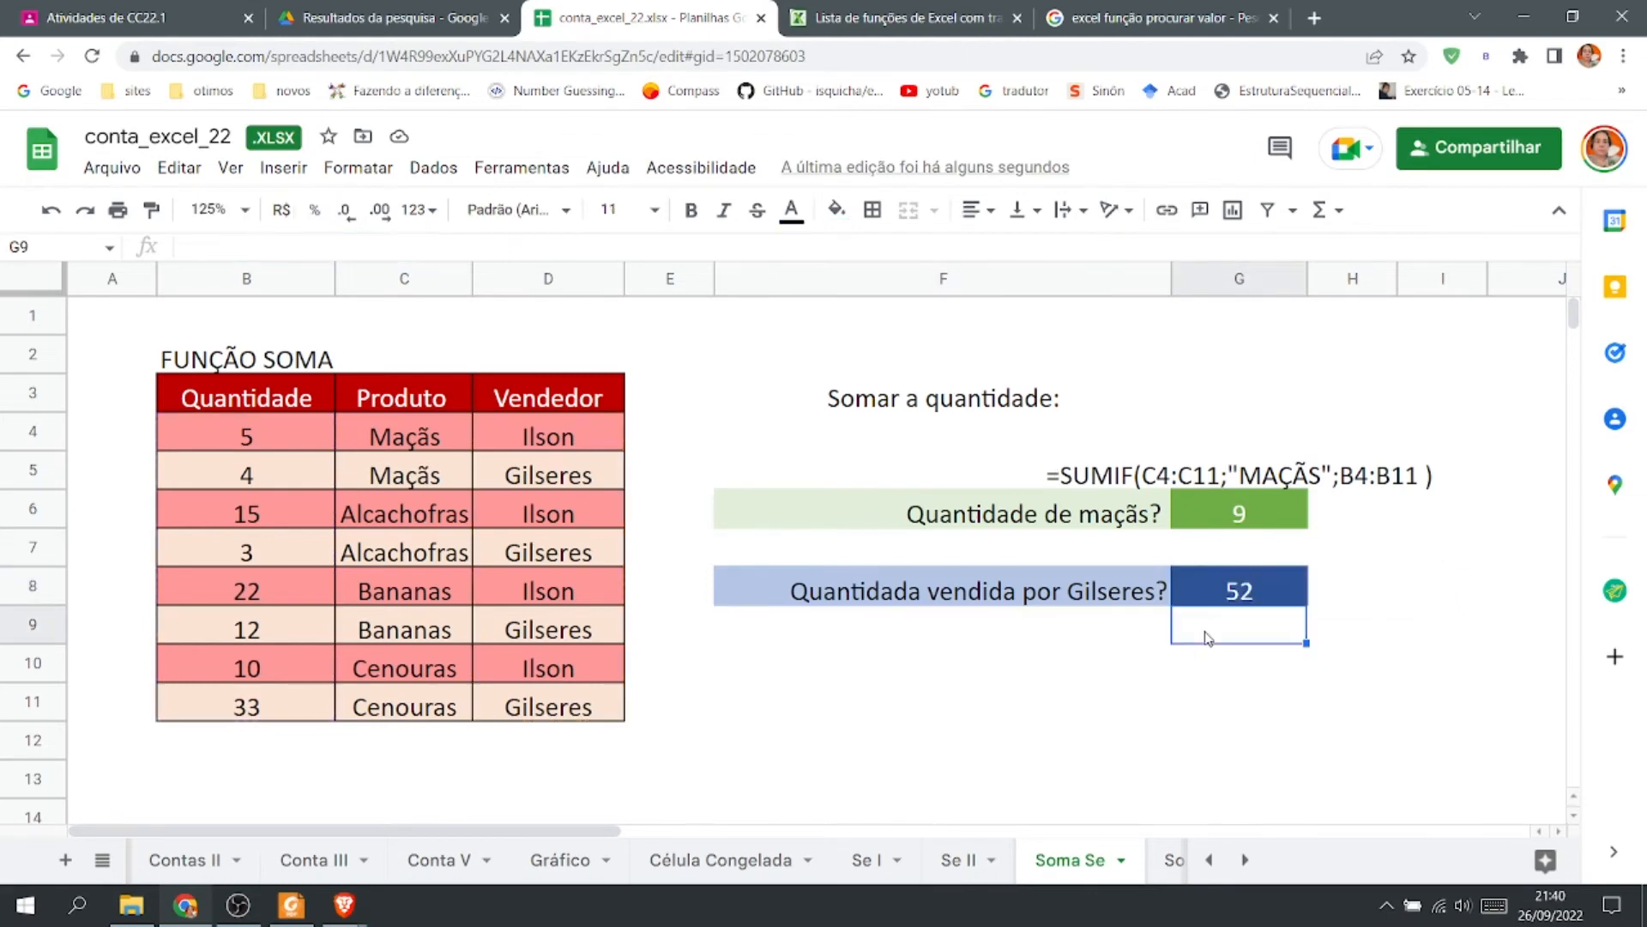
left_click(1108, 657)
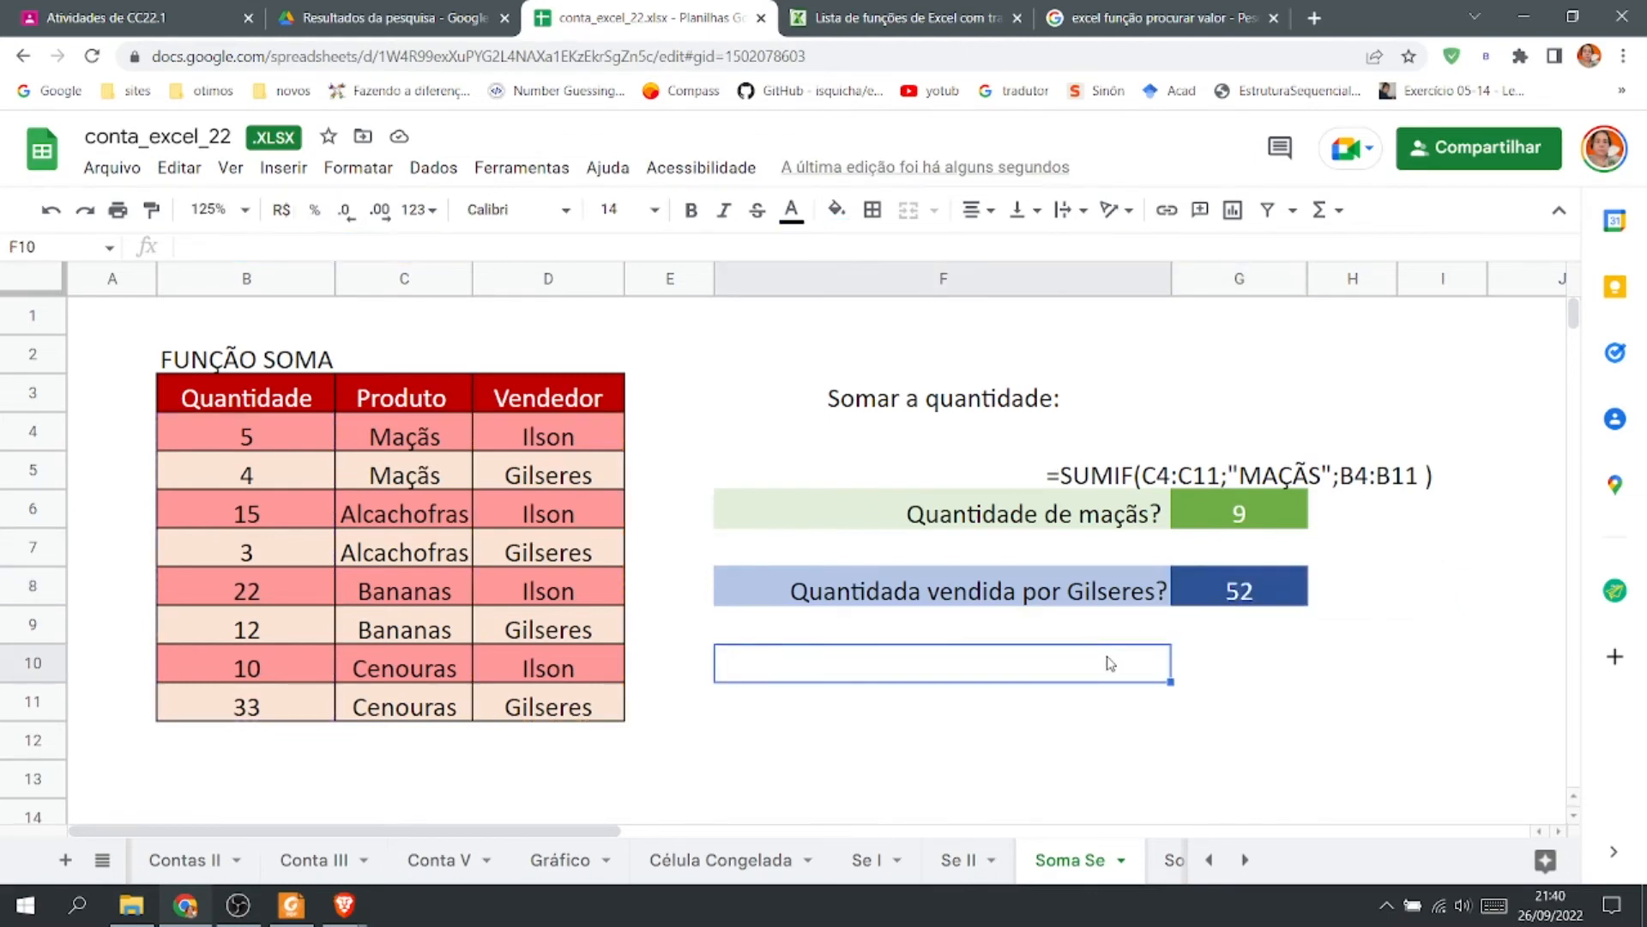
left_click(1102, 559)
left_click(1075, 485)
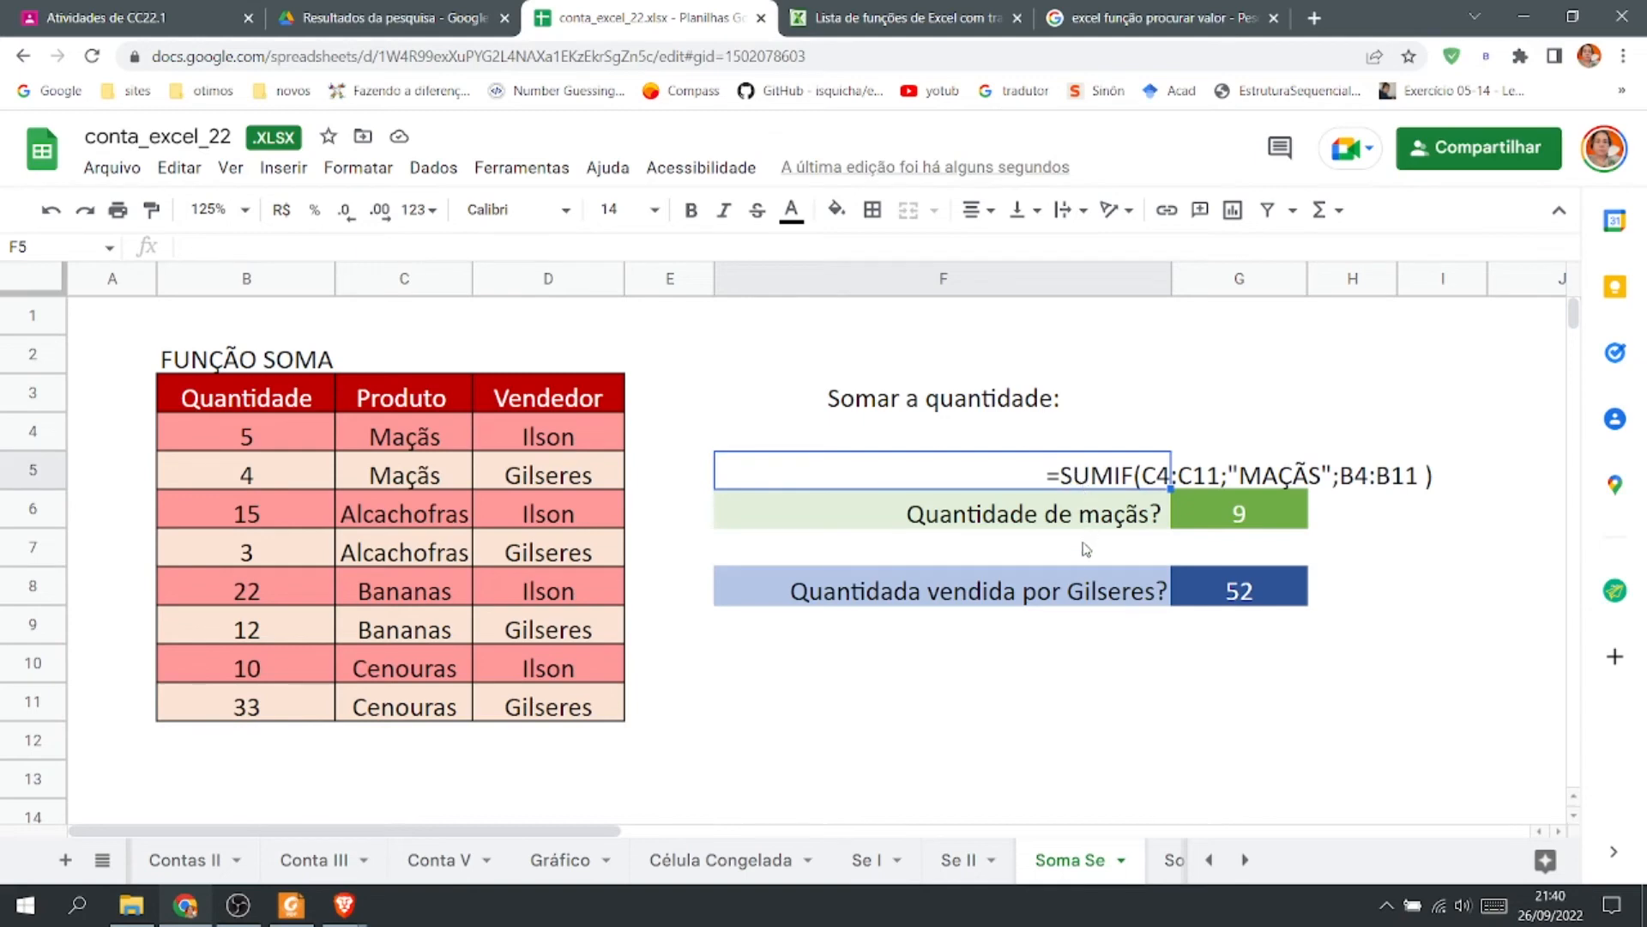
left_click(1074, 639)
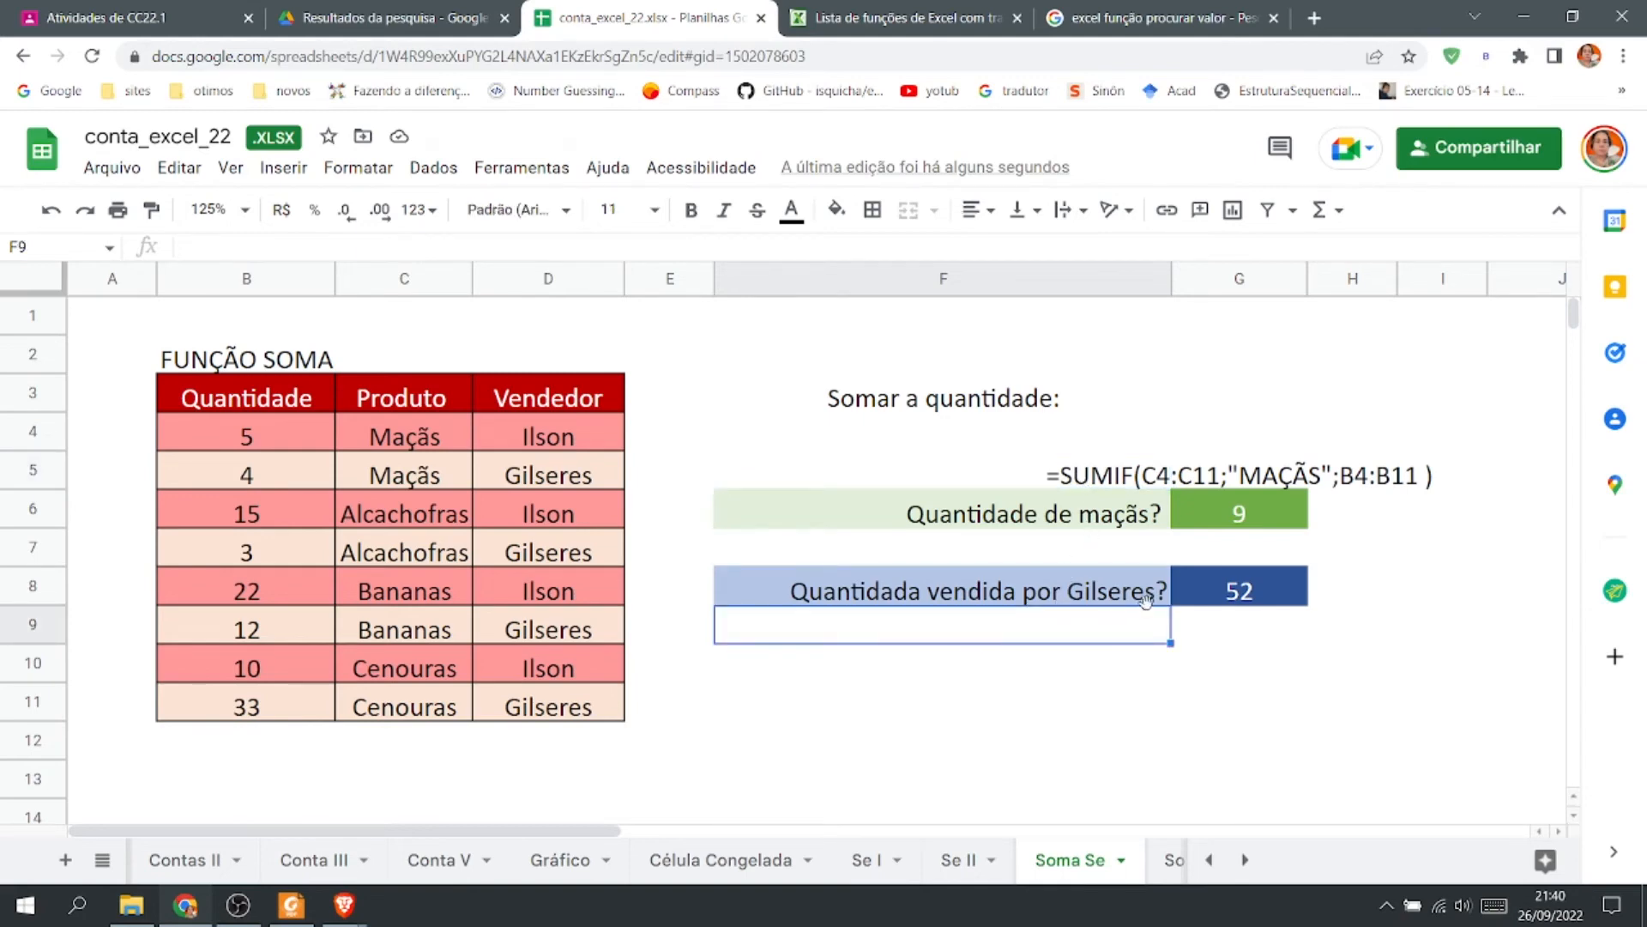
type("'")
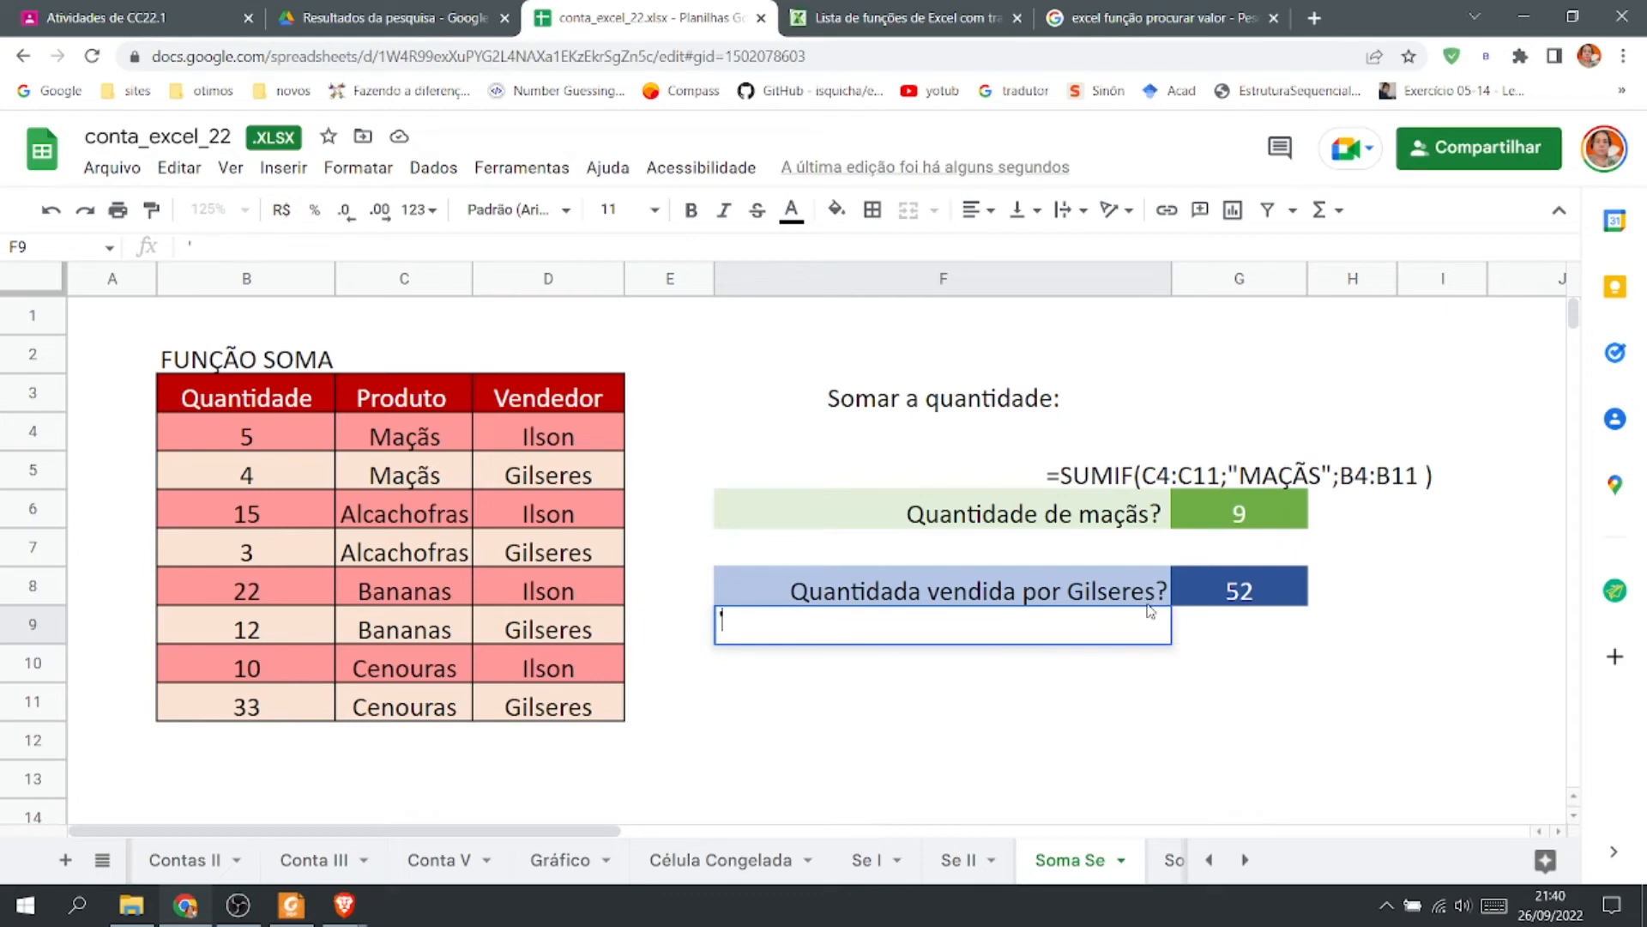
key("ctrl+v")
key("Return")
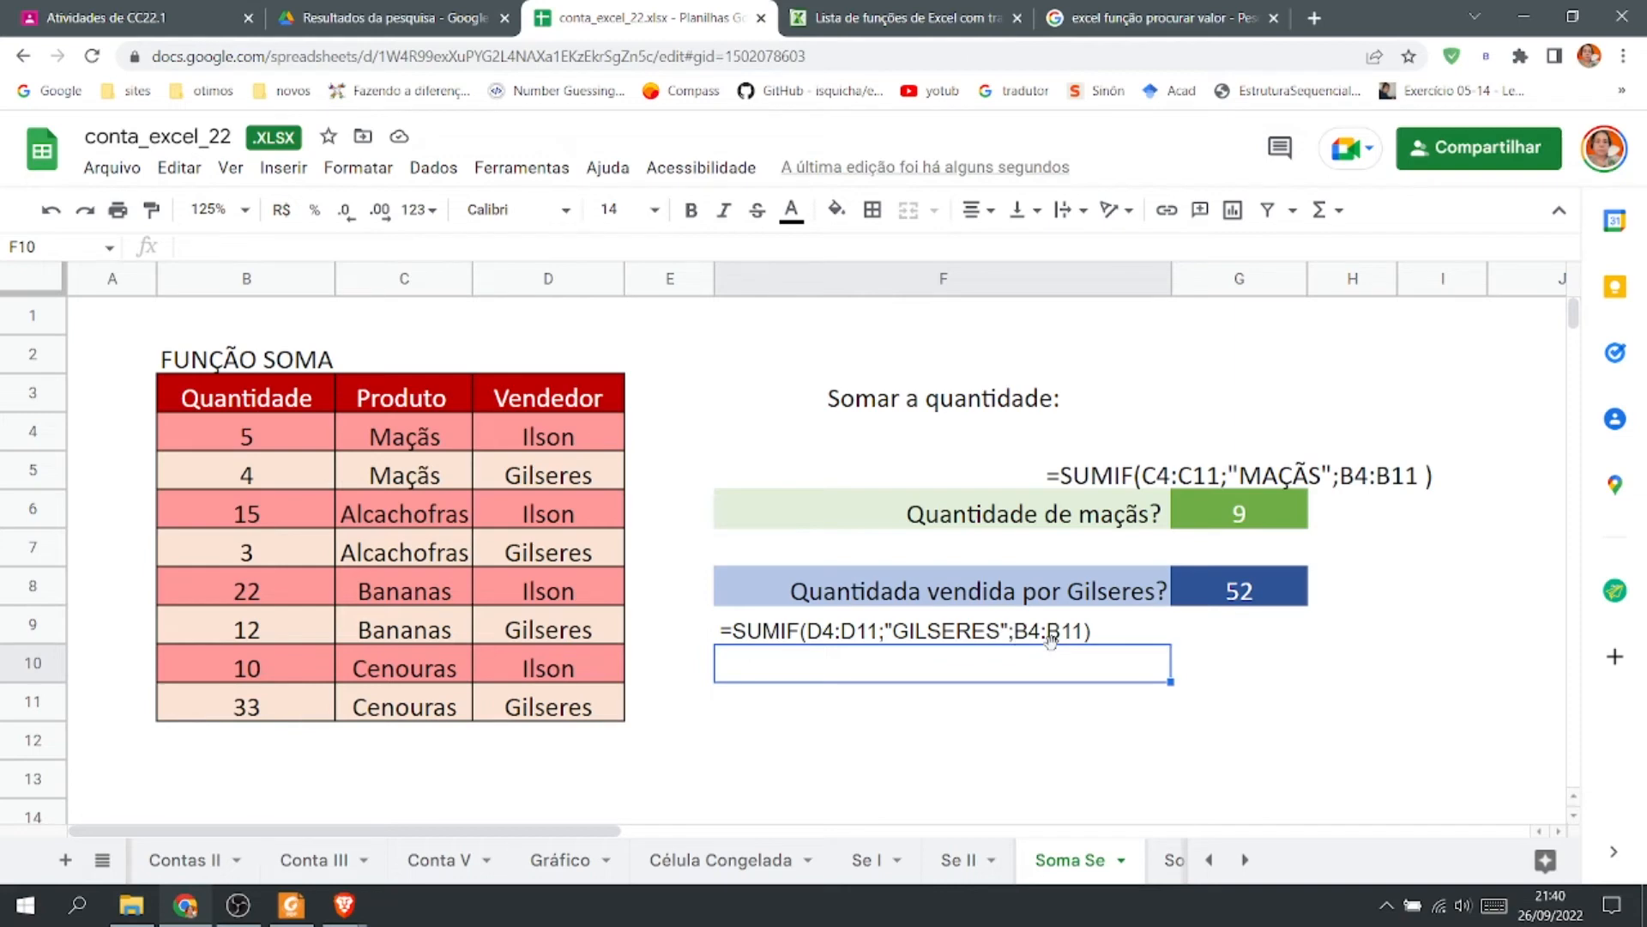
Open the Soma Se II sheet and format the Valor and Valor Total values E3:F24 as R$ currency.
left_click(1163, 874)
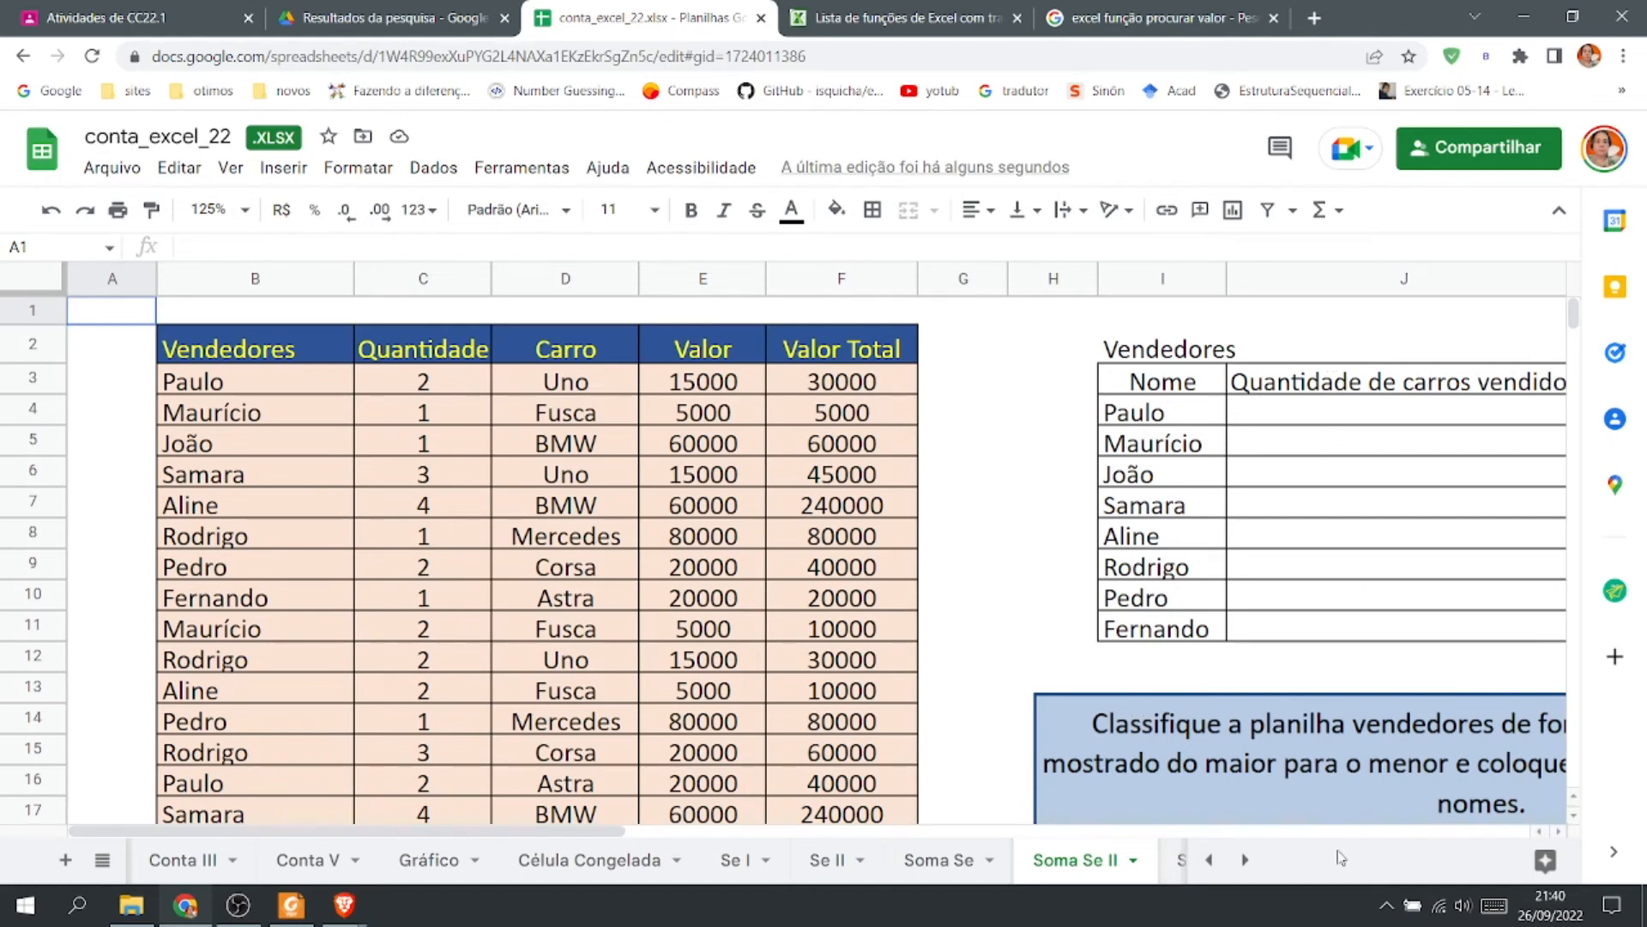
left_click(1560, 831)
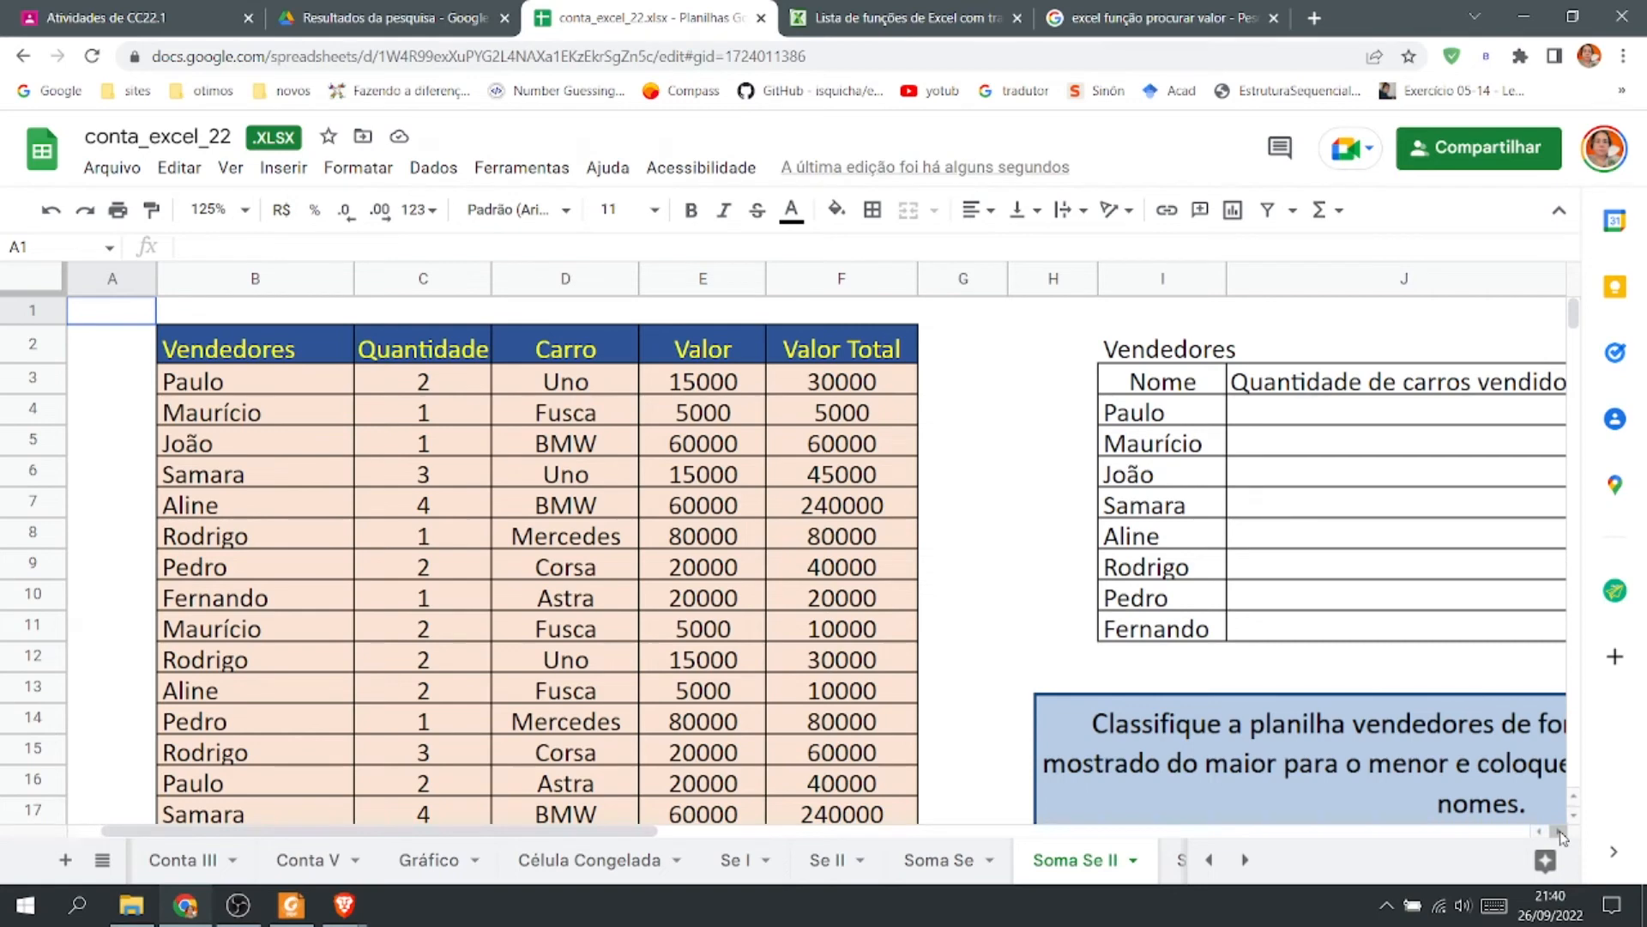
left_click(1240, 665)
key("Right")
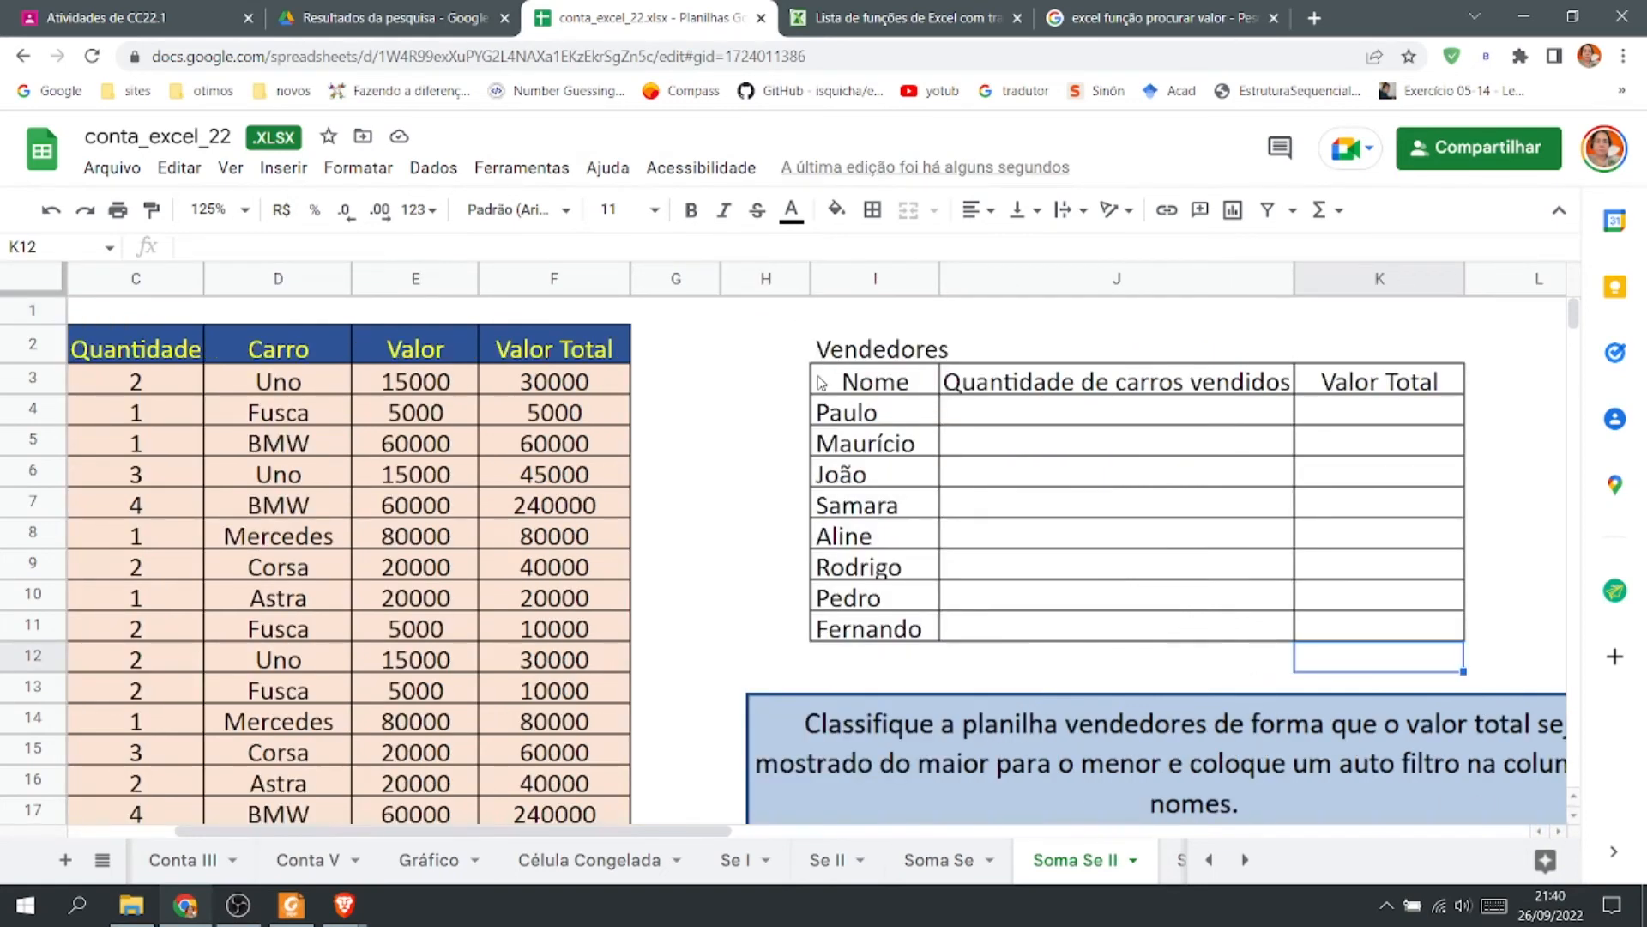
left_click_drag(721, 278, 677, 279)
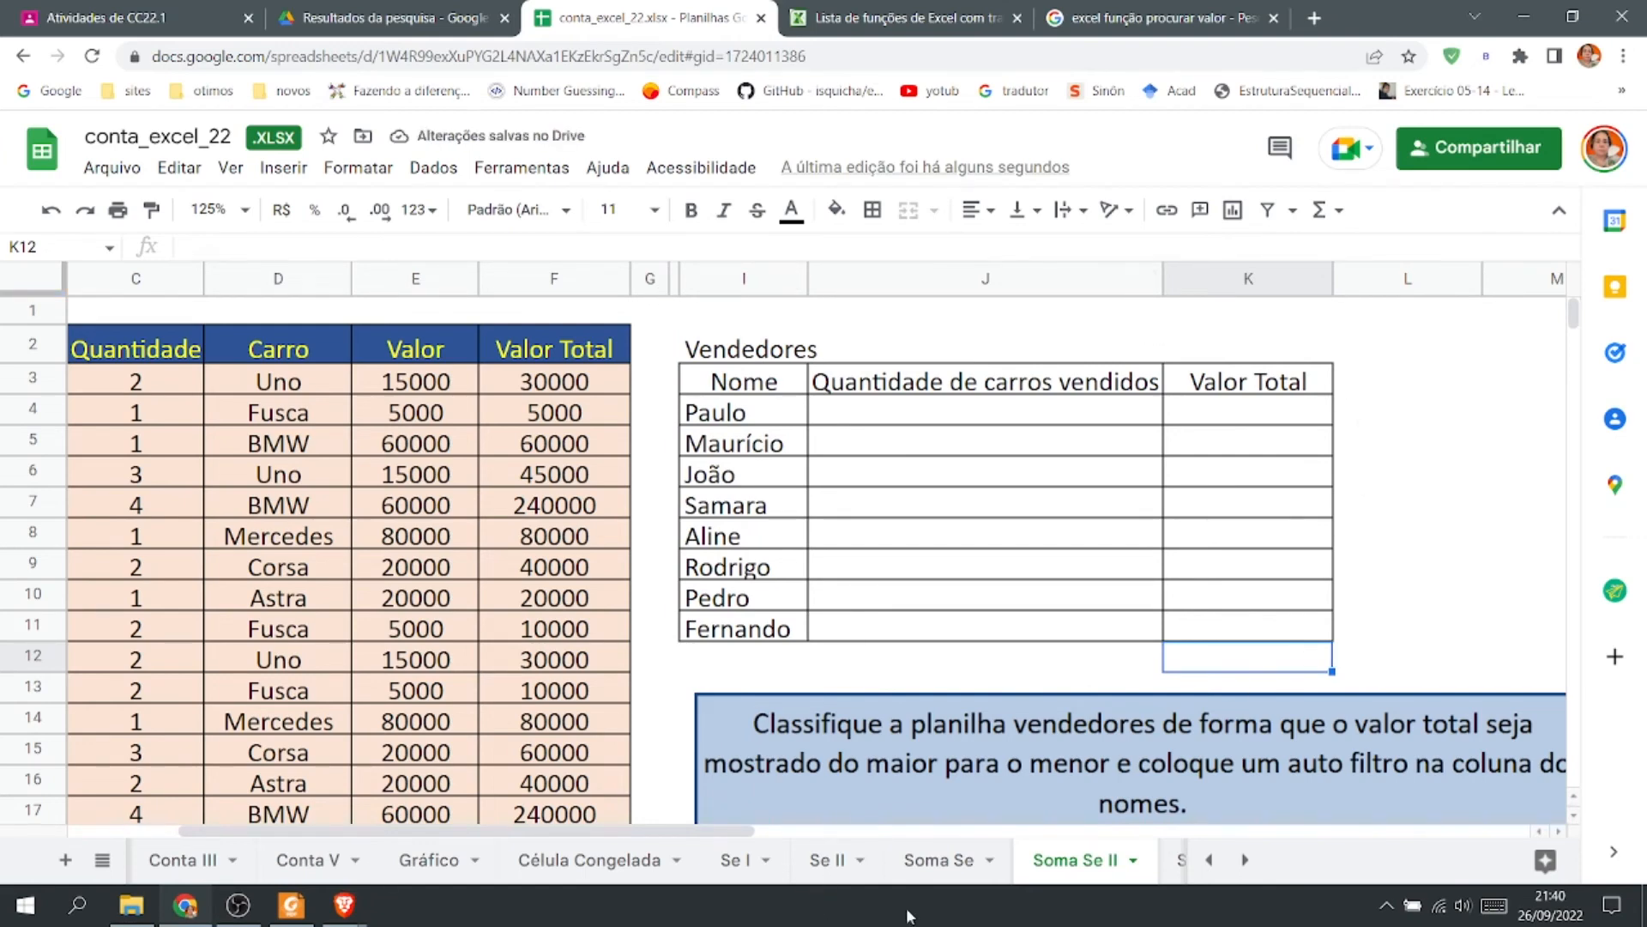
left_click_drag(690, 836, 624, 836)
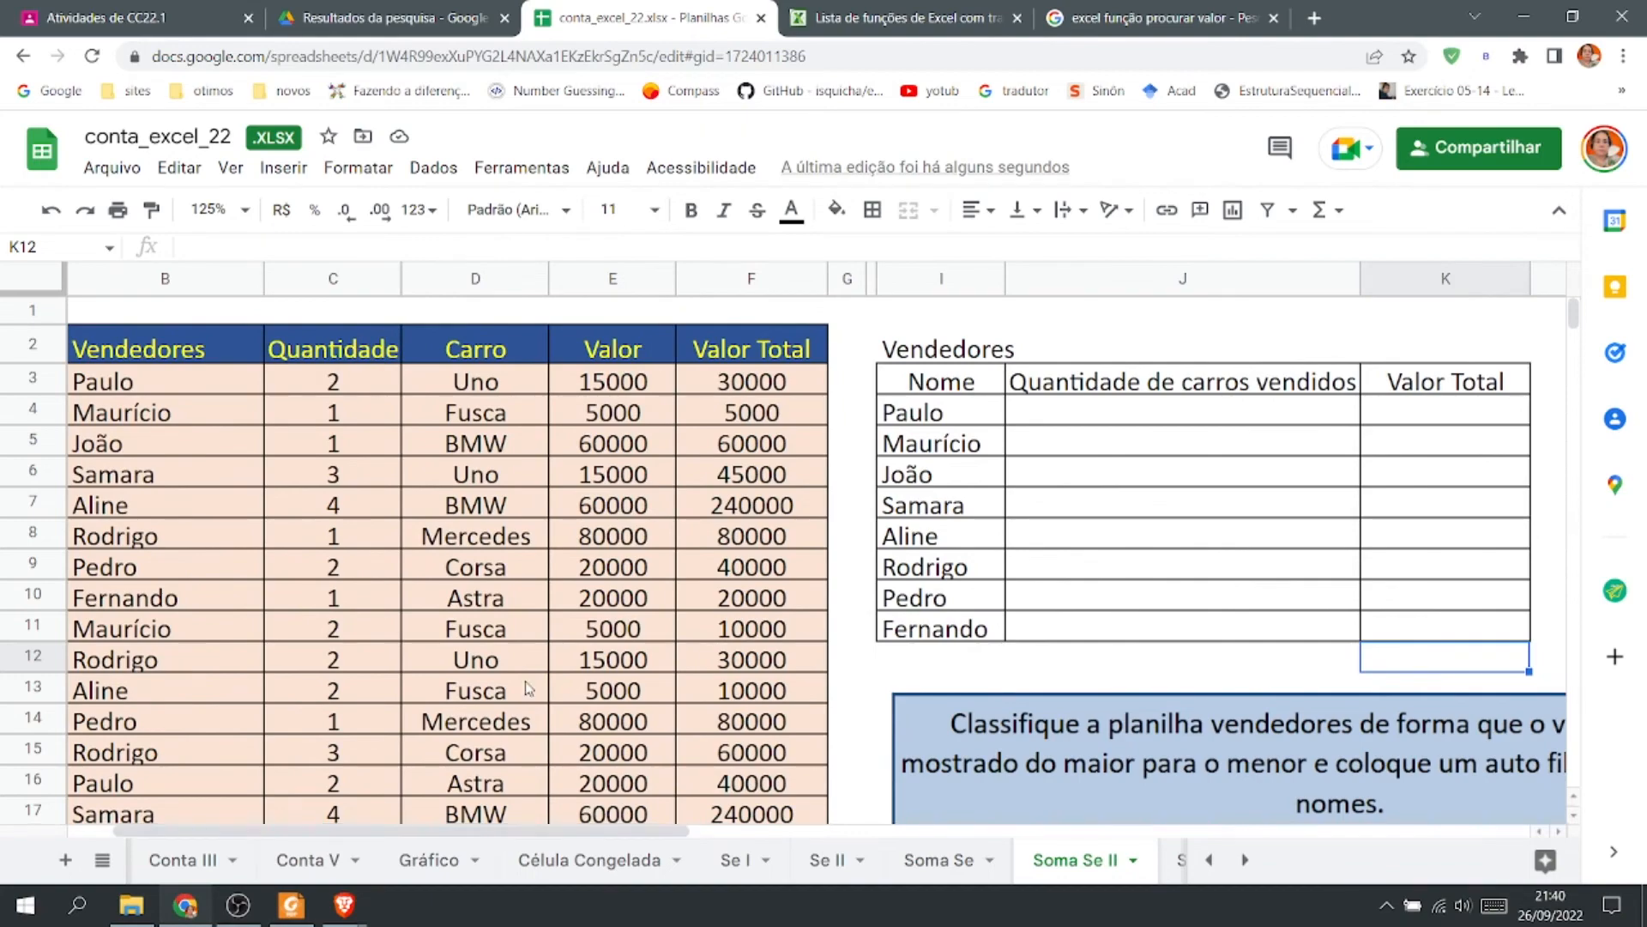
scroll(534, 481, "down", 5)
scroll(534, 506, "up", 5)
scroll(533, 506, "down", 1)
scroll(534, 507, "up", 1)
left_click_drag(629, 382, 752, 562)
scroll(762, 616, "down", 5)
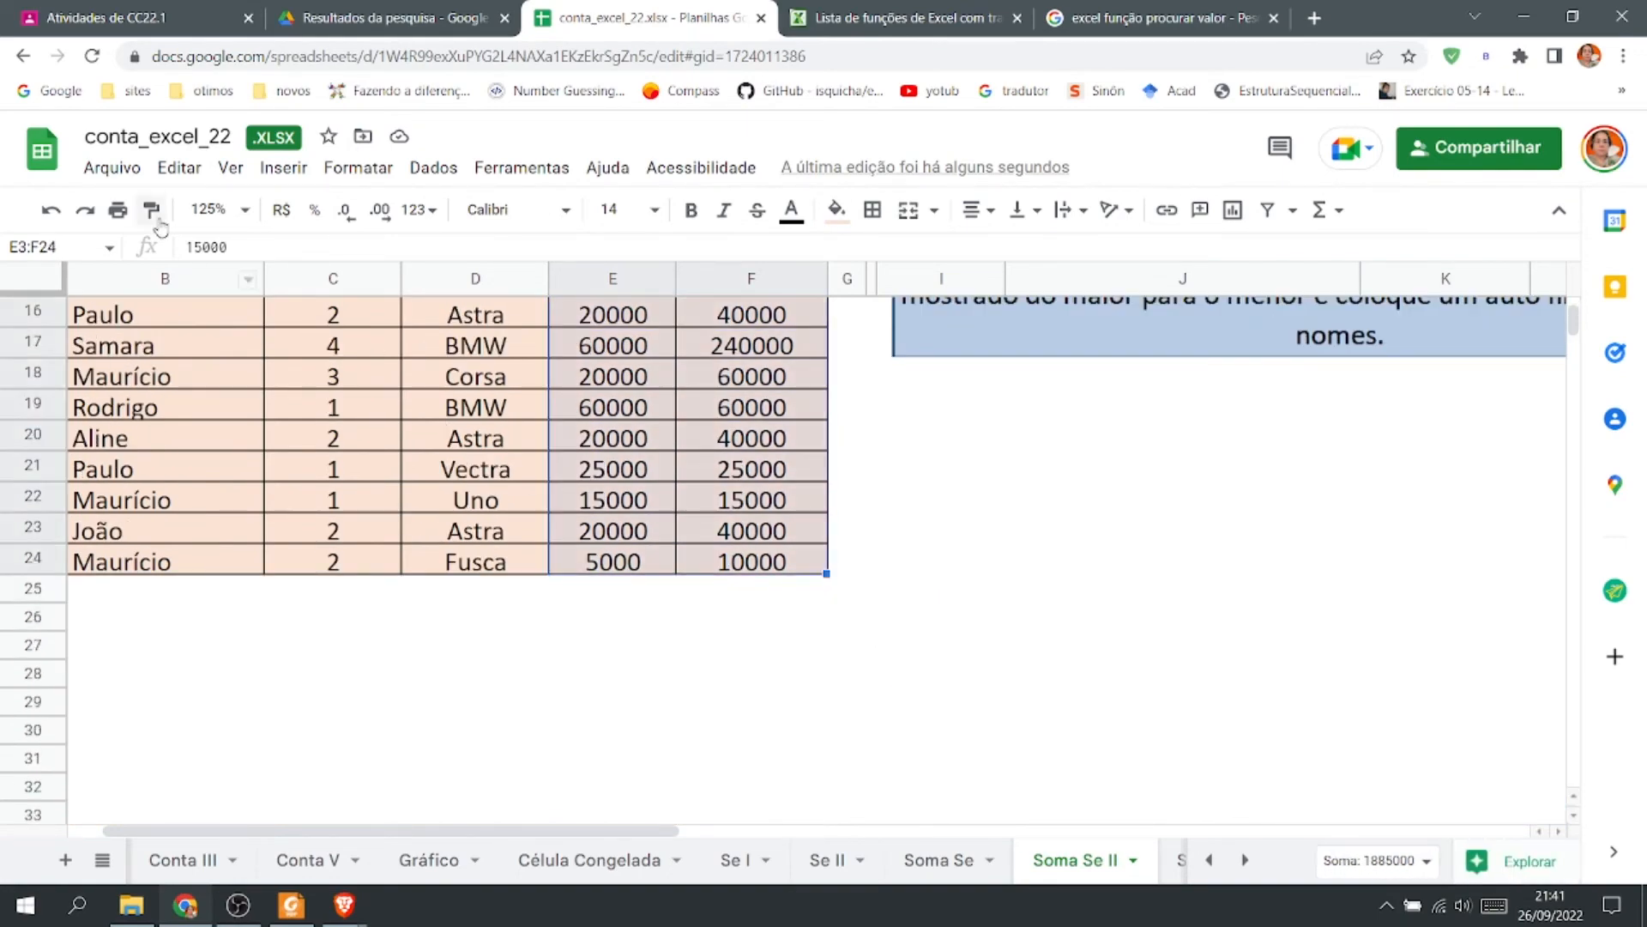
left_click(282, 209)
Autofit the Valor and Valor Total columns to their contents and narrow column G.
scroll(669, 511, "up", 1)
scroll(669, 511, "up", 4)
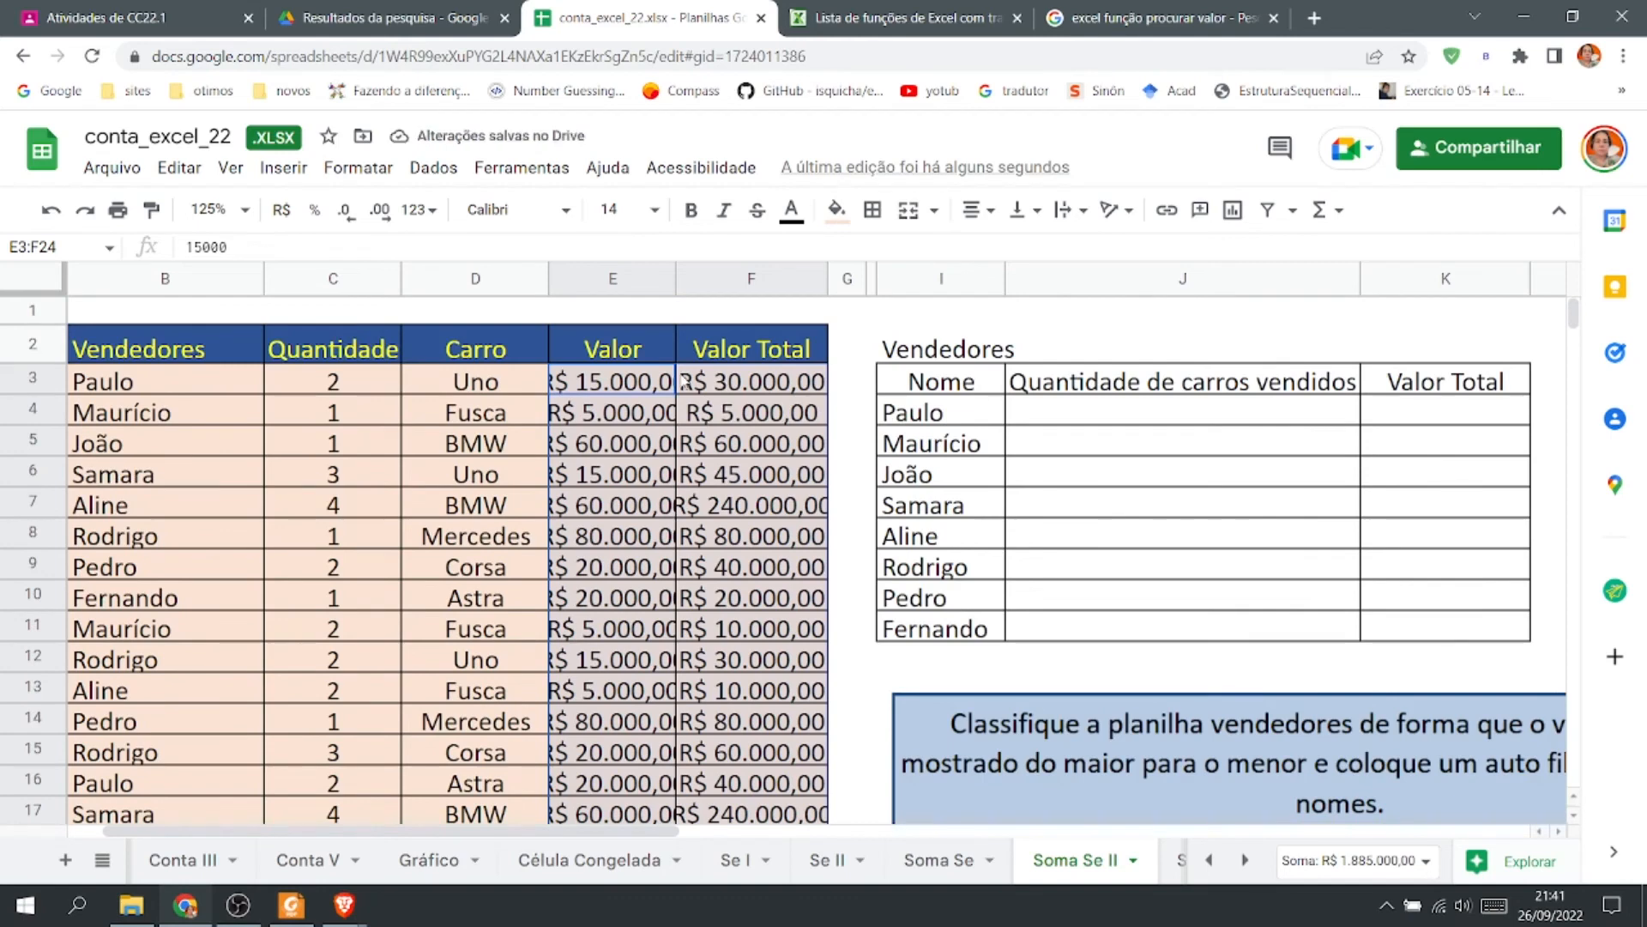
double_click(674, 276)
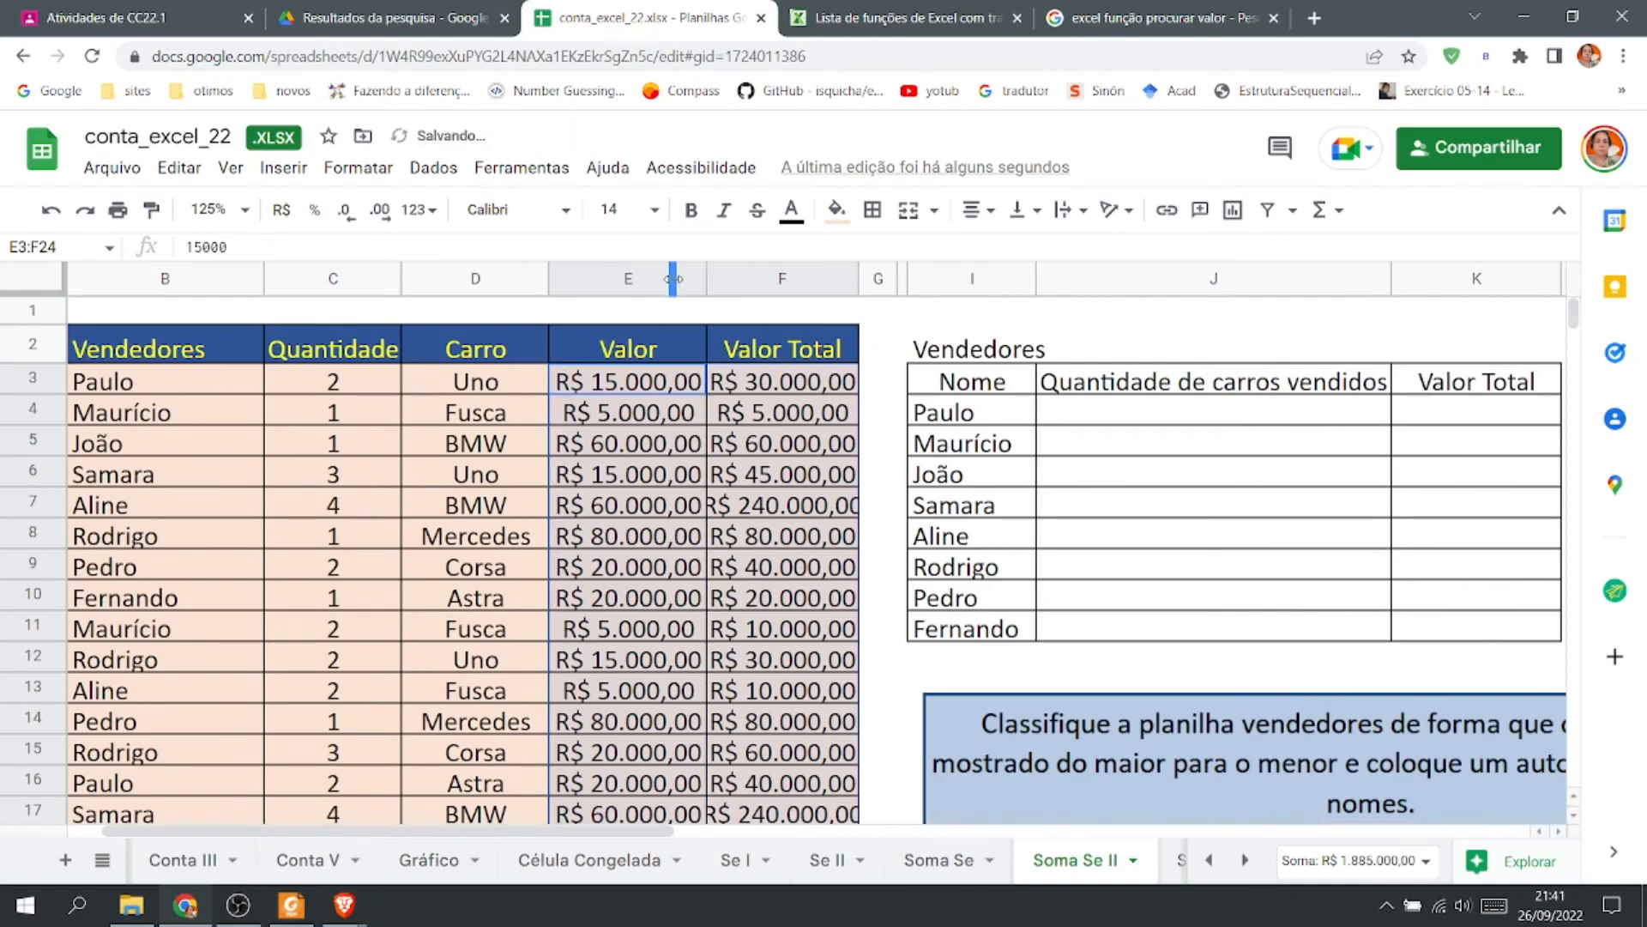
double_click(855, 281)
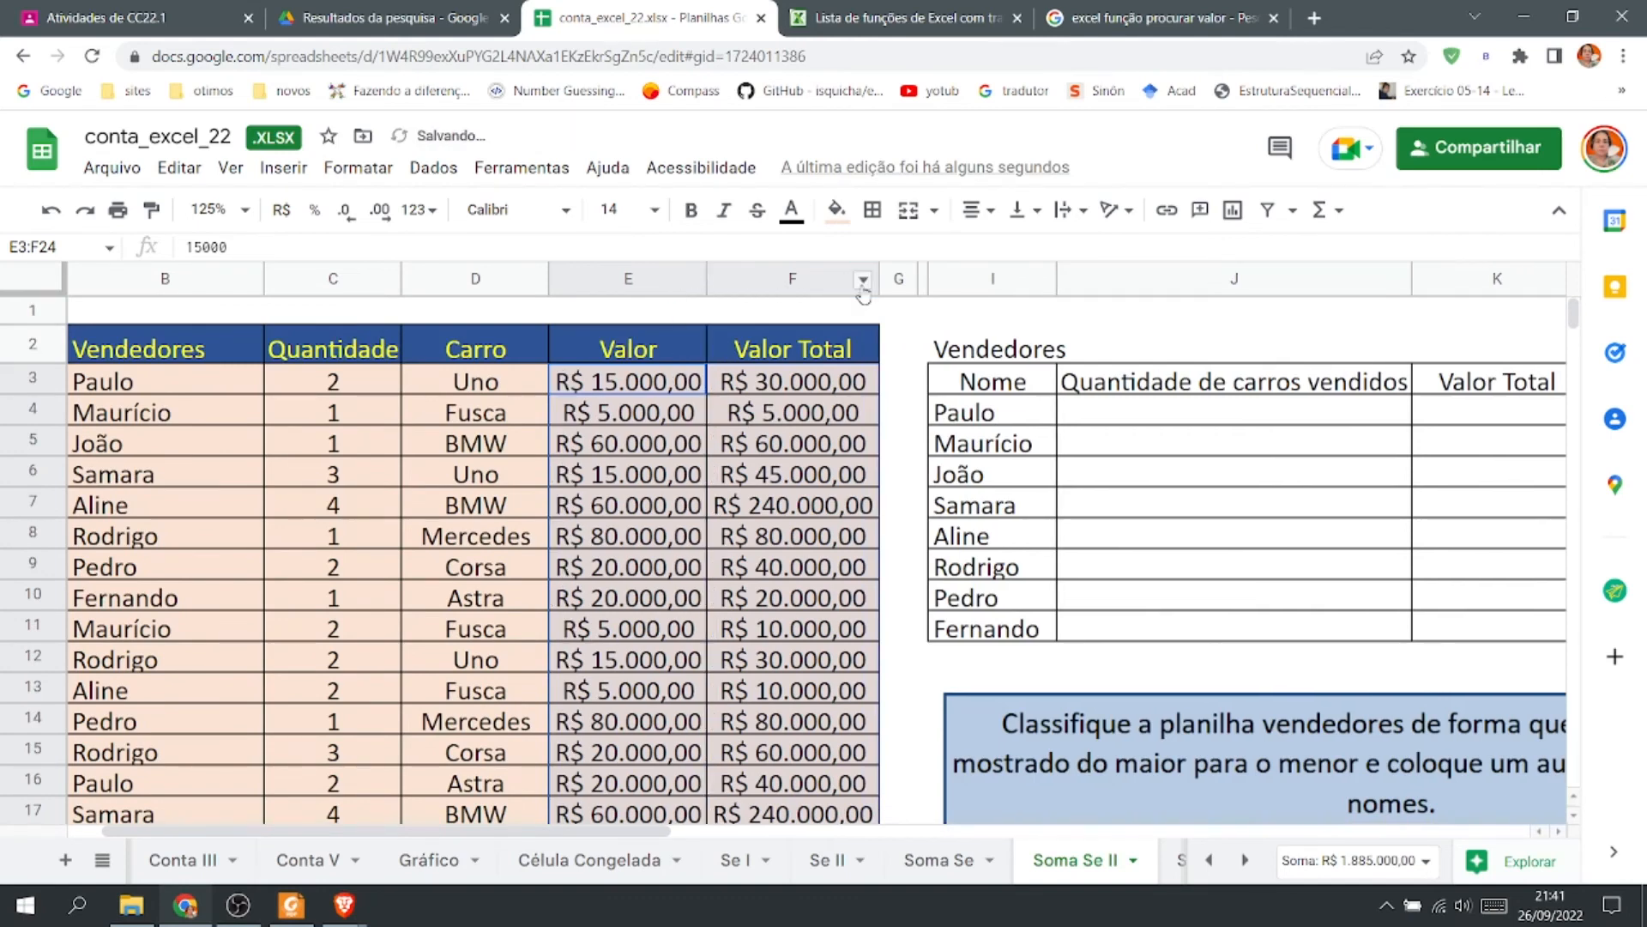
left_click_drag(914, 276, 890, 279)
left_click(1508, 719)
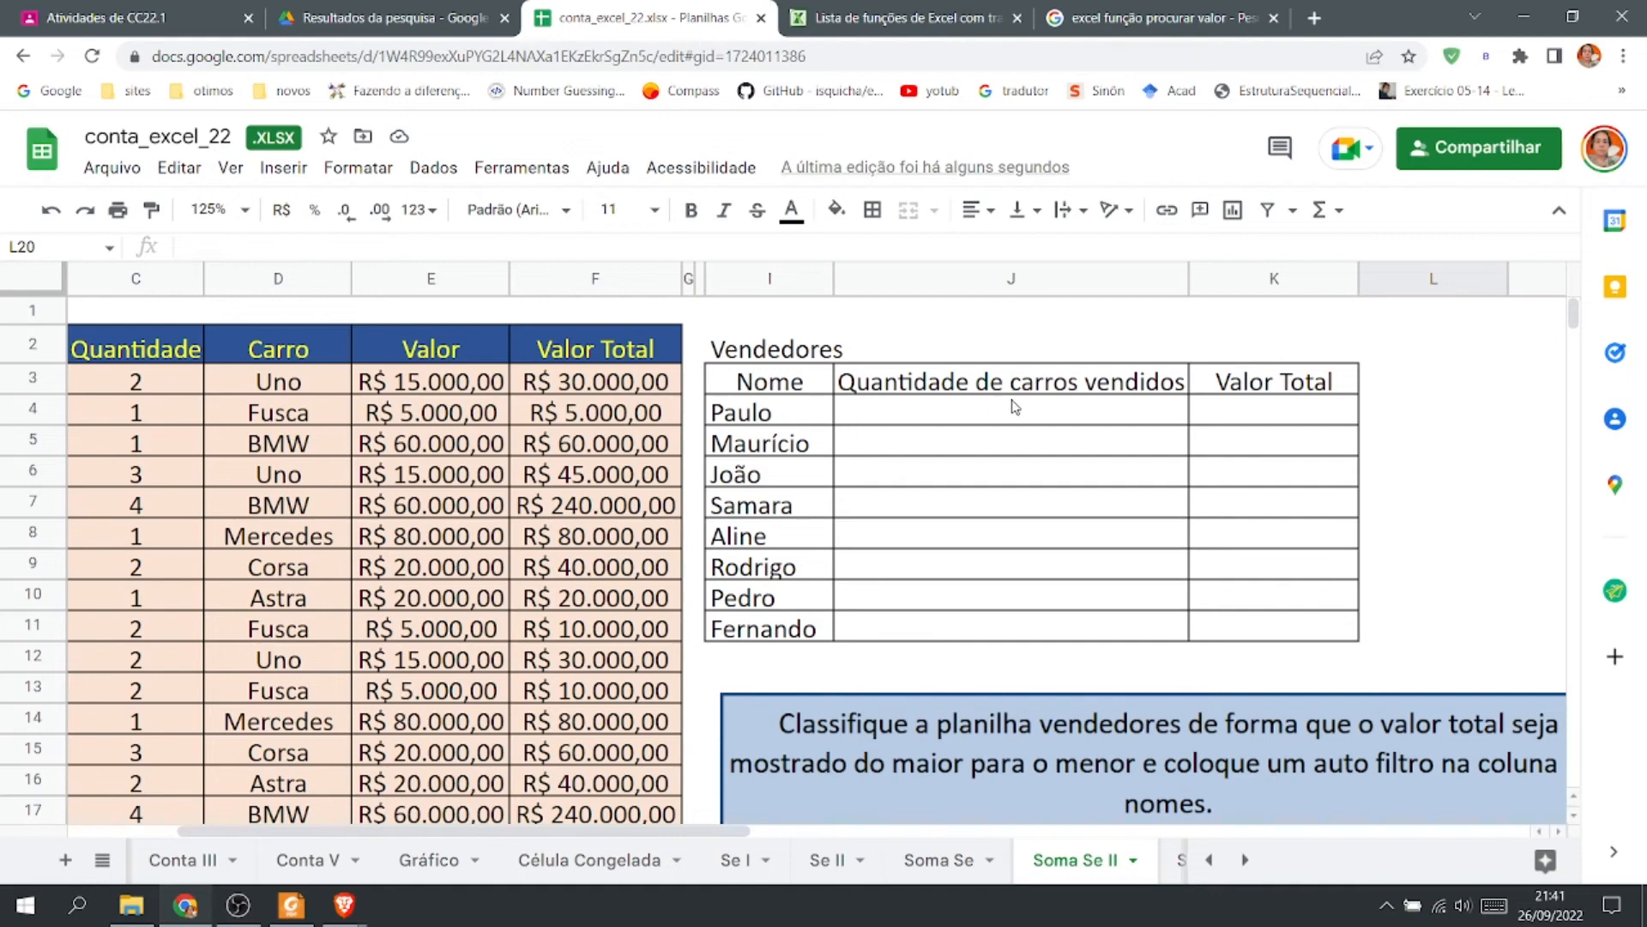
Start a SOMASE formula in J4 for Paulo's quantity of cars sold.
left_click(1000, 423)
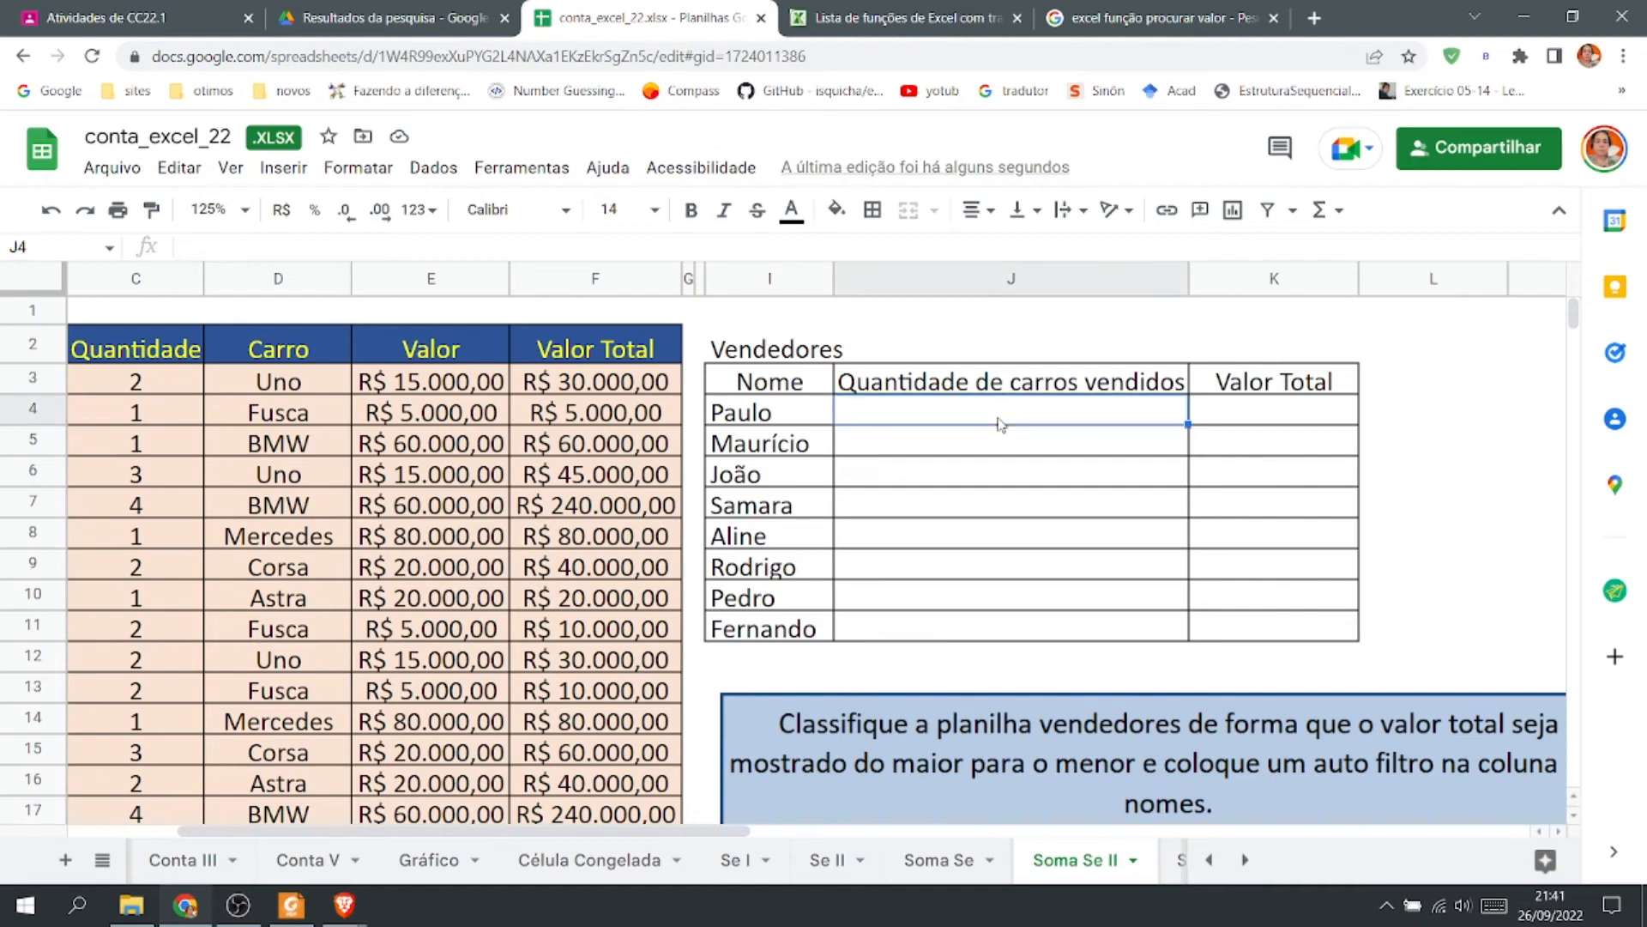
type("=")
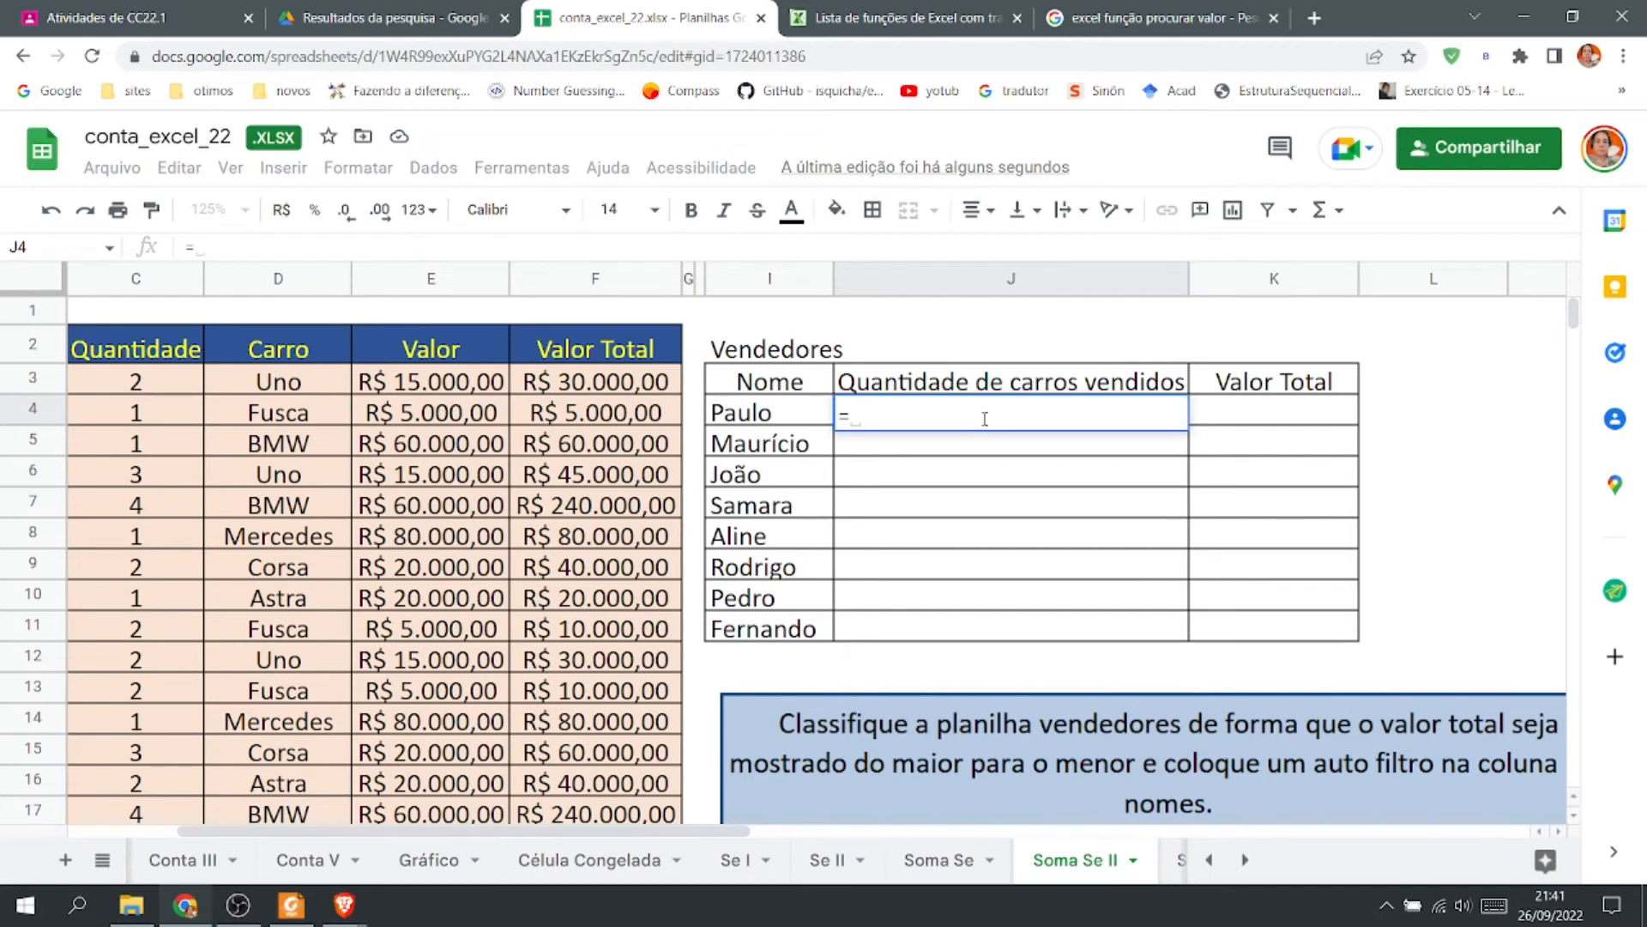
type("SUM")
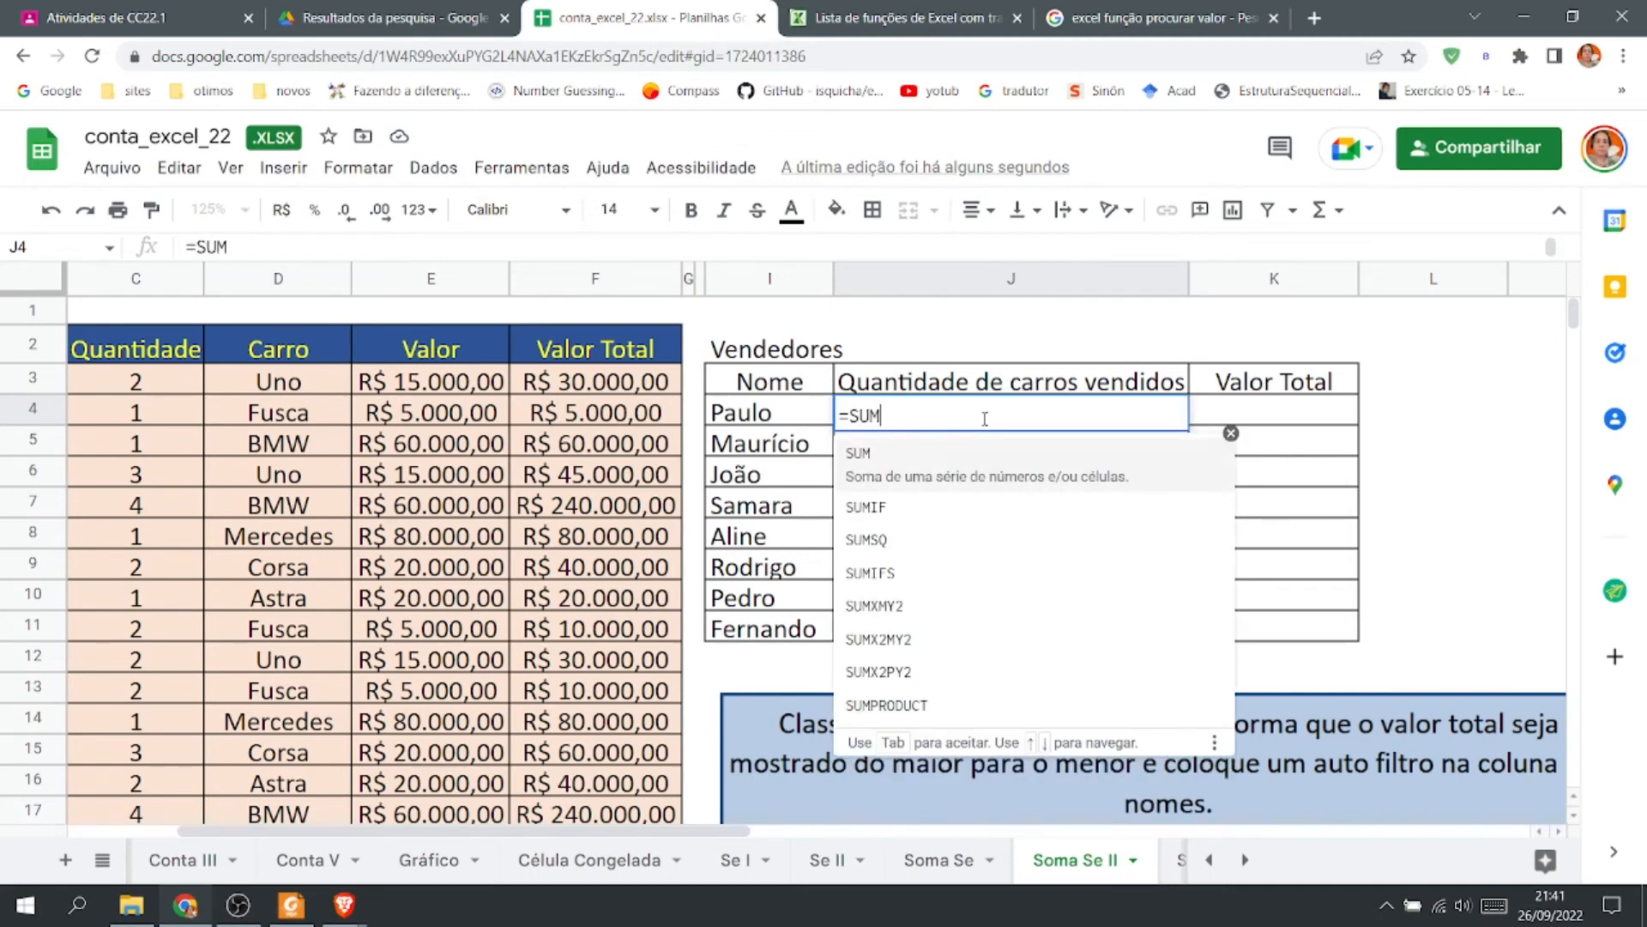
type("IF")
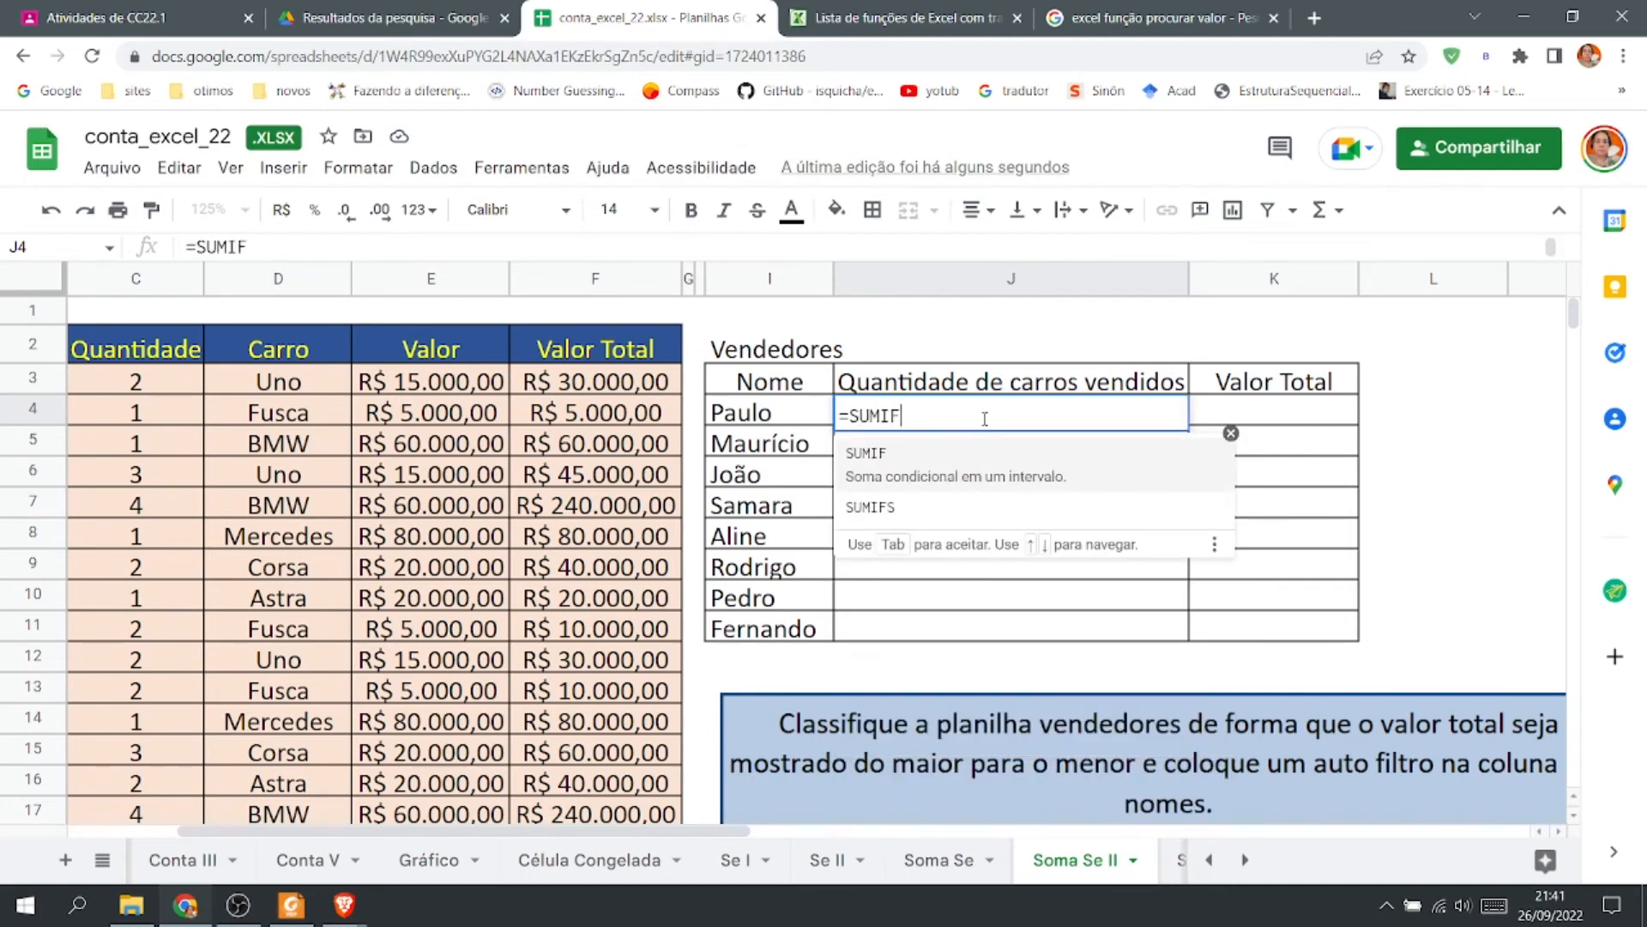
type("(")
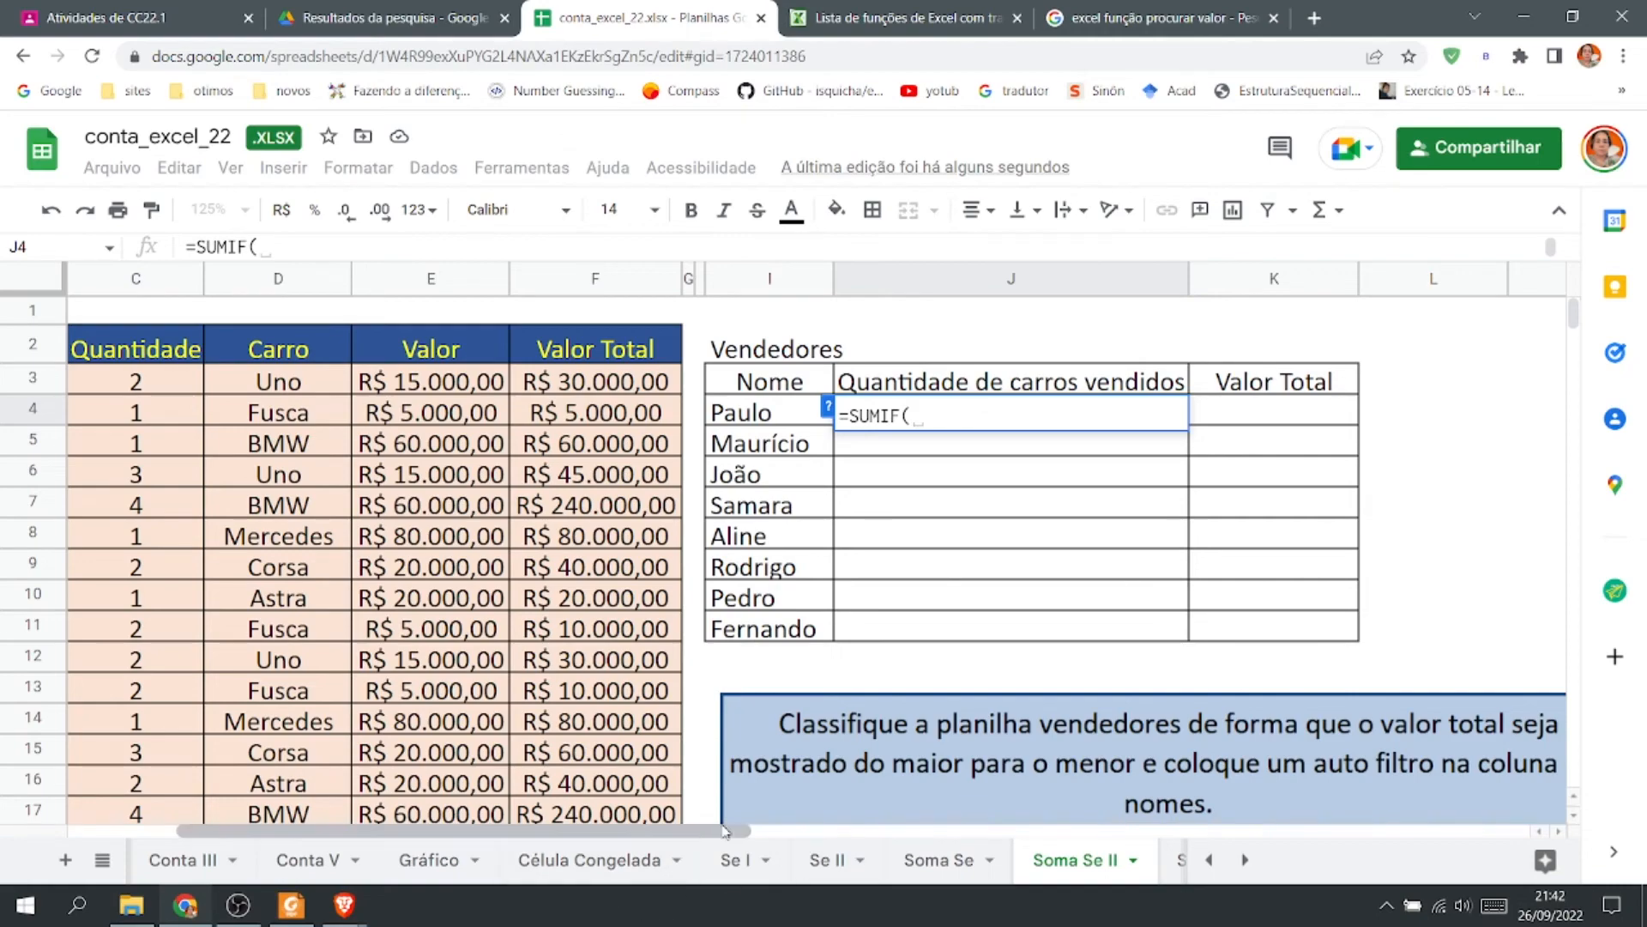
Narrow column B of the Soma Se II sheet while the J4 formula stays open.
left_click(574, 857)
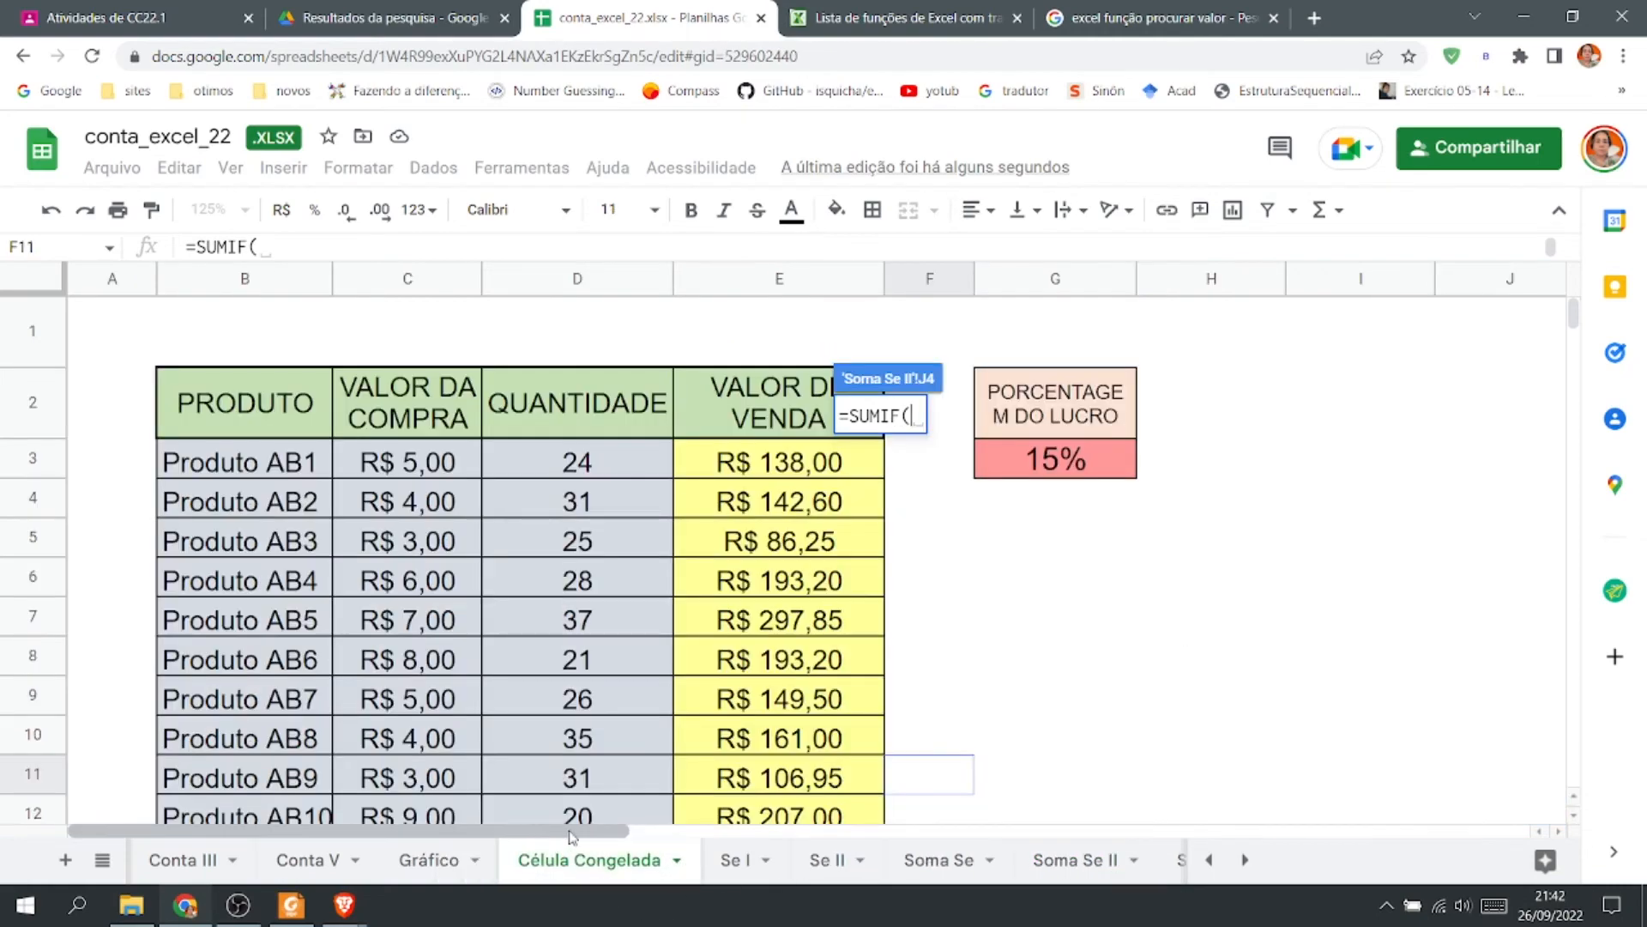
left_click(944, 861)
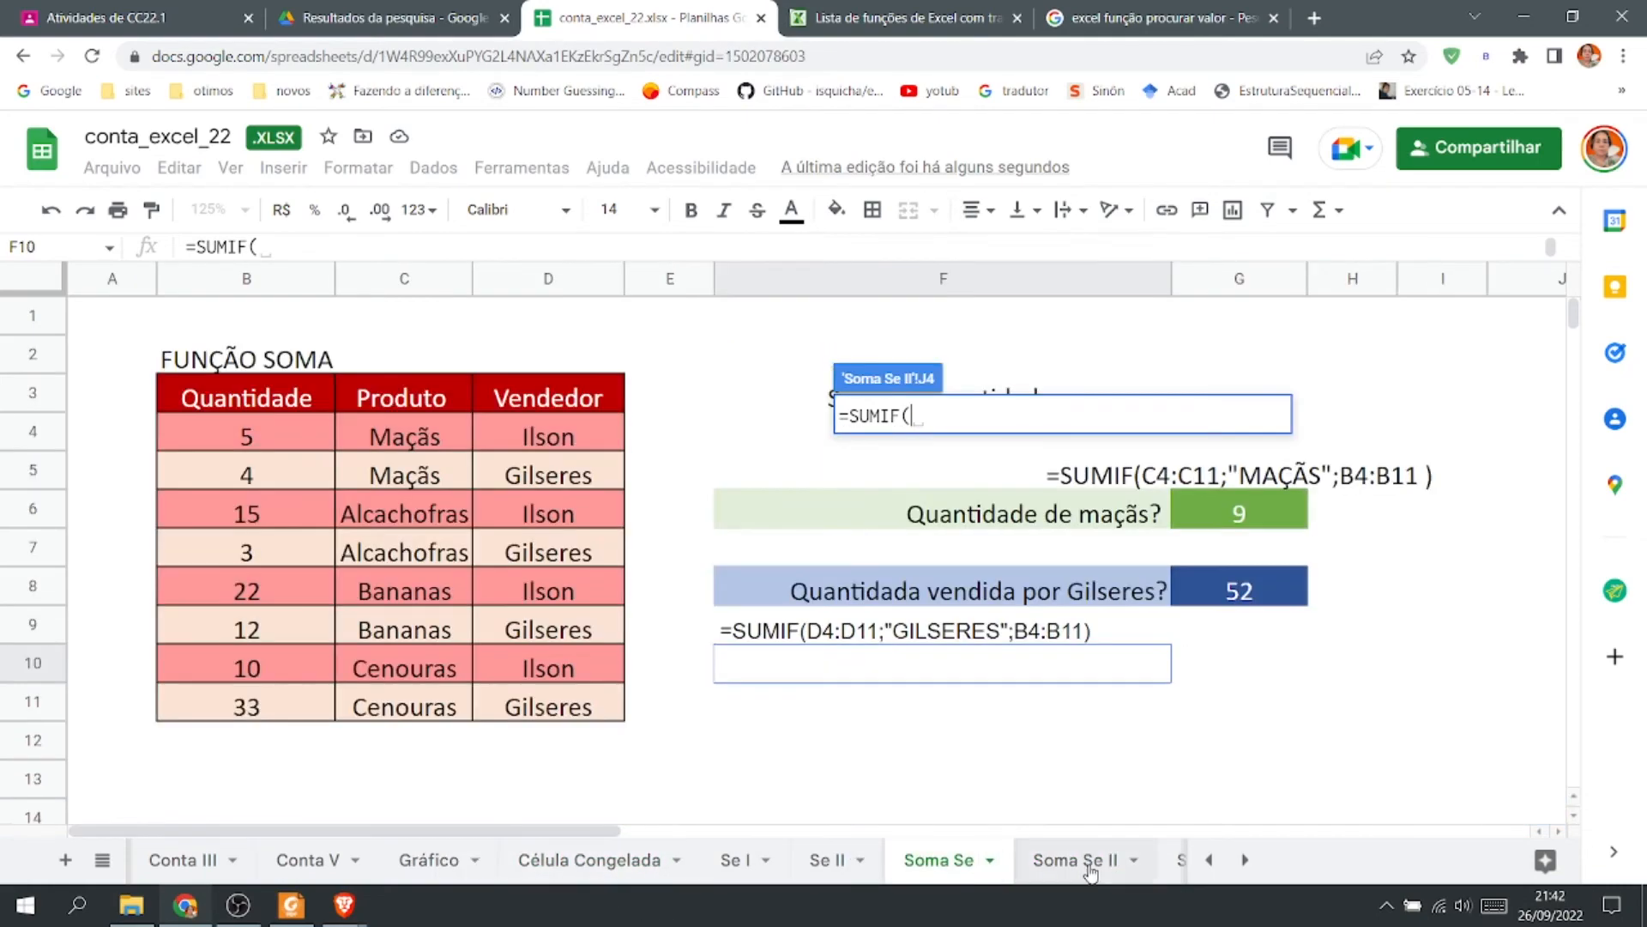
left_click(1088, 861)
left_click_drag(581, 829, 382, 845)
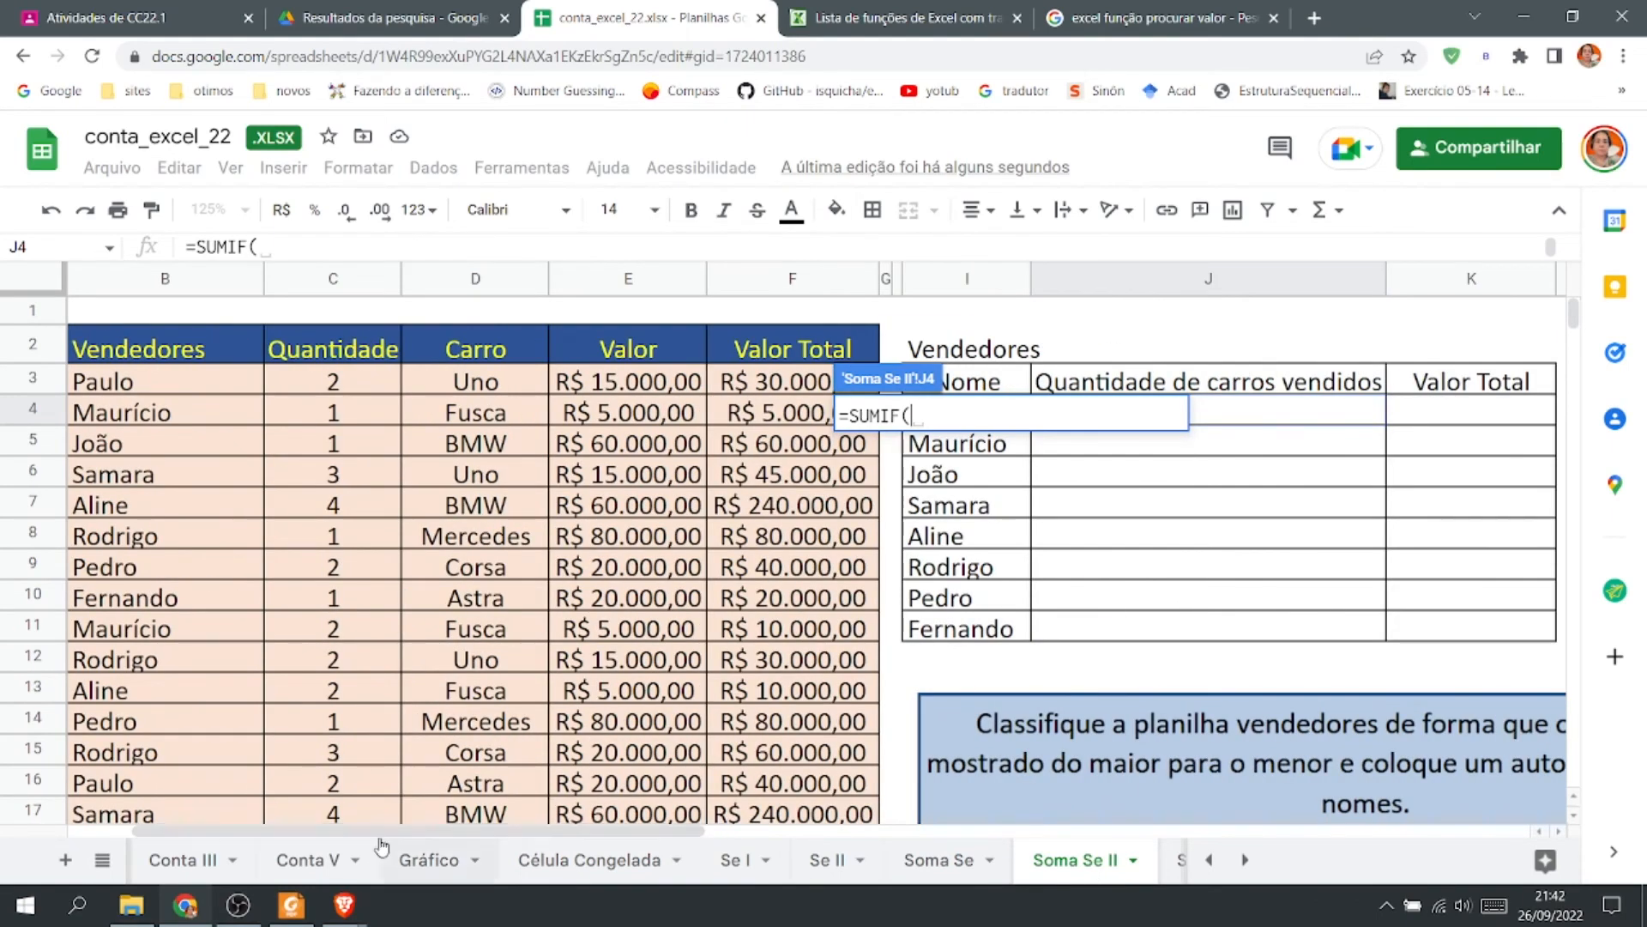
left_click_drag(263, 276, 189, 276)
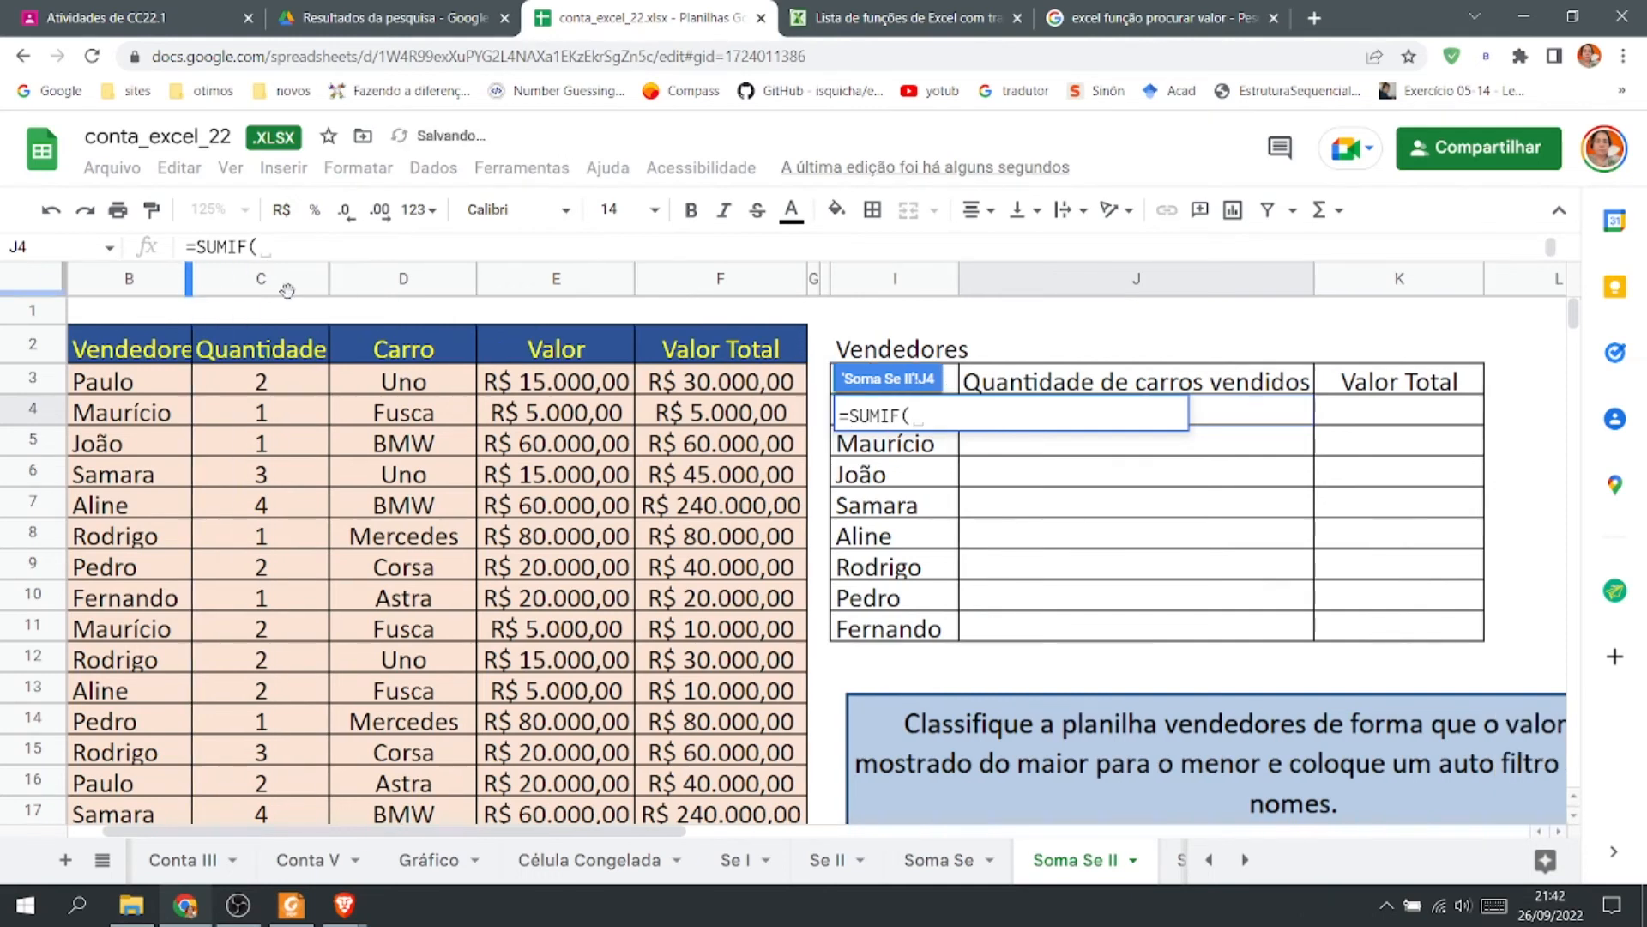
Narrow column C and select B3:B24 as the range argument of the J4 SUMIF formula.
left_click_drag(327, 277, 299, 279)
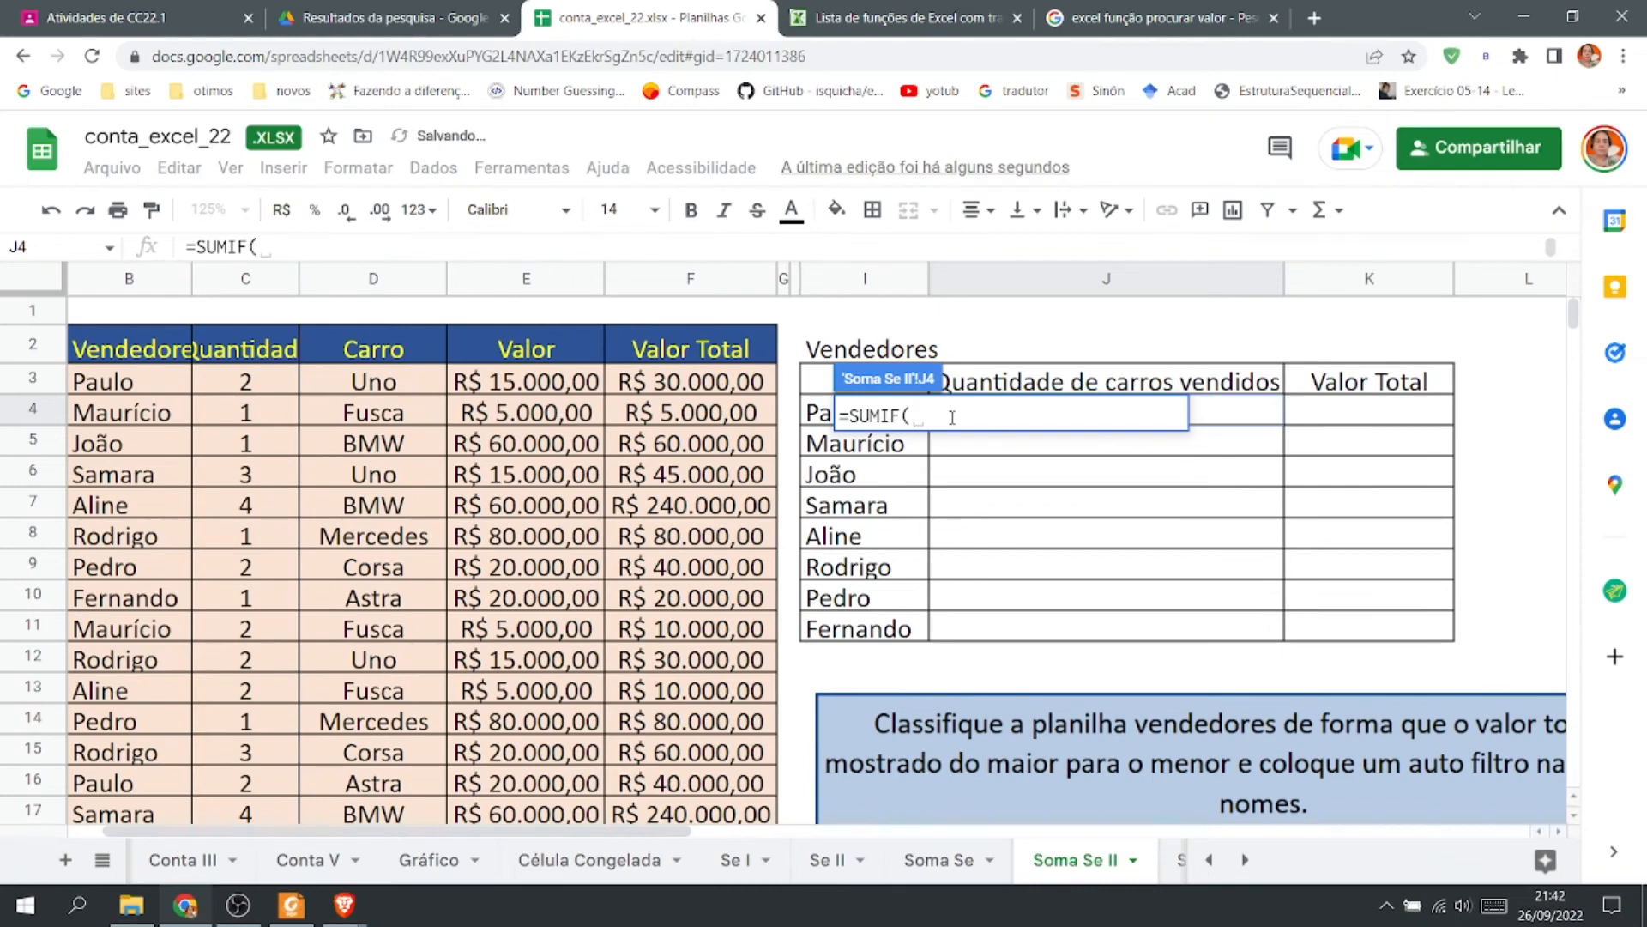
left_click(97, 388)
scroll(179, 507, "down", 5)
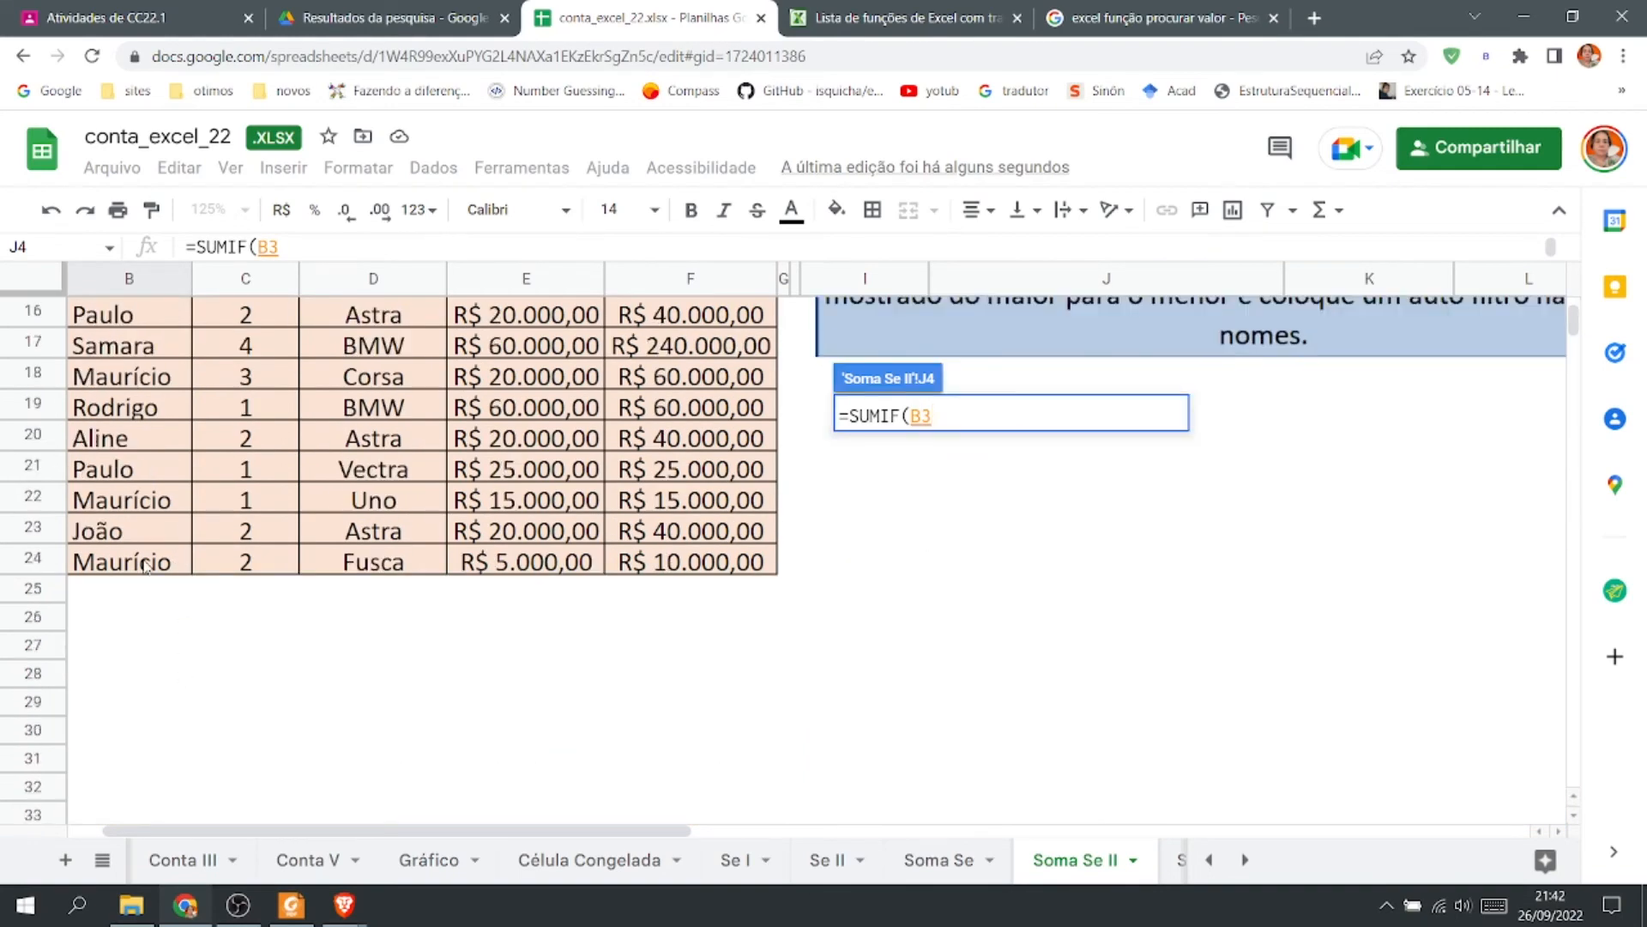
left_click(145, 562, "shift")
scroll(146, 566, "up", 5)
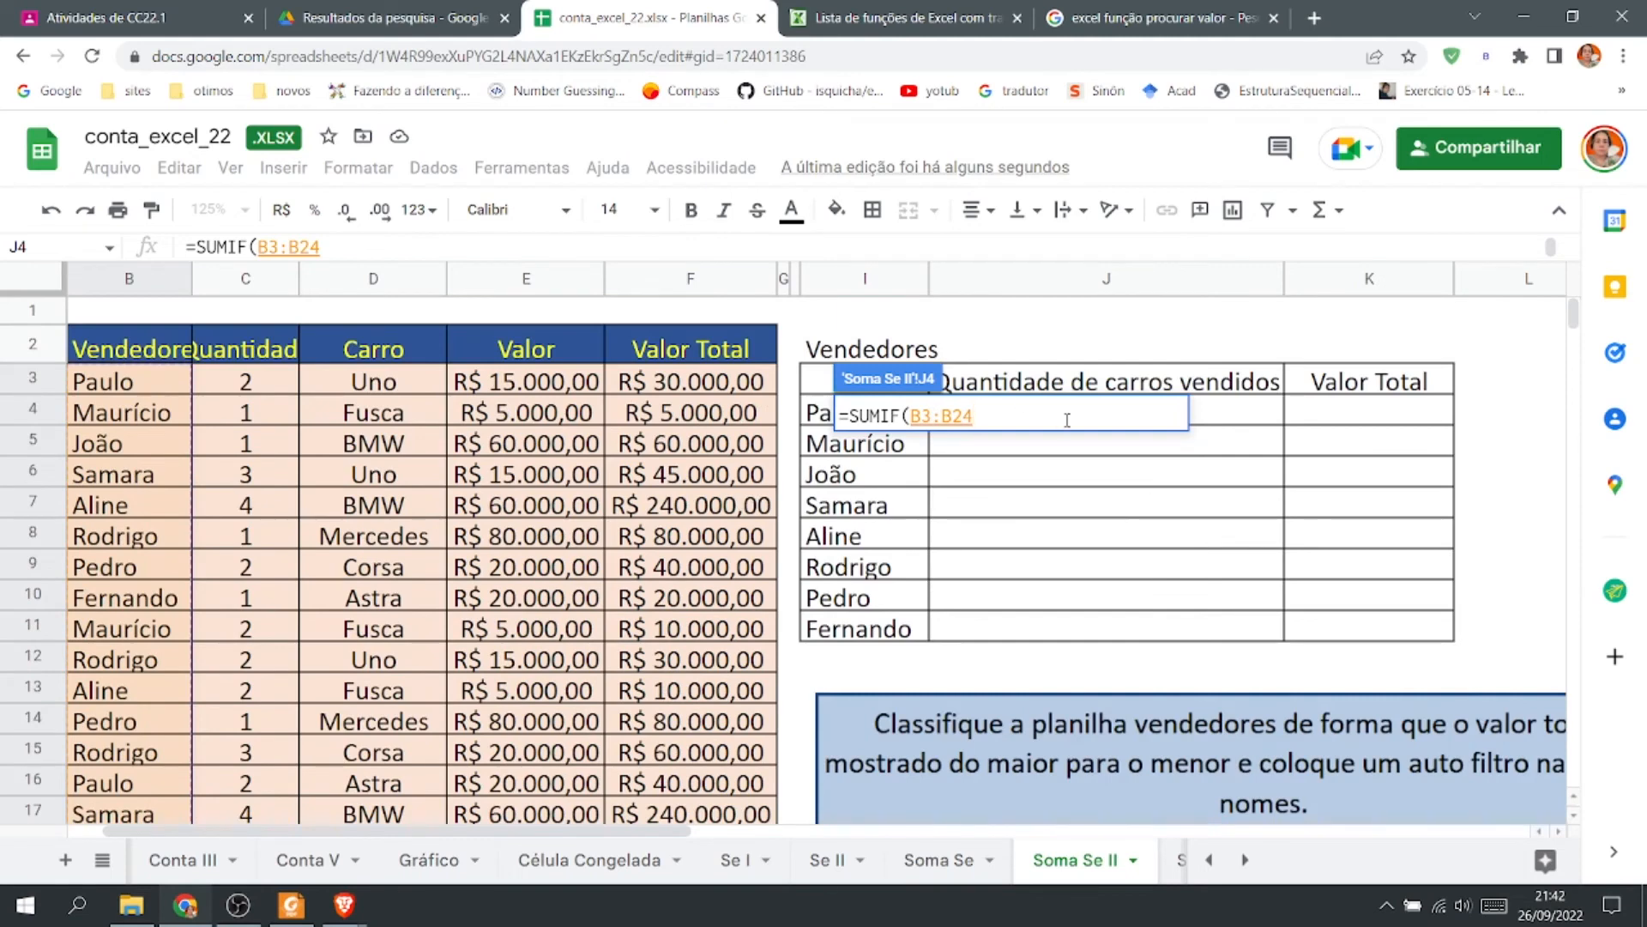
type(";")
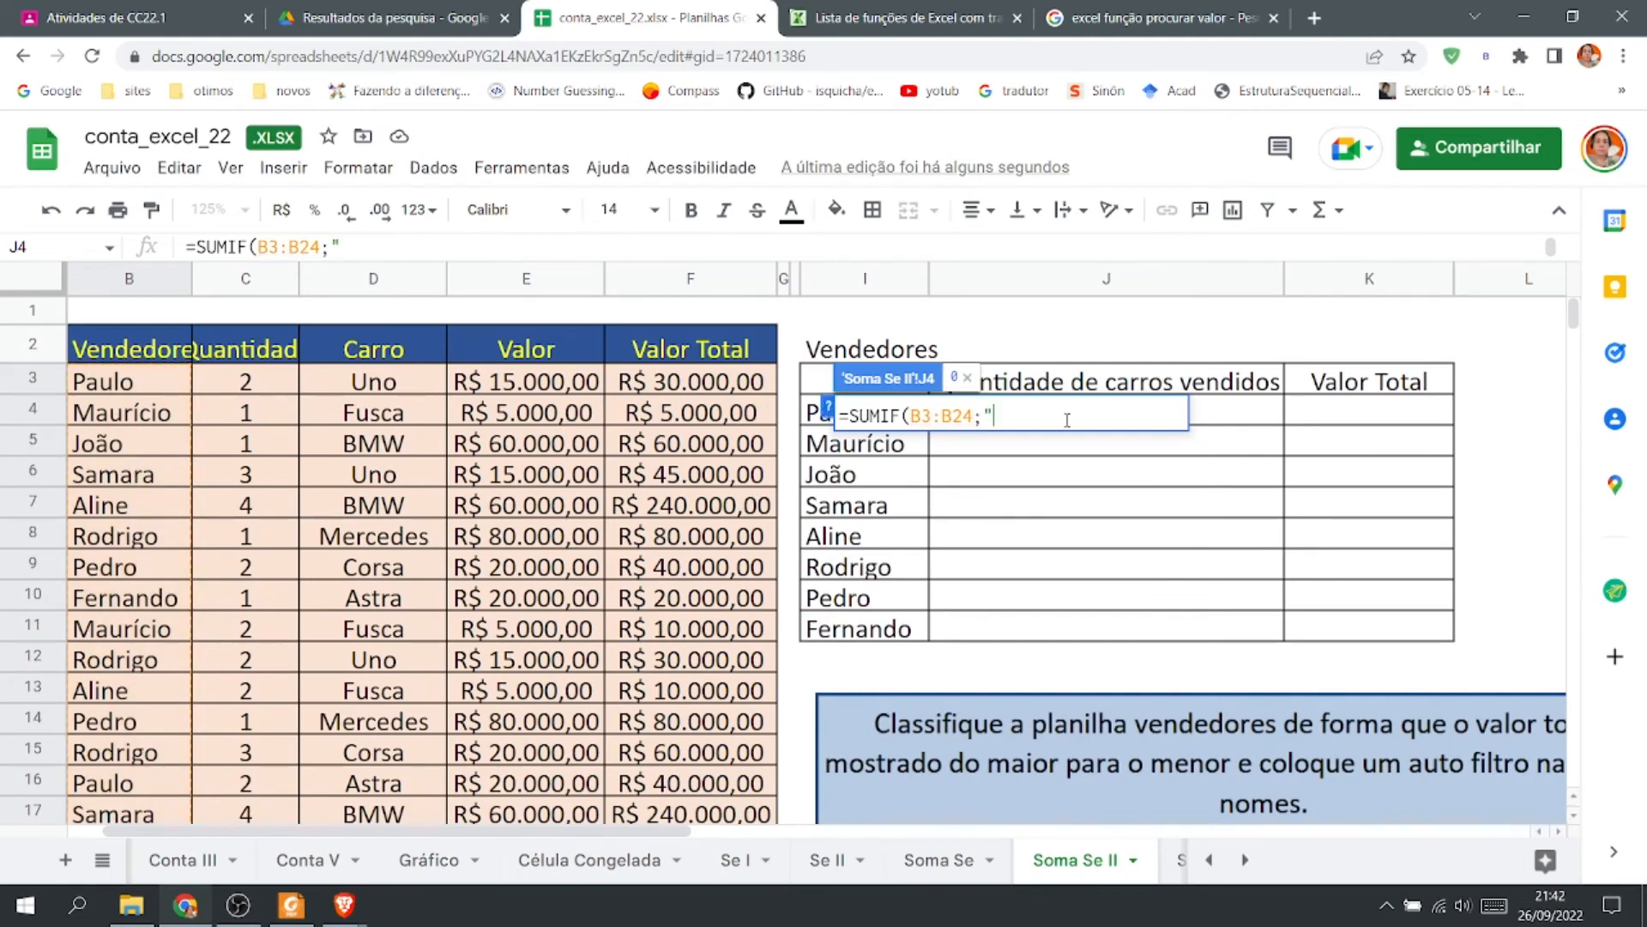
type("\"PAULO\";")
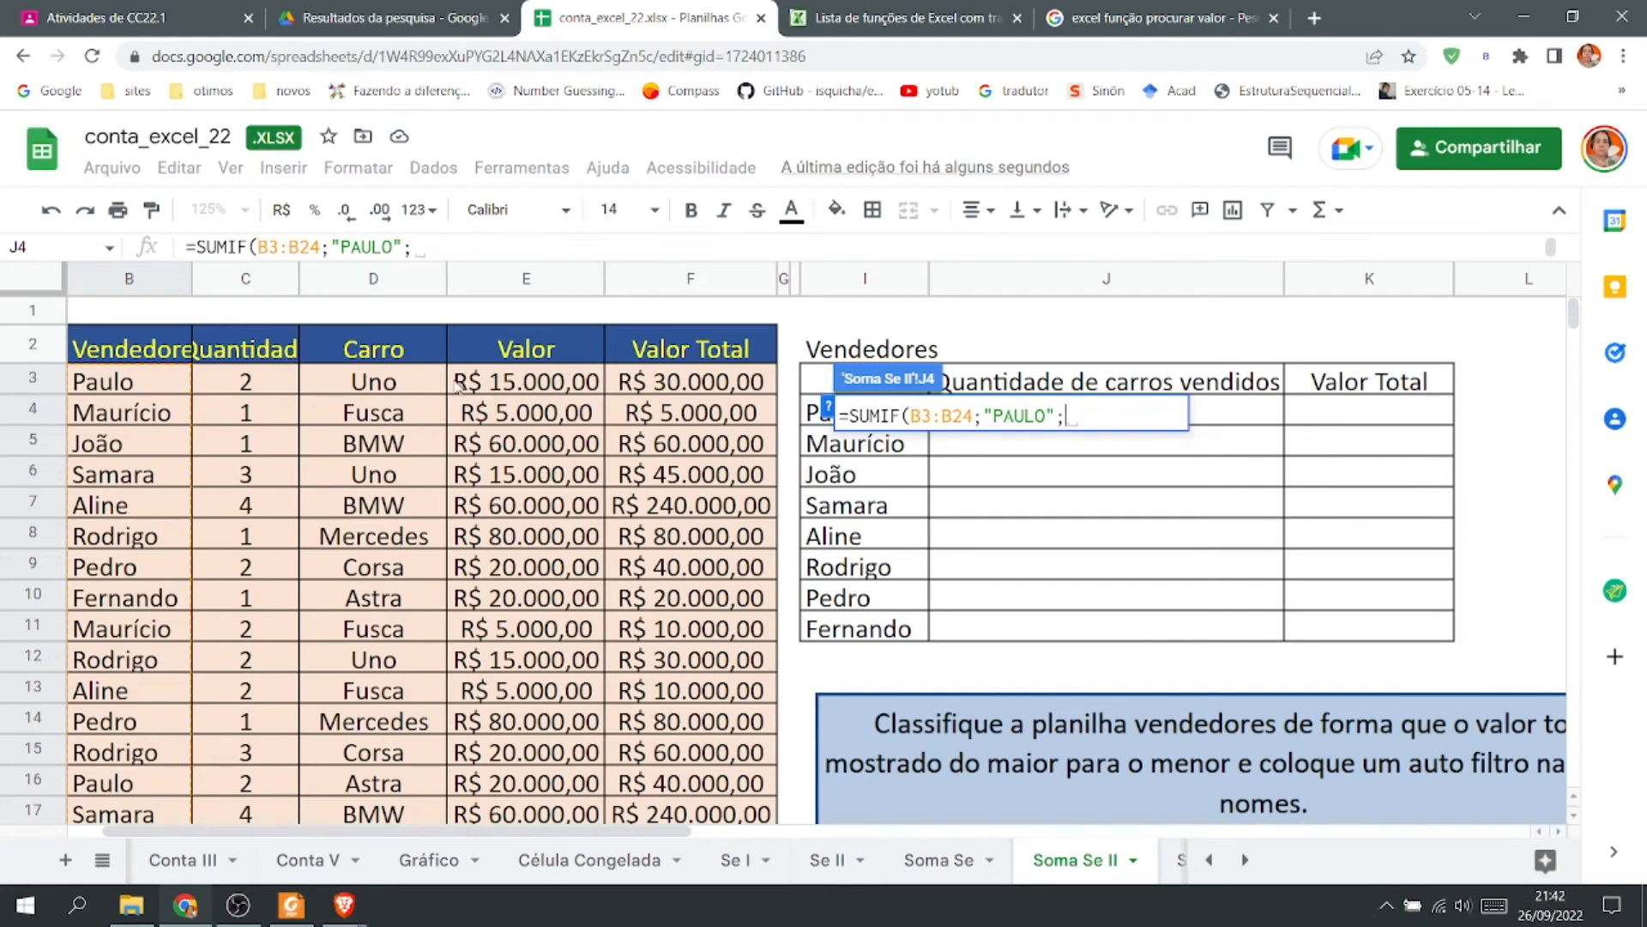
Complete the J4 formula with the criterion "PAULO" and the sum range C3:C24, and enter it.
left_click(252, 381)
scroll(257, 556, "down", 5)
left_click(255, 556, "shift")
scroll(624, 530, "up", 5)
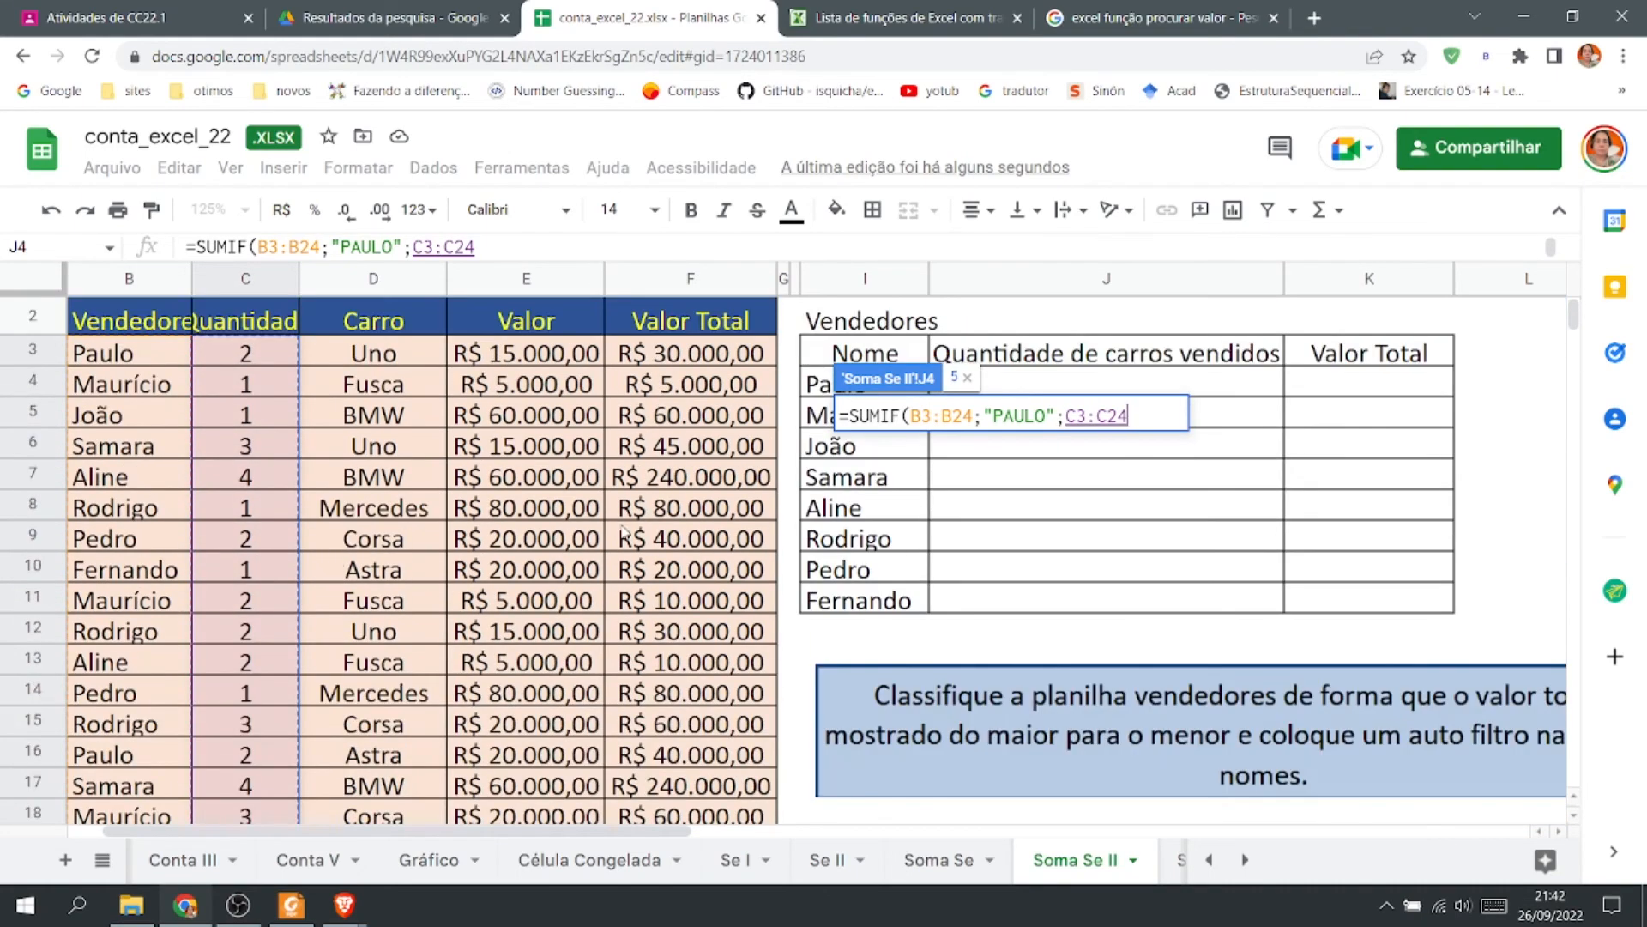
type(")")
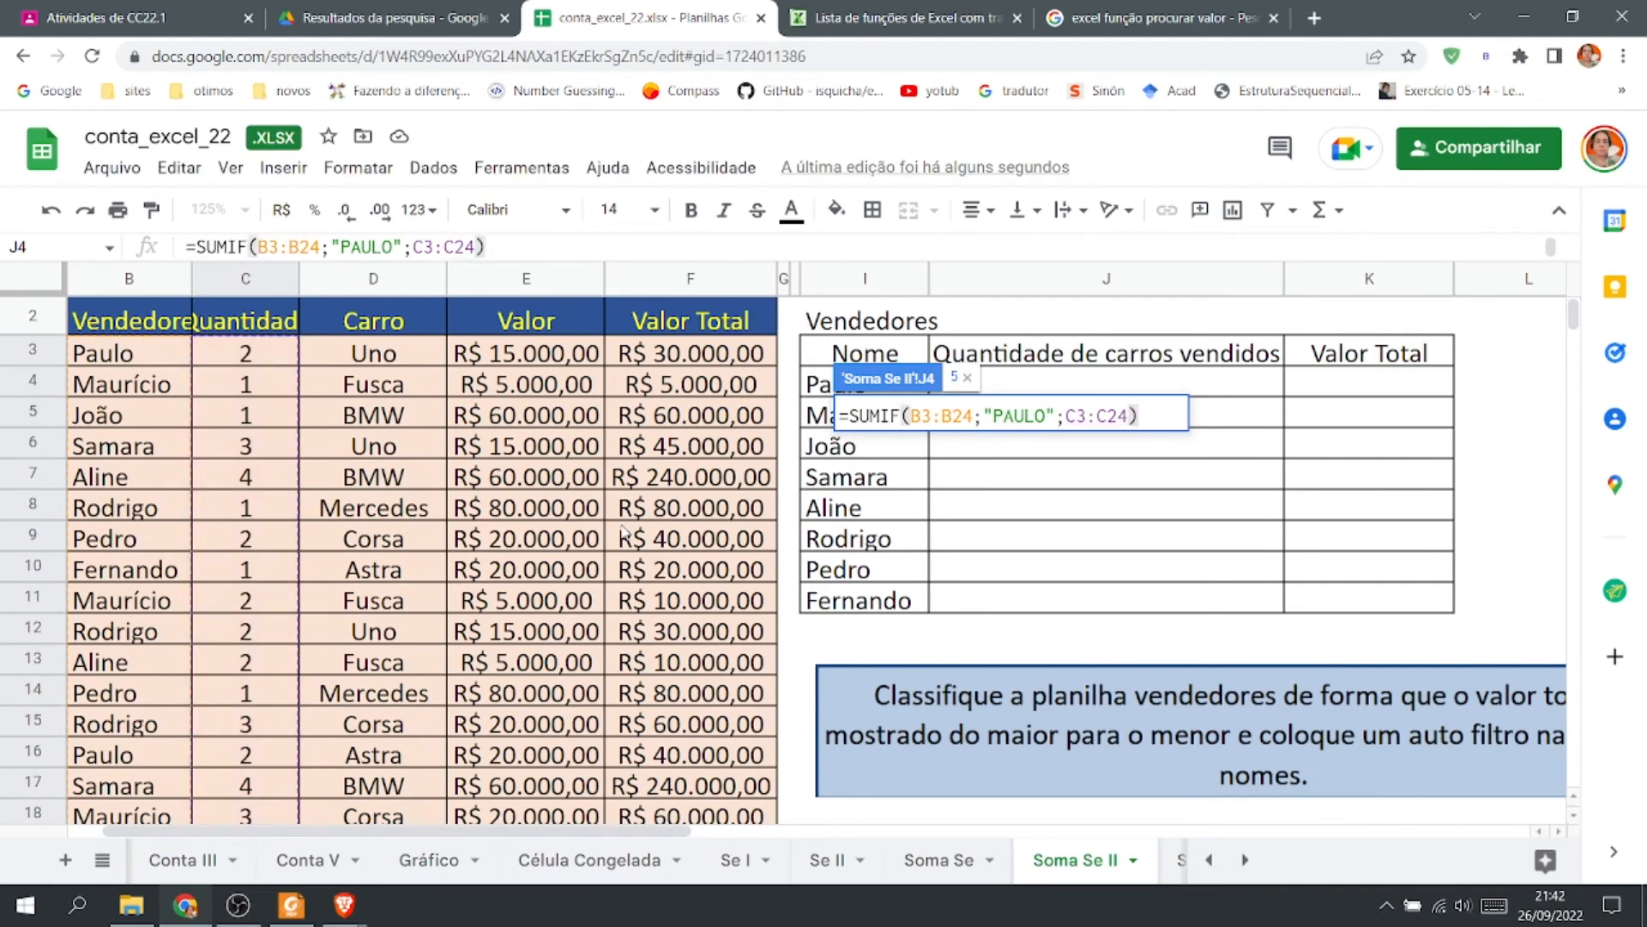
key("Return")
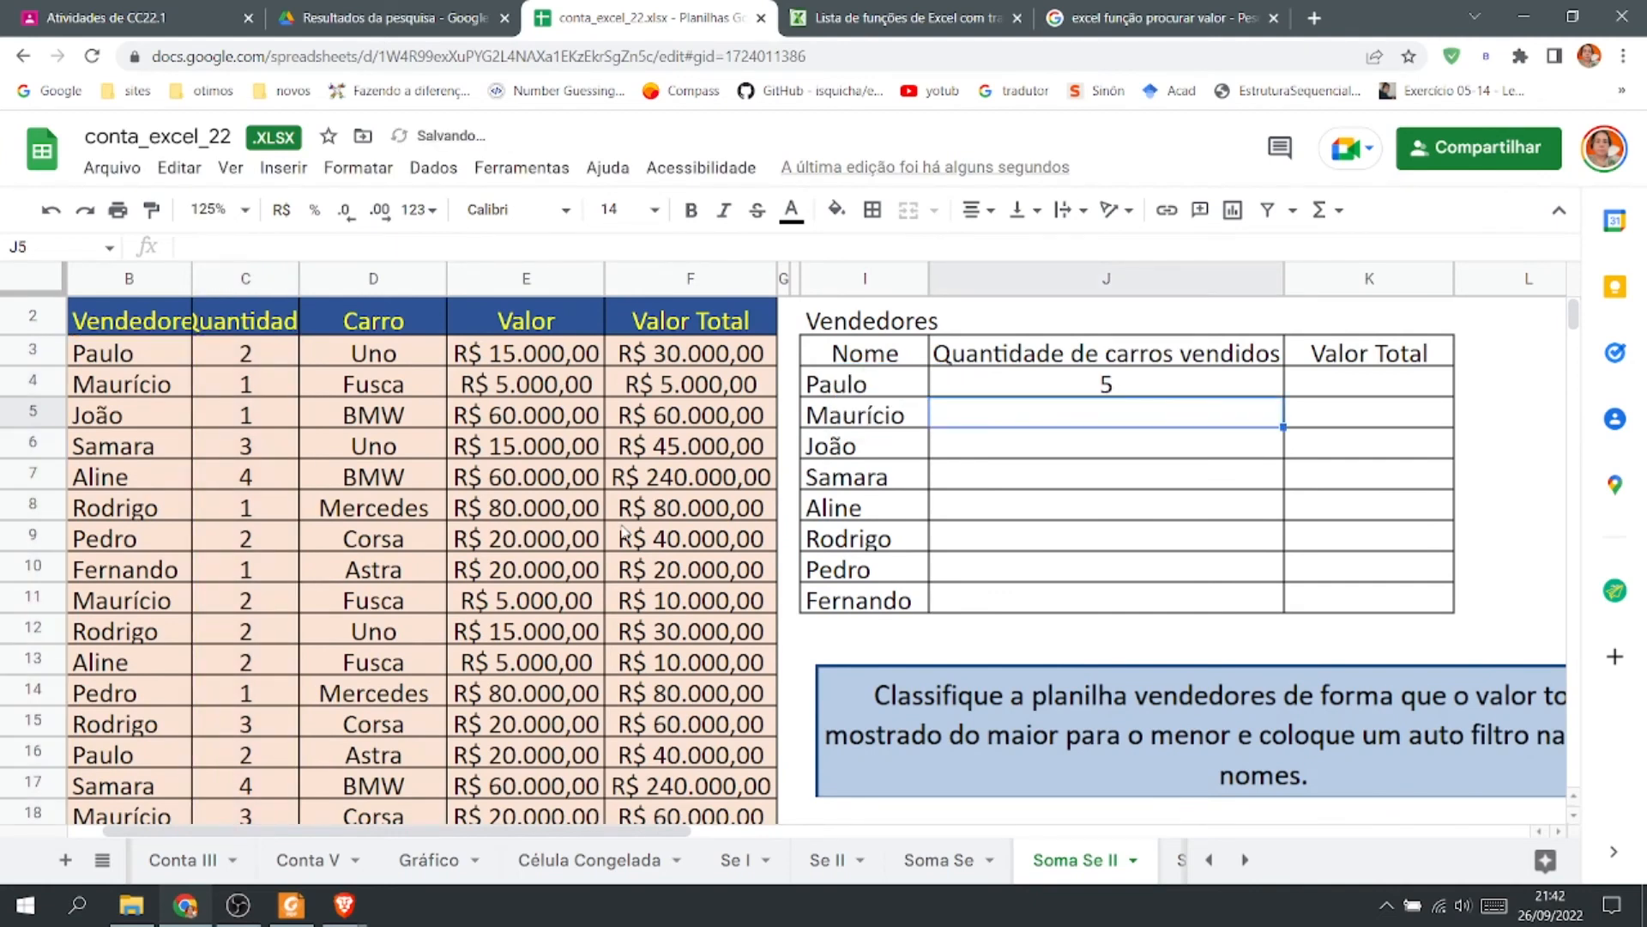
Replace the "PAULO" criterion in the J4 formula with a reference to cell I4.
double_click(1157, 386)
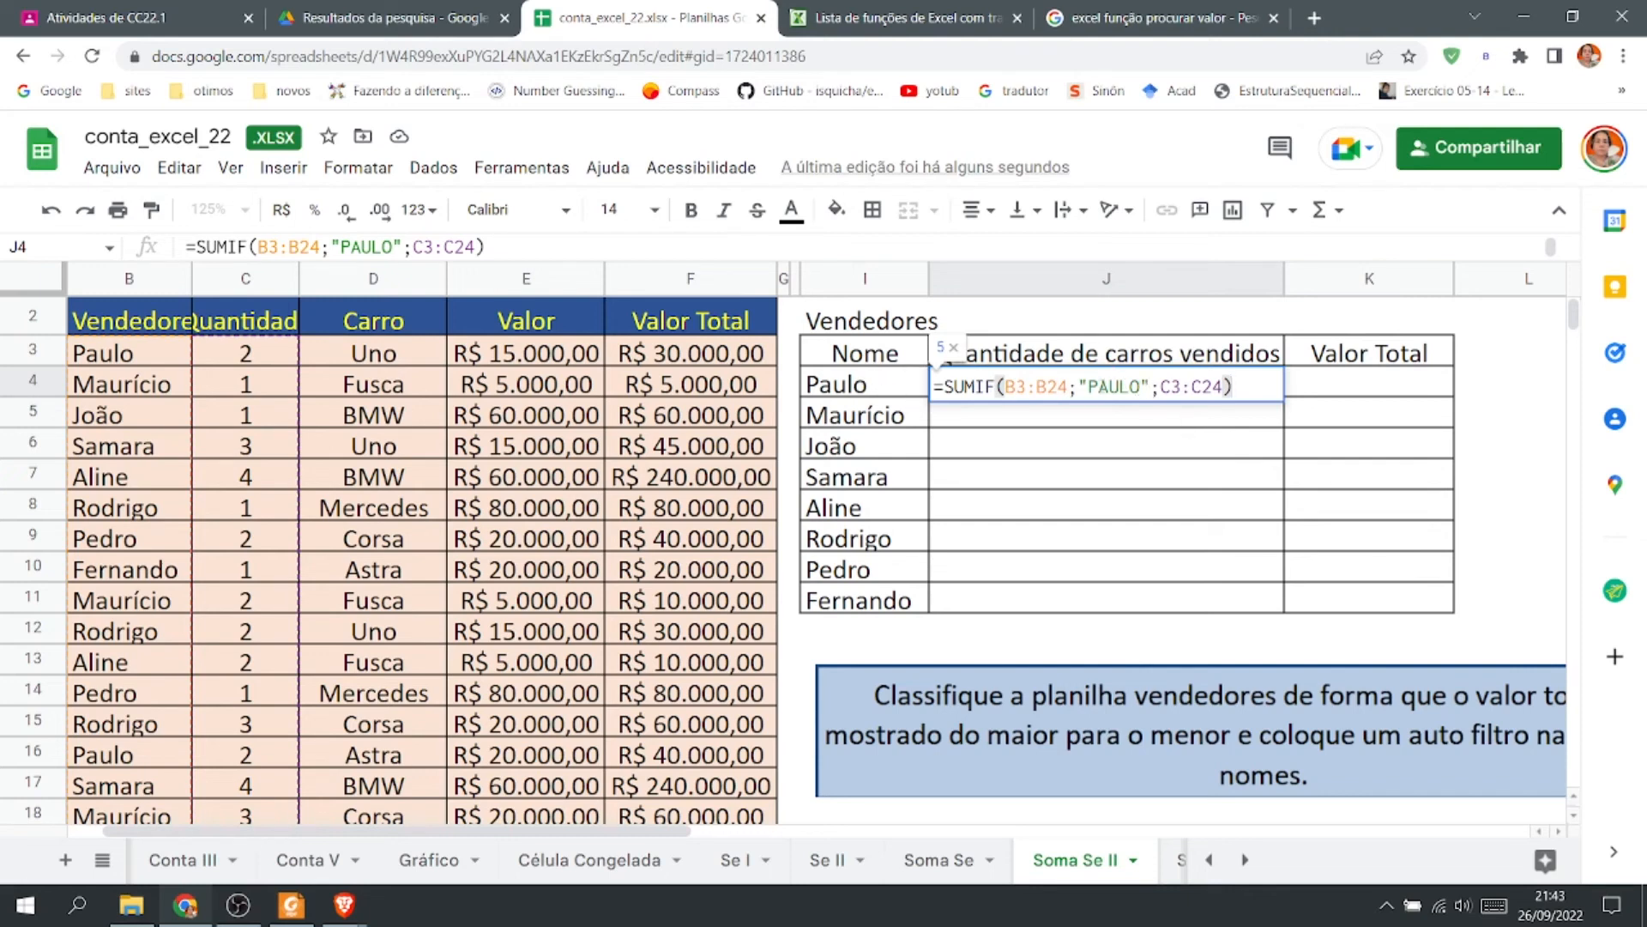
left_click_drag(1150, 386, 1079, 386)
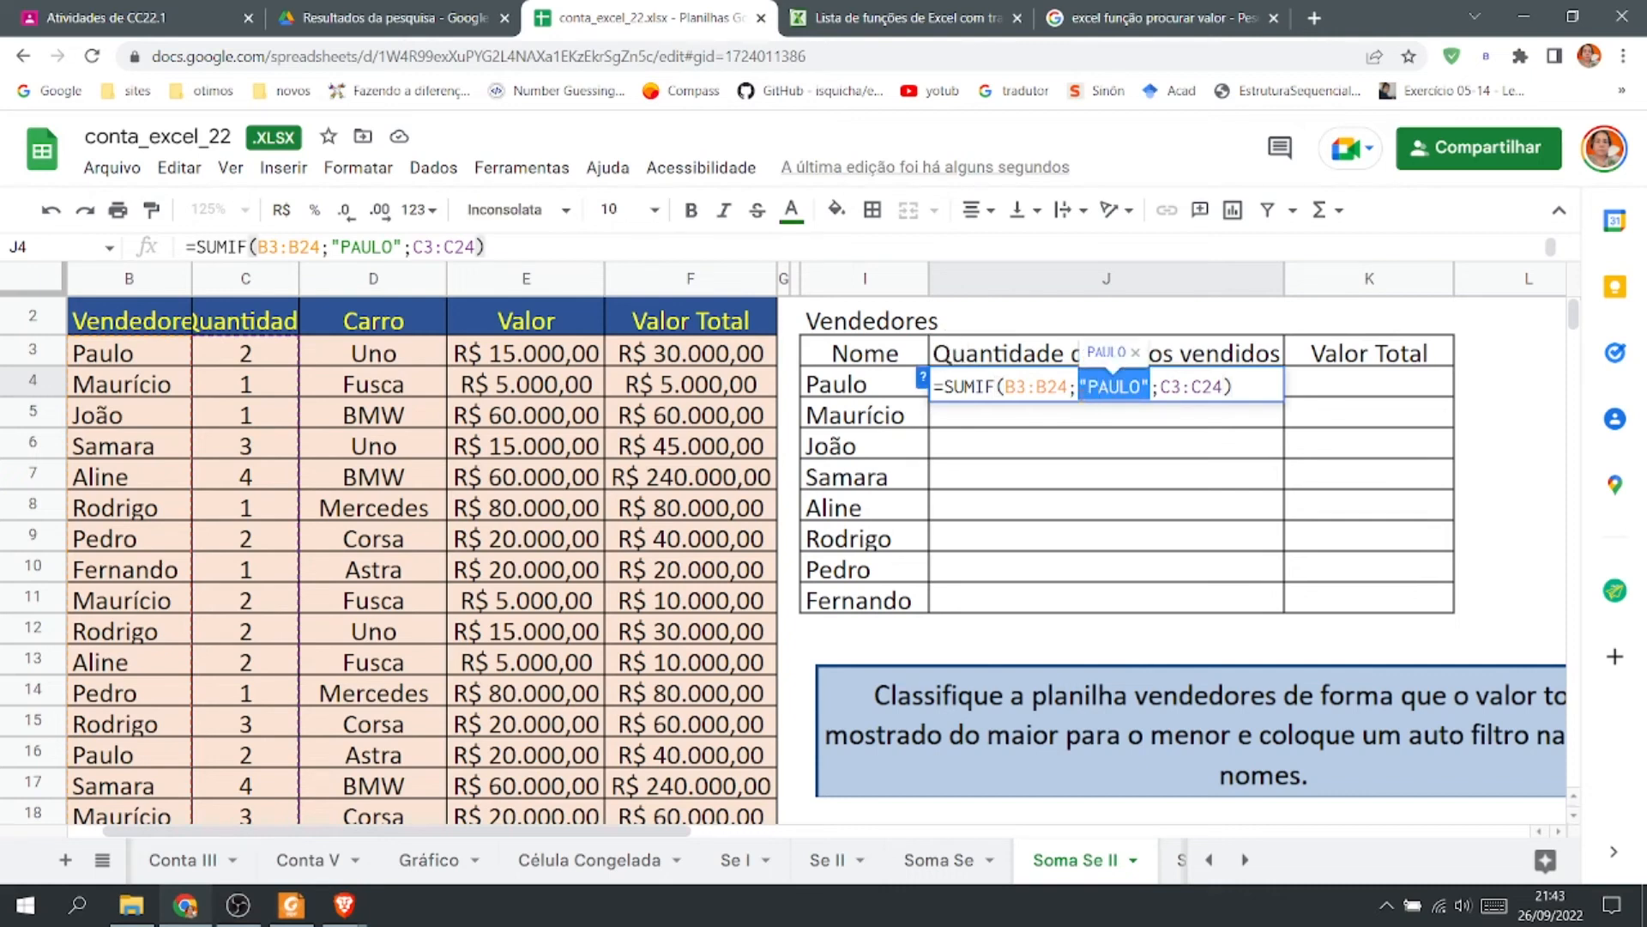
left_click(915, 382)
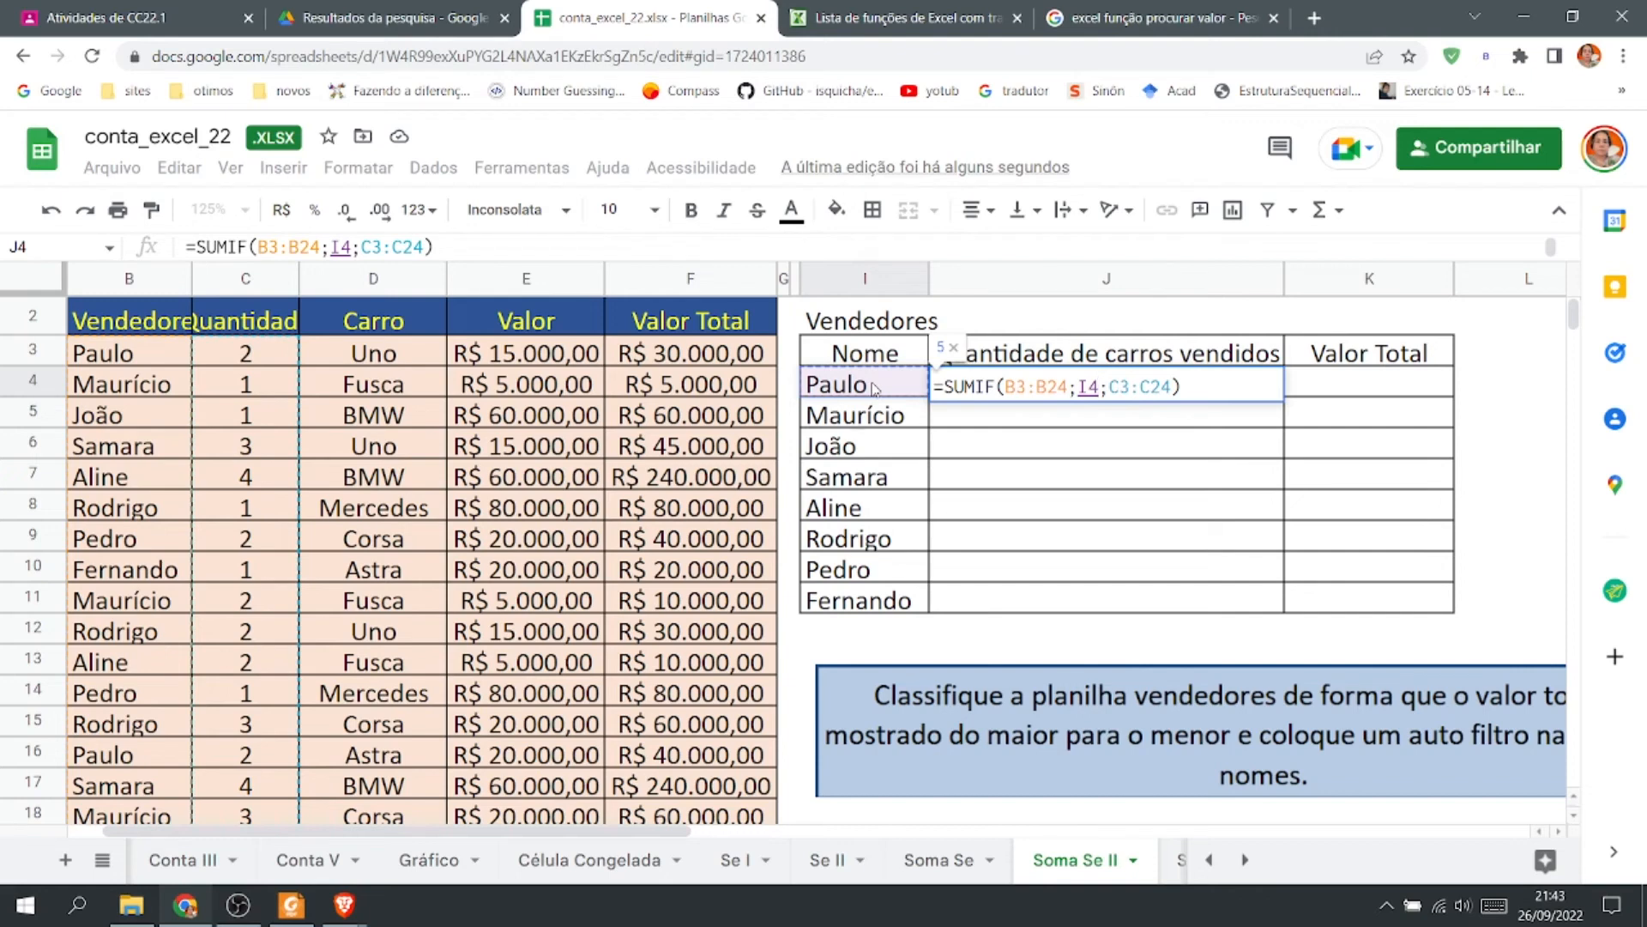
key("Return")
left_click(876, 386)
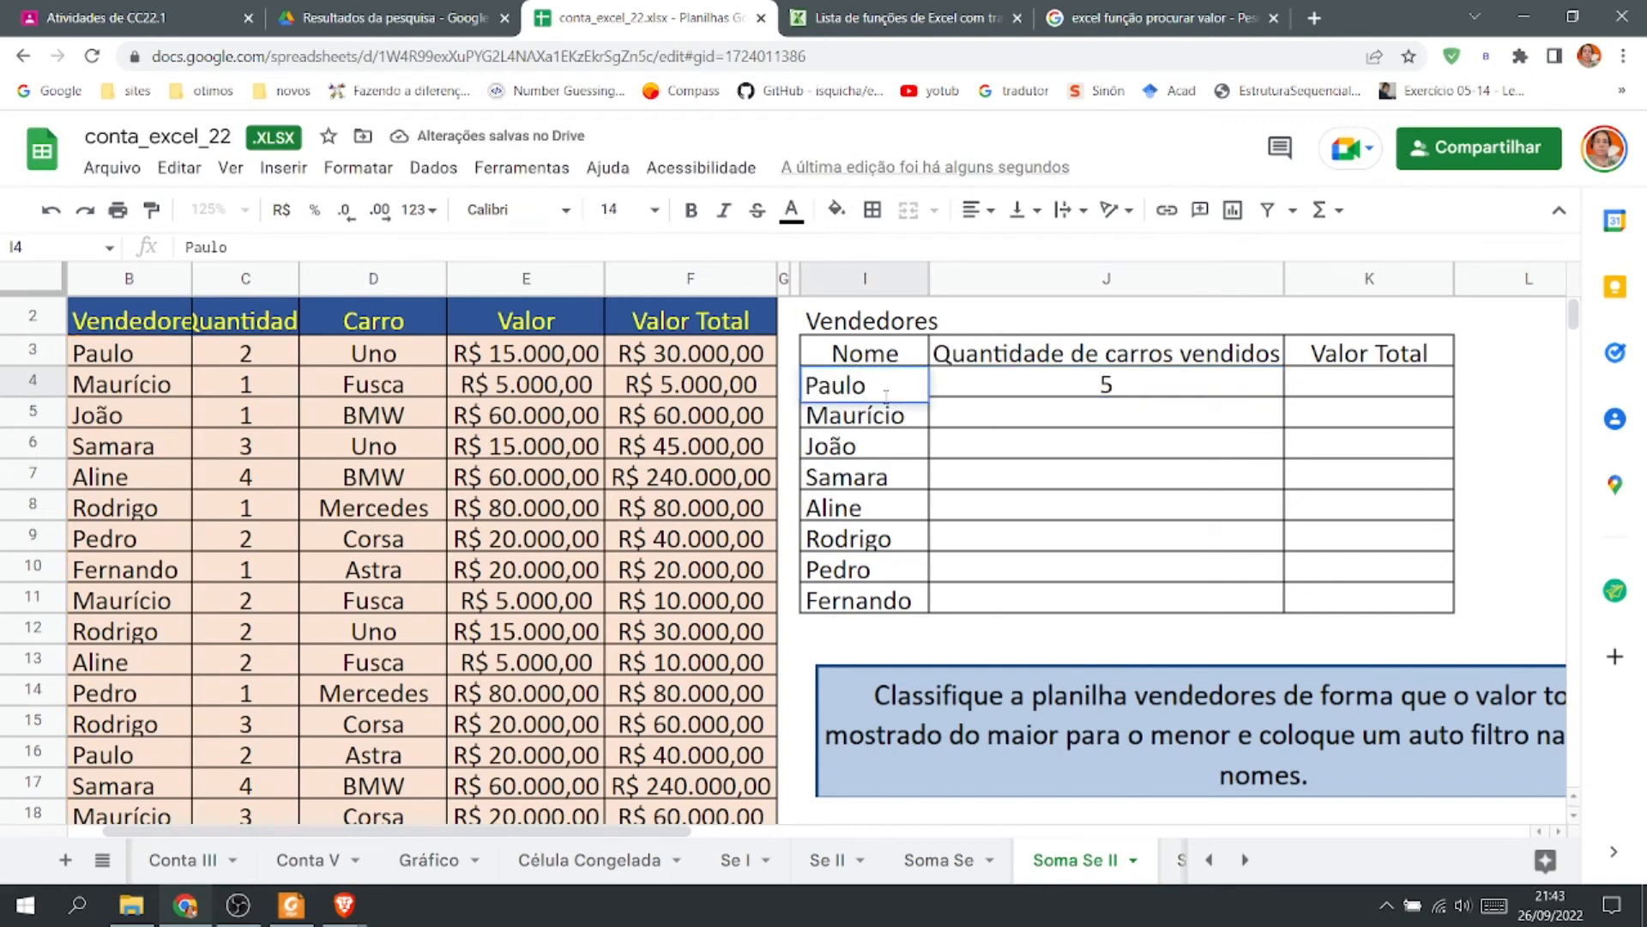
Fill the J4 formula down through J11 for all salespeople.
left_click(897, 455)
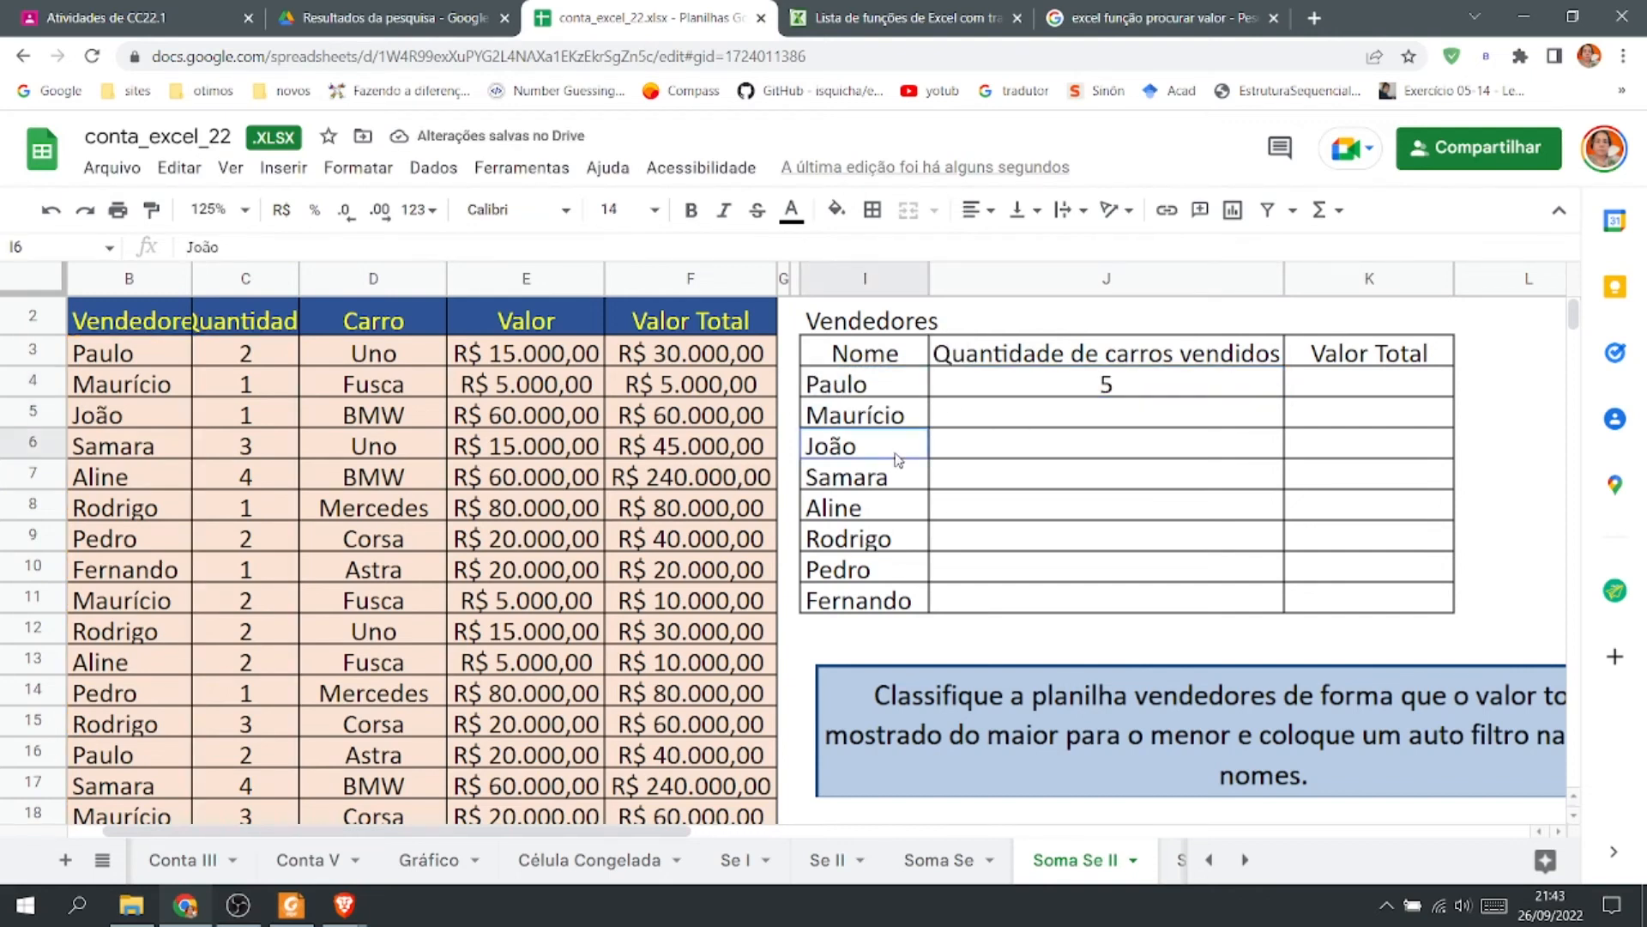
double_click(1088, 389)
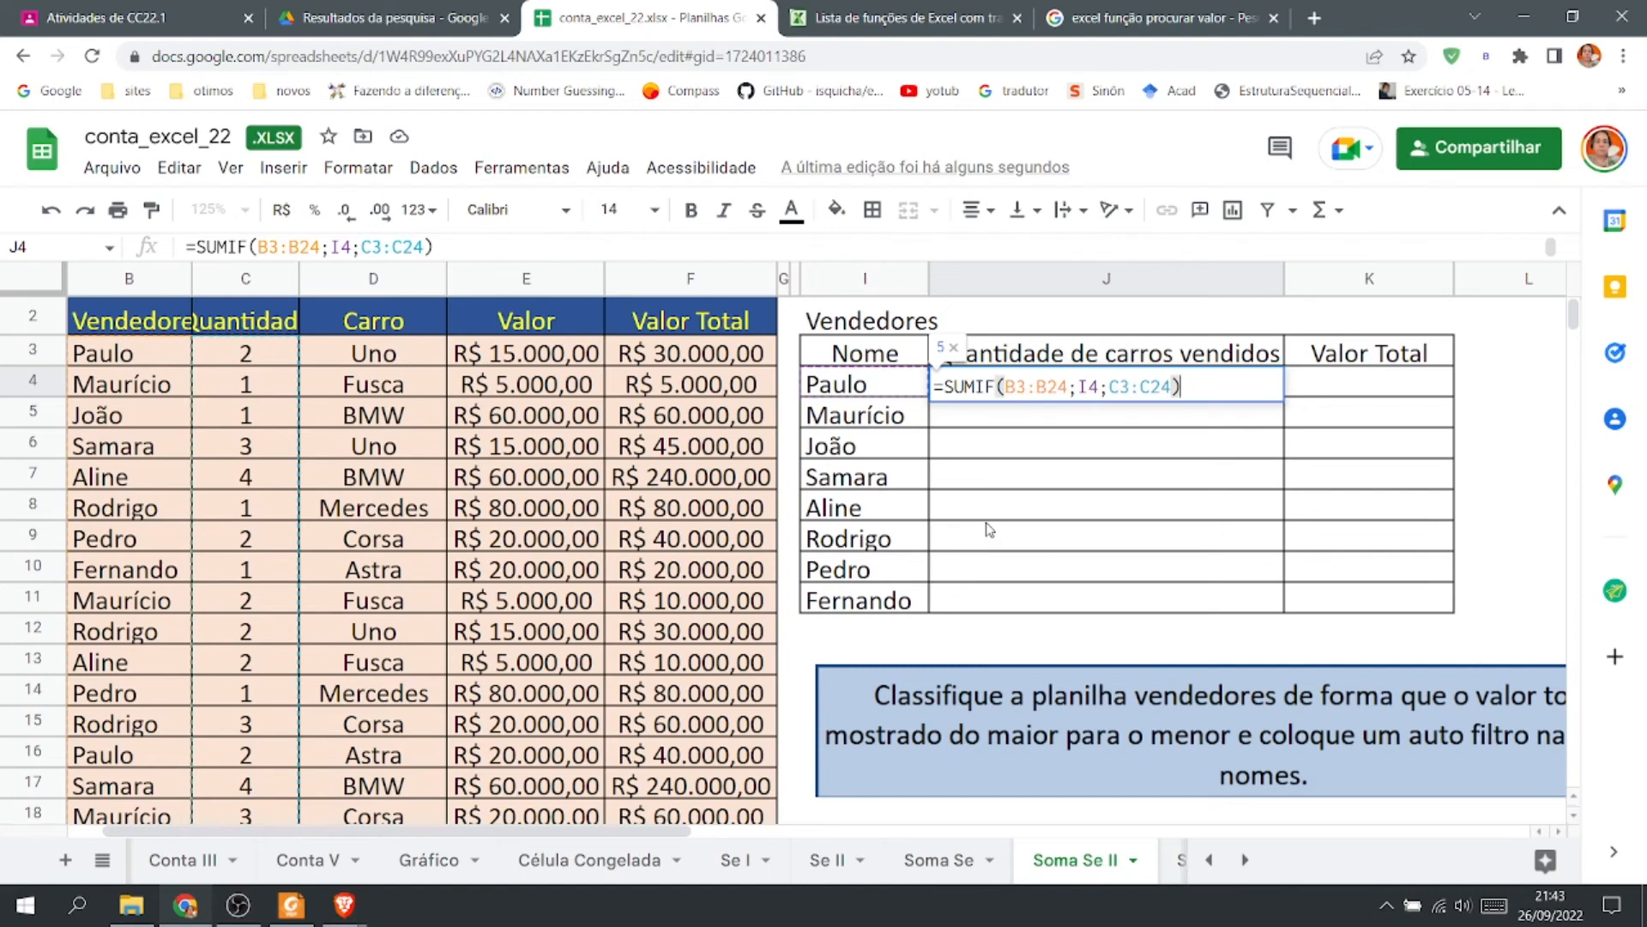
scroll(989, 529, "up", 1)
key("Escape")
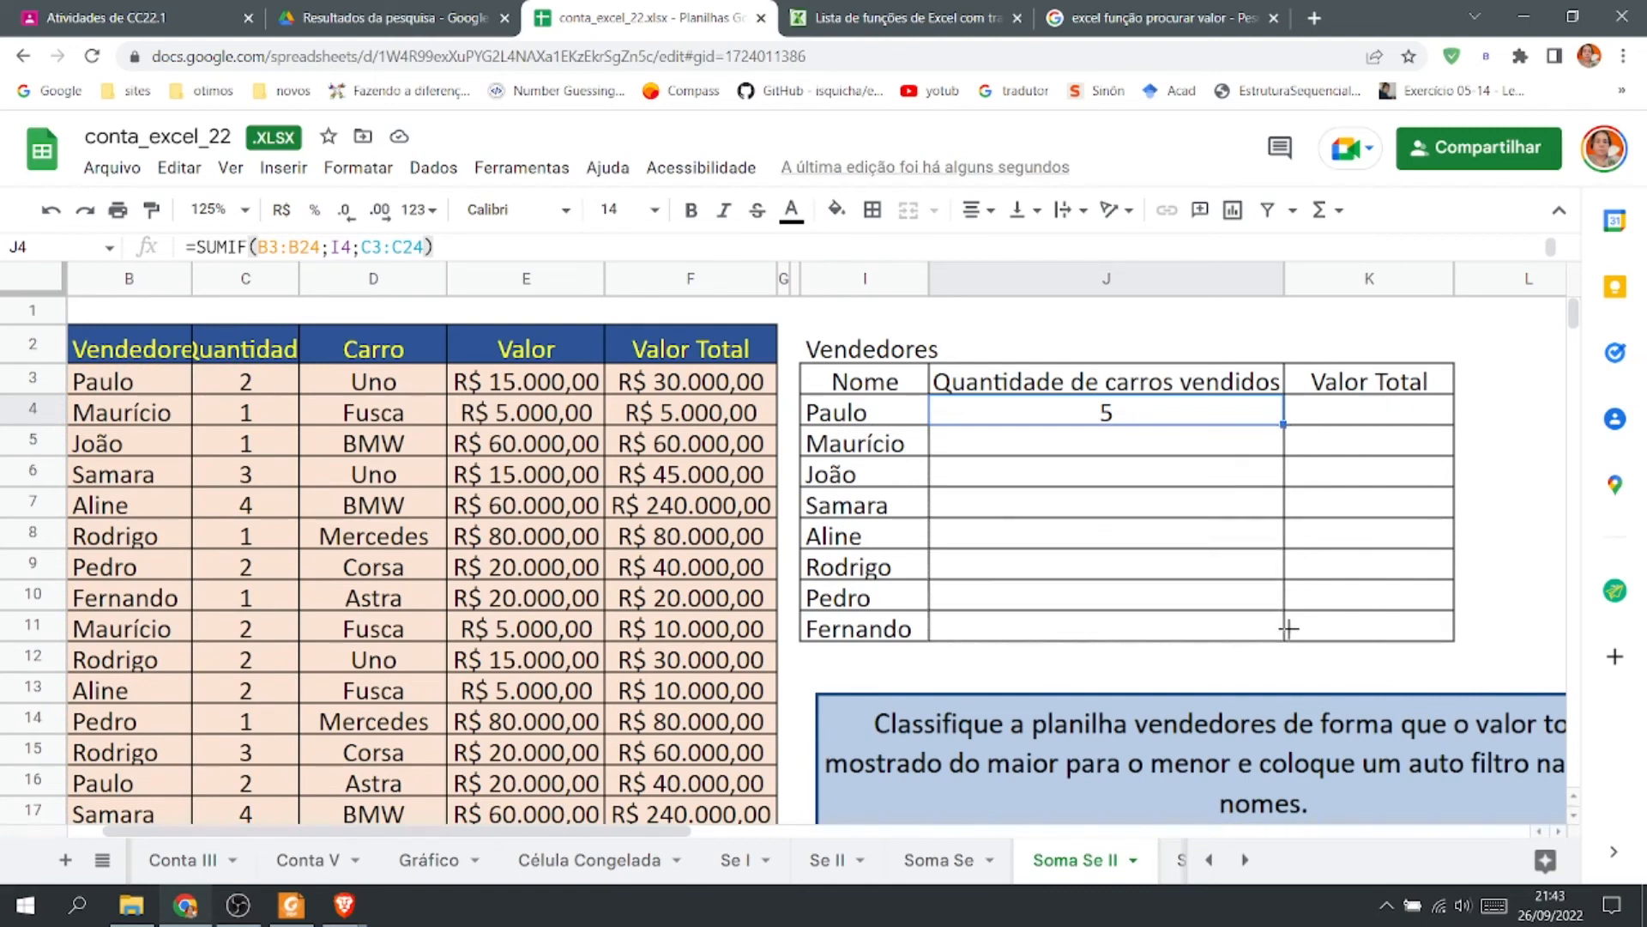
left_click_drag(1281, 559, 1329, 633)
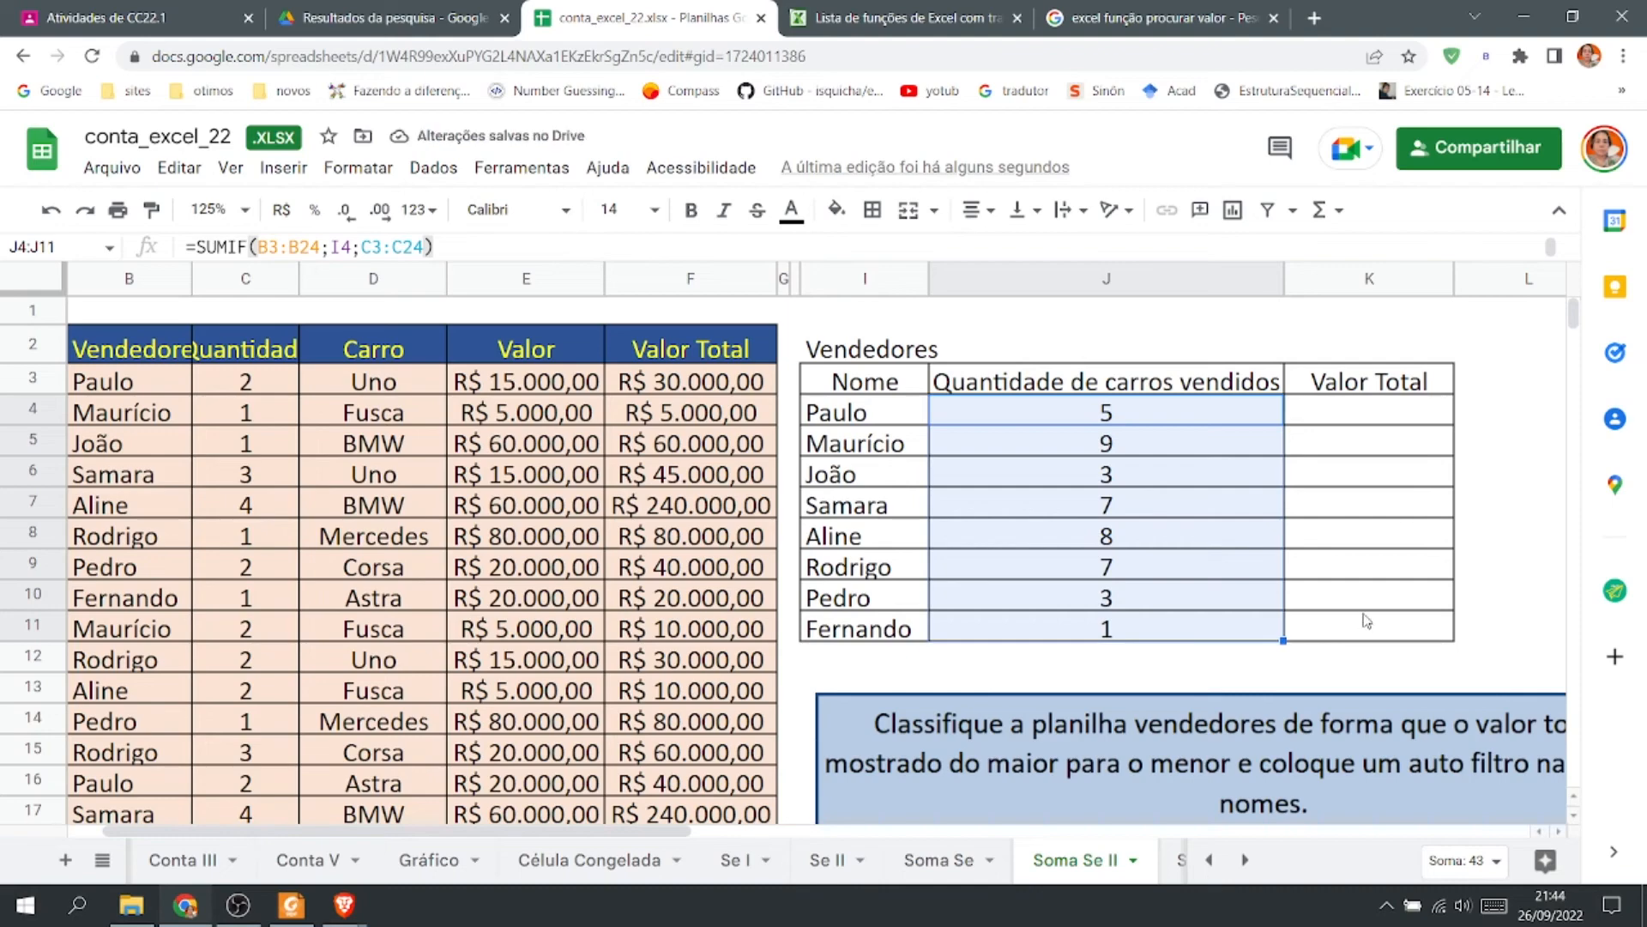
scroll(1366, 620, "down", 3)
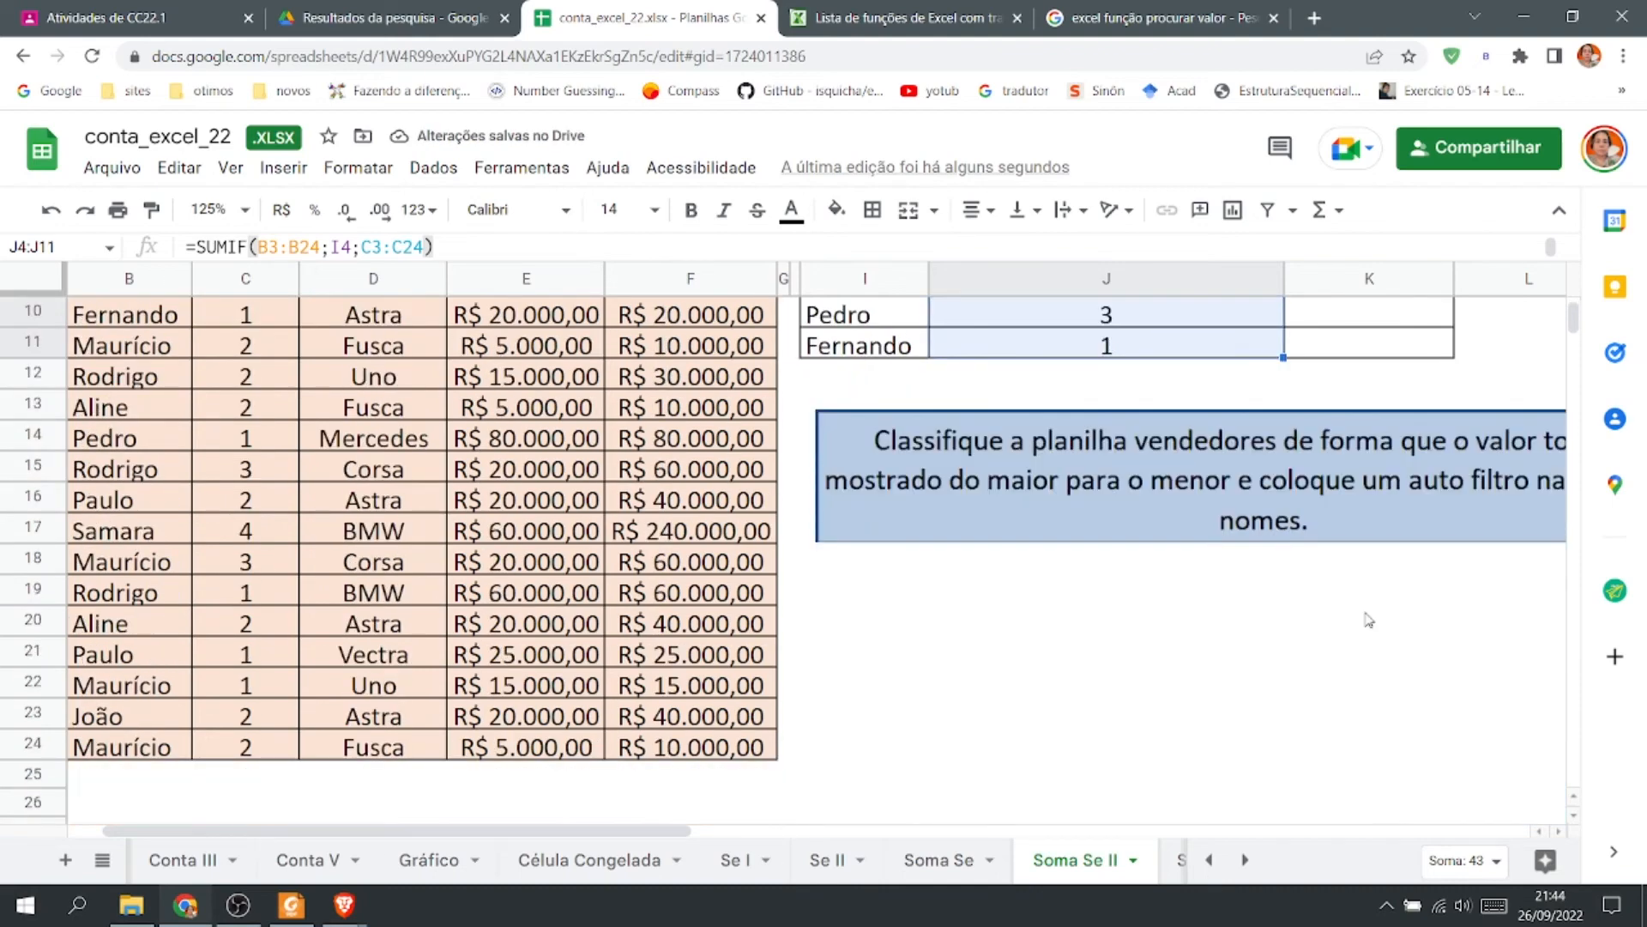
scroll(1368, 620, "up", 2)
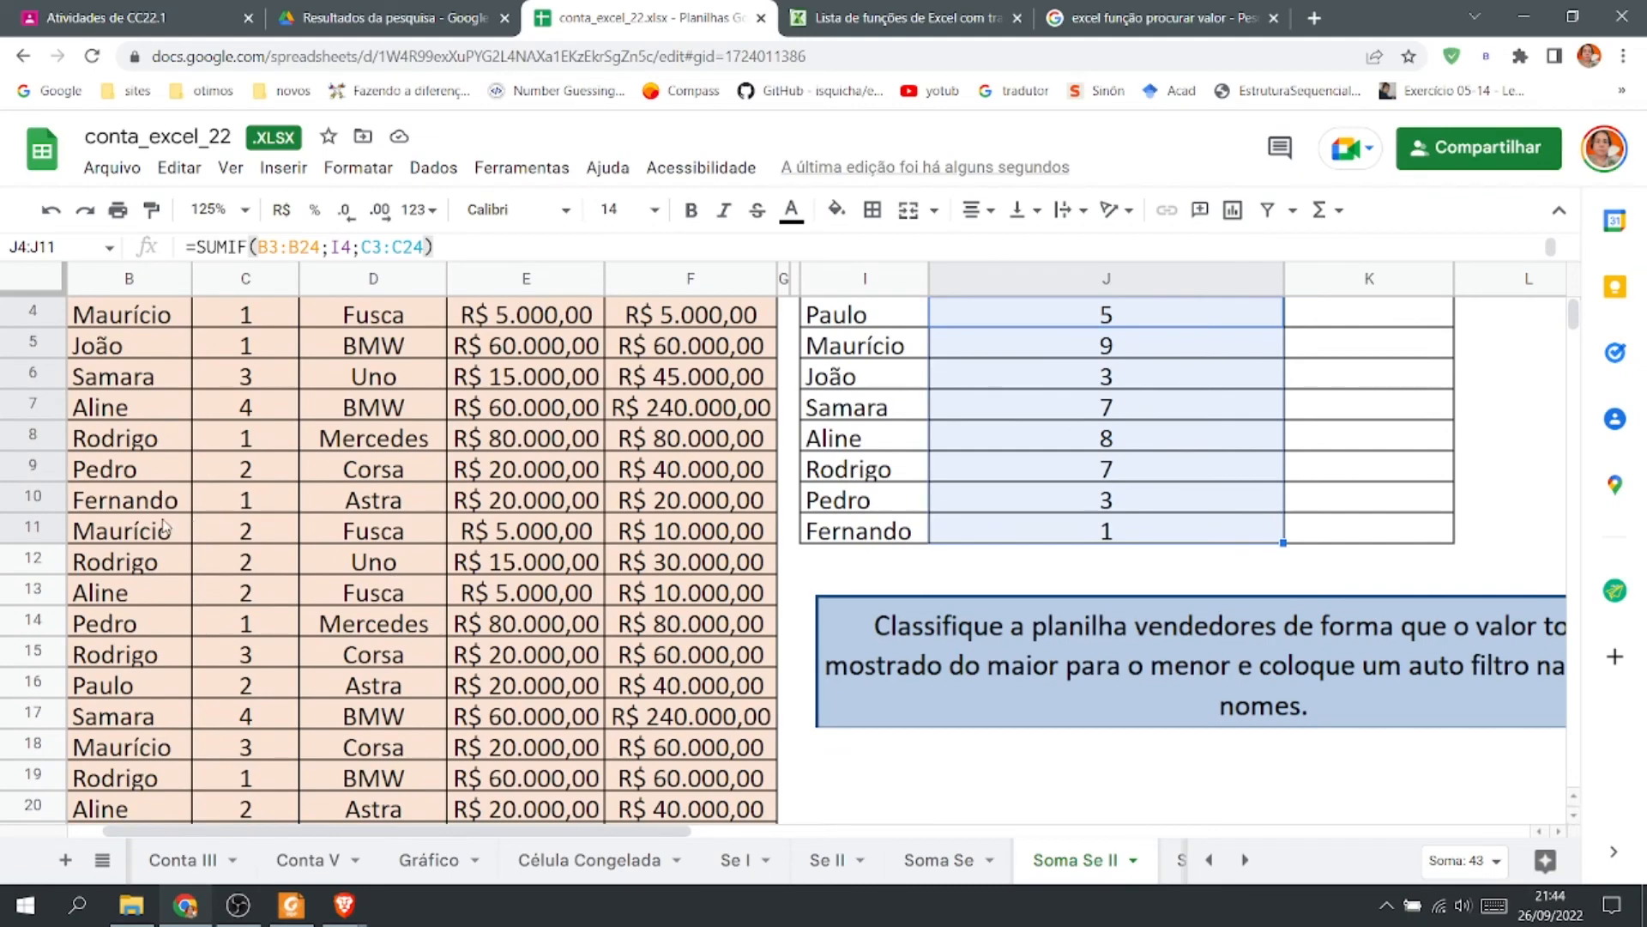
scroll(240, 506, "up", 1)
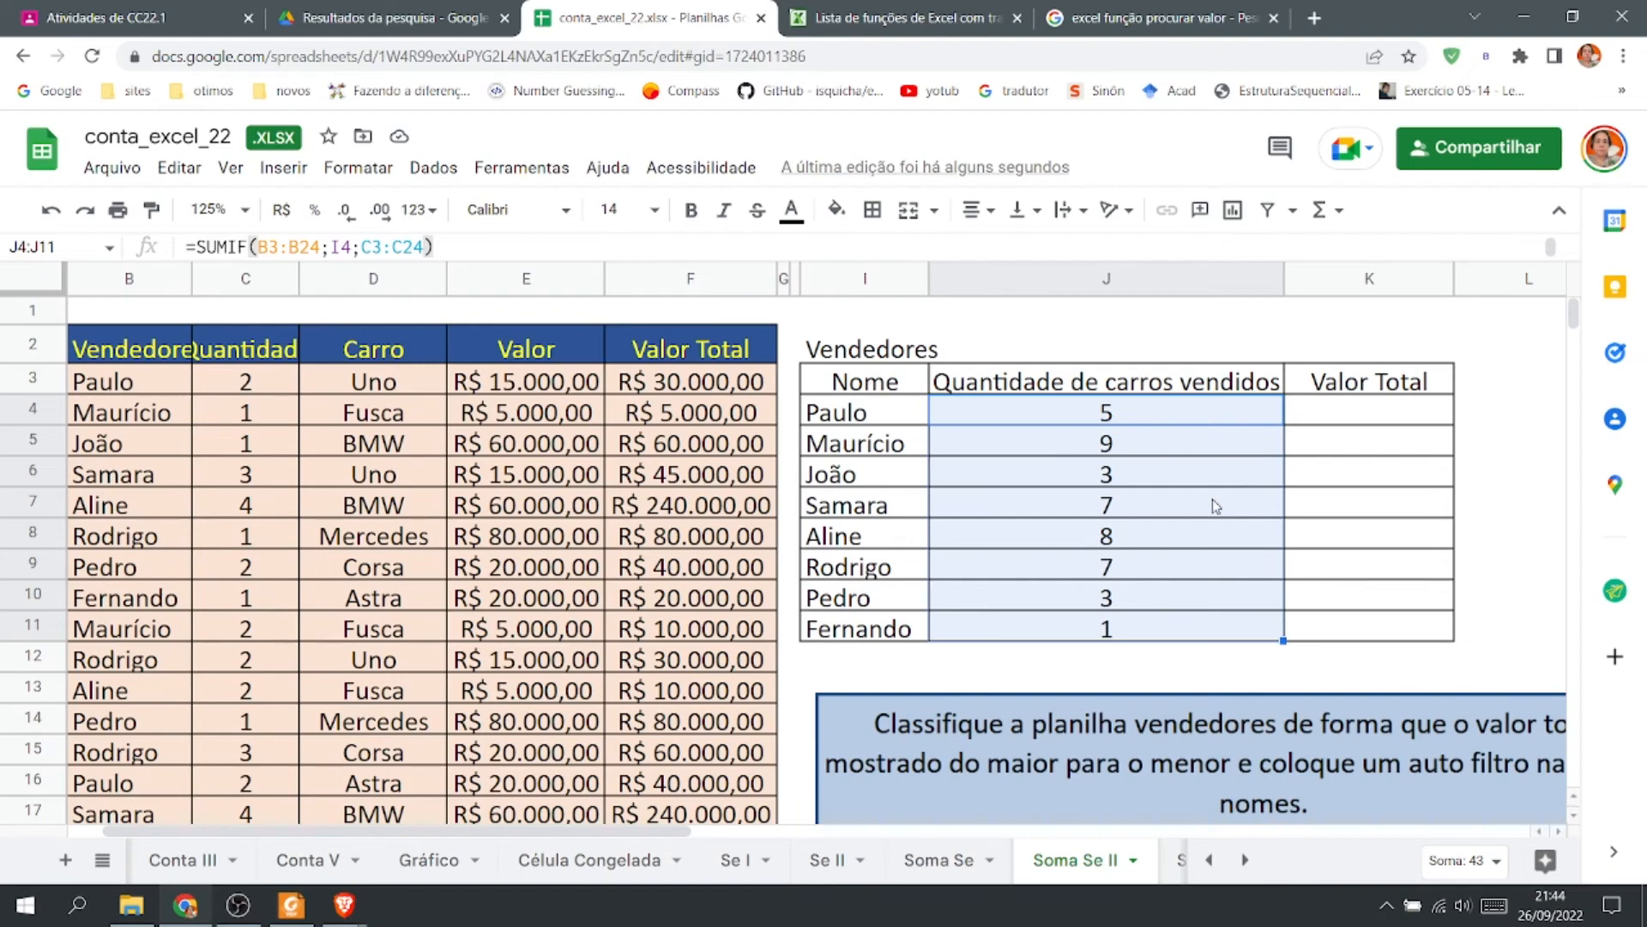
scroll(1209, 536, "down", 1)
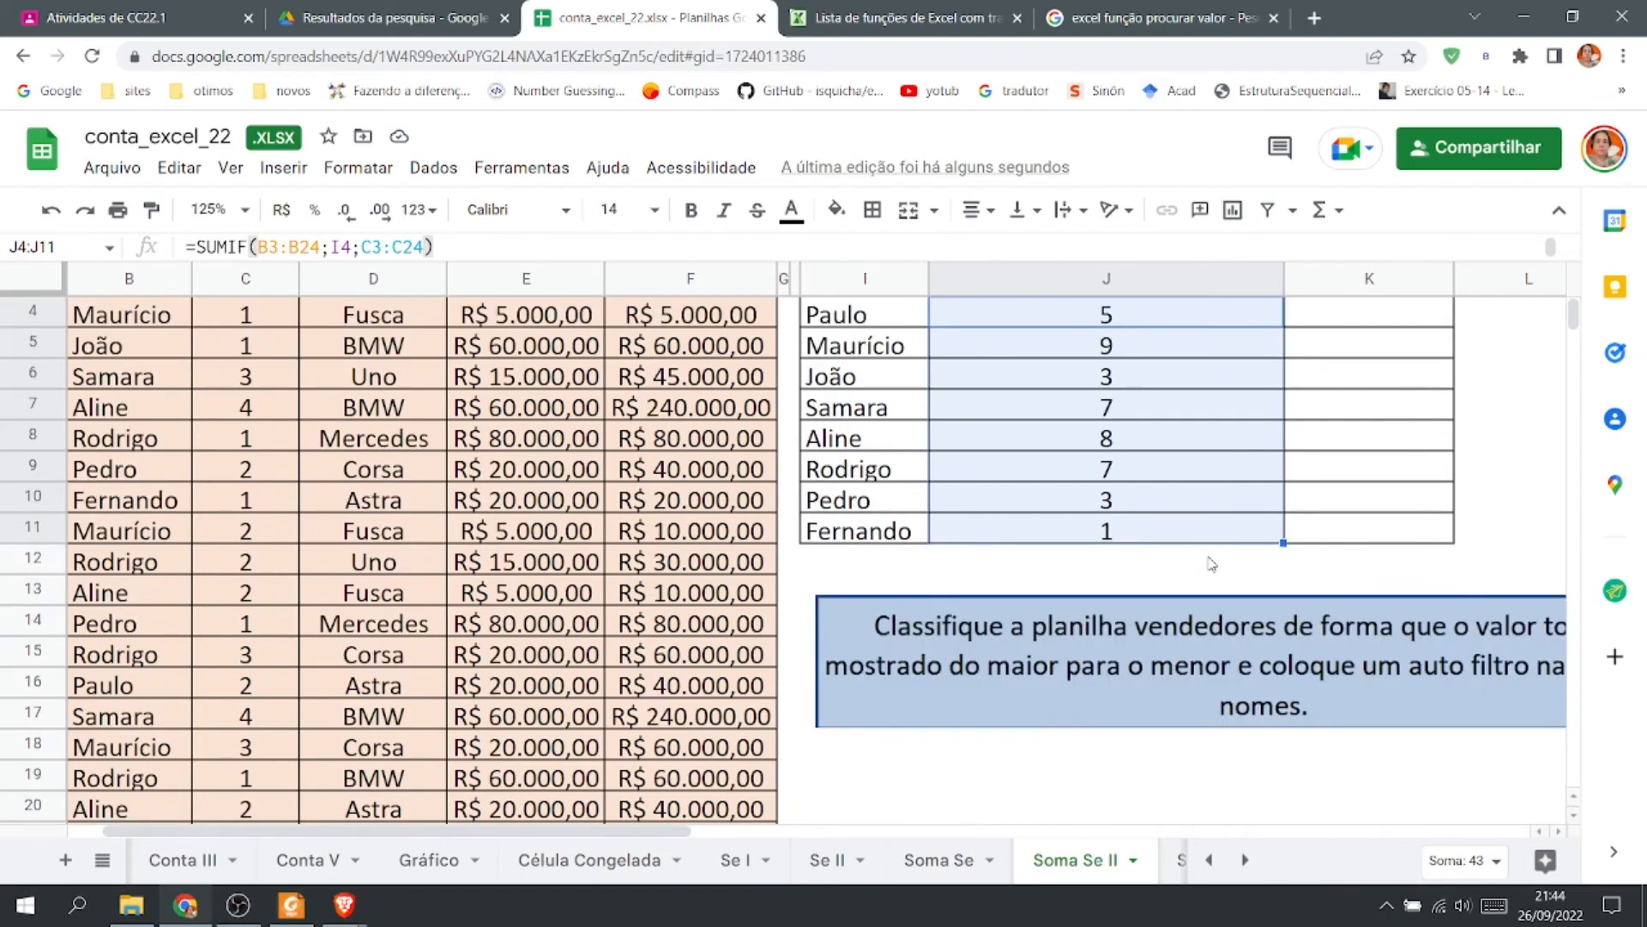
scroll(1211, 563, "up", 1)
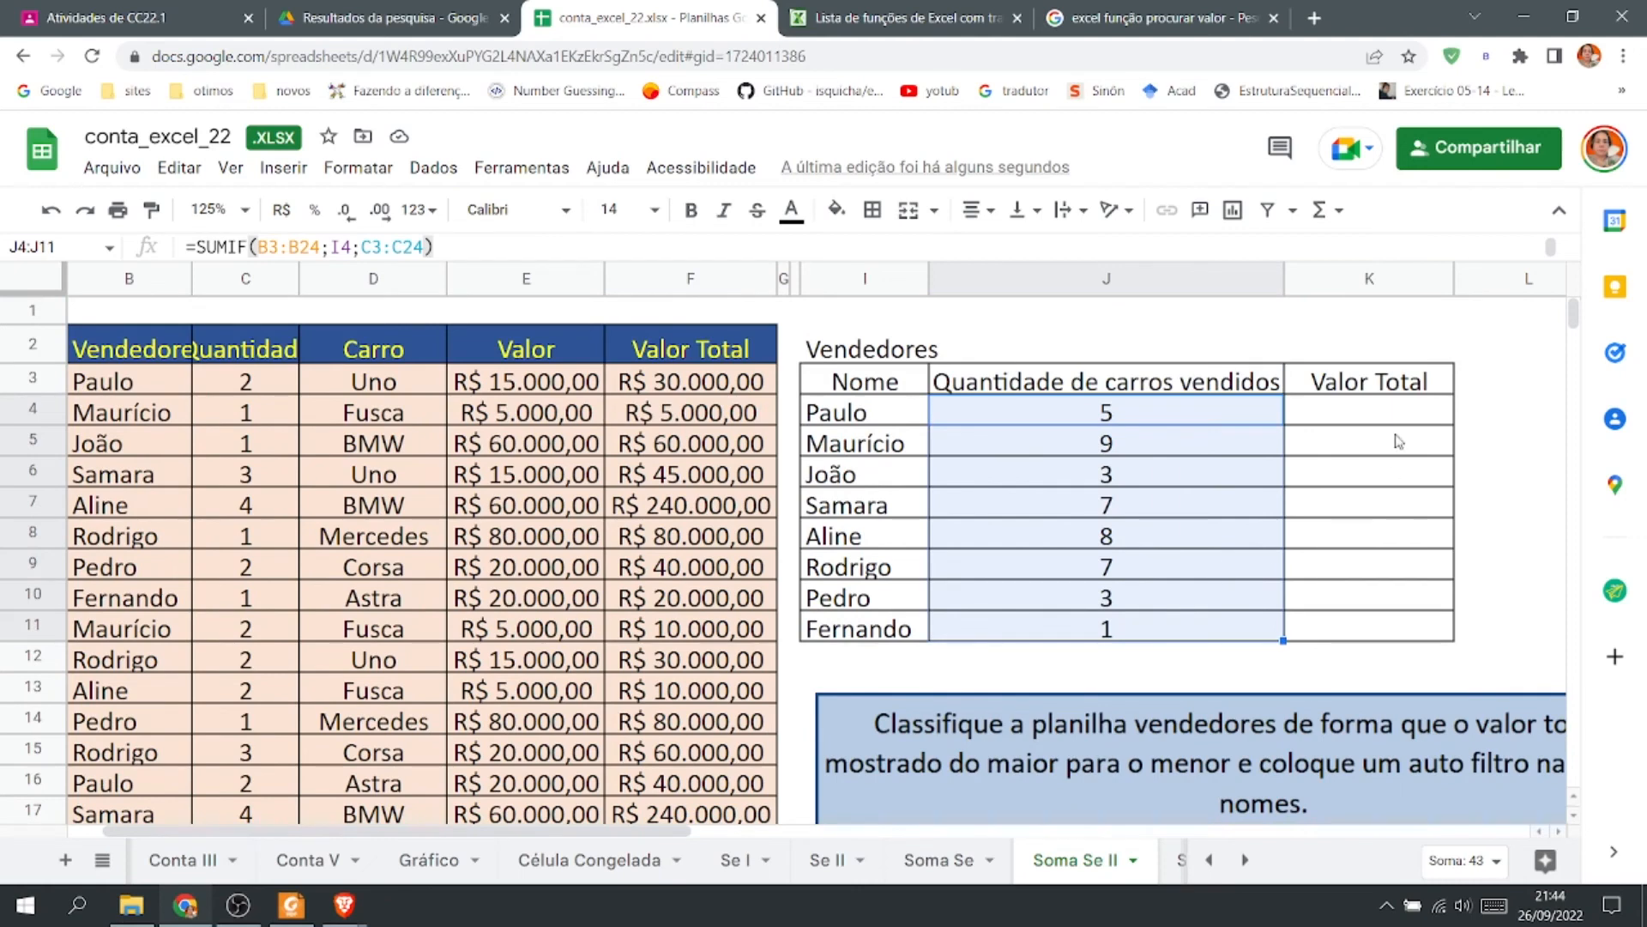
Start a SUMIF formula in K4 with B3:B24 as the range.
left_click(1374, 416)
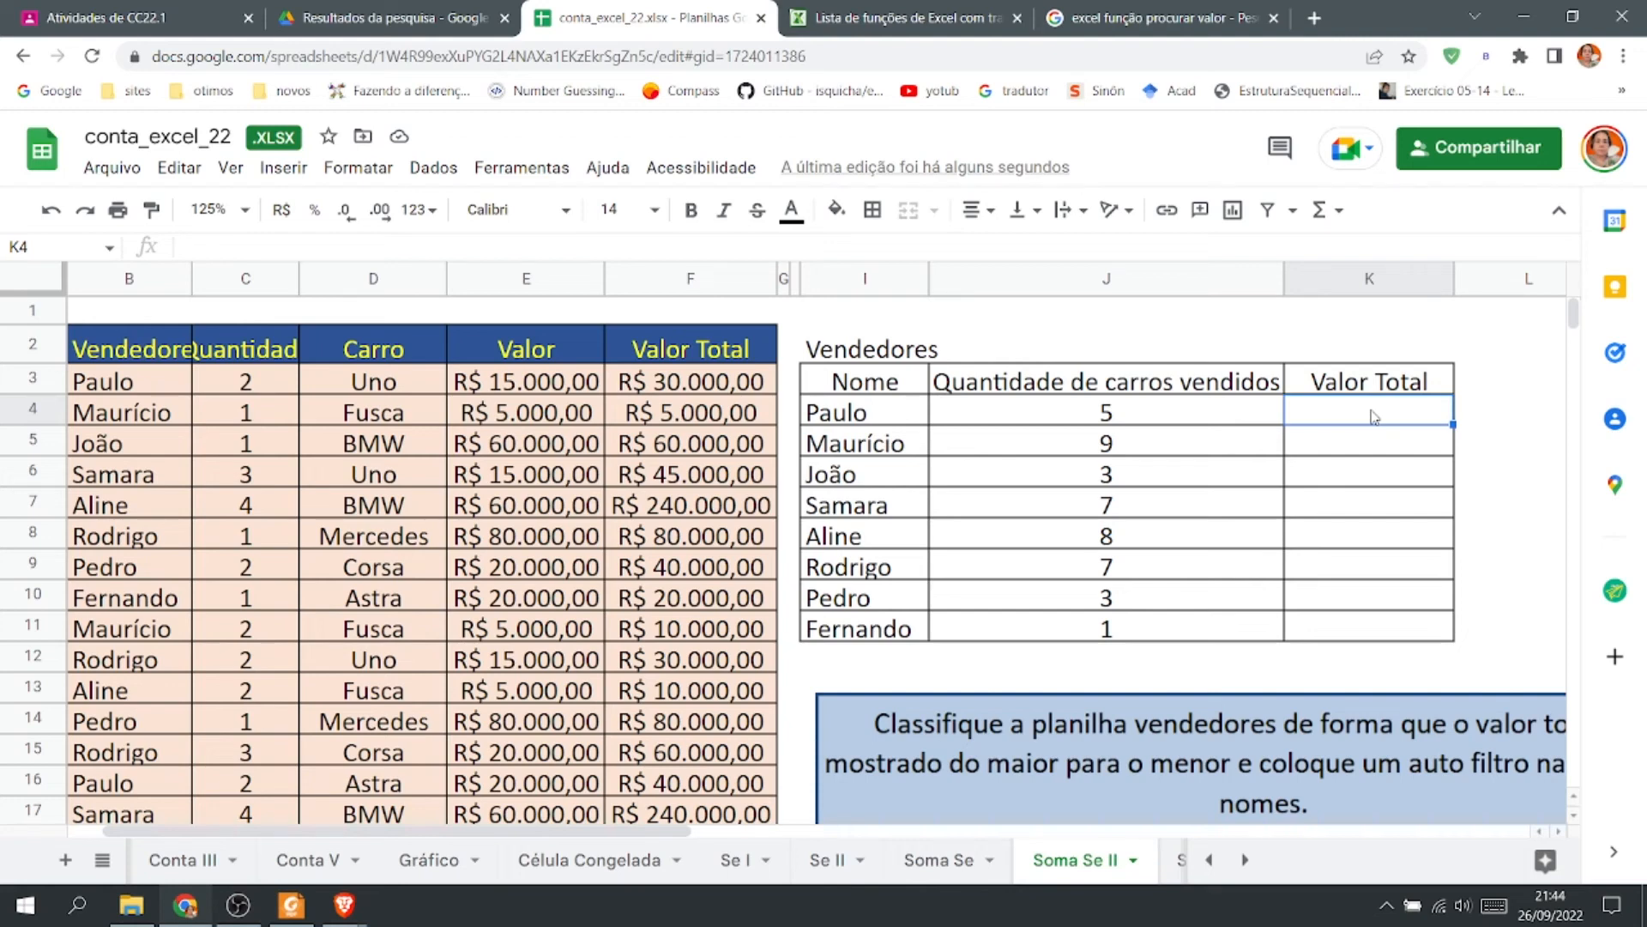
type("=SUM")
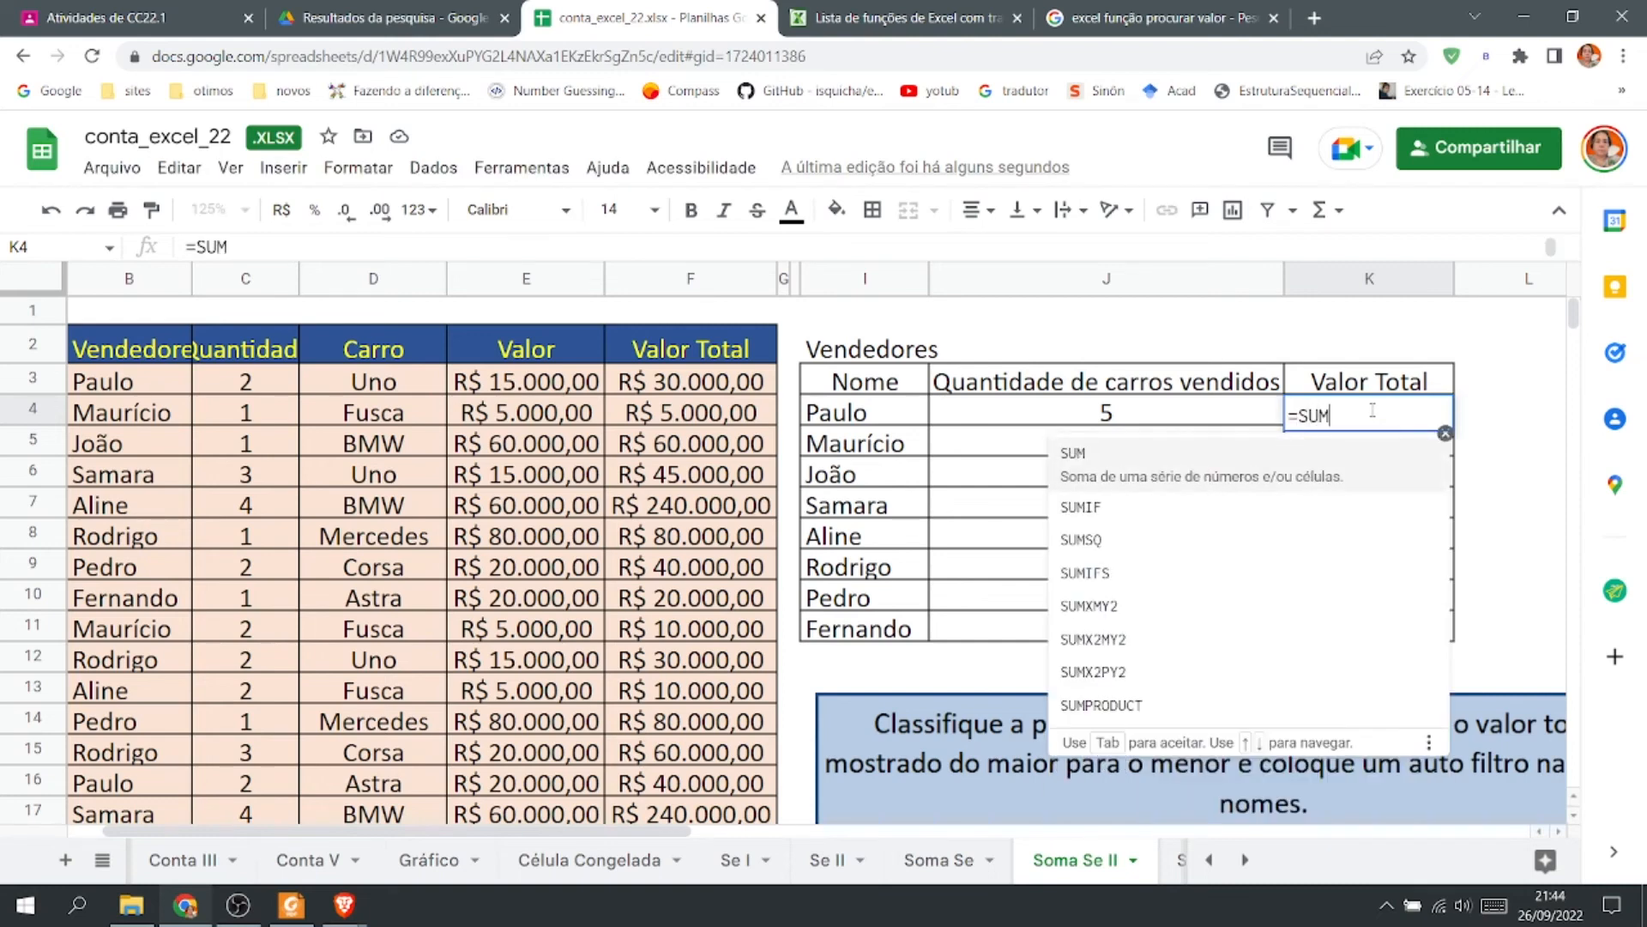
type("IF")
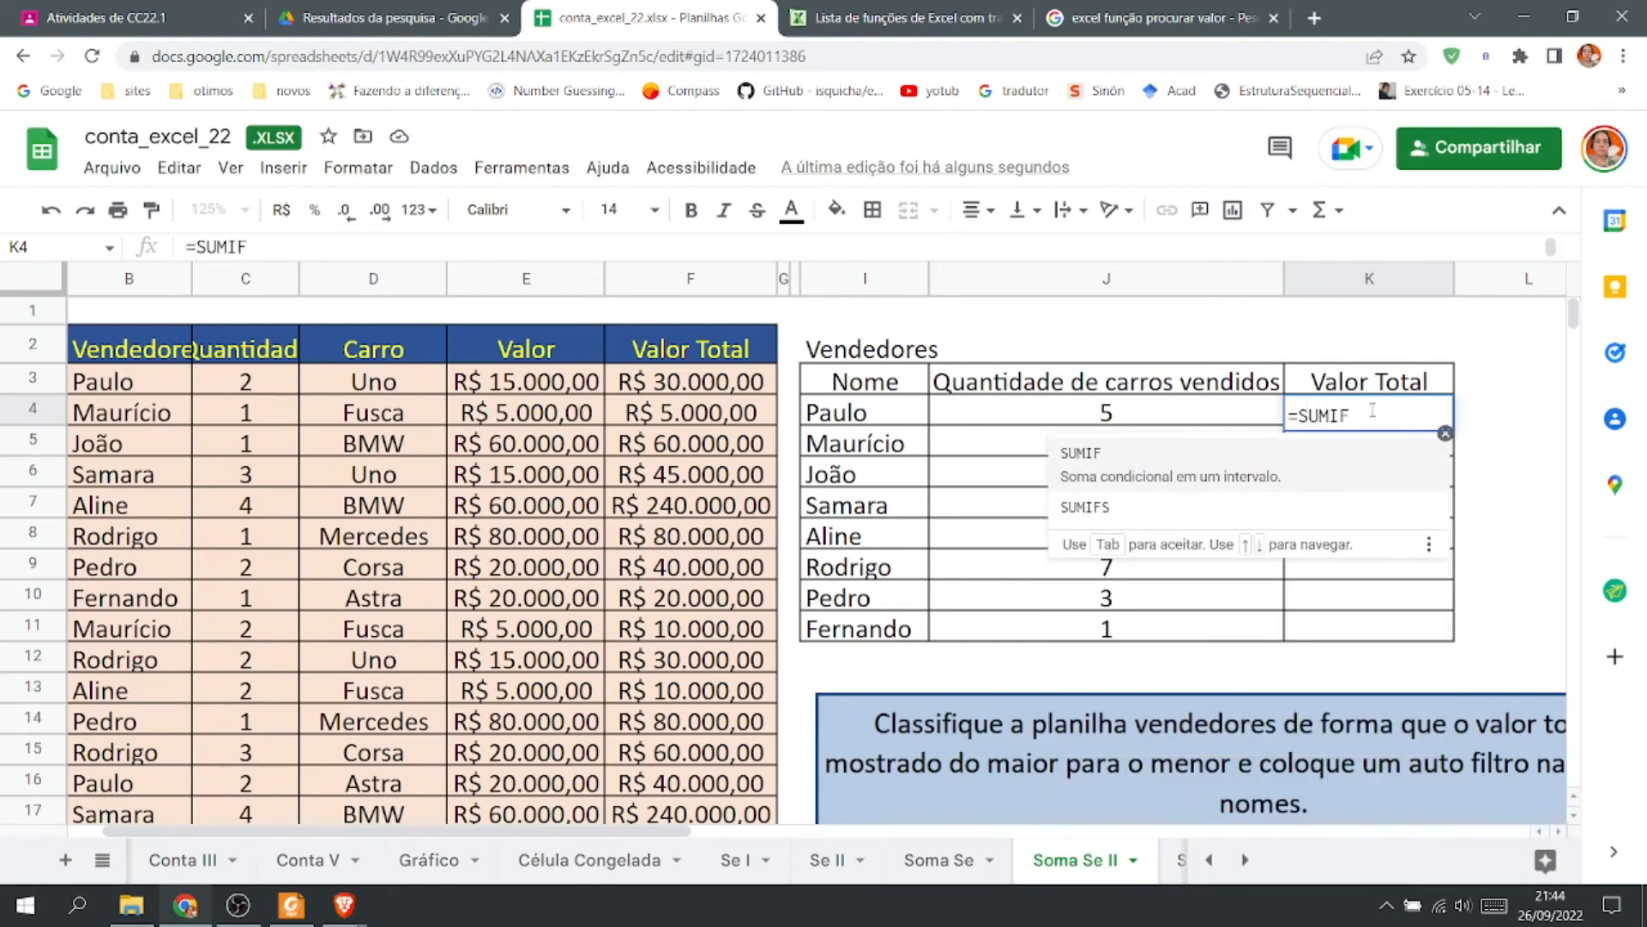
type("(")
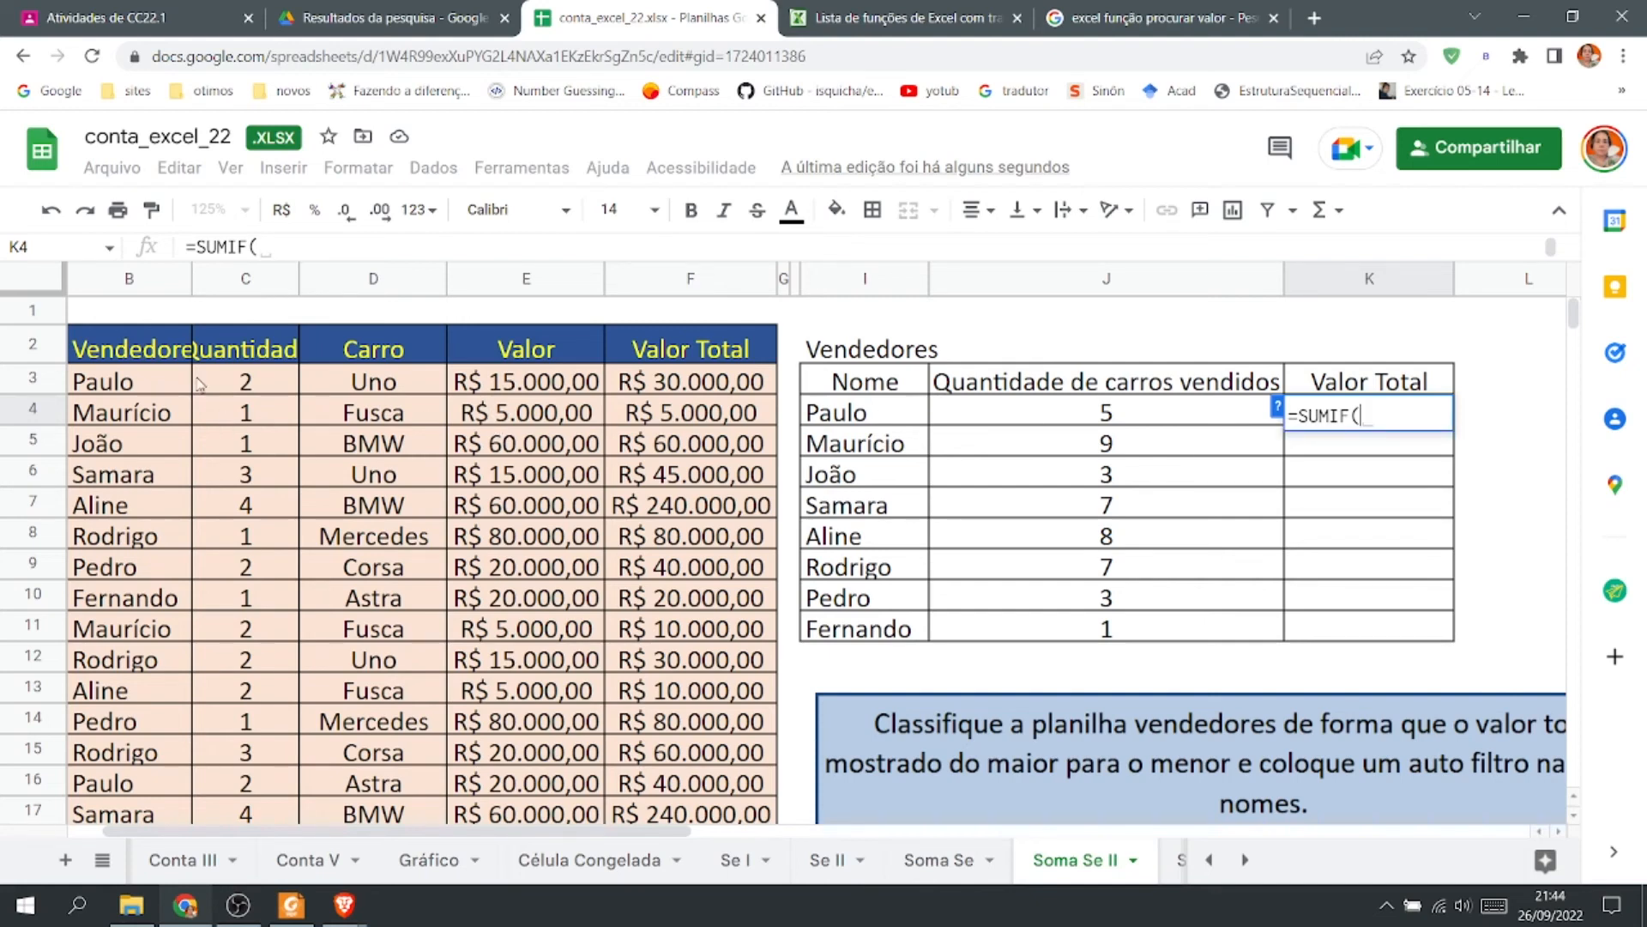
left_click(146, 386)
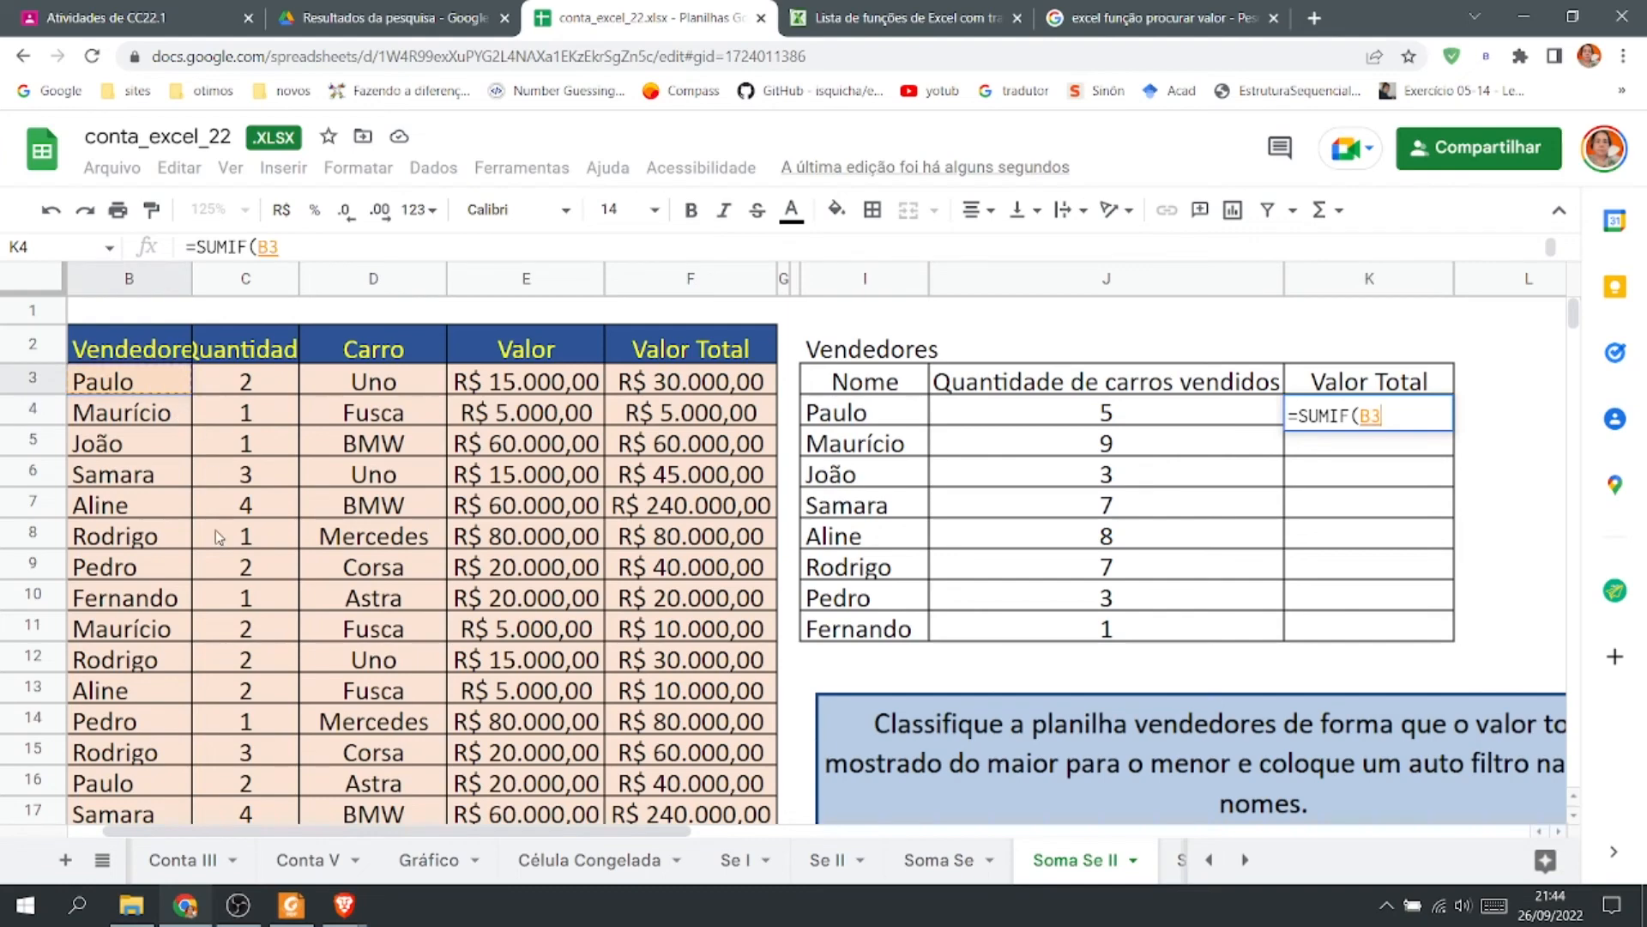
scroll(184, 644, "down", 5)
left_click(158, 568, "shift")
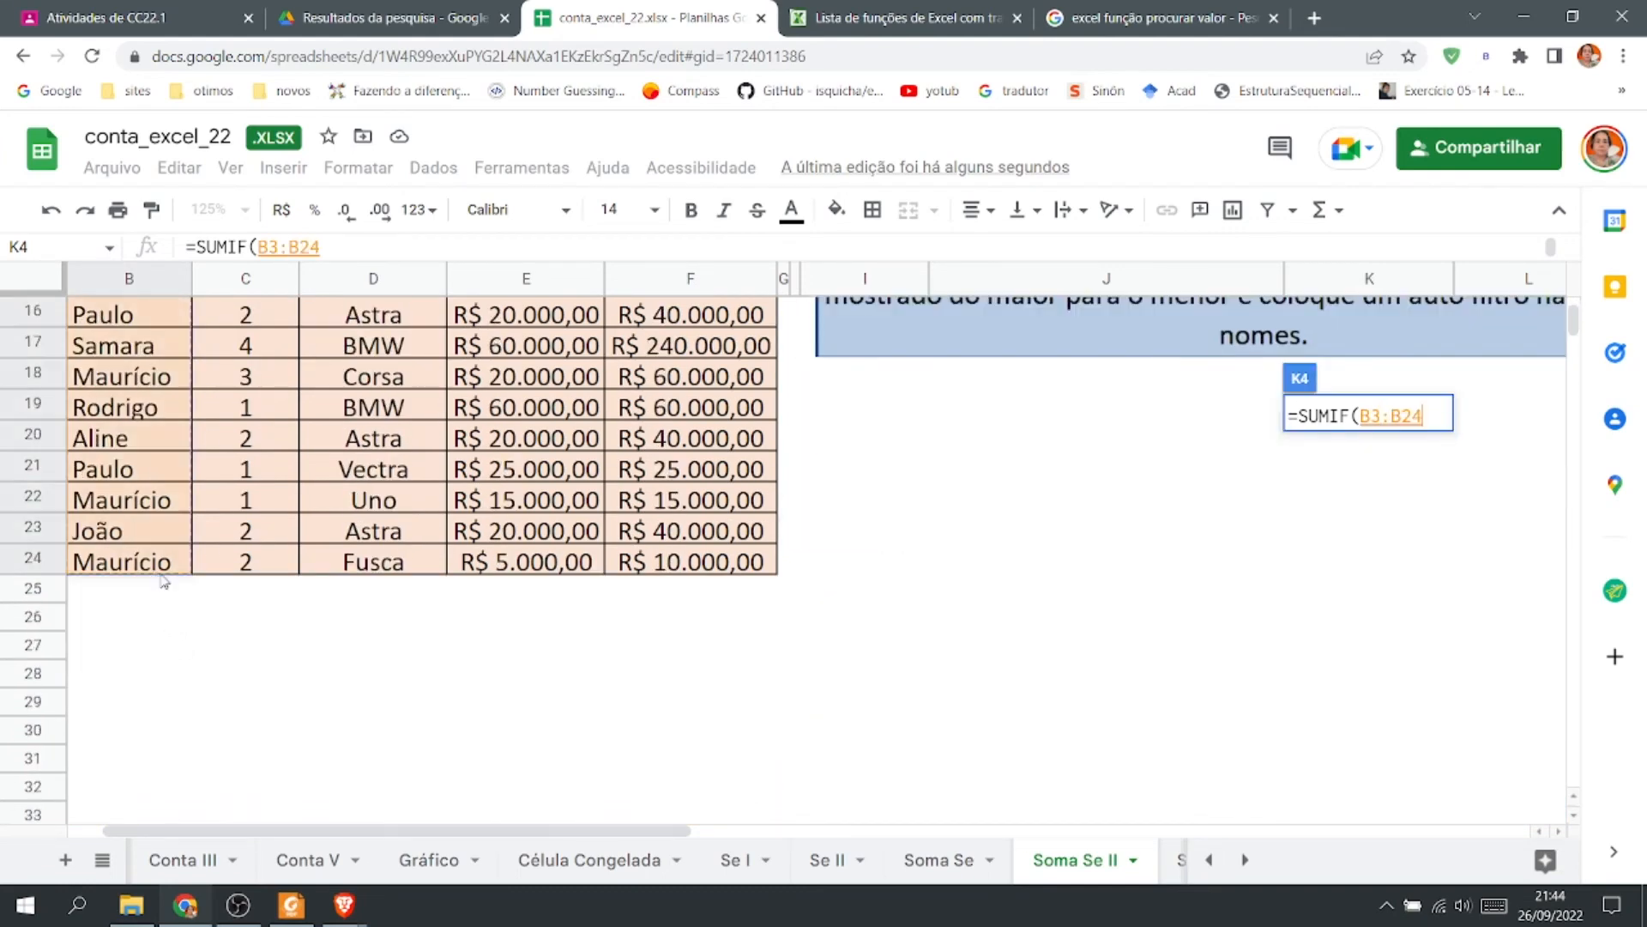
scroll(158, 568, "up", 5)
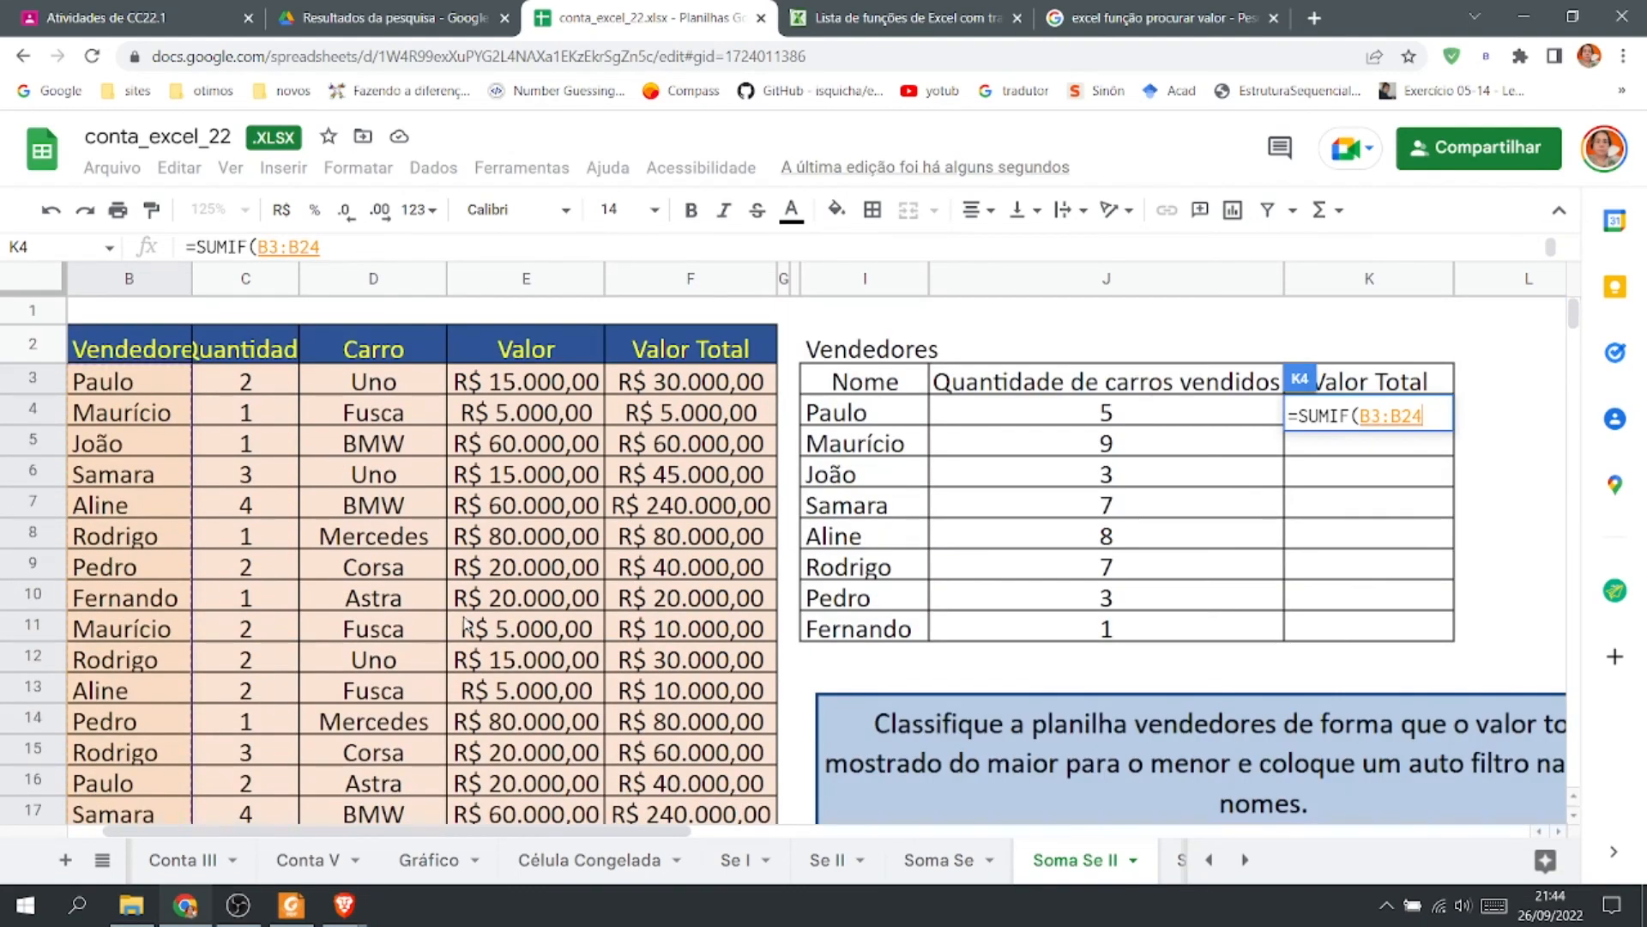
Complete the K4 formula with criterion I4 and sum range F3:F24, and autofill it down through K11.
type(";")
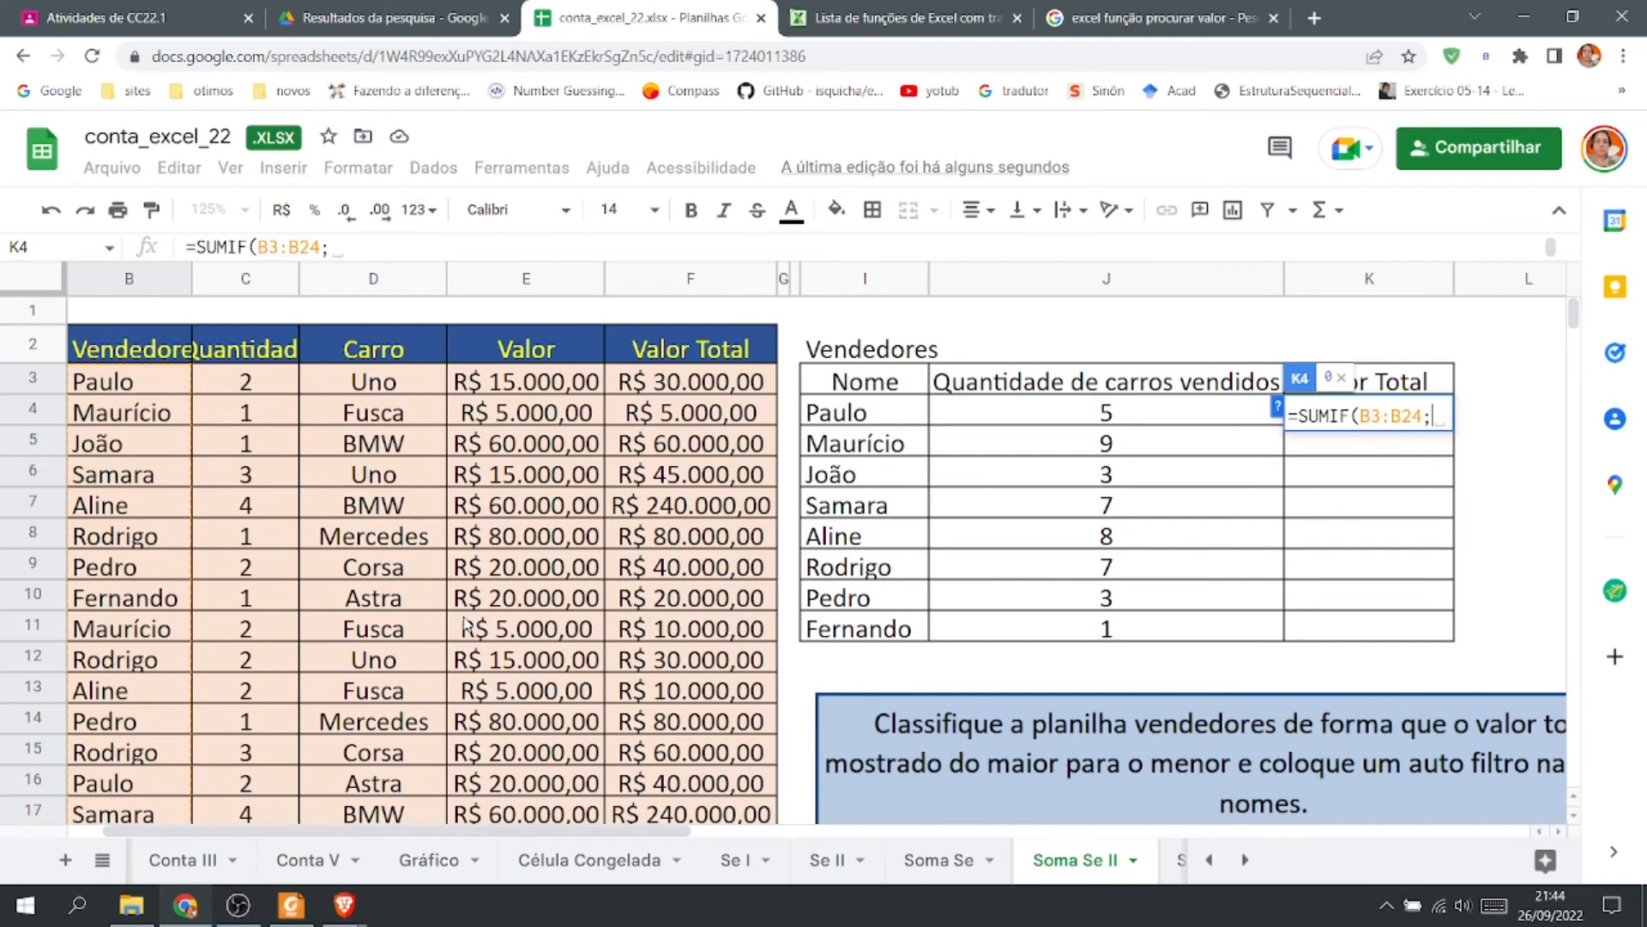
left_click(867, 421)
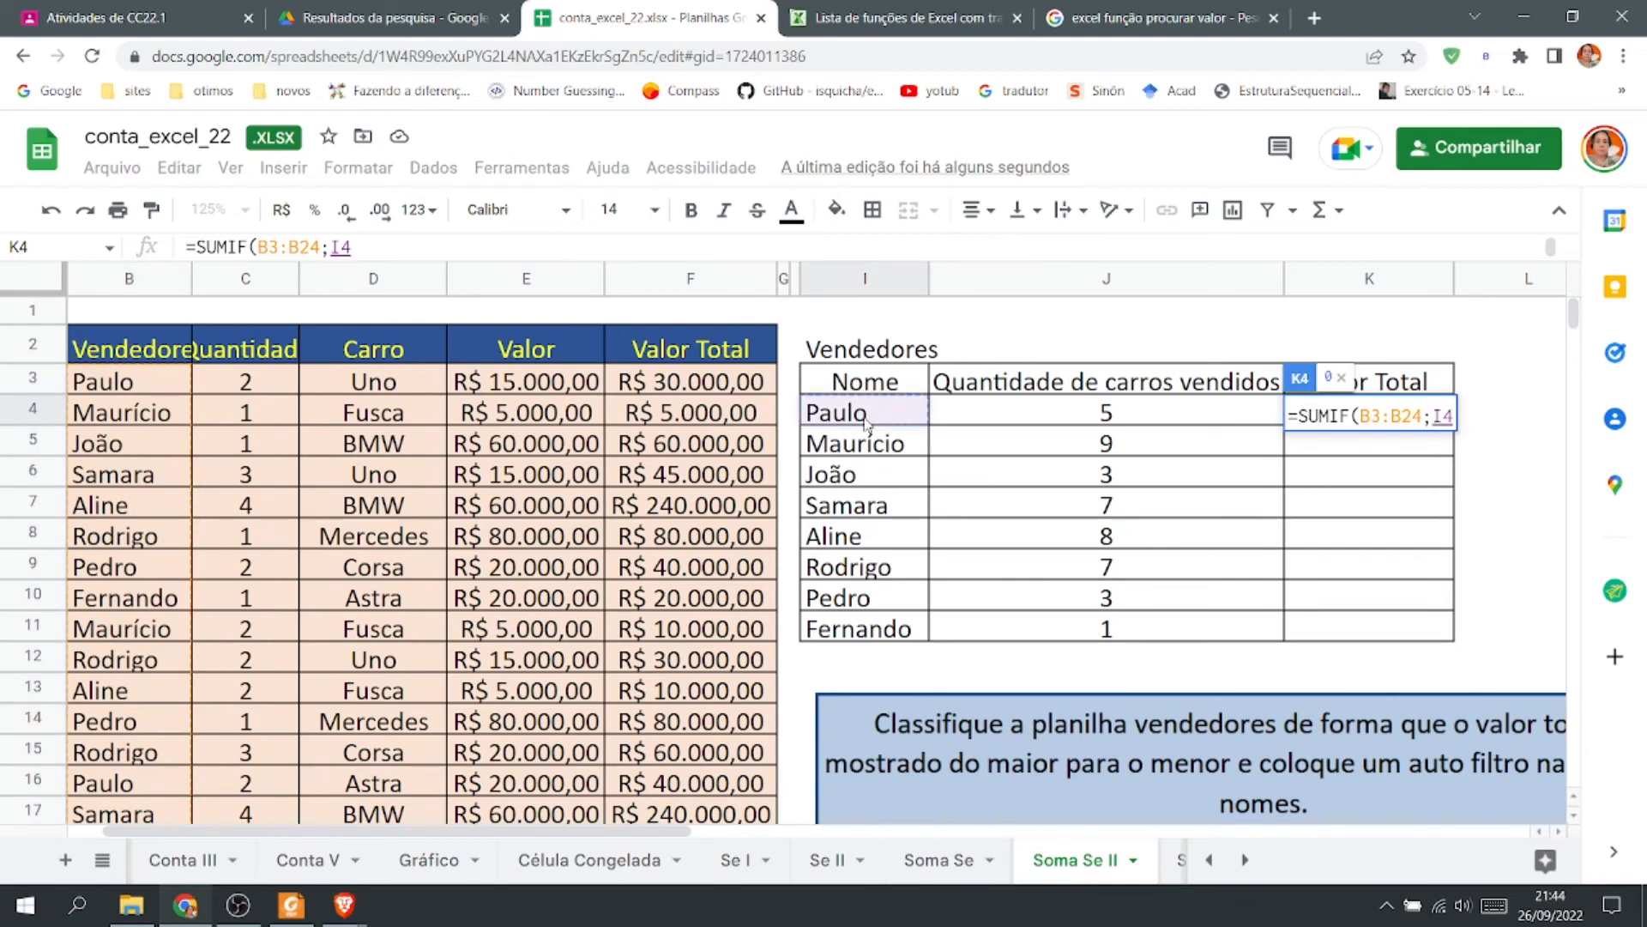
type(";")
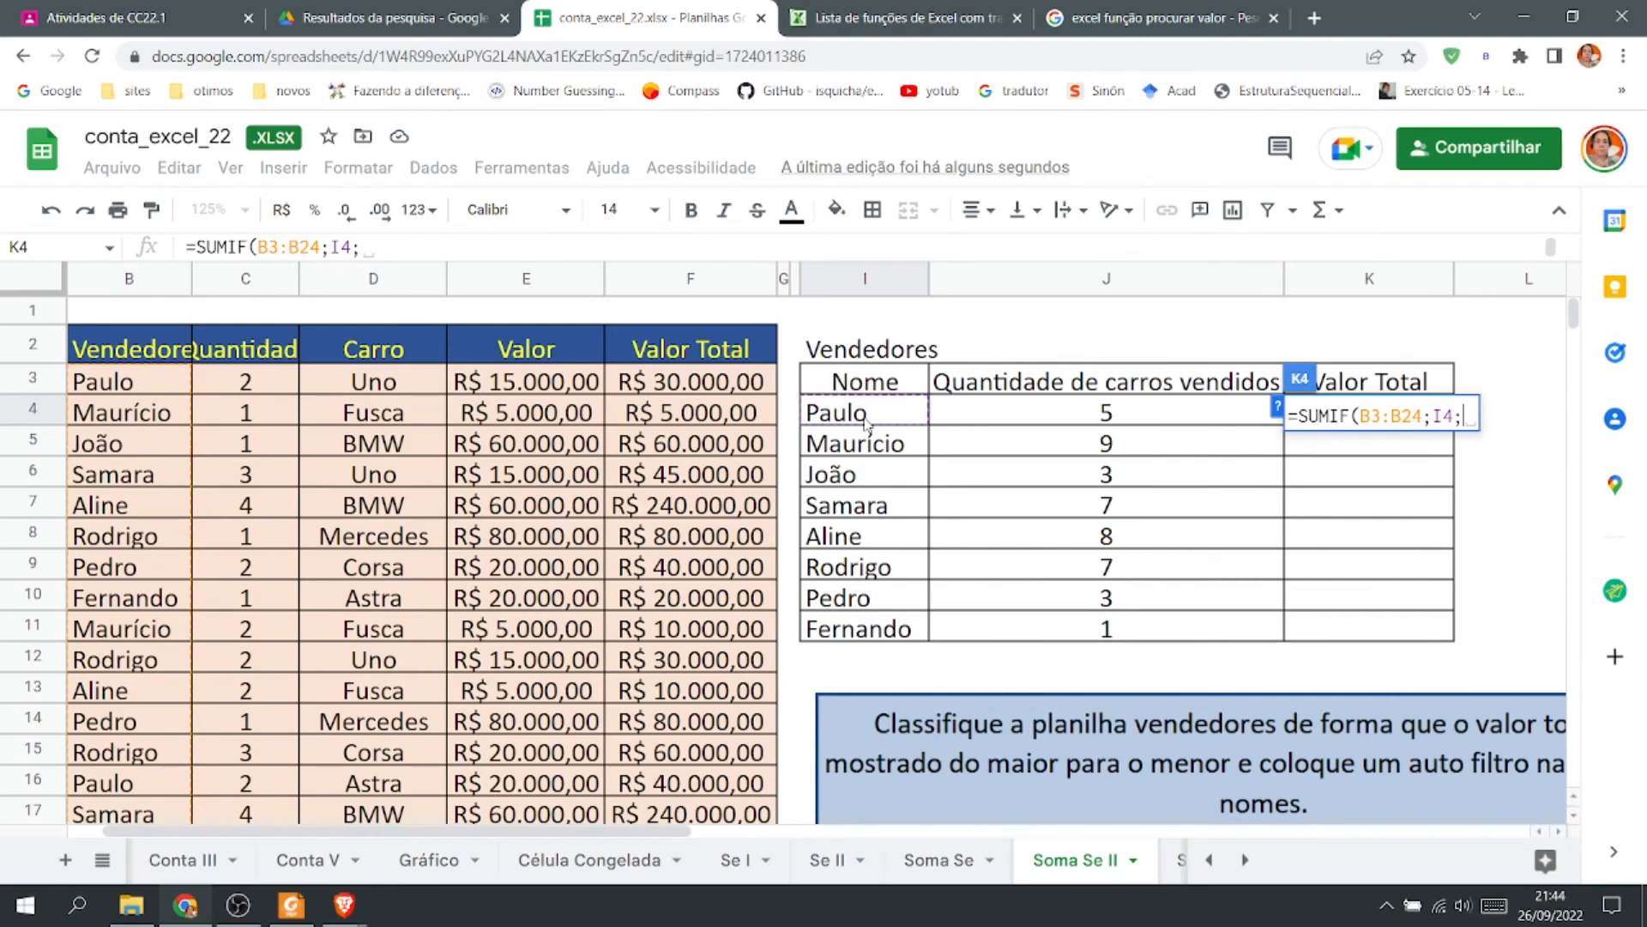
left_click(708, 379)
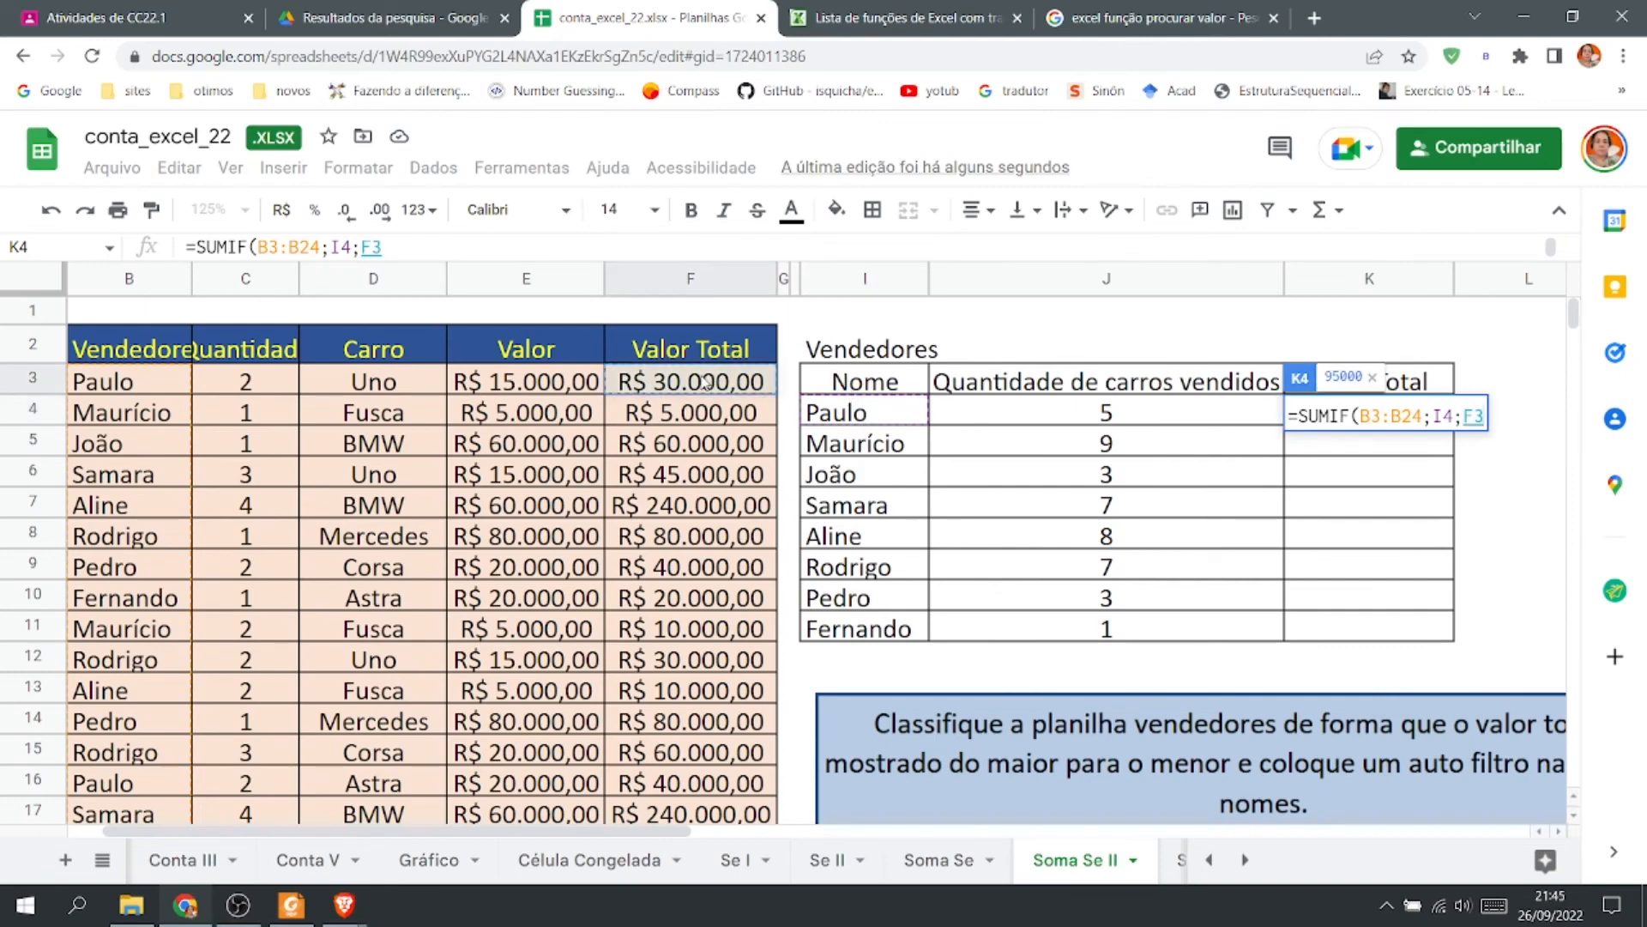
scroll(740, 464, "down", 3)
scroll(739, 463, "down", 2)
left_click(708, 559, "shift")
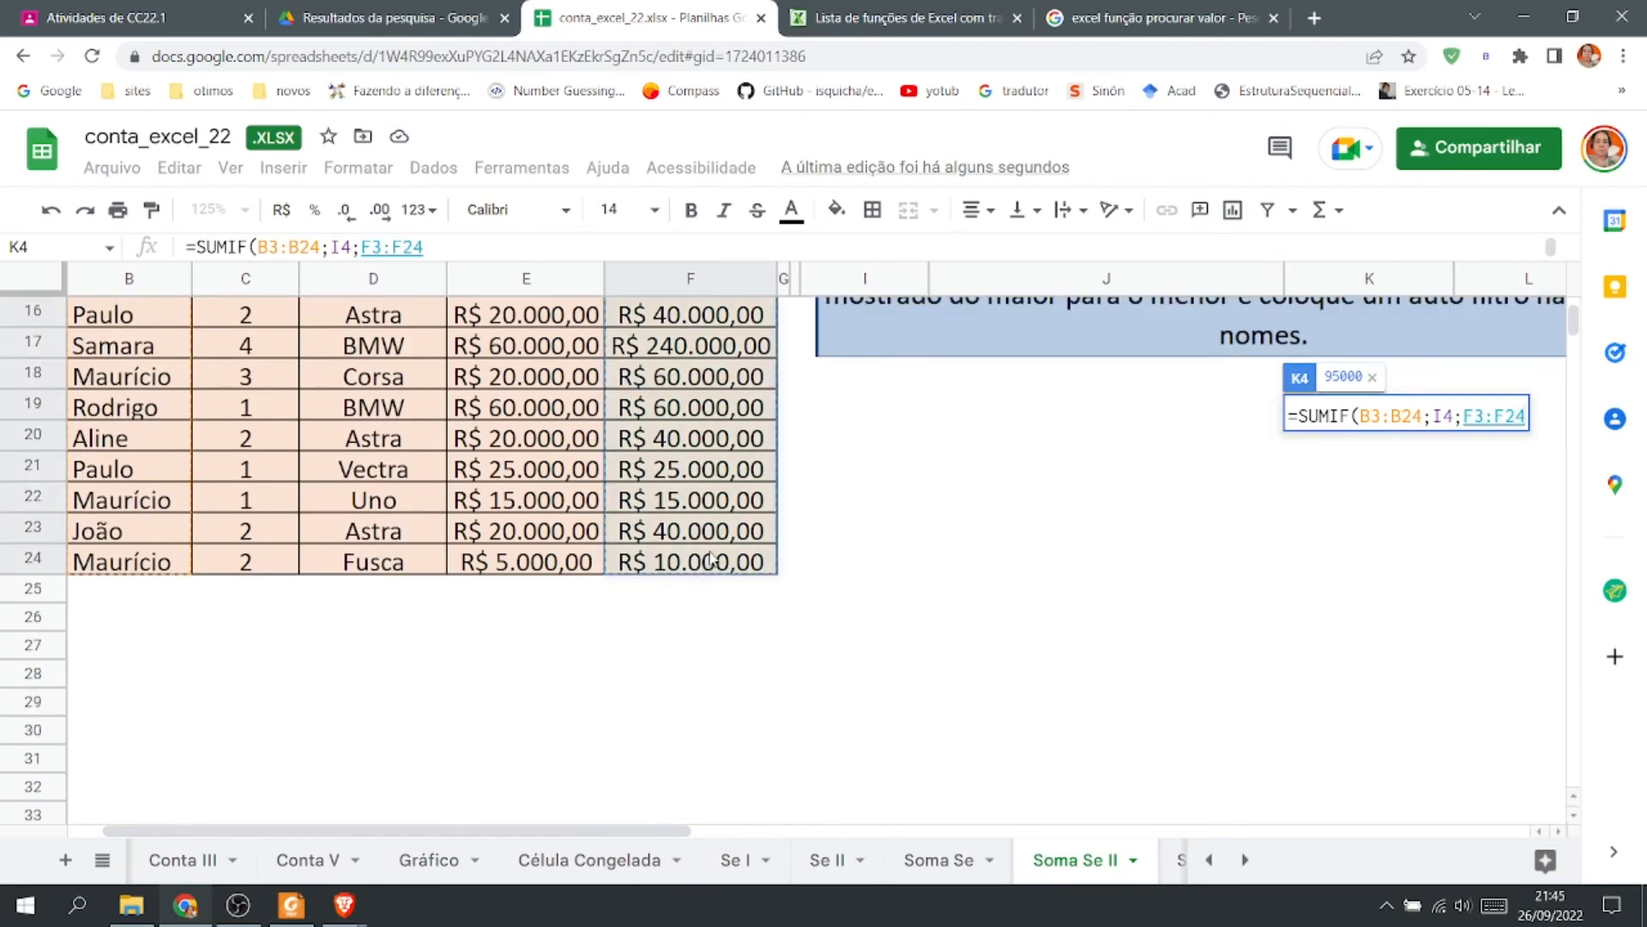
key("Return")
key("ctrl+Return")
left_click(1503, 606)
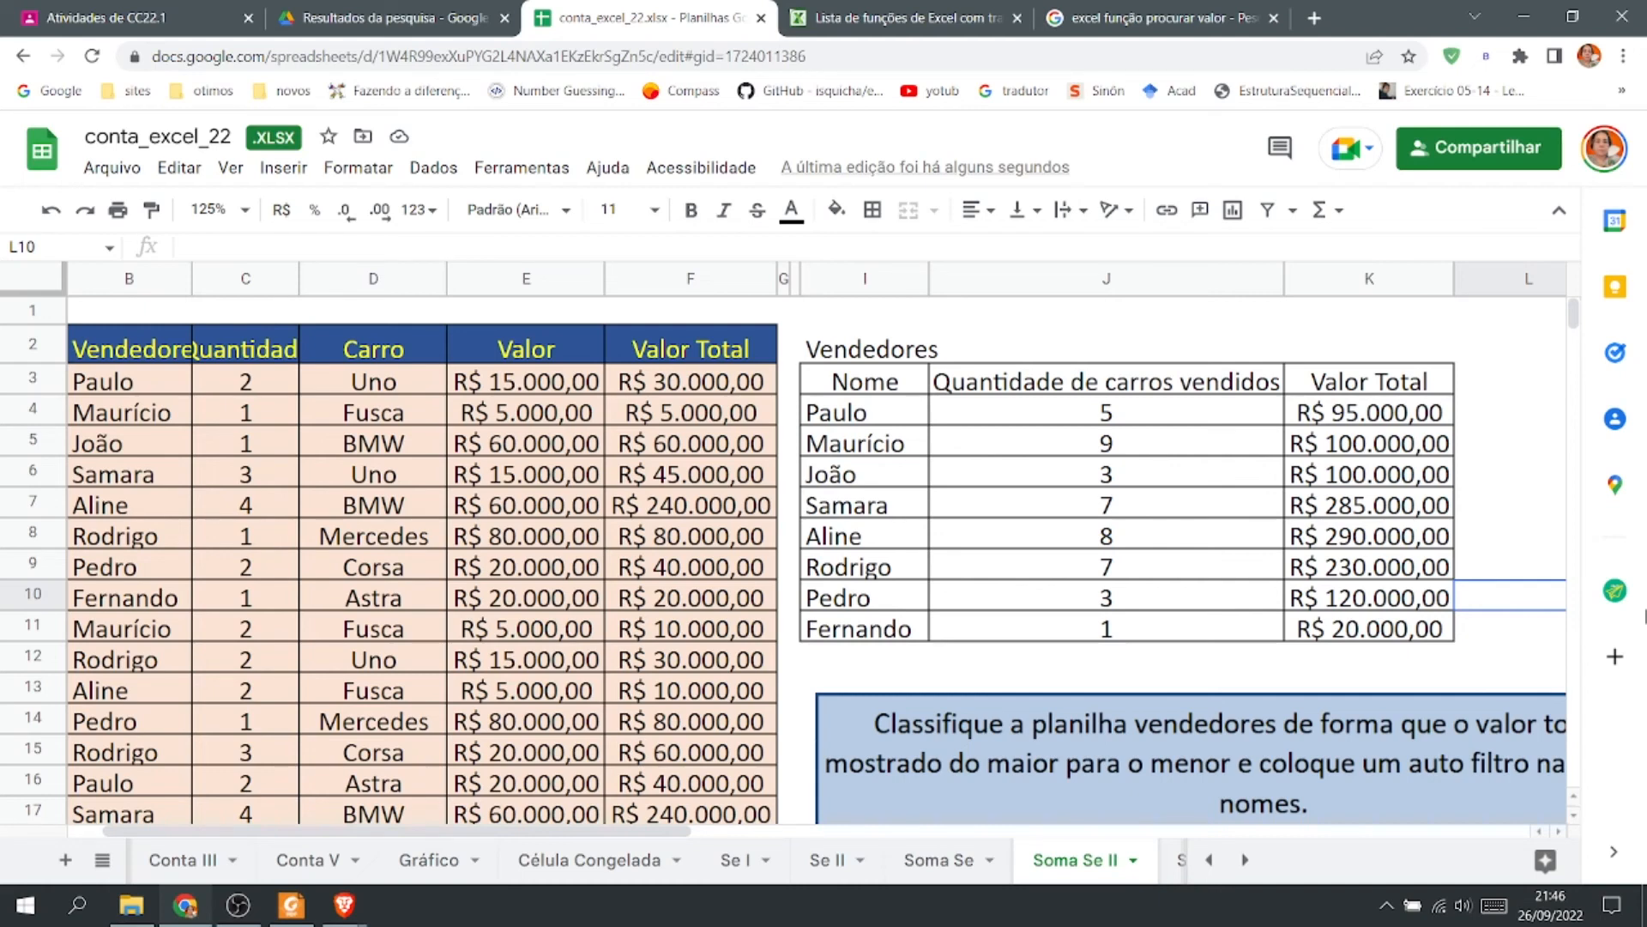
left_click(1242, 741)
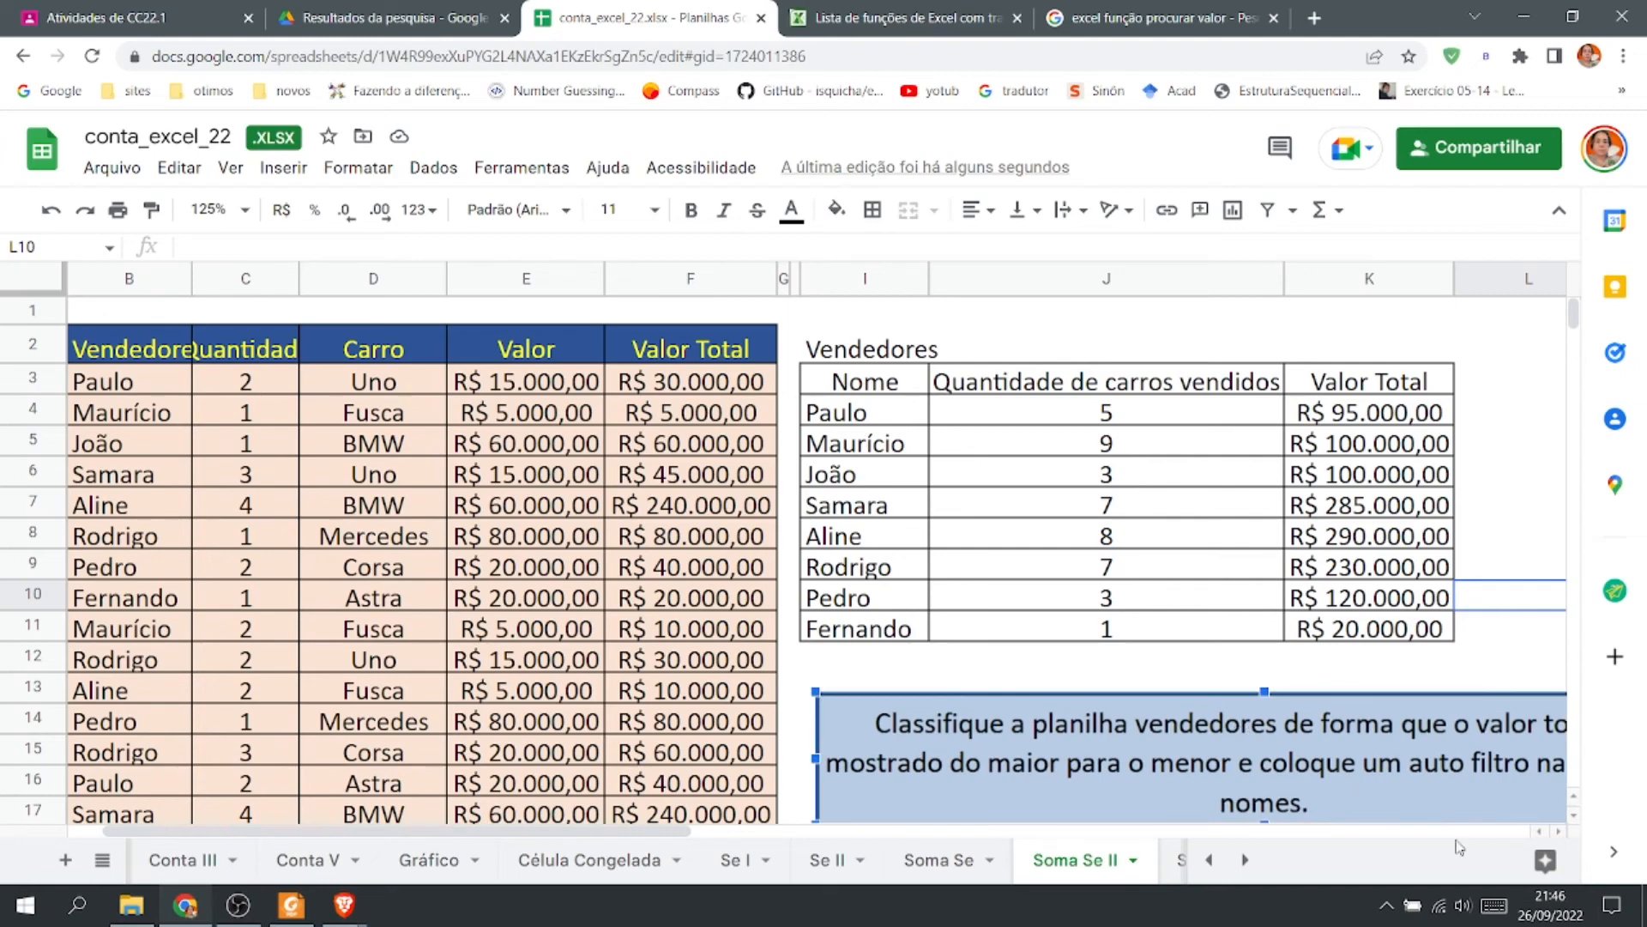
Create a filter on the sales table's header row B1:F1.
left_click(249, 210)
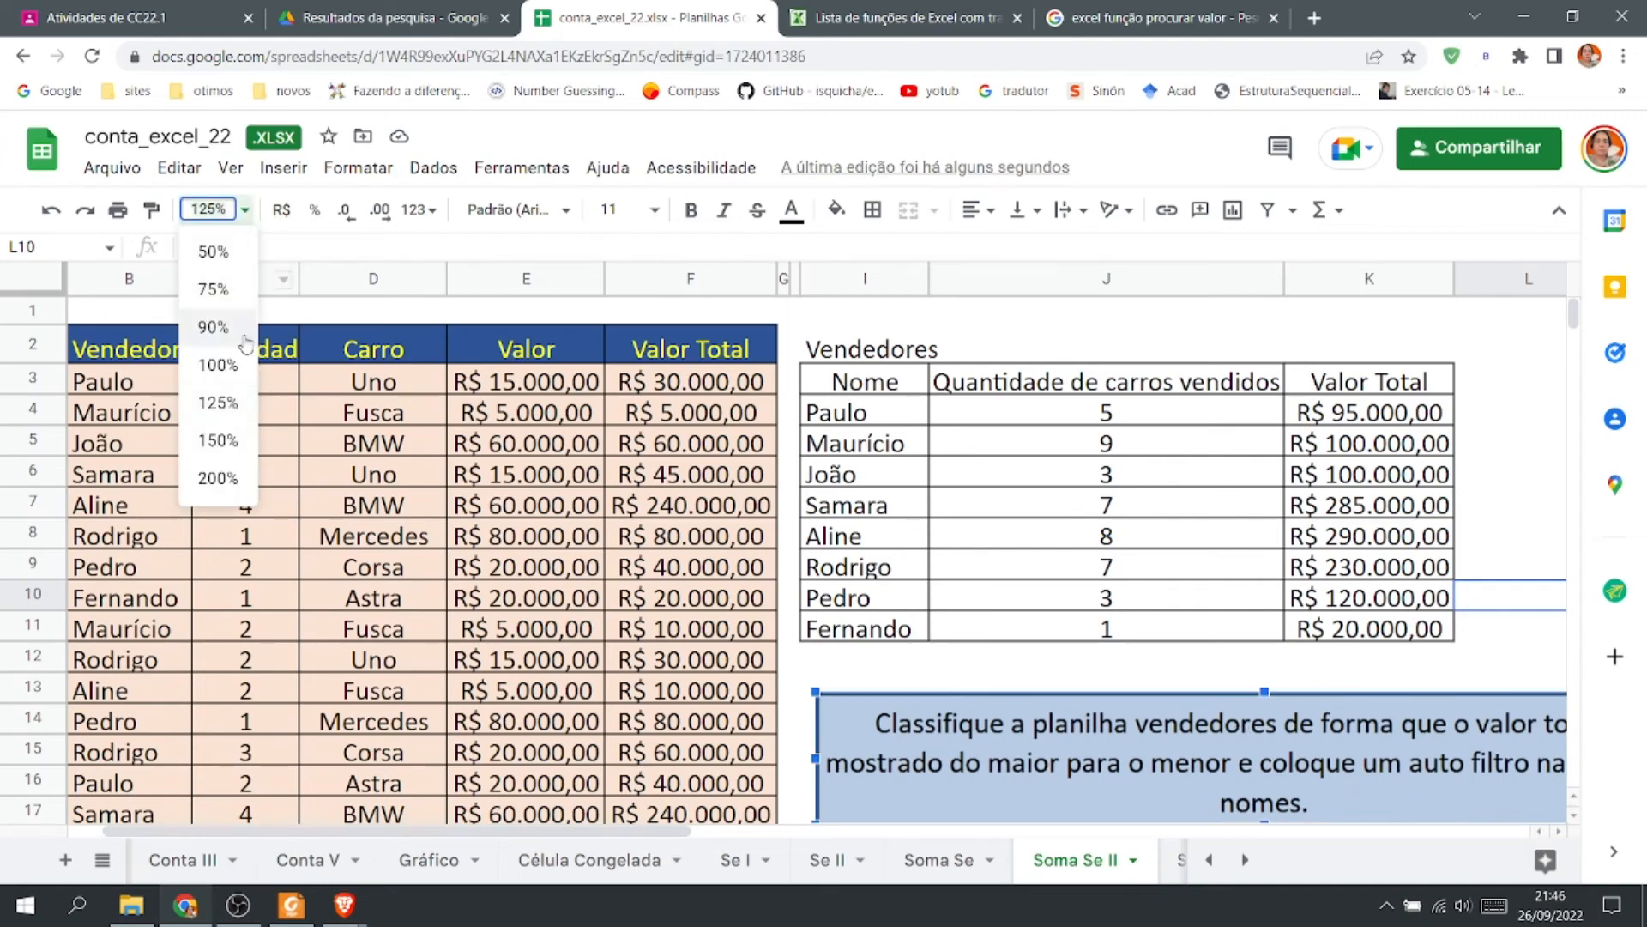
left_click(223, 335)
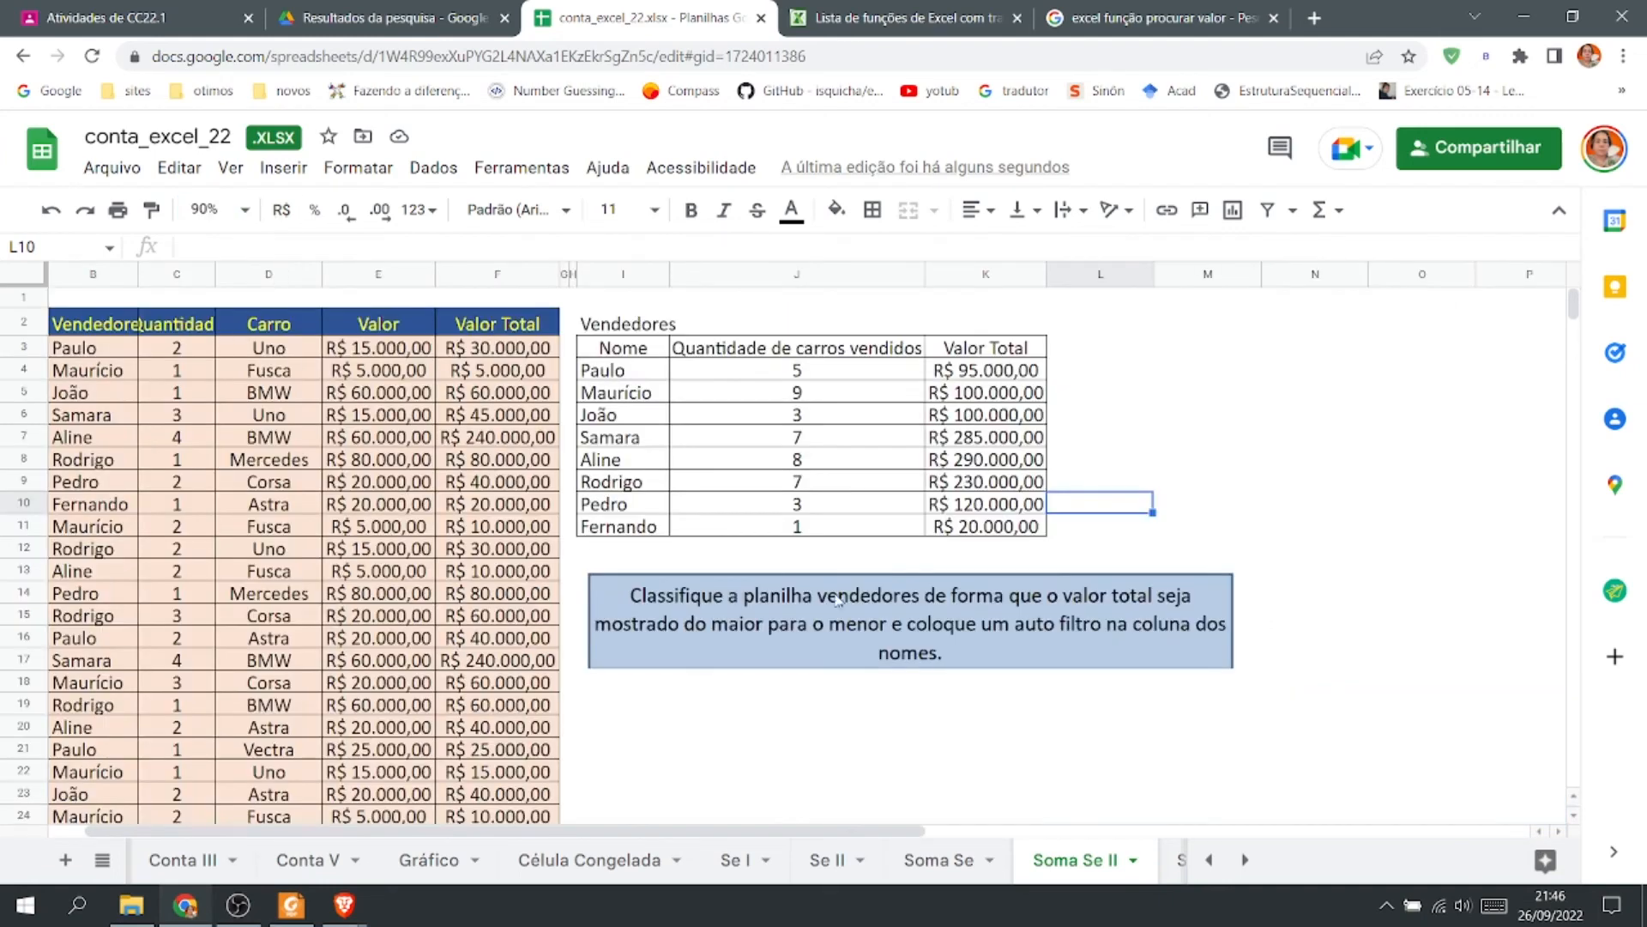
left_click(1111, 684)
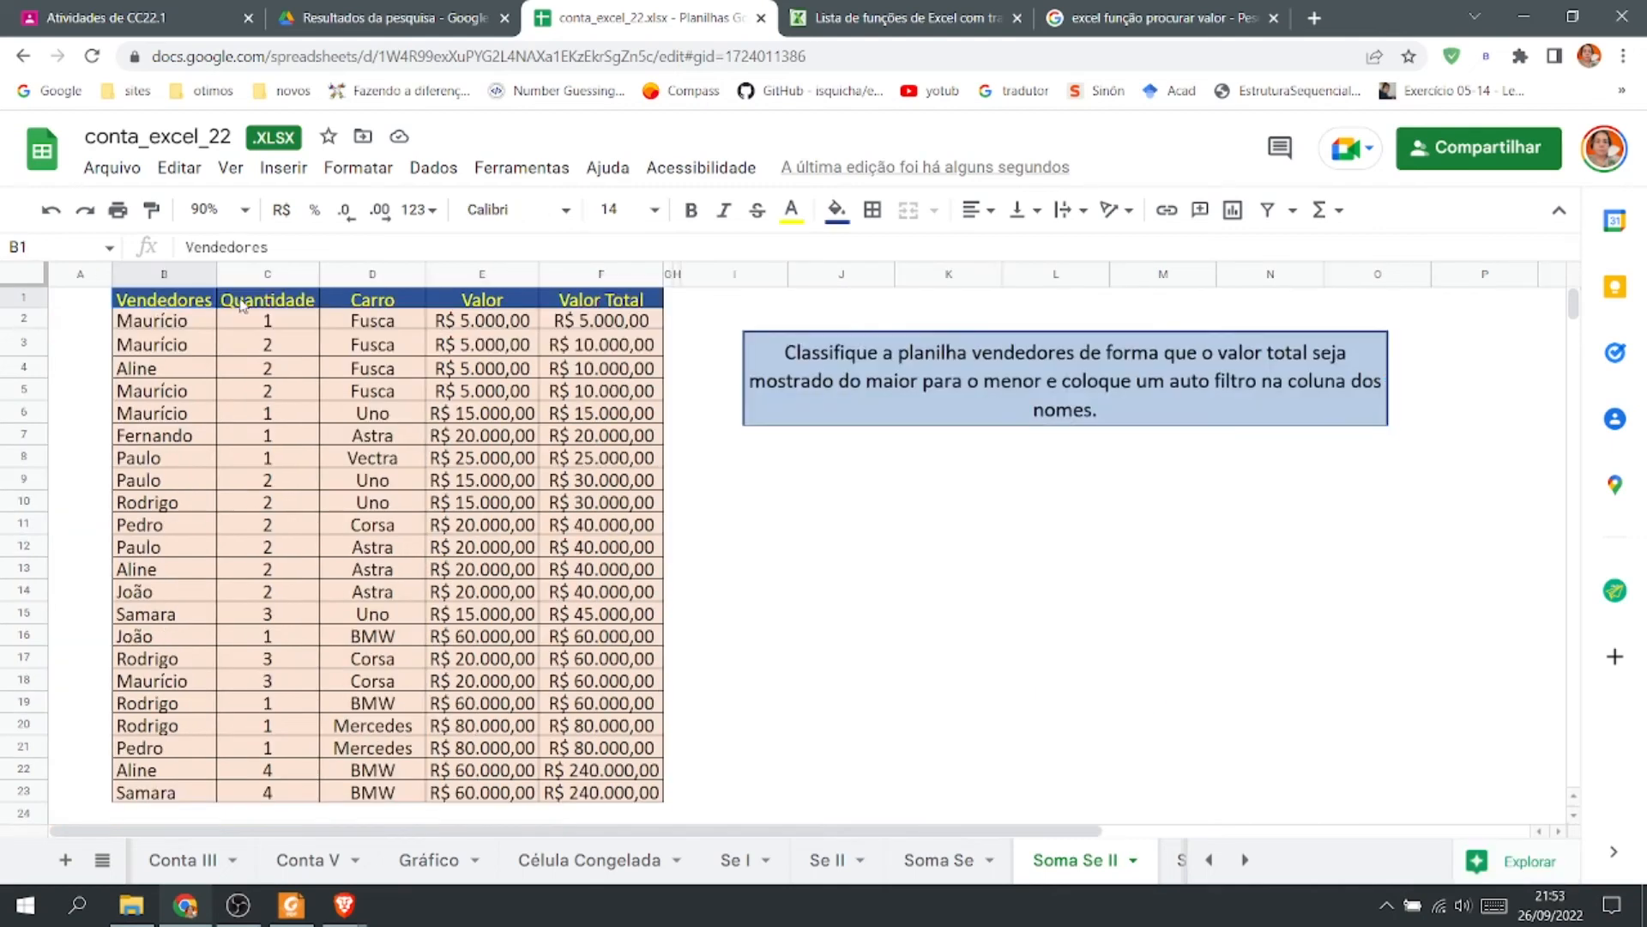
left_click_drag(163, 299, 612, 304)
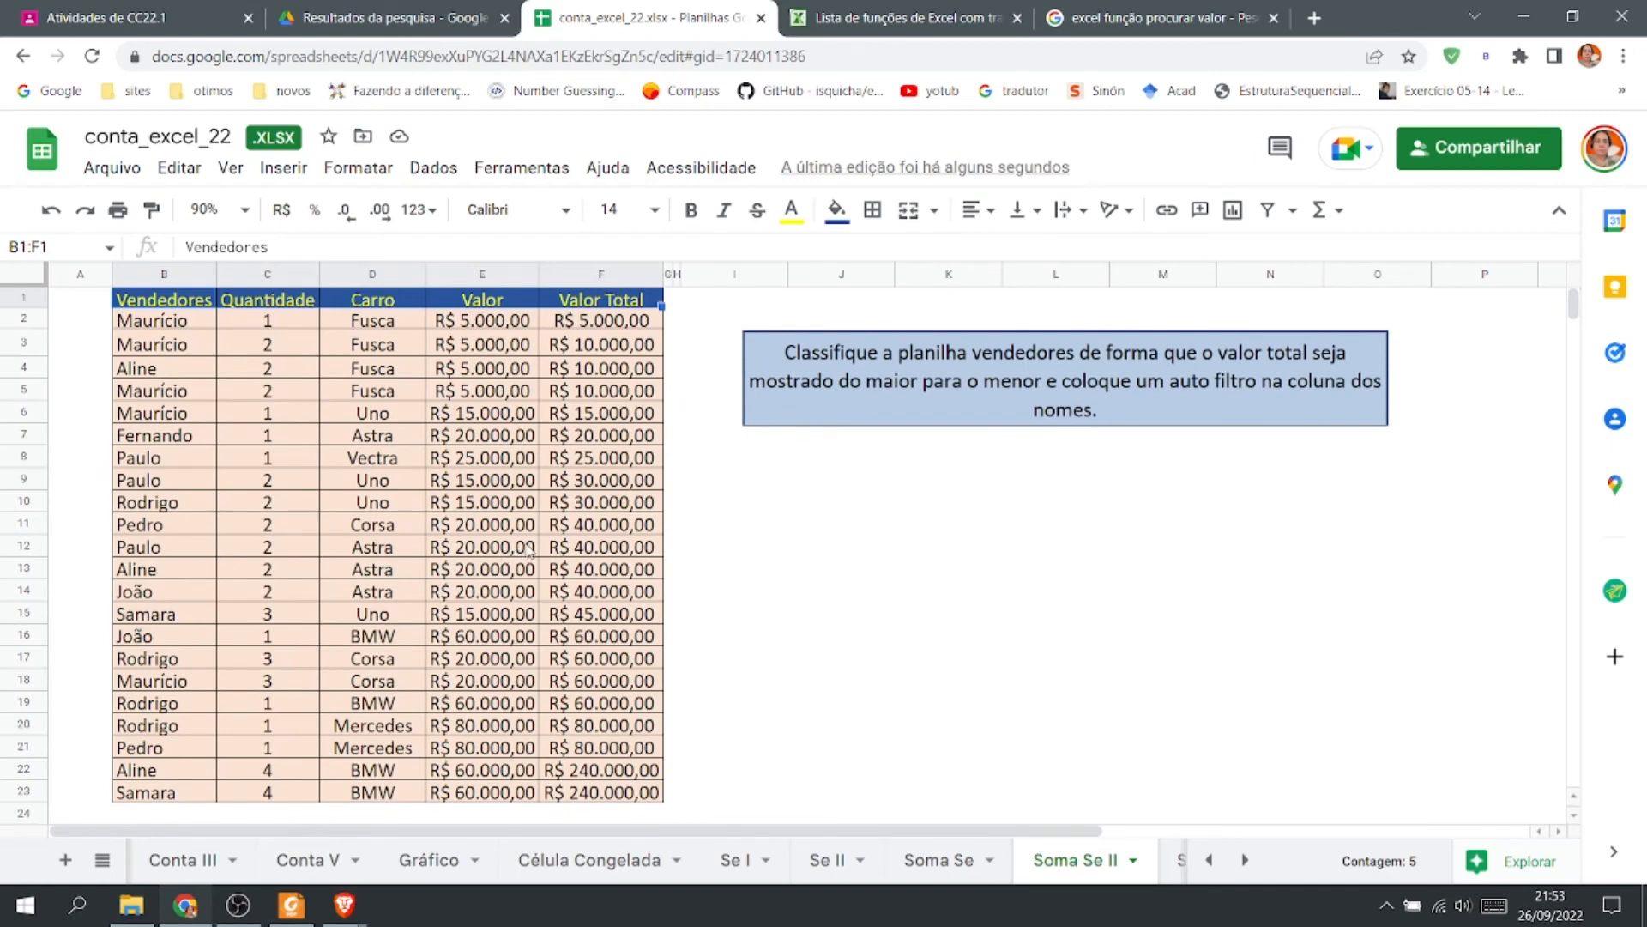
left_click(435, 169)
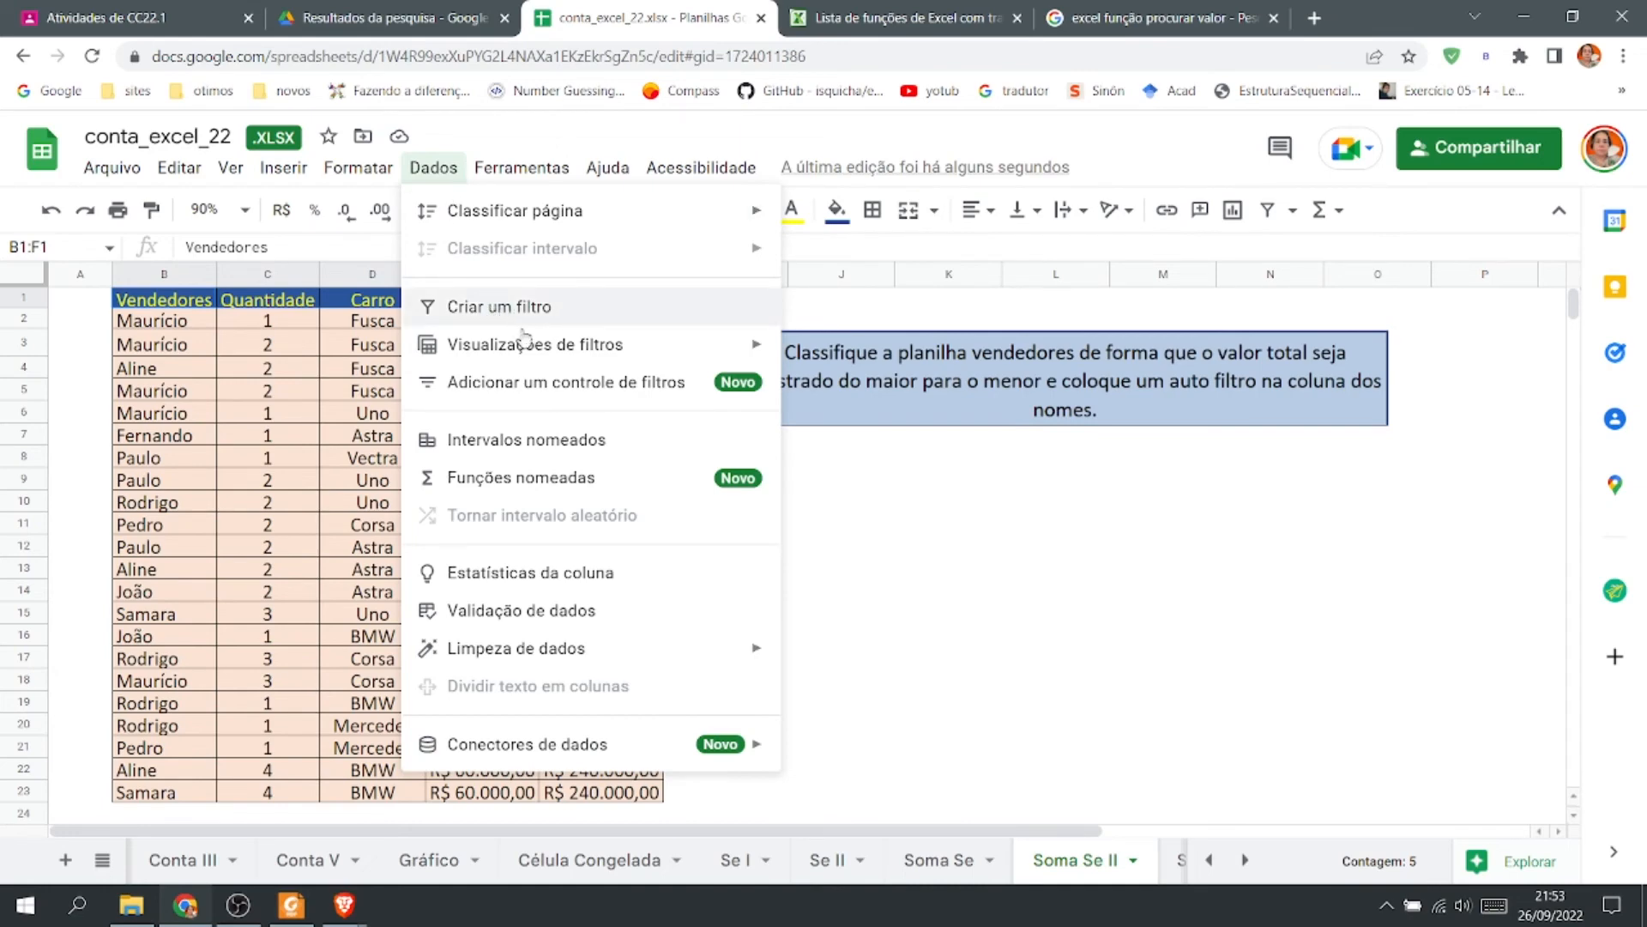
mouse_move(611, 359)
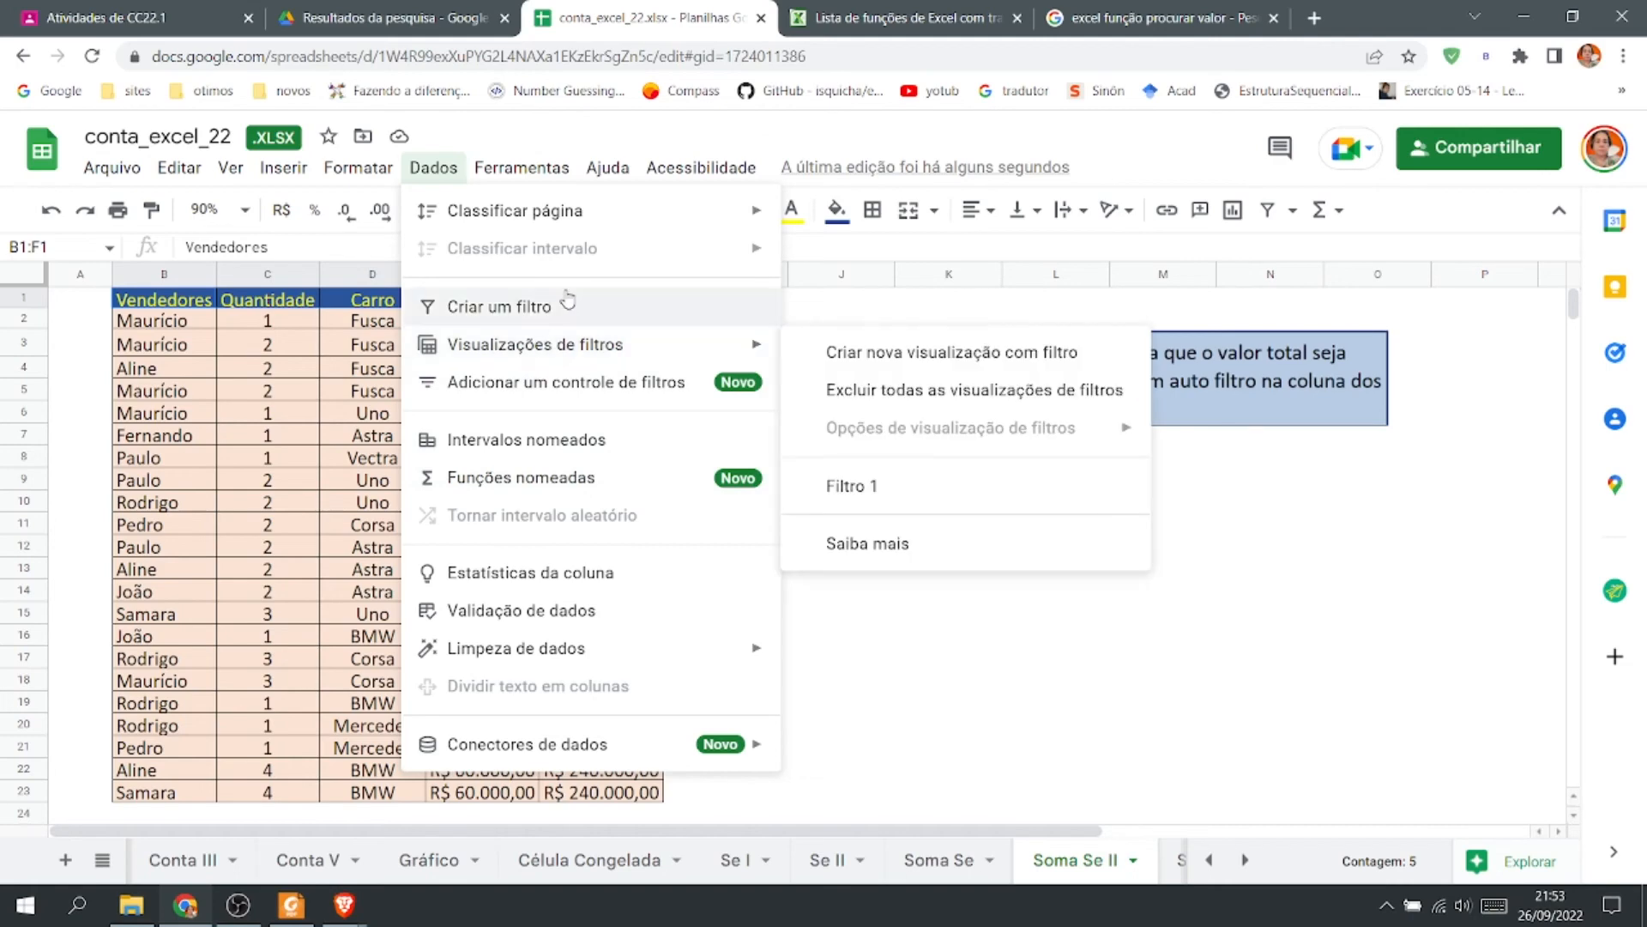
mouse_move(601, 216)
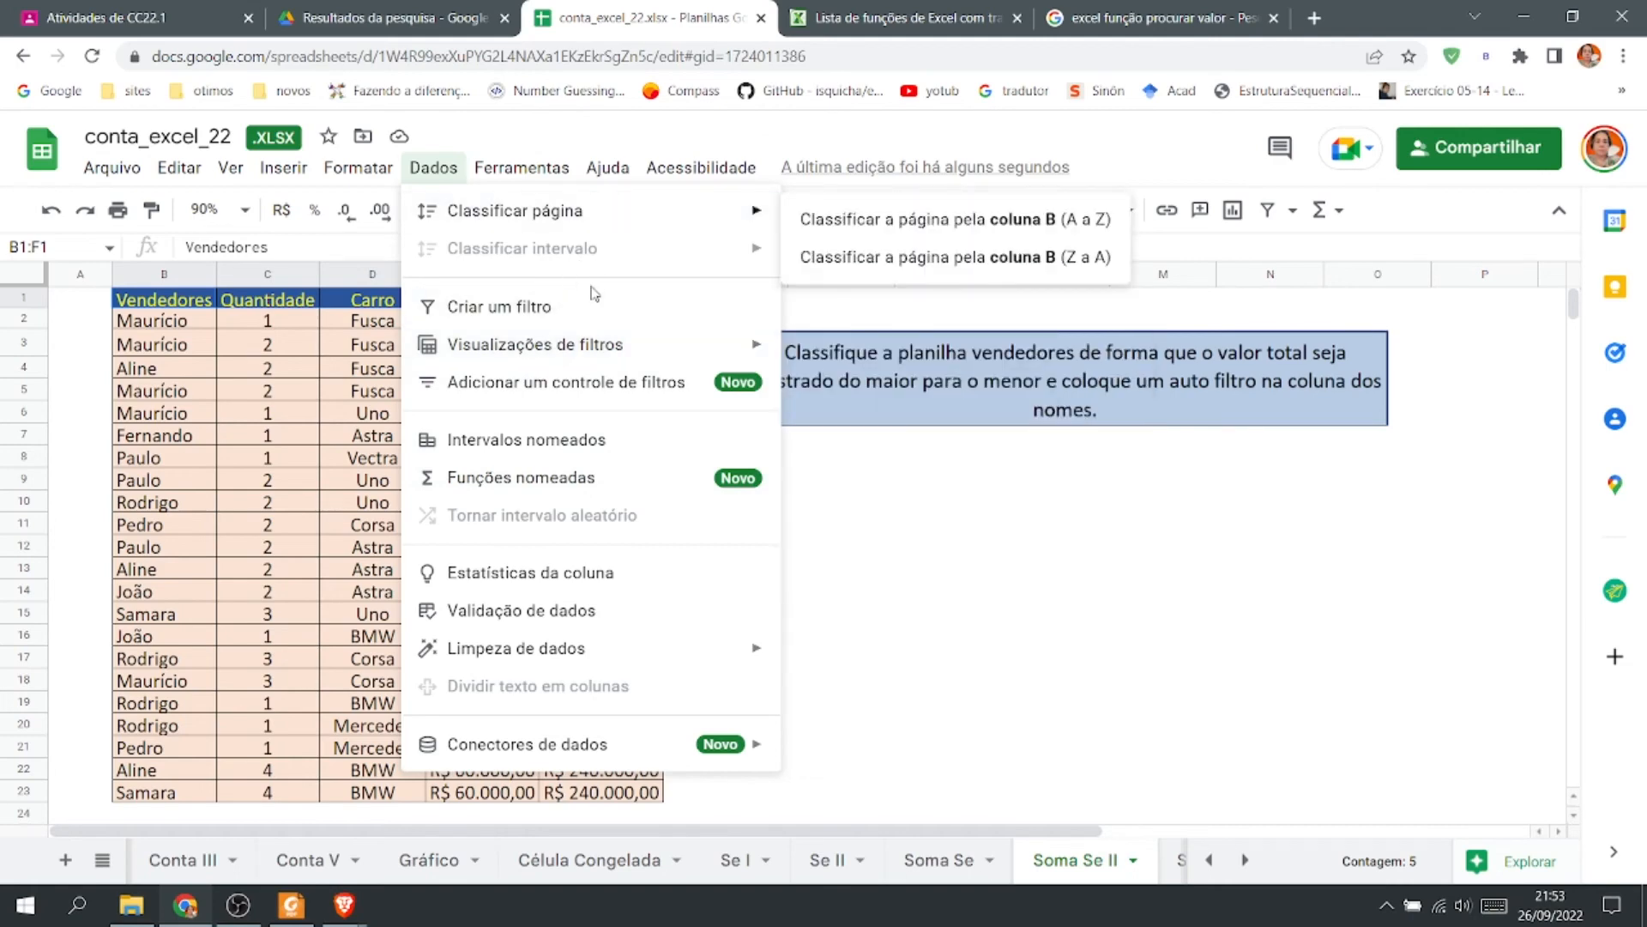
left_click(584, 319)
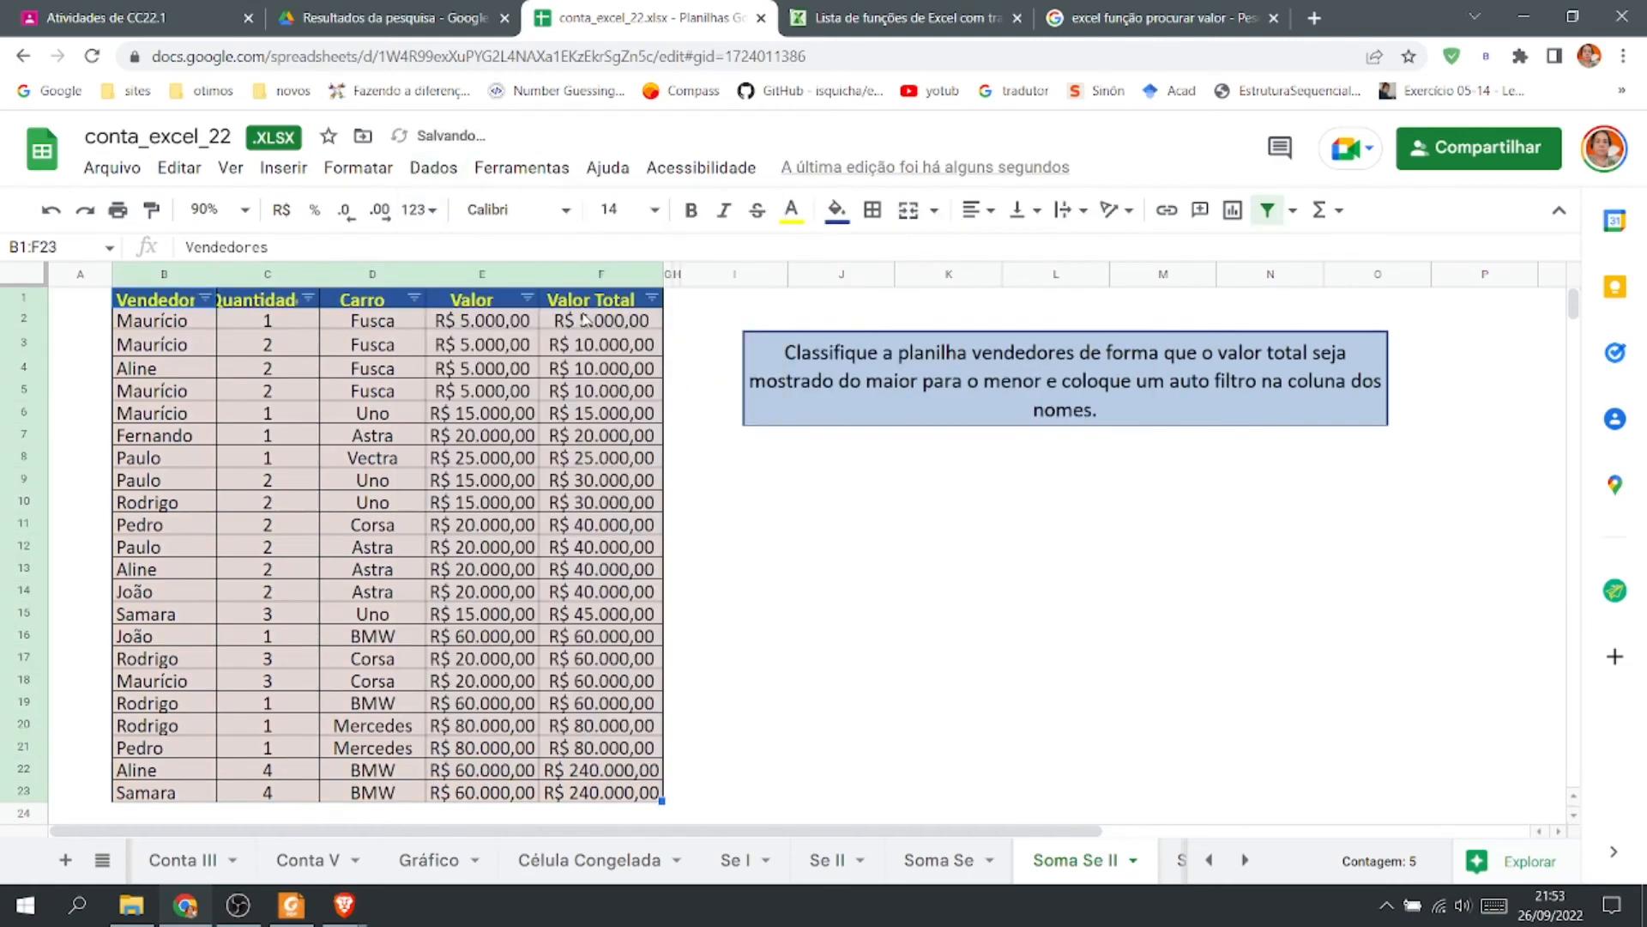
Filter the Carro column to show only Fusca.
left_click(713, 547)
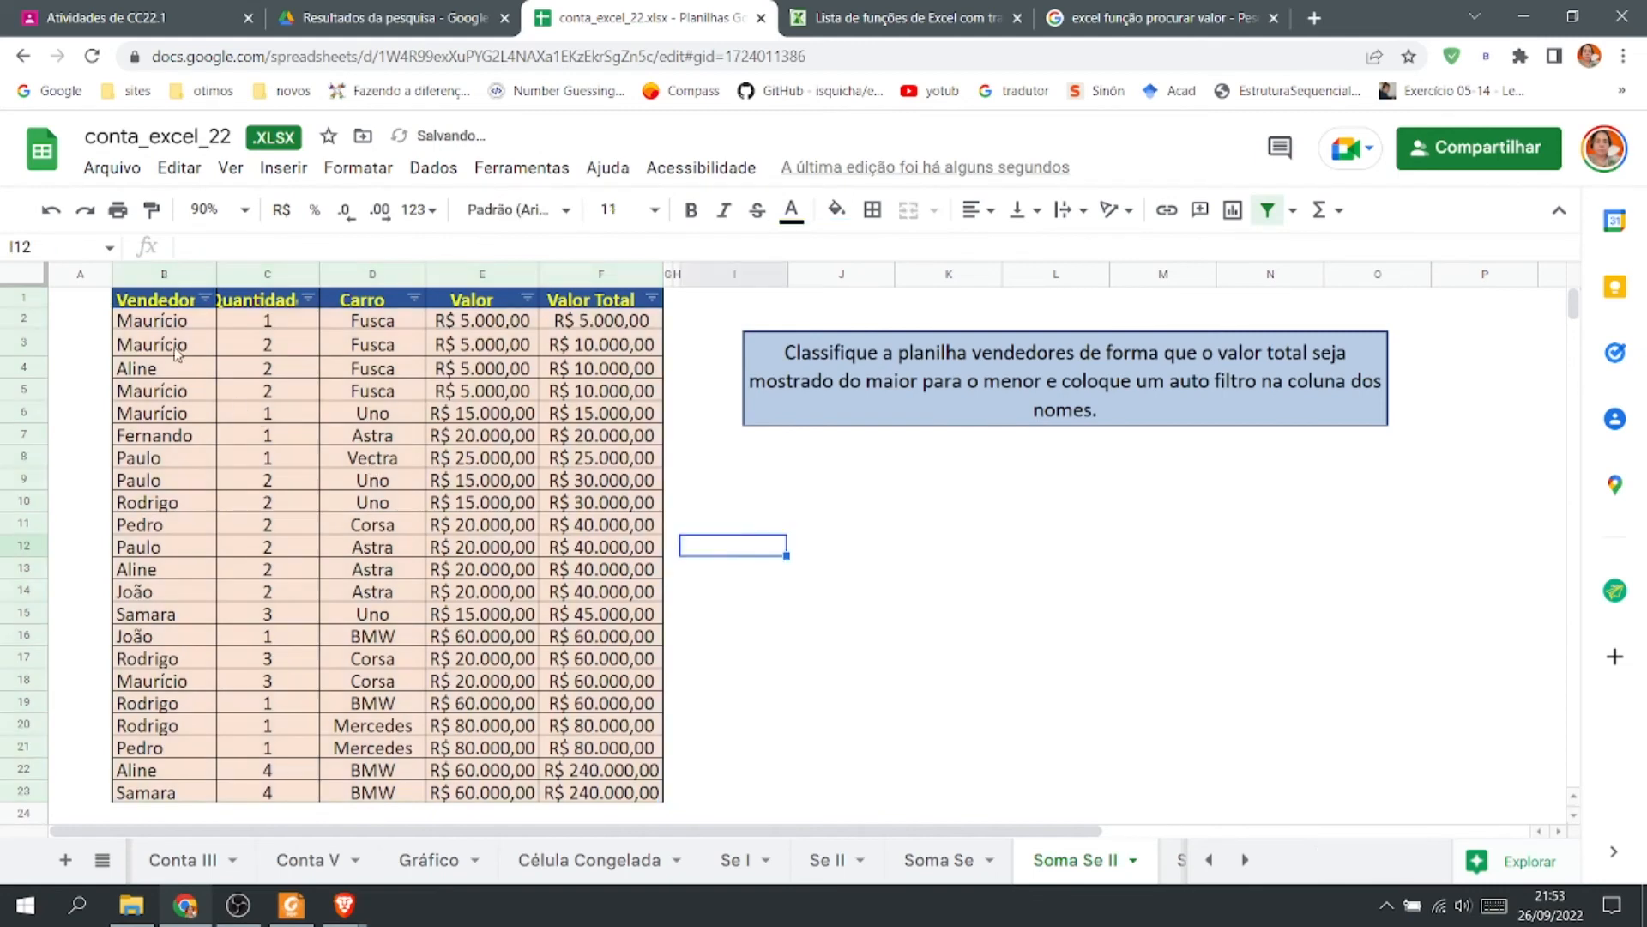
left_click(415, 298)
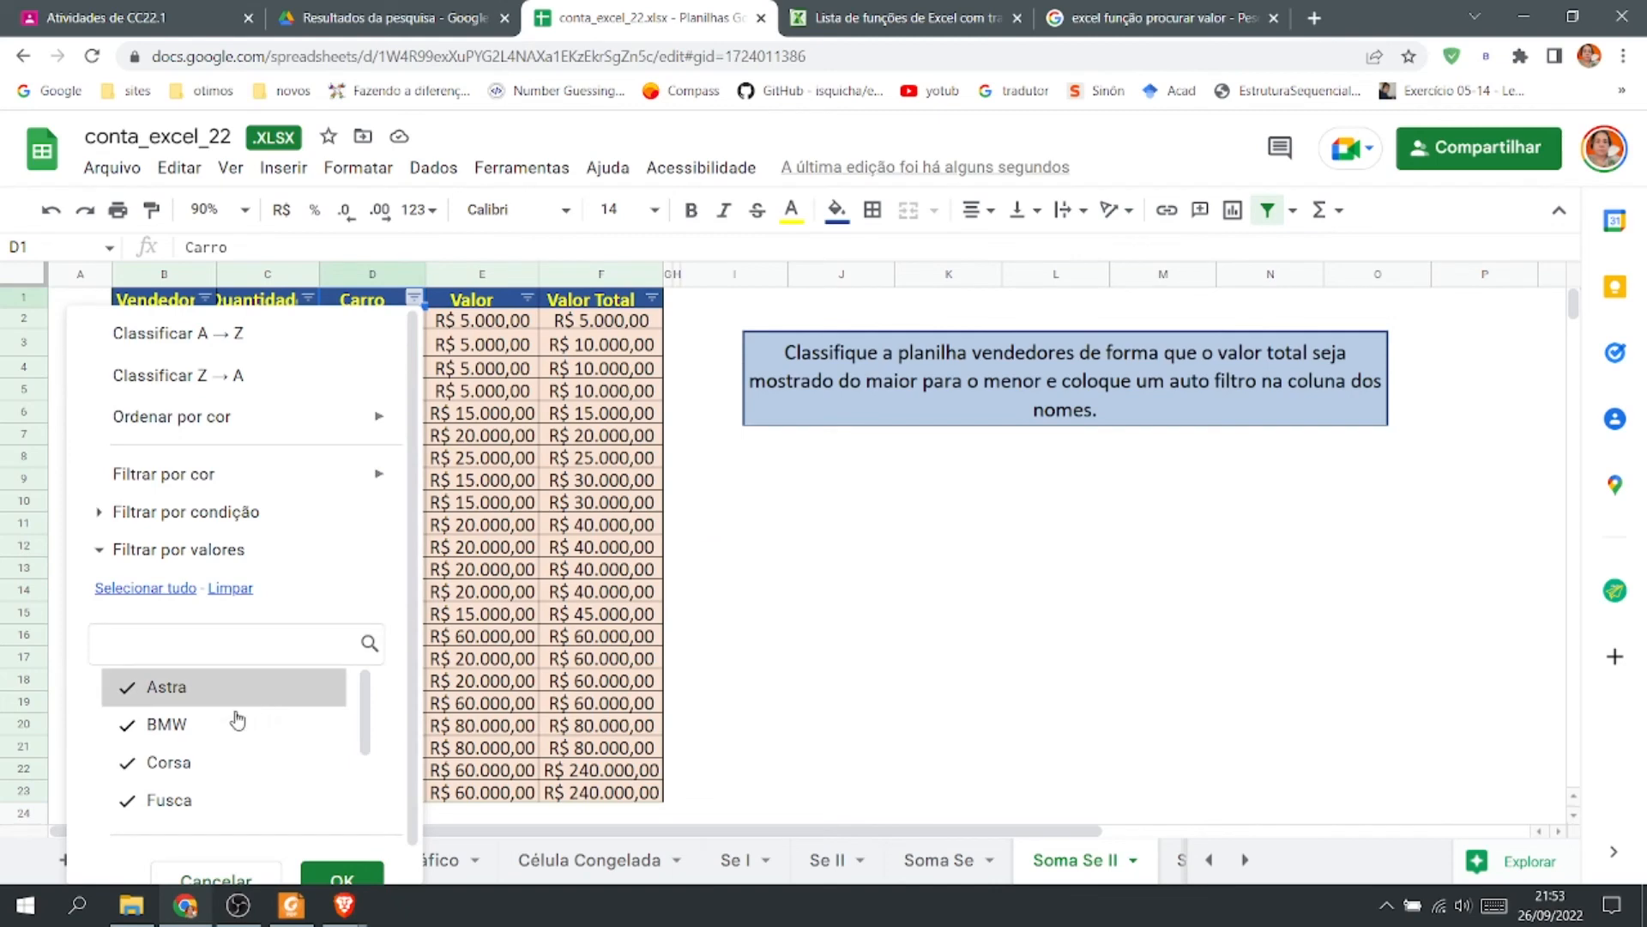
left_click(230, 589)
left_click(212, 811)
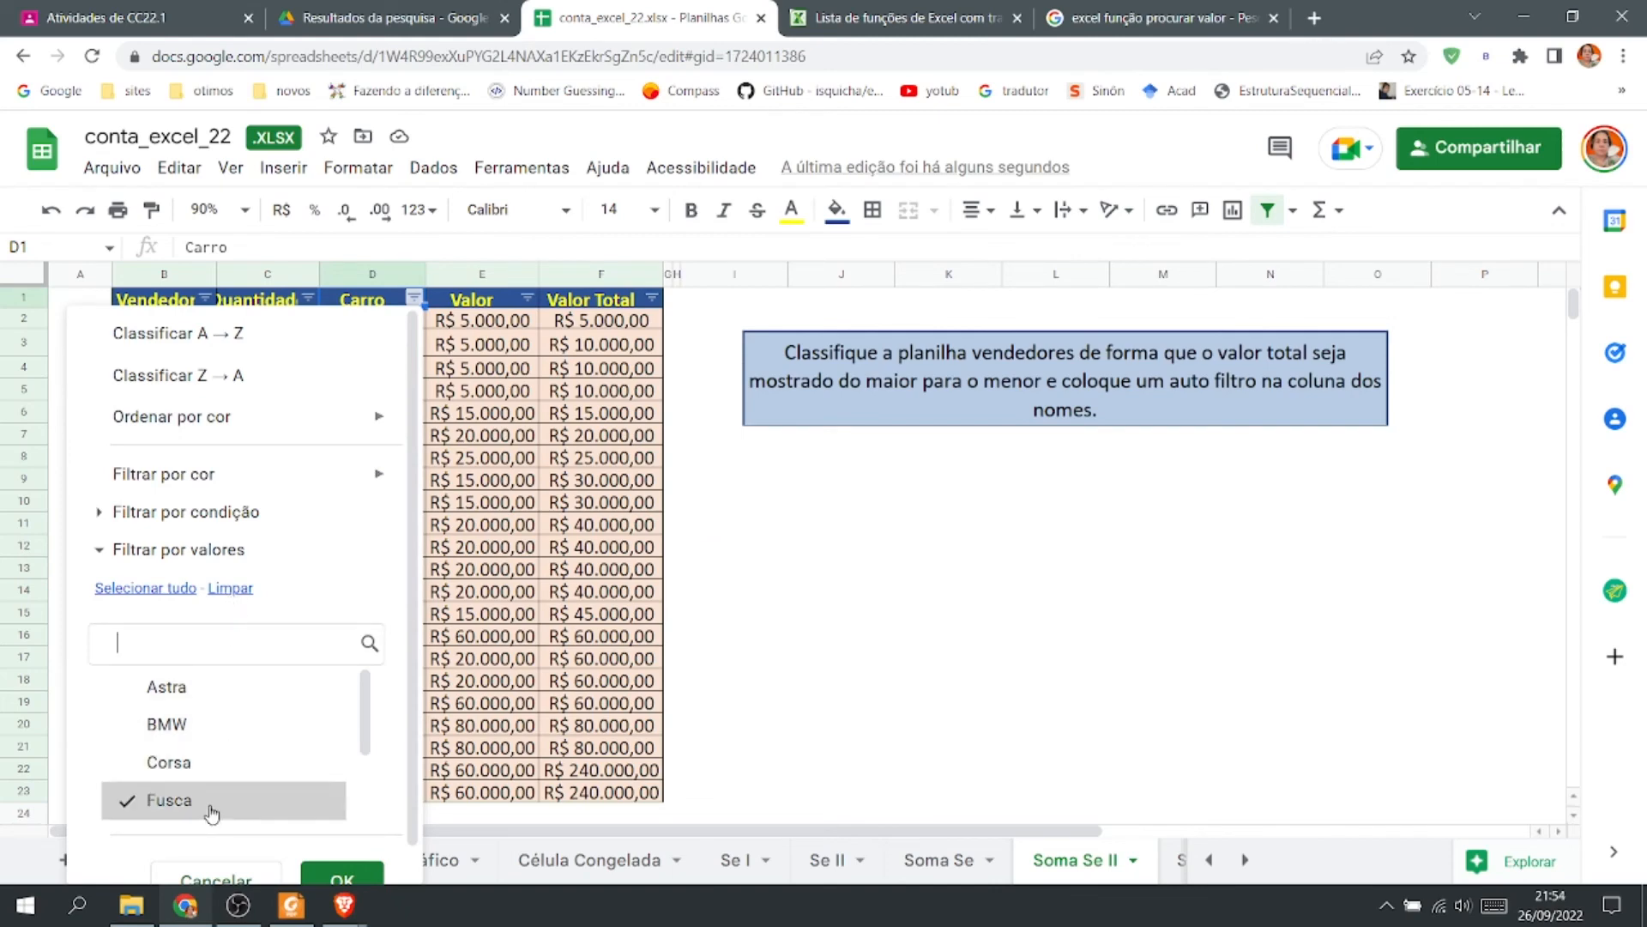
scroll(343, 871, "down", 1)
left_click(339, 861)
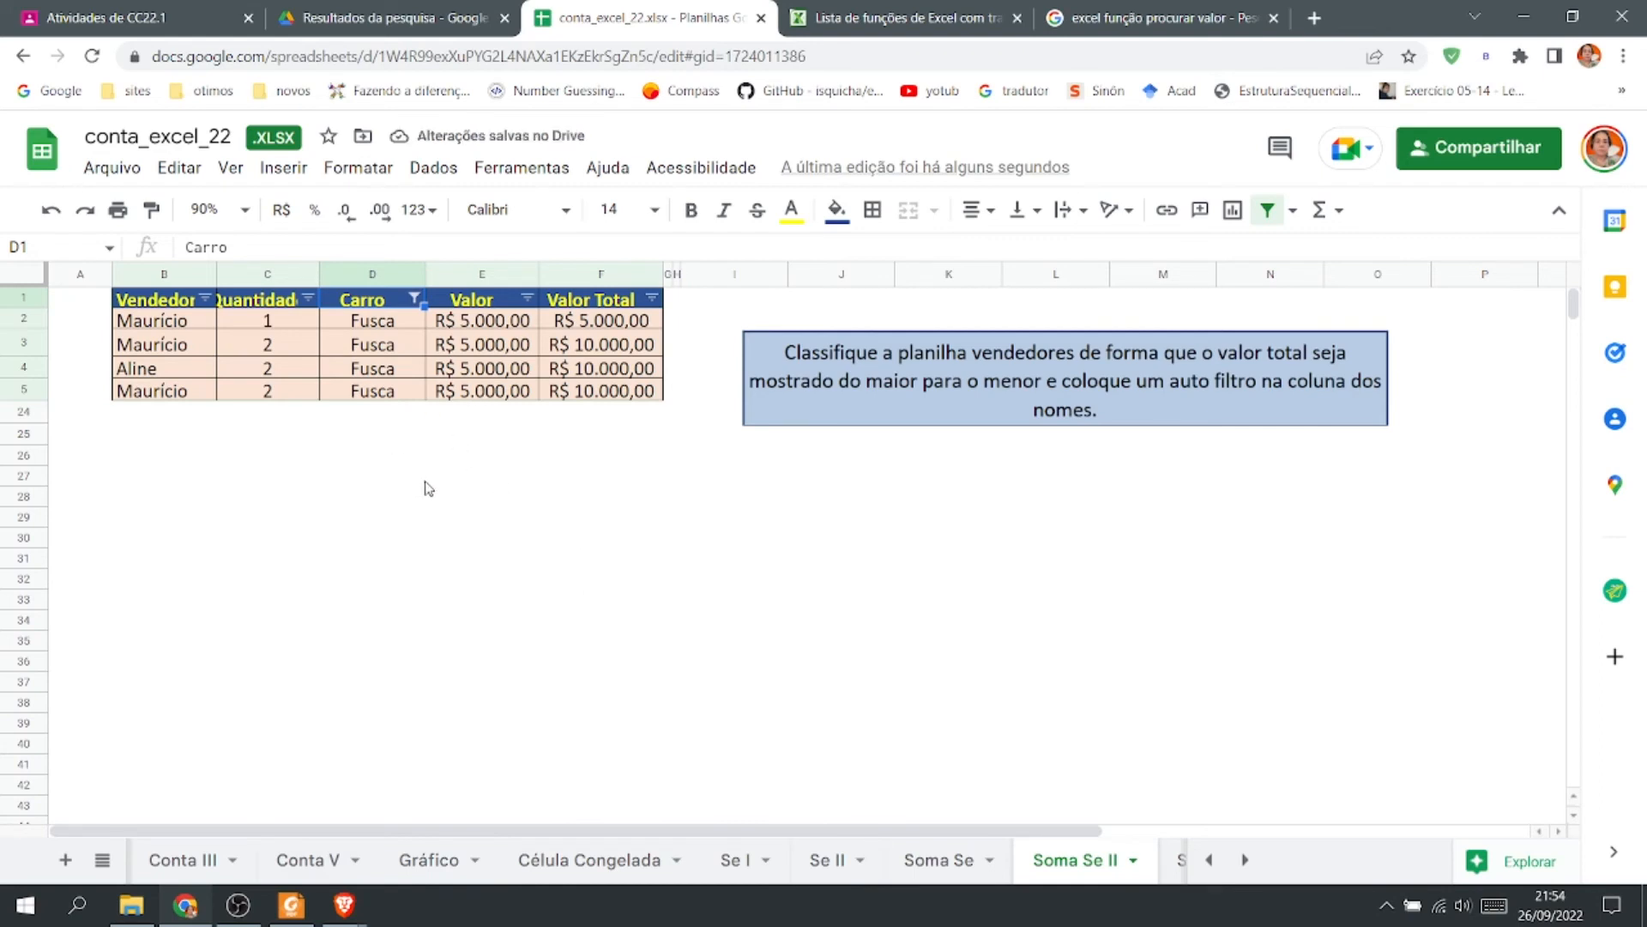
Clear the Carro filter by selecting all car values again.
left_click(415, 299)
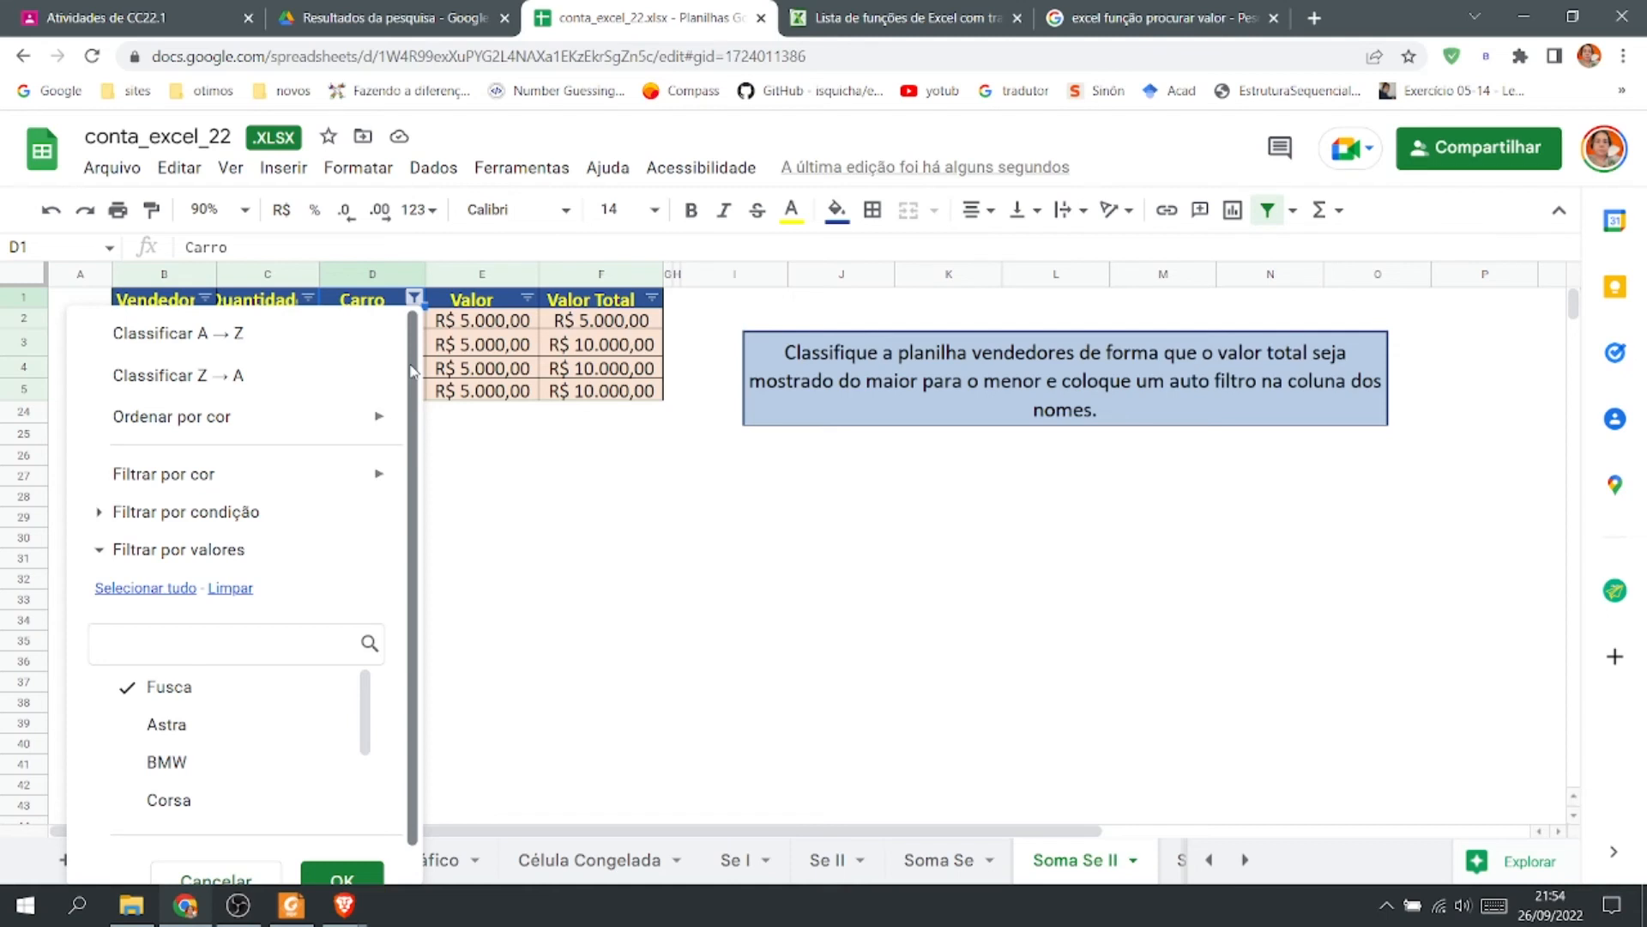
left_click(139, 589)
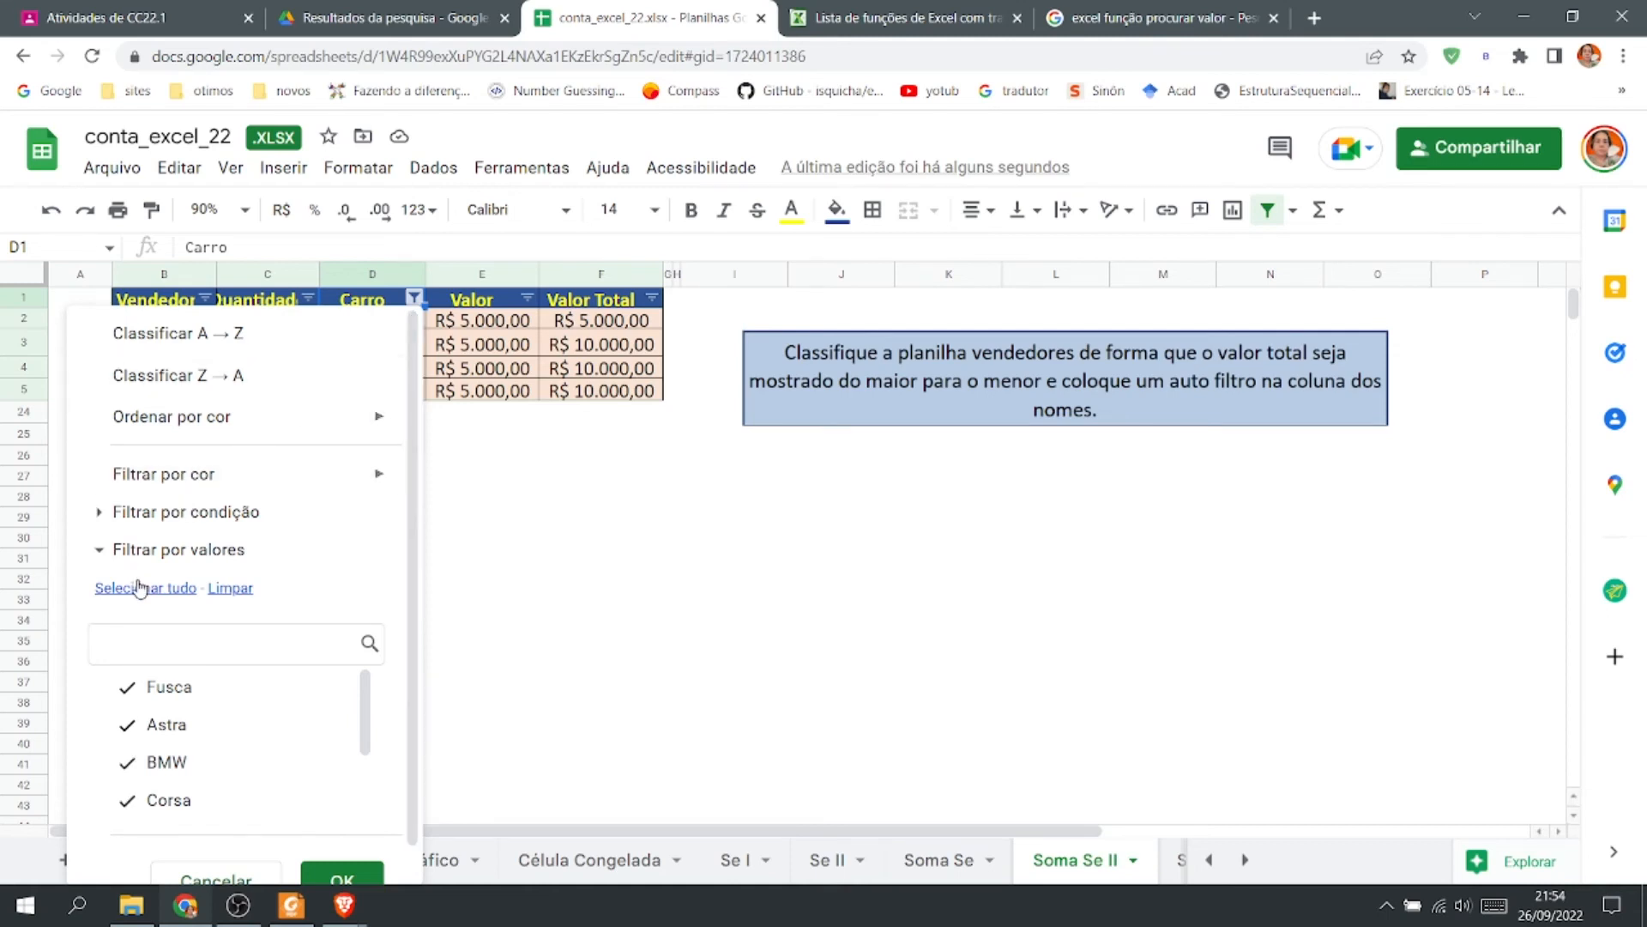
left_click(318, 883)
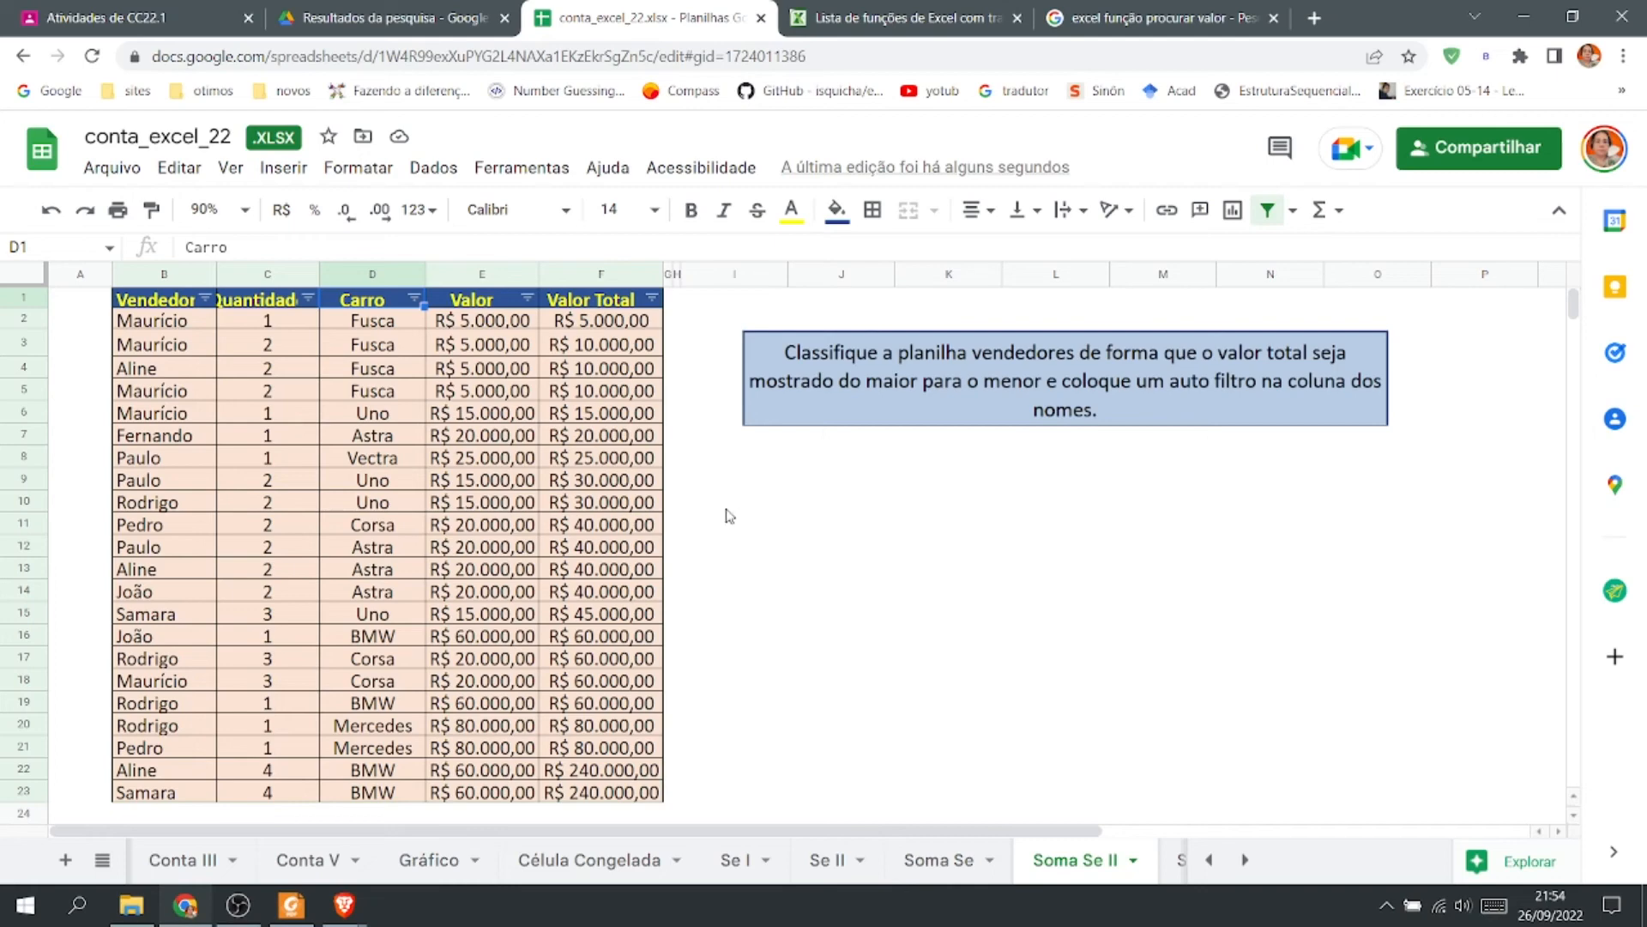
Open the Soma Ses sheet and start a SUMIFS formula in G5 with B3:B10 as the first range.
left_click(1182, 862)
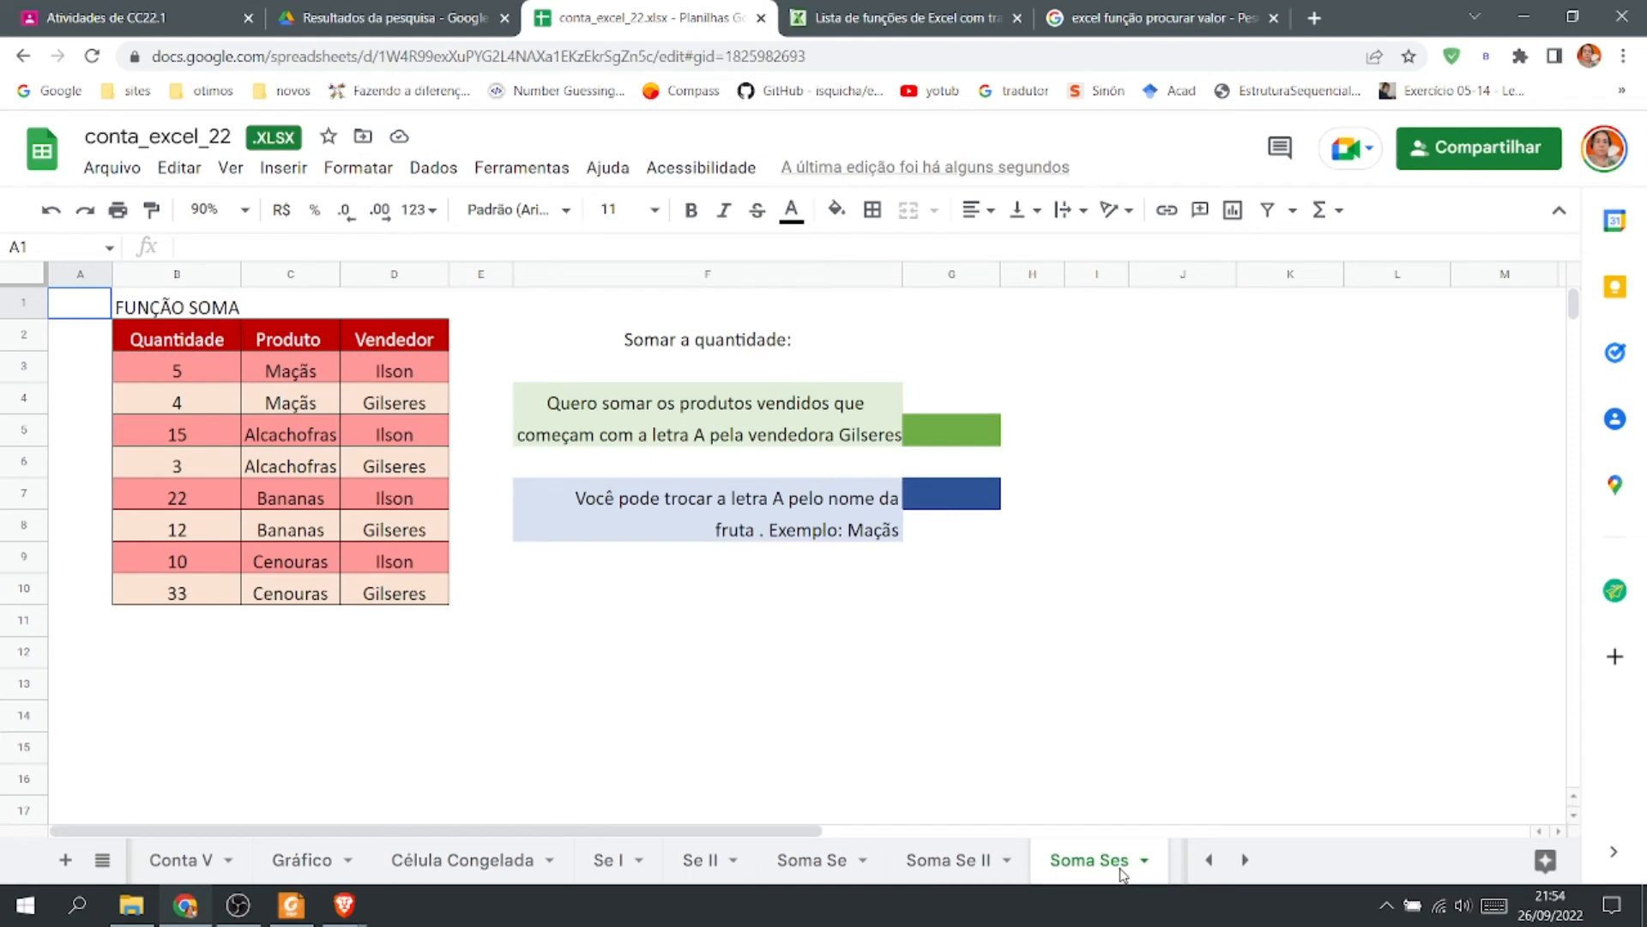
left_click(966, 435)
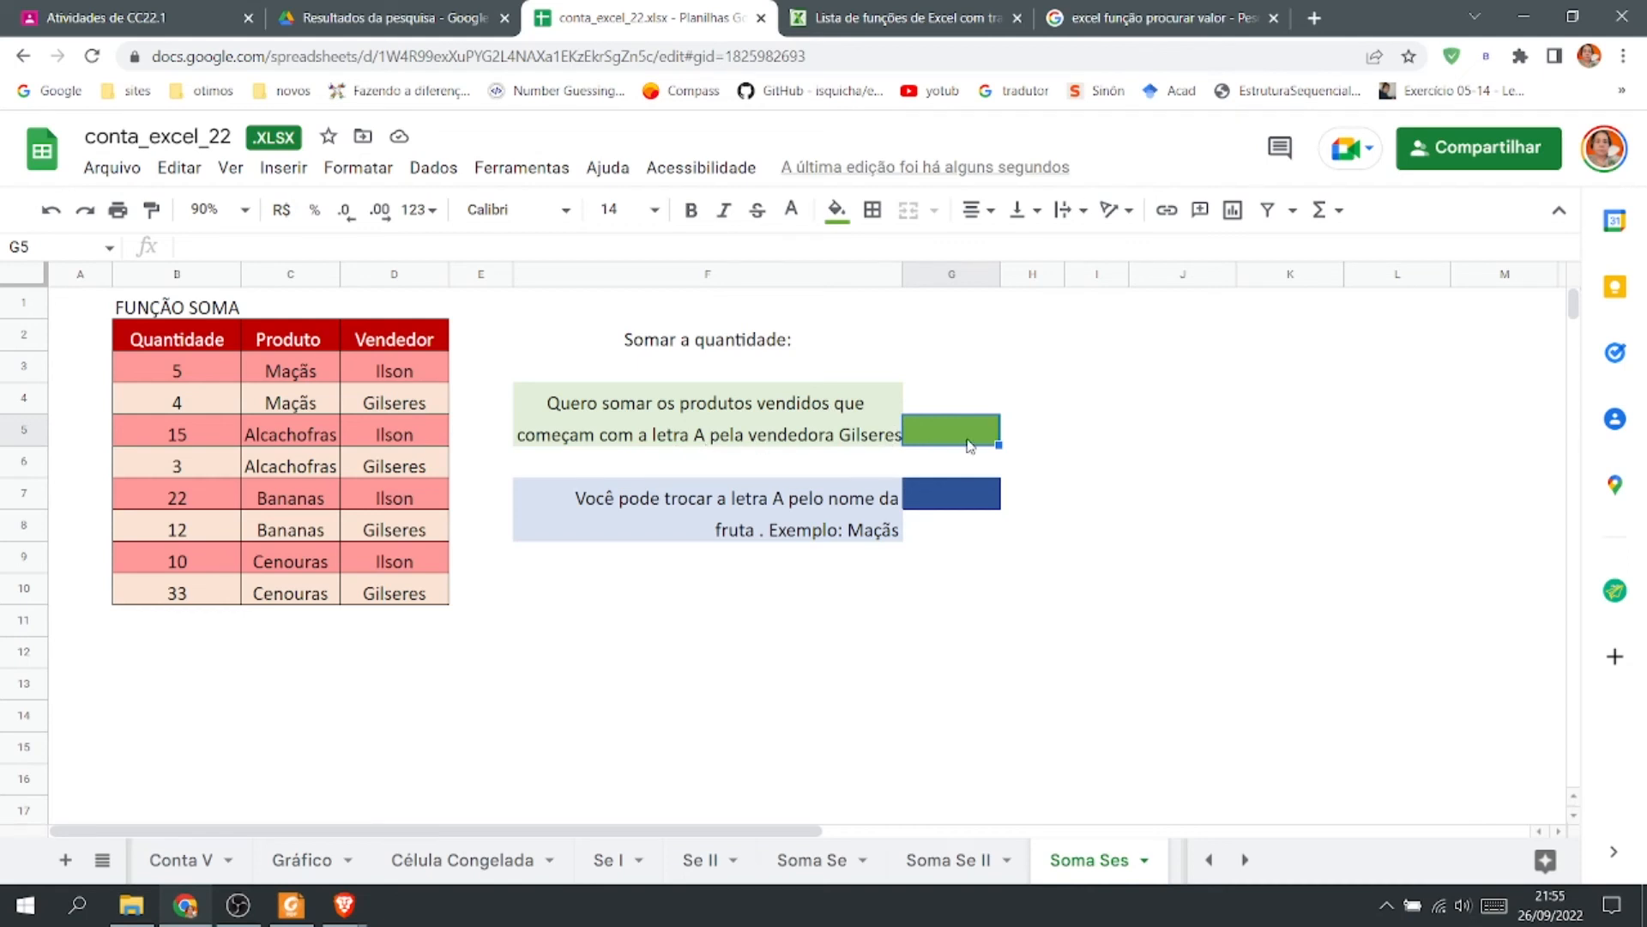
type("=")
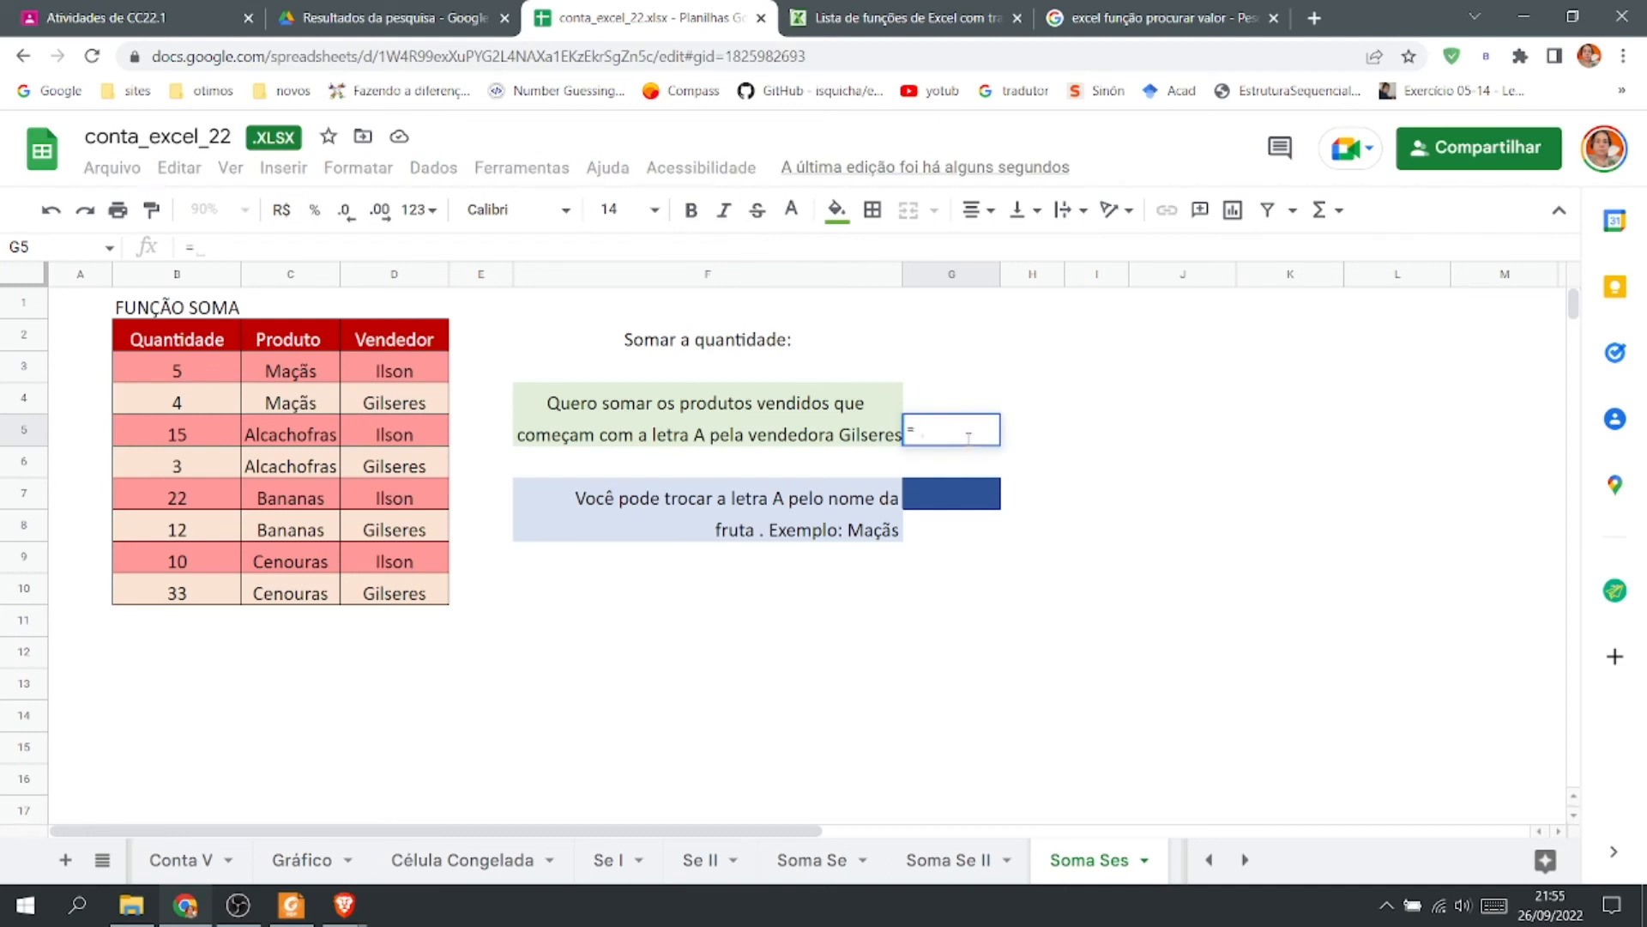
type("SUM")
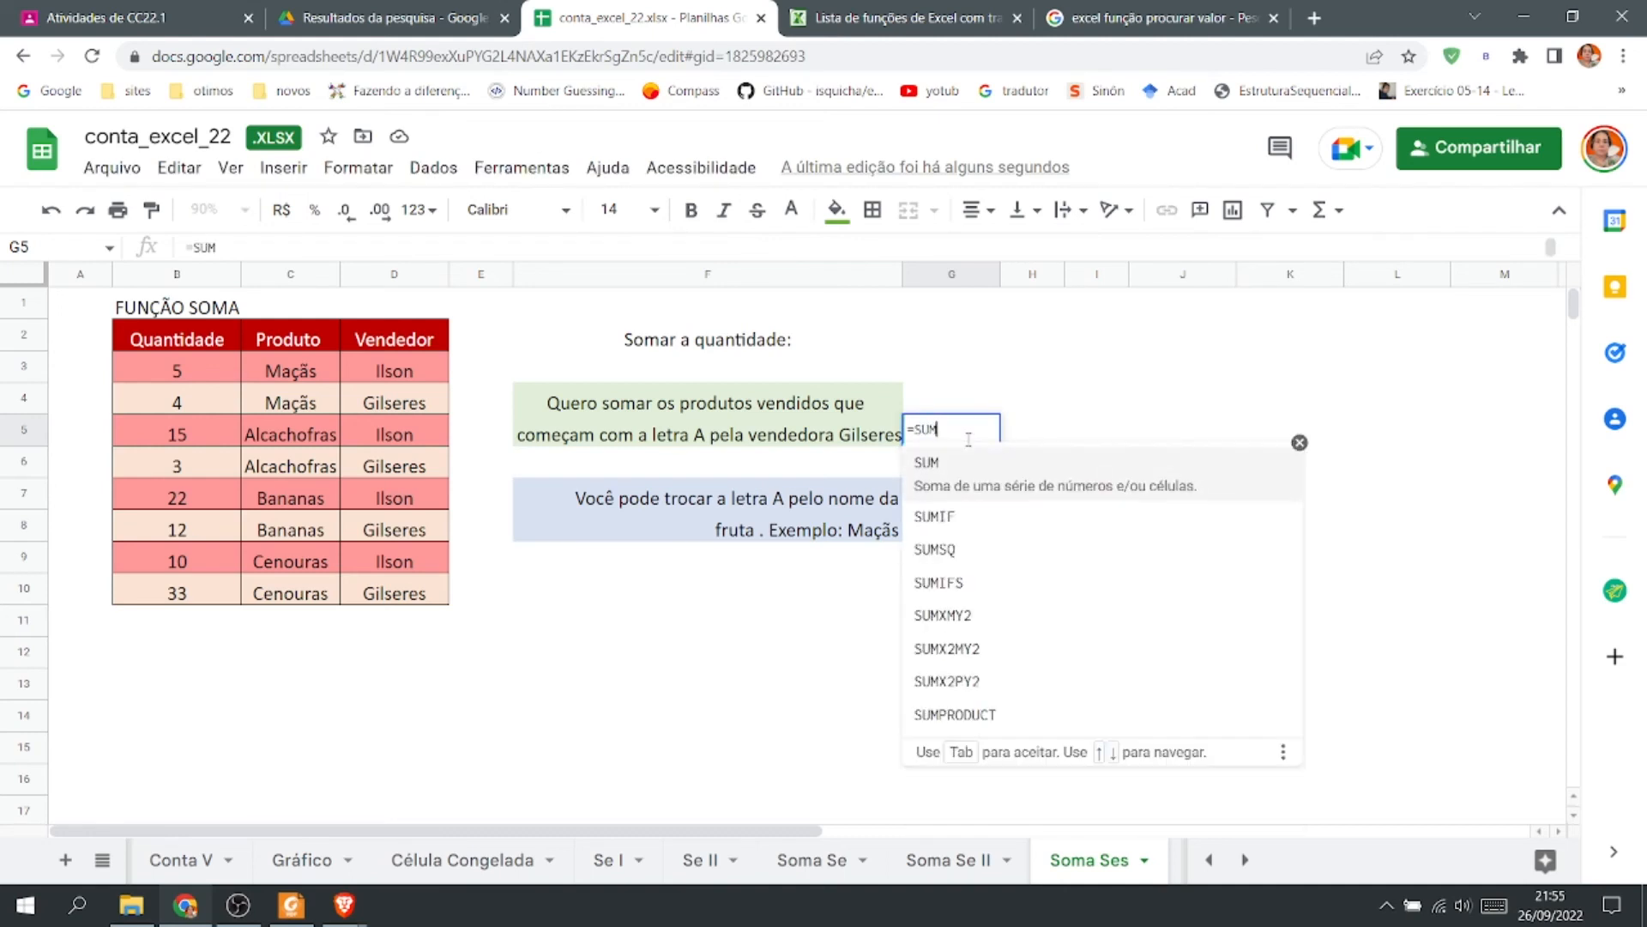
type("IFS")
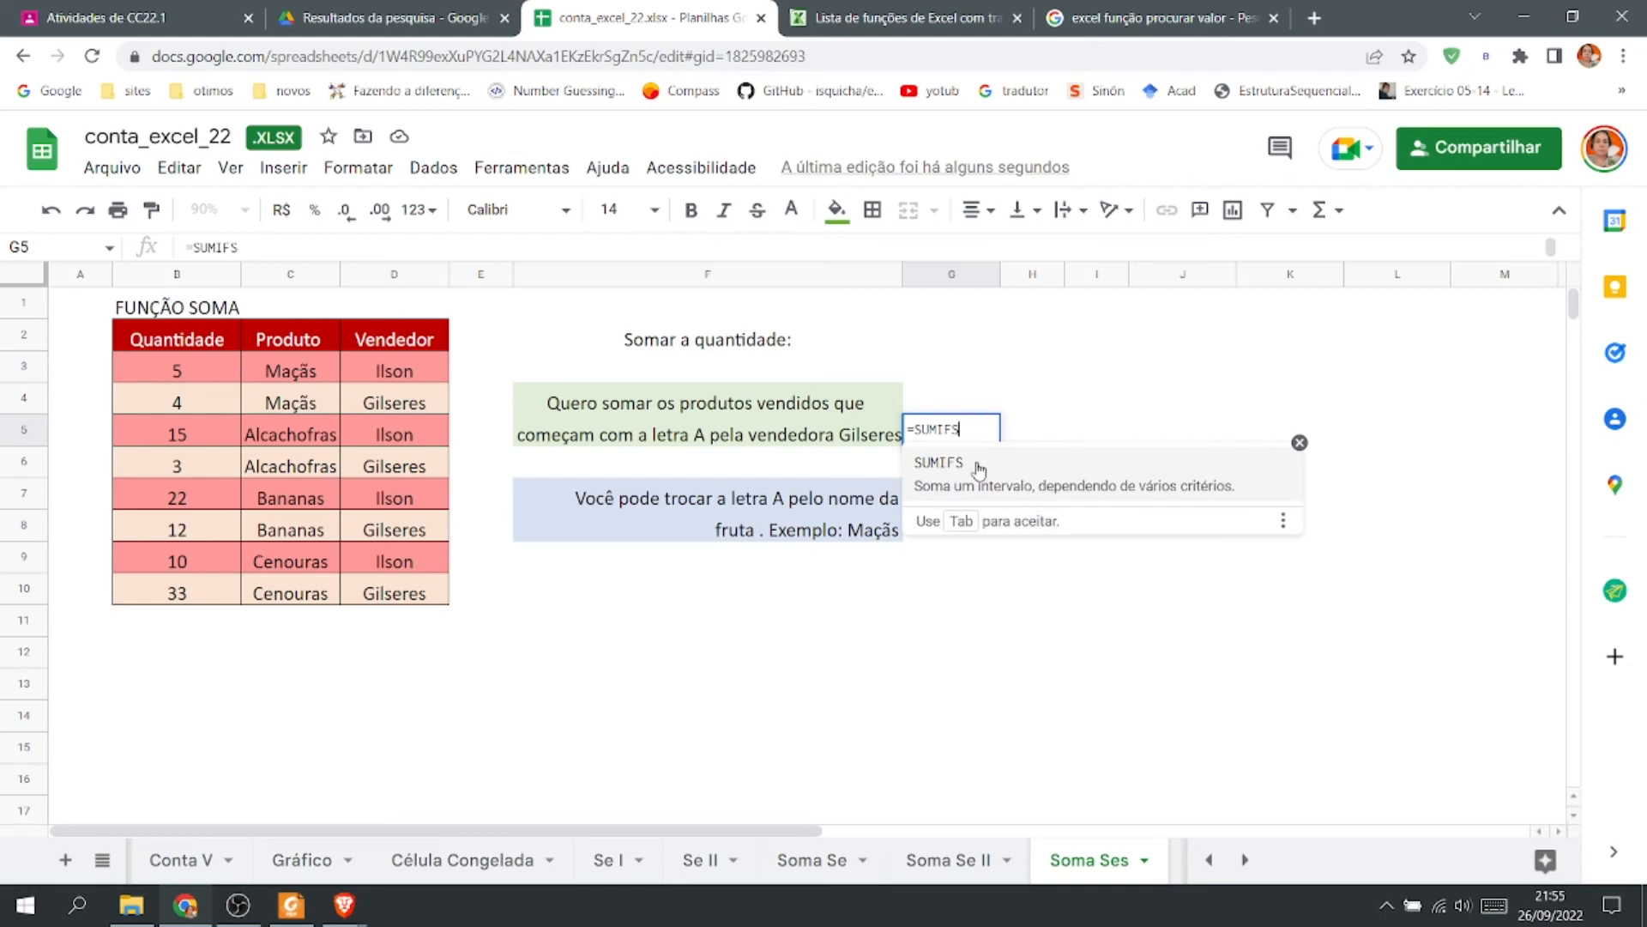
left_click(979, 470)
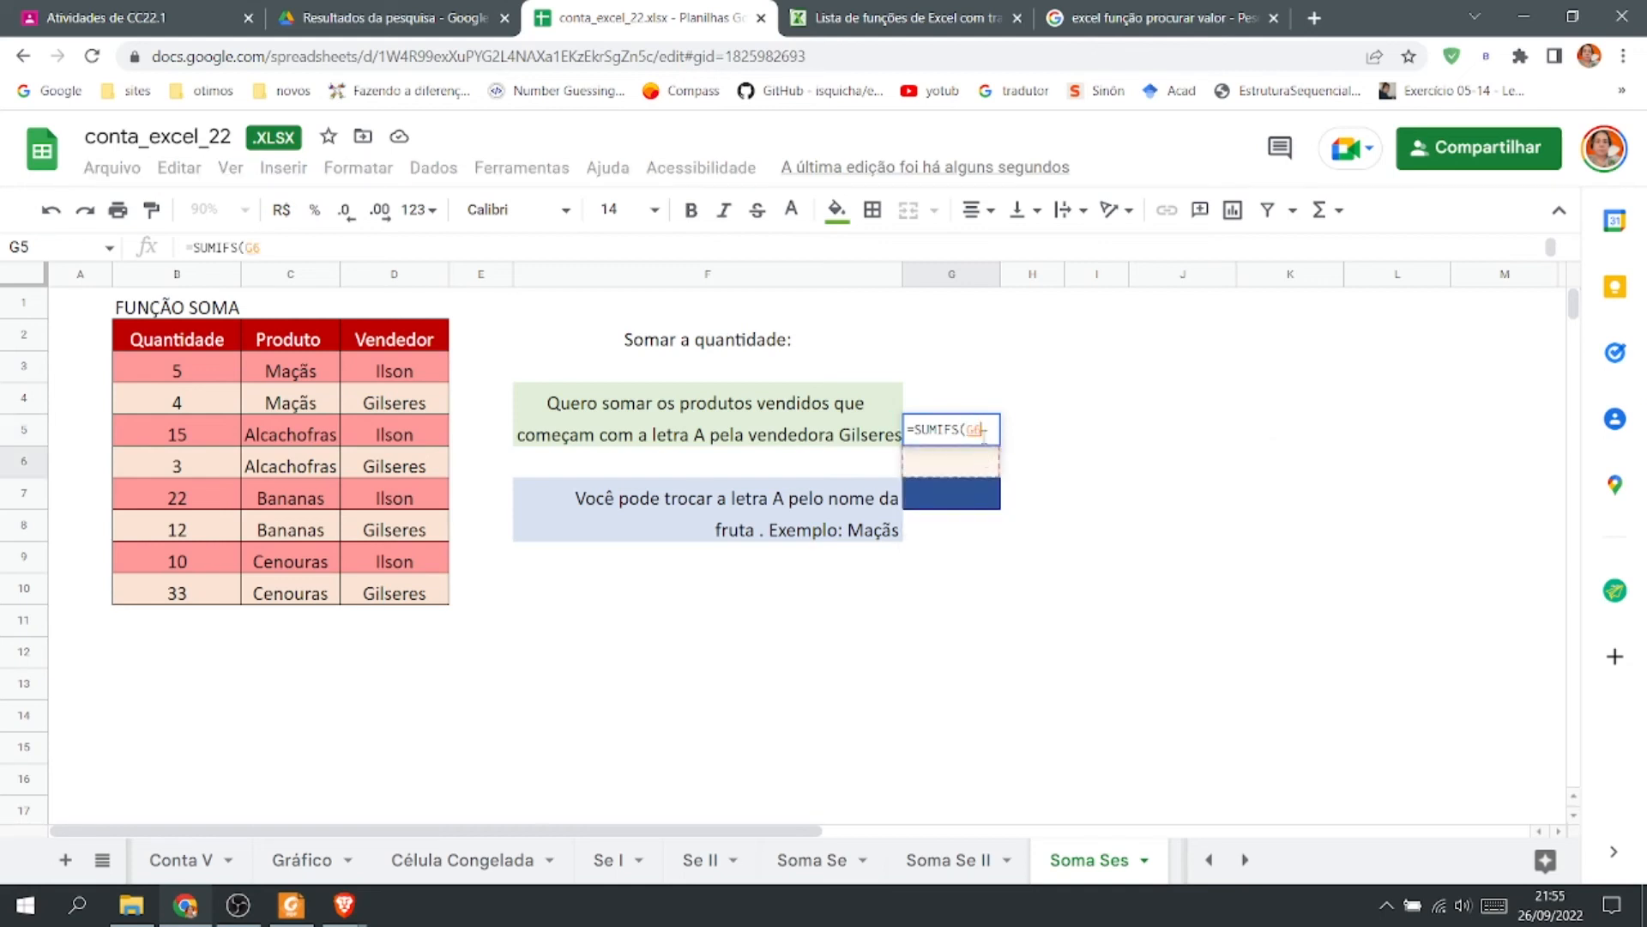
key("BackSpace")
key("BackSpace")
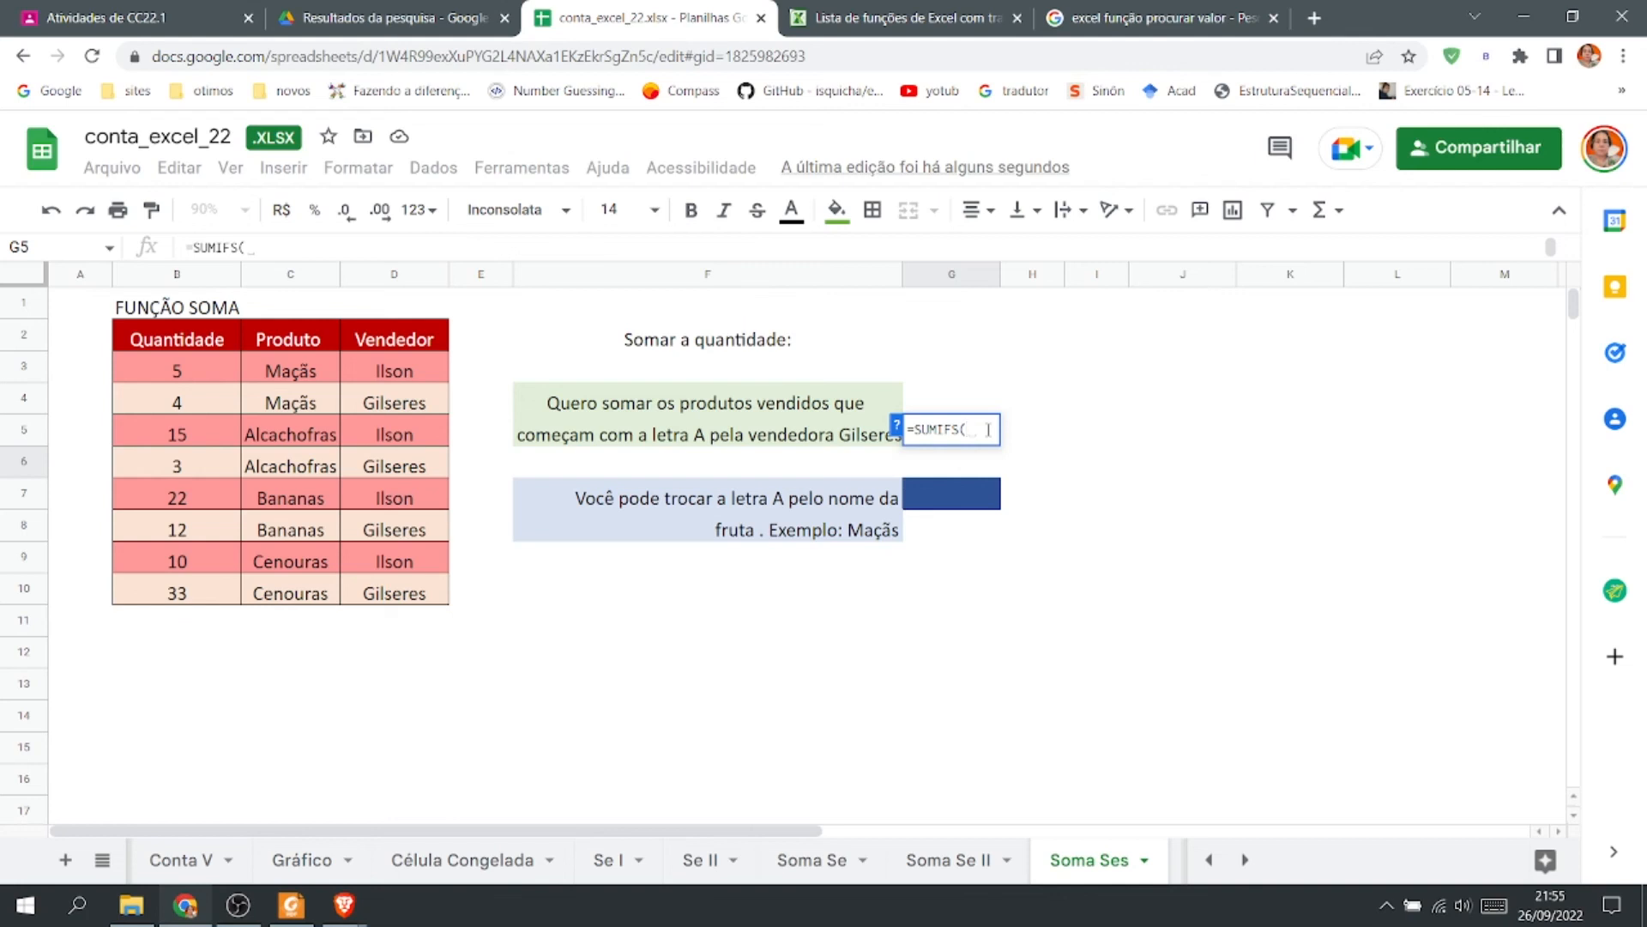
left_click(183, 370)
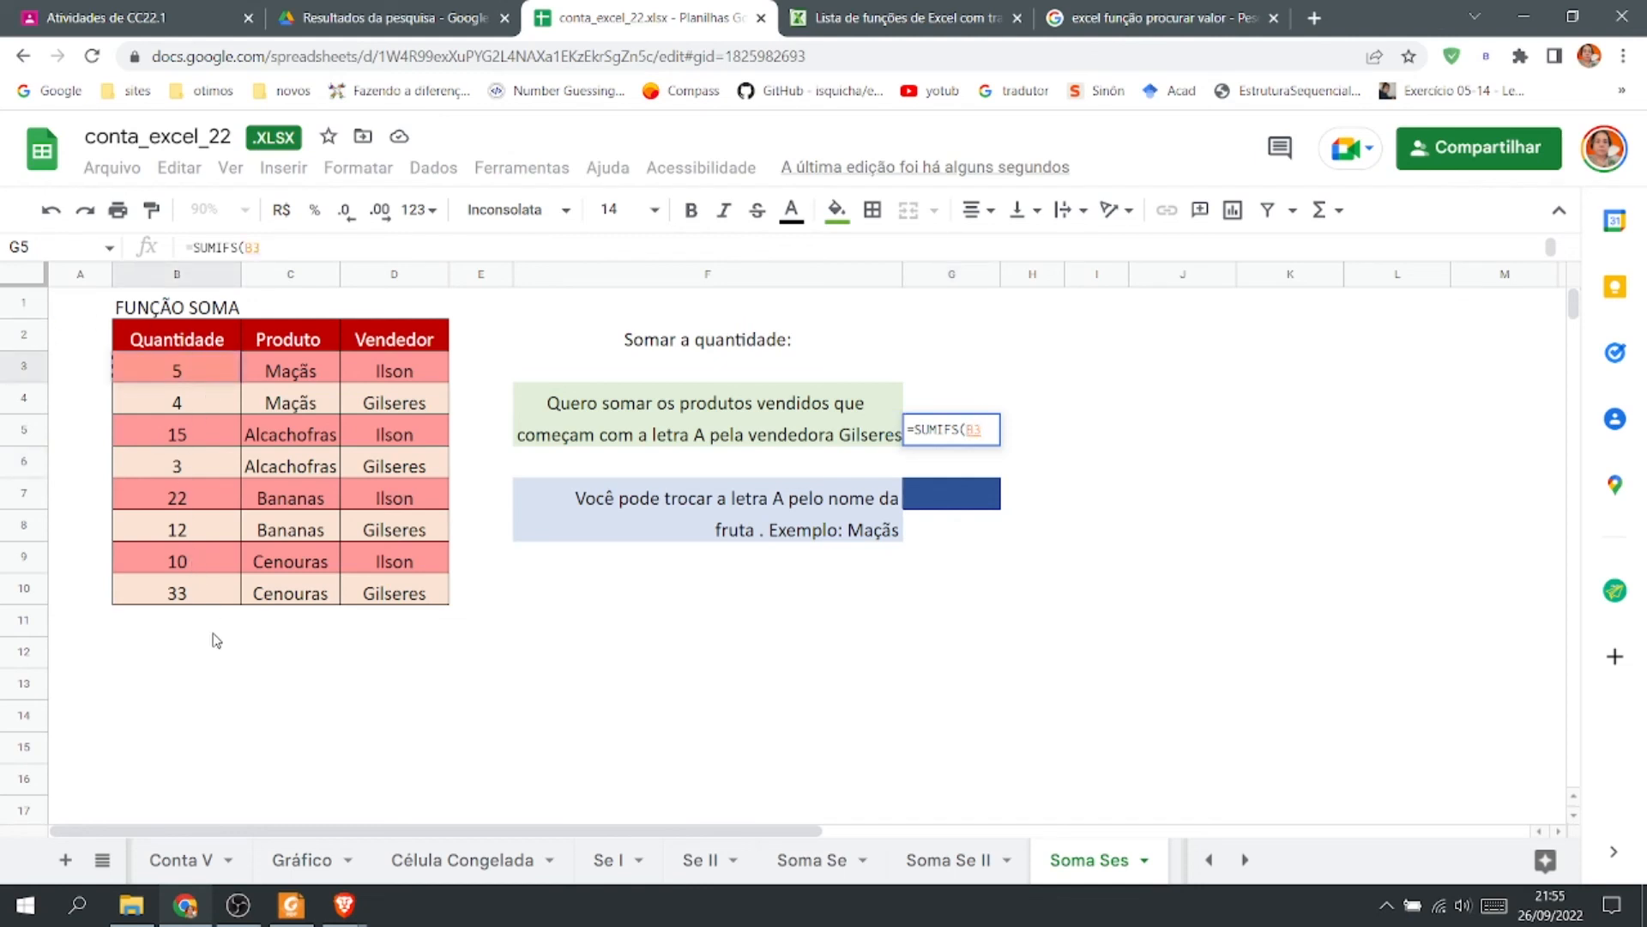
left_click(188, 605, "shift")
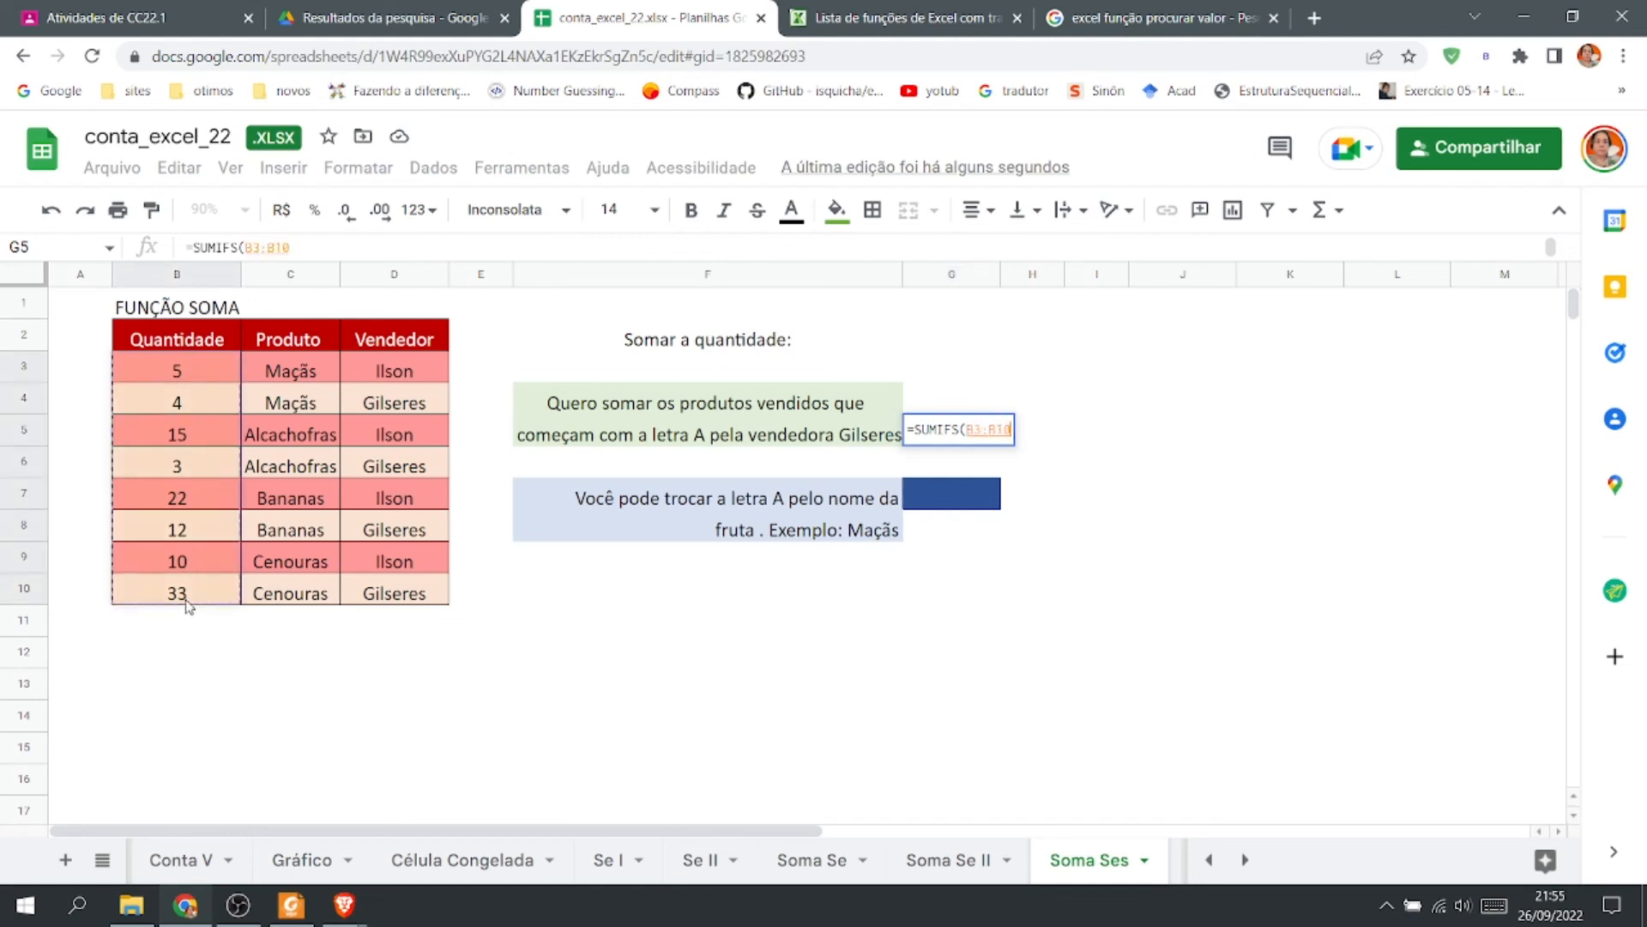
Add "A*" and the range C3:C10 as the next arguments of the G5 formula.
type(";")
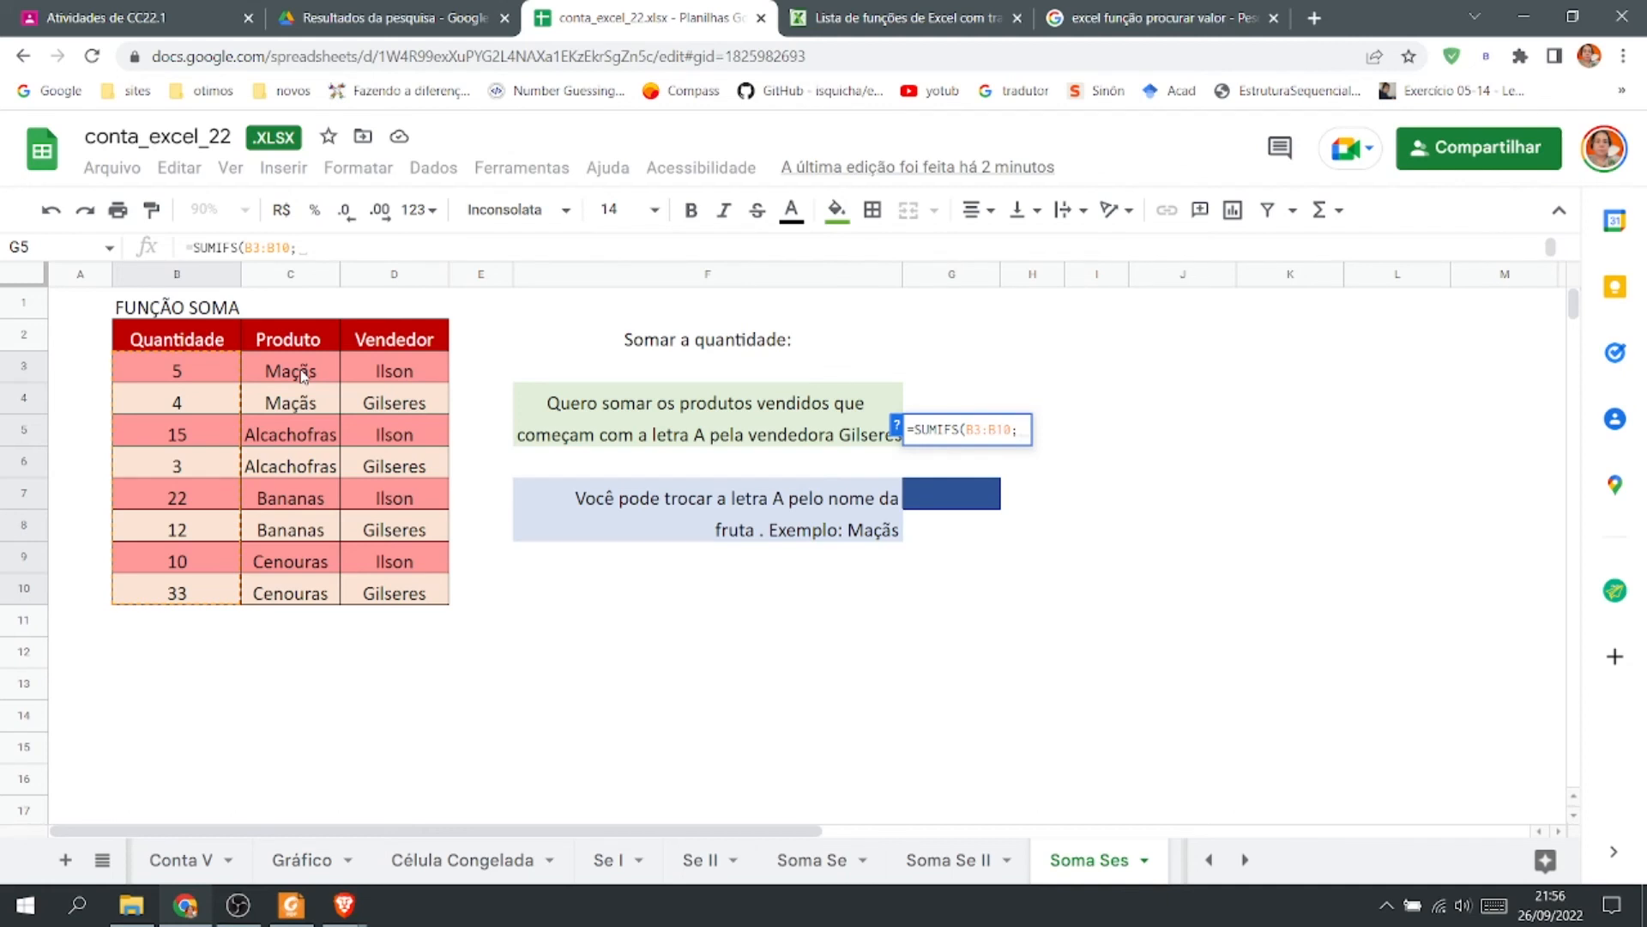
type("\"")
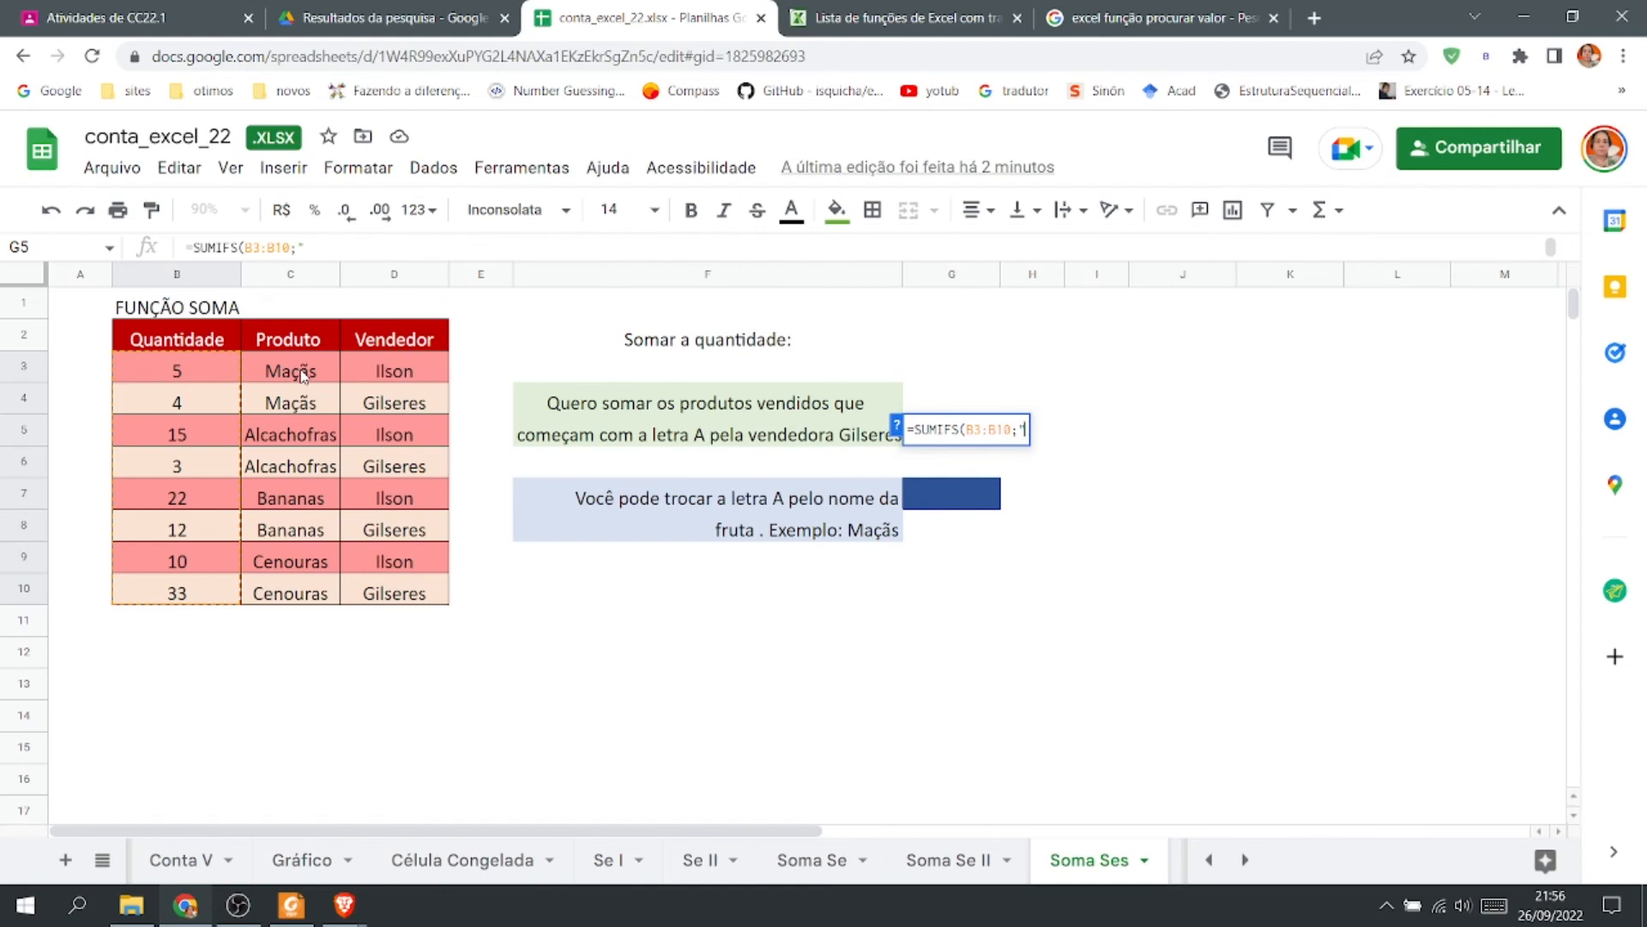
type("A*\";")
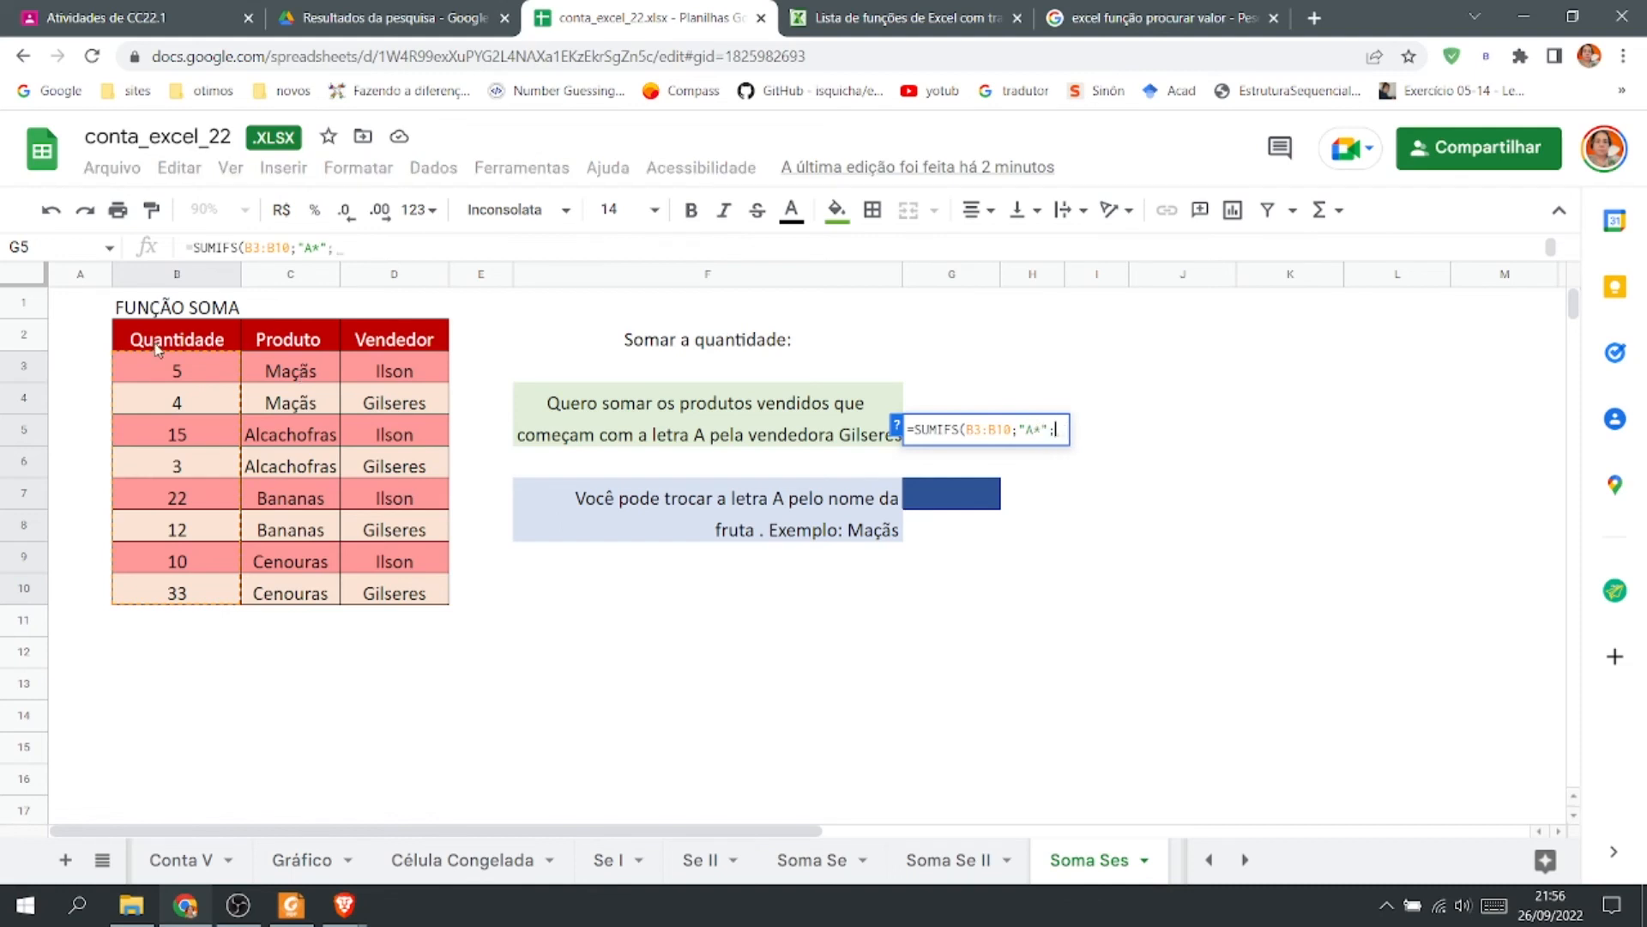
left_click(293, 371)
left_click(296, 600, "shift")
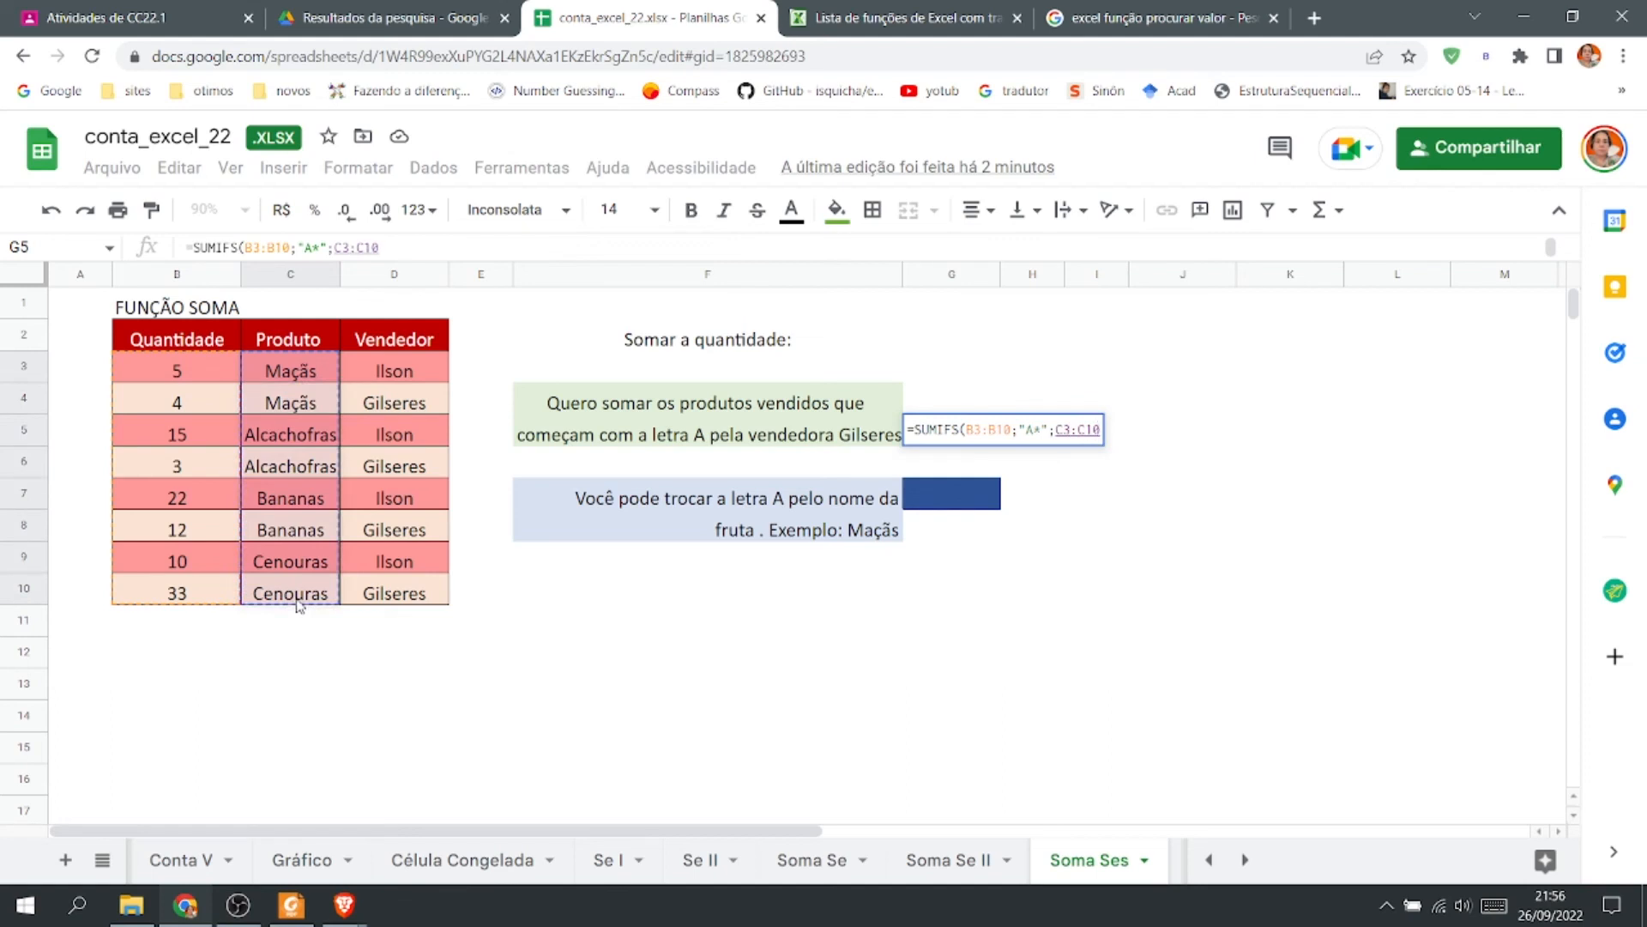
Add the salesperson's name in quotes and the range D3:D10 as the final arguments of the G5 formula and enter it.
type(";")
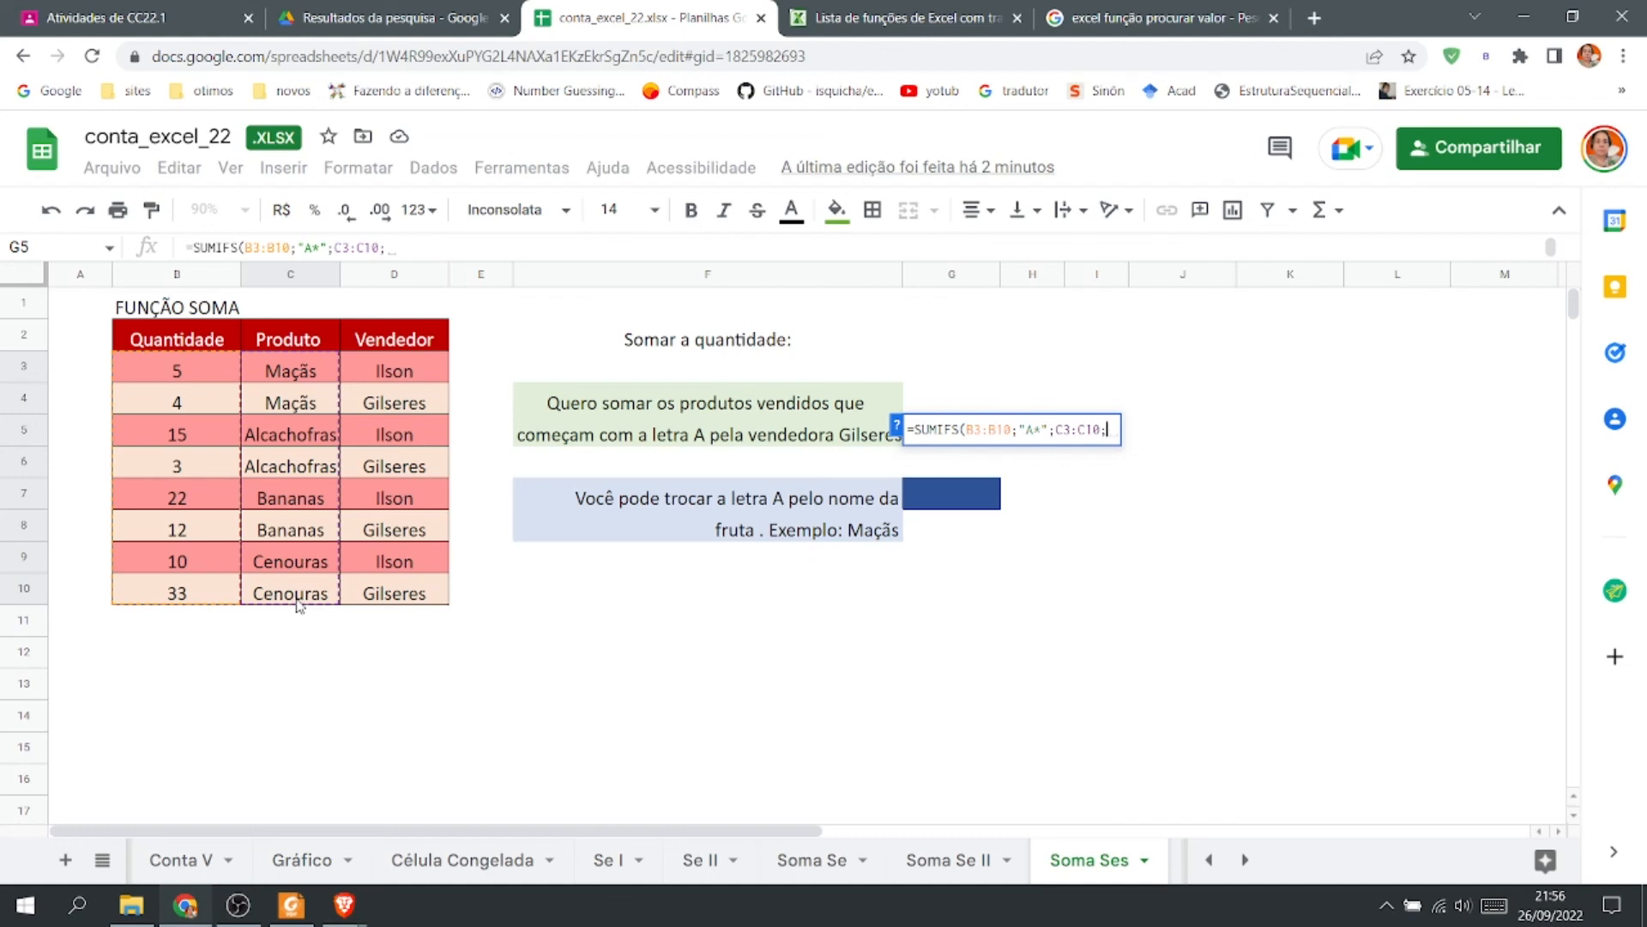
type("\"")
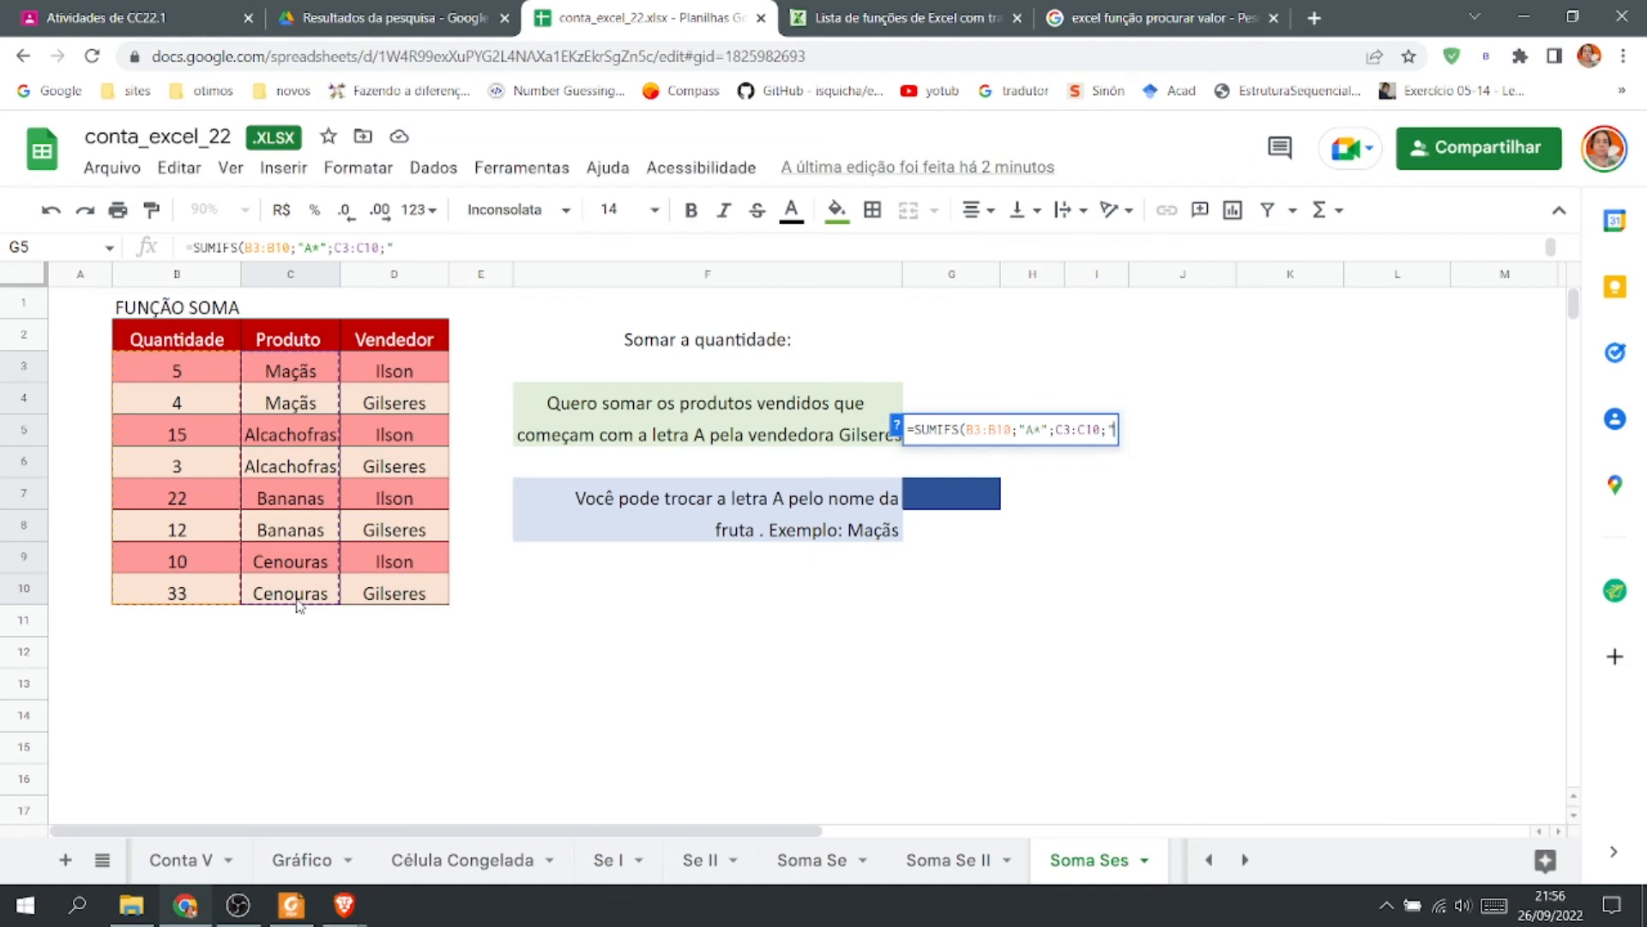
type("GILSERES")
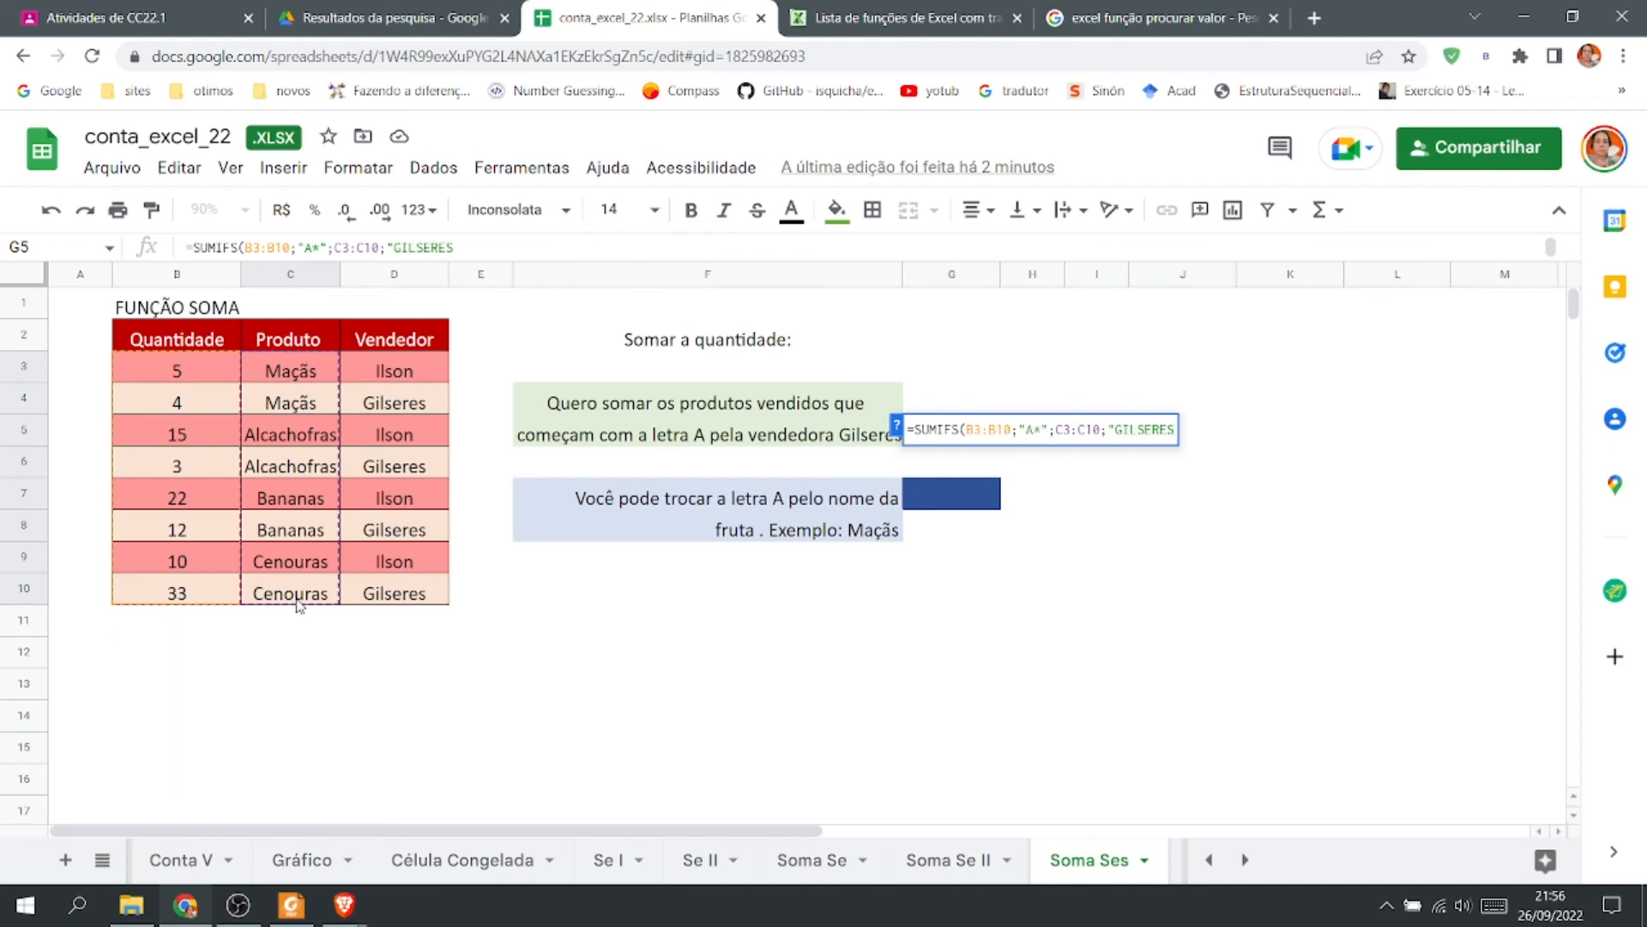
type("\";")
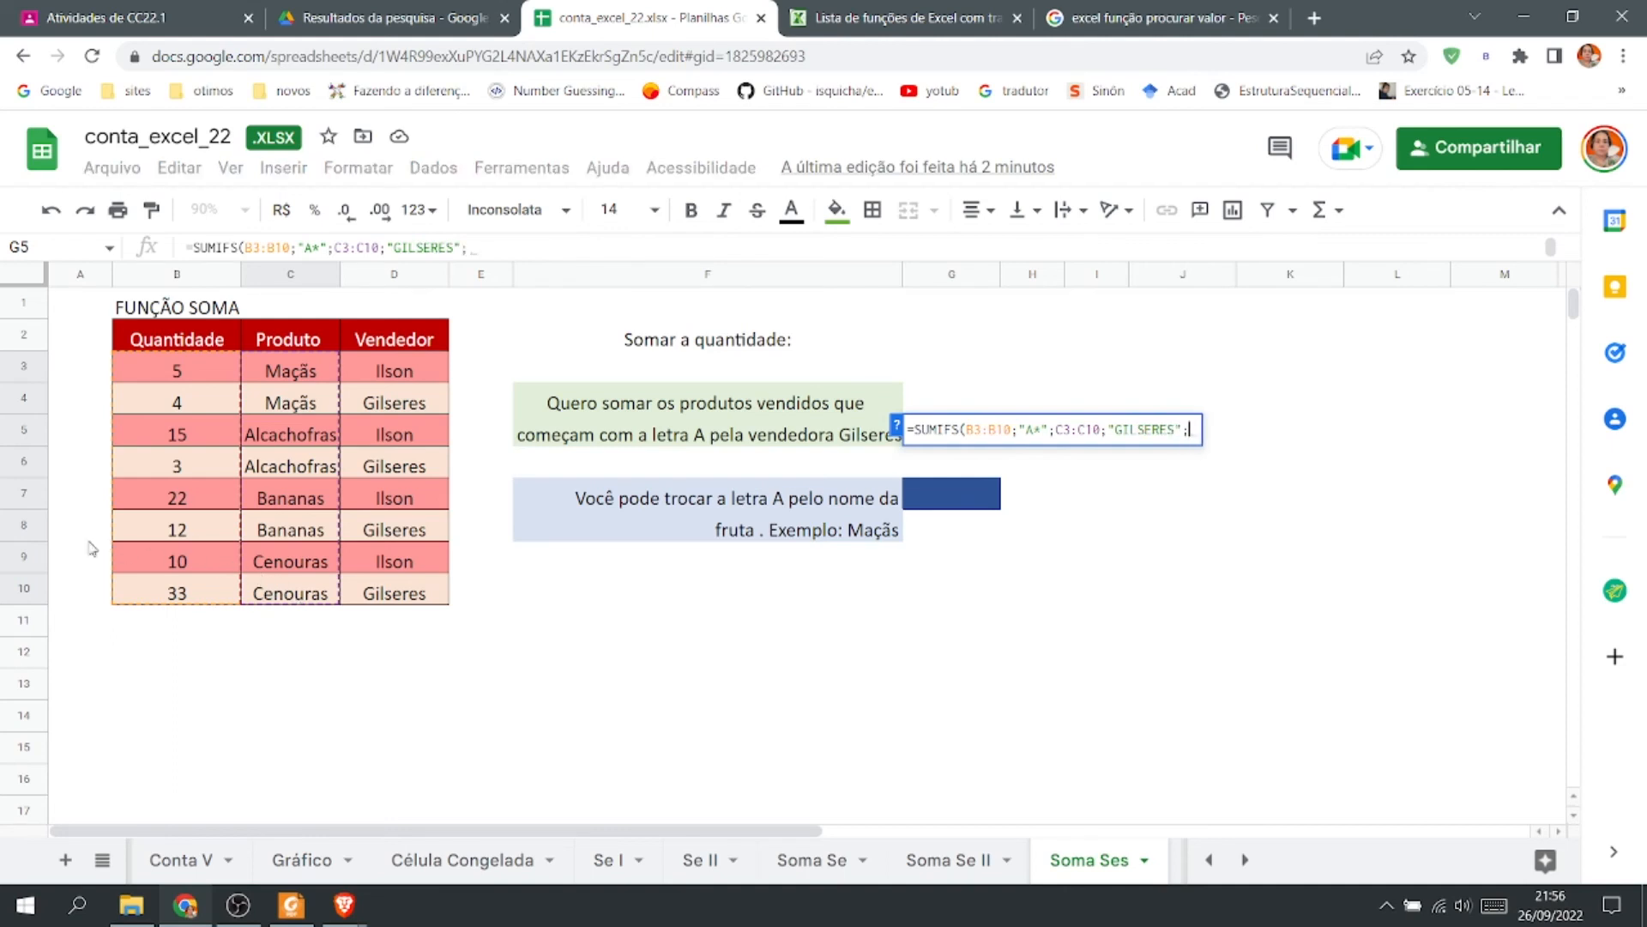
left_click(396, 368)
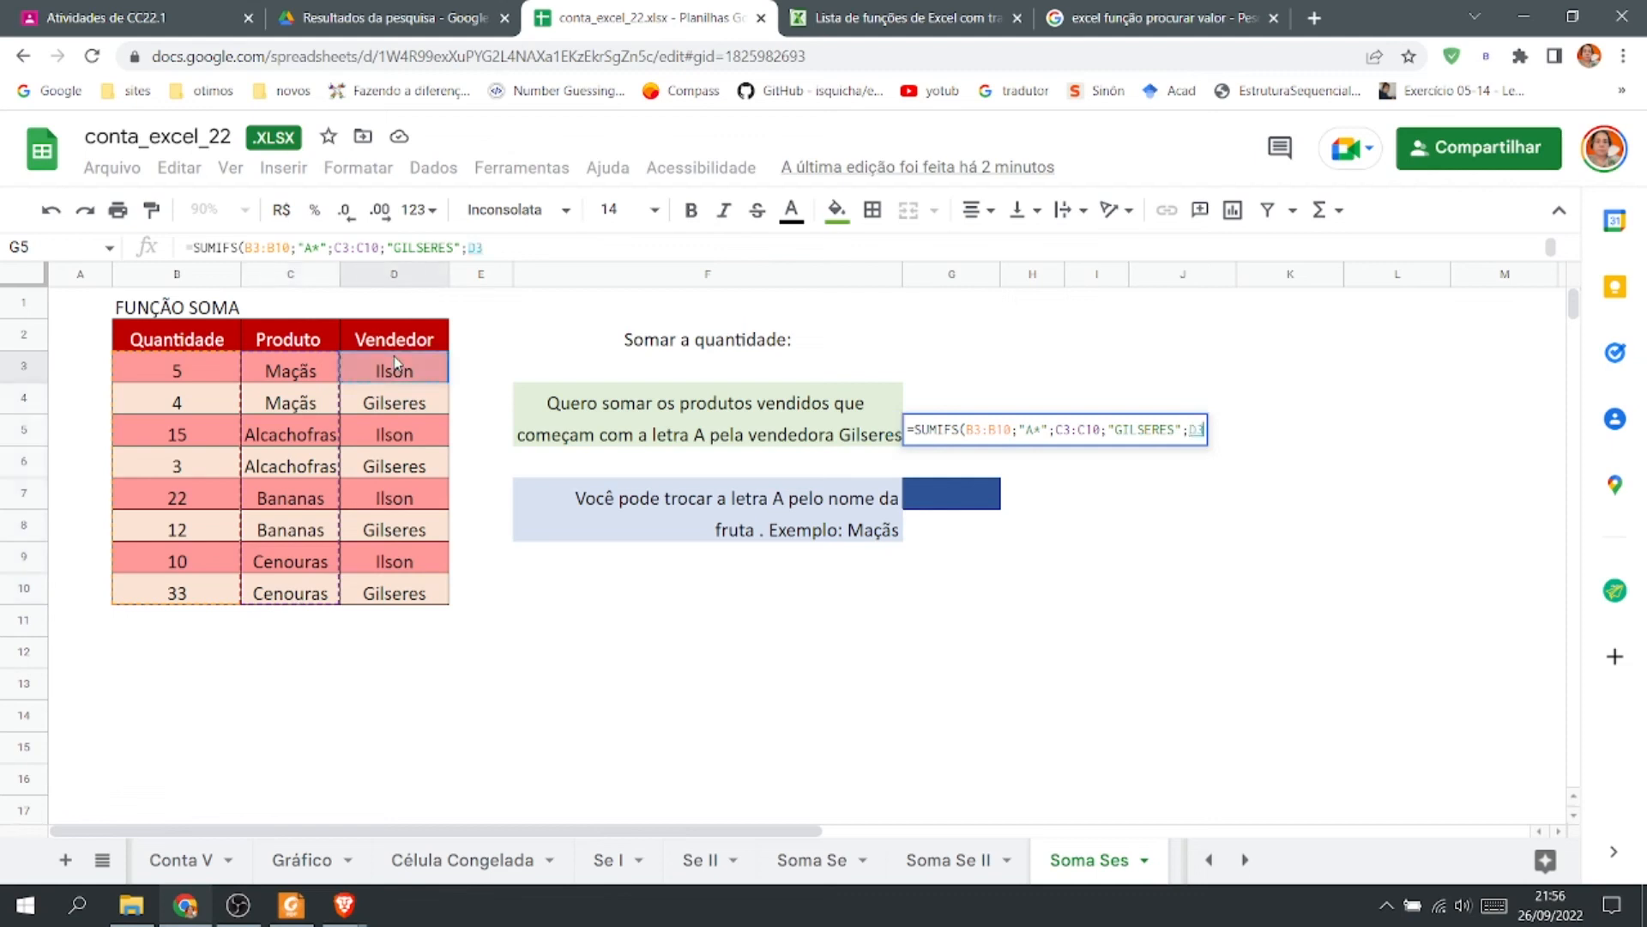
left_click(397, 600, "shift")
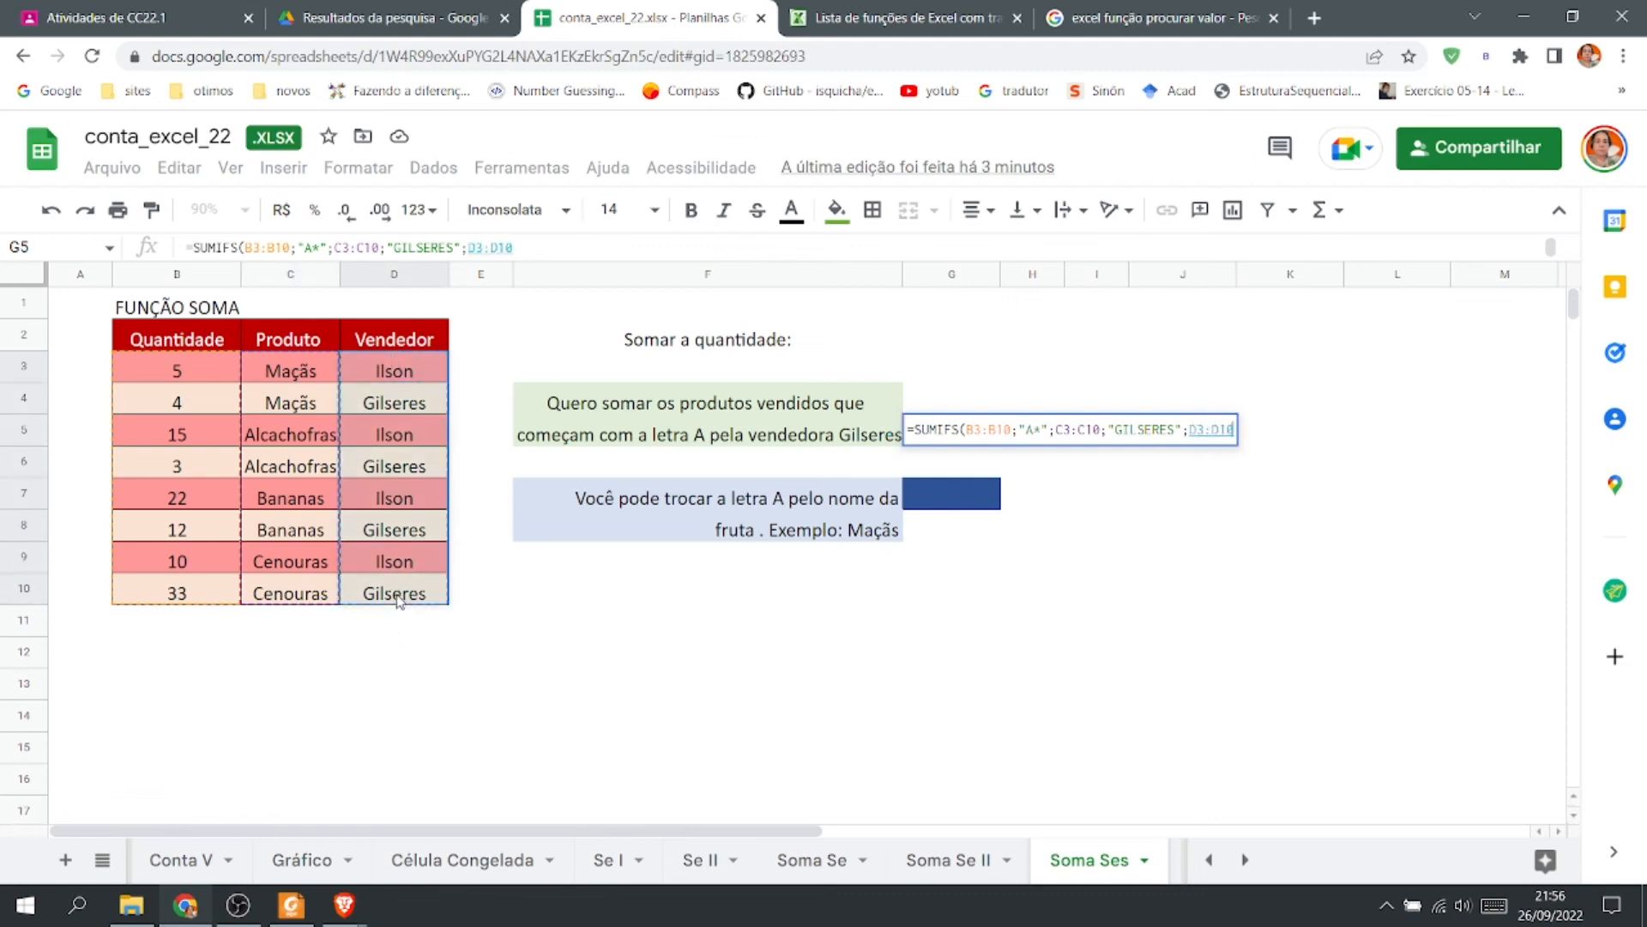
type(")")
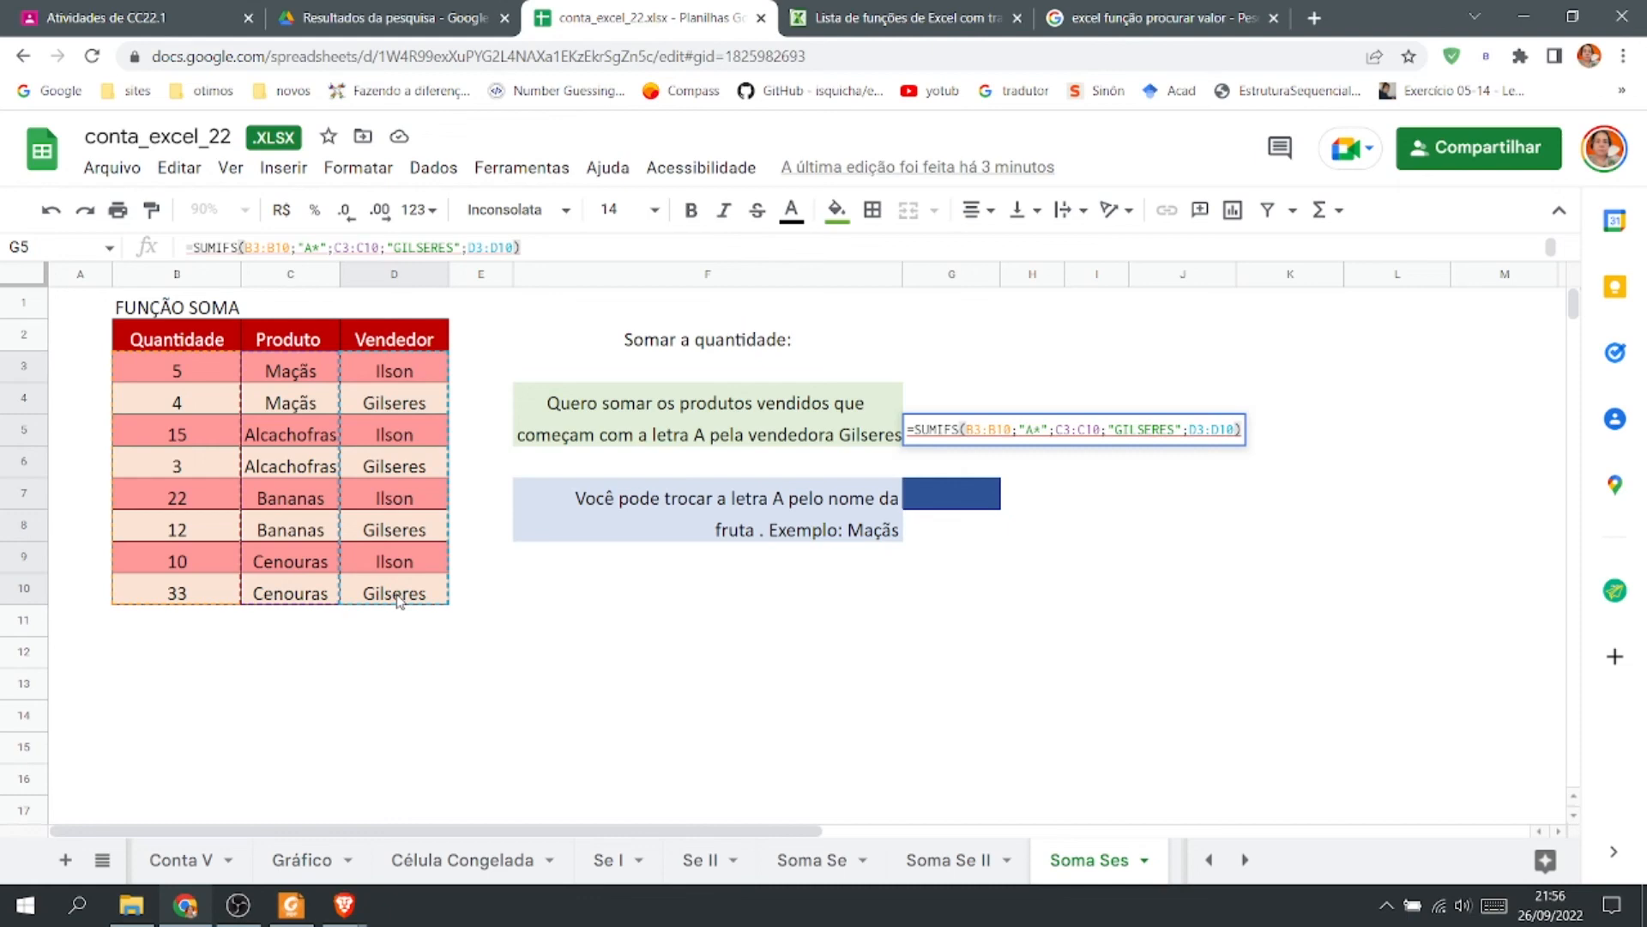
key("Return")
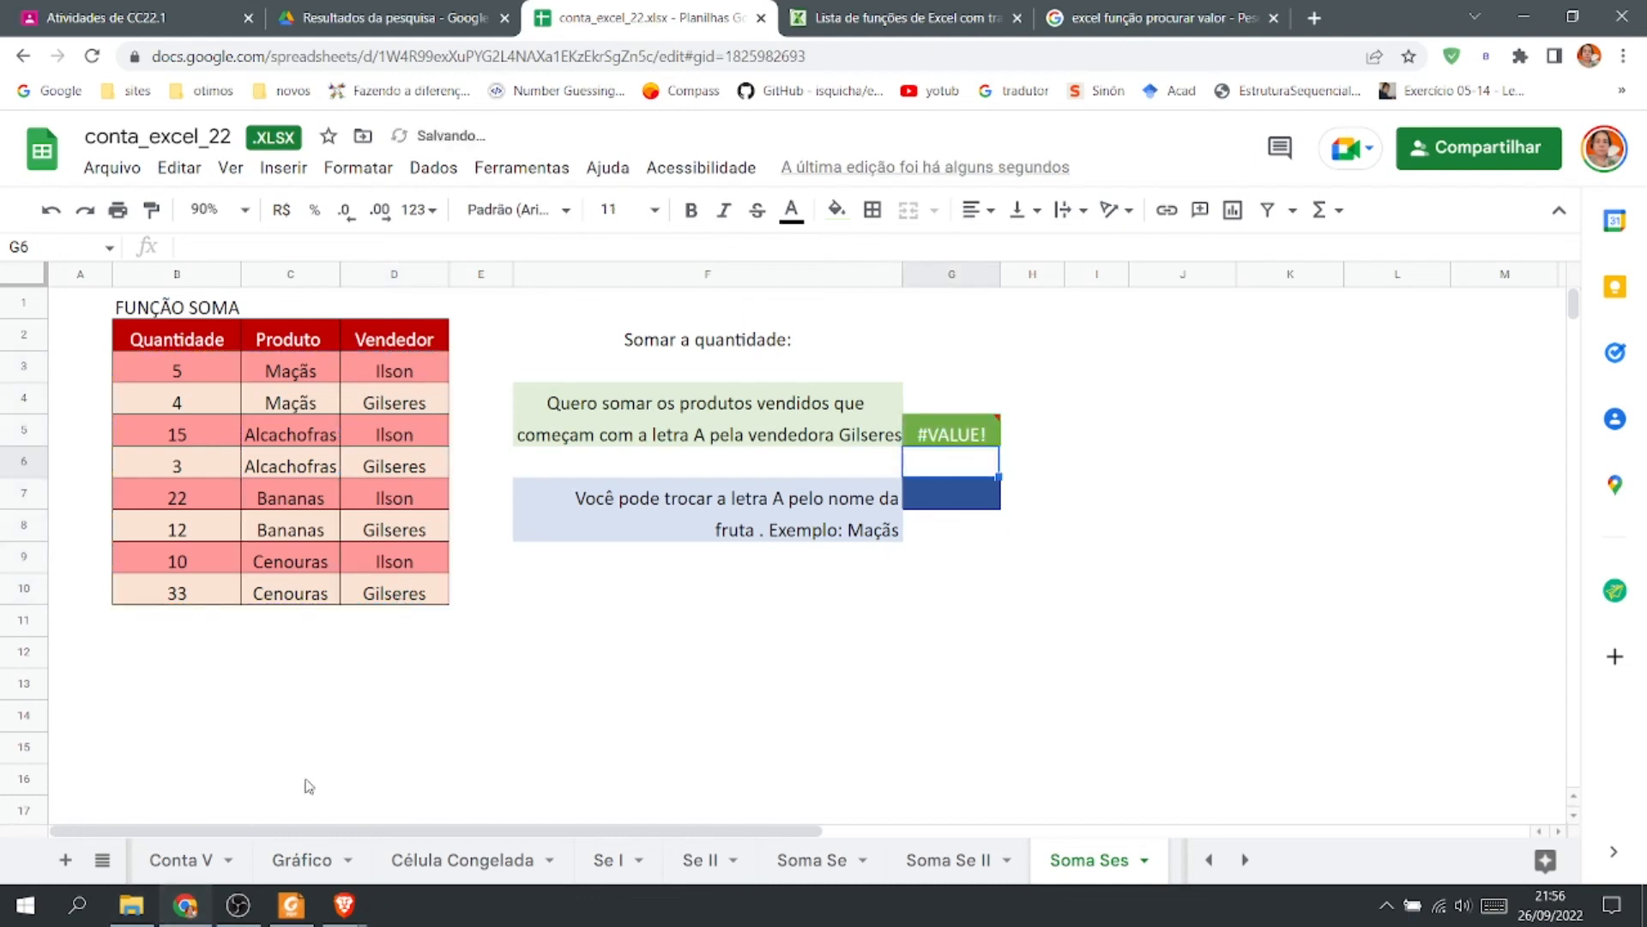
Reorder the G5 formula's arguments so "A*" follows C3:C10 and the salesperson's name criterion follows D3:D10.
double_click(951, 434)
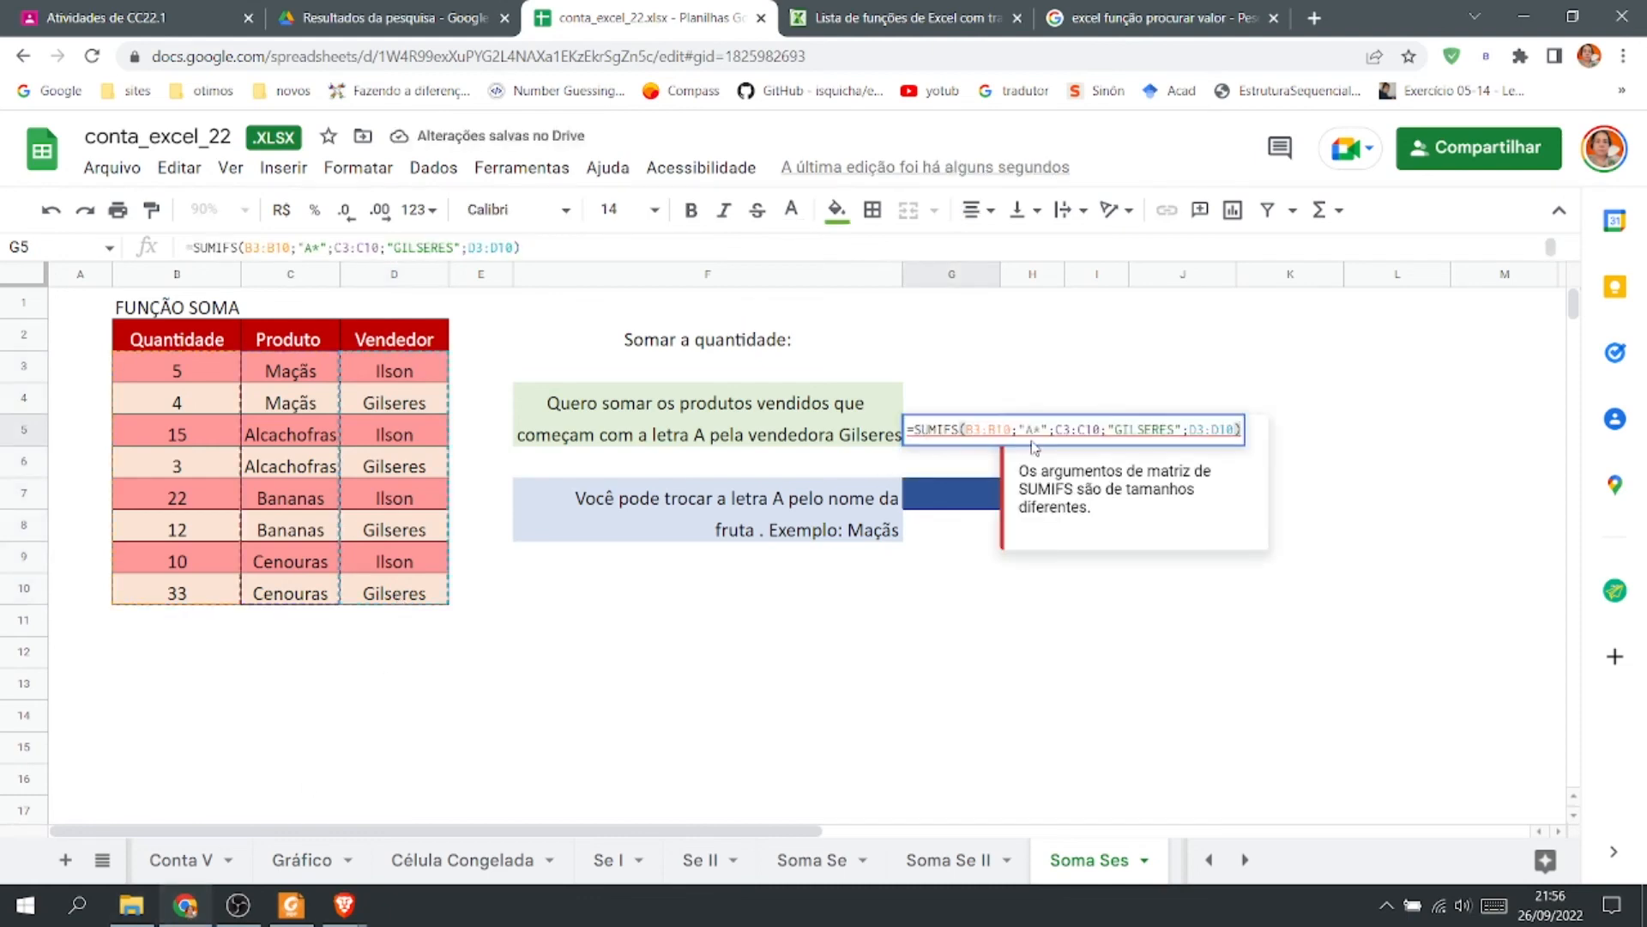
left_click(1030, 430)
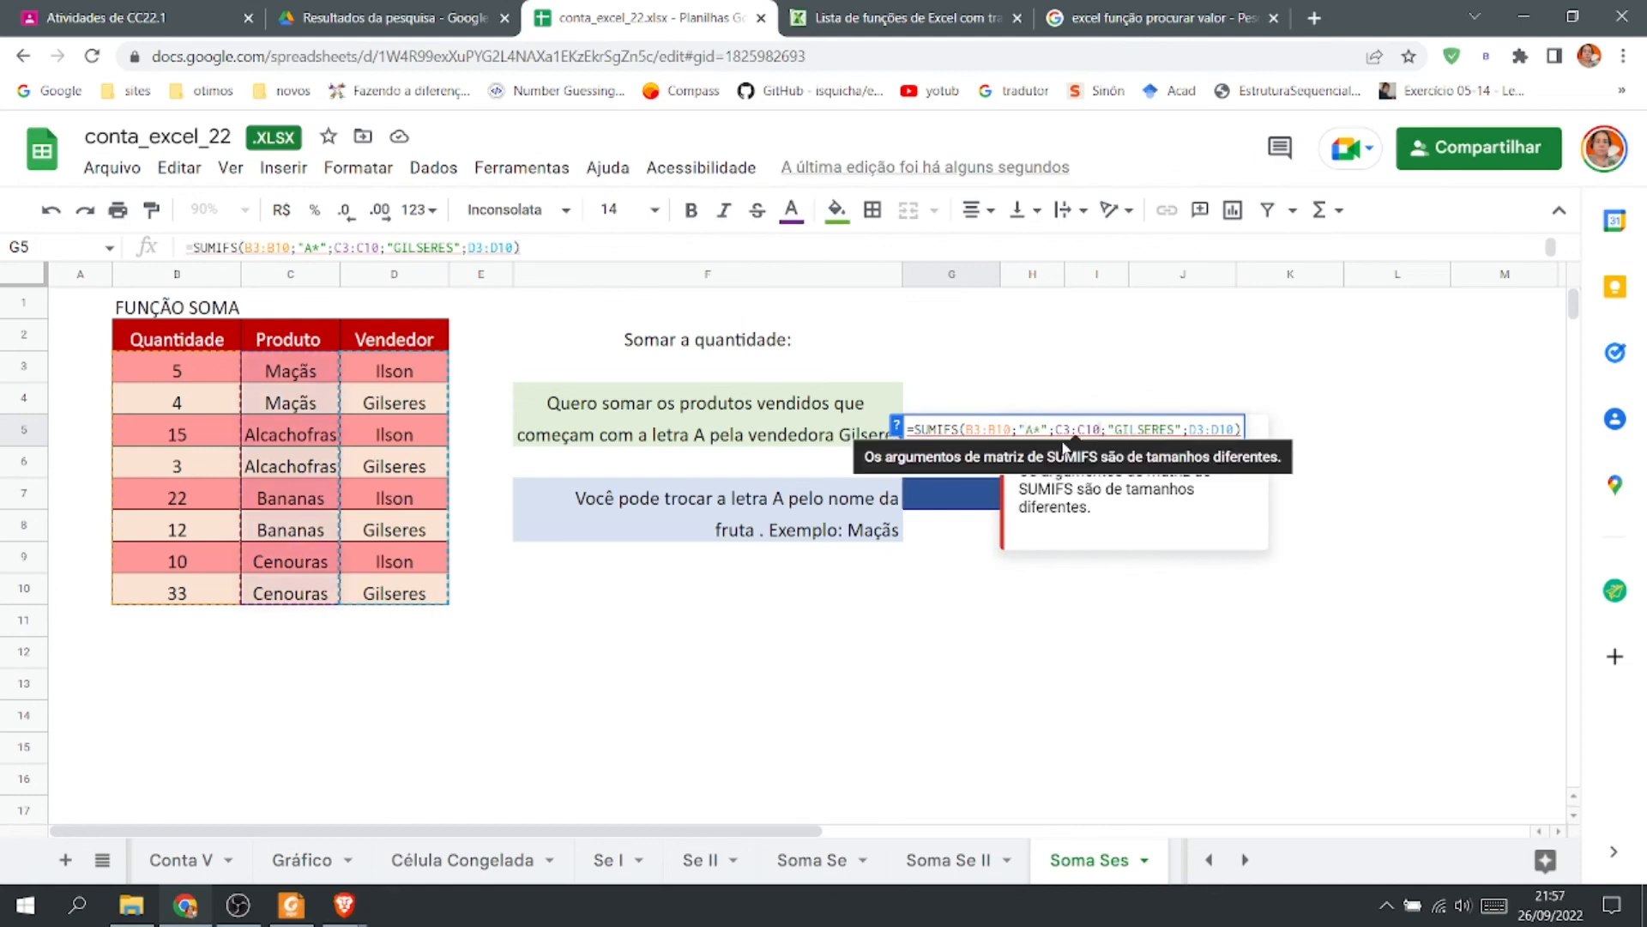
left_click_drag(1049, 429, 1020, 430)
key("ctrl+c")
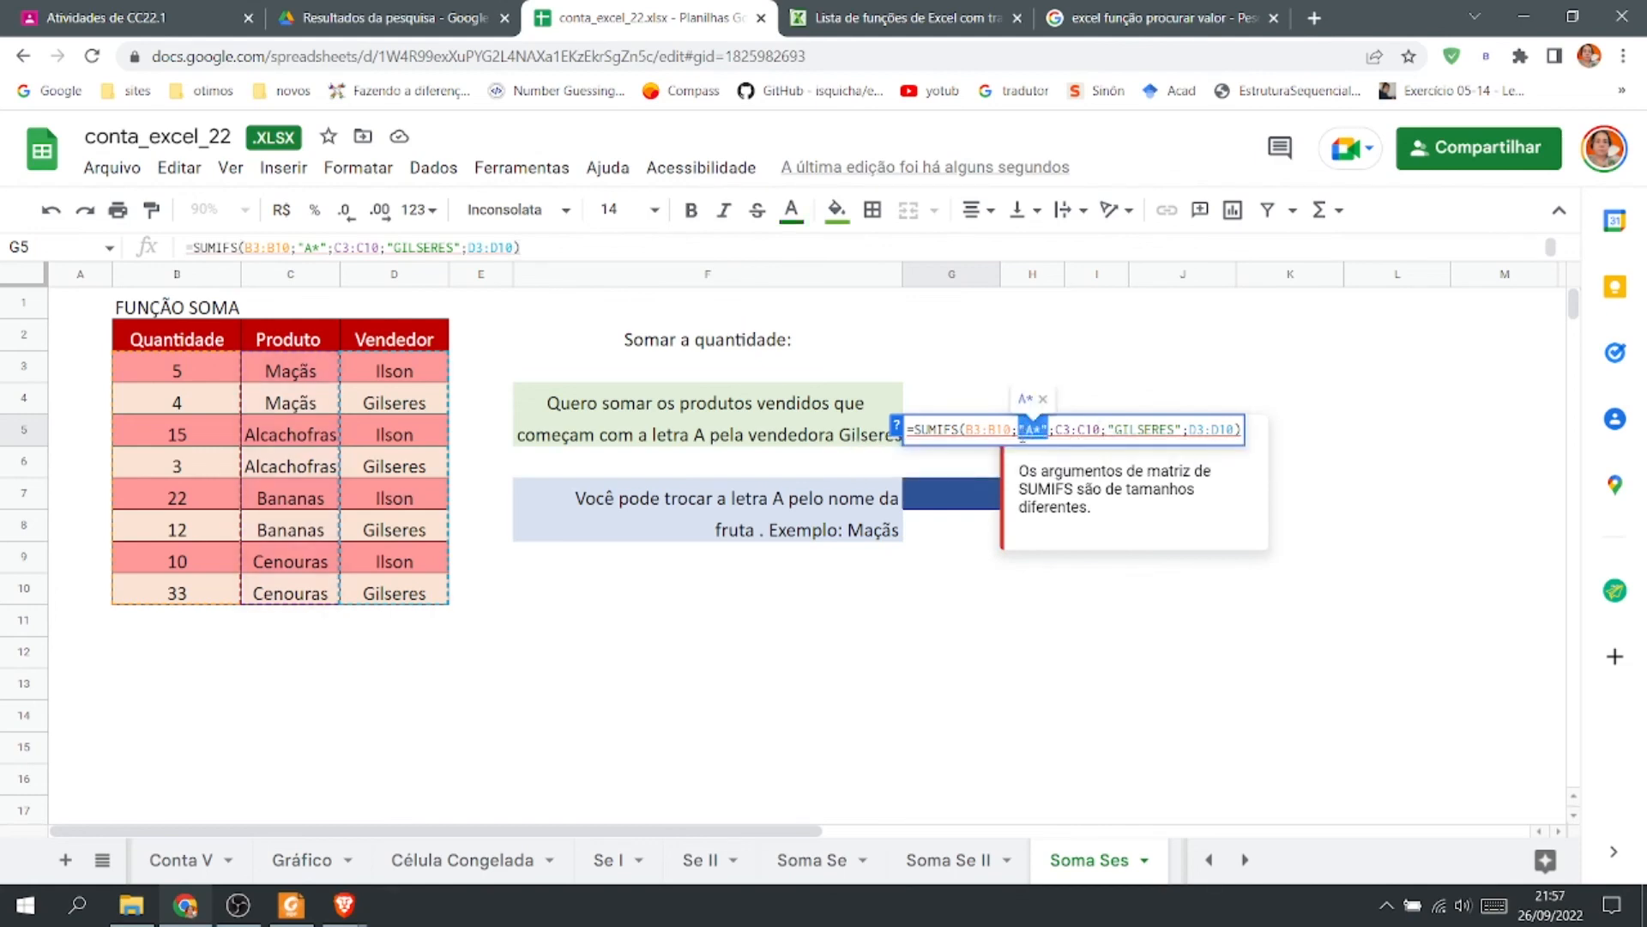
key("BackSpace")
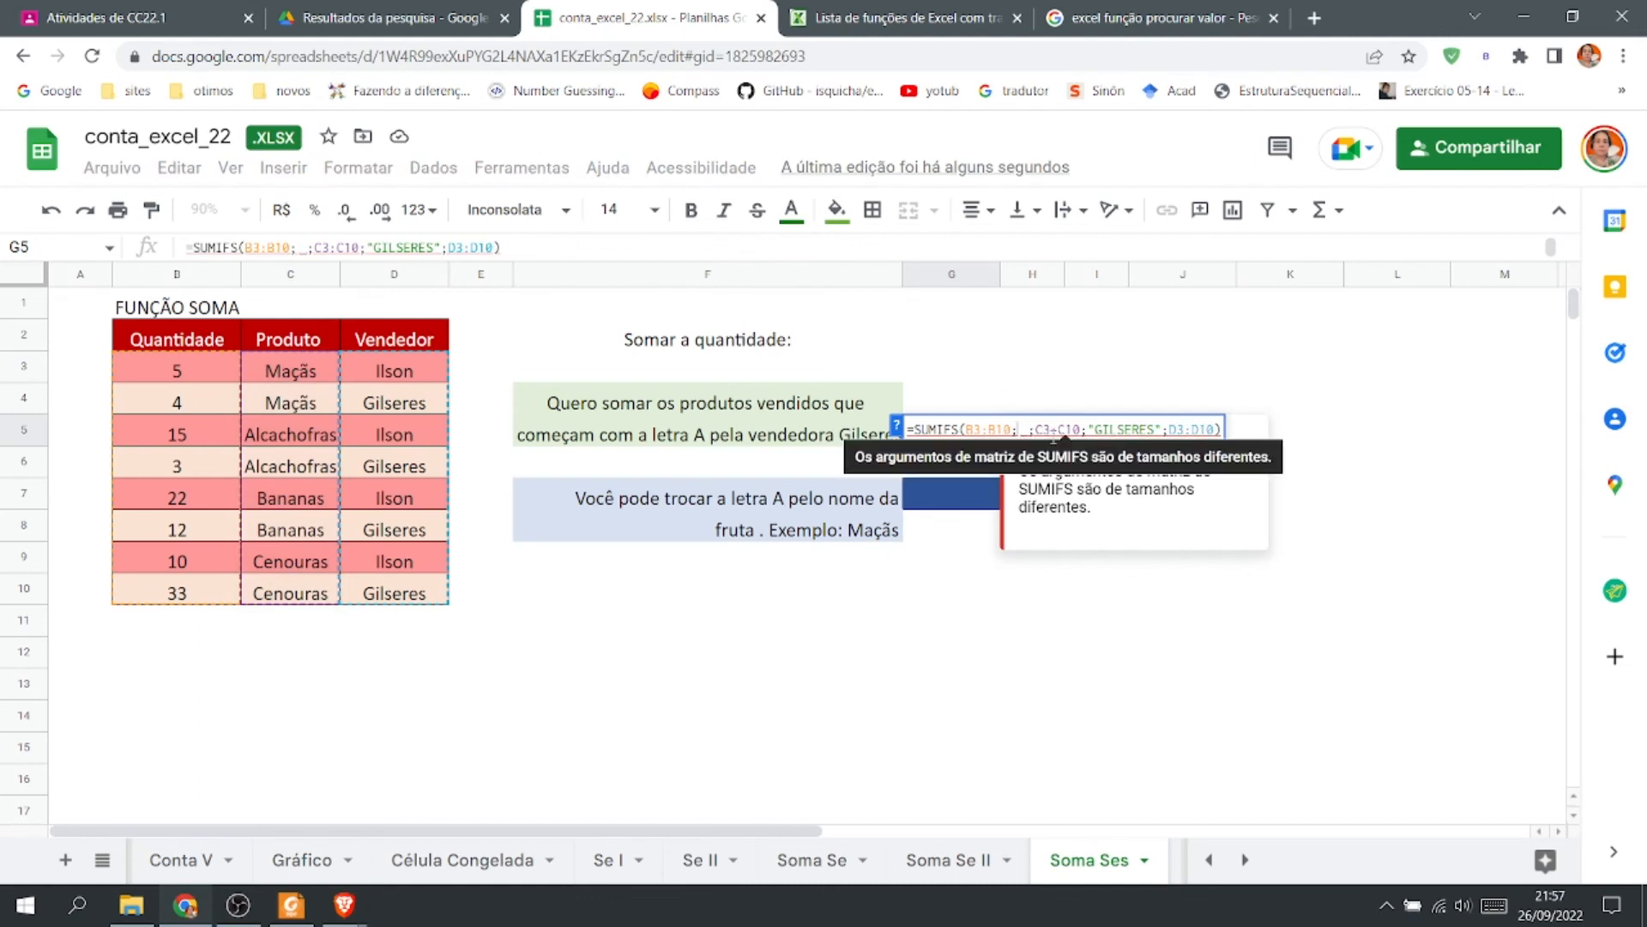
key("BackSpace")
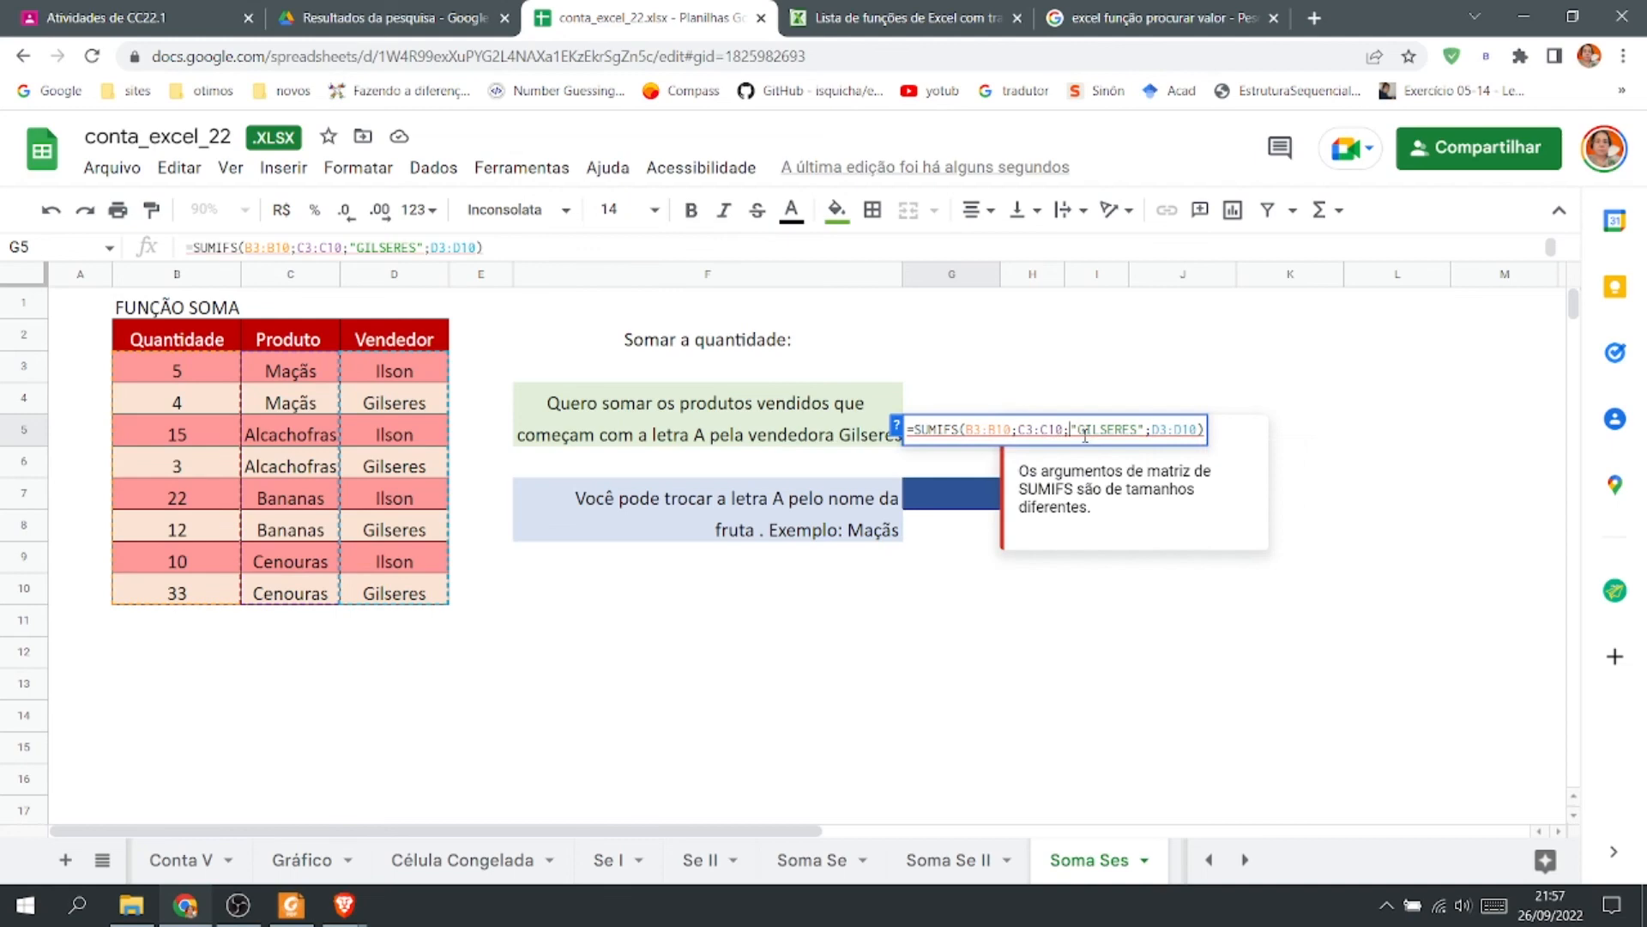
key("ctrl+v")
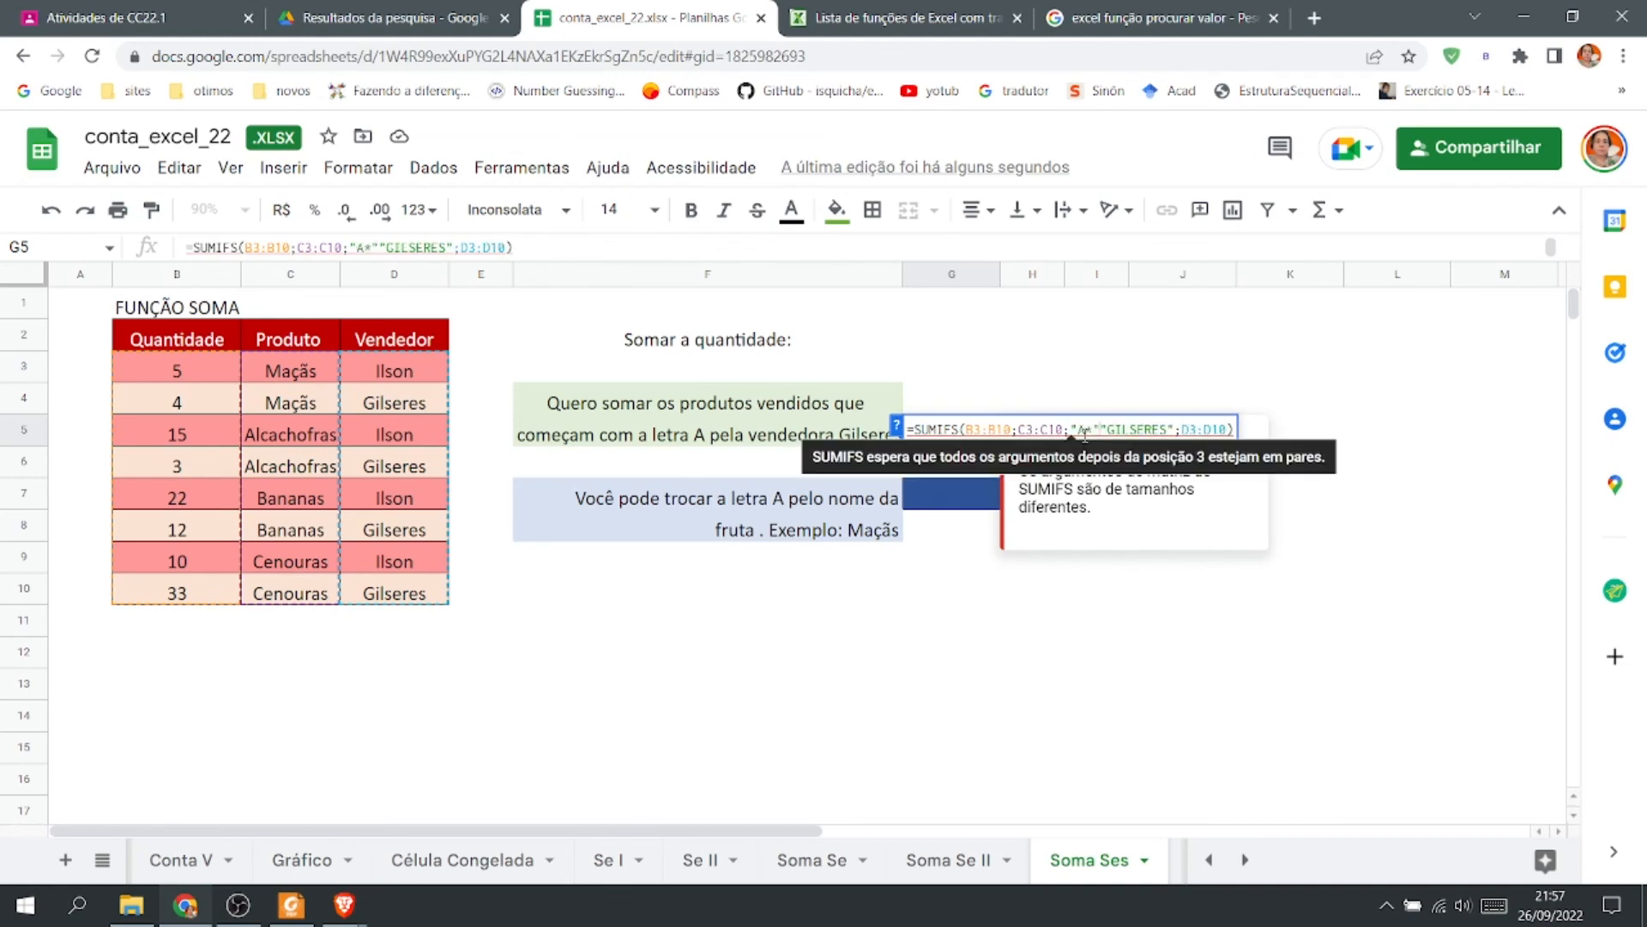
type(";")
left_click_drag(1116, 429, 1201, 427)
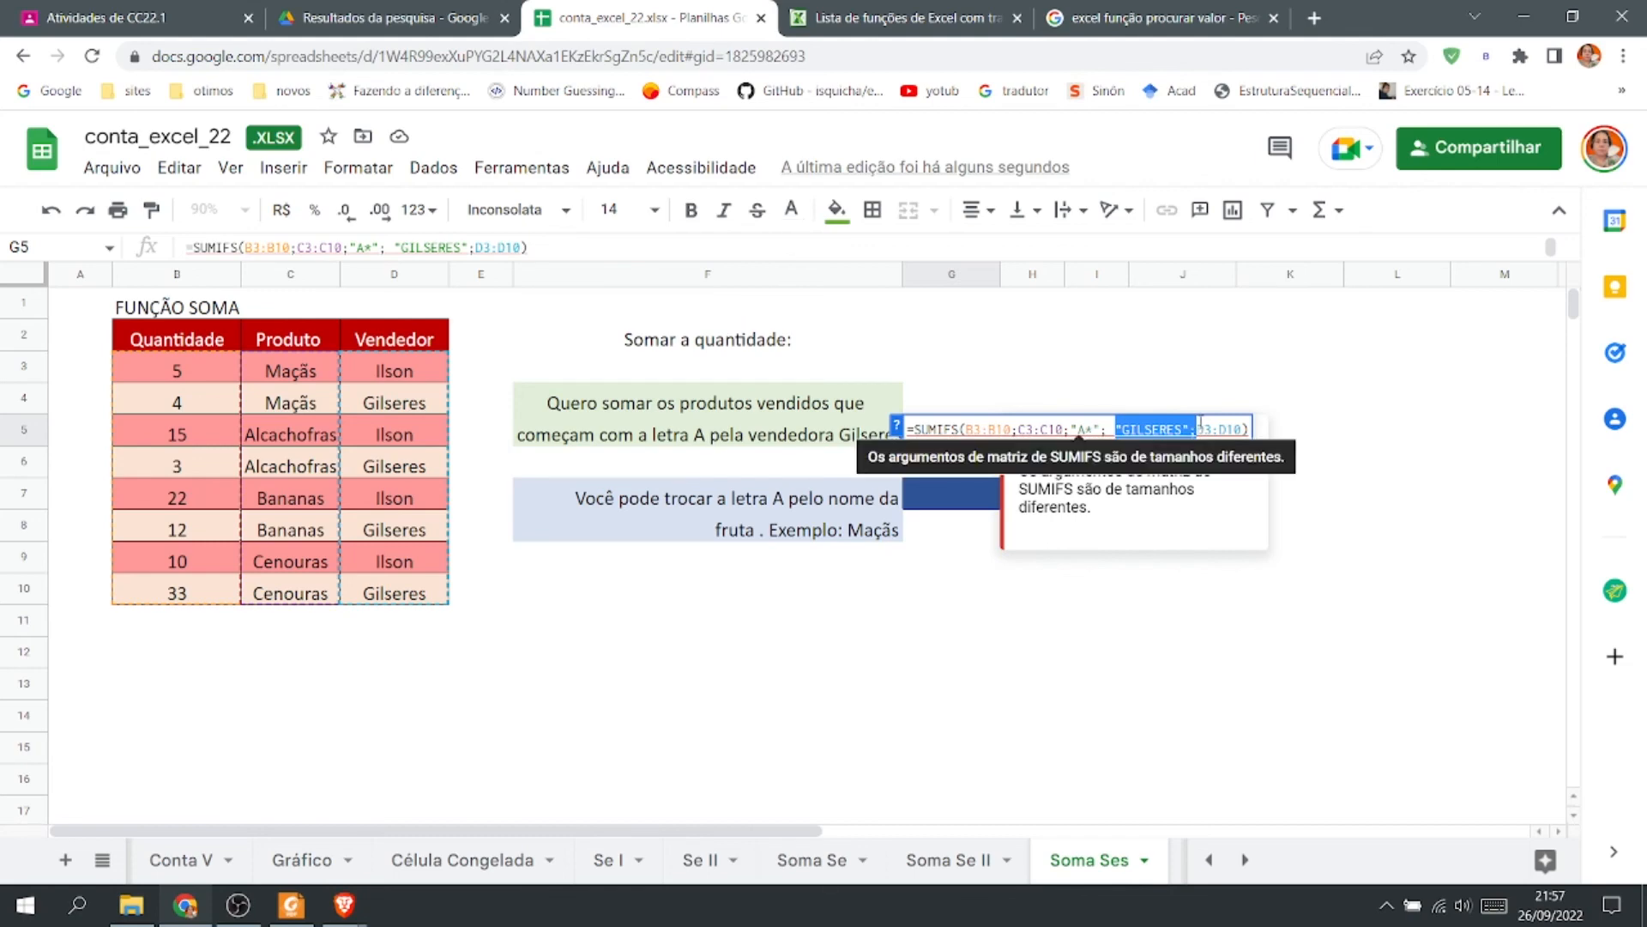
key("BackSpace")
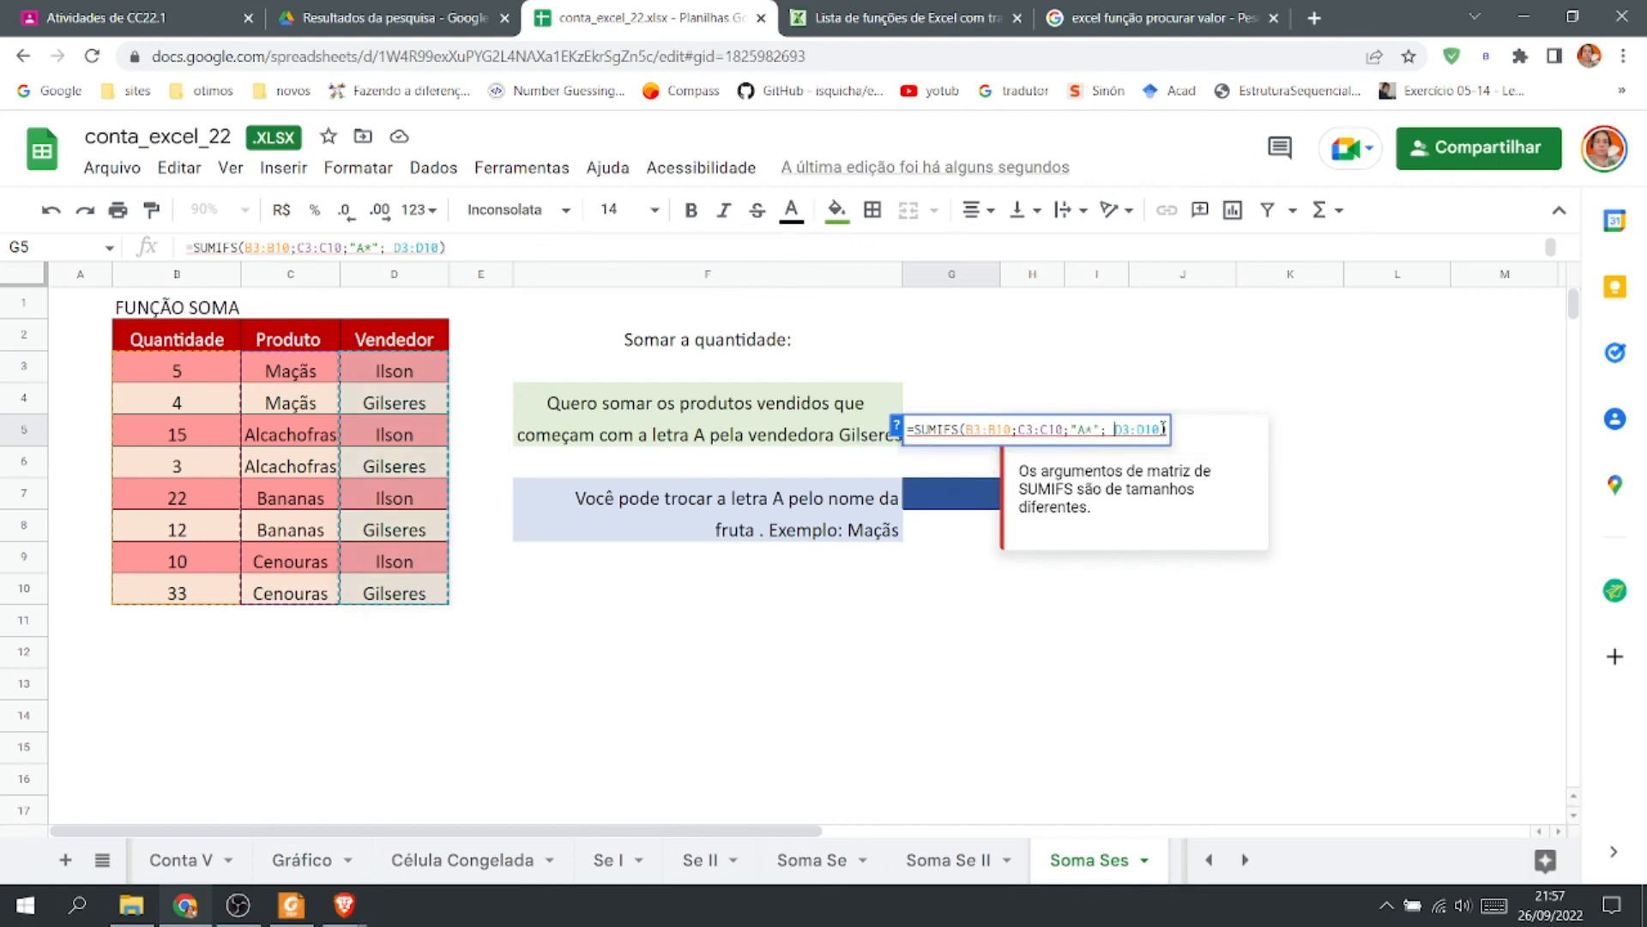
left_click(1161, 429)
key("ctrl+z")
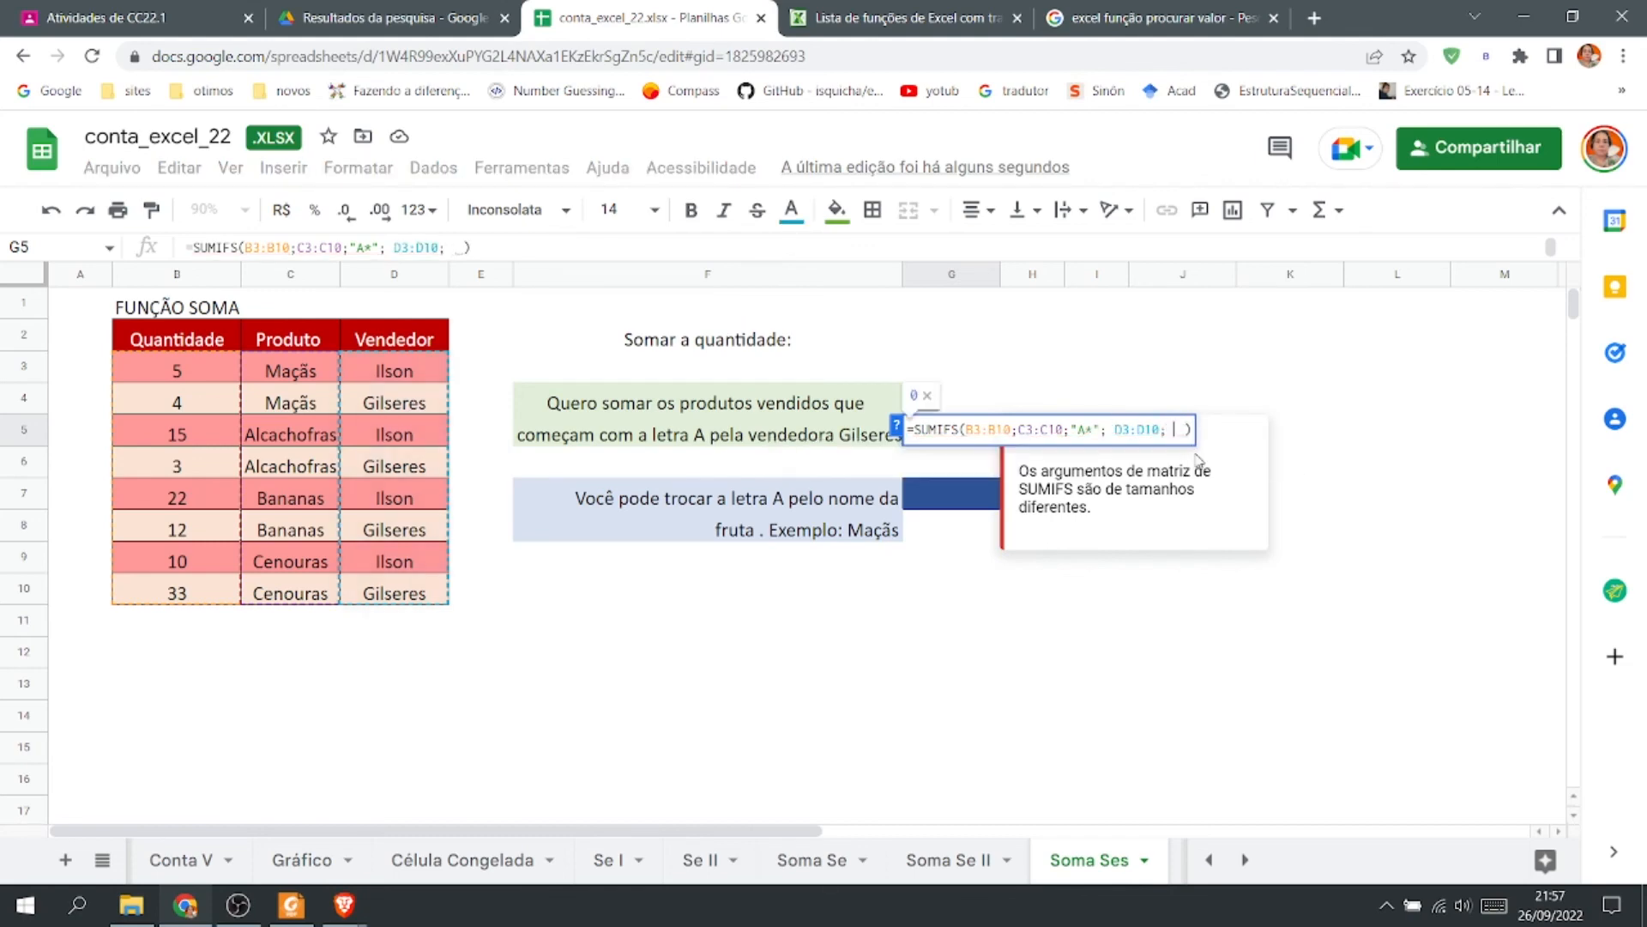
key("ctrl+z")
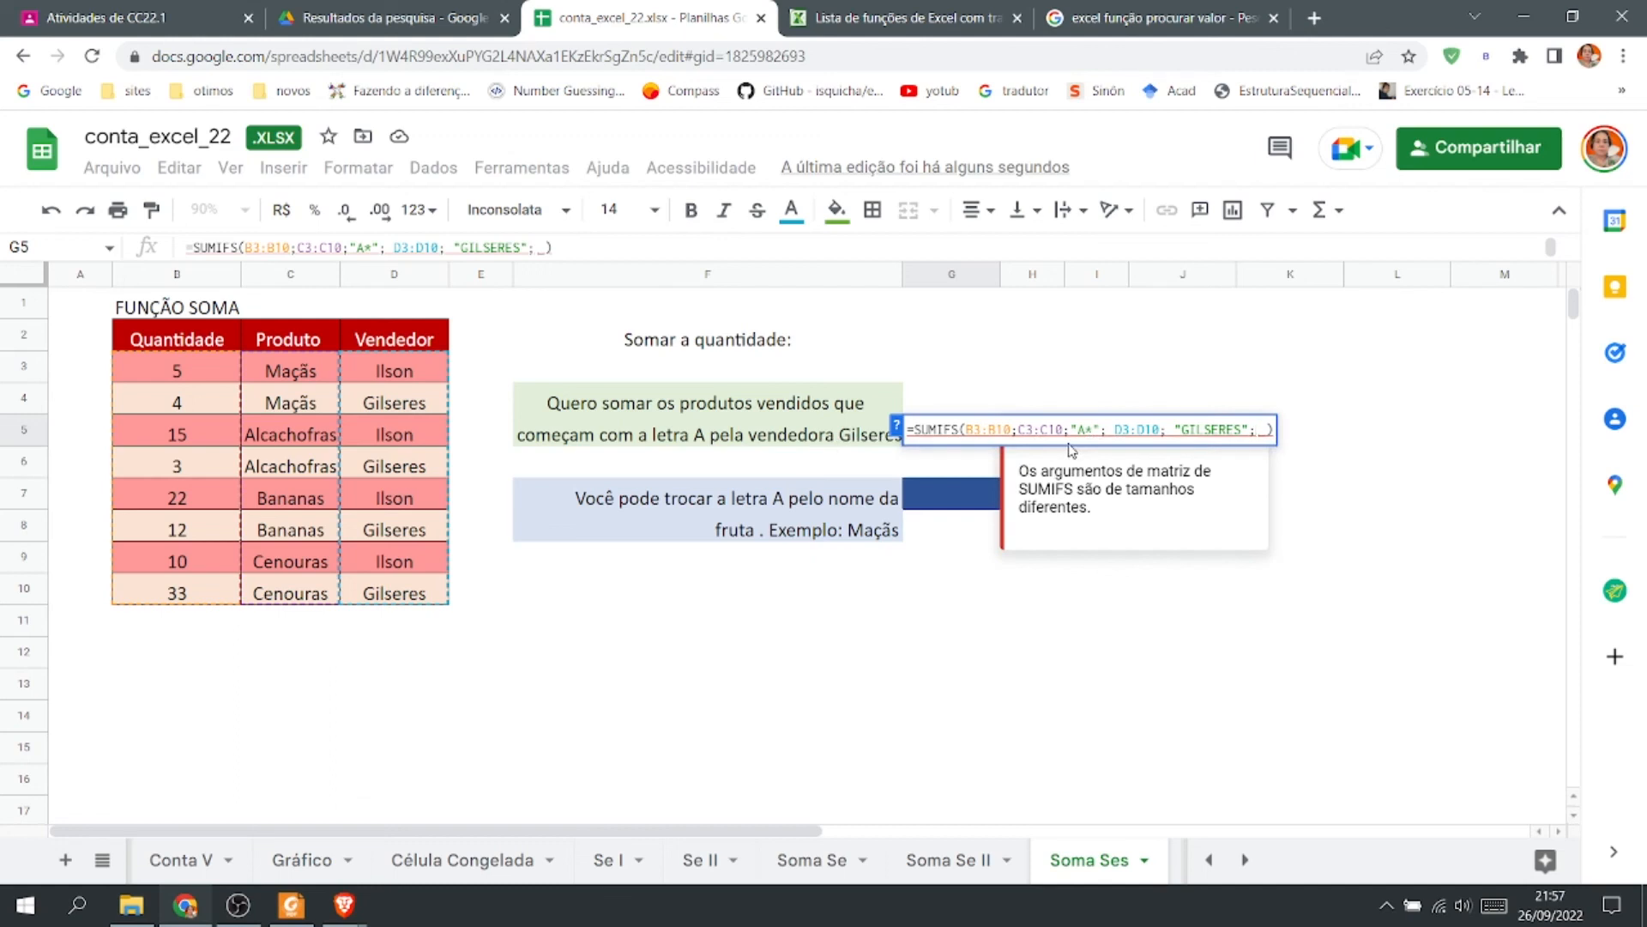
left_click(1114, 433)
key("BackSpace")
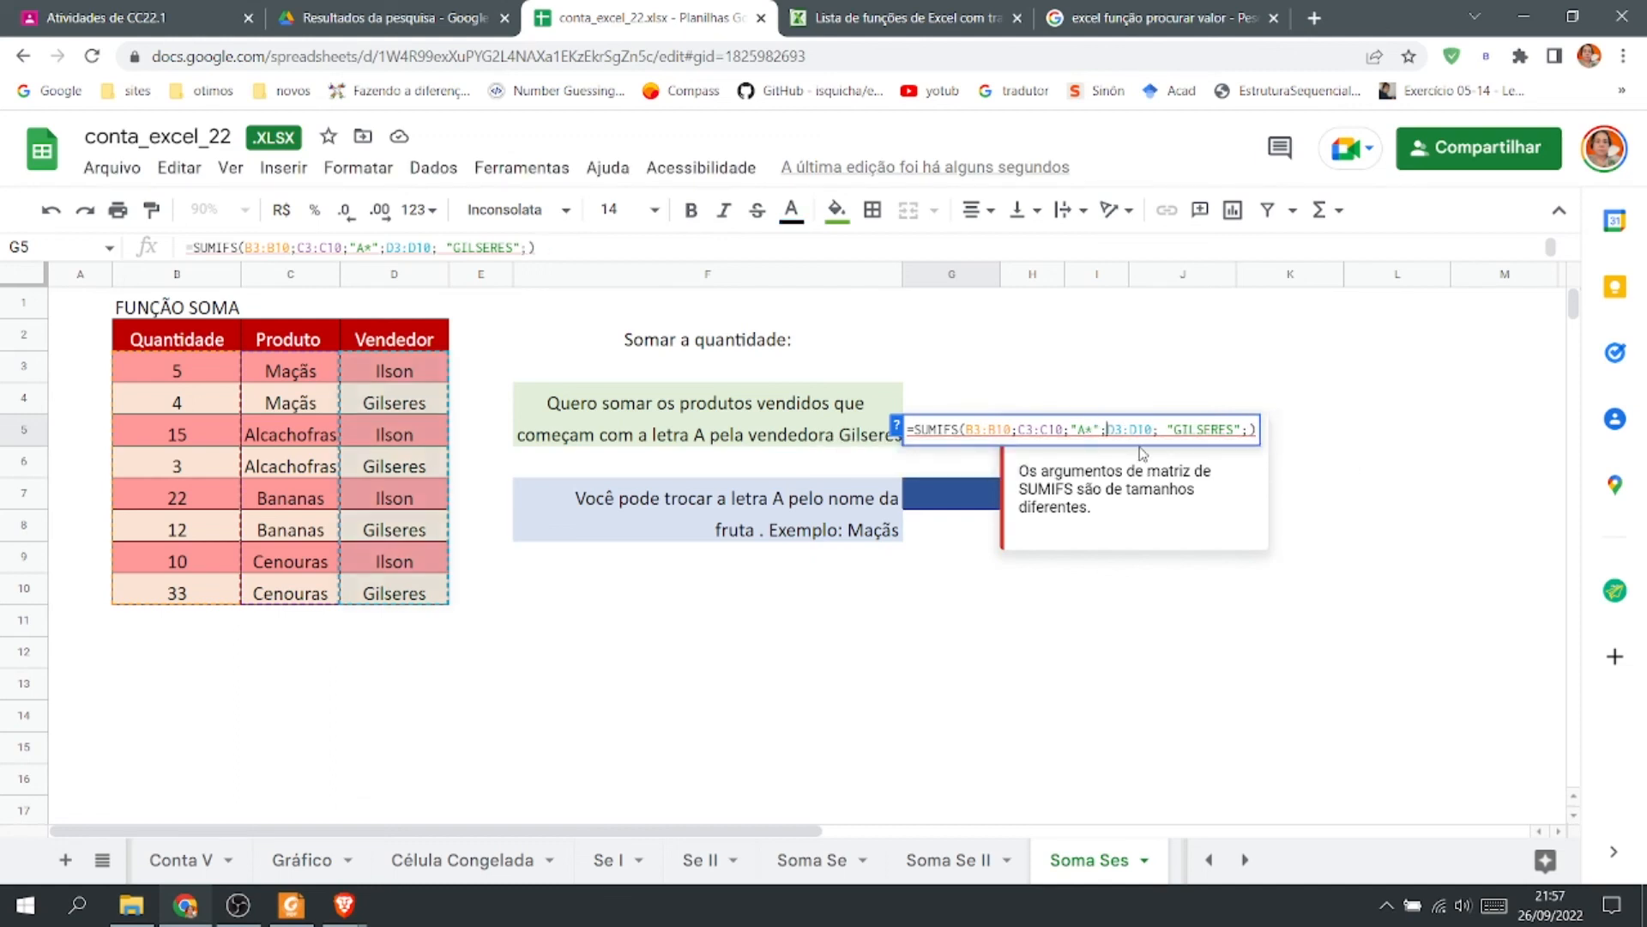
left_click(1165, 434)
key("BackSpace")
key("Return")
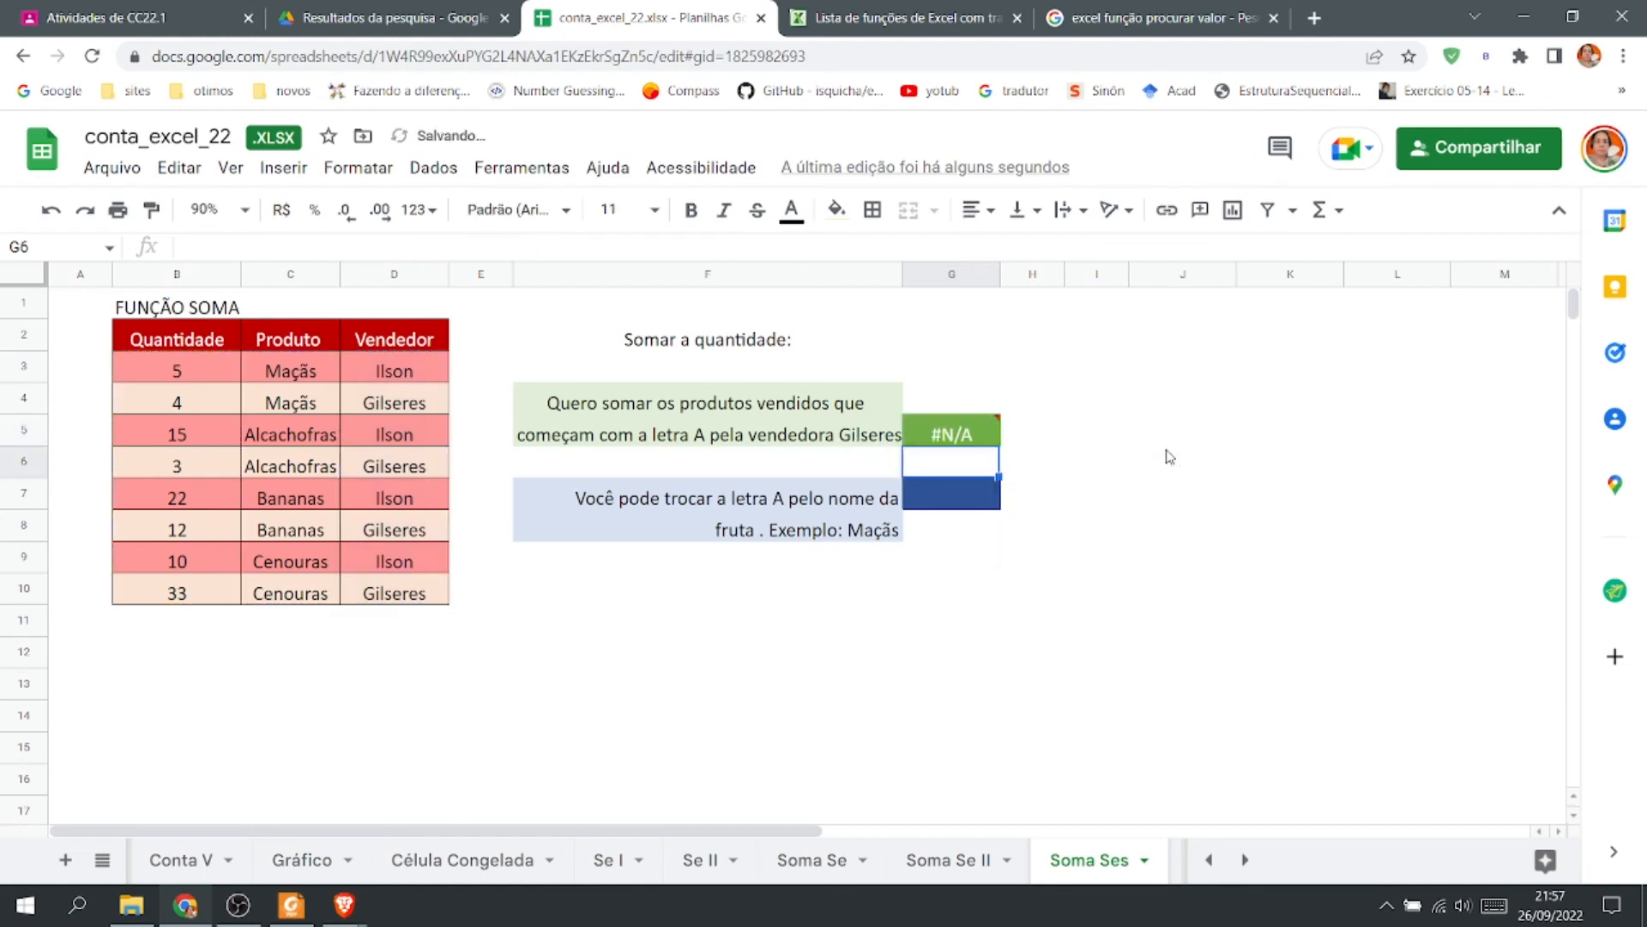
Remove the stray semicolon and close the quotes around the salesperson criterion in the G5 formula, then enter it.
double_click(965, 428)
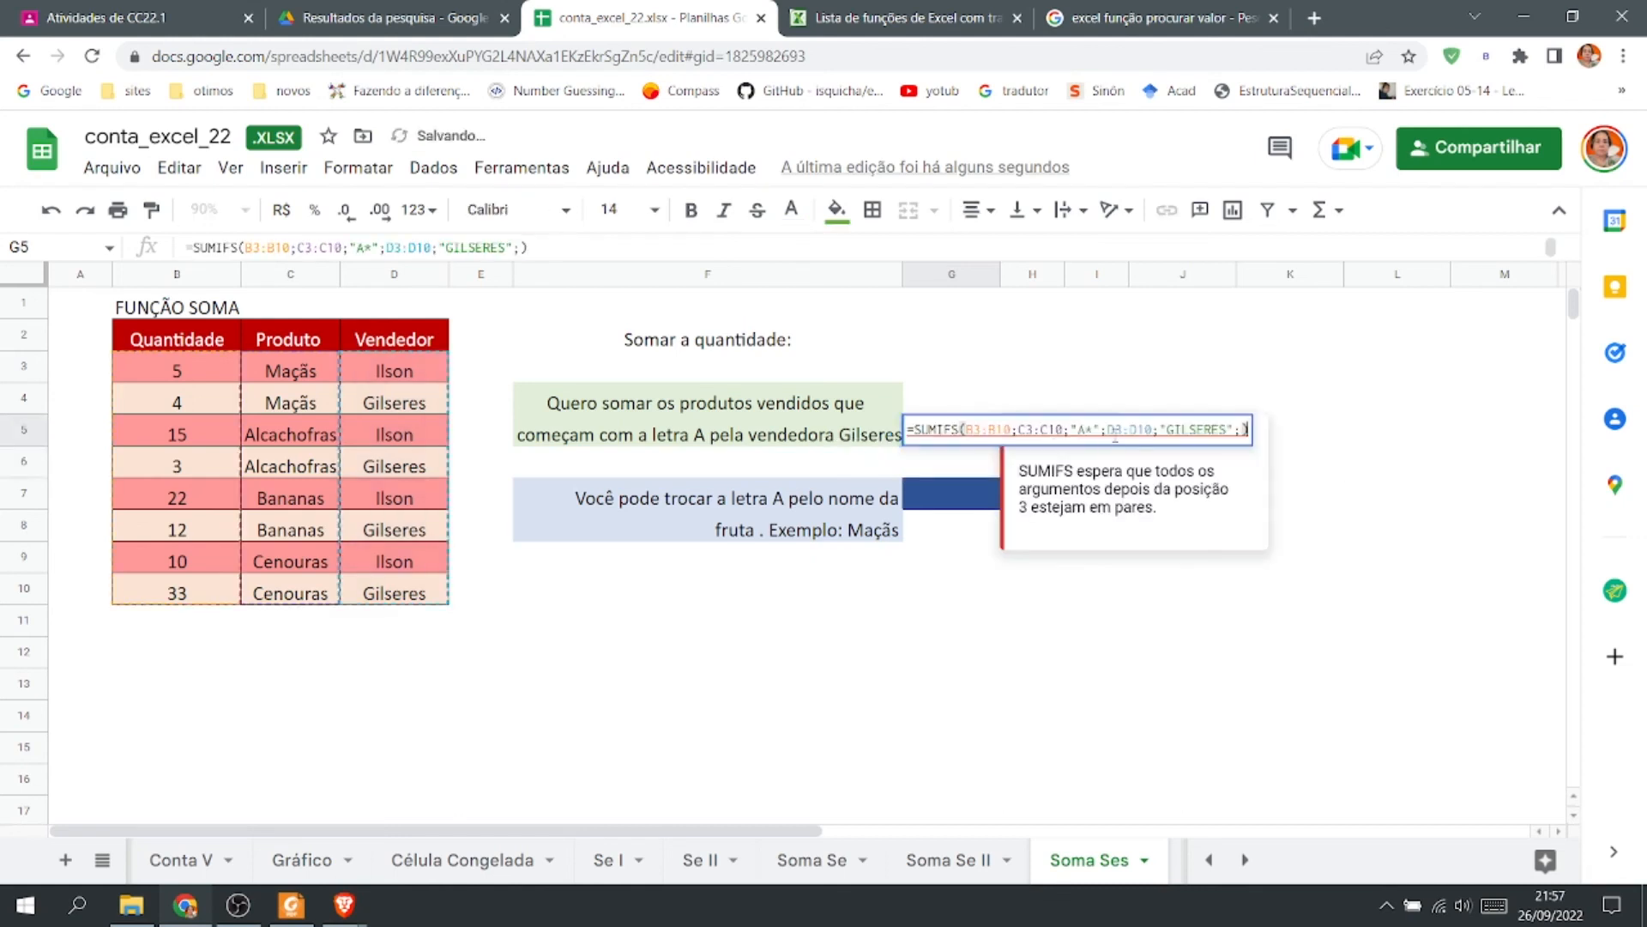
left_click(1242, 429)
key("BackSpace")
key("BackSpace")
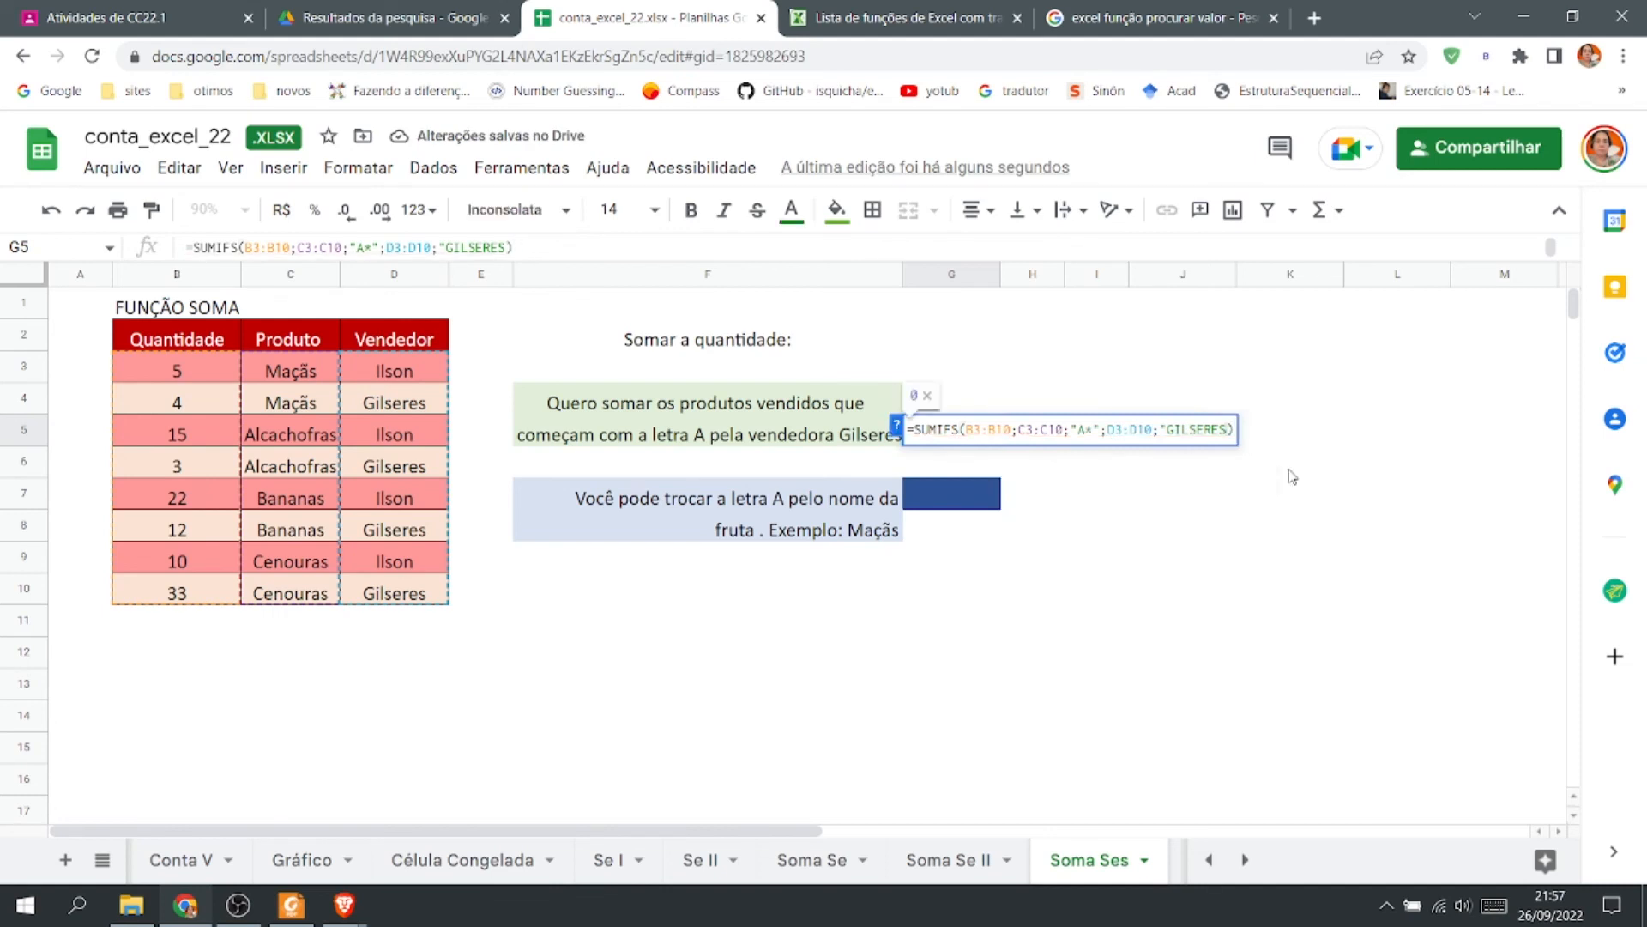
type("\"")
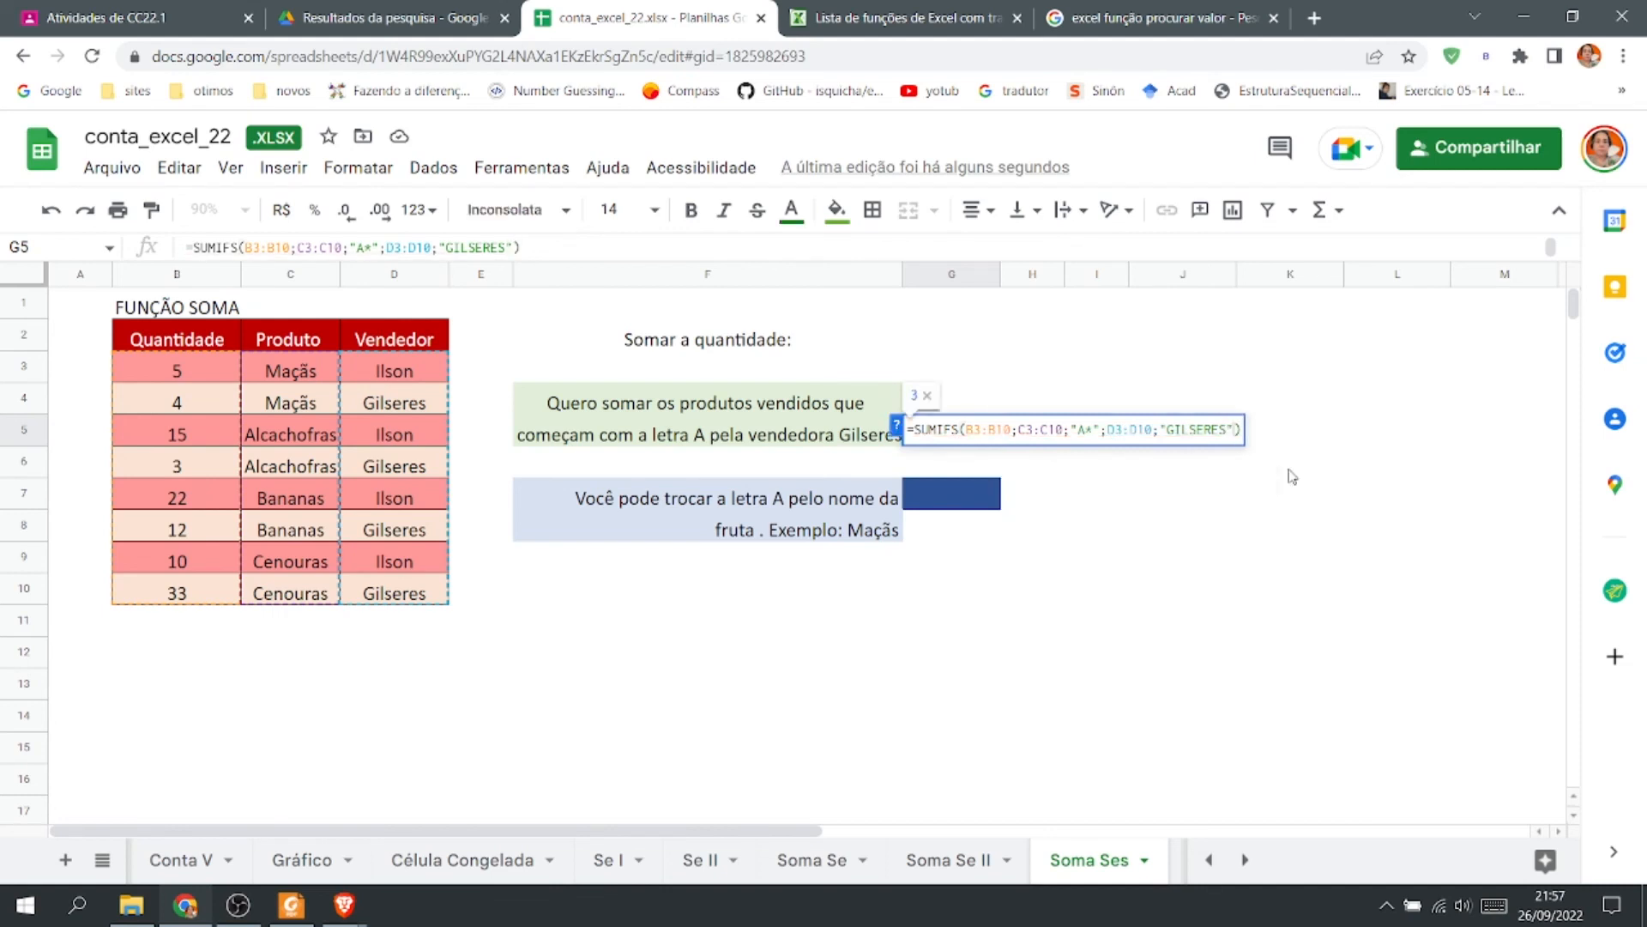
key("Return")
Copy the G5 formula text and paste it into G3 as plain text preceded by an apostrophe.
left_click(977, 429)
double_click(977, 429)
left_click_drag(1240, 429, 907, 429)
key("ctrl+c")
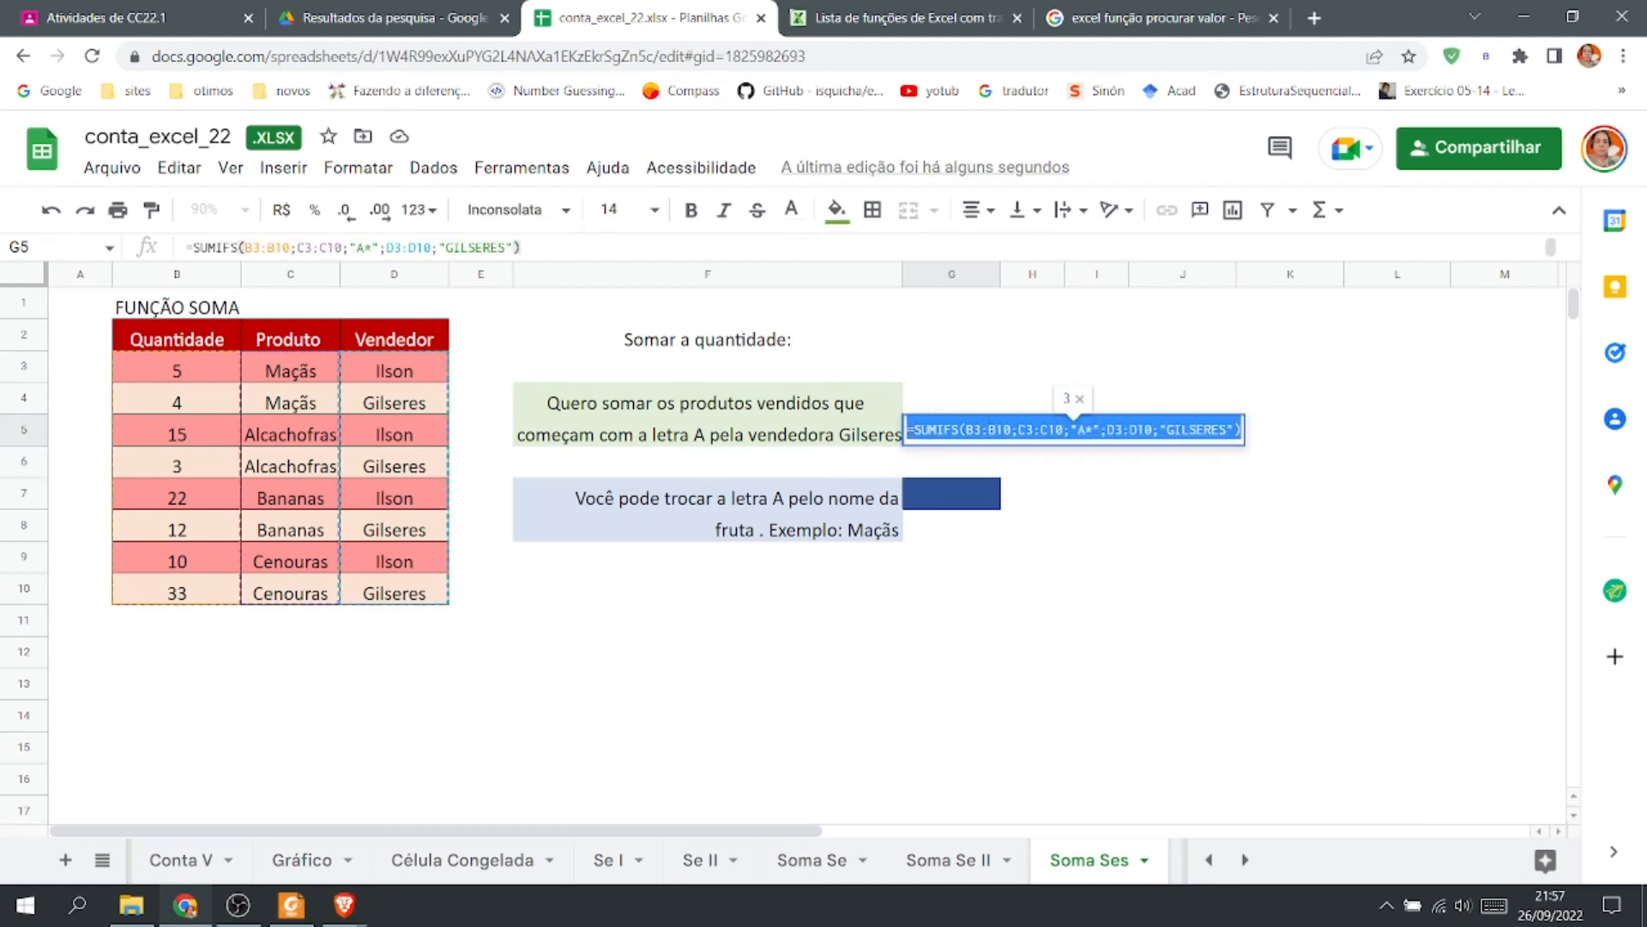
left_click(985, 370)
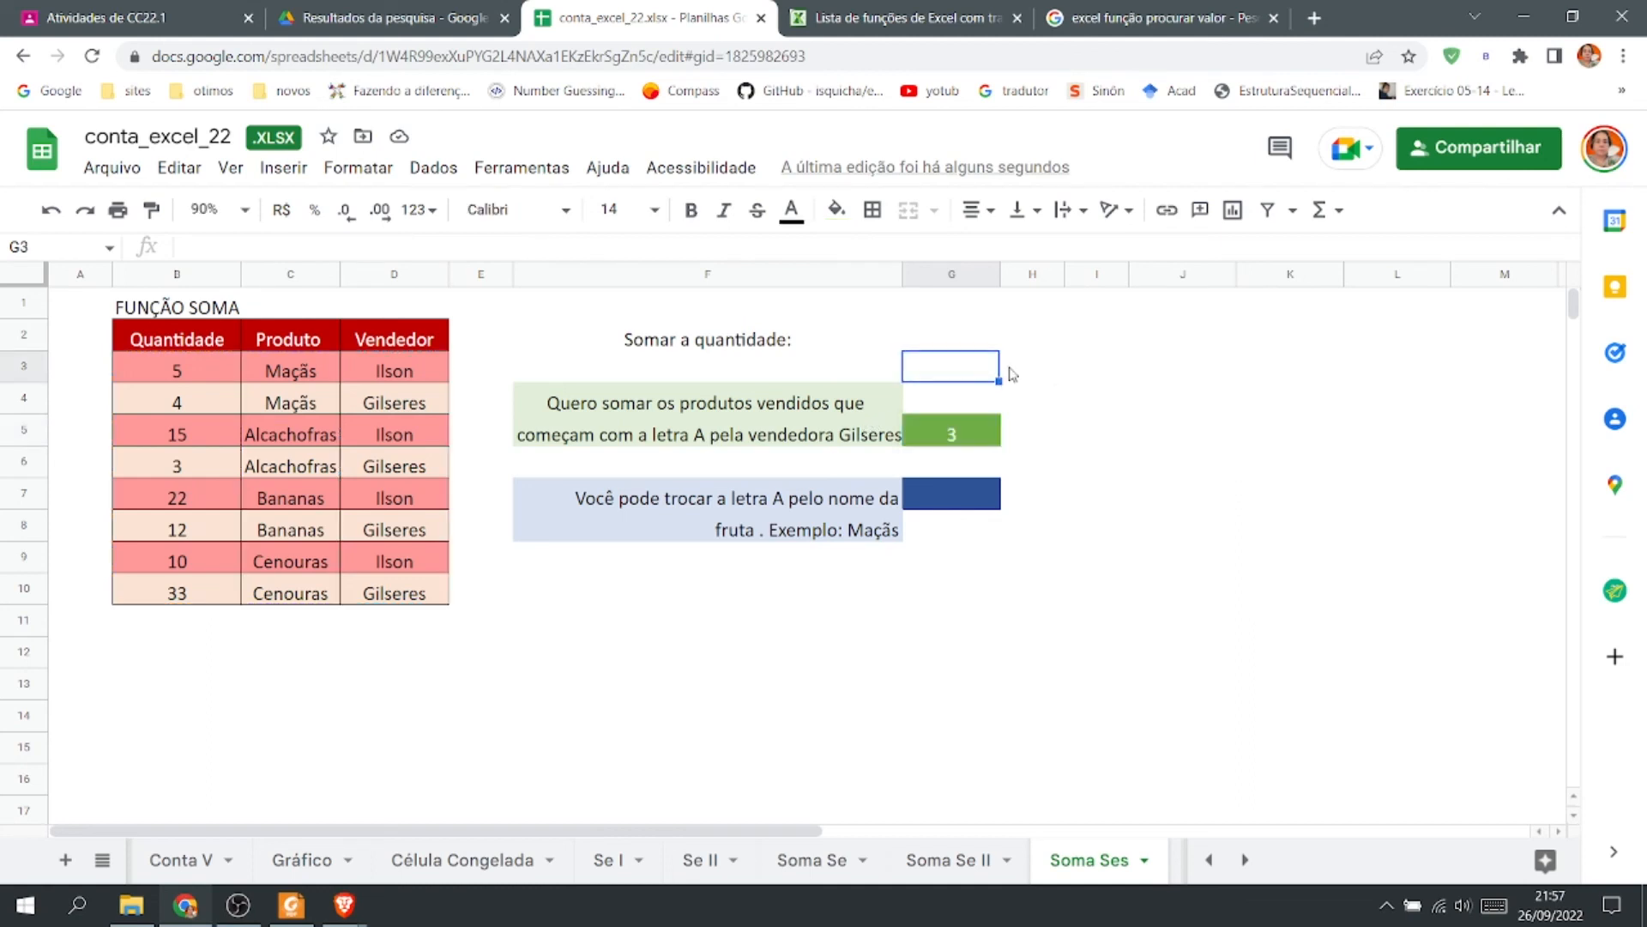
type("'")
key("ctrl+v")
key("Return")
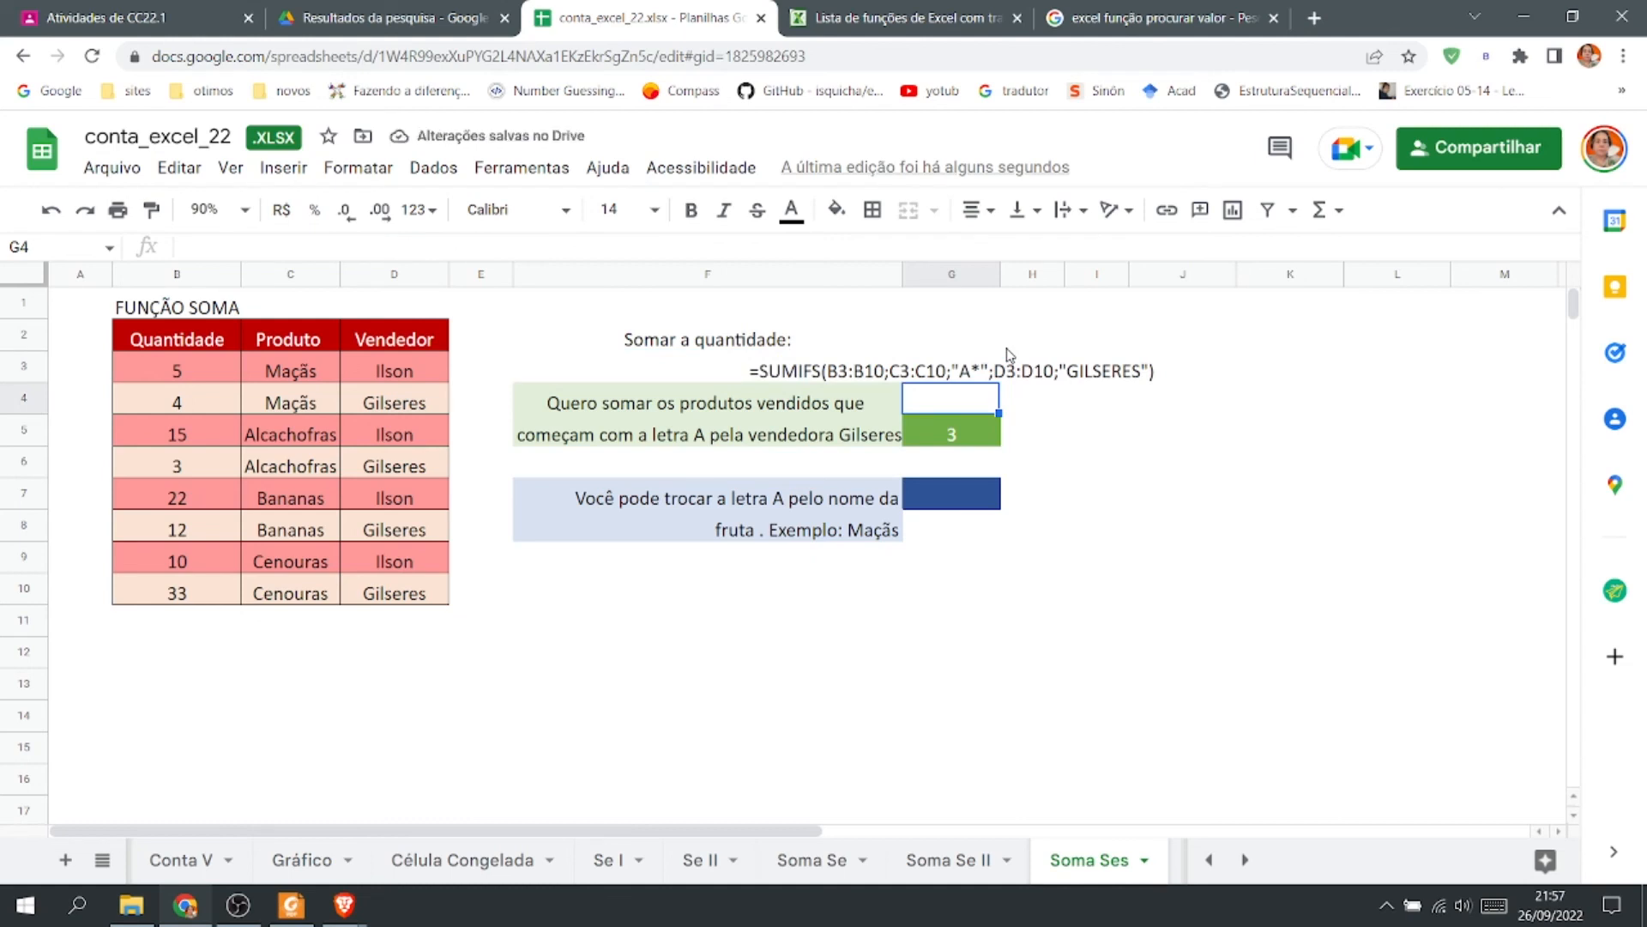
double_click(855, 367)
key("Tab")
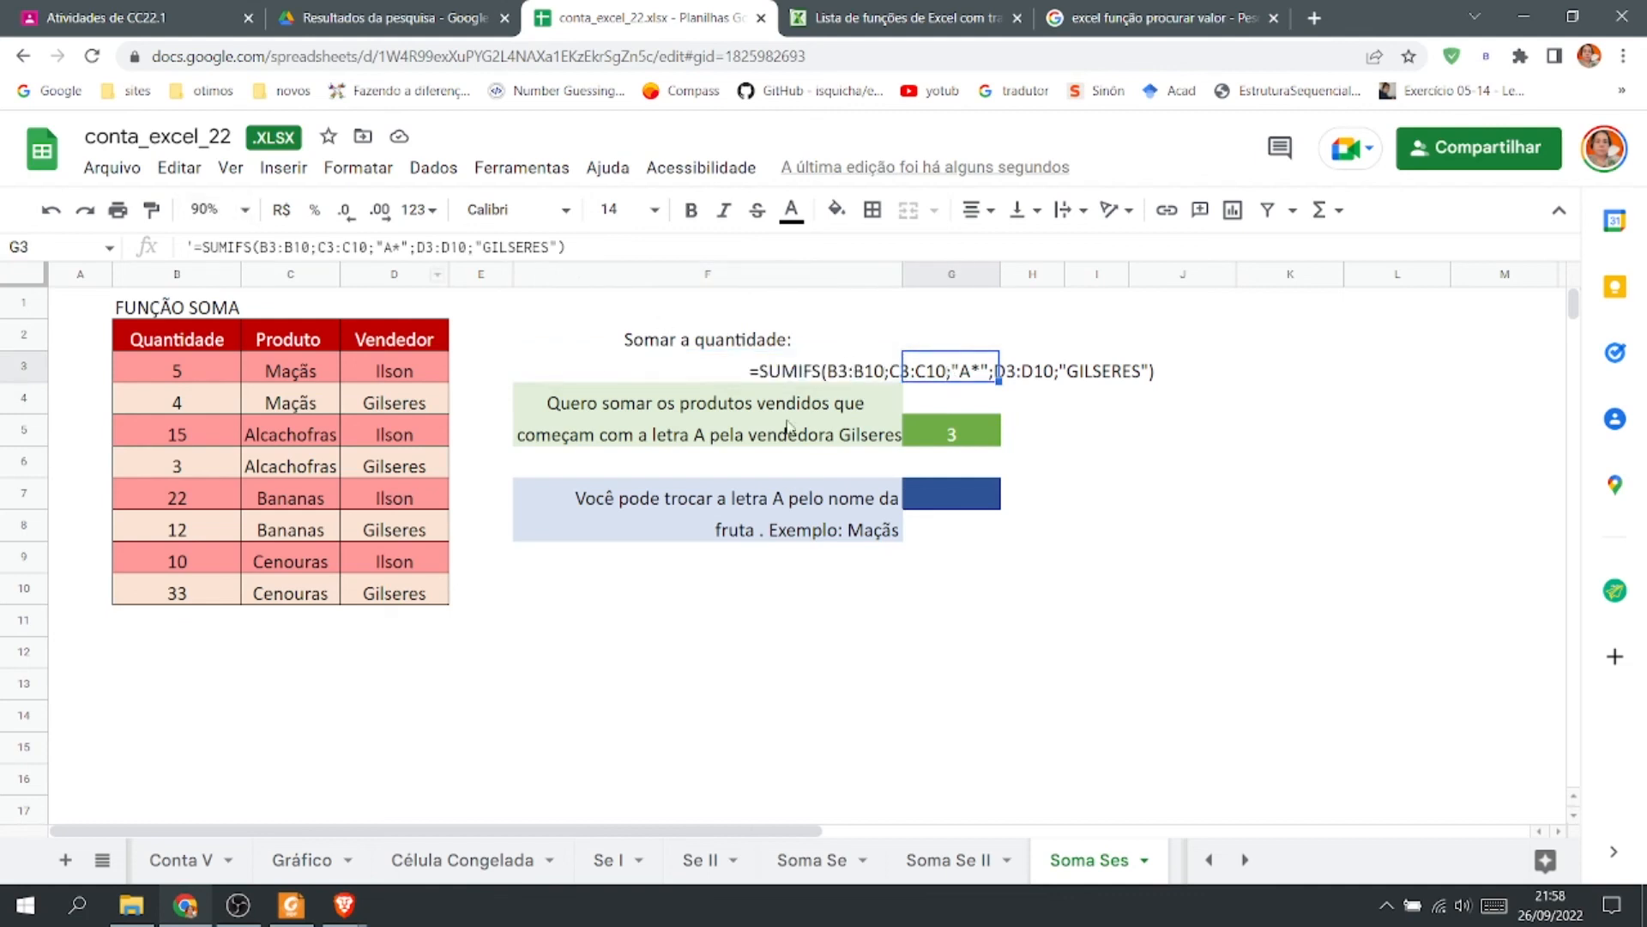
double_click(864, 371)
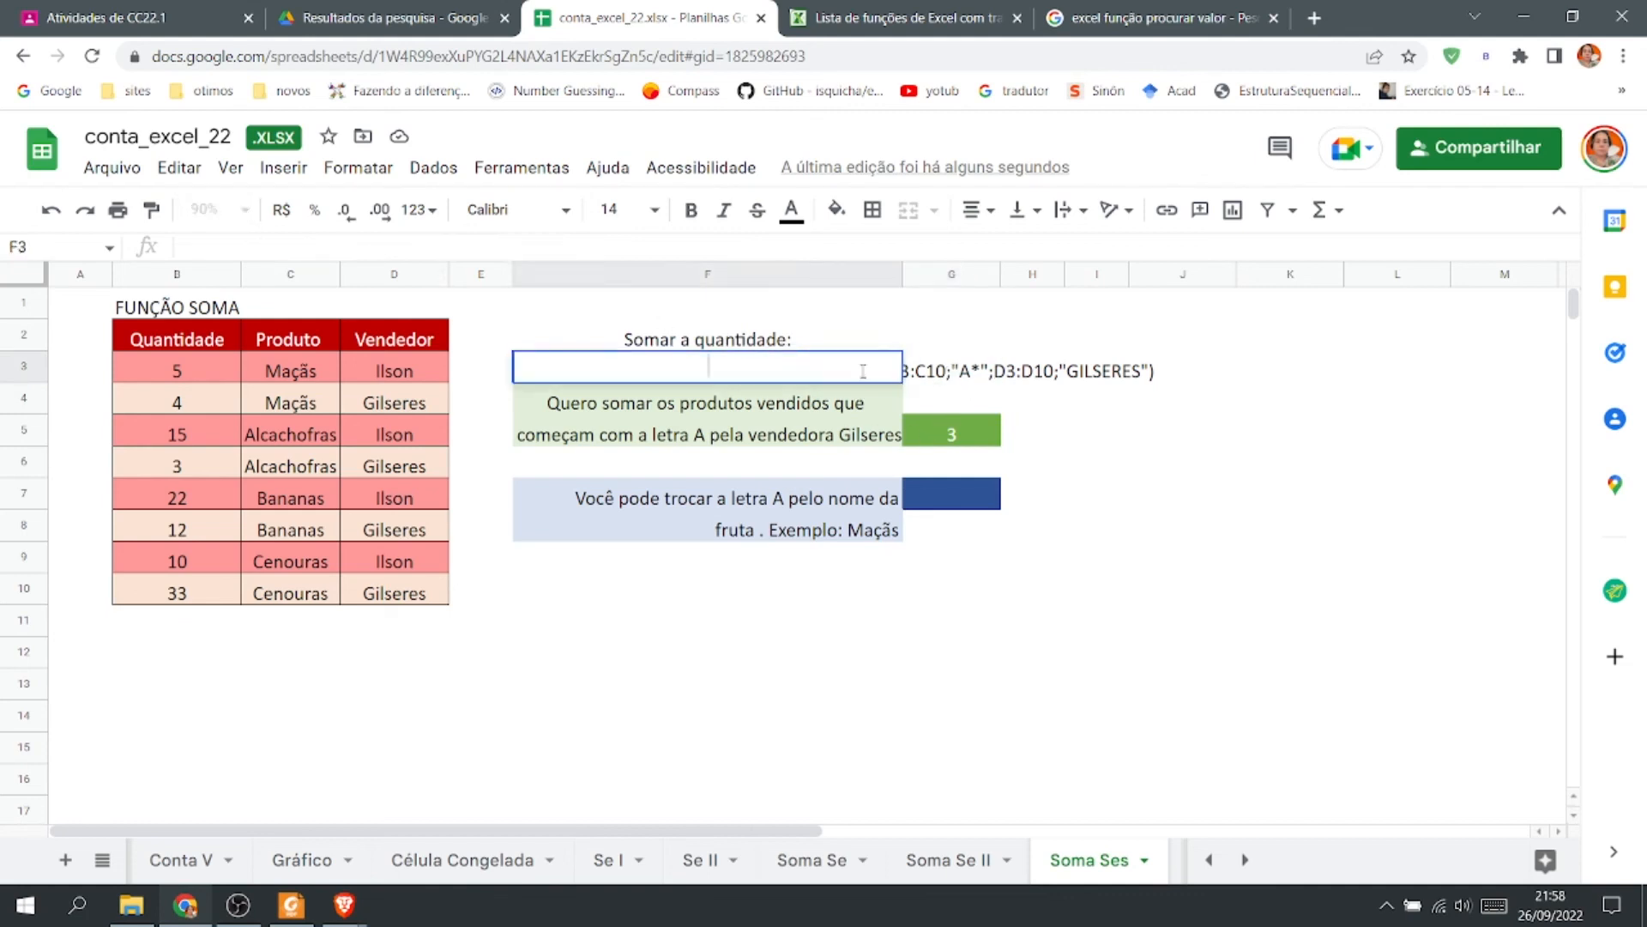
left_click(950, 378)
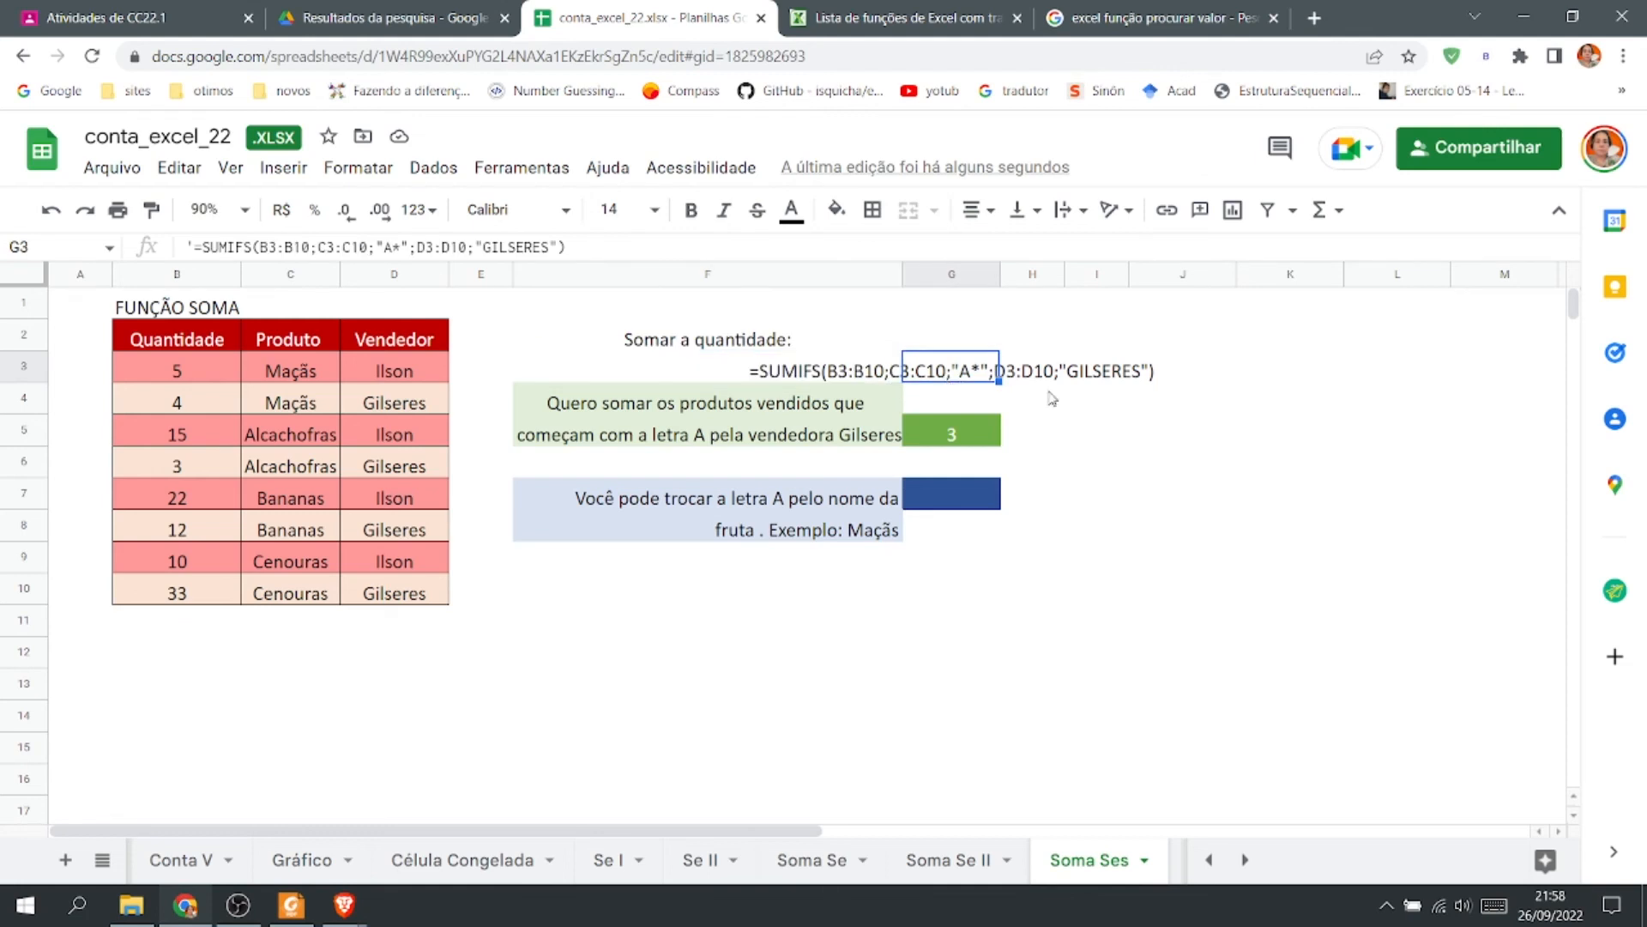
left_click(1210, 364)
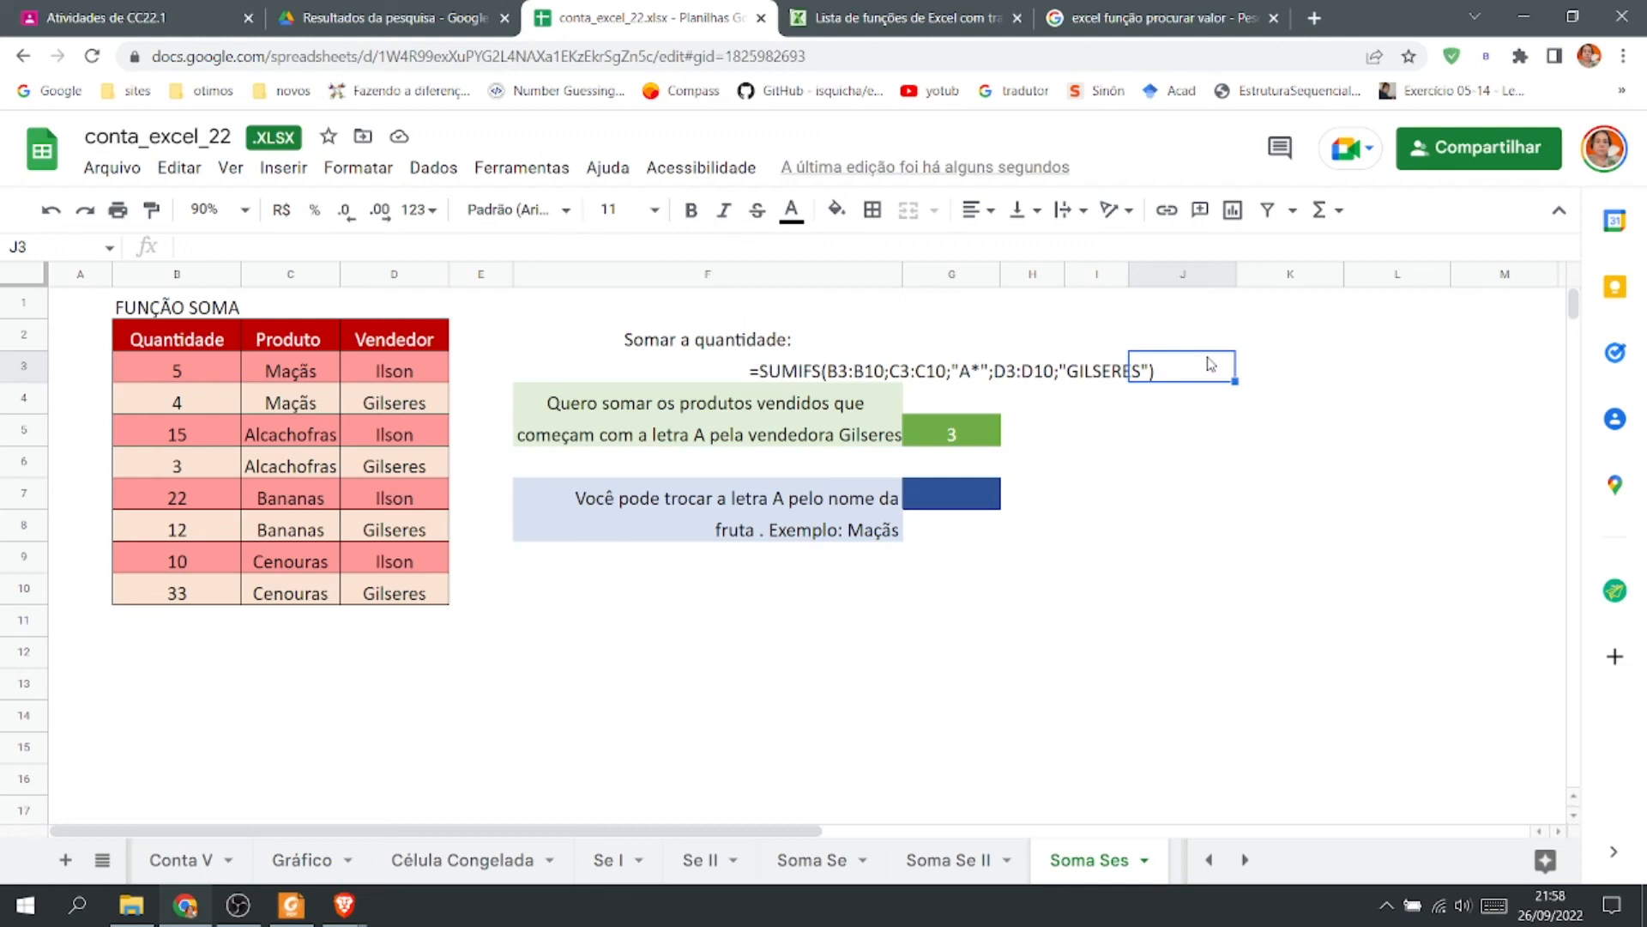
Change the product in C10 to AMEIXA, then undo that change.
left_click(285, 598)
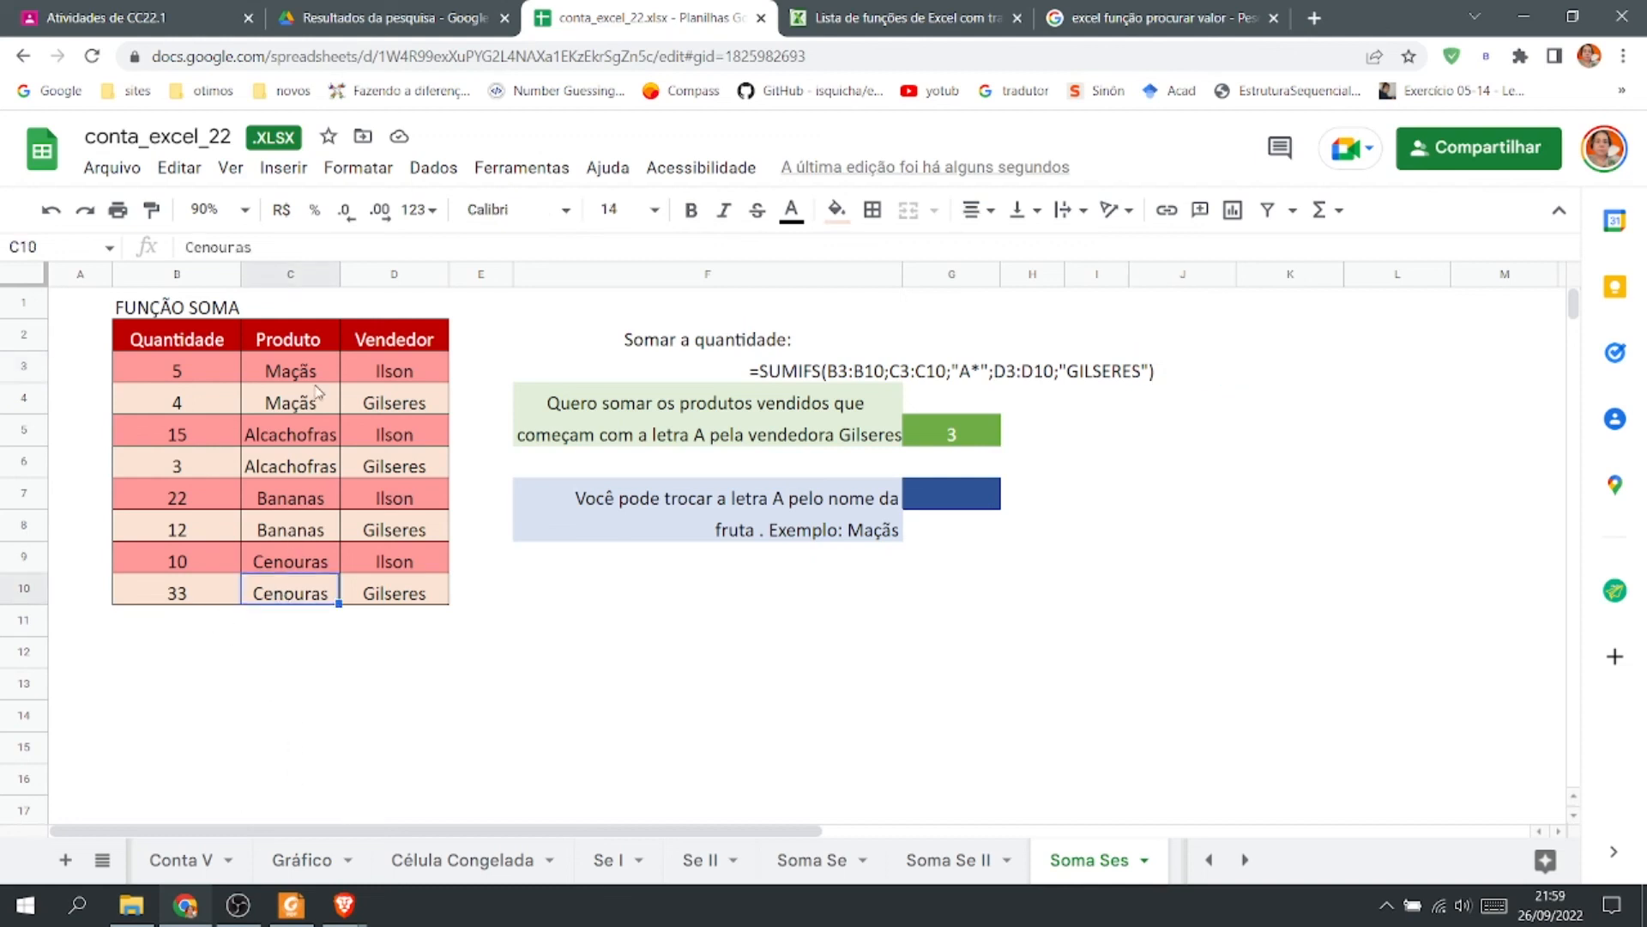
type("AMEIXA")
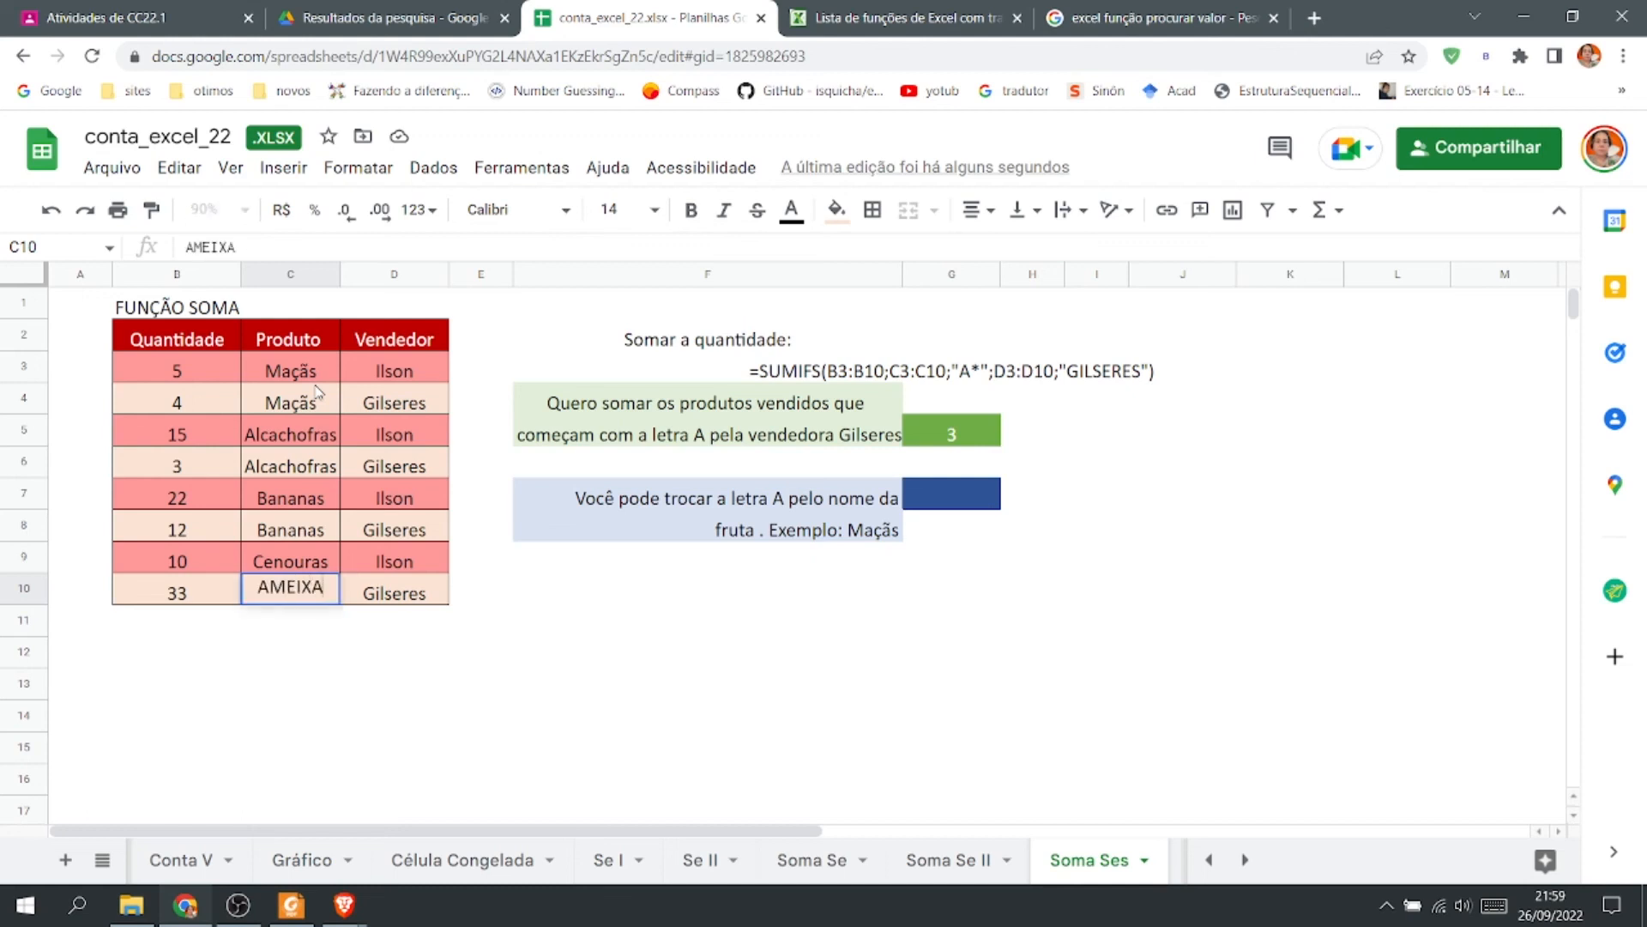
key("Return")
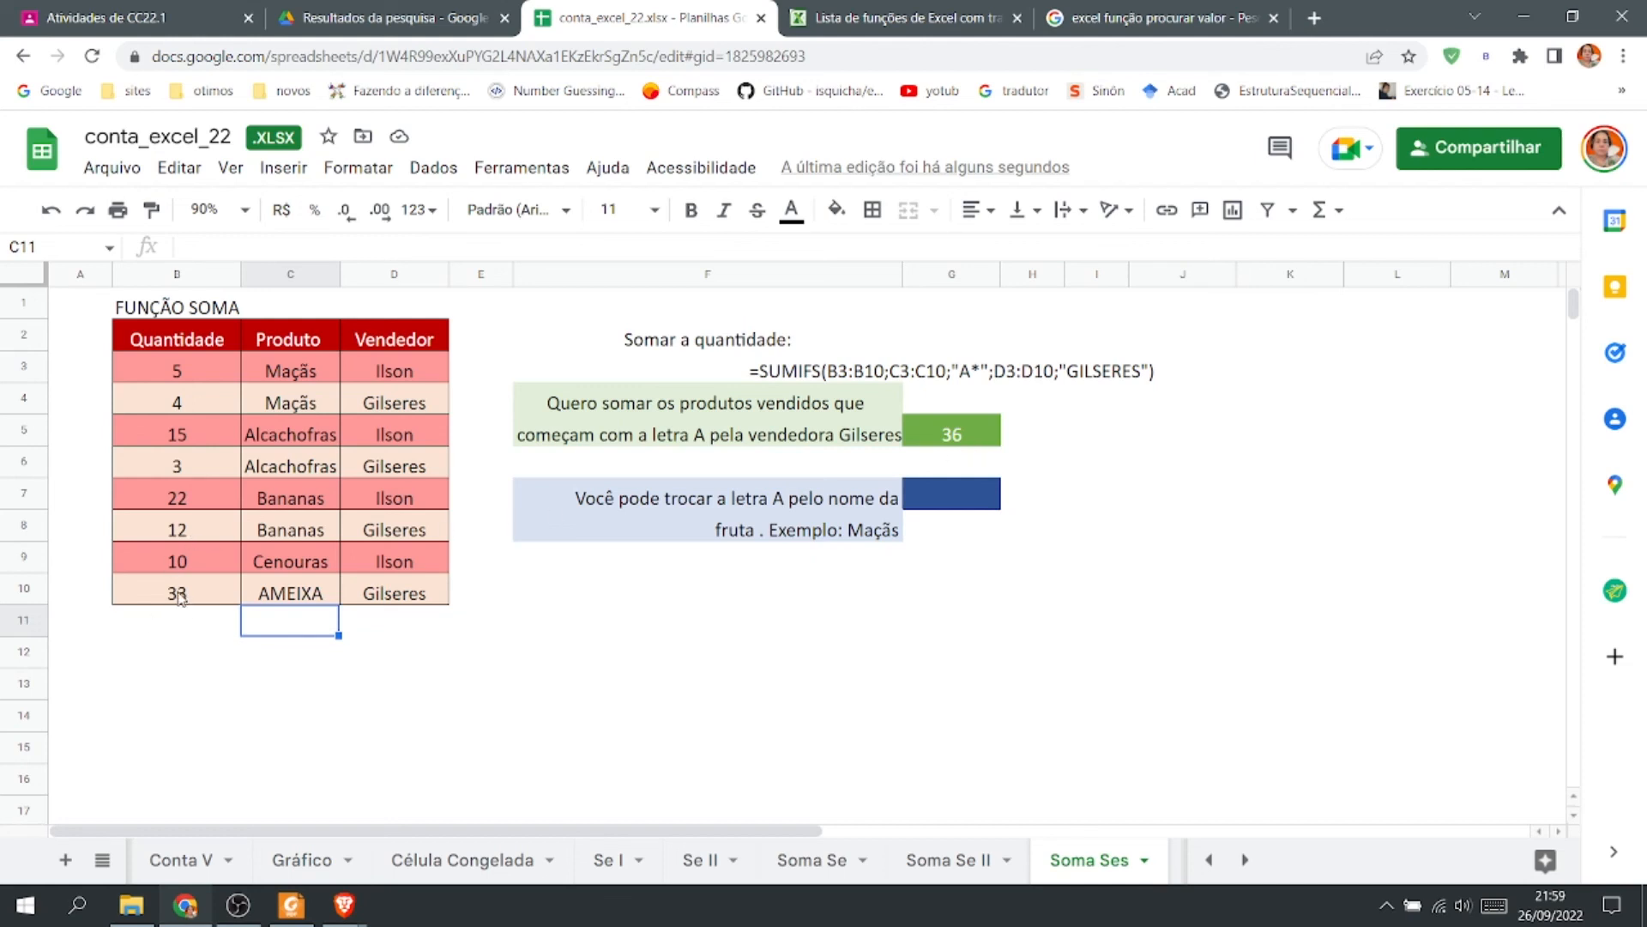
left_click(58, 219)
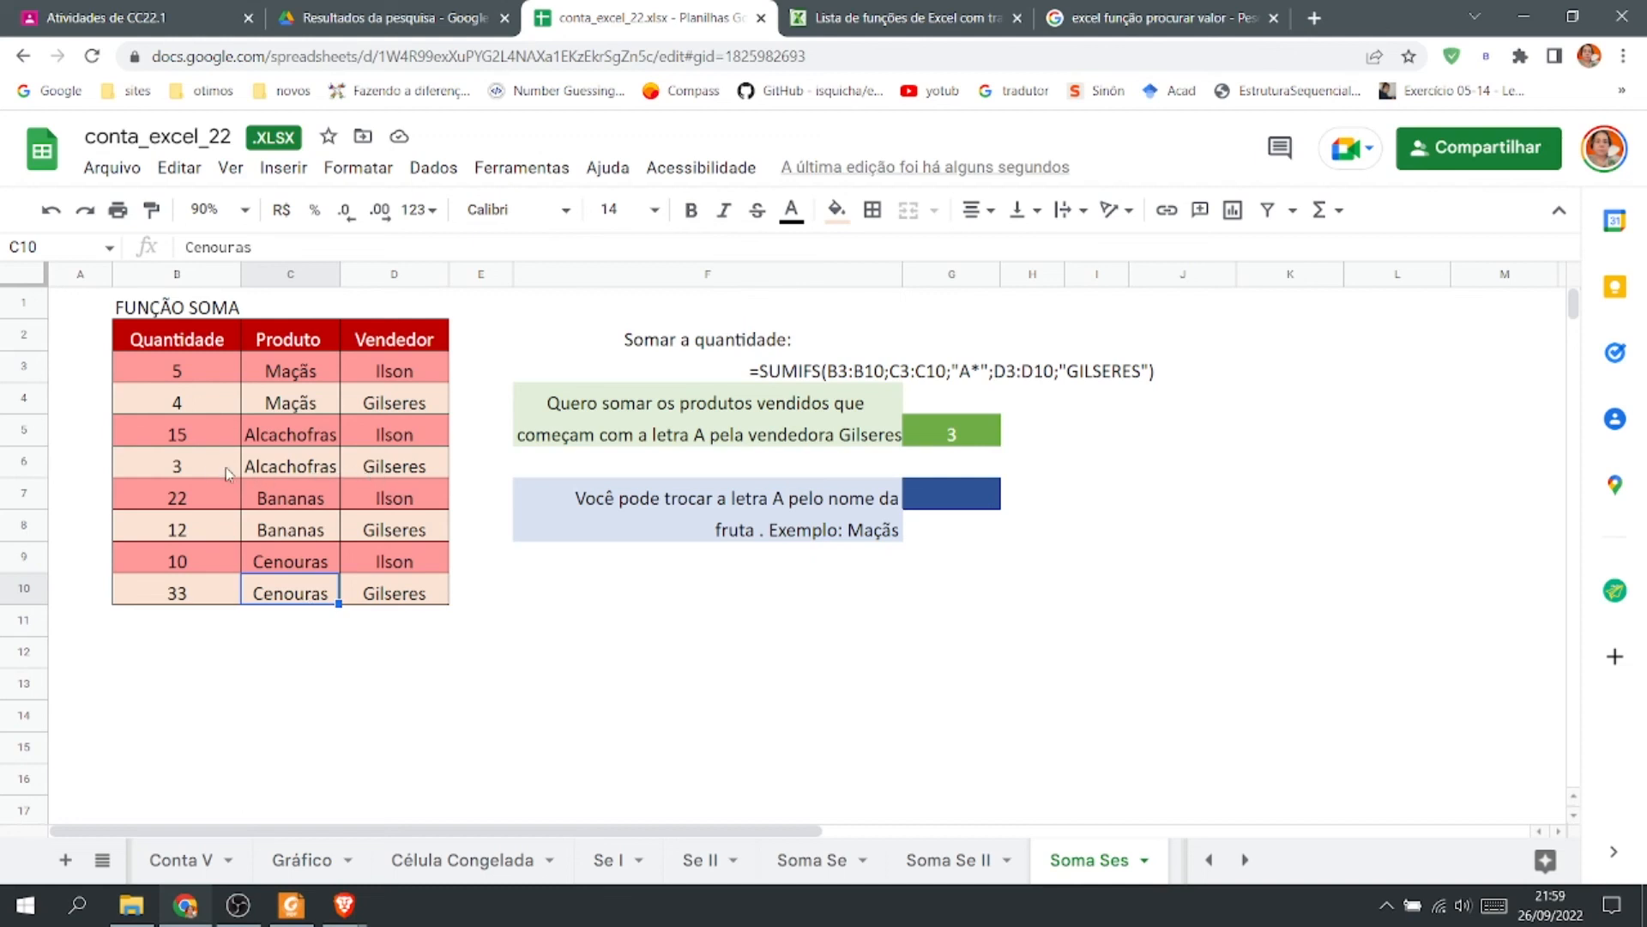
Try again to change the product in C10 to AMEIXA, then undo that edit.
left_click_drag(199, 467, 378, 470)
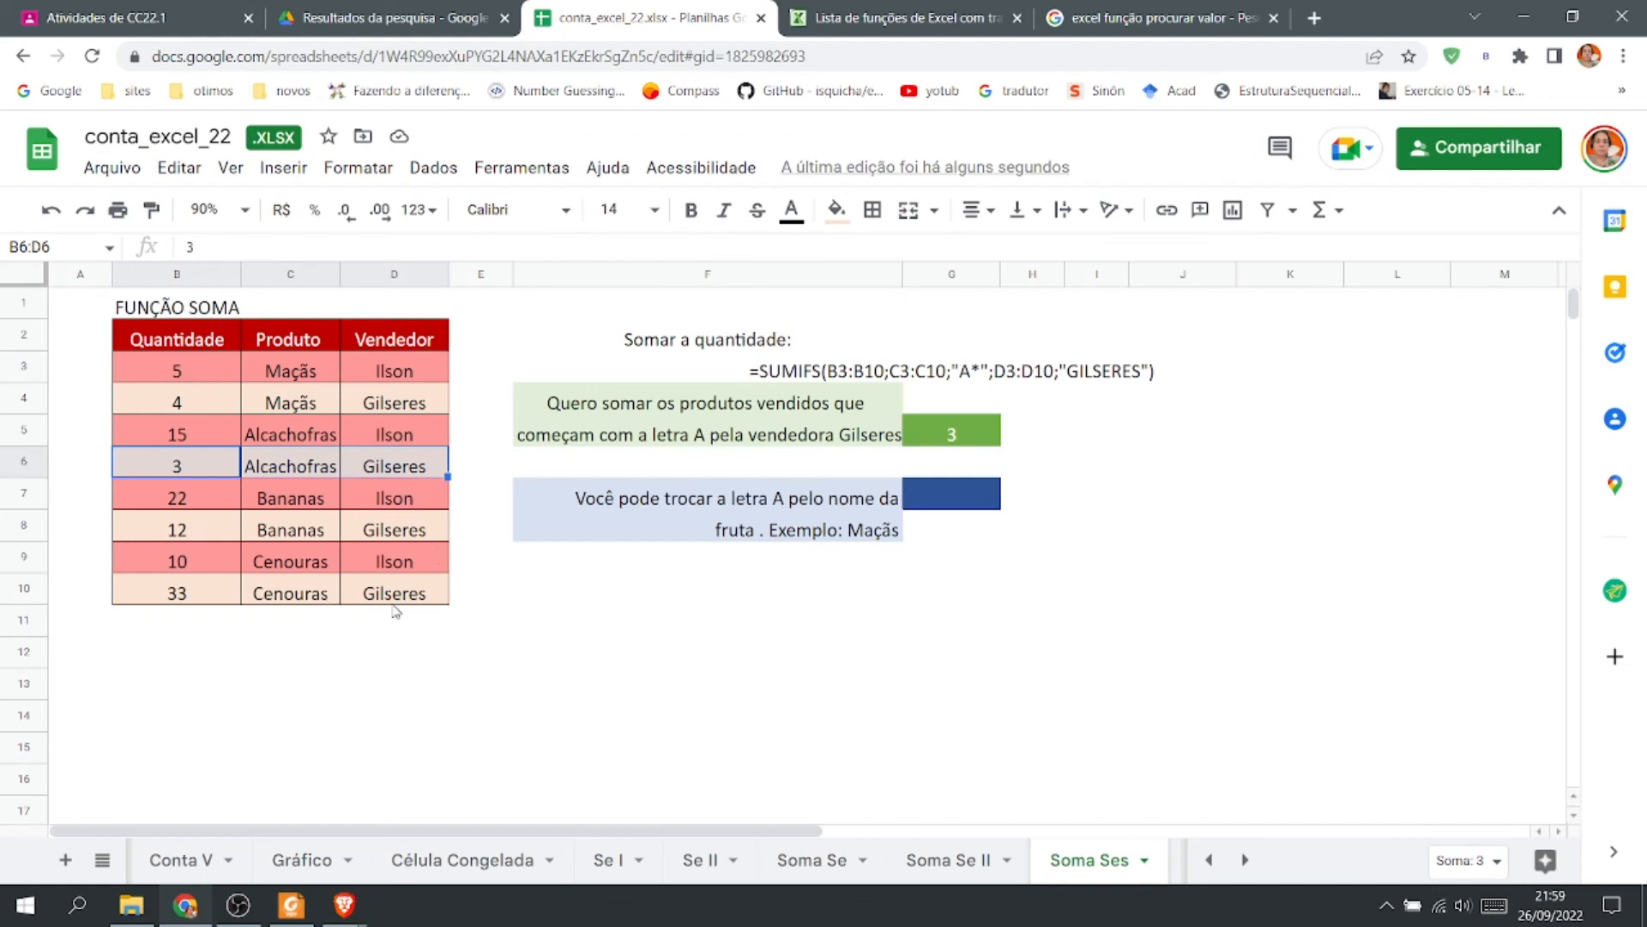
left_click(307, 600)
double_click(307, 599)
type("AMEIR")
key("BackSpace")
type("XA")
key("Return")
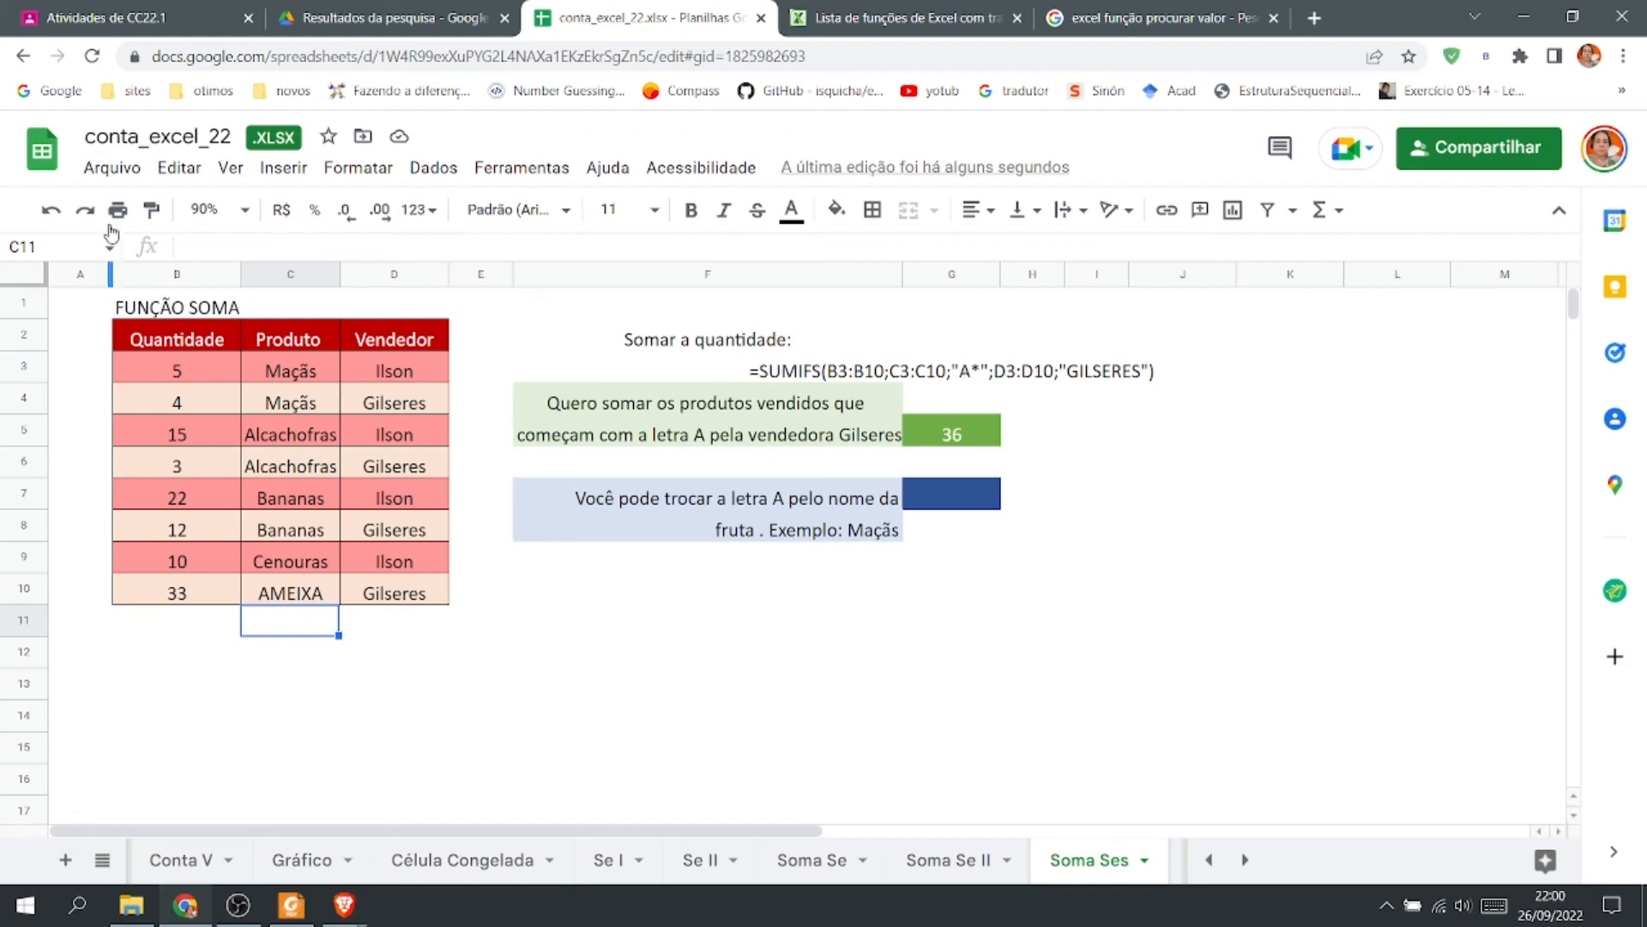
left_click(53, 212)
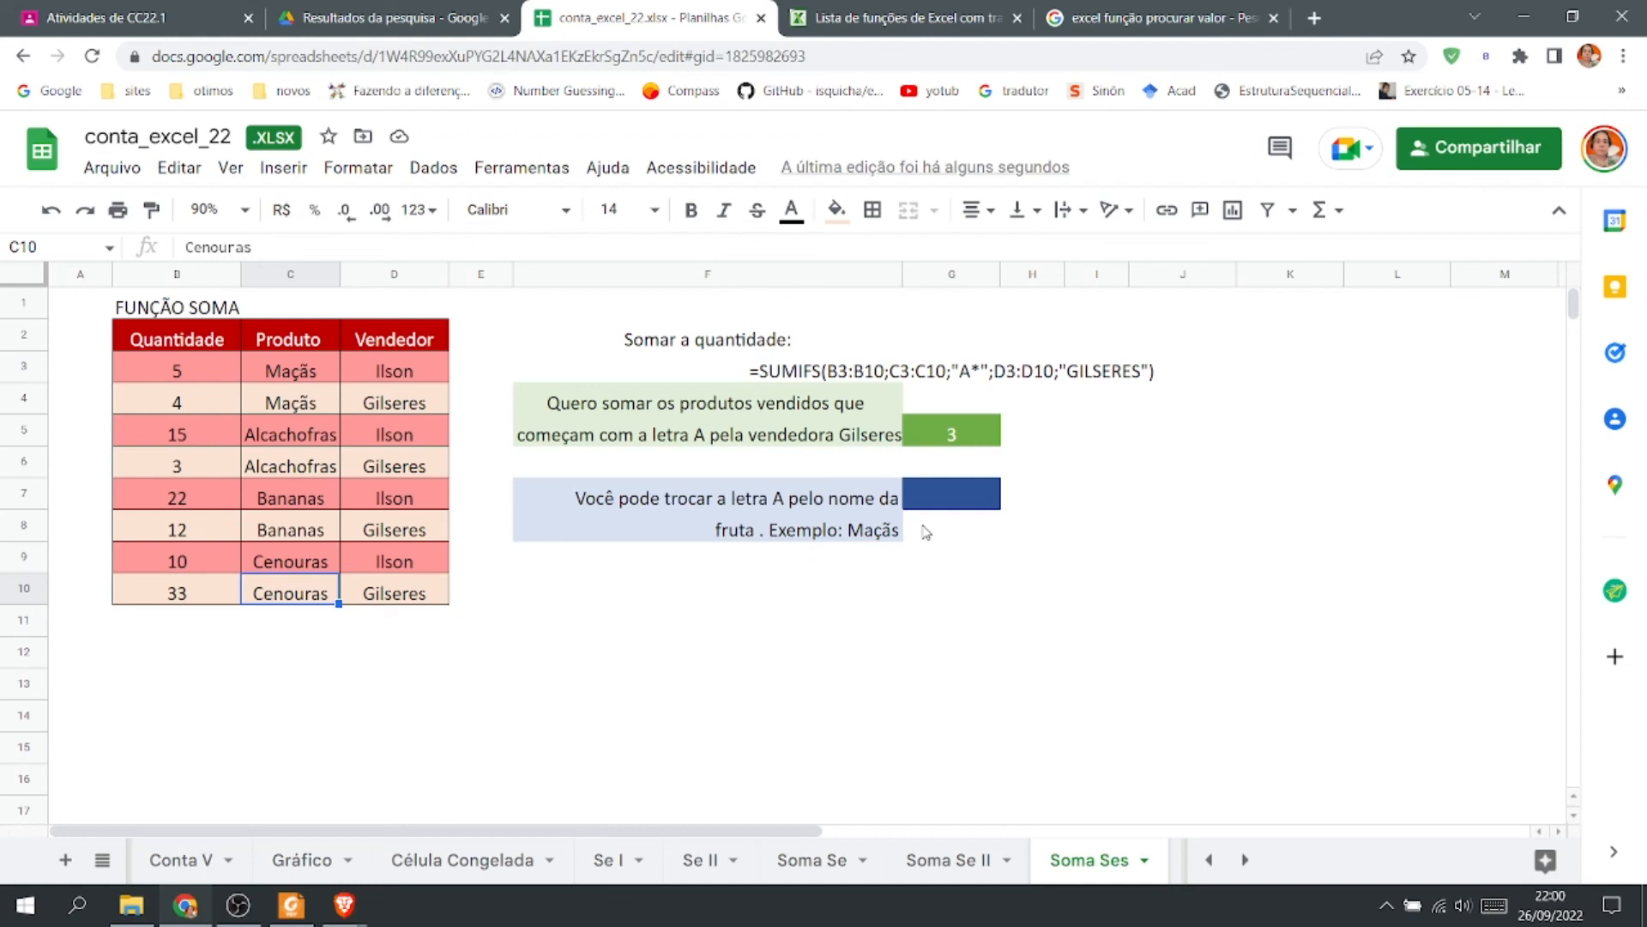
Copy the SUMIFS formula text from G3 and paste it into G7.
left_click(775, 375)
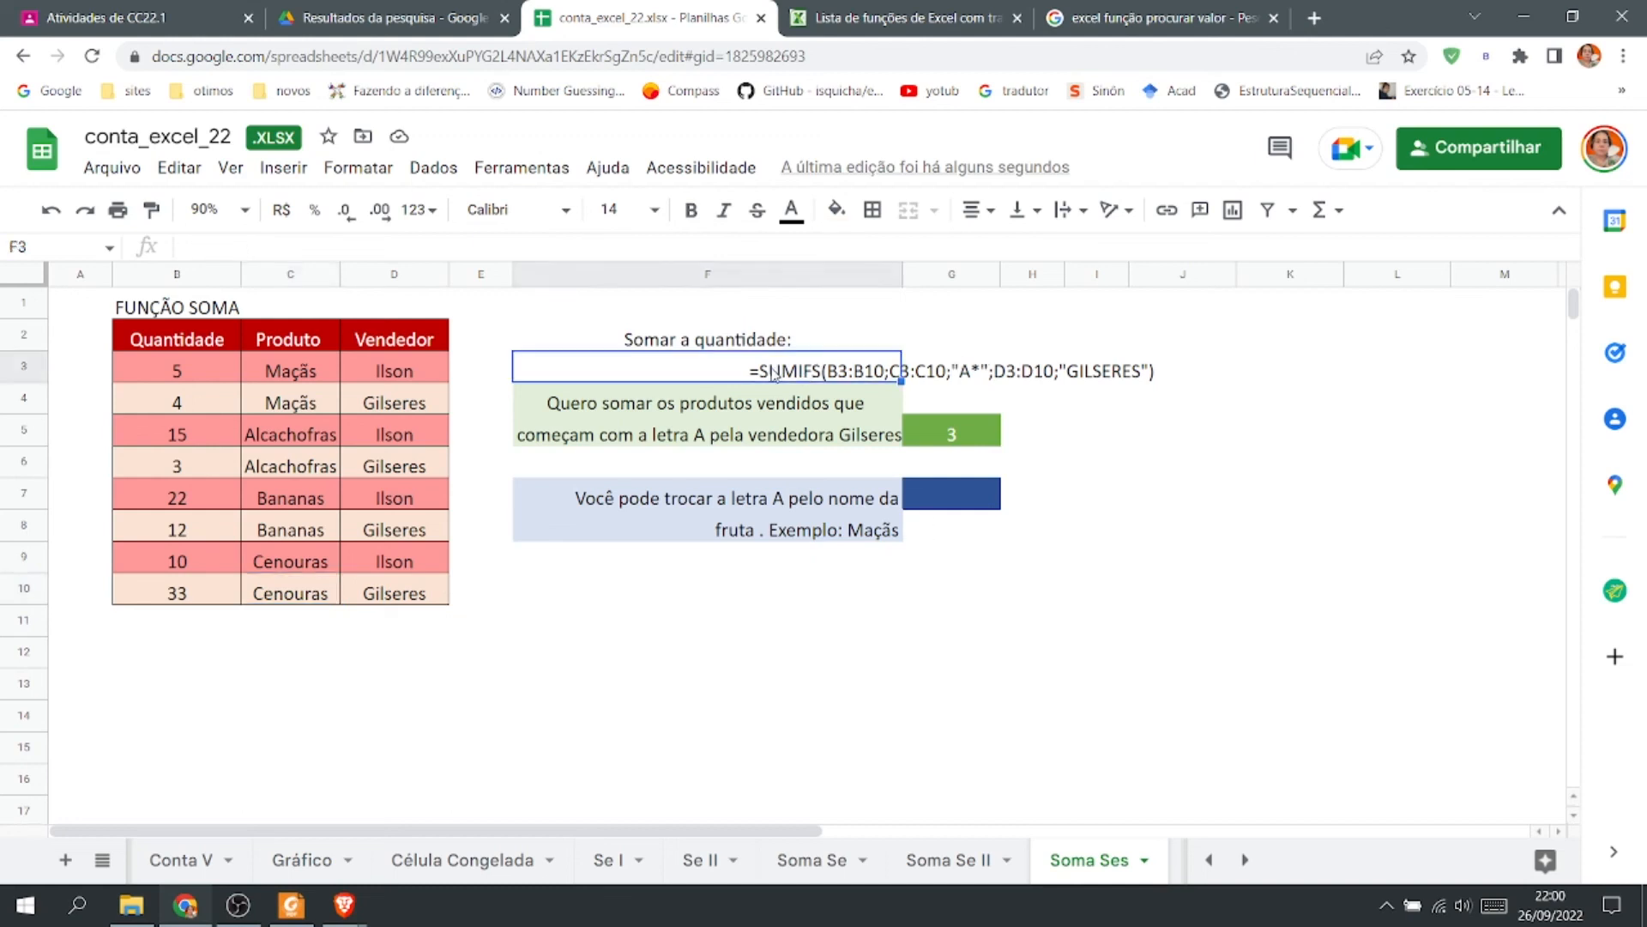
left_click(932, 377)
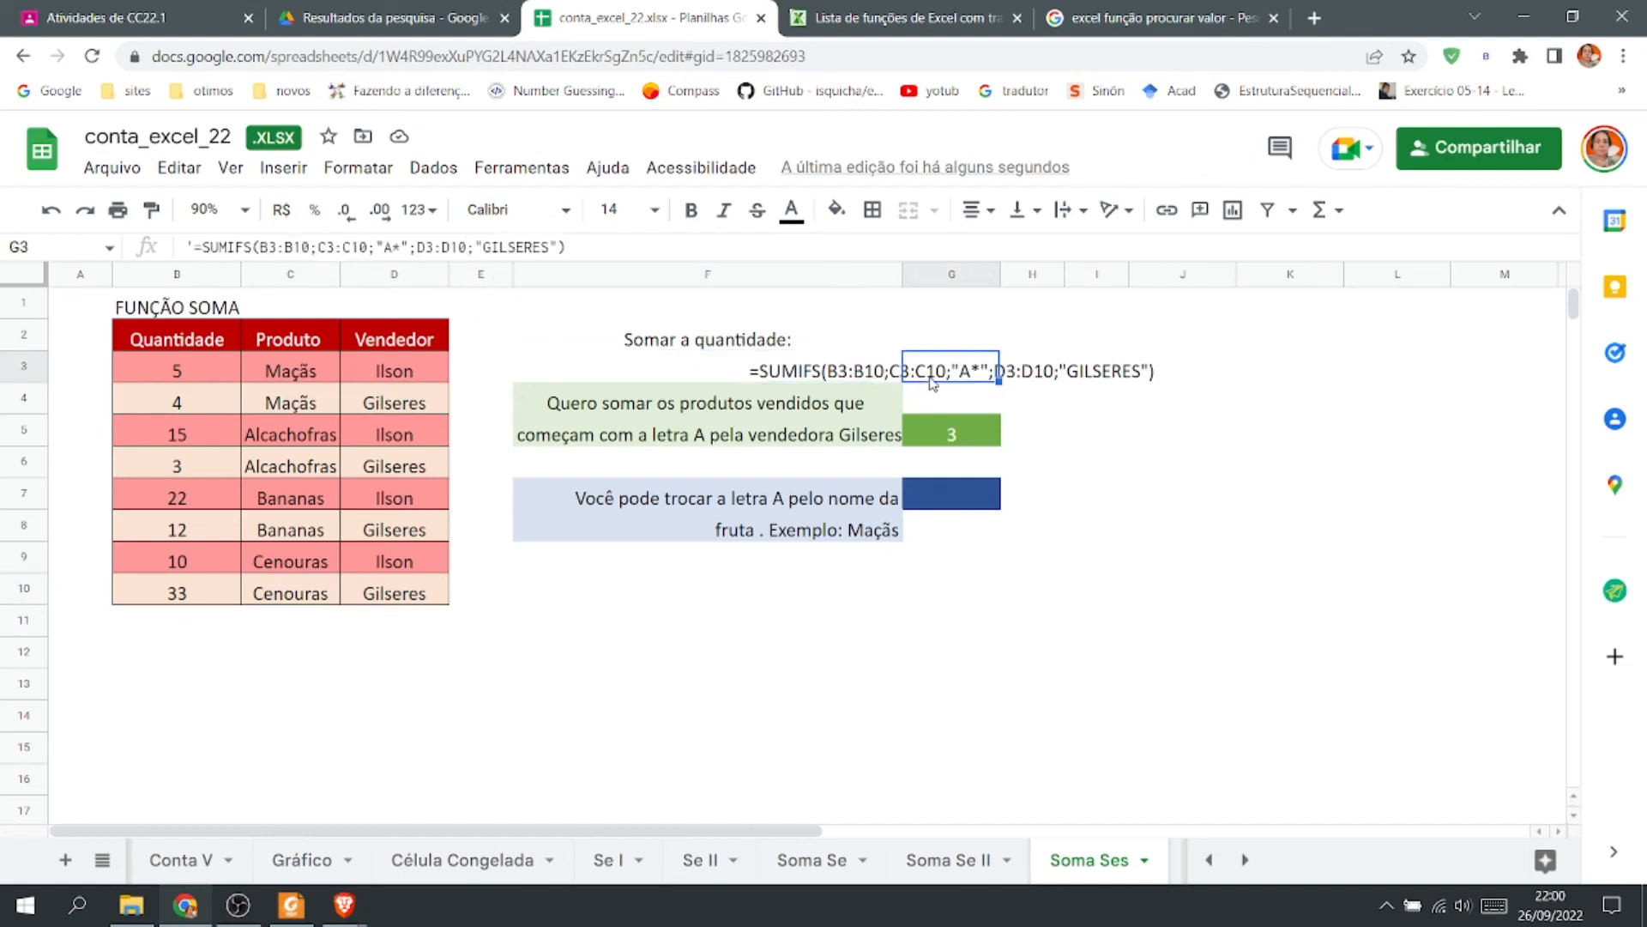
left_click_drag(598, 250, 156, 252)
key("ctrl+c")
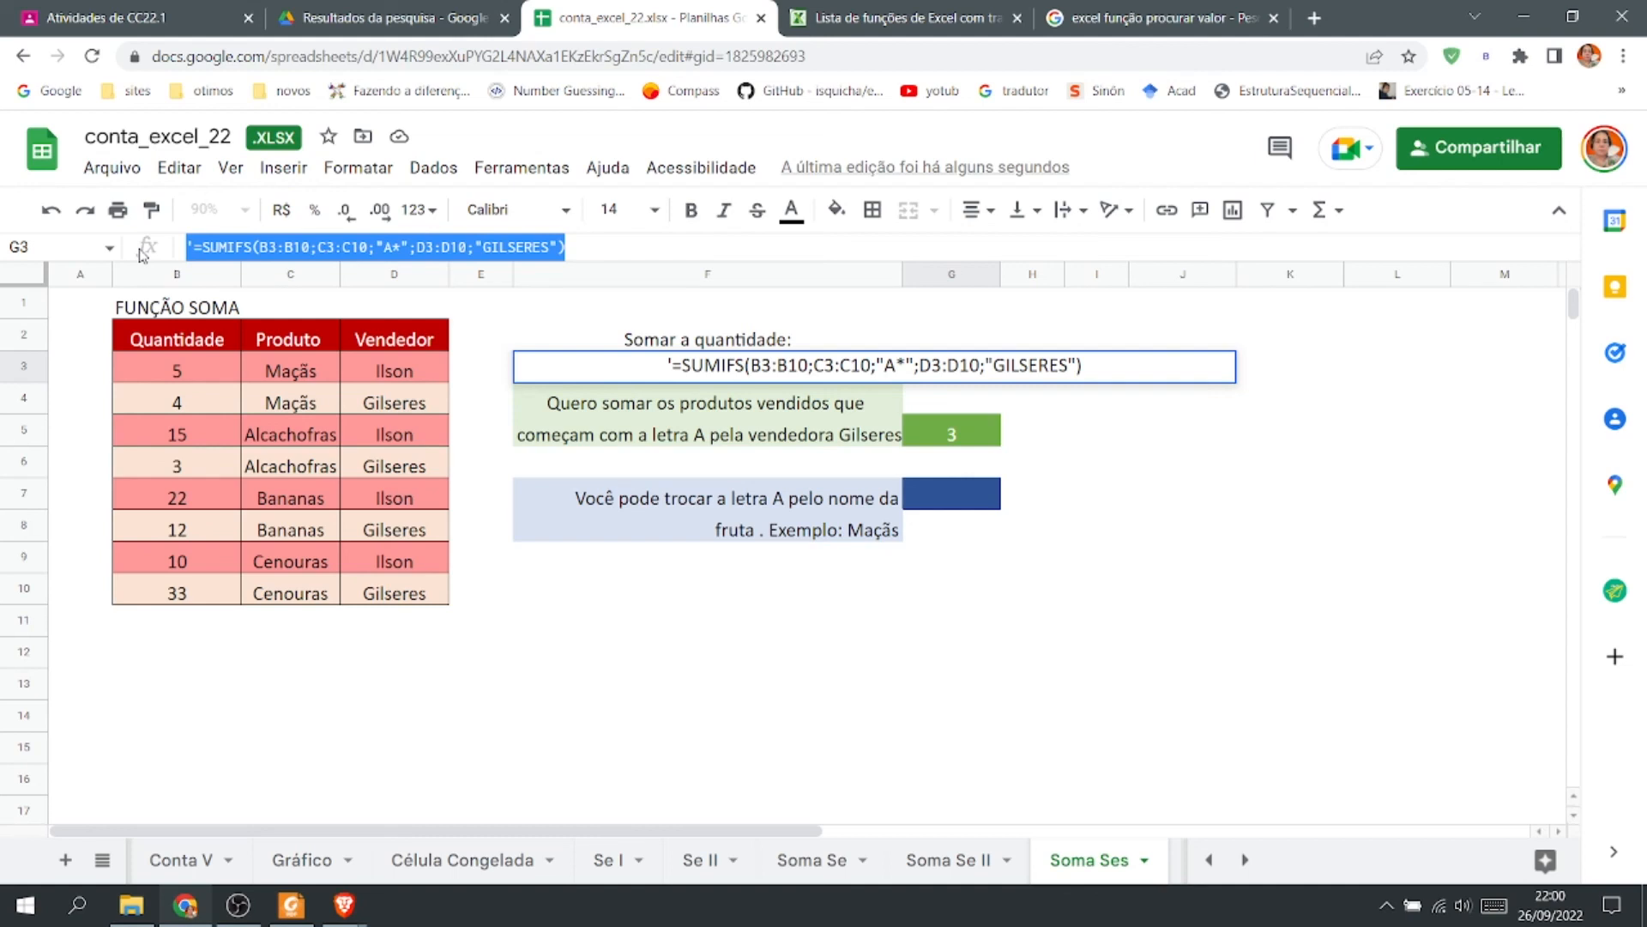
left_click(951, 495)
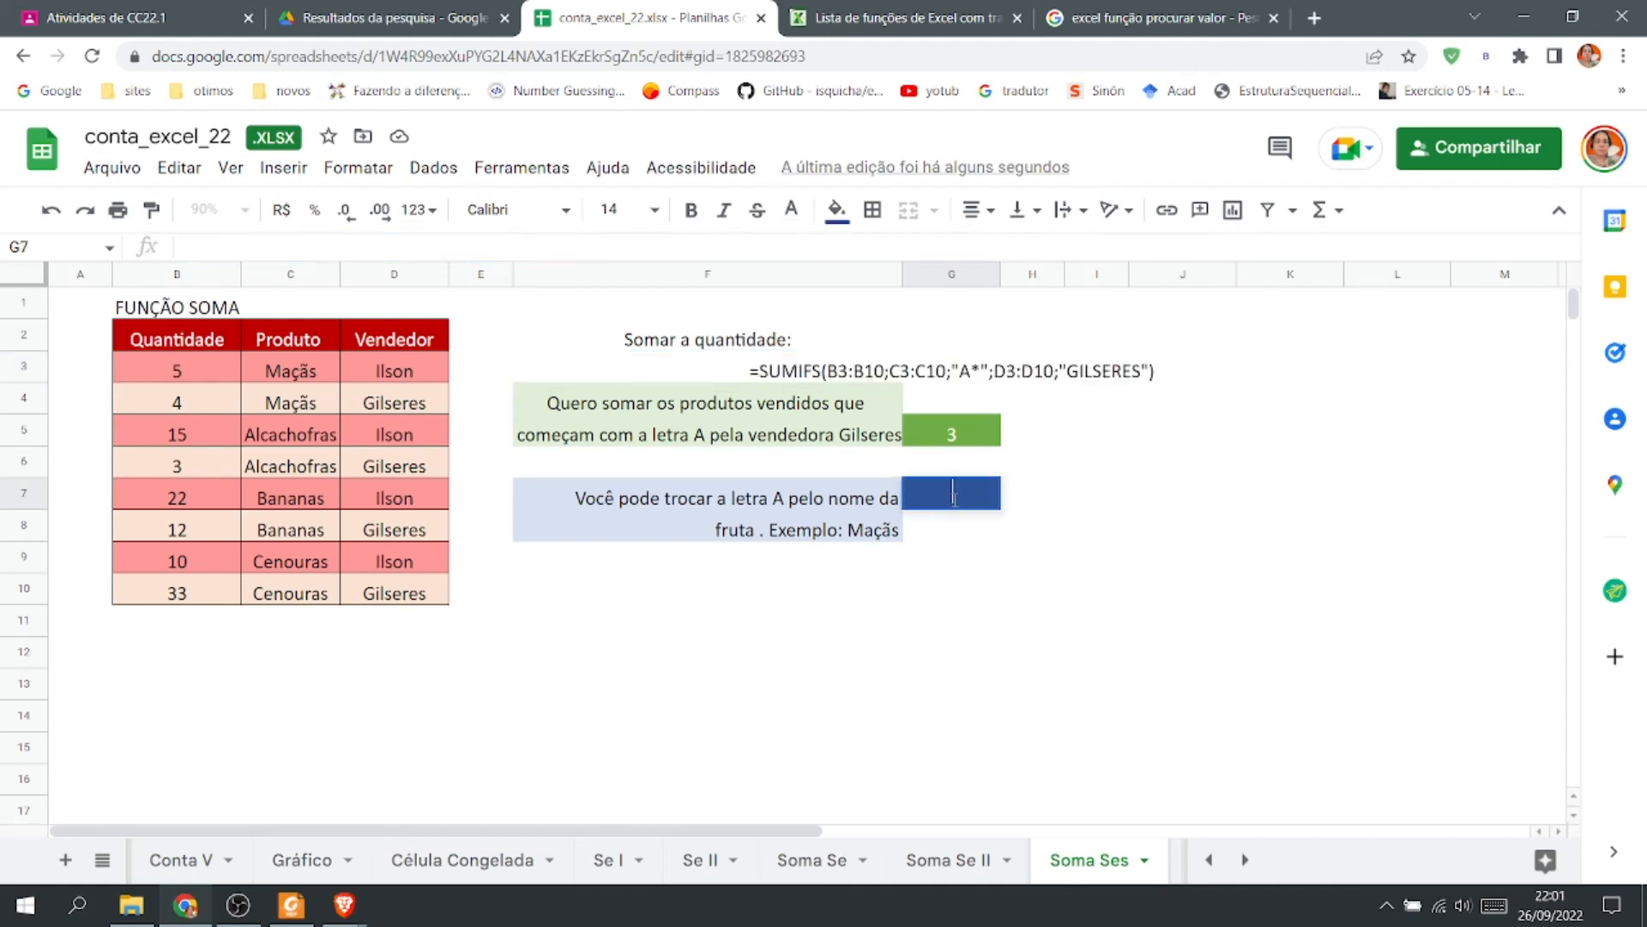
key("ctrl+v")
In G7, remove the leading apostrophe and replace the "A*" criterion with "MAÇÃS", then enter the formula.
left_click(669, 487)
key("BackSpace")
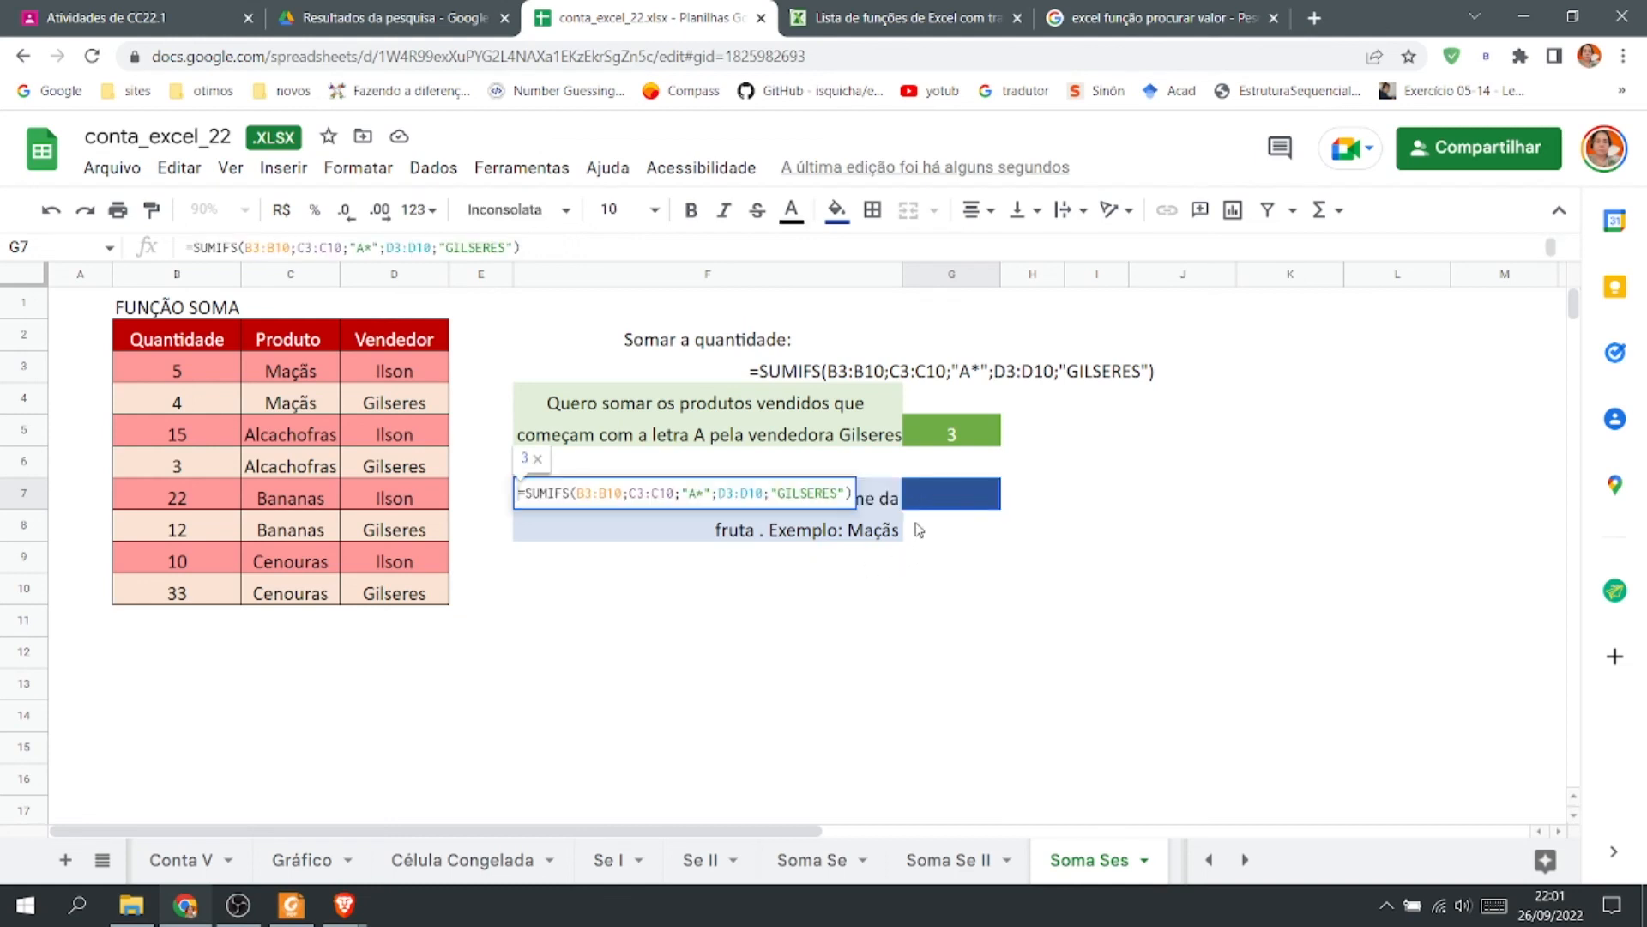
left_click_drag(689, 495, 707, 496)
type("MAÇÃU")
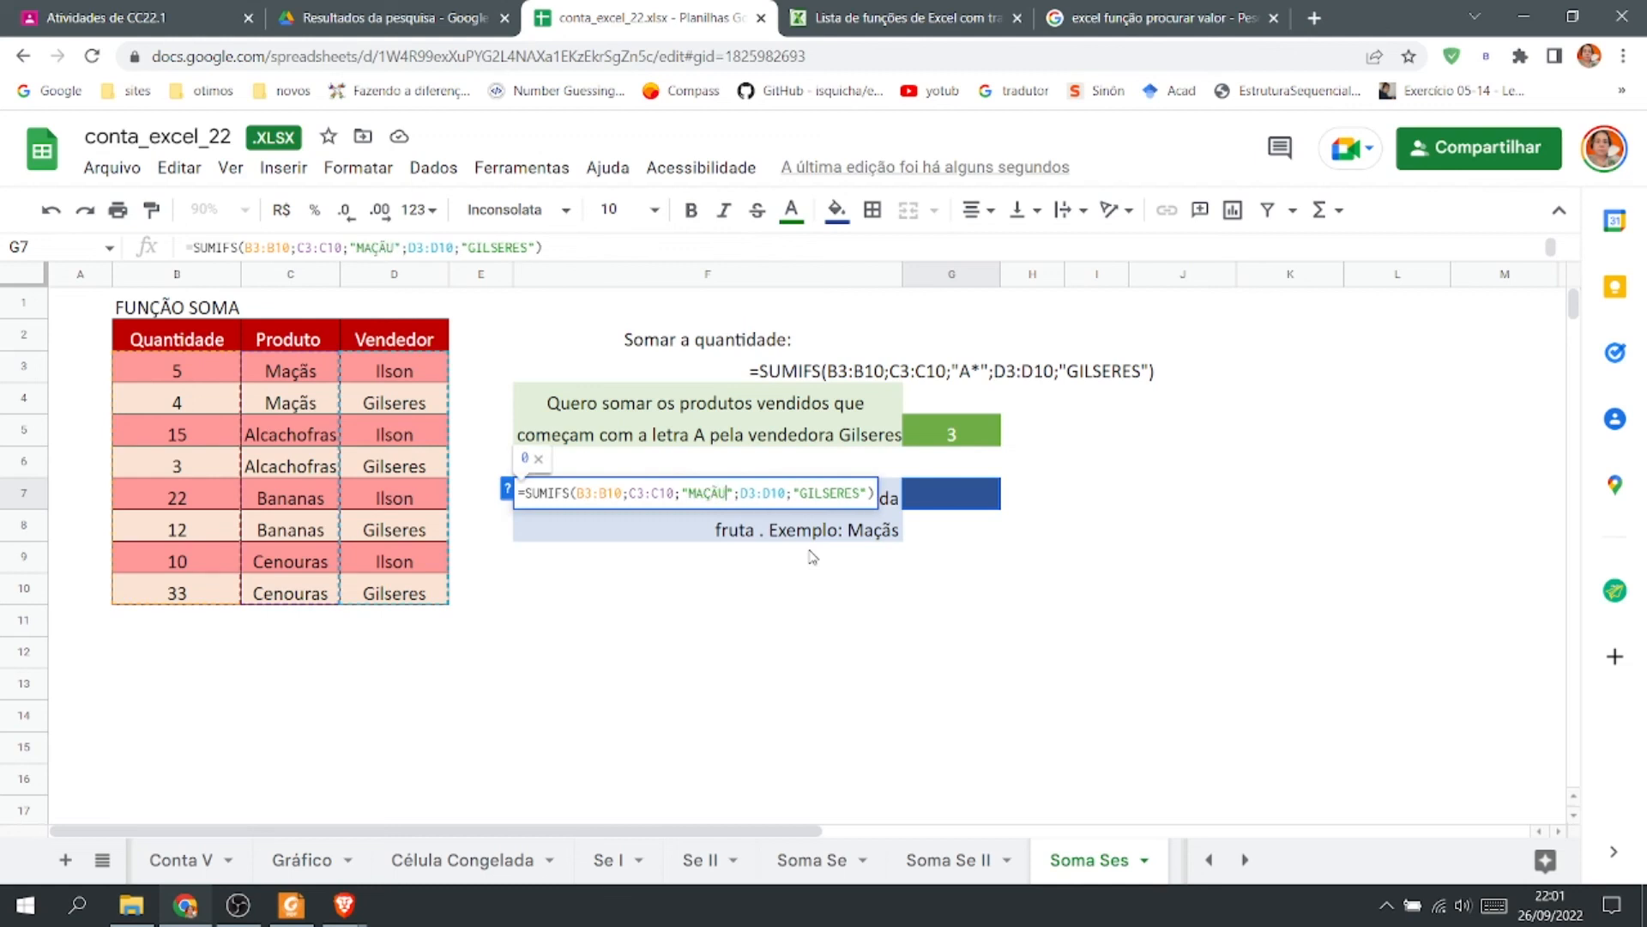
key("BackSpace")
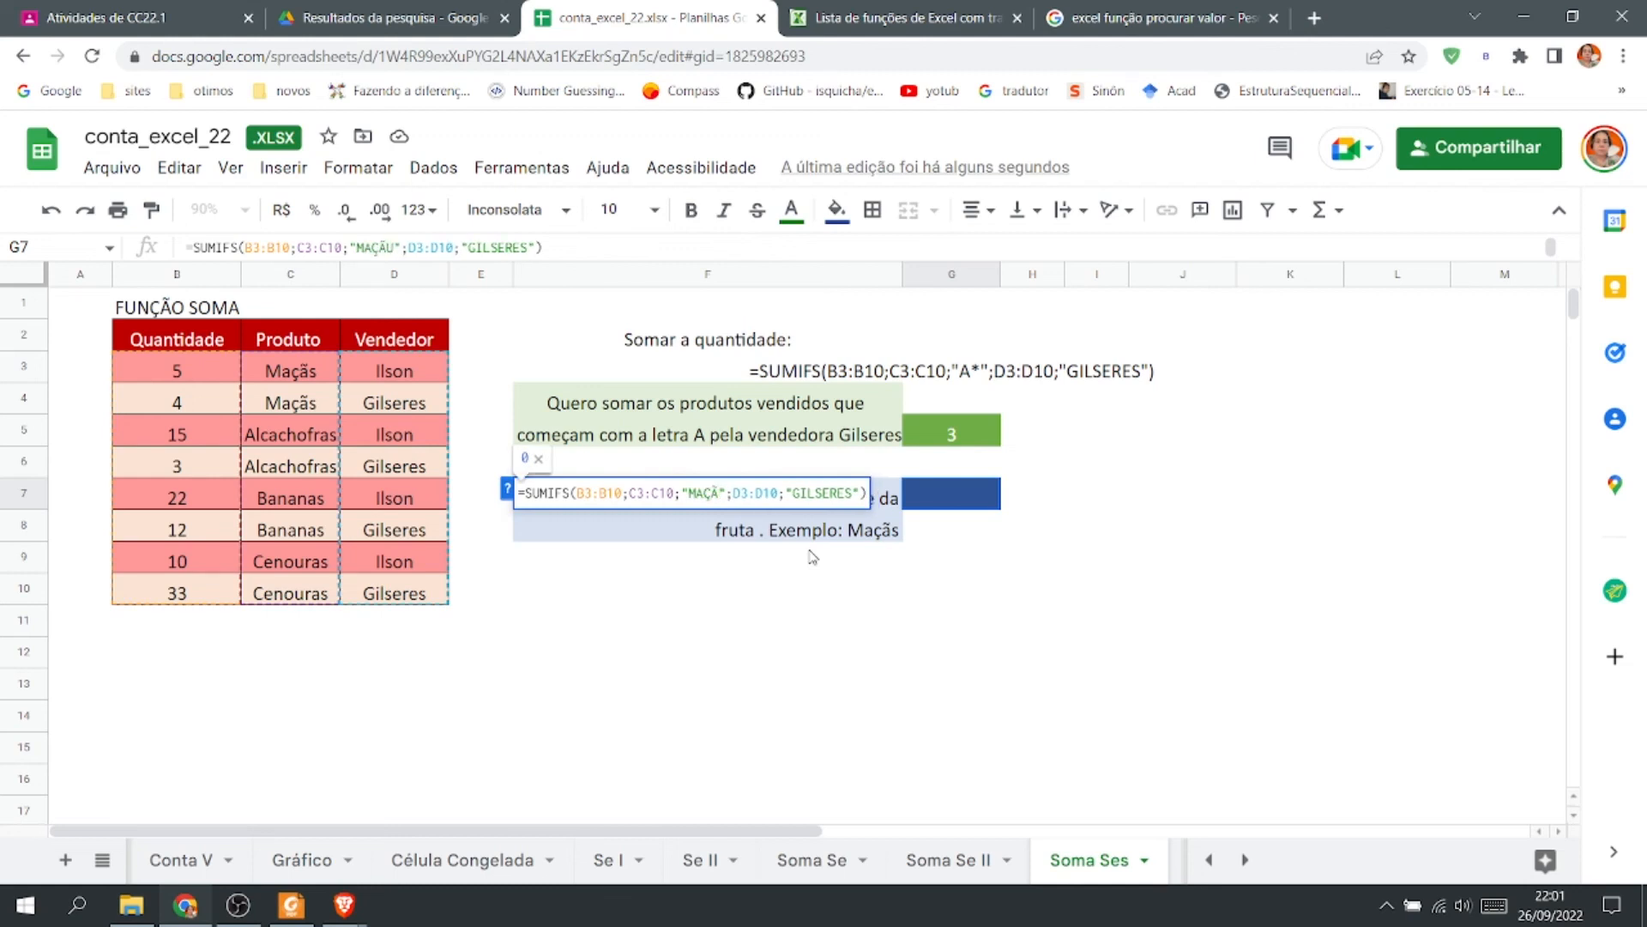
type("S")
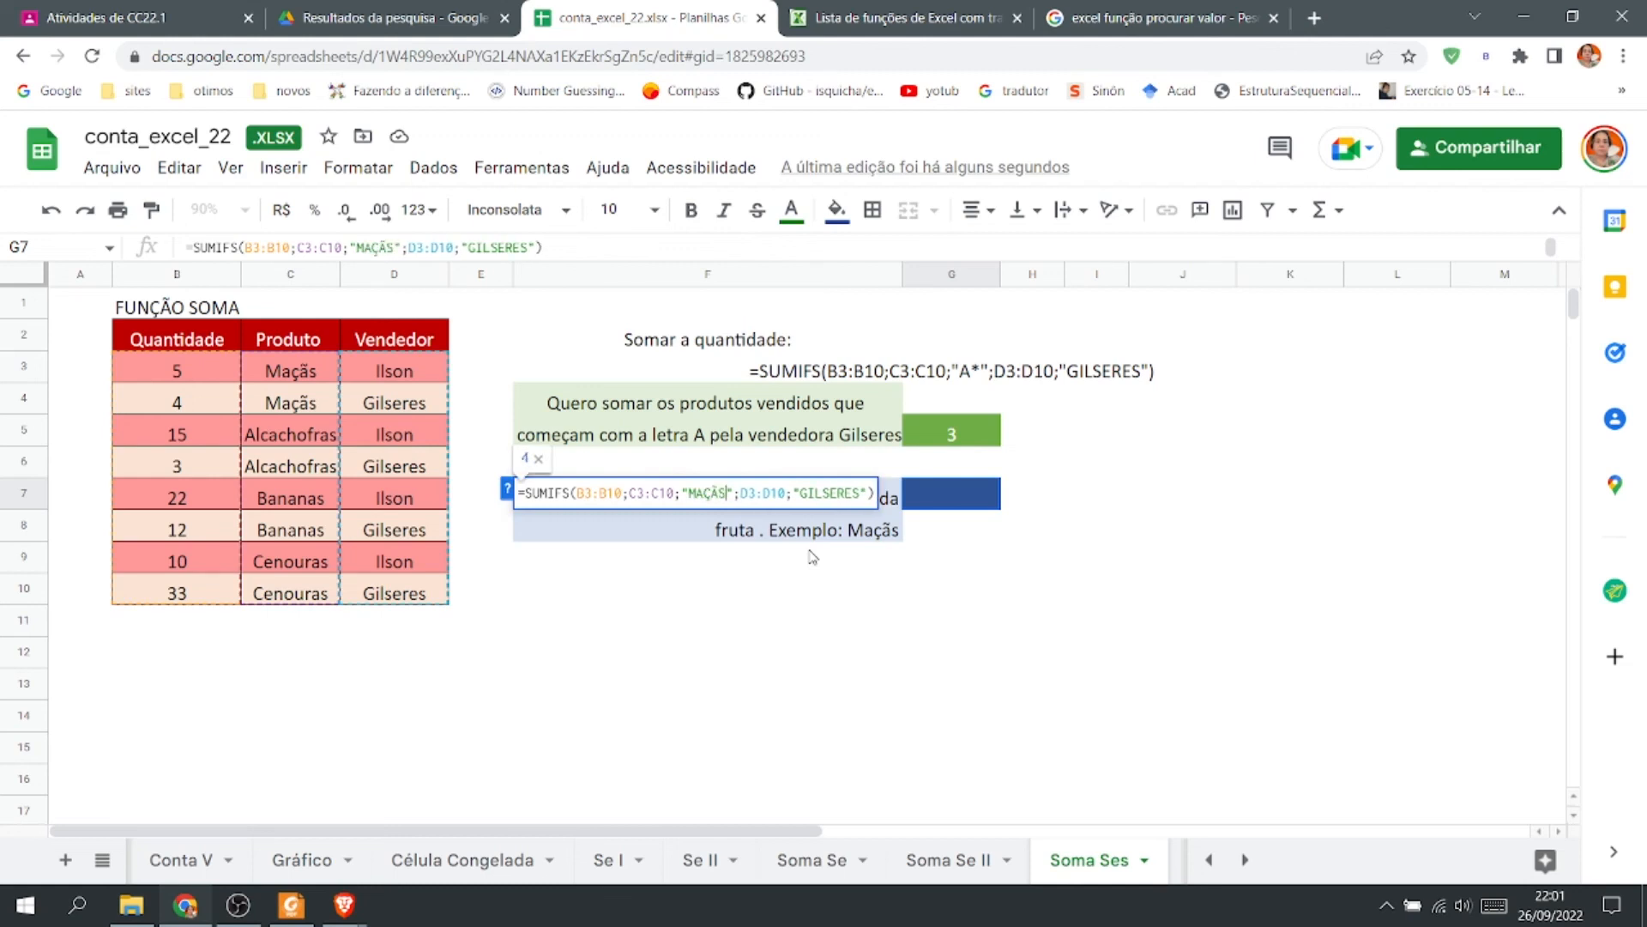
key("Return")
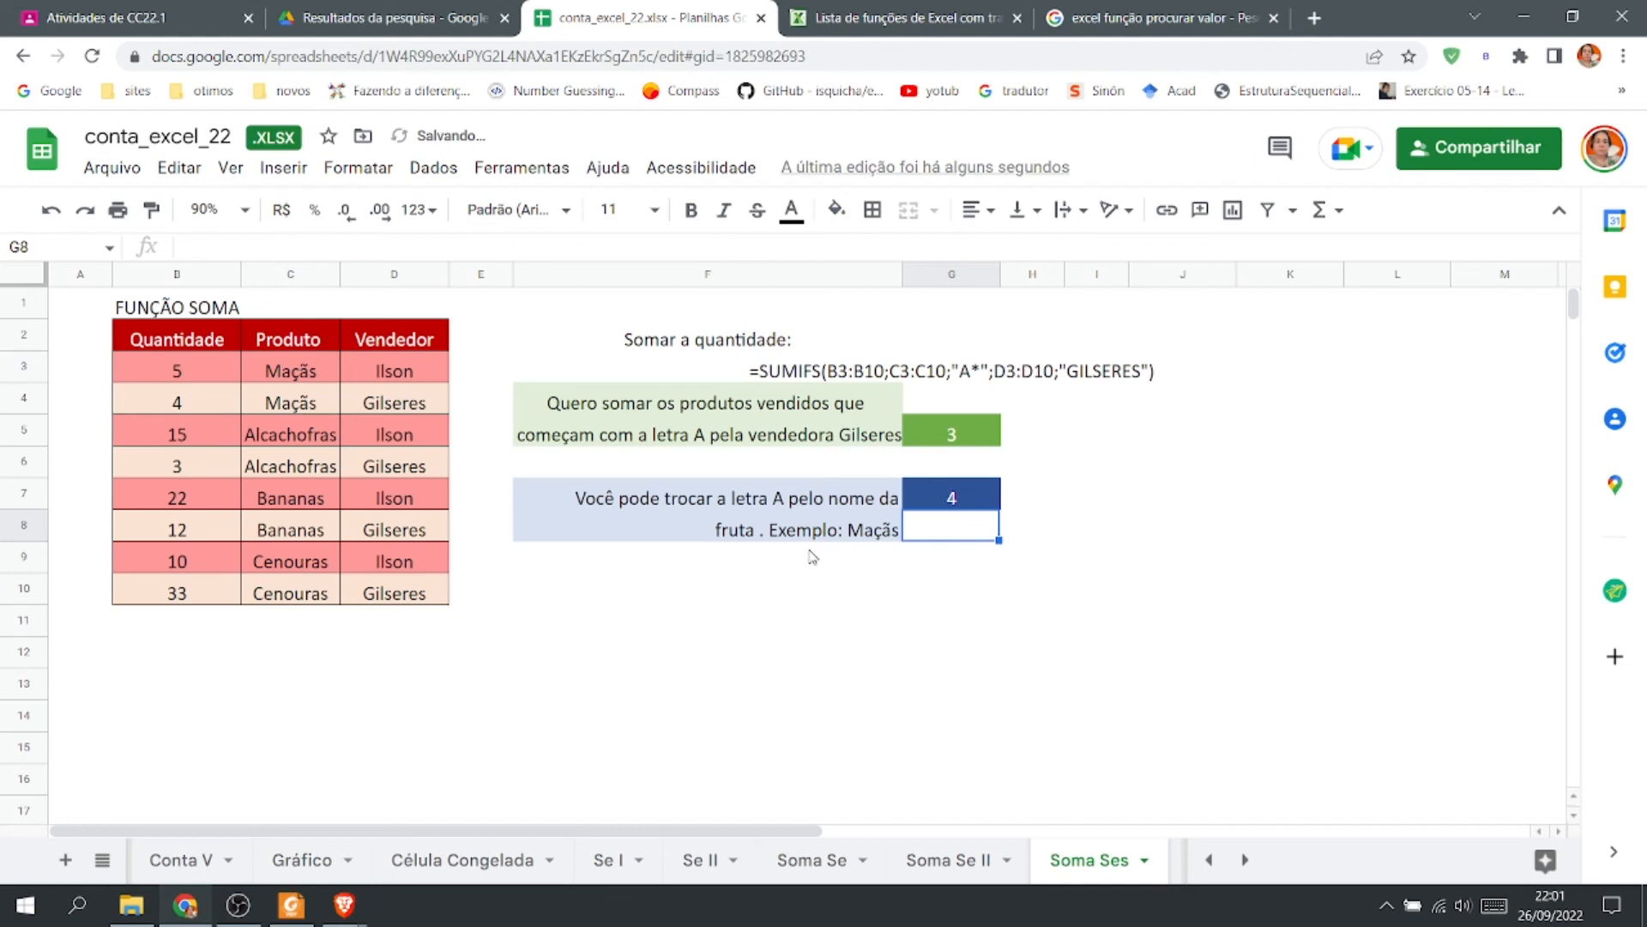